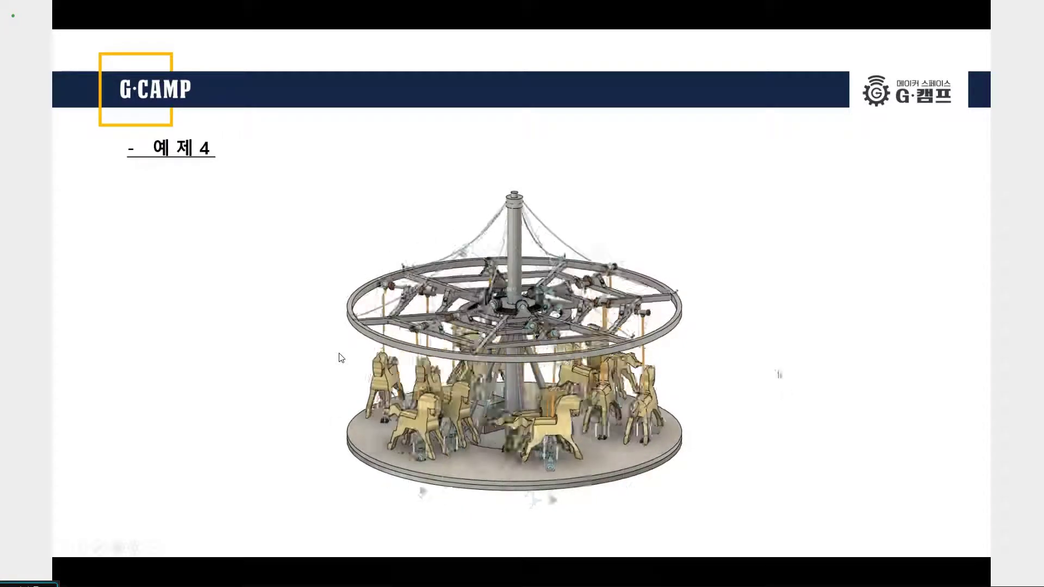
key("alt+Tab")
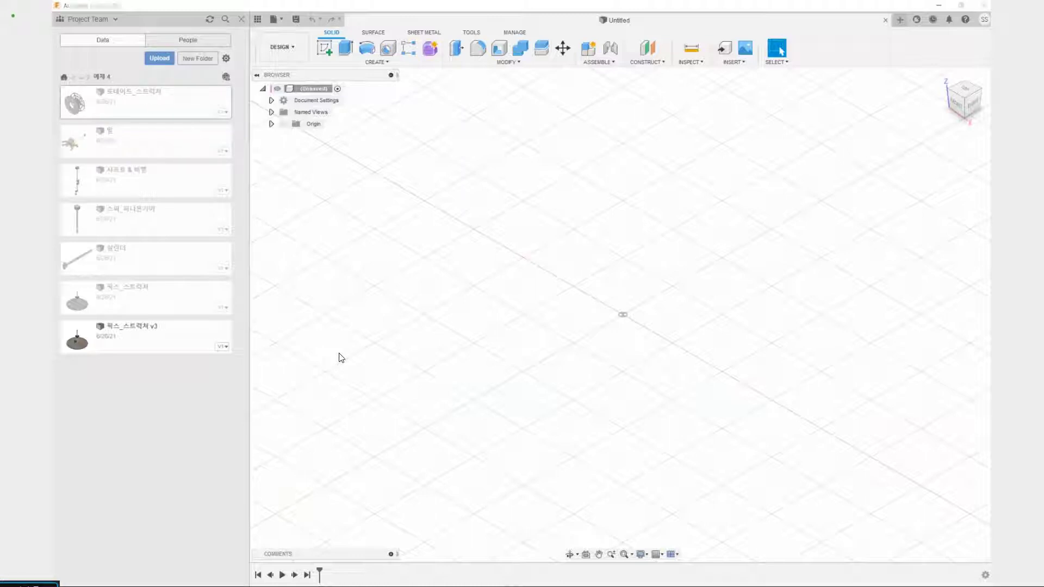
key("alt+Tab")
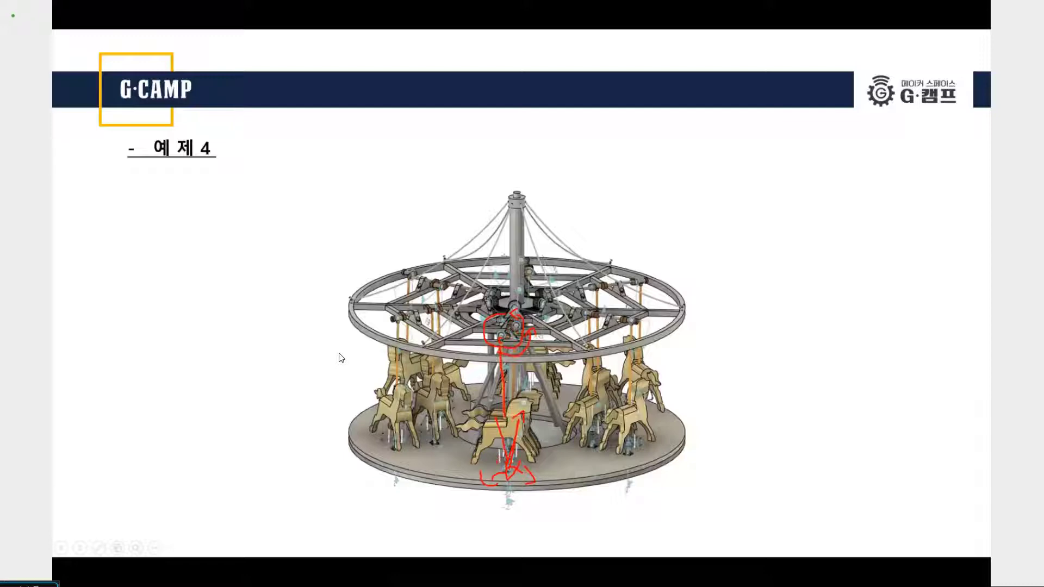
key("Escape")
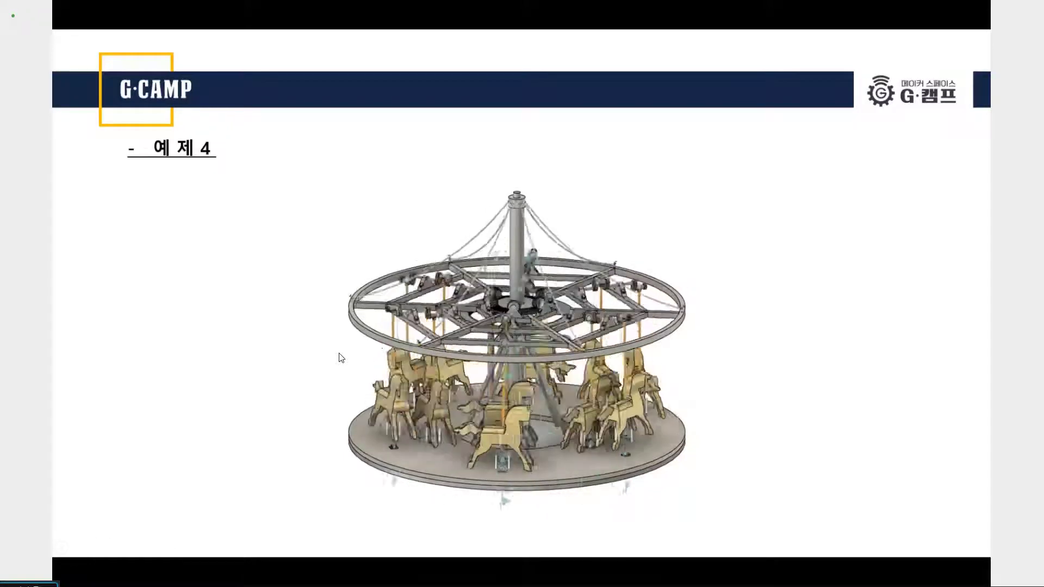
Switch to Fusion 360 and delete the design 픽스_스트럭쳐, the copy without v3, from the 예제 4 folder.
key("alt+Tab")
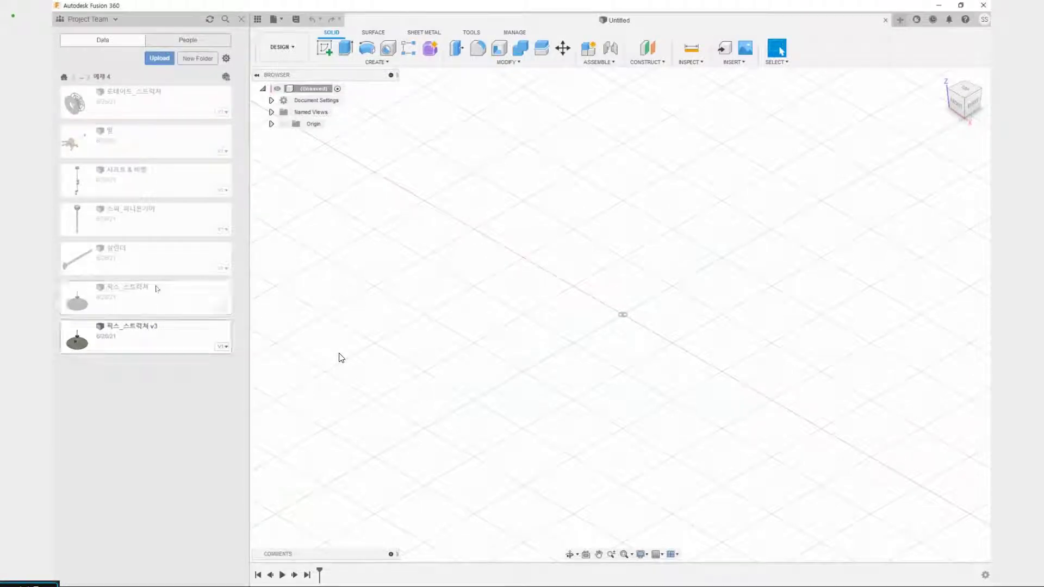
right_click(154, 296)
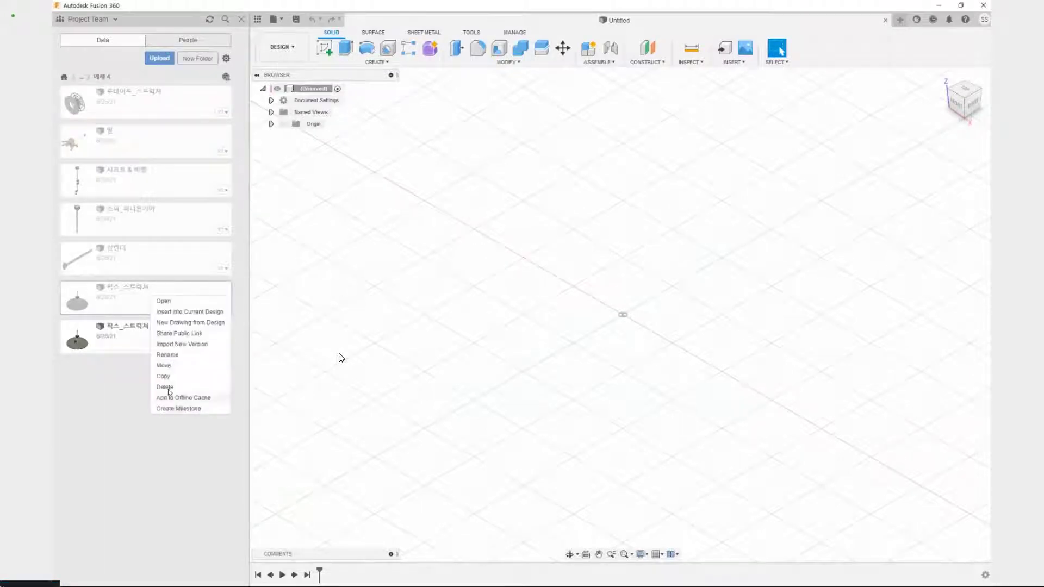
left_click(184, 386)
left_click(561, 309)
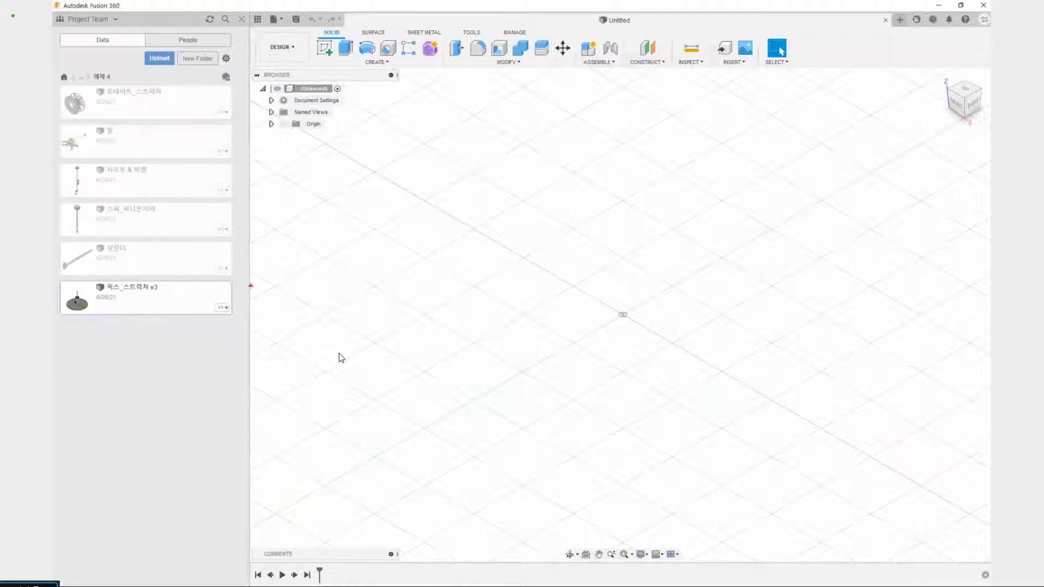
mouse_move(251, 287)
left_mouse_down()
mouse_move(234, 306)
mouse_move(309, 299)
left_mouse_up()
left_click_drag(202, 333, 206, 345)
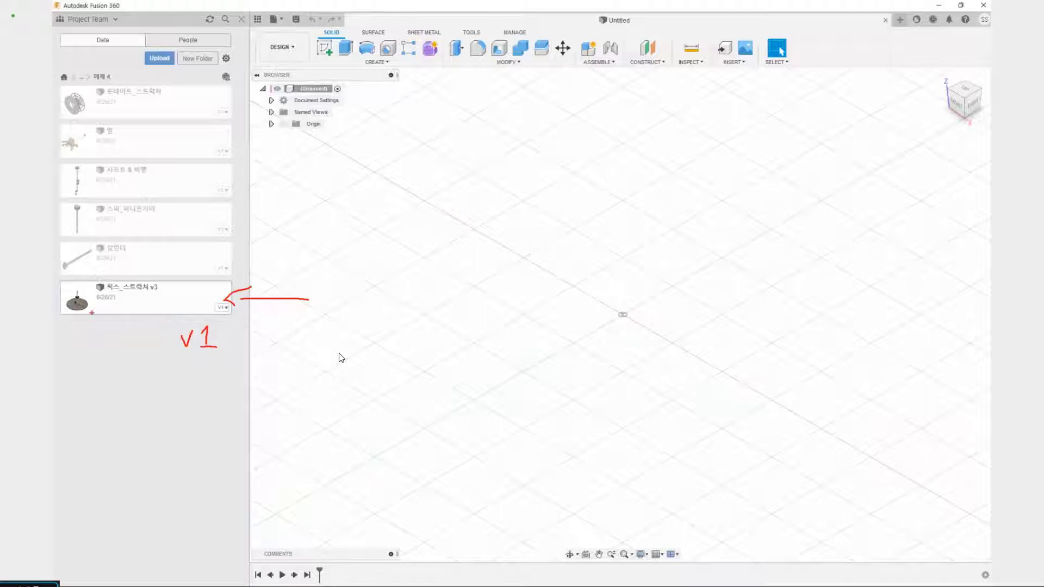
key("Escape")
Open the design 픽스_스트럭쳐 v3 and examine its base plate, column and motor block from above and below.
double_click(174, 309)
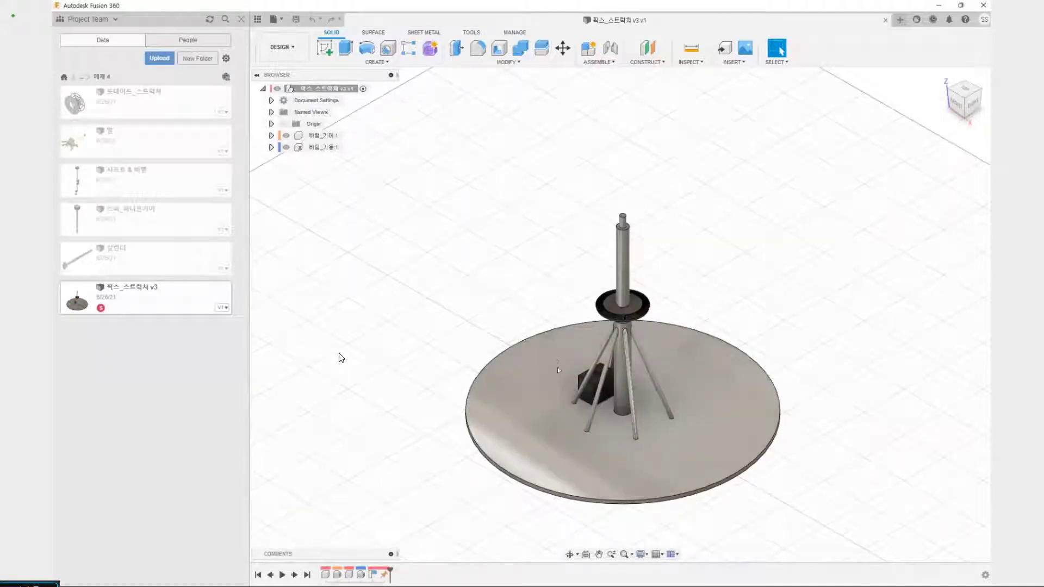
middle_click_drag(566, 360, 610, 382, "shift")
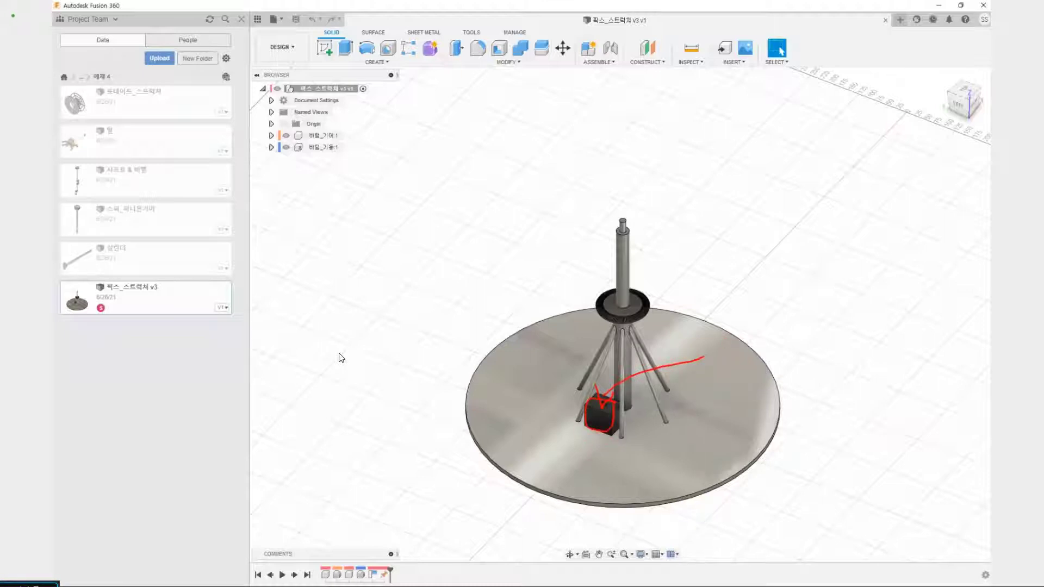
key("Escape")
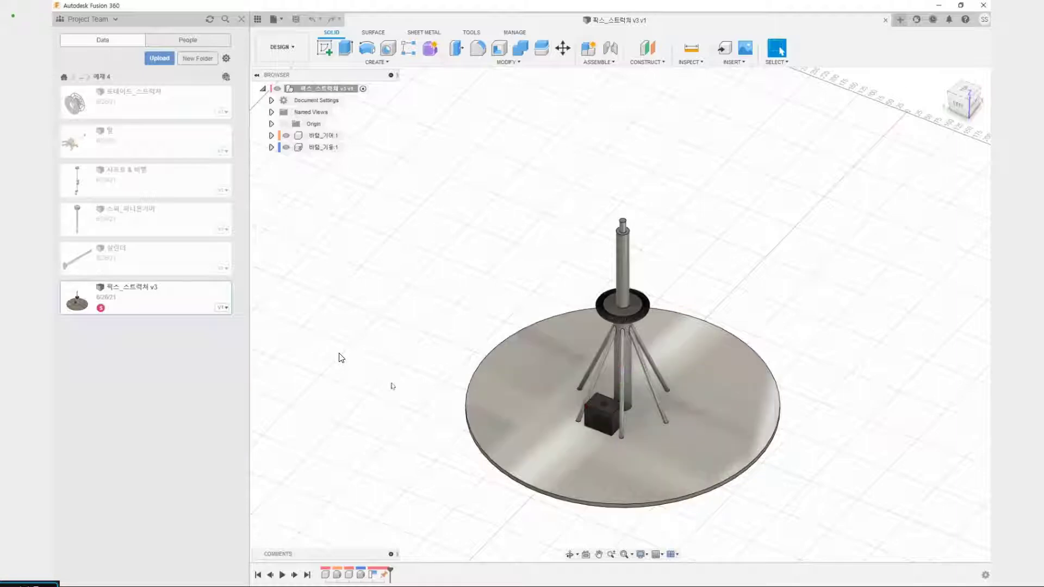
mouse_move(446, 442)
middle_mouse_down()
mouse_move(418, 383)
mouse_move(401, 398)
mouse_move(415, 408)
mouse_move(405, 419)
mouse_move(402, 406)
middle_mouse_up()
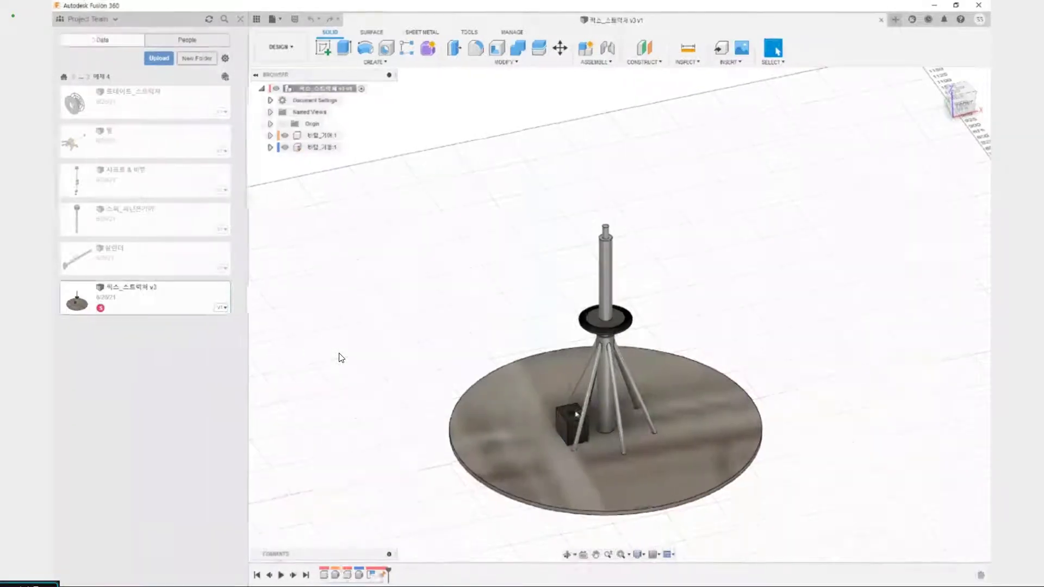
middle_click_drag(452, 496, 576, 354)
left_click(572, 389)
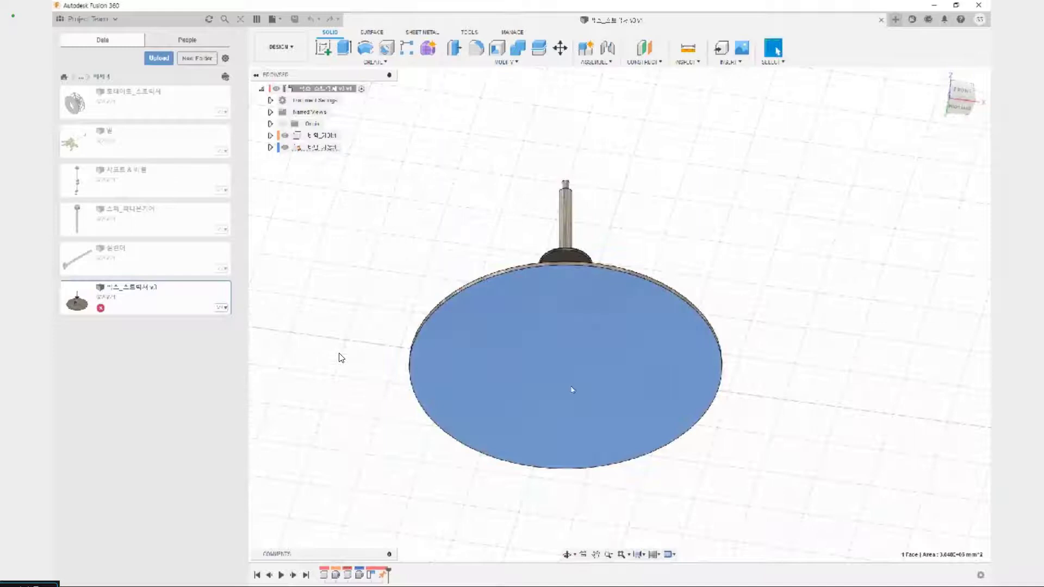
left_click(892, 292)
middle_click_drag(746, 253, 741, 283, "shift")
middle_click_drag(668, 288, 649, 463, "shift")
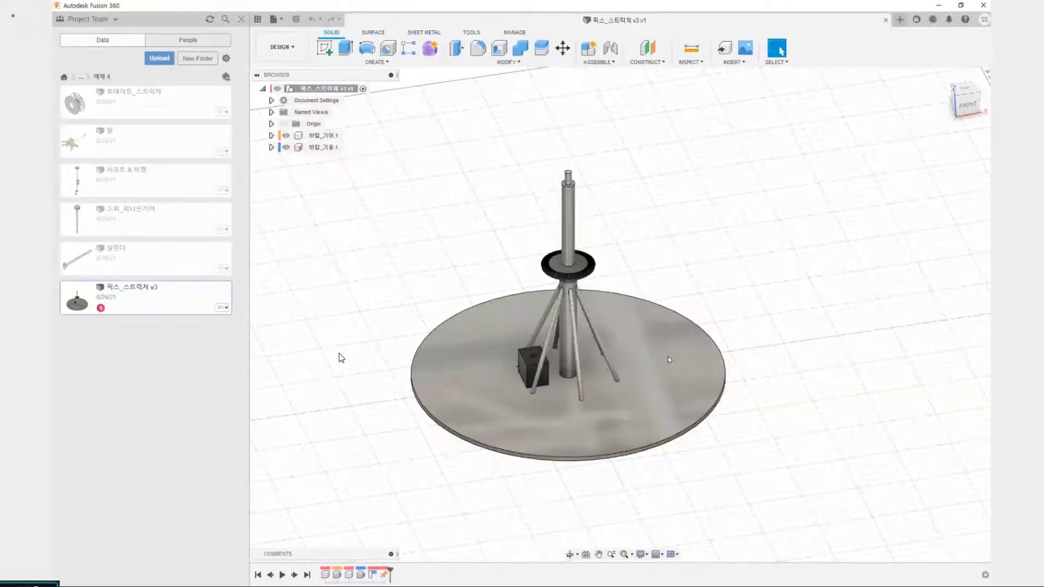
Highlight the gear and column components of 픽스_스트럭쳐 v3 to see their extent, and close the design.
left_click(321, 135)
left_click(323, 147)
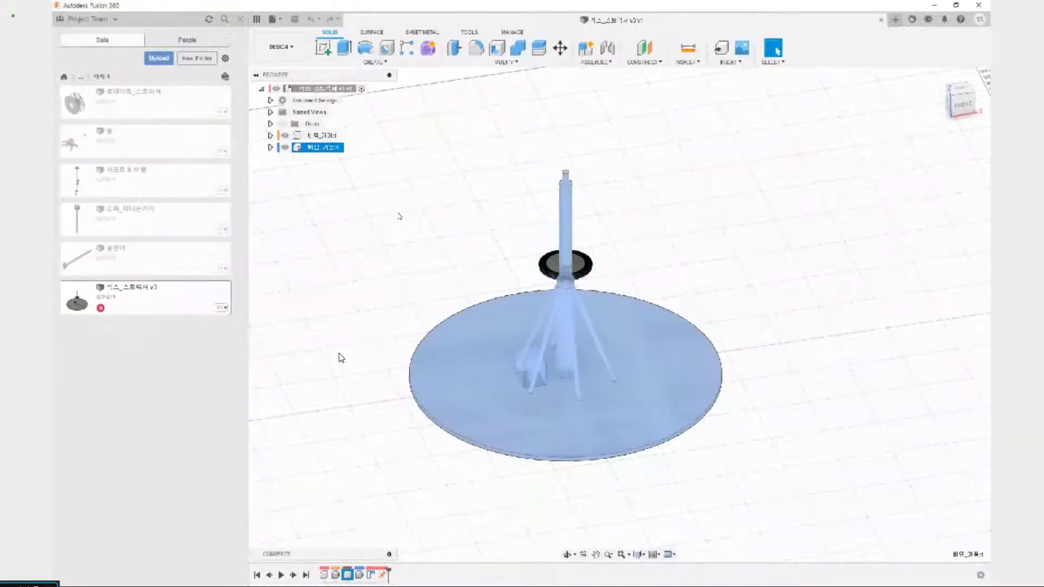
left_click(399, 217)
left_click(882, 20)
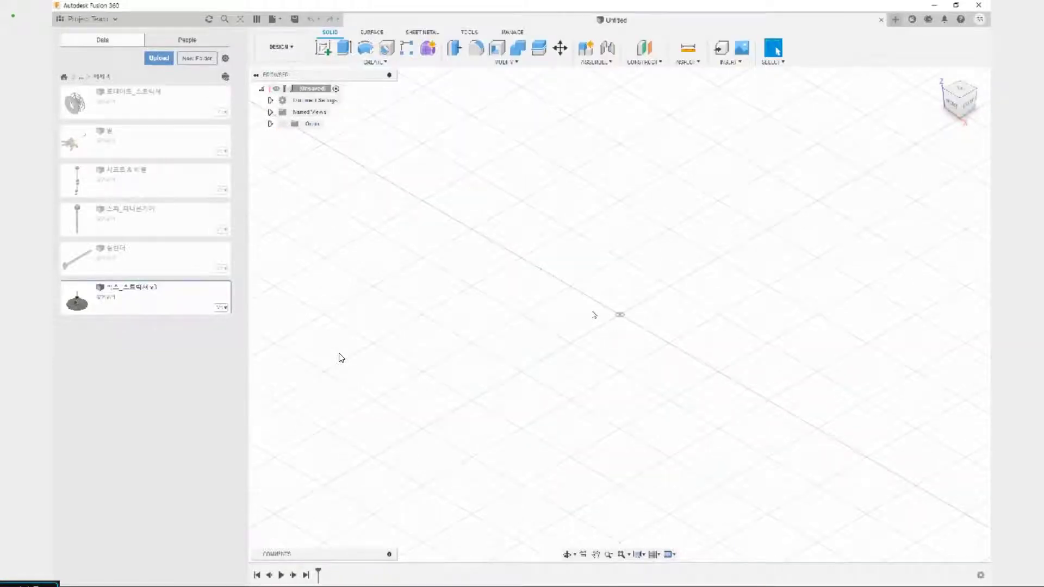
Save the empty untitled design as 조립 in the 예제 4 folder.
key("ctrl+s")
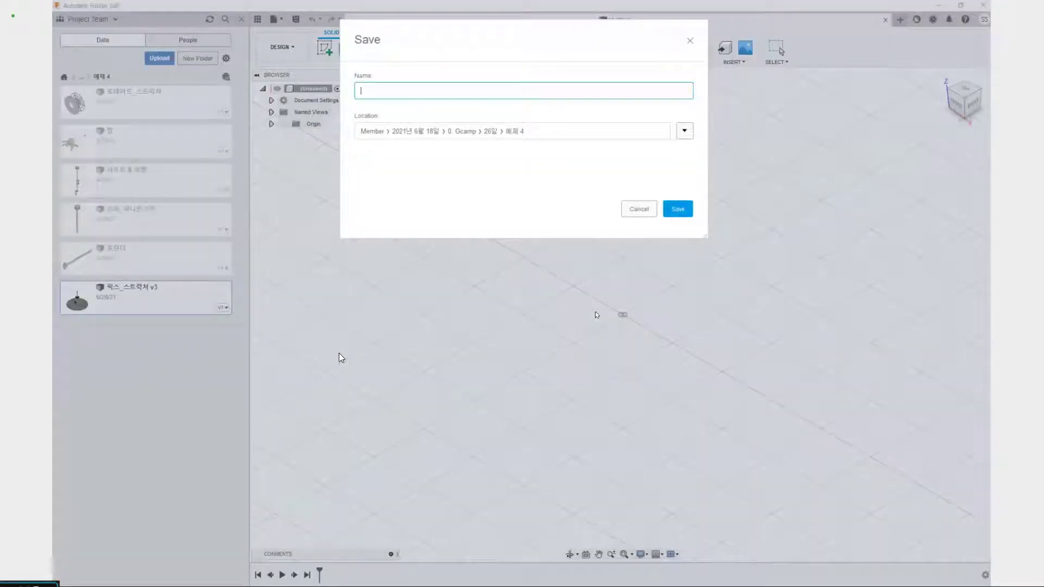
type("조립")
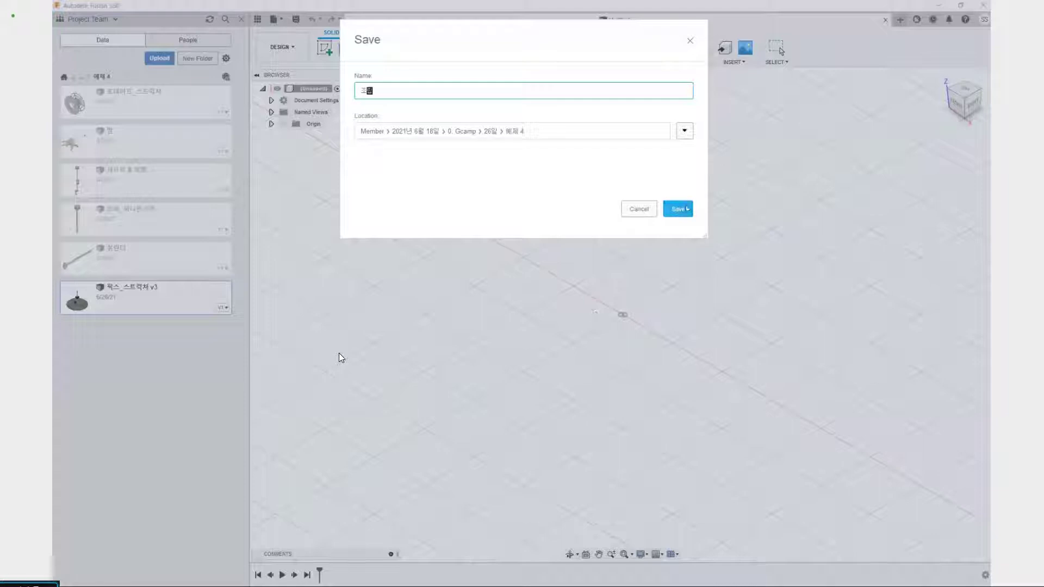
left_click(687, 209)
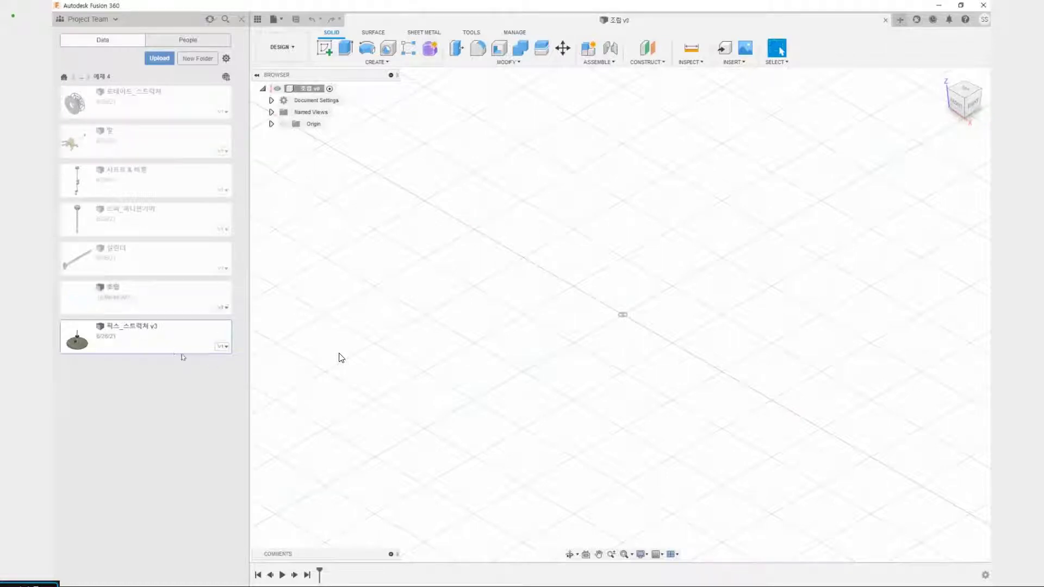
Insert 픽스_스트럭쳐 v3 into the 조립 design at its default position.
right_click(172, 349)
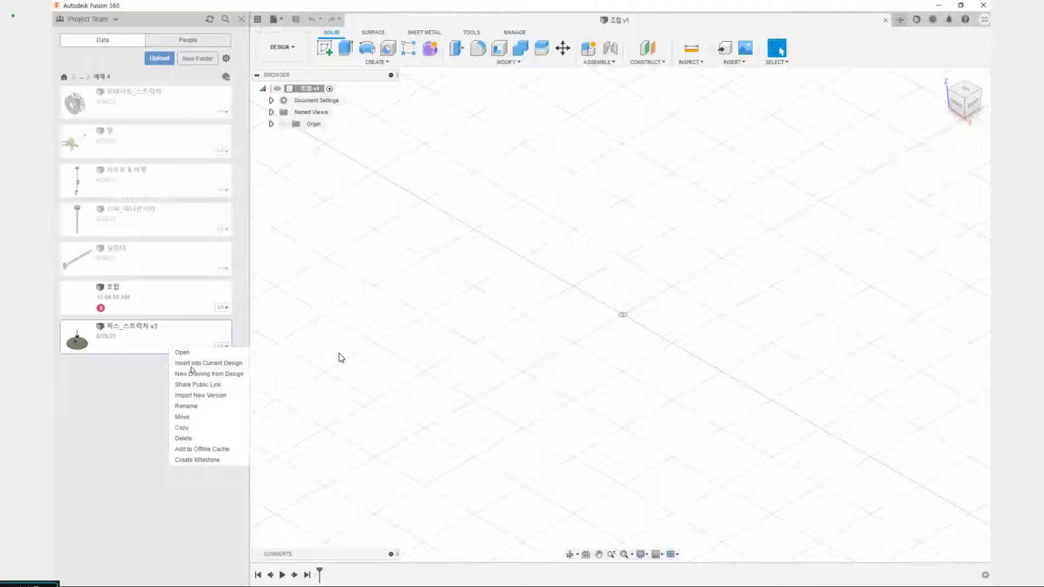
left_click(191, 367)
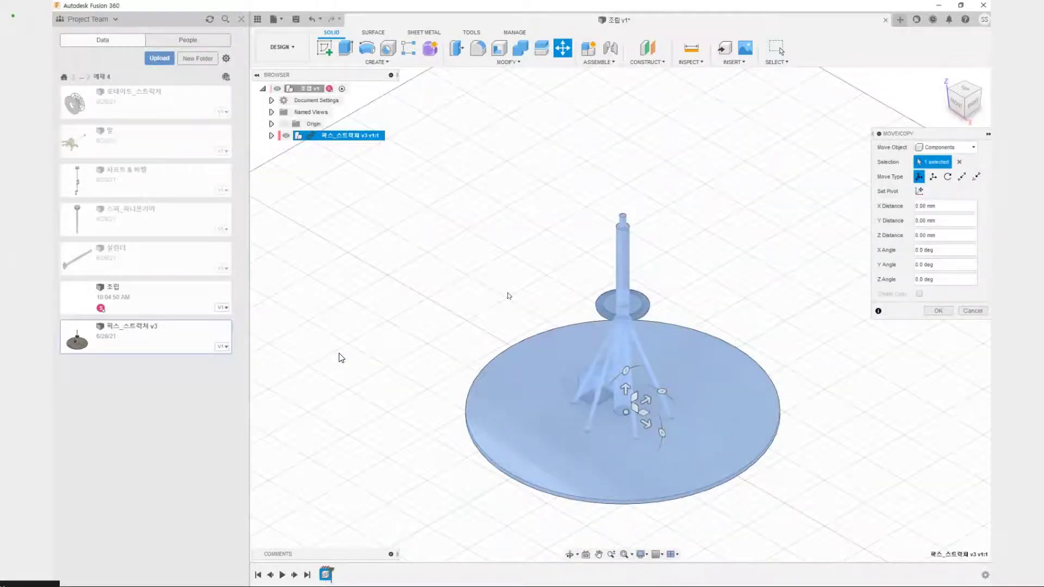
mouse_move(453, 447)
middle_mouse_down("shift")
mouse_move(445, 370)
mouse_move(449, 437)
middle_mouse_up("shift")
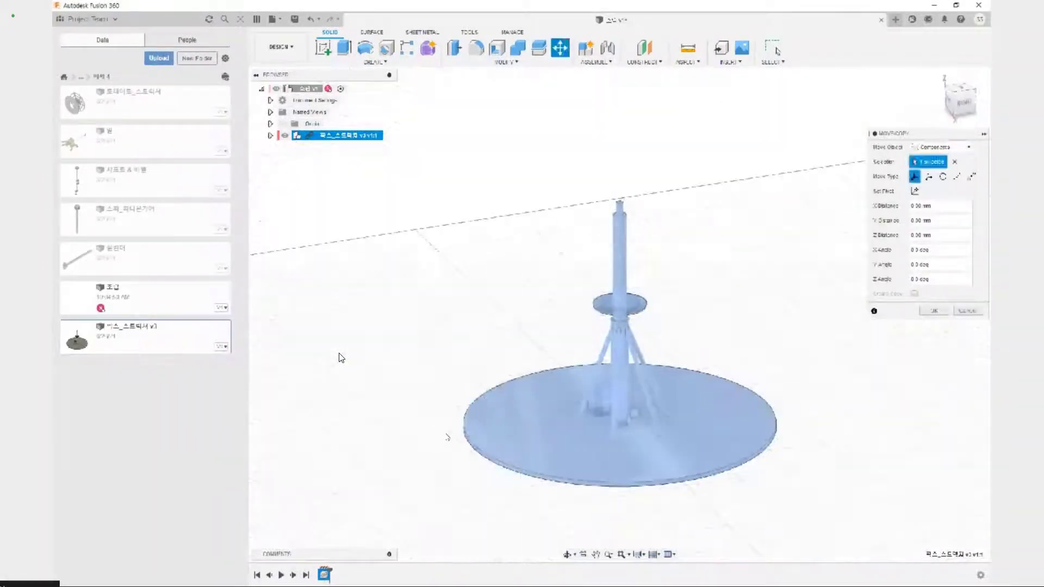
middle_click_drag(772, 291, 764, 327, "shift")
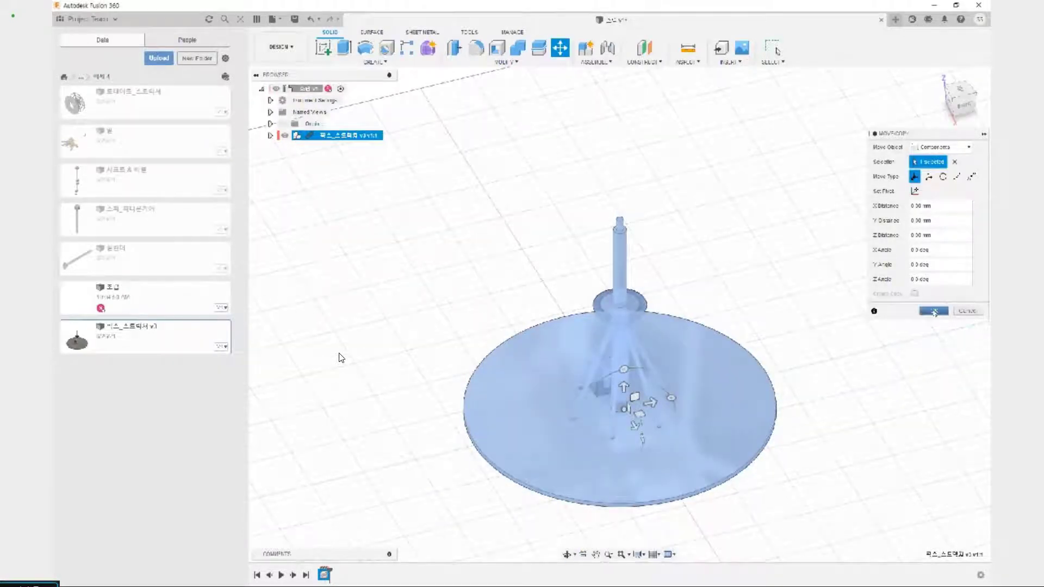
left_click(934, 311)
Show the assembly's origin at the underside of the base plate.
middle_click_drag(693, 474, 699, 420, "shift")
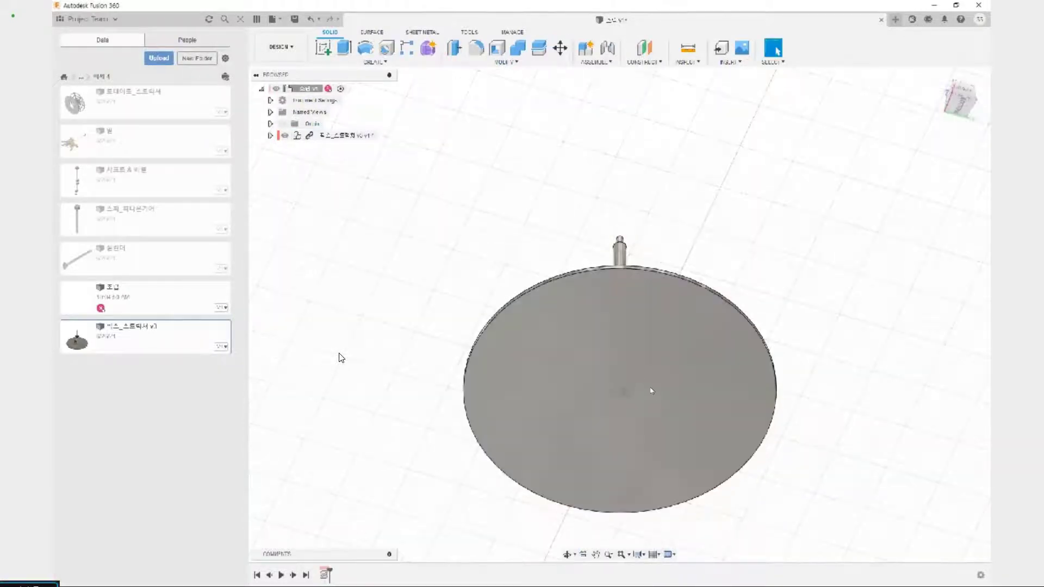
middle_click_drag(642, 399, 647, 357, "shift")
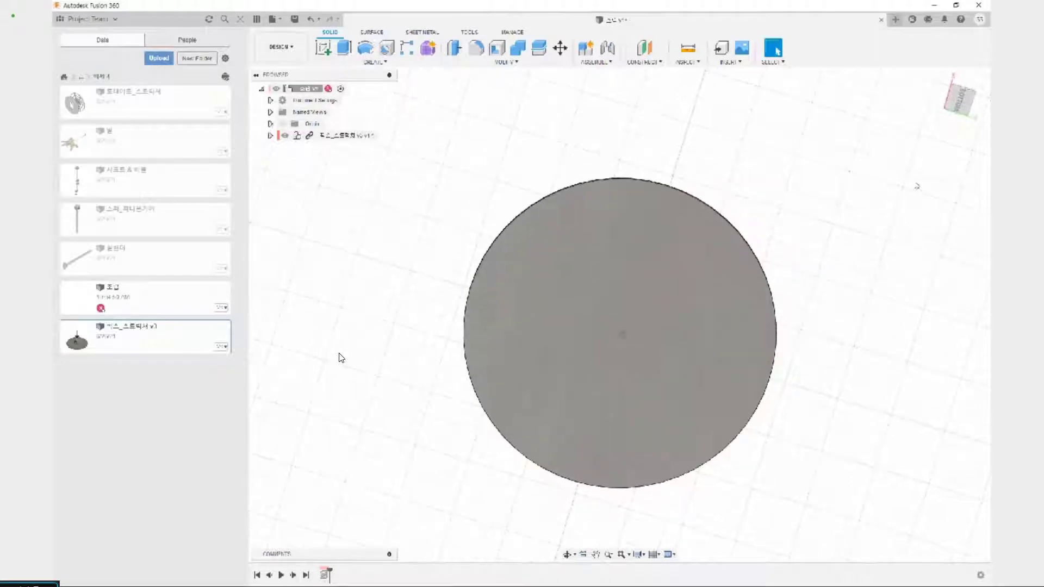
left_click(961, 103)
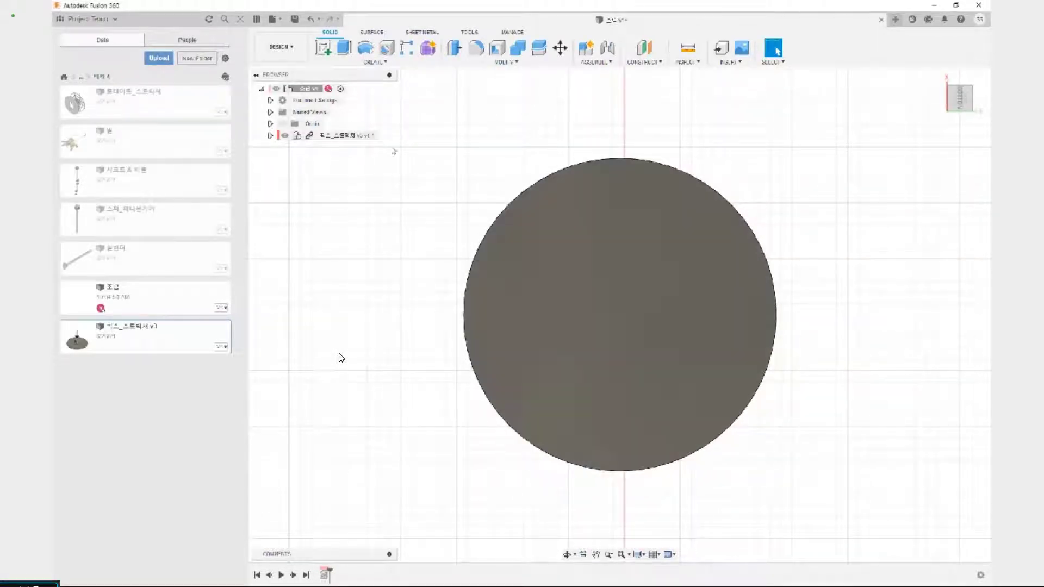
left_click(284, 124)
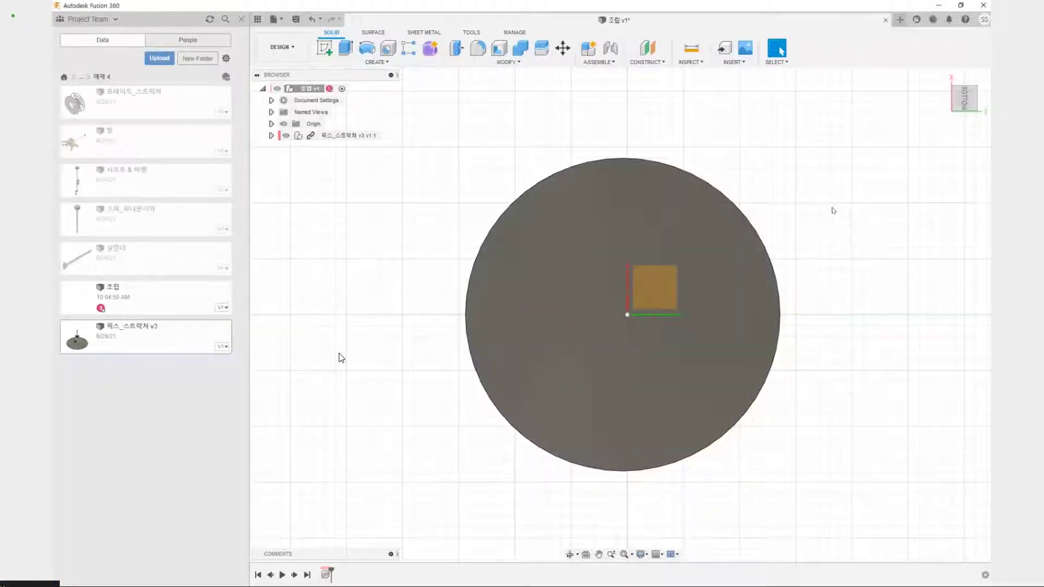
middle_click_drag(832, 210, 642, 244)
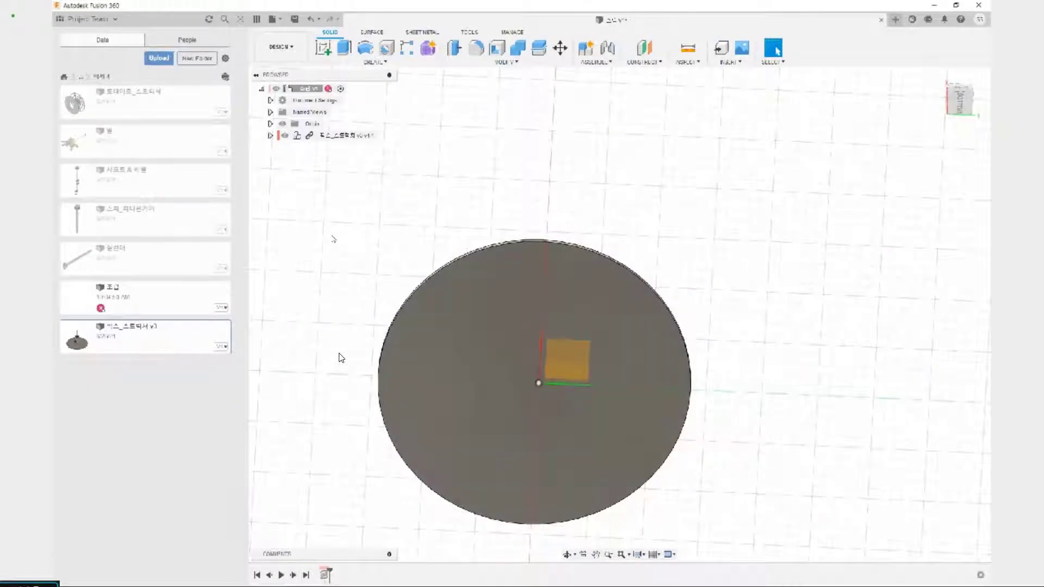
Set up a point-to-point component move for the inserted 픽스_스트럭쳐 v3.
key("m")
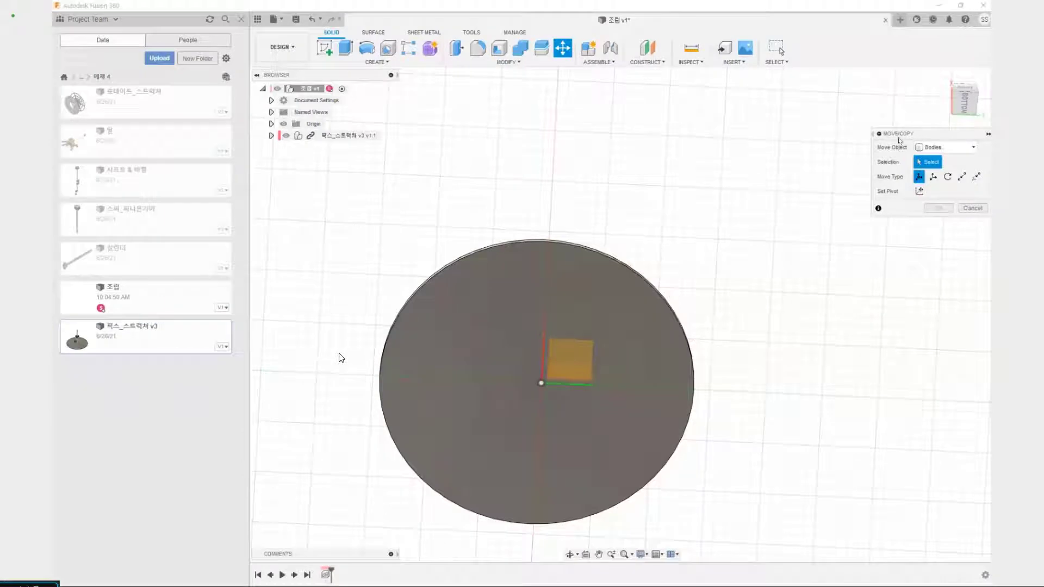
left_click(926, 147)
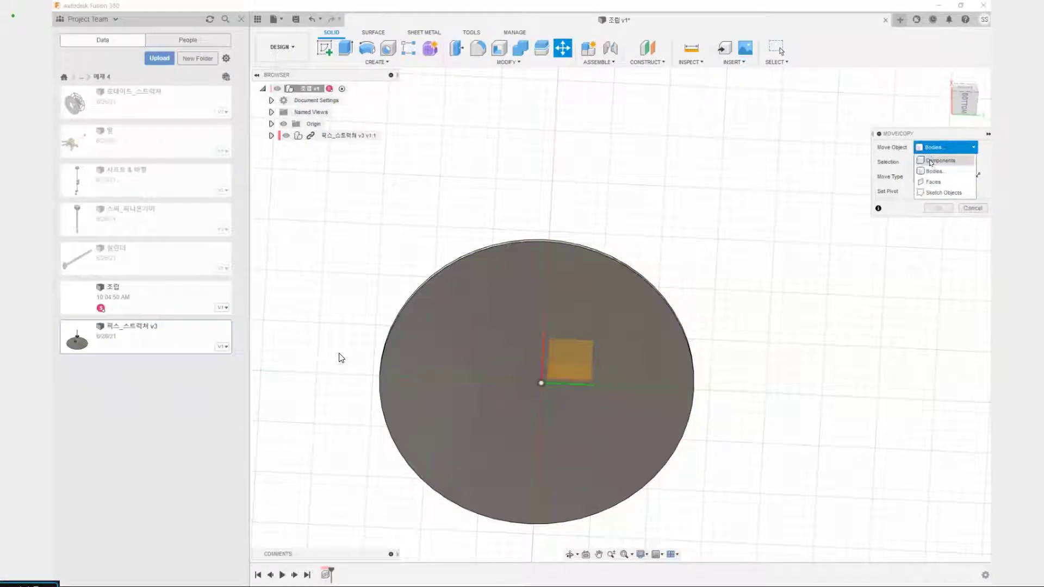
left_click(935, 161)
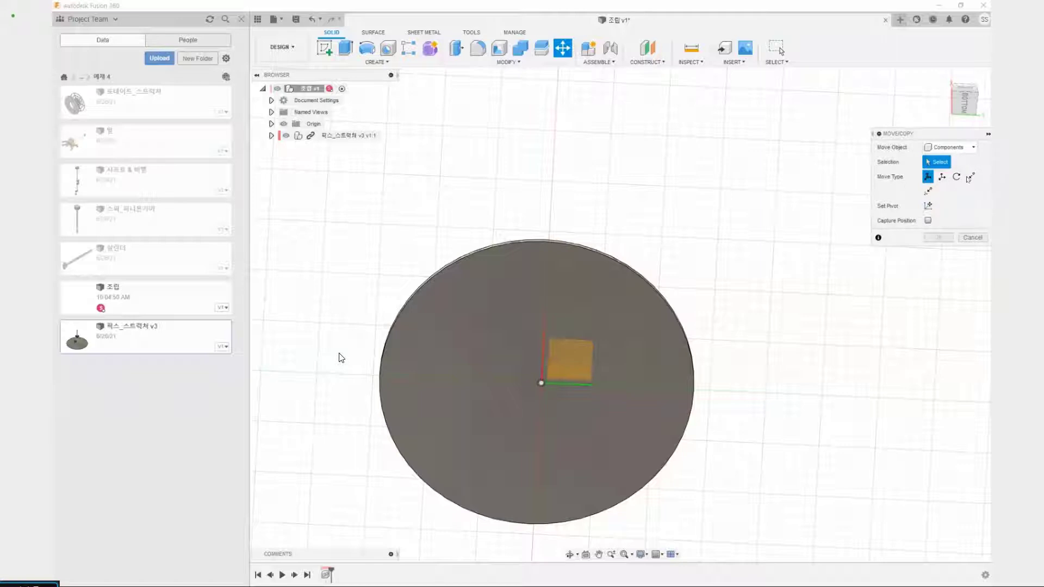
left_click(970, 178)
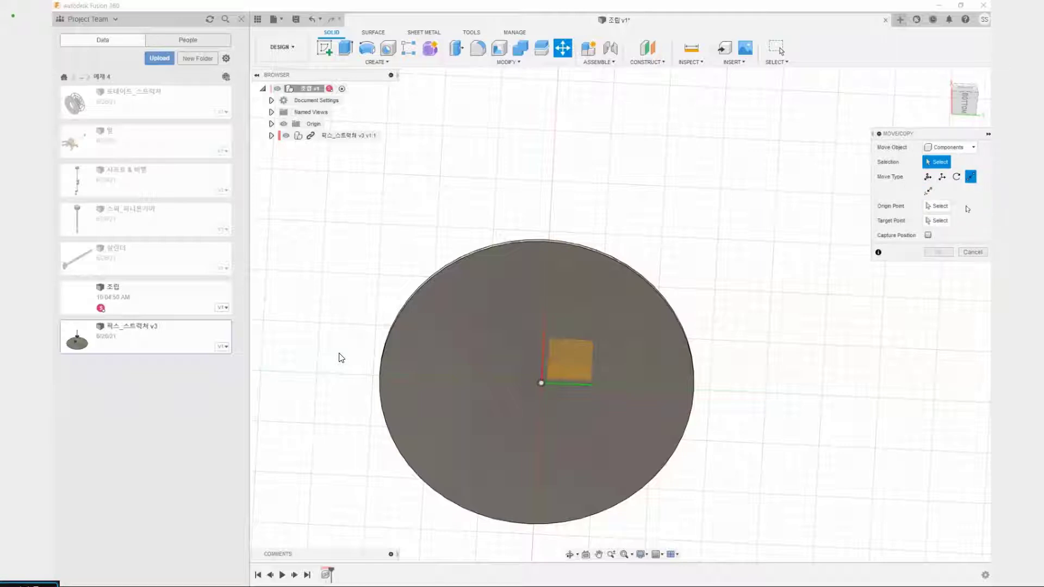
left_click(944, 207)
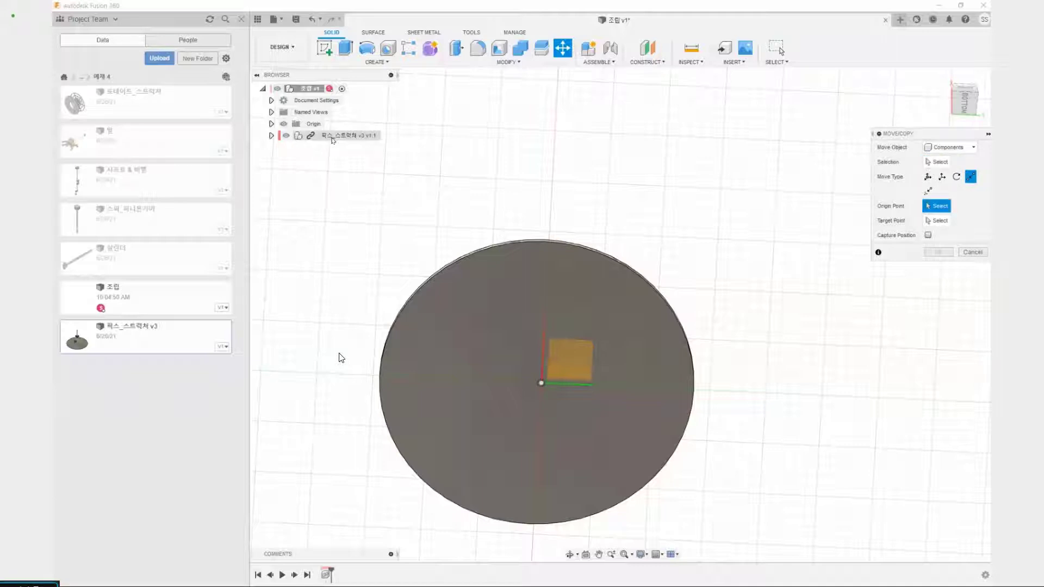
middle_click_drag(483, 152, 484, 234, "shift")
middle_click_drag(489, 457, 513, 359, "shift")
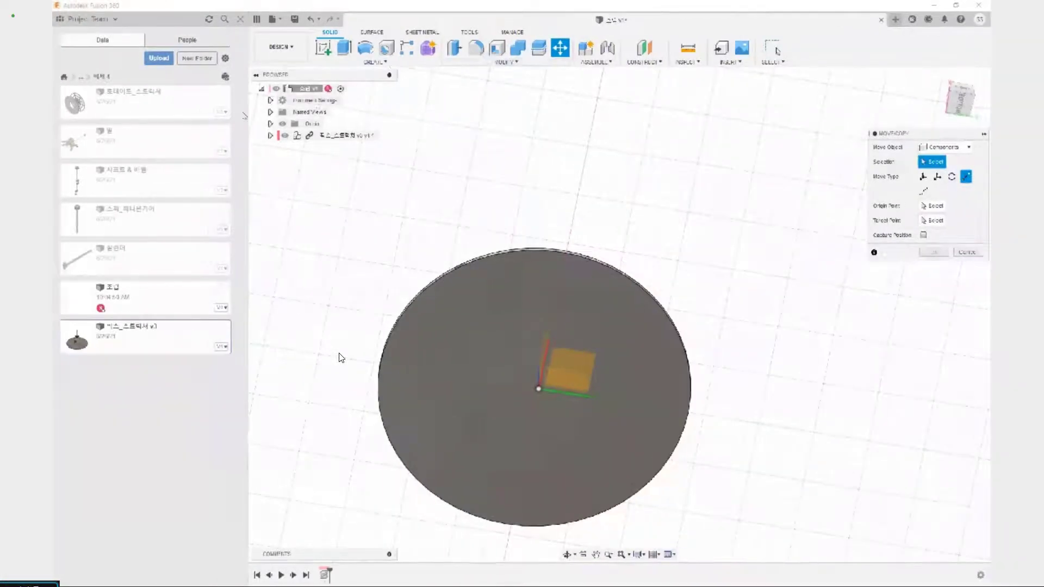
left_click(364, 137)
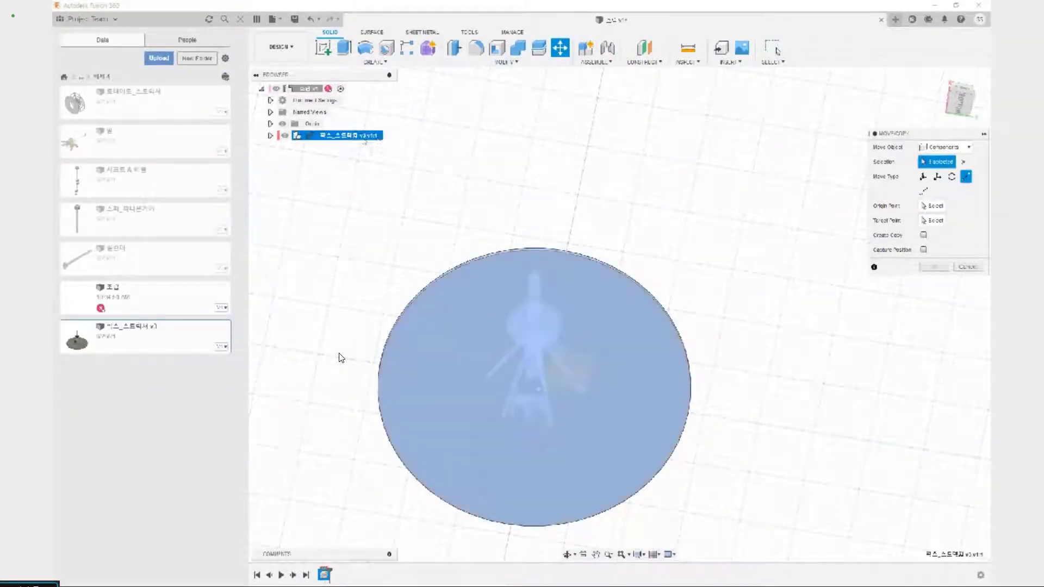
middle_click_drag(535, 153, 525, 197, "shift")
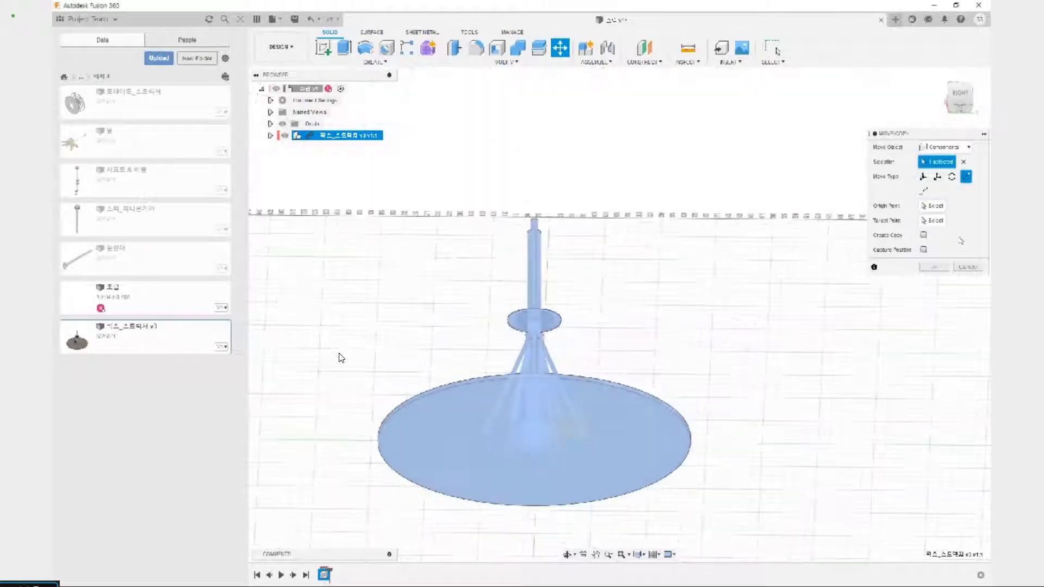
Move the structure from the centre of its base plate's underside to the assembly origin, with Capture Position enabled.
left_click(933, 207)
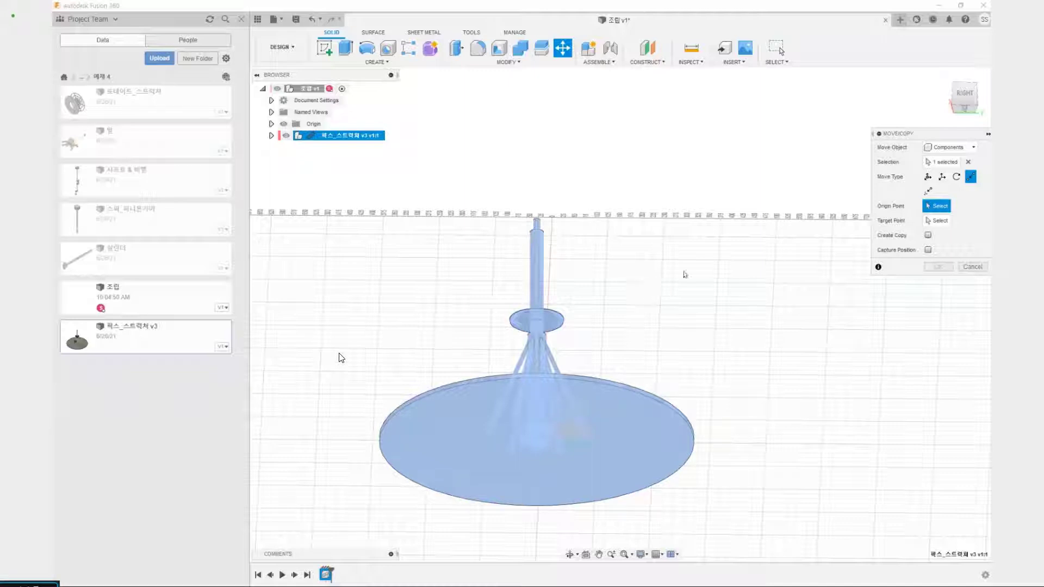
middle_click_drag(688, 321, 688, 301)
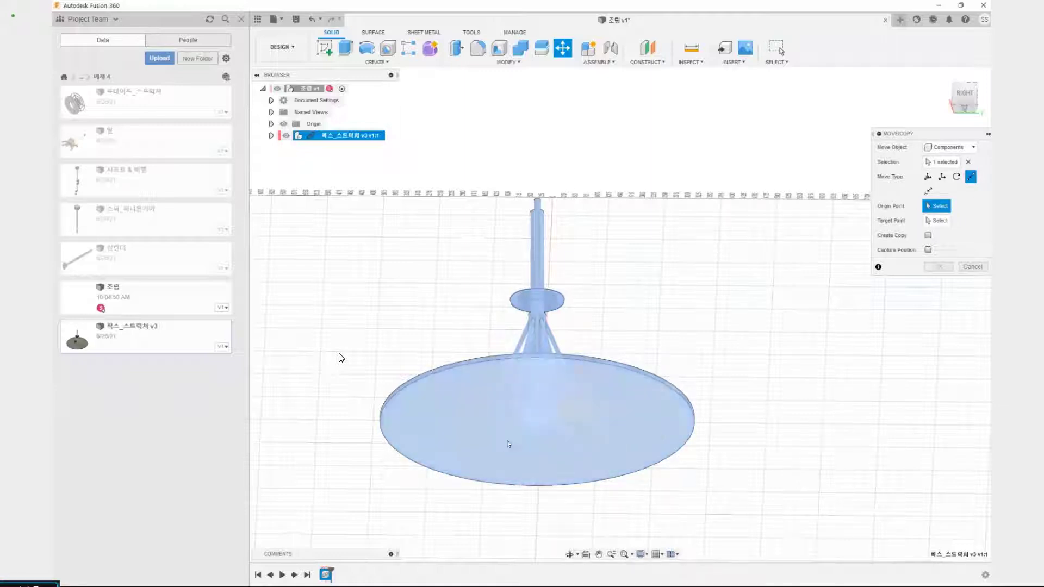
middle_click_drag(556, 430, 559, 399, "shift")
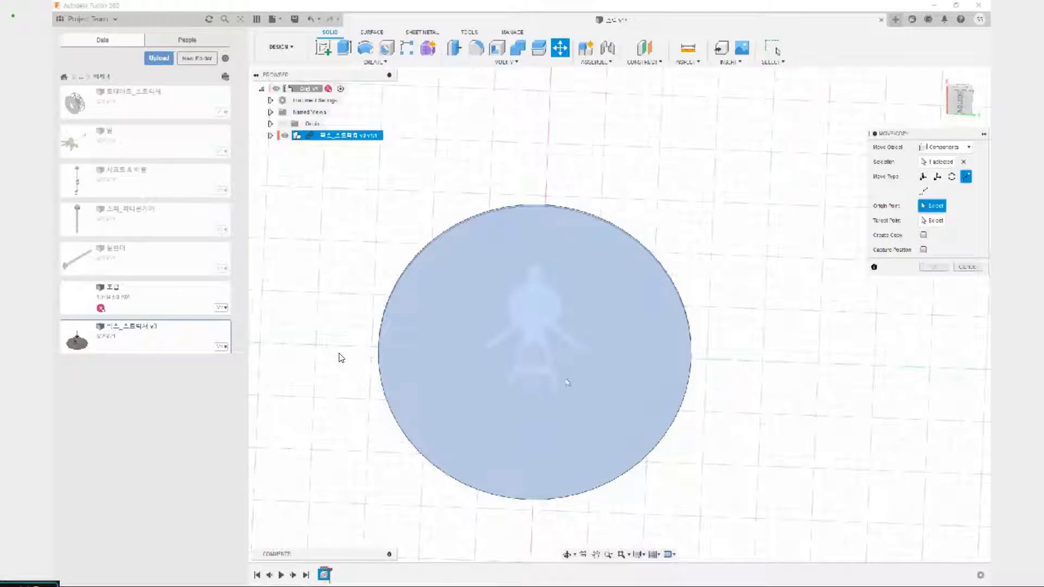
left_click(534, 360)
left_click(966, 87)
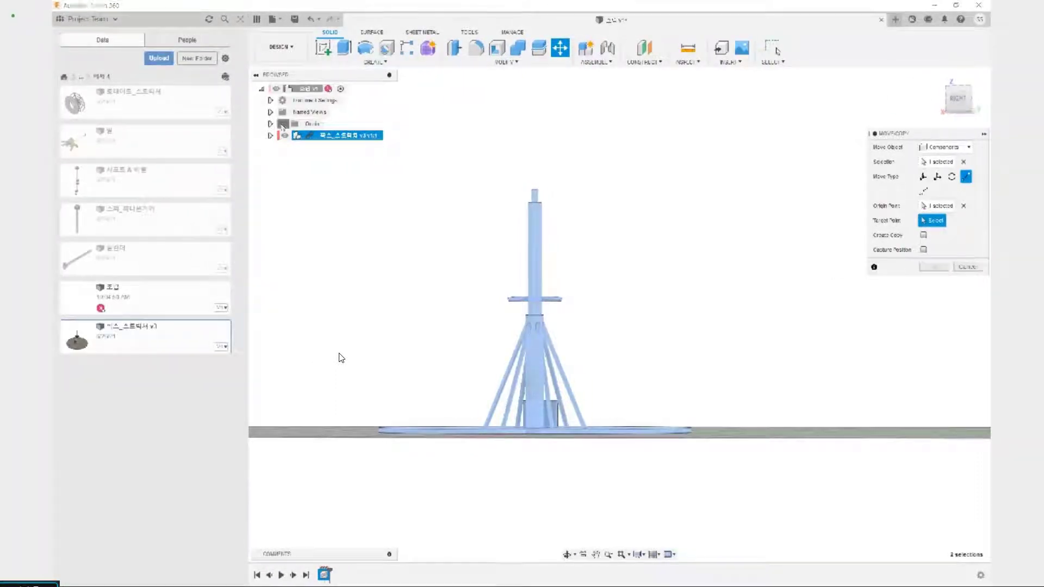
middle_click_drag(536, 503, 532, 478, "shift")
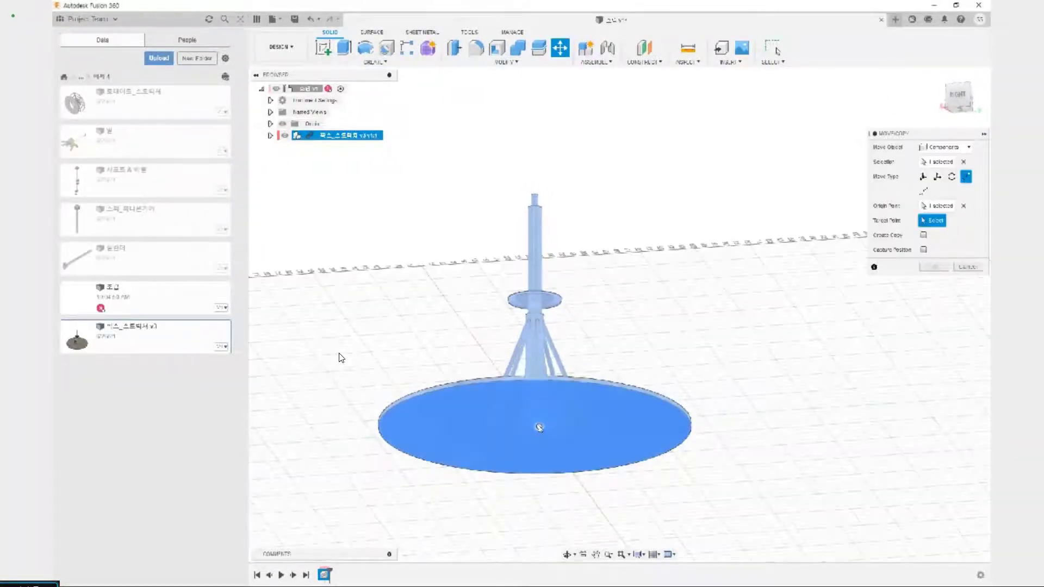
left_click(540, 428)
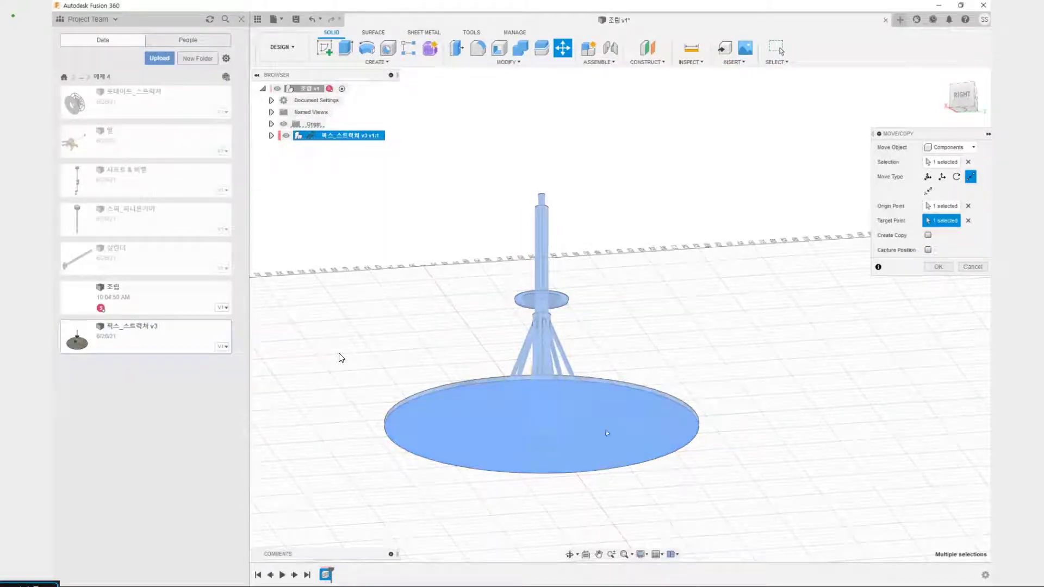
middle_click_drag(405, 338, 417, 404, "shift")
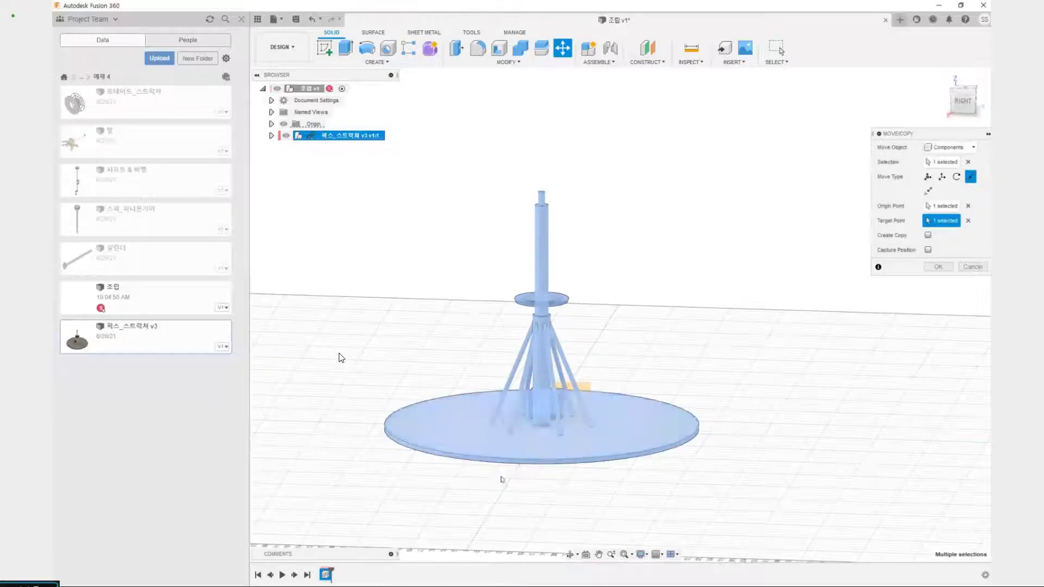
left_click(924, 250)
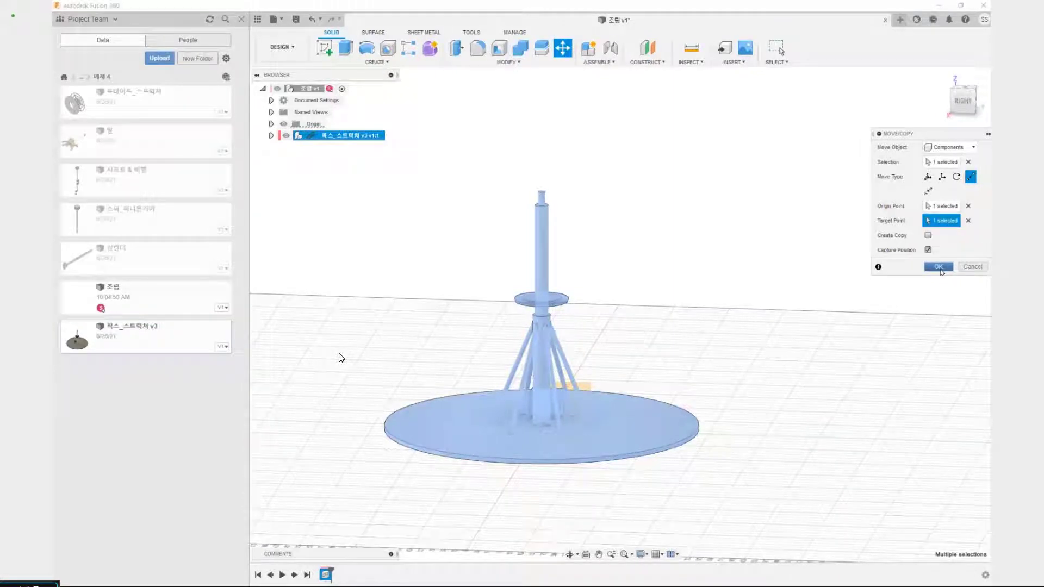
left_click(939, 267)
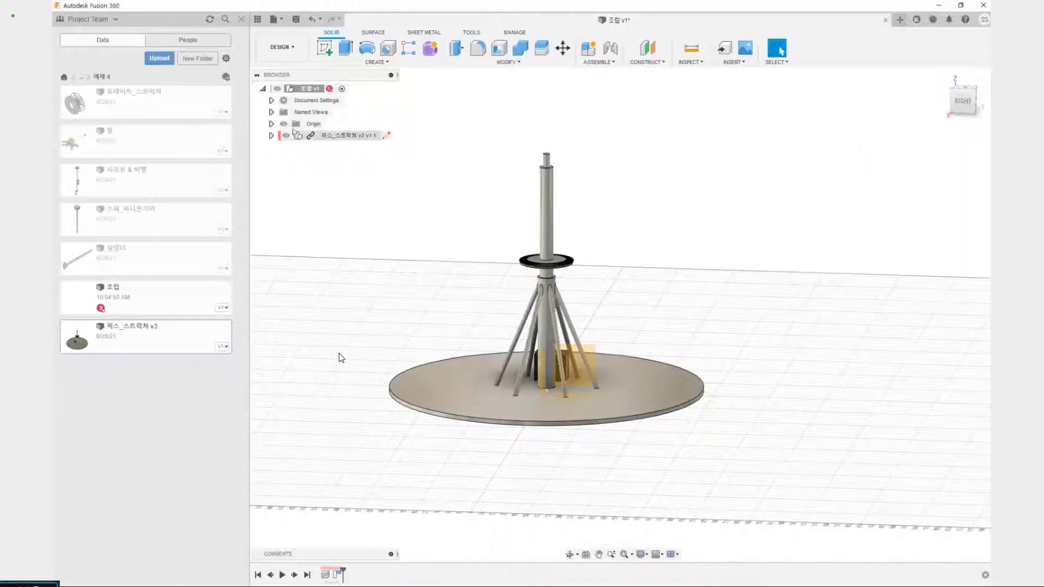
Hide the assembly's origin and examine the child components nested in 픽스_스트럭쳐 v3.
left_click(284, 125)
middle_click_drag(427, 393, 471, 397, "shift")
left_click(354, 135)
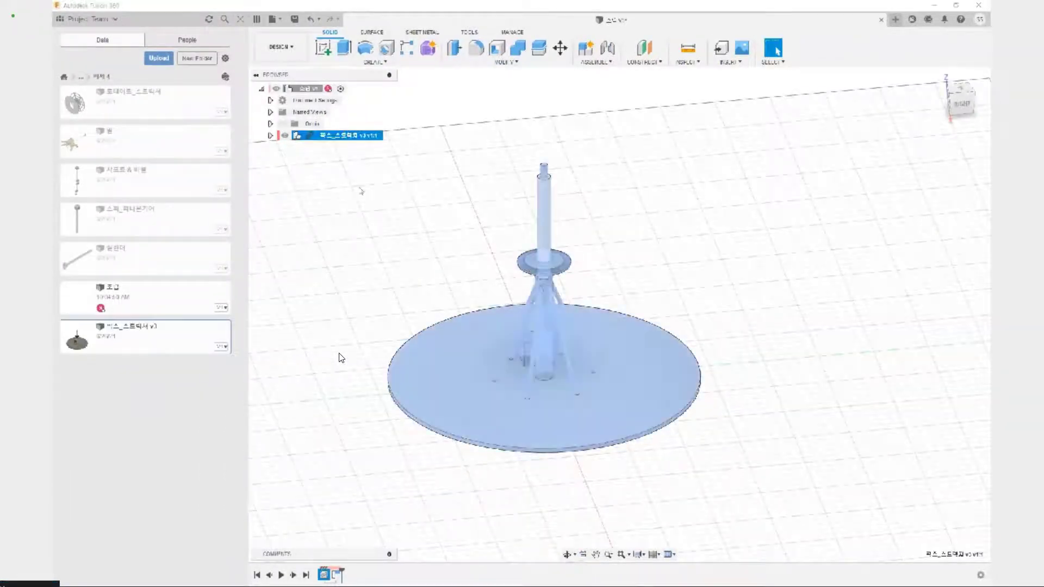
left_click(342, 358)
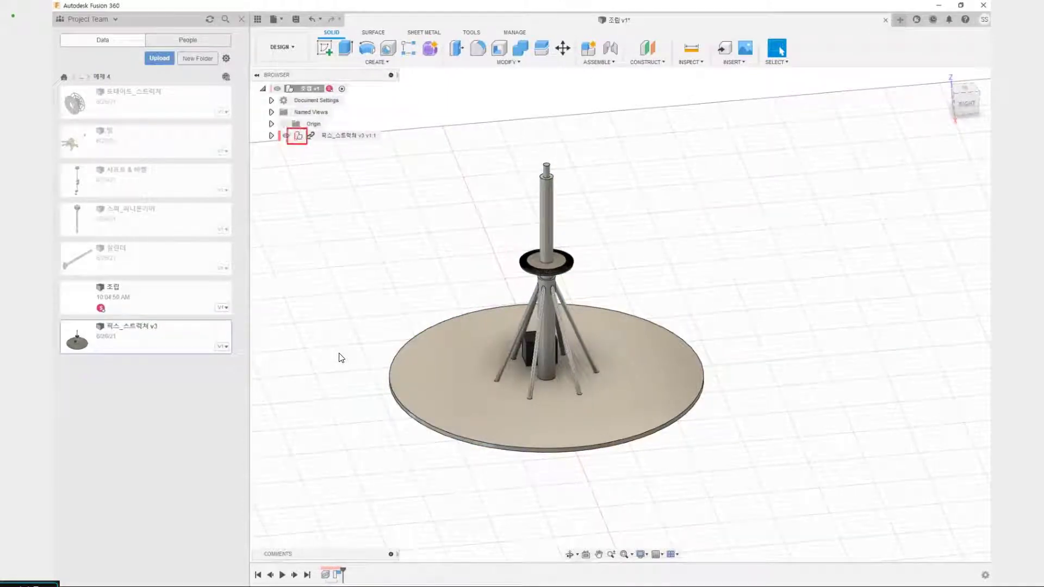
left_click(271, 136)
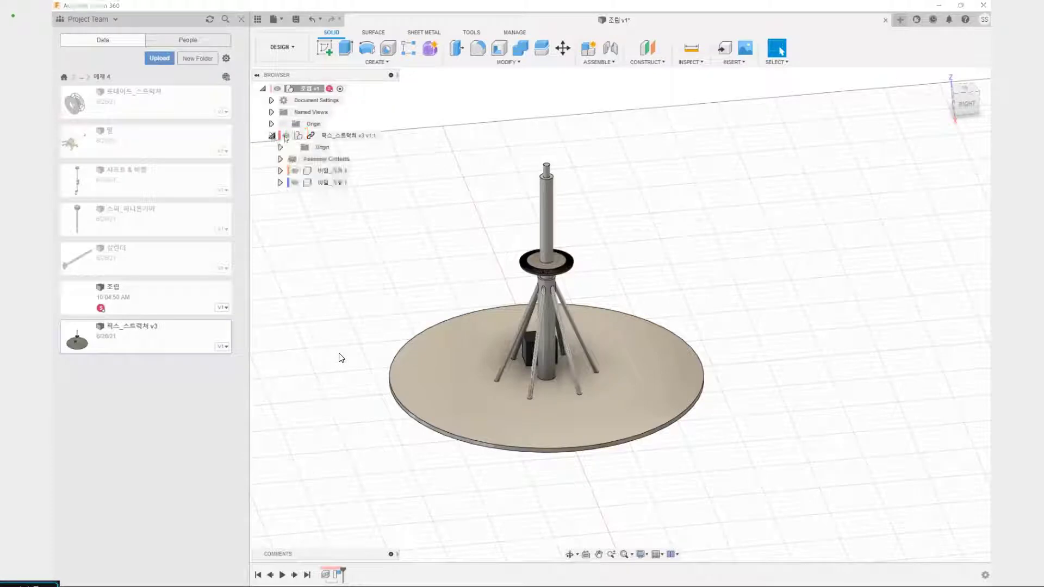
left_click(326, 182)
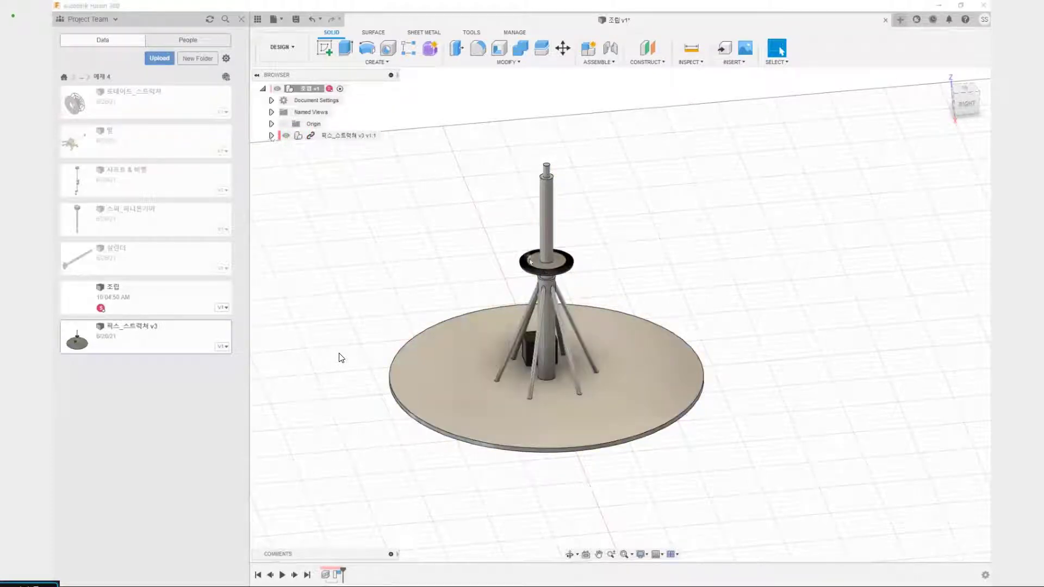
left_click(831, 49)
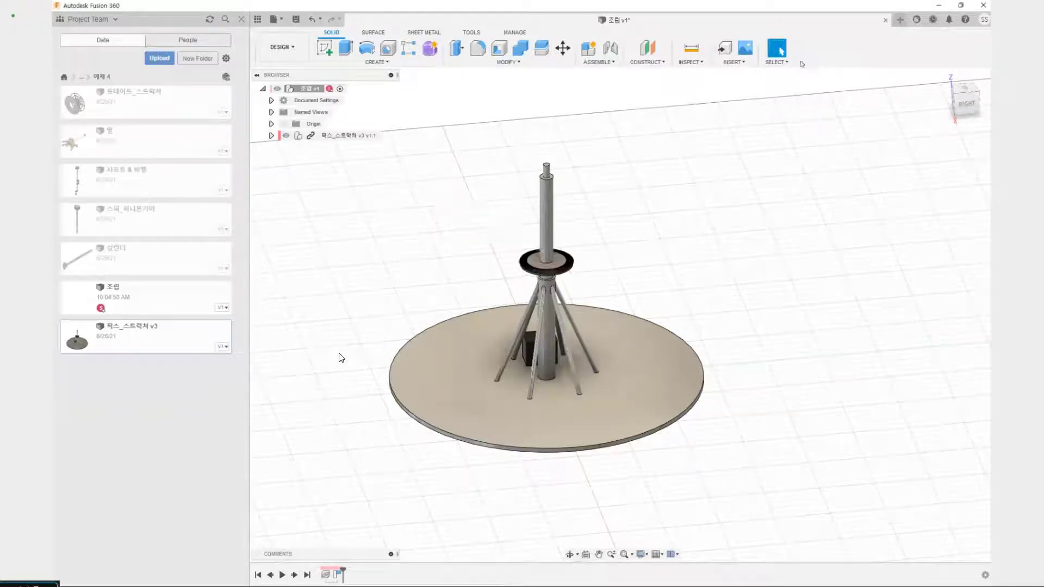
Create a rigid group from 픽스_스트럭쳐 v3 with its child components included.
left_click(598, 62)
left_click(607, 118)
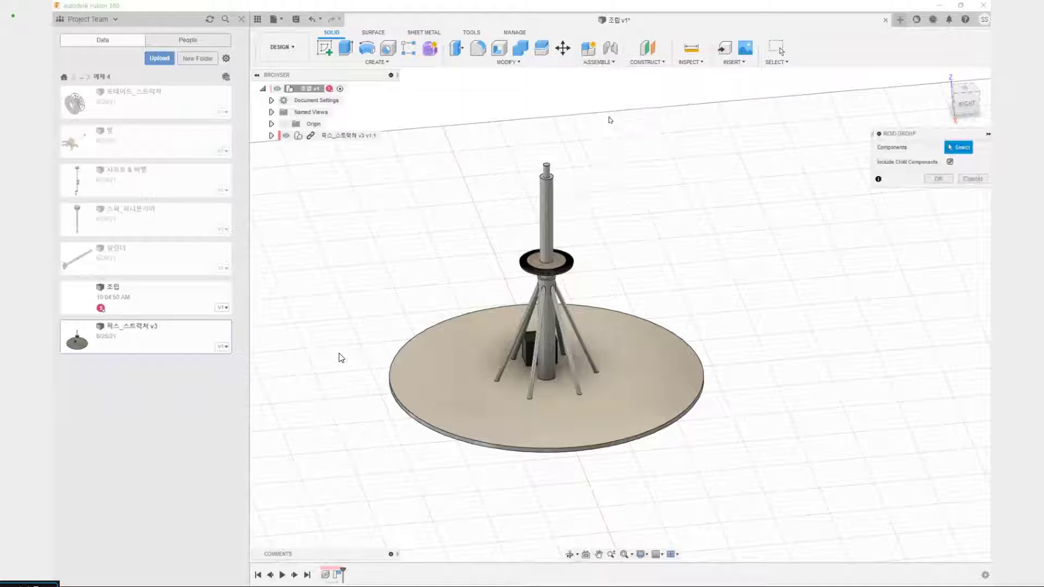
left_click(363, 136)
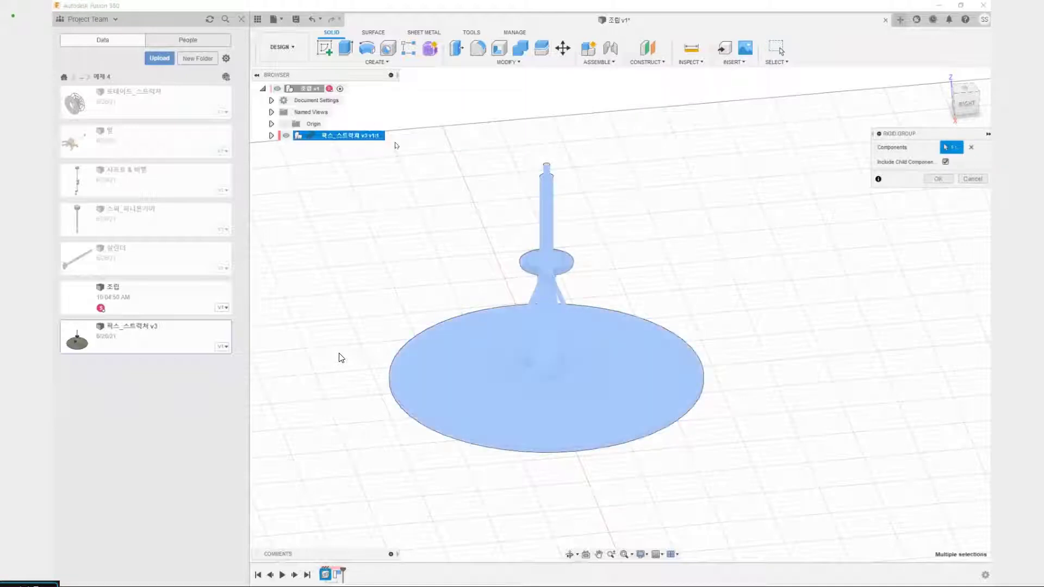
left_click(938, 179)
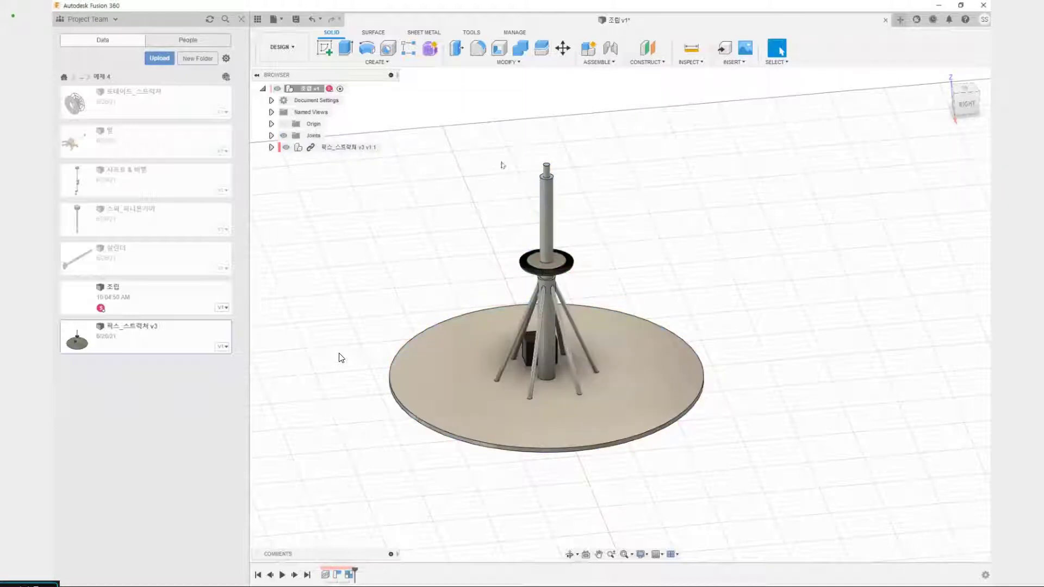
Revert a trial displacement of the rigid base structure and ground 픽스_스트럭쳐 v3.
left_click_drag(554, 415, 560, 381)
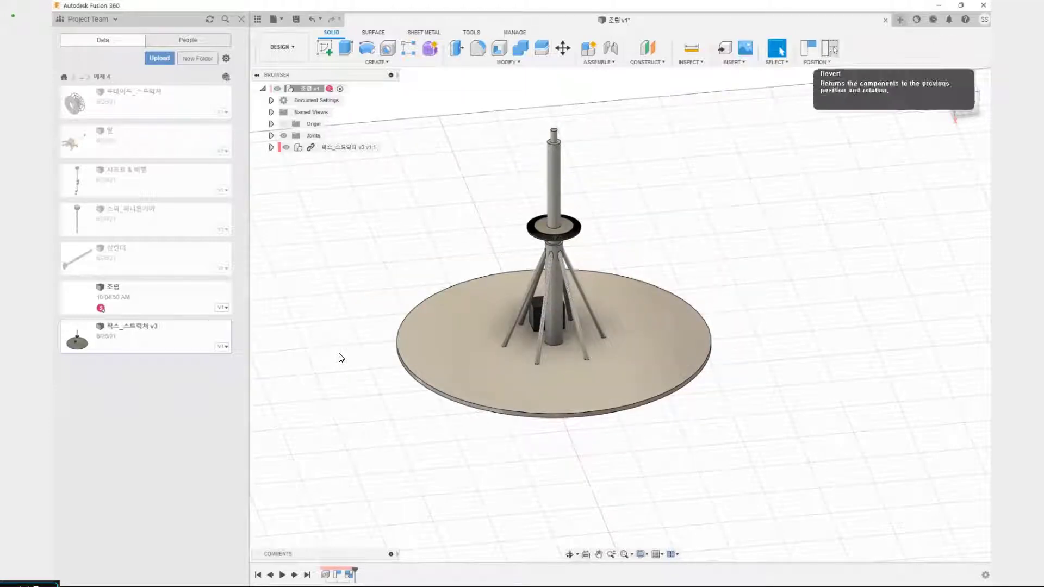
left_click(835, 50)
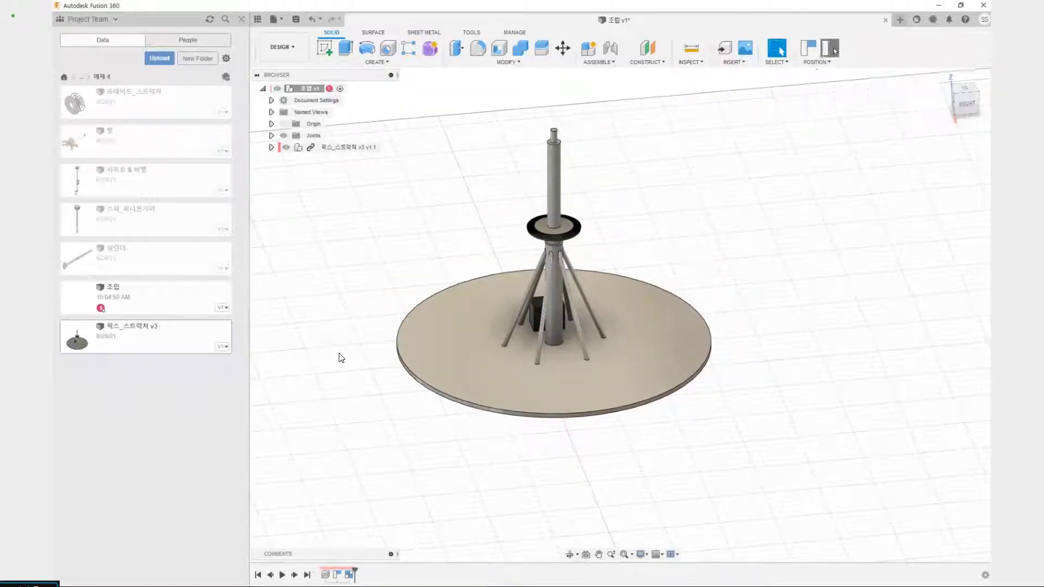
right_click(335, 149)
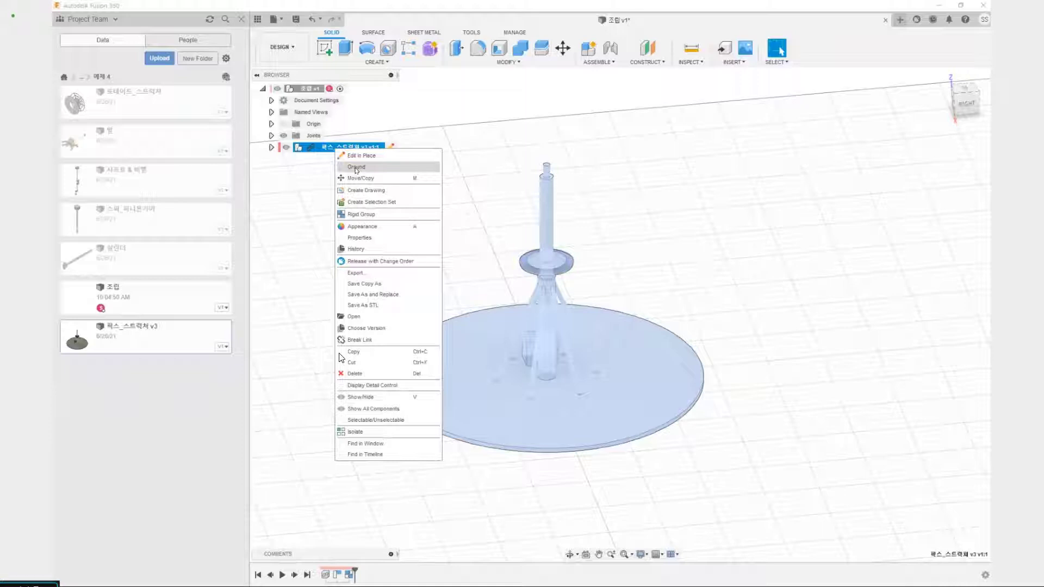
left_click(356, 168)
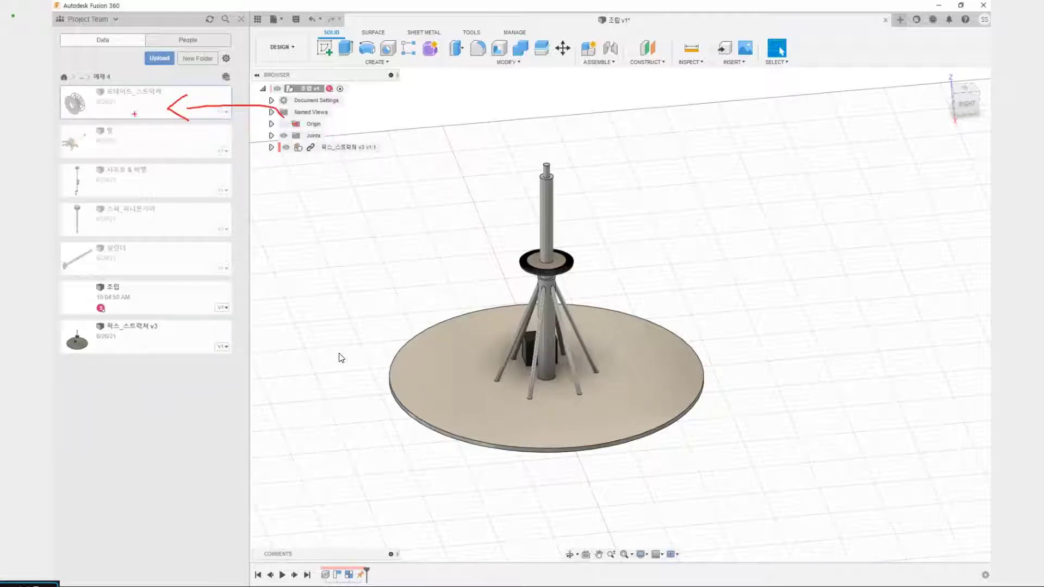
Insert 로테이트_스트럭쳐 into the assembly, rotated 90 degrees about the X axis so its platform lies level.
right_click(150, 114)
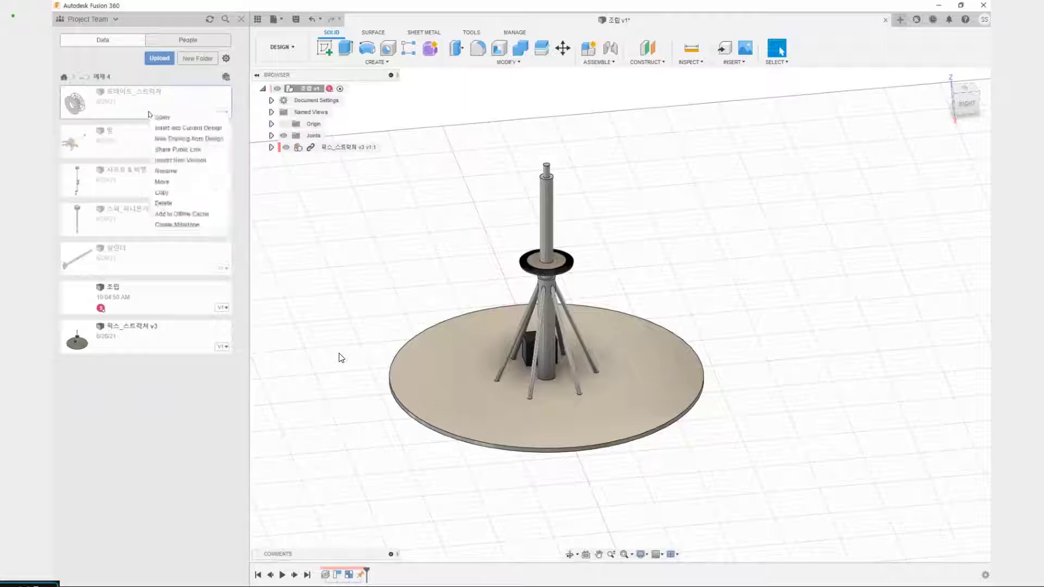
left_click(188, 129)
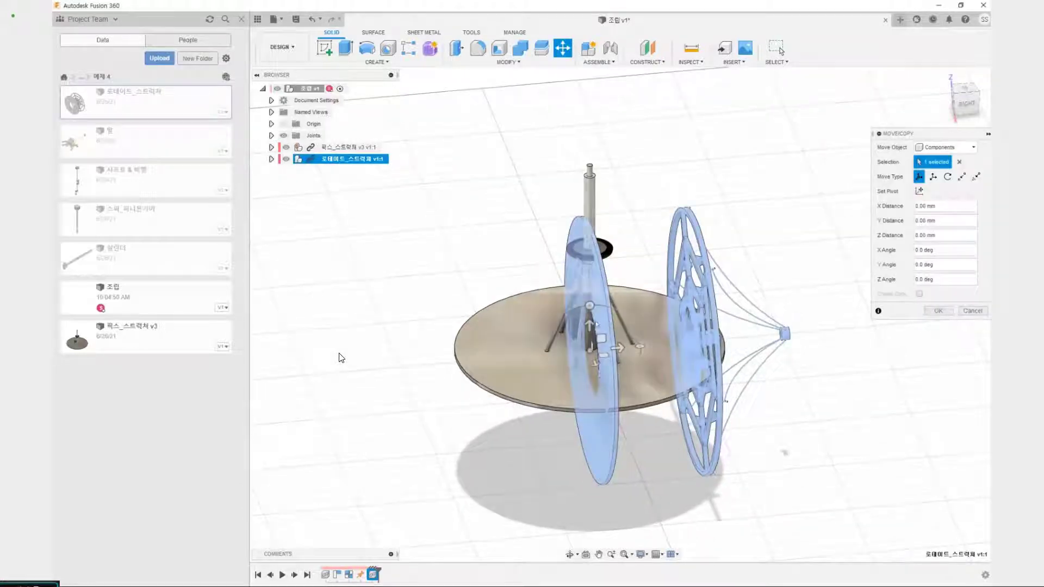
left_click(589, 305)
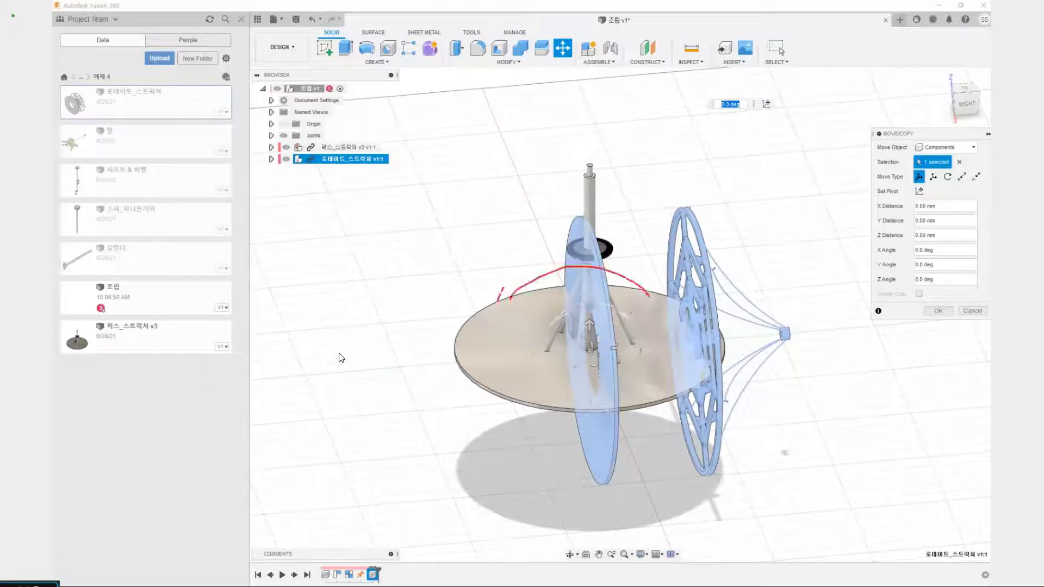
type("90")
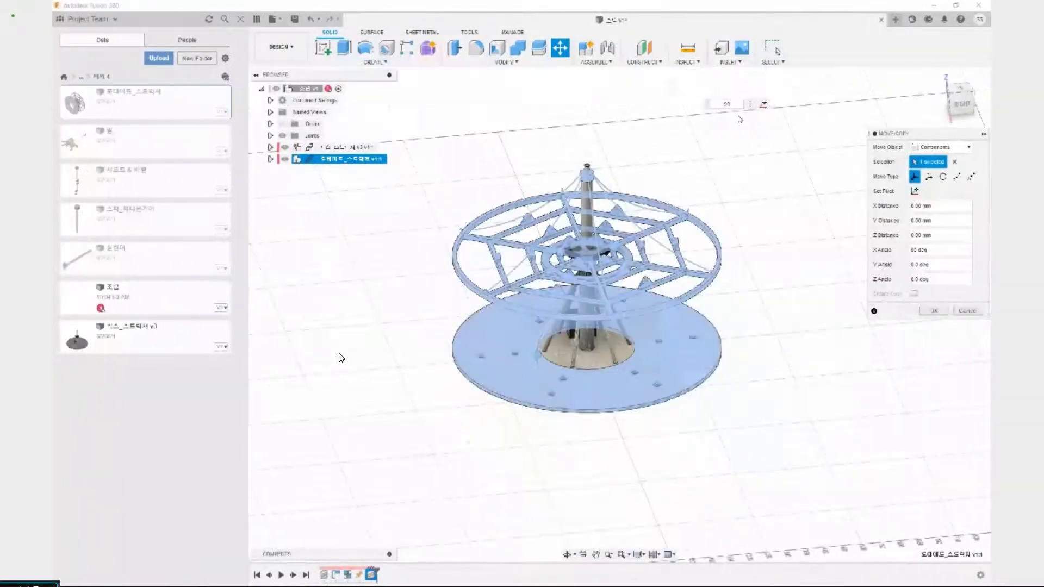
middle_click_drag(530, 496, 535, 450, "shift")
scroll(549, 359, "up", 8)
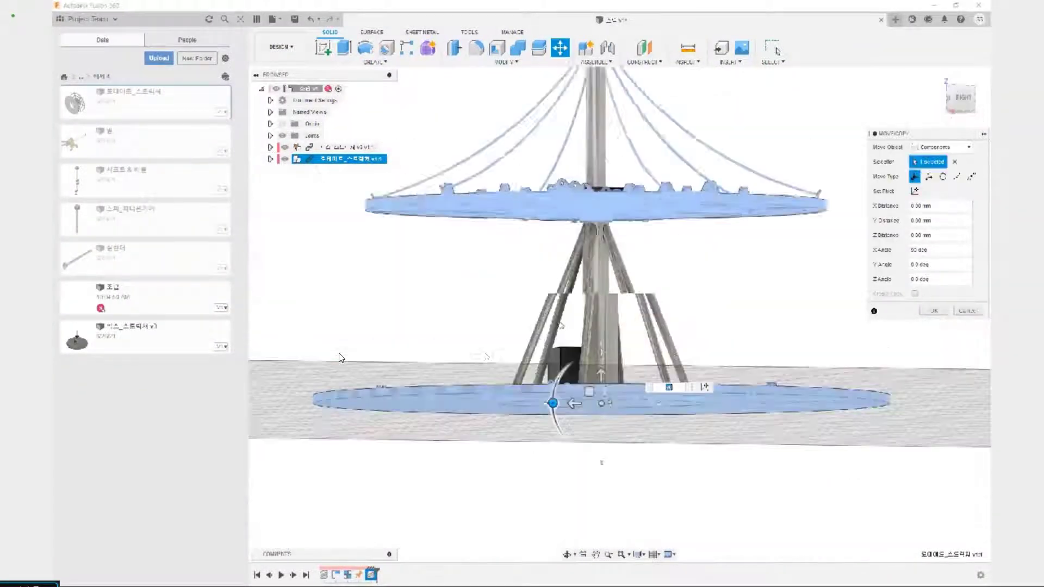
middle_click_drag(338, 333, 341, 357, "shift")
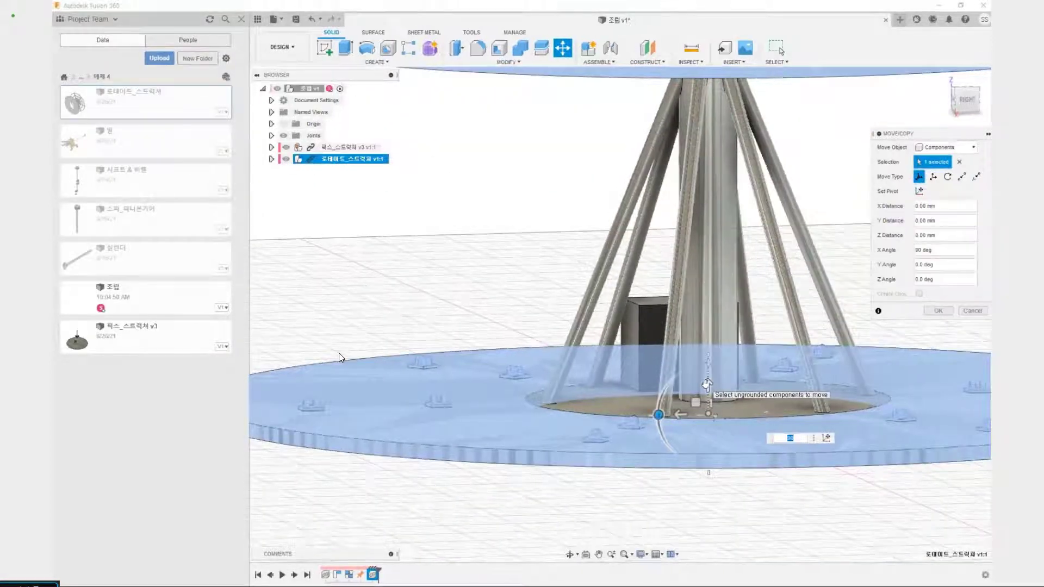
left_click(937, 312)
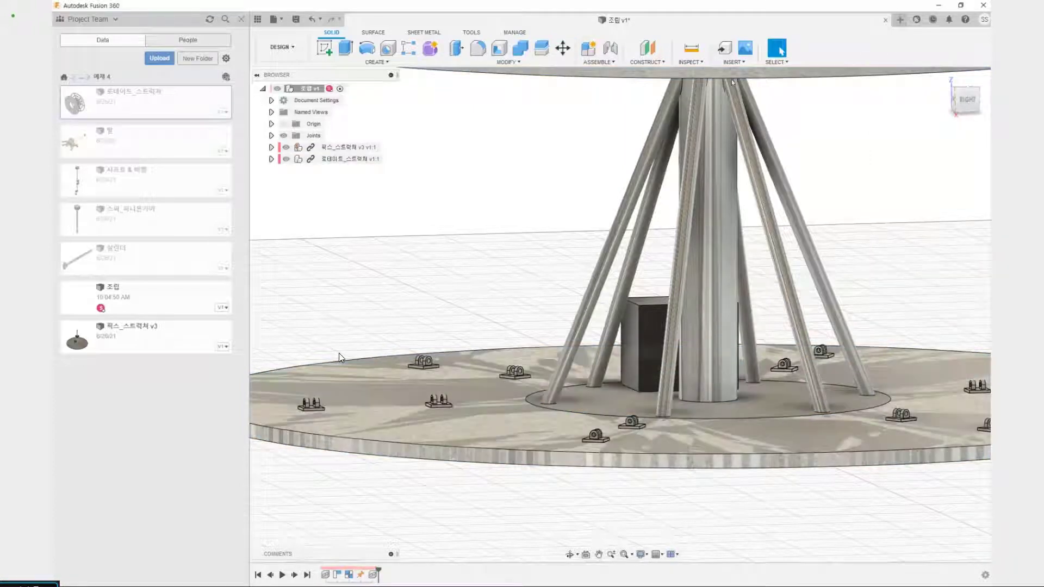
Measure the disc-shaped plate's thickness between its upper and lower outer edges.
left_click(694, 52)
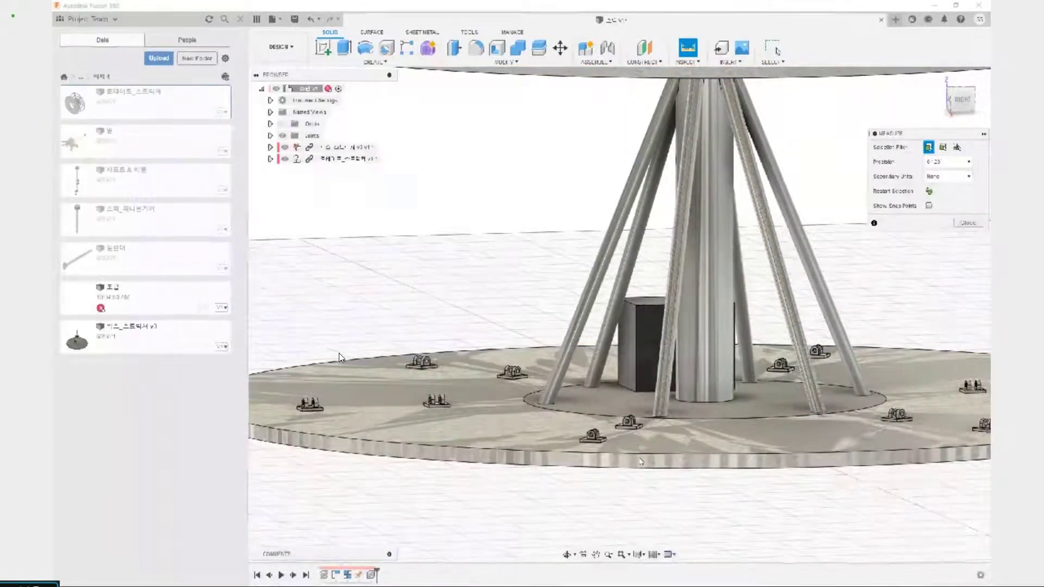
left_click(645, 457)
left_click(646, 469)
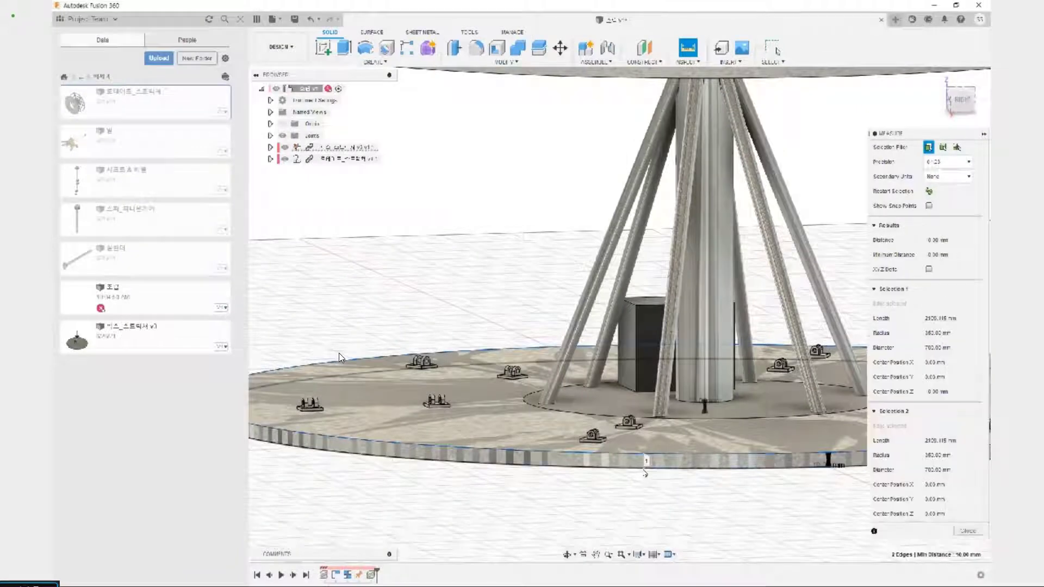
middle_click_drag(718, 405, 628, 393)
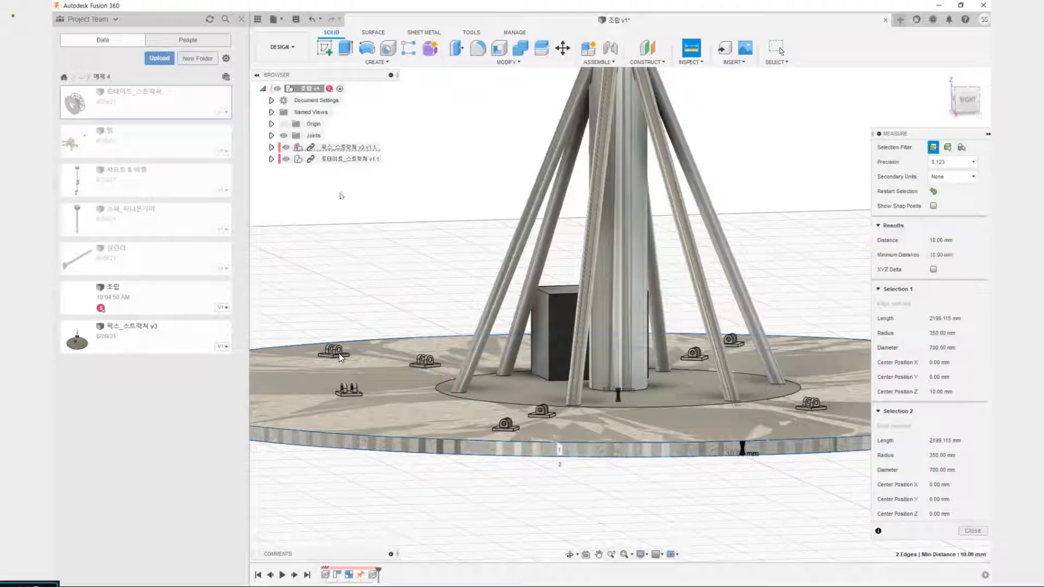
key("Escape")
key("Escape")
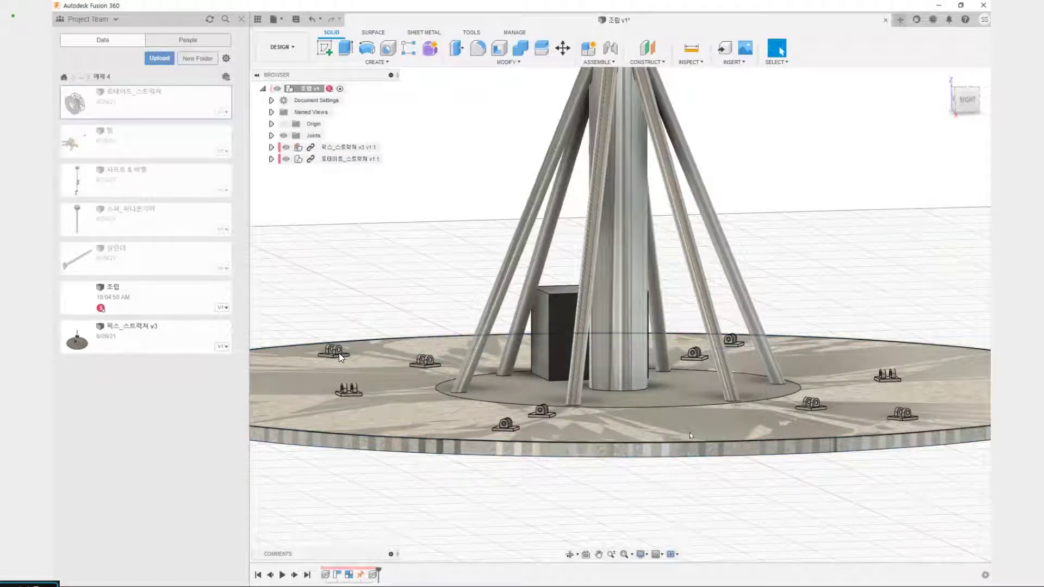
Try to raise 로테이트_스트럭쳐 by 10 mm along the Y direction using Free Move.
scroll(689, 433, "down", 3)
key("m")
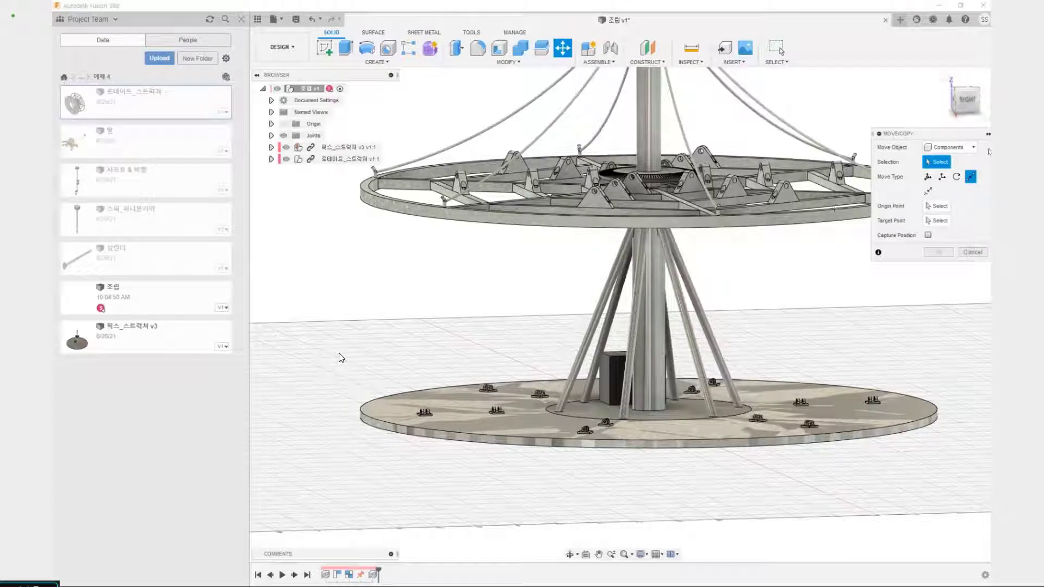
left_click(331, 159)
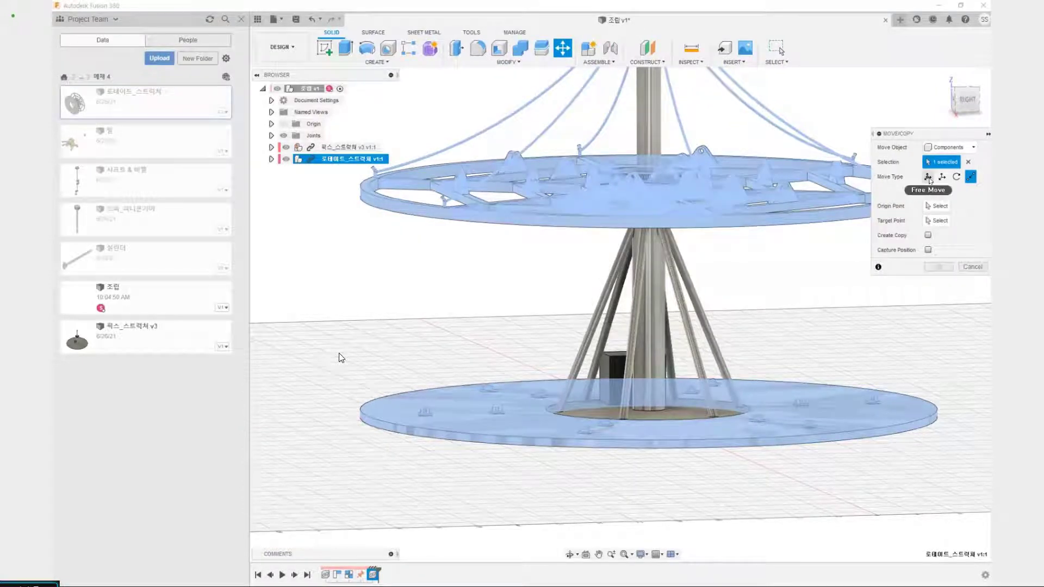
left_click(928, 176)
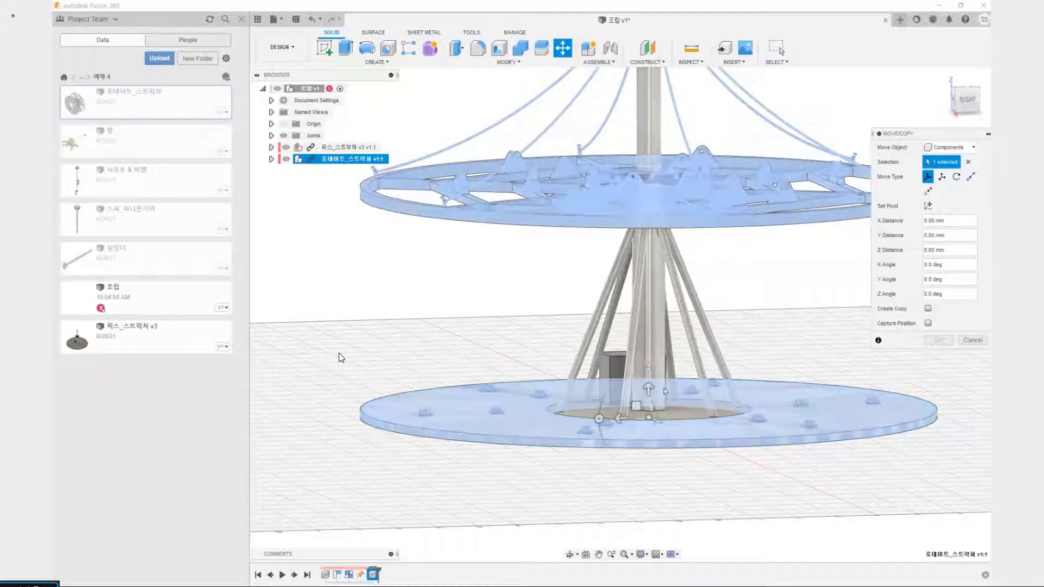
left_click_drag(673, 406, 669, 304)
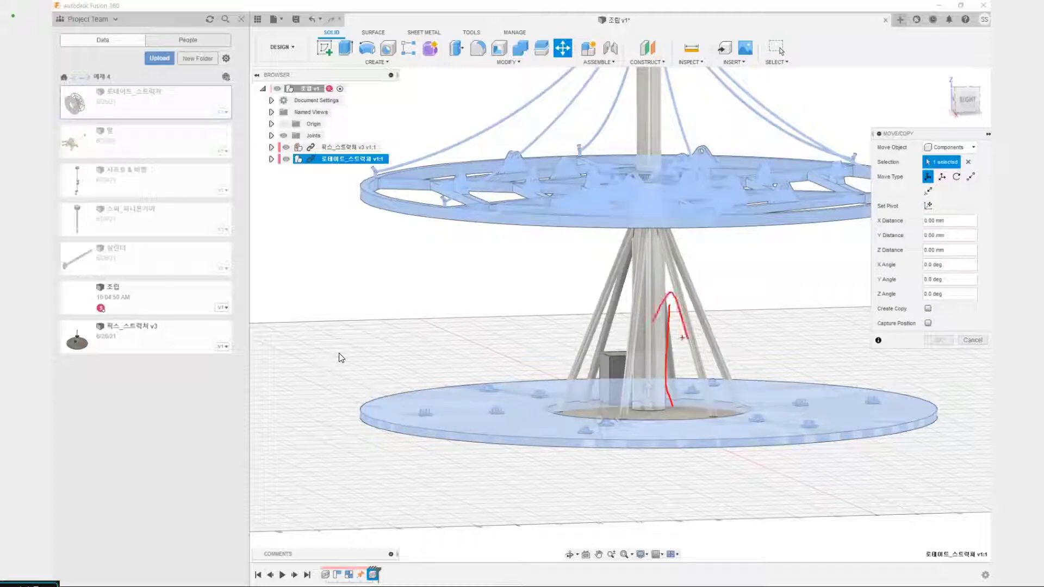
left_click(651, 392)
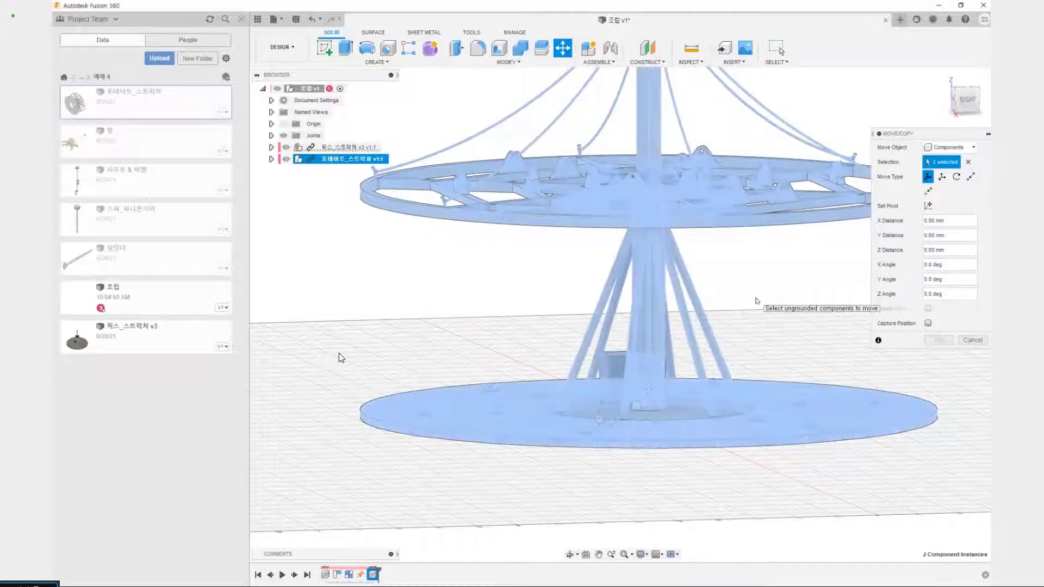
left_click(649, 390)
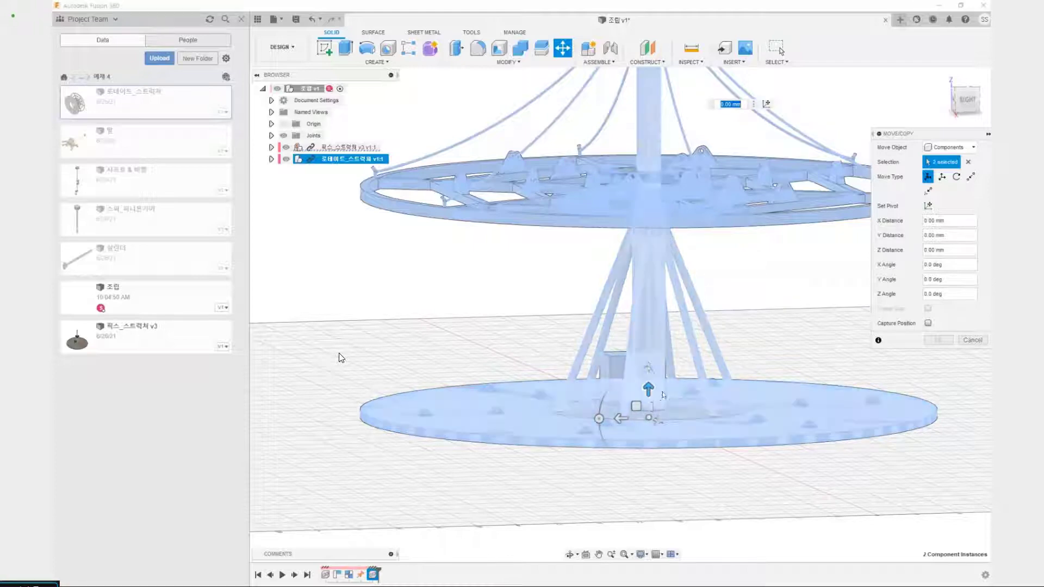
left_click_drag(667, 397, 665, 390)
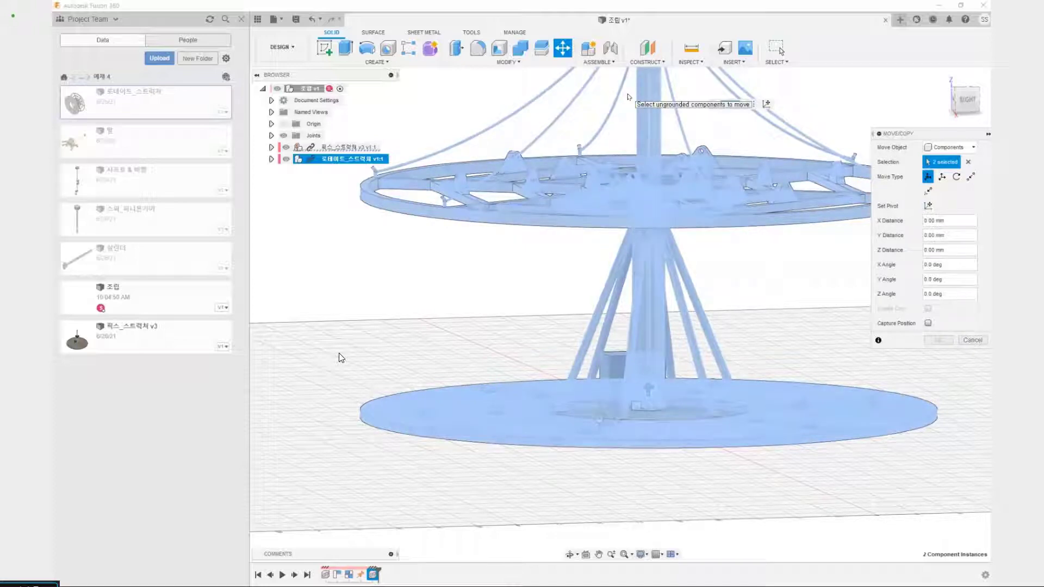
type("10")
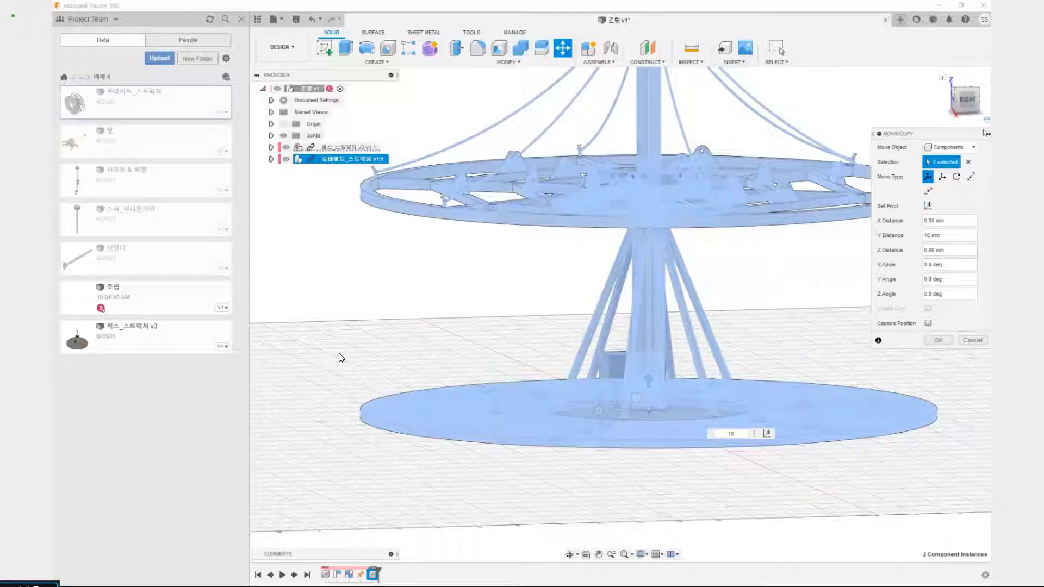
key("Return")
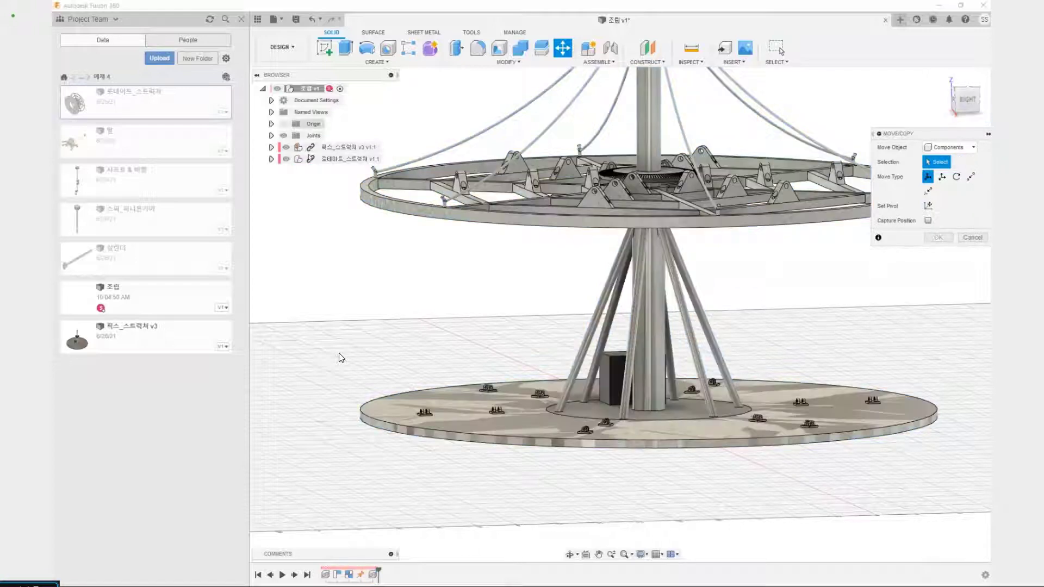
Raise only 로테이트_스트럭쳐 with a Y distance of 10 mm so its platform sits on the base plate.
left_click(351, 159)
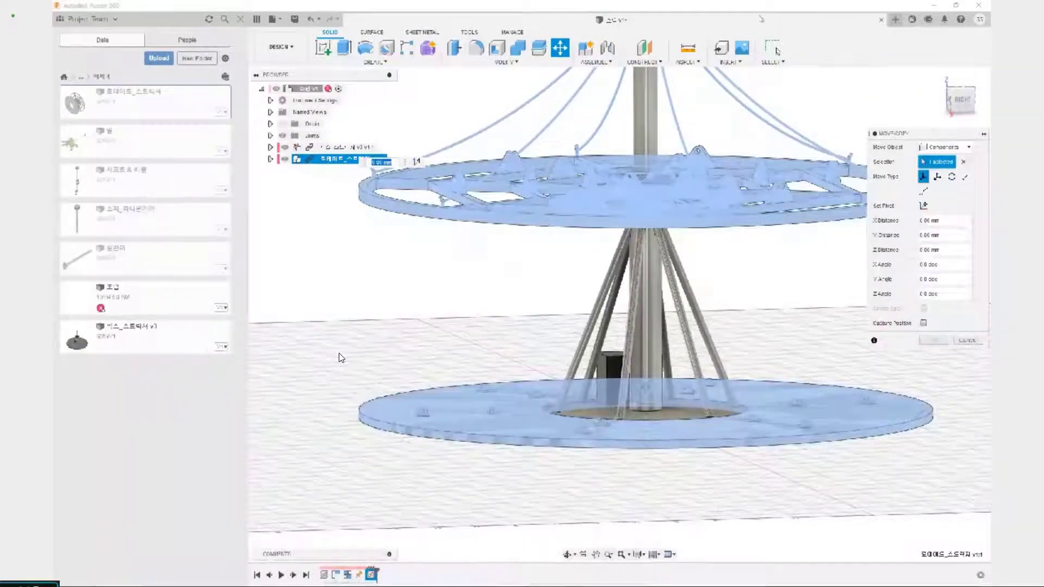
scroll(339, 357, "down", 4)
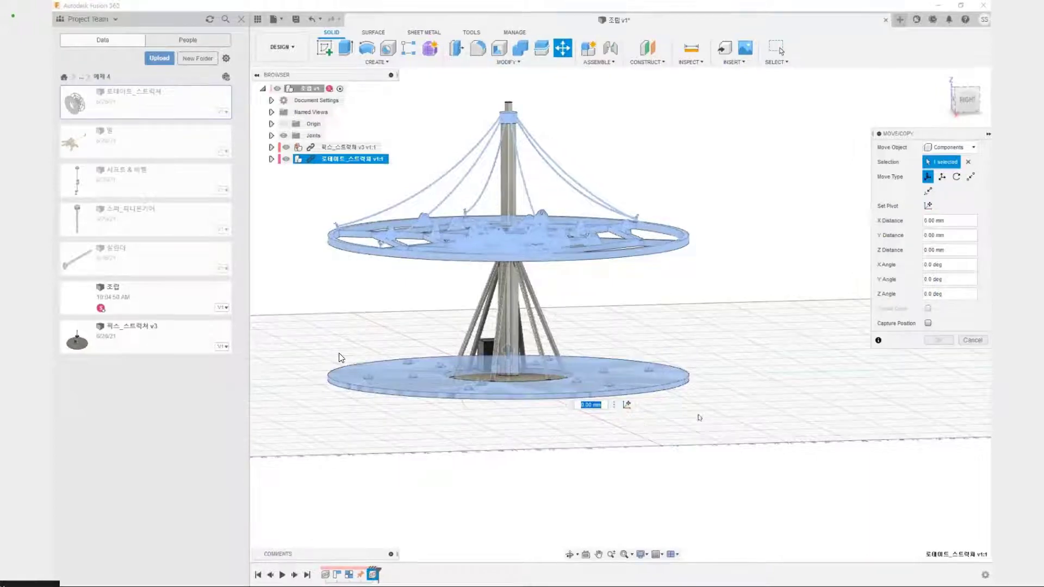
type("20")
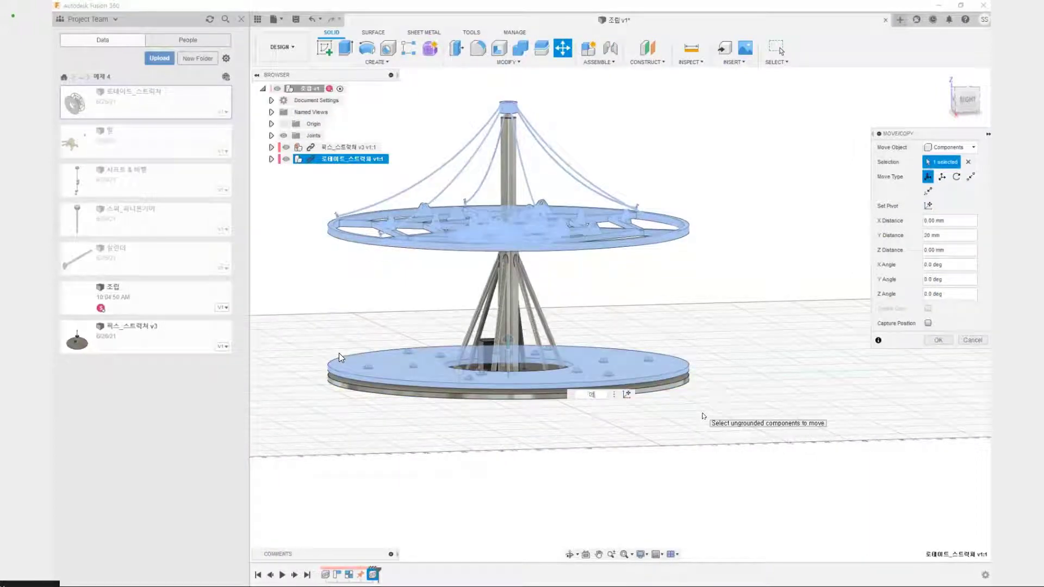
scroll(339, 357, "up", 6)
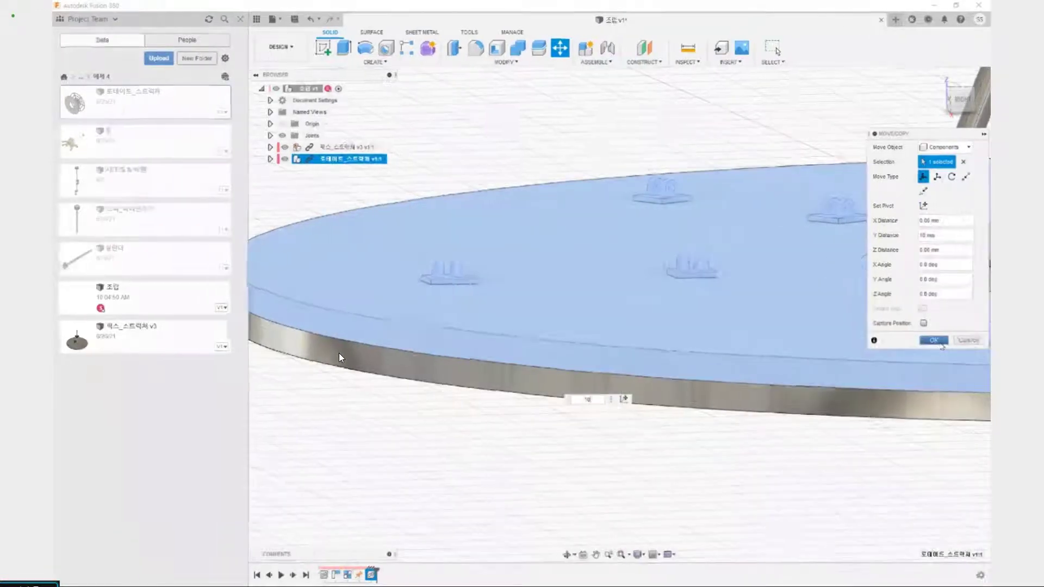
left_click(934, 340)
scroll(514, 396, "down", 8)
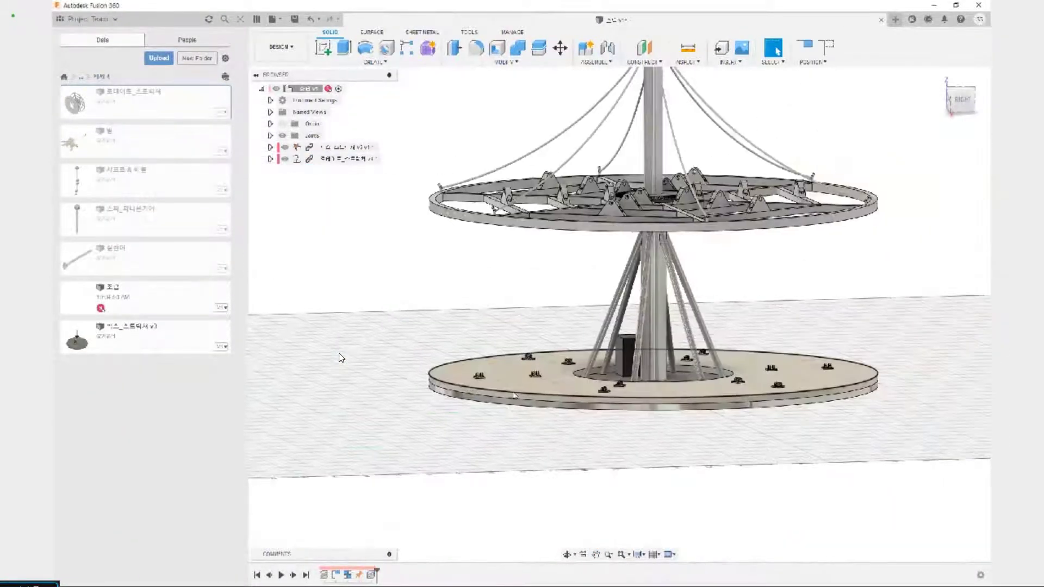
Hide 로테이트_스트럭쳐 to inspect the base structure beneath it, and show it again.
left_click(285, 159)
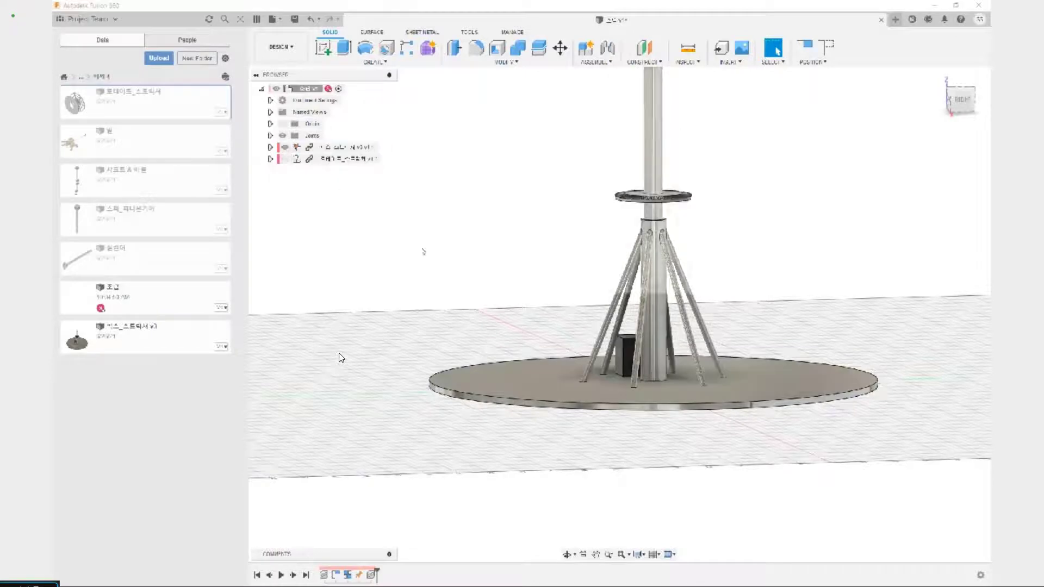
left_click(288, 159)
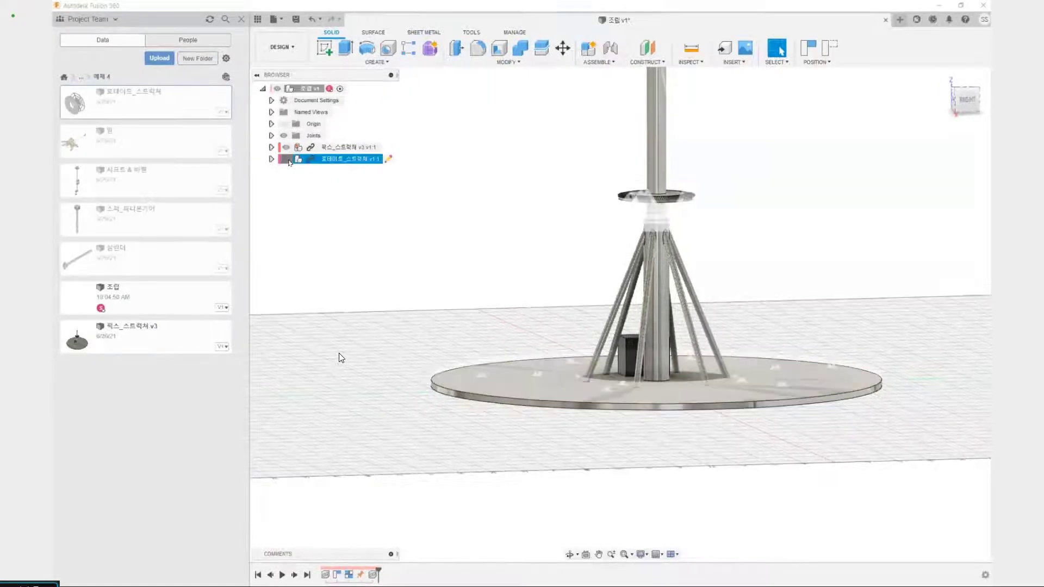
left_click(289, 161)
middle_click_drag(533, 280, 563, 299, "shift")
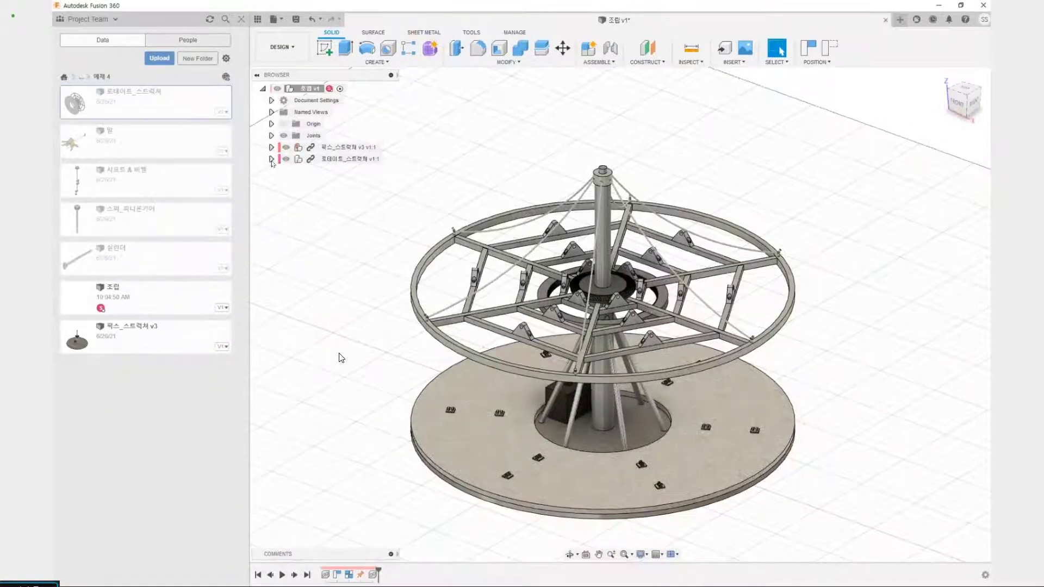
Check the child components of 로테이트_스트럭쳐 by displacing the platform, rotating structure and ring separately, and revert all positions.
left_click(272, 159)
left_click(337, 194)
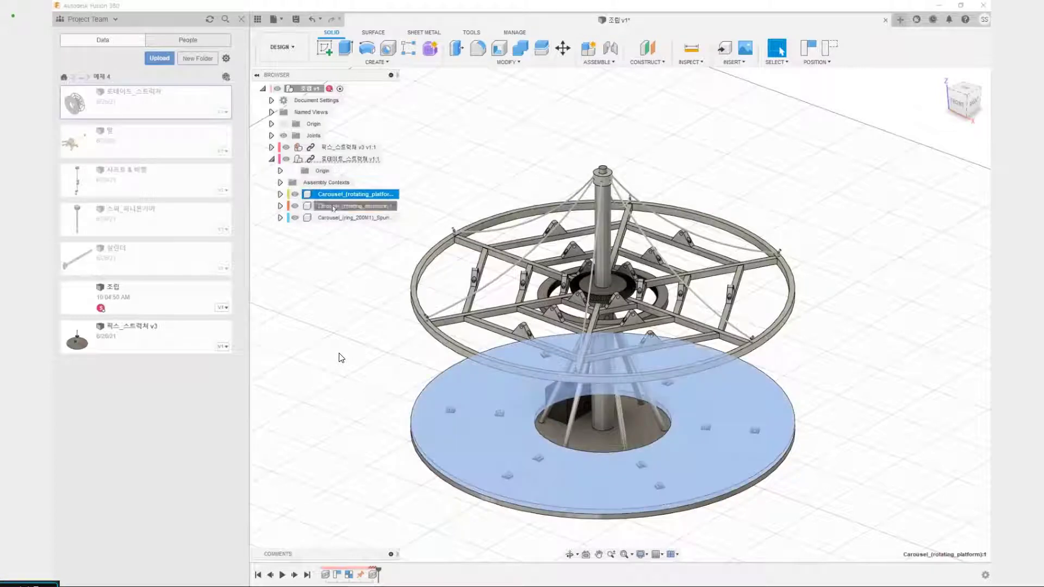
left_click(338, 205)
left_click(331, 220)
left_click(381, 272)
left_click_drag(660, 209, 903, 38)
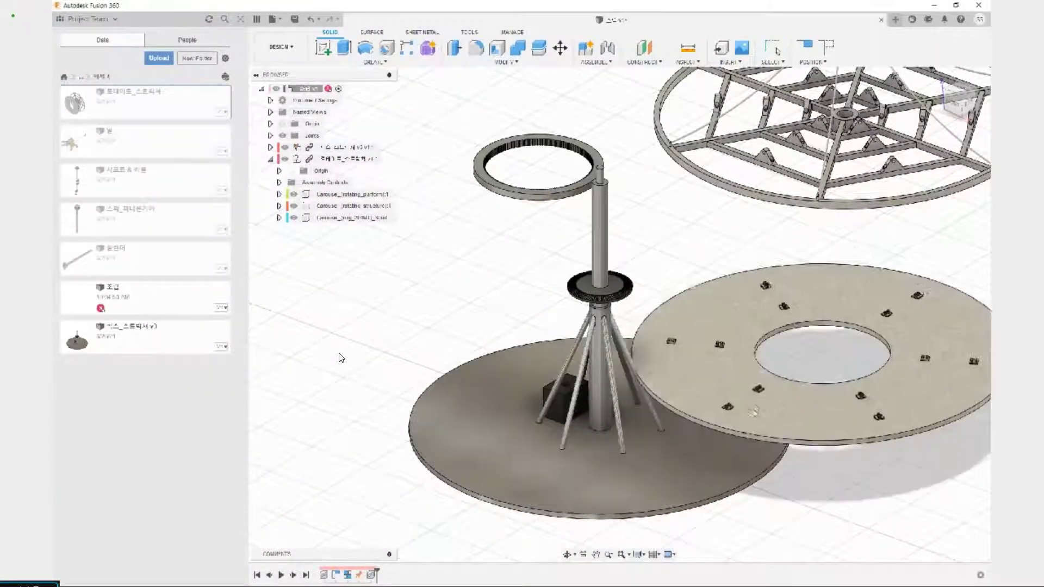
left_click(829, 43)
scroll(532, 283, "up", 3)
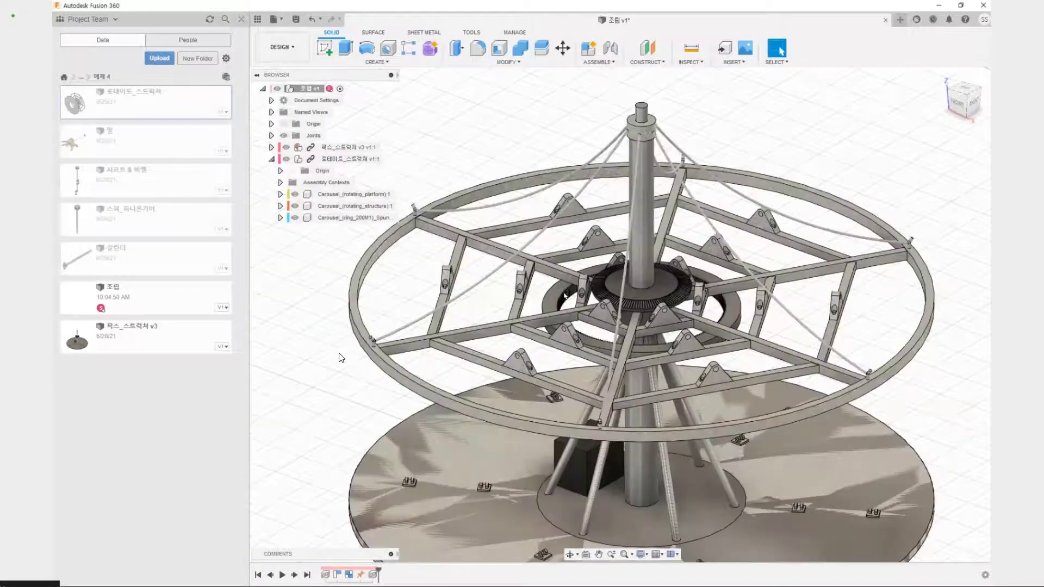
left_click(559, 298)
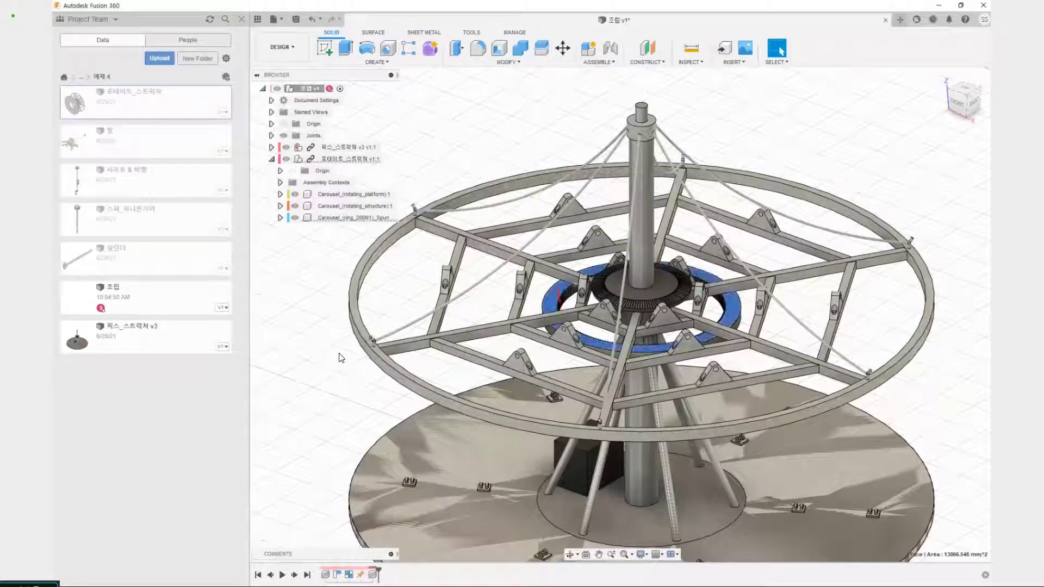
left_click_drag(671, 361, 668, 403)
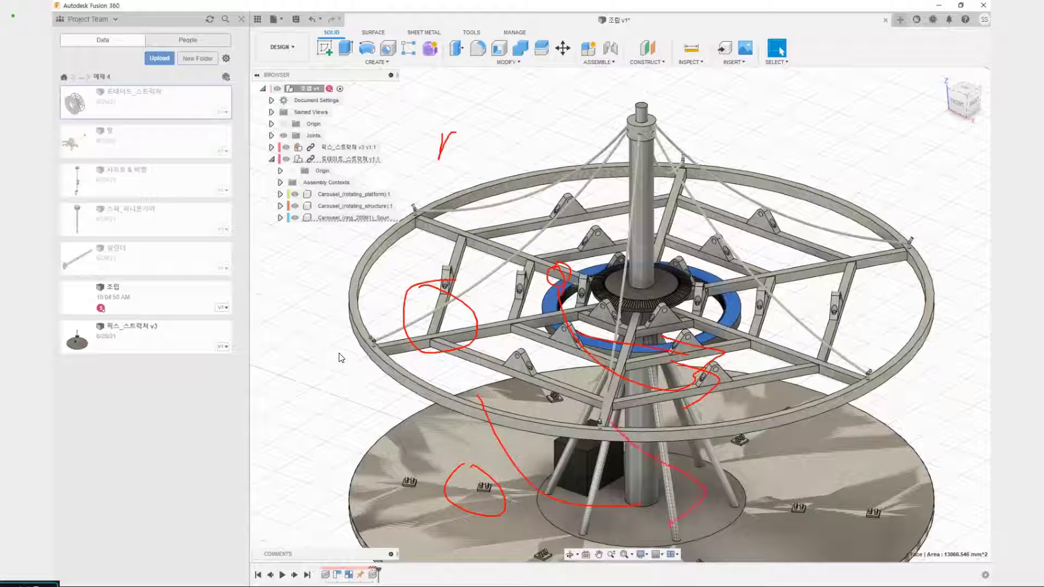
key("Escape")
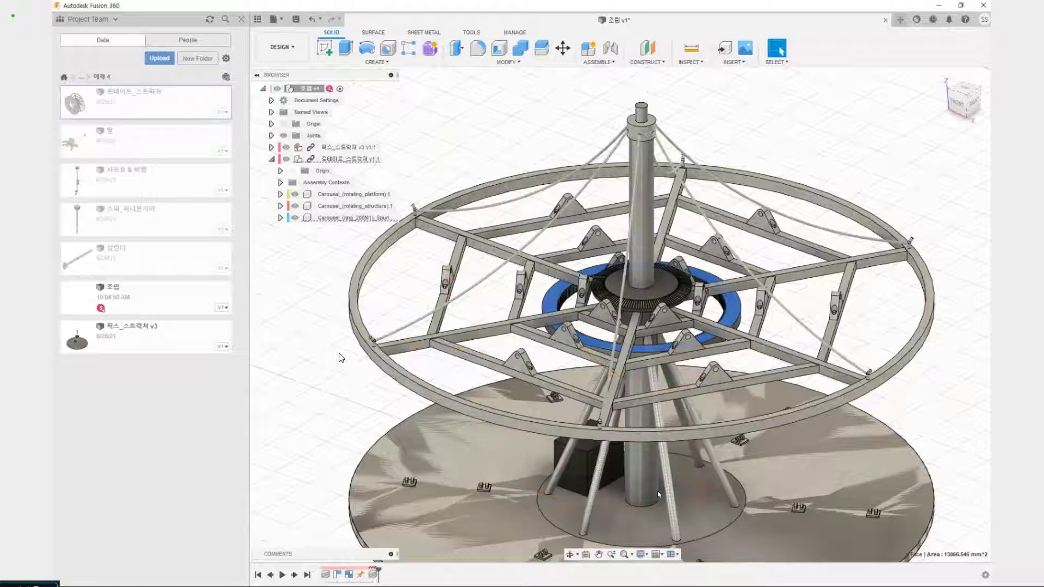
Create a rigid group from 로테이트_스트럭쳐, including its child components.
left_click(272, 158)
left_click(362, 158)
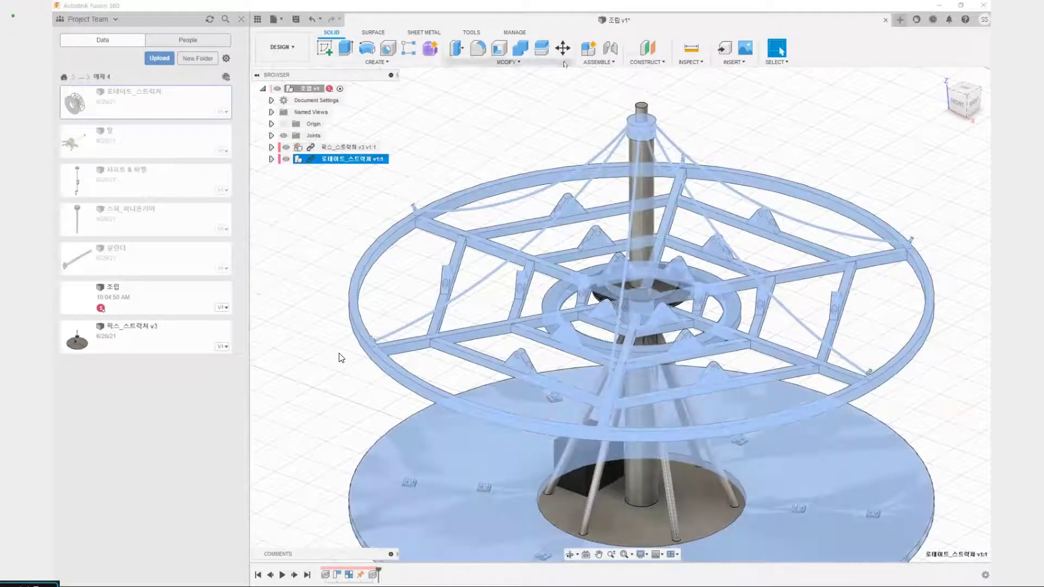
left_click(598, 62)
left_click(608, 116)
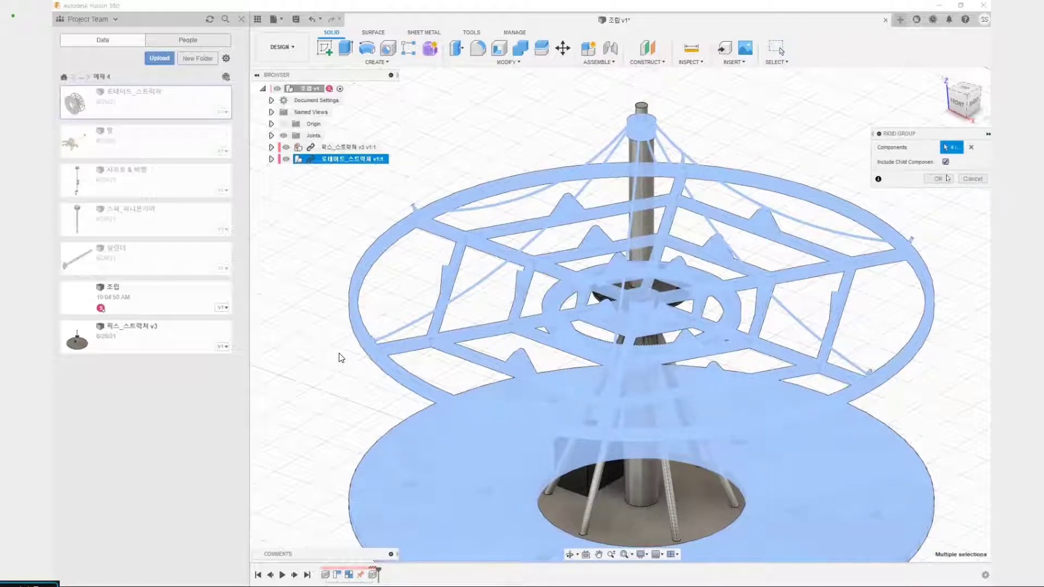
left_click(939, 179)
scroll(694, 299, "down", 5)
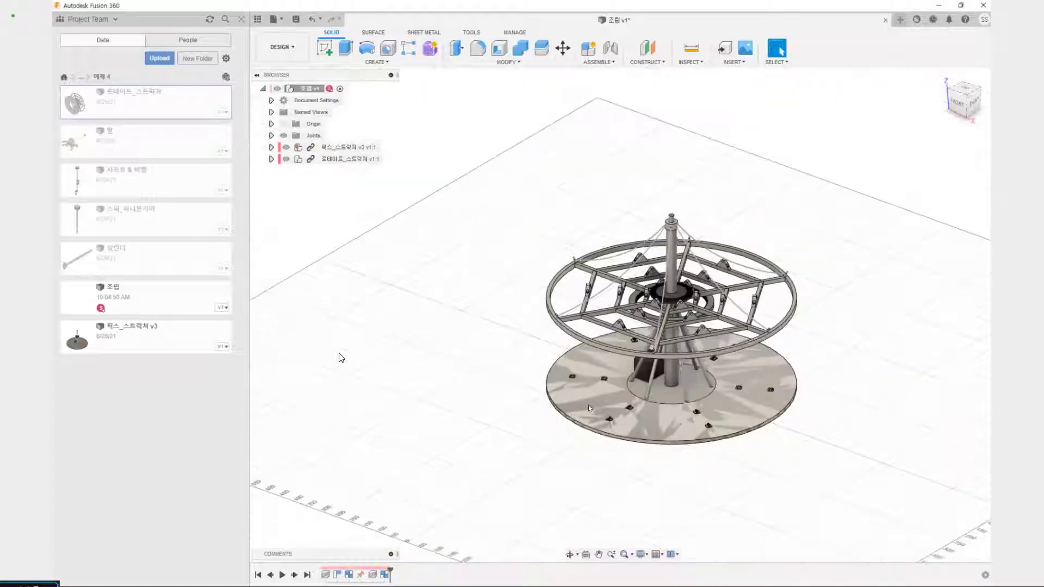
scroll(593, 380, "up", 3)
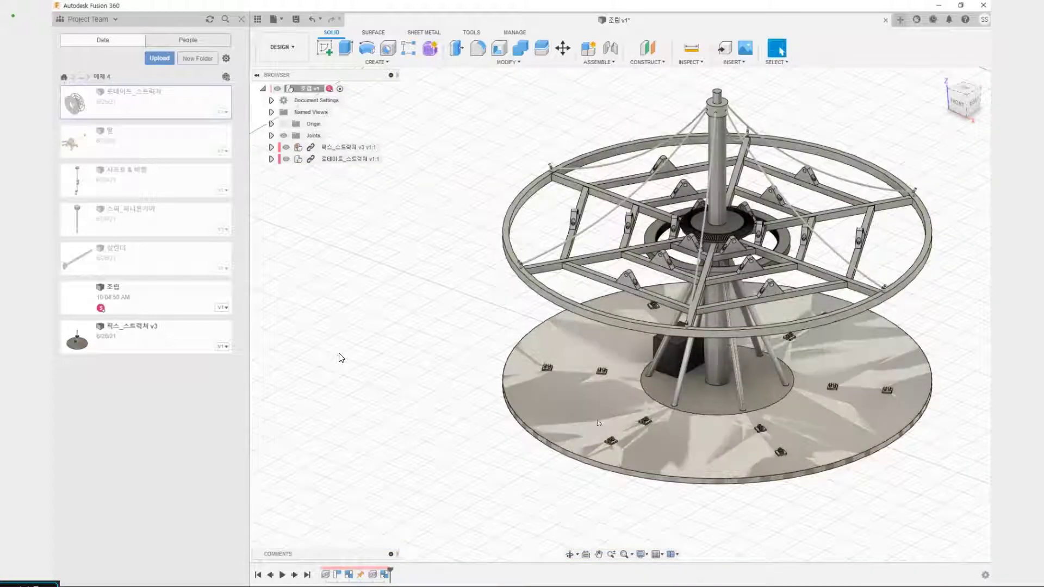
Displace the grouped 로테이트_스트럭쳐 as a test and revert its position.
middle_click_drag(593, 374, 592, 360, "shift")
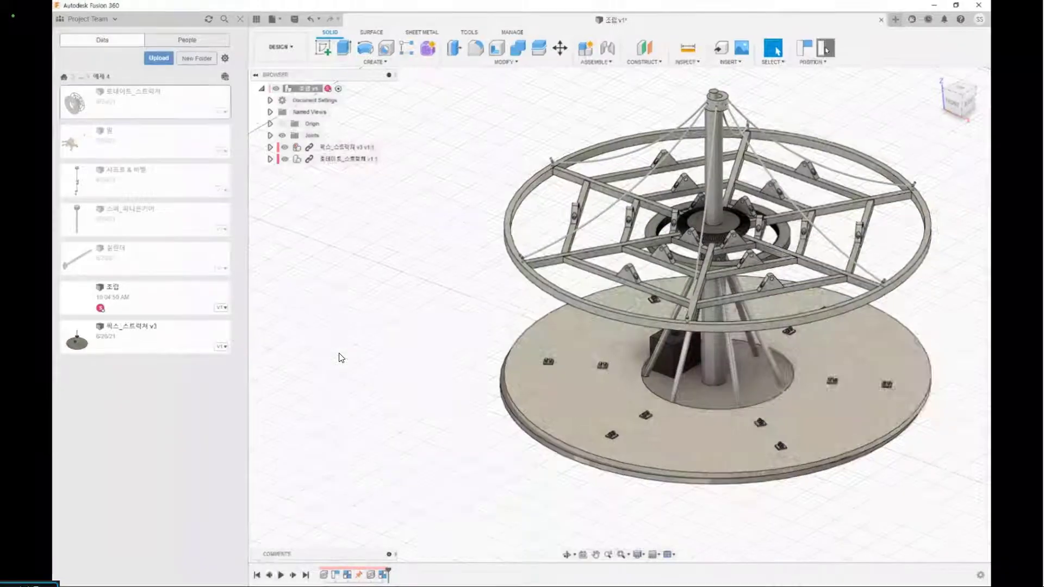
left_click(826, 50)
scroll(679, 337, "up", 3)
middle_click_drag(598, 457, 546, 433, "shift")
scroll(546, 418, "down", 3)
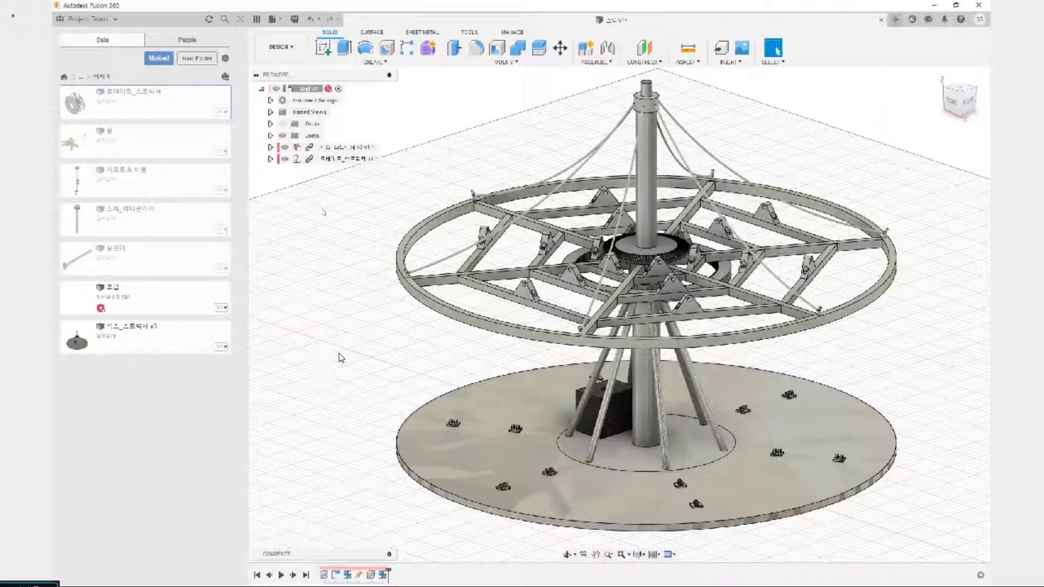
Raise 로테이트_스트럭쳐 by 10 mm along the vertical direction with Move.
left_click(353, 159)
key("m")
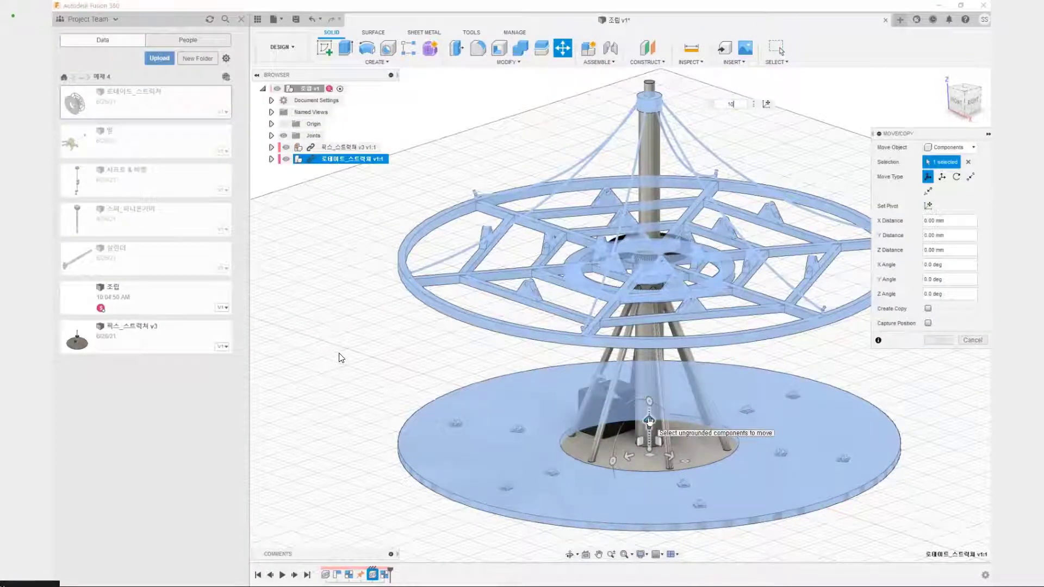
key("Escape")
scroll(341, 357, "down", 4)
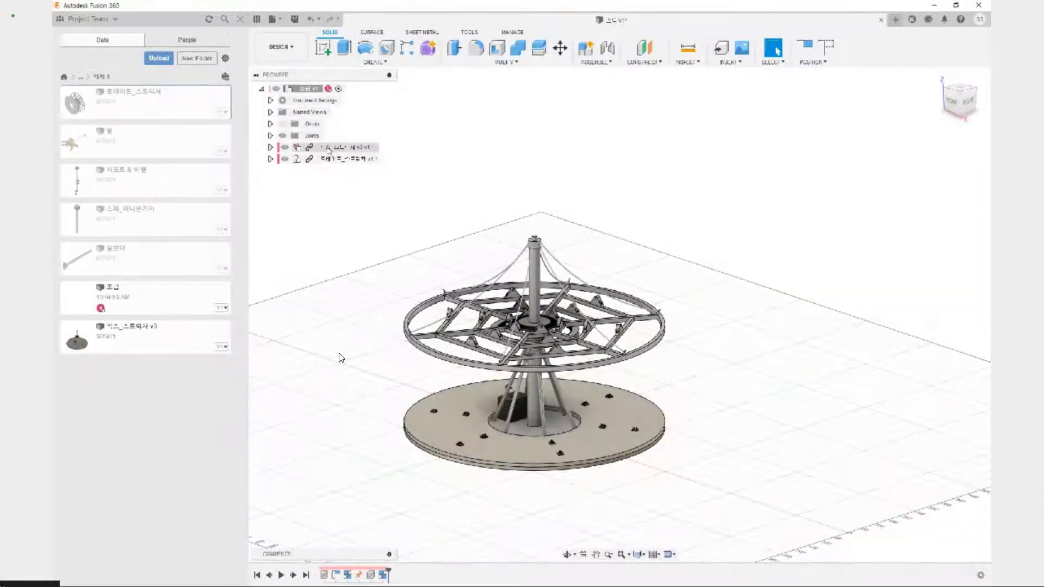
Expand the design's Joints folder and check which components the second rigid group contains.
left_click(270, 136)
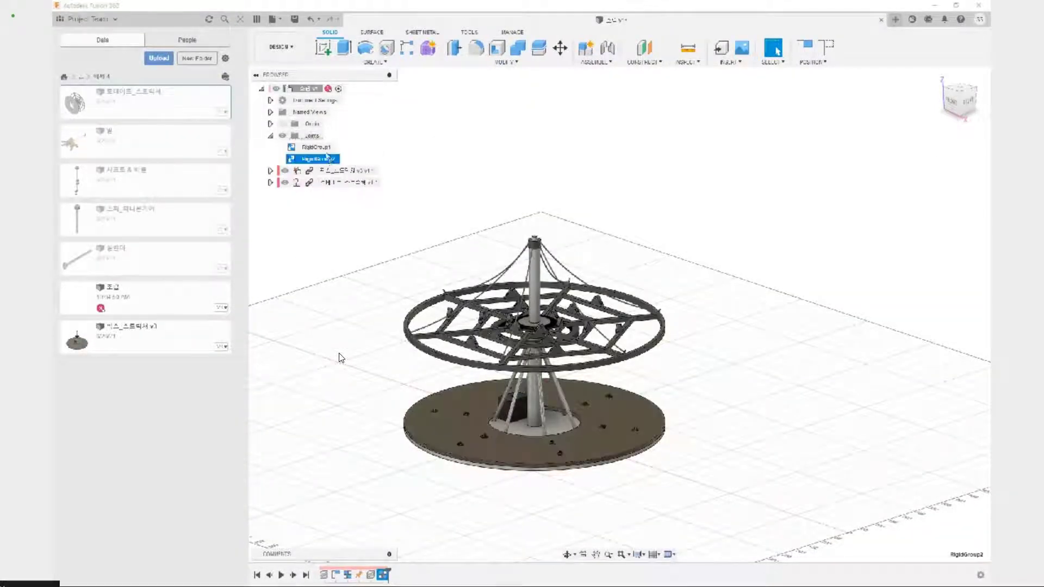
middle_click_drag(734, 270, 800, 253)
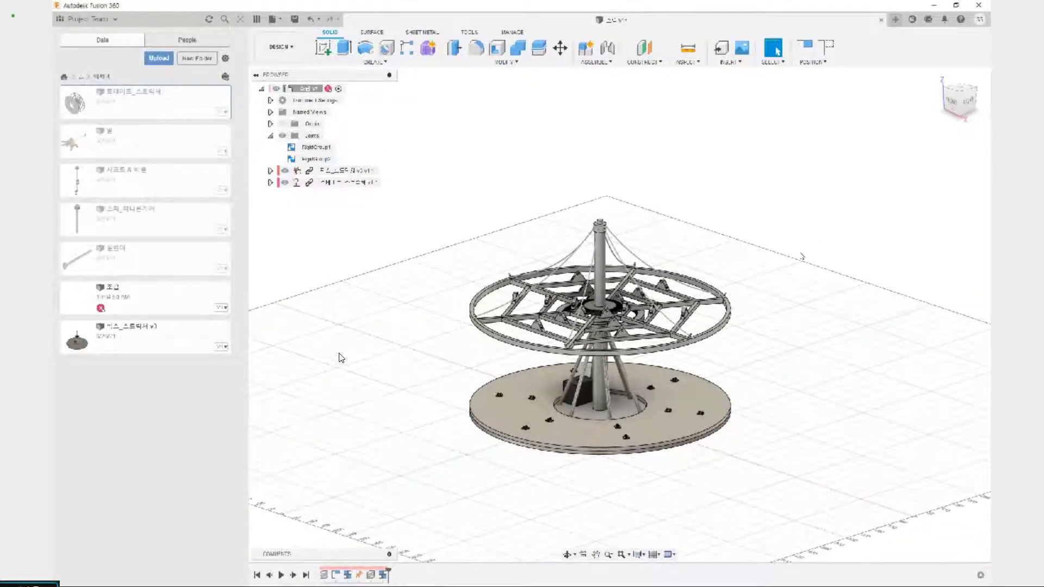
scroll(569, 435, "up", 3)
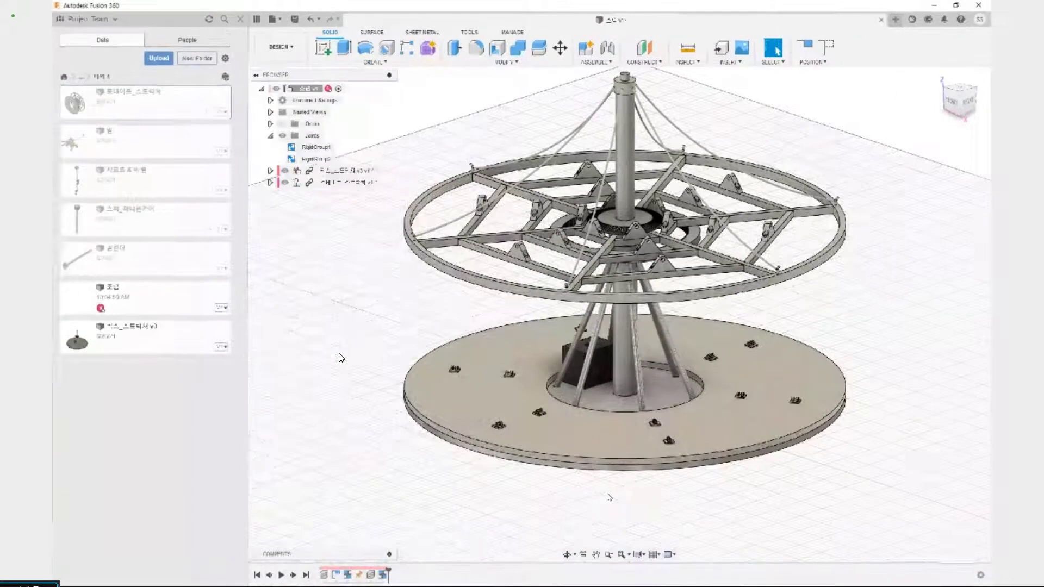
left_click_drag(611, 481, 626, 298)
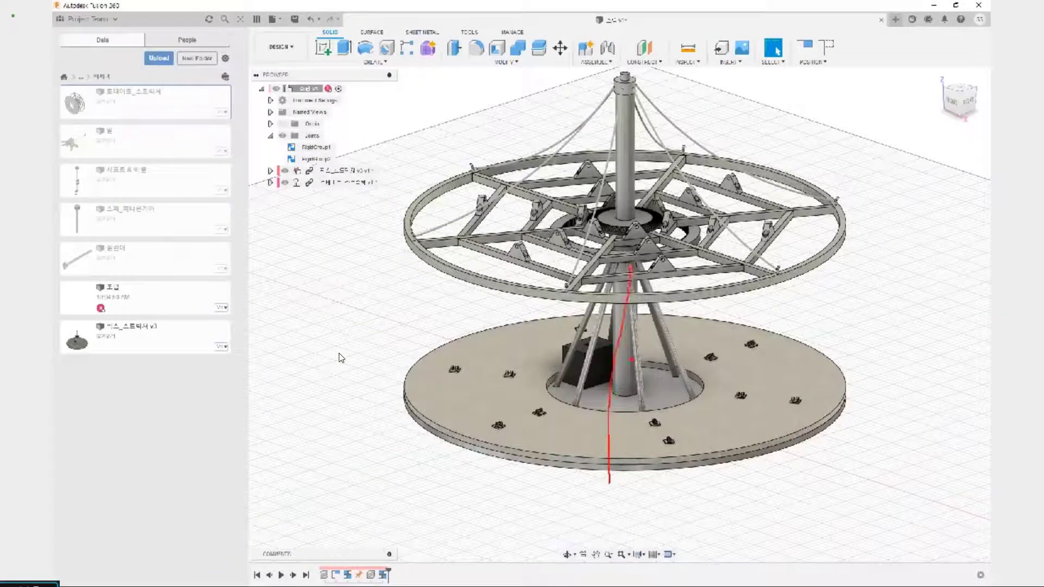
mouse_move(341, 259)
left_mouse_down()
mouse_move(355, 303)
mouse_move(353, 252)
mouse_move(339, 247)
left_mouse_up()
left_click_drag(423, 254, 454, 270)
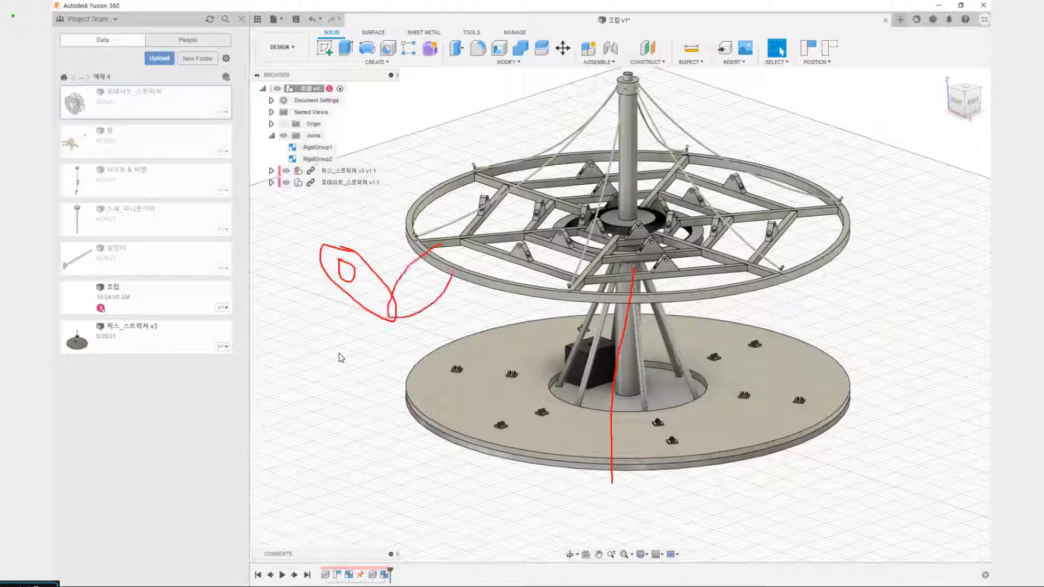
left_click_drag(331, 219, 350, 236)
left_click_drag(420, 217, 441, 237)
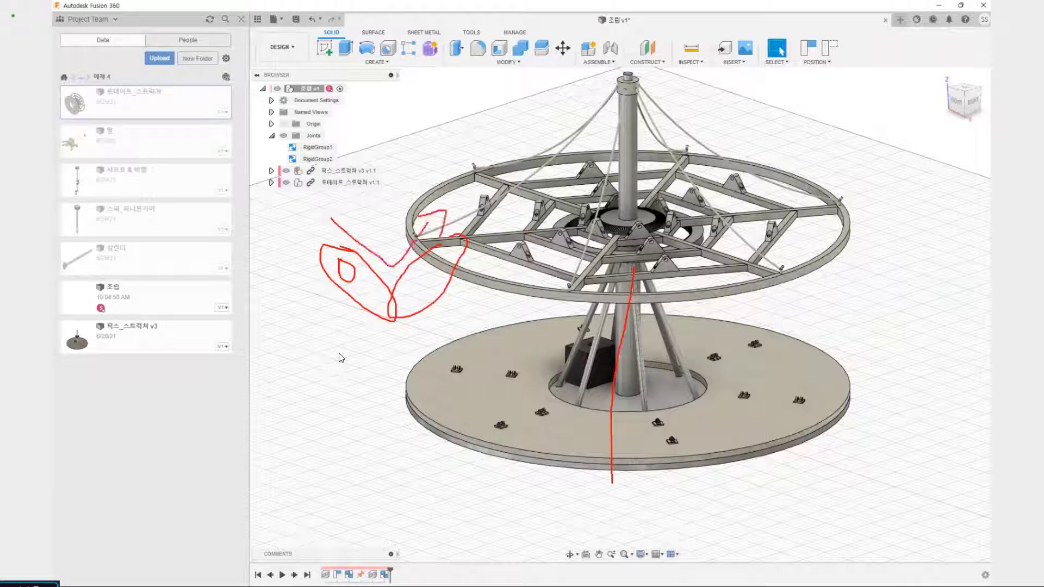
key("Escape")
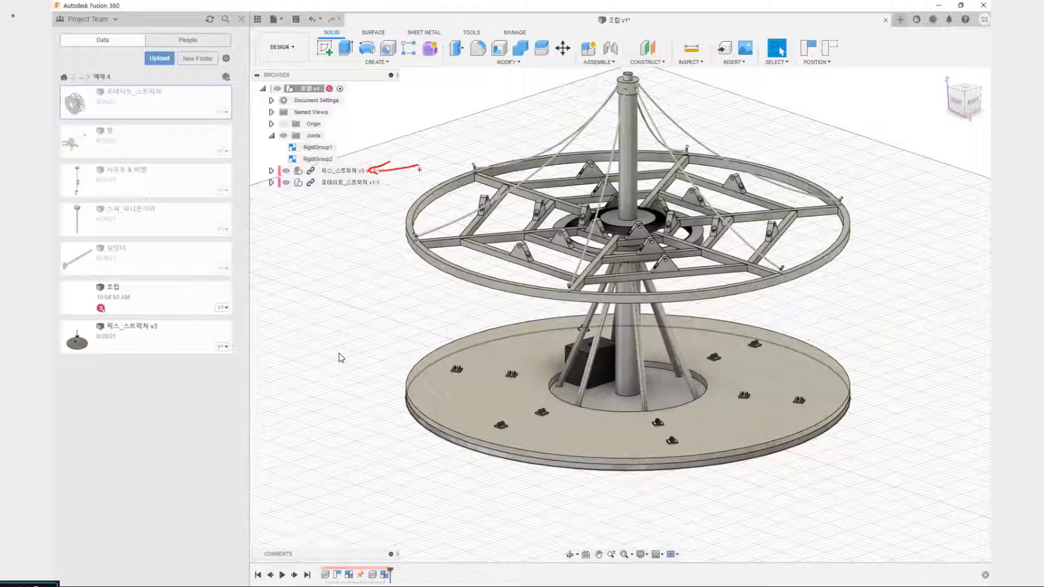
mouse_move(580, 500)
left_mouse_down()
mouse_move(578, 353)
mouse_move(599, 259)
left_mouse_up()
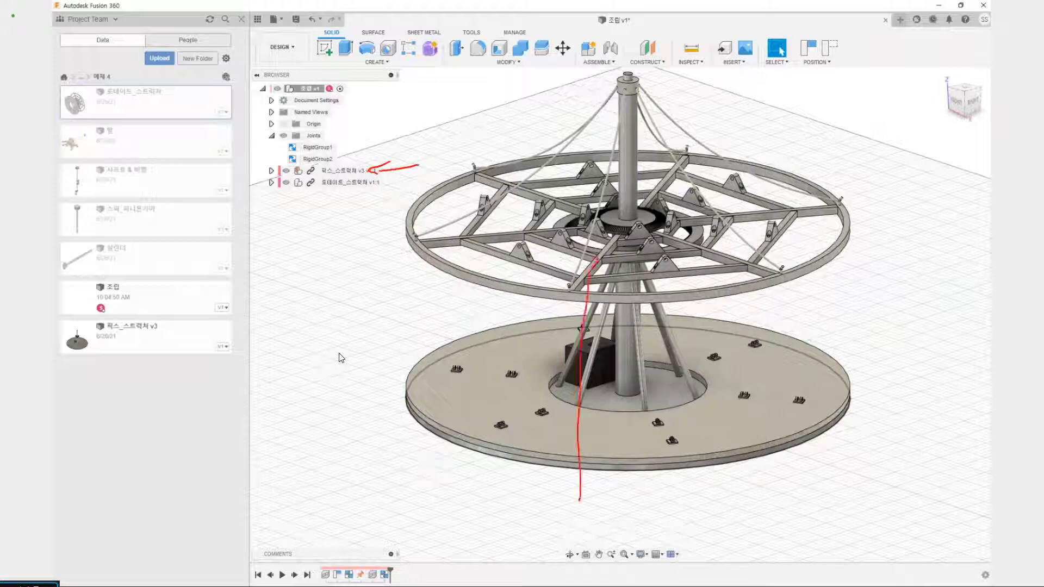
key("Escape")
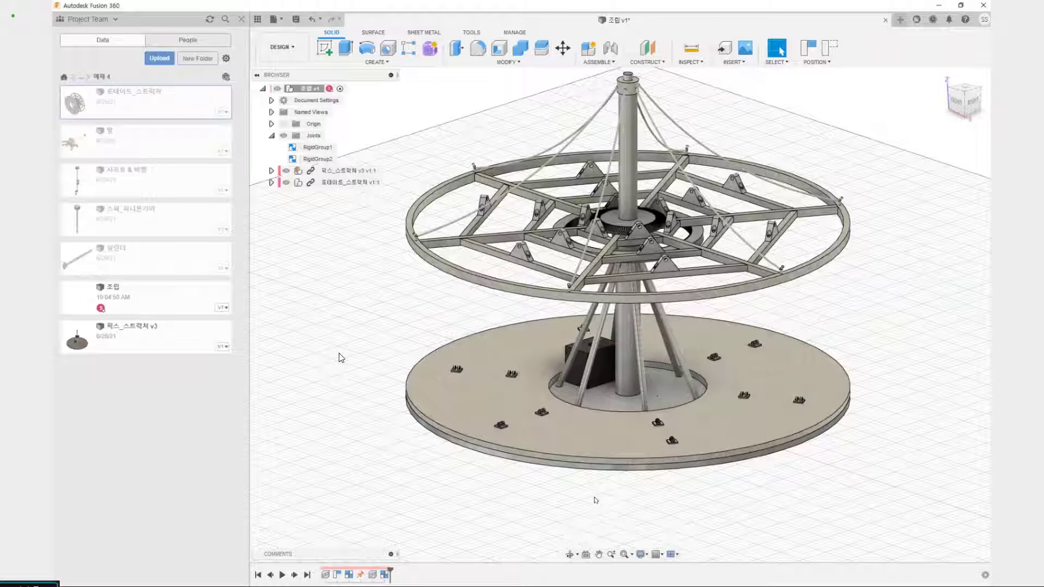
Create a Revolute as-built joint between 픽스_스트럭쳐 and 로테이트_스트럭쳐, rotating about the Z axis with its origin at the central column's foot.
key("shift+j")
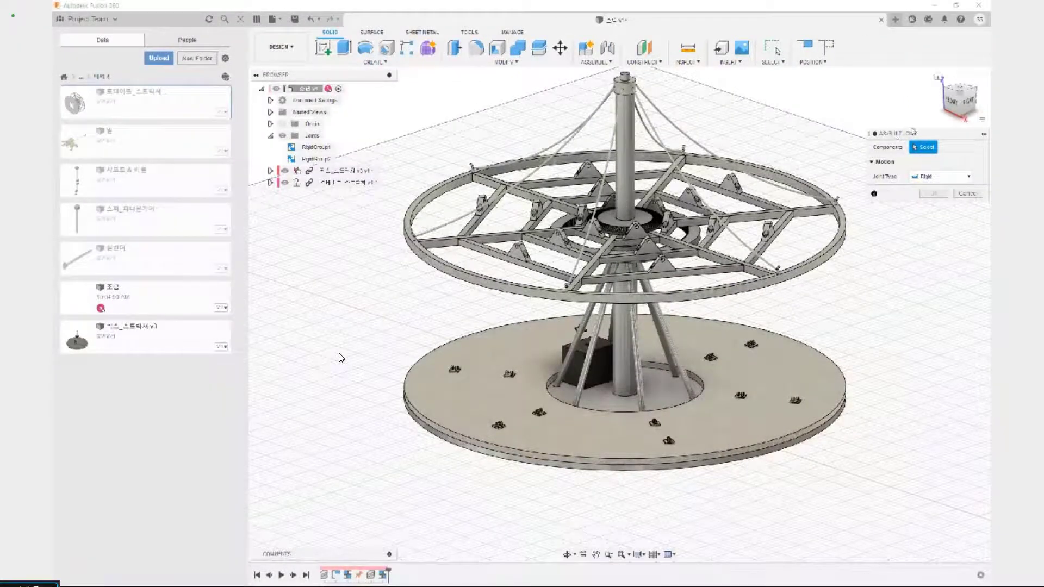
left_click_drag(911, 134, 891, 128)
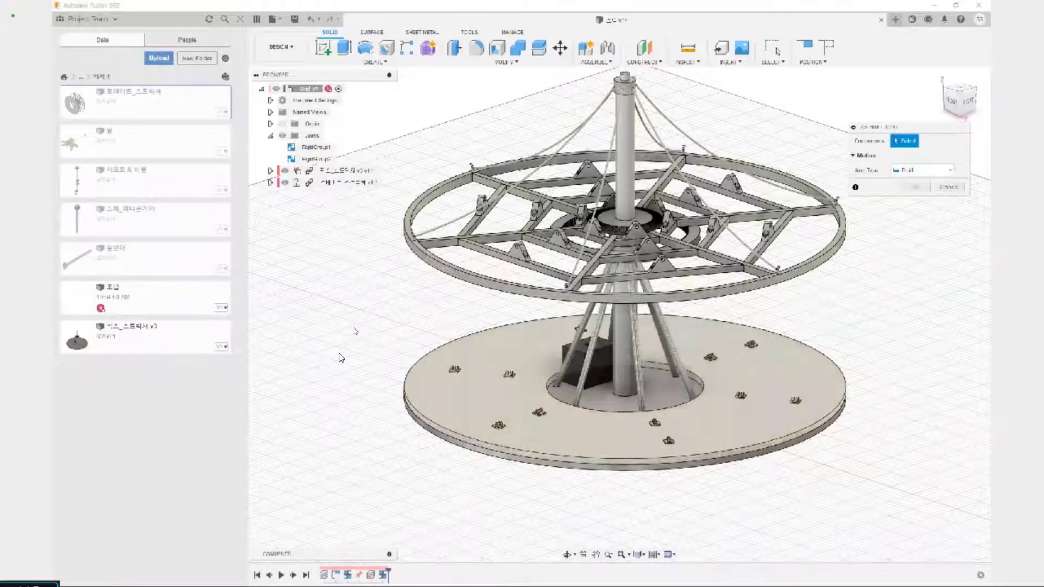
left_click(333, 171)
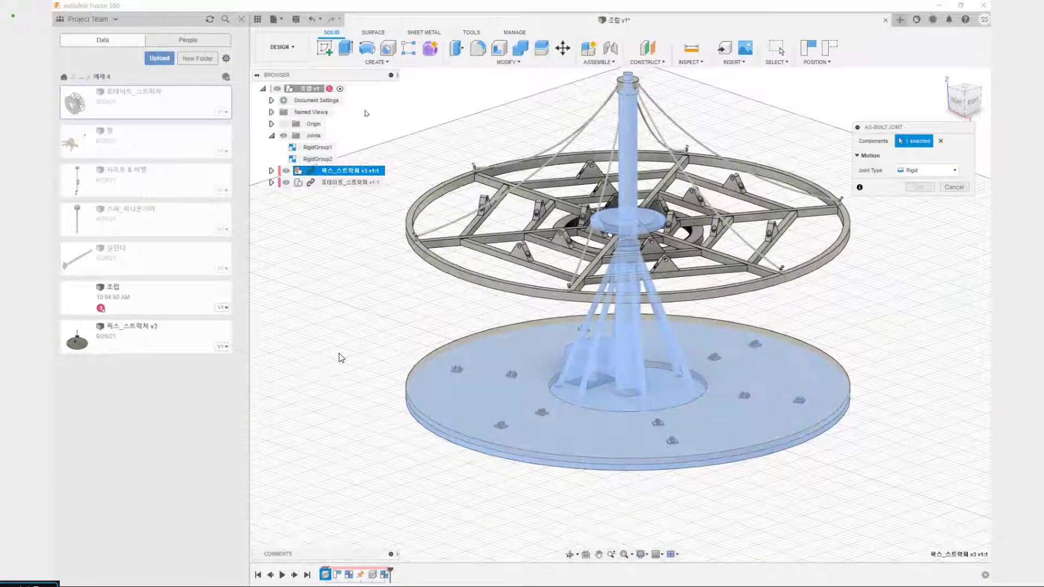
left_click(341, 183)
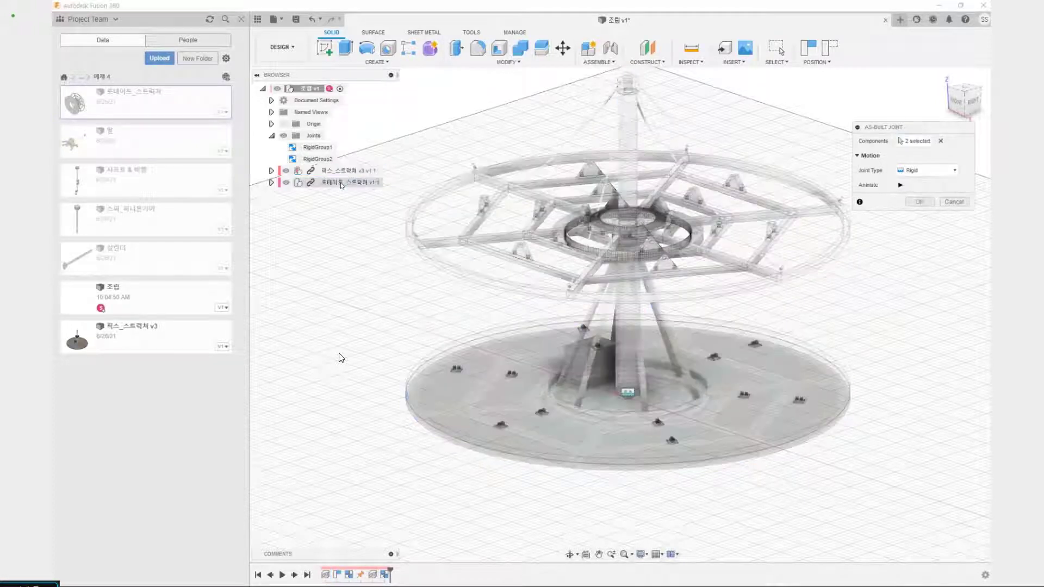
left_click(923, 171)
left_click(921, 191)
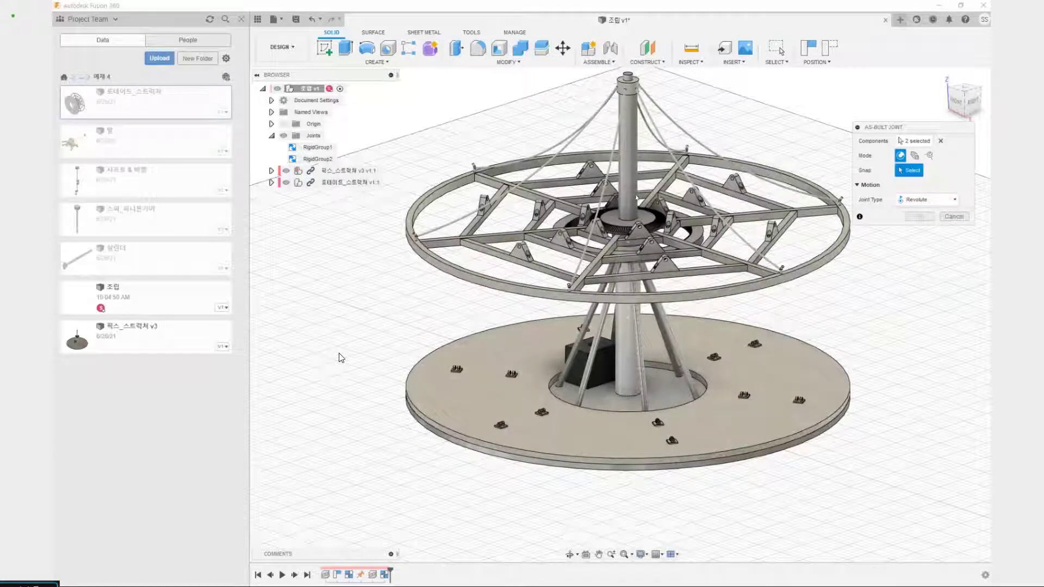
scroll(628, 389, "up", 2)
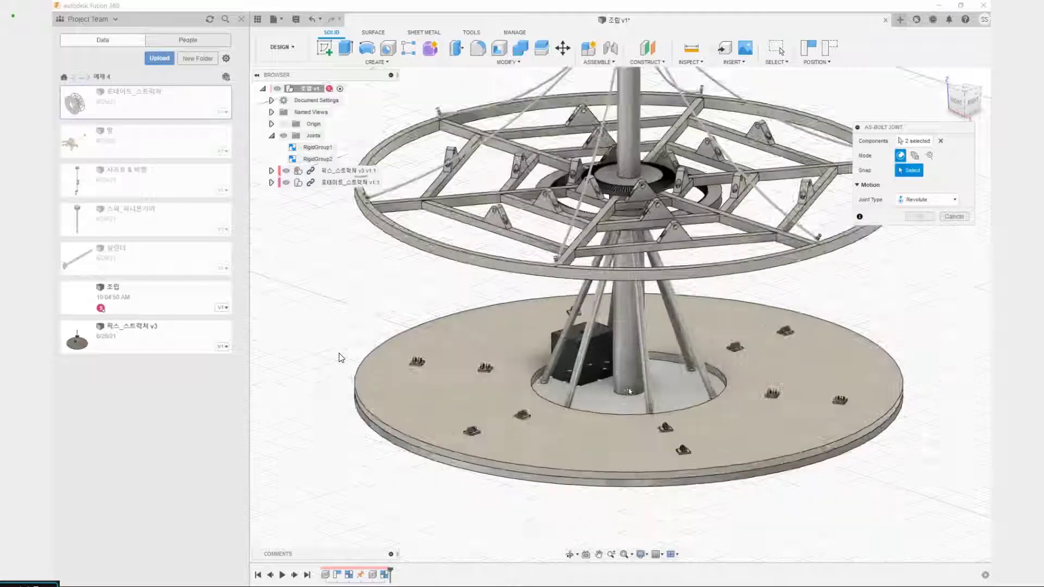
scroll(629, 396, "up", 2)
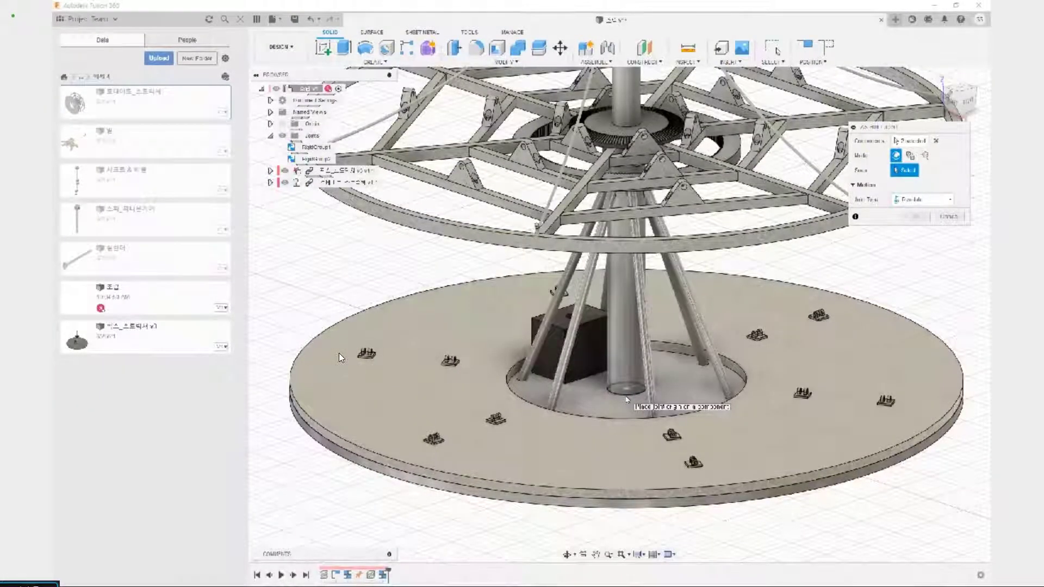
left_click(626, 400)
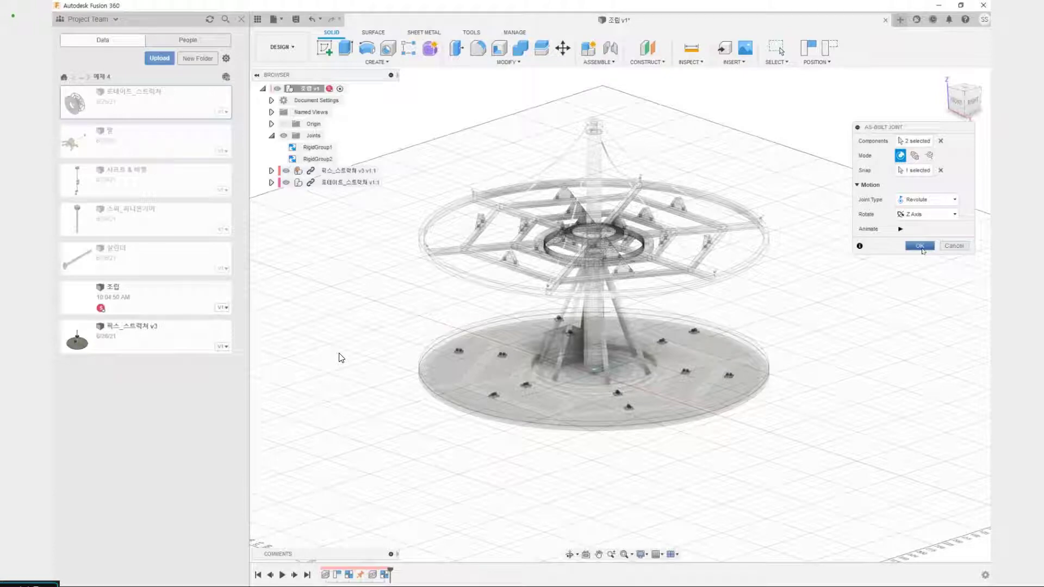
left_click(921, 246)
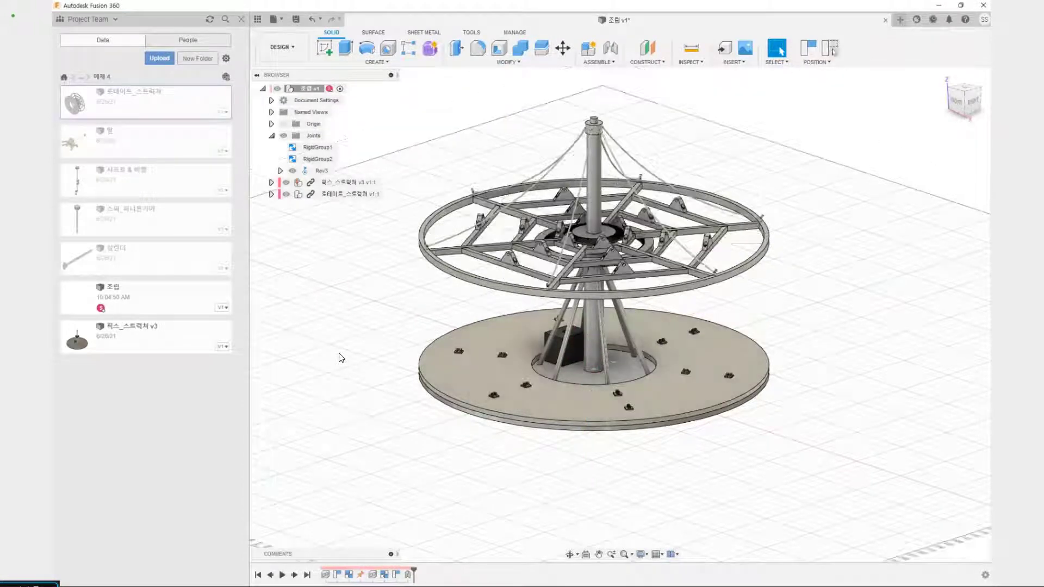
Insert 스퍼_피니언기어 into the current design and move it beside the carousel, about -468 mm in Y and 349 mm in Z.
middle_click_drag(400, 323, 406, 330)
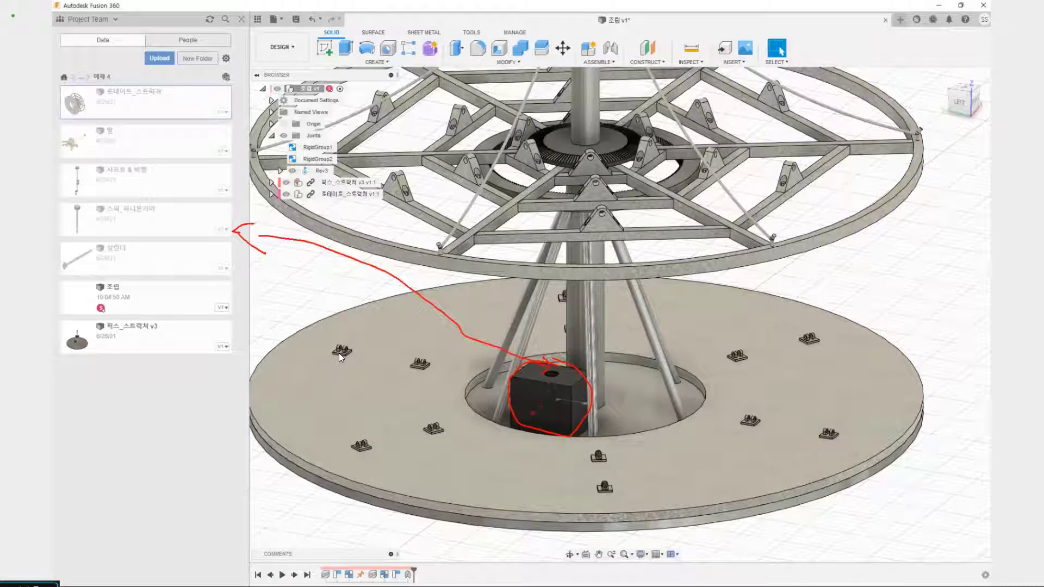
right_click(166, 231)
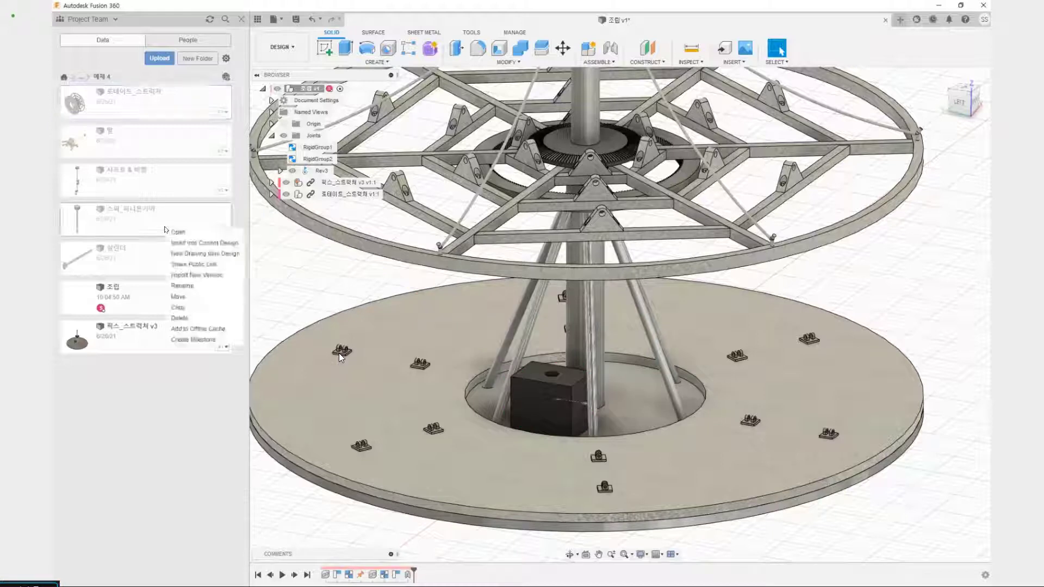
left_click(202, 245)
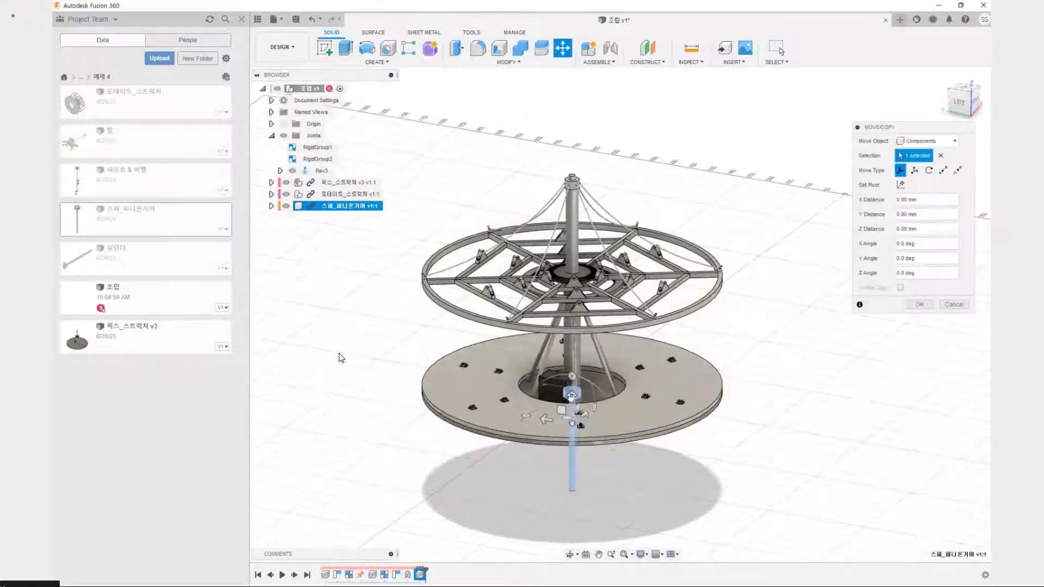
left_click_drag(558, 409, 736, 301)
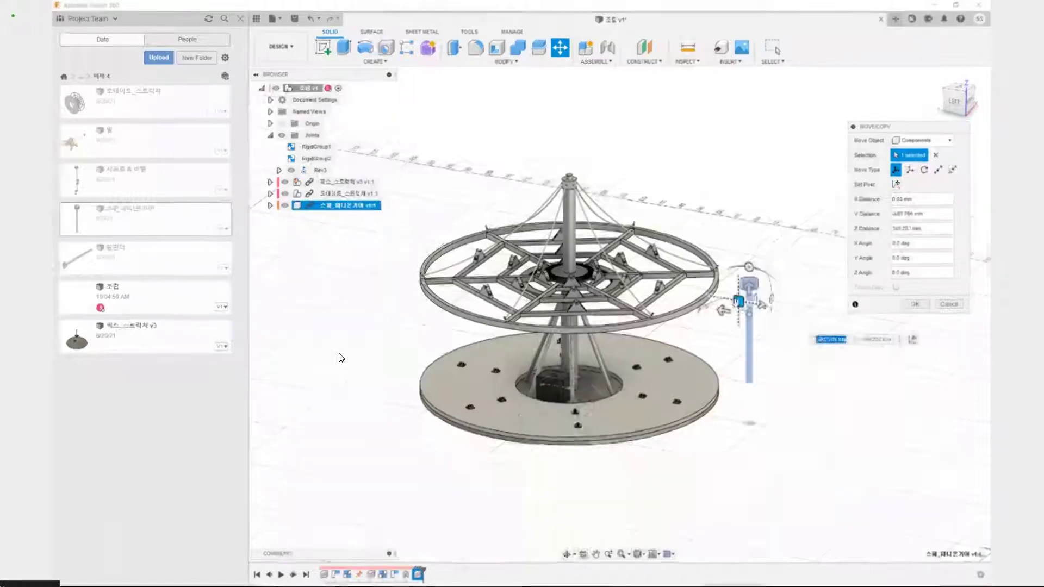
middle_click_drag(772, 392, 677, 423)
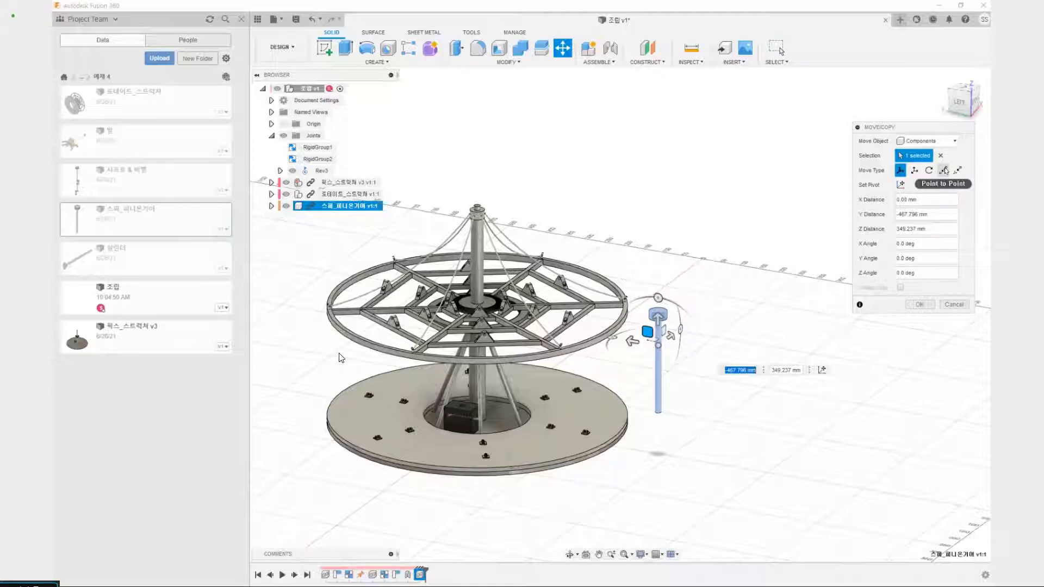
Move 스퍼_피니언기어 with Point to Point from its shaft's lower end centre to the hole centre on the motor block's upper face.
left_click(944, 170)
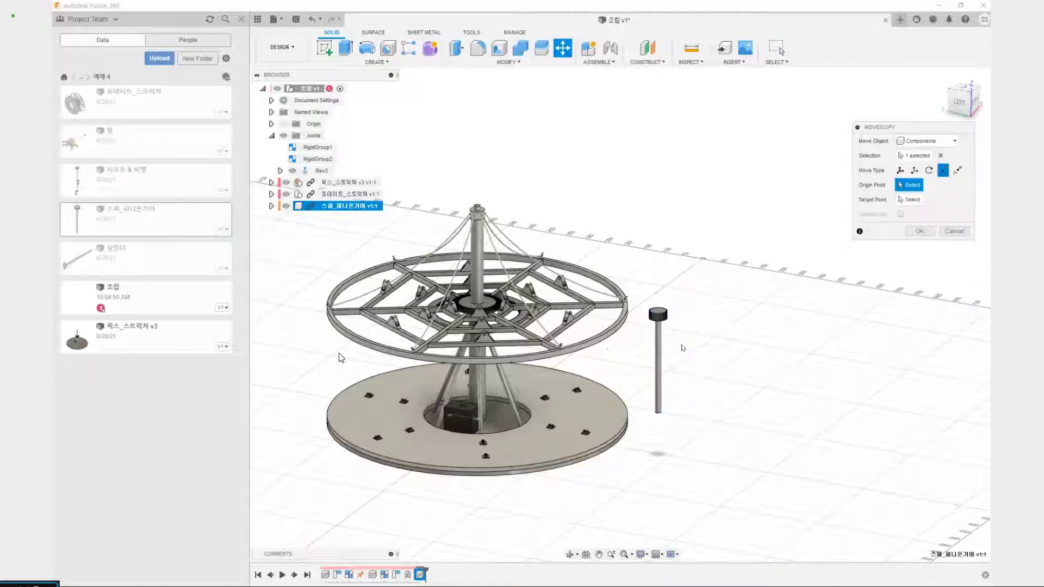
scroll(647, 402, "up", 10)
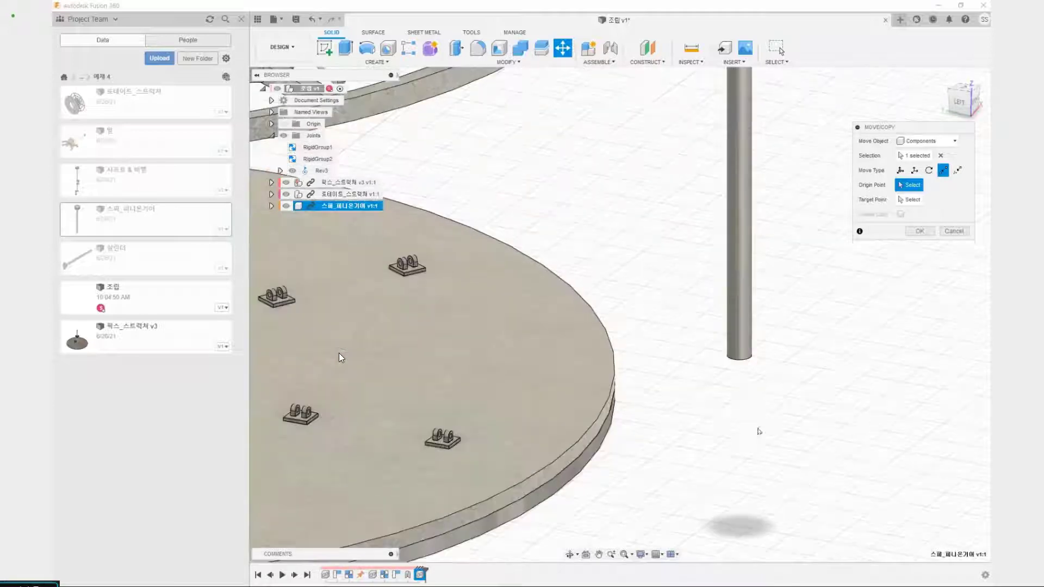
middle_click_drag(758, 427, 751, 322, "shift")
middle_click_drag(760, 218, 606, 429)
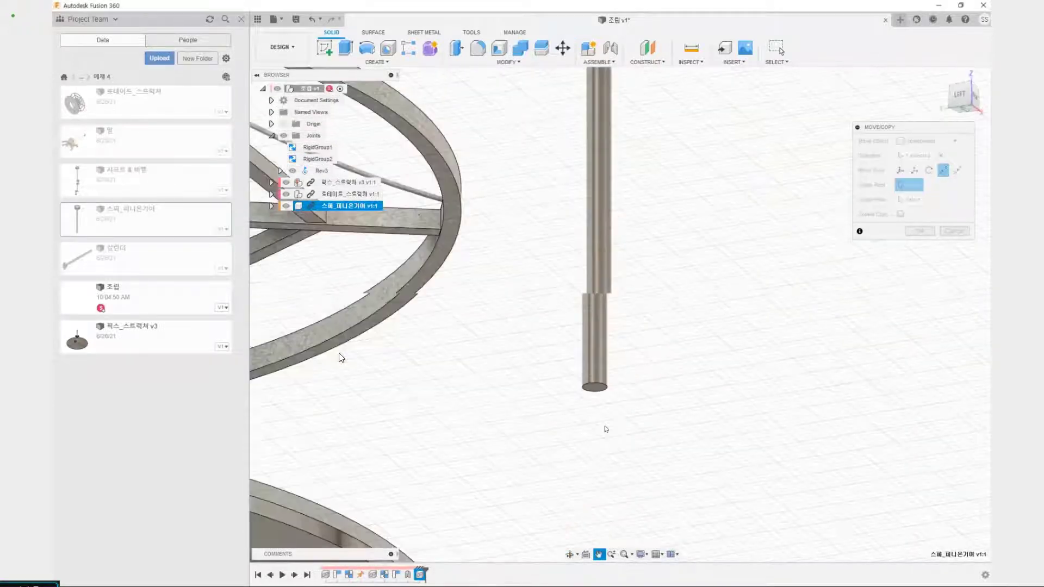
scroll(586, 396, "up", 3)
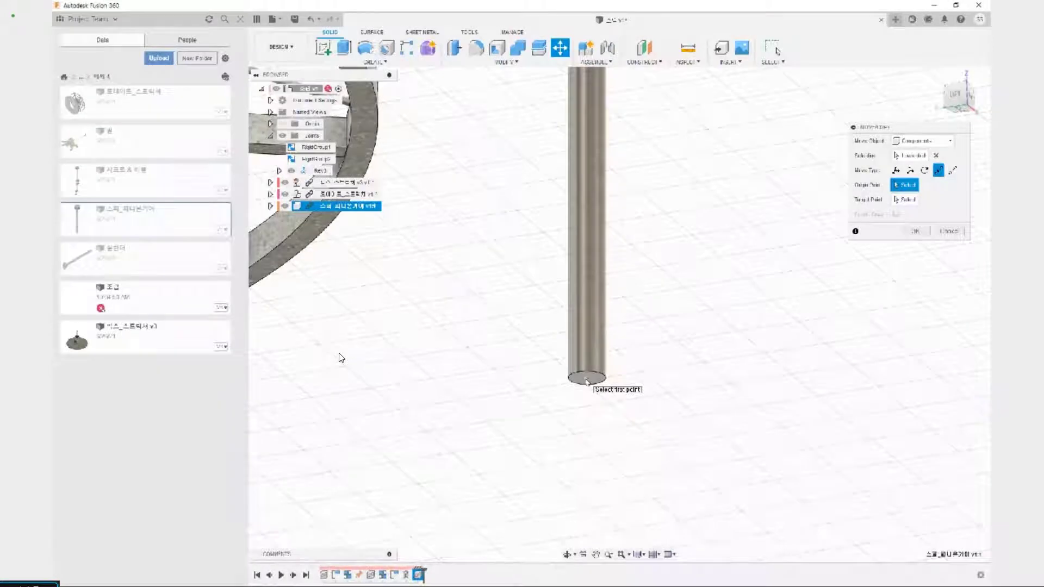
left_click(586, 379)
scroll(475, 374, "down", 5)
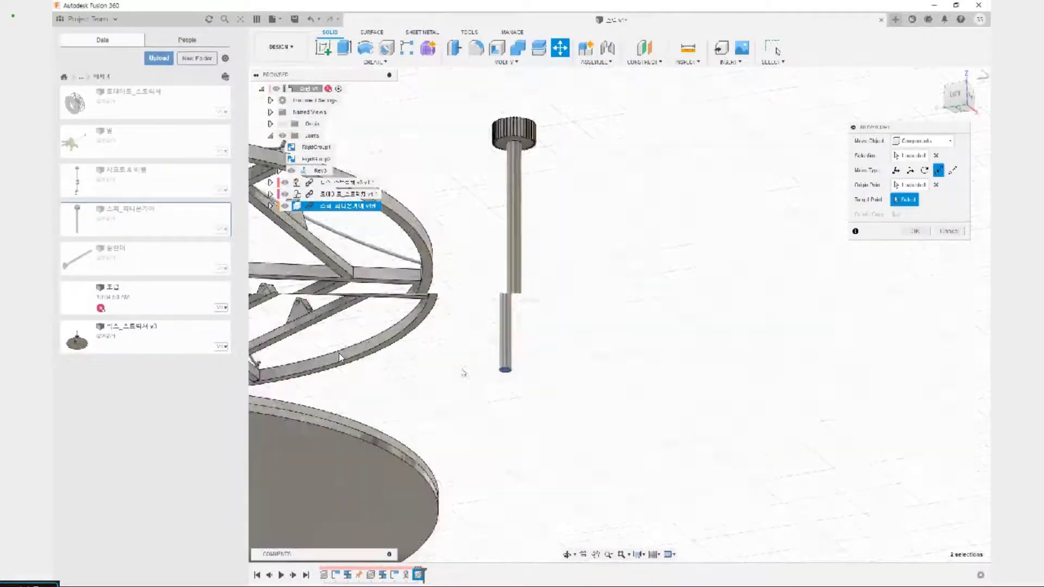
mouse_move(339, 358)
middle_mouse_down()
mouse_move(499, 398)
mouse_move(517, 503)
middle_mouse_up()
middle_click_drag(499, 469, 498, 445, "shift")
scroll(498, 446, "up", 6)
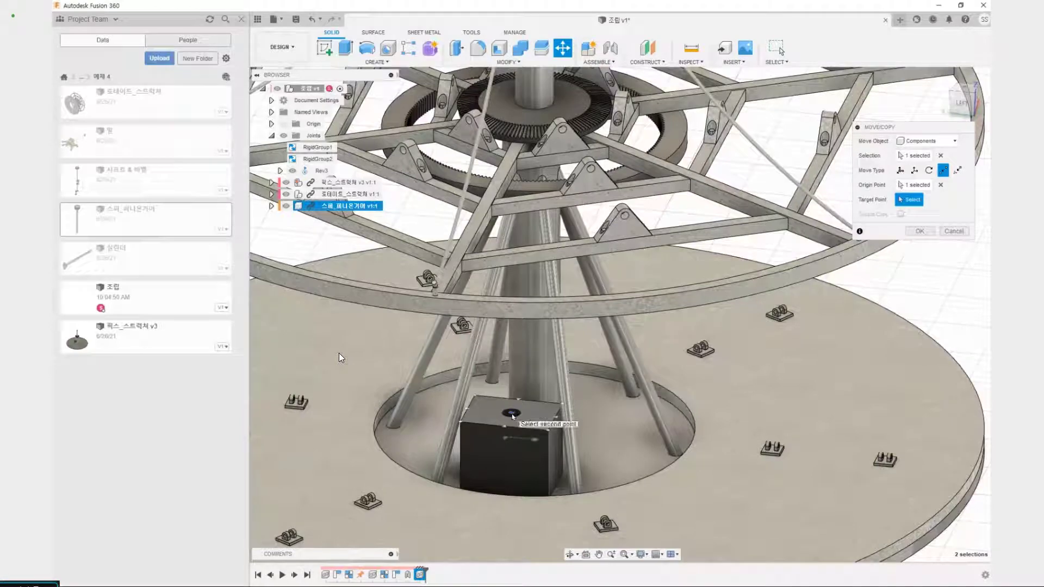
left_click(512, 415)
scroll(512, 416, "down", 5)
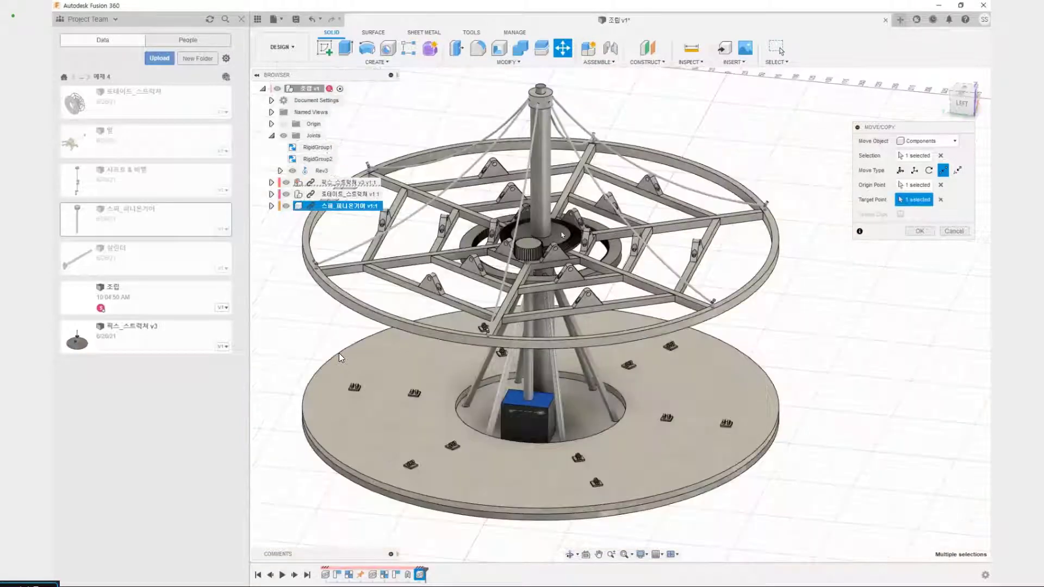
scroll(340, 357, "up", 8)
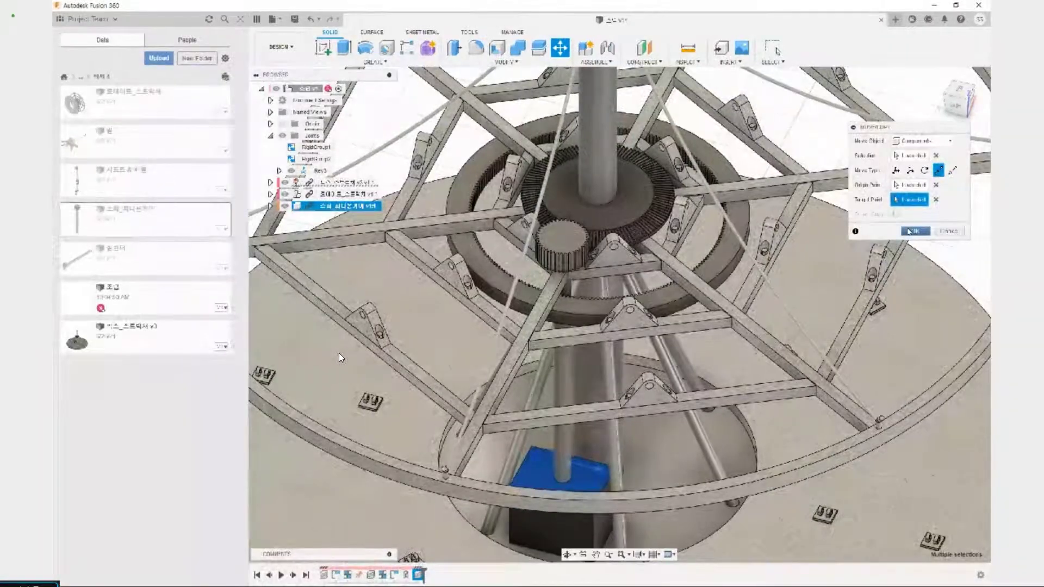
left_click(910, 231)
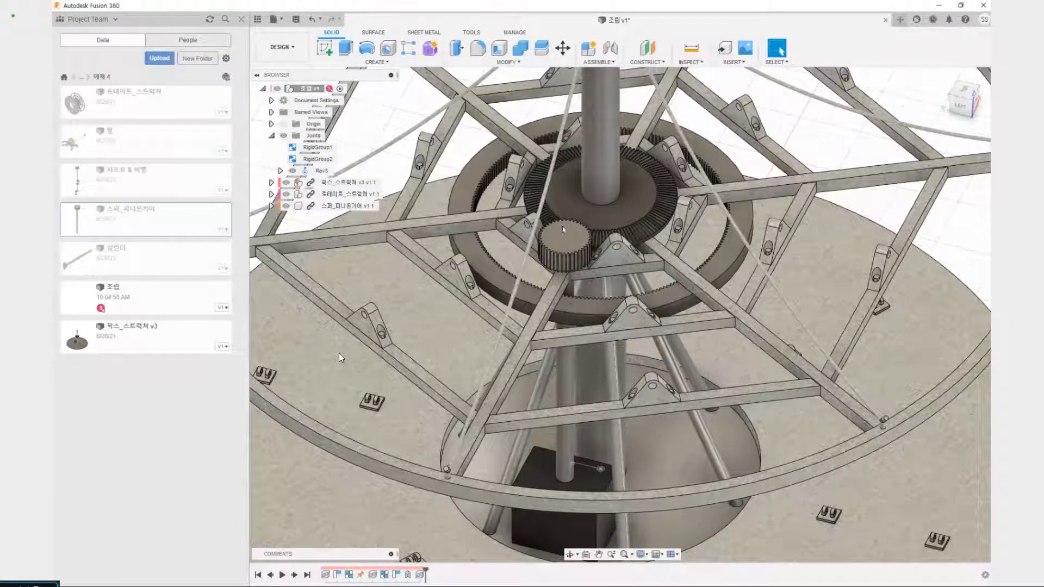
Measure the distance between the pinion's upper face and the upper face of the large internal ring gear.
left_click(695, 49)
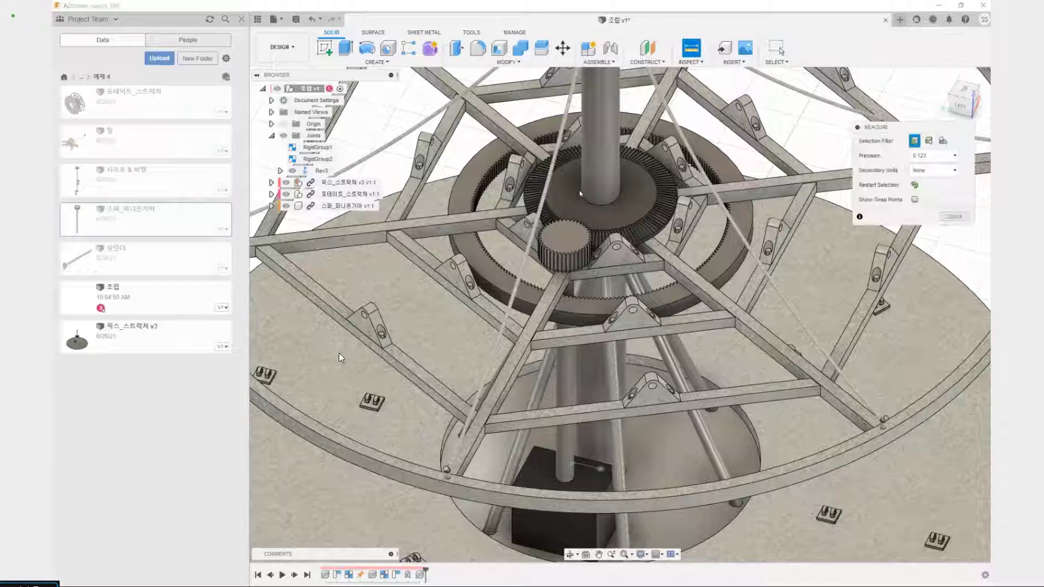
left_click(564, 240)
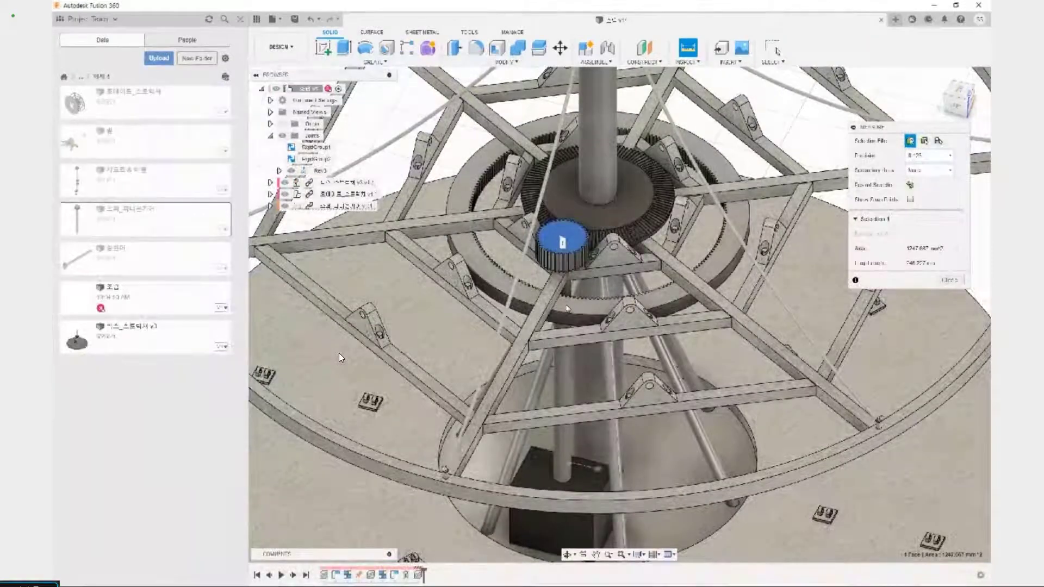
left_click(569, 310)
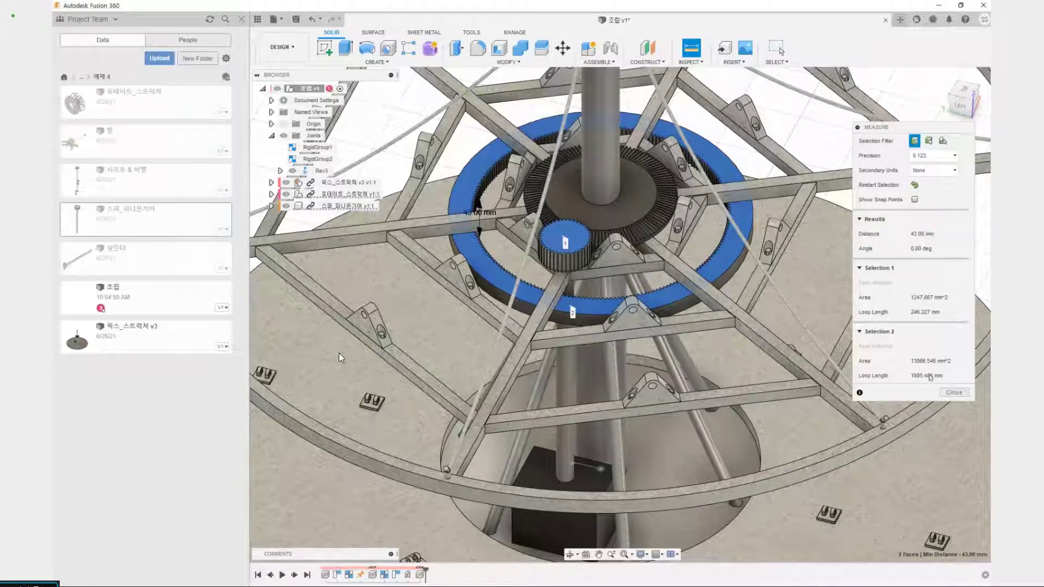
key("Escape")
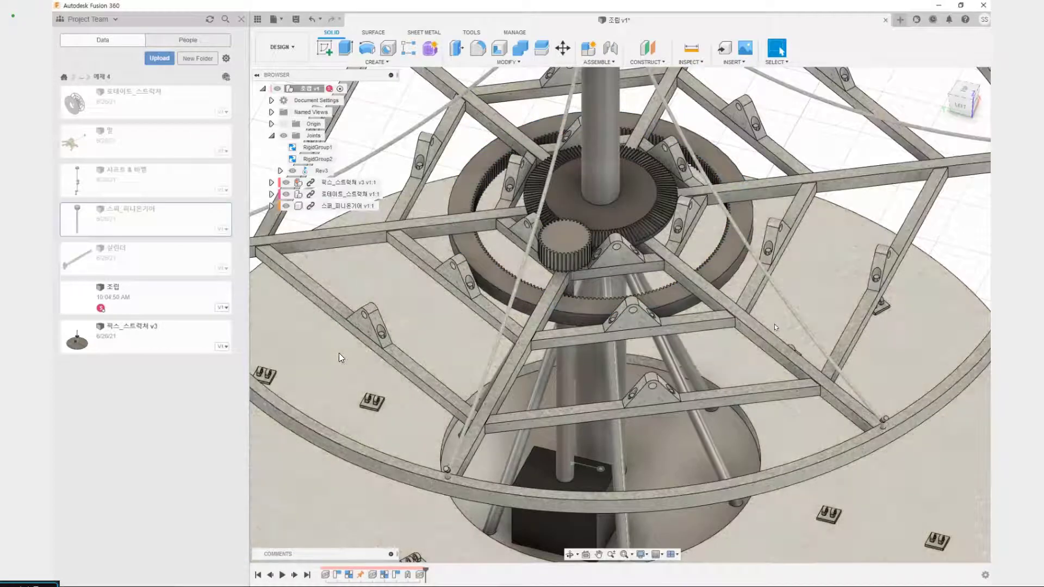
Move 스퍼_피니언기어 by -43 mm in Z so the pinion sits level with the ring gear.
key("m")
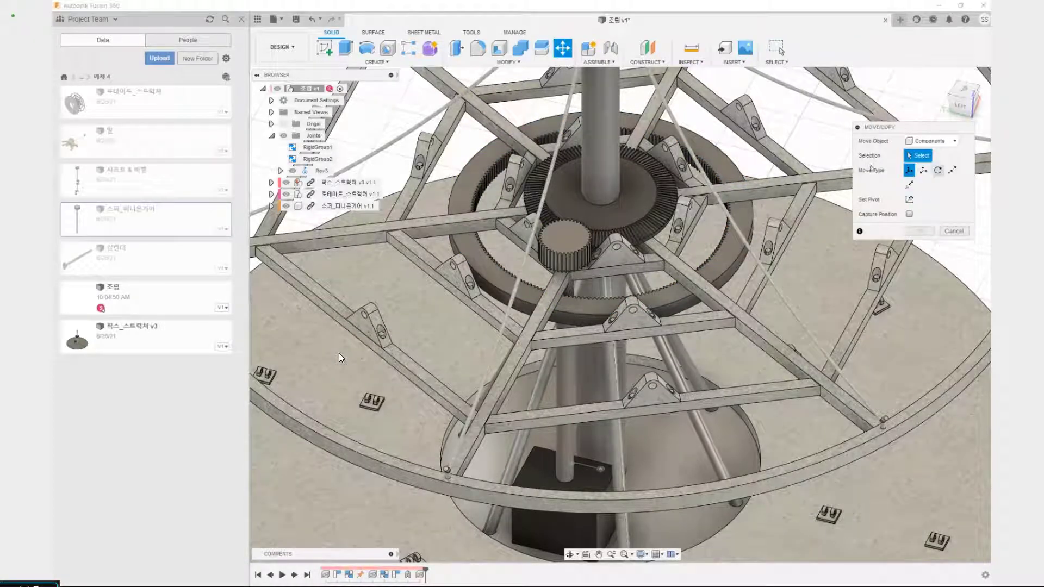
left_click(356, 207)
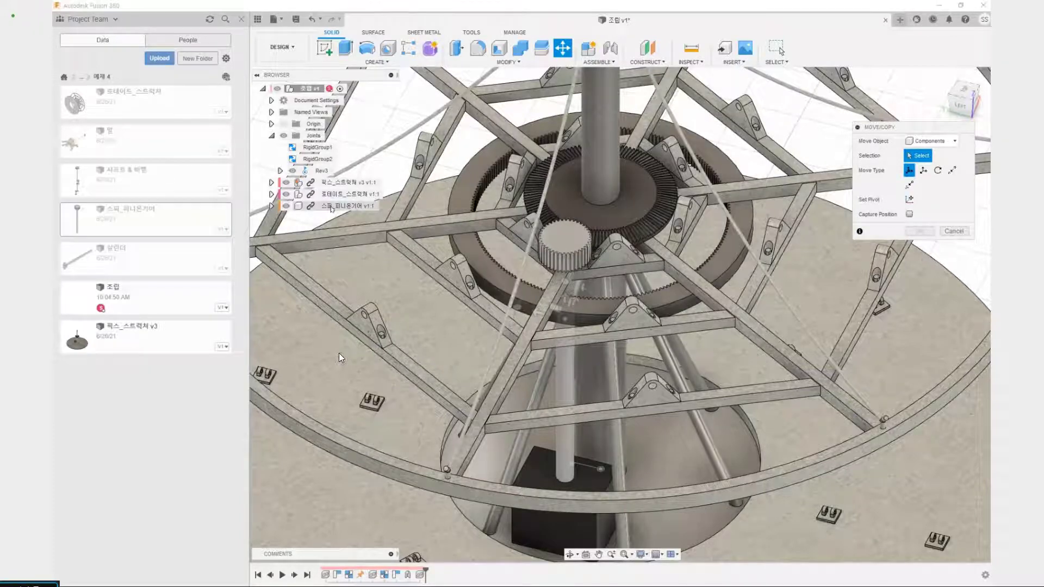
left_click(331, 207)
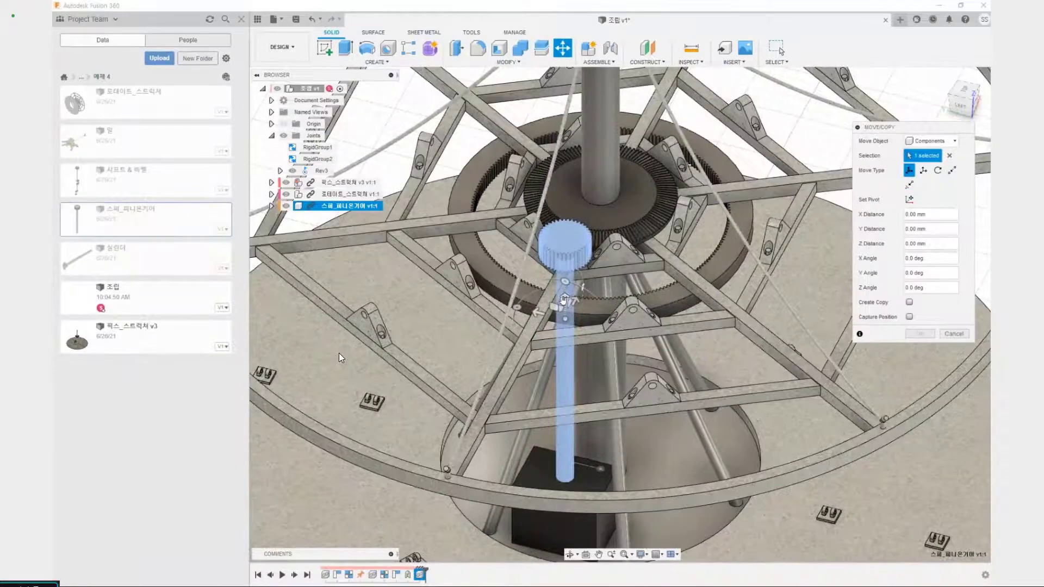
left_click(564, 300)
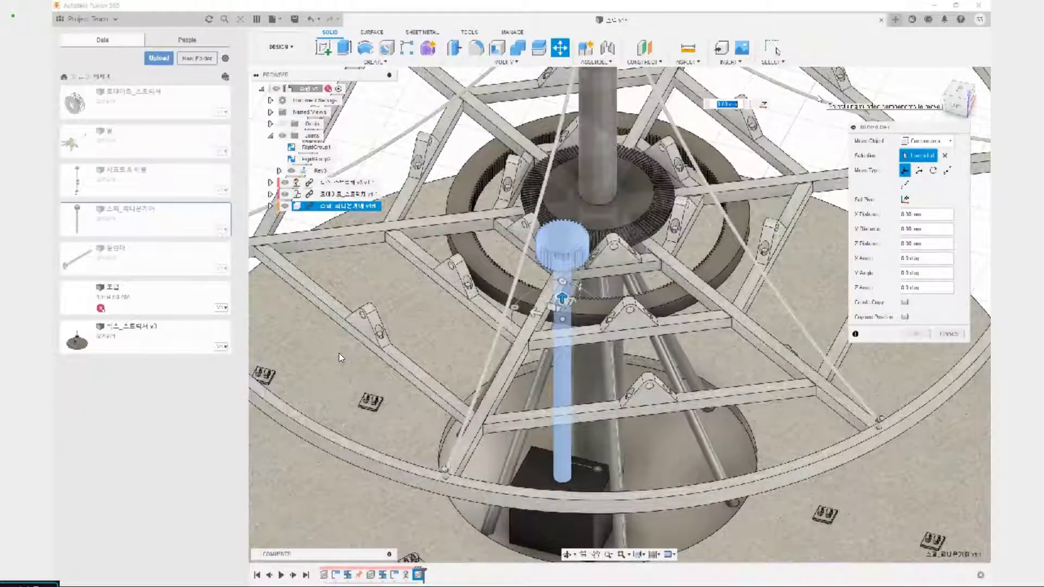
type("45")
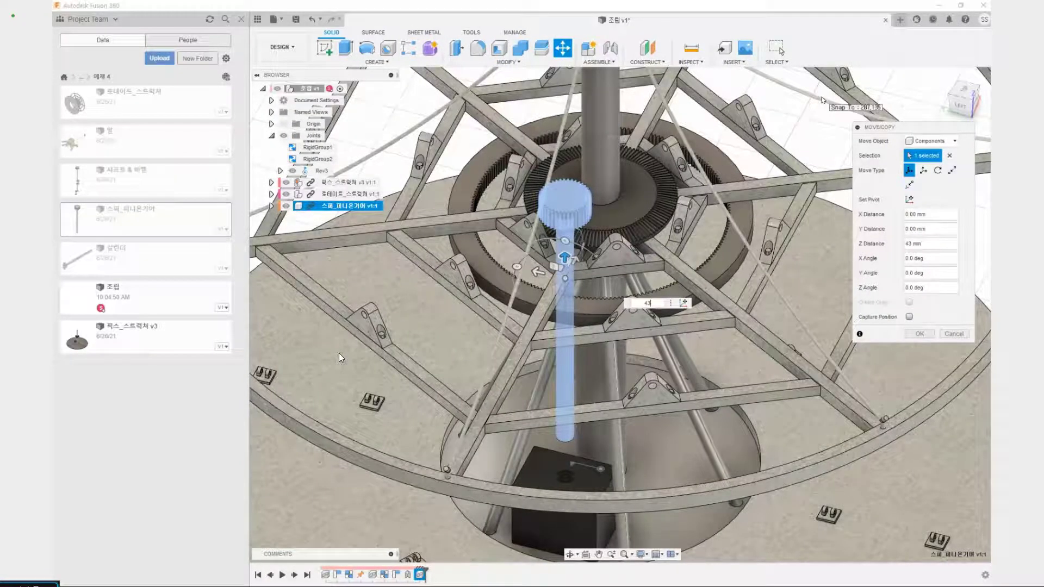
type("-")
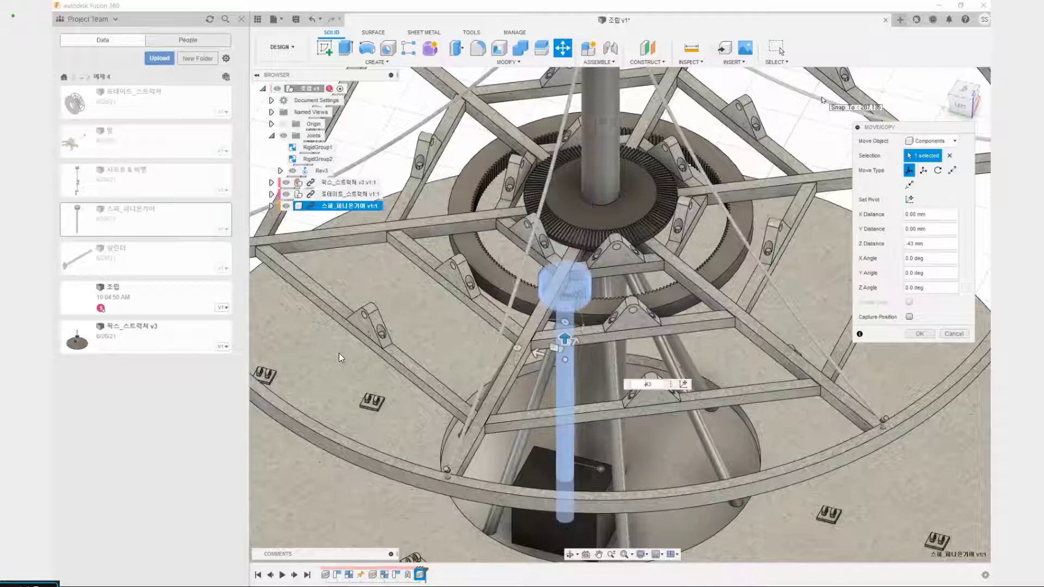
scroll(565, 294, "up", 5)
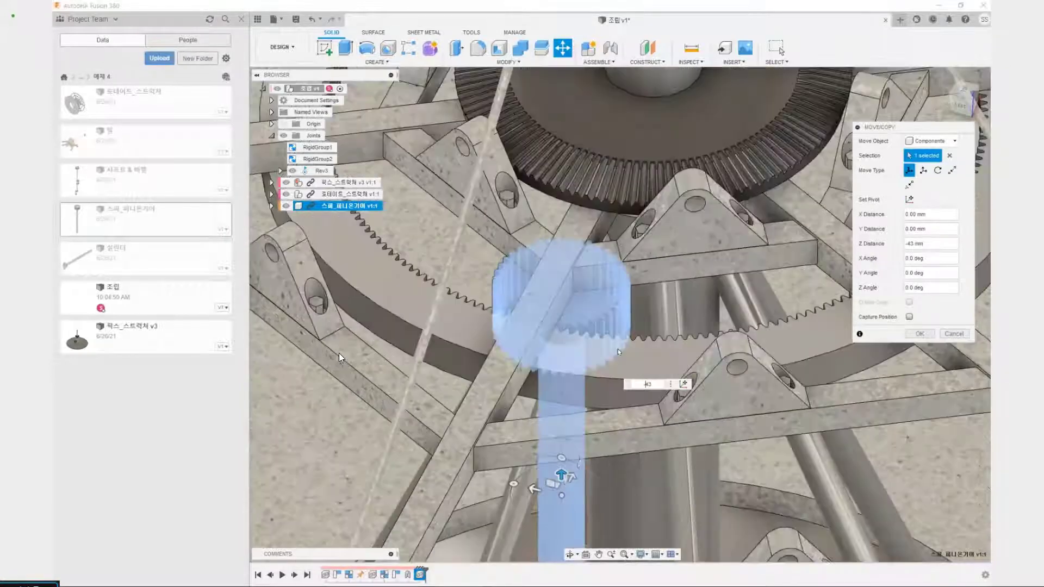
middle_click_drag(617, 349, 535, 321, "shift")
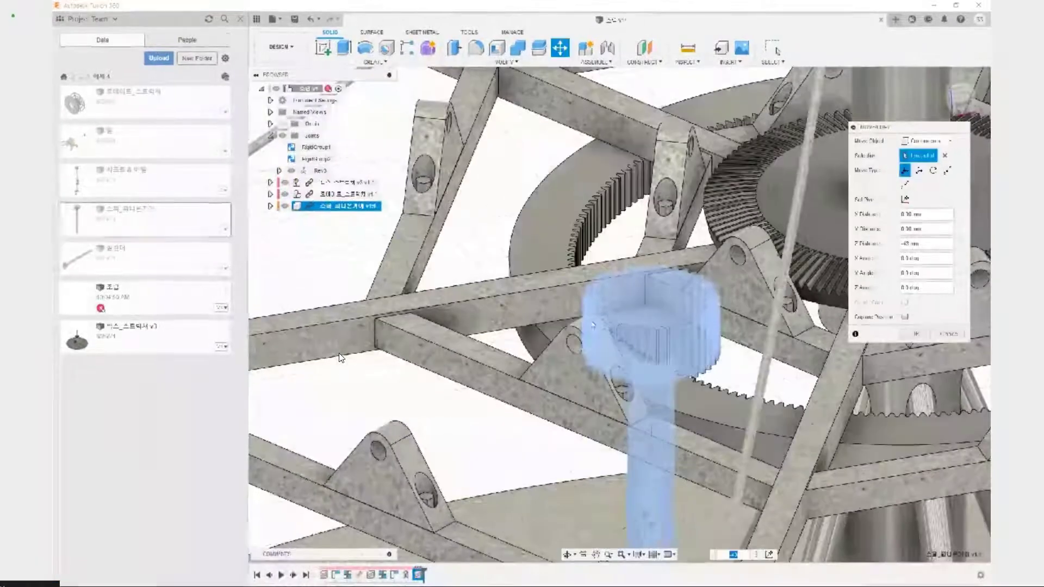
left_click(917, 334)
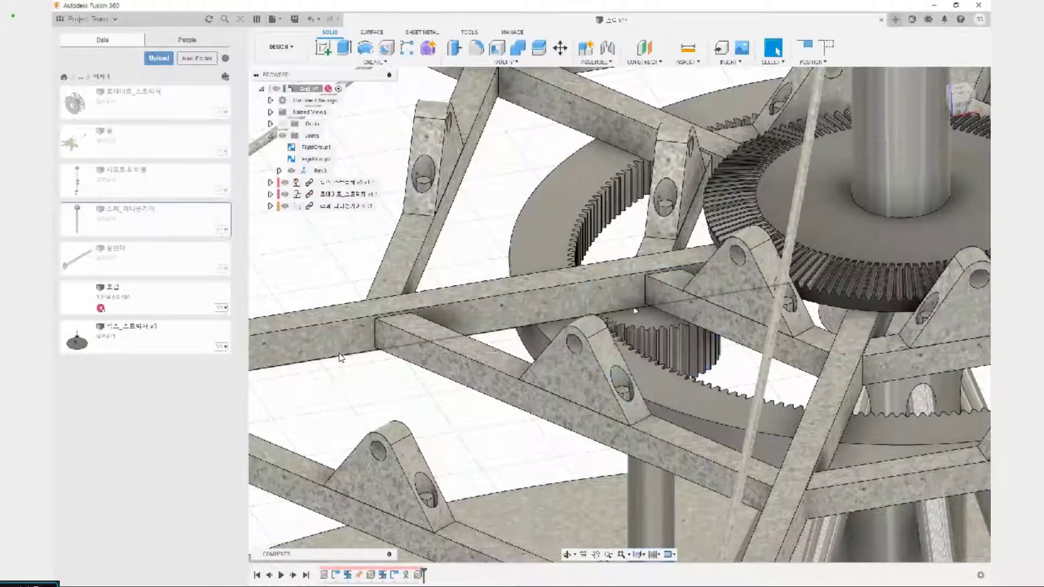
Run an interference check between the spur pinion and the rotating frame, capturing the moved position first.
left_click(688, 63)
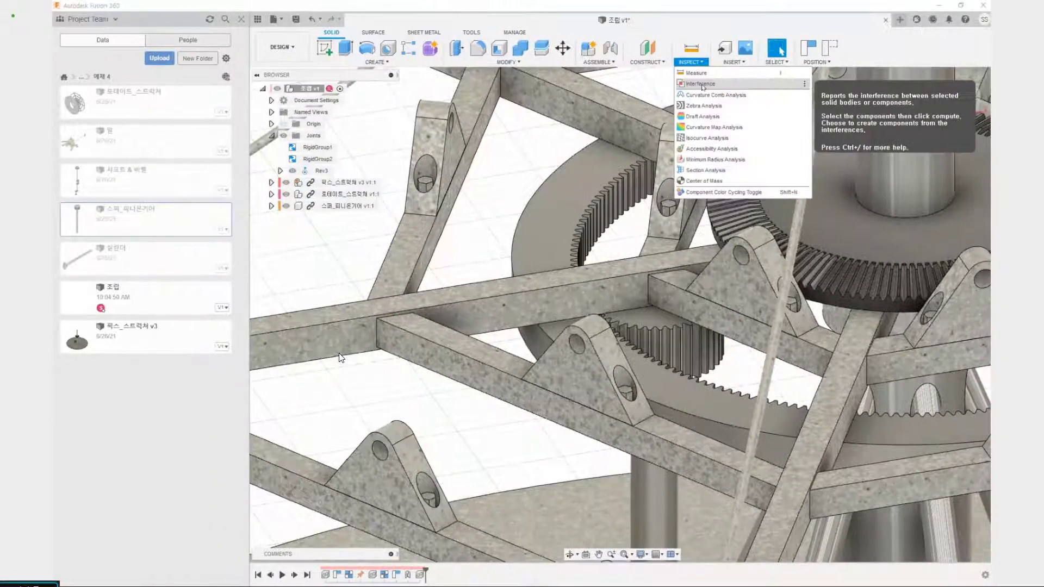
left_click(701, 85)
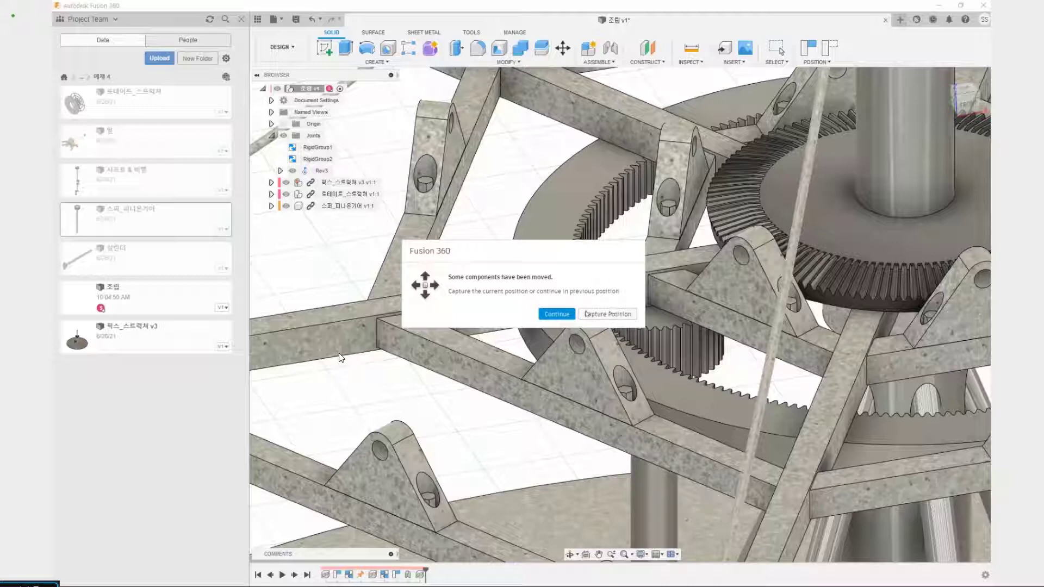
left_click(605, 314)
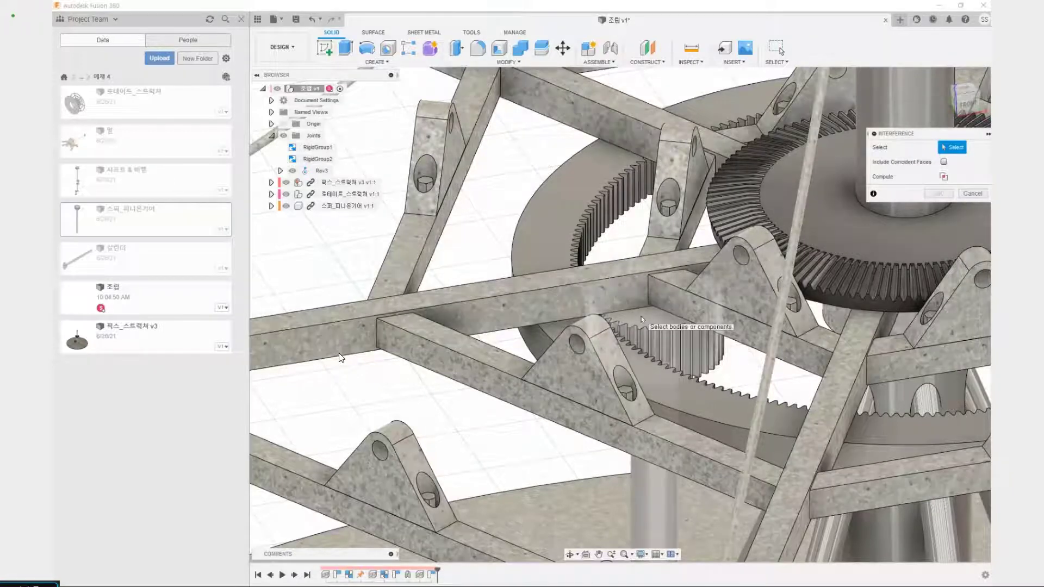
left_click(641, 320)
left_click(639, 286)
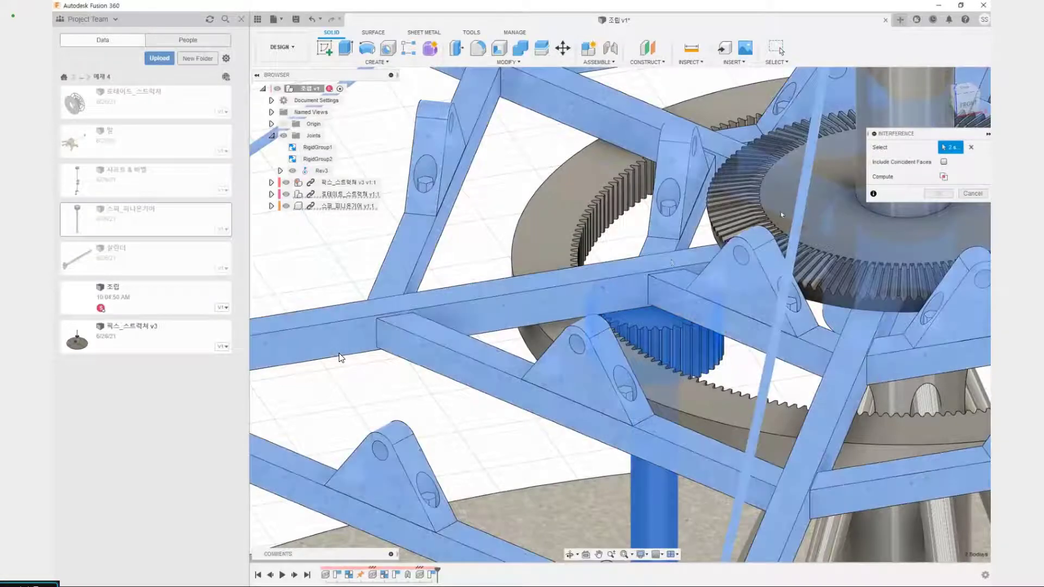
left_click(944, 177)
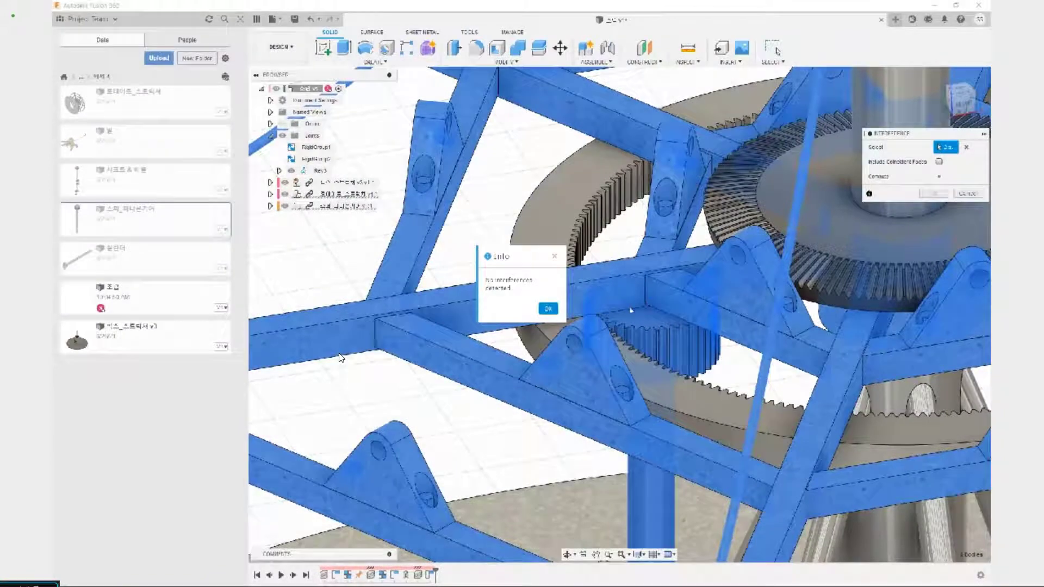
left_click(548, 309)
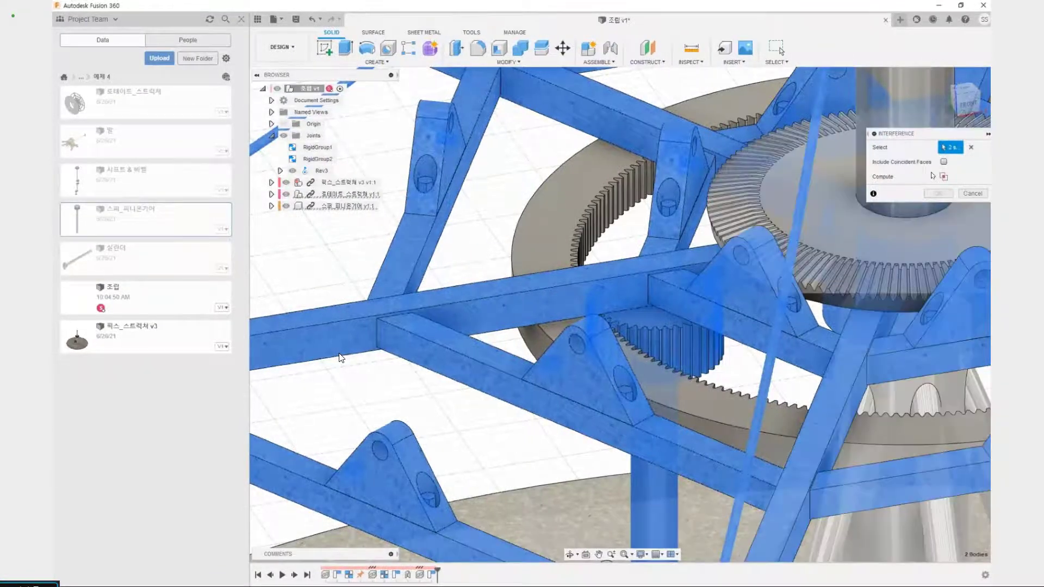
left_click(972, 194)
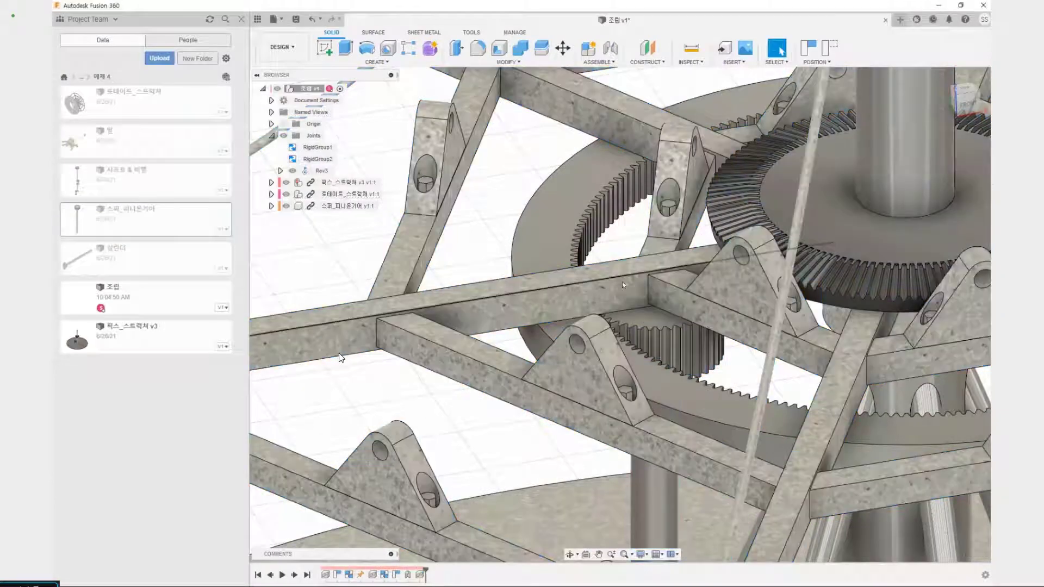
Create a revolute as-built joint between 스퍼_피니언기어 and the motor block, with its origin where the shaft meets the block's upper face.
scroll(606, 277, "down", 5)
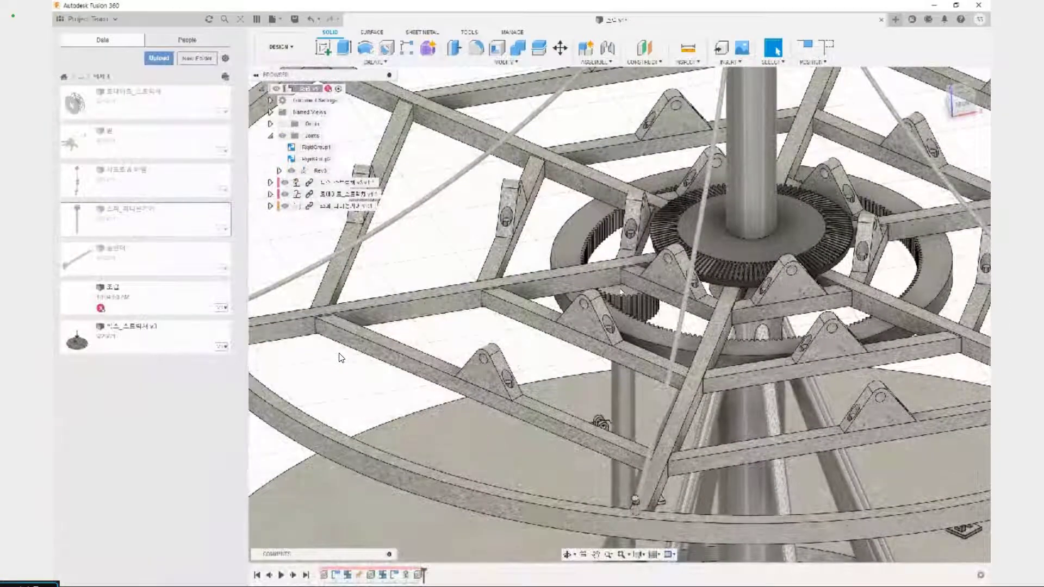
key("shift+j")
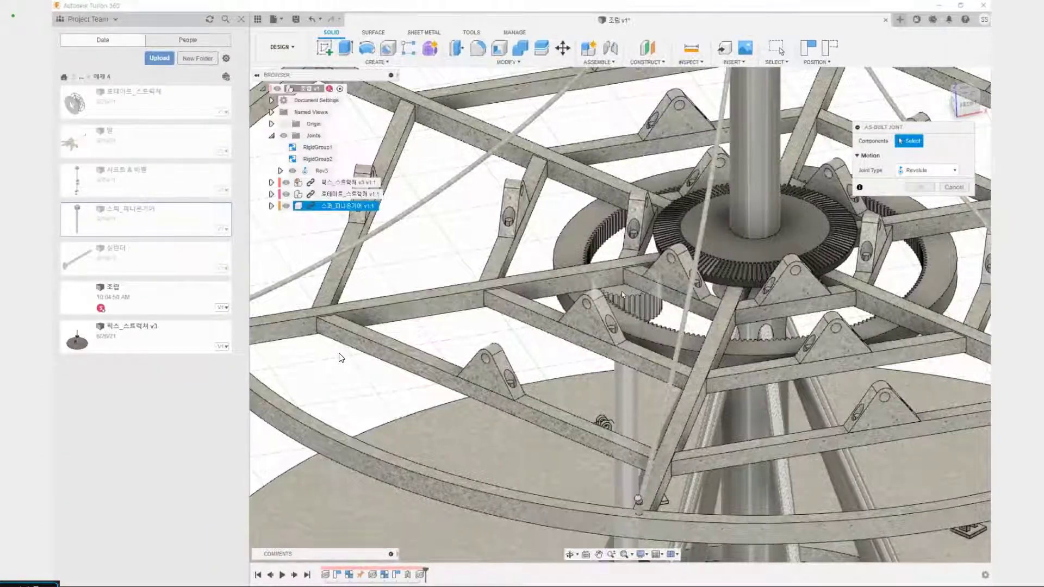
left_click(619, 293)
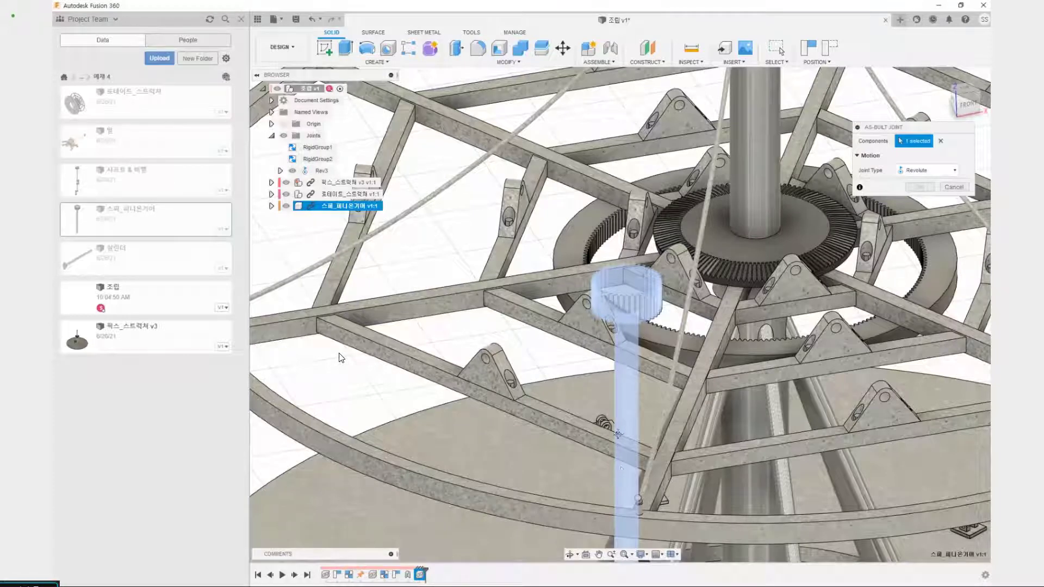
middle_click_drag(617, 430, 592, 206)
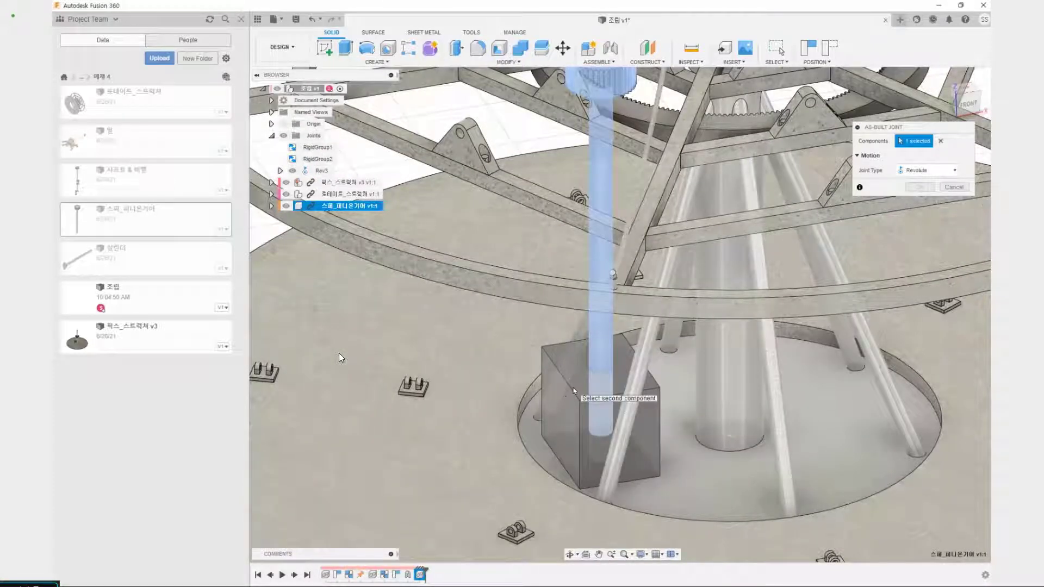
left_click(573, 390)
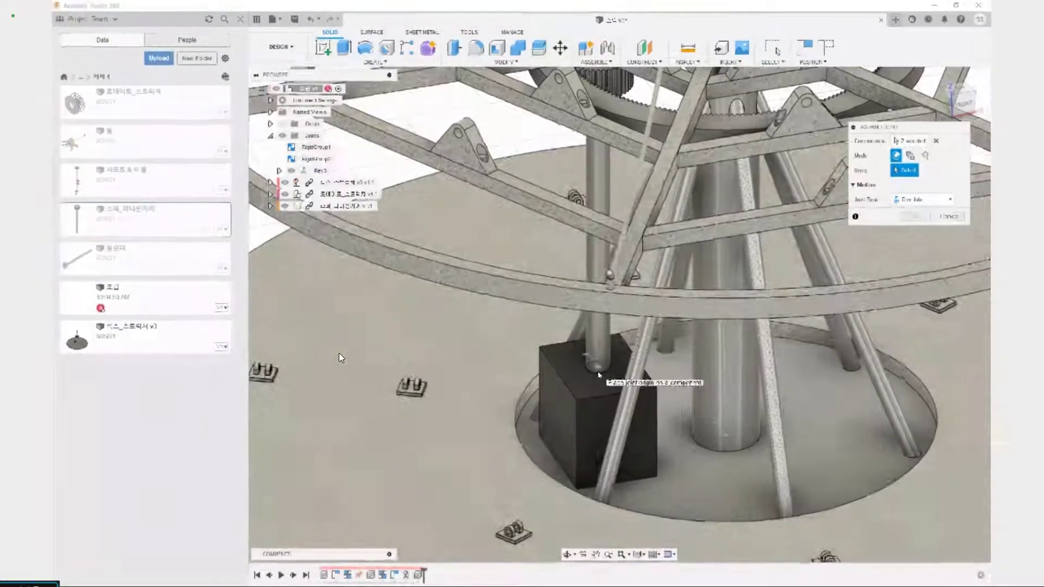
left_click(602, 375)
scroll(601, 283, "down", 5)
middle_click_drag(551, 346, 538, 440)
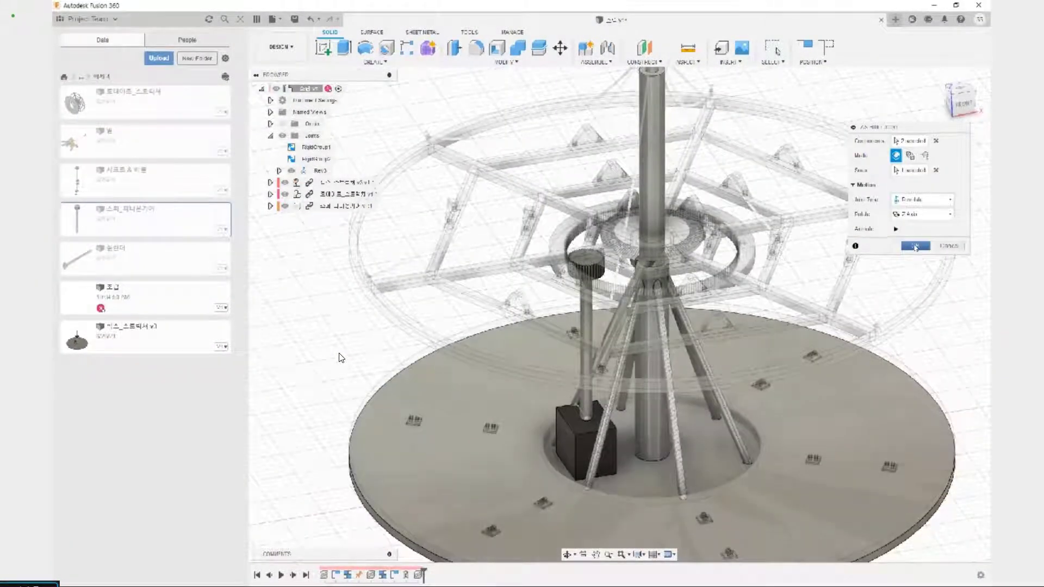
left_click(916, 247)
Test the rotation of the spur pinion and the rotating frame, reverting the moved positions after each try.
scroll(646, 273, "up", 5)
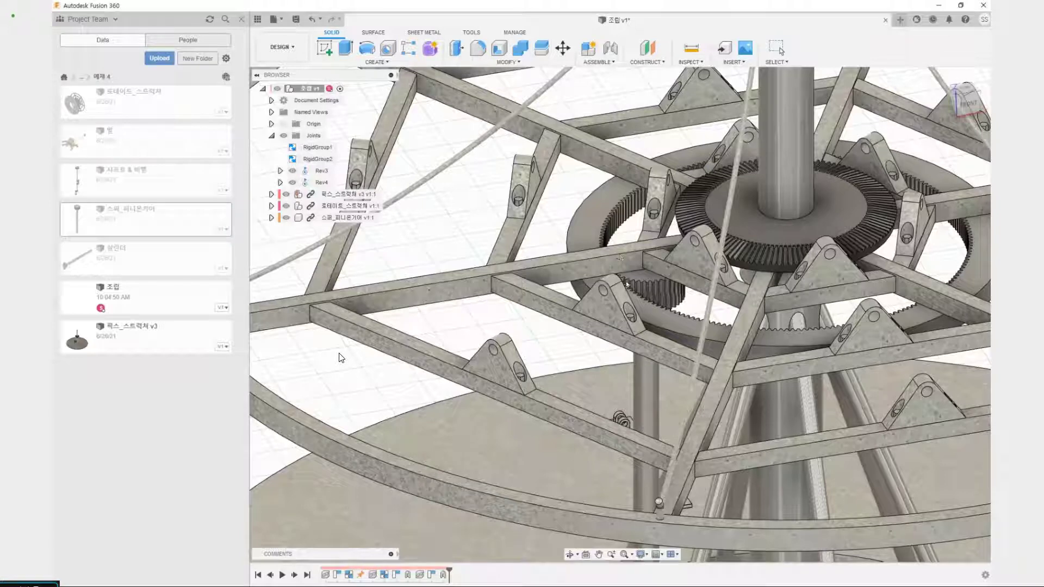
left_click_drag(655, 289, 654, 288)
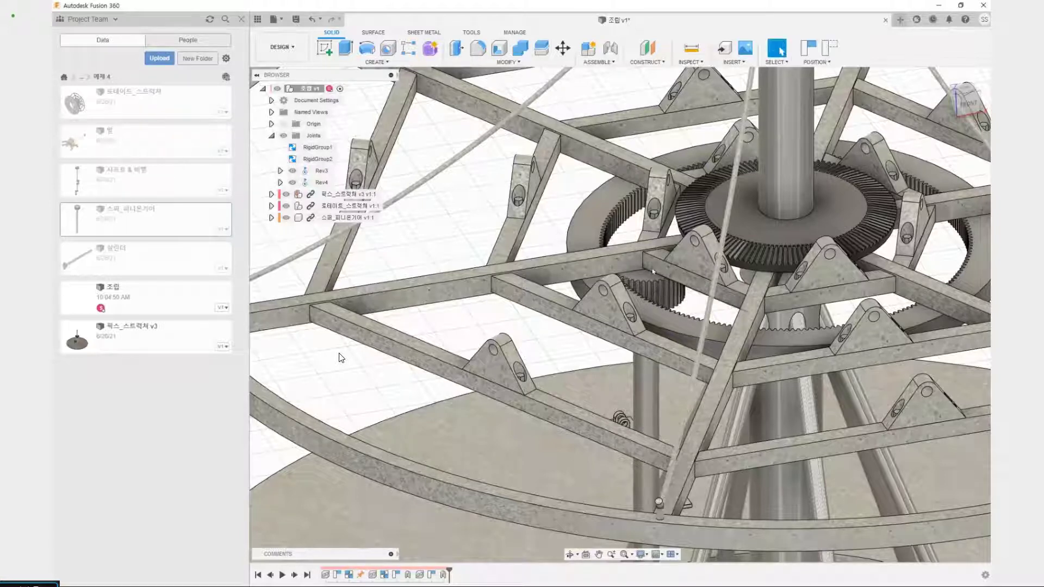
scroll(654, 287, "down", 4)
left_click(829, 48)
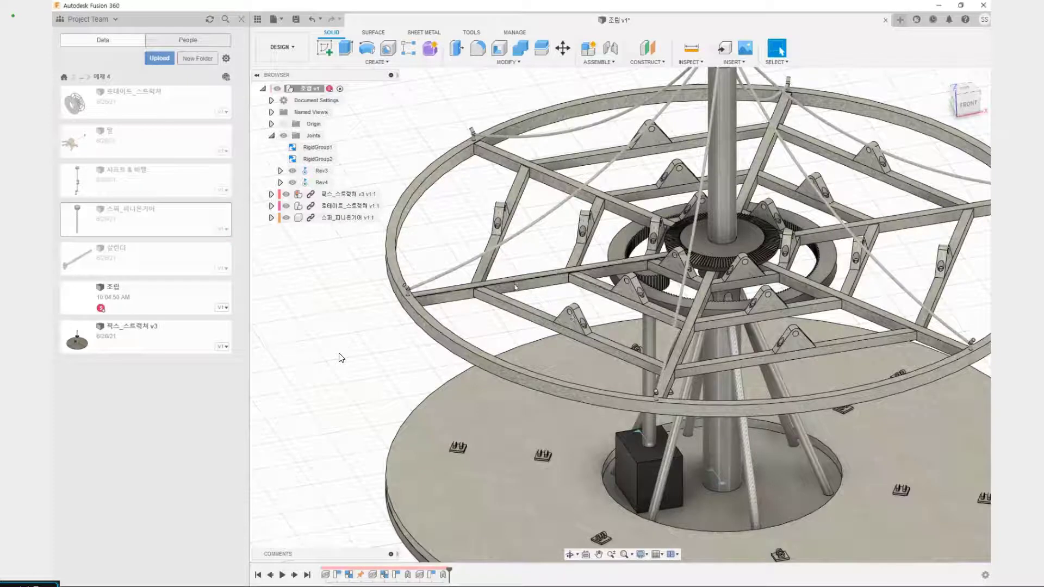
left_click_drag(514, 286, 537, 315)
key("Escape")
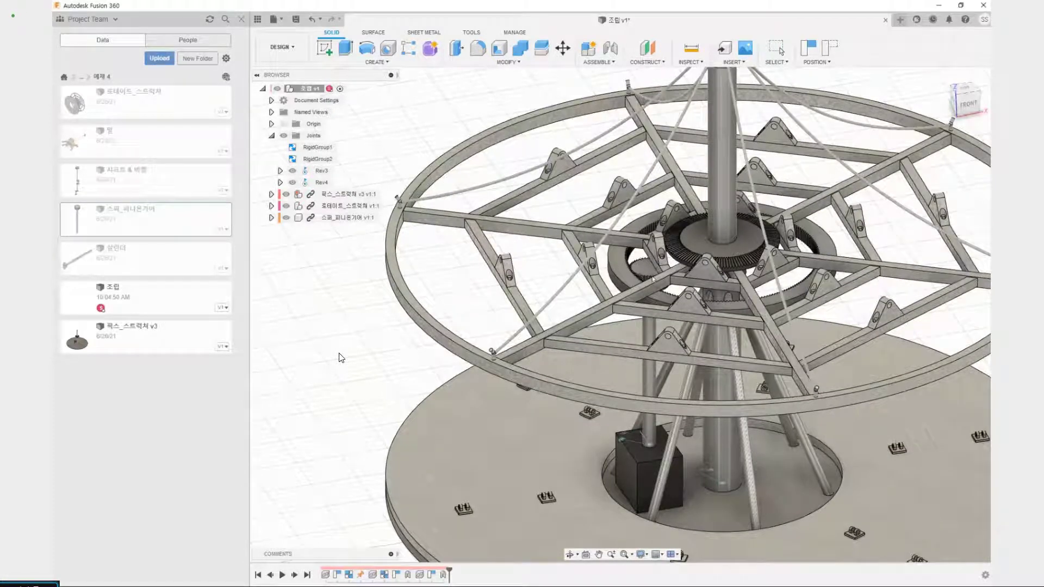
left_click_drag(654, 277, 653, 276)
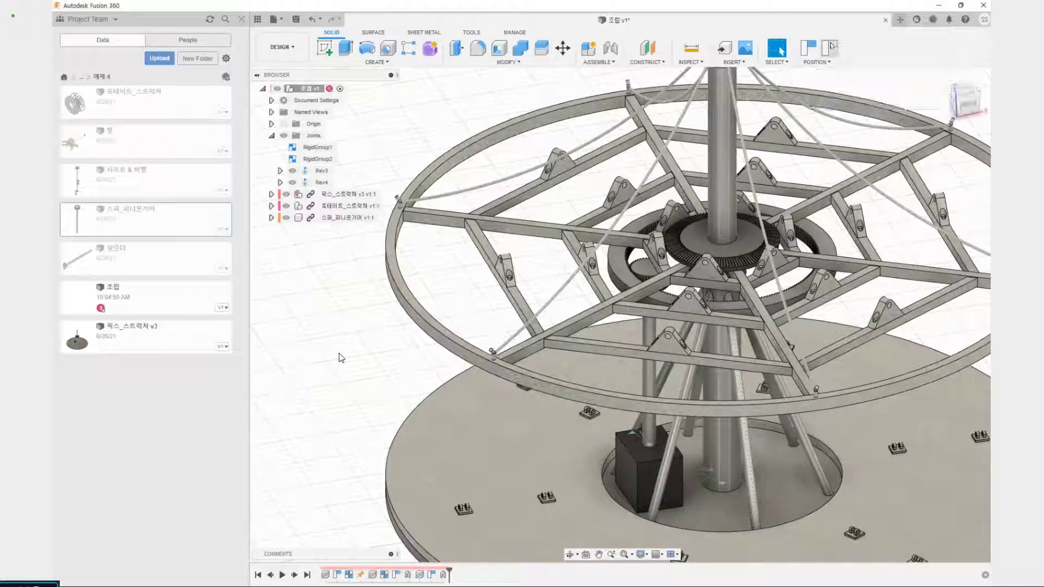
left_click(832, 46)
left_click(322, 183)
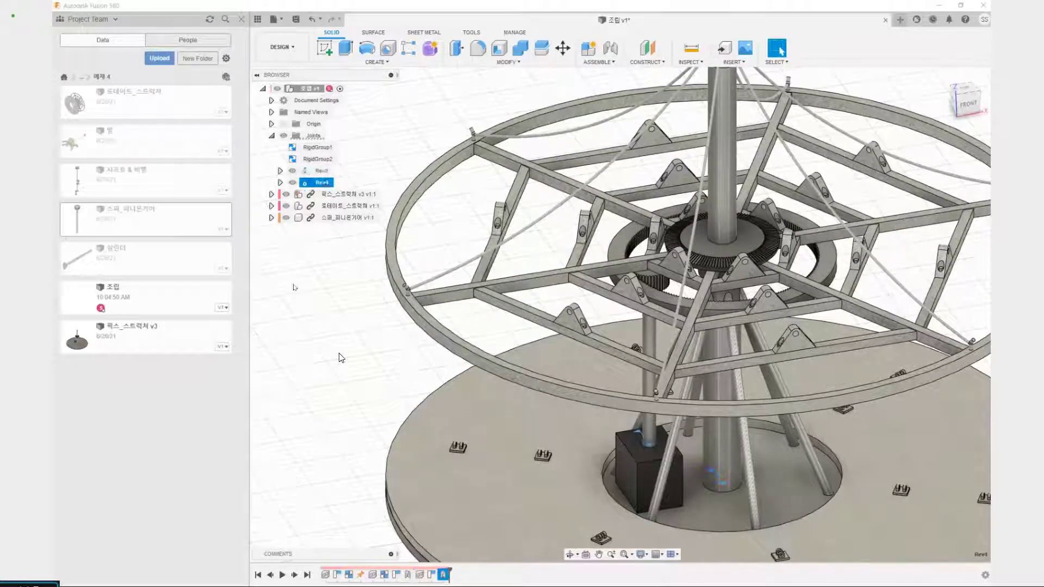
left_click(462, 97)
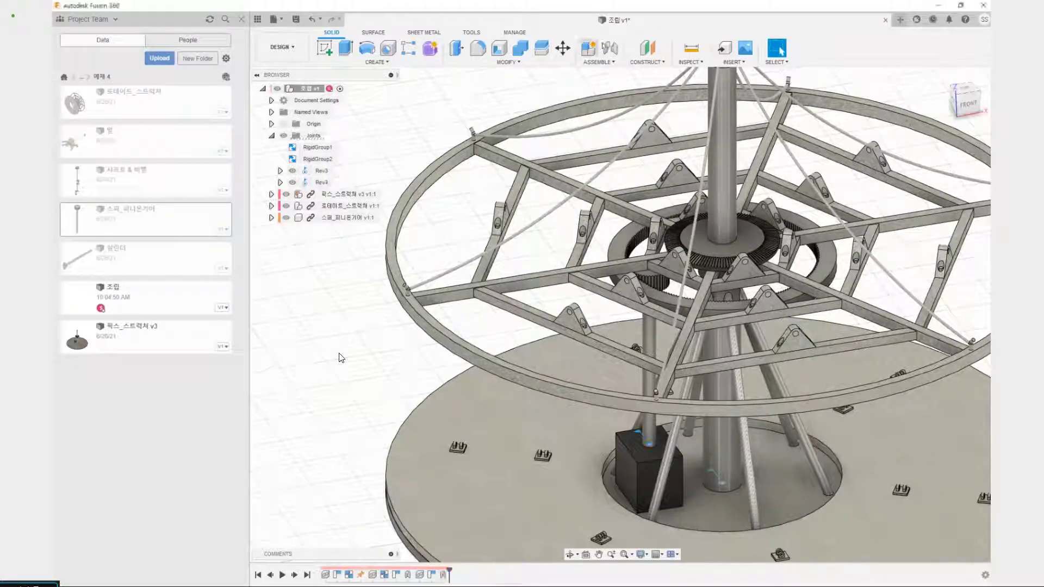
Try a motion link between the Rev3 and Rev4 revolute joints and preview its animation.
left_click(599, 62)
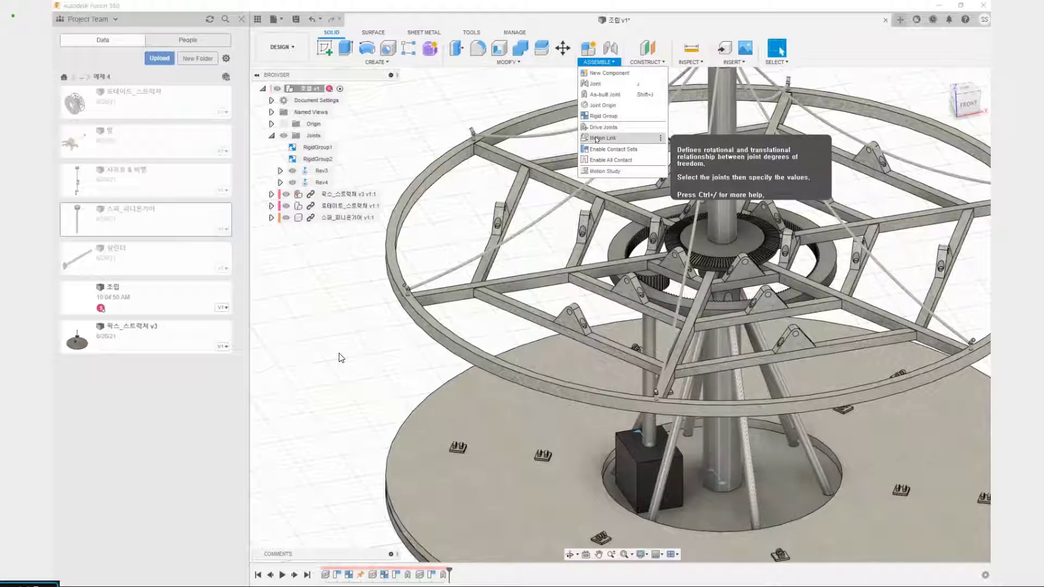
left_click(597, 138)
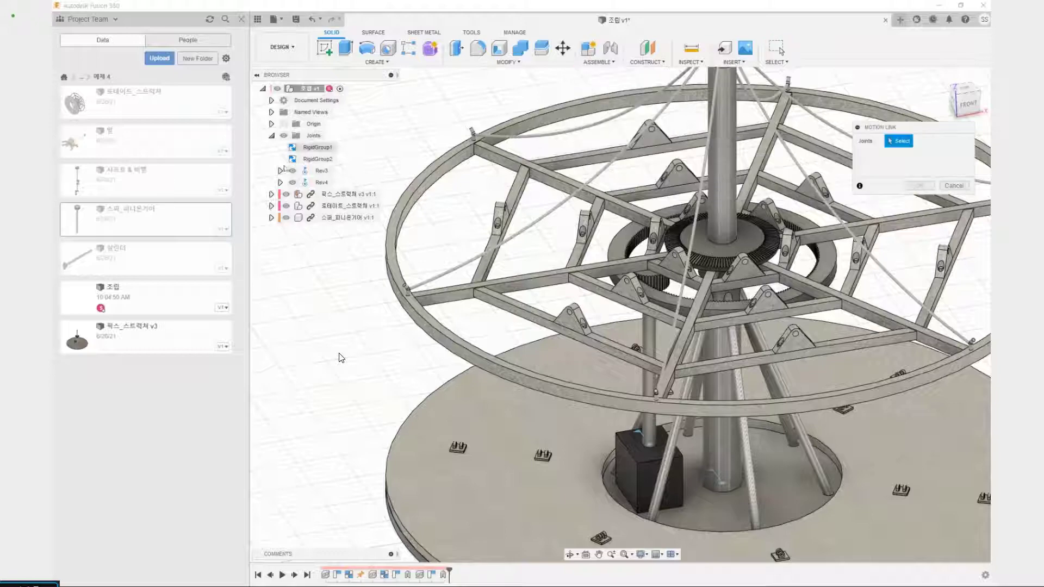
left_click(322, 172)
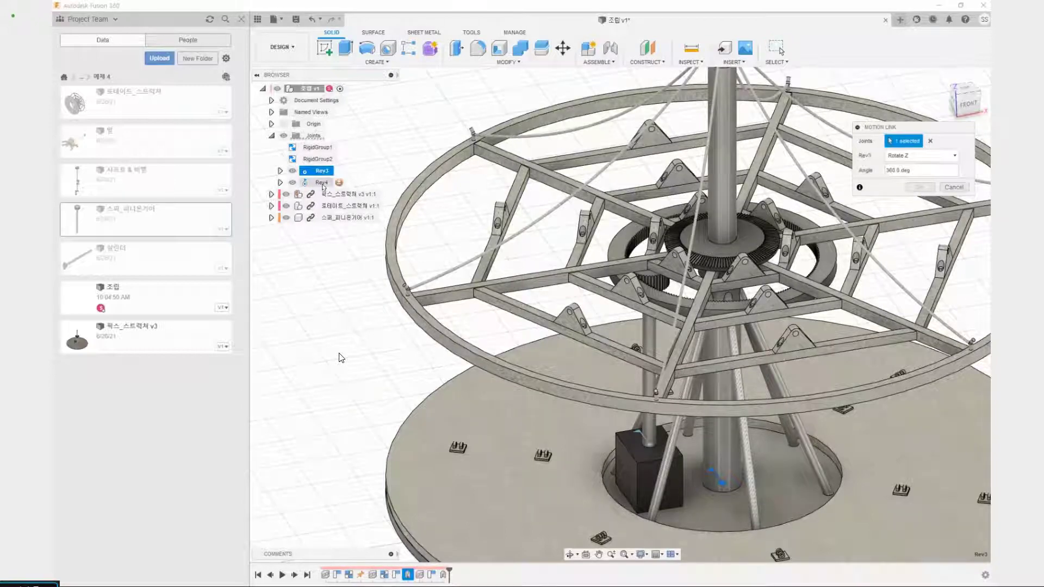
left_click(322, 183)
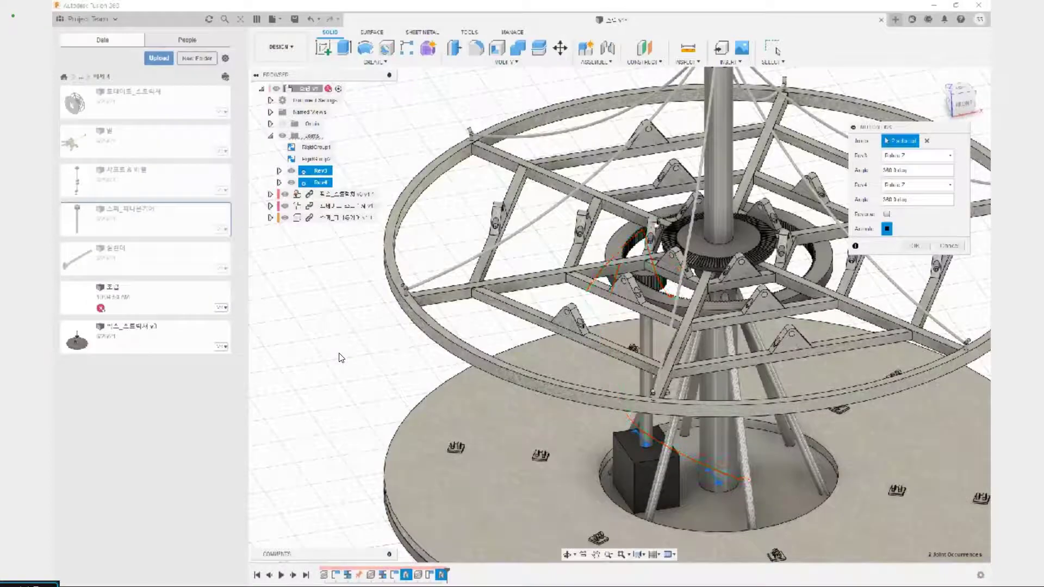
key("Escape")
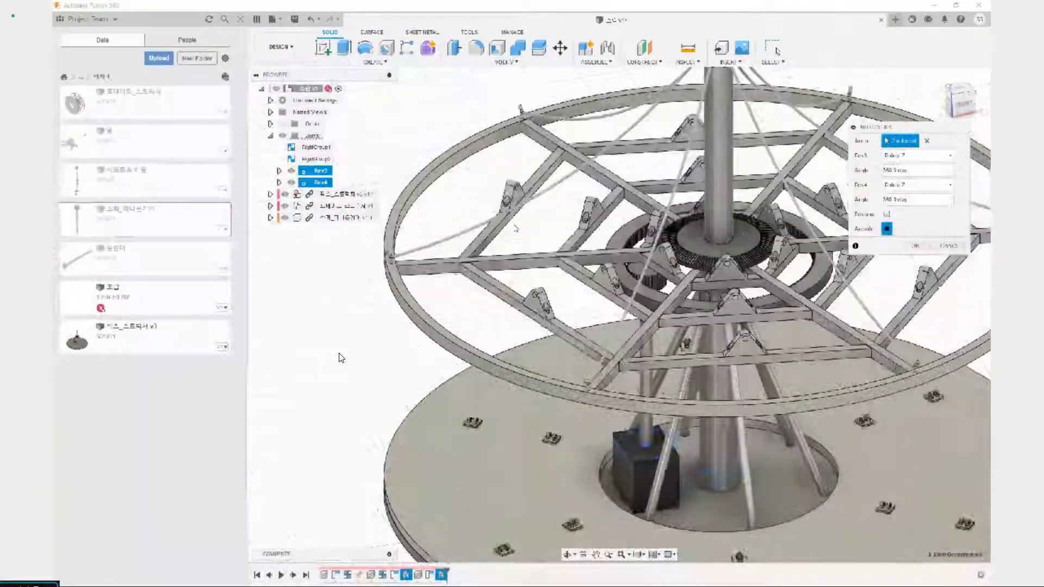
key("Return")
Examine the joint list together with the fixed base's upper face and outer rim.
middle_click_drag(339, 354, 302, 293)
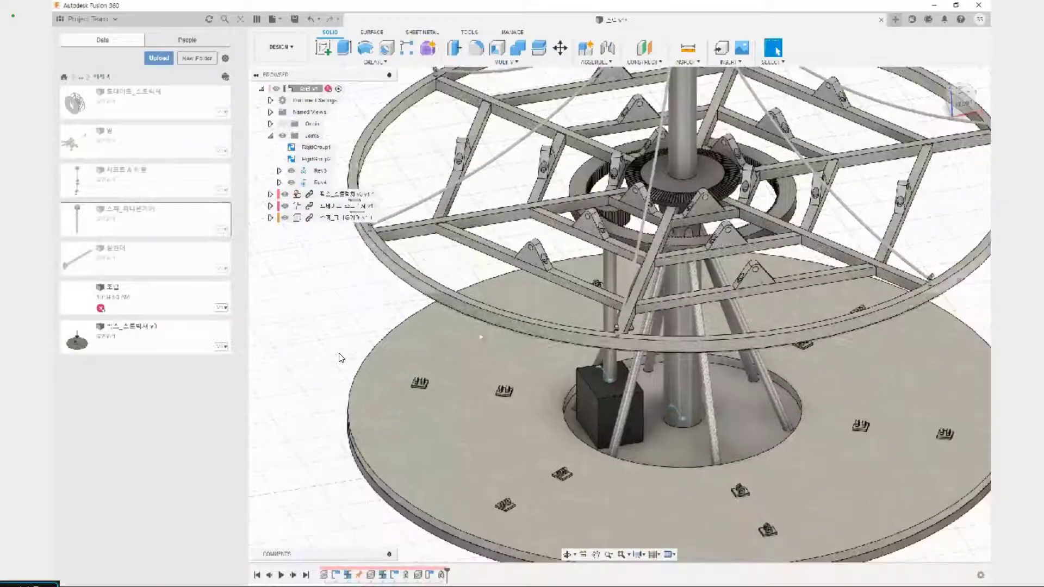
left_click(316, 159)
left_click(320, 171)
left_click(340, 279)
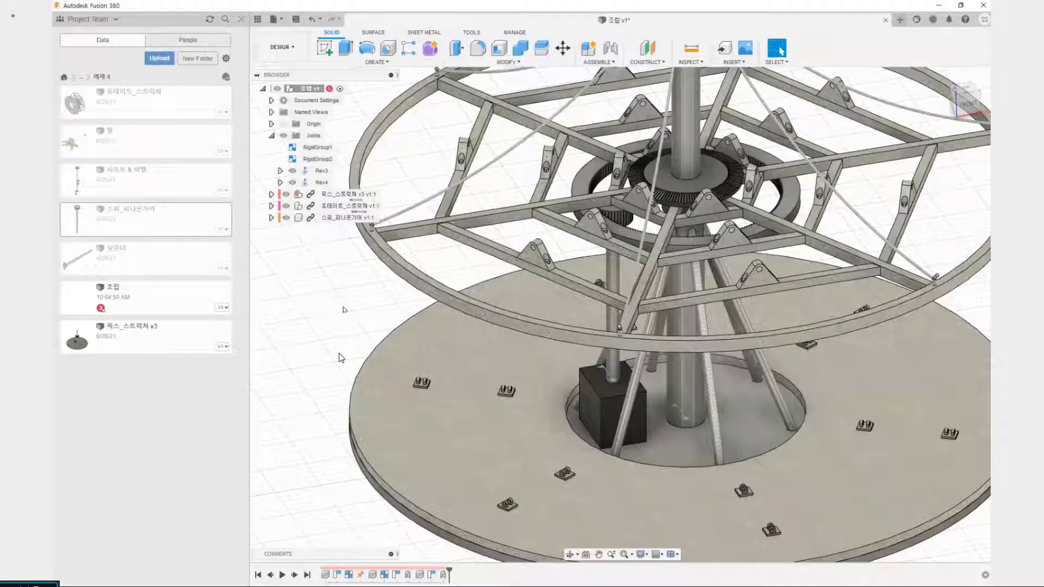
middle_click_drag(343, 306, 337, 249)
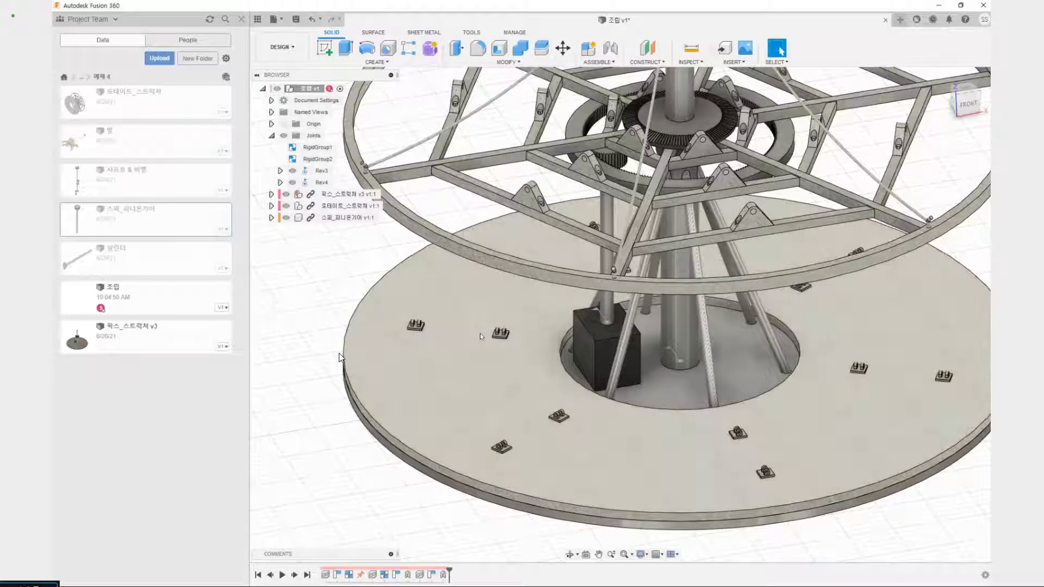
left_click(517, 389)
left_click(340, 532)
left_click(468, 392)
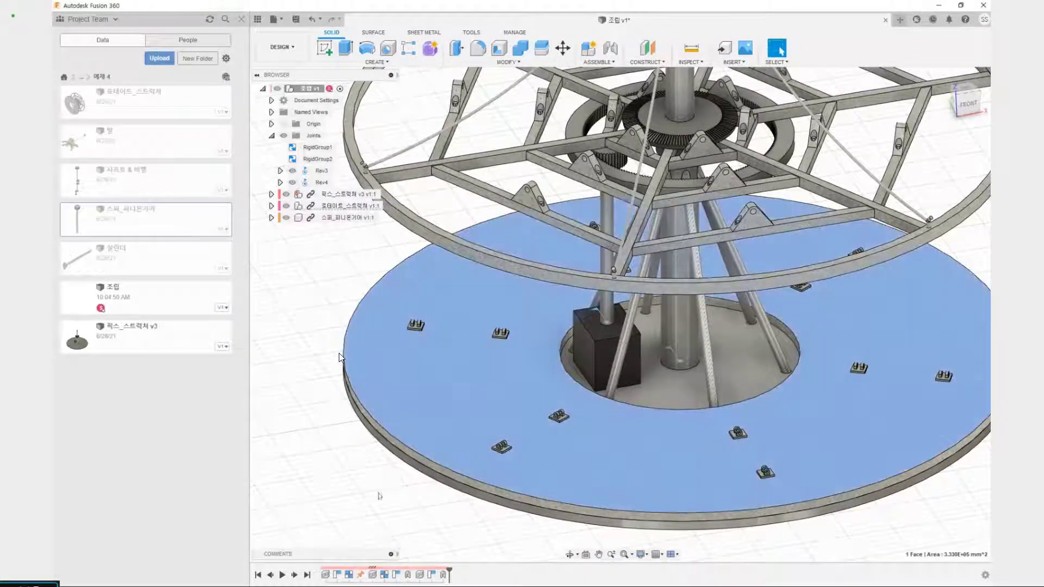
left_click(379, 492)
left_click(485, 394)
left_click(433, 506)
left_click(480, 495)
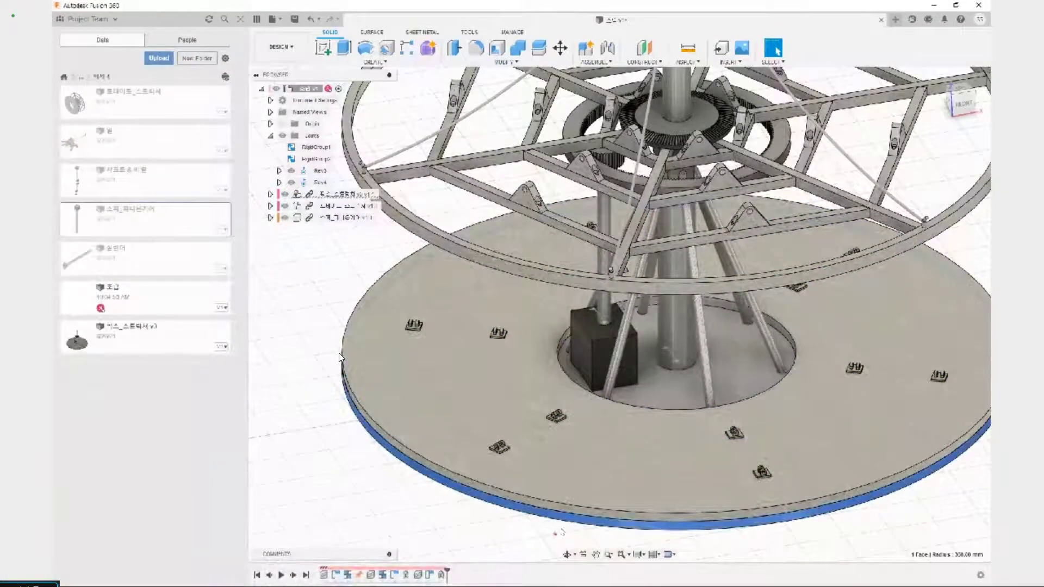
left_click_drag(528, 471, 559, 478)
mouse_move(396, 194)
left_mouse_down()
mouse_move(429, 193)
mouse_move(440, 214)
left_mouse_up()
key("Escape")
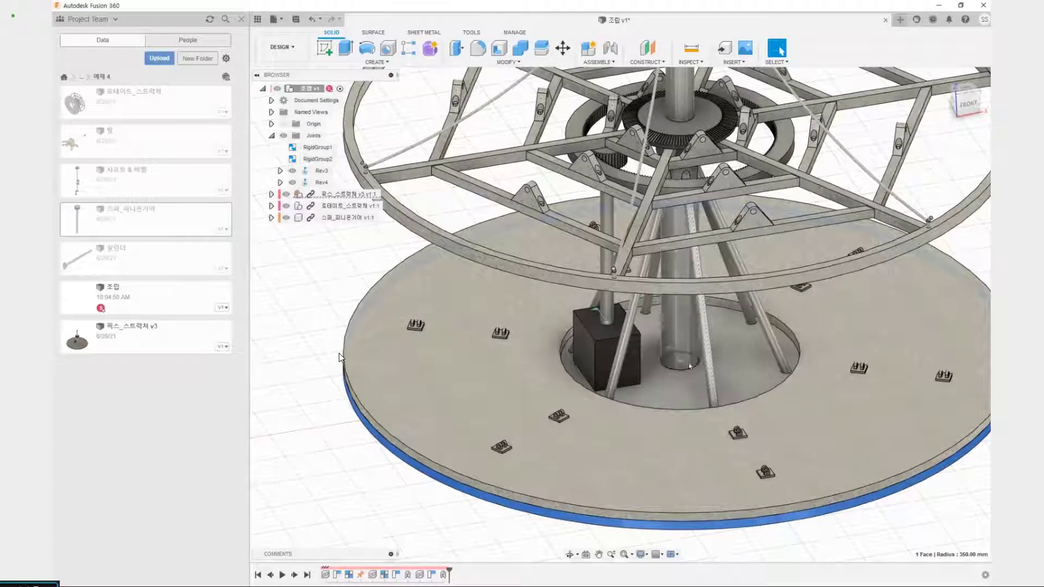
Examine the Rev3 joint and its origin at the foot of the central column.
left_click(690, 366)
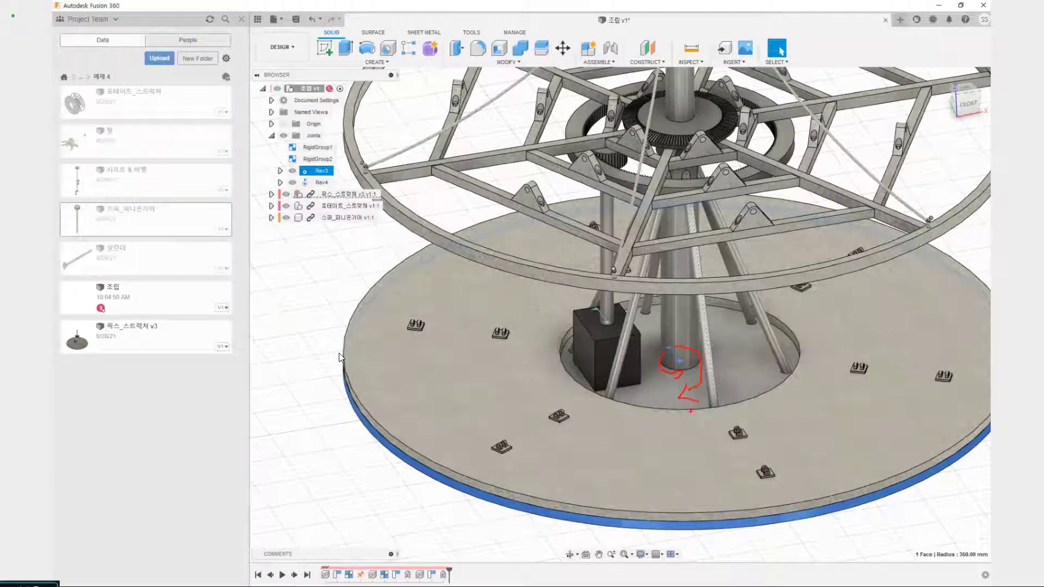
key("Escape")
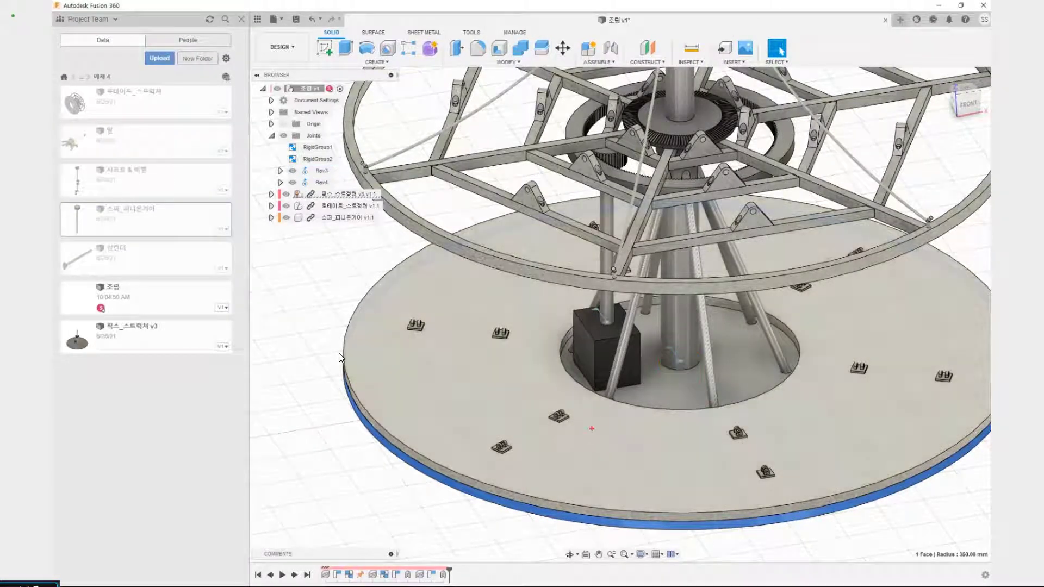
left_click_drag(624, 431, 639, 421)
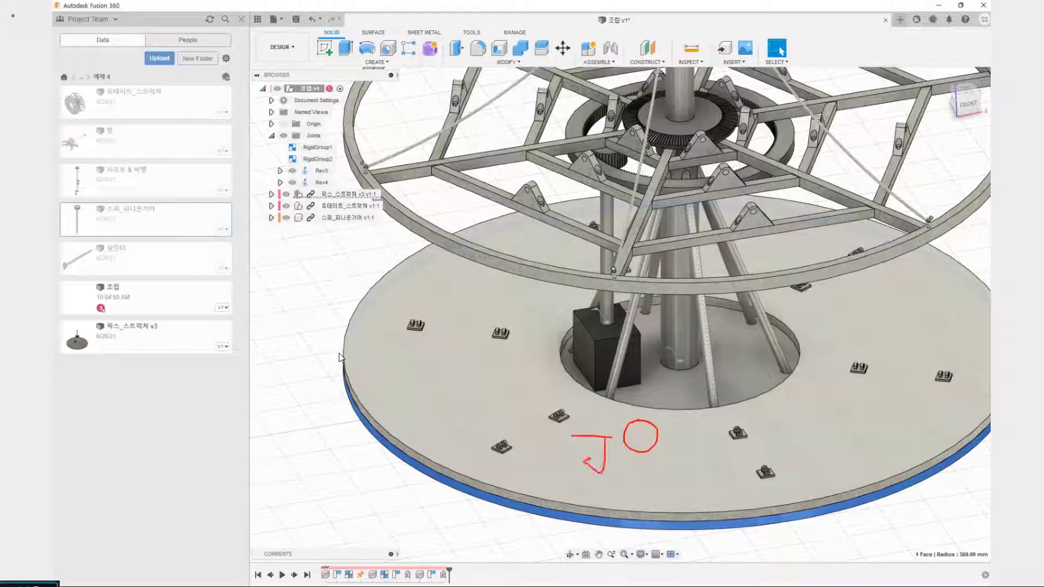
key("Escape")
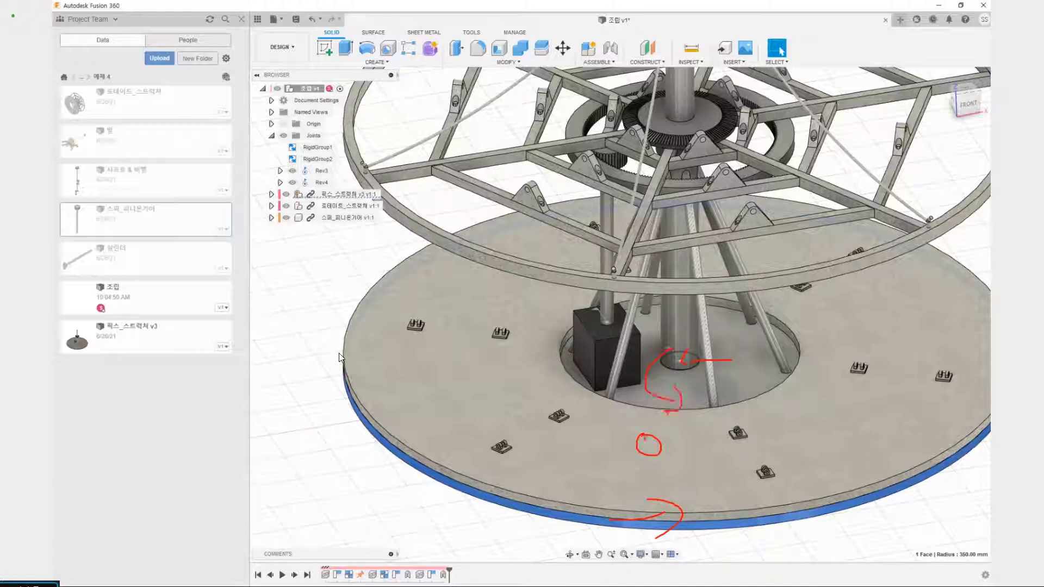
key("Escape")
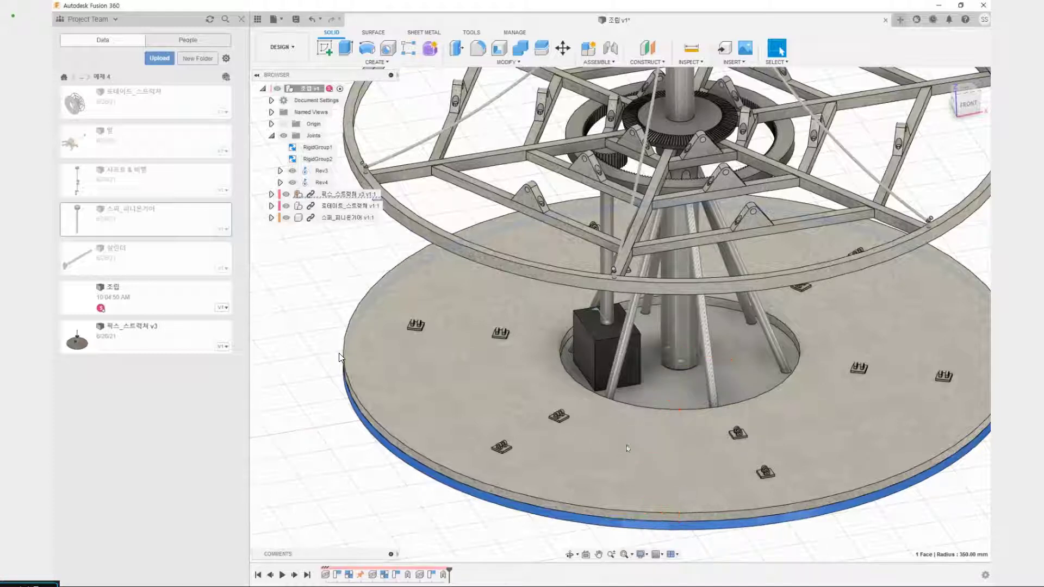
left_click(680, 360)
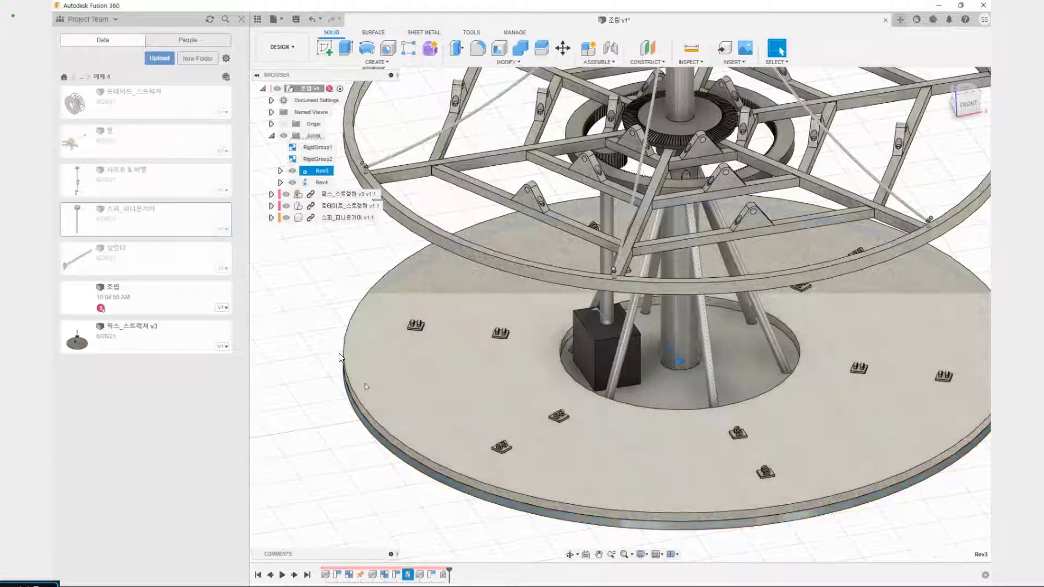
left_click(290, 316)
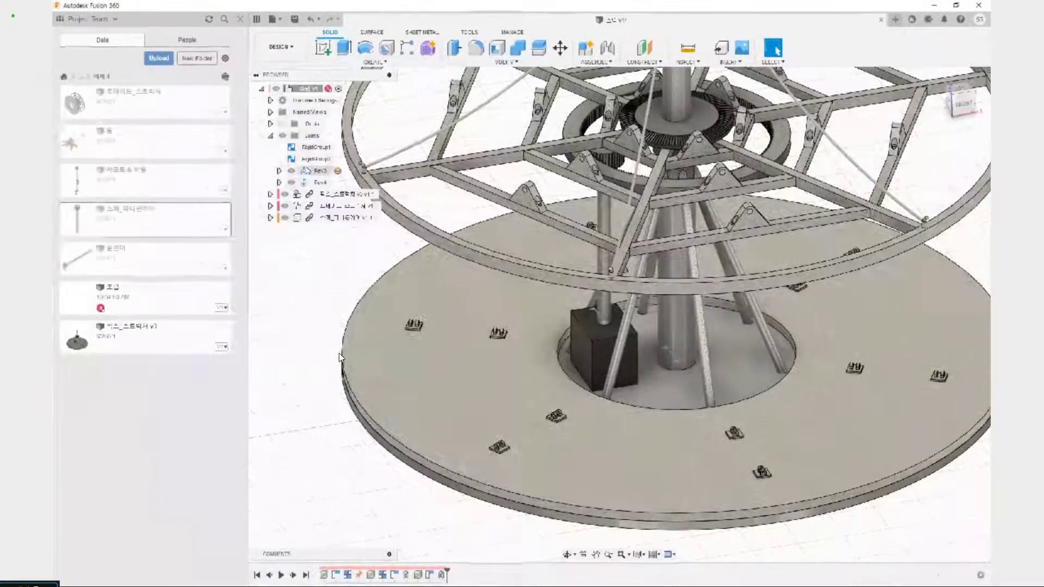
left_click(329, 171)
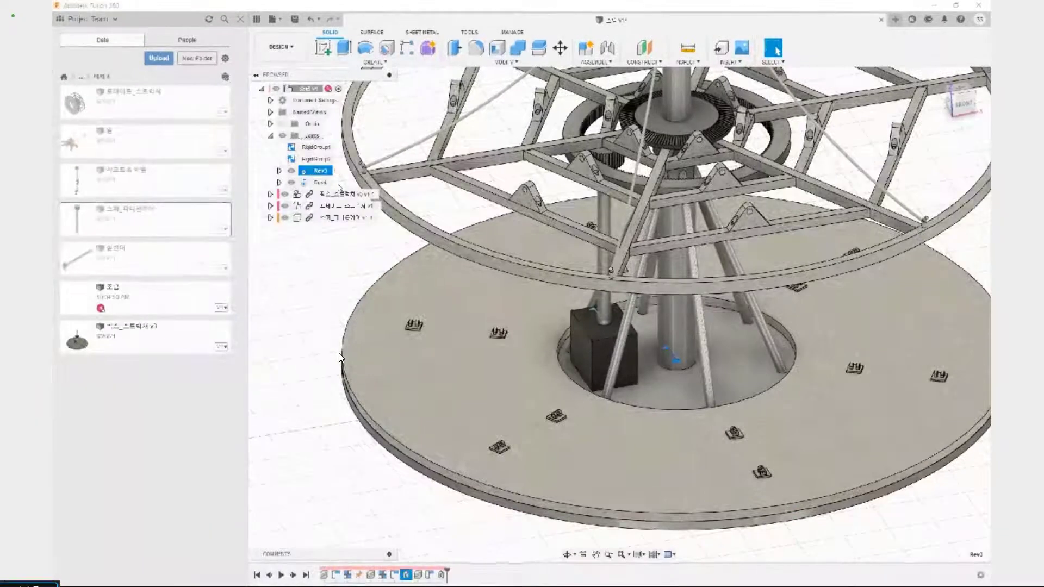
left_click(339, 358)
scroll(339, 357, "down", 3)
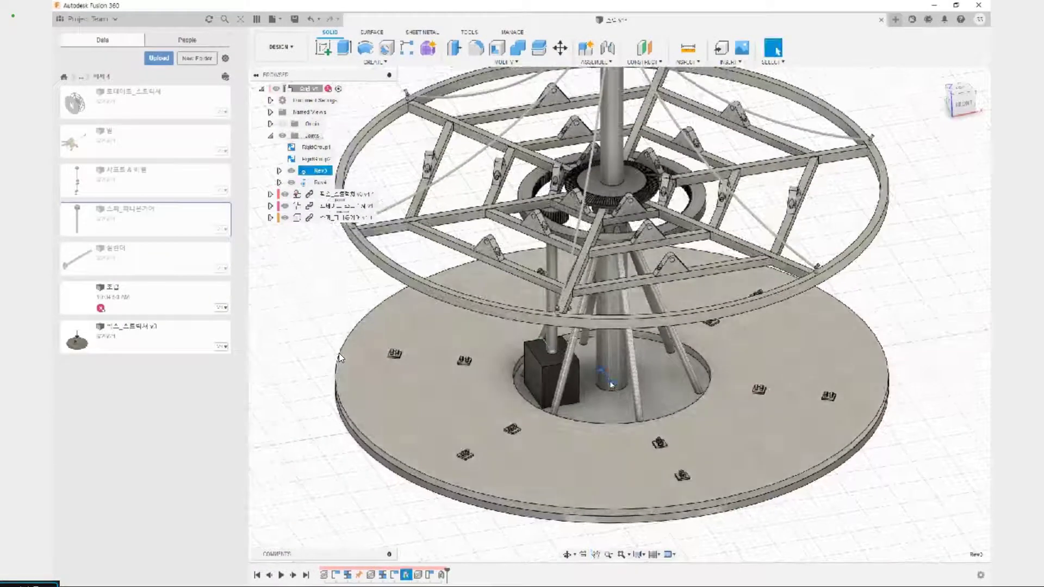
left_click(338, 357)
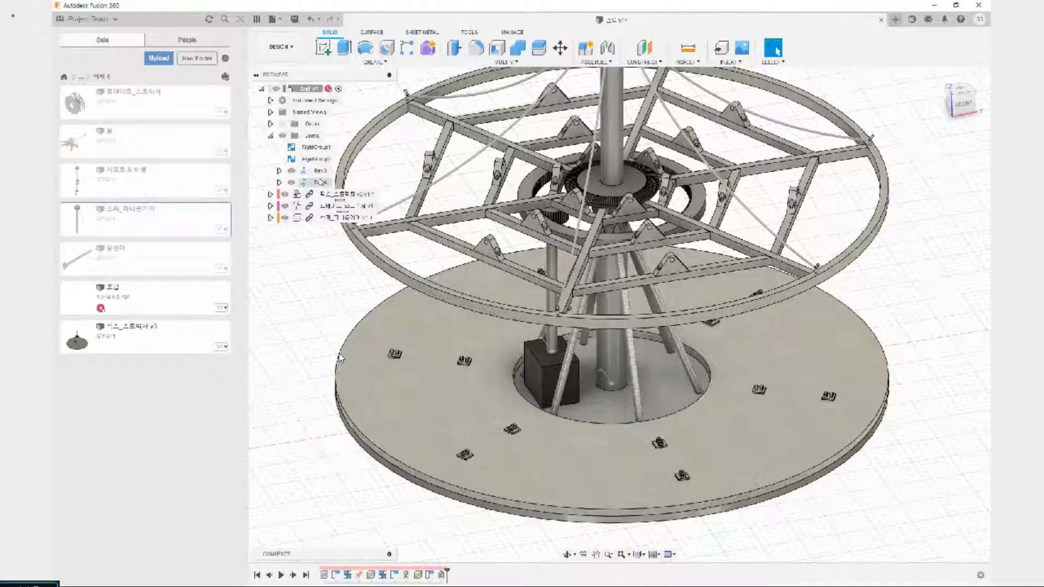
left_click(320, 171)
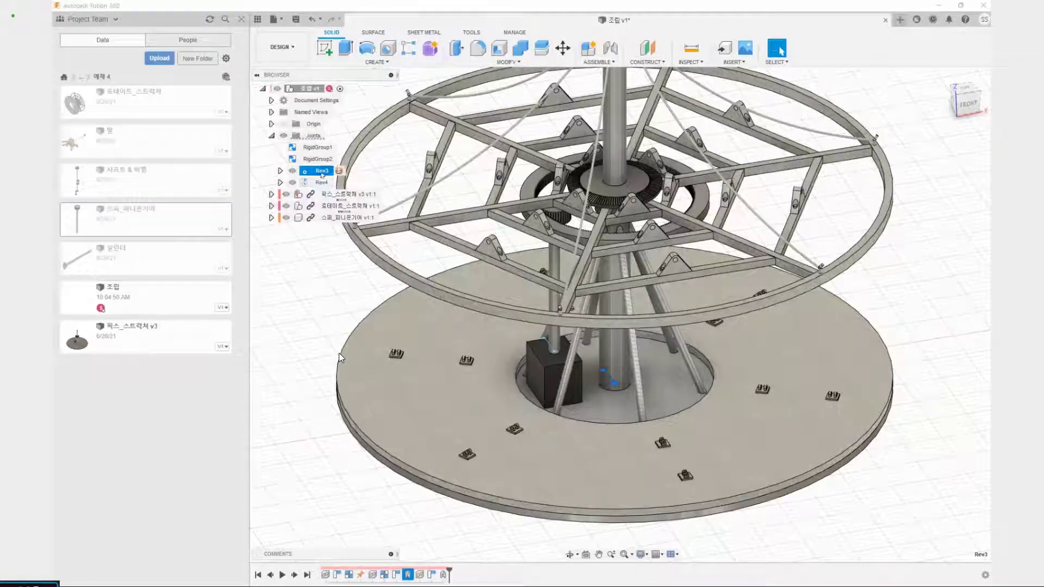
Select the Rev3 joint at the foot of the central column and preview its joint animation.
left_click(294, 381)
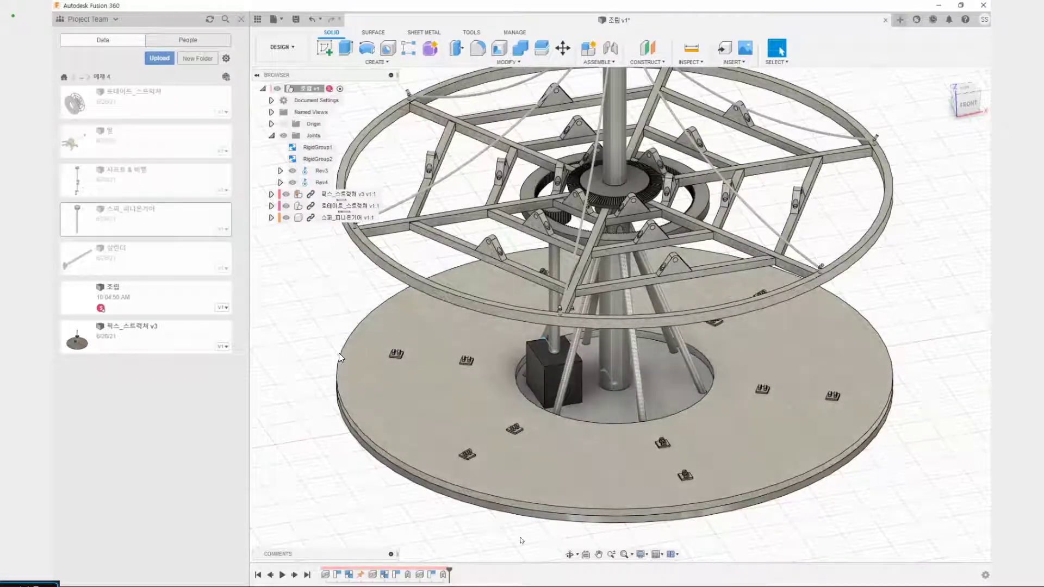
left_click(620, 383)
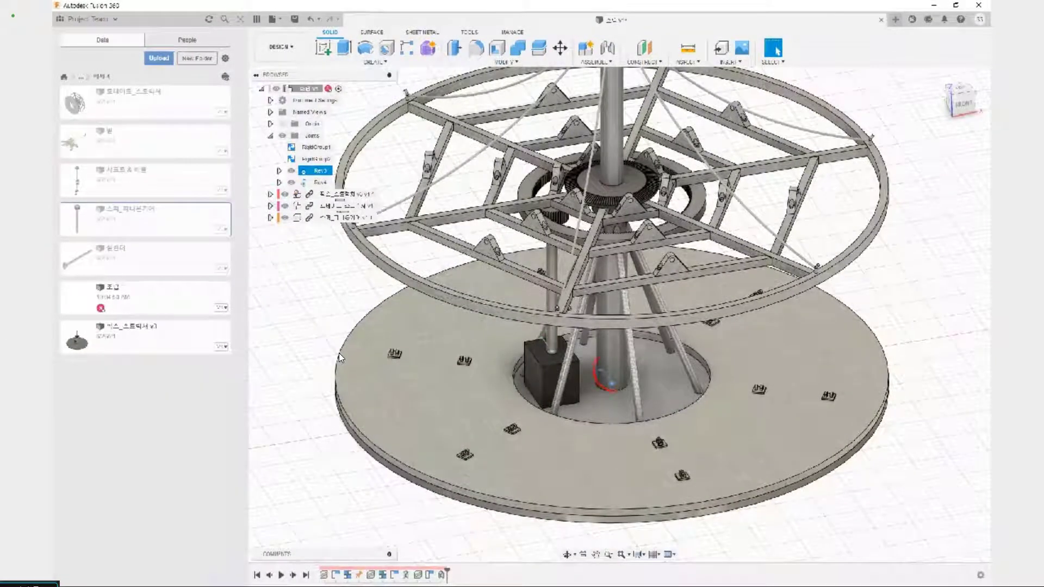
left_click_drag(618, 370, 647, 388)
key("Escape")
right_click(321, 172)
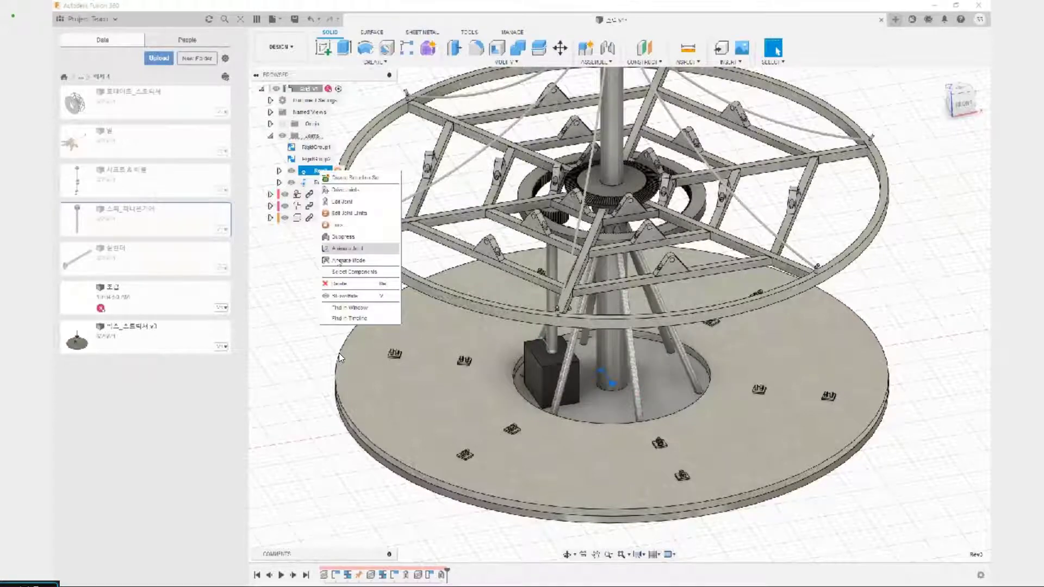
left_click(348, 248)
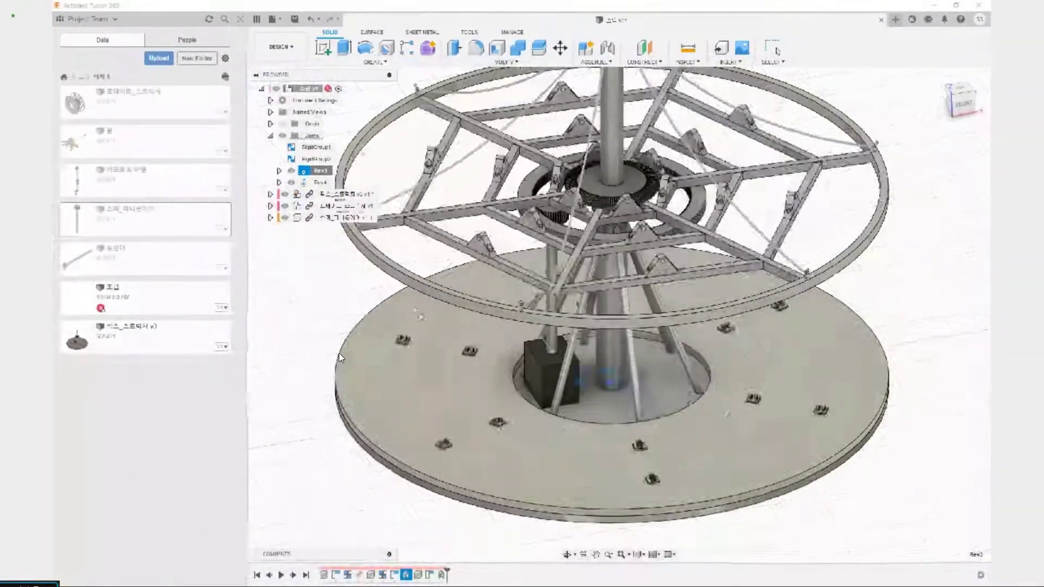
key("Escape")
right_click(320, 171)
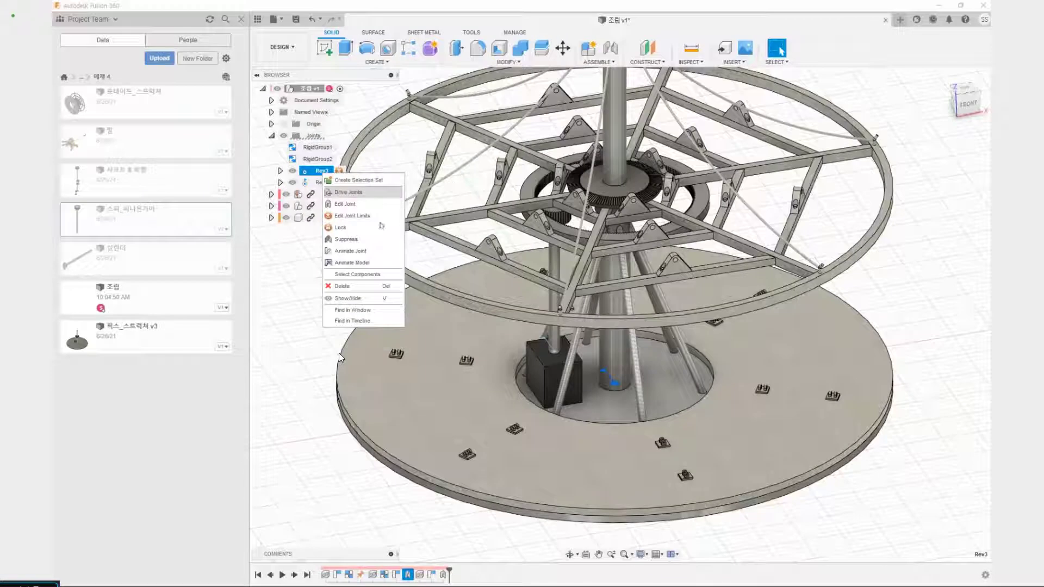
left_click(358, 205)
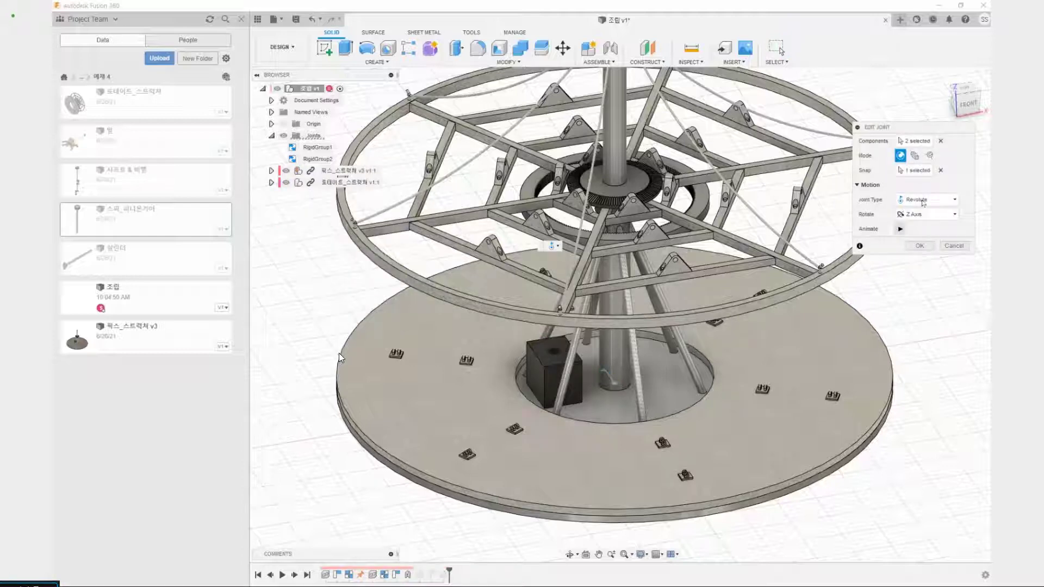
left_click(942, 141)
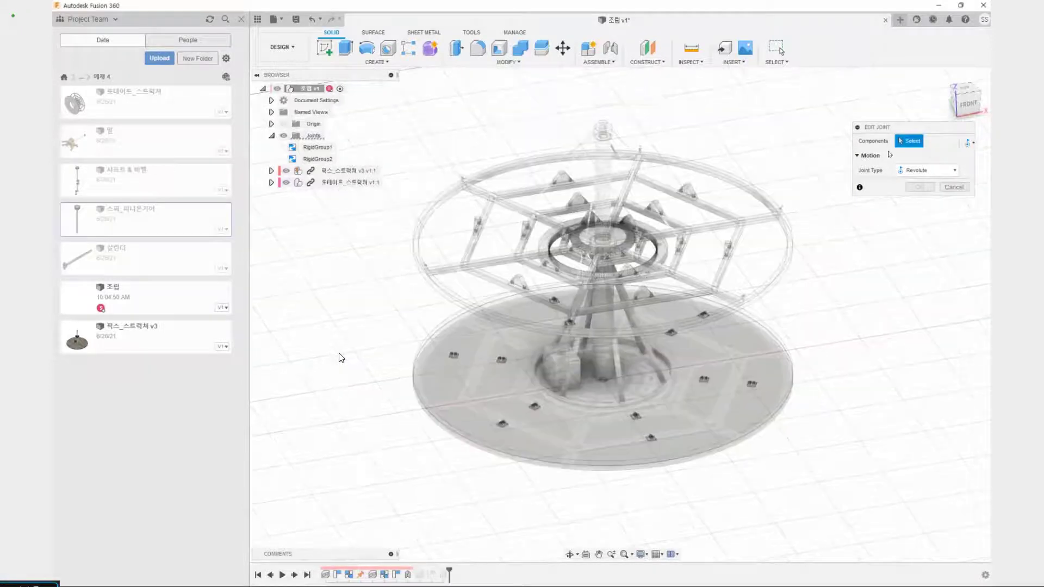
left_click(954, 187)
Replace the Rev3 joint with an as-built revolute joint between 로테이트_스트럭쳐 and 픽스_스트럭쳐 v3, snapped at the central column's foot.
key("ctrl+z")
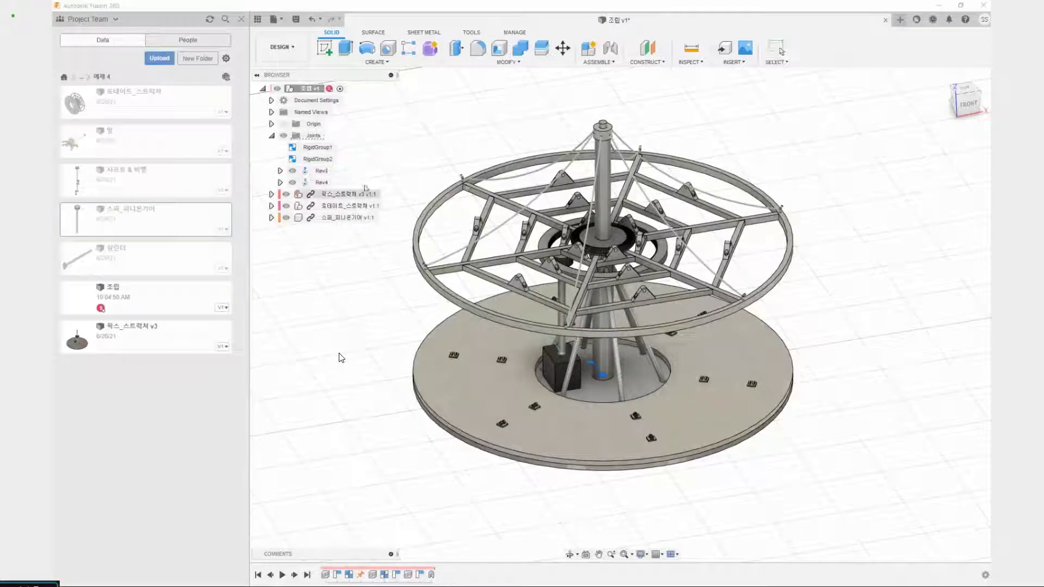
key("shift+j")
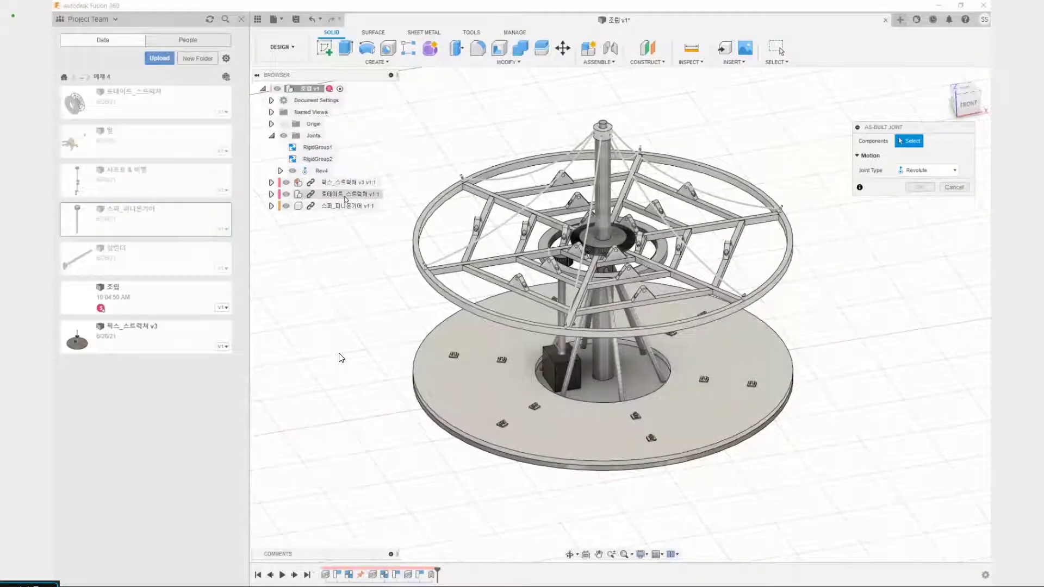
left_click(345, 196)
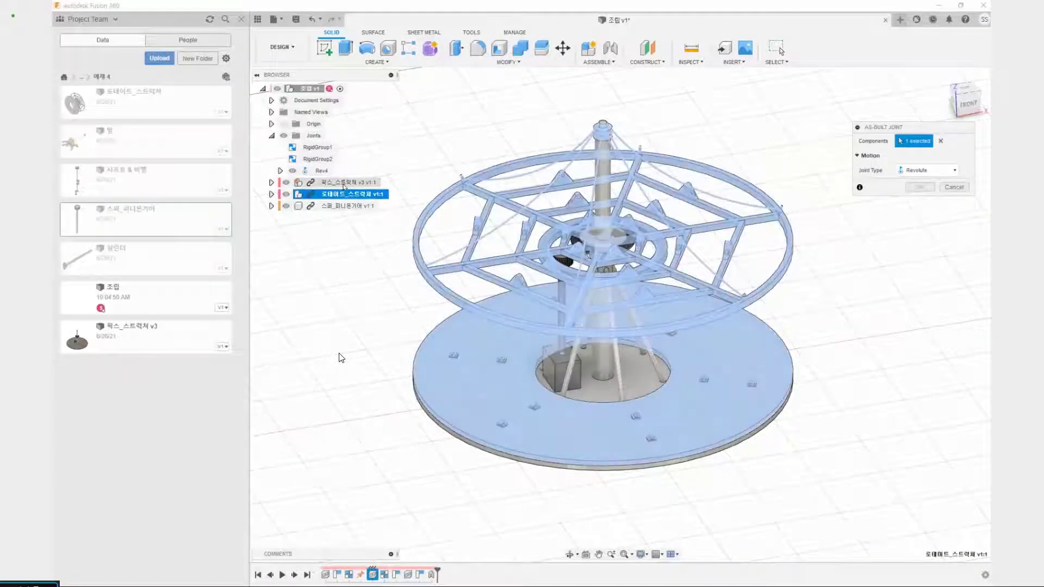
left_click(343, 186)
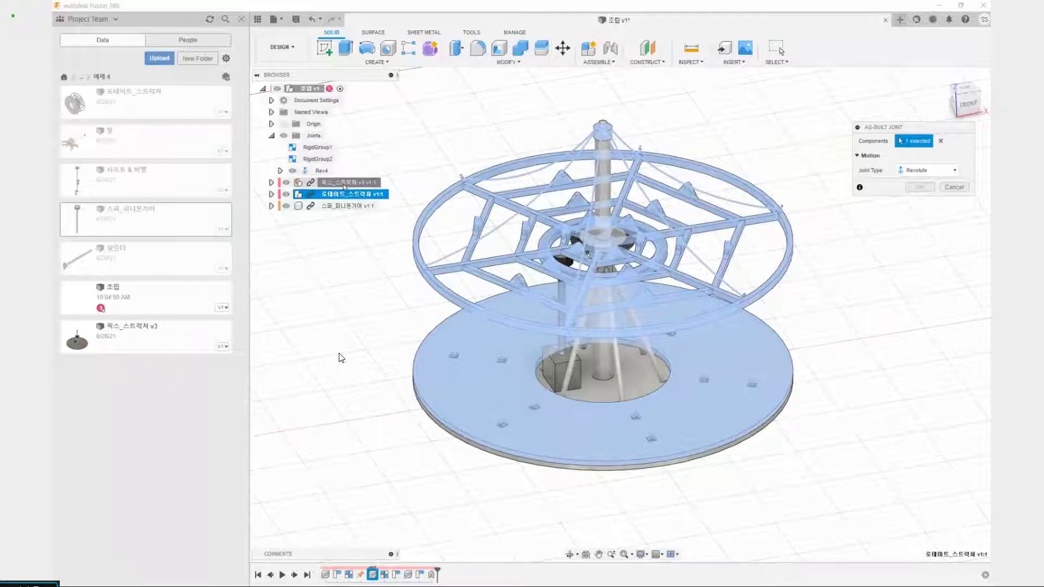
scroll(599, 380, "up", 3)
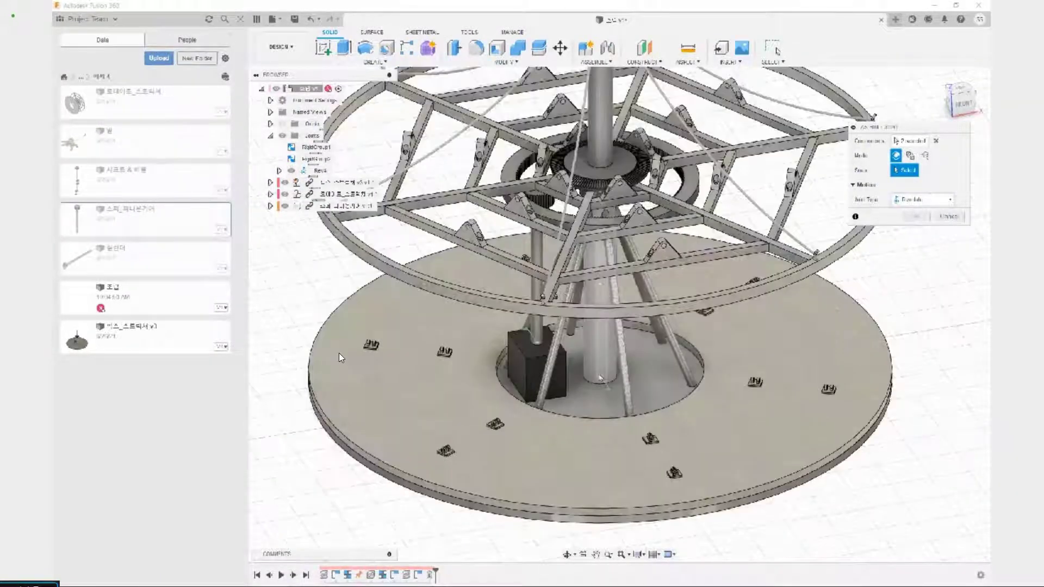
left_click(600, 377)
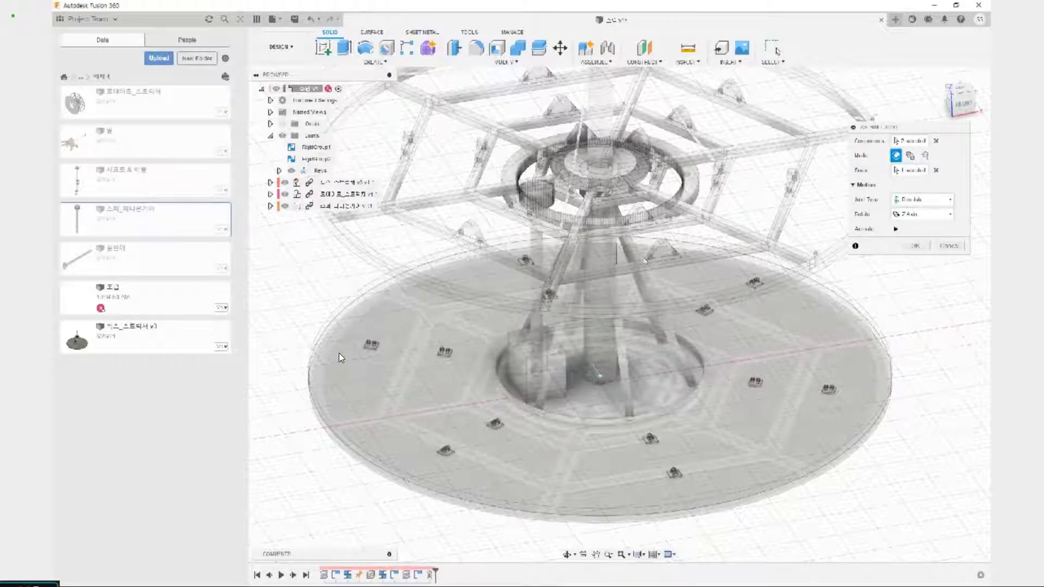
key("Return")
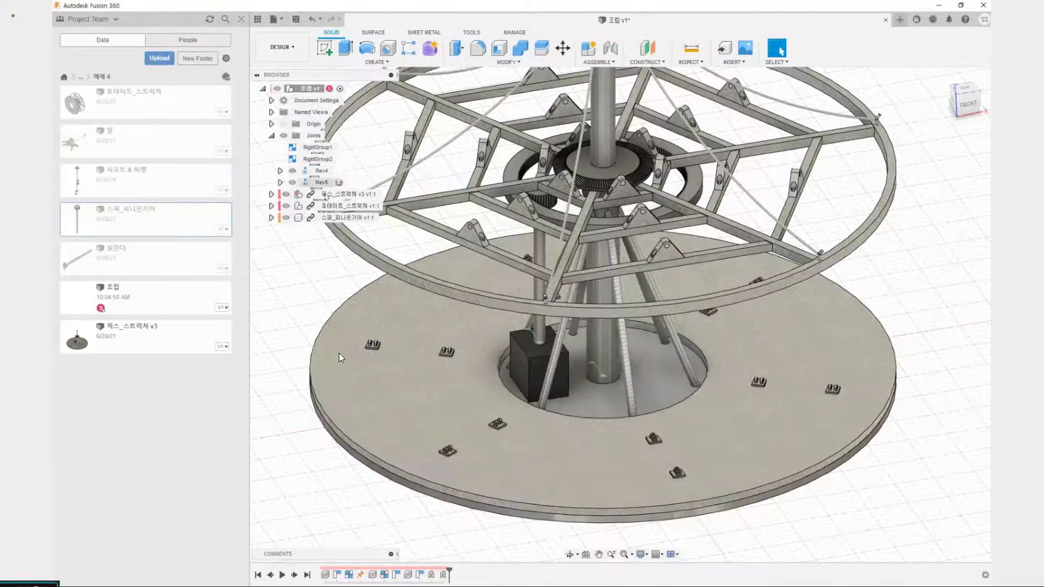
Preview the animated motion of the new Rev5 revolute joint.
right_click(324, 183)
left_click(354, 275)
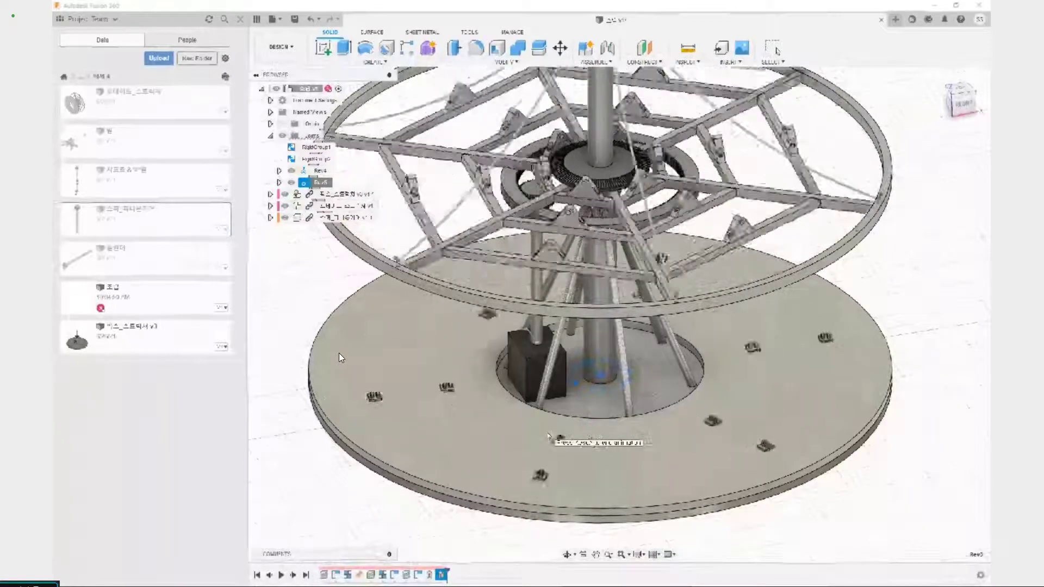
key("Escape")
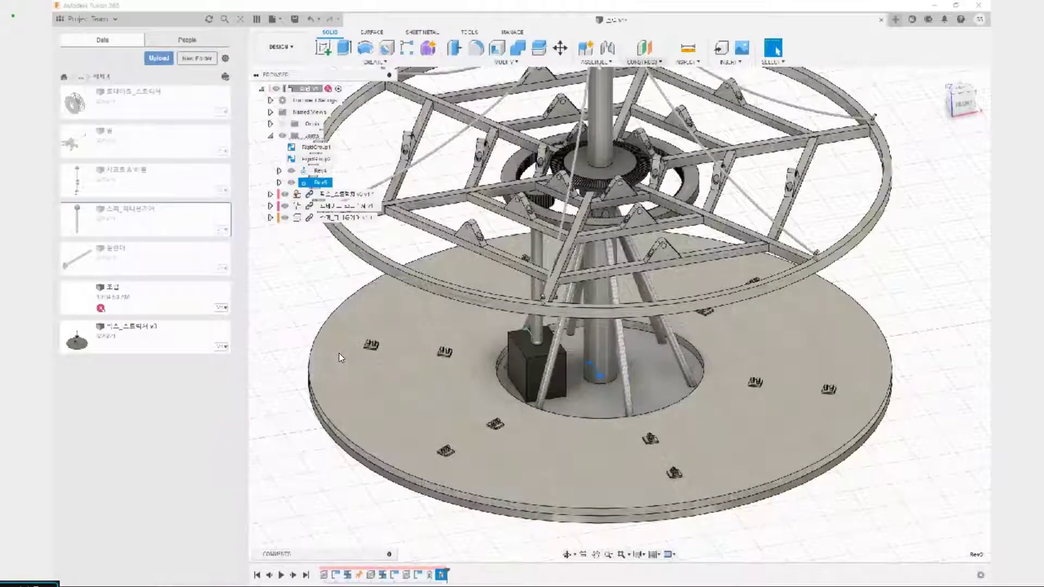
Create a motion link between the Rev4 and Rev5 joints, with Rotate Z at 360 deg for both.
left_click(314, 172)
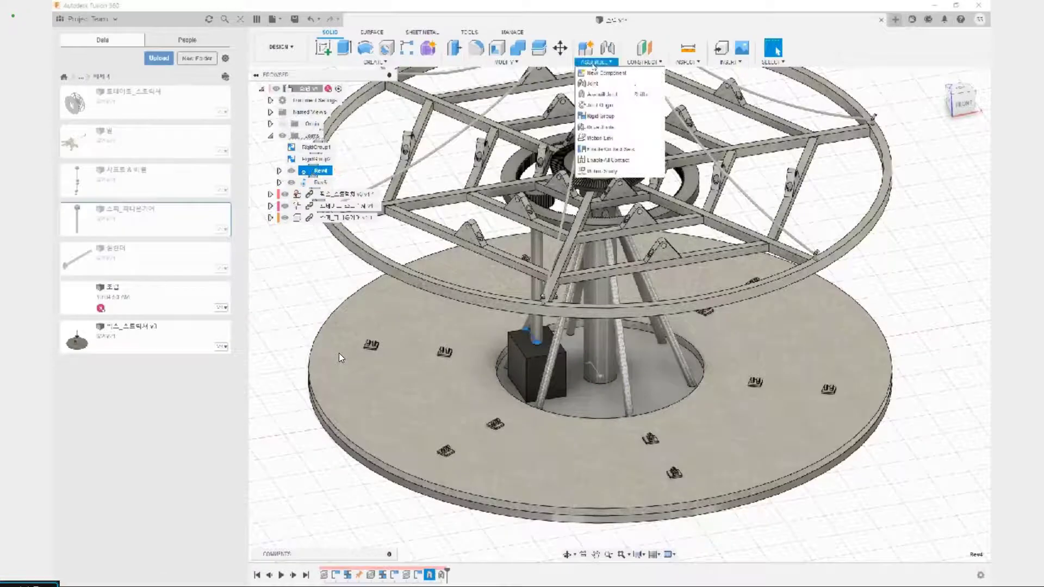
left_click(600, 137)
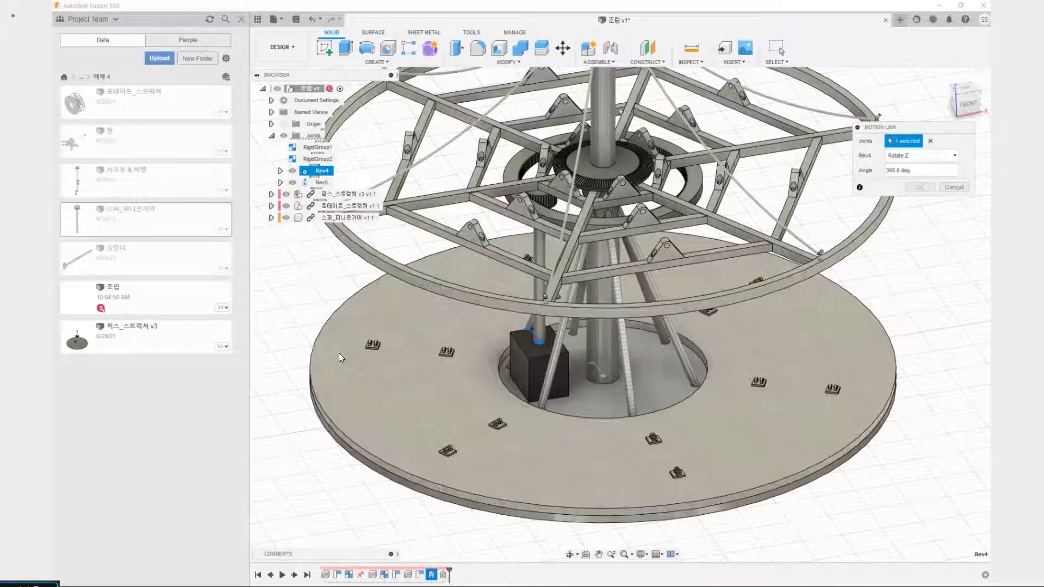
left_click(321, 183)
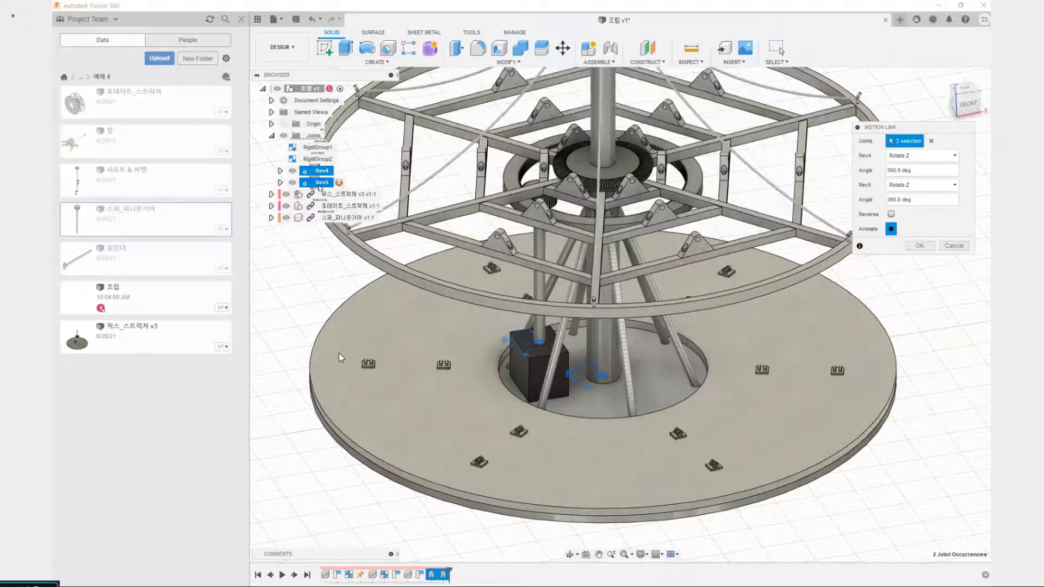
scroll(492, 157, "up", 5)
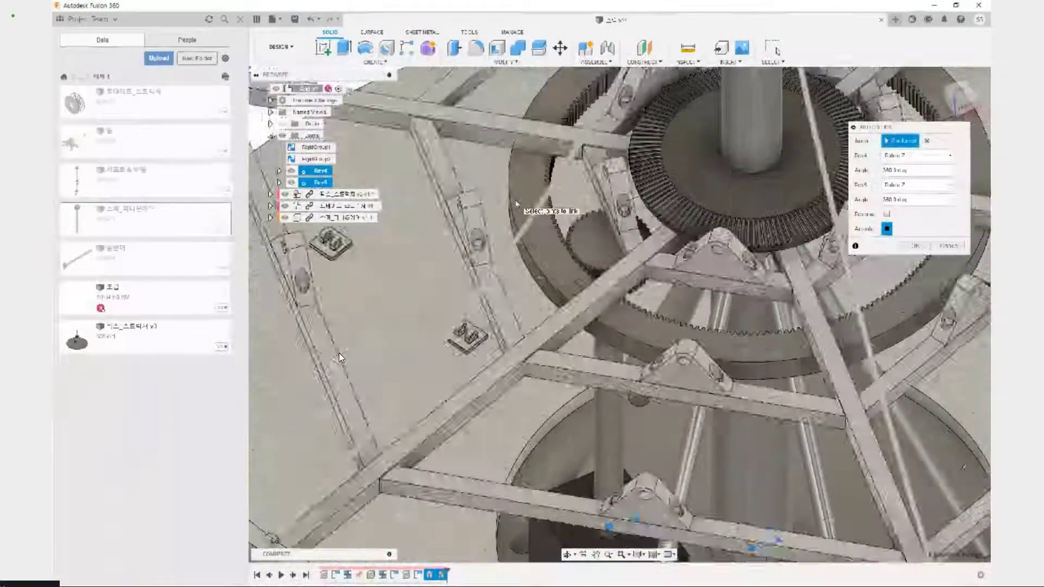
scroll(589, 211, "down", 5)
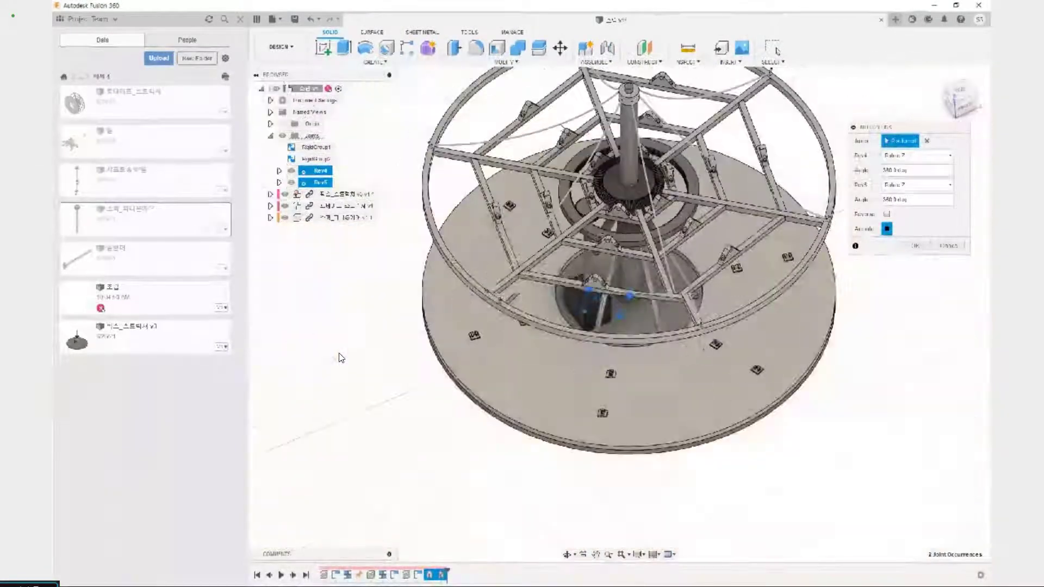
left_click(914, 245)
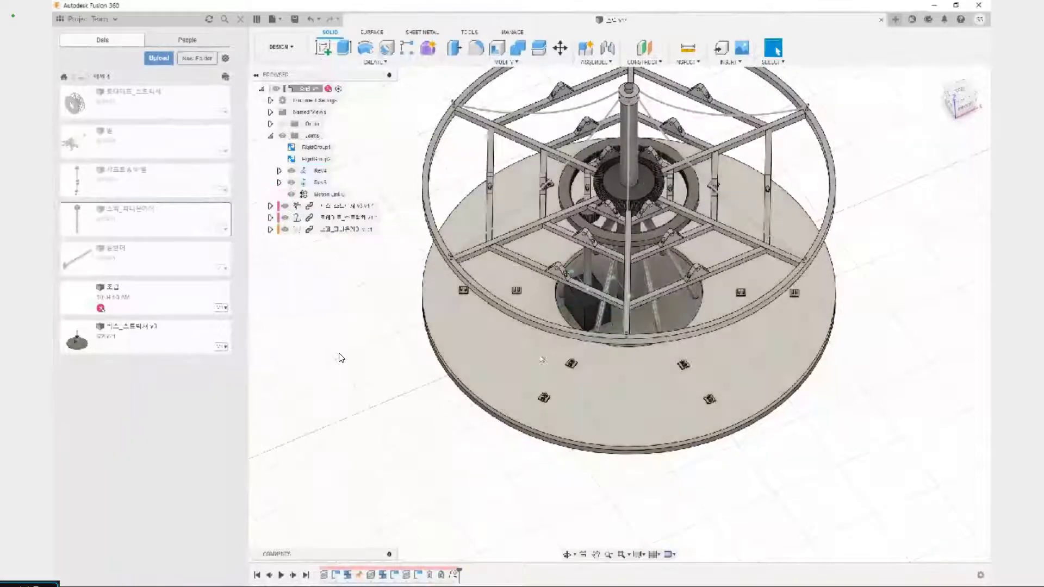
Test the linked rotation of the frame and examine how the spur pinion teeth mesh with the ring gear.
scroll(541, 352, "up", 3)
left_click(329, 195)
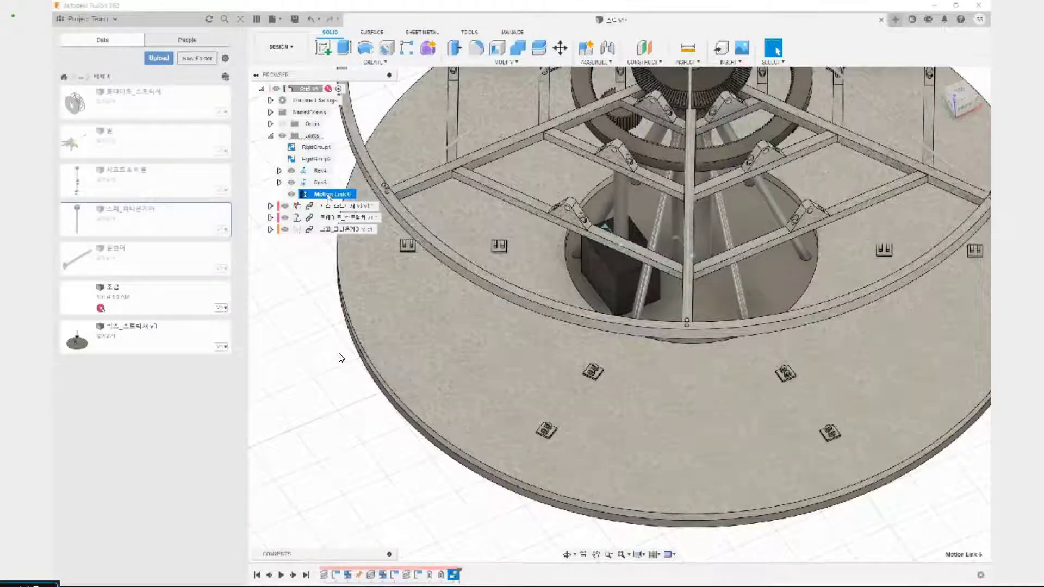
scroll(341, 357, "down", 3)
left_click(341, 358)
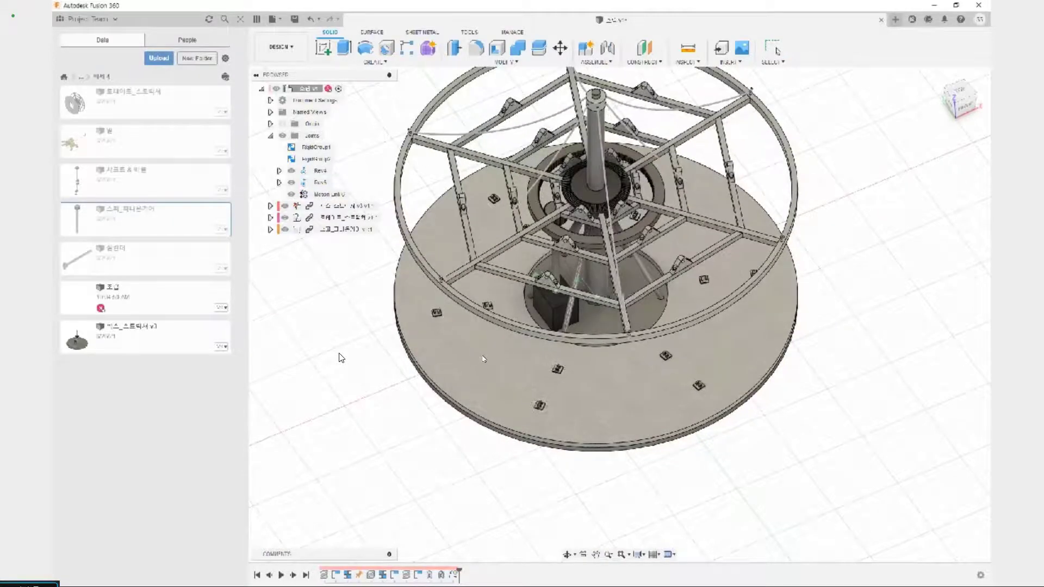
scroll(341, 357, "up", 3)
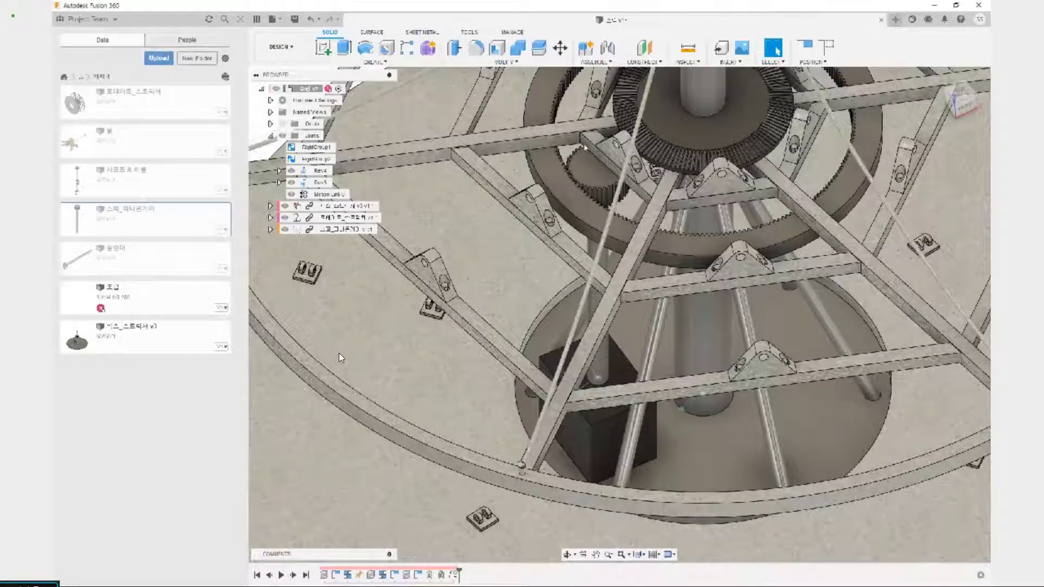
scroll(341, 358, "up", 5)
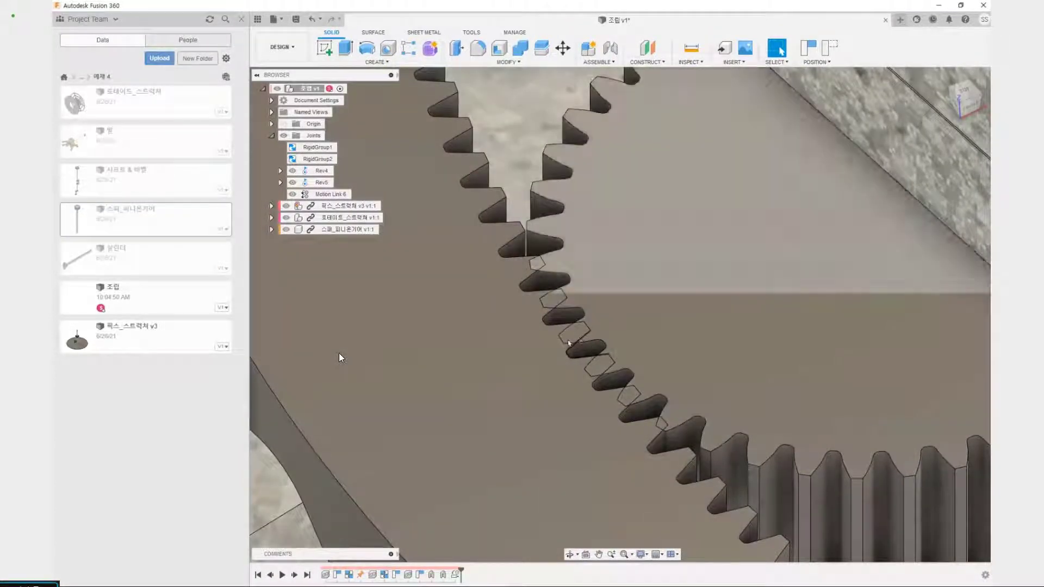
scroll(341, 357, "down", 8)
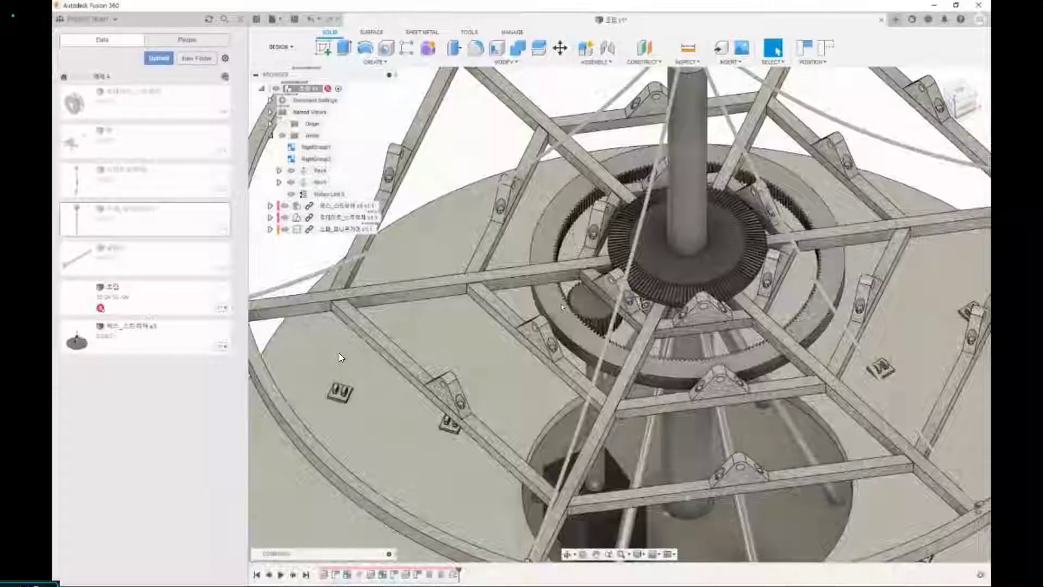
scroll(341, 357, "up", 2)
scroll(341, 357, "down", 6)
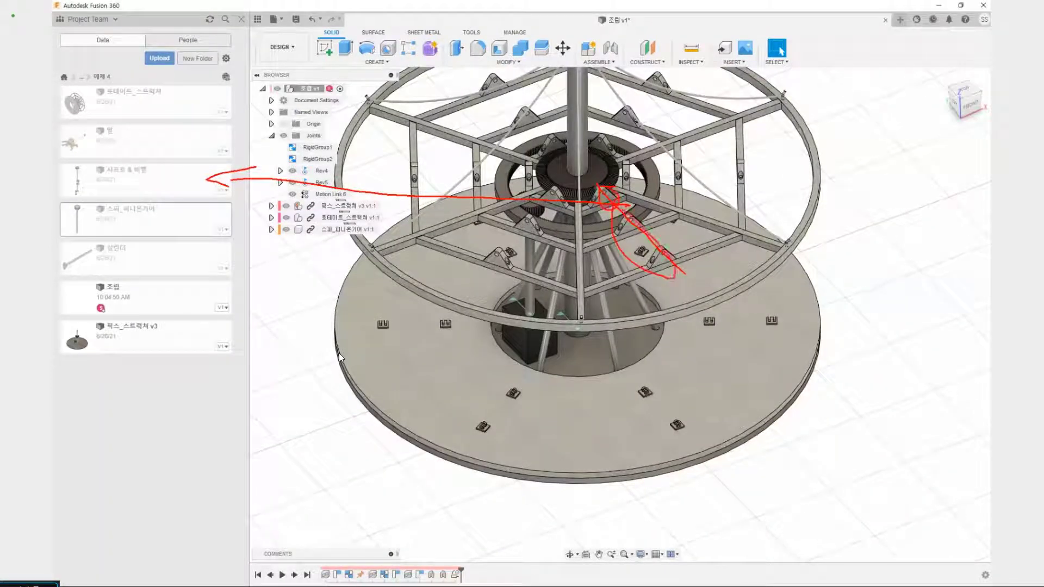
Insert the 샤프트 & 베벨 component into the current design and place it beside the base, clear of the carousel.
right_click(152, 177)
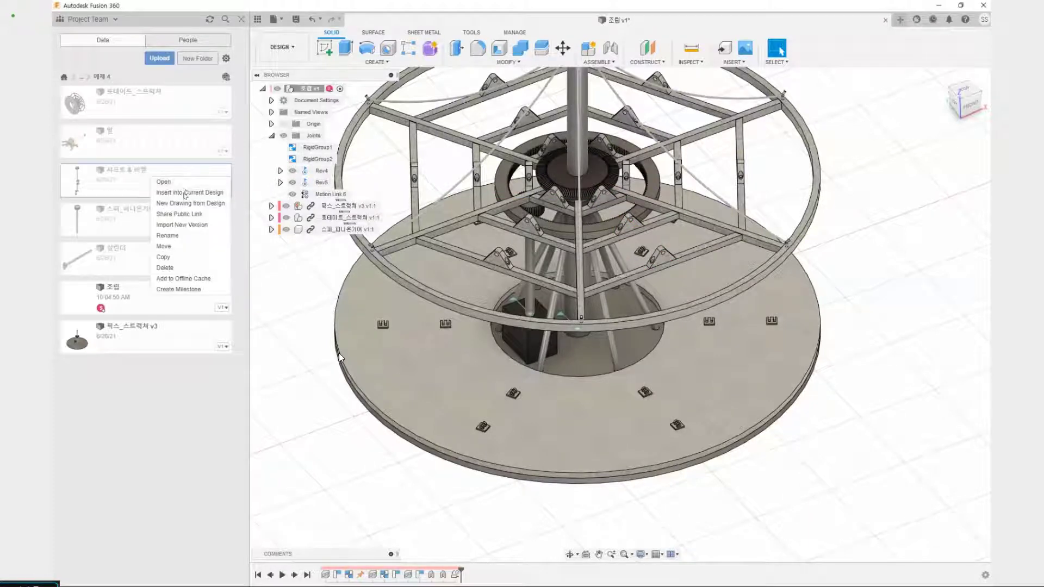
left_click(185, 193)
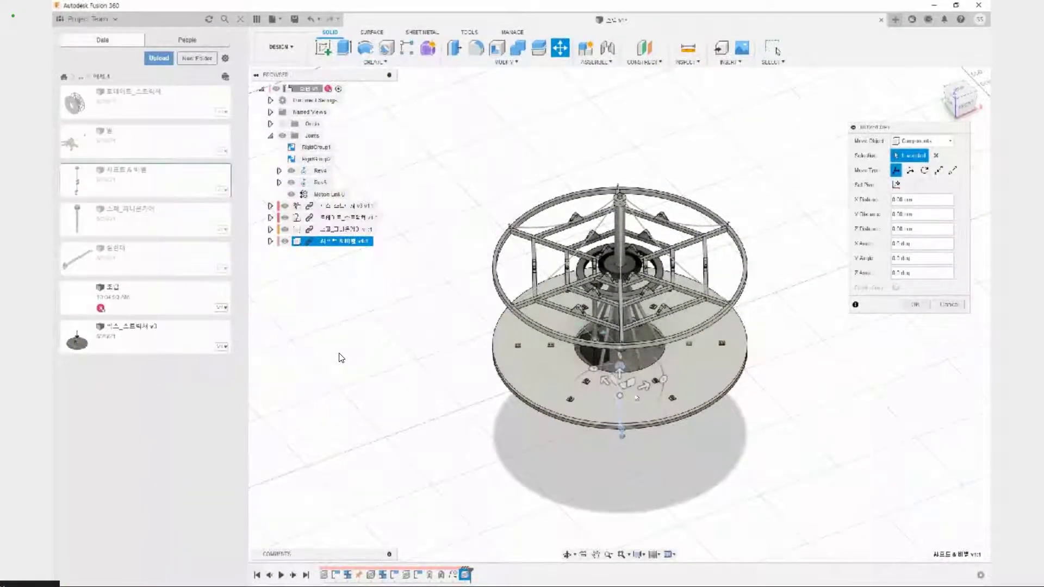
left_click_drag(631, 381, 791, 295)
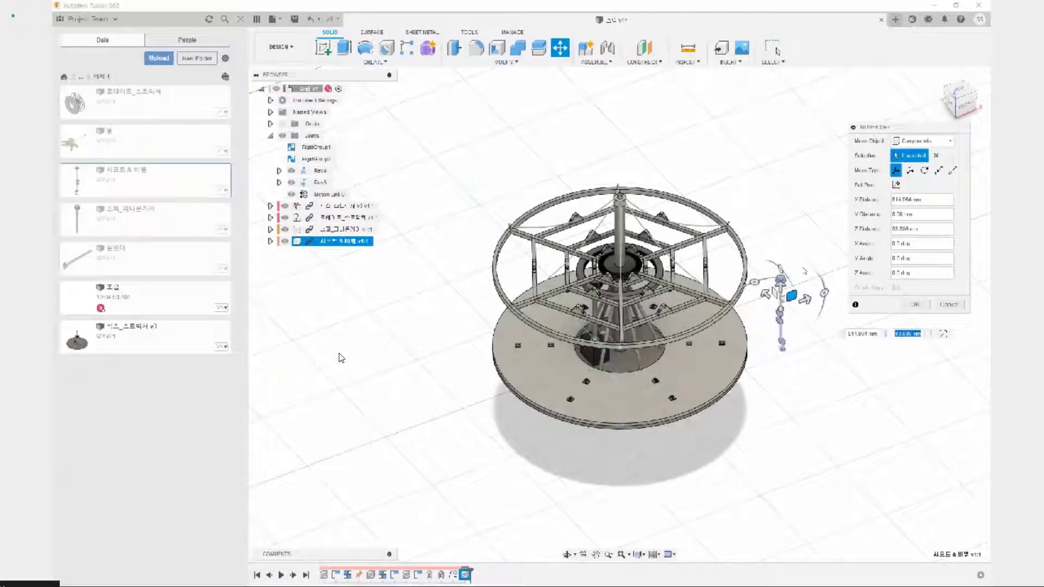
left_click(916, 305)
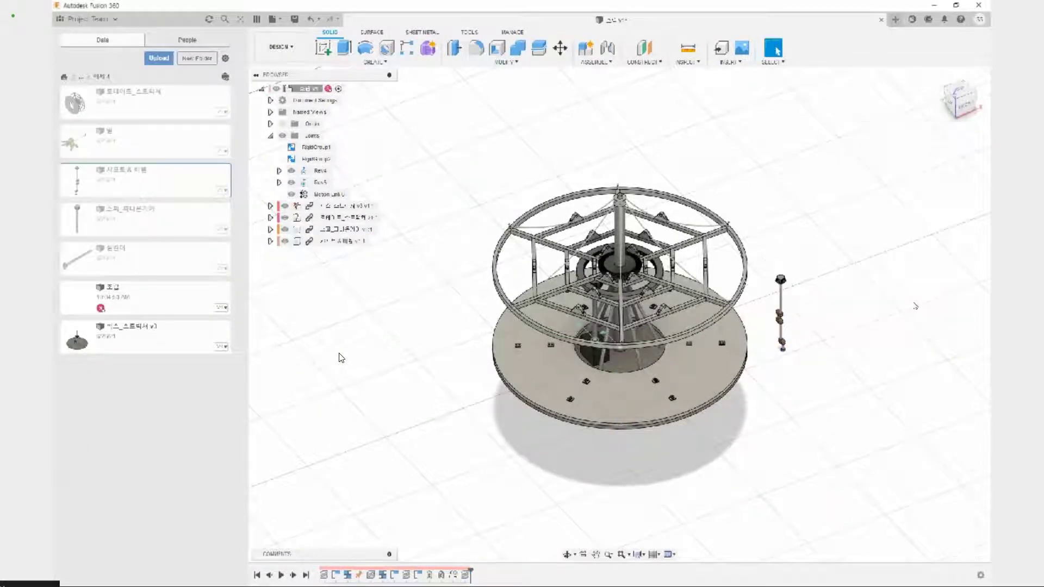
scroll(732, 295, "up", 3)
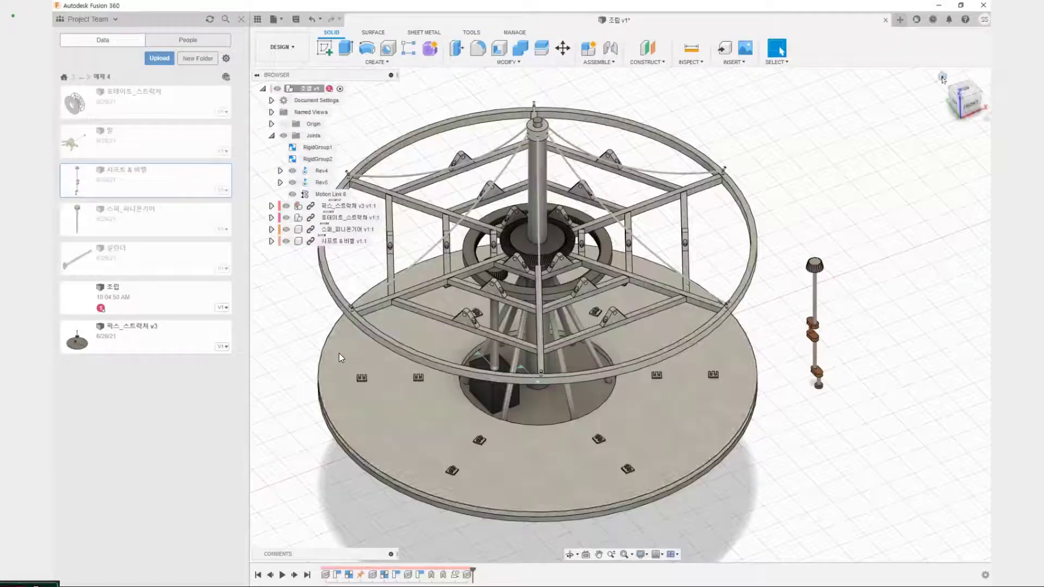
left_click(942, 77)
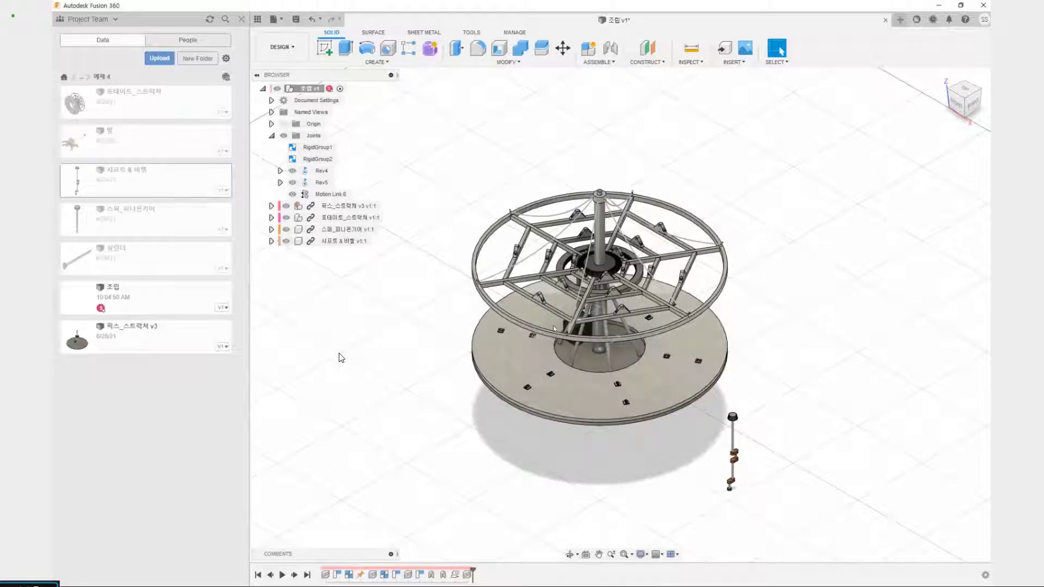
scroll(341, 357, "up", 5)
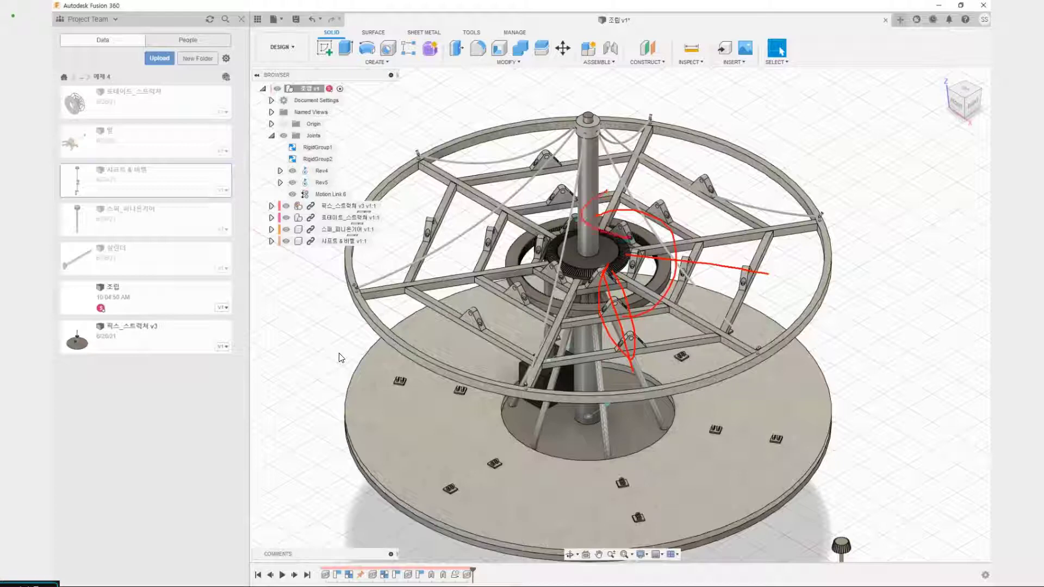
key("Escape")
scroll(651, 351, "down", 3)
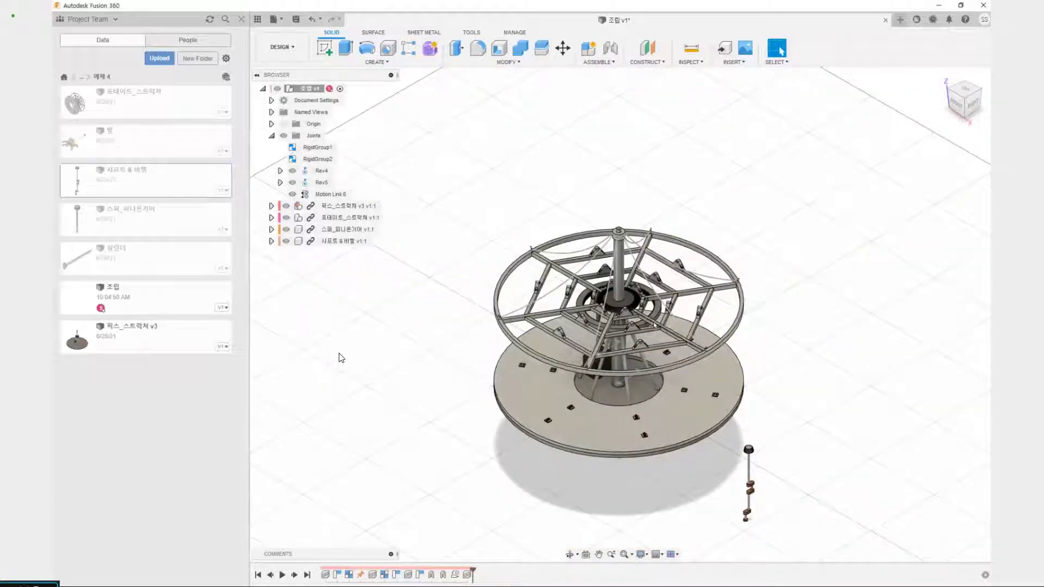
scroll(634, 341, "up", 4)
scroll(633, 330, "up", 3)
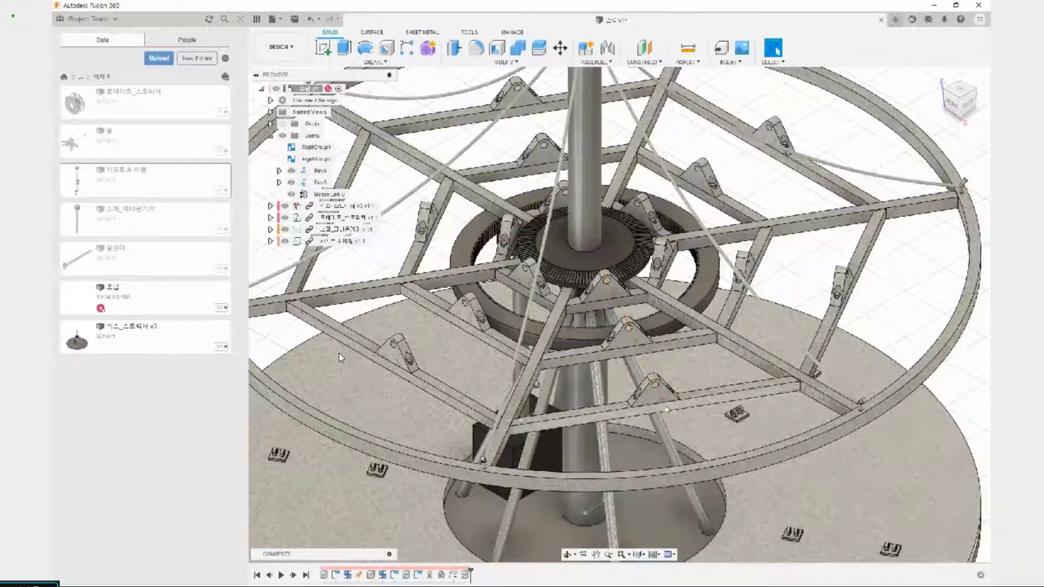
key("F6")
left_click(940, 75)
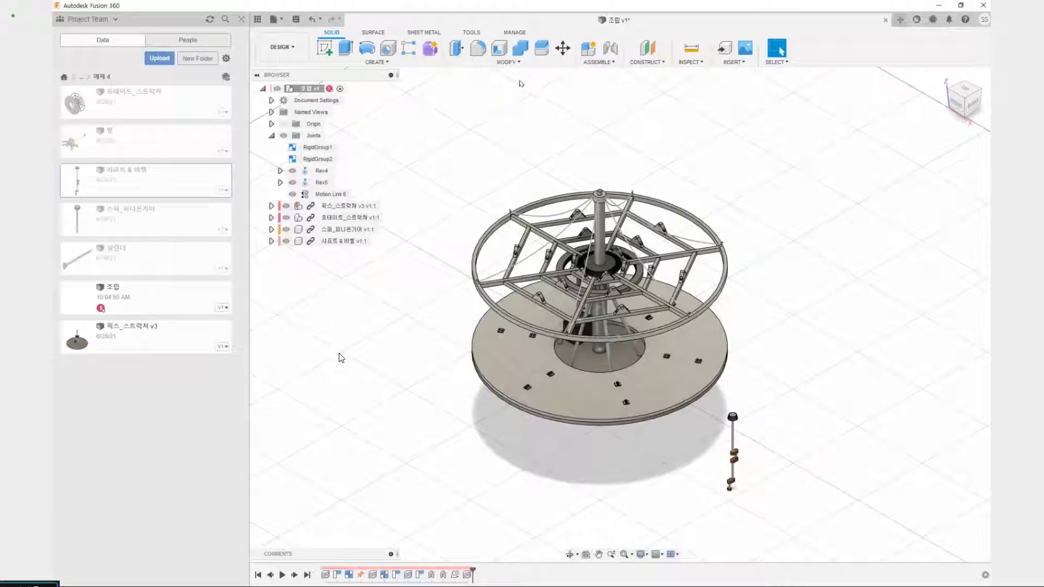
left_click(507, 63)
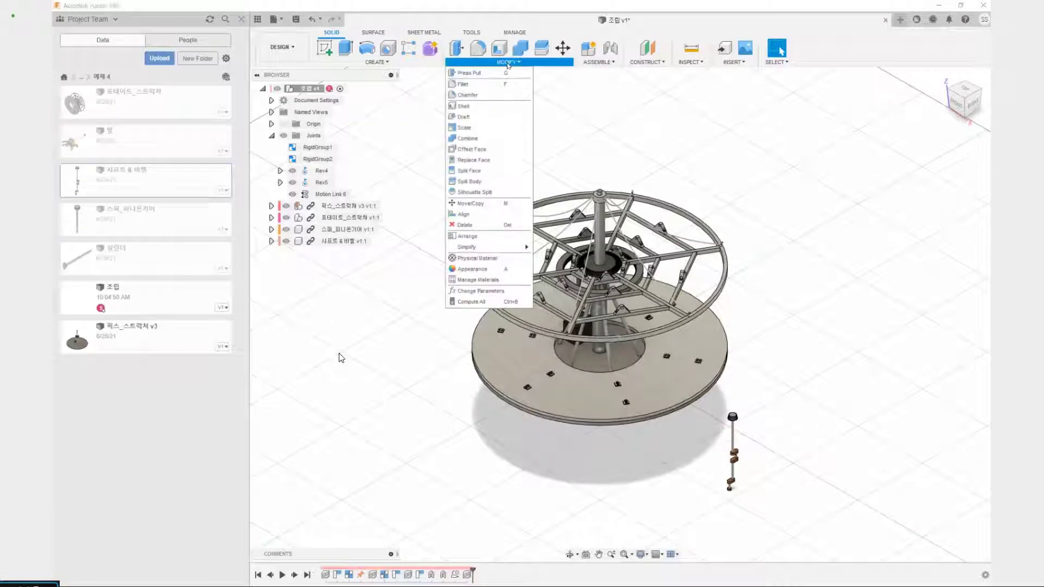
left_click(468, 215)
middle_click_drag(768, 194, 716, 167)
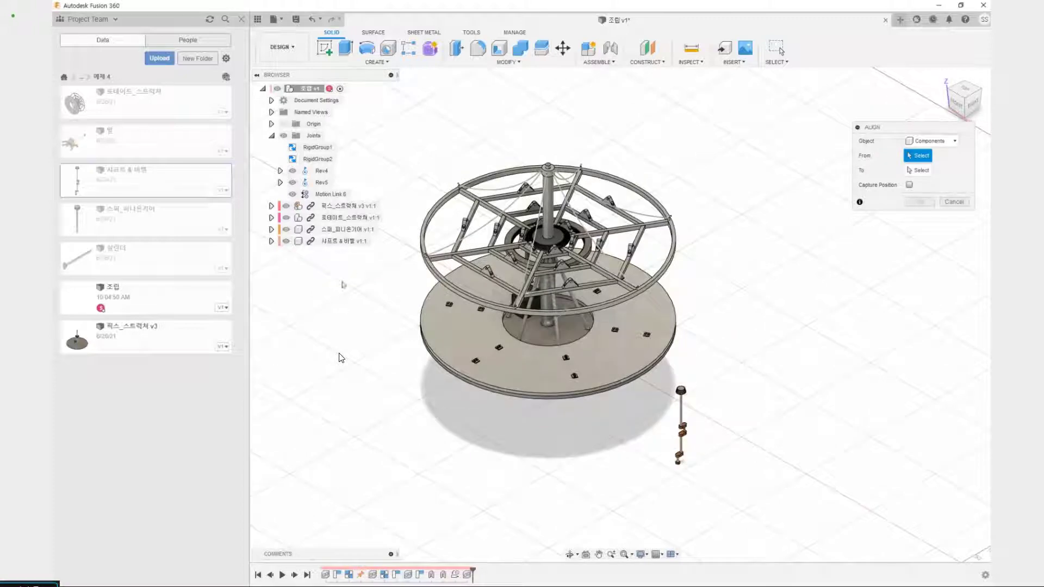
left_click(343, 245)
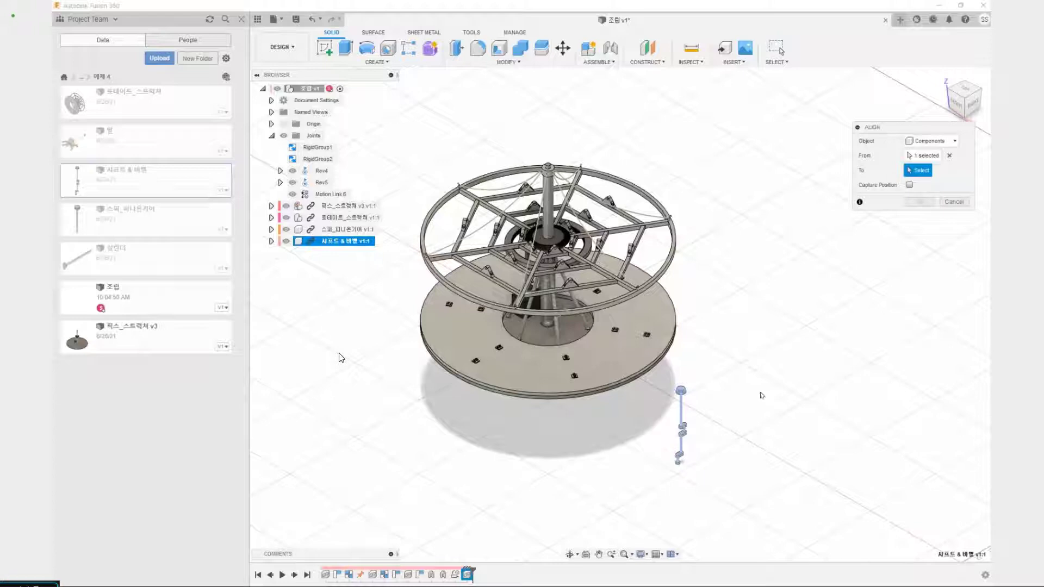
left_click(949, 157)
scroll(662, 437, "up", 6)
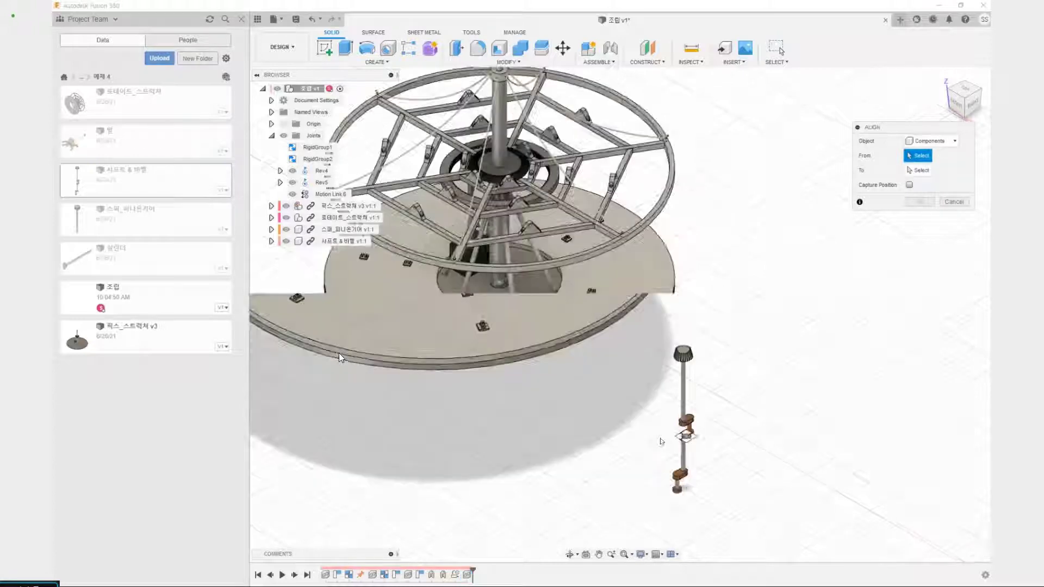
middle_click_drag(668, 397, 656, 333, "shift")
scroll(712, 270, "up", 2)
scroll(712, 269, "up", 6)
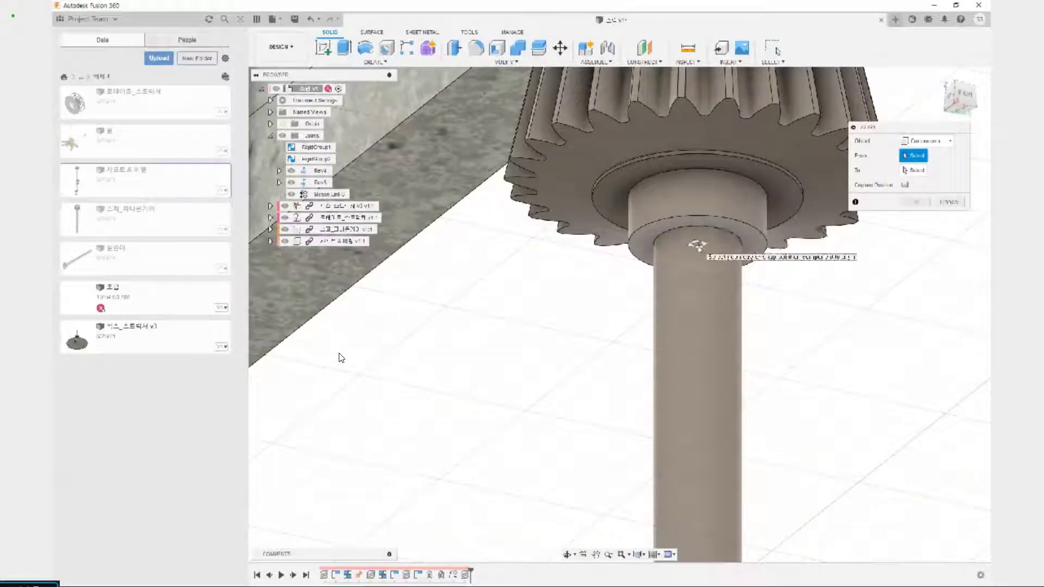
left_click(697, 246)
scroll(636, 253, "down", 8)
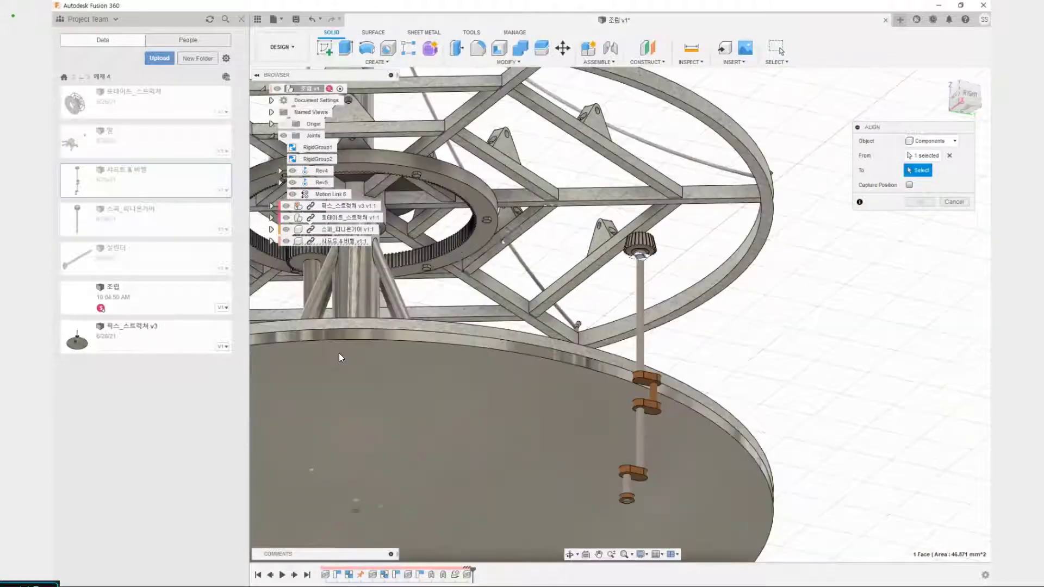
middle_click_drag(460, 251, 690, 410, "shift")
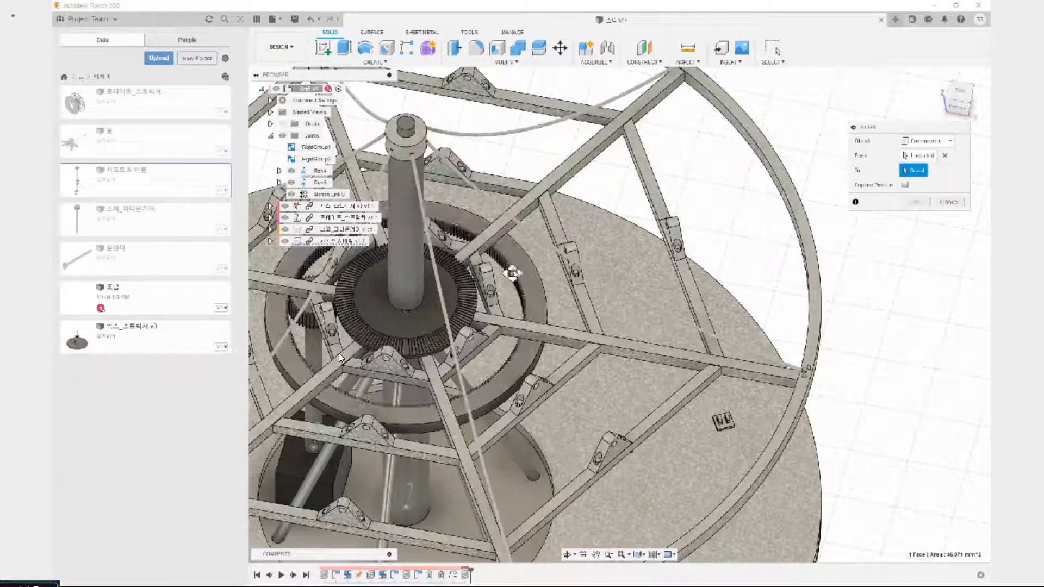
left_click(957, 203)
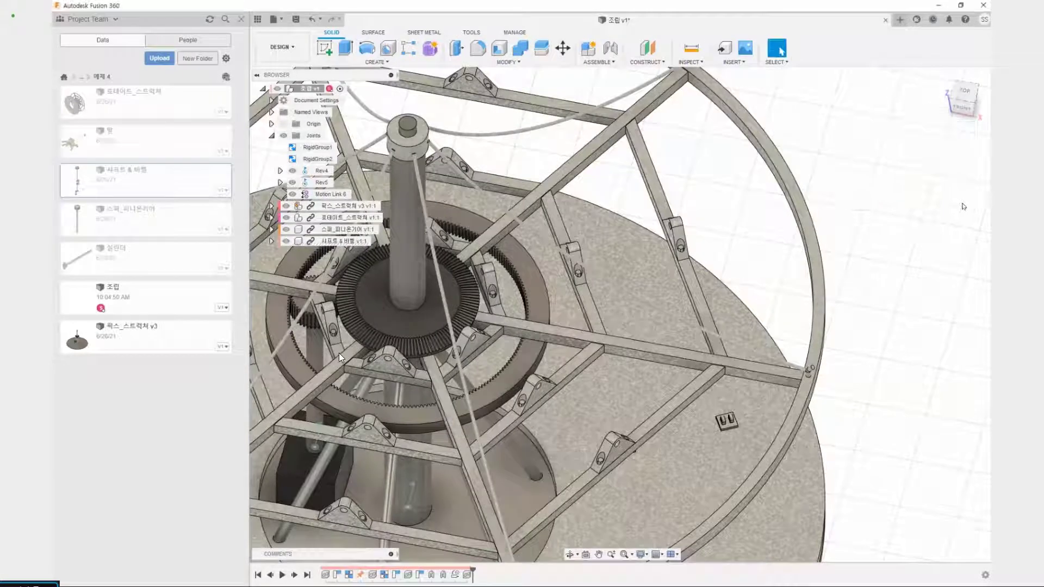
Hide the Carousel ring spur gear of the rotating structure and the large bevel gear around the fixed structure's central column.
left_click(272, 218)
left_click(530, 269)
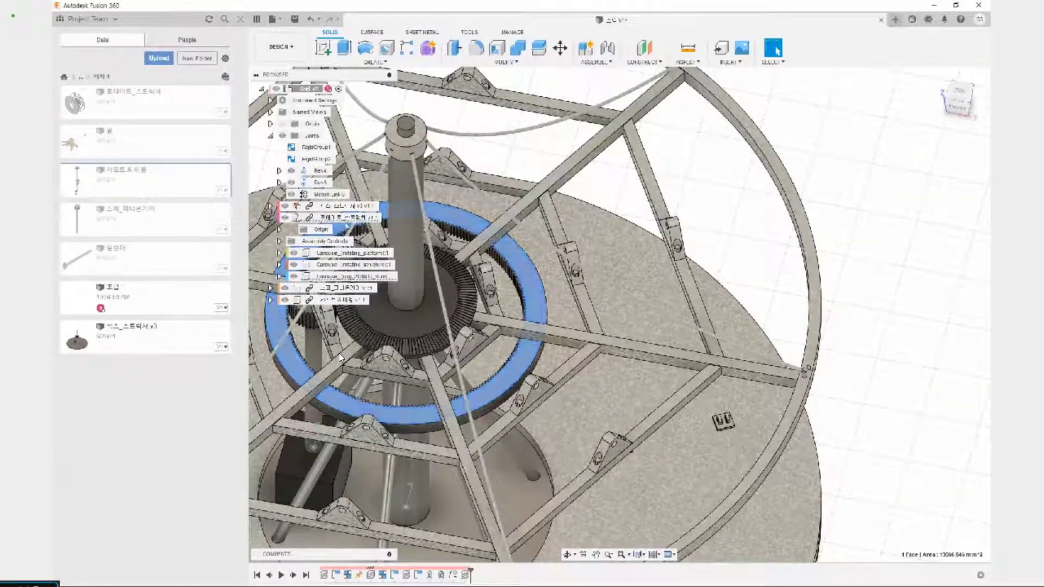
left_click(321, 277)
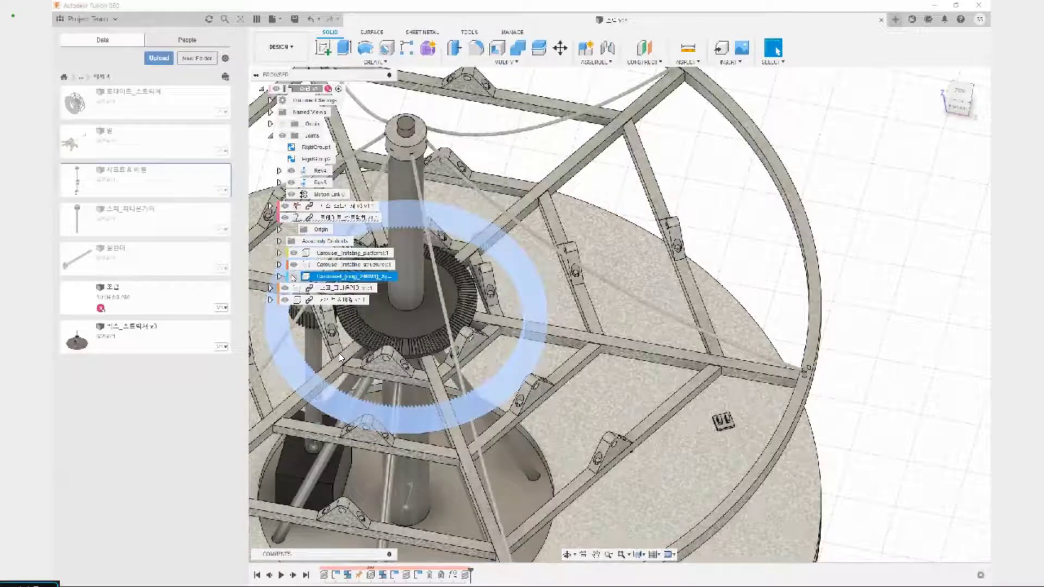
left_click(348, 266)
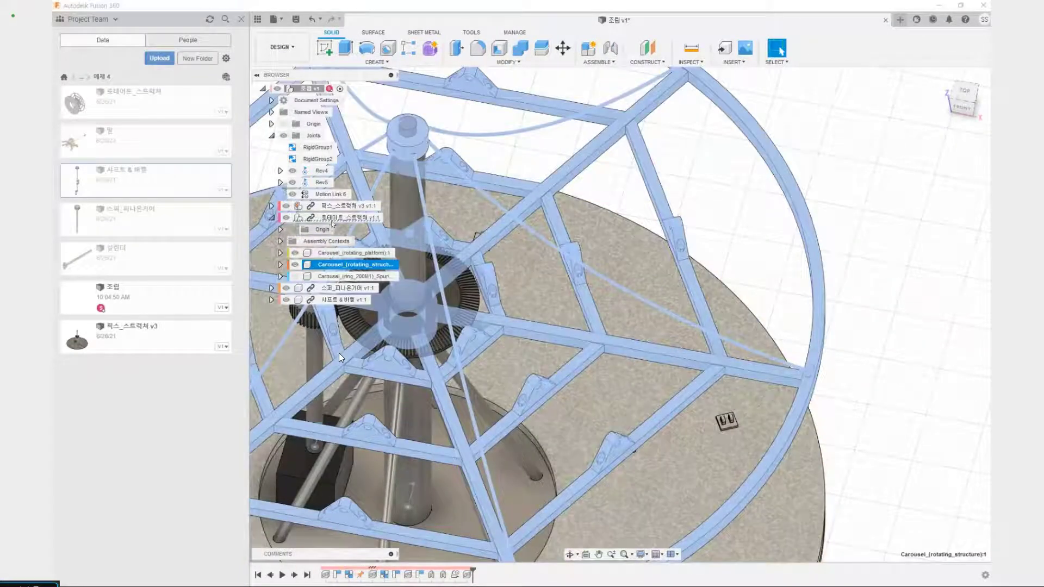
left_click(340, 207)
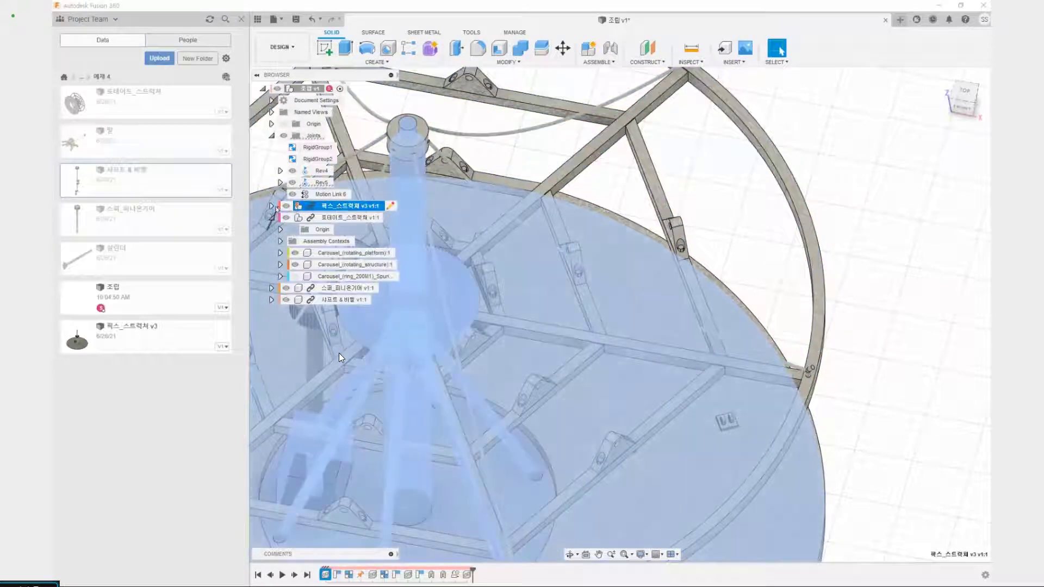
left_click(272, 206)
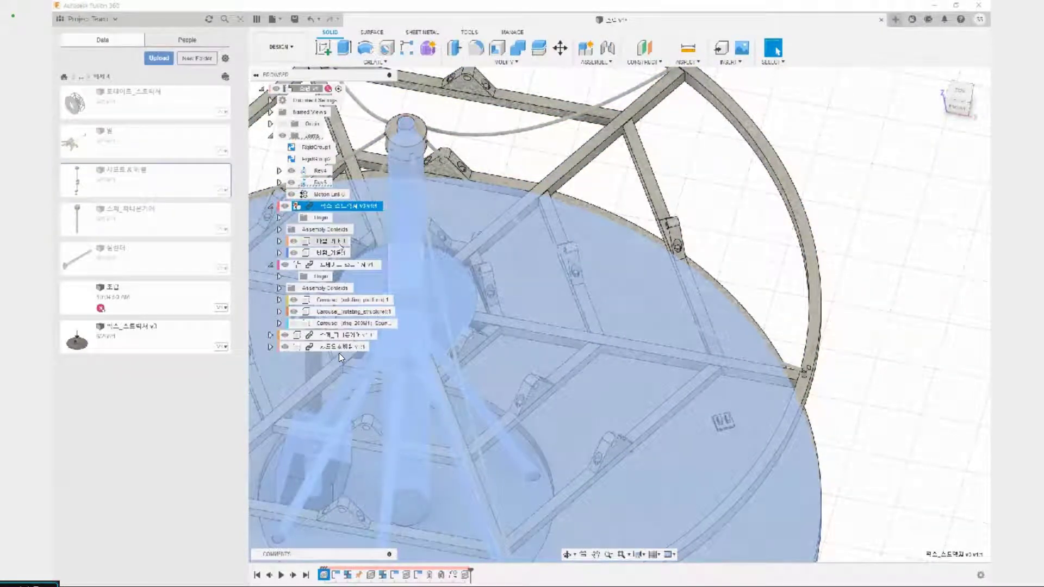
left_click(333, 242)
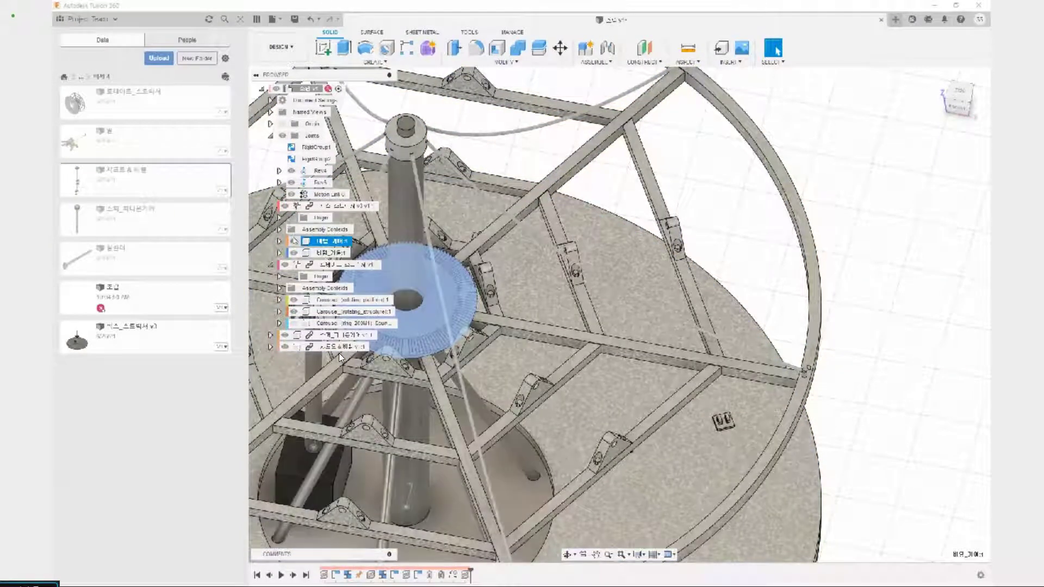
key("v")
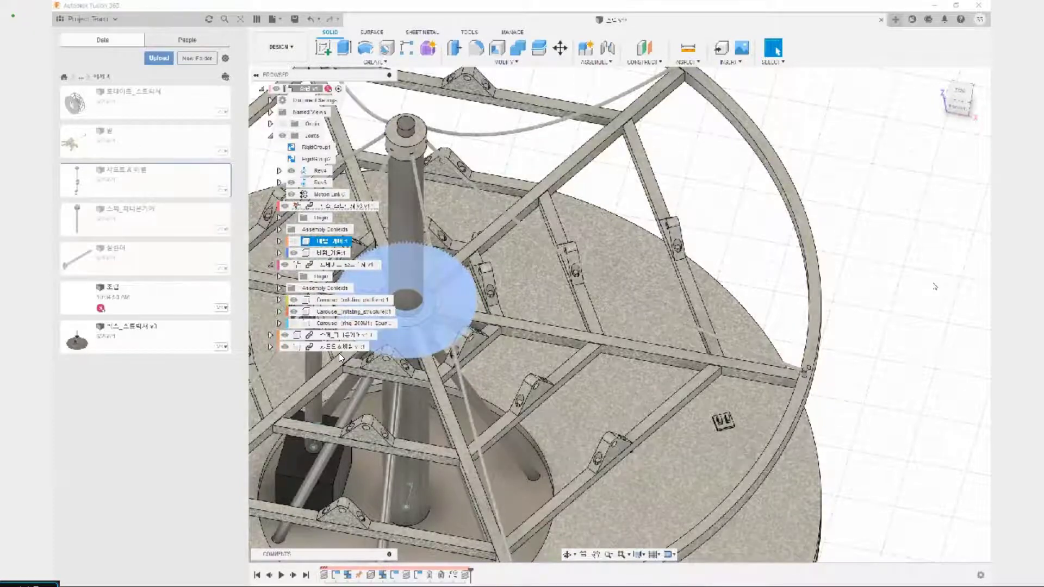
Start an Align of components, using the collar face beneath the bevel gear of the 샤프트 & 베벨 shaft as the origin.
scroll(922, 310, "down", 3)
middle_click_drag(901, 300, 889, 291)
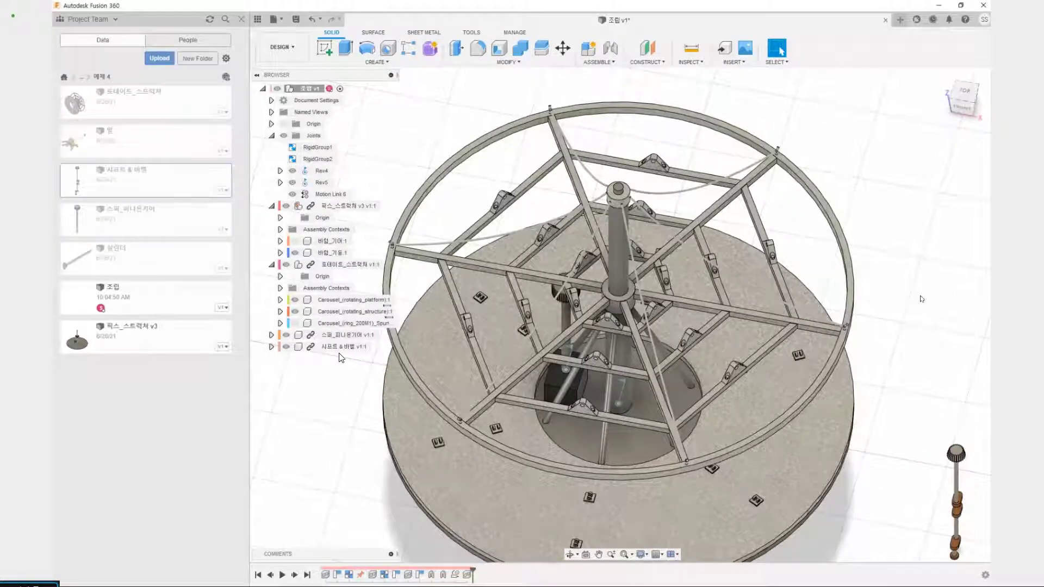
middle_click_drag(946, 330, 844, 336)
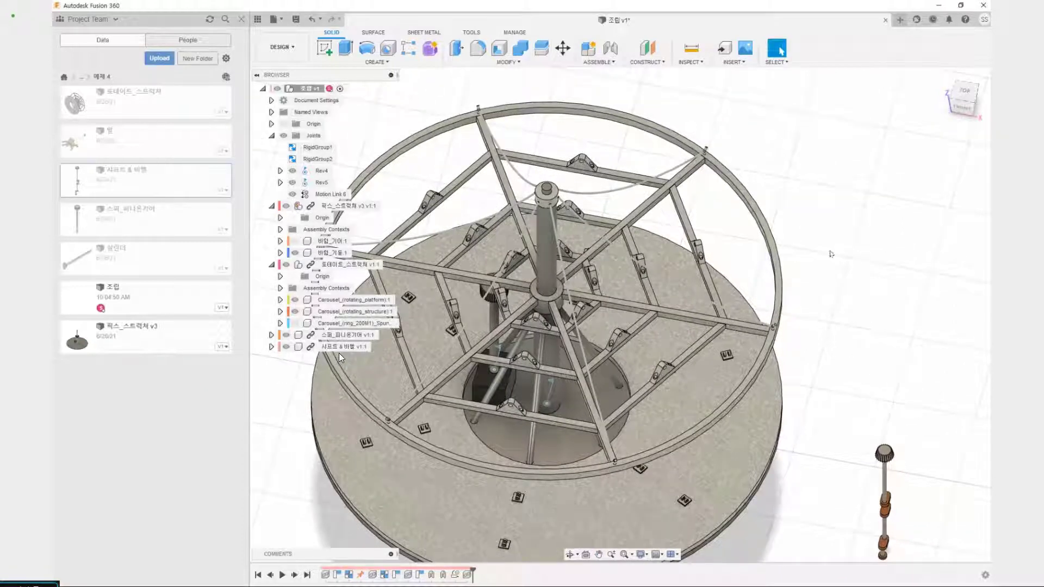
middle_click_drag(841, 403, 529, 86)
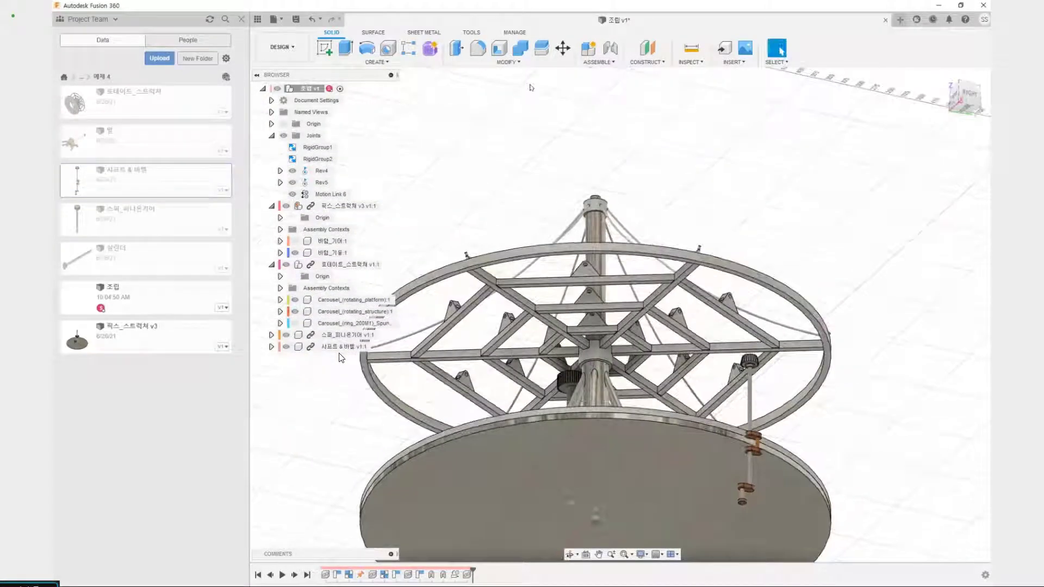
left_click(522, 64)
left_click(483, 214)
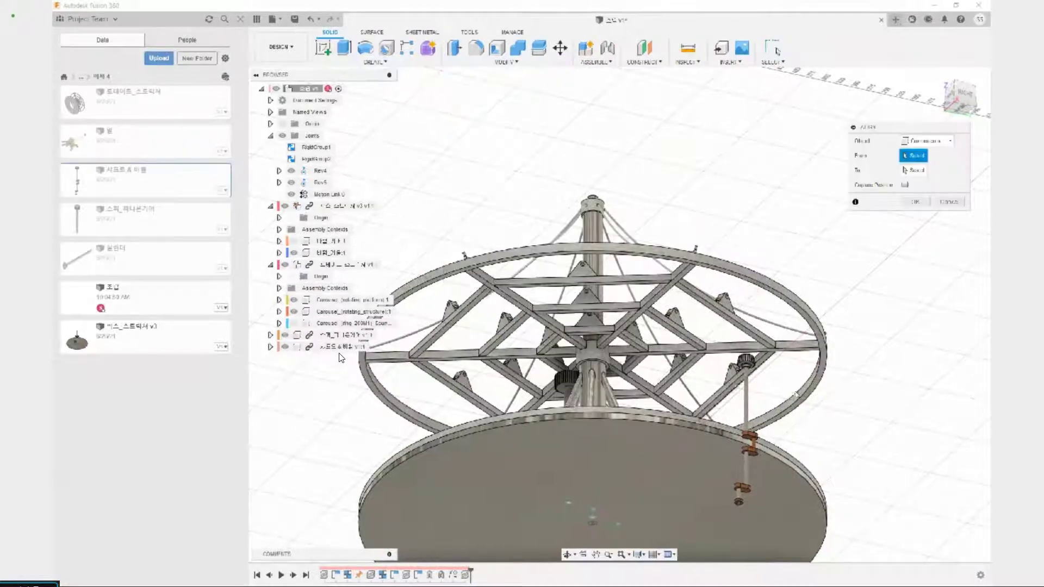
scroll(766, 378, "up", 4)
middle_click_drag(766, 378, 718, 366)
scroll(718, 366, "up", 3)
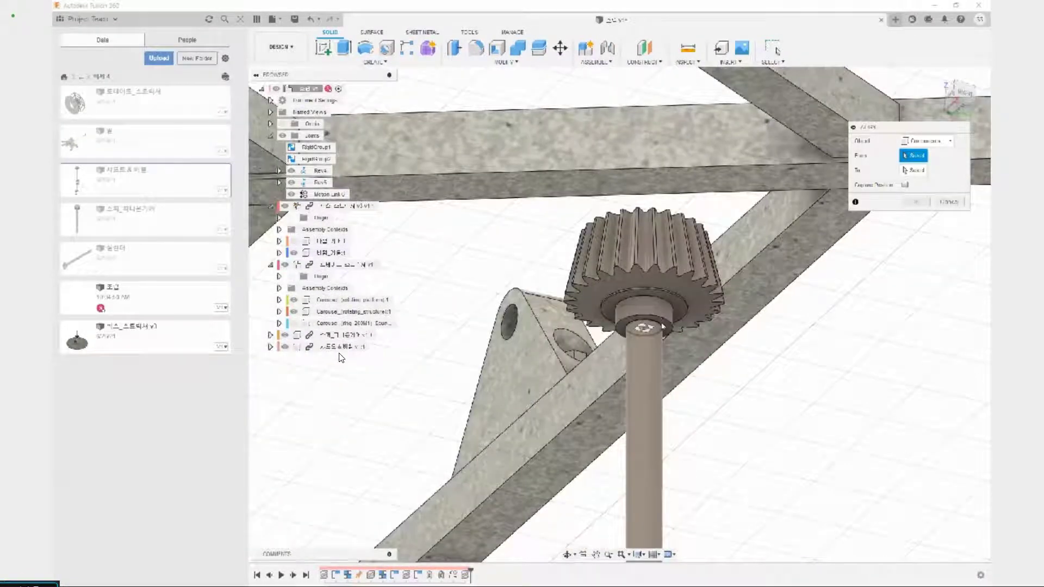
scroll(656, 322, "up", 4)
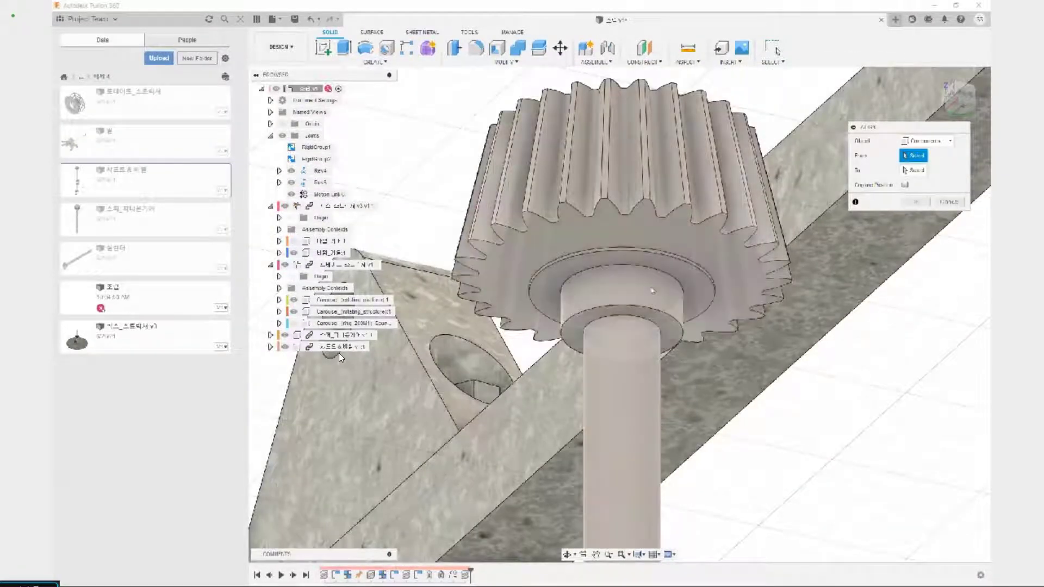
left_click(617, 335)
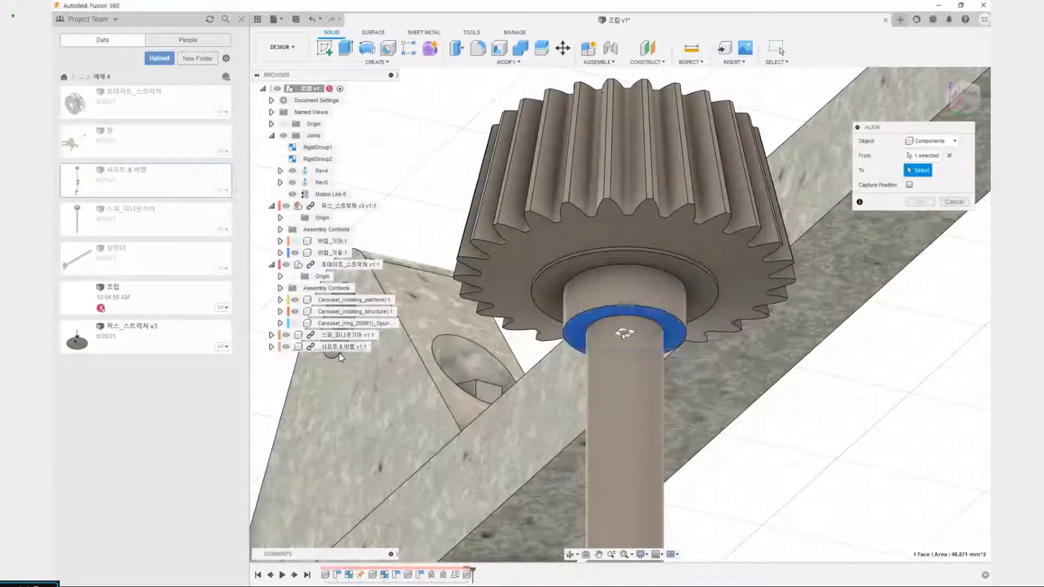
Try to align the shaft's collar with a triangular bracket beside the central column, and clear the chosen target.
scroll(604, 340, "down", 5)
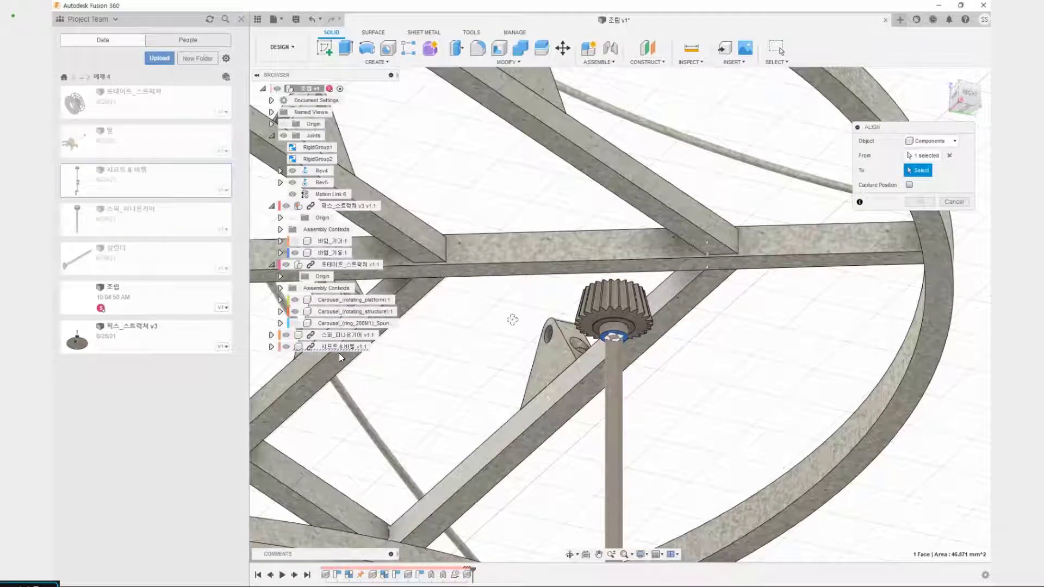
scroll(341, 357, "down", 5)
left_click(943, 78)
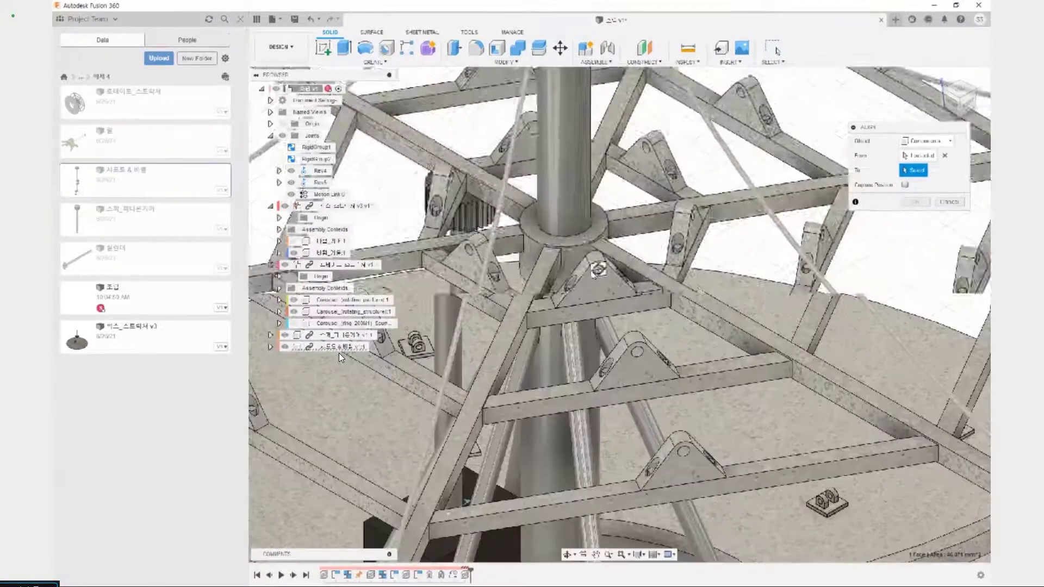
scroll(341, 358, "up", 10)
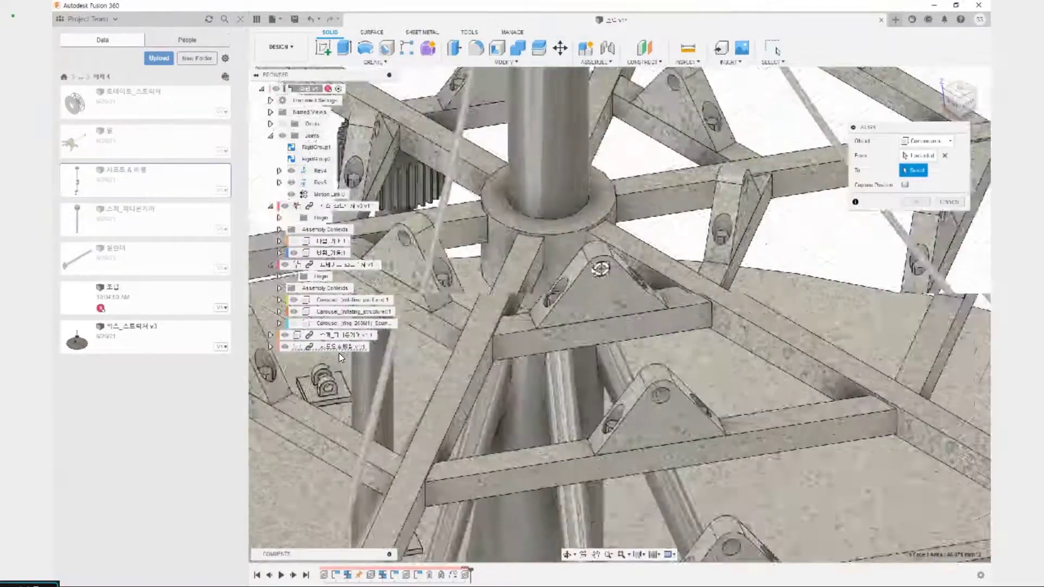
scroll(340, 357, "down", 6)
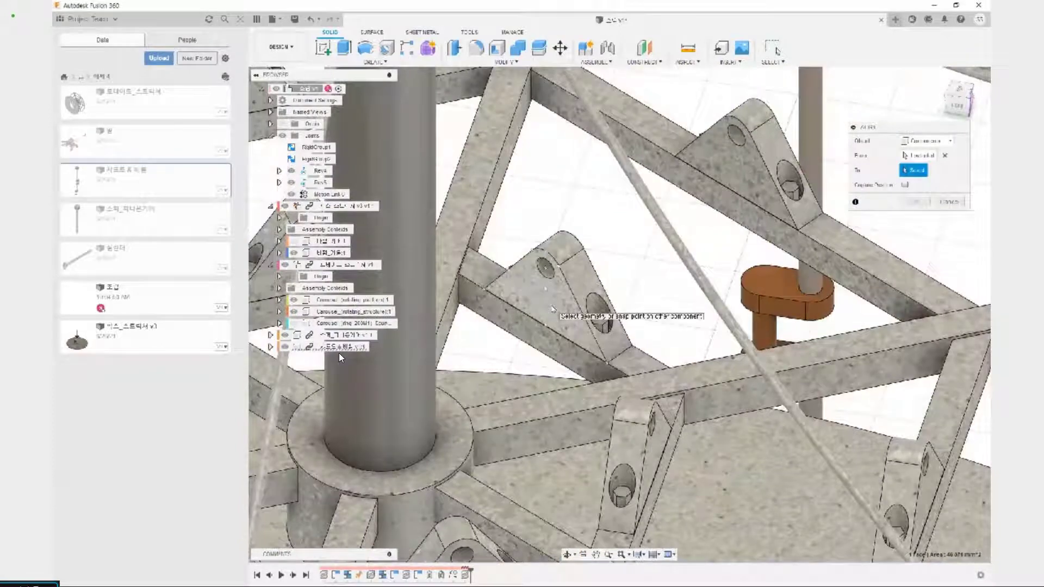
scroll(341, 357, "down", 5)
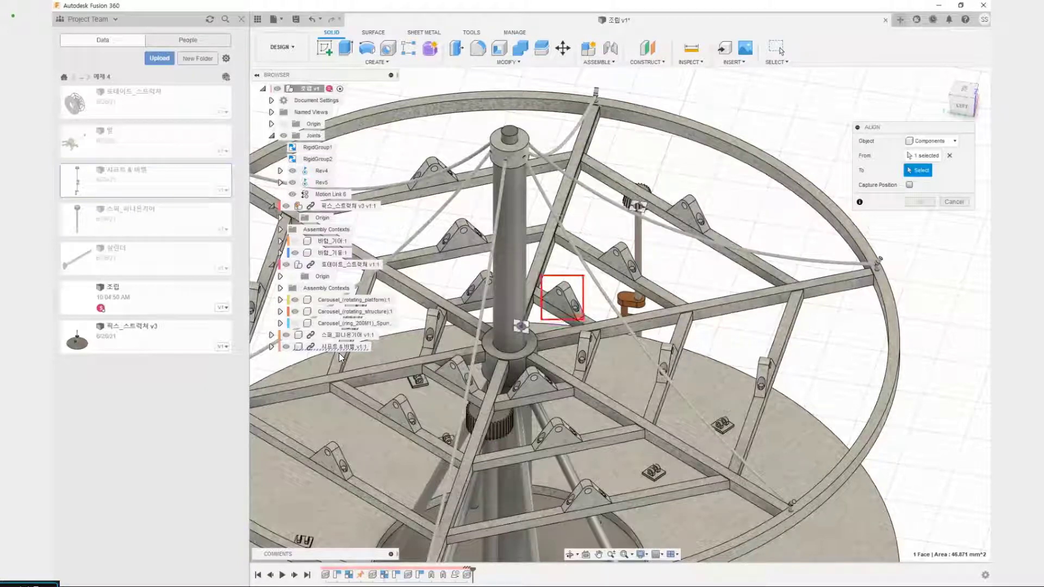
scroll(563, 299, "up", 6)
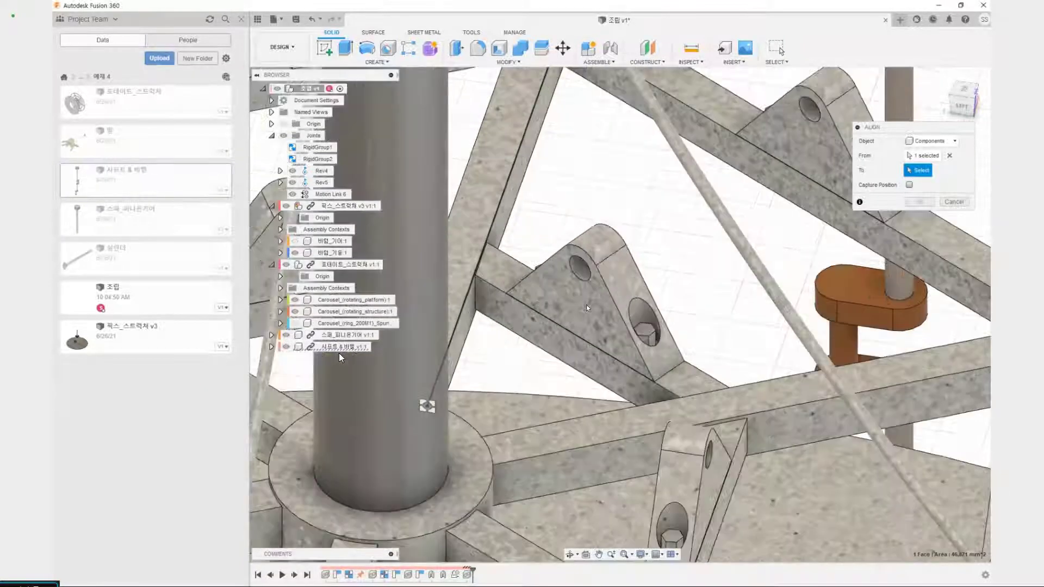
left_click(623, 308)
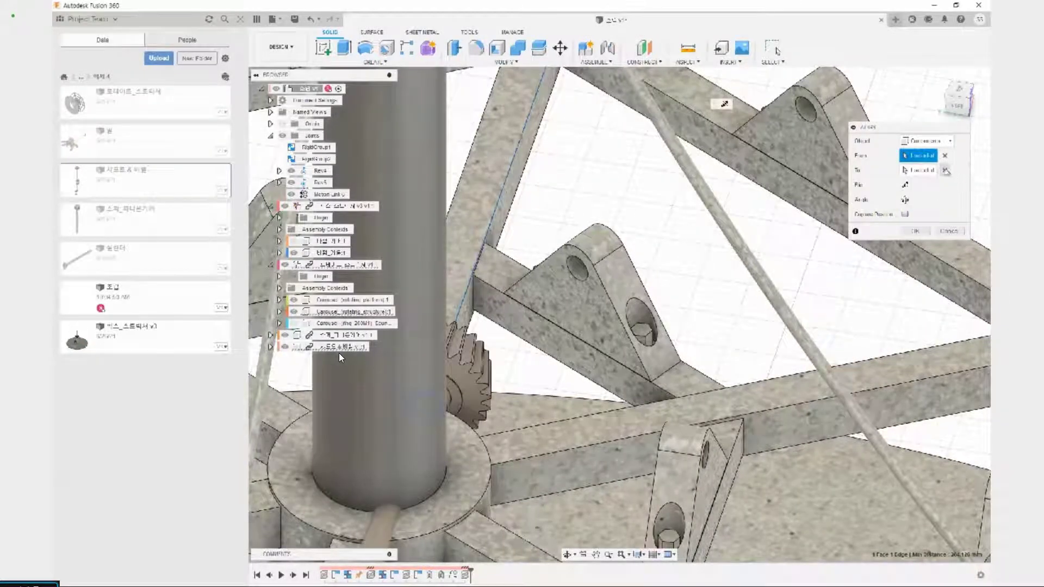
left_click(945, 170)
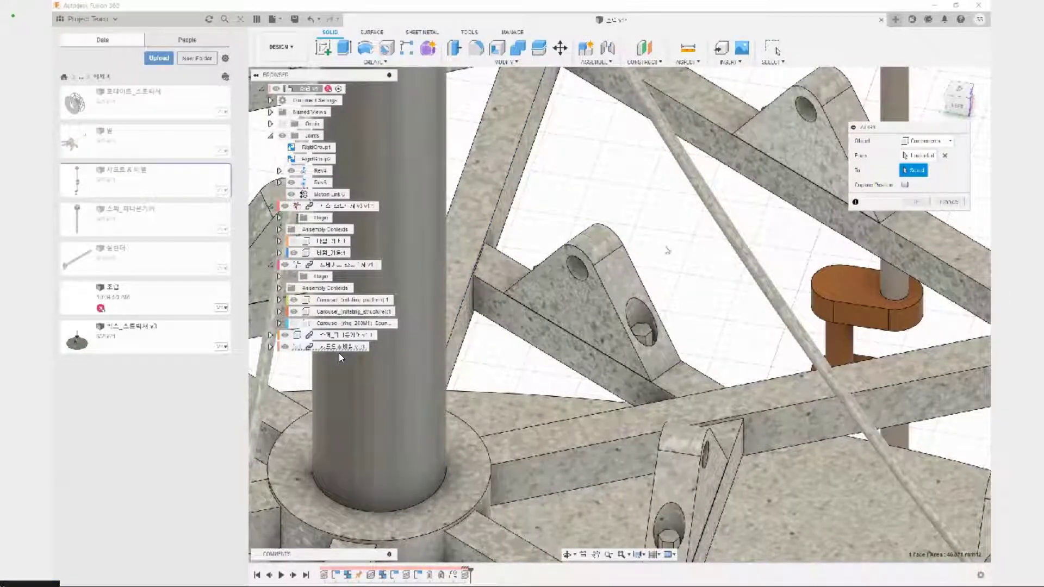
left_click(598, 306)
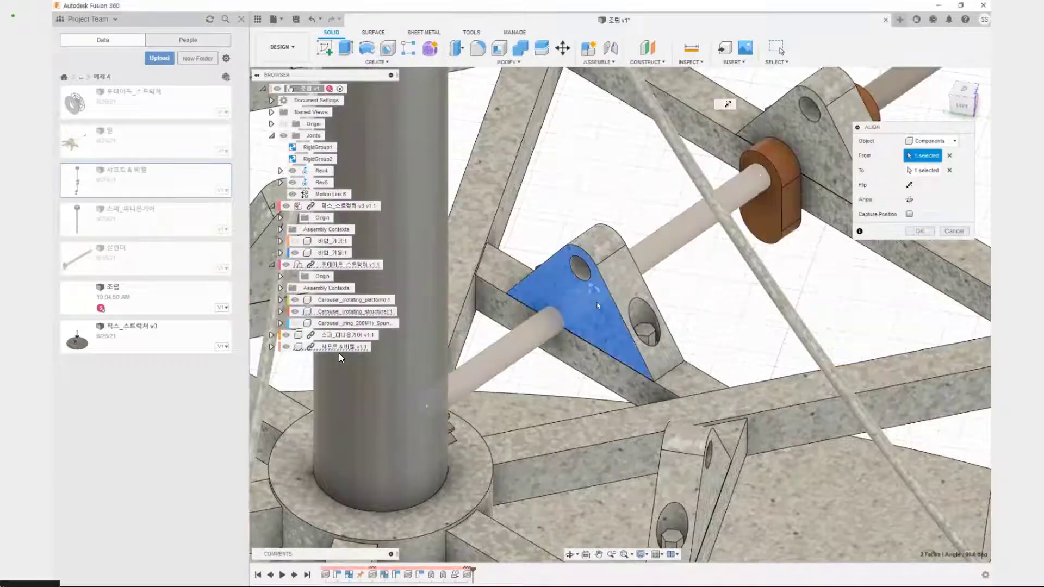
scroll(598, 306, "down", 6)
left_click(950, 170)
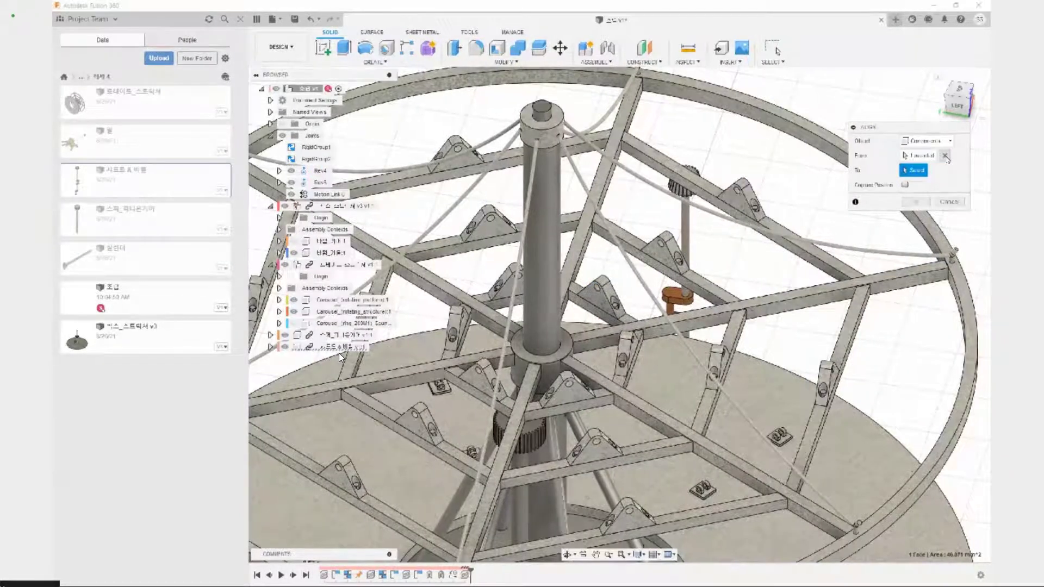
Replace the Align origin with the circular edge where the 샤프트 & 베벨 shaft meets the collar beneath its bevel gear.
scroll(339, 354, "up", 5)
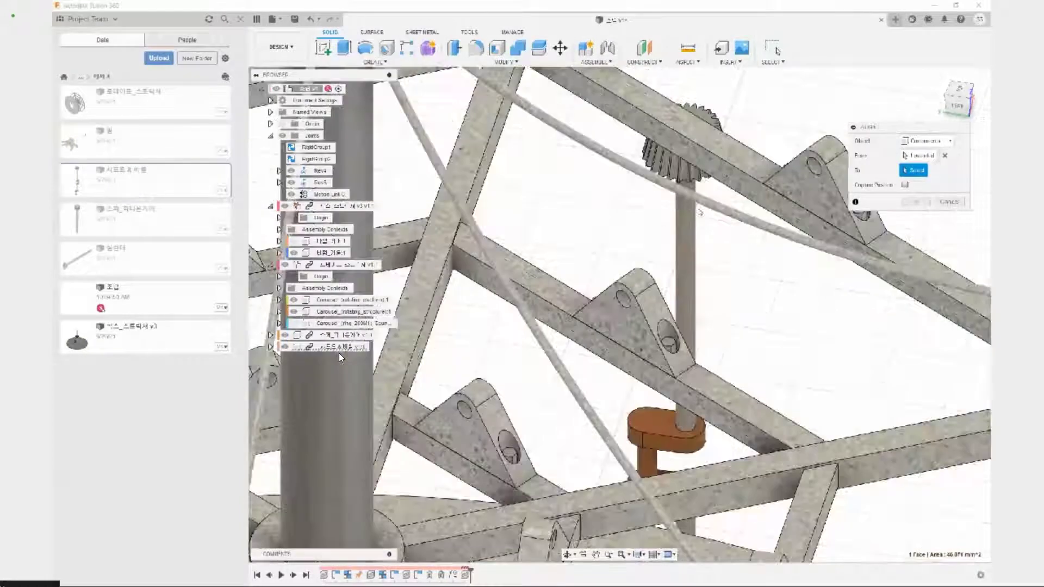
left_click(945, 157)
middle_click_drag(793, 338, 735, 239, "shift")
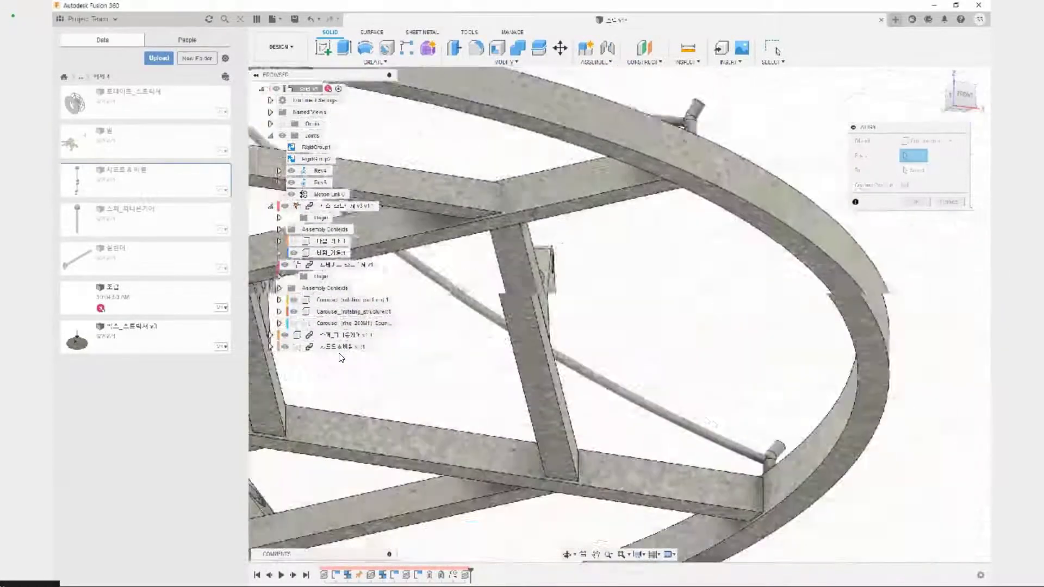
middle_click_drag(707, 327, 571, 65)
middle_click_drag(680, 348, 566, 119)
scroll(566, 119, "down", 6)
scroll(666, 326, "up", 9)
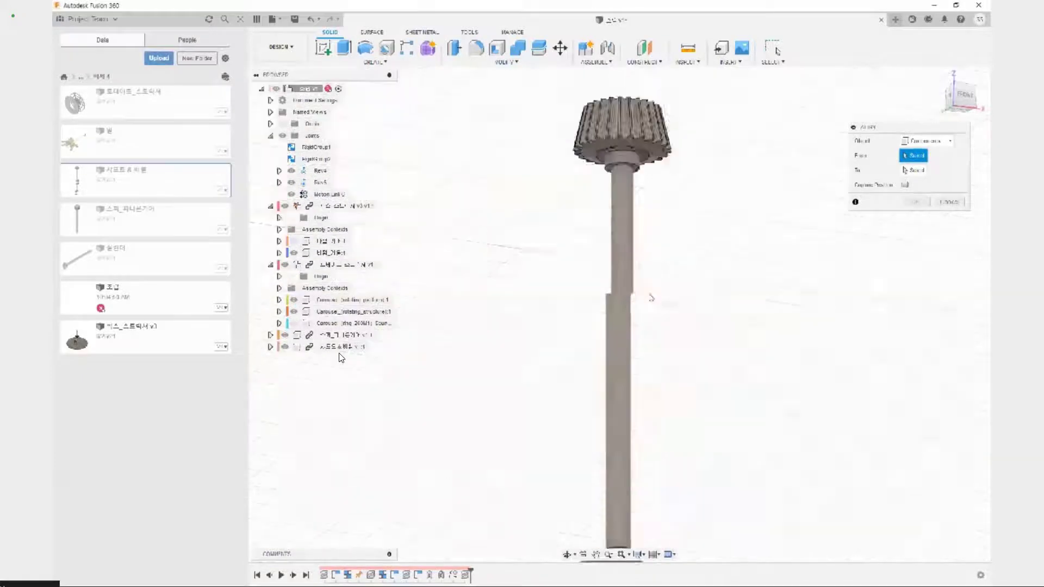
middle_click_drag(668, 484, 718, 297)
middle_click_drag(701, 239, 689, 203, "shift")
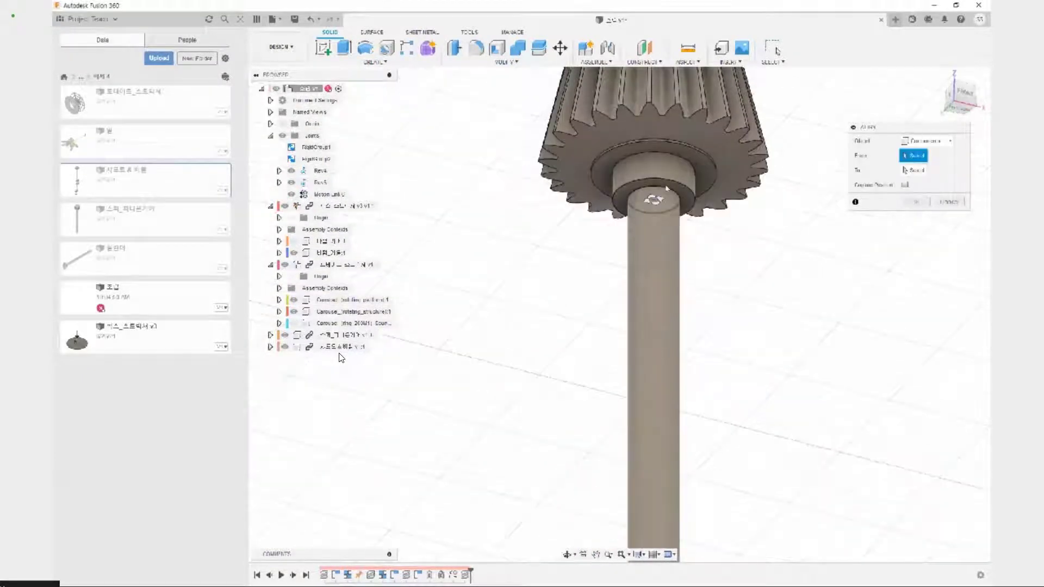
left_click(654, 200)
Align the shaft to the column-facing face of the triangular bracket nearest the central column, at the bracket's shaft hole.
scroll(654, 201, "down", 12)
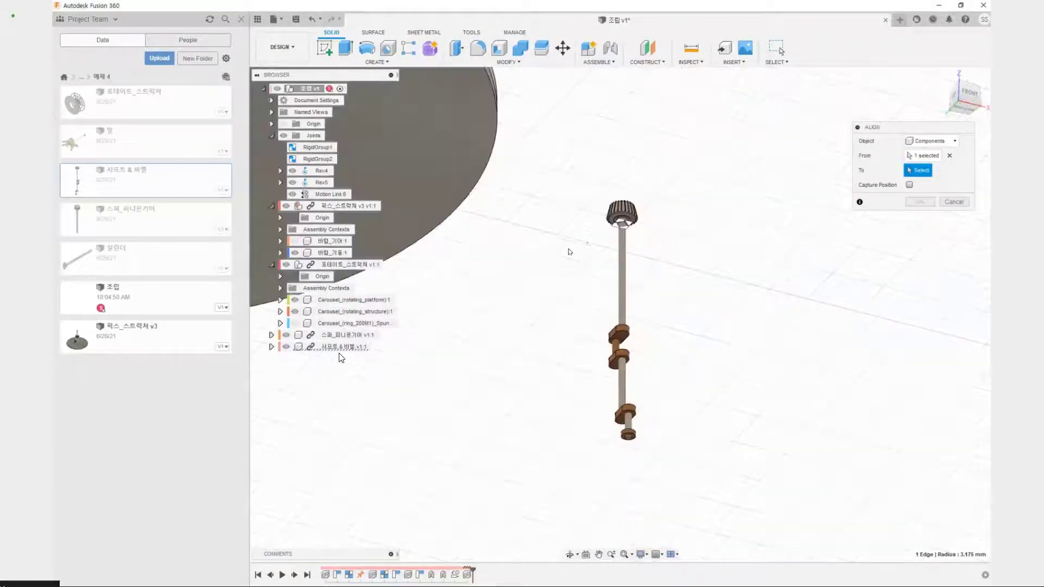
middle_click_drag(571, 273, 702, 430, "shift")
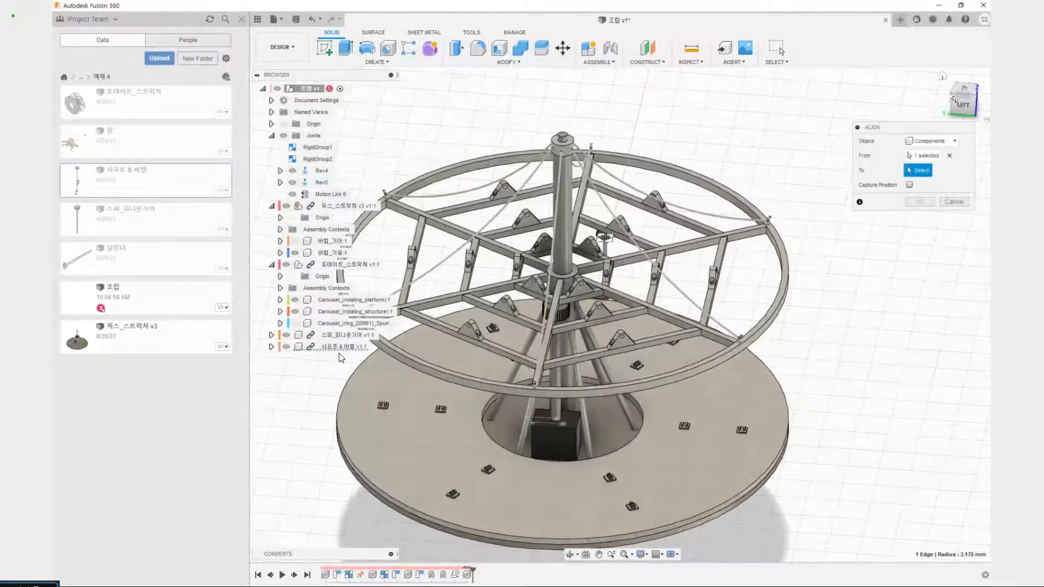
scroll(889, 82, "down", 4)
middle_click_drag(889, 82, 876, 276, "shift")
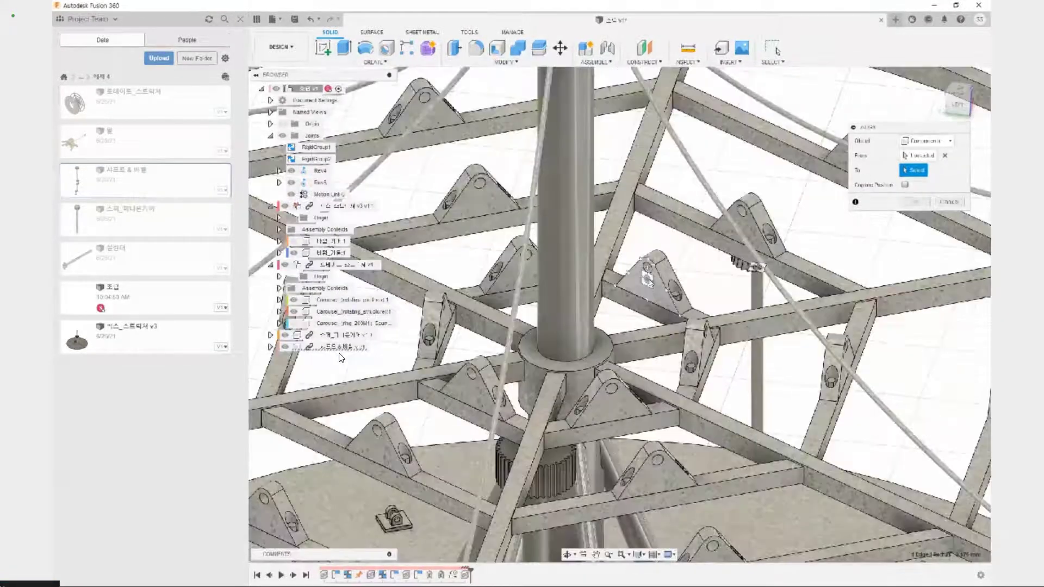
left_click(647, 269)
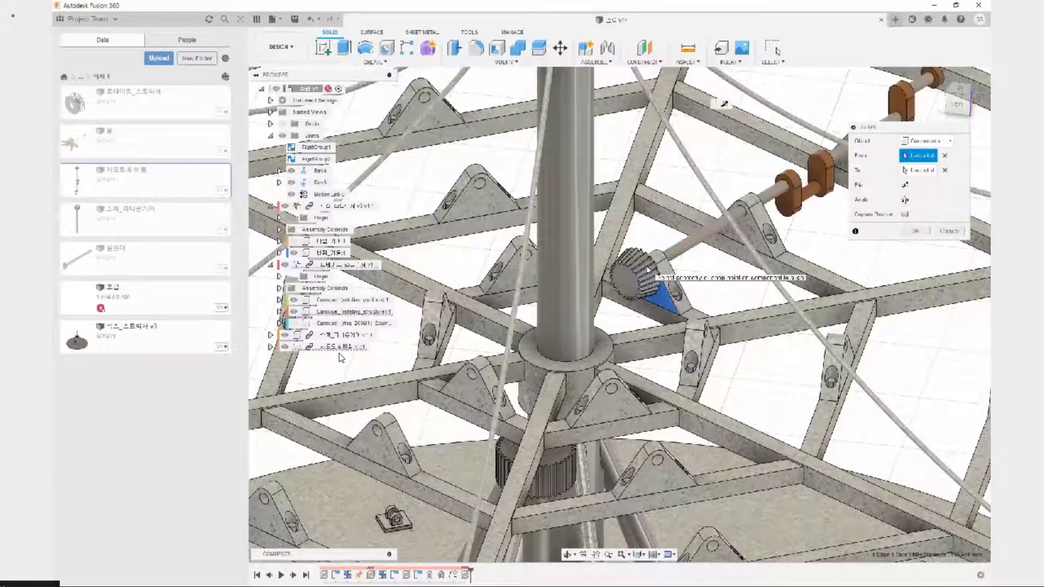
Check the shaft's run through the brackets, enable Capture Position and complete the Align.
scroll(719, 258, "down", 5)
middle_click_drag(775, 243, 581, 320, "shift")
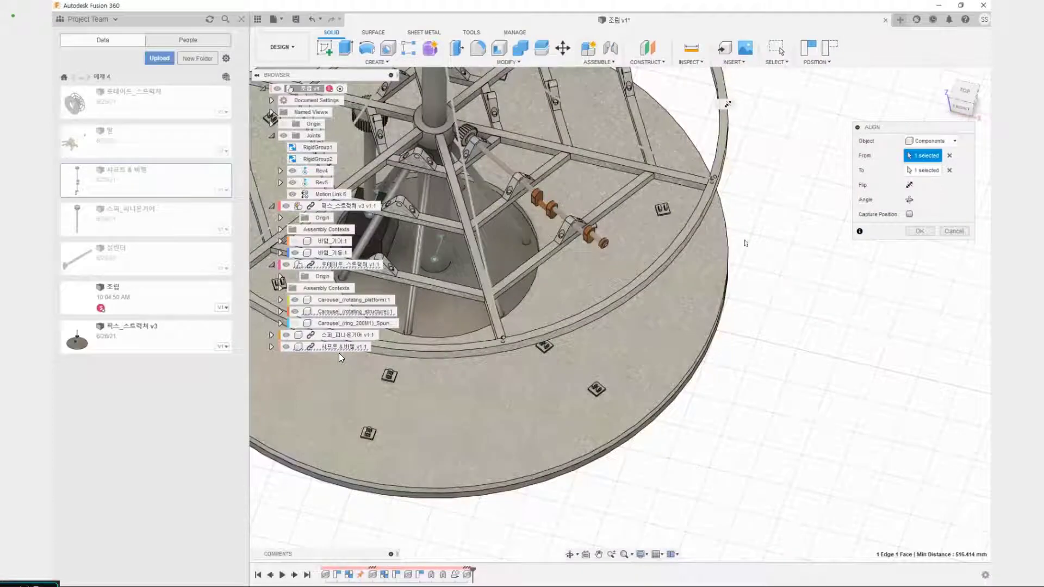
scroll(728, 307, "down", 6)
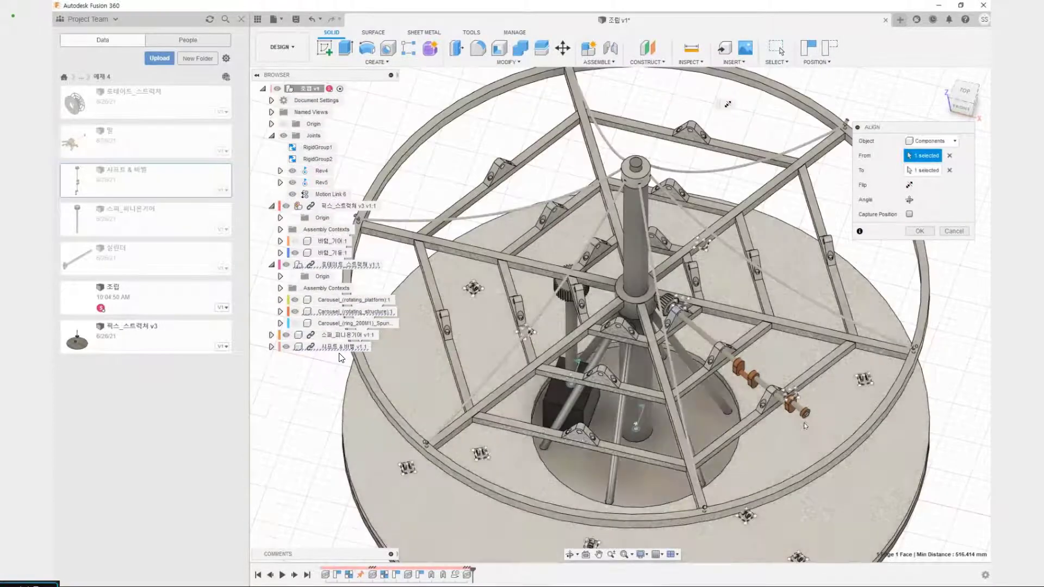
scroll(691, 357, "up", 5)
middle_click_drag(730, 367, 598, 300)
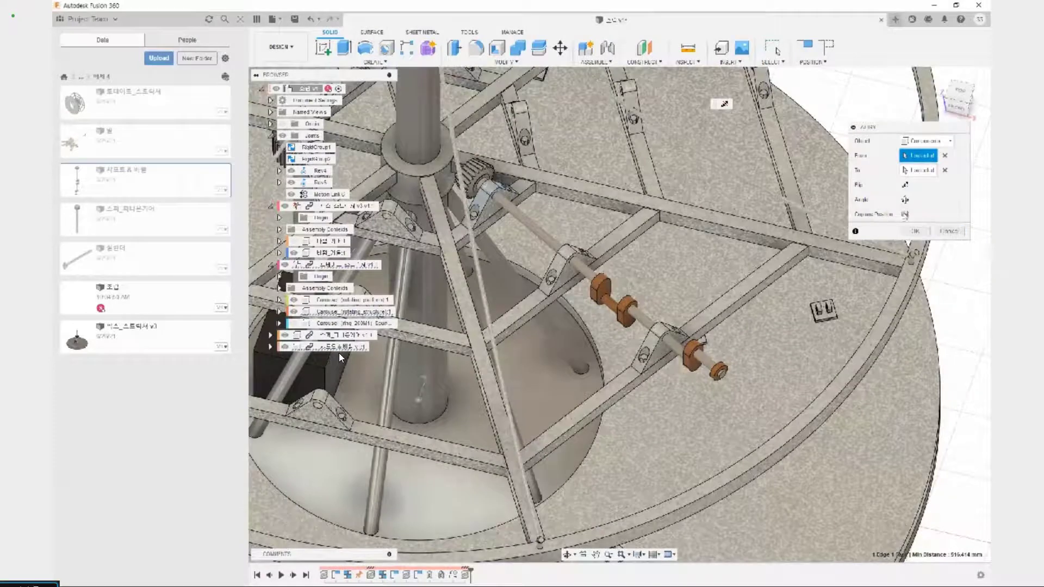
left_click(903, 214)
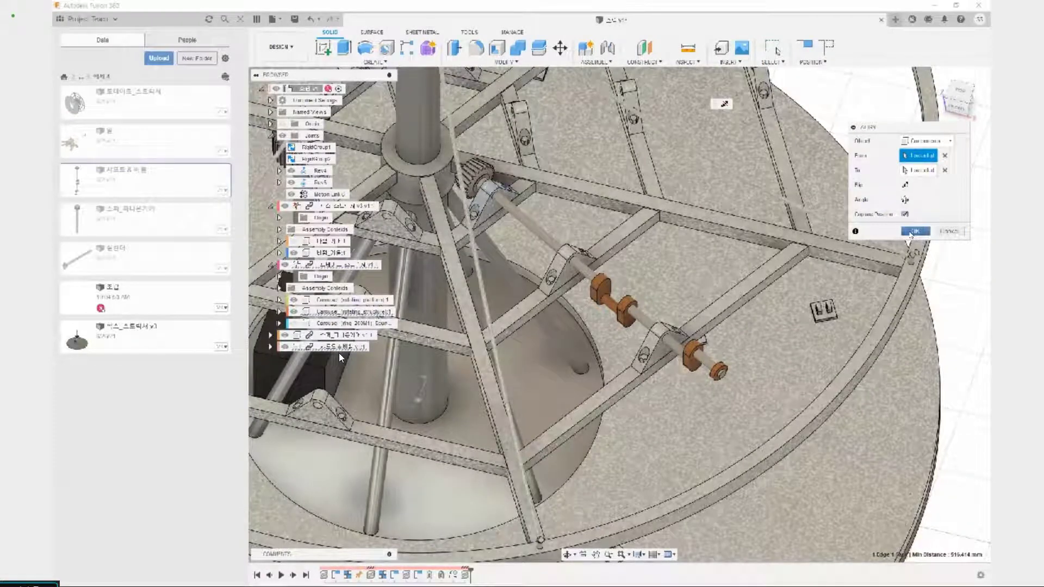
left_click(913, 232)
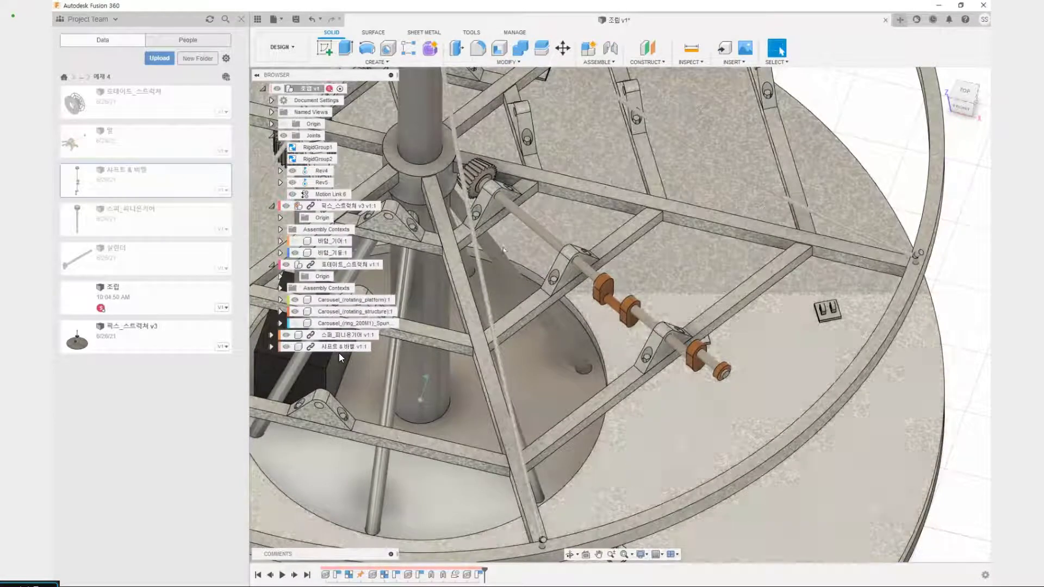
Examine how the aligned shaft and its bevel gear sit in the brackets of the rotating structure.
scroll(582, 274, "down", 3)
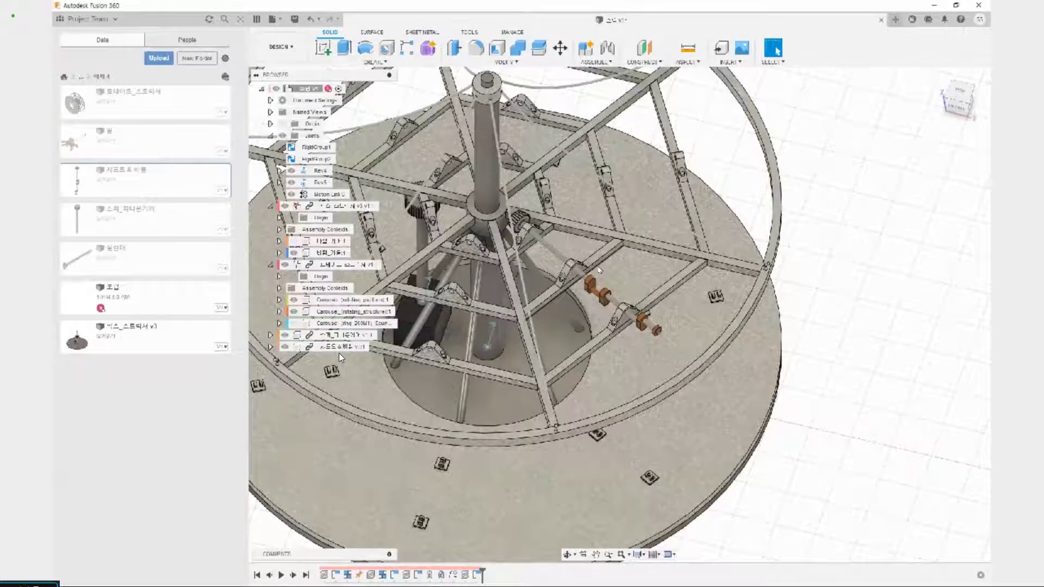
left_click(562, 257)
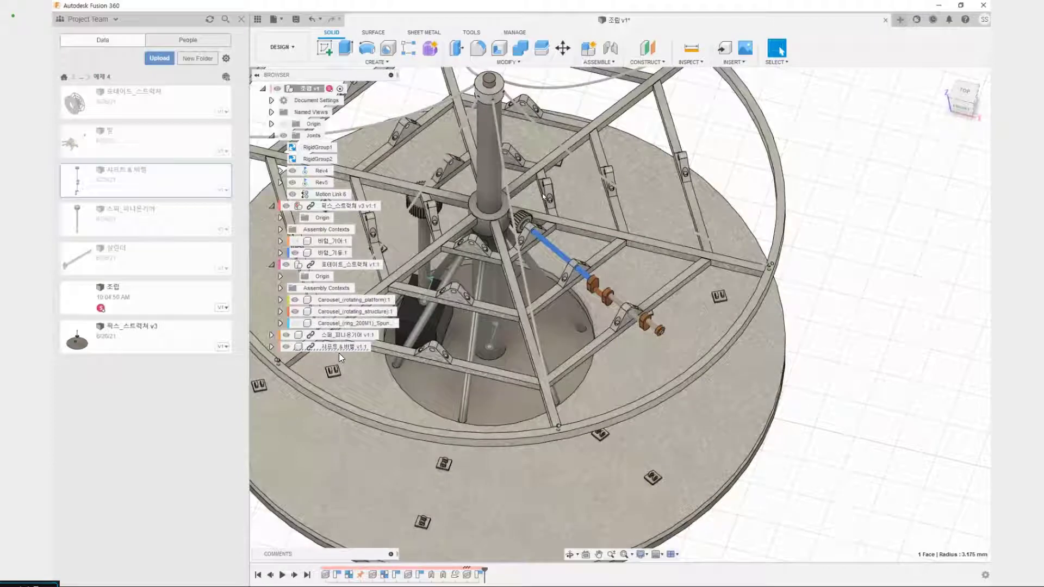
left_click_drag(542, 194, 704, 155)
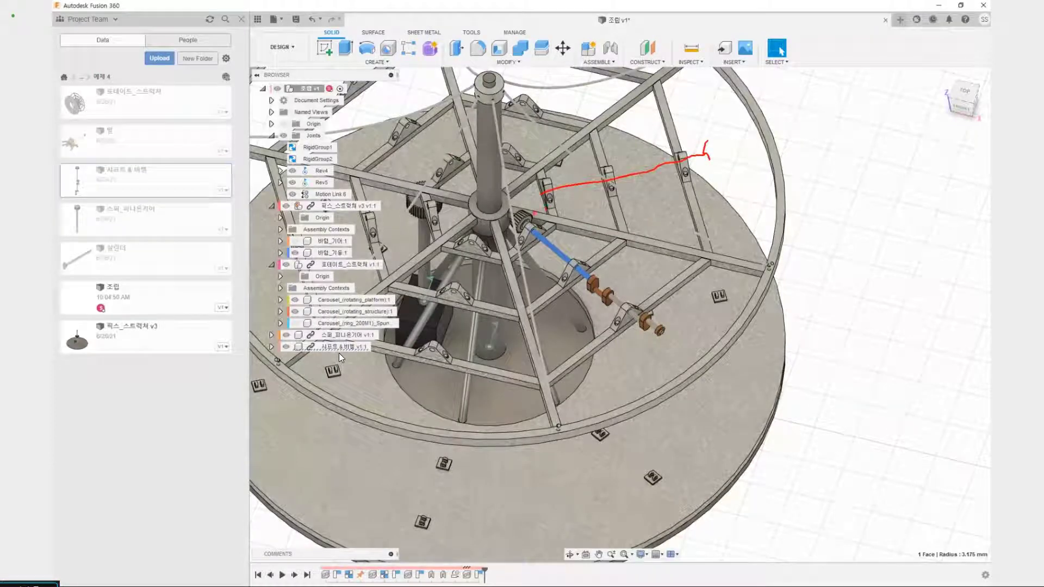
left_click_drag(550, 262, 611, 263)
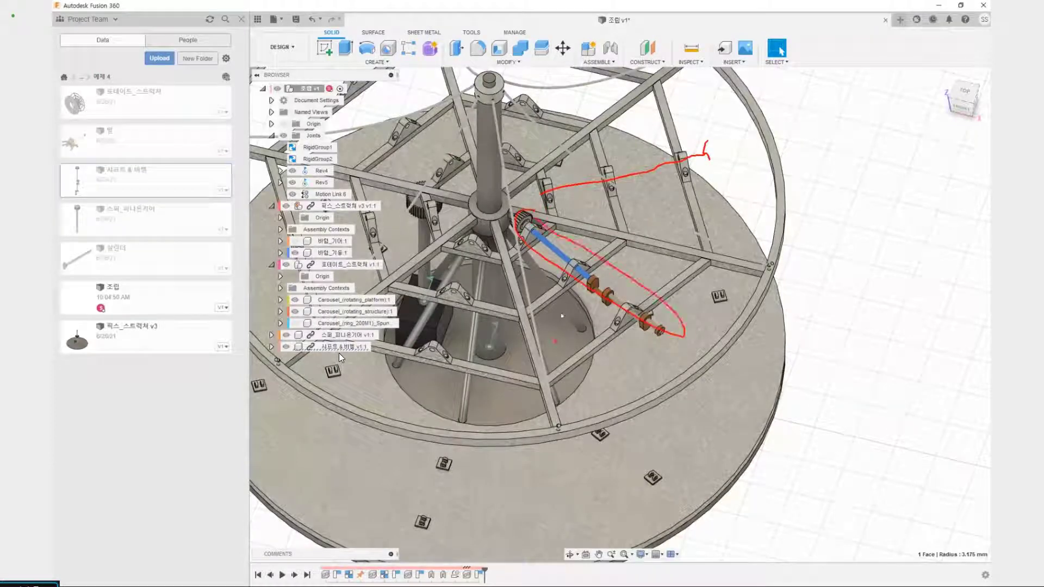
key("Escape")
left_click(821, 371)
scroll(518, 224, "up", 5)
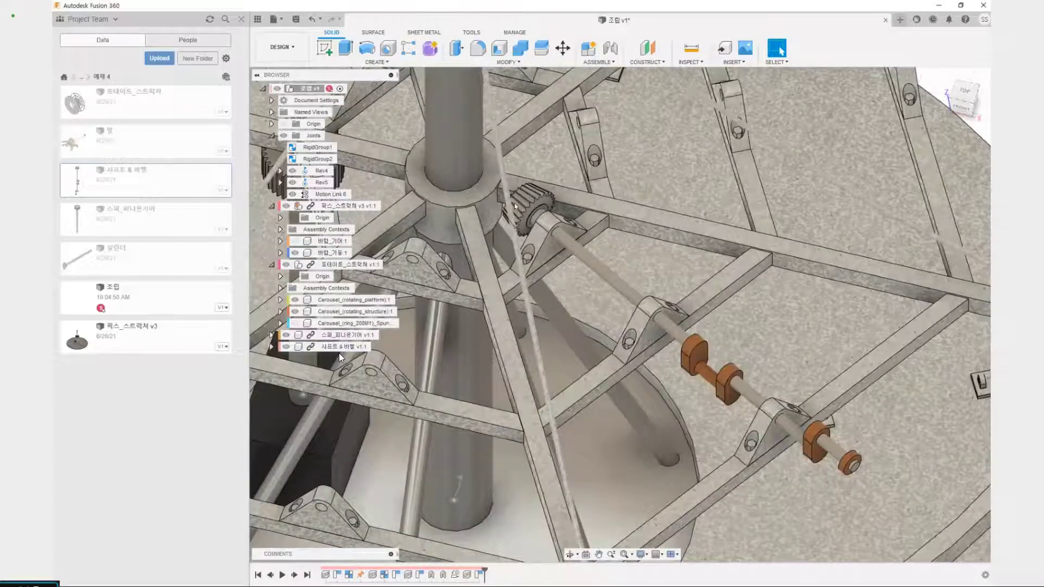
scroll(515, 206, "up", 3)
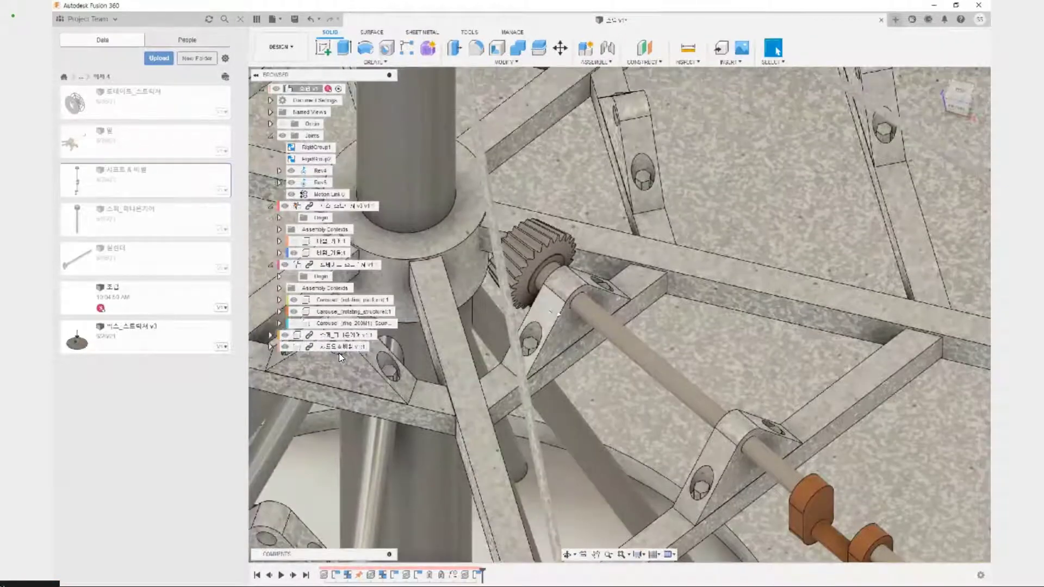
middle_click_drag(557, 313, 621, 298, "shift")
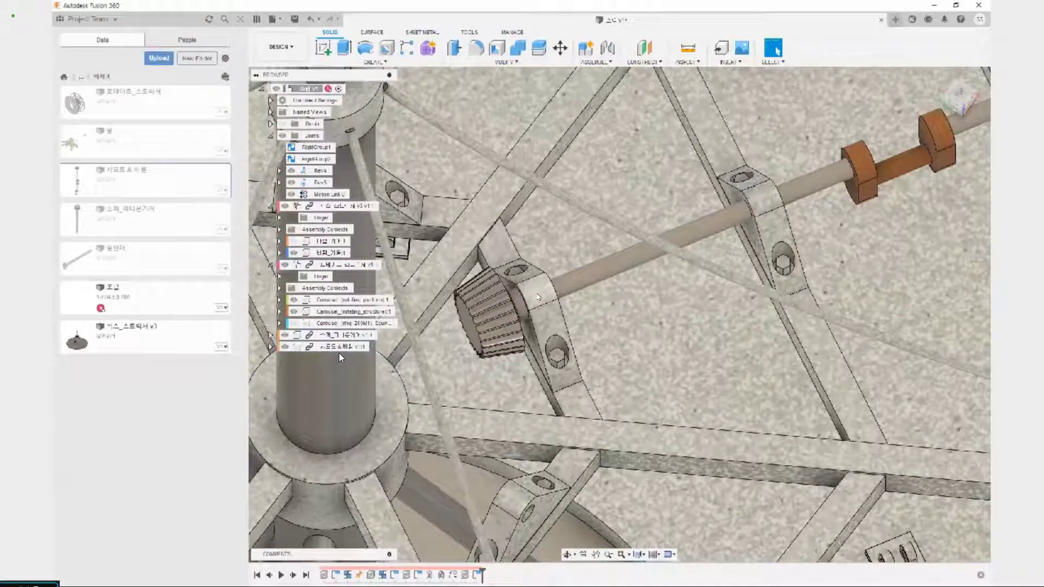
Turn the rotating structure to test whether the shaft follows it, and revert the component positions.
scroll(537, 299, "down", 4)
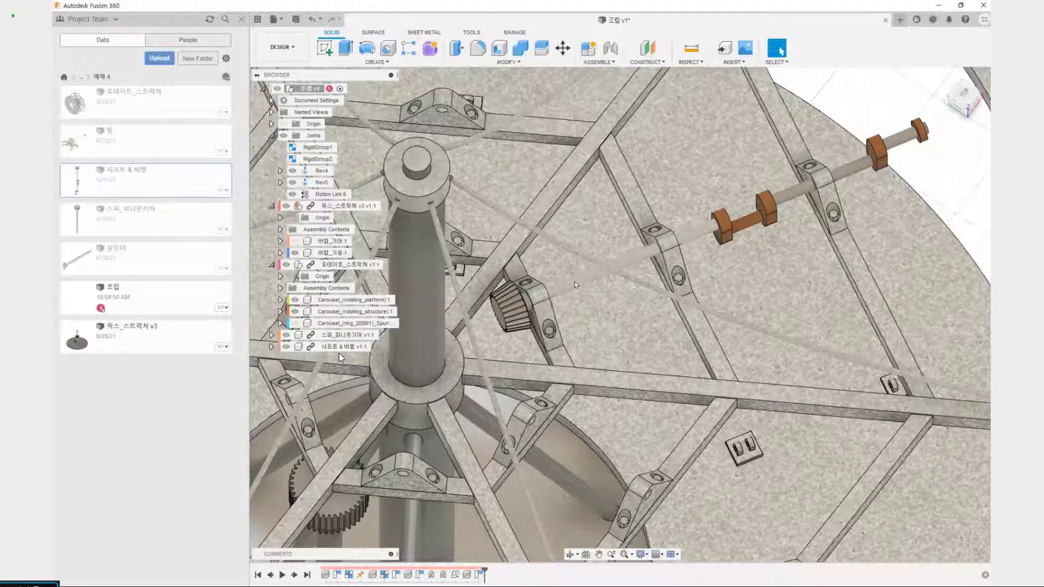
scroll(765, 466, "down", 6)
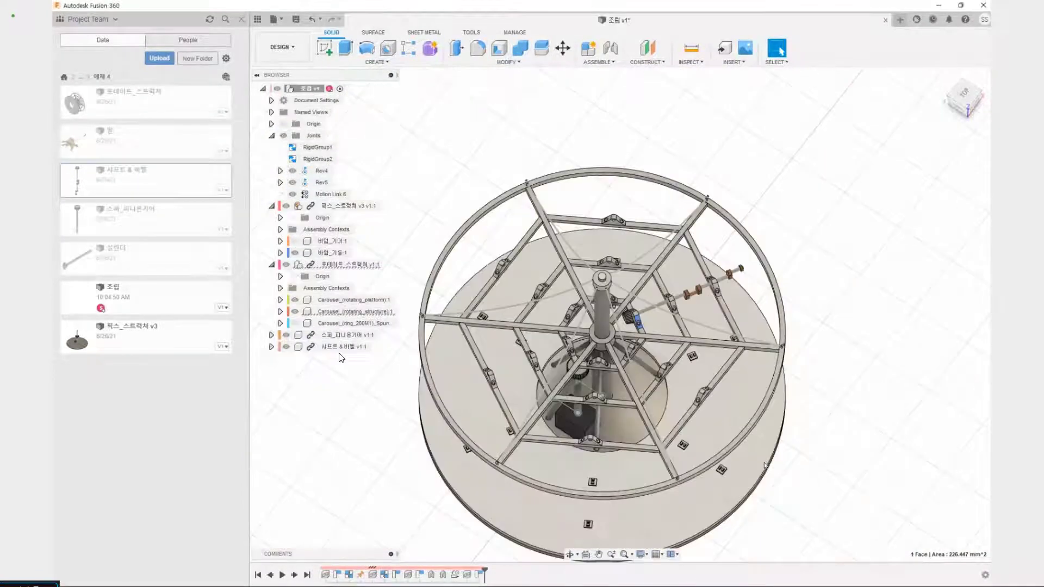
left_click_drag(740, 326, 704, 286)
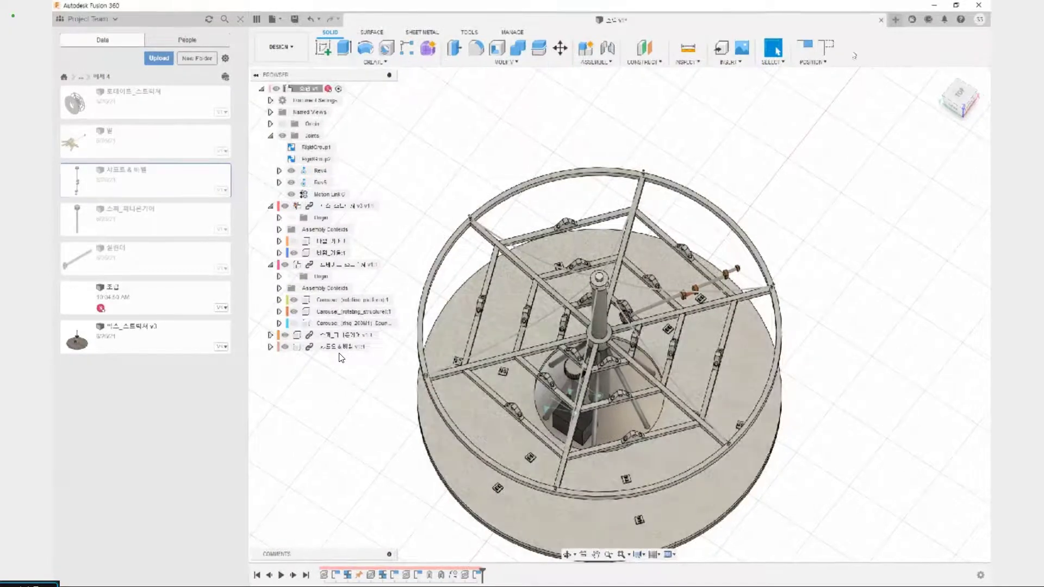
left_click(829, 48)
Start a Revolute As-built Joint between the 샤프트 & 베벨 component and the Carousel rotating structure.
scroll(632, 293, "up", 6)
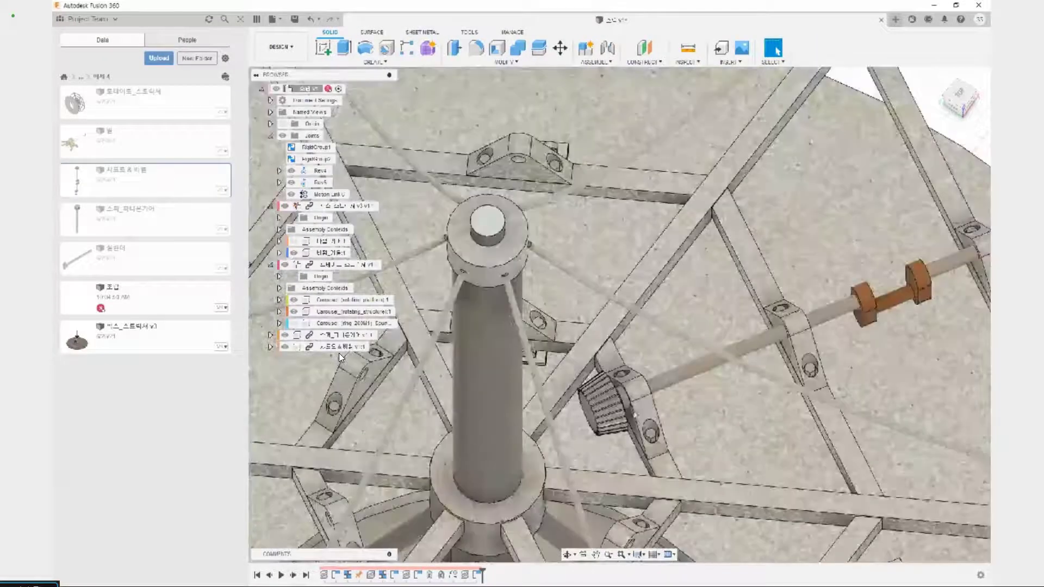
middle_click_drag(642, 407, 639, 317)
scroll(640, 314, "up", 2)
scroll(640, 313, "up", 5)
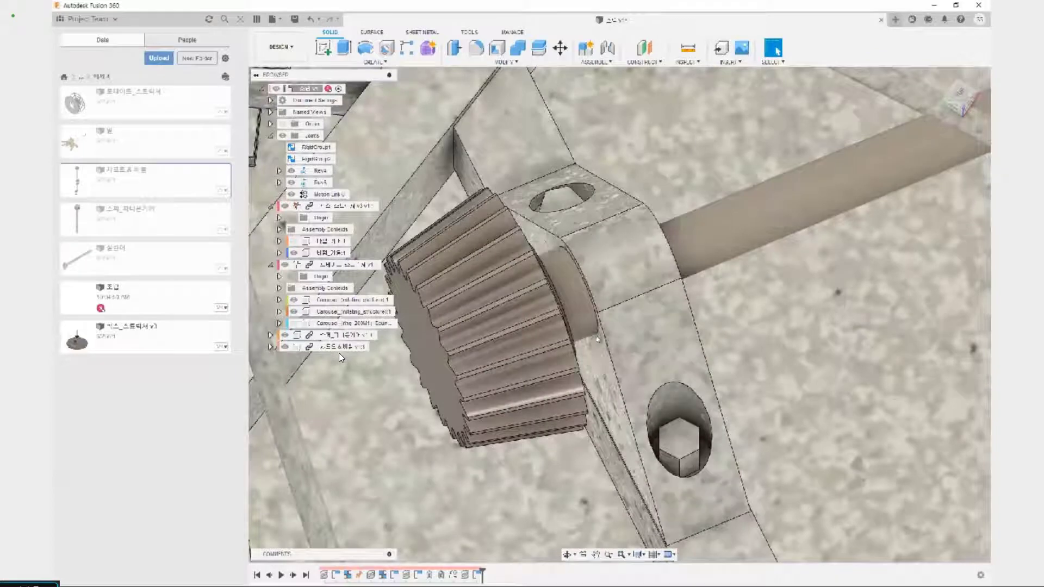
key("shift+j")
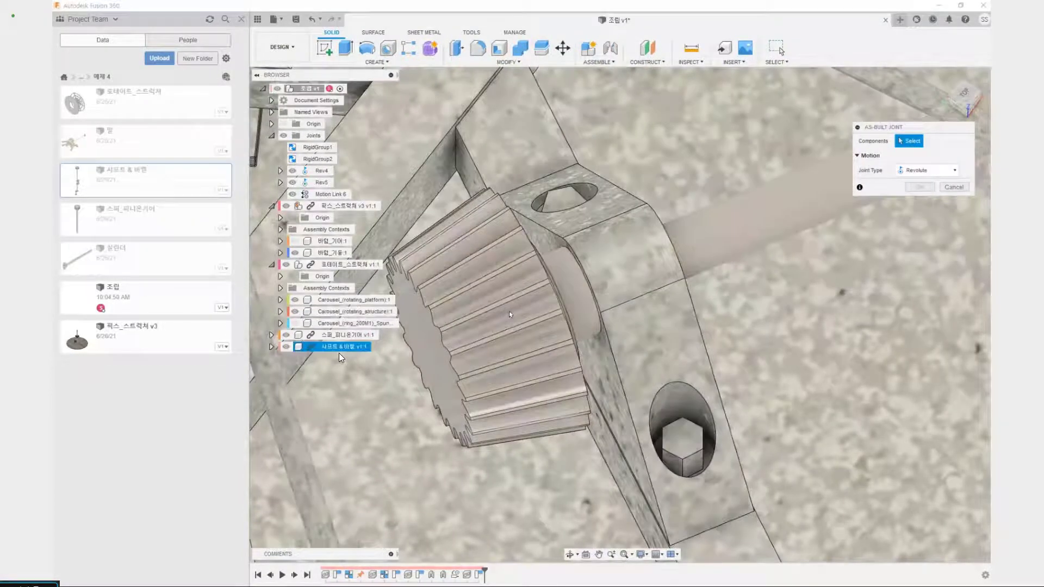
scroll(524, 305, "down", 5)
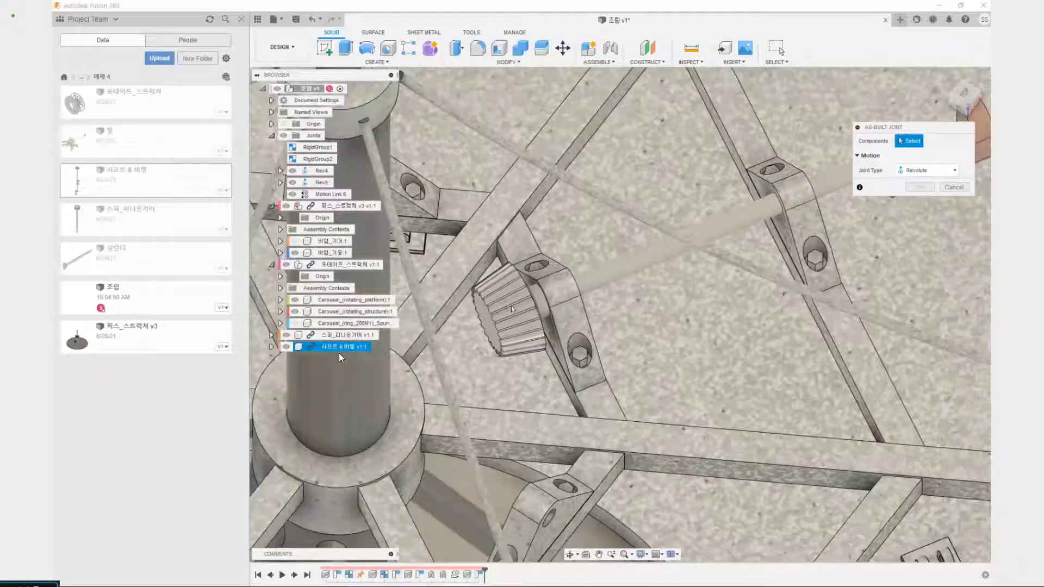
left_click(511, 308)
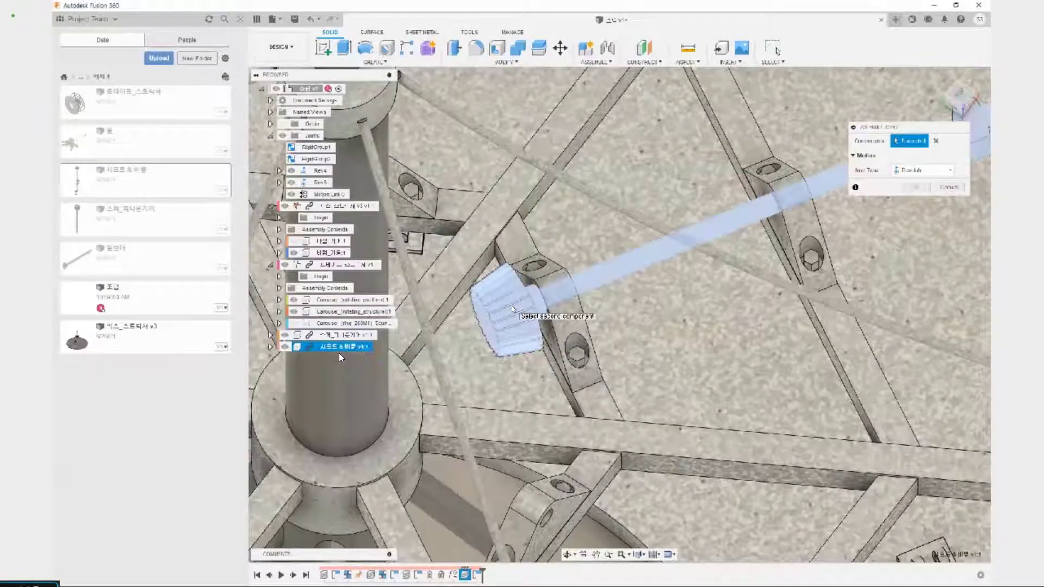
left_click(567, 356)
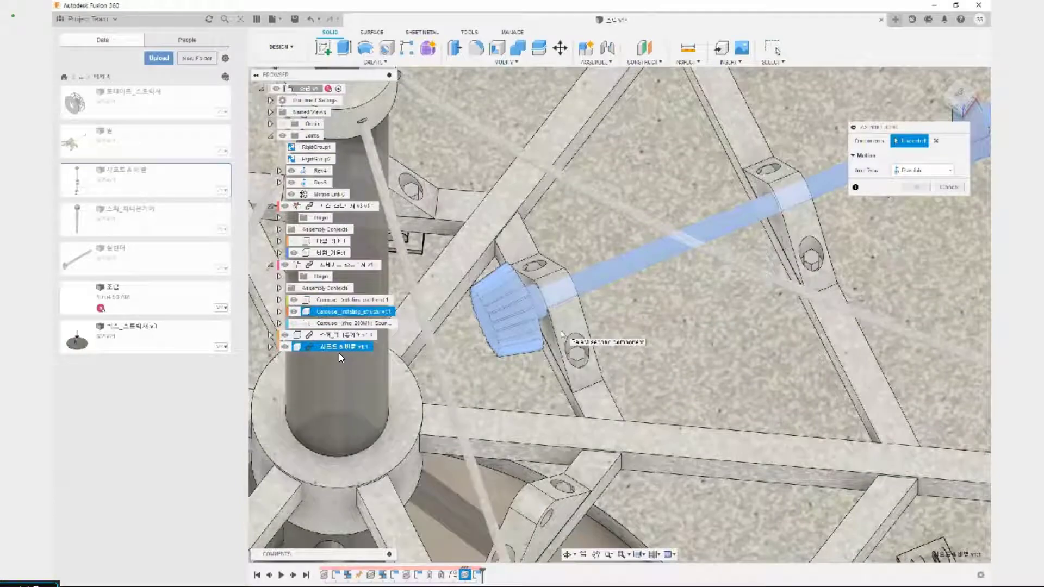
left_click(562, 334)
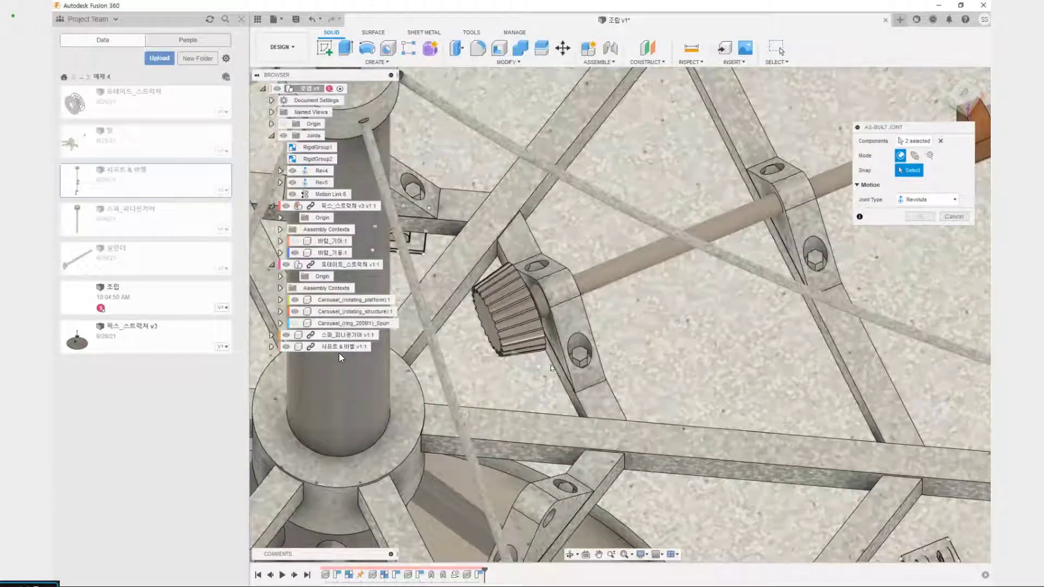
Place the as-built joint origin on the shaft's cylindrical face beside the bevel gear and complete the Revolute joint about the Z axis.
scroll(552, 370, "up", 4)
middle_click_drag(552, 369, 532, 312, "shift")
scroll(568, 108, "down", 3)
scroll(533, 314, "up", 3)
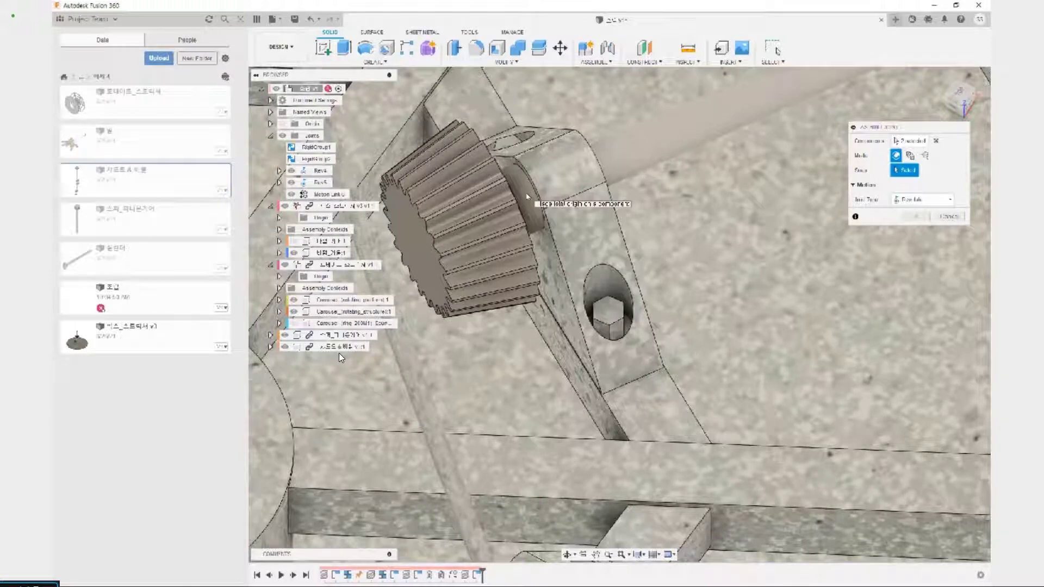
scroll(527, 197, "down", 3)
scroll(531, 204, "up", 3)
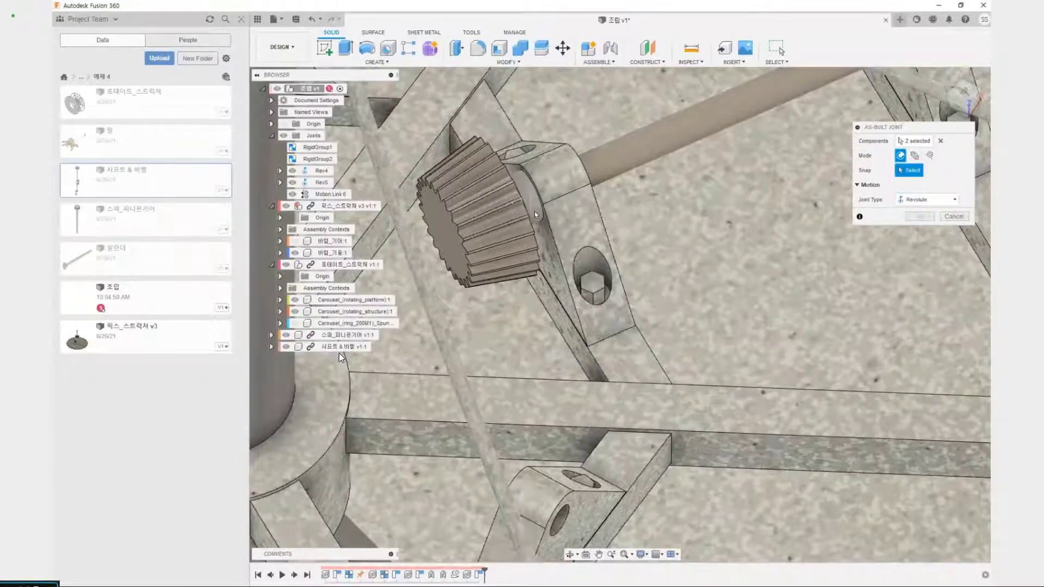
scroll(541, 228, "up", 6)
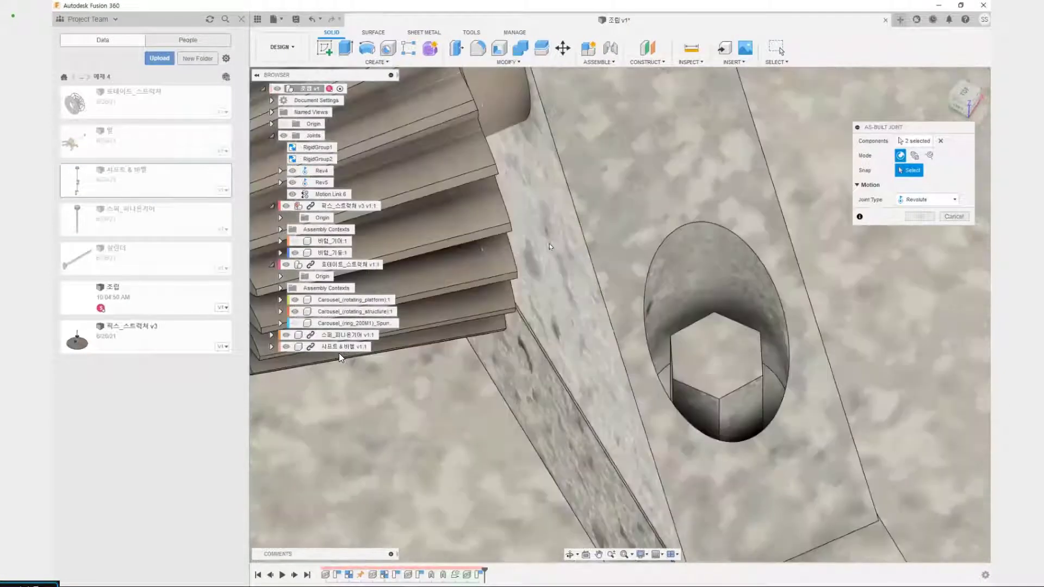
scroll(549, 246, "down", 2)
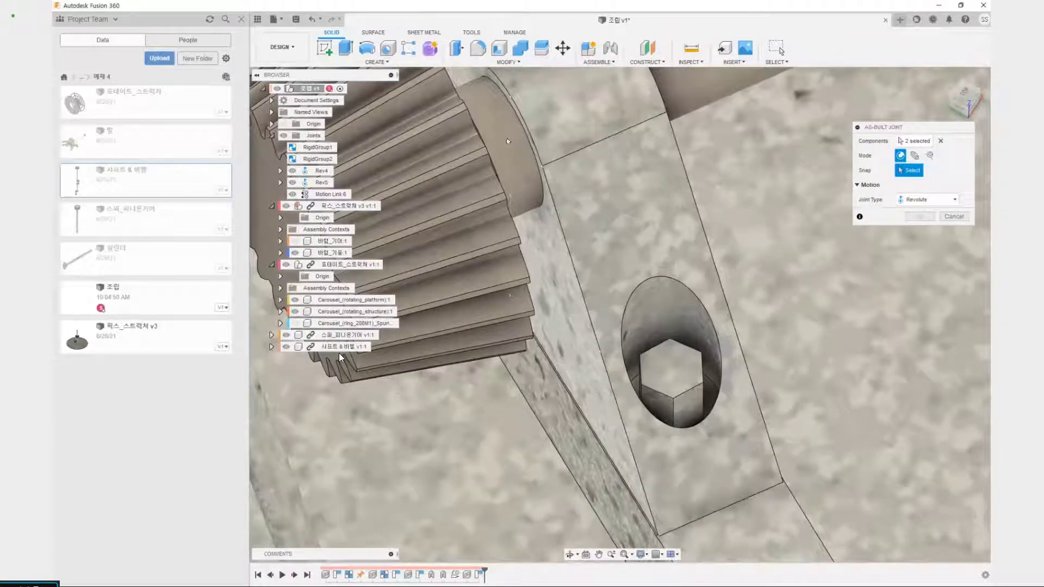
left_click(509, 141)
middle_click_drag(509, 141, 549, 312, "shift")
scroll(544, 221, "down", 10)
scroll(555, 218, "down", 4)
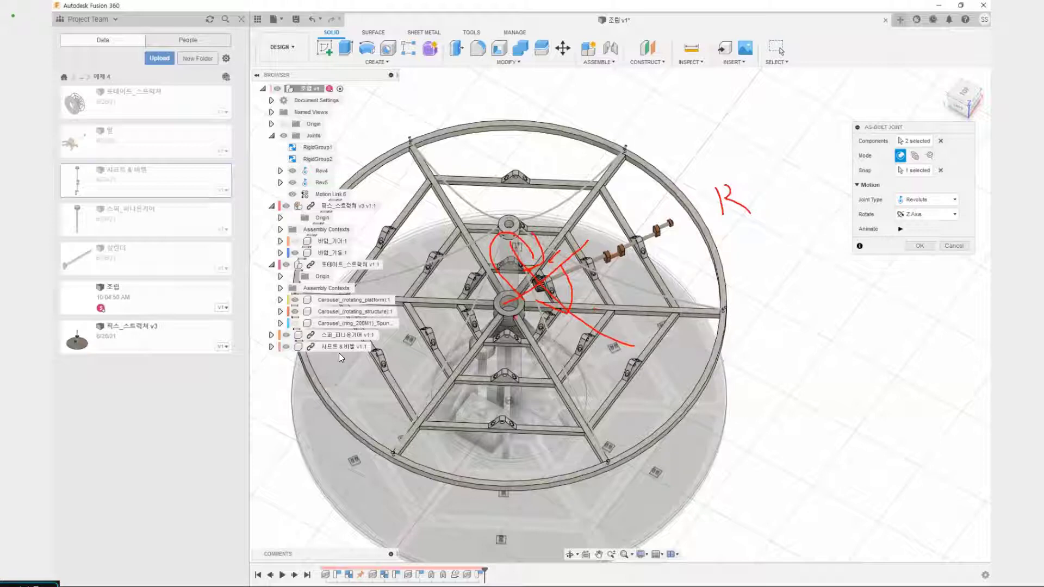
key("Escape")
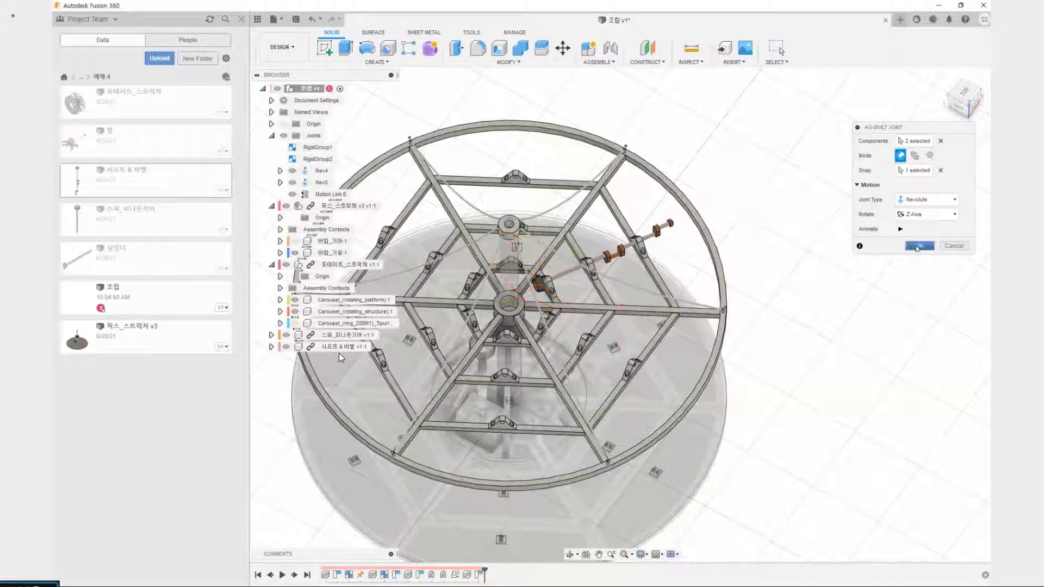
left_click(919, 245)
Move the shaft around the central column to test the new revolute joint, and revert the component positions.
middle_click_drag(789, 278, 652, 248, "shift")
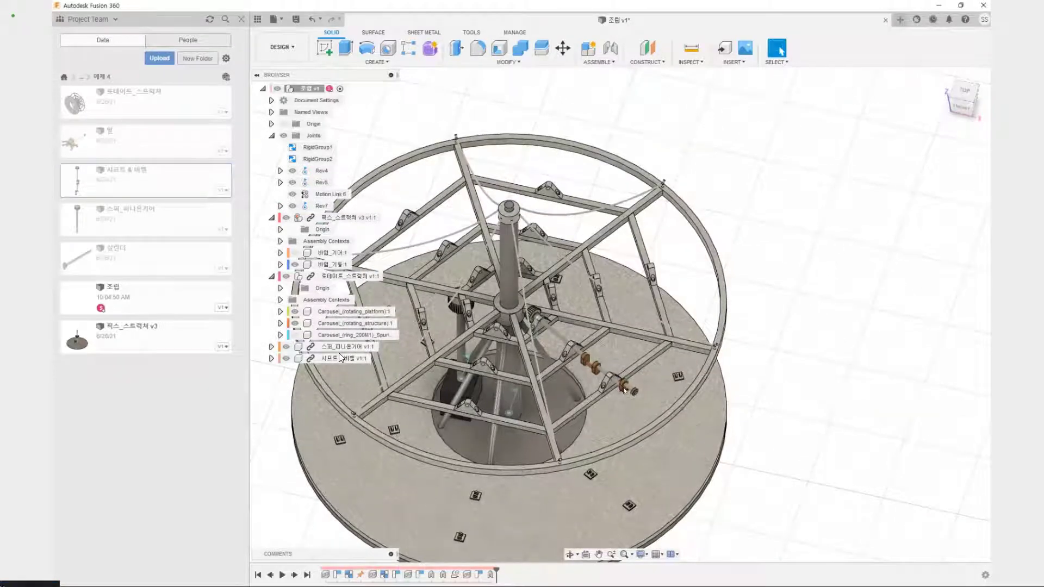
left_click_drag(625, 383, 672, 376)
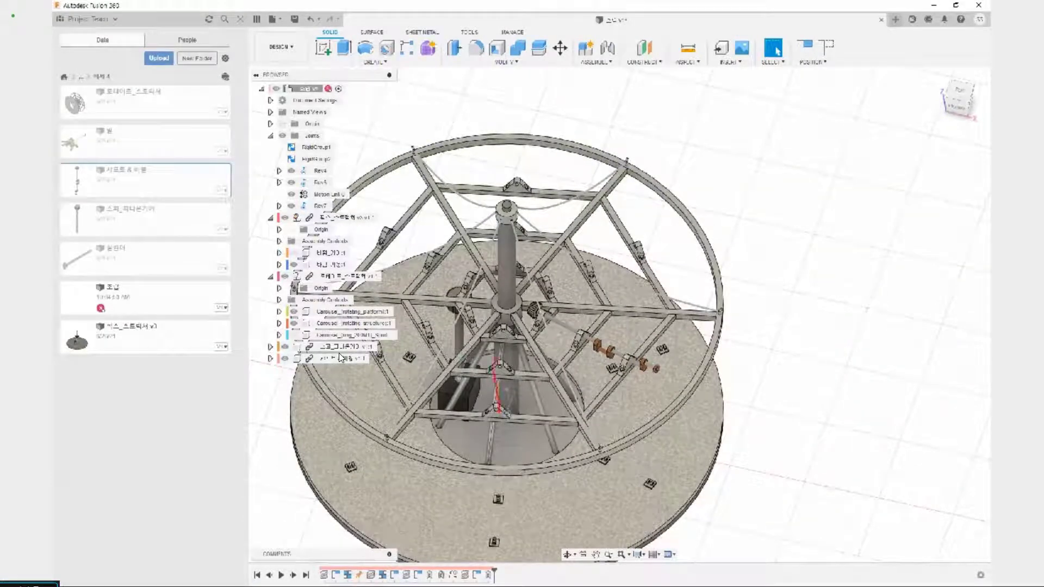
key("Escape")
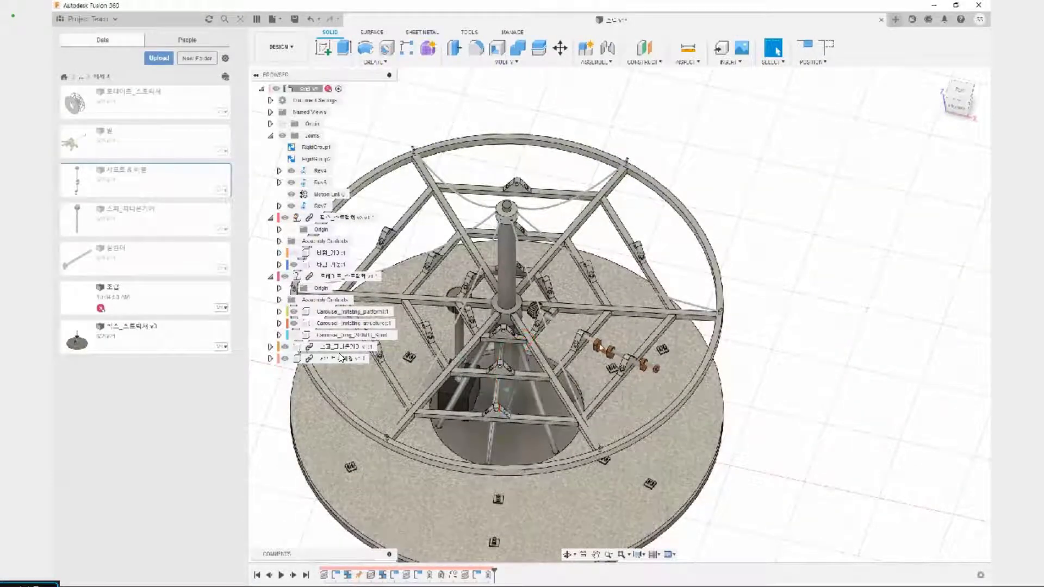
left_click_drag(655, 370, 624, 369)
left_click(826, 48)
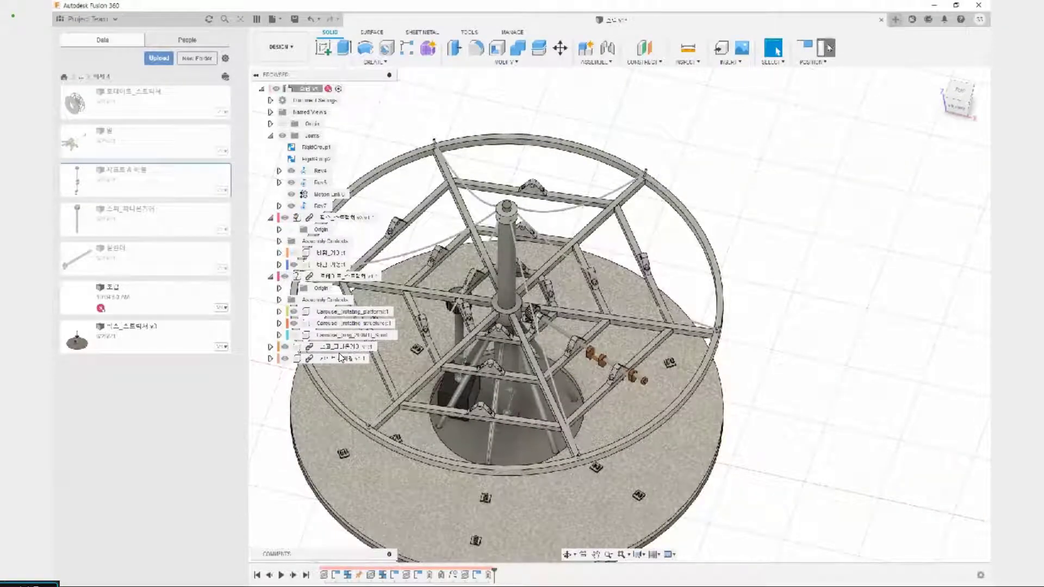
Identify the Rev5 and Rev7 joints in the model and try to connect them with a Motion Link using the Reverse option.
left_click(321, 205)
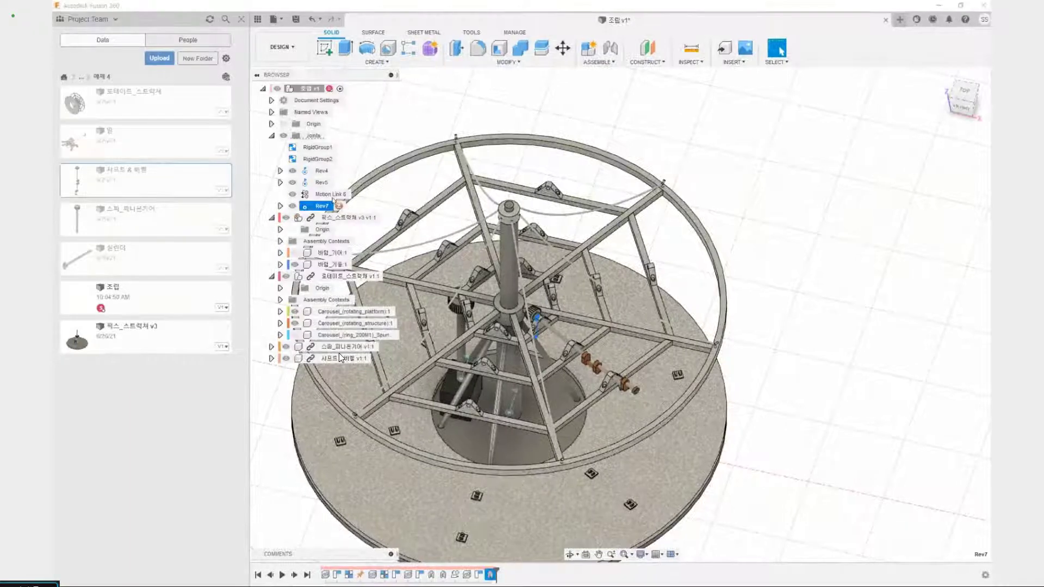
left_click(331, 171)
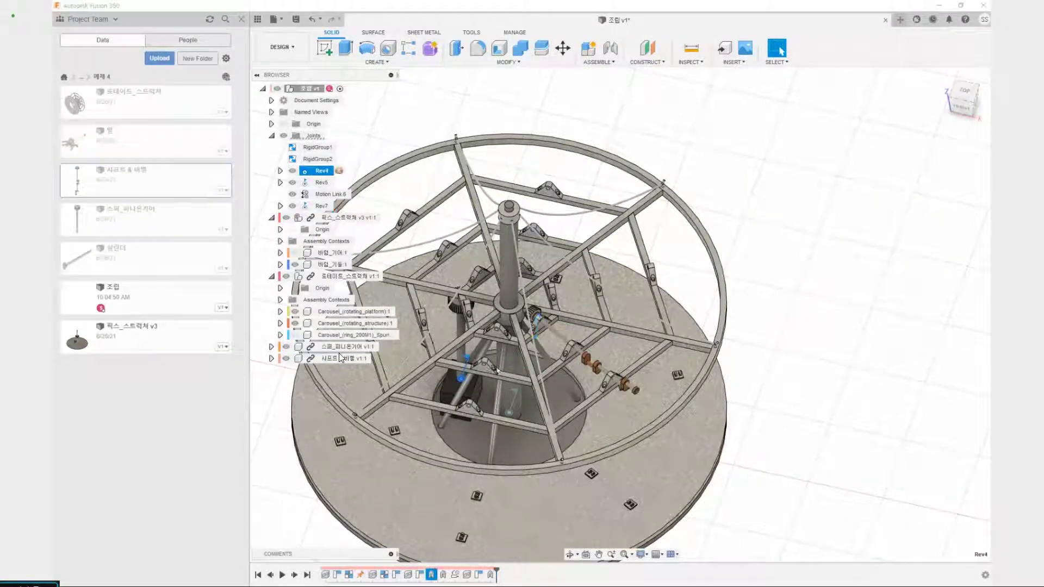
left_click(509, 412)
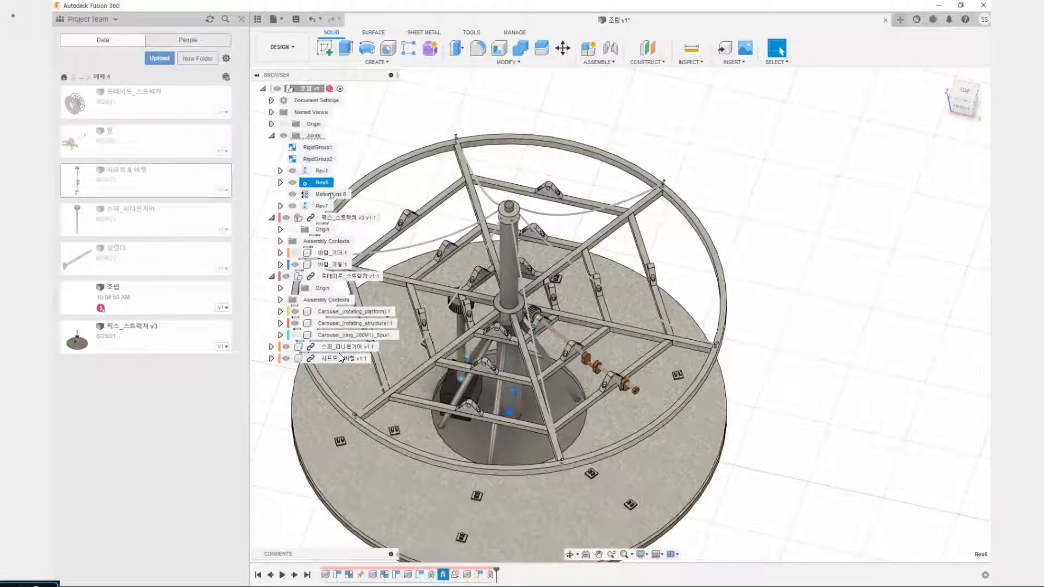
left_click(320, 206, "ctrl")
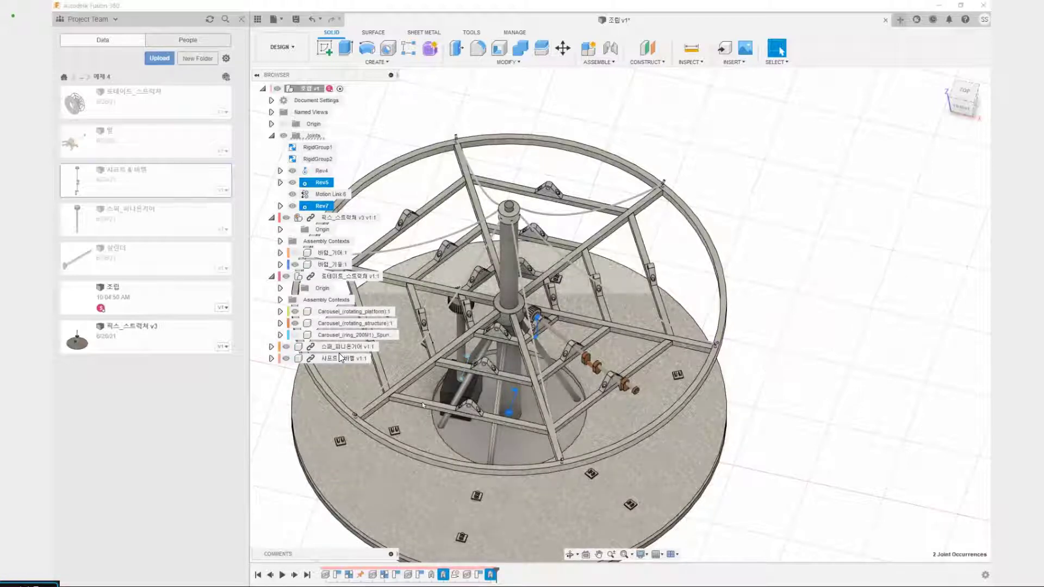
left_click(766, 142)
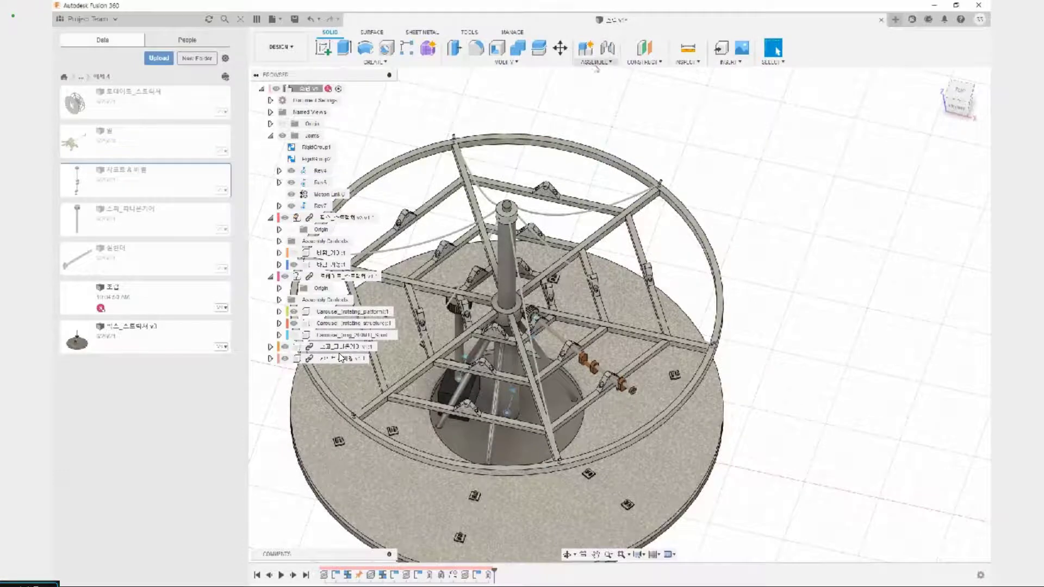
left_click(596, 64)
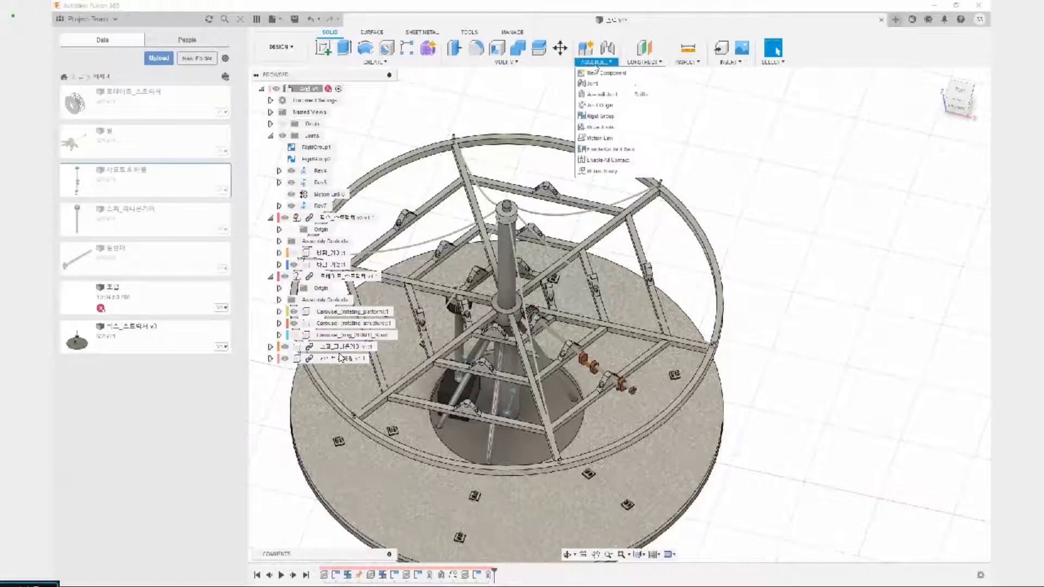
left_click(604, 138)
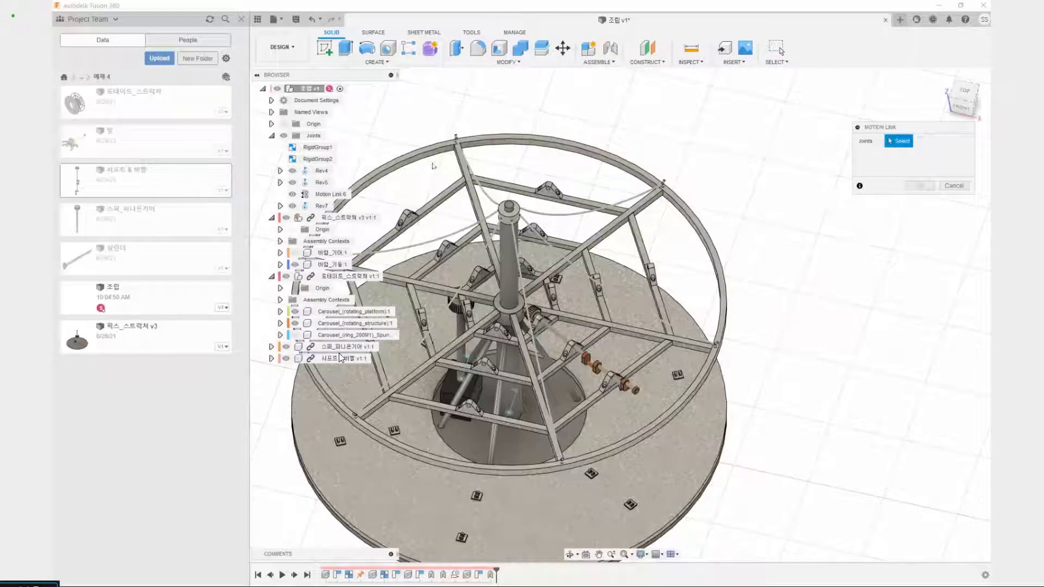
left_click(509, 415)
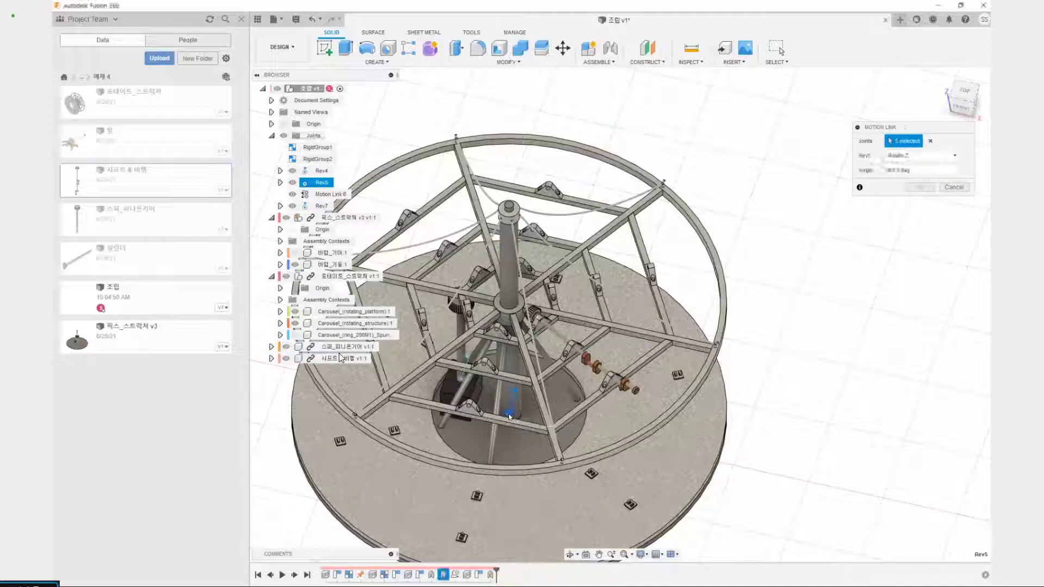
left_click(537, 319)
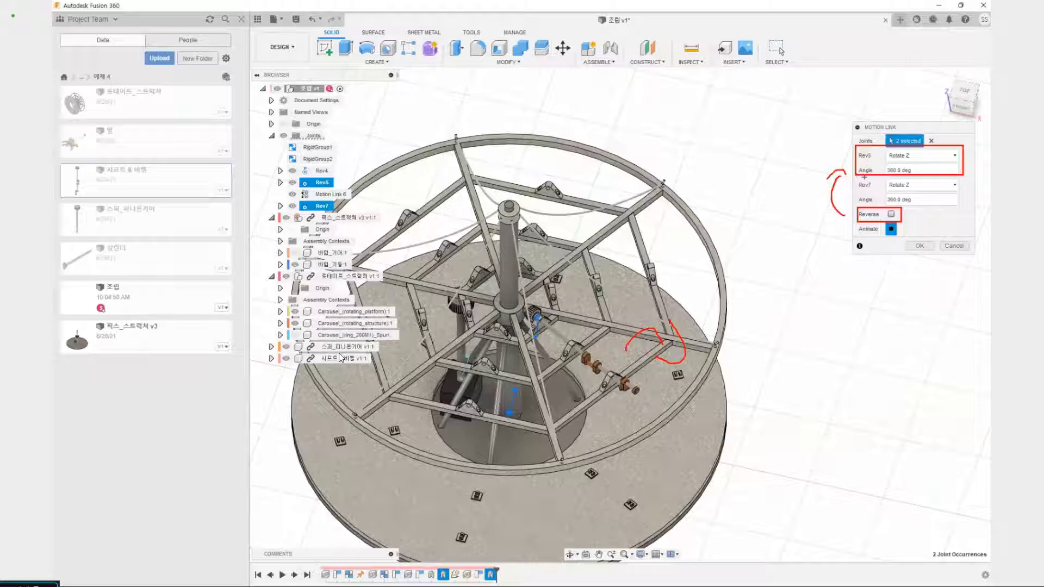
left_click(892, 214)
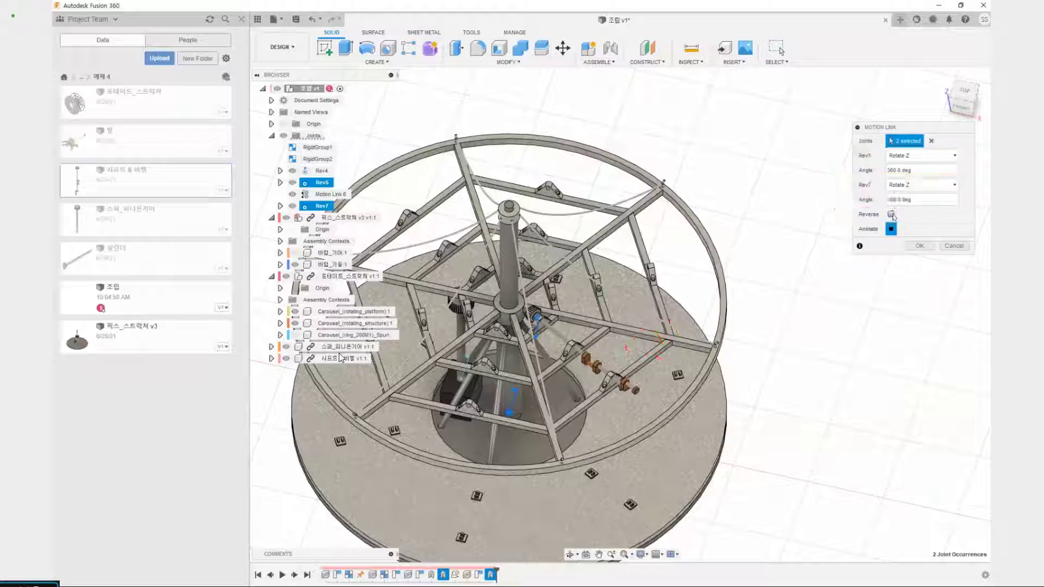
key("Return")
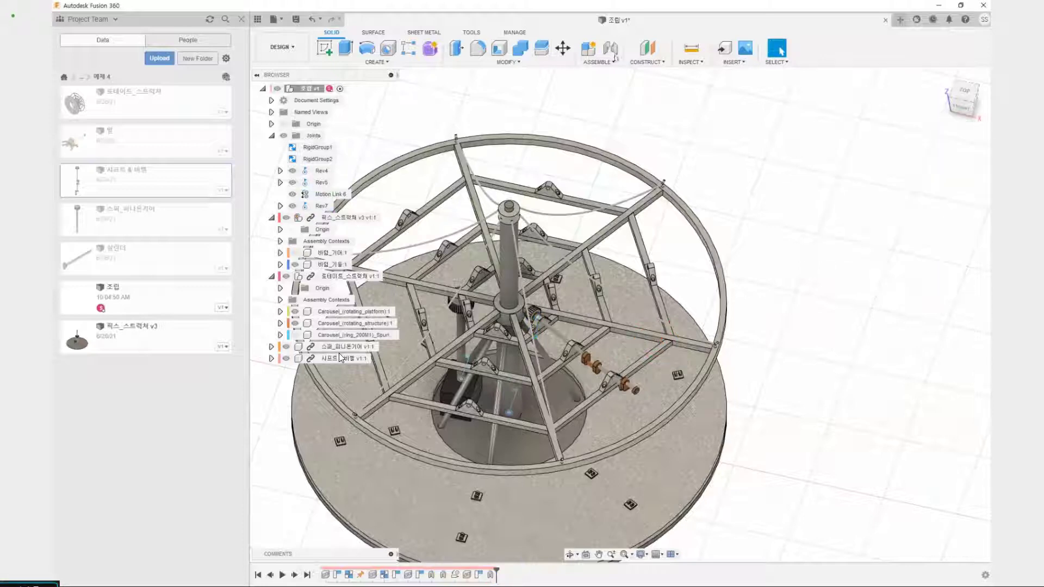
Create a Motion Link between Rev5 and Rev7, both rotating about Z at 360 deg.
left_click(598, 62)
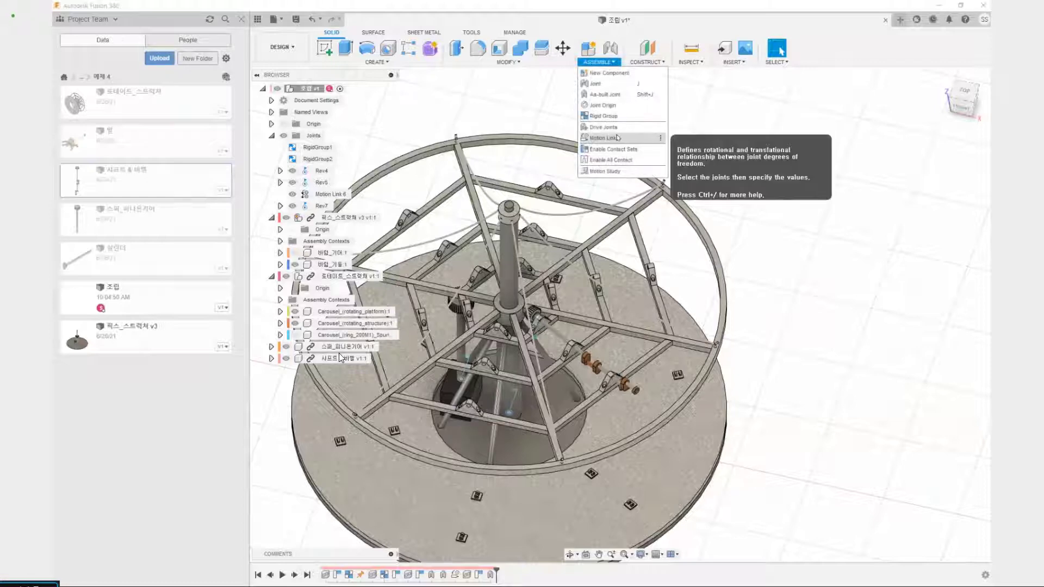
left_click(603, 138)
left_click(322, 182)
left_click(321, 206)
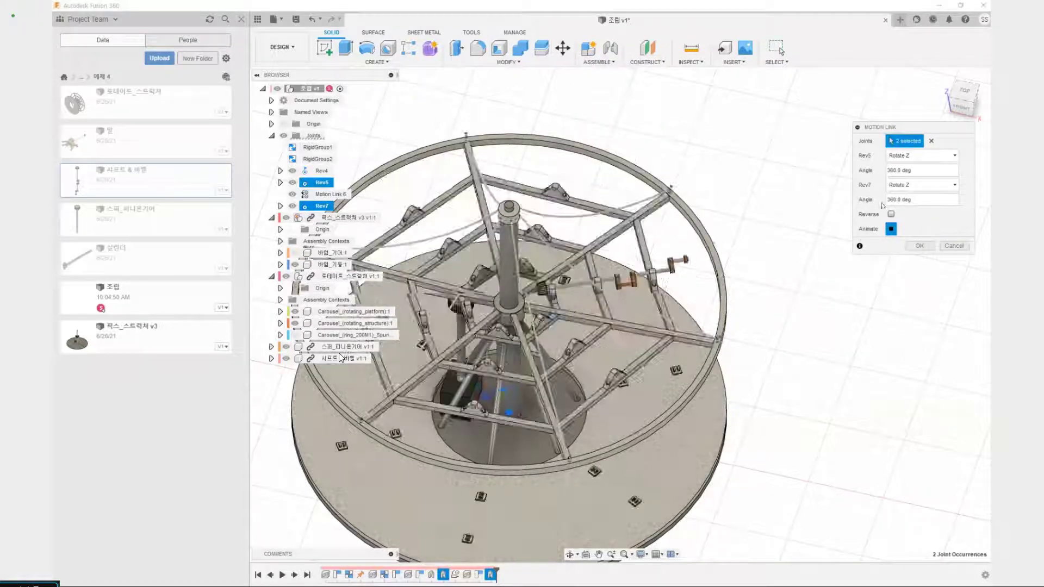
key("Return")
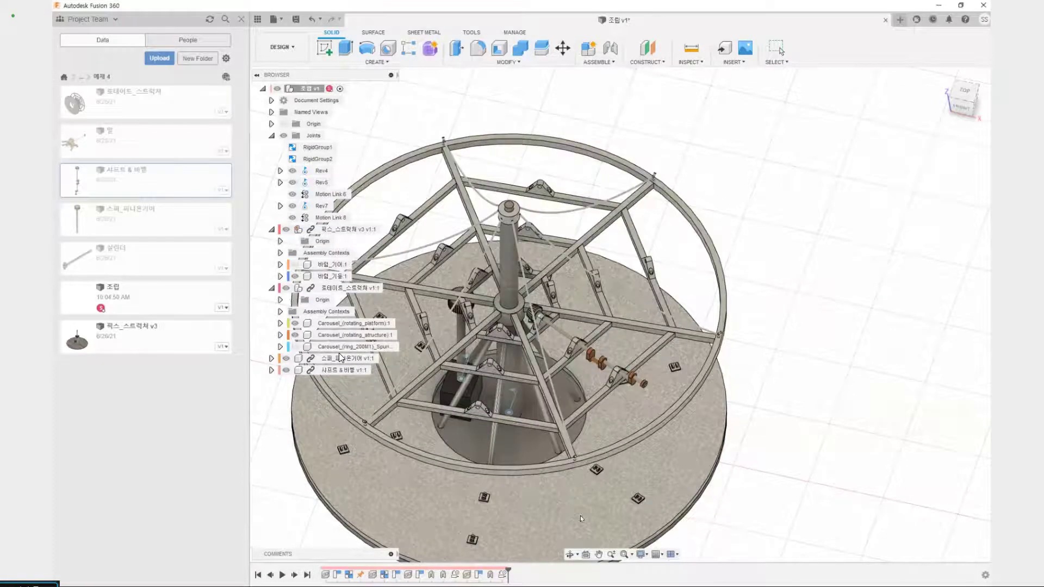
key("Escape")
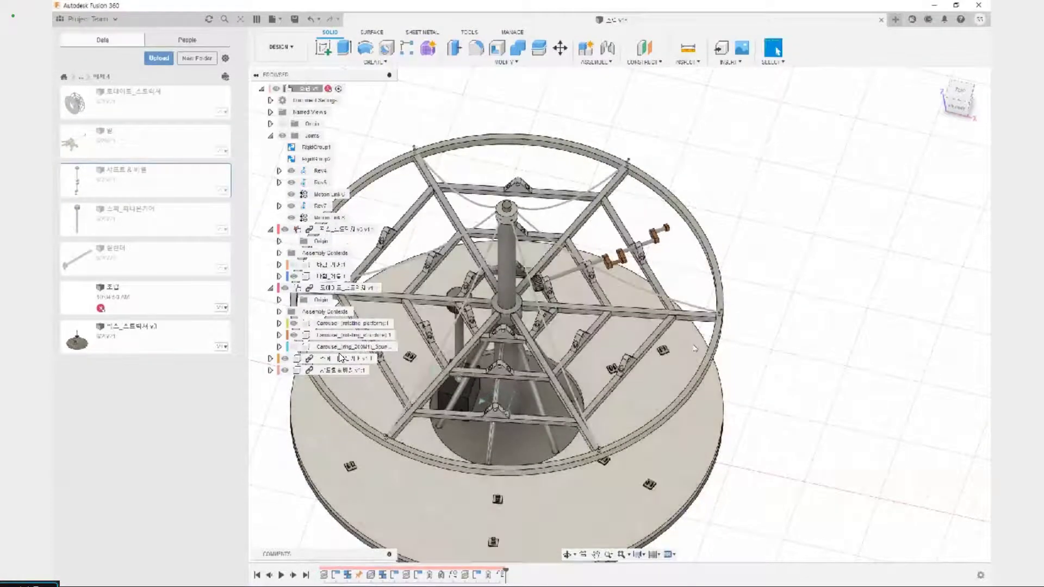
Turn the rotating structure to check that the linked shaft spins with it, and revert the component positions.
middle_click_drag(762, 337, 620, 335, "shift")
middle_click_drag(620, 335, 516, 407)
scroll(500, 343, "up", 3)
left_click_drag(424, 415, 435, 419)
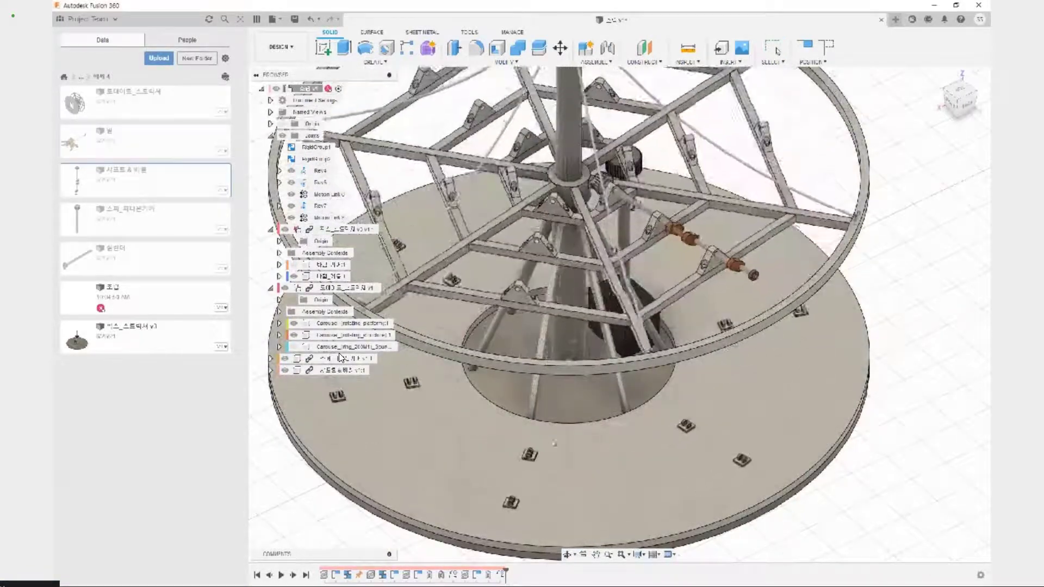
middle_click_drag(750, 231, 636, 339)
scroll(595, 367, "up", 5)
scroll(604, 333, "down", 4)
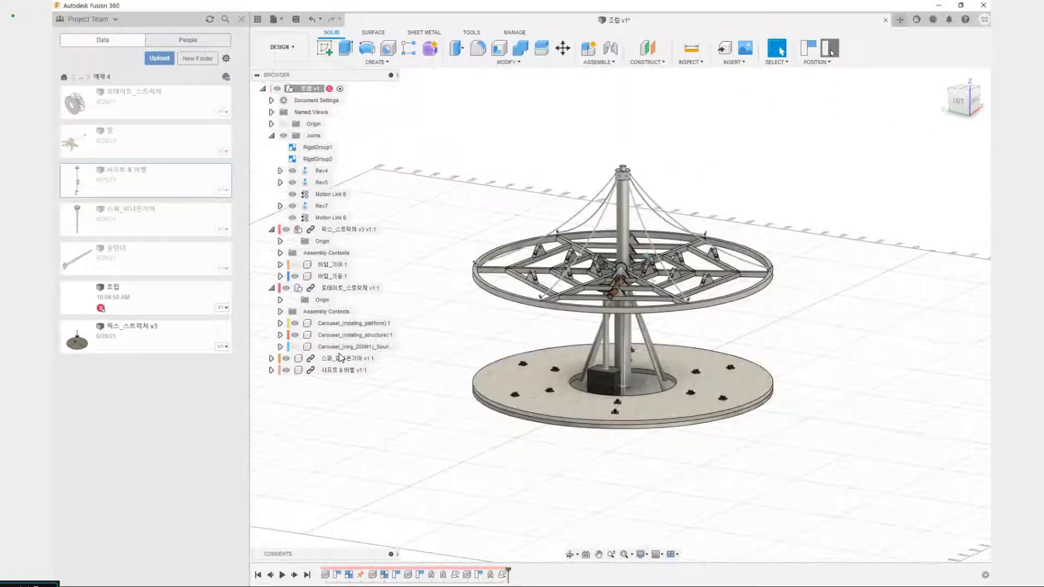
left_click(830, 49)
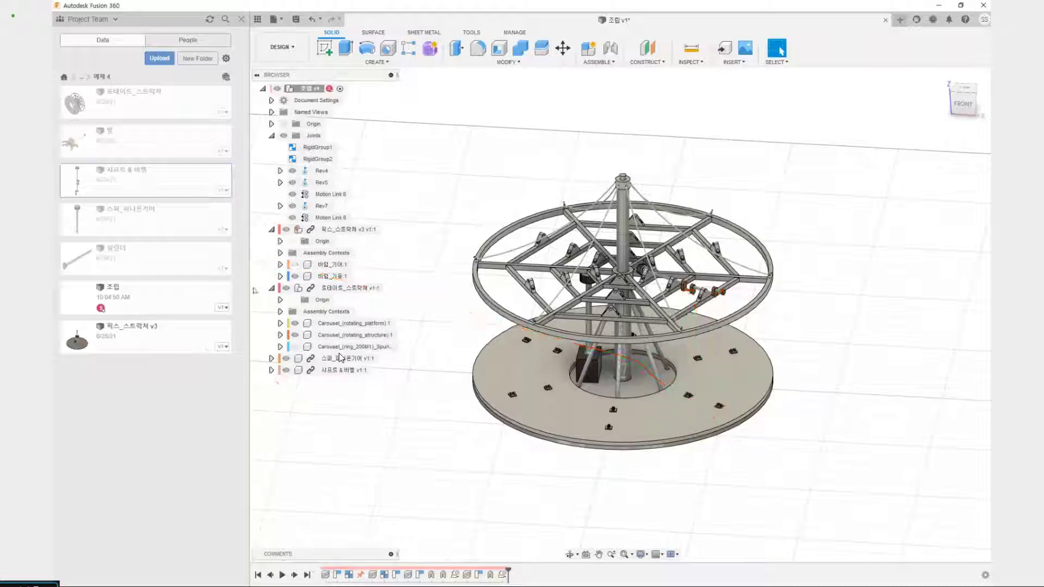
Insert the 실린더 design into the assembly and move it beside the platform, about 414 mm in X and 93 mm in Z.
right_click(135, 257)
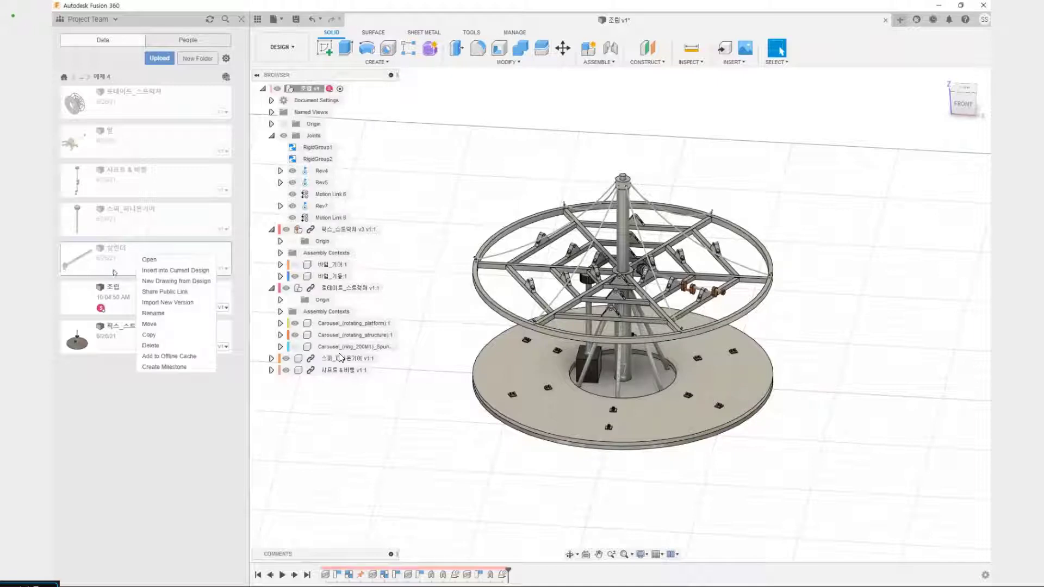
left_click(155, 272)
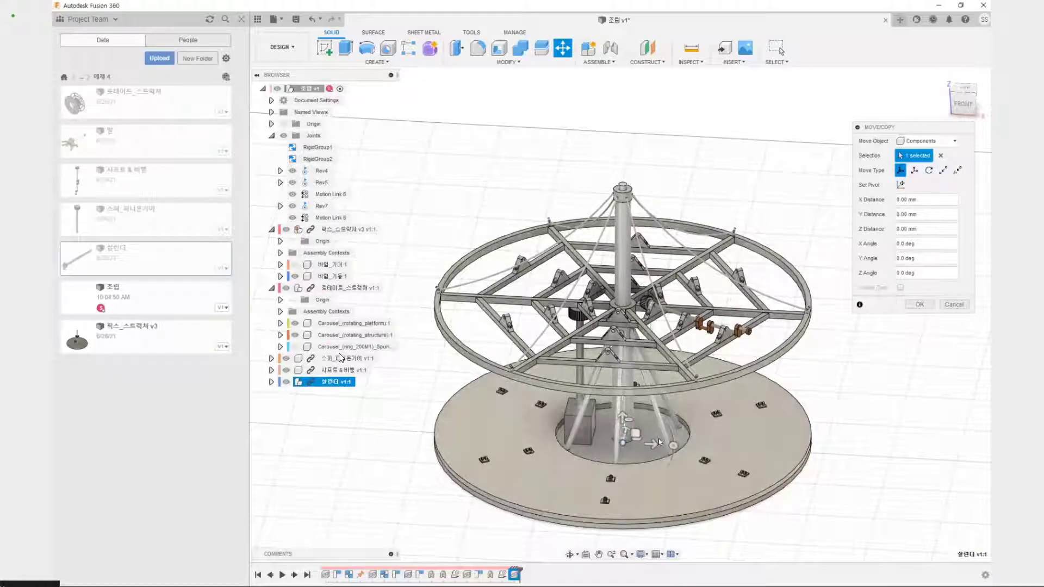
left_click_drag(636, 434, 853, 401)
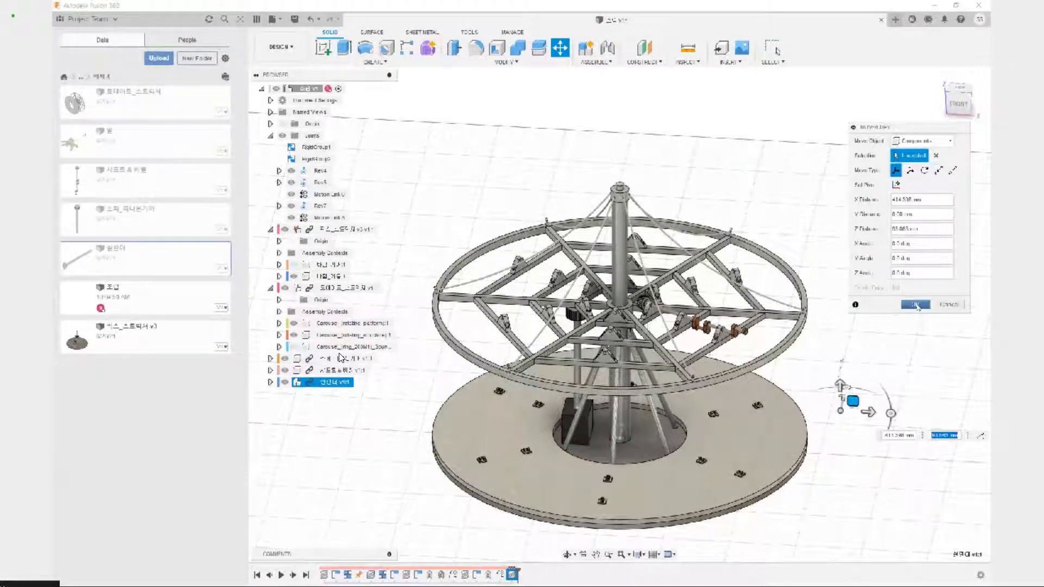
left_click(917, 305)
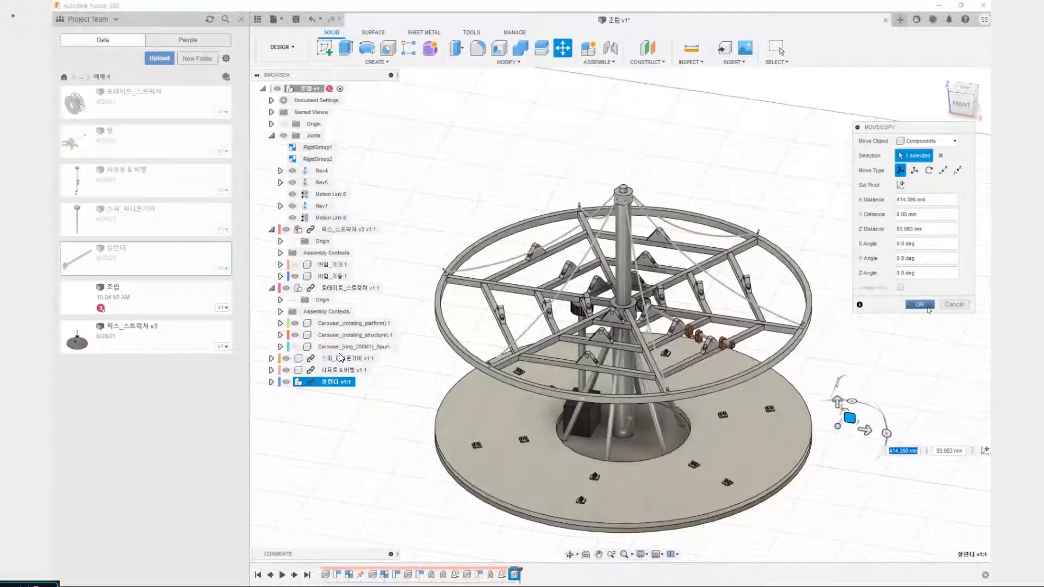
left_click(924, 304)
Start a Joint and pick the centre of the 실린더 pin's end face as the first component's snap.
scroll(784, 430, "up", 5)
middle_click_drag(793, 458, 675, 361)
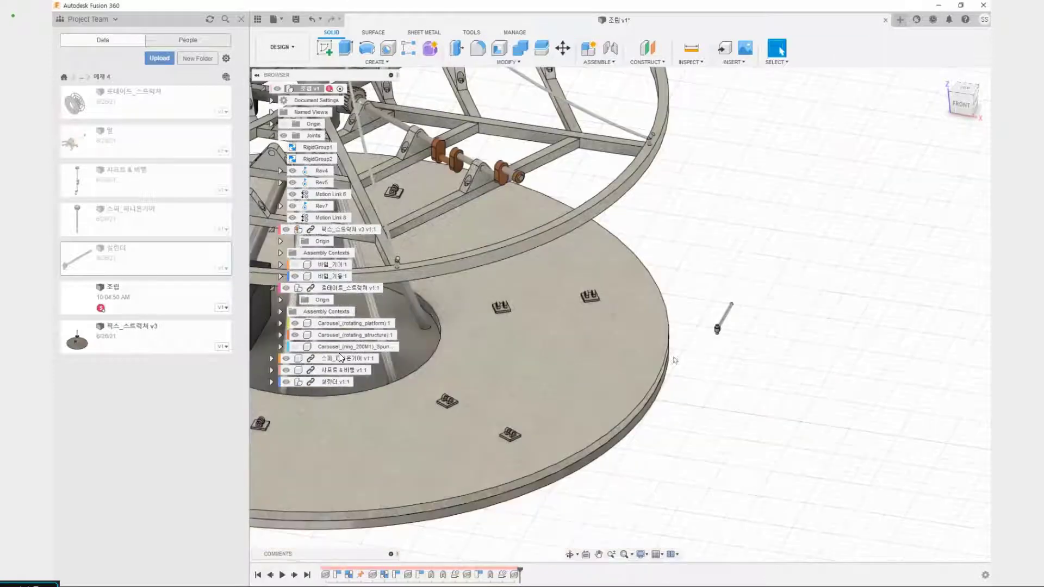
scroll(678, 356, "up", 4)
scroll(723, 297, "up", 4)
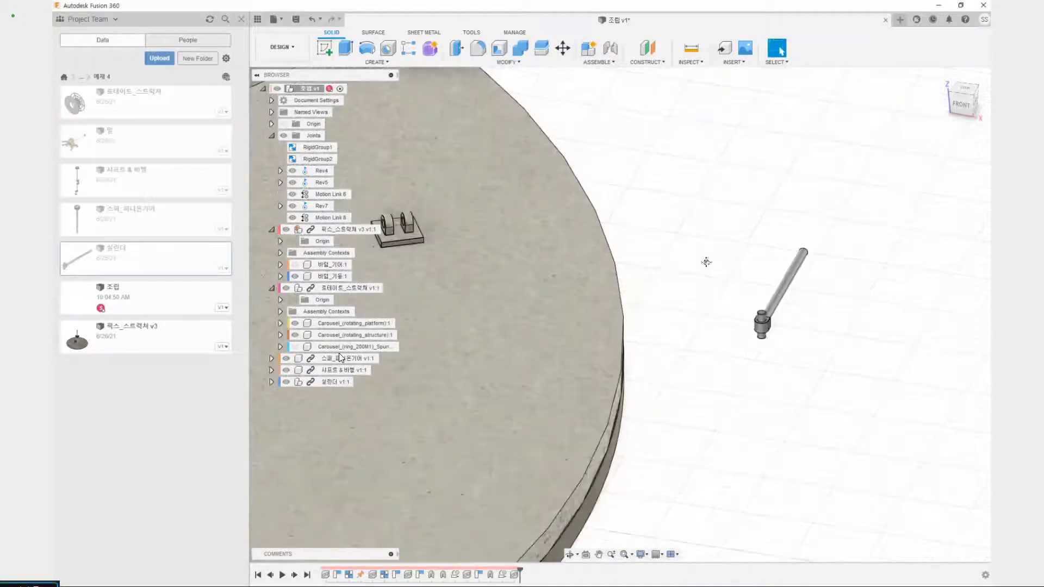
key("j")
scroll(669, 280, "up", 4)
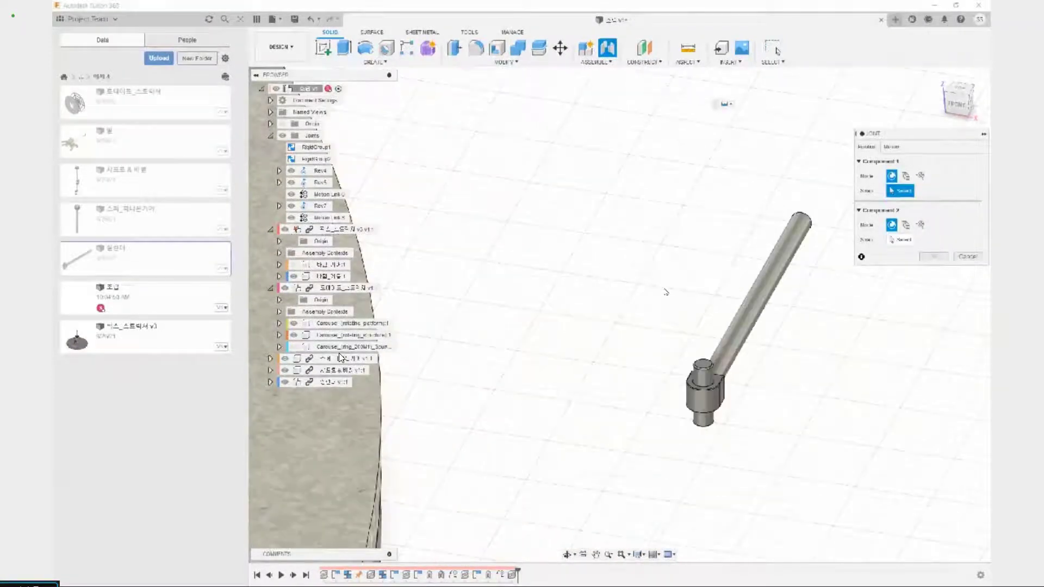
middle_click_drag(666, 291, 664, 332, "shift")
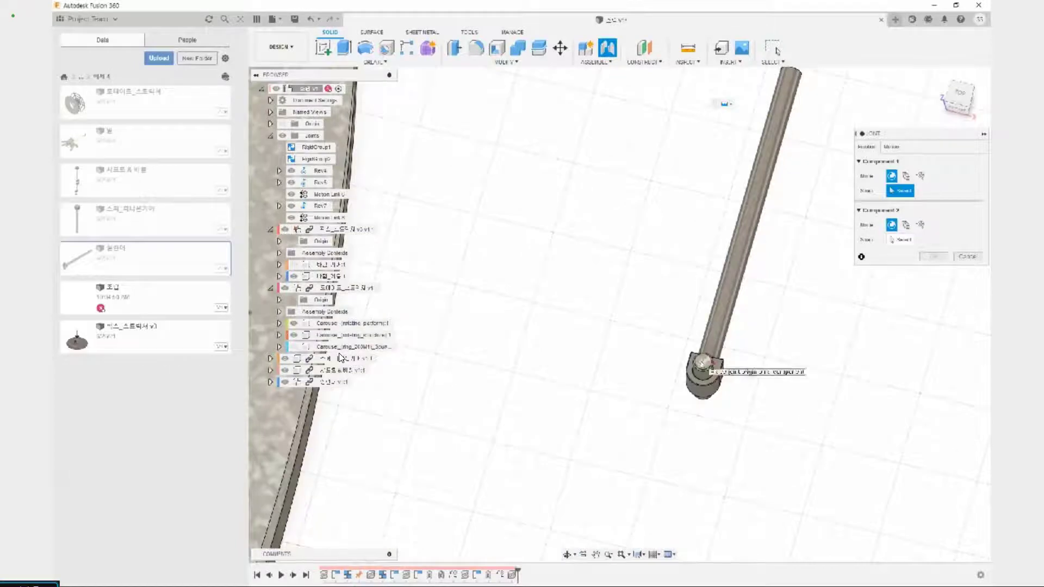
left_click(703, 362)
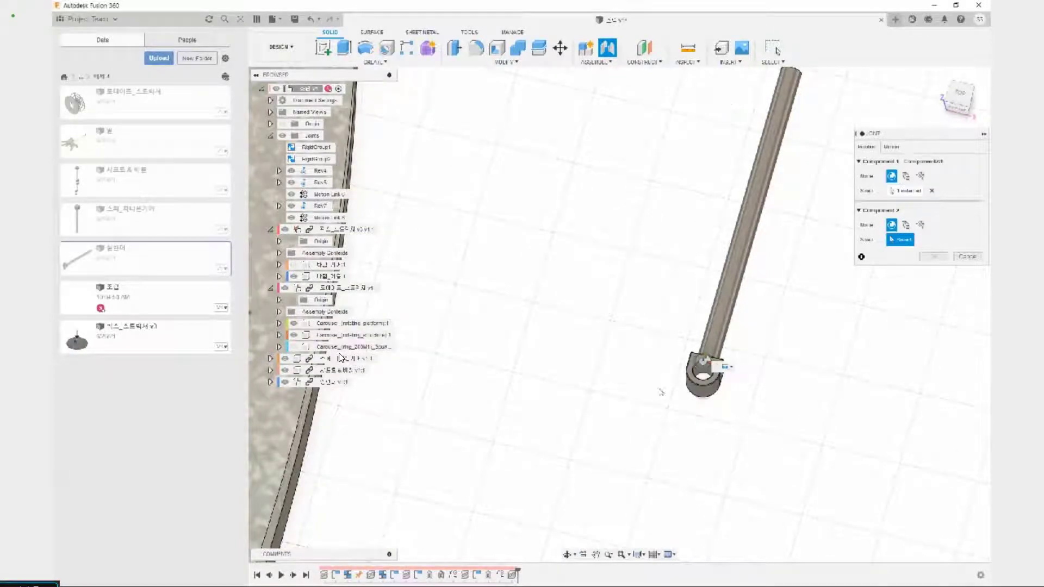
Snap the joint's second component to the centre of the outer lug hole on a rotating platform bracket.
middle_click_drag(646, 410, 718, 288)
scroll(634, 353, "down", 5)
scroll(634, 395, "down", 5)
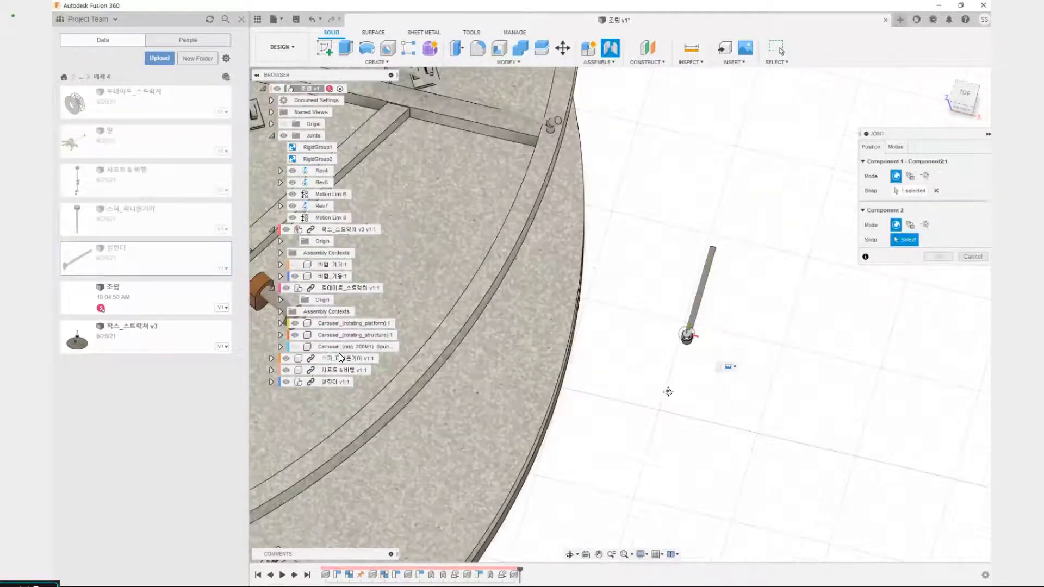
scroll(544, 275, "down", 2)
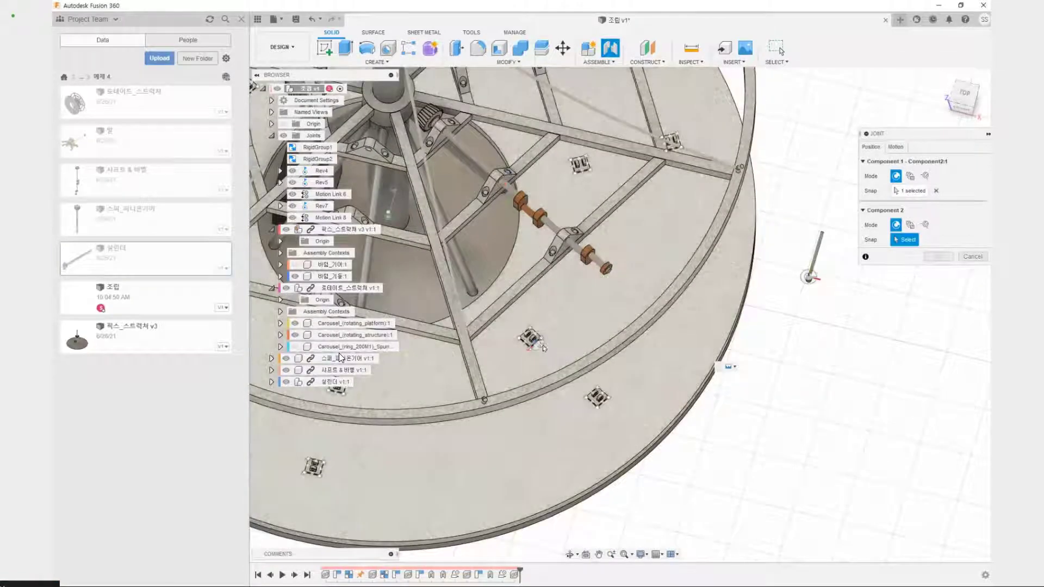
scroll(542, 344, "up", 6)
middle_click_drag(565, 358, 564, 321, "shift")
scroll(564, 324, "up", 4)
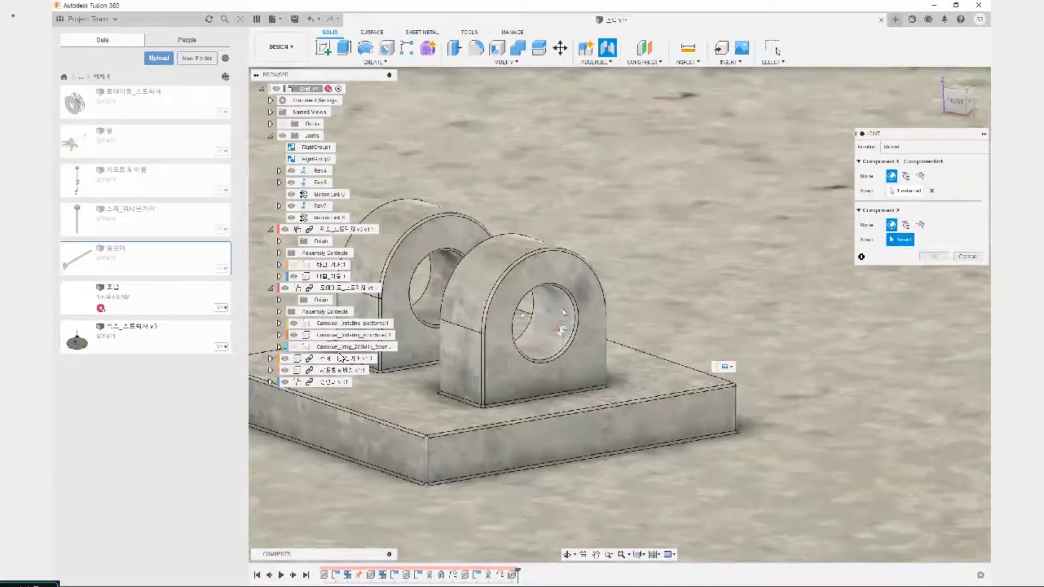
scroll(576, 305, "up", 5)
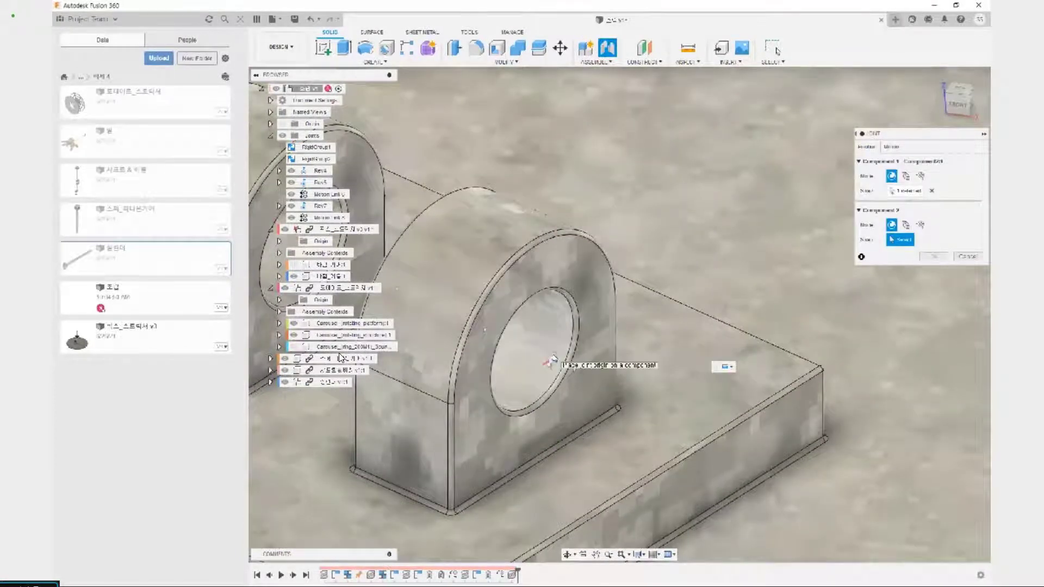
left_click_drag(549, 348, 639, 387)
key("Escape")
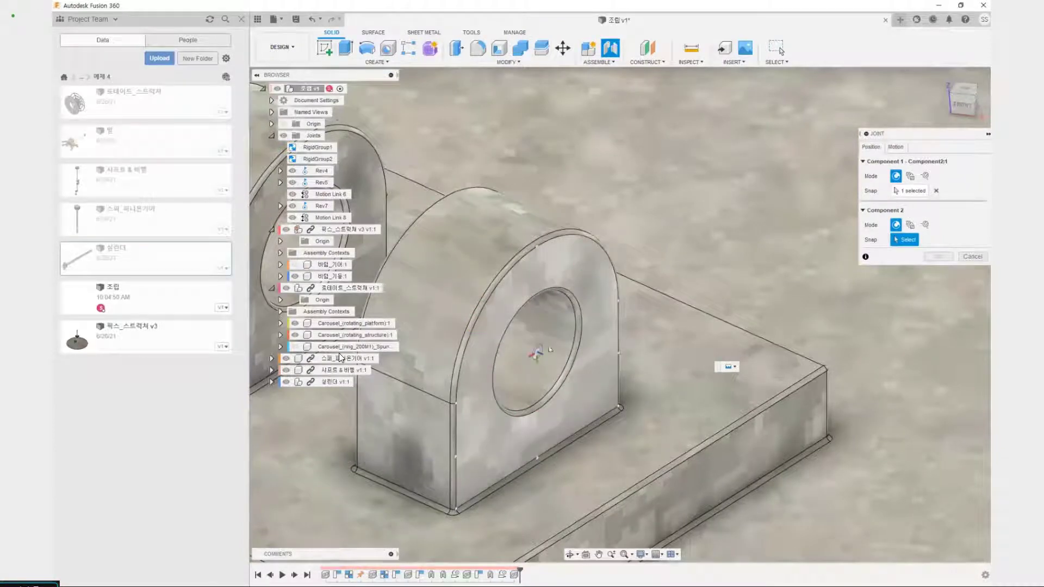
left_click(535, 358)
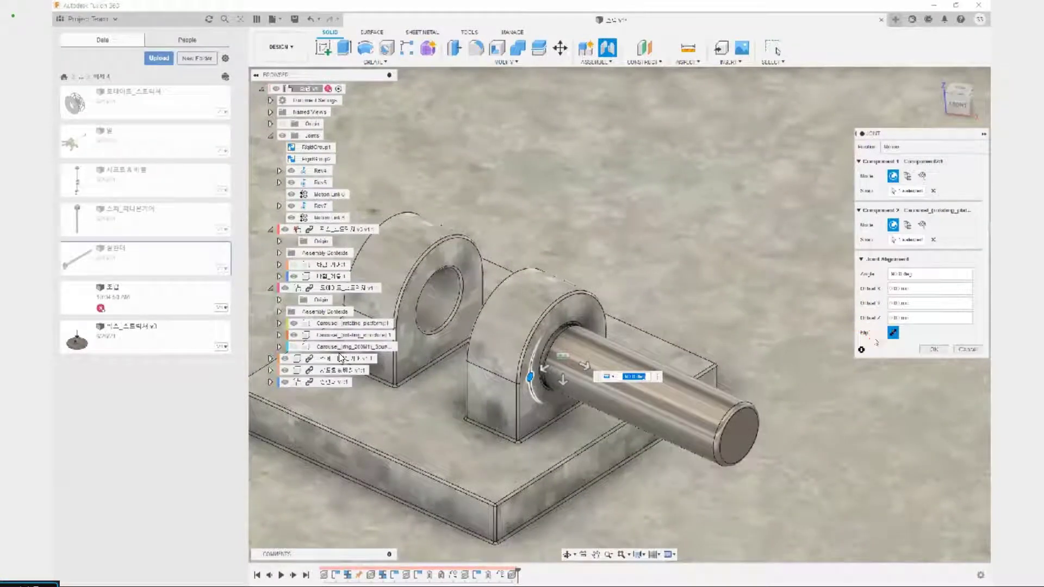
Flip the joint so the 실린더 sits between the bracket lugs, and create it as a rigid joint.
left_click(893, 333)
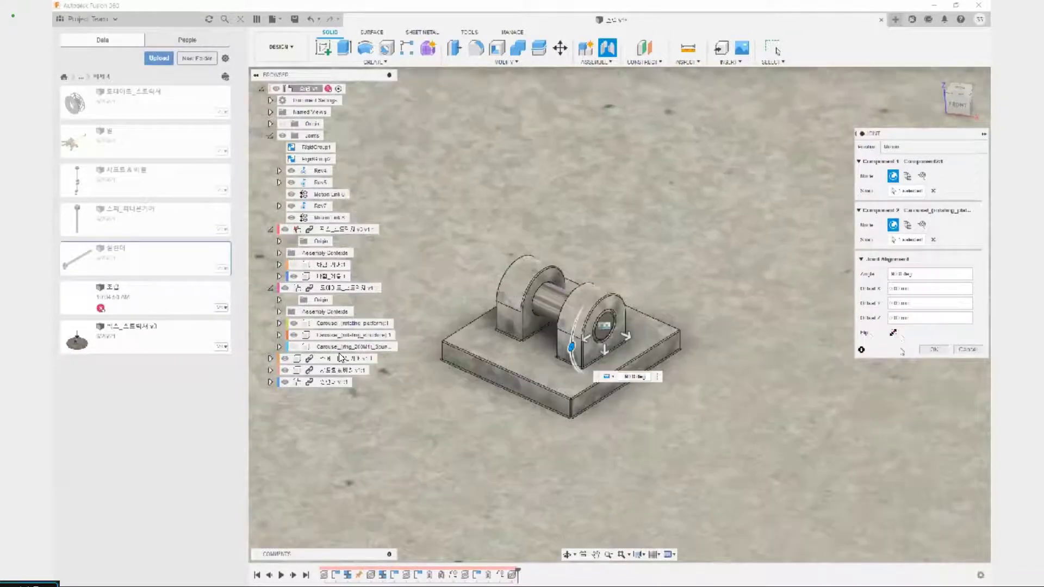
left_click(934, 349)
scroll(651, 348, "down", 3)
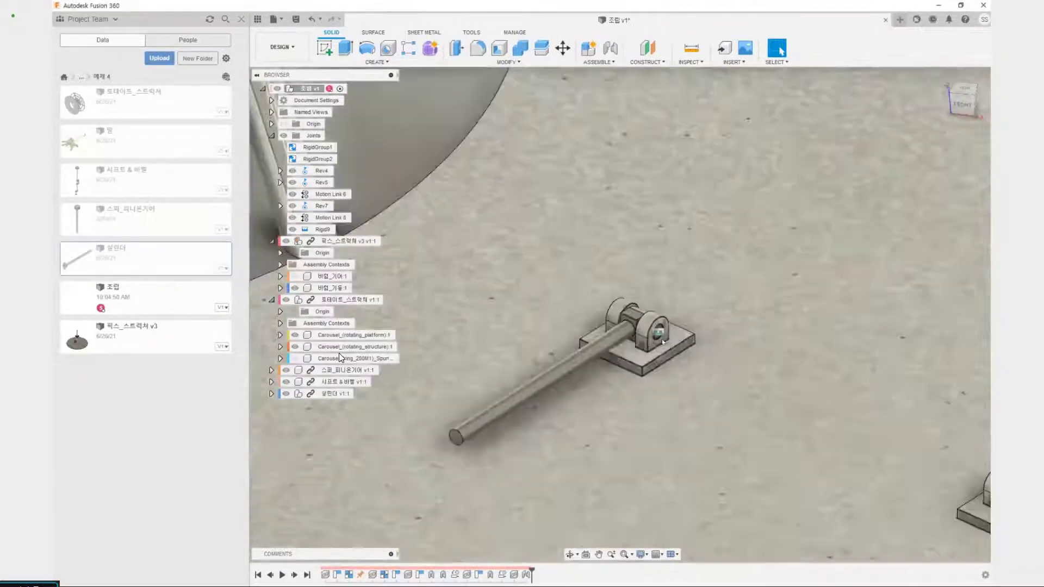
Change the 실린더's rigid joint to Revolute about the Z axis, and try moving the jointed parts.
left_click(659, 334)
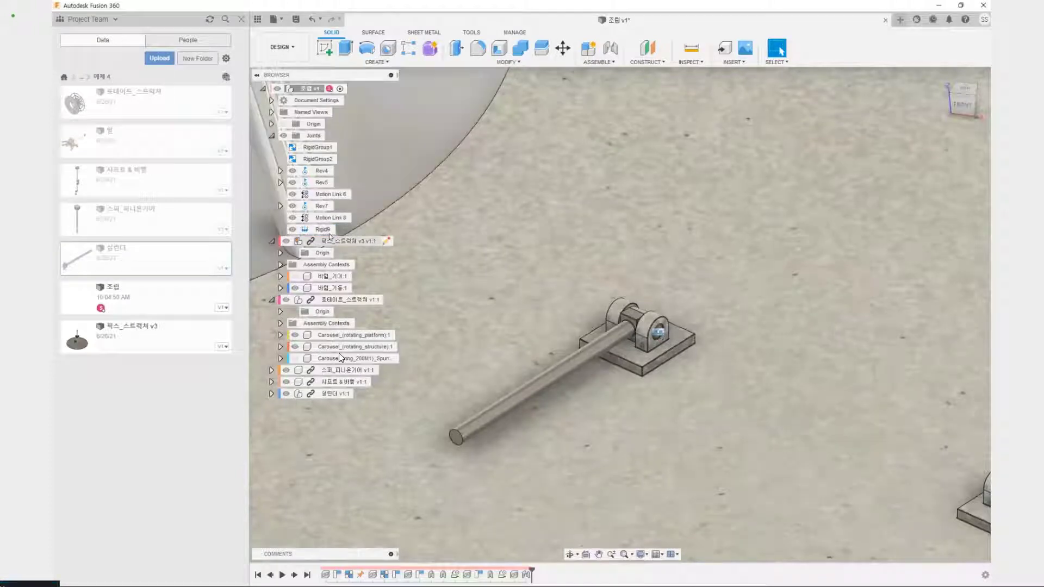
left_click(325, 233)
right_click(324, 234)
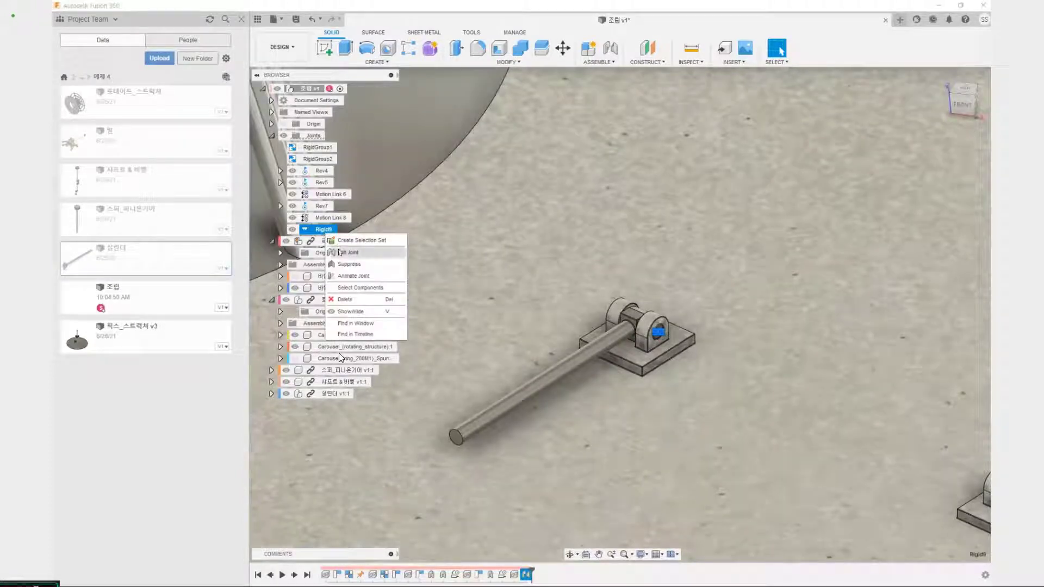
left_click(354, 264)
left_click(904, 151)
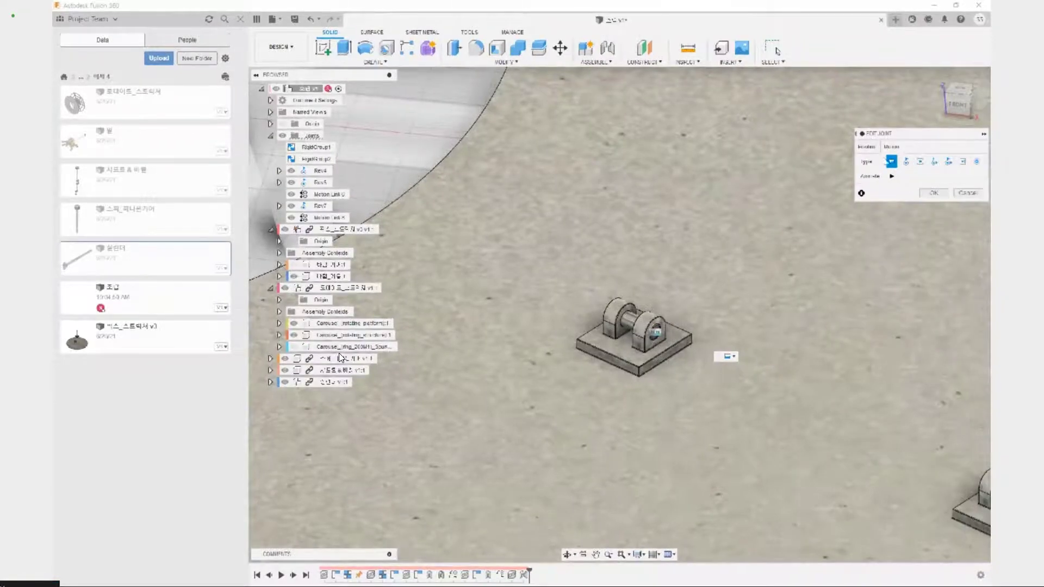
left_click(910, 163)
left_click(904, 162)
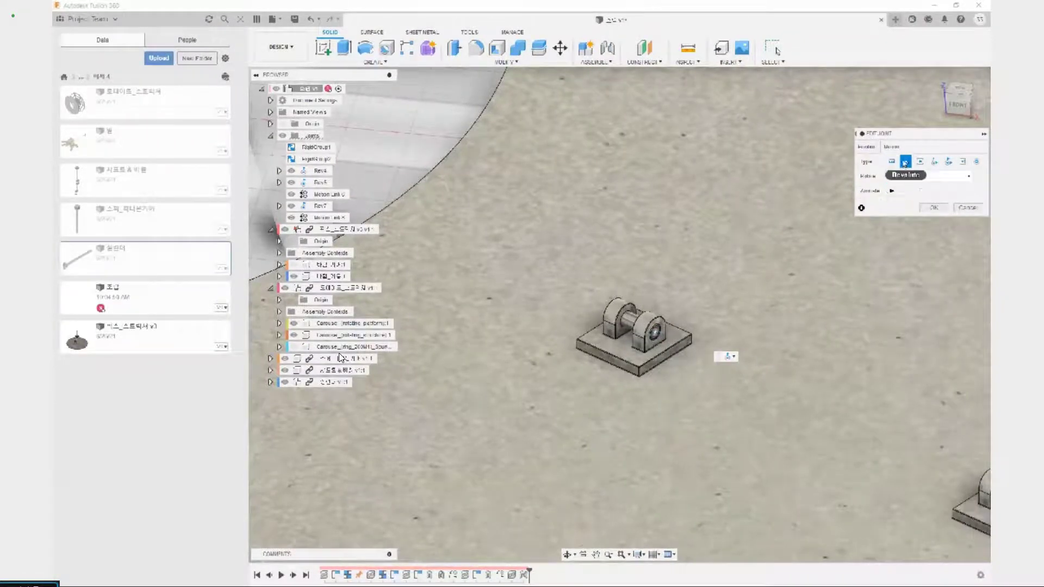
key("Return")
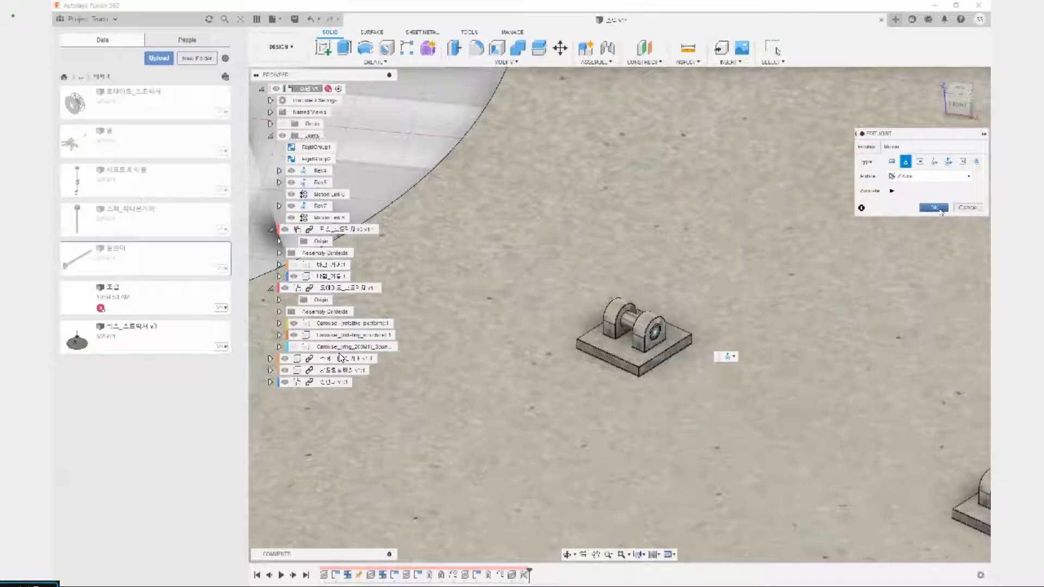
left_click_drag(589, 352, 715, 317)
scroll(596, 309, "down", 5)
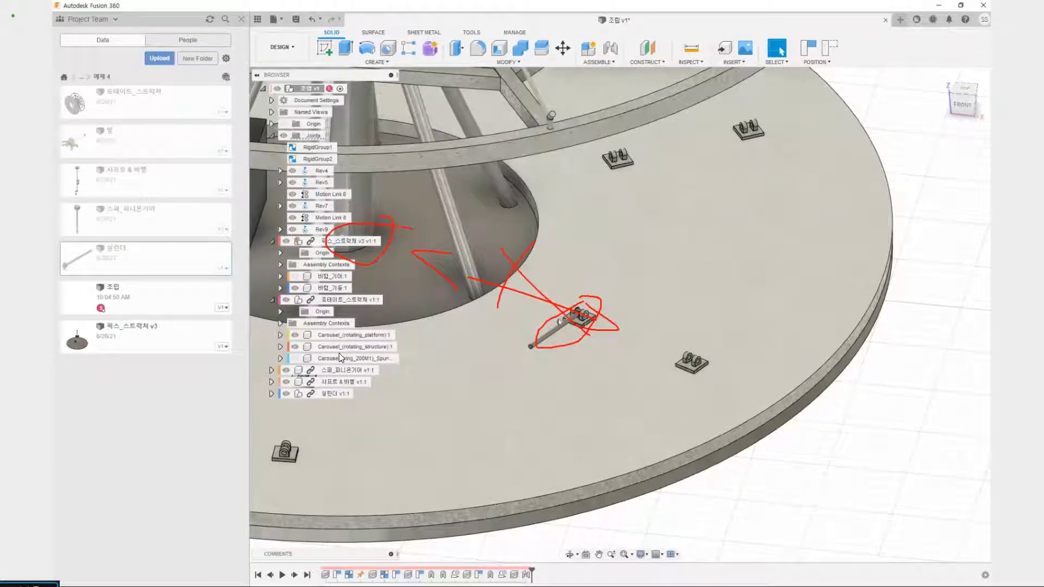
Remove the 실린더's revolute joint and undo its placement on the bracket, back to its position beside the platform.
left_click(336, 231)
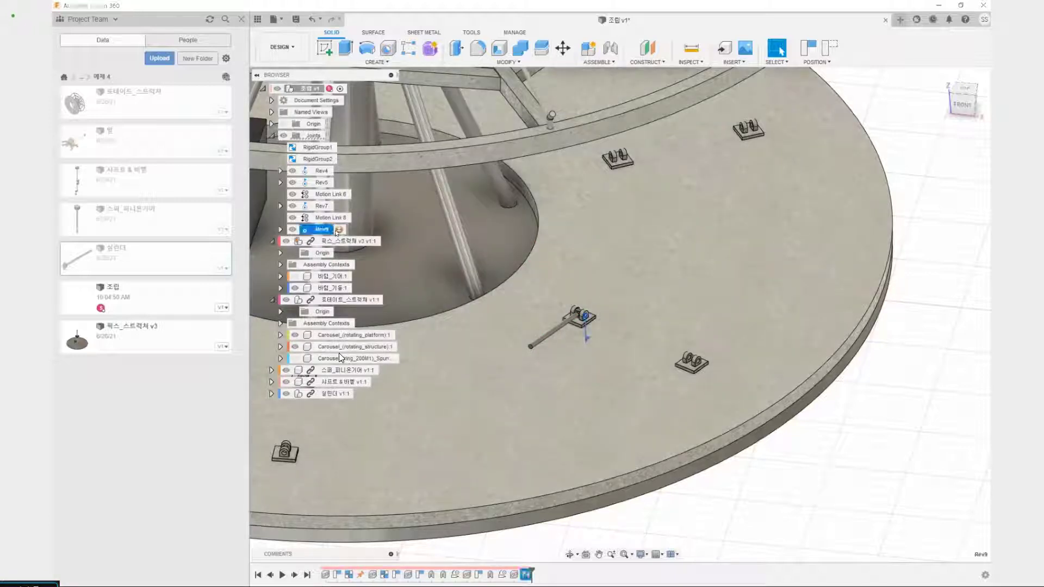
key("Delete")
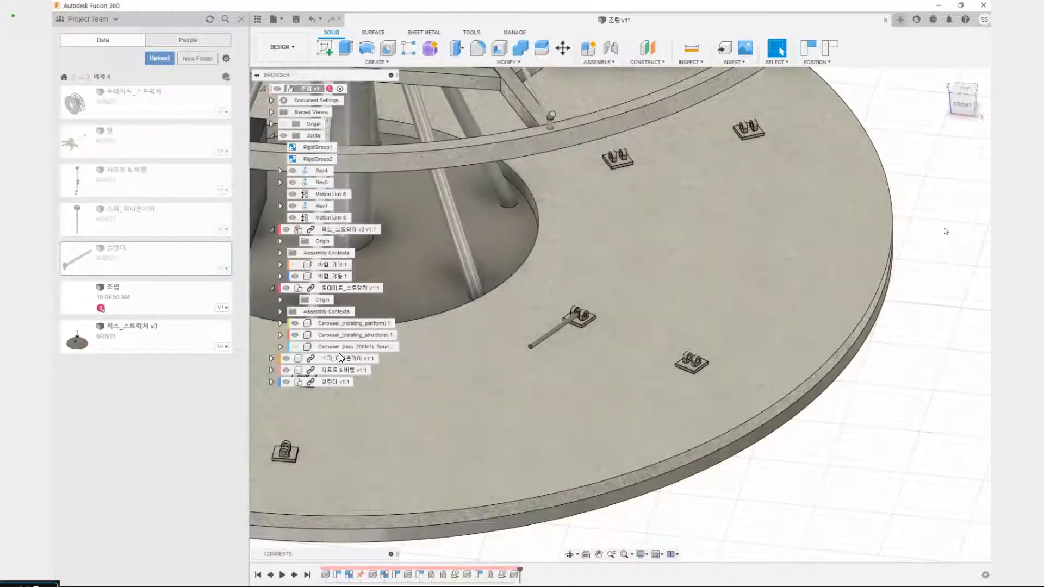
left_click(830, 50)
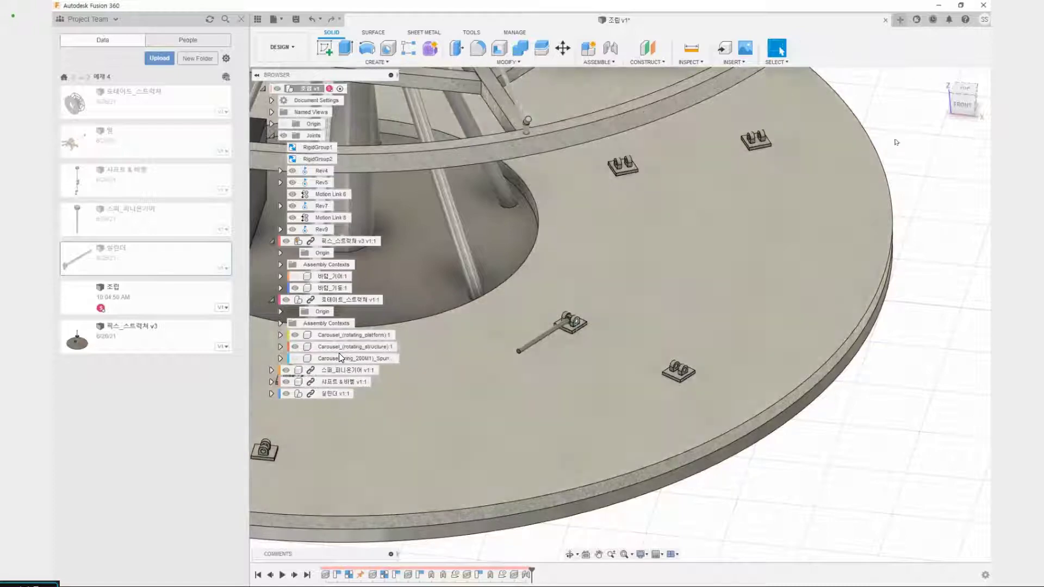
key("ctrl+z")
key("ctrl+z")
key("ctrl+z")
key("ctrl+z")
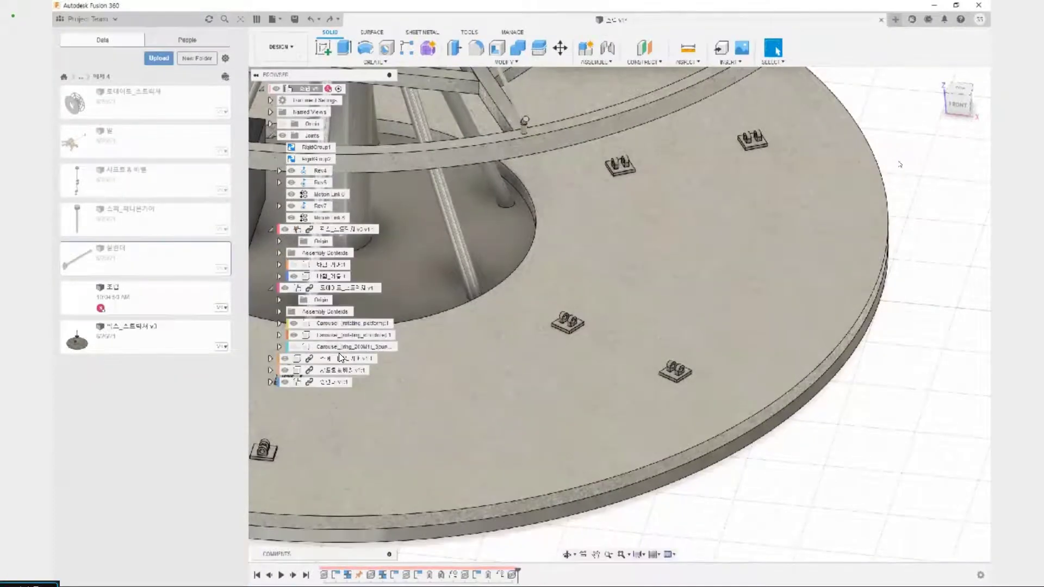
Start an Align of components and pick the centre of the 실린더 pin's end face as the point to move.
scroll(897, 146, "down", 3)
middle_click_drag(896, 147, 596, 176)
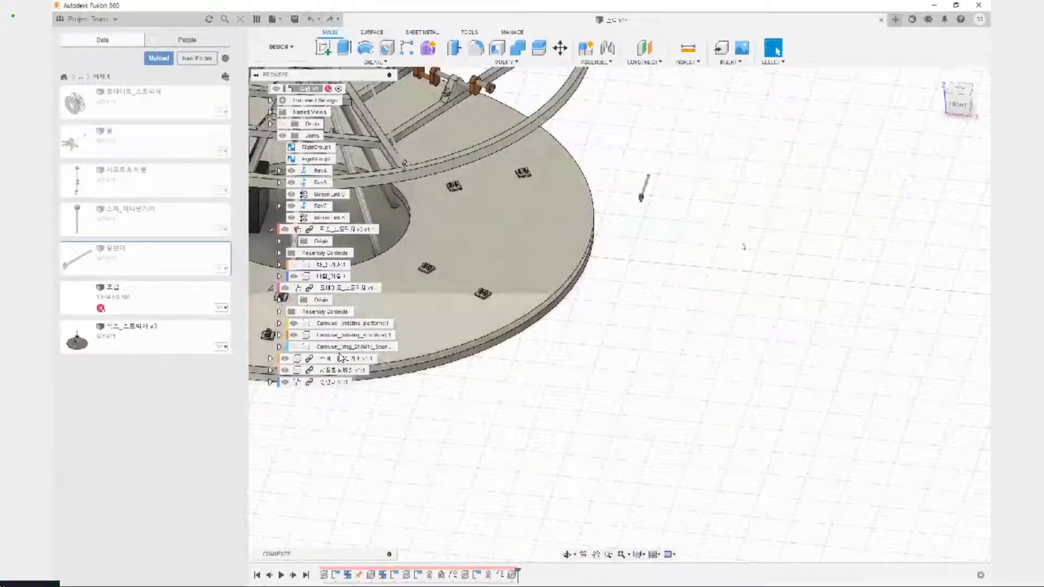
middle_click_drag(743, 246, 725, 342)
scroll(645, 276, "up", 4)
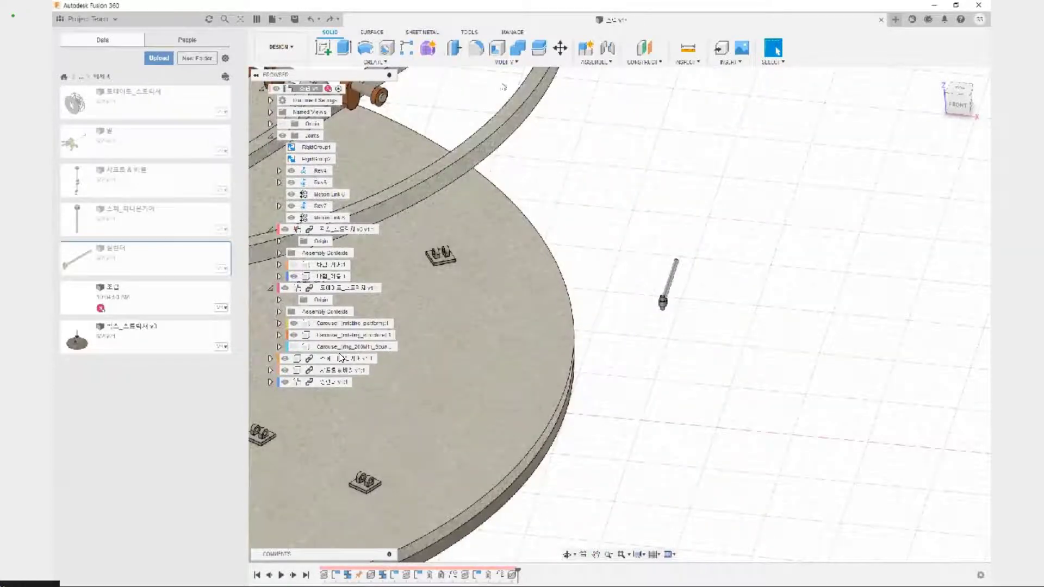
left_click(505, 62)
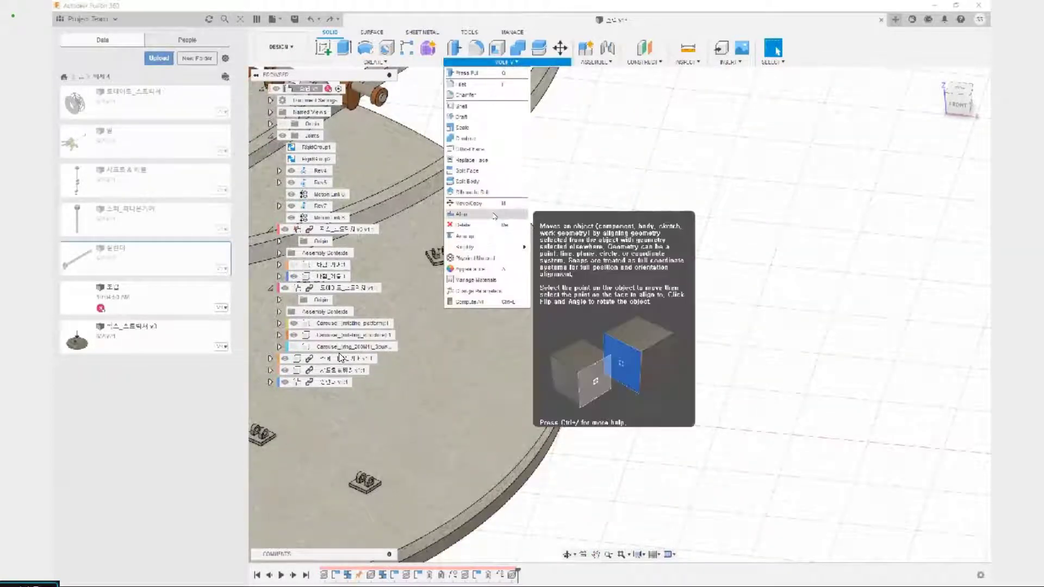
left_click(488, 238)
scroll(647, 291, "up", 5)
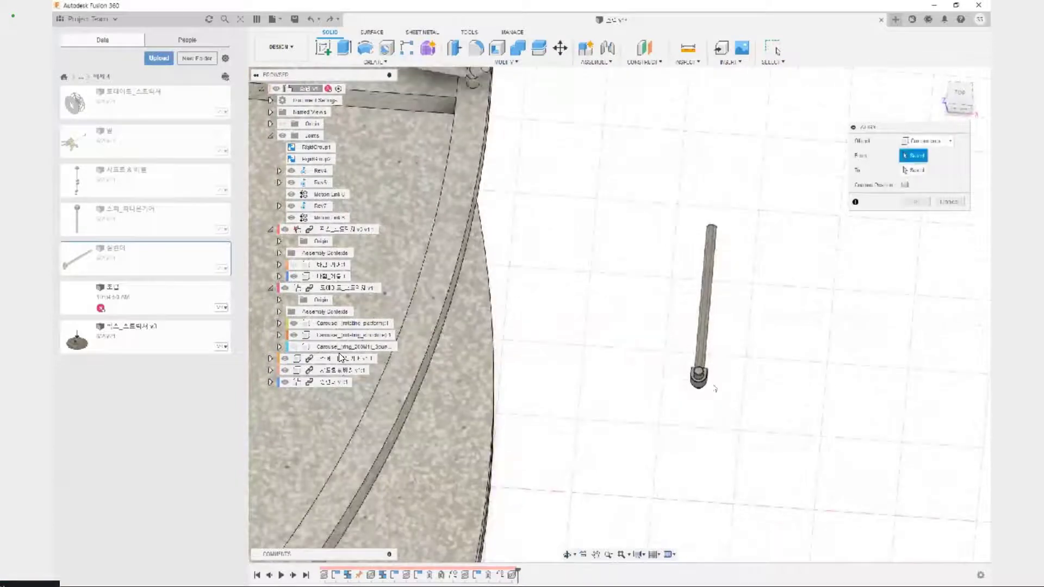
scroll(697, 363, "up", 5)
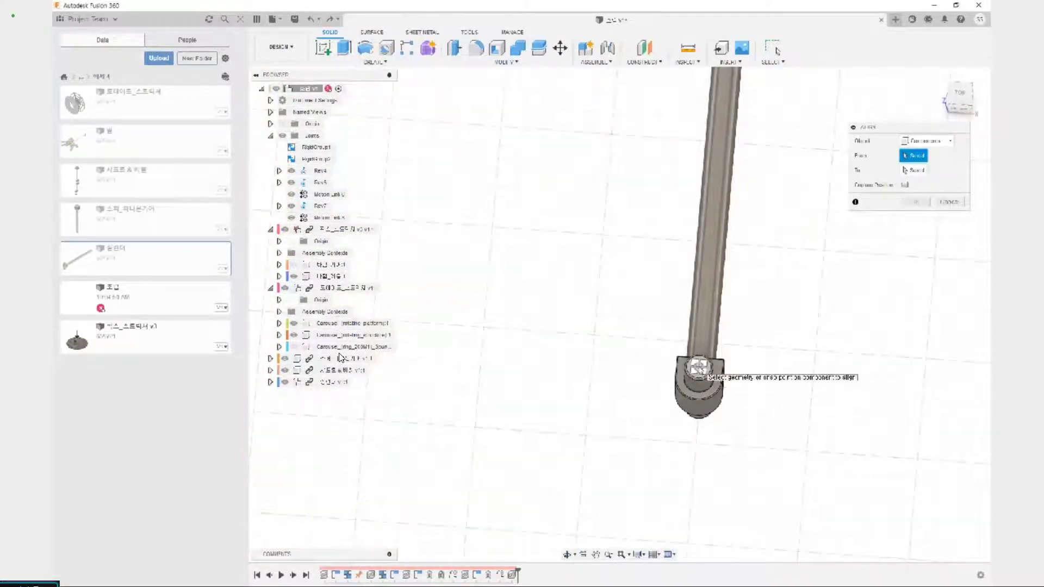
scroll(699, 375, "down", 2)
left_click(702, 368)
Align the 실린더 pin to the centre of the lug hole on a bracket of the rotating platform.
scroll(578, 424, "down", 7)
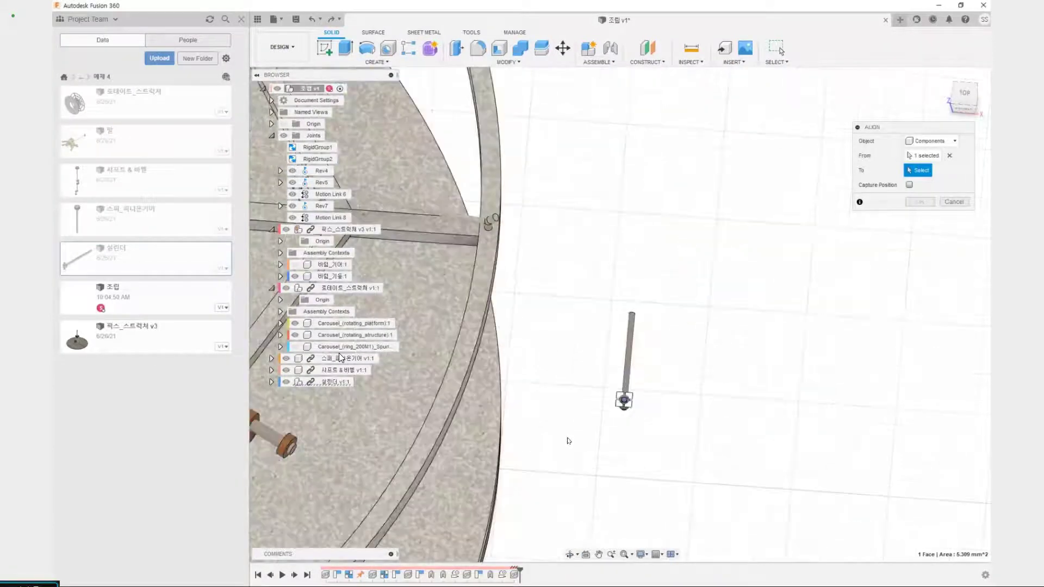
middle_click_drag(568, 440, 675, 245)
middle_click_drag(490, 463, 463, 345, "shift")
scroll(462, 344, "up", 6)
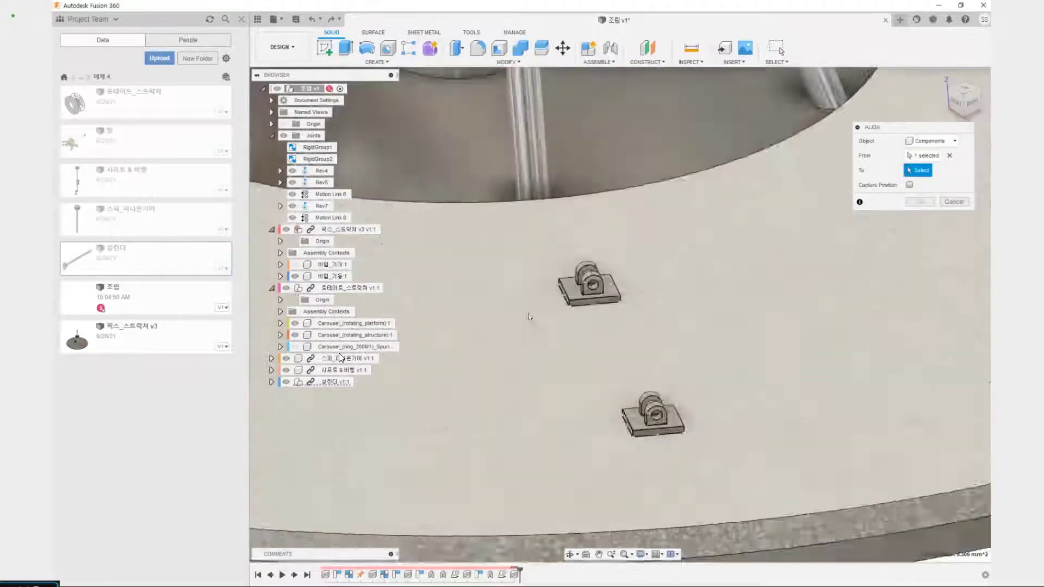
scroll(553, 326, "up", 5)
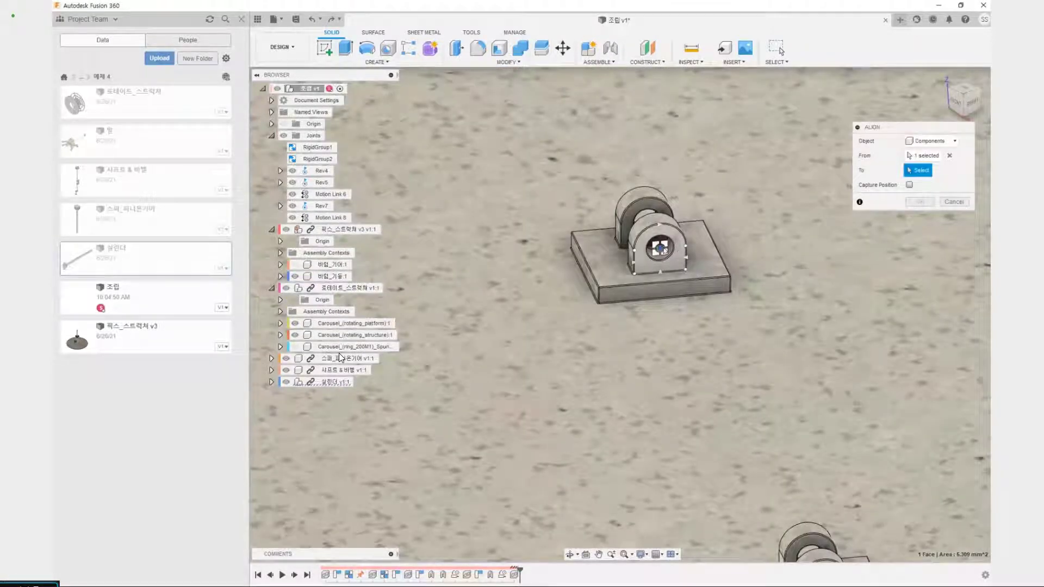
left_click(676, 264)
Rotate the alignment angle until the 실린더 stands upright between the bracket lugs.
scroll(663, 297, "down", 5)
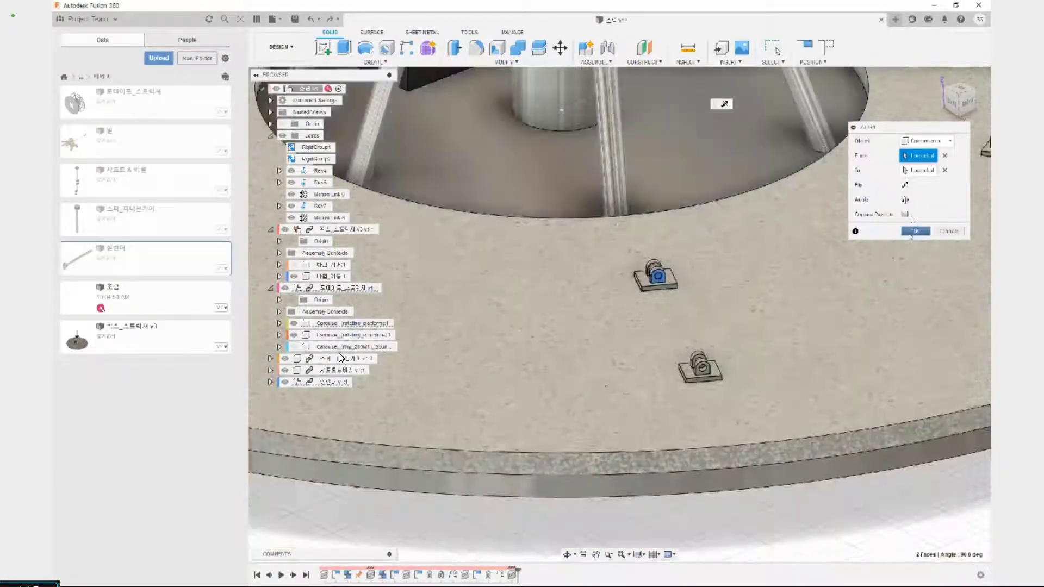
left_click(904, 200)
left_click(905, 199)
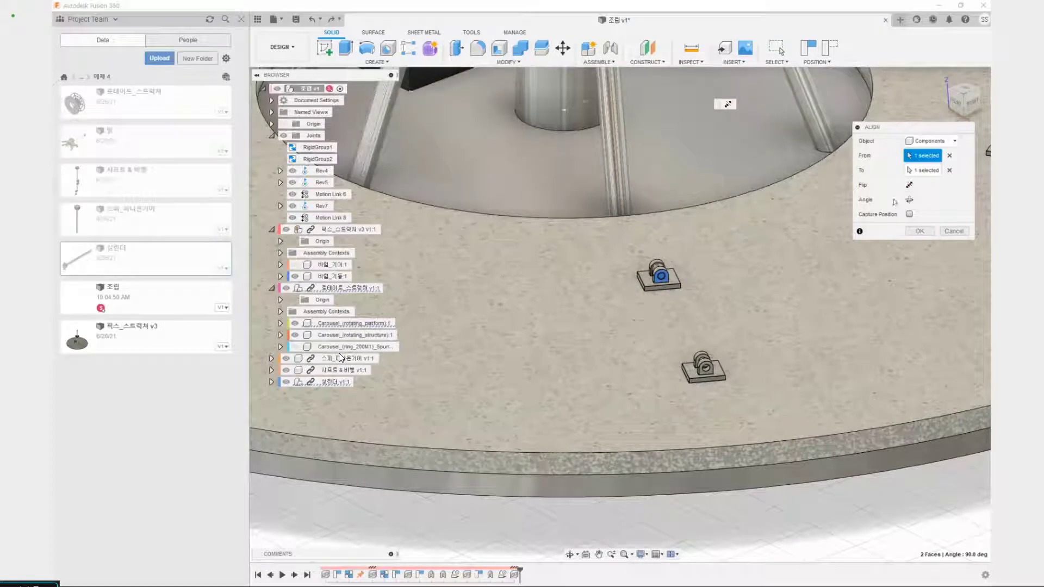
left_click(907, 200)
left_click(908, 200)
middle_click_drag(708, 338, 767, 322, "shift")
scroll(627, 306, "up", 6)
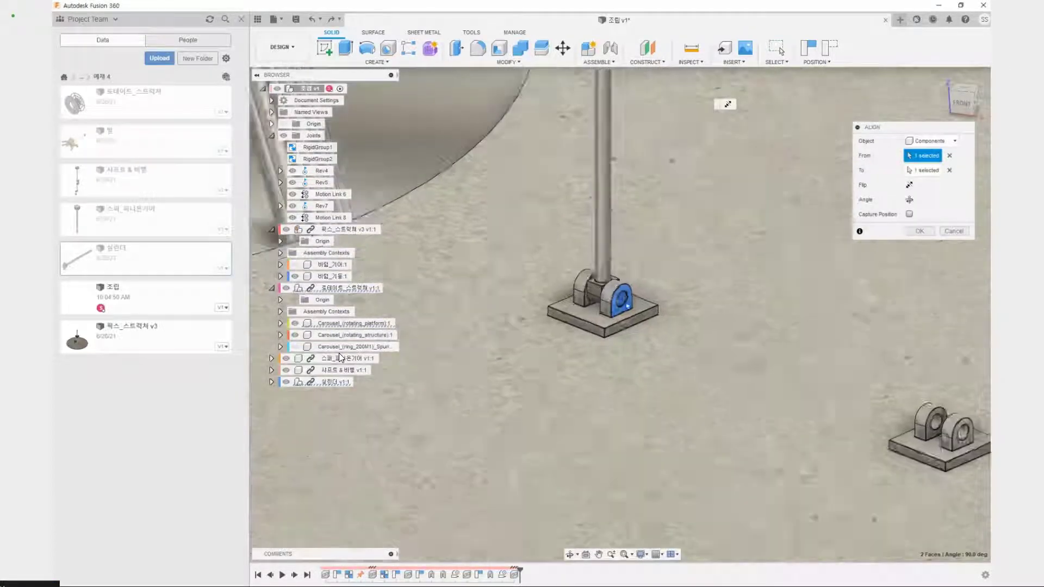
scroll(627, 306, "down", 5)
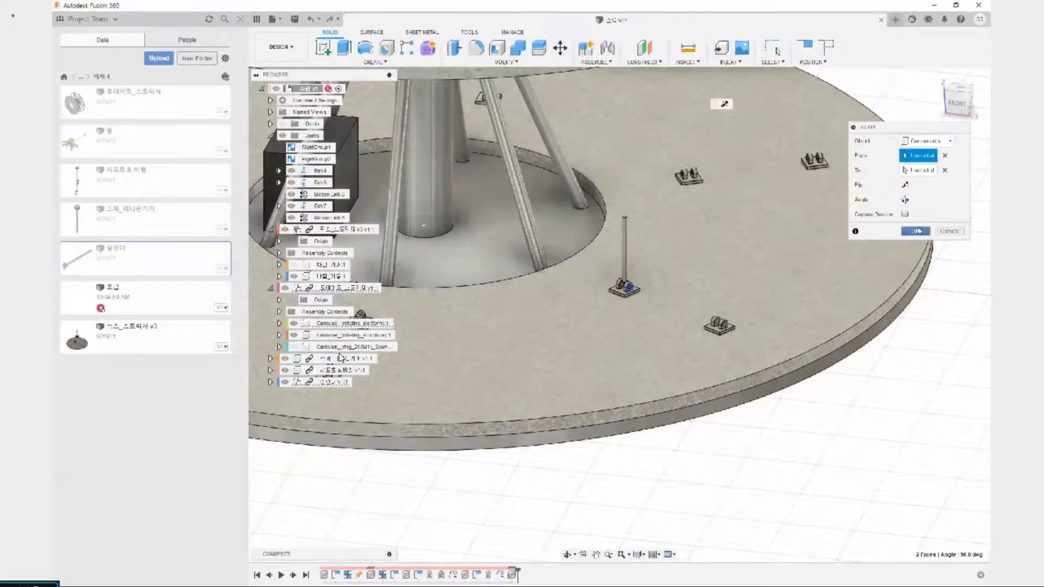
Apply the alignment that seats the first cylinder in its bracket on the round platform.
left_click(920, 231)
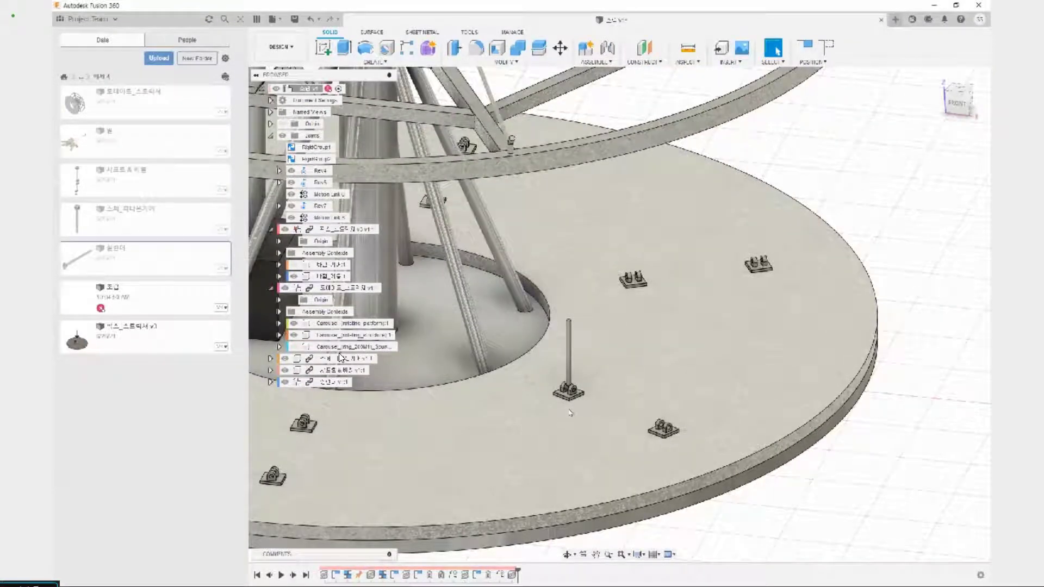
scroll(605, 381, "up", 3)
key("shift+j")
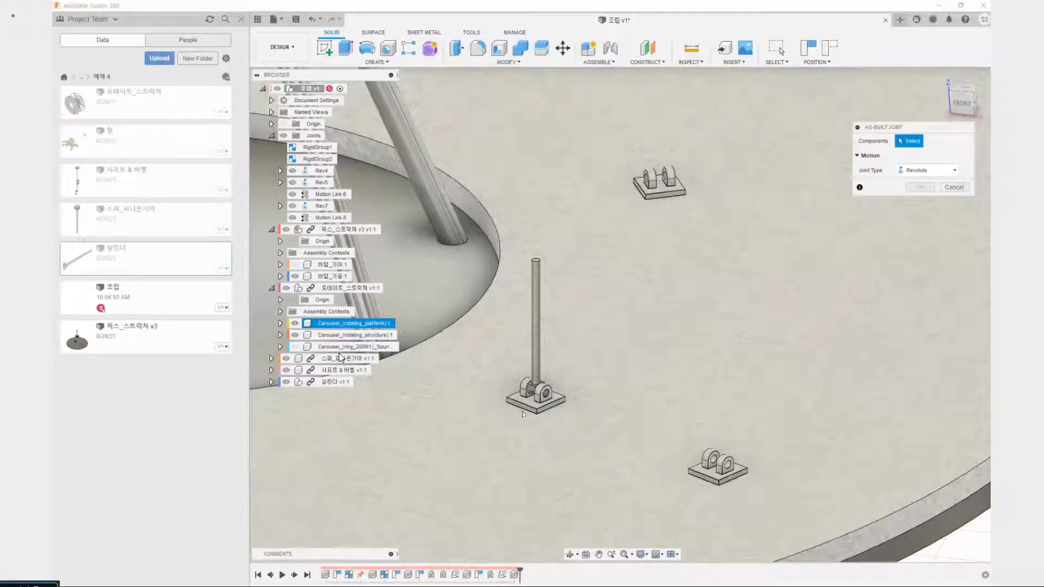
scroll(541, 405, "down", 5)
key("Escape")
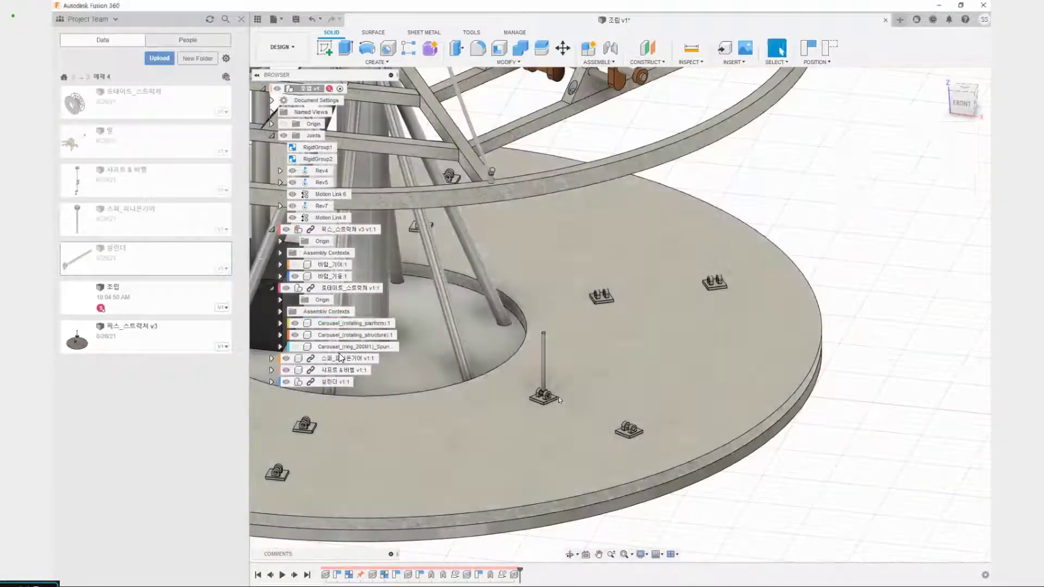
Capture the moved positions and place a second copy of the 실린더 component beside the platform.
scroll(559, 400, "down", 5)
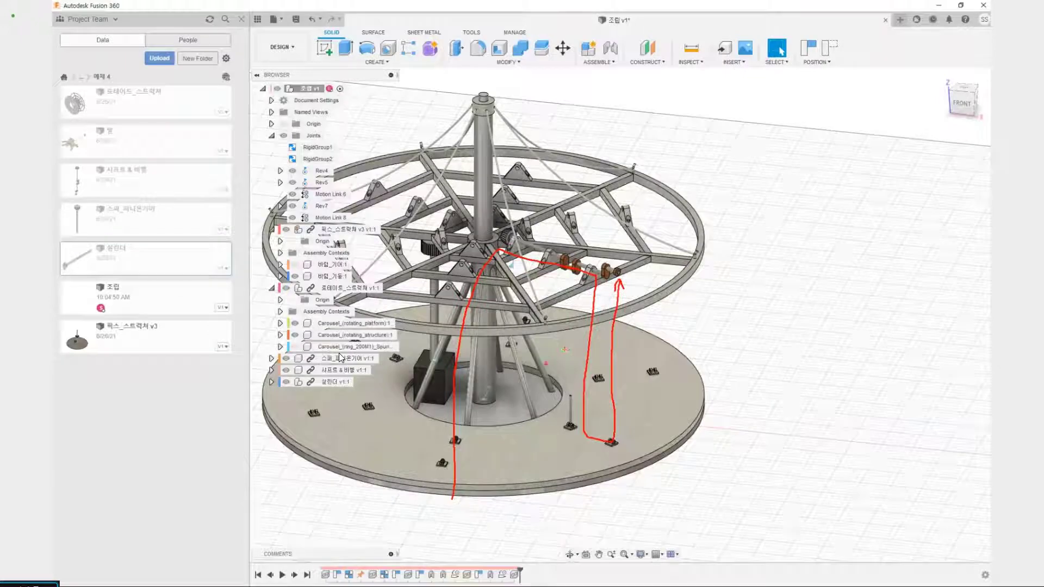
key("Escape")
scroll(566, 313, "down", 5)
scroll(566, 379, "up", 5)
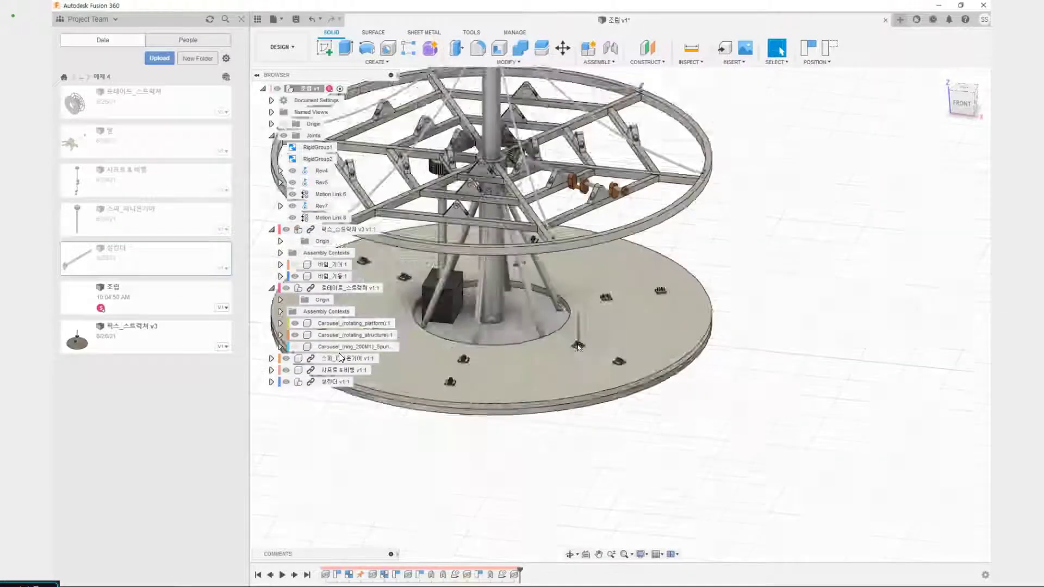
scroll(578, 346, "up", 3)
middle_click_drag(568, 330, 545, 392)
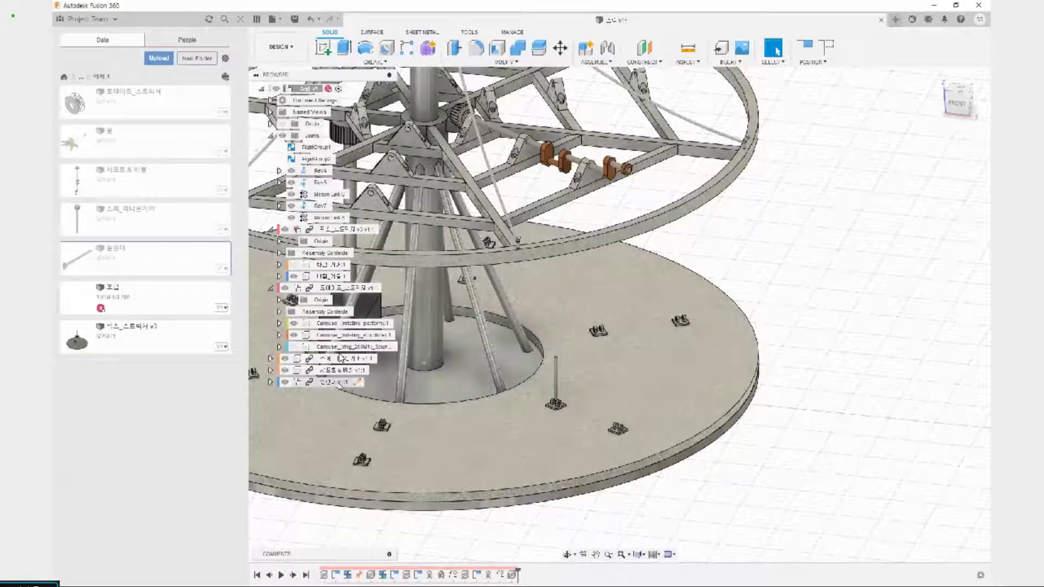
left_click(337, 382)
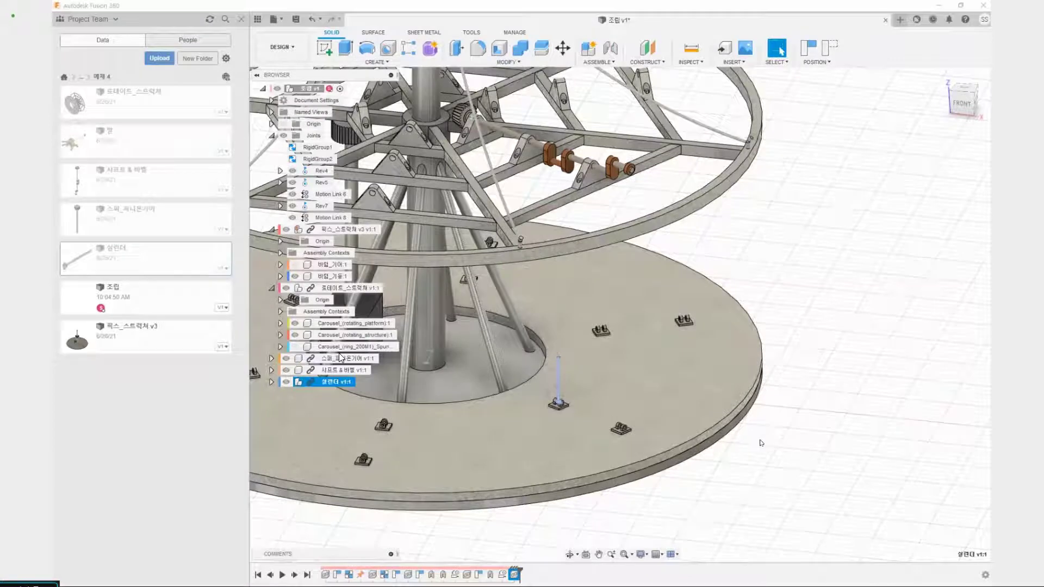
key("m")
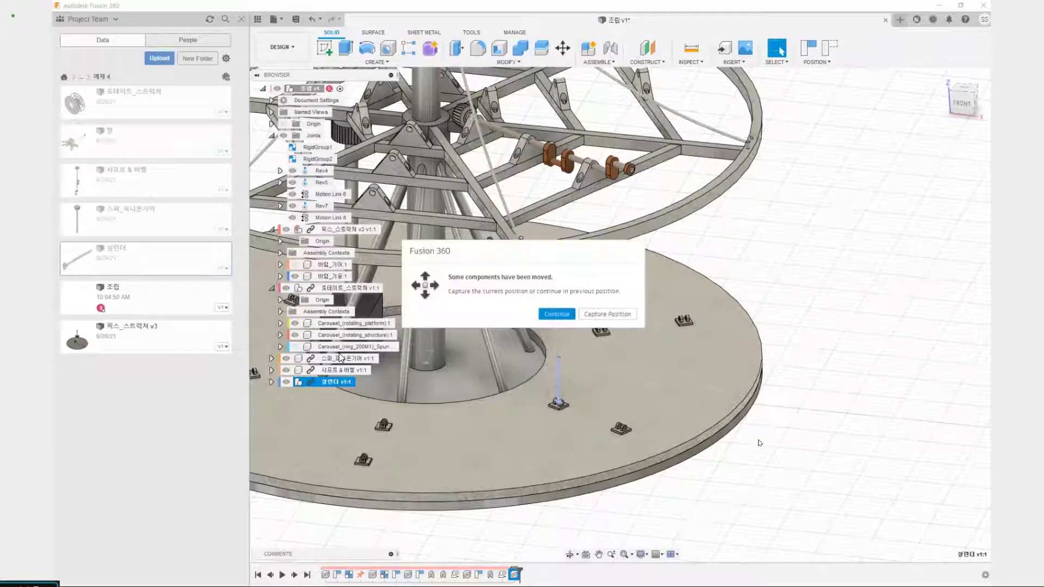
left_click(599, 315)
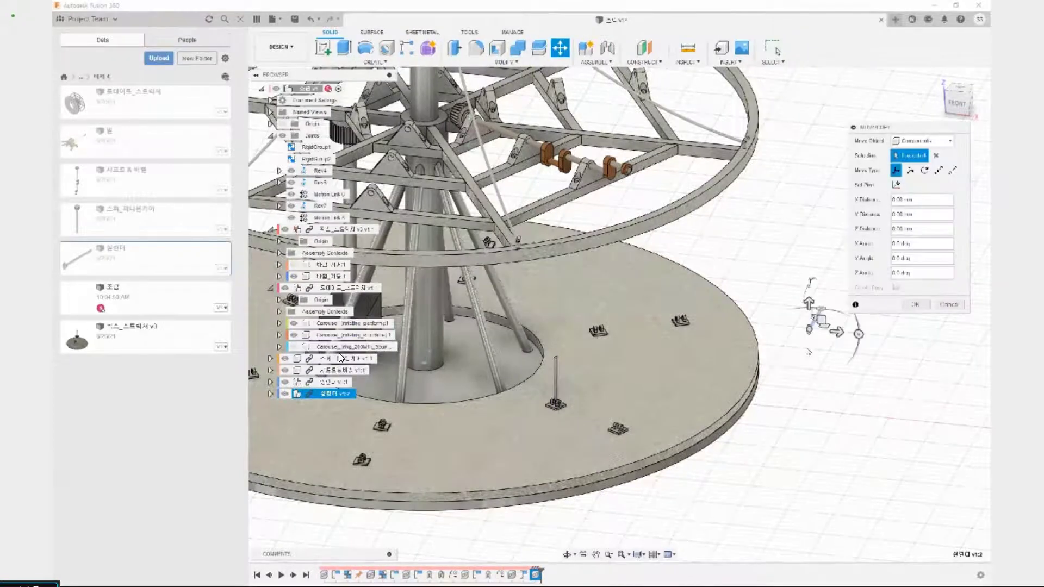
scroll(764, 377, "up", 5)
middle_click_drag(764, 377, 675, 390)
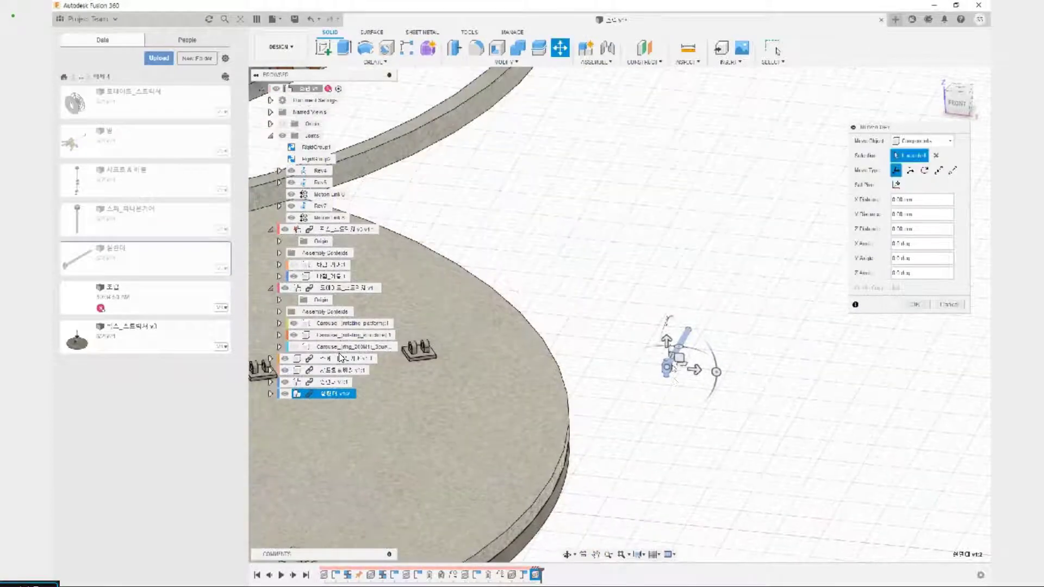
left_click(915, 304)
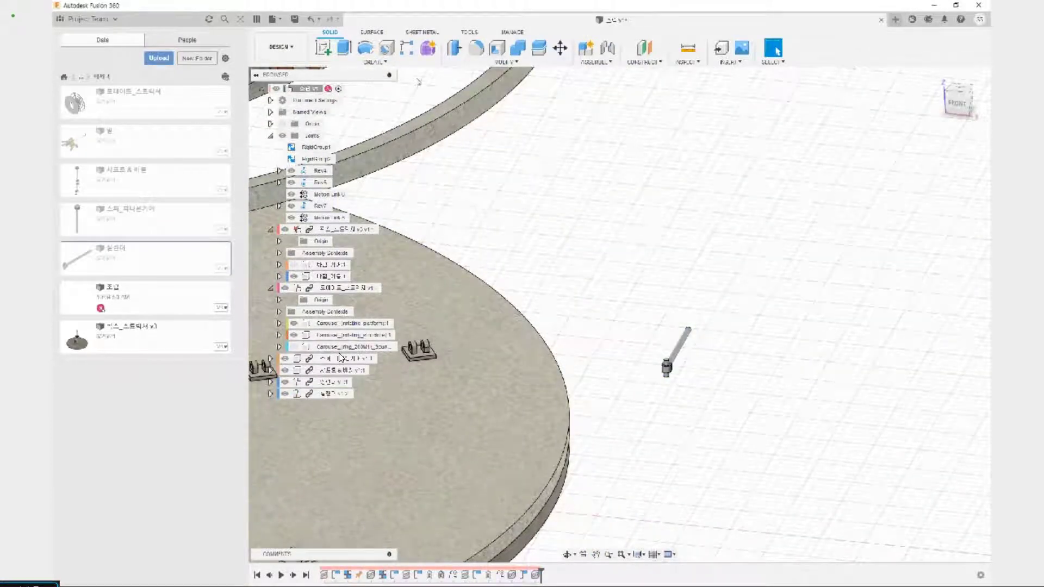
Start aligning the copied cylinder with the circular end face of its cross pin as the source.
left_click(503, 63)
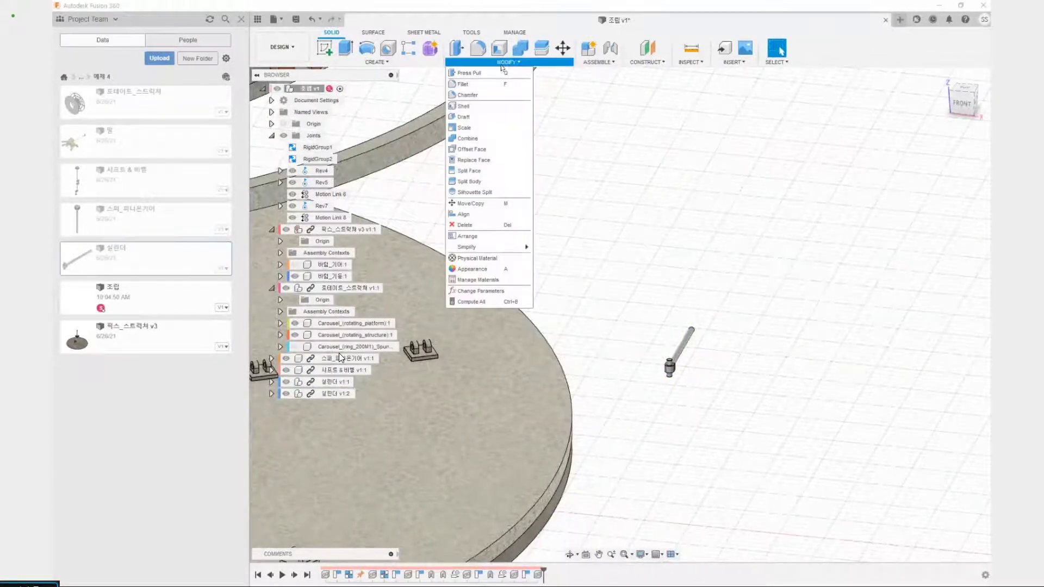
left_click(463, 214)
scroll(672, 380, "up", 4)
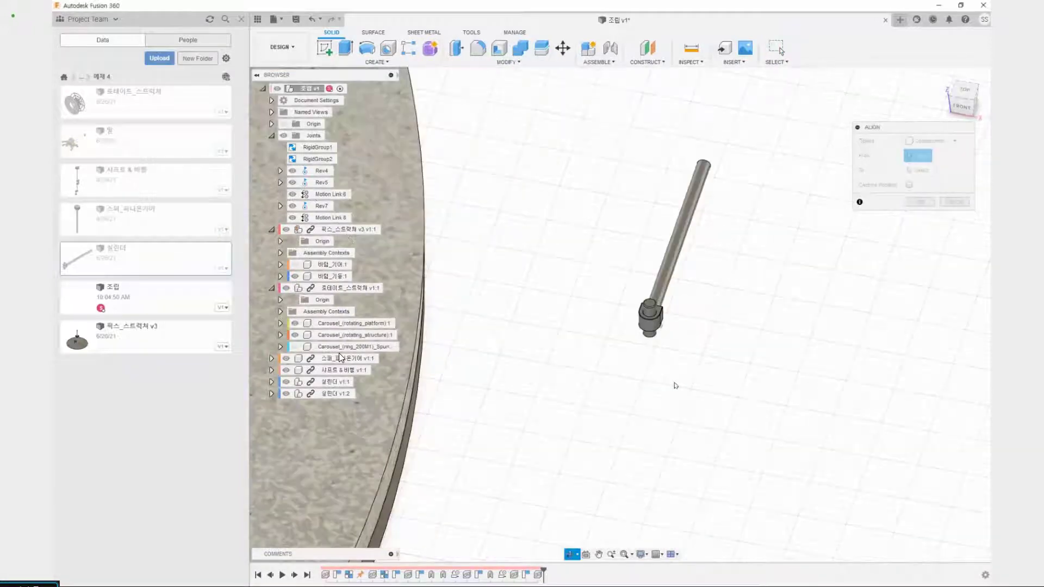
scroll(651, 308, "up", 5)
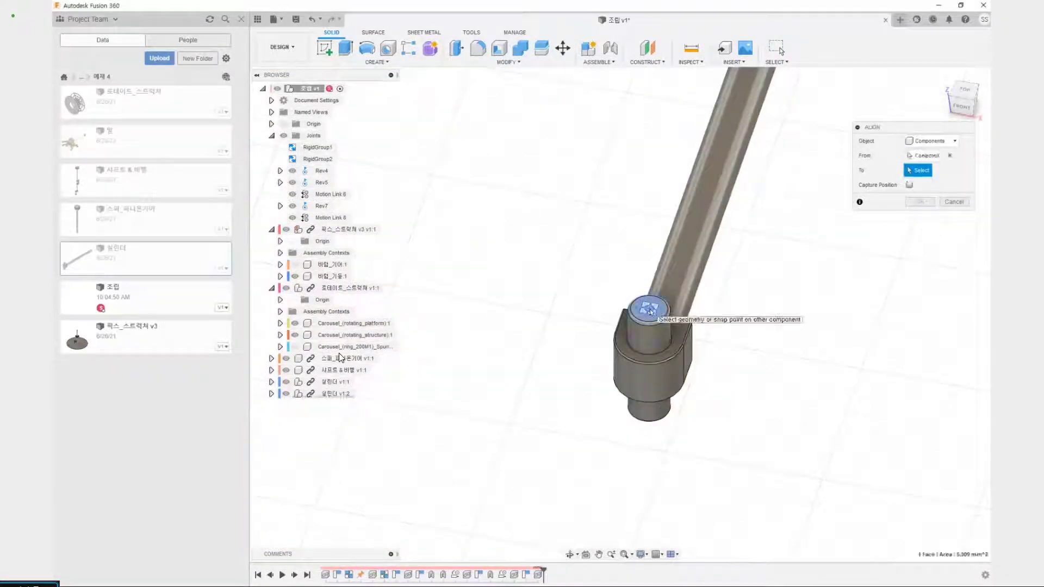
left_click(651, 311)
scroll(654, 320, "up", 2)
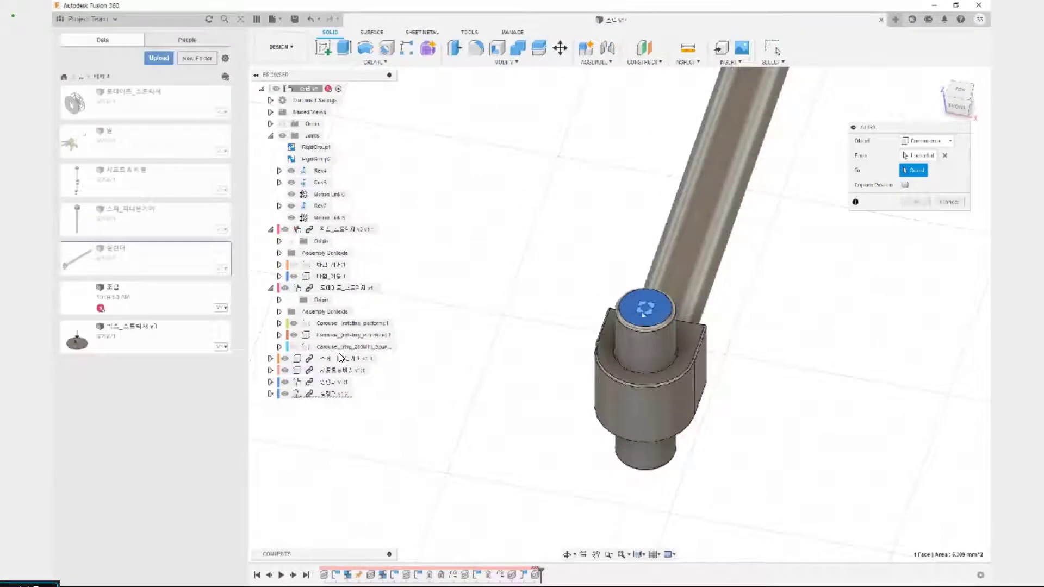
Align the copied cylinder to the outer lug face of the empty bracket beside the first cylinder.
scroll(655, 321, "down", 3)
scroll(585, 370, "down", 5)
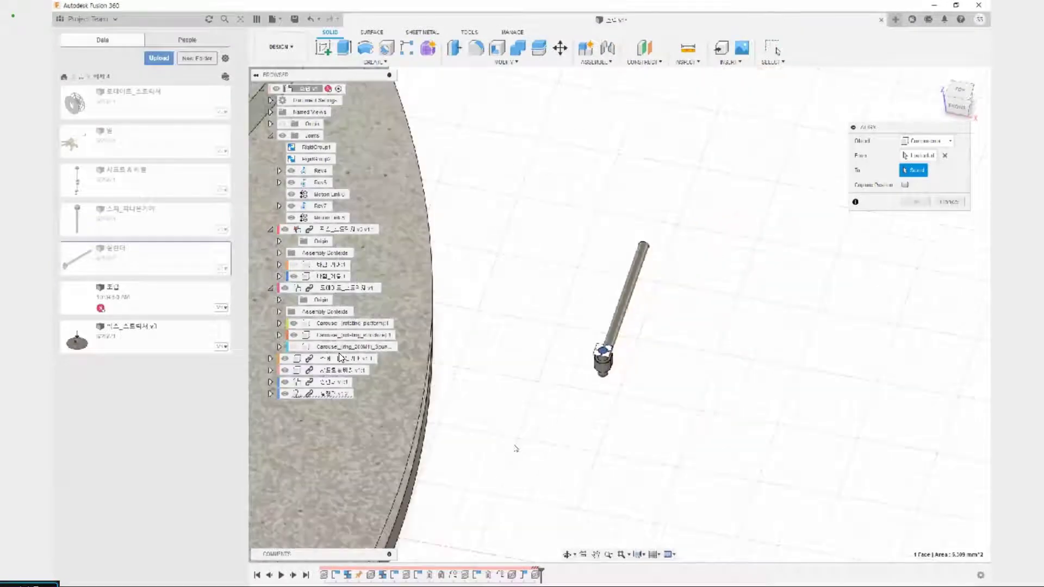
middle_click_drag(517, 447, 718, 261)
scroll(718, 261, "down", 4)
middle_click_drag(488, 389, 468, 352, "shift")
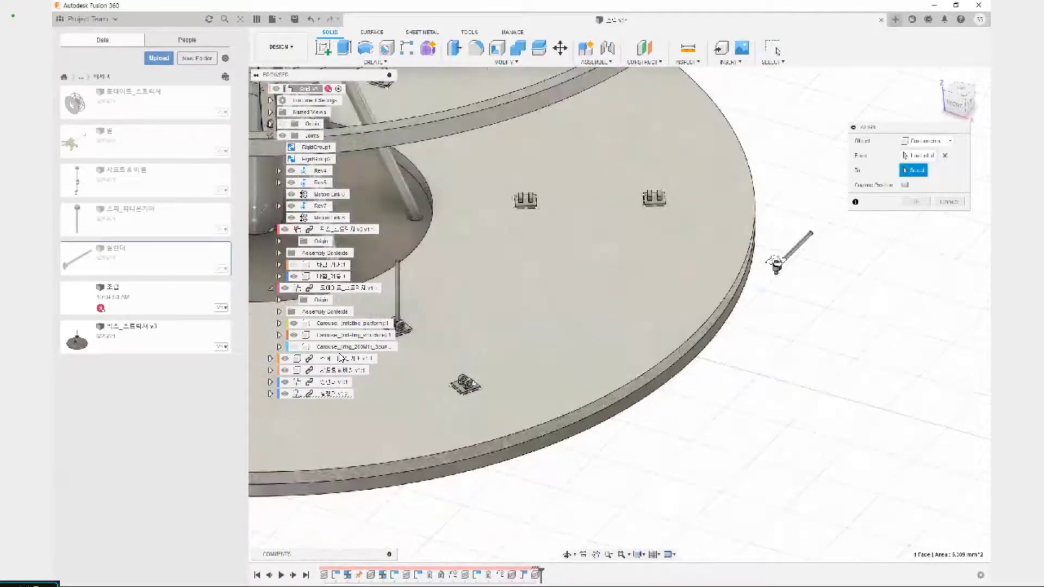
scroll(472, 398, "up", 8)
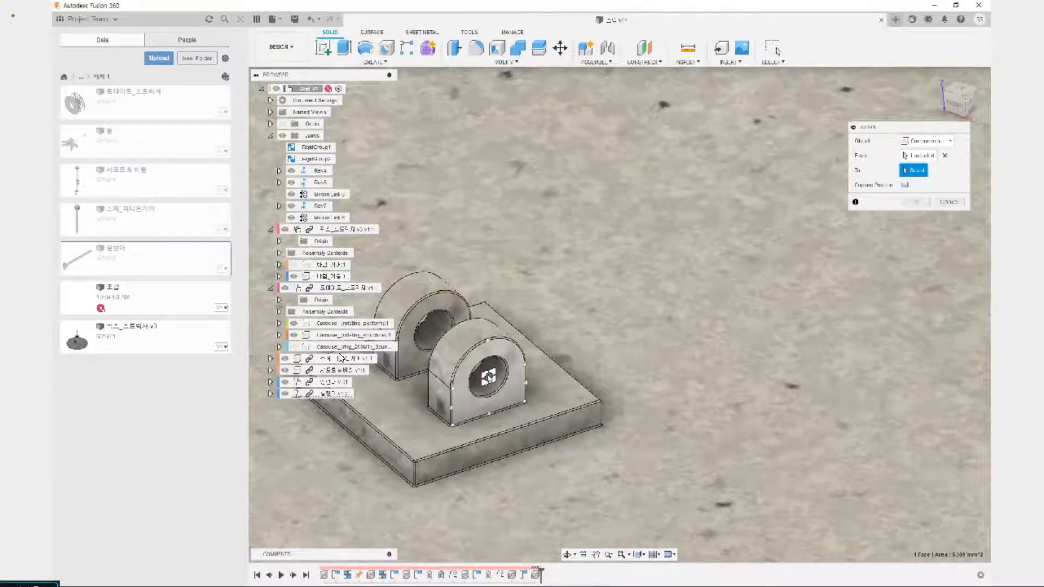
left_click(491, 376)
scroll(536, 350, "down", 3)
scroll(537, 351, "down", 6)
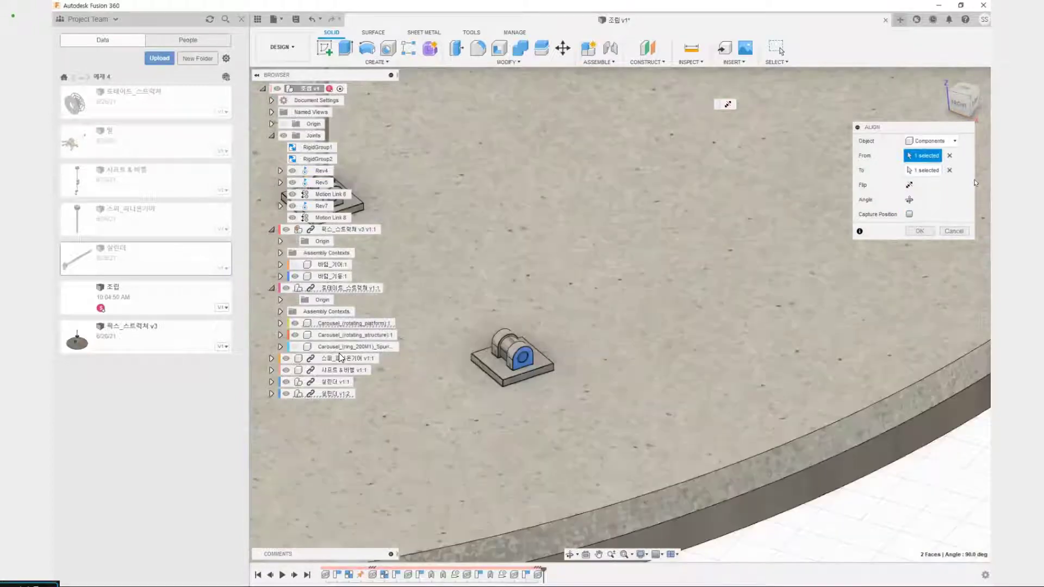
Flip and rotate the aligned cylinder in 90-degree increments until it stands upright with its pin inside the bracket.
middle_click_drag(531, 245, 596, 224)
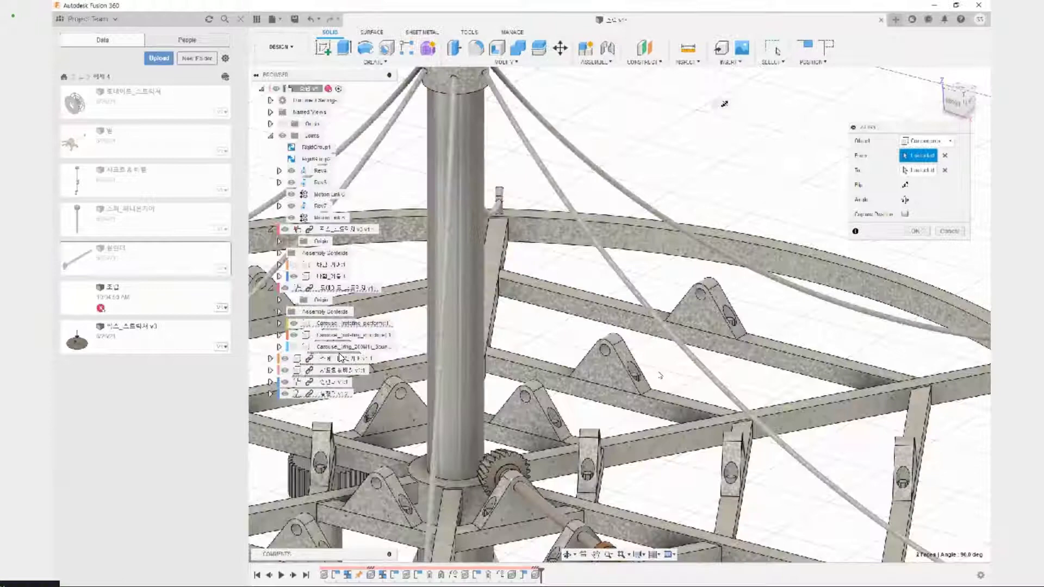
scroll(660, 374, "down", 5)
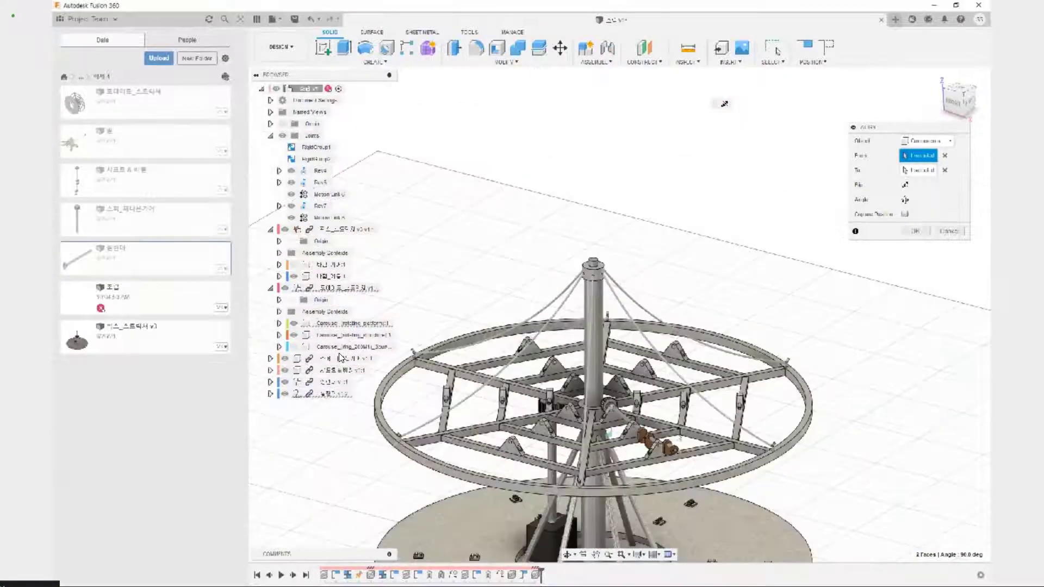
middle_click_drag(659, 374, 642, 231)
scroll(654, 426, "up", 3)
middle_click_drag(655, 426, 638, 299)
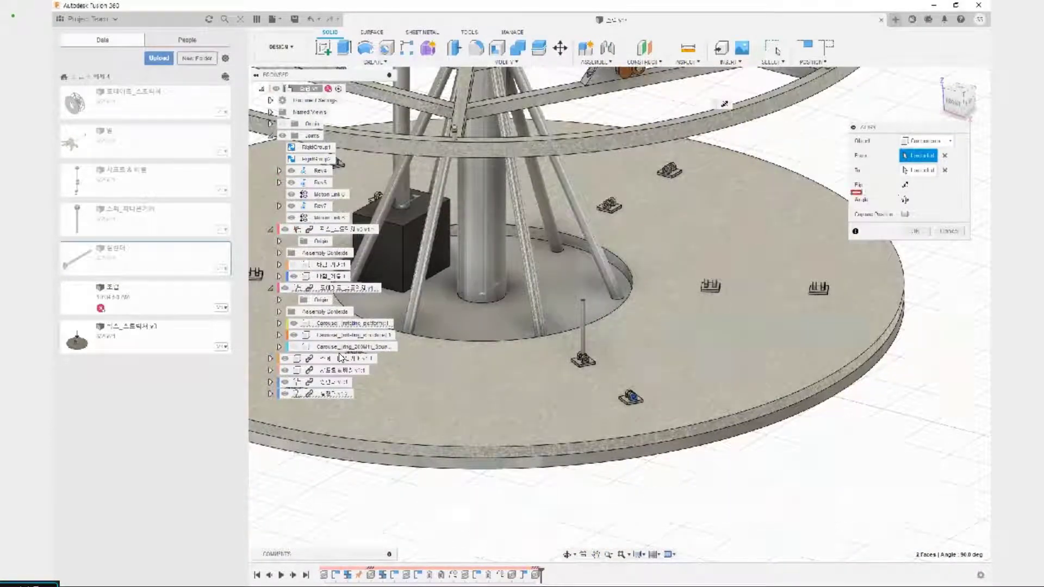
left_click(911, 201)
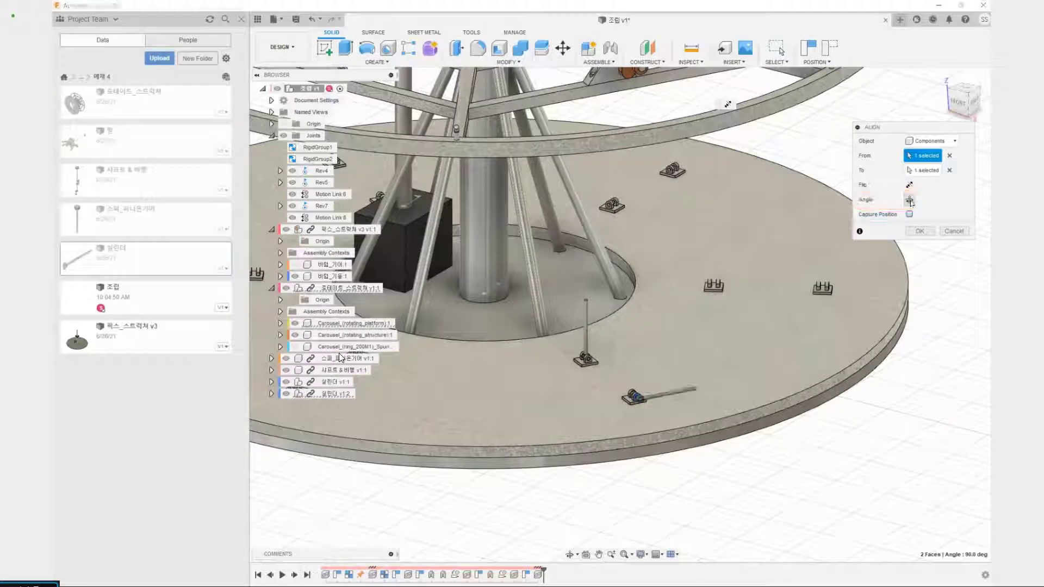
left_click(910, 201)
left_click(910, 201)
left_click(910, 201)
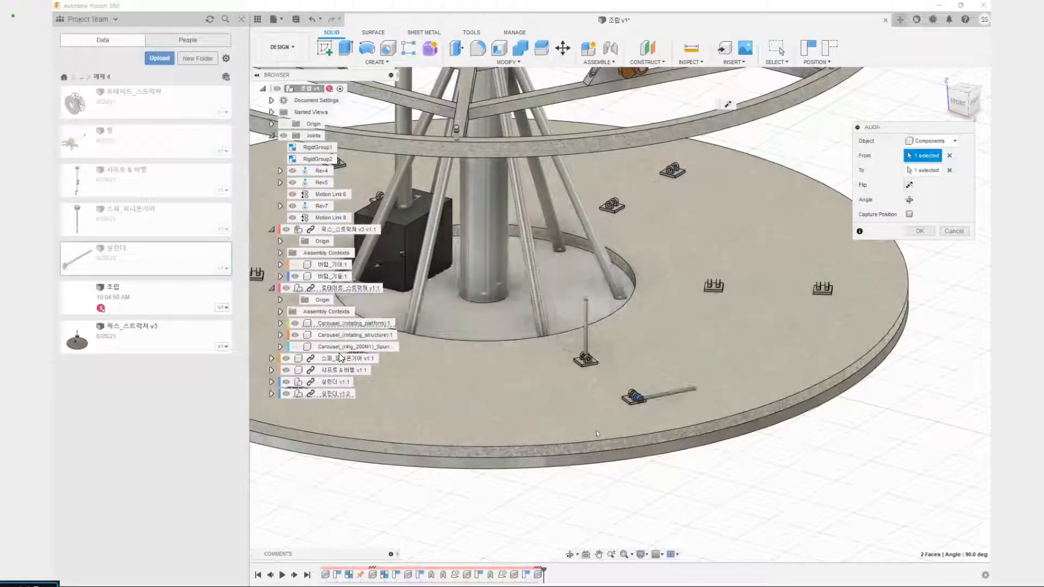
scroll(660, 399, "up", 3)
scroll(659, 398, "up", 3)
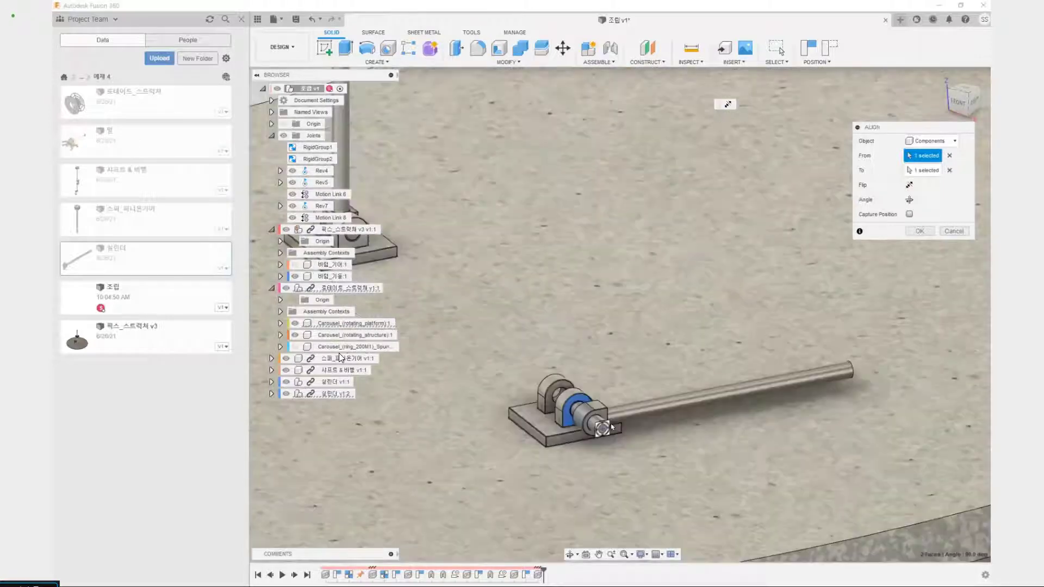
left_click(910, 200)
left_click(909, 201)
left_click(909, 200)
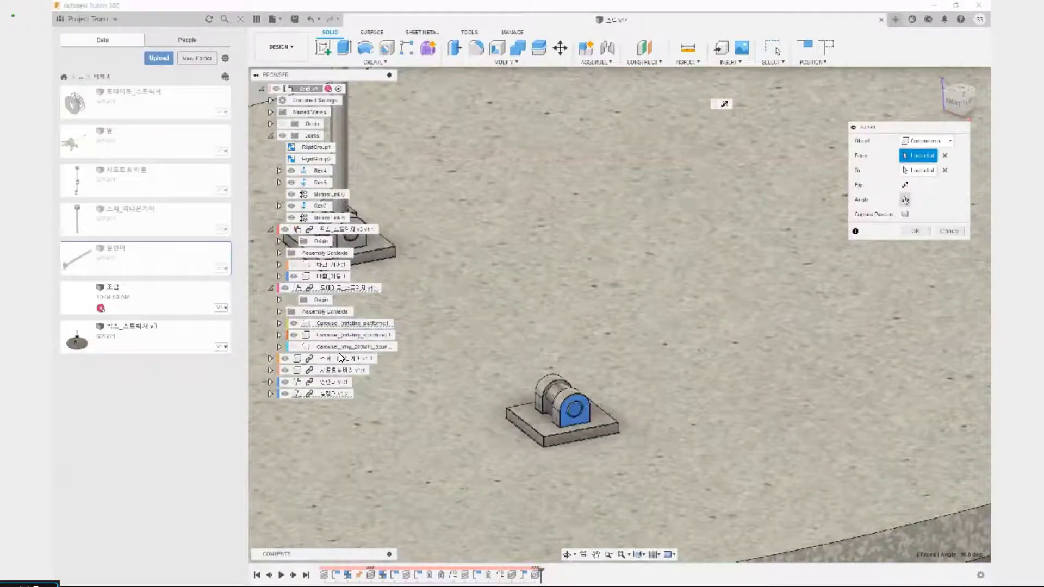
left_click(906, 200)
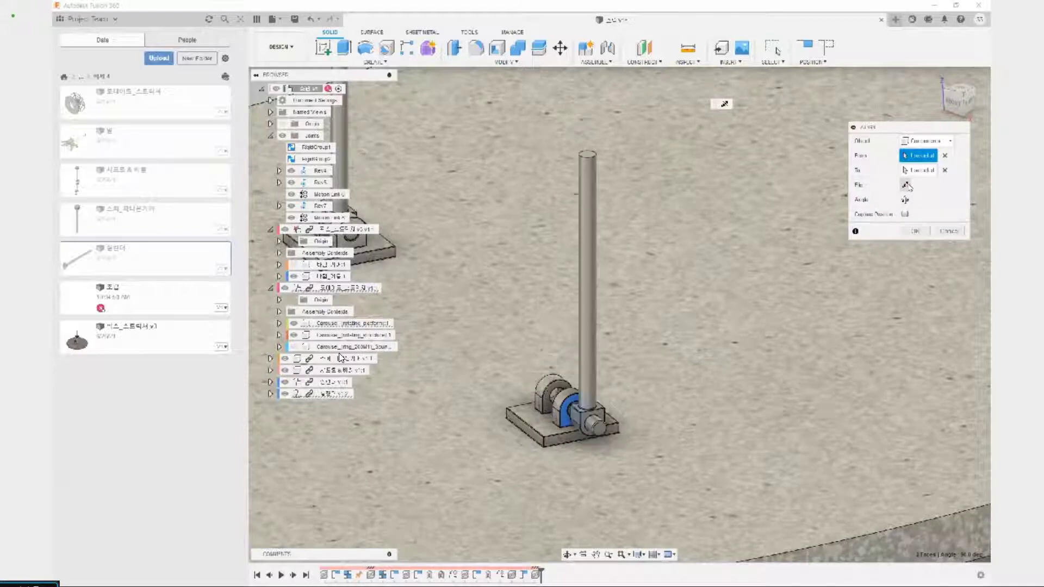
left_click(906, 200)
left_click(906, 200)
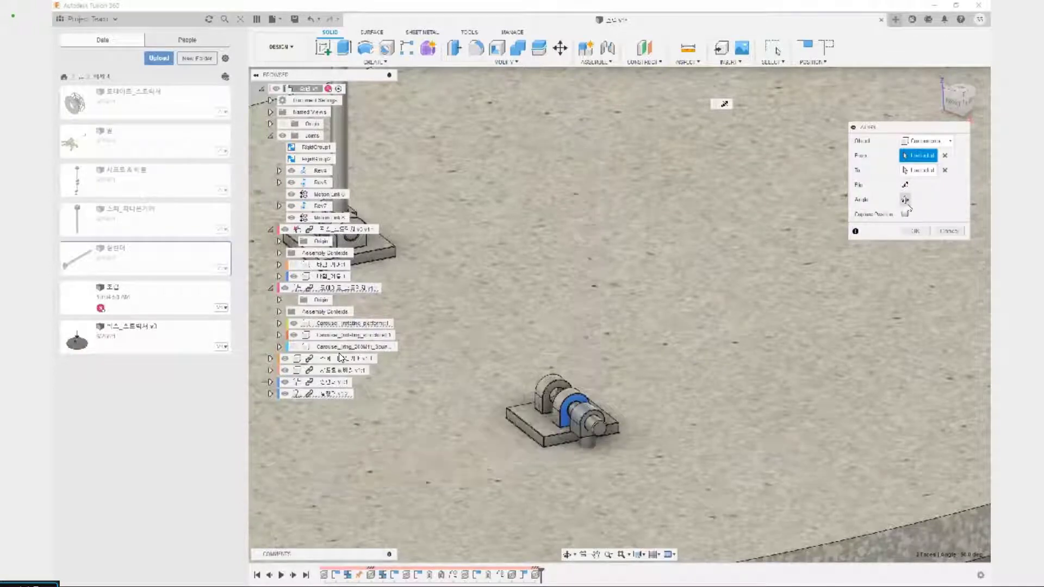
left_click(905, 200)
left_click(911, 201)
left_click(909, 201)
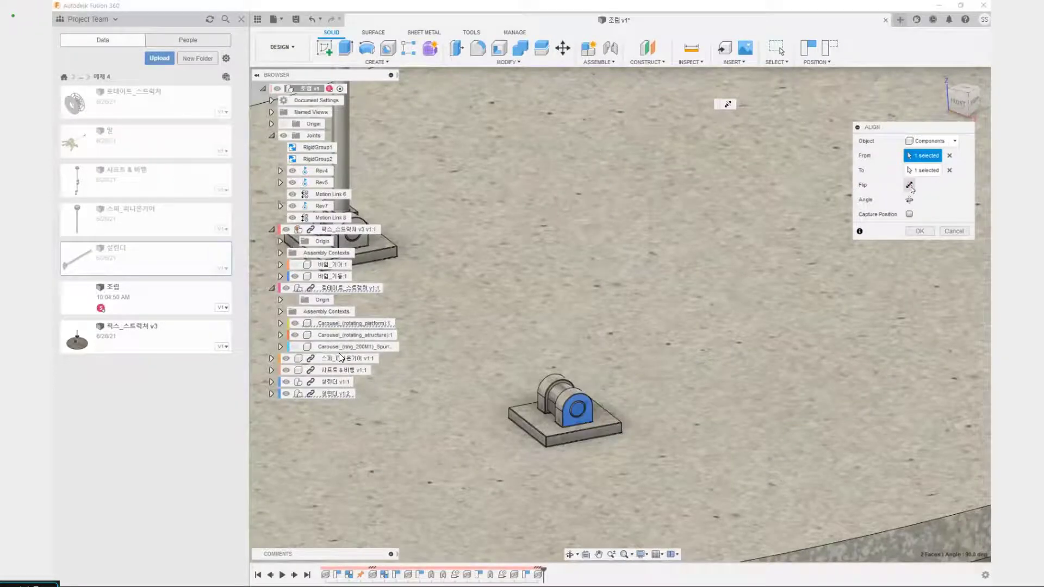
left_click(908, 202)
Turn on position capture for the second cylinder and apply its alignment.
scroll(674, 287, "down", 3)
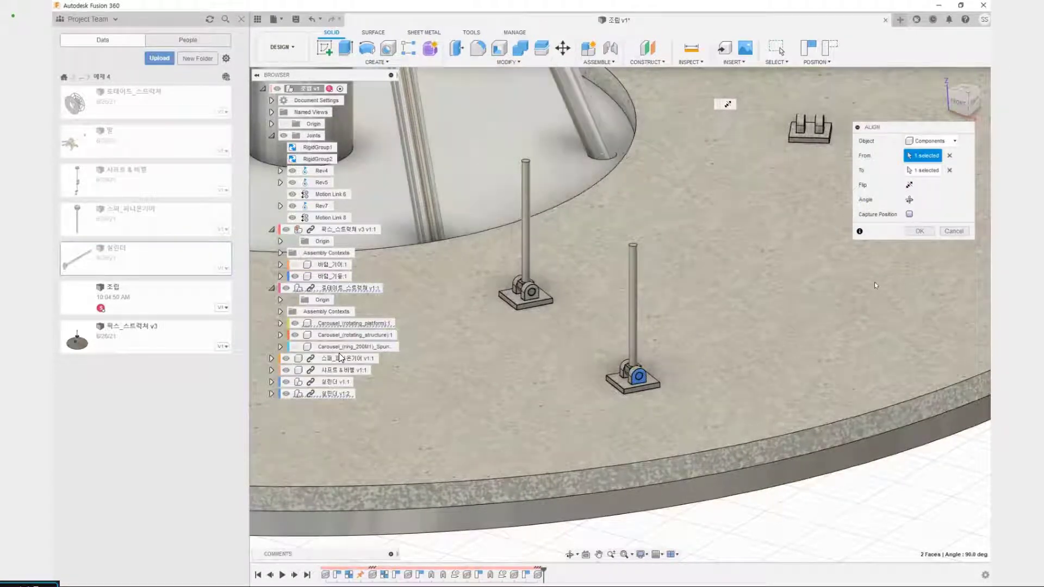
left_click(910, 215)
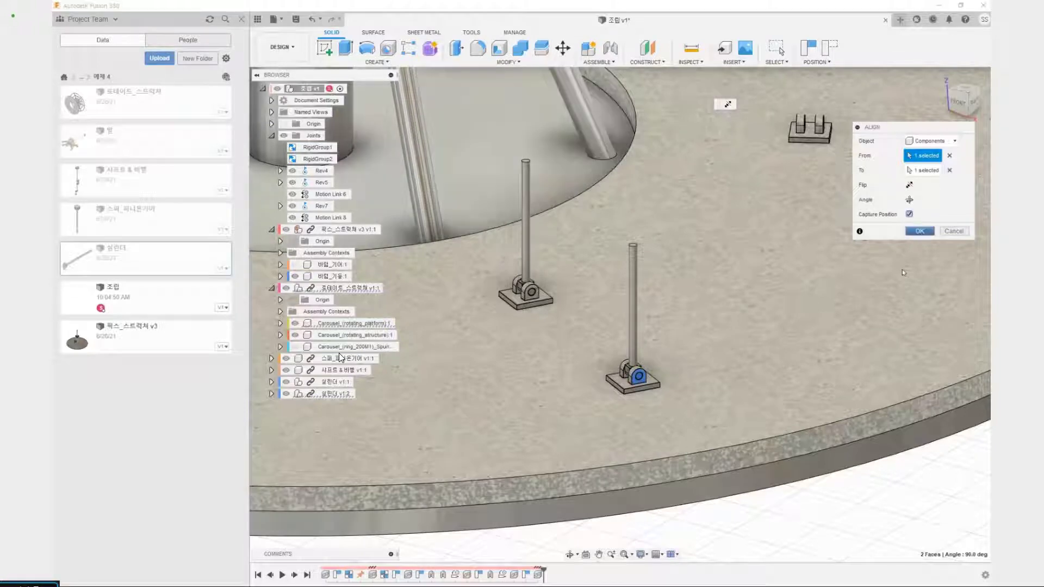
left_click(919, 231)
scroll(741, 354, "down", 8)
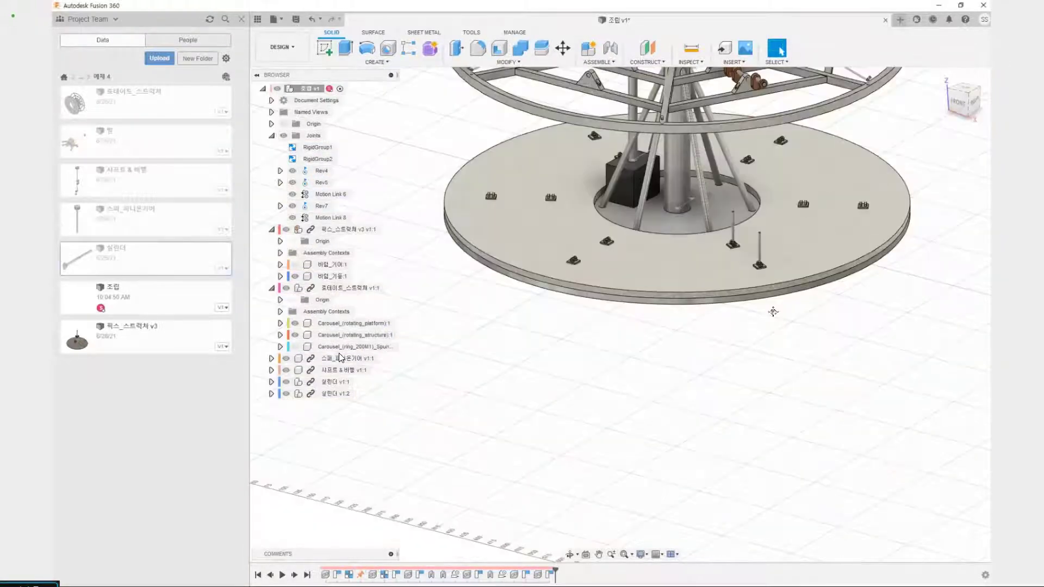
scroll(741, 354, "up", 5)
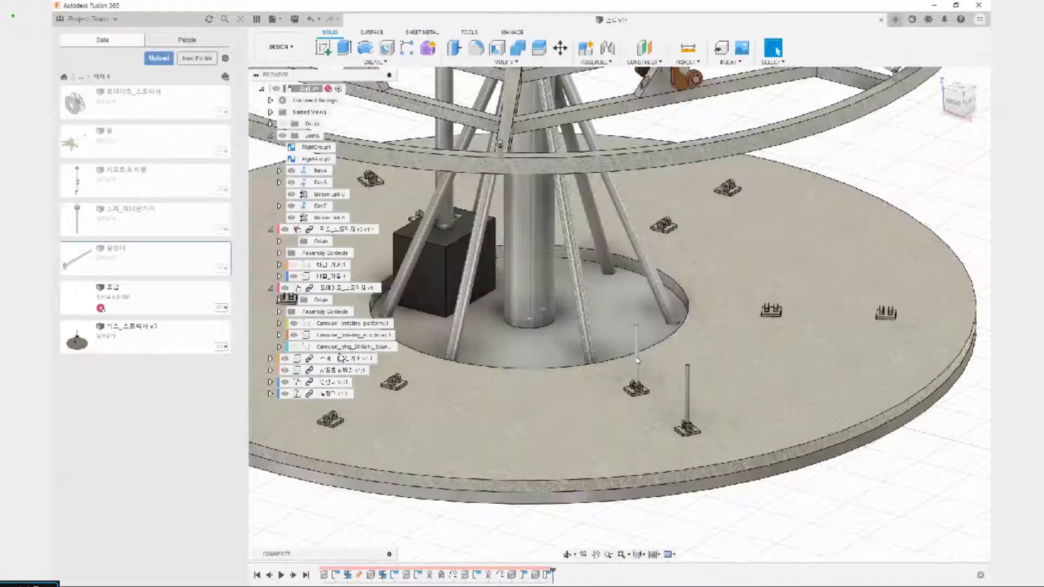
middle_click_drag(762, 432, 801, 431, "shift")
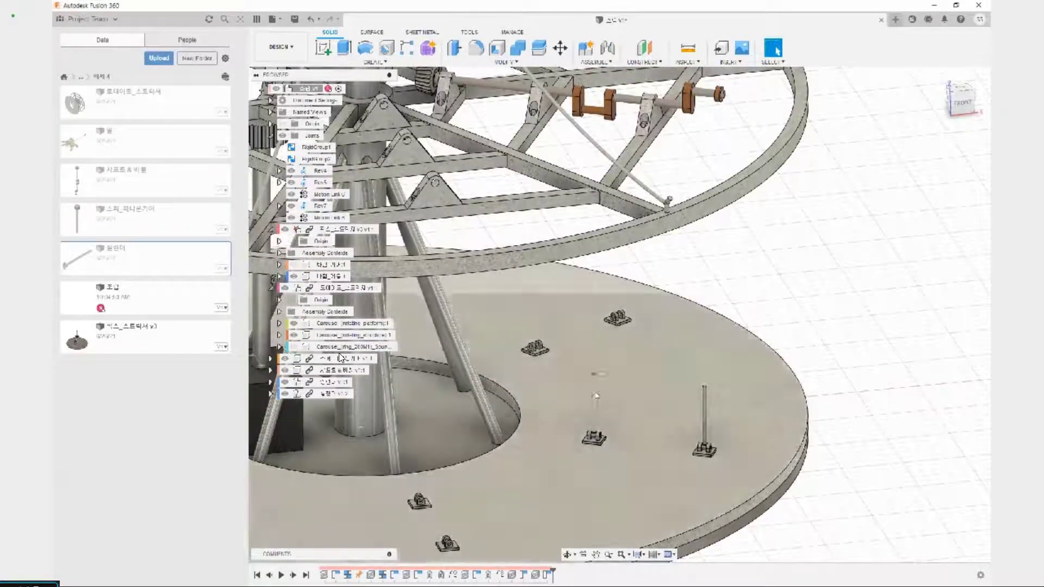
middle_click_drag(839, 401, 782, 375)
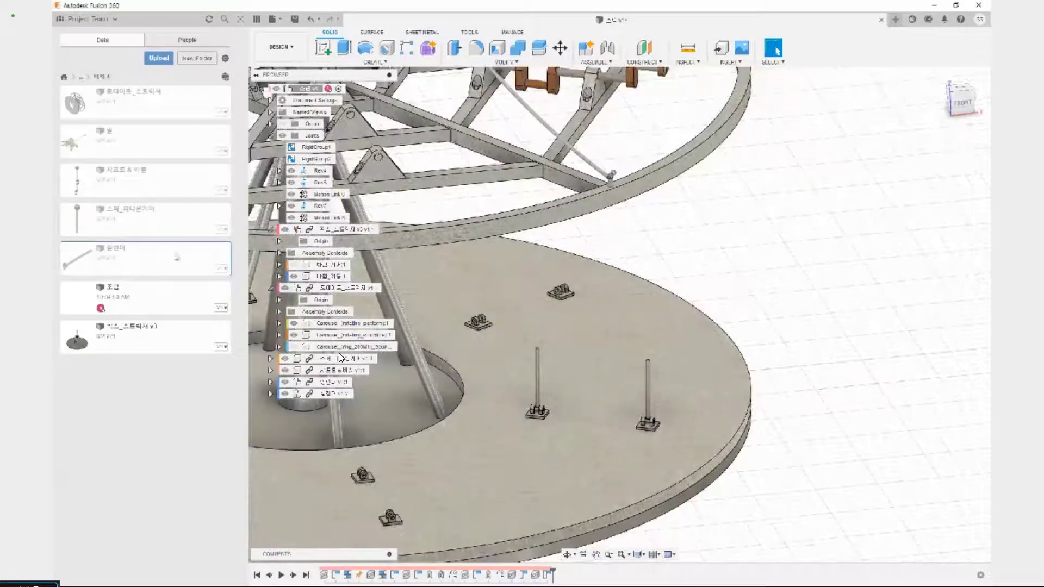
Insert the horse component 말 into the assembly beside the platform and rotate it 90 degrees so its pole stands upright.
middle_click_drag(521, 237, 529, 353)
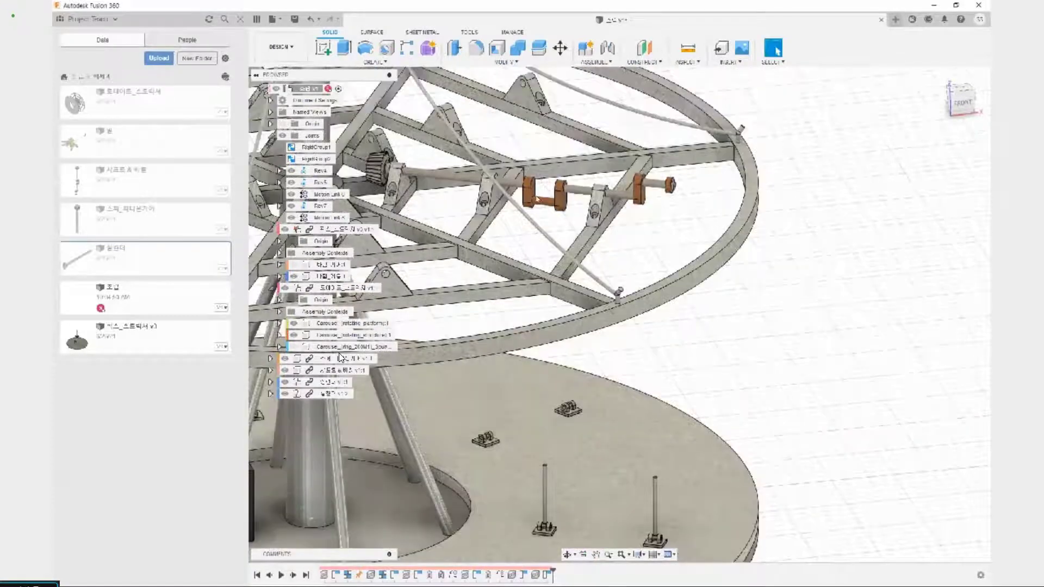
mouse_move(541, 191)
left_mouse_down()
mouse_move(524, 430)
mouse_move(571, 338)
mouse_move(543, 205)
mouse_move(530, 209)
left_mouse_up()
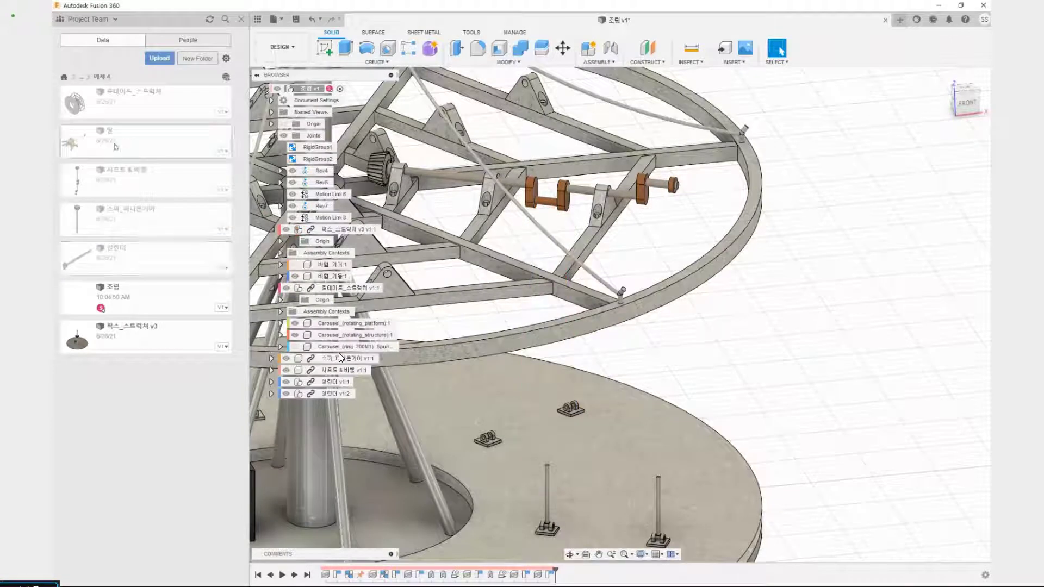
right_click(137, 141)
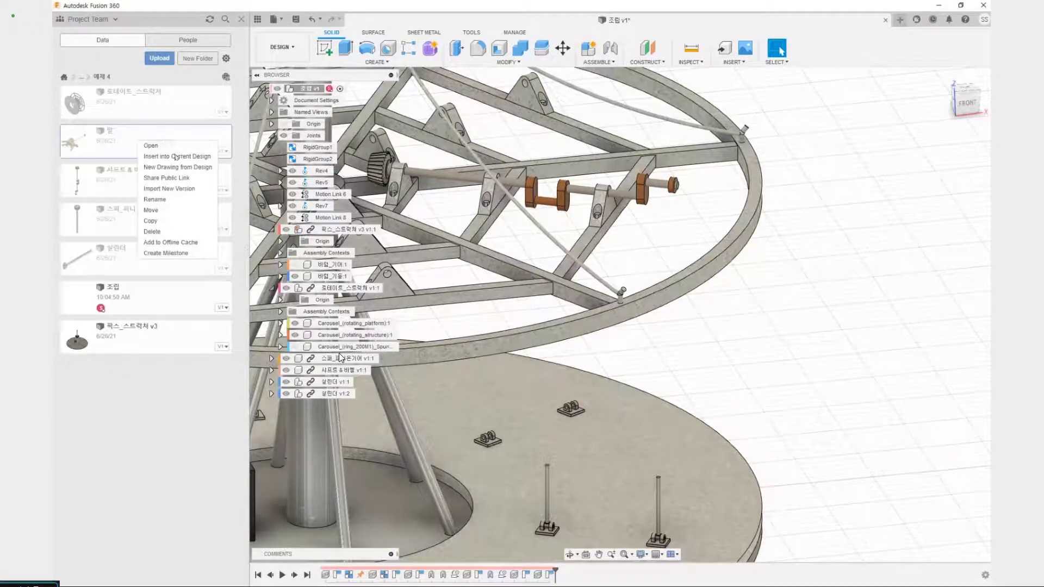
left_click(174, 157)
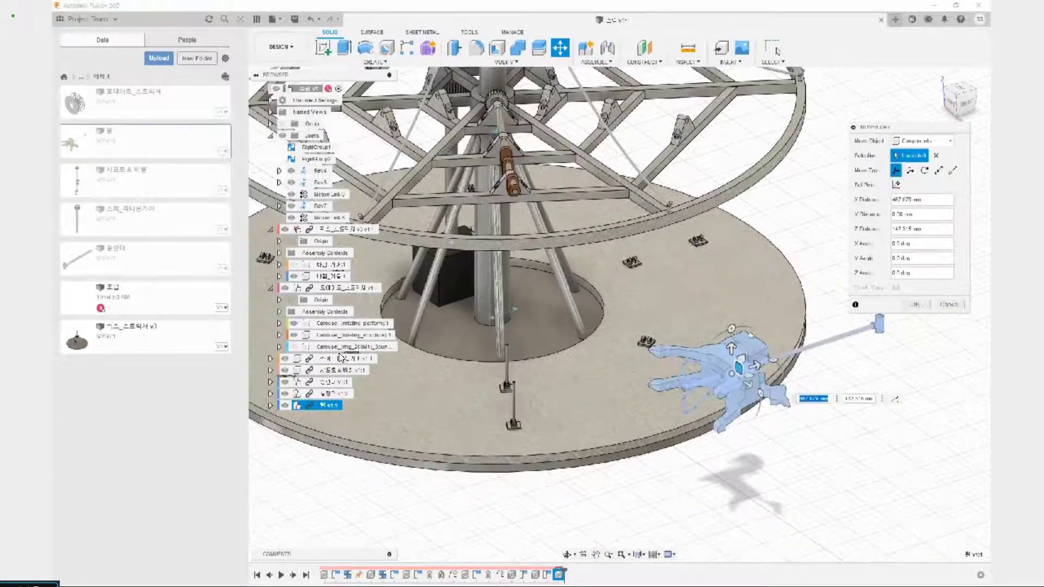
type("90")
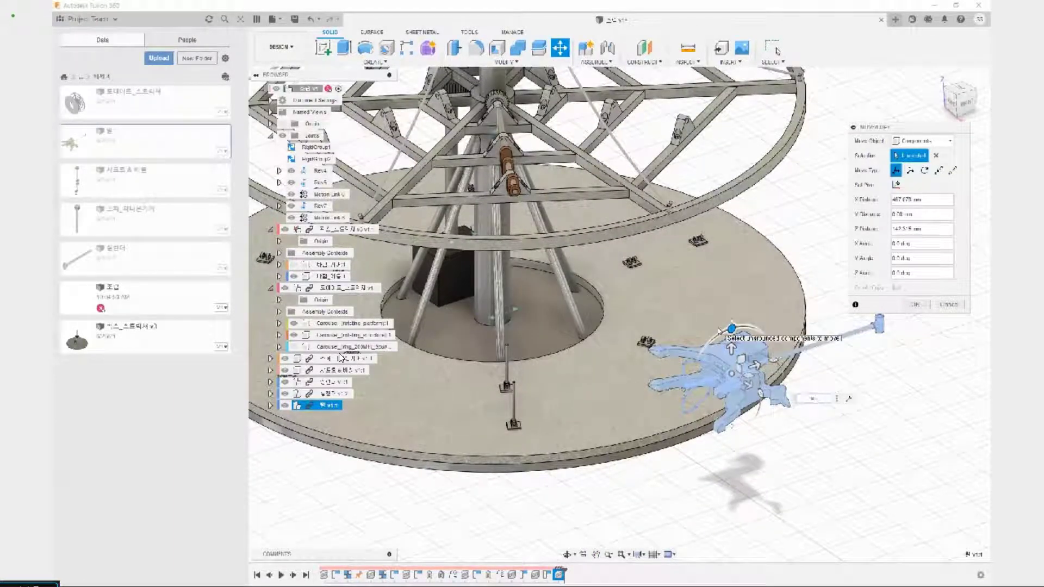
left_click(919, 304)
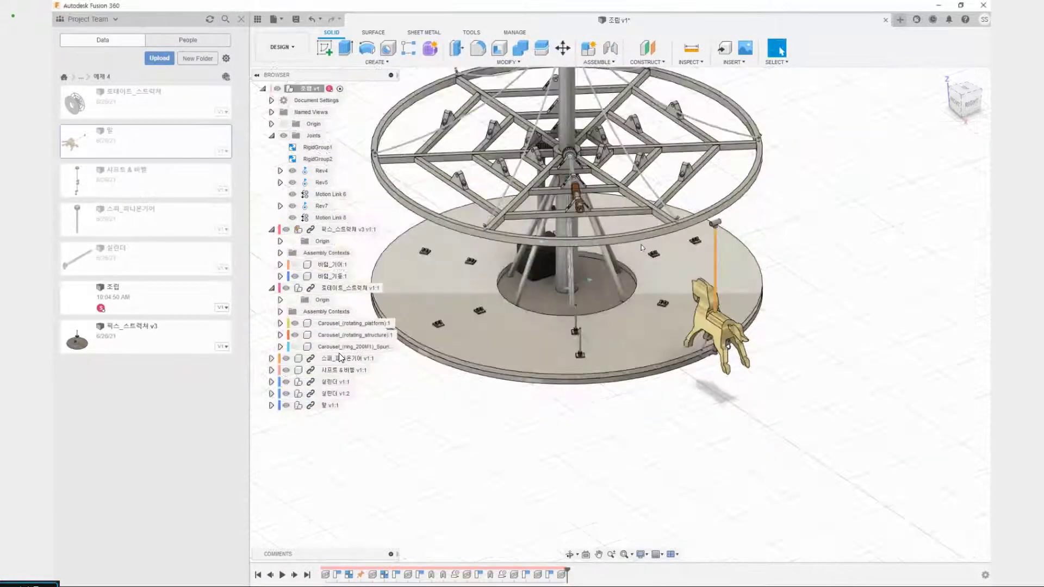
Examine where the horse's top sleeve meets the crankshaft and where its lower rod meets the platform cylinder.
middle_click_drag(605, 306, 666, 325, "shift")
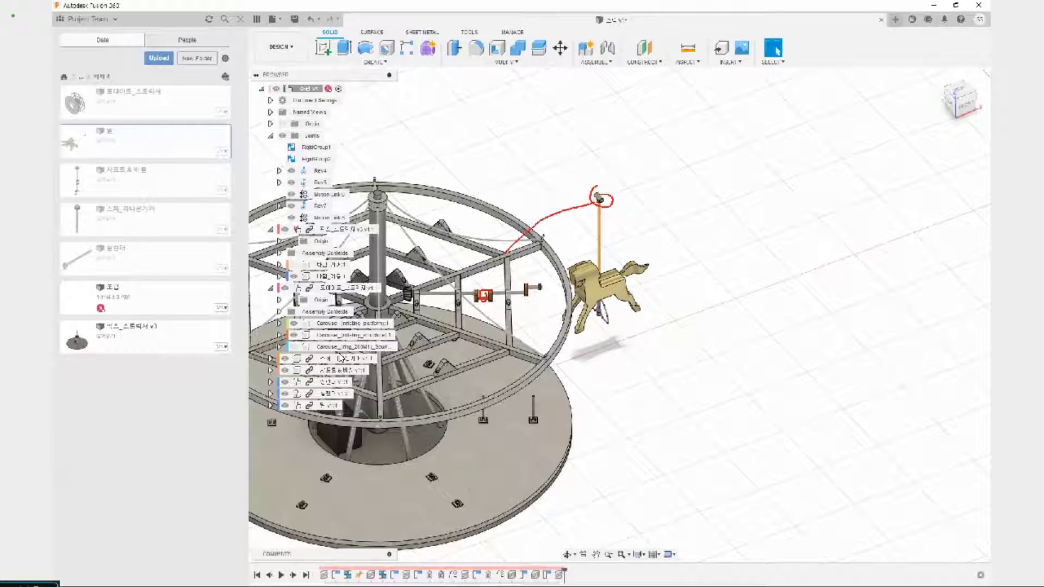
key("Escape")
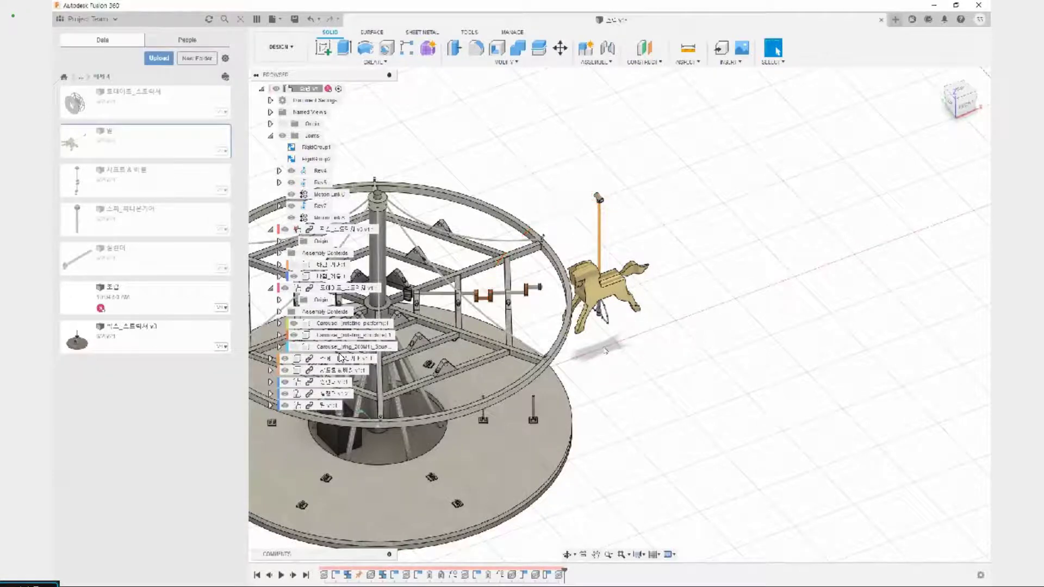
middle_click_drag(605, 347, 600, 322, "shift")
scroll(600, 321, "up", 5)
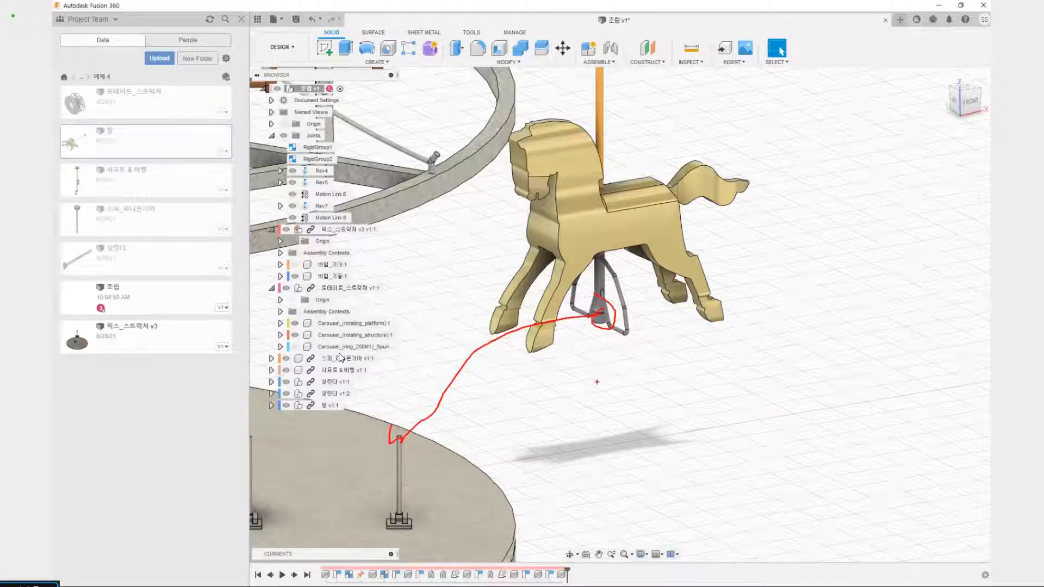
scroll(623, 357, "down", 5)
scroll(641, 350, "down", 1)
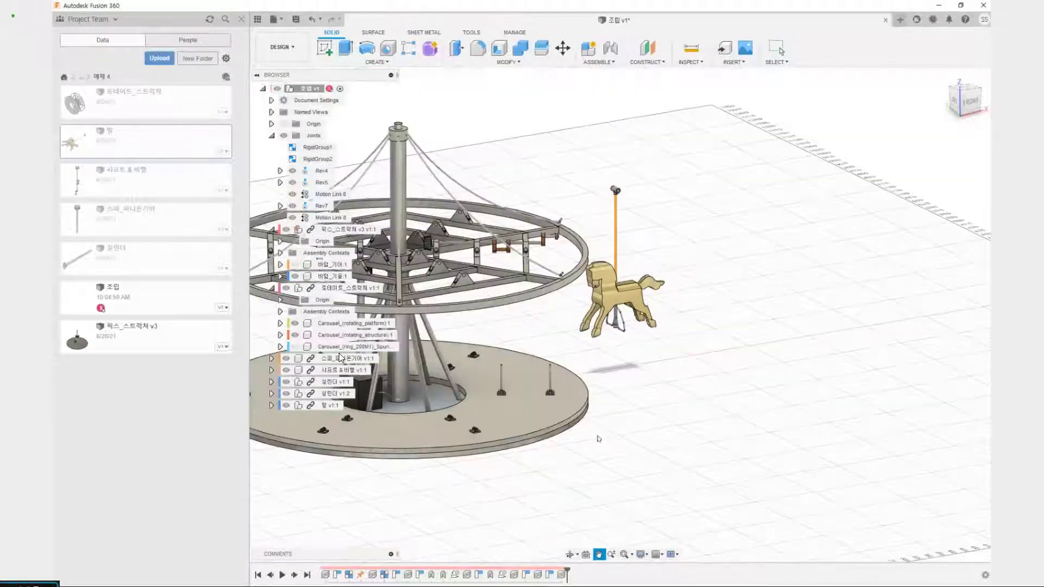
scroll(530, 390, "up", 4)
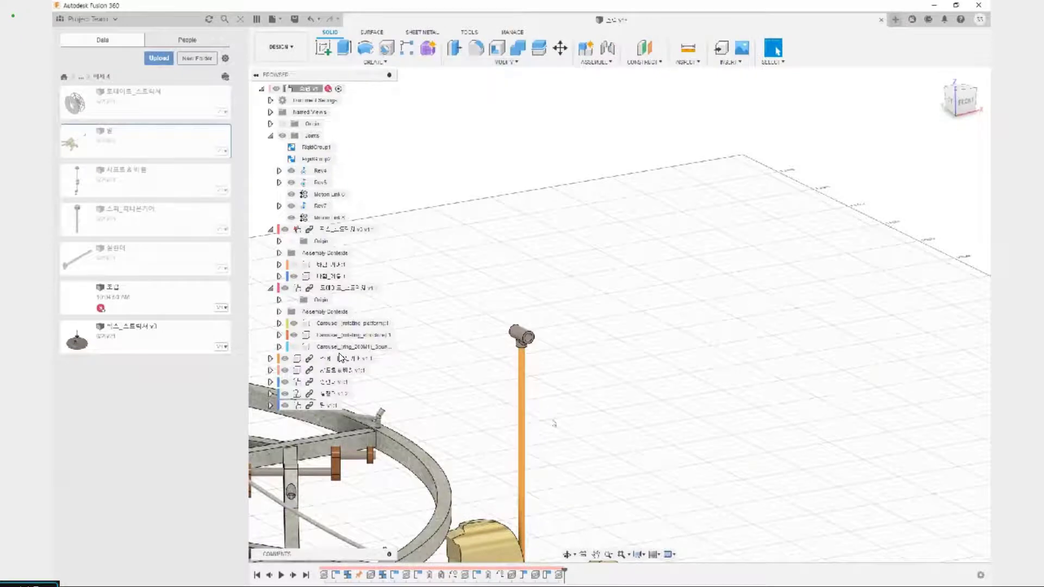
middle_click_drag(601, 365, 749, 299)
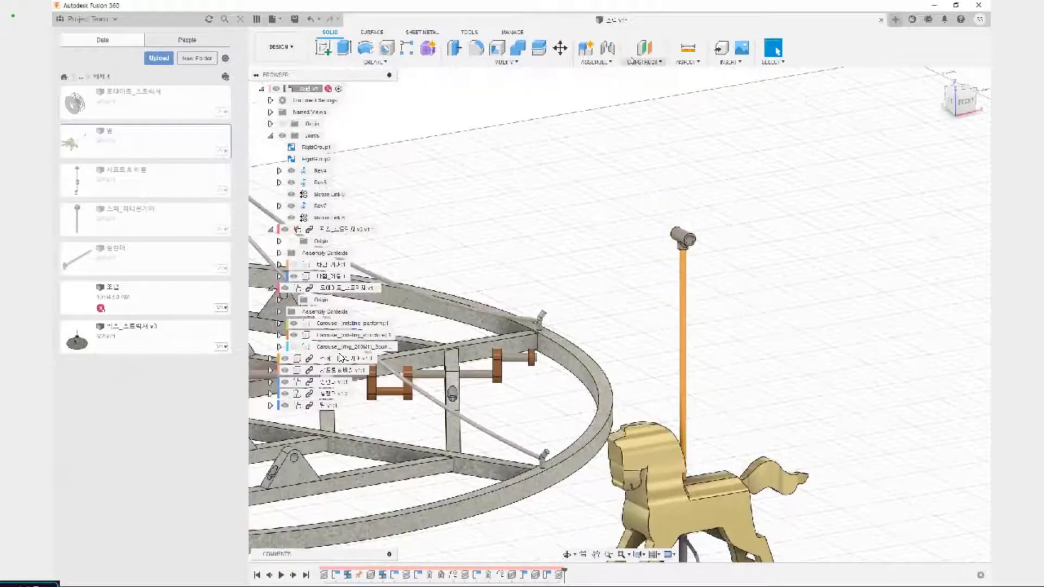
left_click(536, 64)
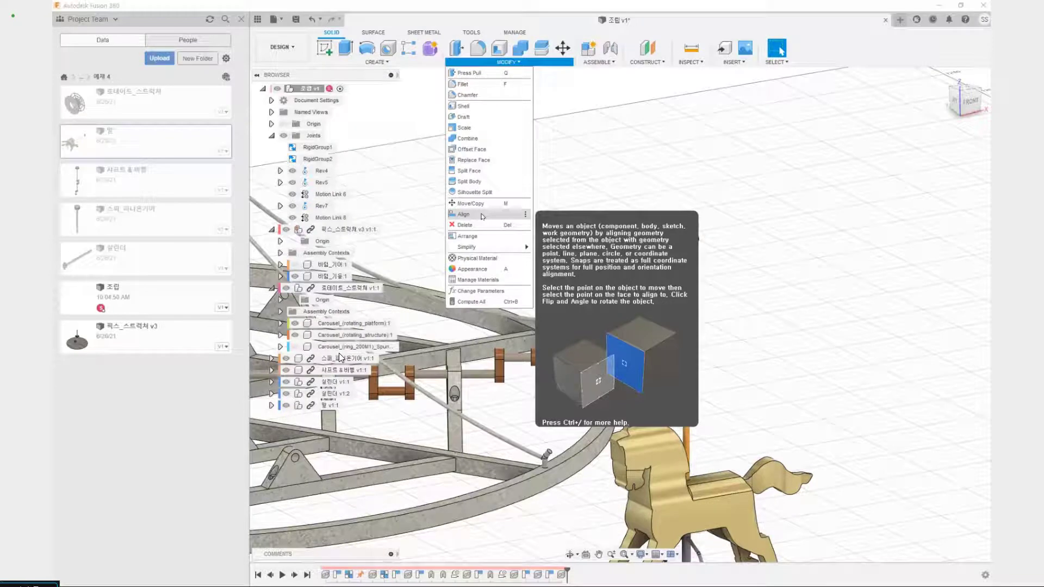
left_click(481, 214)
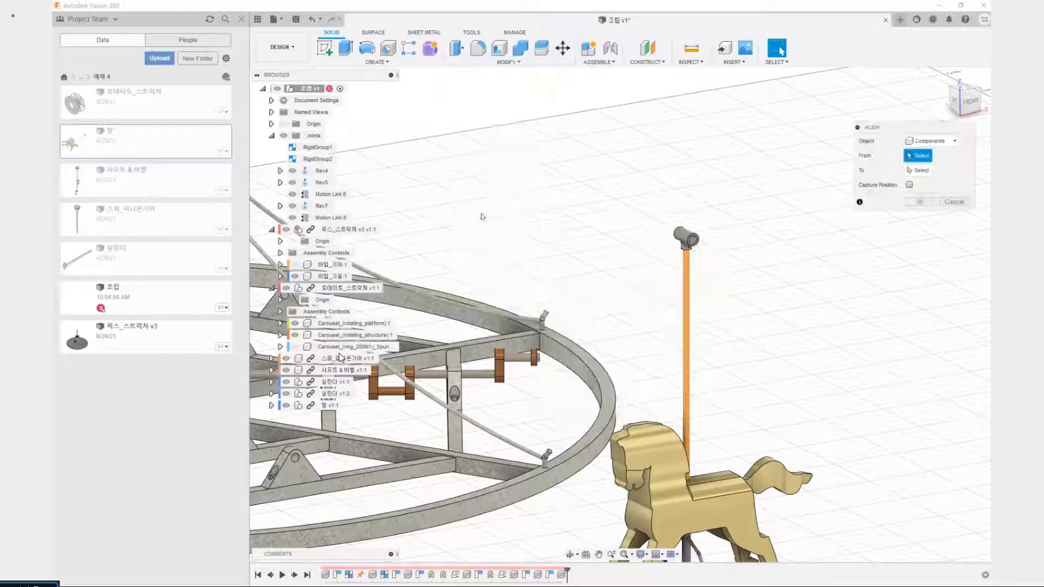
scroll(680, 229, "up", 5)
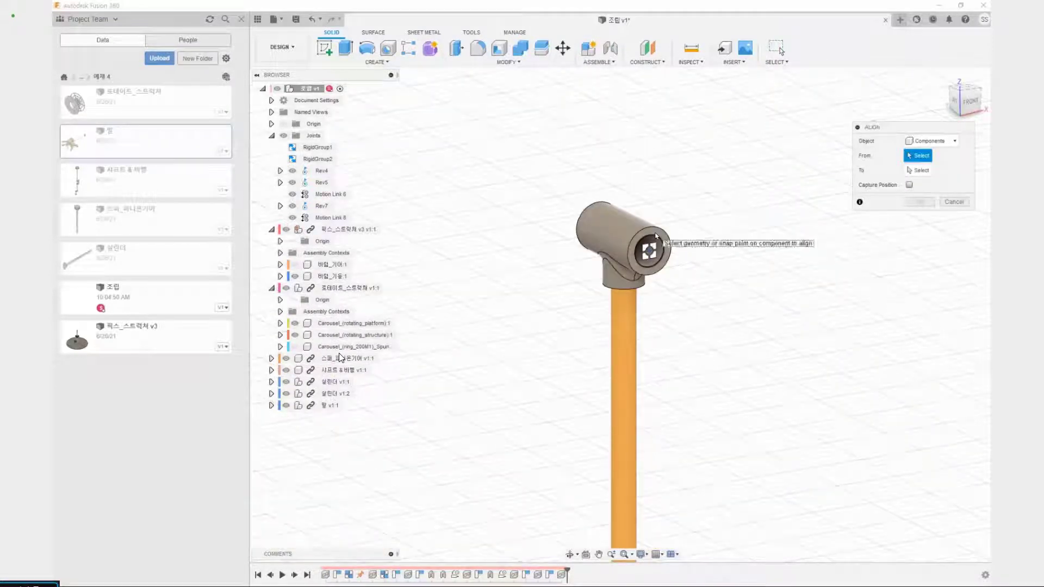
scroll(656, 236, "up", 2)
left_click(672, 252)
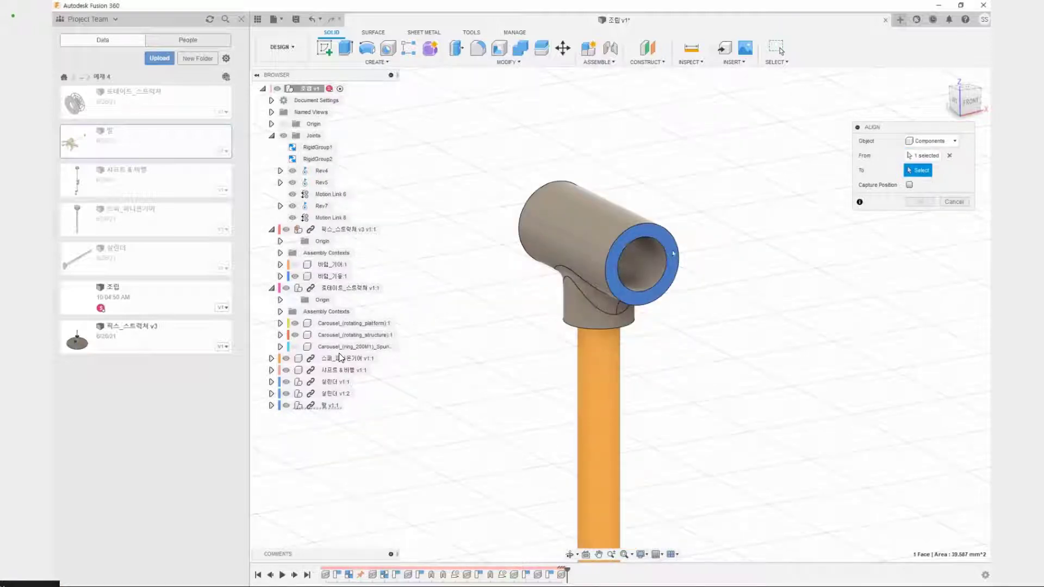
scroll(642, 276, "down", 2)
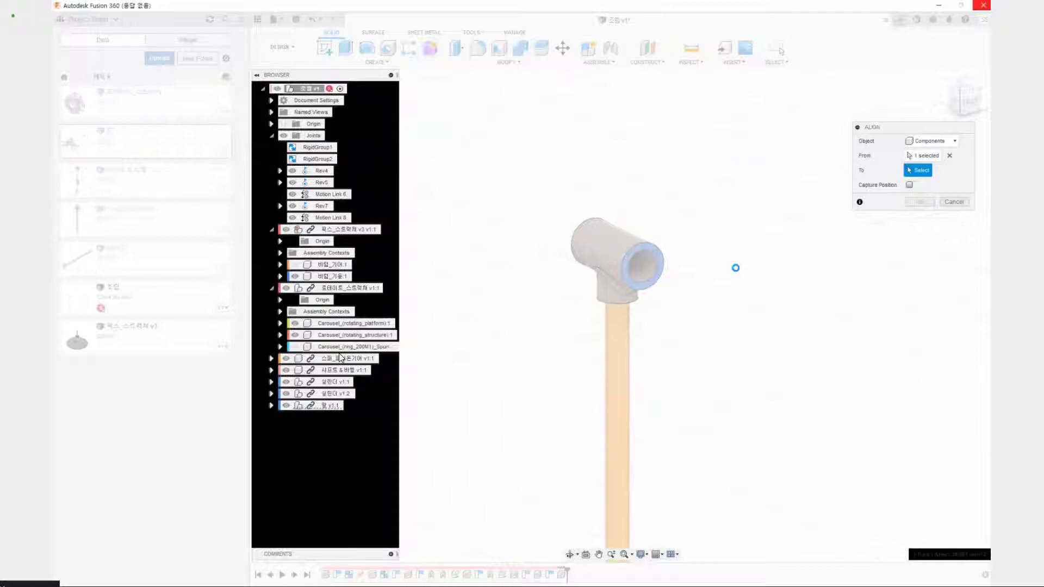
scroll(762, 217, "down", 3)
left_click(964, 204)
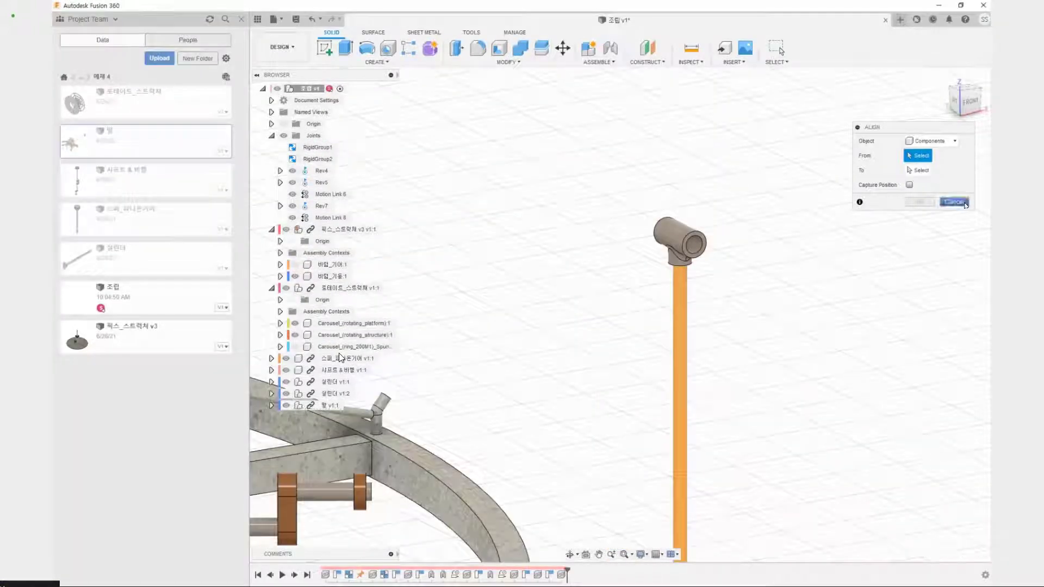
left_click(964, 203)
Start a joint from the middle of the sleeve on top of the horse's pole as the first component.
scroll(629, 215, "down", 5)
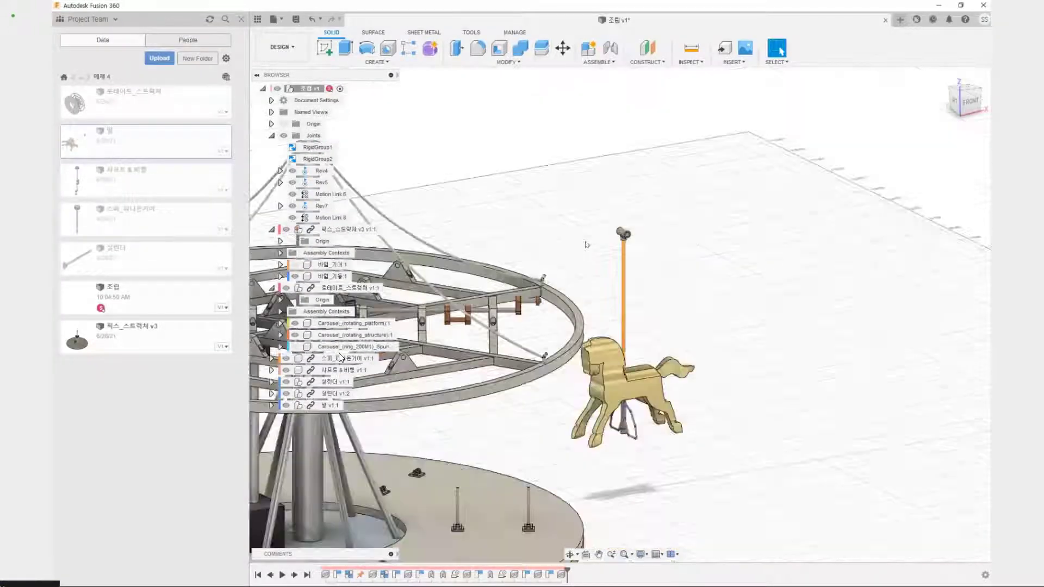
scroll(571, 235, "up", 4)
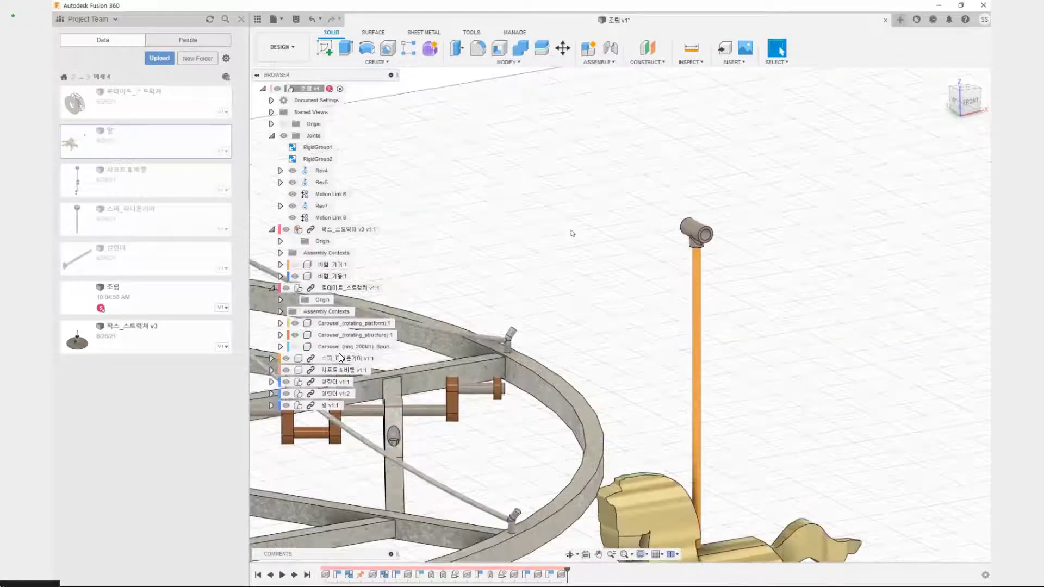
key("j")
scroll(696, 234, "up", 4)
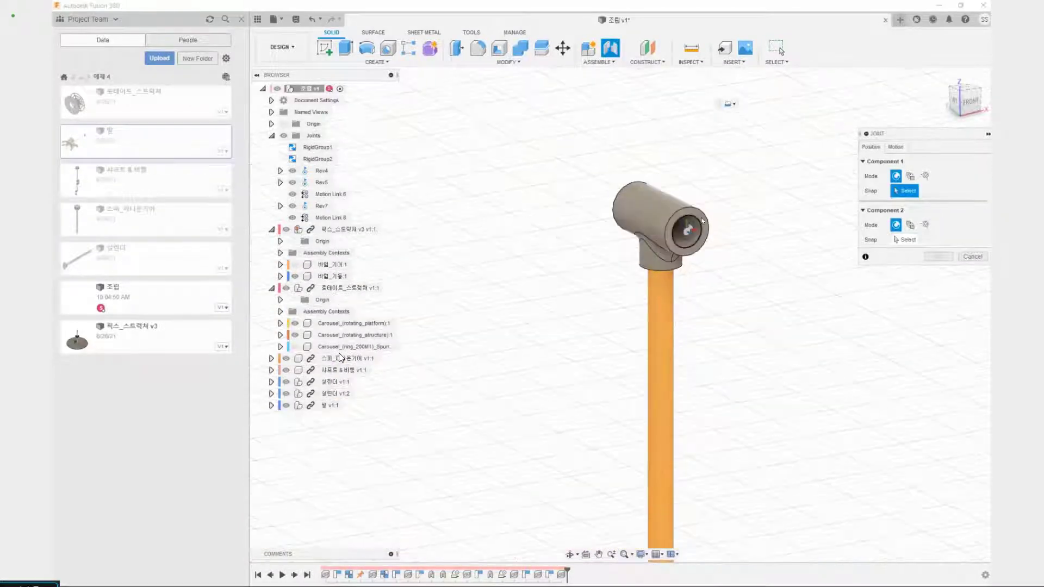
scroll(696, 217, "up", 2)
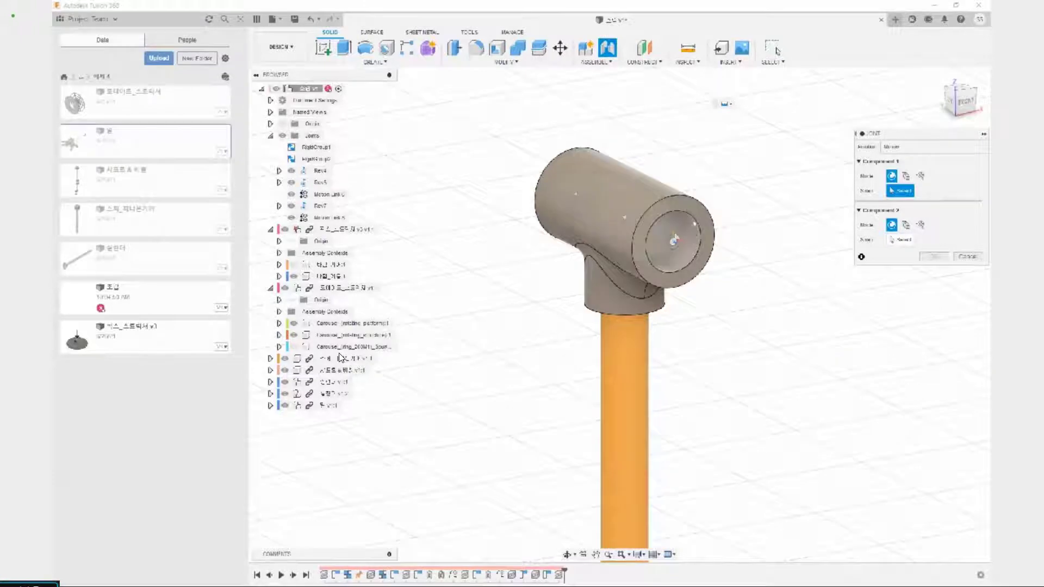
left_click(623, 219)
scroll(572, 334, "down", 8)
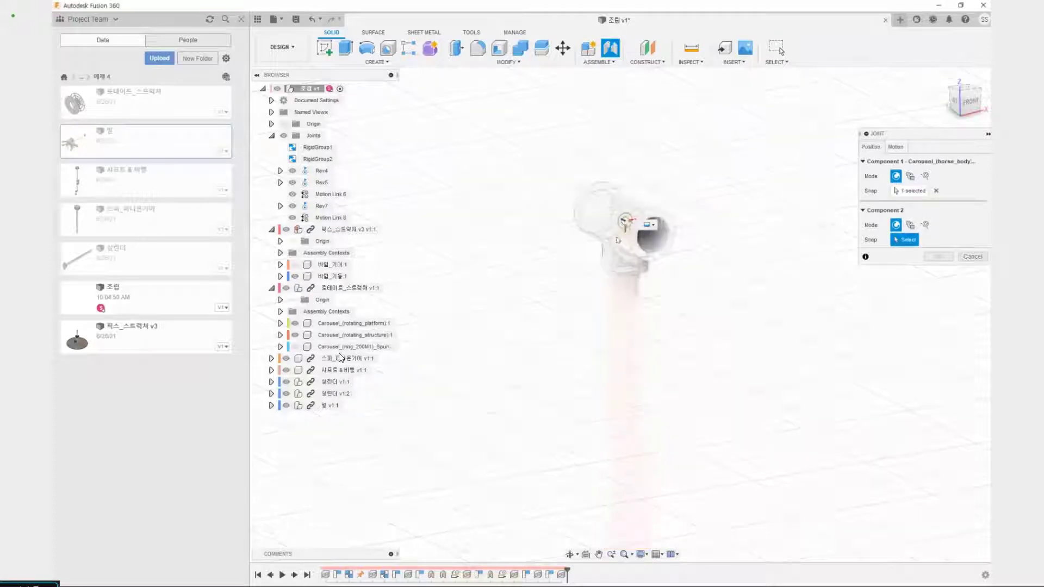
Try to join the horse's sleeve to the offset crank pin between the two inner crank webs of the shaft.
middle_click_drag(572, 334, 600, 339, "shift")
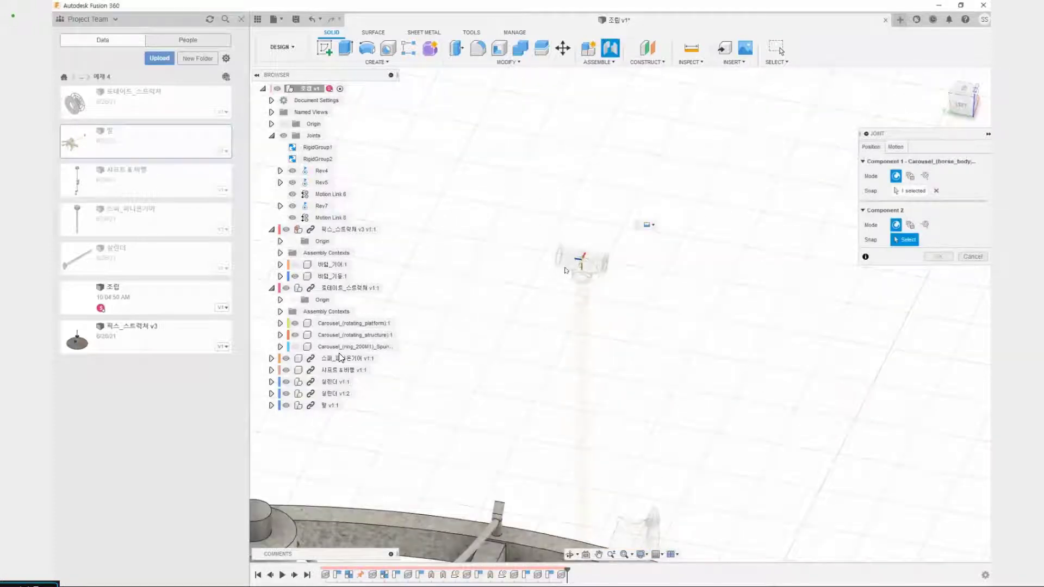
middle_click_drag(530, 321, 534, 252)
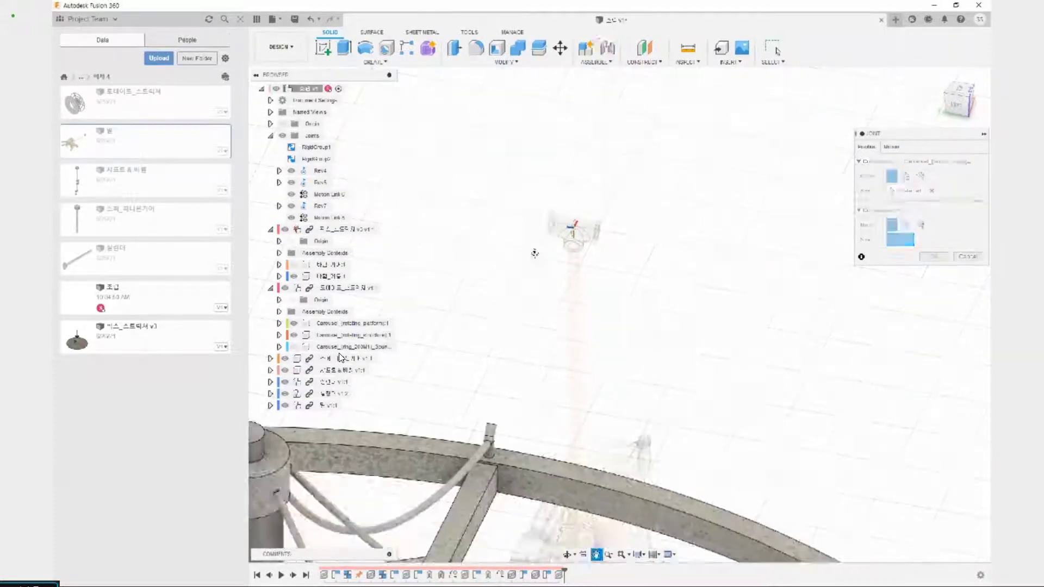
scroll(545, 282, "down", 5)
scroll(589, 427, "up", 4)
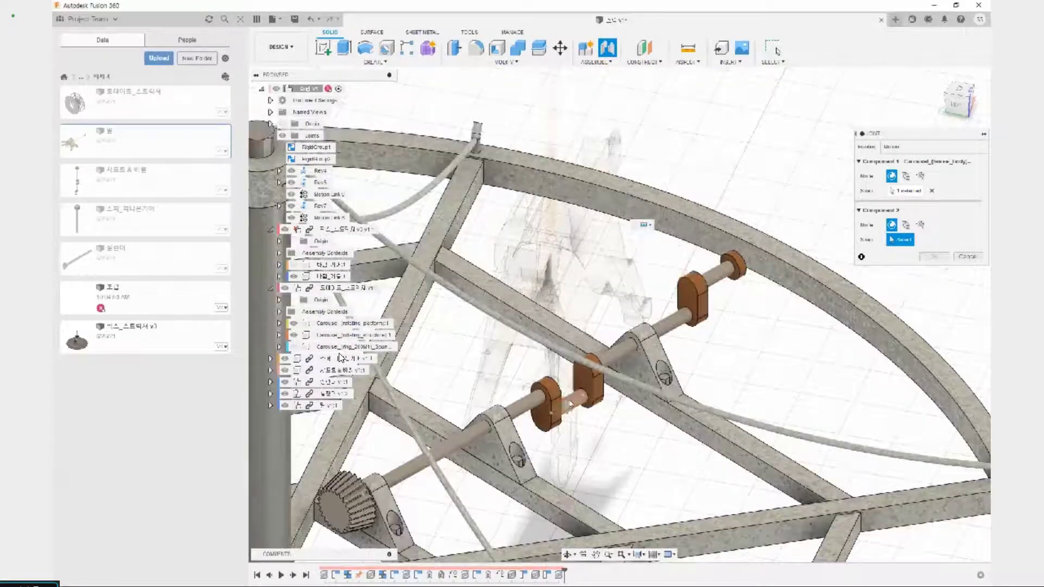
middle_click_drag(339, 358, 320, 358, "shift")
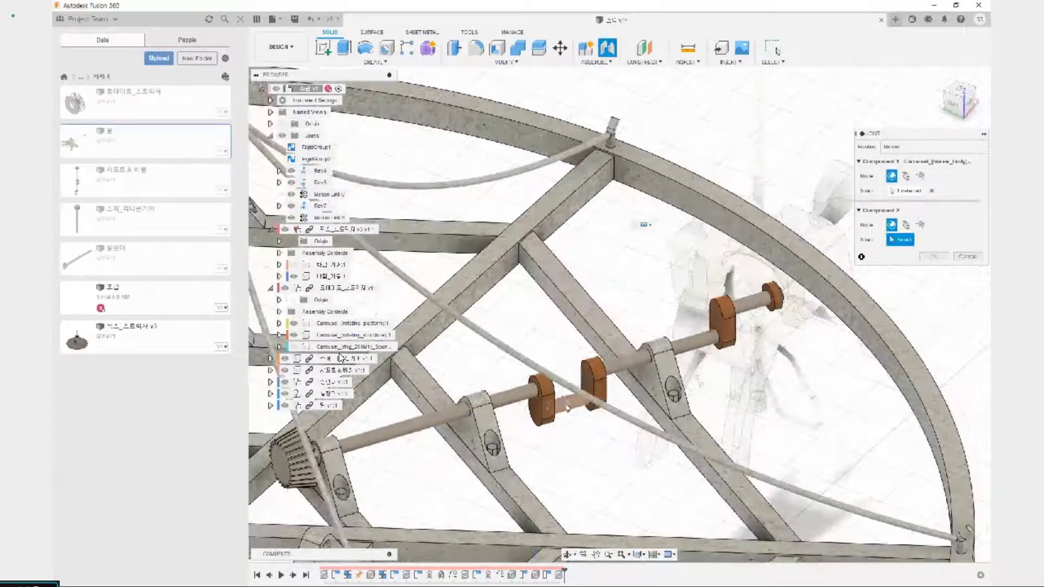
scroll(569, 407, "up", 5)
scroll(584, 398, "down", 8)
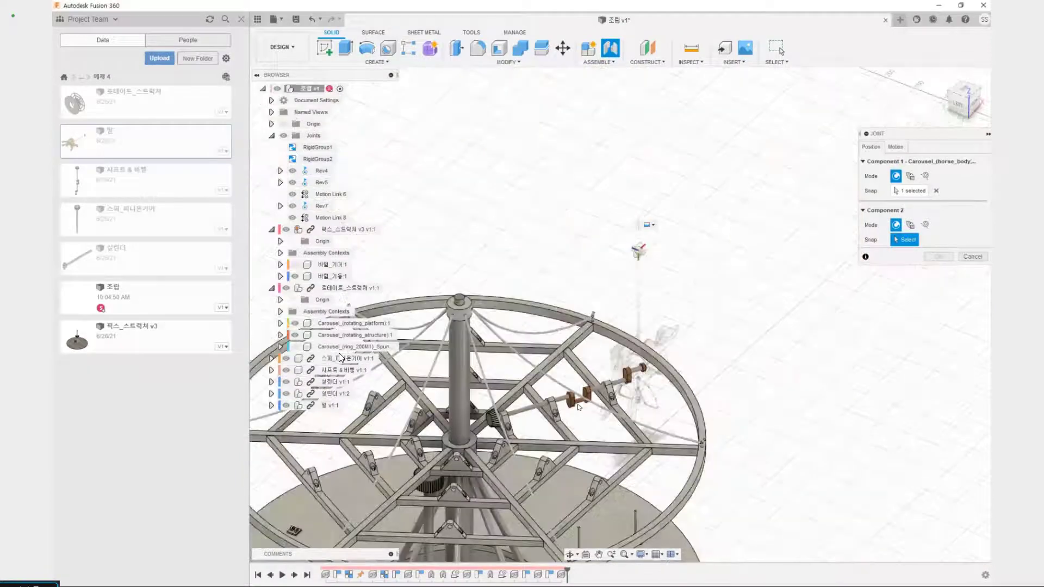
scroll(578, 397, "up", 9)
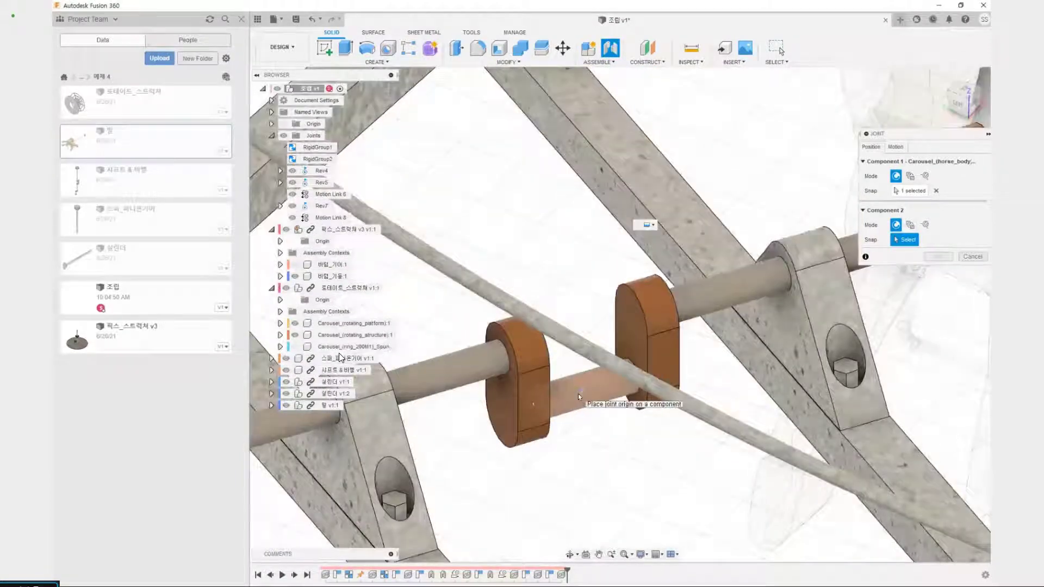
left_click(578, 394)
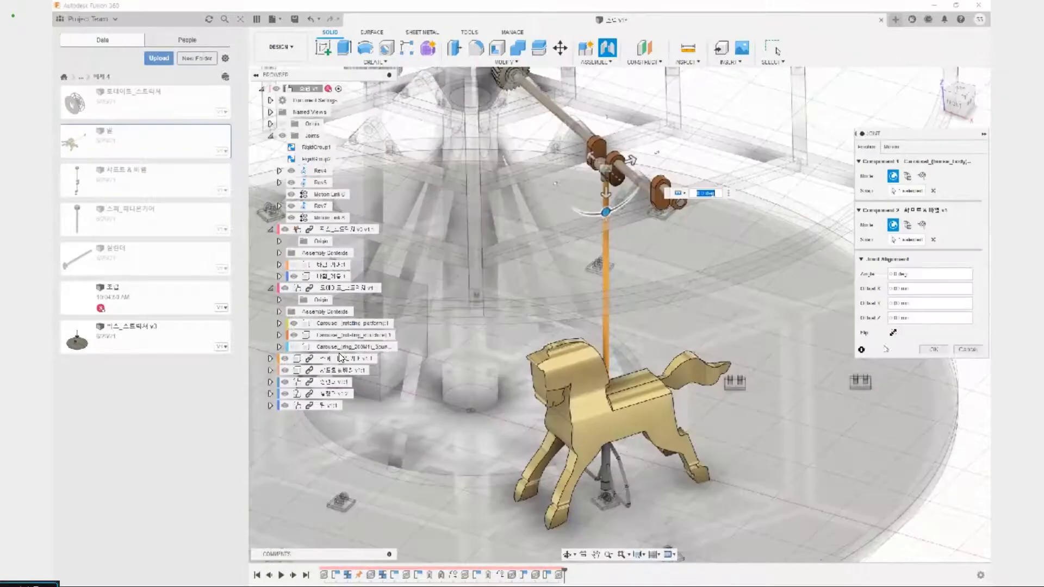
Flip the horse's joint orientation and back again to compare it, and cancel the joint.
left_click(893, 332)
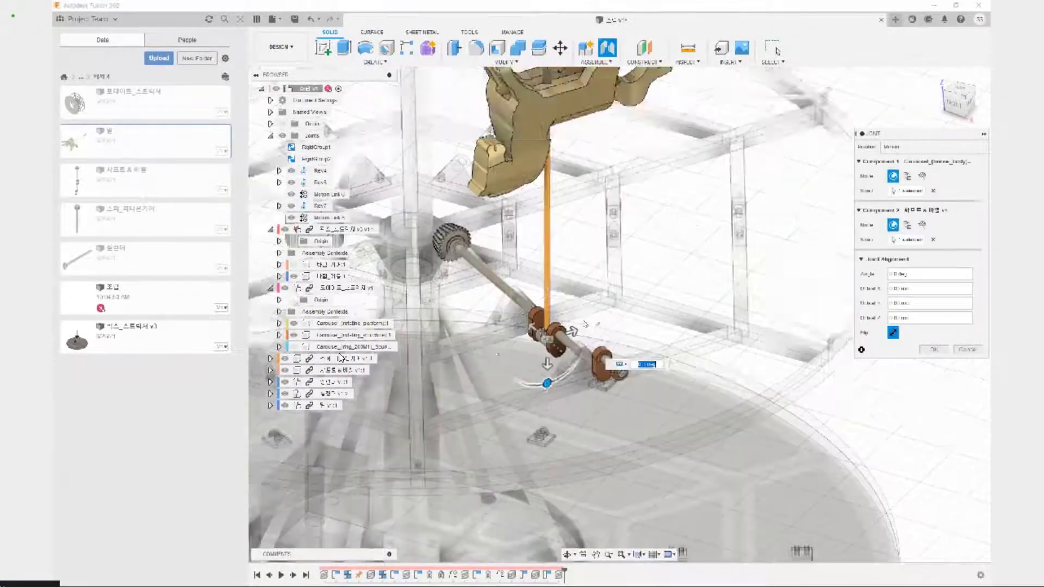
left_click(893, 332)
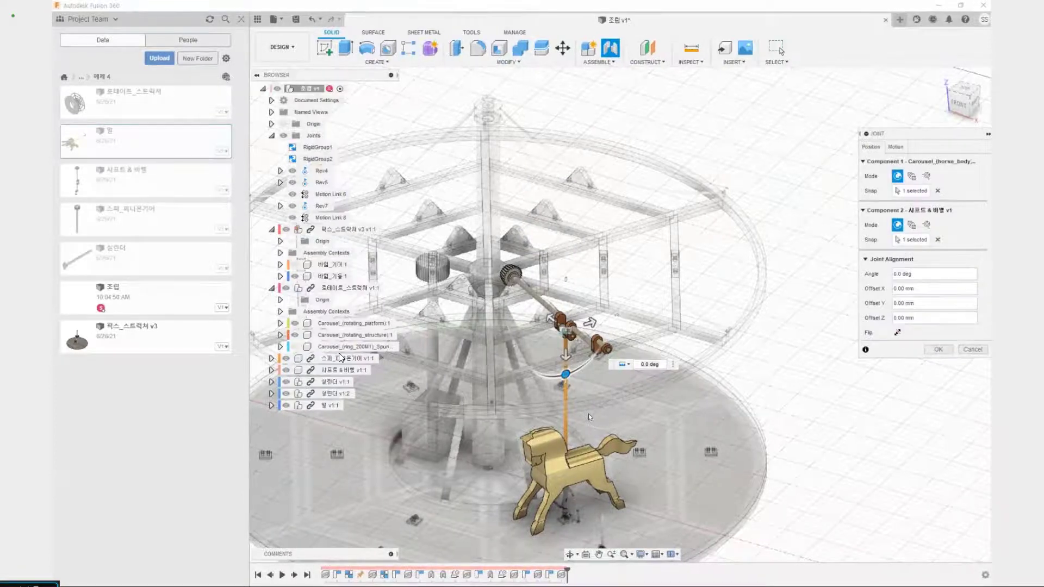
mouse_move(527, 440)
left_mouse_down()
mouse_move(587, 430)
mouse_move(567, 447)
left_mouse_up()
key("Escape")
scroll(602, 407, "down", 5)
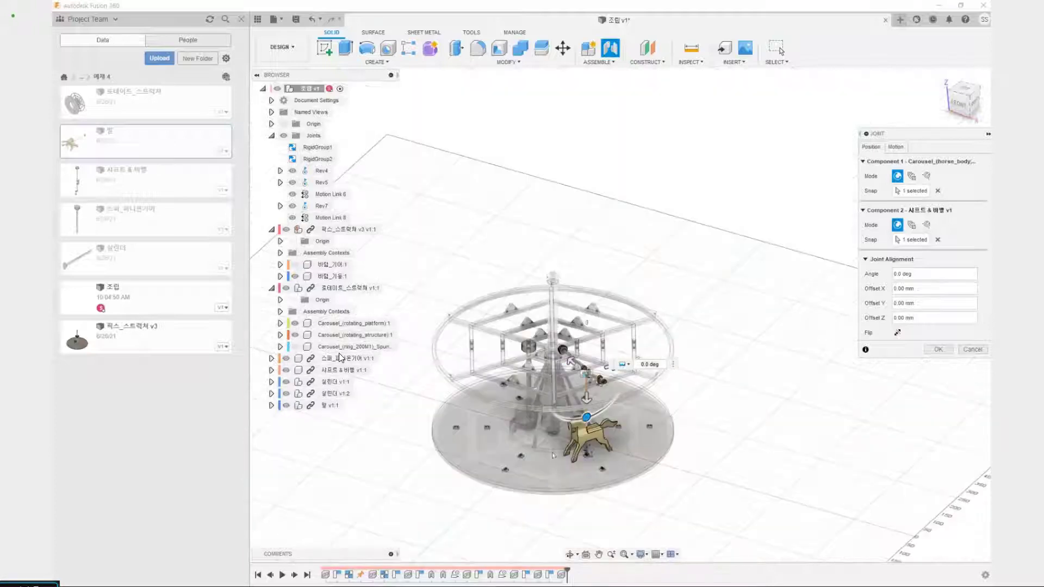
left_click_drag(563, 462, 649, 435)
key("Escape")
left_click(974, 350)
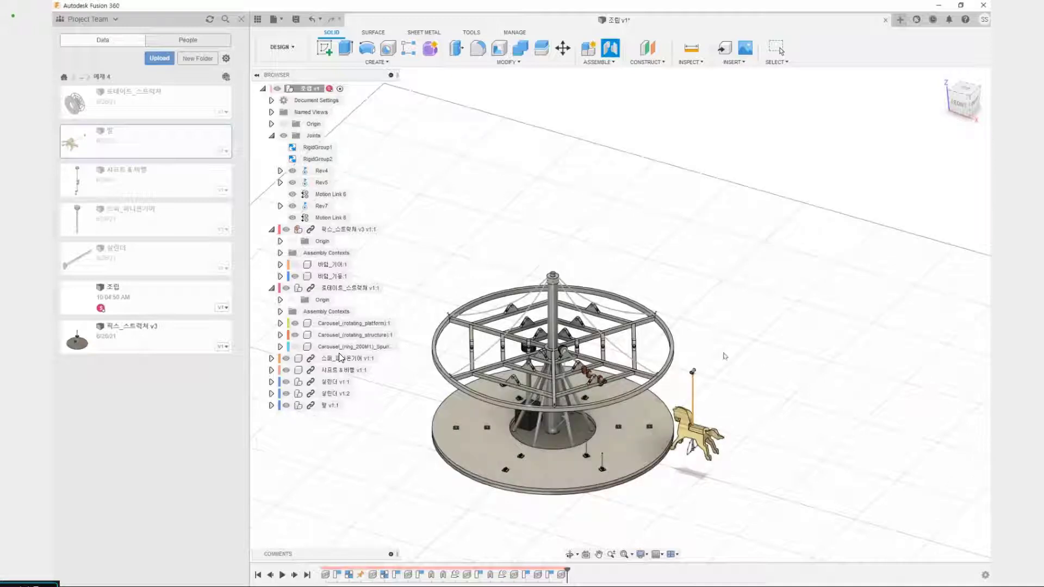
middle_click_drag(688, 356, 454, 405, "shift")
scroll(455, 404, "up", 5)
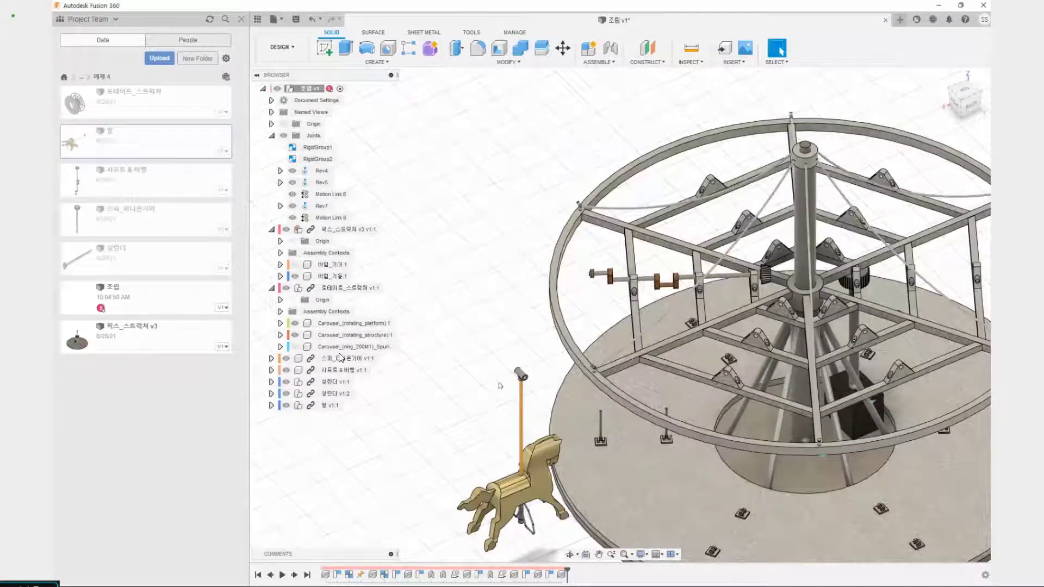
Start a joint with the centre of the open end of the horse pole's top sleeve as the first component.
scroll(501, 386, "up", 3)
key("j")
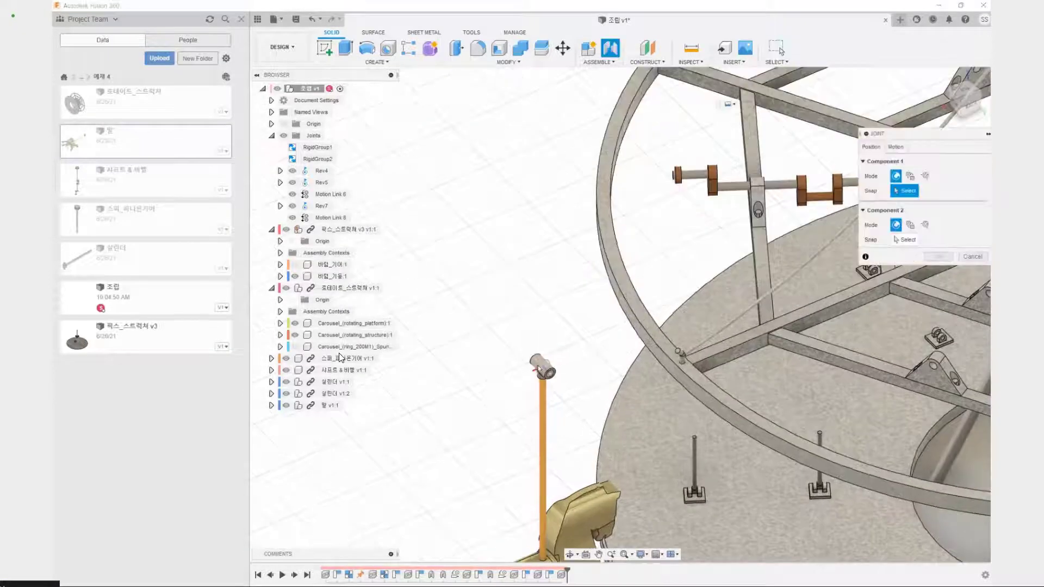
scroll(534, 360, "up", 3)
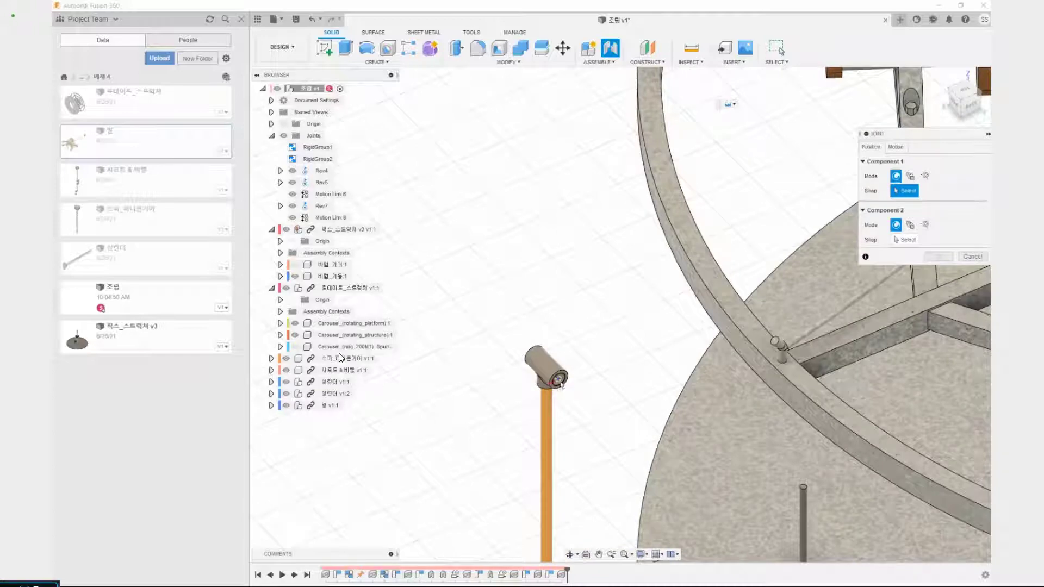
scroll(562, 387, "up", 2)
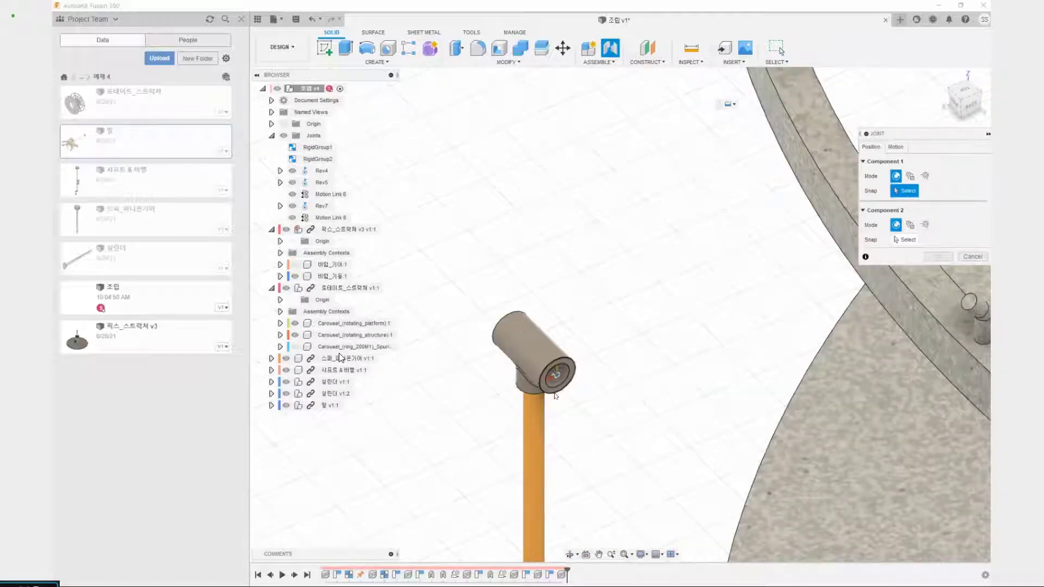
scroll(554, 399, "up", 2)
scroll(547, 389, "up", 2)
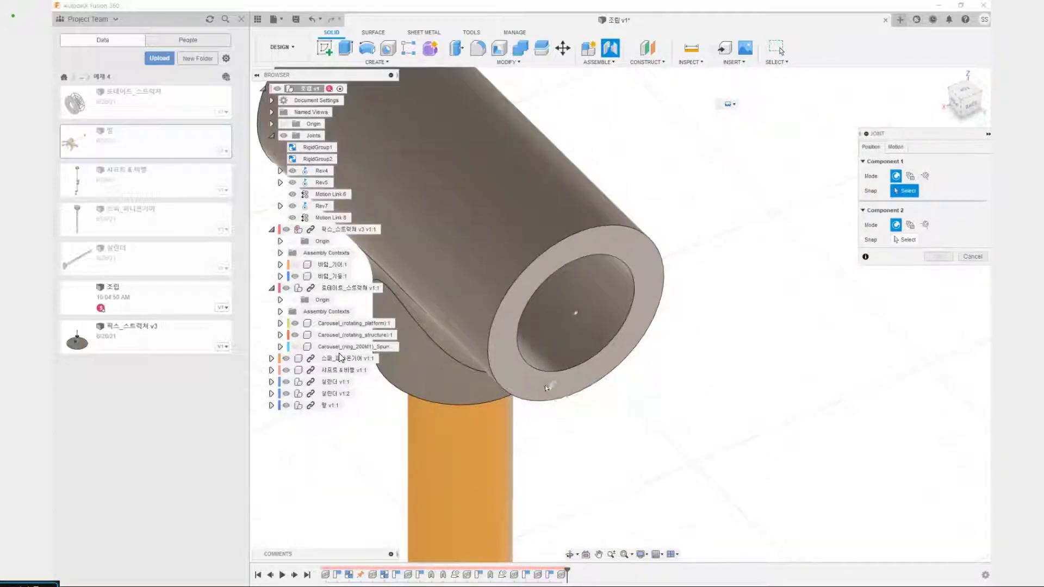
scroll(547, 388, "down", 2)
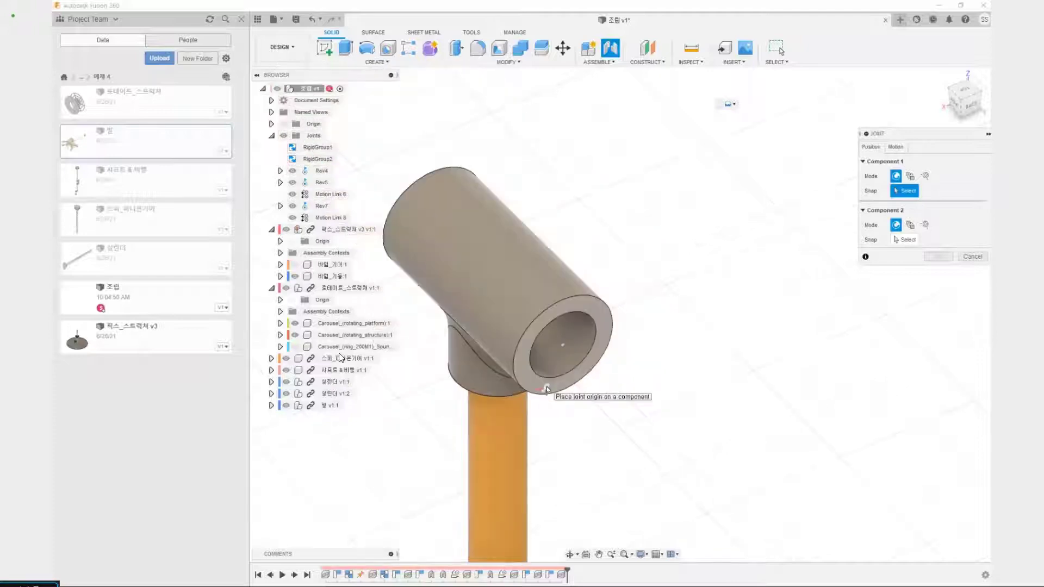
scroll(549, 392, "down", 4)
scroll(623, 231, "down", 2)
middle_click_drag(624, 229, 598, 218, "shift")
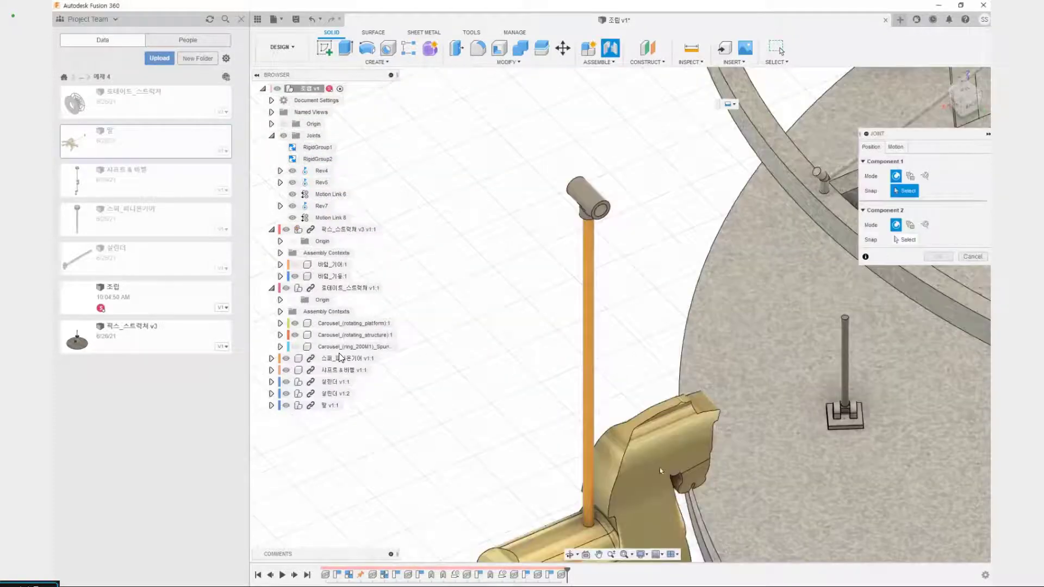
scroll(602, 217, "up", 3)
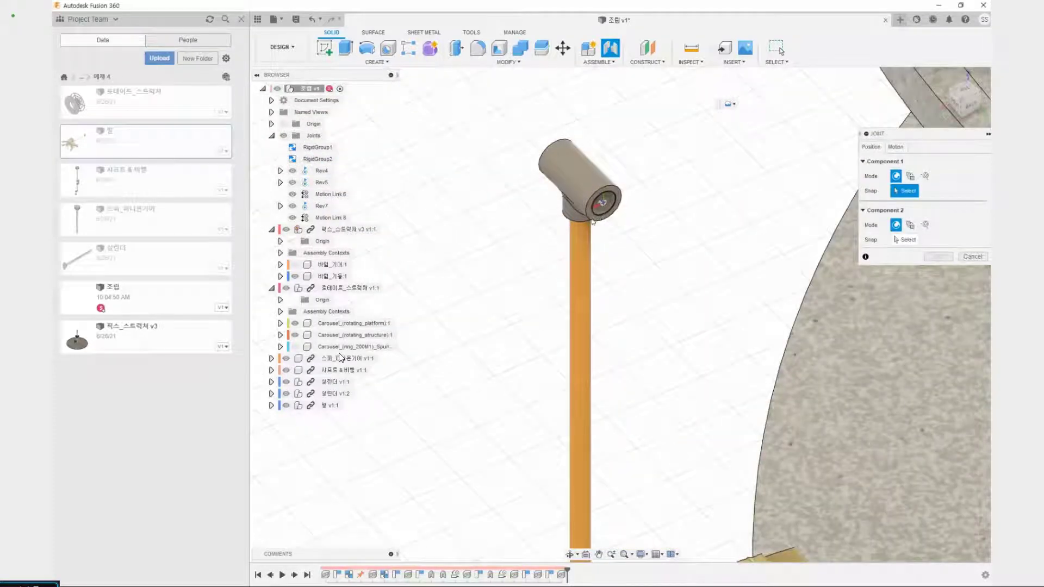
scroll(598, 217, "up", 2)
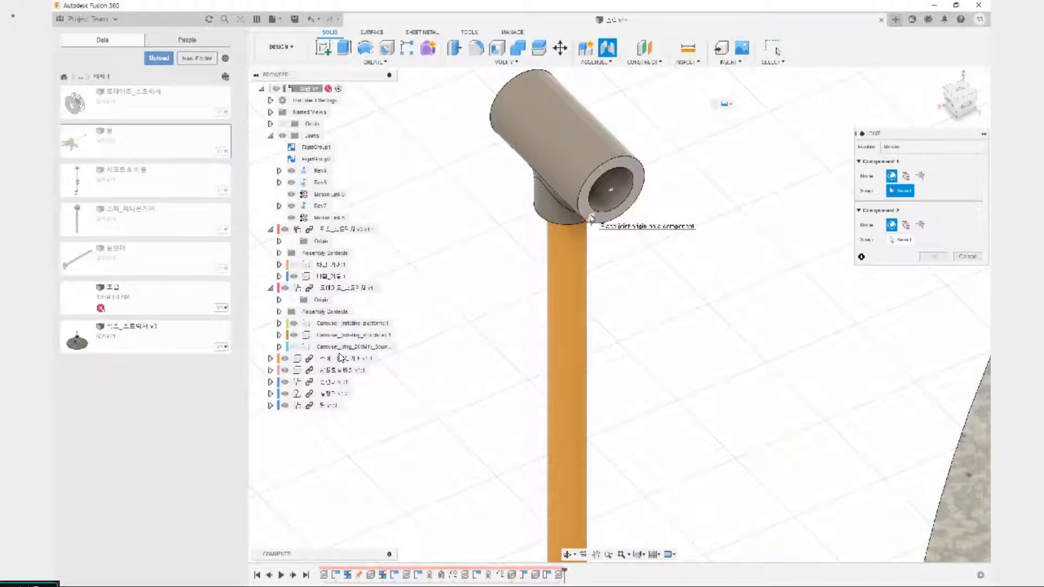
left_click(611, 193)
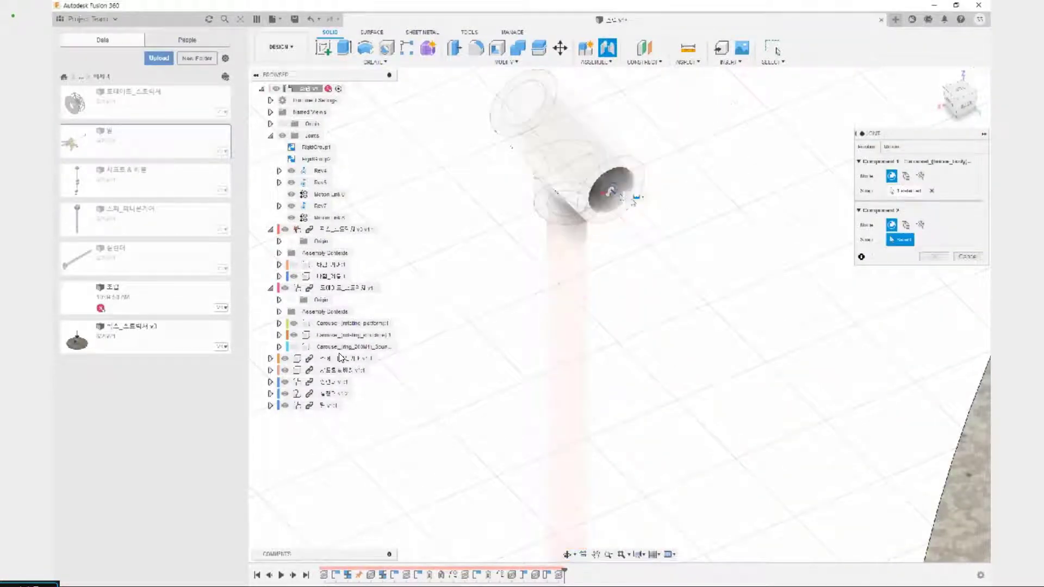
Place the joint's second origin at the crank pin's centre on the inner face of the web farther from the bevel gear.
scroll(634, 206, "down", 5)
middle_click_drag(668, 202, 837, 315)
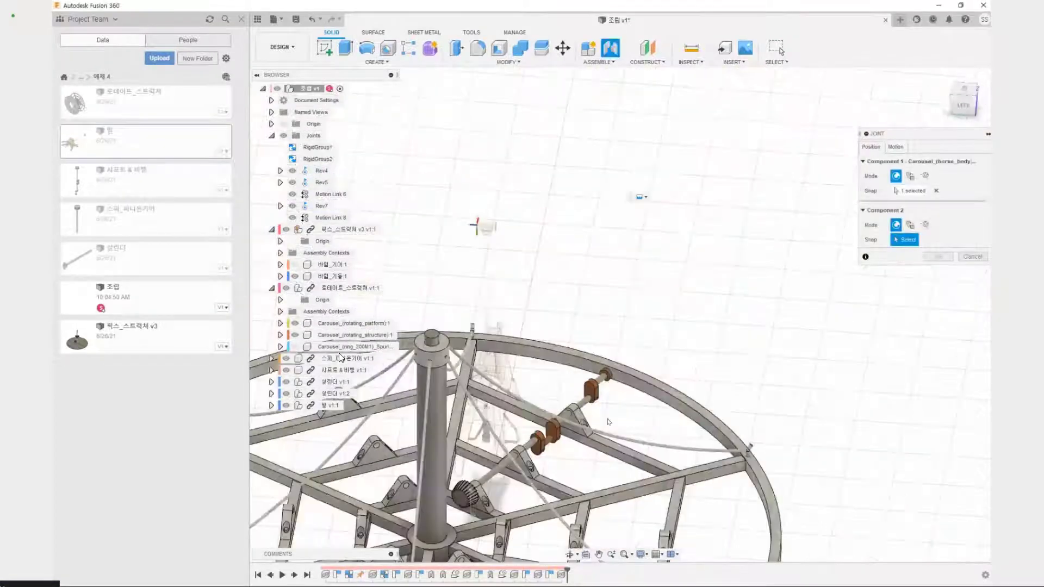
scroll(547, 460, "up", 4)
scroll(553, 450, "up", 3)
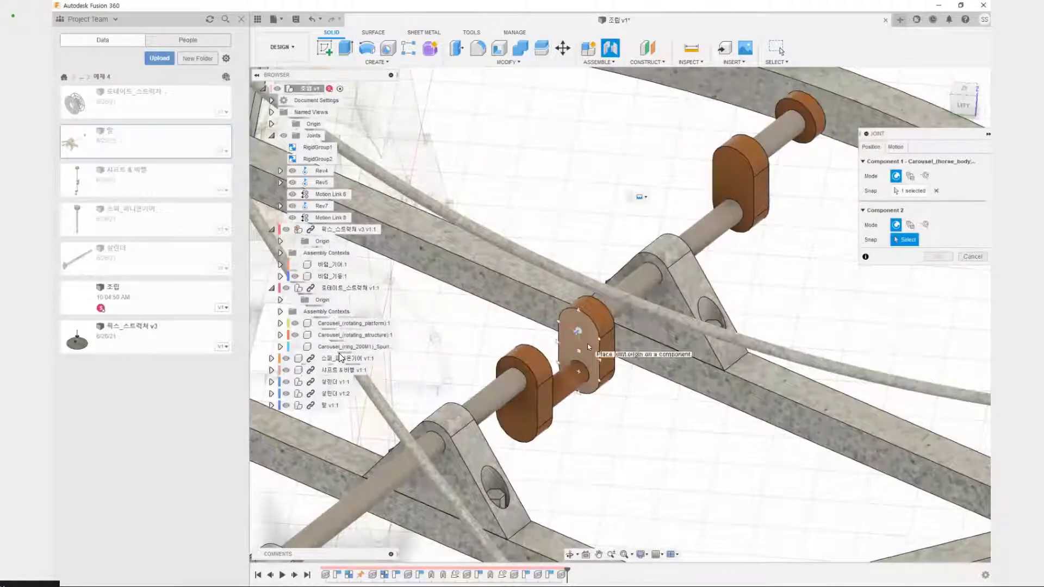
scroll(586, 352, "down", 5)
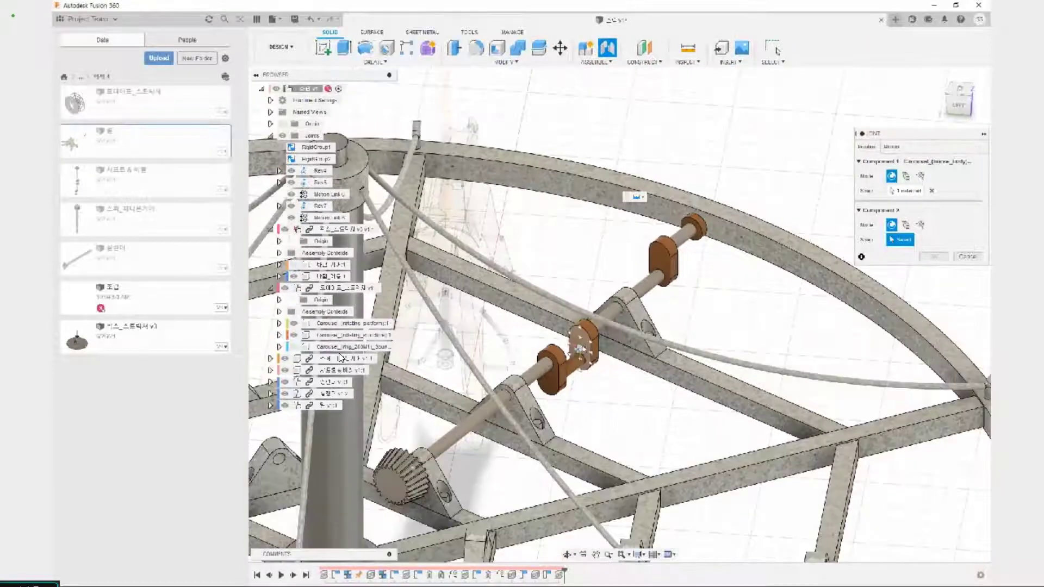
scroll(585, 350, "up", 5)
scroll(577, 369, "up", 4)
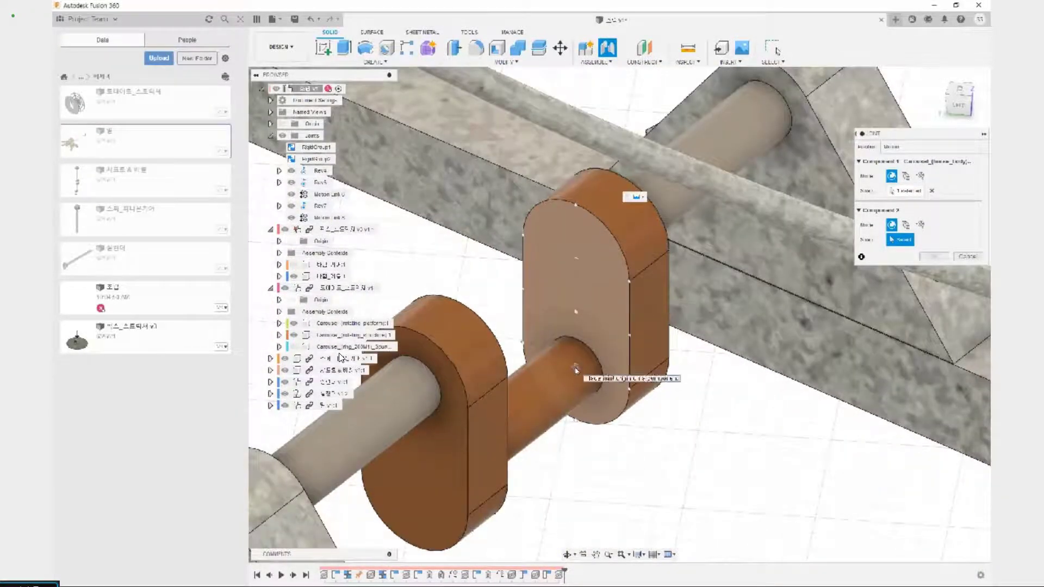
left_click(576, 370)
Set the motion of the joint between the horse and the crank pin to Revolute about the Z axis.
scroll(622, 394, "down", 6)
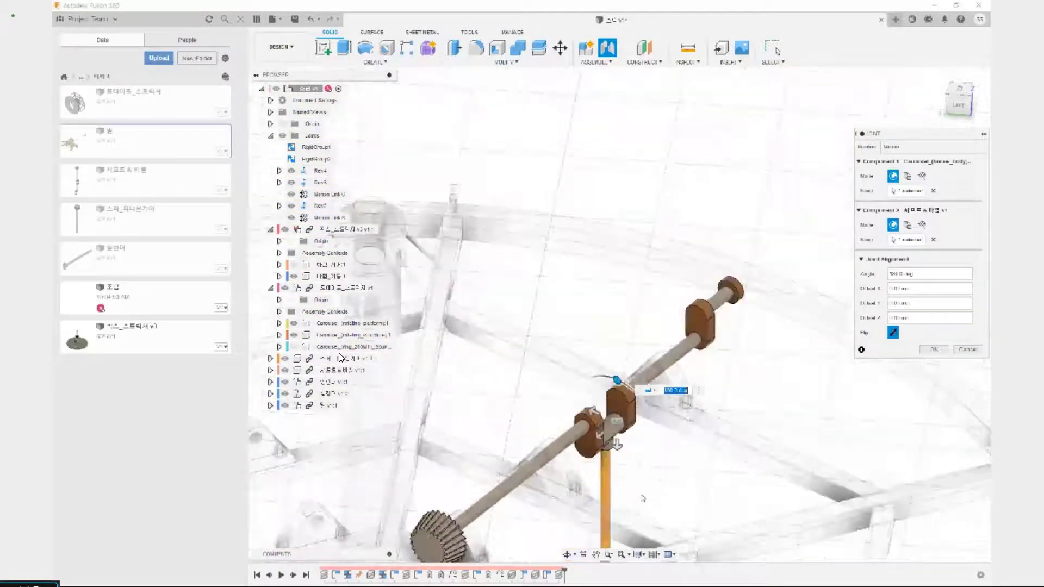
middle_click_drag(622, 394, 524, 171)
middle_click_drag(561, 248, 566, 292)
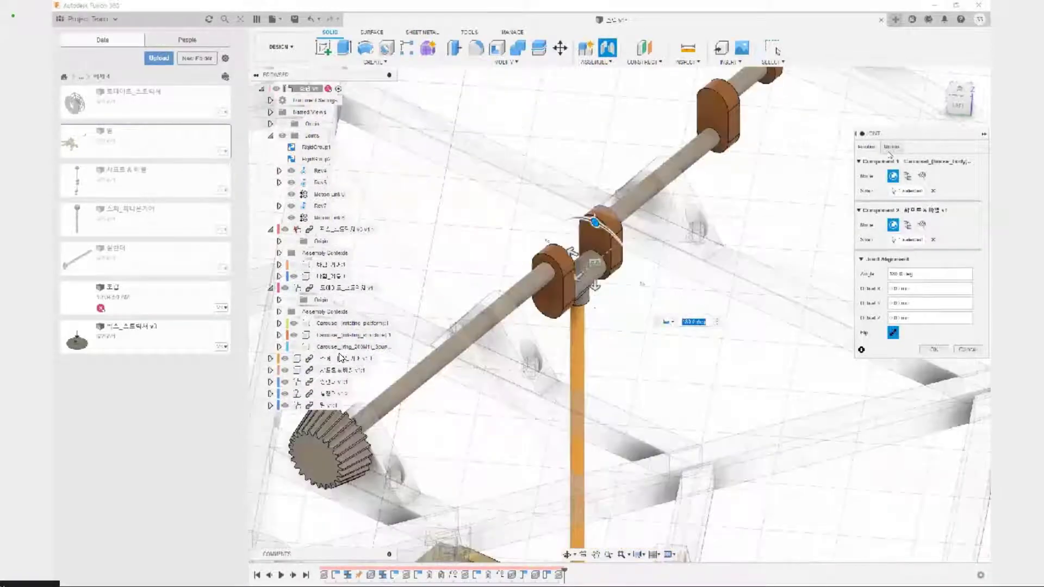
left_click(891, 147)
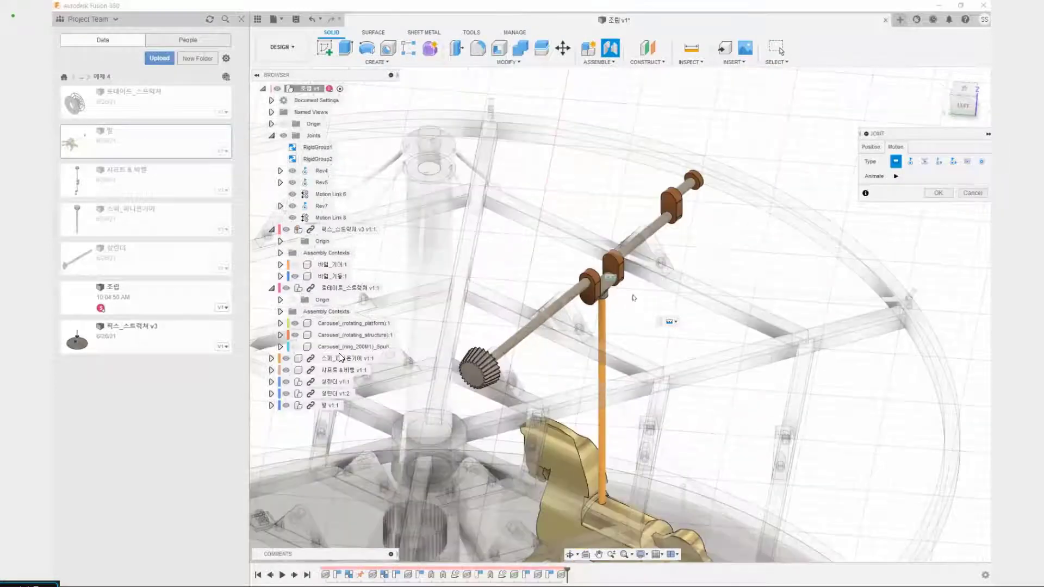
left_click(911, 164)
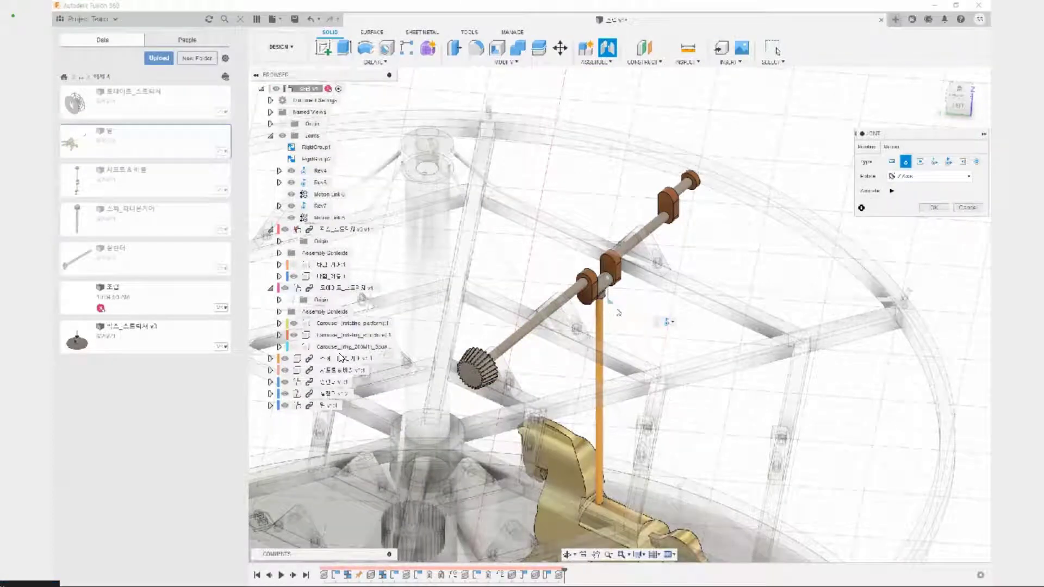
left_click_drag(585, 315, 653, 279)
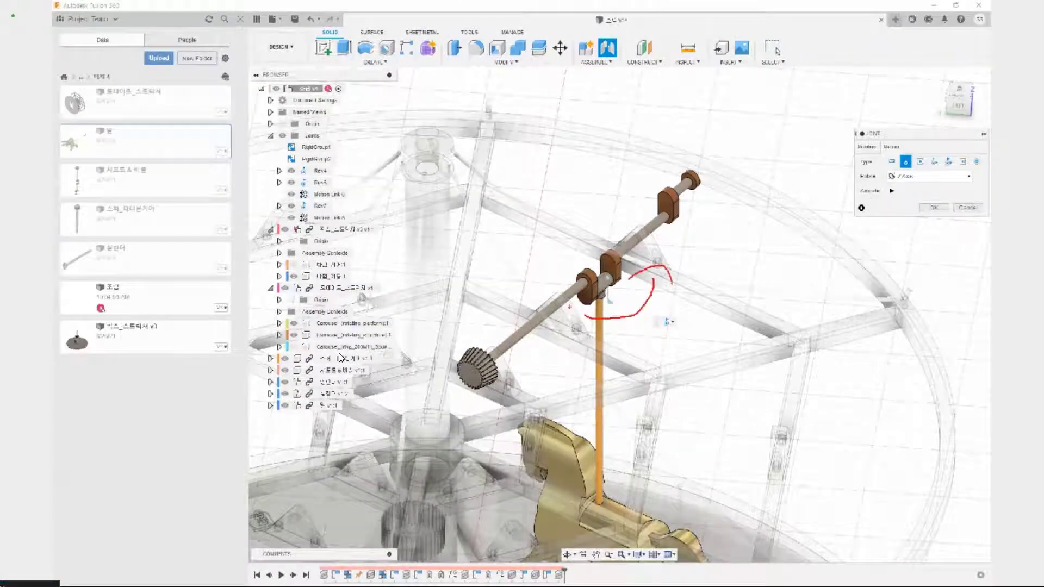
left_click_drag(584, 321, 554, 255)
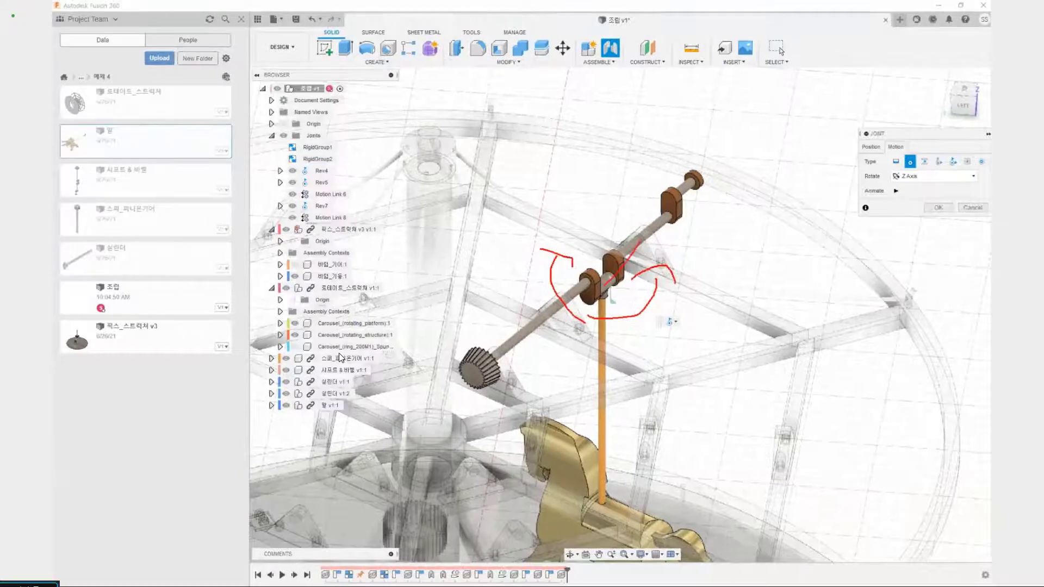
left_click_drag(639, 243, 602, 285)
left_click_drag(590, 241, 676, 341)
mouse_move(476, 336)
left_mouse_down()
mouse_move(466, 339)
mouse_move(508, 343)
left_mouse_up()
mouse_move(679, 521)
left_mouse_down()
mouse_move(678, 439)
mouse_move(679, 483)
mouse_move(734, 424)
left_mouse_up()
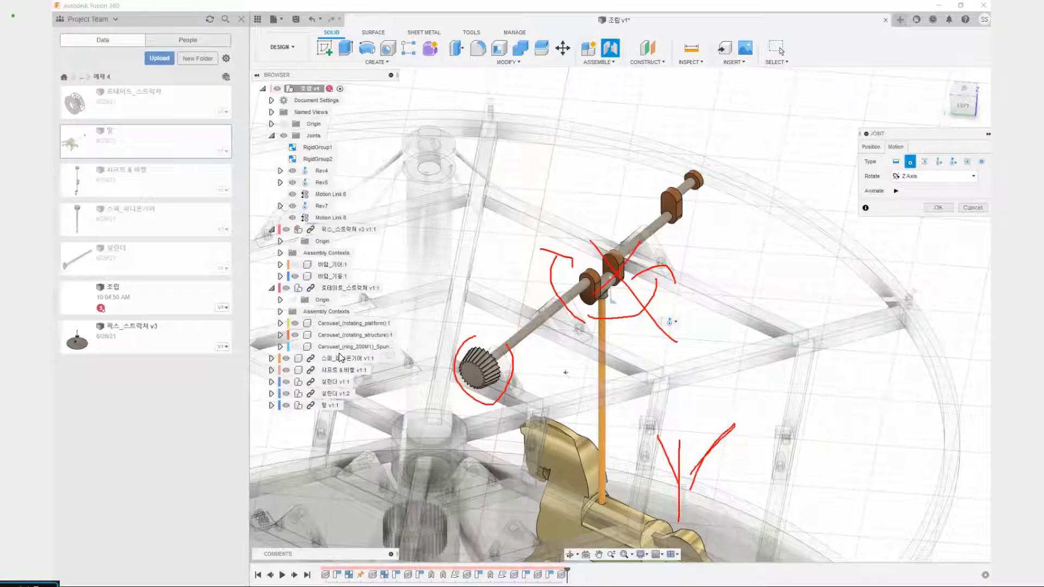
left_click_drag(649, 250, 575, 325)
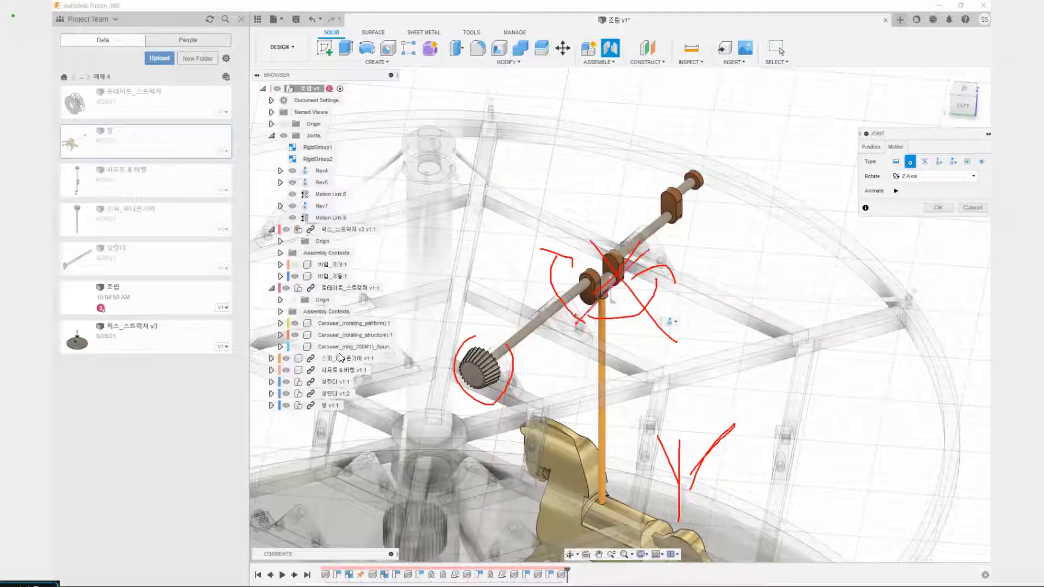
left_click_drag(558, 245, 674, 327)
key("Escape")
Accept the revolute joint and revert the horse and shaft to their positions before they were moved.
left_click(937, 207)
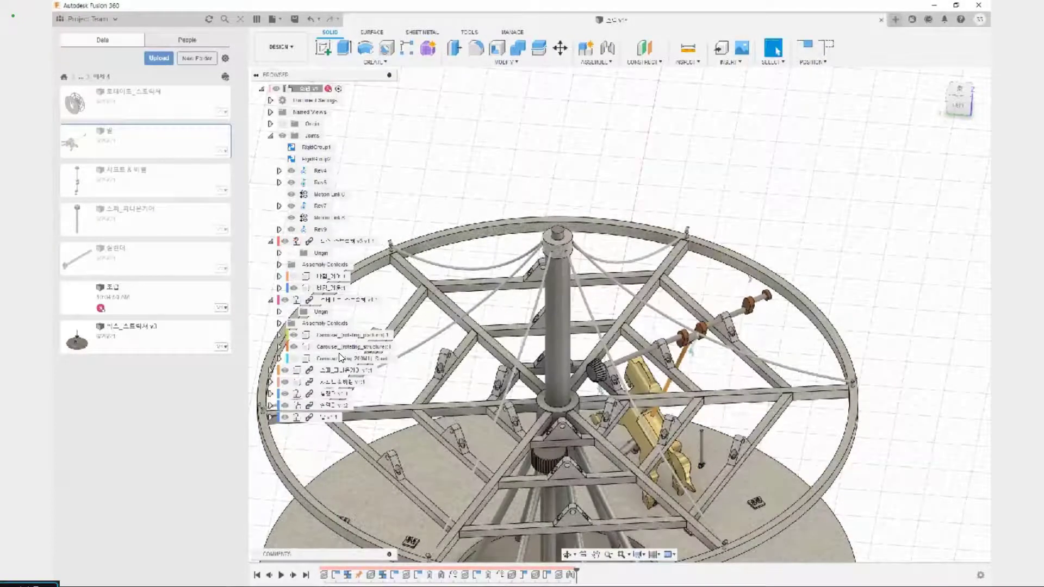
left_click(826, 49)
scroll(658, 336, "up", 3)
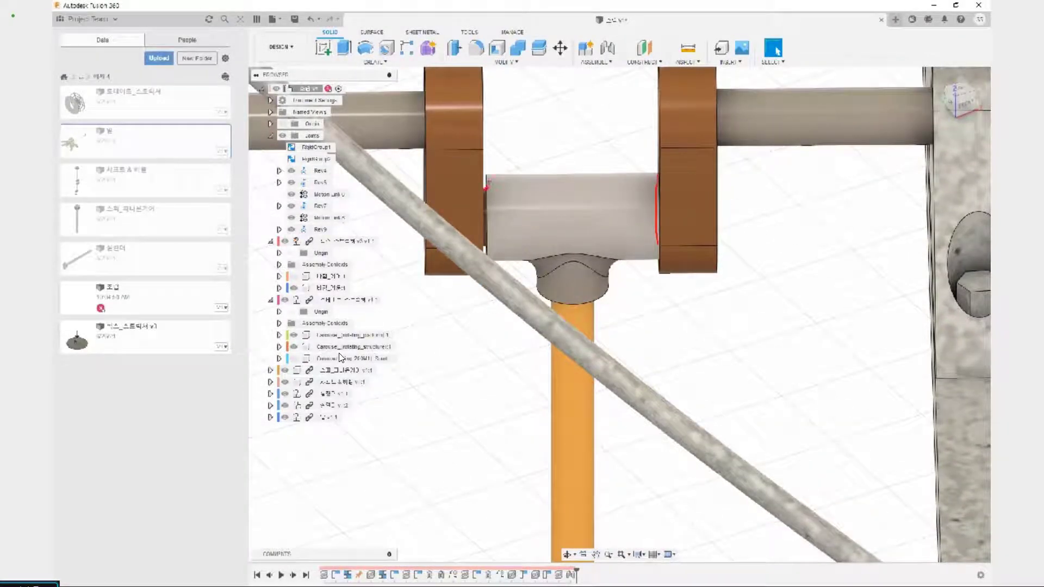
key("Escape")
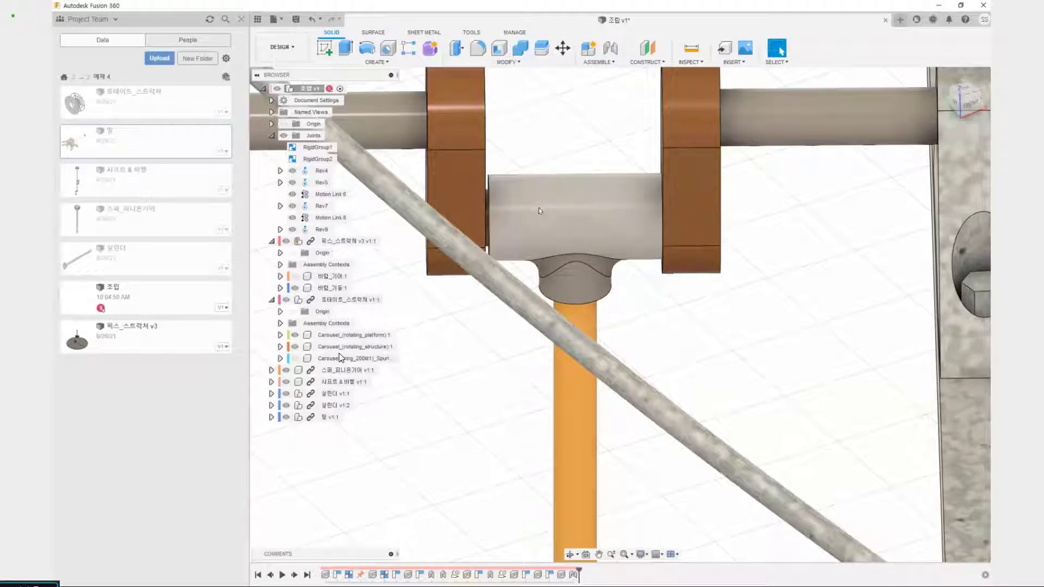
Measure the gap between the crank web nearer the bevel gear and the facing end edge of the horse's sleeve.
scroll(542, 210, "down", 4)
scroll(570, 283, "down", 3)
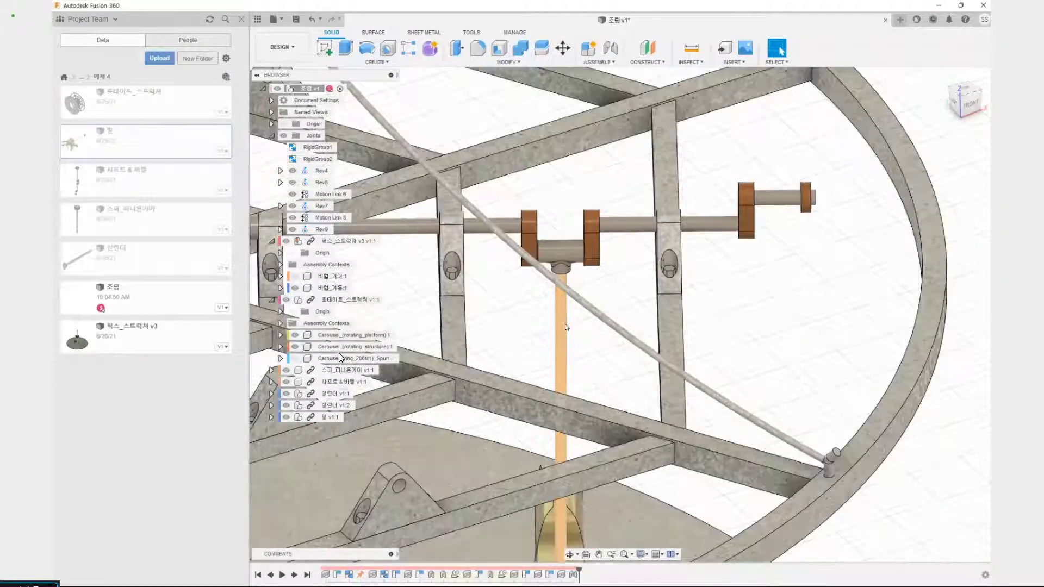
middle_click_drag(572, 296, 579, 354)
scroll(580, 356, "up", 10)
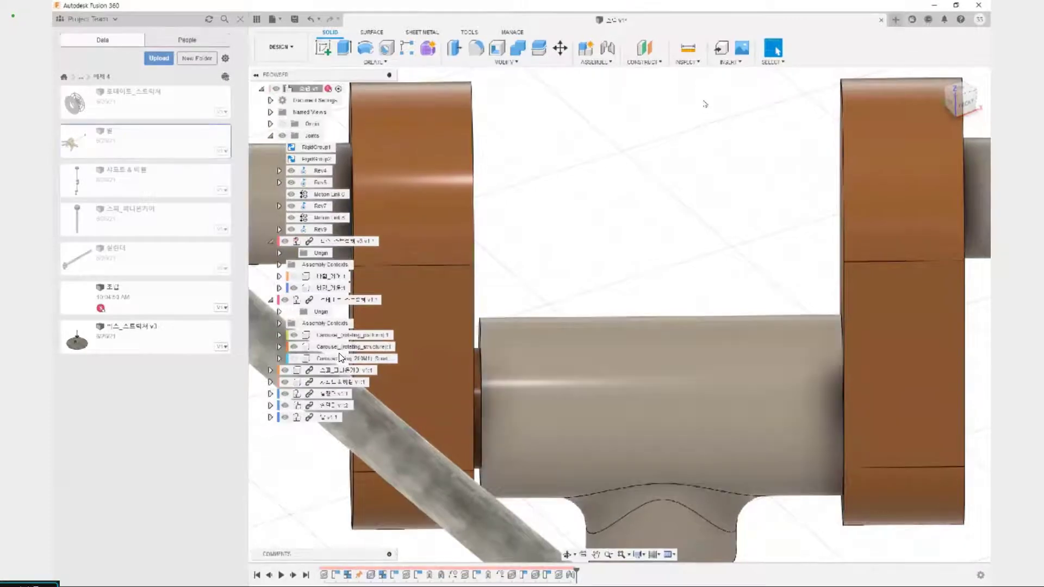
left_click(688, 50)
mouse_move(600, 241)
middle_mouse_down()
mouse_move(659, 207)
mouse_move(615, 229)
middle_mouse_up()
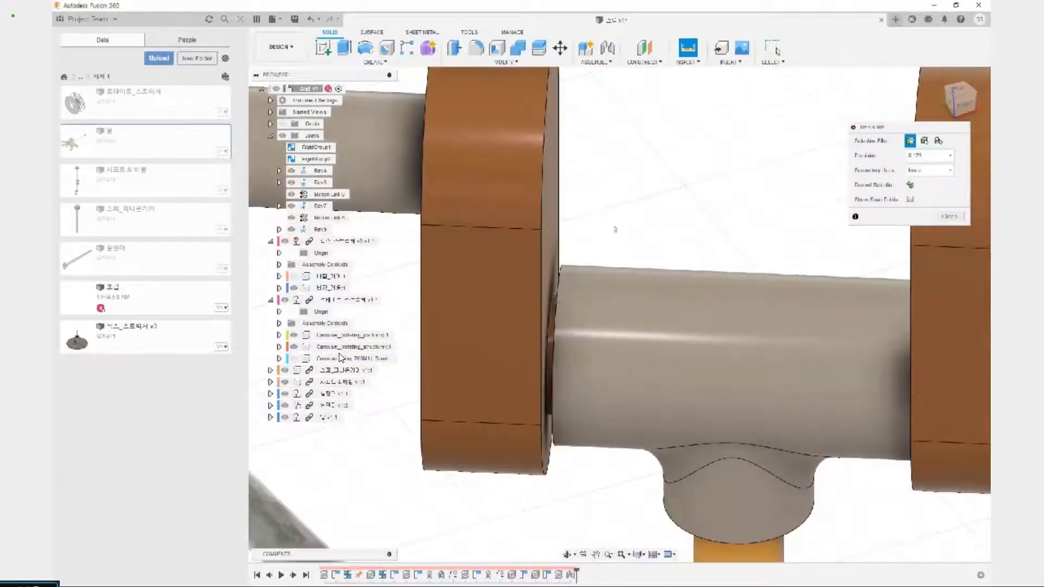
left_click(549, 275)
mouse_move(547, 266)
middle_mouse_down("shift")
mouse_move(569, 280)
mouse_move(549, 261)
middle_mouse_up("shift")
middle_click_drag(616, 373, 632, 329)
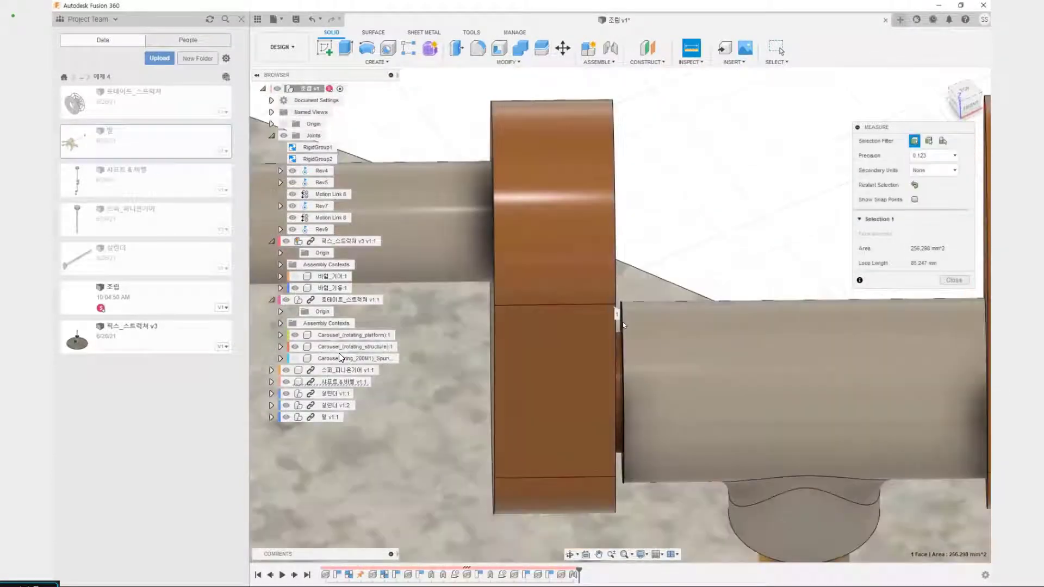
left_click(620, 329)
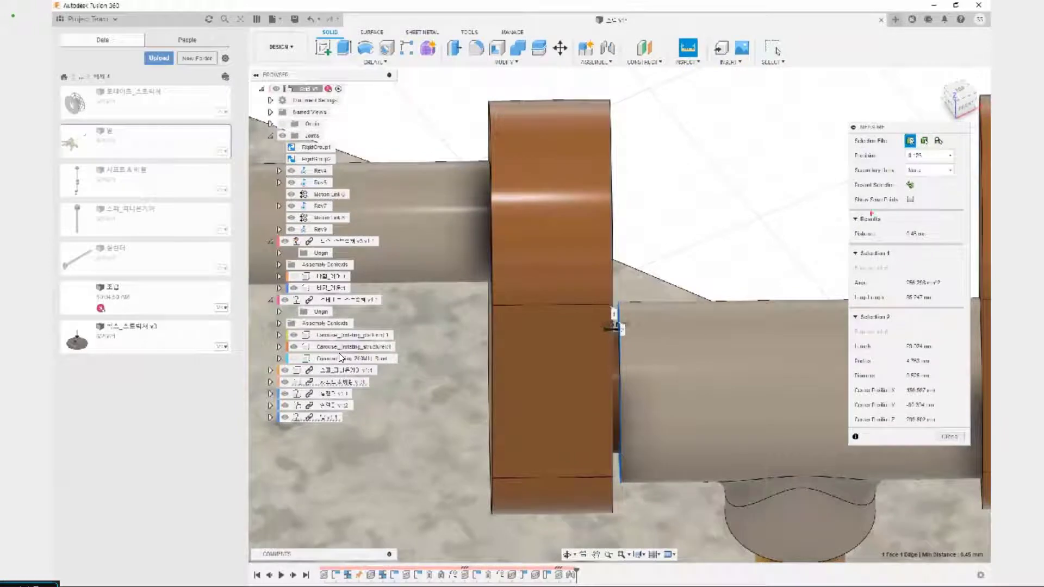
left_click_drag(850, 228, 933, 241)
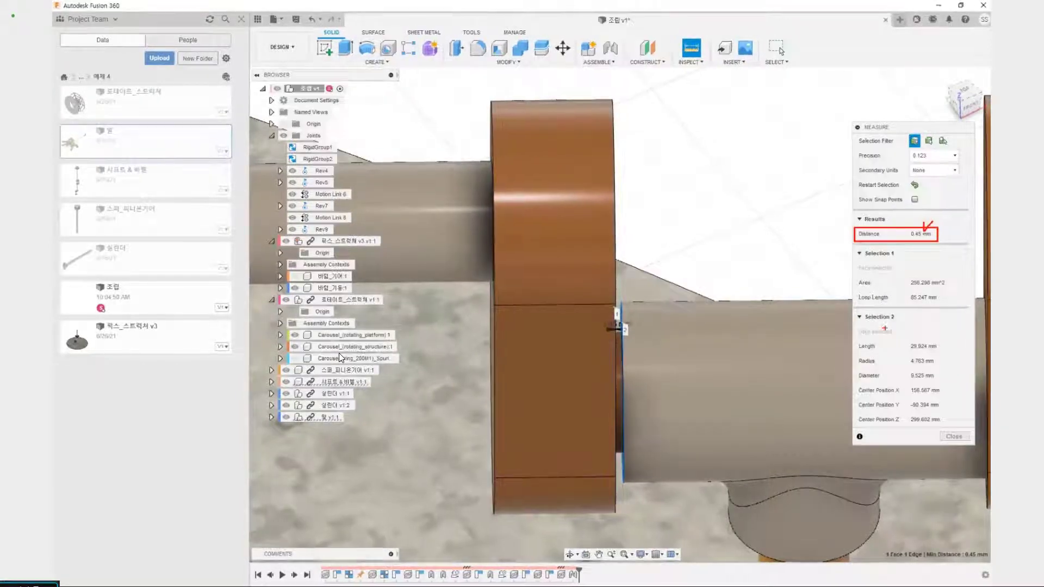
key("Escape")
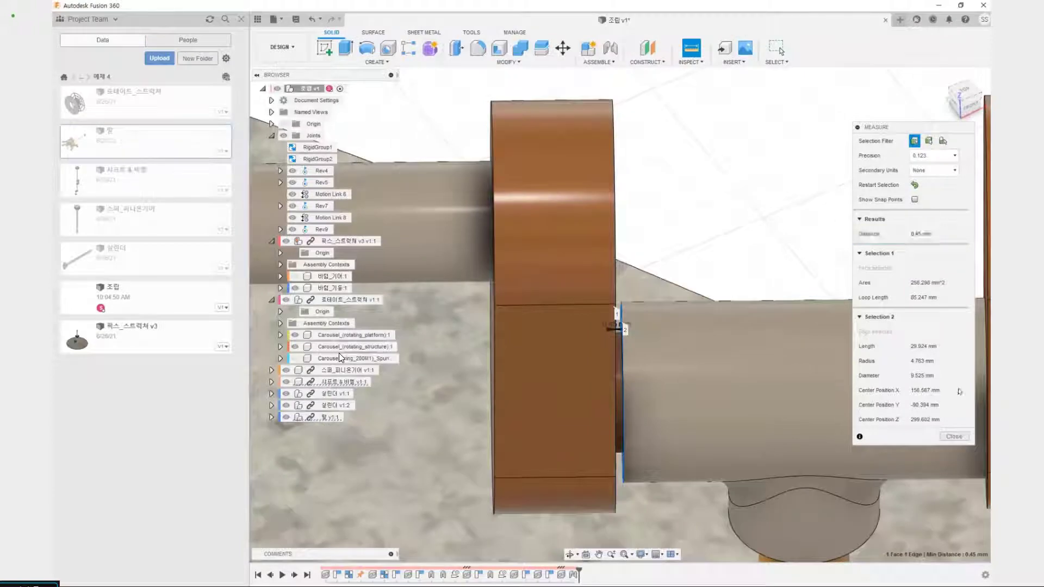
left_click(953, 439)
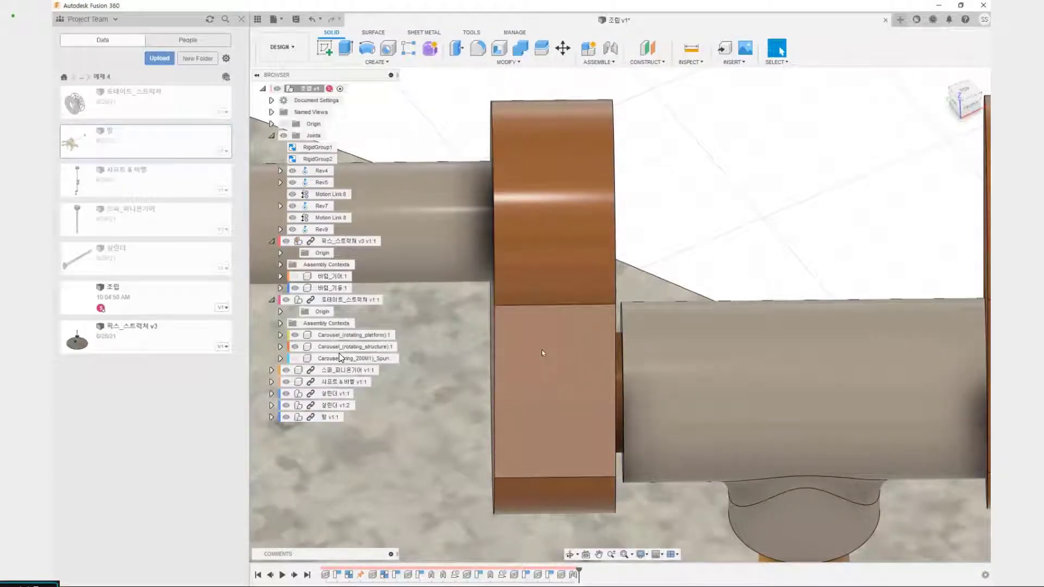
Open the revolute joint between the horse's sleeve and the crank pin for editing and accept it.
right_click(322, 229)
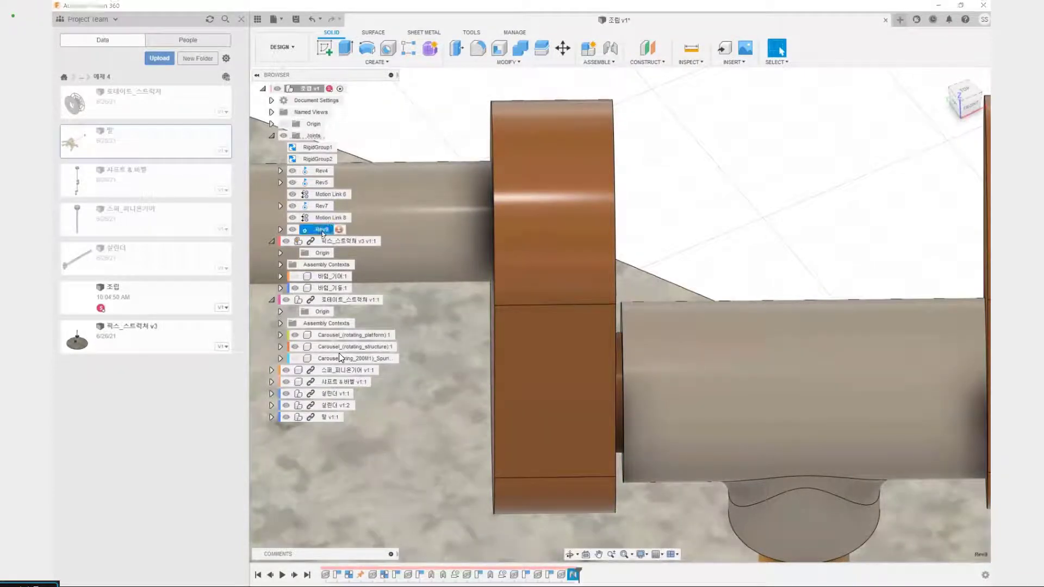
left_click(347, 263)
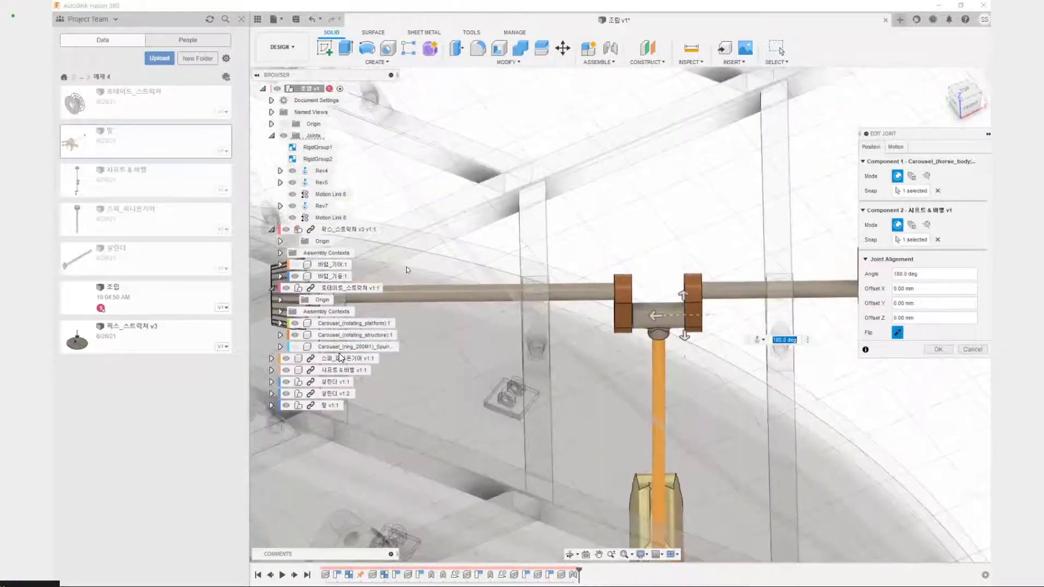
key("Return")
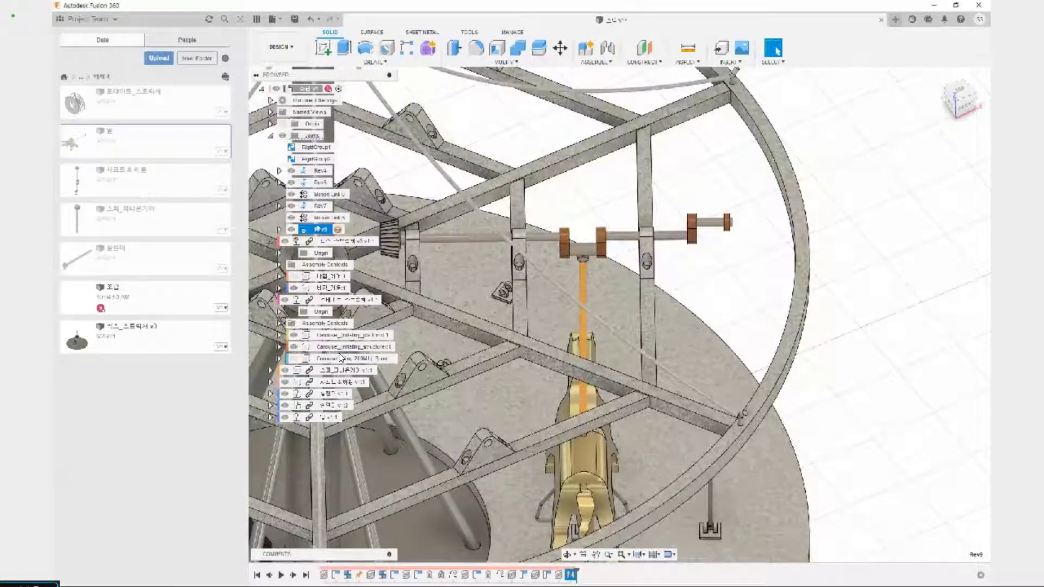
Edit the revolute joint between the horse's sleeve and the crank pin, giving it a Z offset of 0.45/2 mm.
right_click(333, 230)
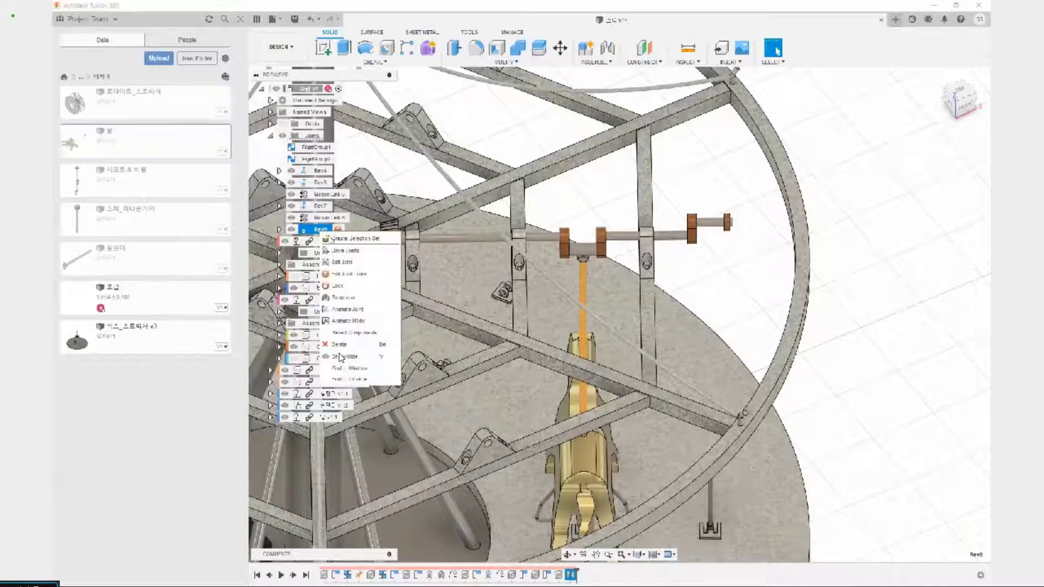
left_click(336, 264)
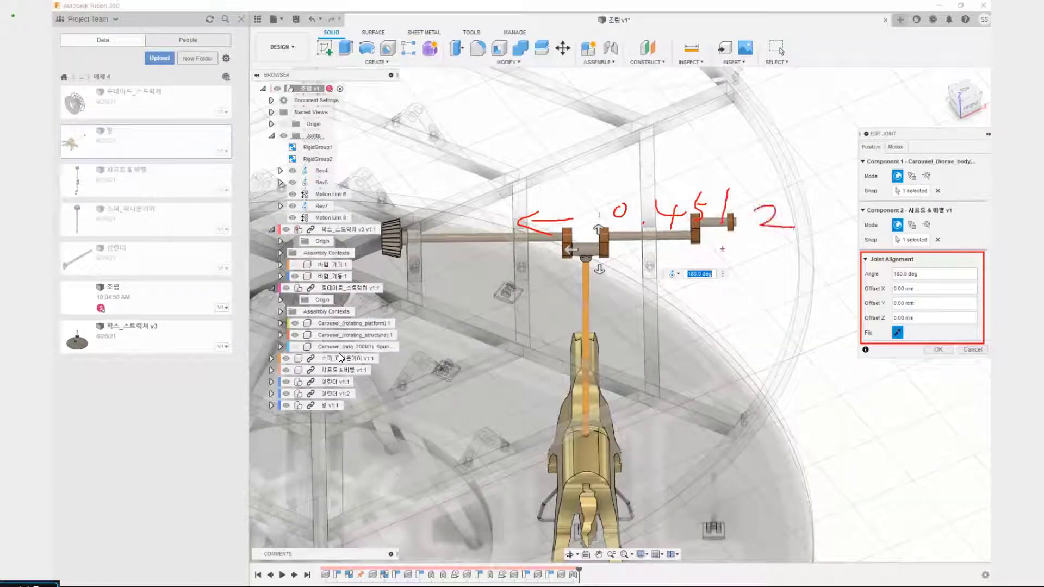
scroll(577, 246, "up", 10)
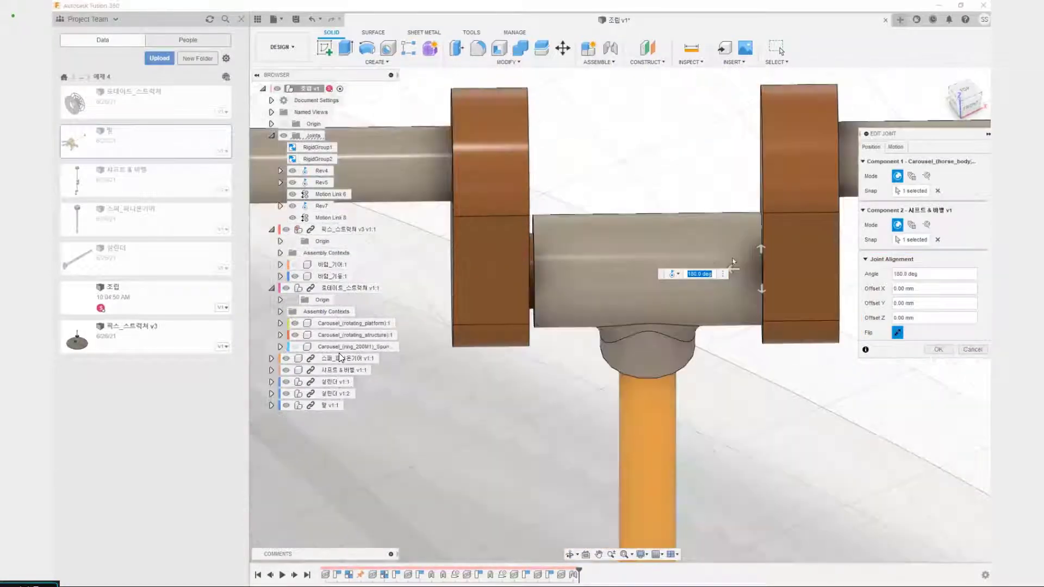
left_click(735, 268)
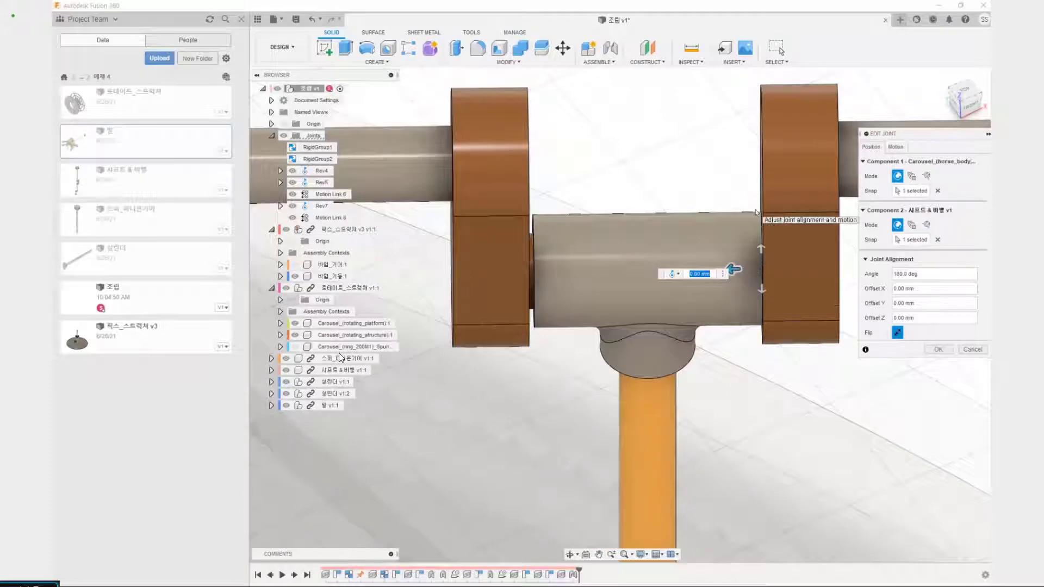
type("0.45")
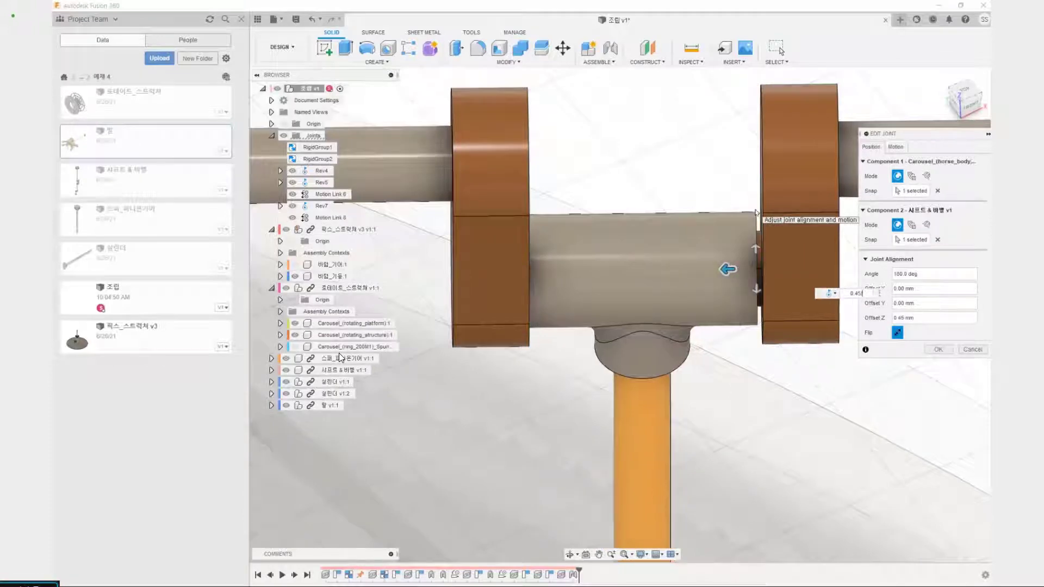
type("/2")
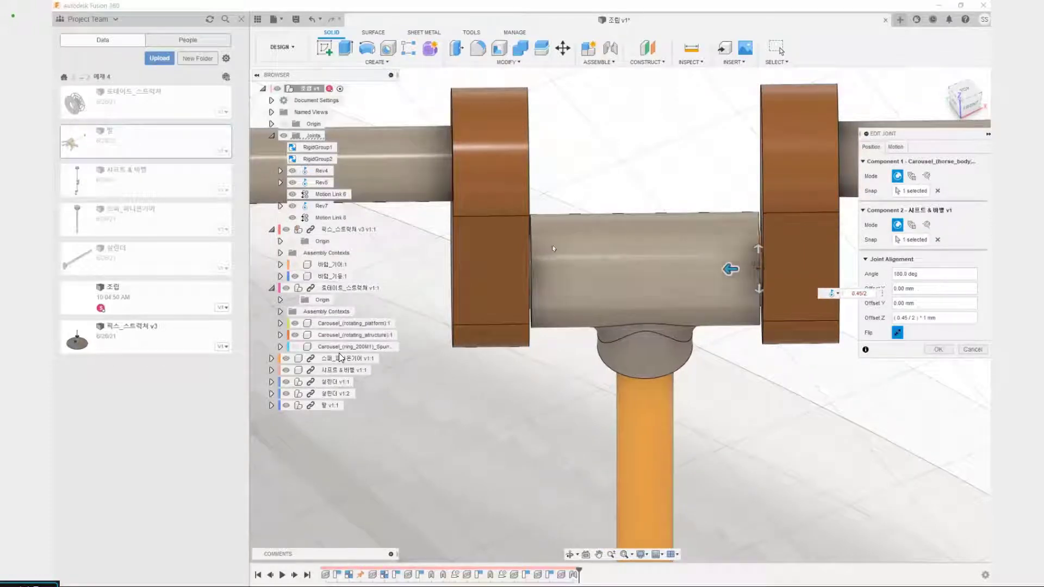
left_click_drag(536, 222, 526, 291)
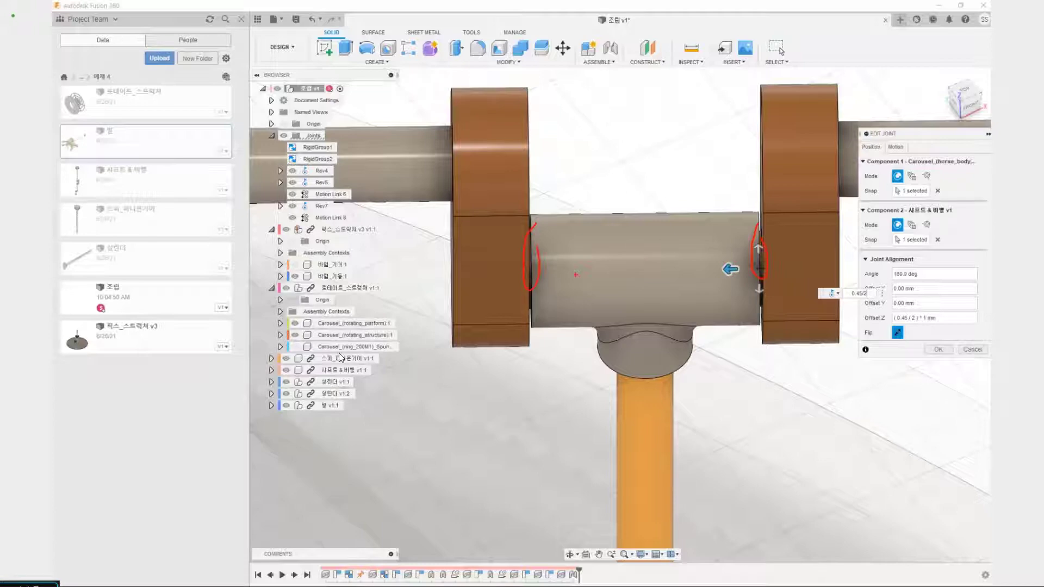
left_click(939, 350)
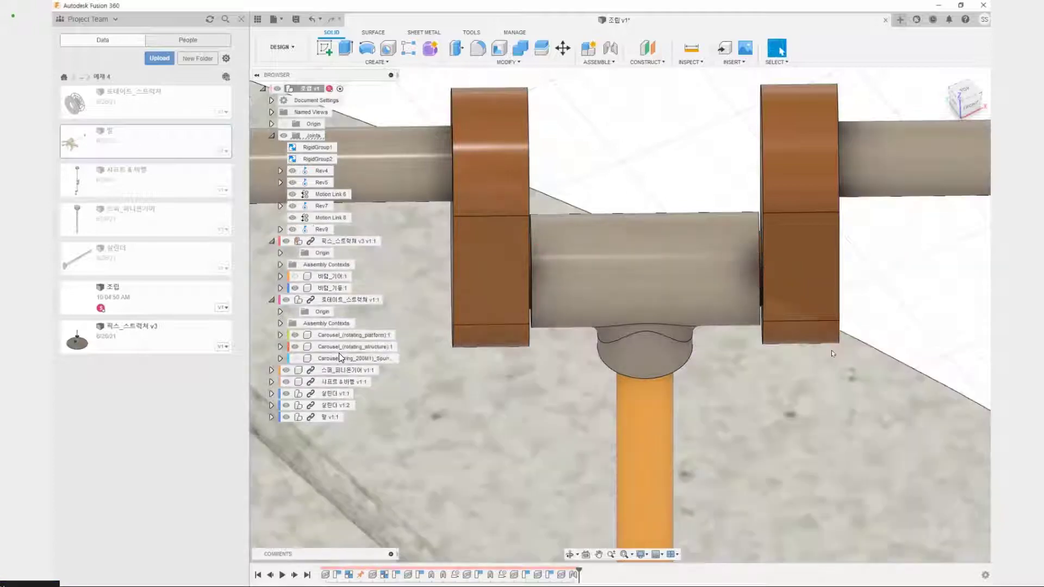
Examine how the horse's lower rod meets the cylinder on the platform and how its pole hangs from the crankshaft.
scroll(831, 353, "down", 5)
middle_click_drag(790, 289, 743, 144)
scroll(735, 133, "down", 4)
middle_click_drag(734, 376, 749, 292, "shift")
scroll(748, 293, "down", 5)
middle_click_drag(744, 327, 670, 340)
scroll(575, 368, "up", 5)
scroll(669, 344, "up", 8)
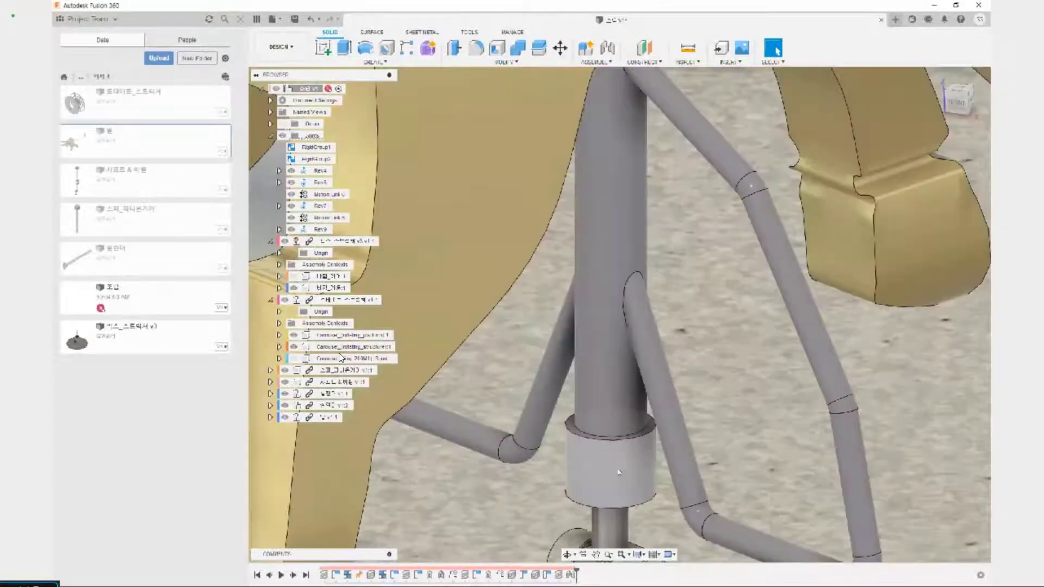
scroll(619, 472, "down", 10)
scroll(619, 472, "up", 2)
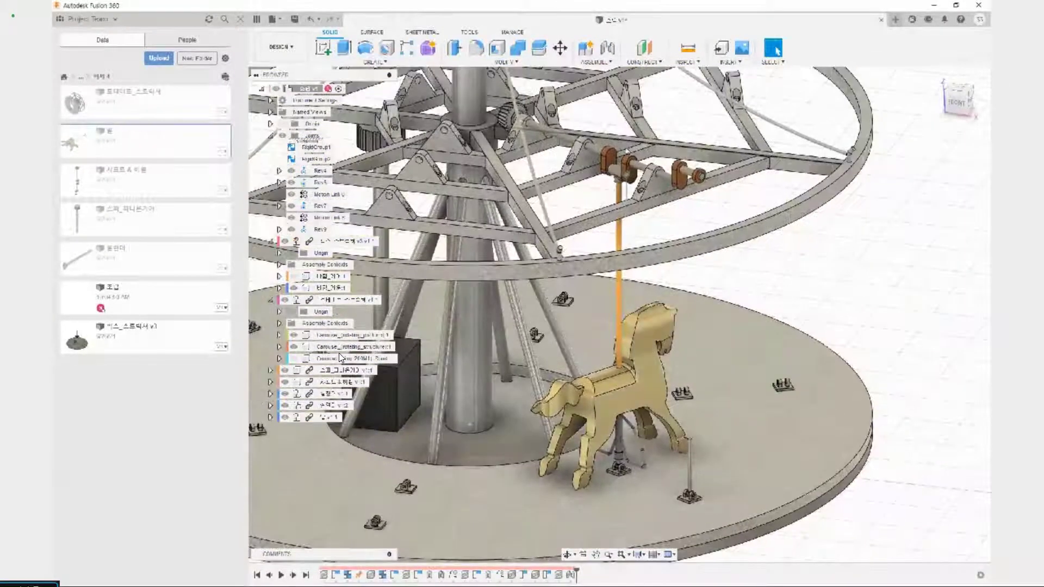
left_click_drag(602, 169, 634, 188)
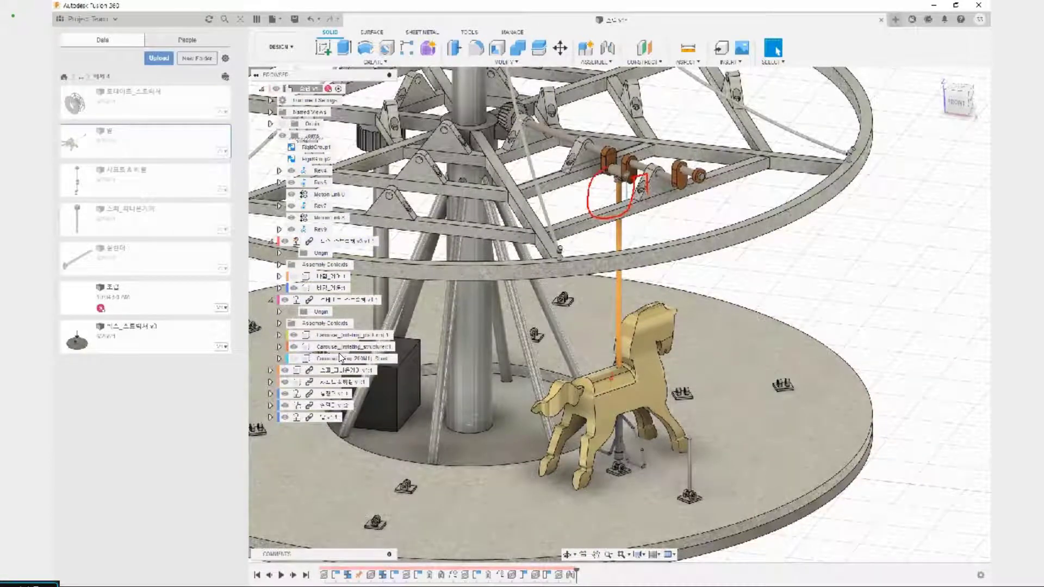
left_click_drag(617, 367, 617, 398)
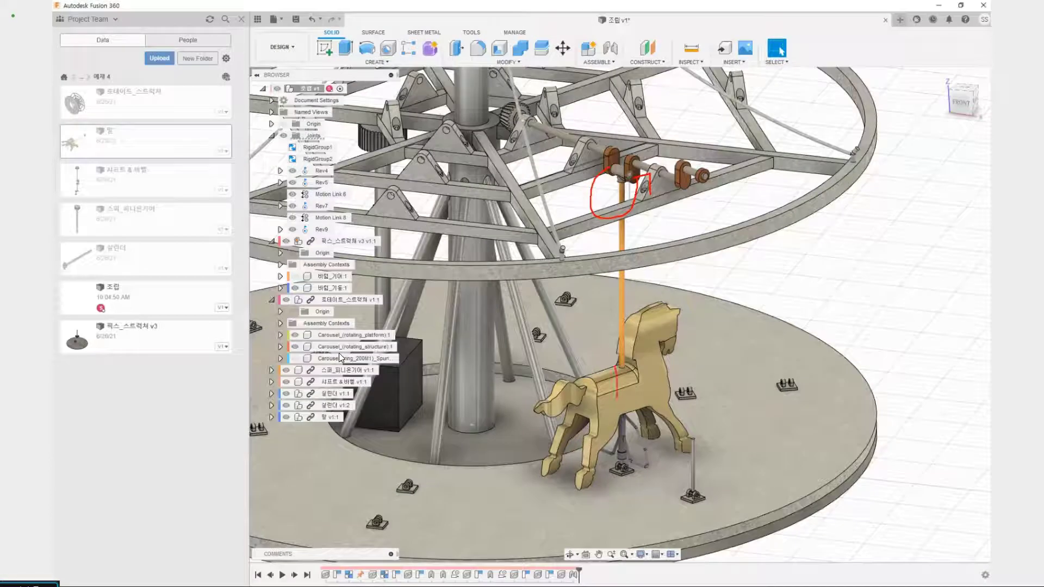
left_click_drag(589, 301, 634, 336)
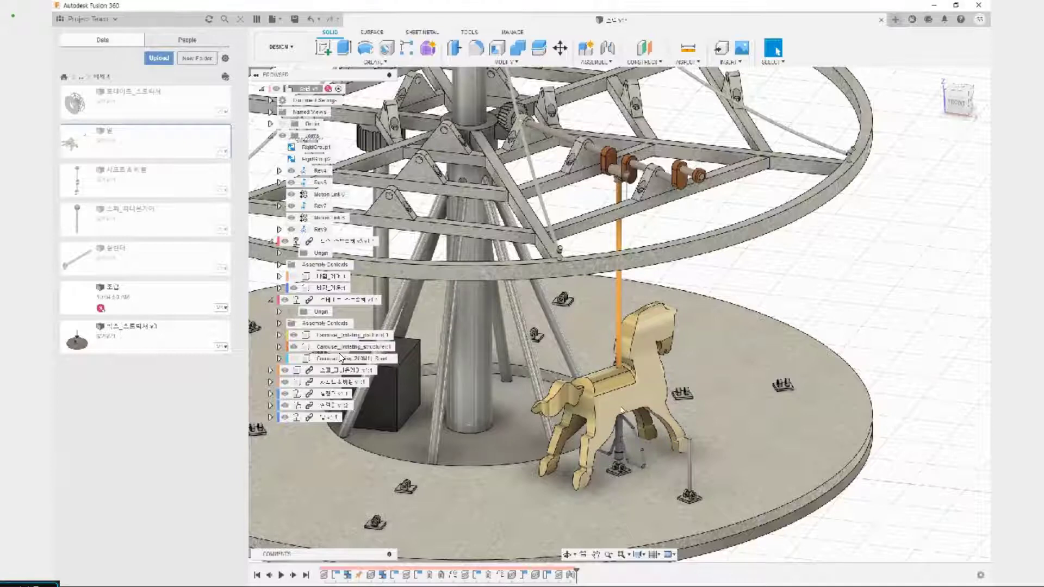
Begin an as-built joint between the horse and the cylinder rod beneath it, with Slider as the joint type.
key("shift+j")
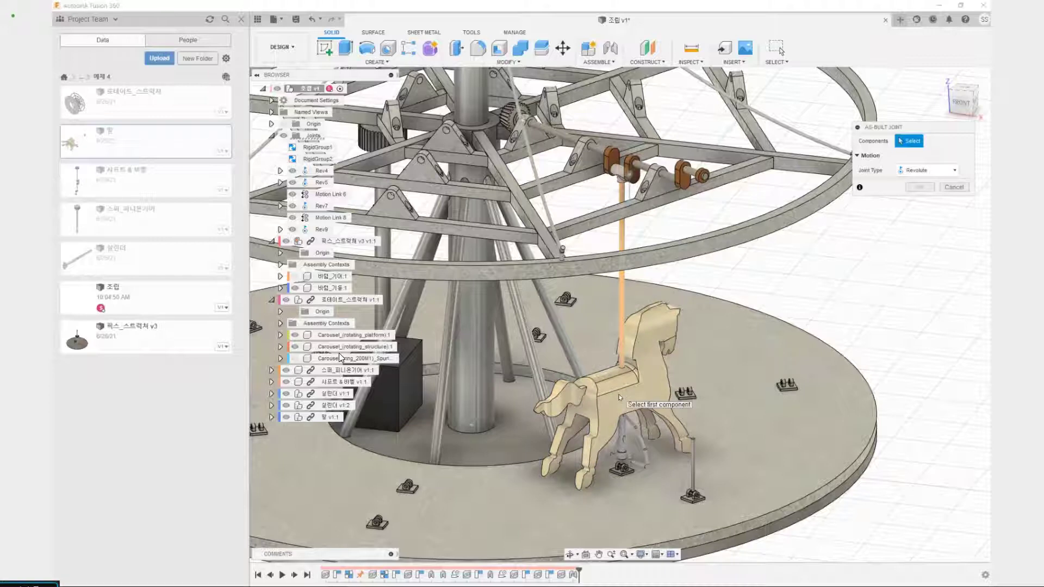
left_click(621, 402)
scroll(625, 452, "up", 8)
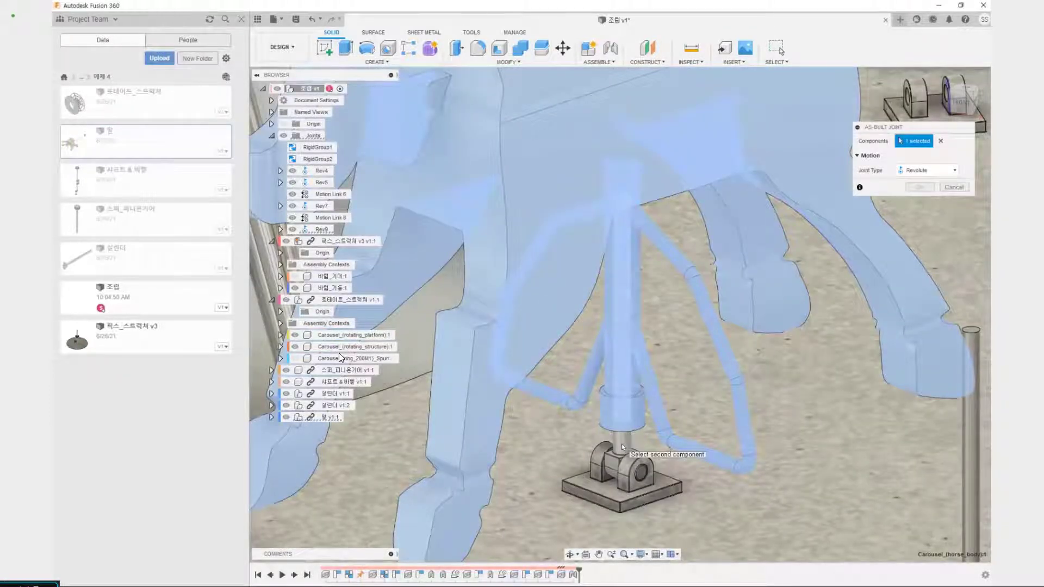
left_click(621, 444)
scroll(695, 439, "down", 10)
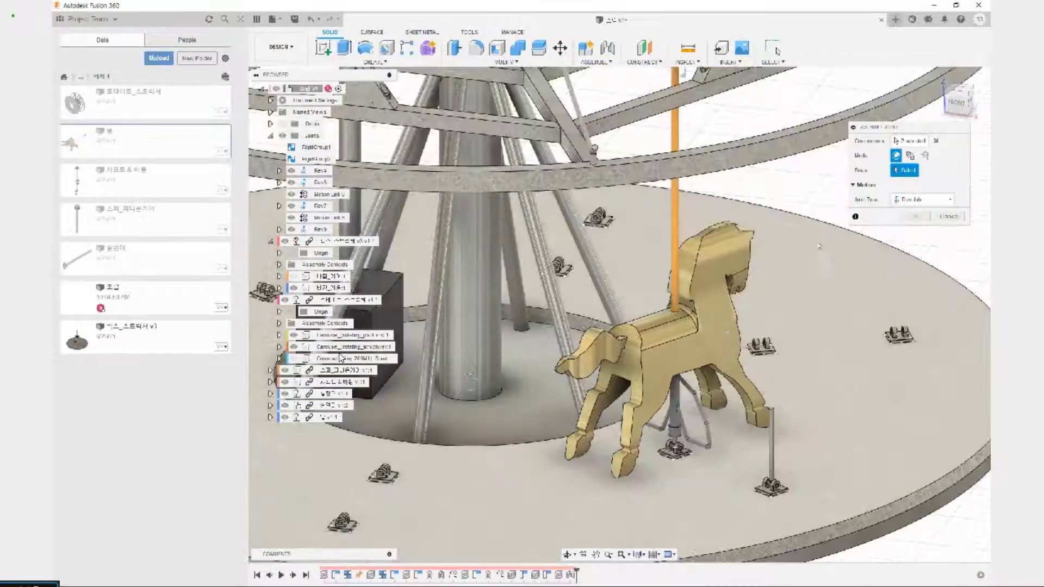
left_click(909, 200)
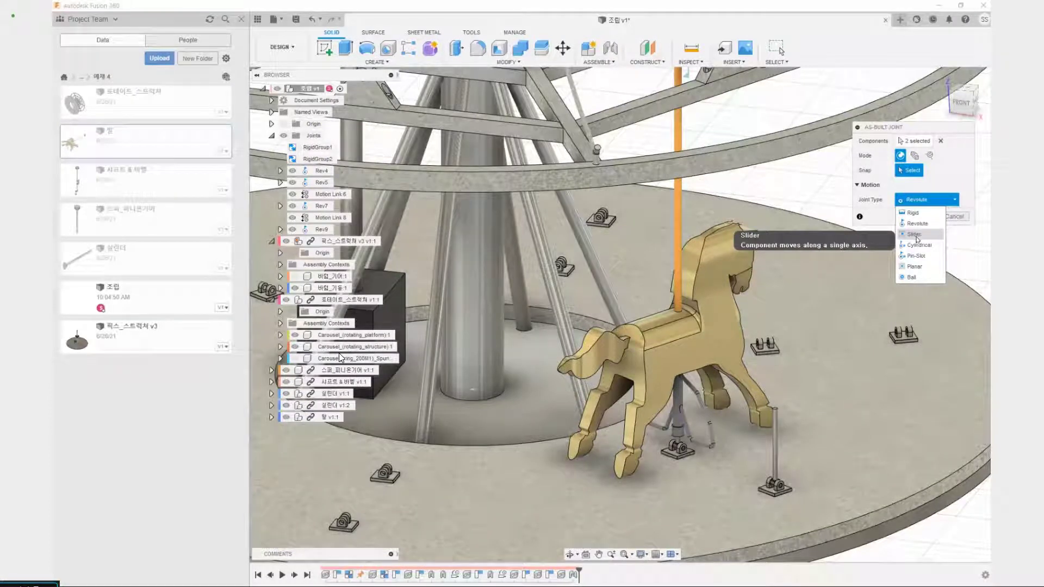
left_click(914, 238)
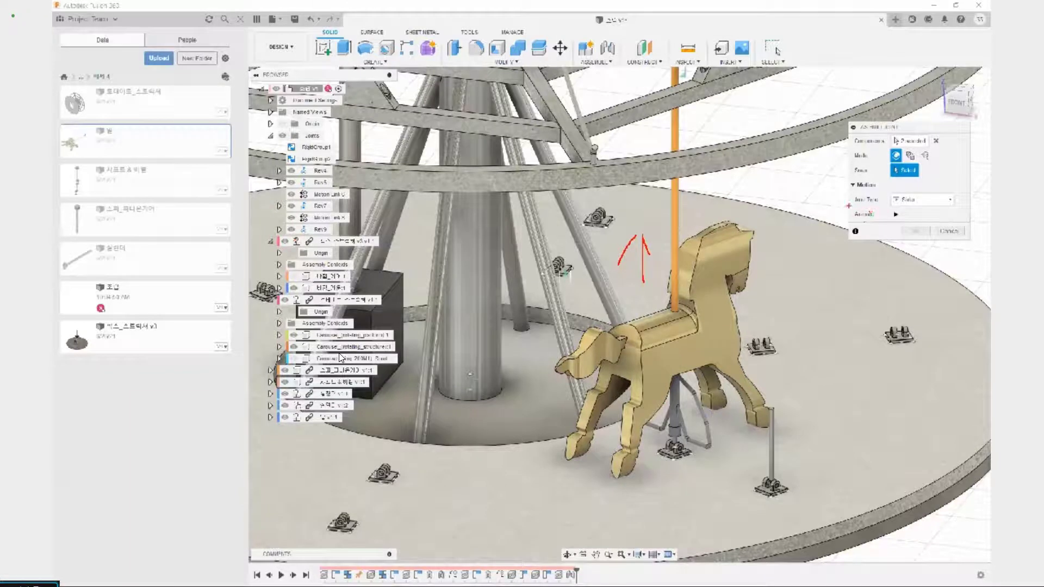
left_click_drag(850, 183, 936, 187)
mouse_move(680, 107)
left_mouse_down()
mouse_move(666, 248)
mouse_move(691, 143)
left_mouse_up()
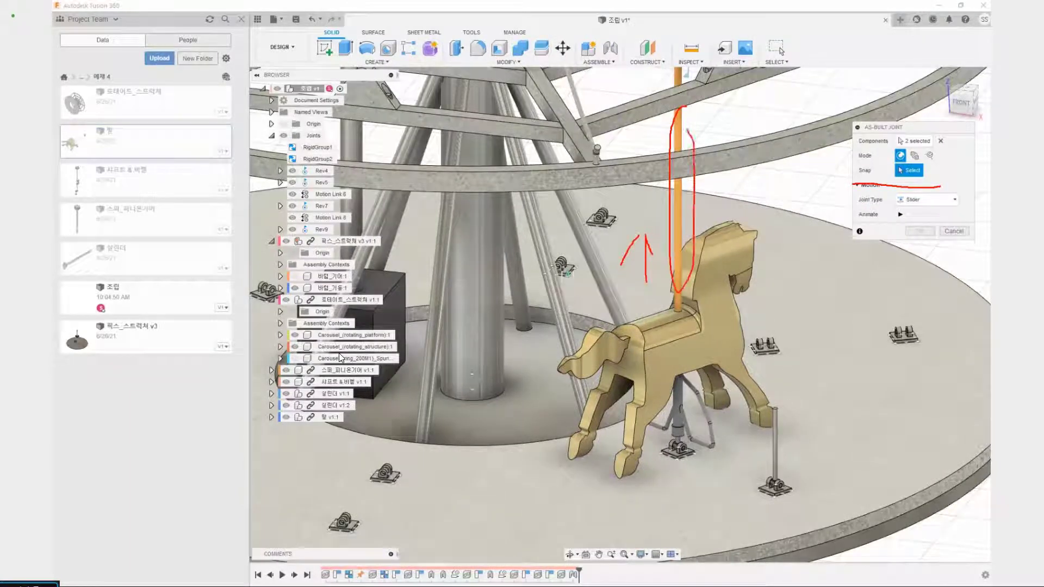
key("Escape")
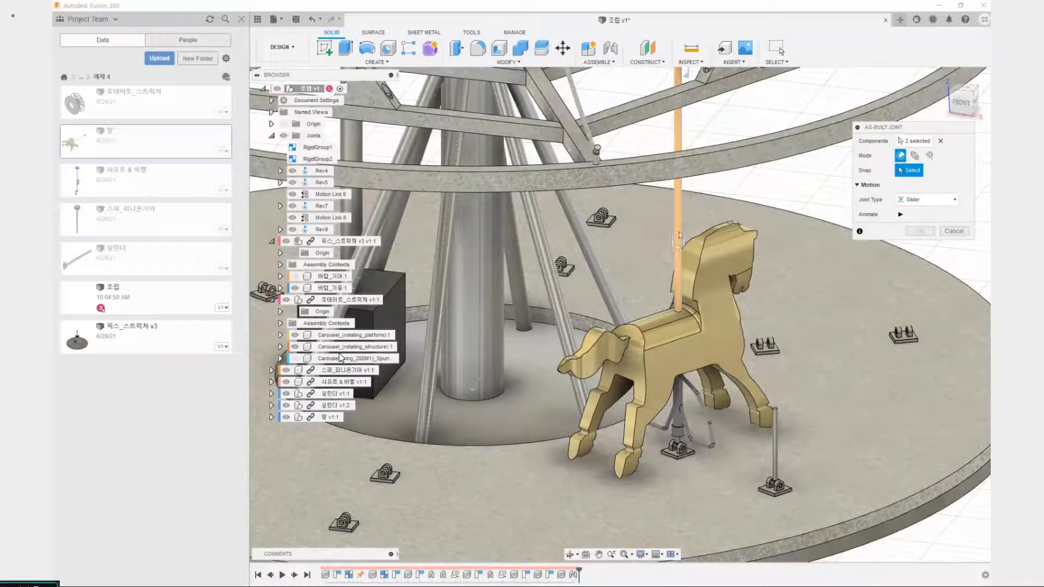
Place the slider joint's origin at the foot of the horse's pole, aligned with the pole's axis, and accept it.
left_click(679, 232)
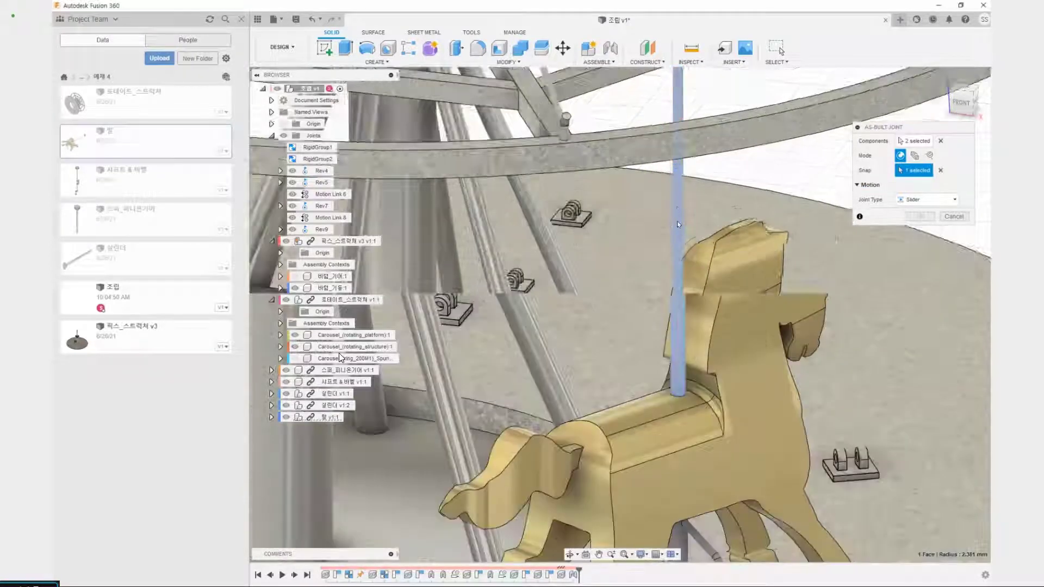
scroll(674, 218, "down", 4)
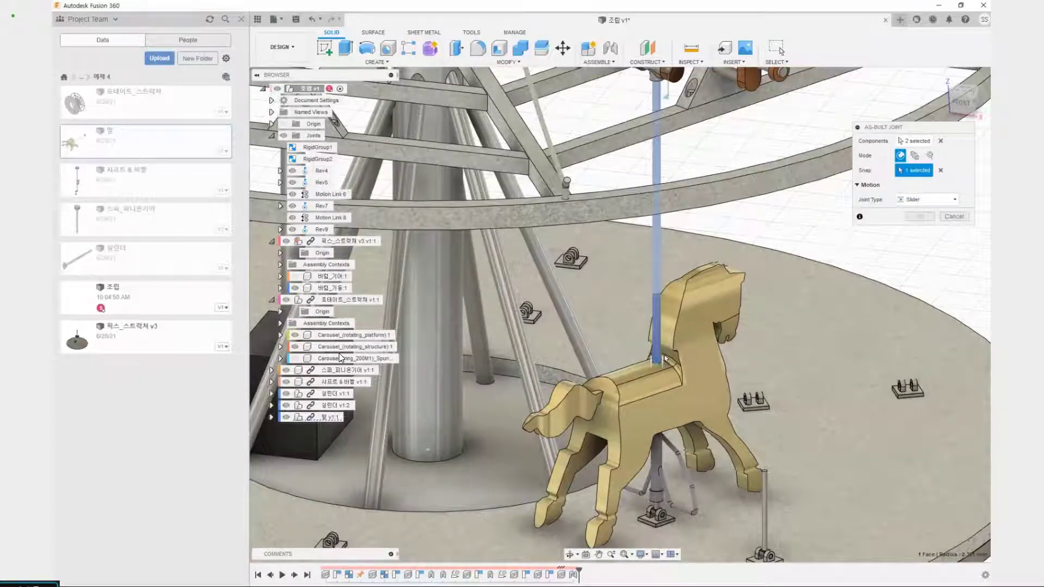
scroll(666, 358, "up", 4)
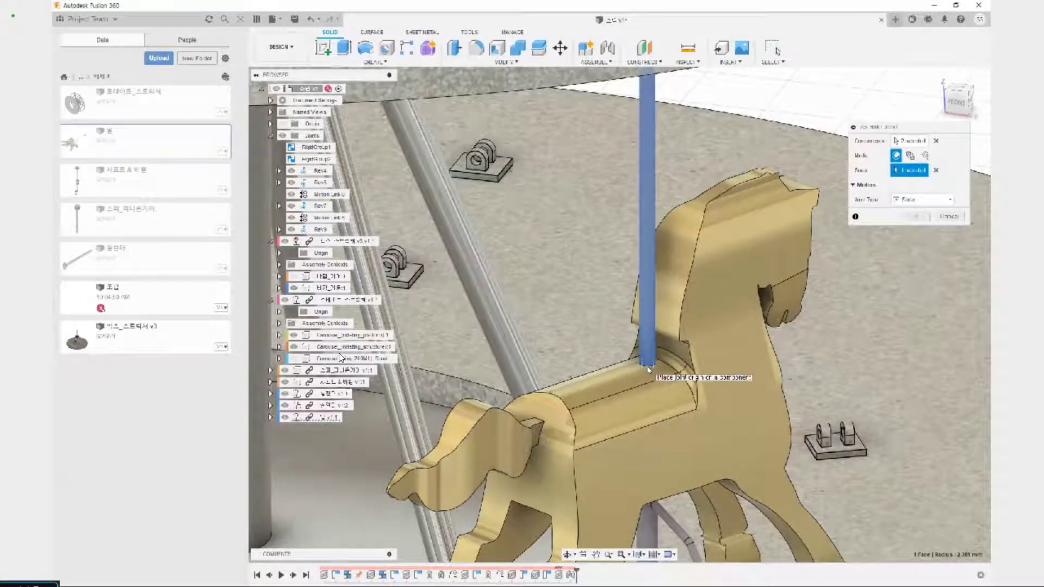
left_click(650, 369)
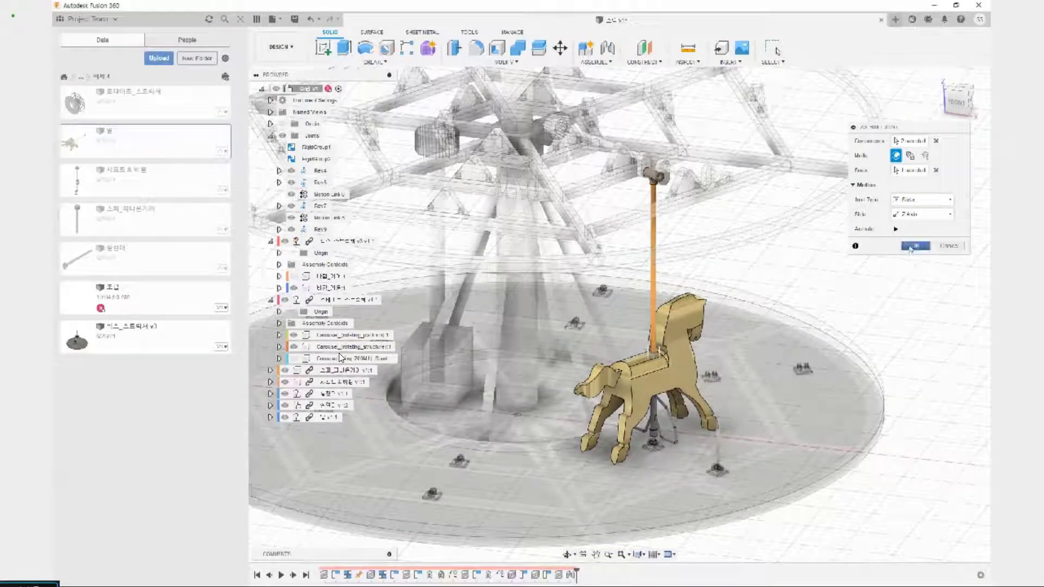
left_click(913, 246)
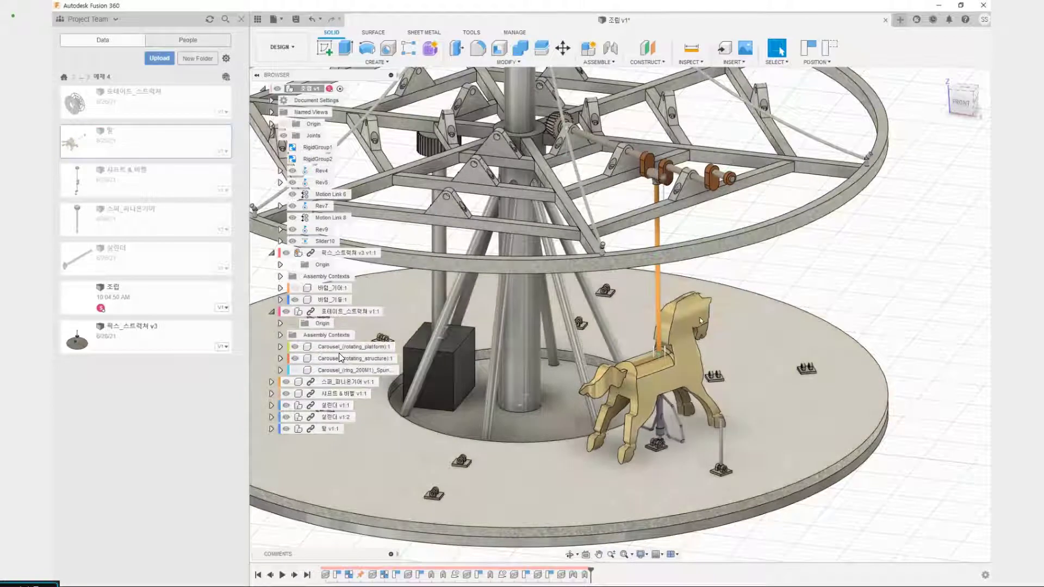
Move the horse to test the slider joint, and revert it to its original position.
mouse_move(675, 371)
left_mouse_down()
mouse_move(655, 382)
mouse_move(694, 368)
left_mouse_up()
left_click_drag(614, 388, 576, 376)
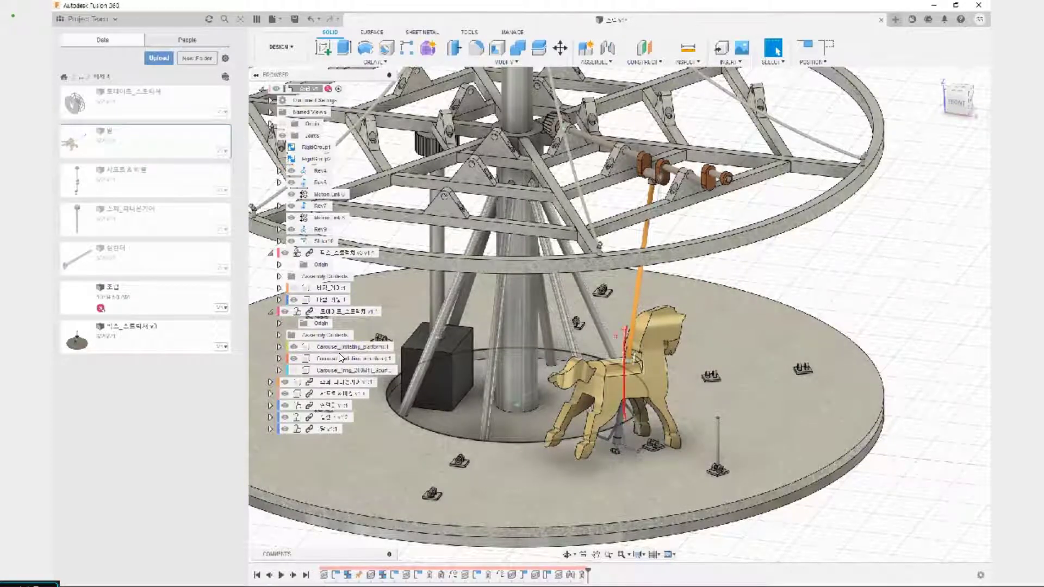
left_click(827, 48)
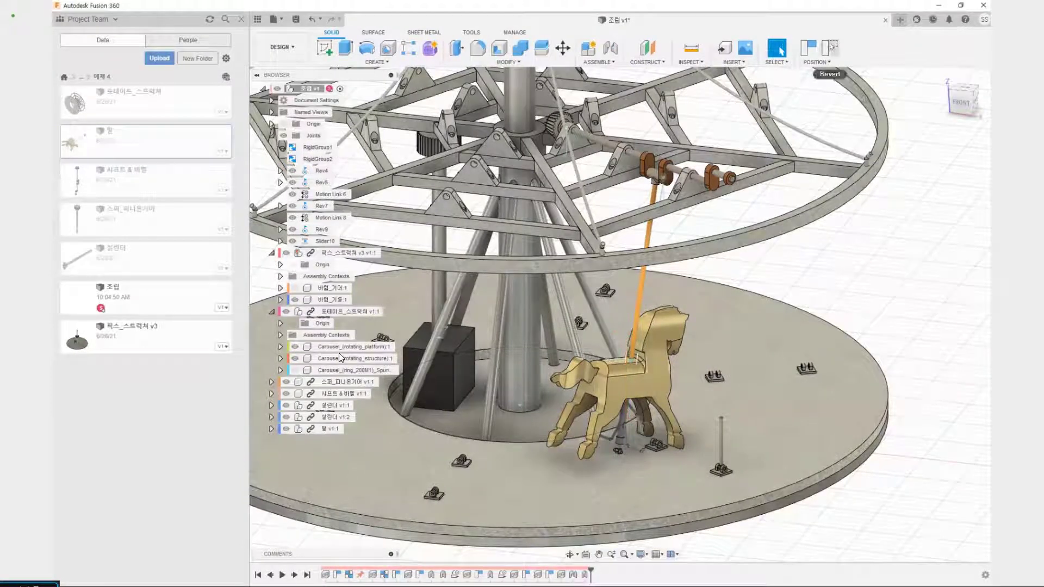
left_click(832, 50)
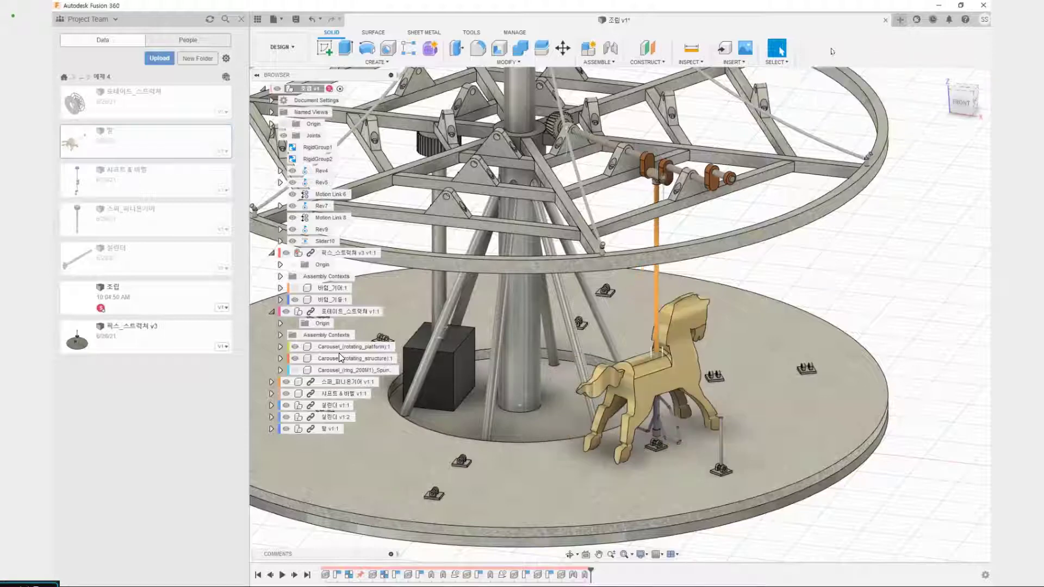
scroll(681, 413, "up", 4)
scroll(635, 489, "up", 4)
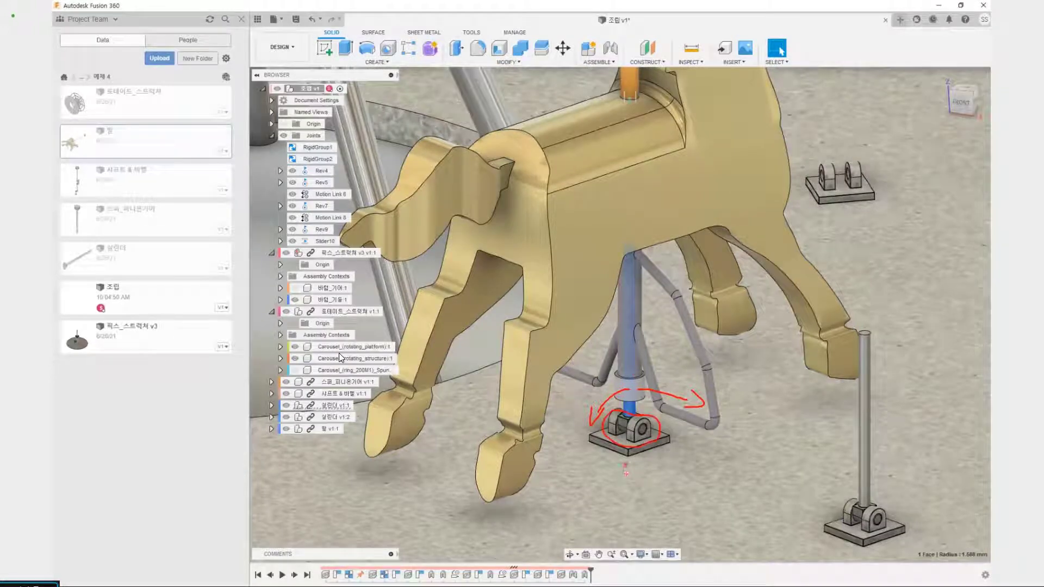
key("Escape")
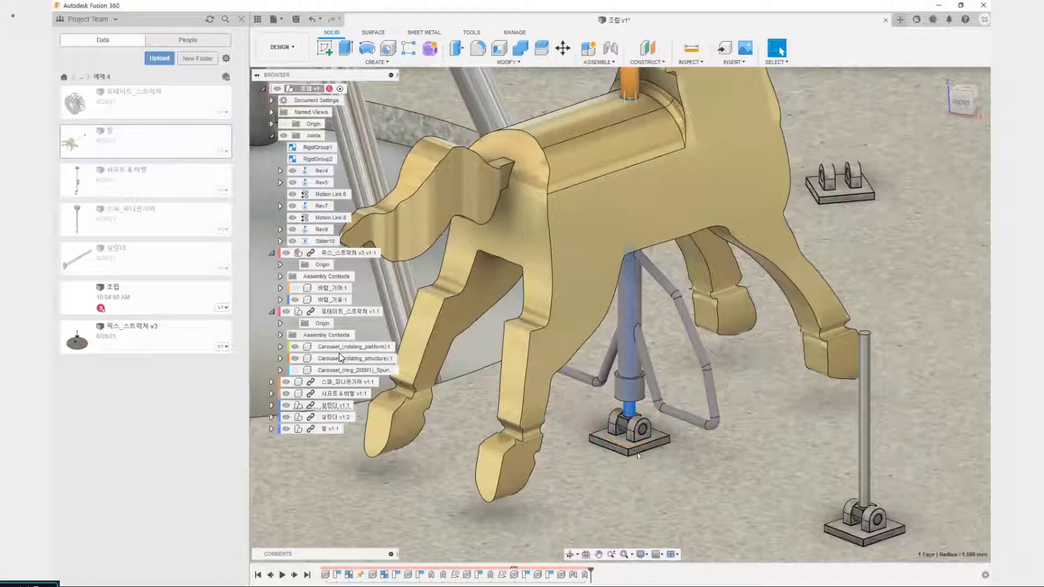
scroll(678, 437, "down", 4)
scroll(675, 440, "down", 5)
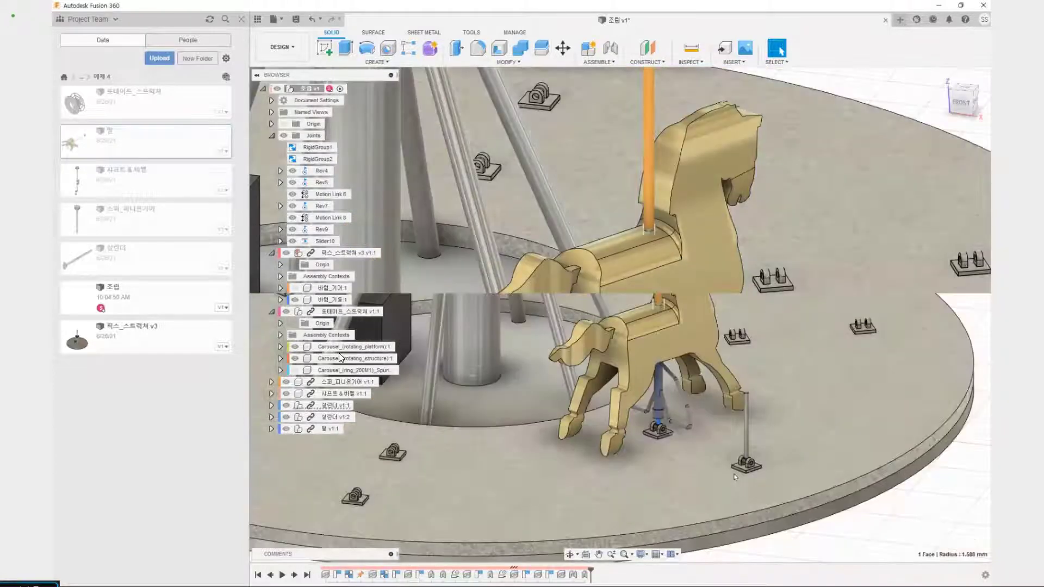
key("shift+j")
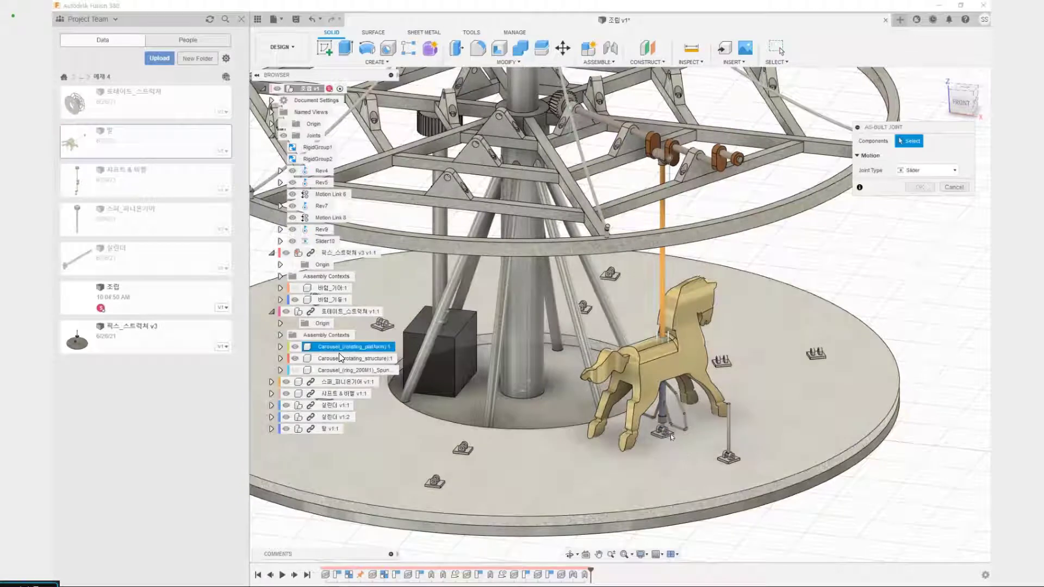
scroll(668, 434, "up", 8)
scroll(647, 403, "up", 3)
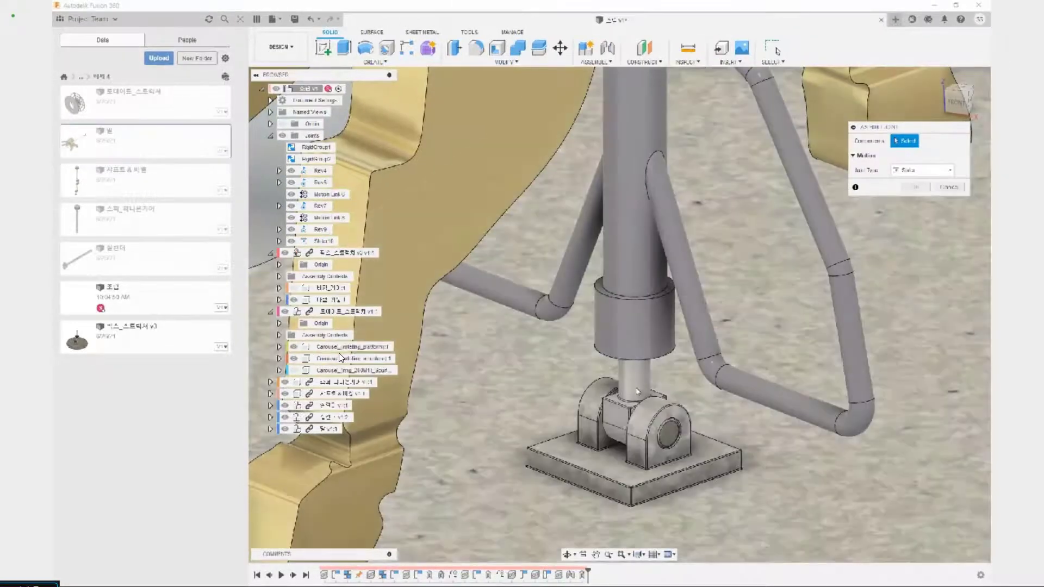
left_click(638, 391)
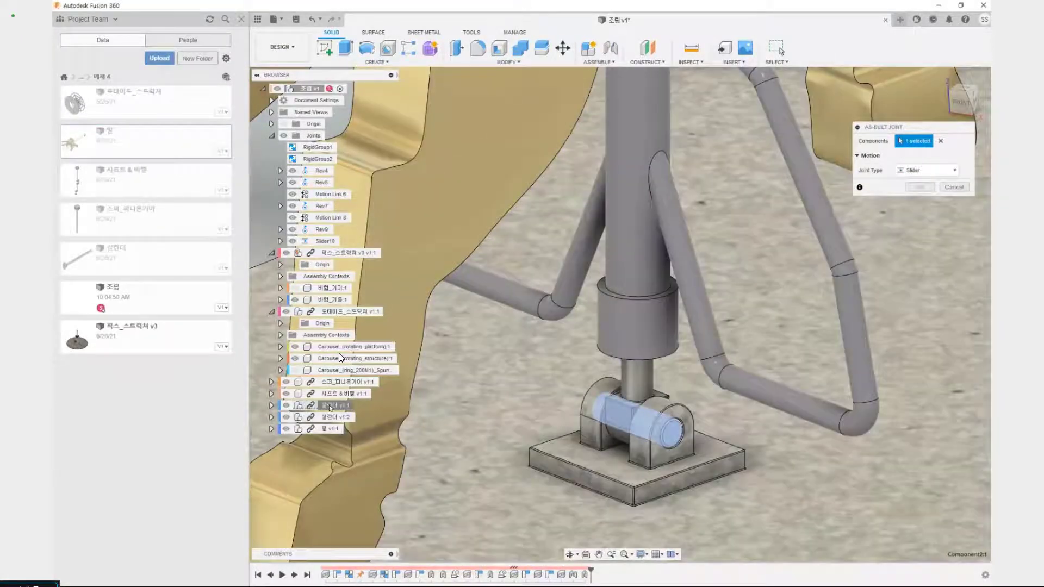
left_click(672, 435)
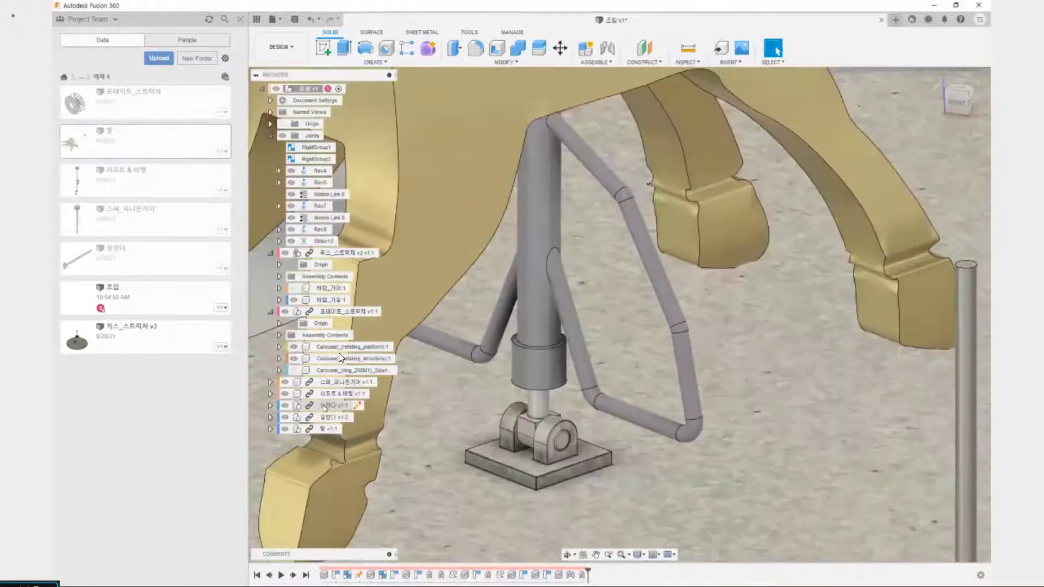
Inspect which parts of the first cylinder belong to its Component2 and Component3.
left_click(326, 406)
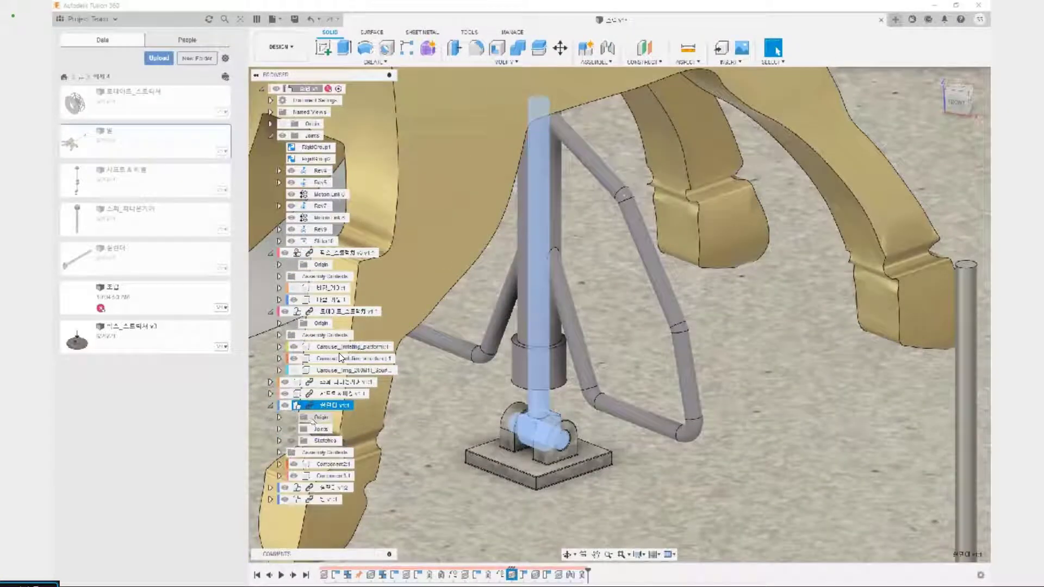
left_click(327, 466)
left_click(328, 476)
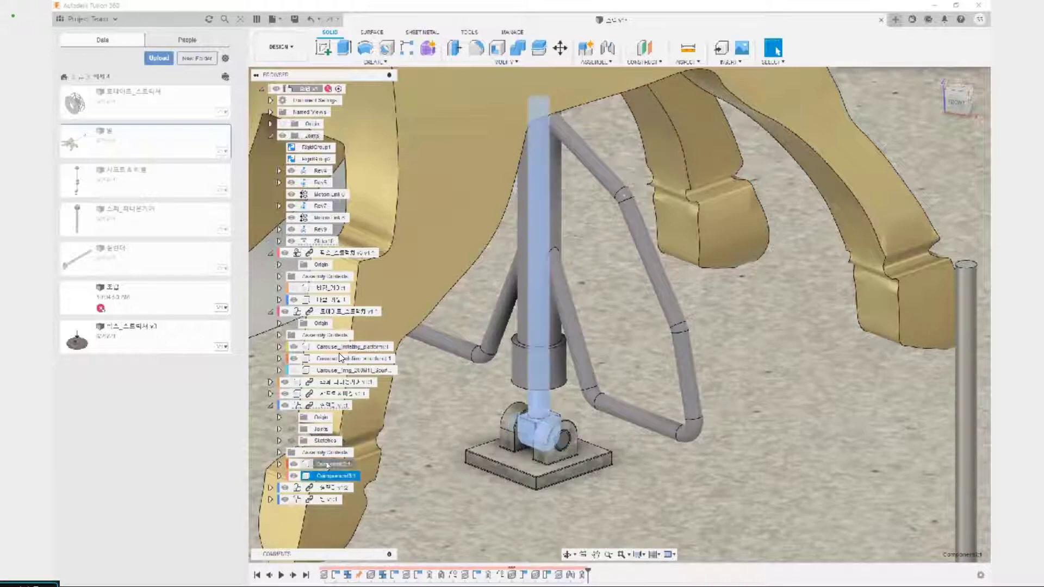
left_click(327, 467)
key("Down")
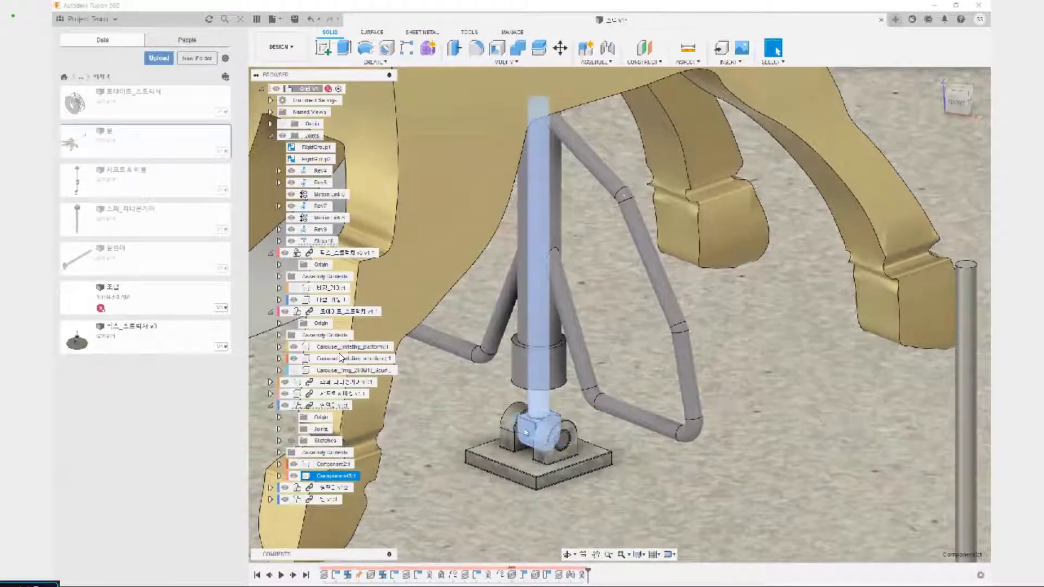
Move the cylinder in its platform bracket to test its freedom, and revert it to its original position.
left_click(562, 442)
left_click_drag(563, 442, 602, 427)
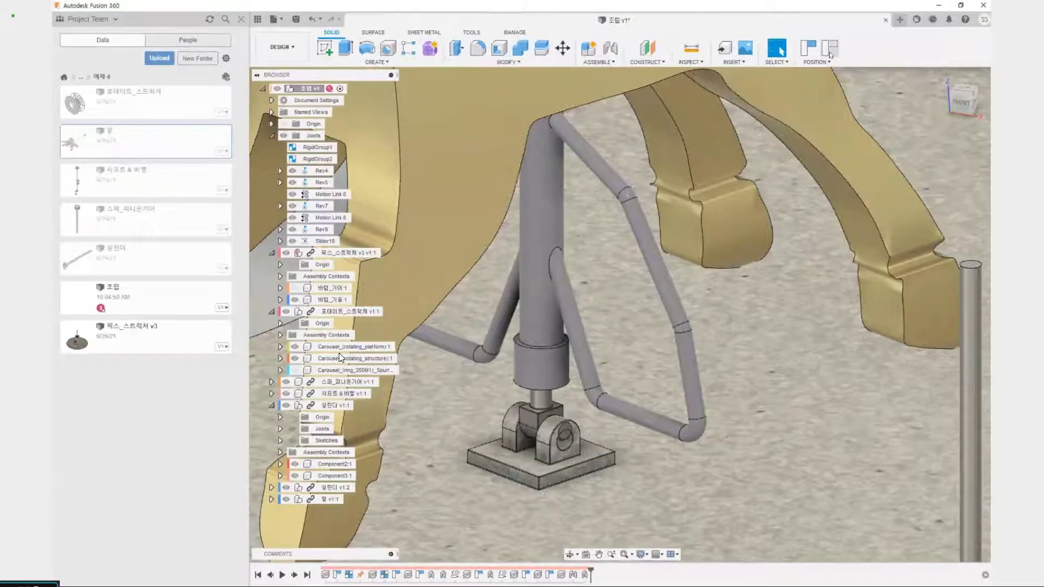
left_click(828, 48)
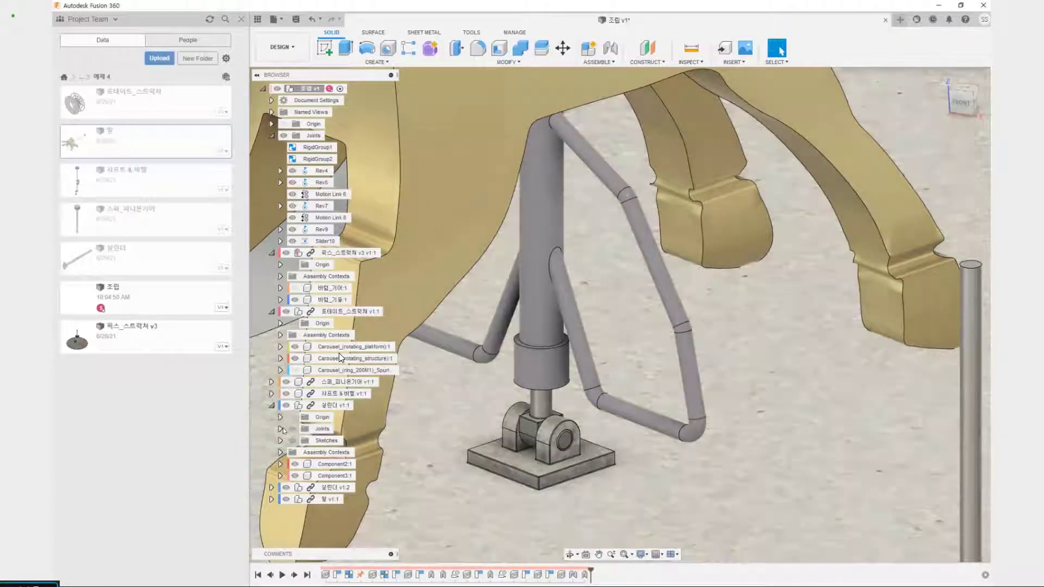
Check which parts the cylinder's internal rigid group holds together, and collapse the expanded component and joint lists.
left_click(416, 427)
left_click(280, 430)
left_click(326, 441)
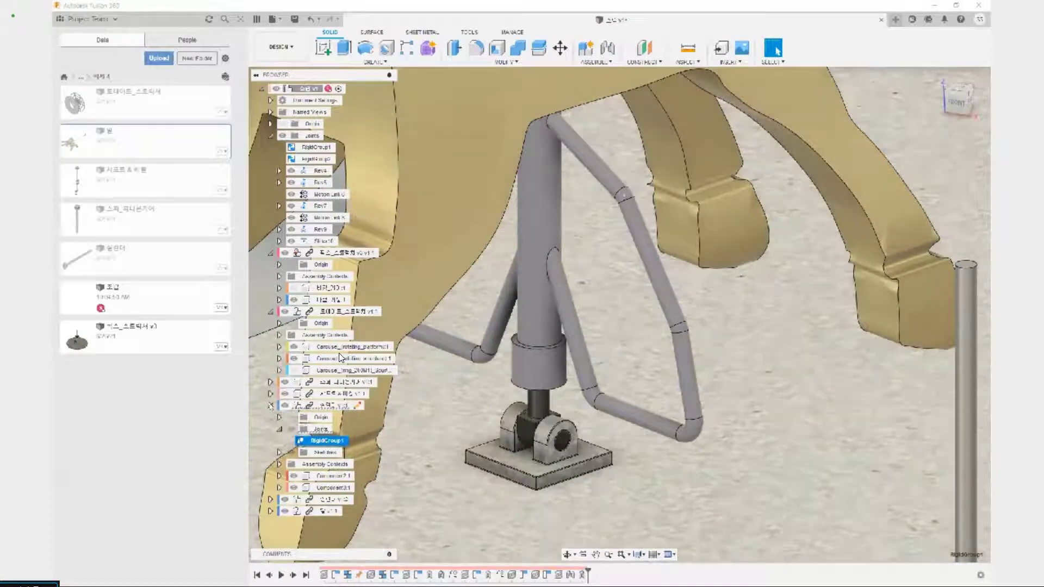
left_click(271, 405)
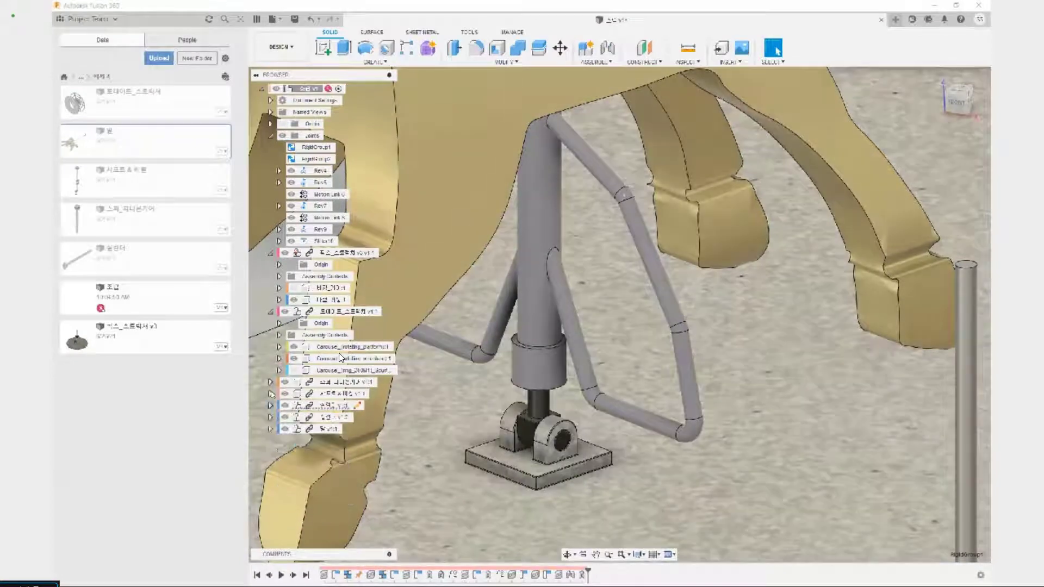
left_click(271, 312)
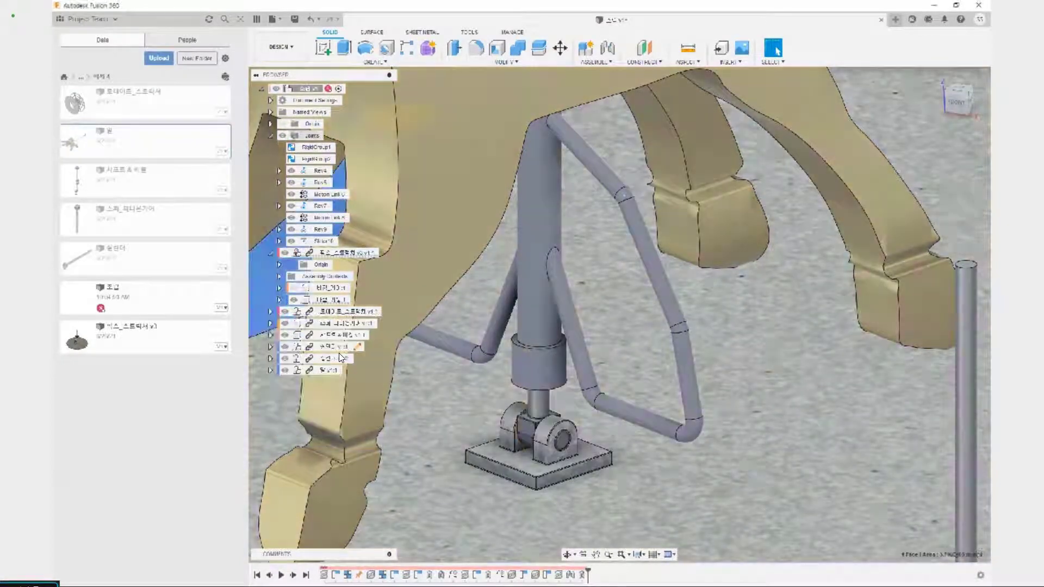
left_click(270, 136)
left_click(271, 147)
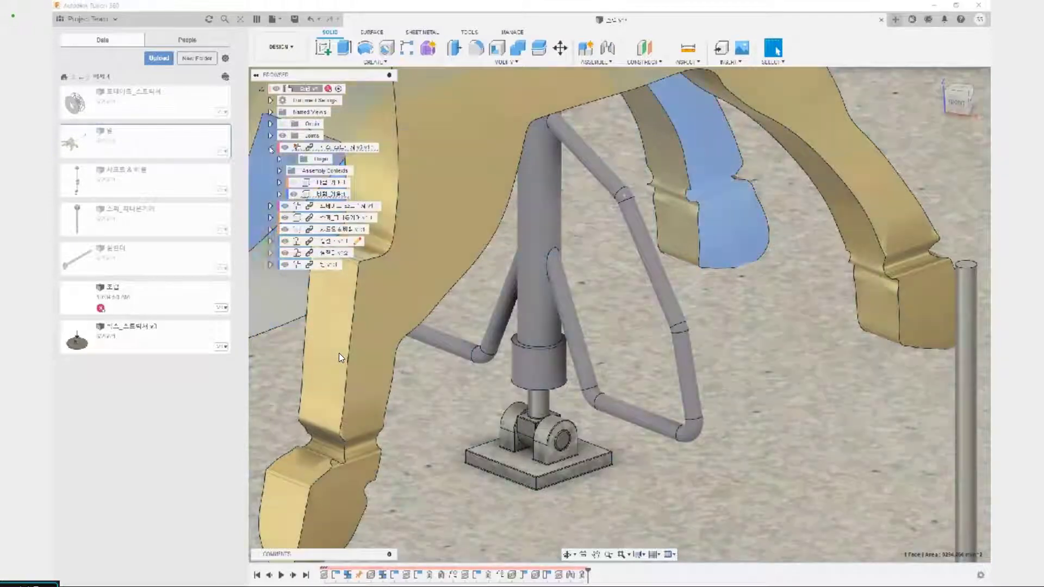
scroll(367, 231, "down", 3)
scroll(387, 425, "down", 3)
key("Escape")
scroll(513, 305, "up", 5)
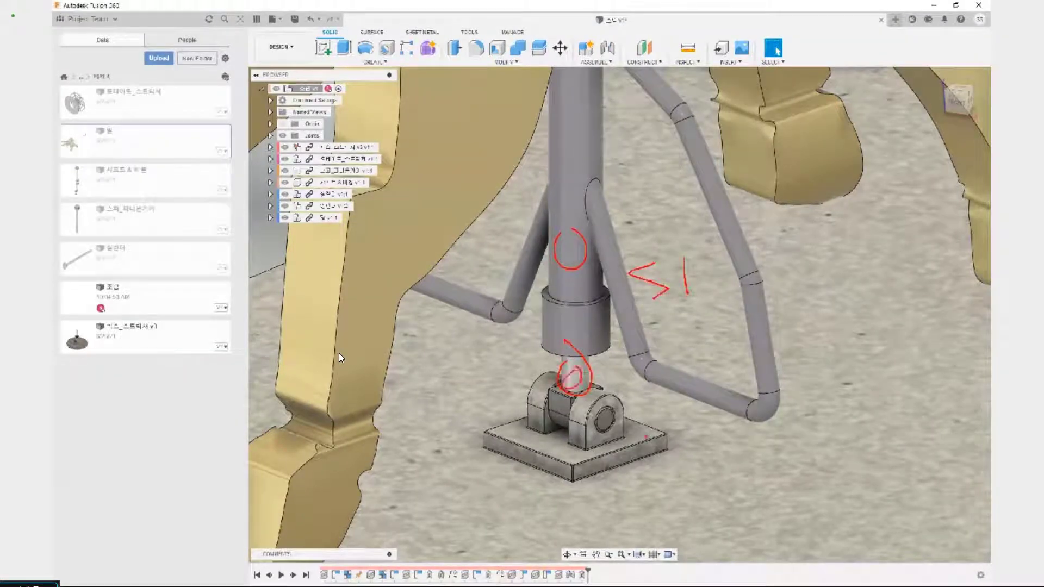
mouse_move(732, 478)
left_mouse_down()
mouse_move(799, 487)
mouse_move(749, 463)
left_mouse_up()
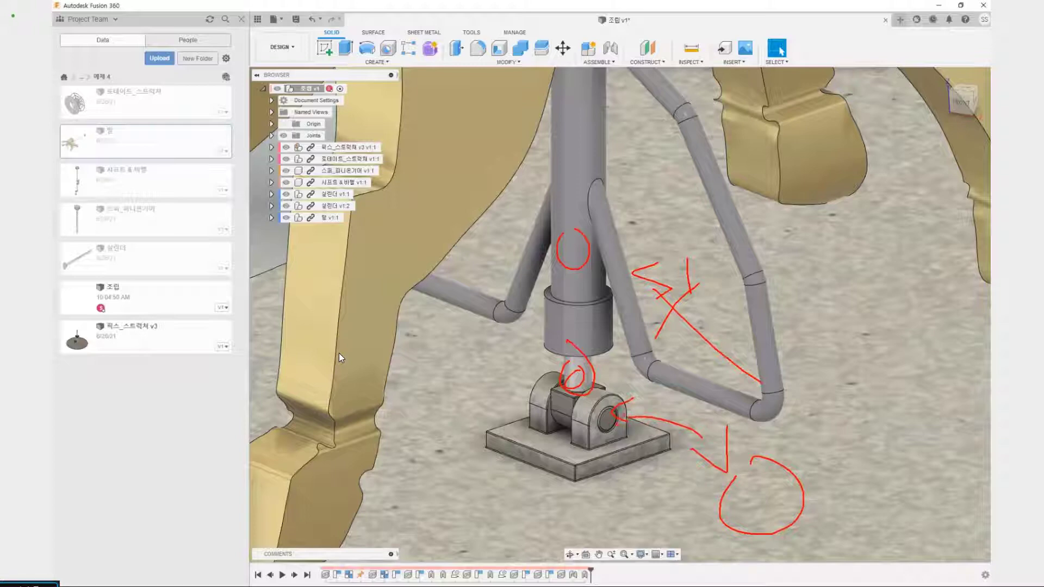
key("Escape")
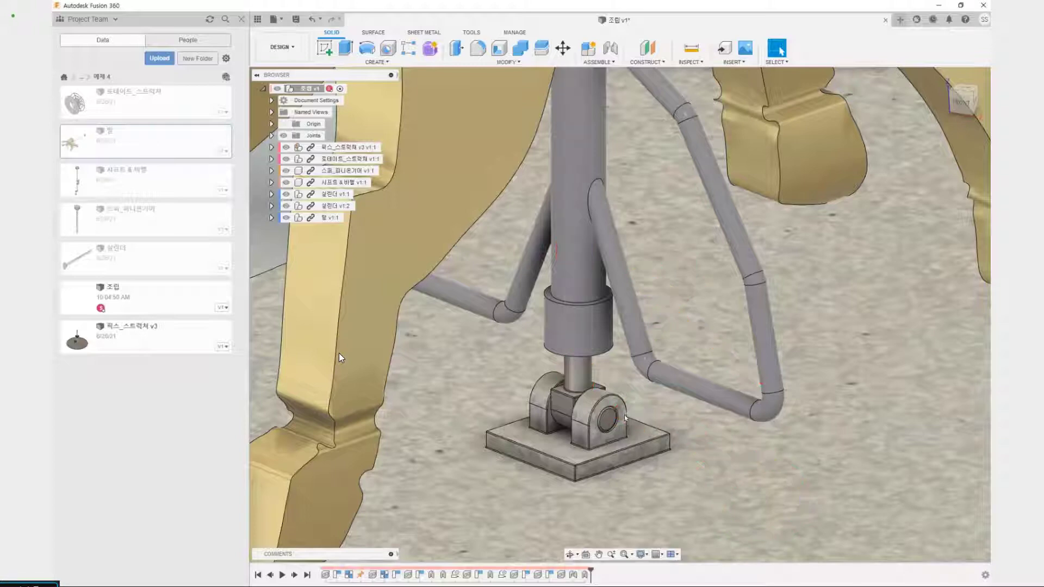
Begin an as-built joint between the cylinder's pivot pin and the rotating platform, with Revolute as the joint type.
key("shift+j")
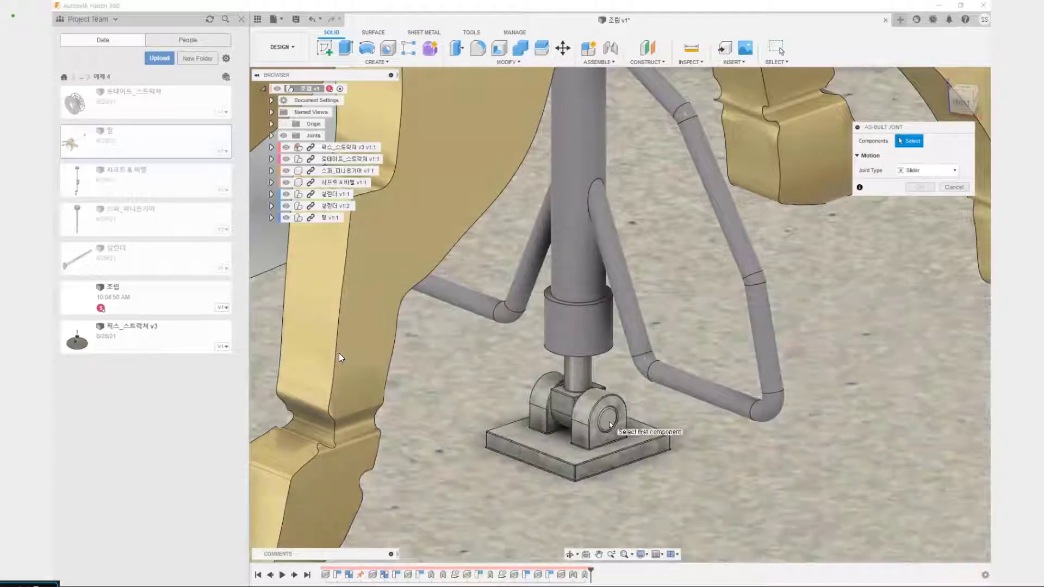
left_click(610, 424)
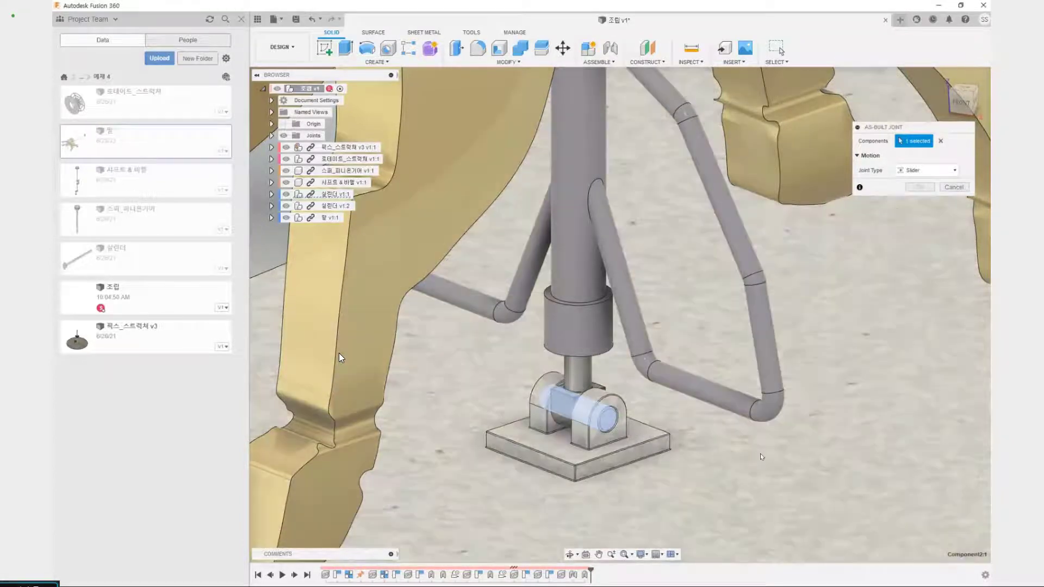
scroll(712, 471, "down", 3)
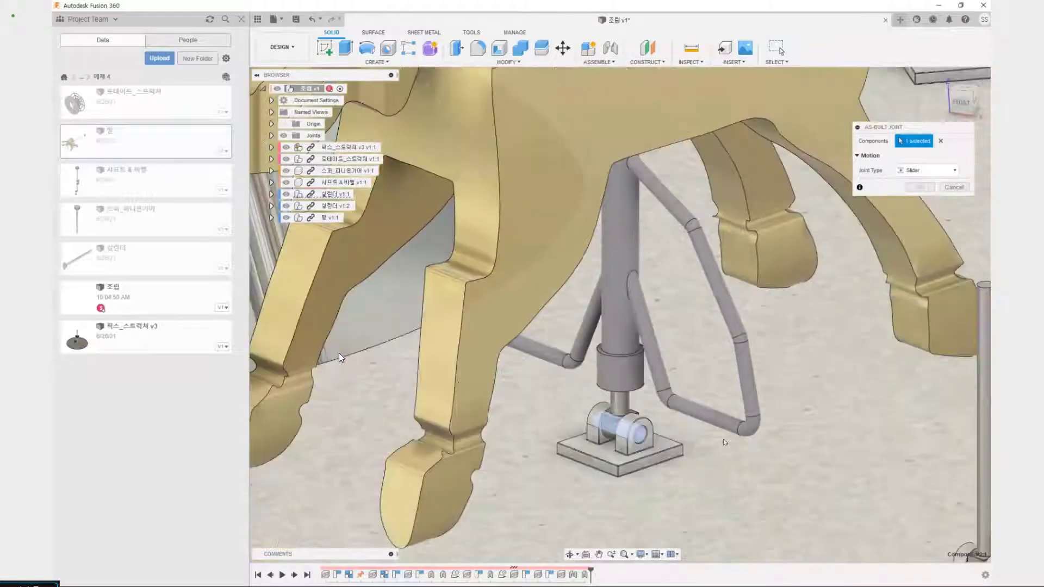
left_click(719, 473)
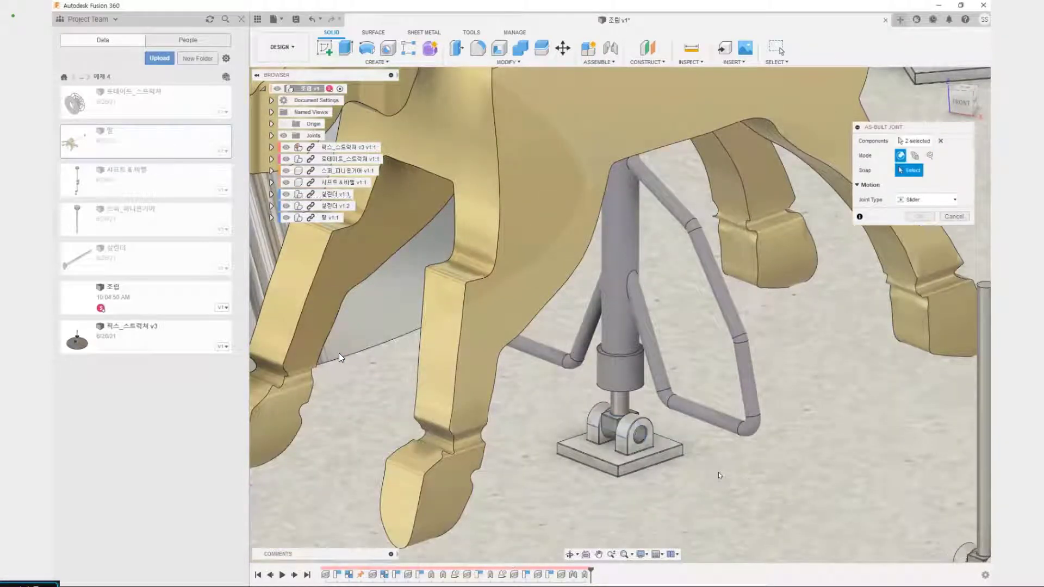
left_click(910, 201)
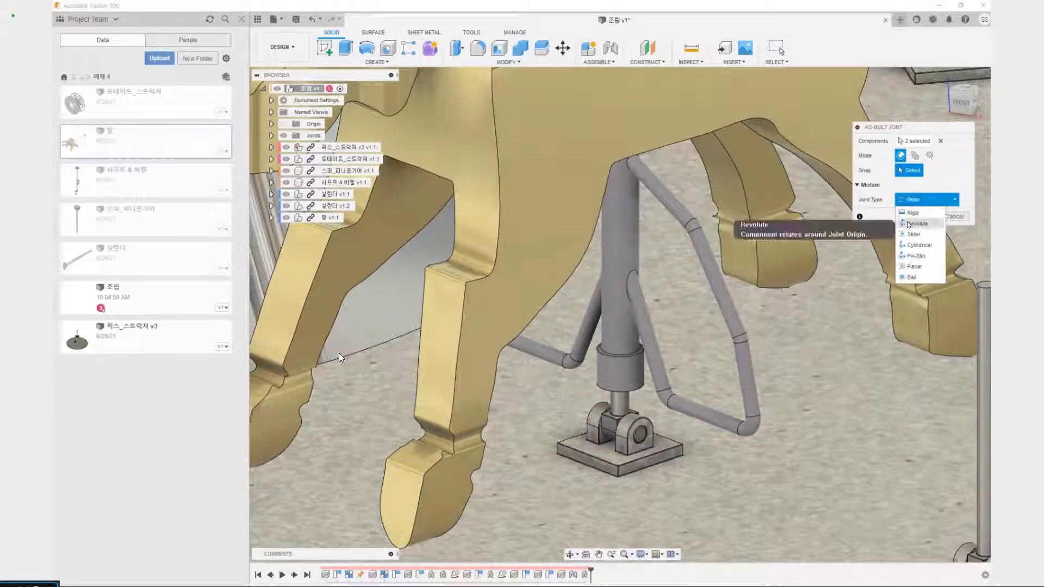
left_click(909, 224)
Place the revolute joint's origin at the centre of the pivot pin's end face and accept it.
scroll(644, 435, "up", 6)
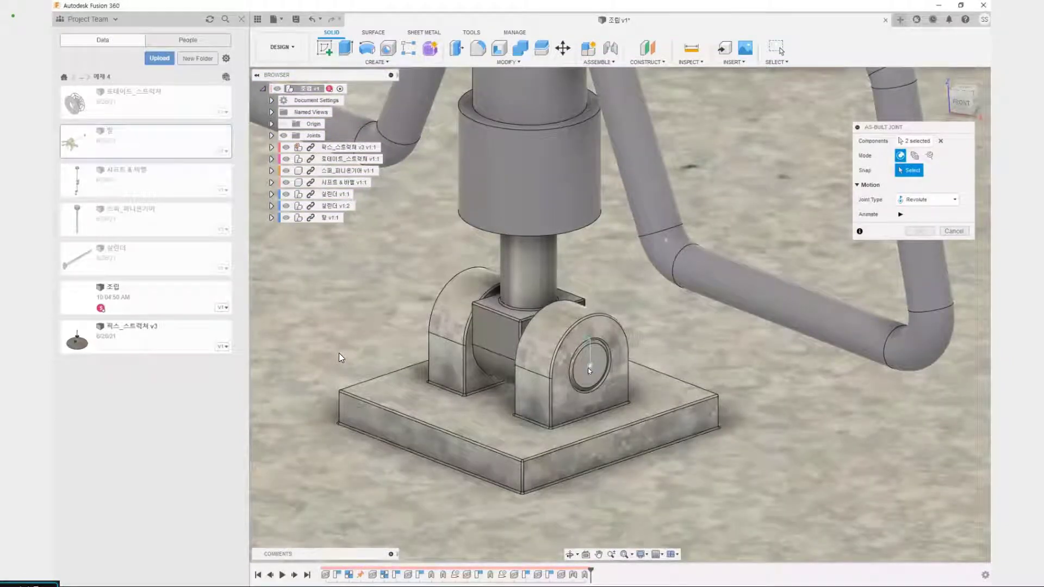
left_click(589, 369)
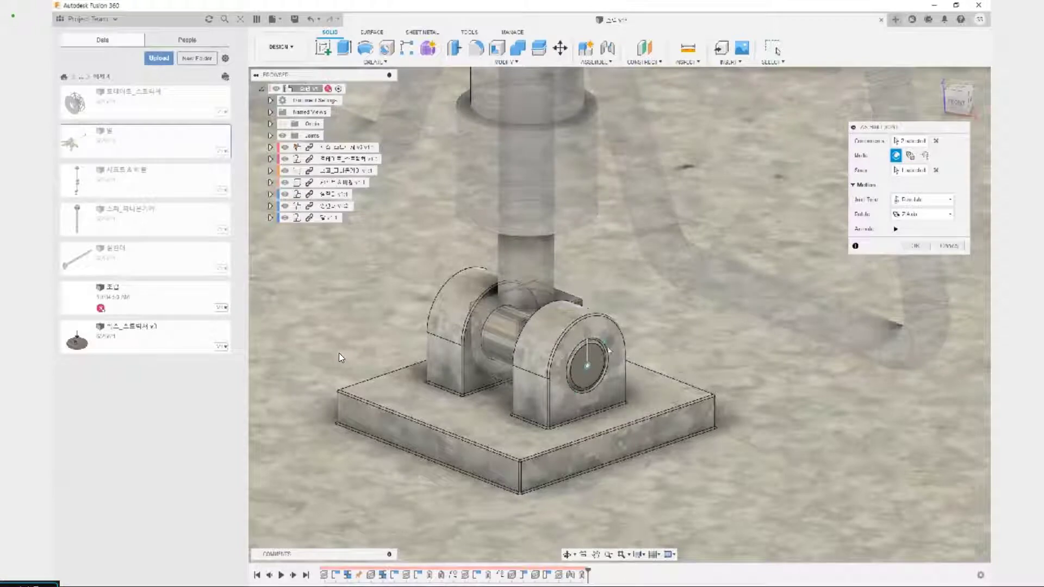
left_click(920, 249)
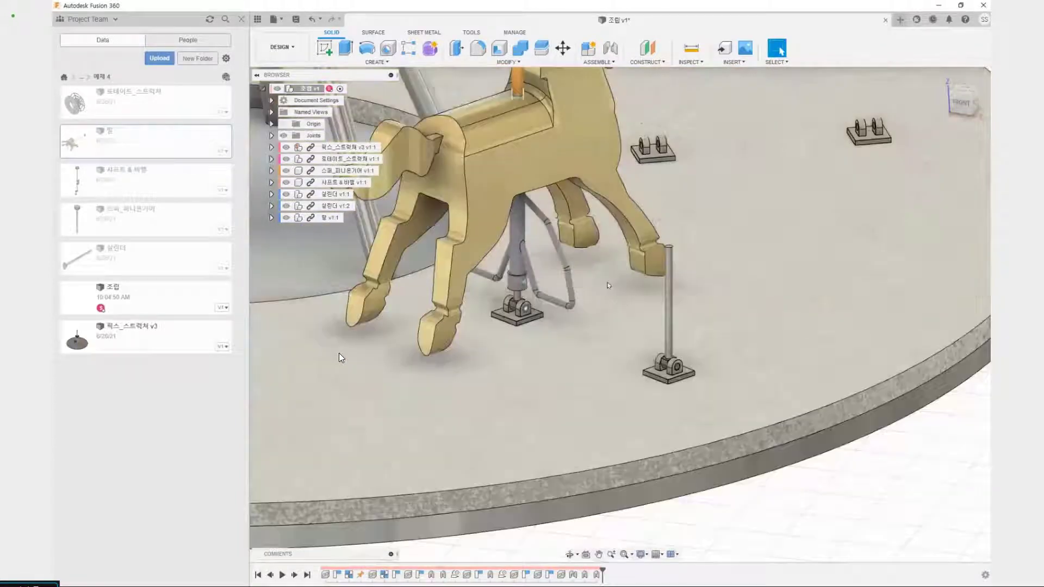
Turn the carousel to test how the horse, crankshaft and cylinder move together.
scroll(608, 286, "down", 4)
middle_click_drag(680, 223, 577, 420)
middle_click_drag(630, 373, 681, 347)
scroll(521, 220, "down", 3)
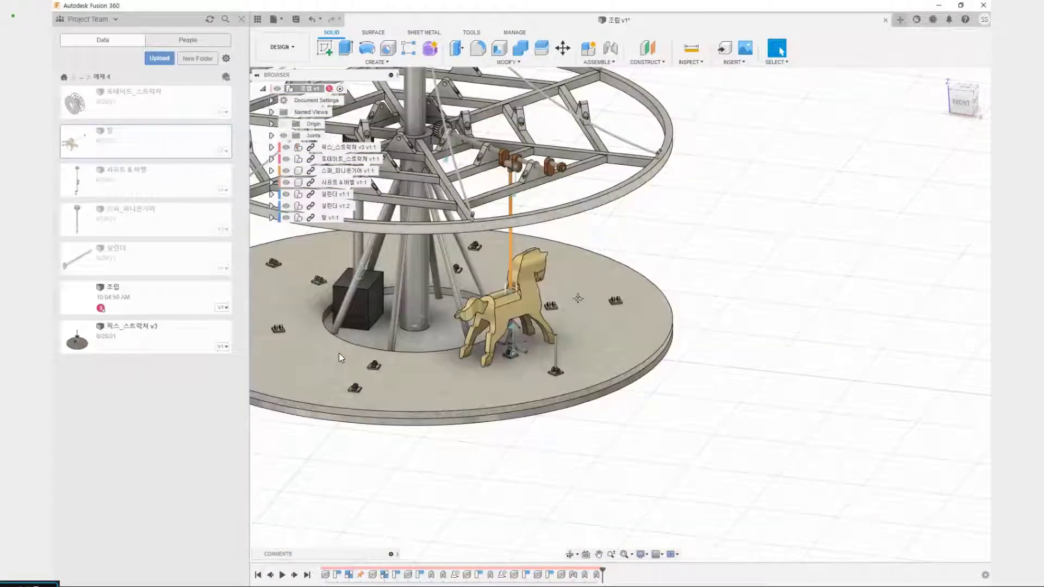
middle_click_drag(520, 216, 530, 230)
left_click_drag(461, 141, 471, 157)
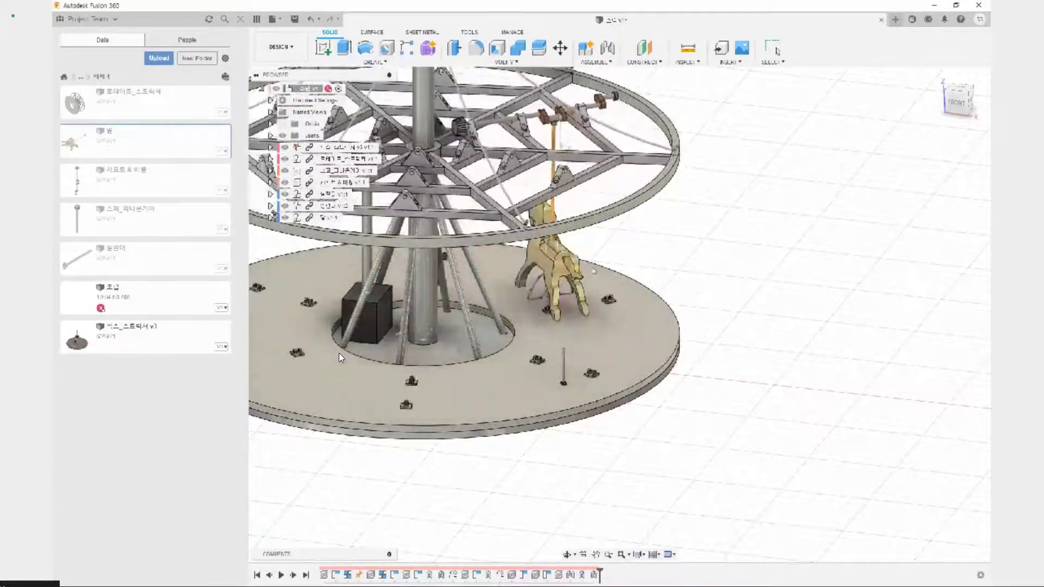
key("Escape")
middle_click_drag(655, 256, 278, 276, "shift")
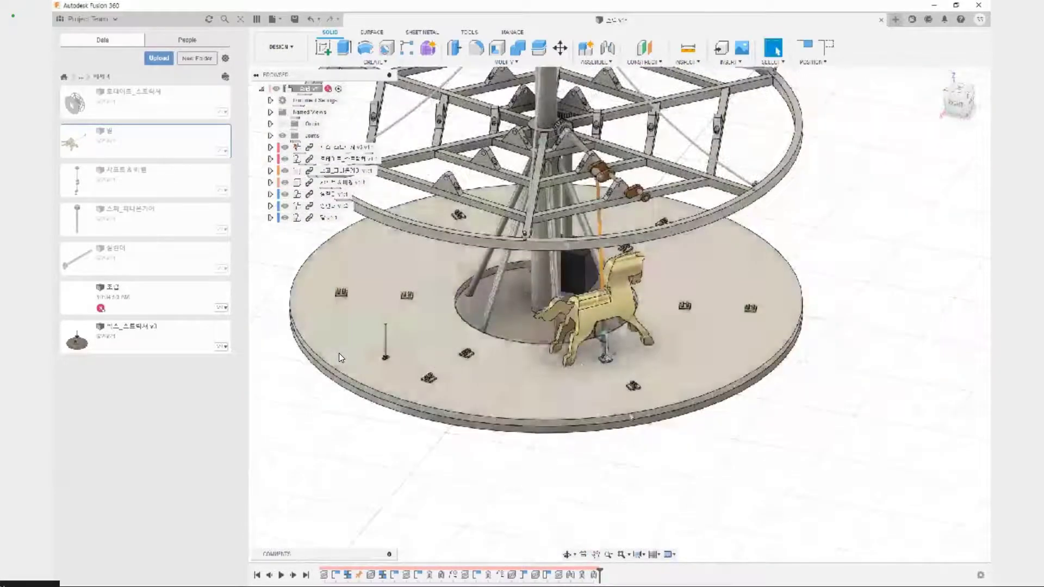
middle_click_drag(728, 452, 606, 438, "shift")
middle_click_drag(687, 402, 684, 402, "shift")
left_click_drag(684, 402, 722, 403)
Examine how the cylinder pivots in its platform bracket and how its rod meets the horse above.
scroll(722, 392, "up", 8)
scroll(341, 358, "up", 10)
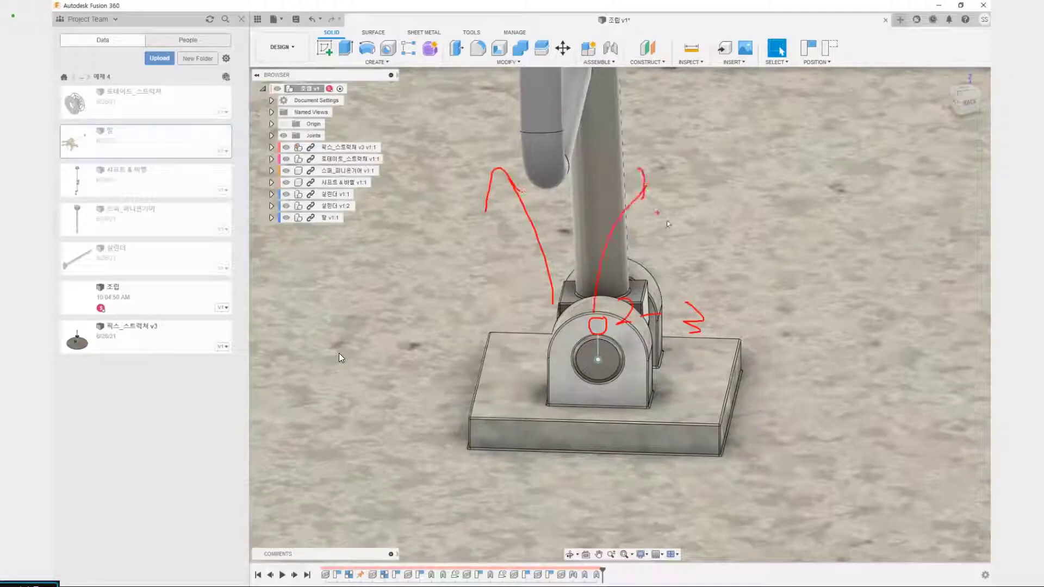
scroll(341, 357, "down", 10)
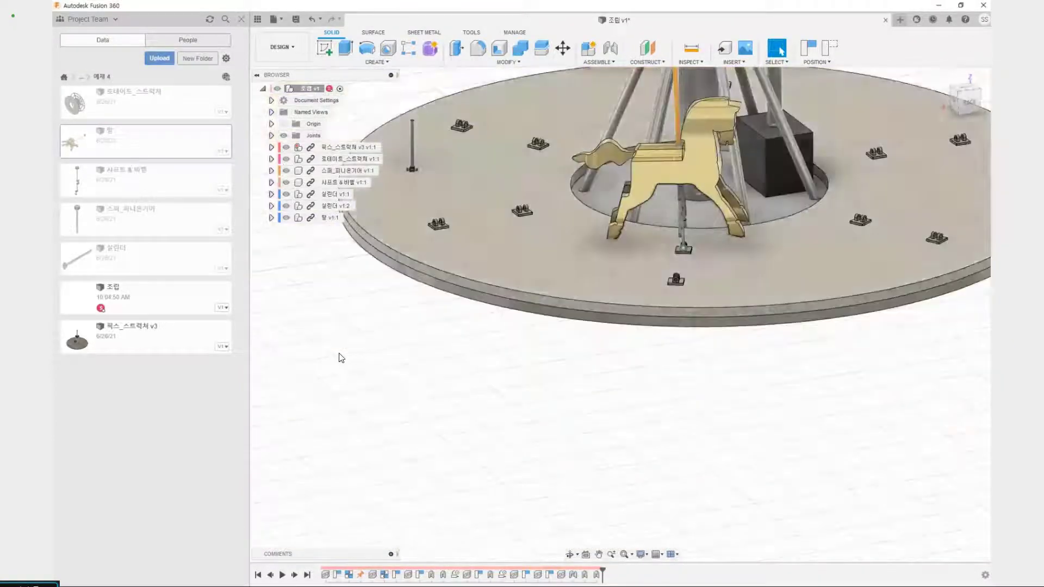
scroll(341, 358, "down", 3)
scroll(646, 359, "up", 10)
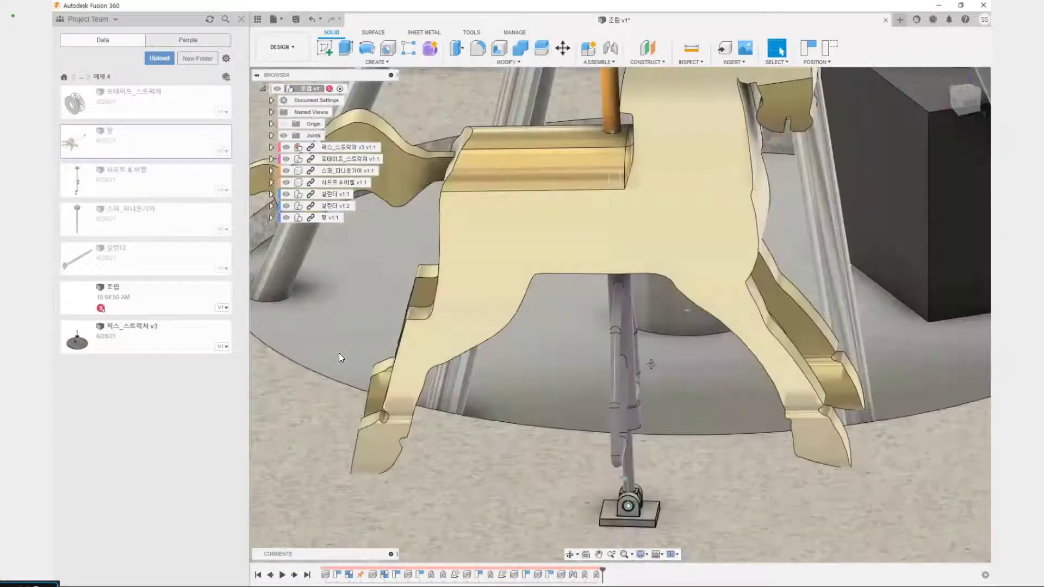
scroll(651, 365, "down", 6)
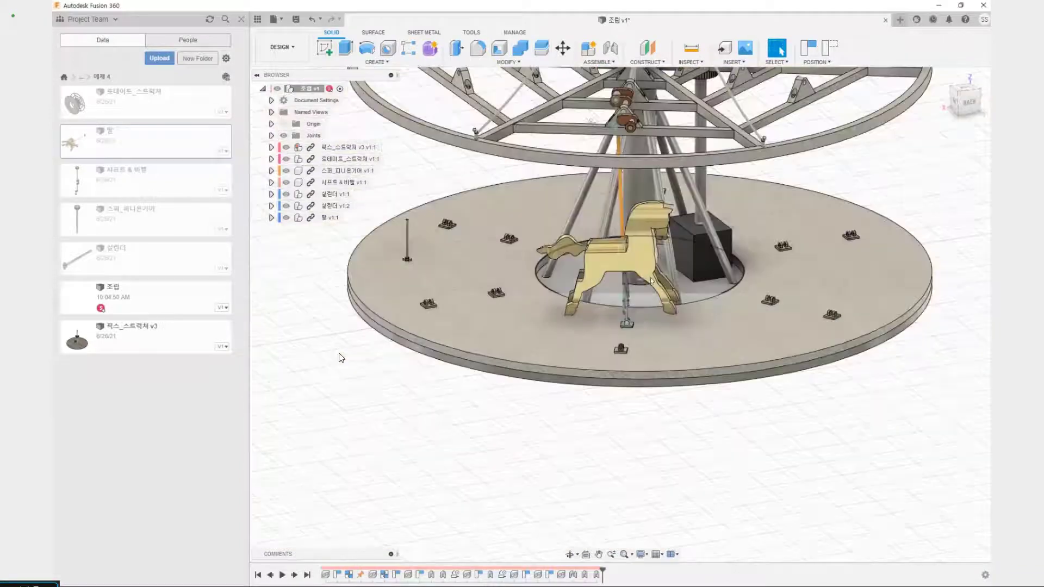
scroll(651, 281, "down", 3)
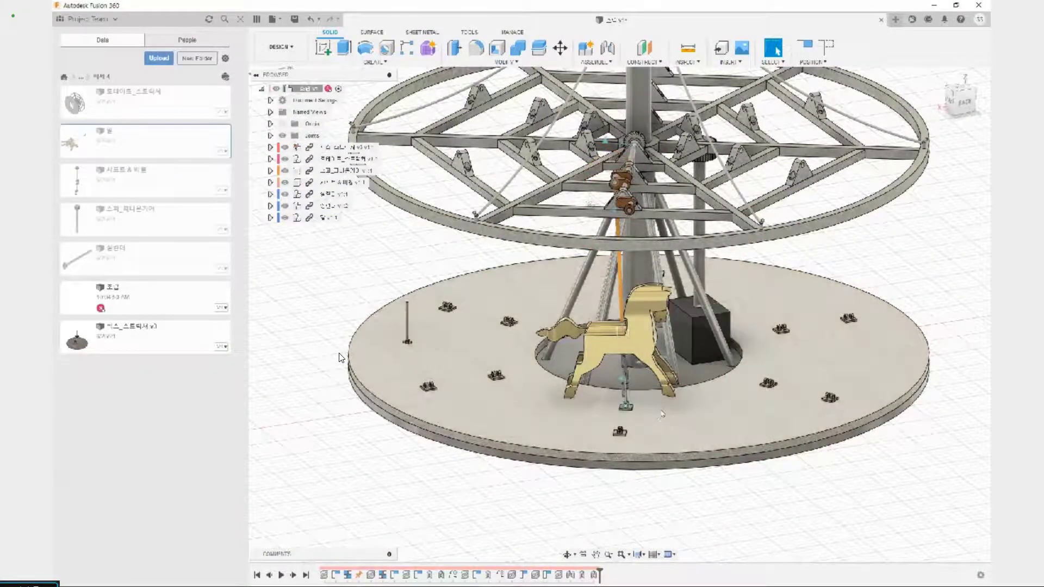
Examine the horse's pole from the saddle to the crankshaft pin, and review the assembly's joints on the turning carousel.
left_click_drag(661, 408, 696, 404)
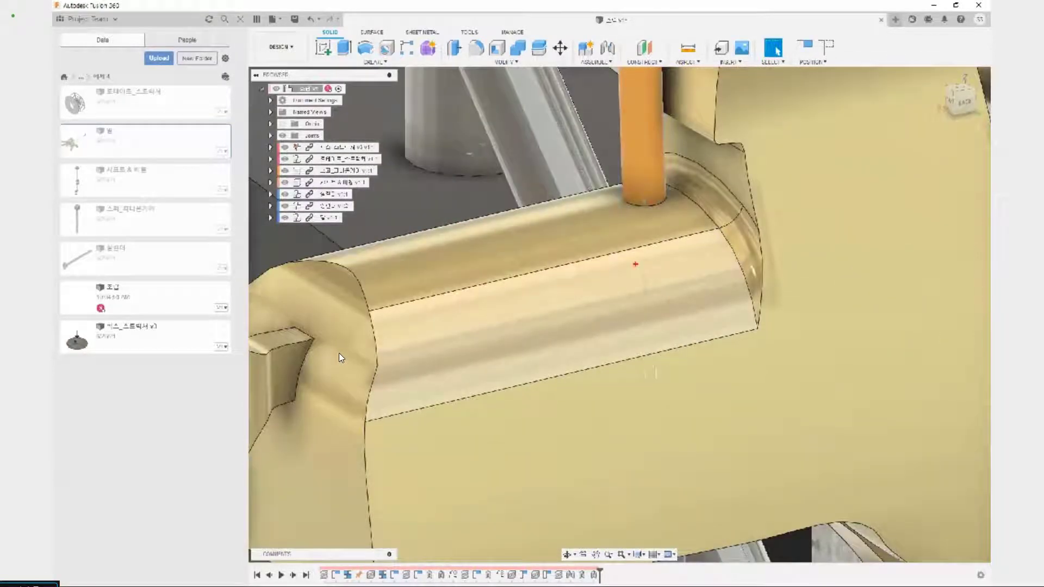
left_click_drag(635, 265, 666, 313, "ctrl")
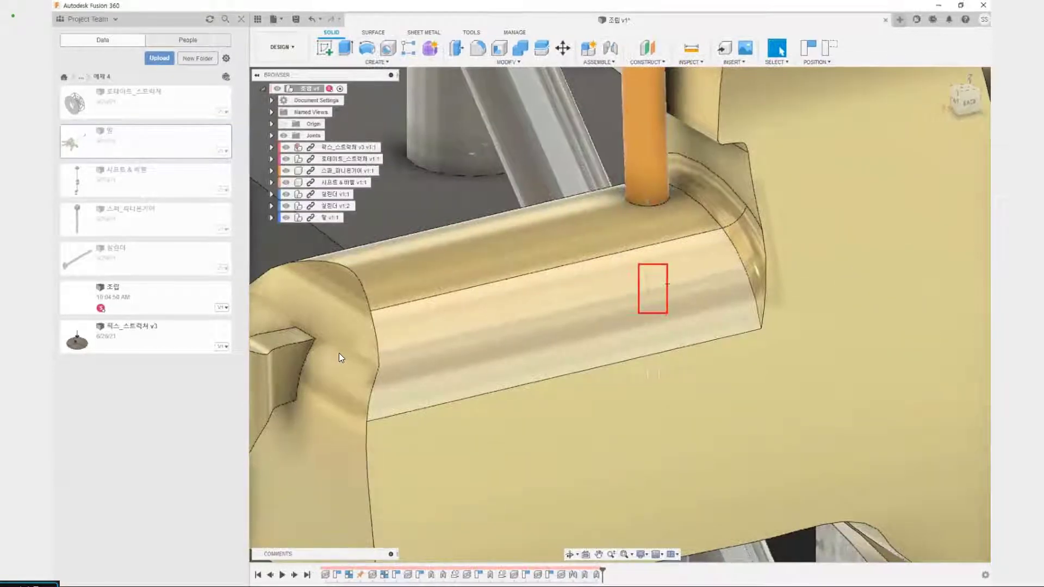
mouse_move(679, 264)
left_mouse_down()
mouse_move(688, 297)
mouse_move(748, 284)
left_mouse_up()
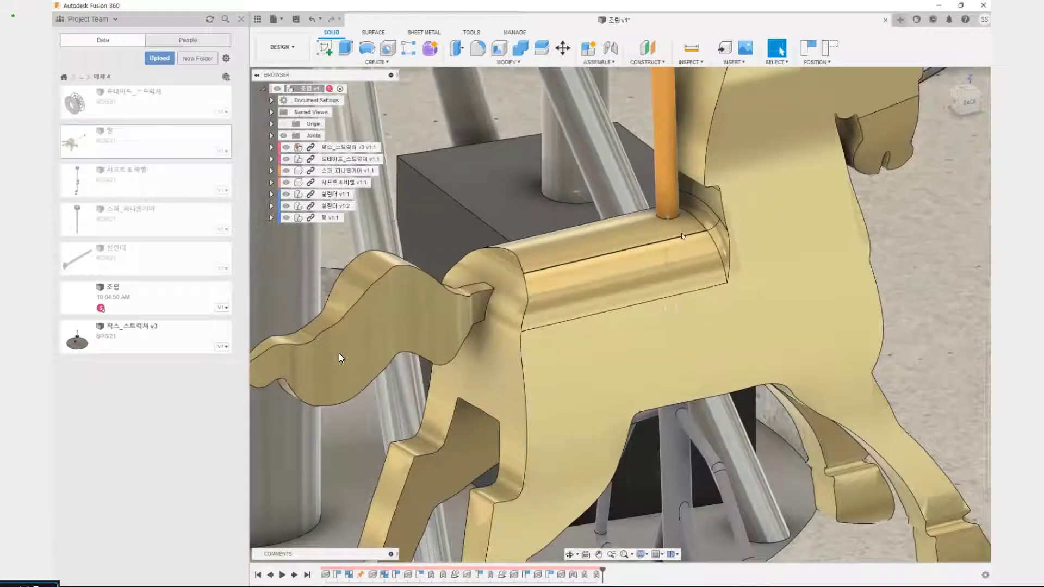
scroll(683, 236, "down", 8)
middle_click_drag(683, 236, 657, 314)
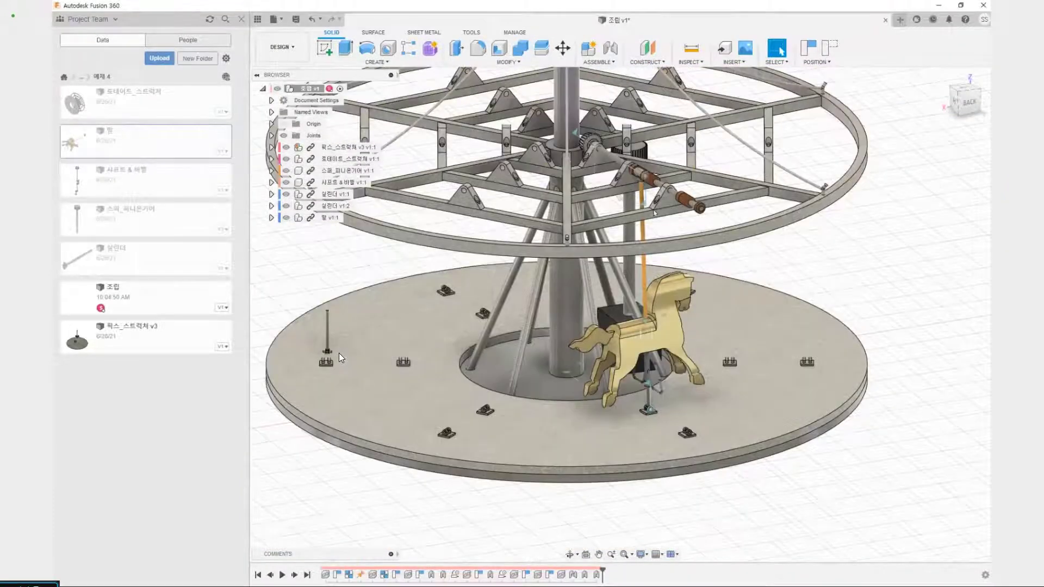
scroll(635, 153, "up", 3)
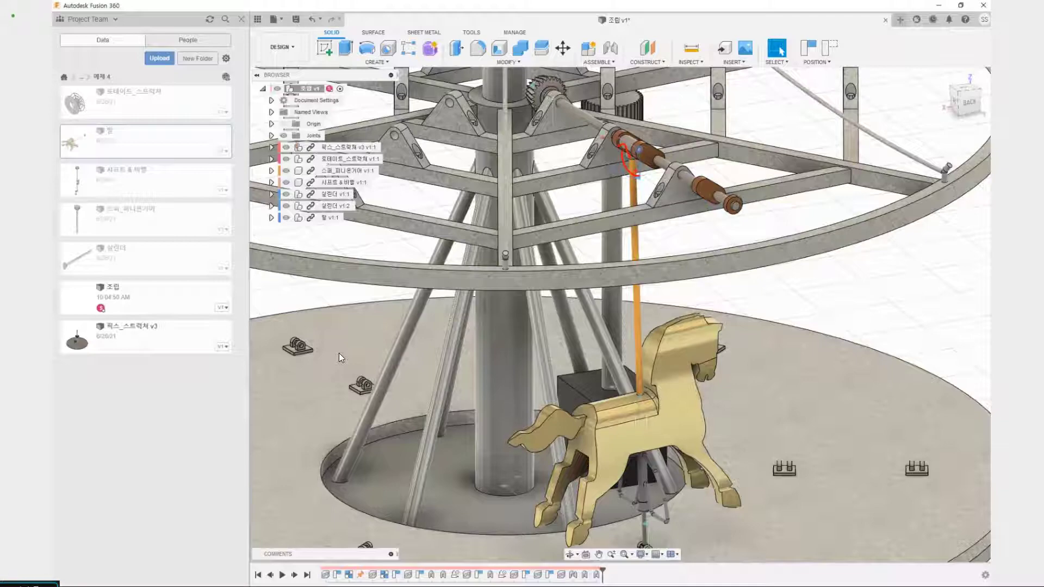
scroll(340, 357, "down", 5)
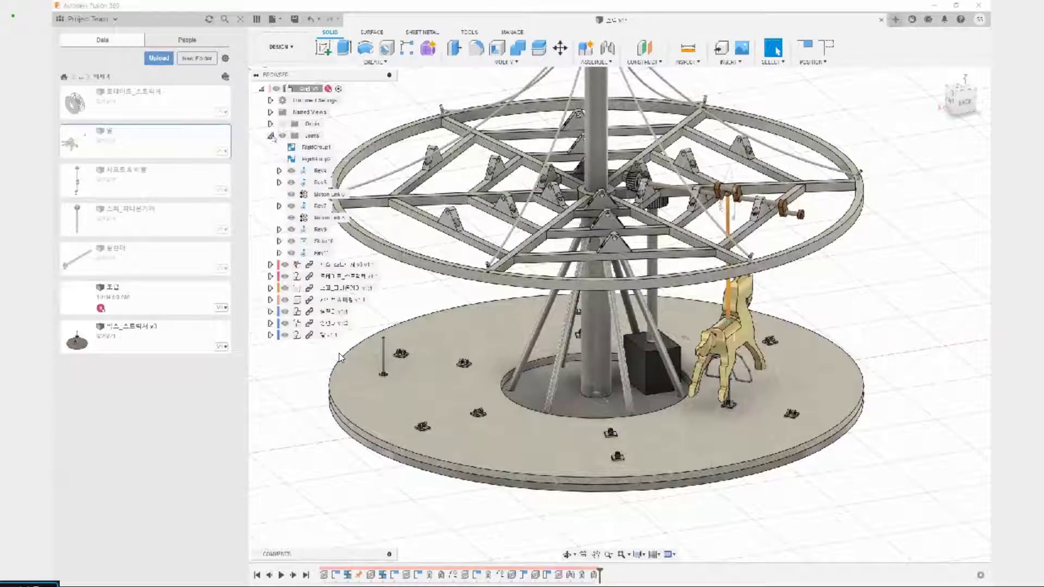
scroll(341, 358, "down", 3)
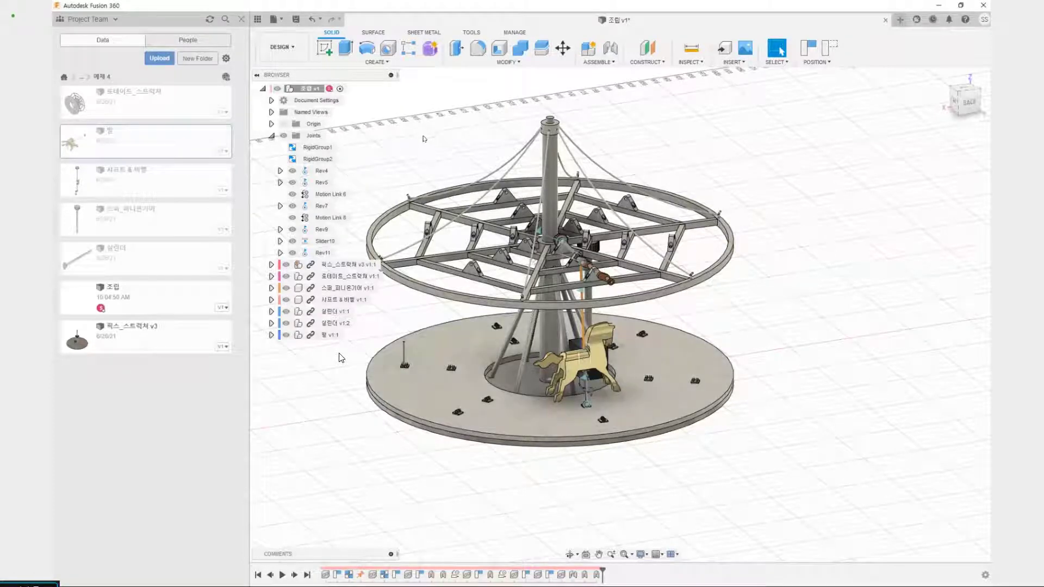
Animate the whole model from revolute joint Rev5 at the base of the central column, and stop the animation.
left_click(322, 170)
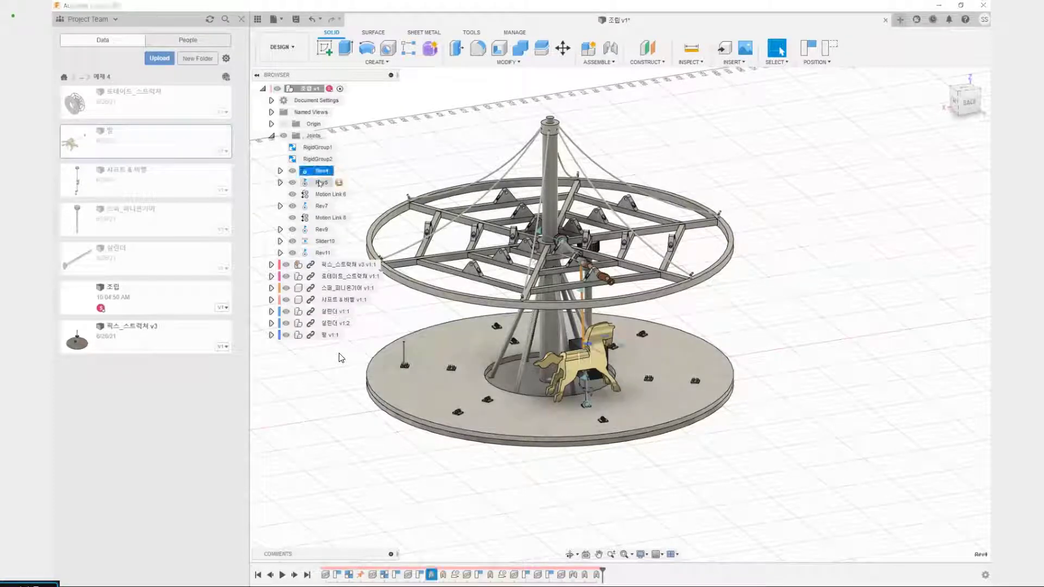
left_click(321, 183)
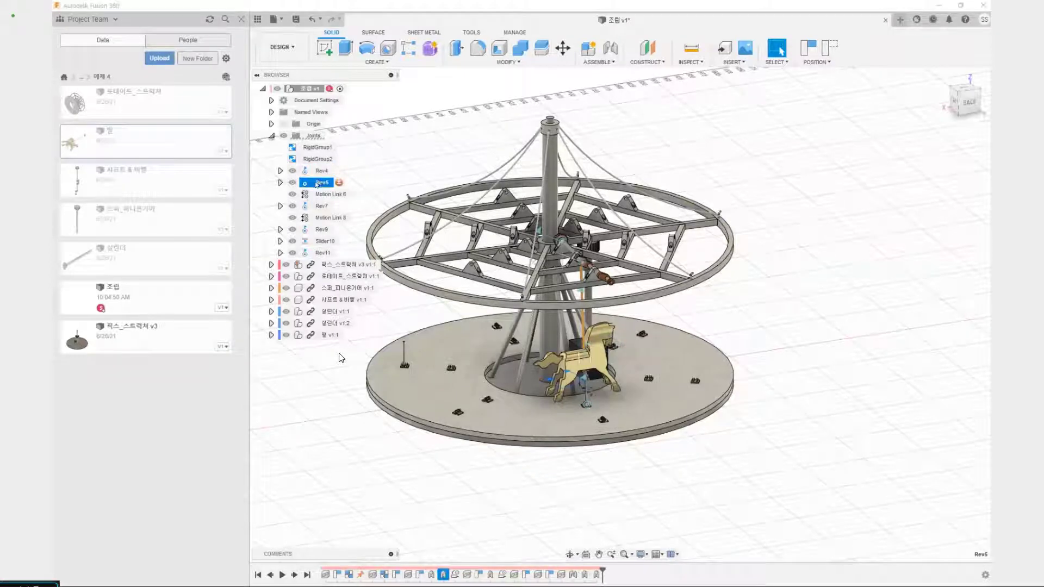
right_click(317, 184)
left_click(341, 355)
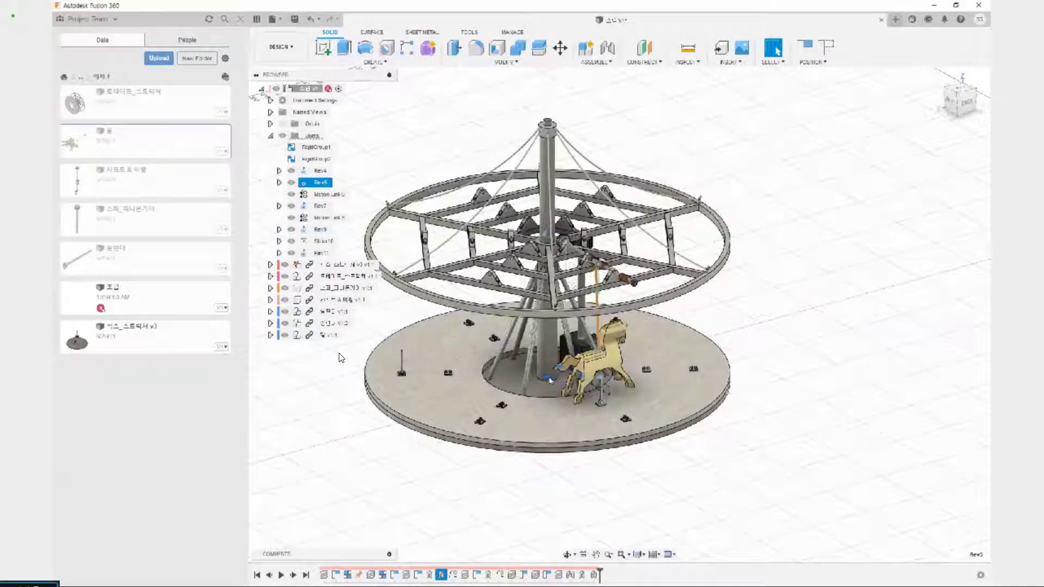
scroll(547, 382, "up", 6)
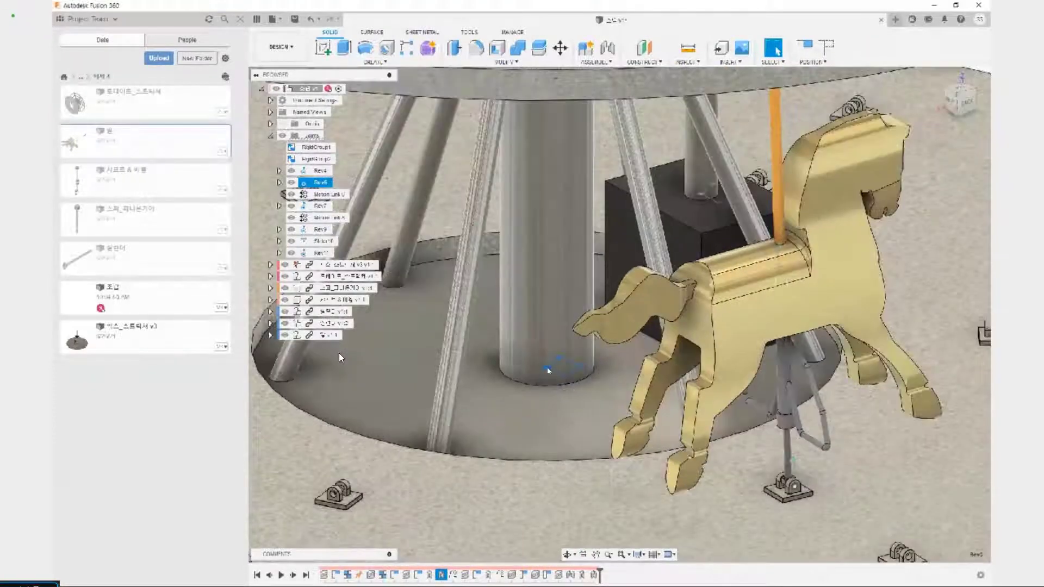
right_click(548, 370)
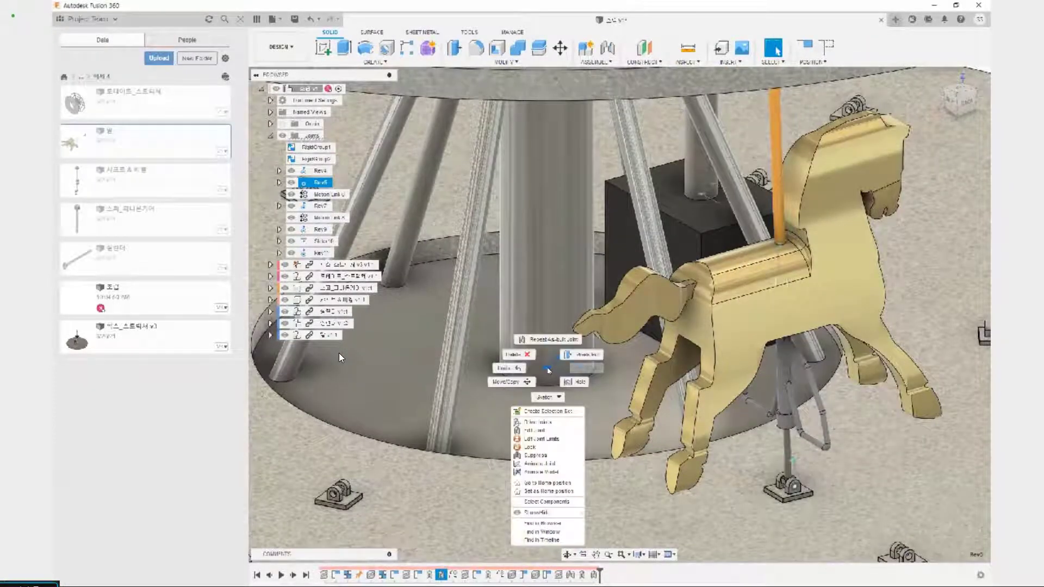
left_click(546, 472)
scroll(547, 427, "down", 10)
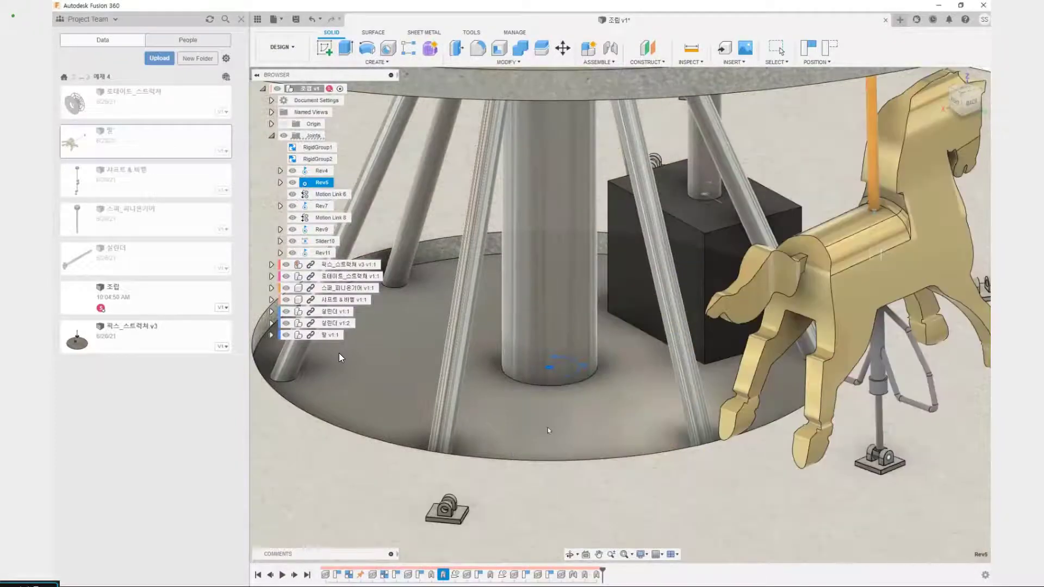
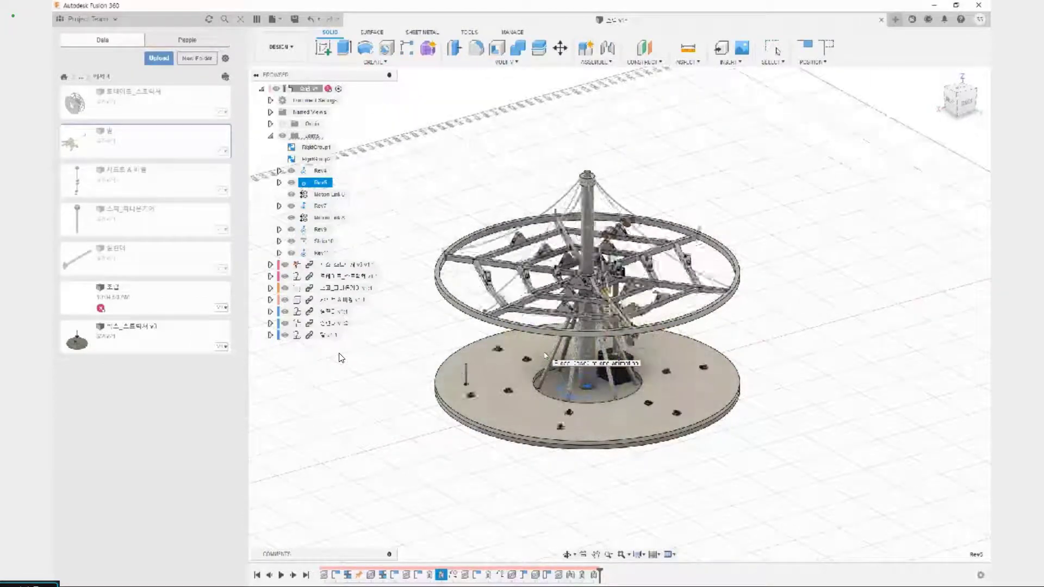
key("Escape")
left_click(466, 367)
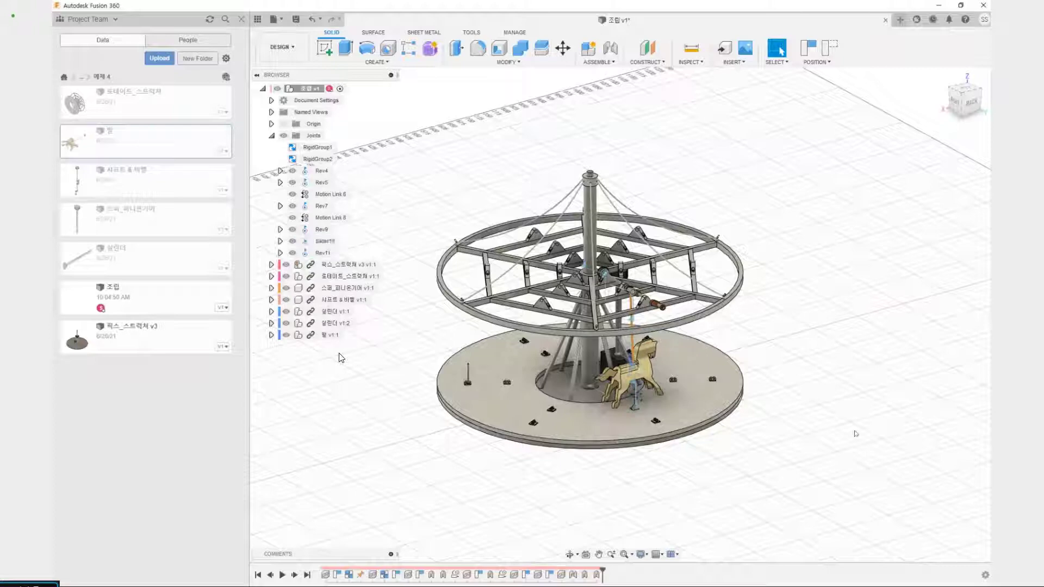
Identify joint Rev5 on the model and turn the platform by hand to test the carousel's motion.
left_click(325, 183)
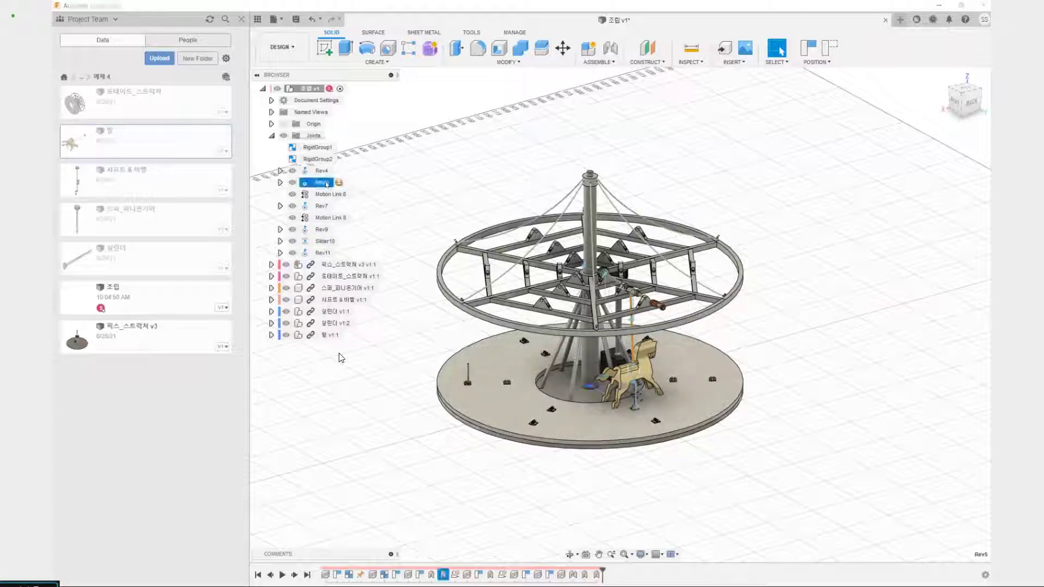
left_click(437, 497)
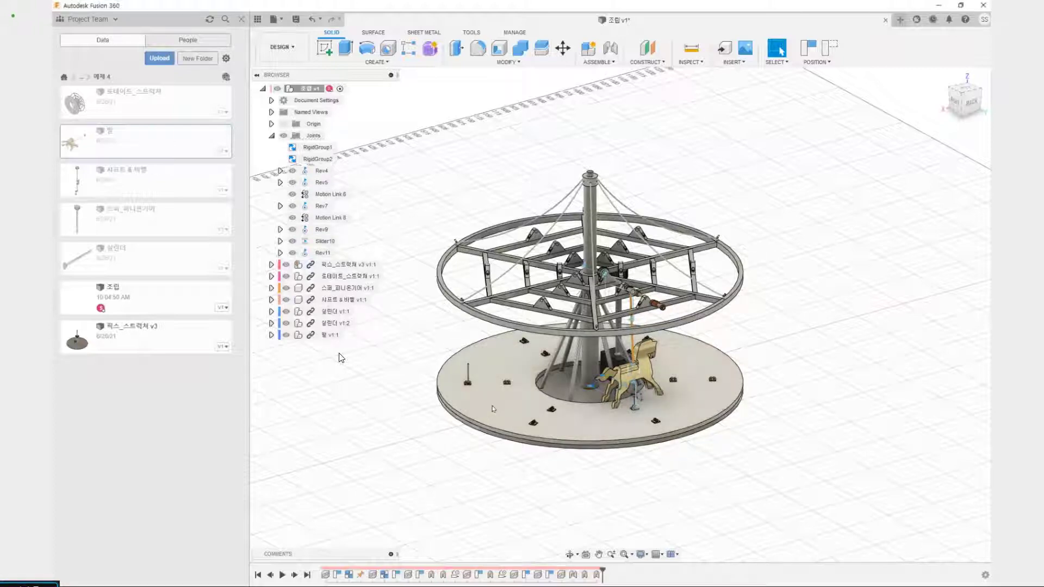
left_click_drag(487, 409, 625, 358)
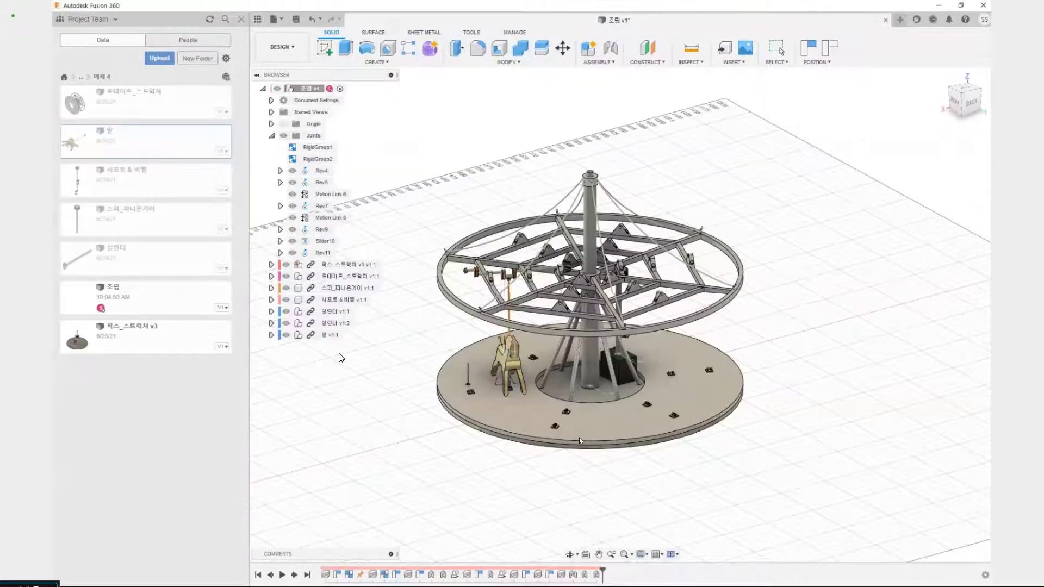
left_click_drag(579, 437, 648, 437)
left_click_drag(557, 424, 623, 427)
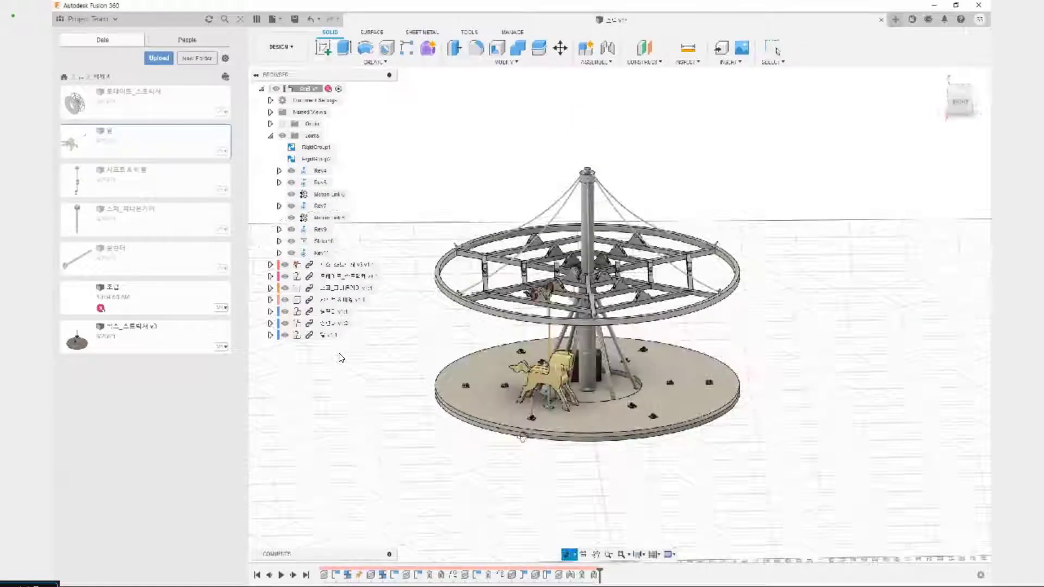
Duplicate the horse component 말 v1:1 and place the copy beside the carousel in its default position.
middle_click_drag(522, 436, 672, 391, "shift")
middle_click_drag(672, 392, 606, 381)
scroll(609, 361, "up", 5)
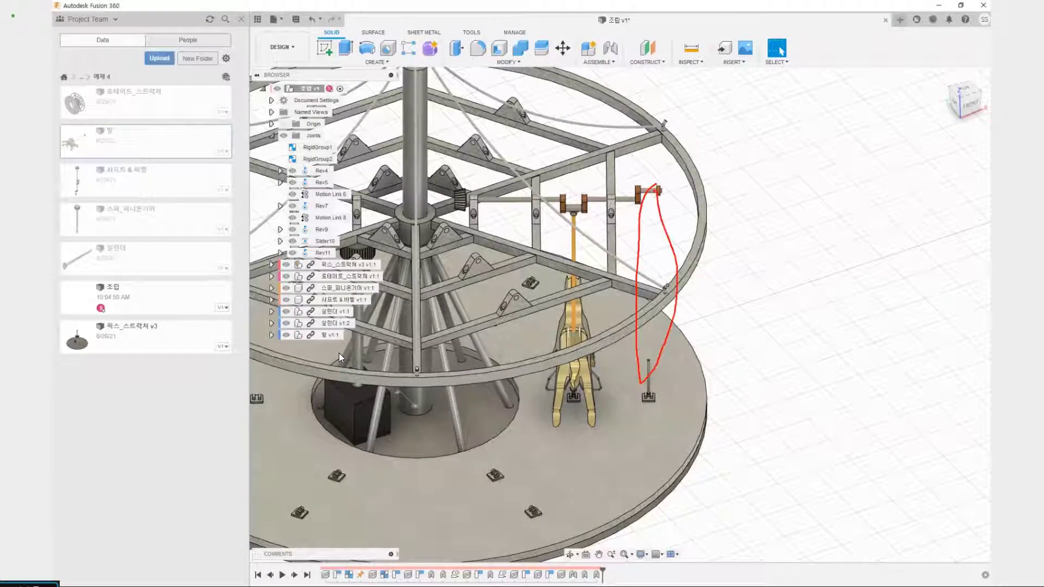
key("Escape")
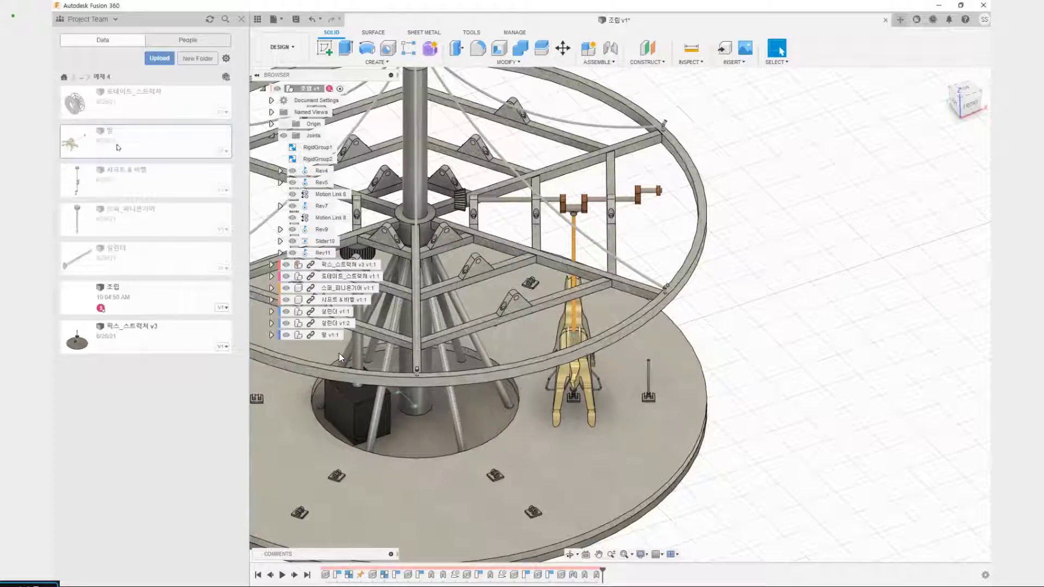
scroll(339, 357, "down", 5)
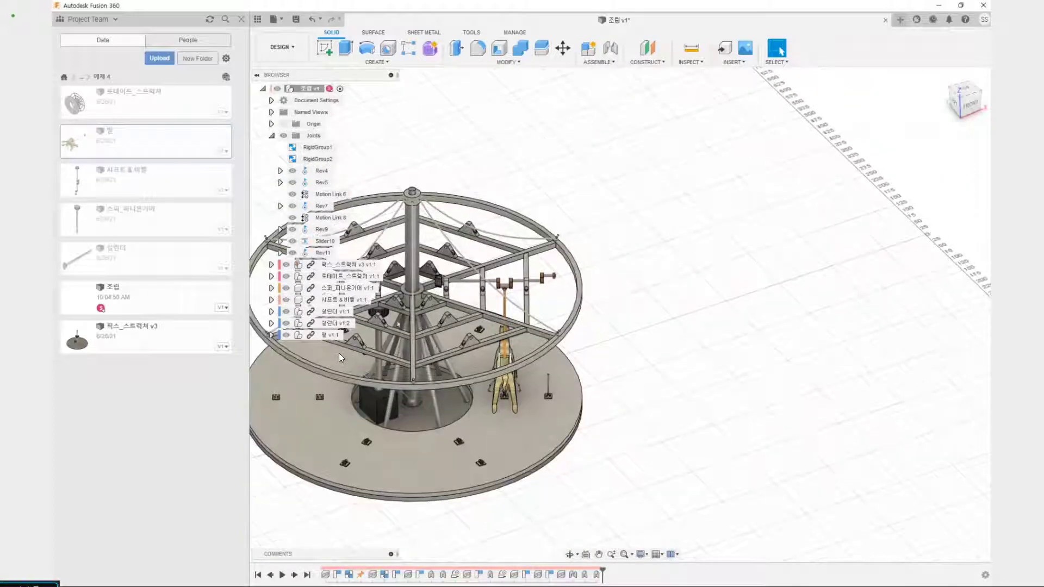
left_click(329, 335)
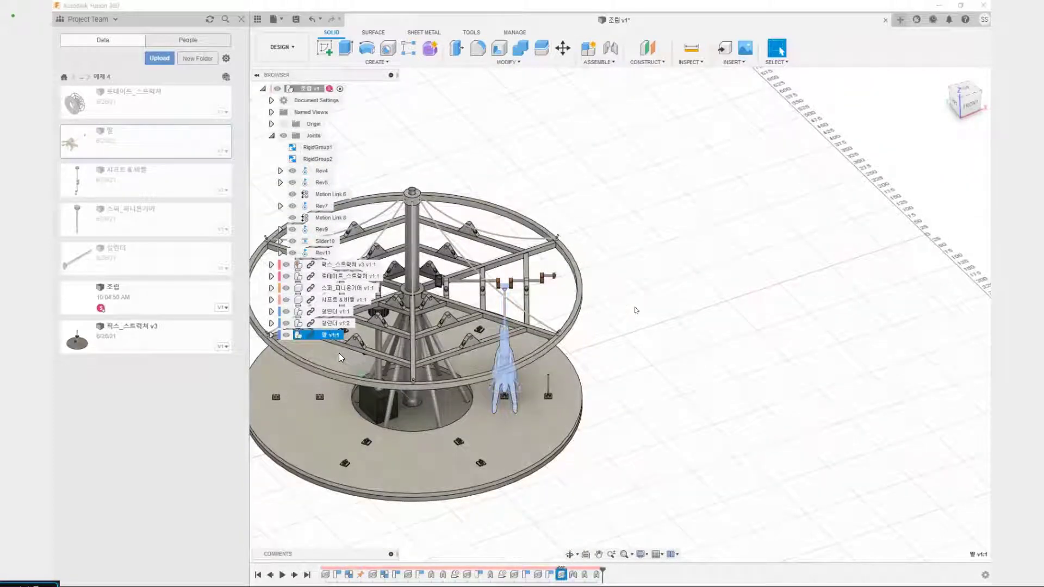
key("ctrl+c")
key("ctrl+v")
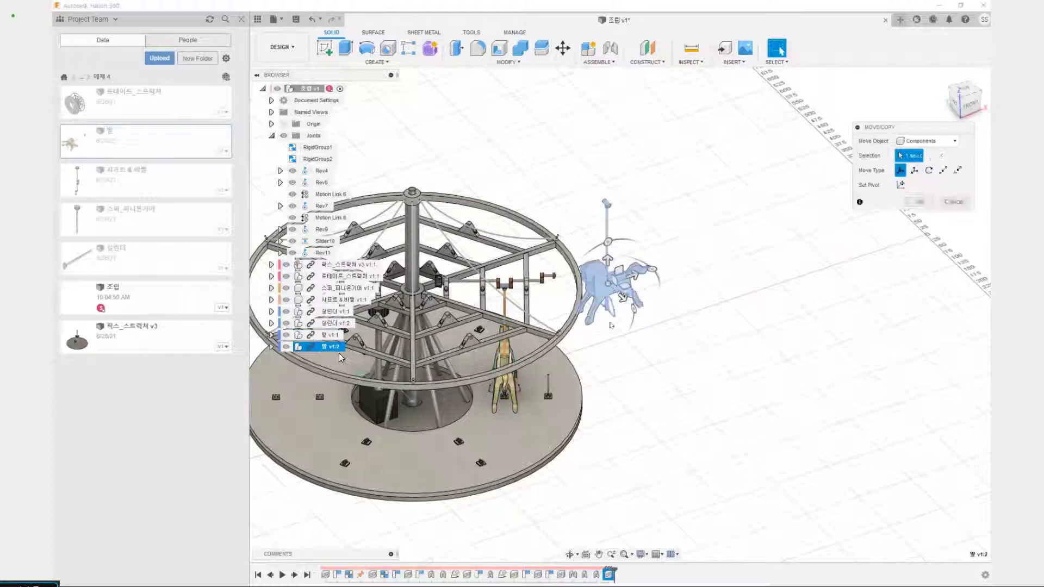
middle_click_drag(556, 398, 692, 358, "shift")
scroll(538, 369, "up", 4)
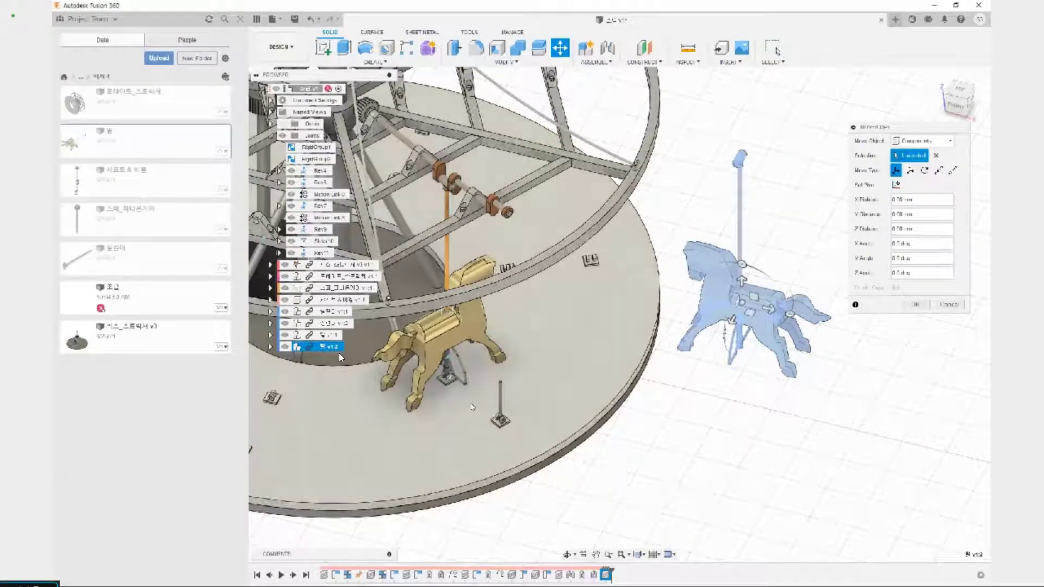
left_click(923, 307)
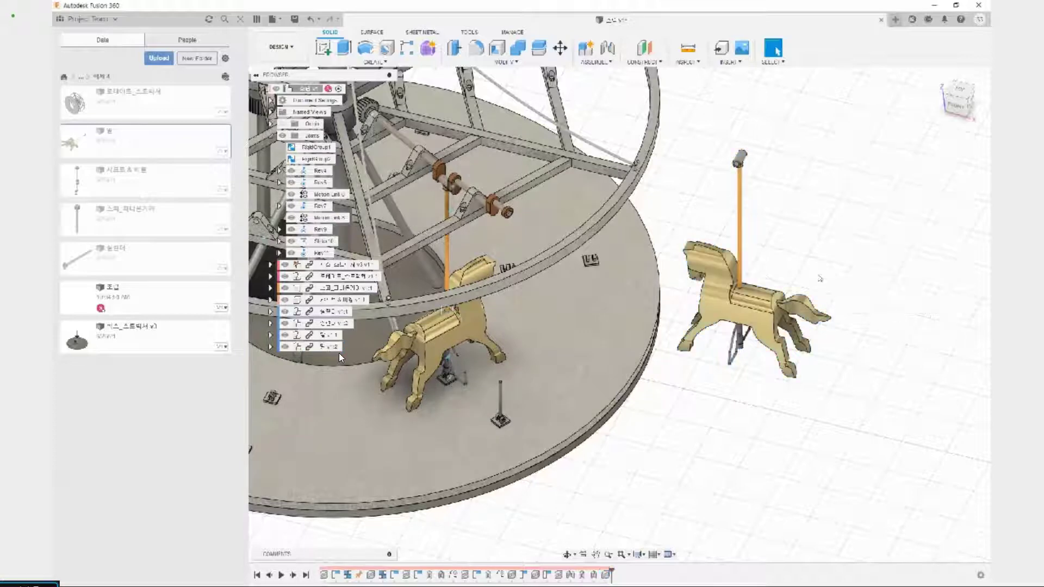
Start a joint on the copied horse, snapping to the centre of the sleeve opening on top of its pole.
middle_click_drag(774, 274, 766, 358)
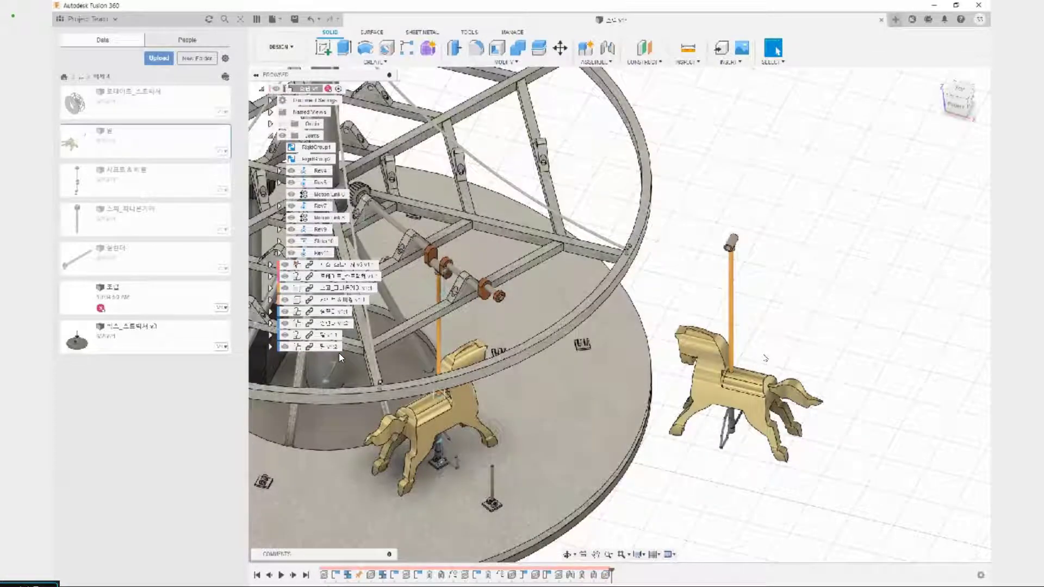
key("j")
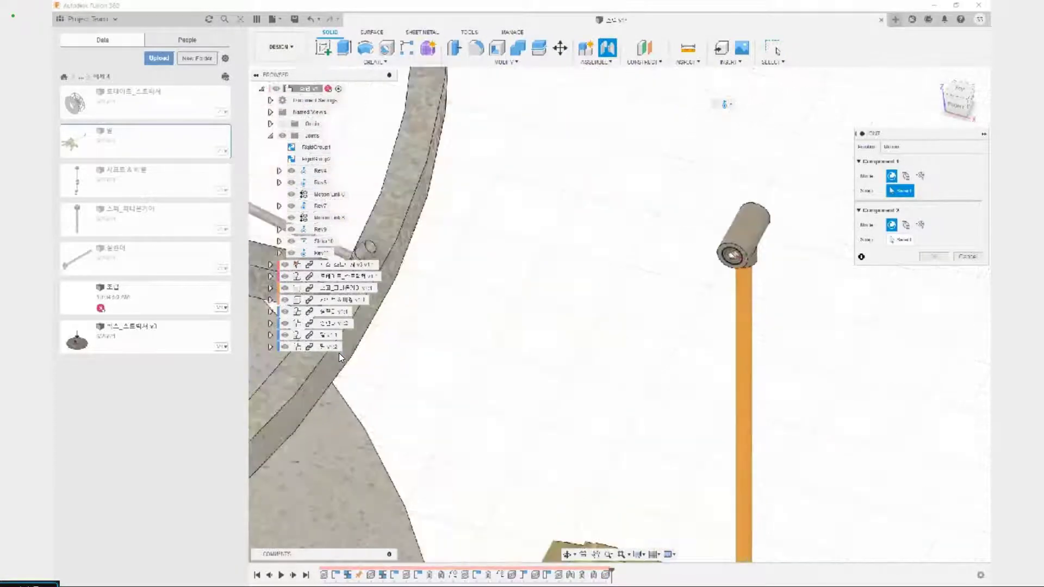
scroll(736, 260, "up", 3)
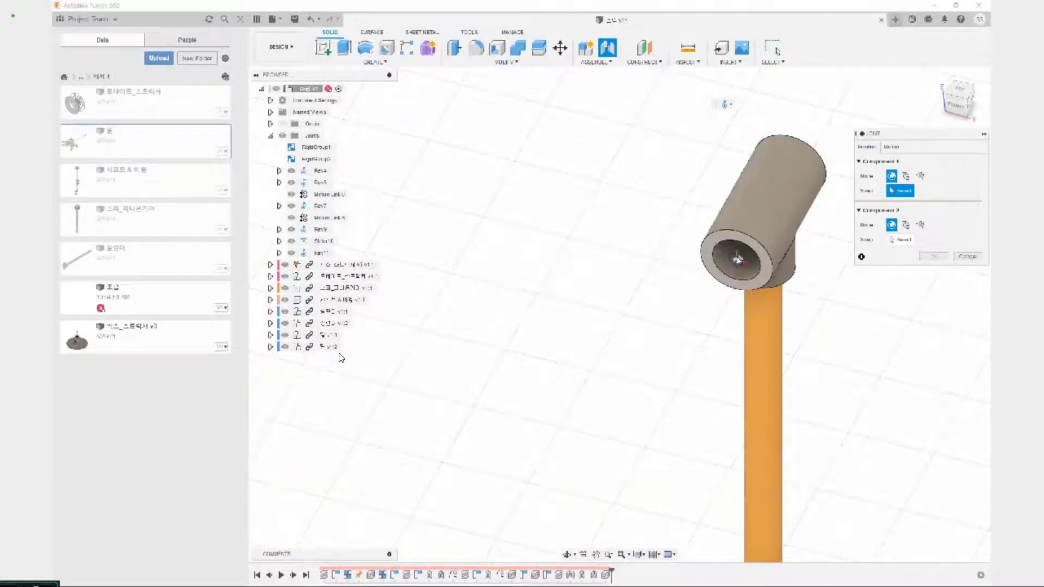
left_click(738, 261)
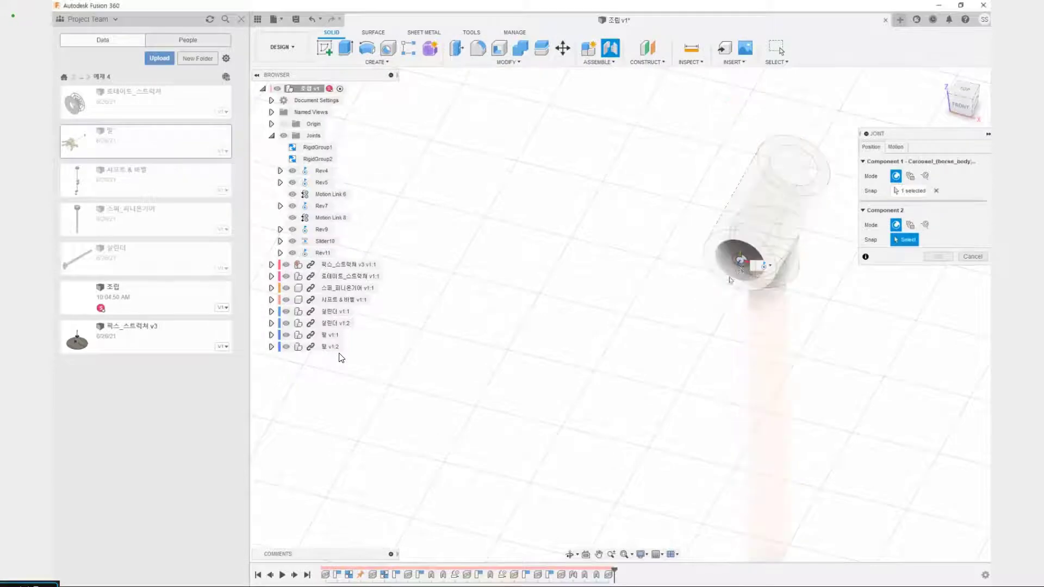
Complete the revolute joint by snapping the sleeve to the centre of the outer crank pin where it meets the crank web.
scroll(702, 318, "down", 5)
scroll(544, 459, "down", 5)
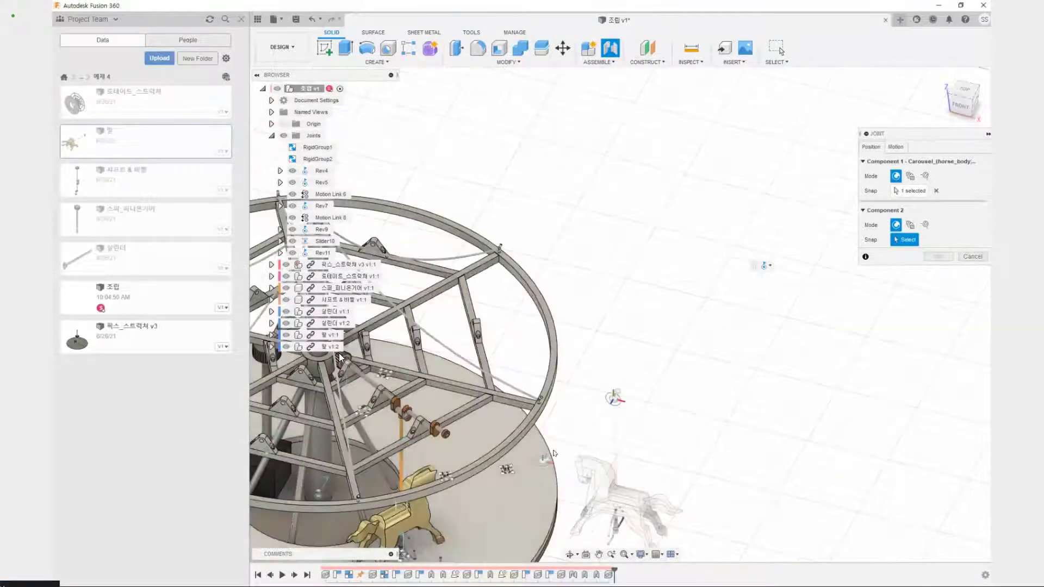
middle_click_drag(513, 448, 611, 402)
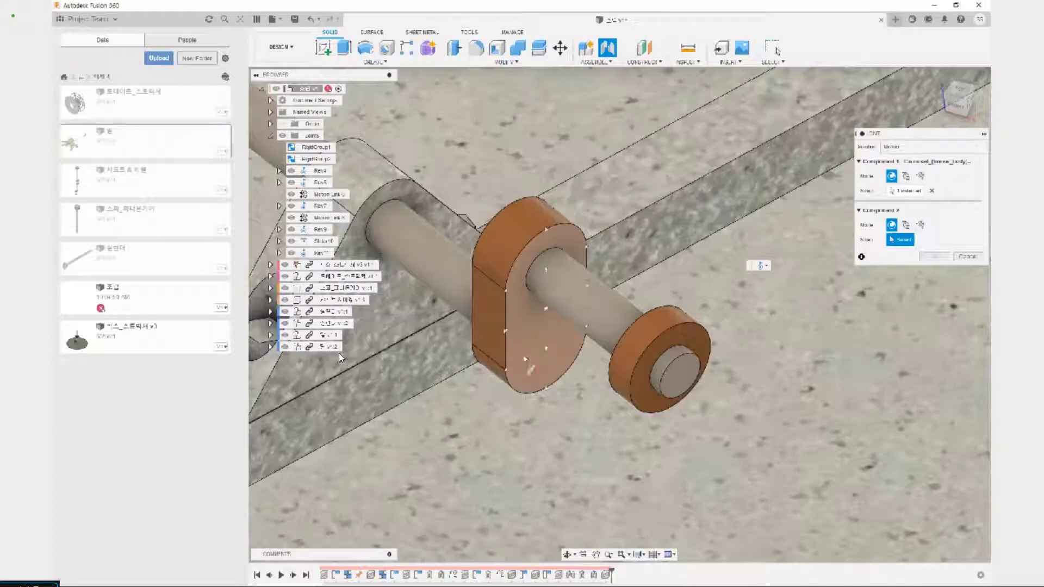
scroll(525, 341, "up", 3)
scroll(524, 342, "up", 3)
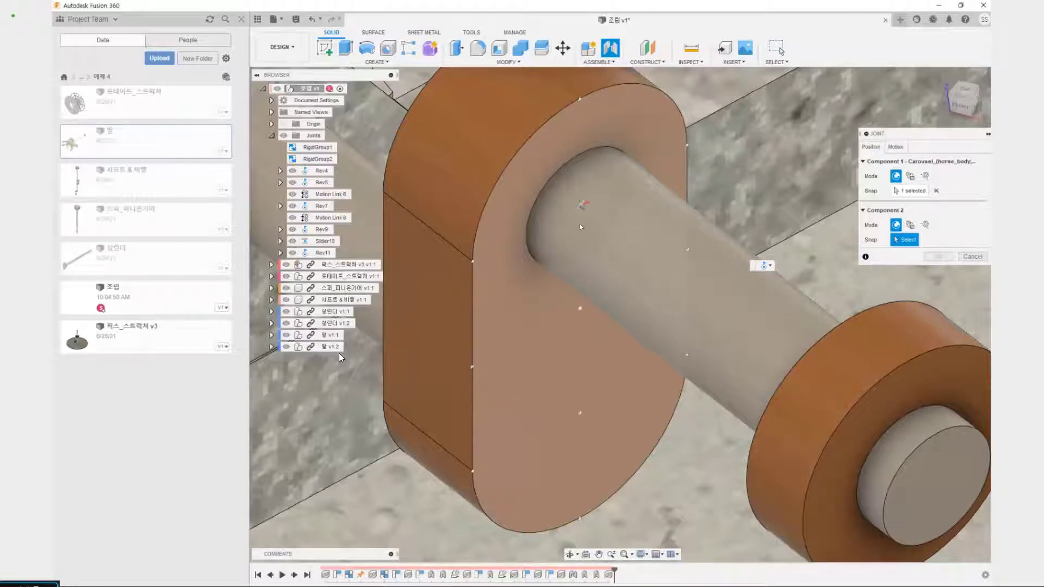
left_click(581, 214)
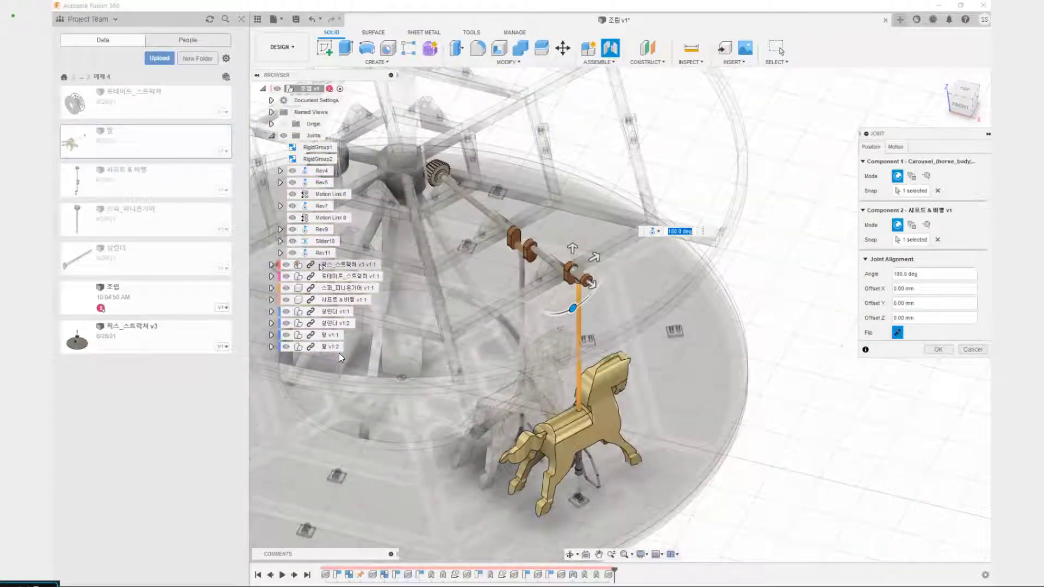
scroll(609, 299, "up", 5)
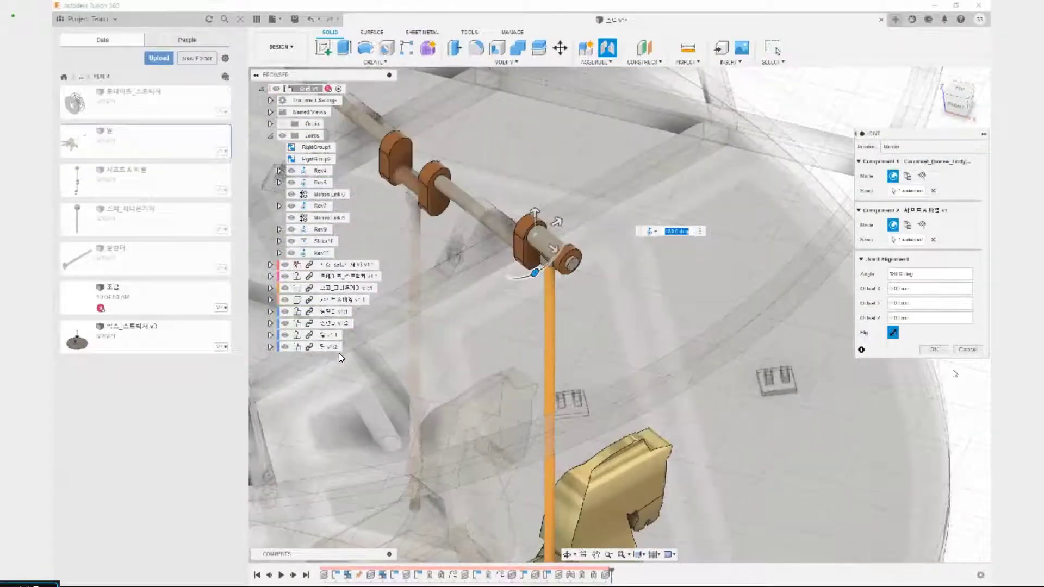
left_click(933, 350)
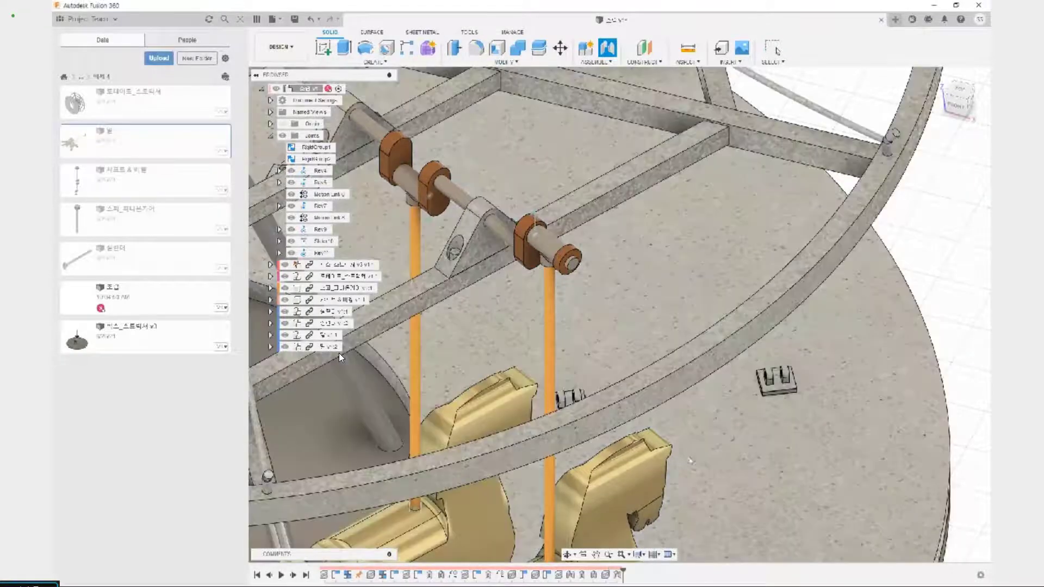
Examine the second horse above its platform cylinder and trace the linkage from the central column through the crankshaft to both horses.
scroll(735, 275, "down", 5)
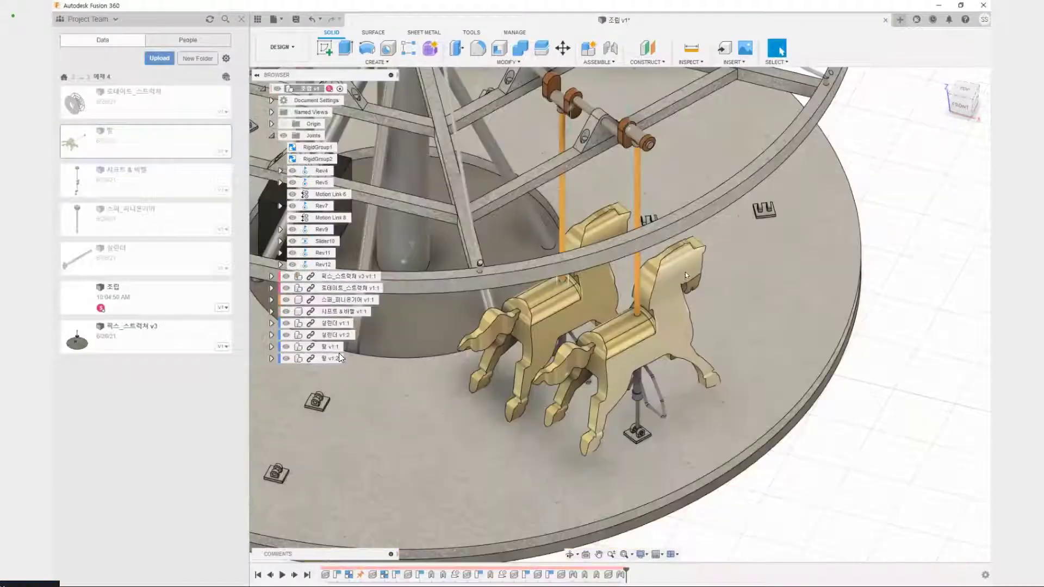
scroll(635, 413, "up", 5)
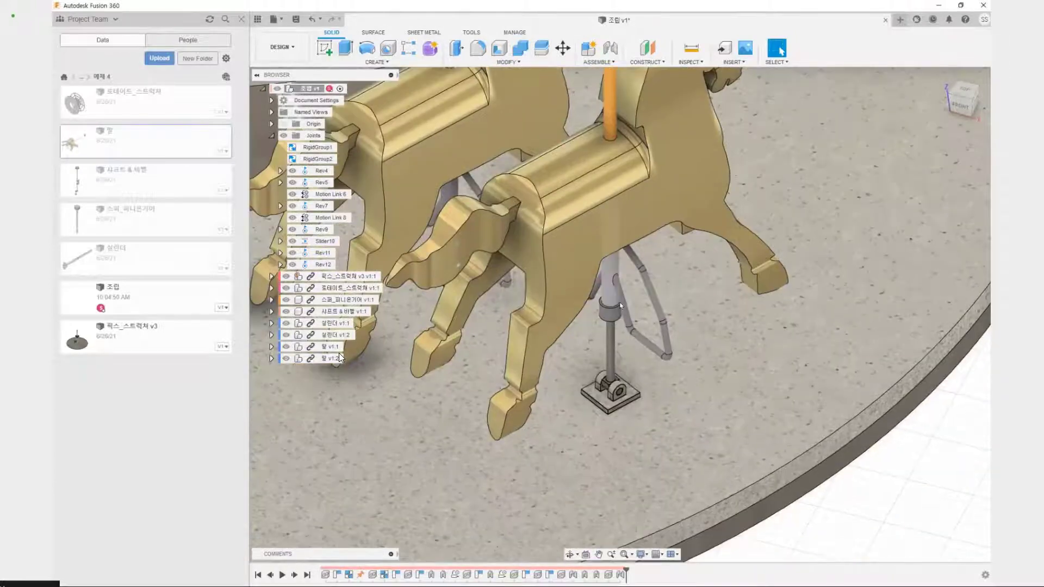
scroll(593, 322, "down", 5)
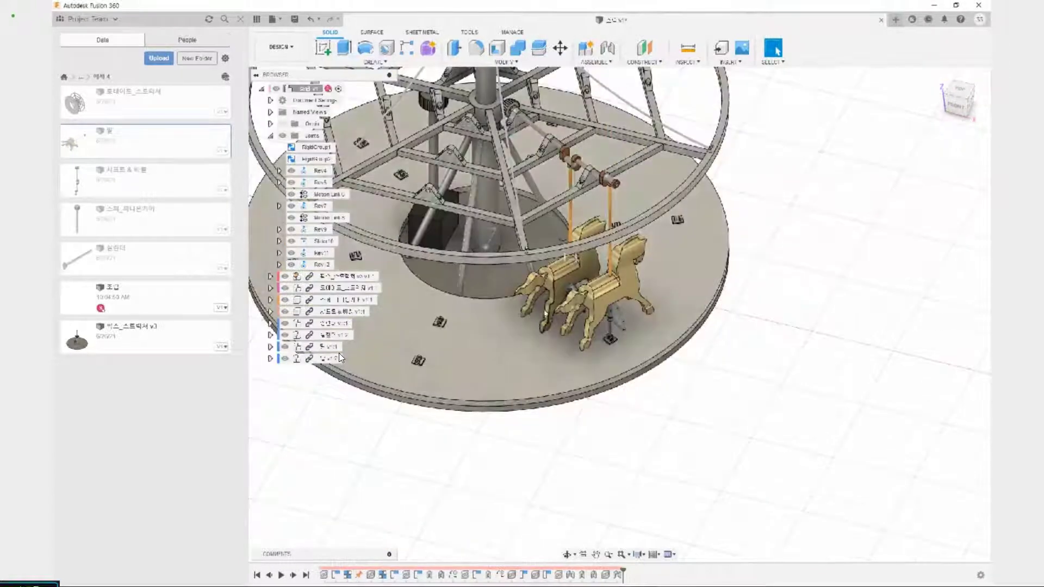
mouse_move(453, 419)
left_mouse_down()
mouse_move(462, 299)
mouse_move(500, 147)
left_mouse_up()
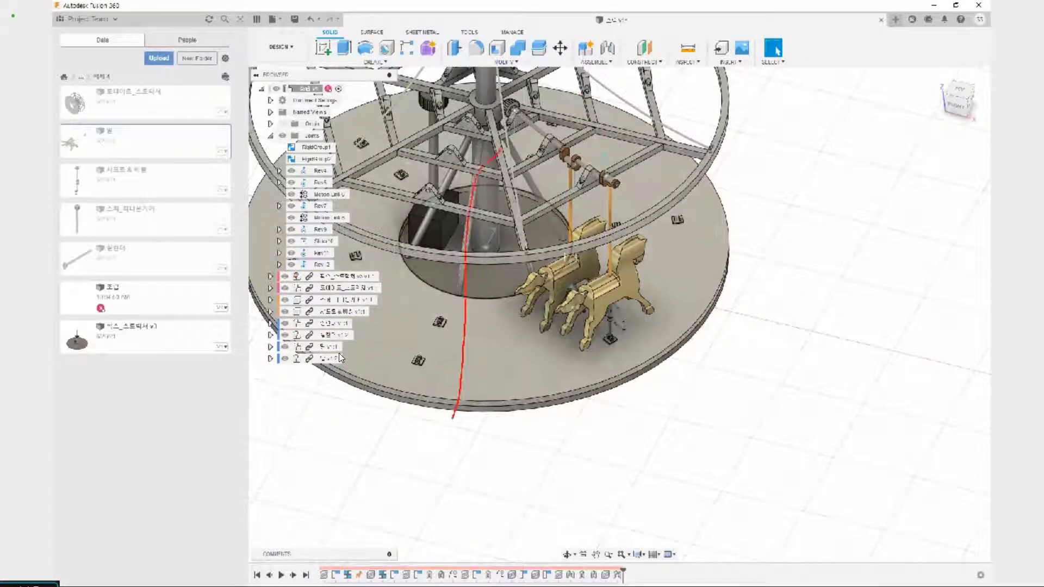
left_click_drag(569, 163, 558, 337)
mouse_move(598, 373)
left_mouse_down()
mouse_move(616, 225)
mouse_move(637, 234)
left_mouse_up()
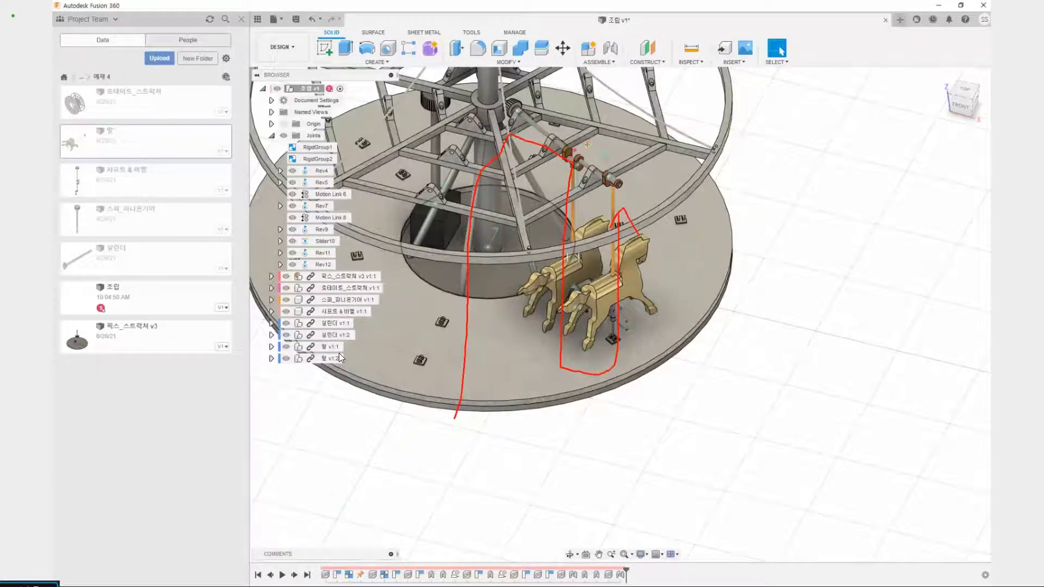
left_click_drag(563, 161, 548, 248)
left_click_drag(465, 256, 437, 389)
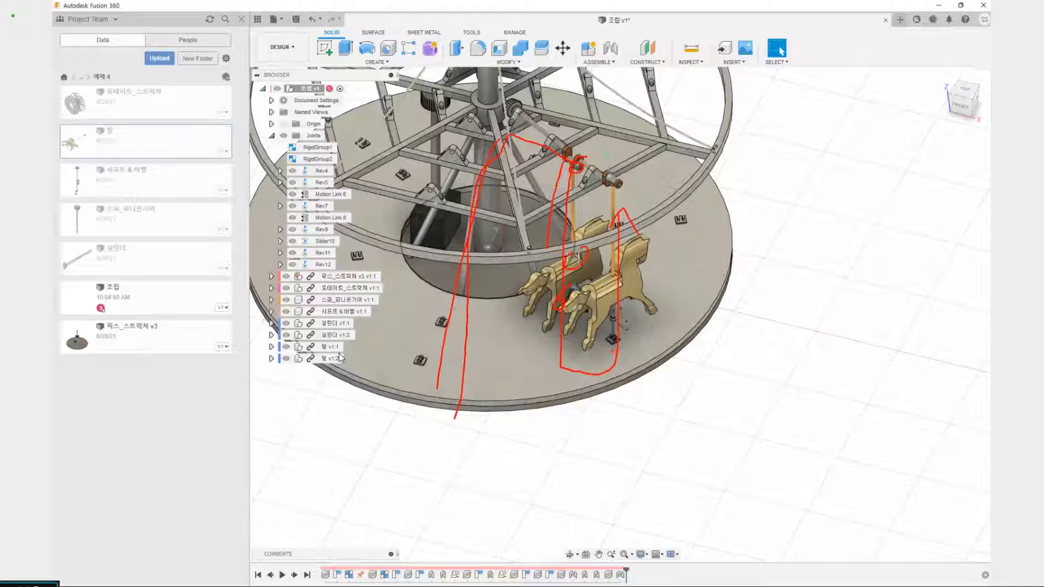
Examine the gaps between the second horse's sleeve and the two crank webs on the outer crank pin.
left_click_drag(622, 327, 627, 330)
mouse_move(612, 175)
left_mouse_down()
mouse_move(625, 193)
mouse_move(610, 185)
left_mouse_up()
left_click_drag(610, 197, 608, 165)
key("Escape")
scroll(621, 204, "up", 5)
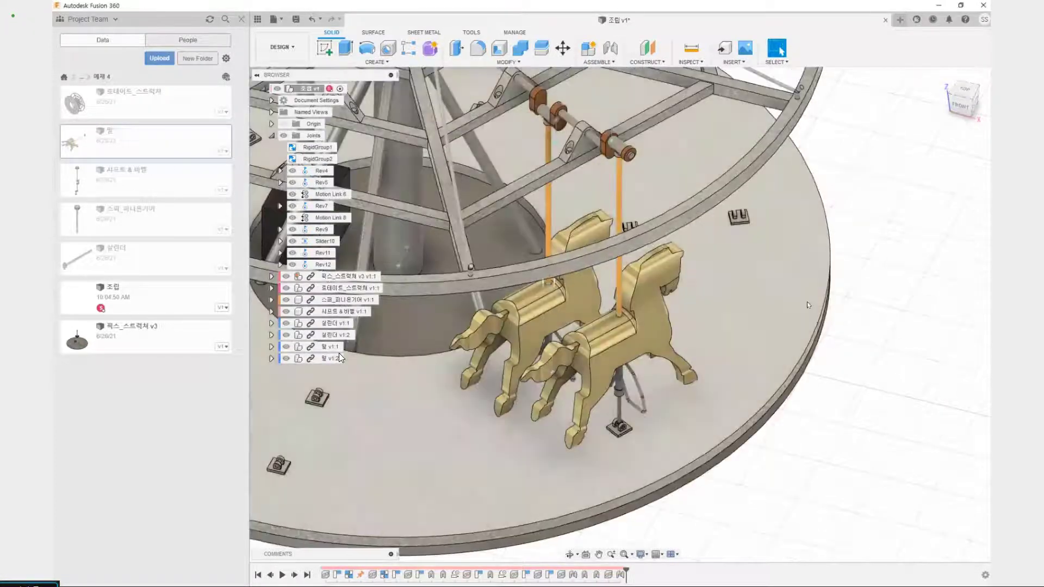
scroll(707, 255, "up", 3)
middle_click_drag(707, 256, 902, 370)
middle_click_drag(761, 305, 548, 396, "shift")
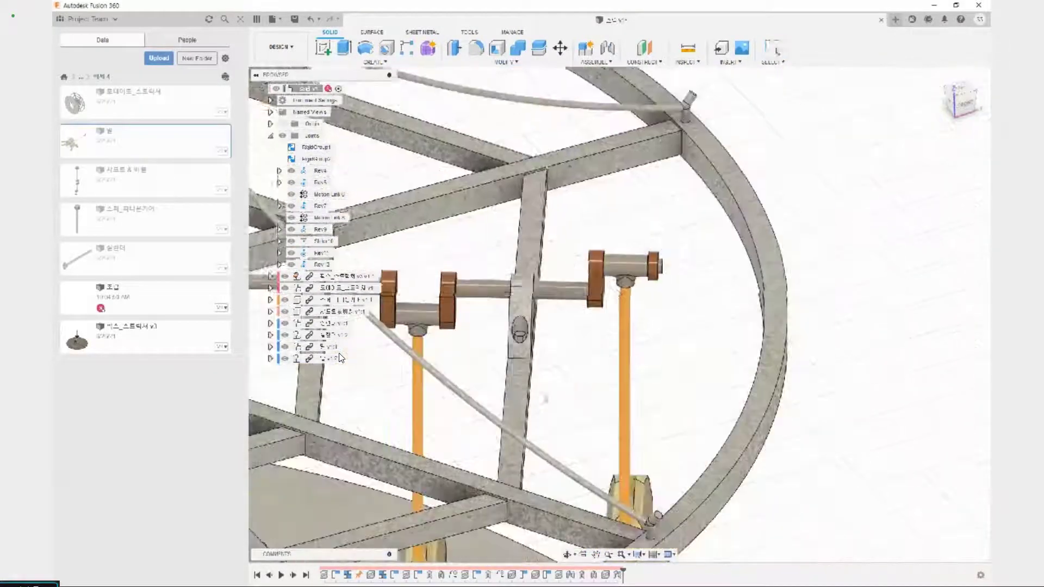
scroll(631, 283, "up", 3)
scroll(640, 269, "up", 3)
left_click_drag(673, 237, 674, 241)
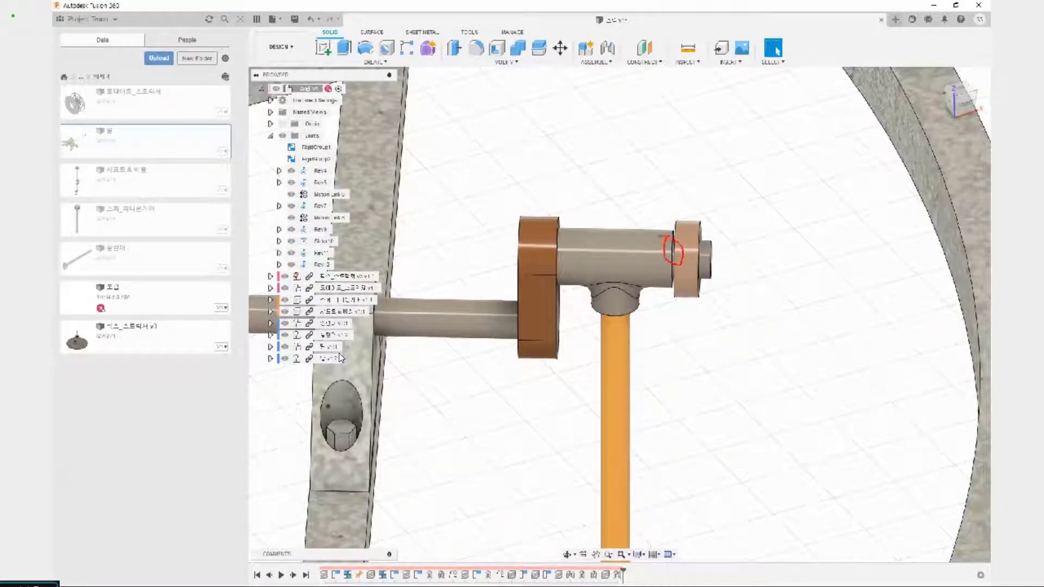
left_click_drag(553, 232, 556, 236)
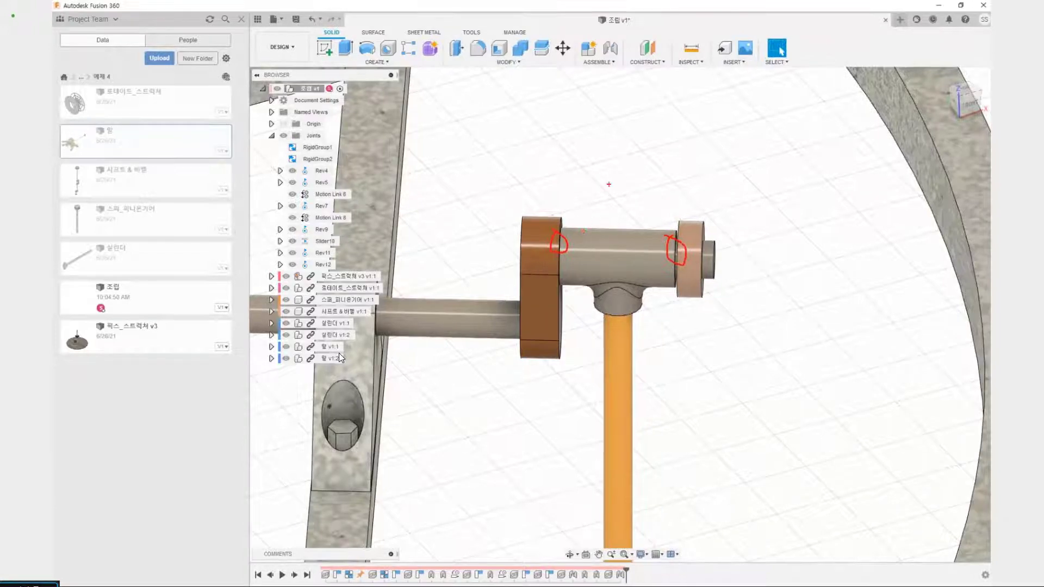
mouse_move(625, 184)
left_mouse_down()
mouse_move(647, 202)
mouse_move(713, 208)
left_mouse_up()
left_click_drag(717, 206, 747, 208)
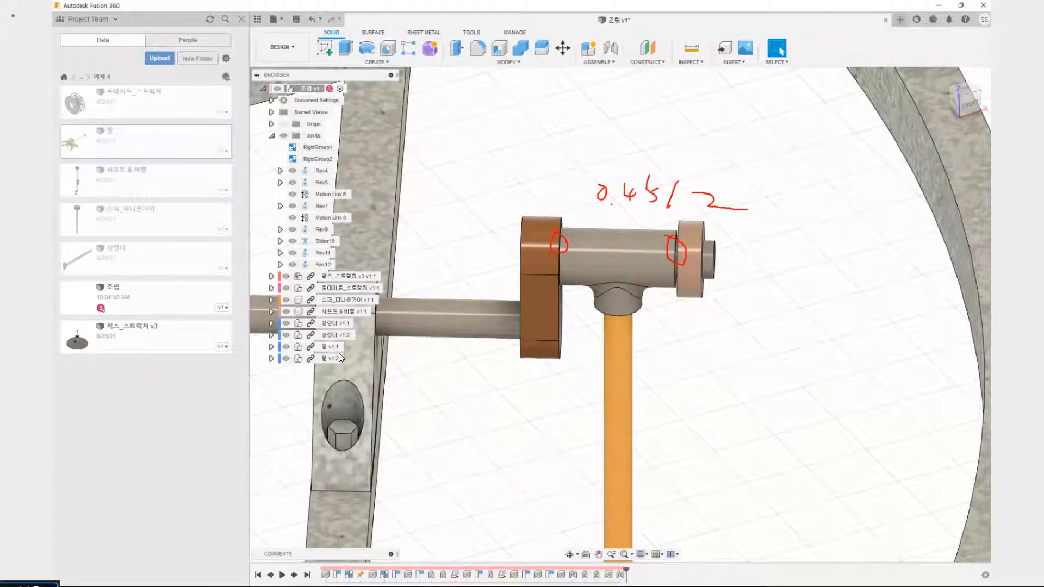
key("Escape")
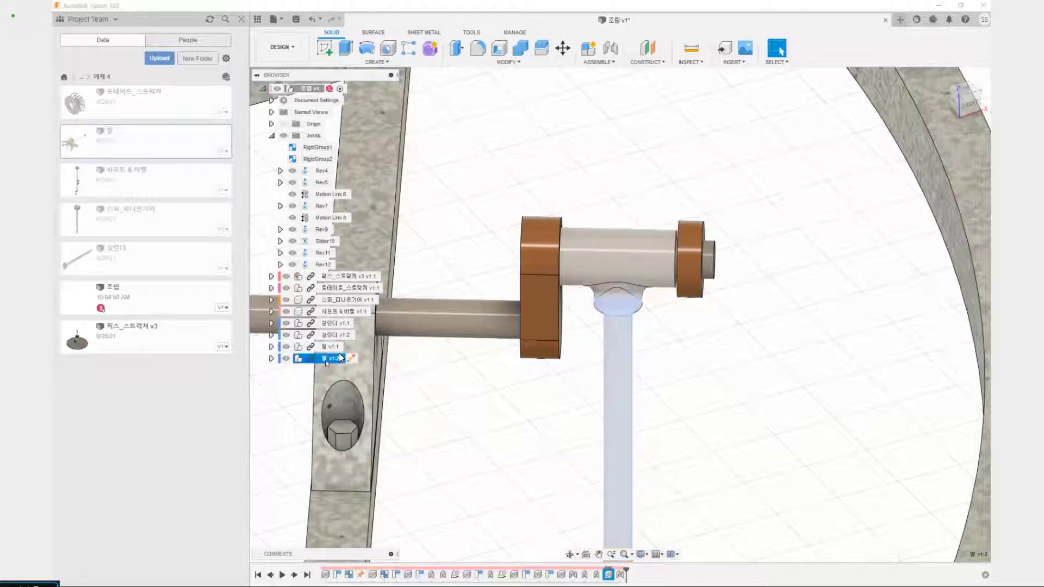
Edit revolute joint Rev12 of the second horse and set its Z offset along the crank pin to 0.45/2 mm.
left_click(323, 265)
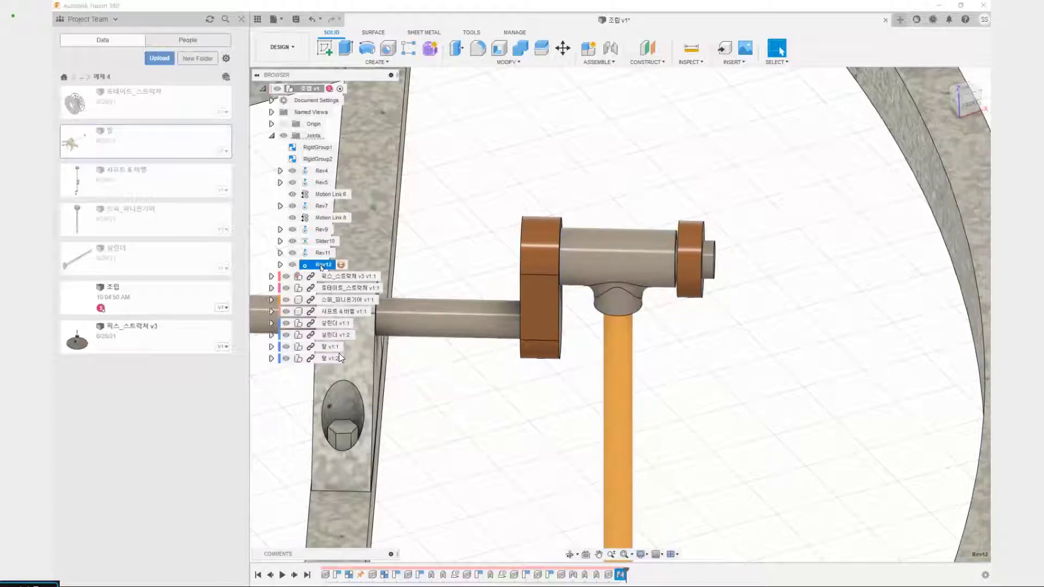
right_click(318, 270)
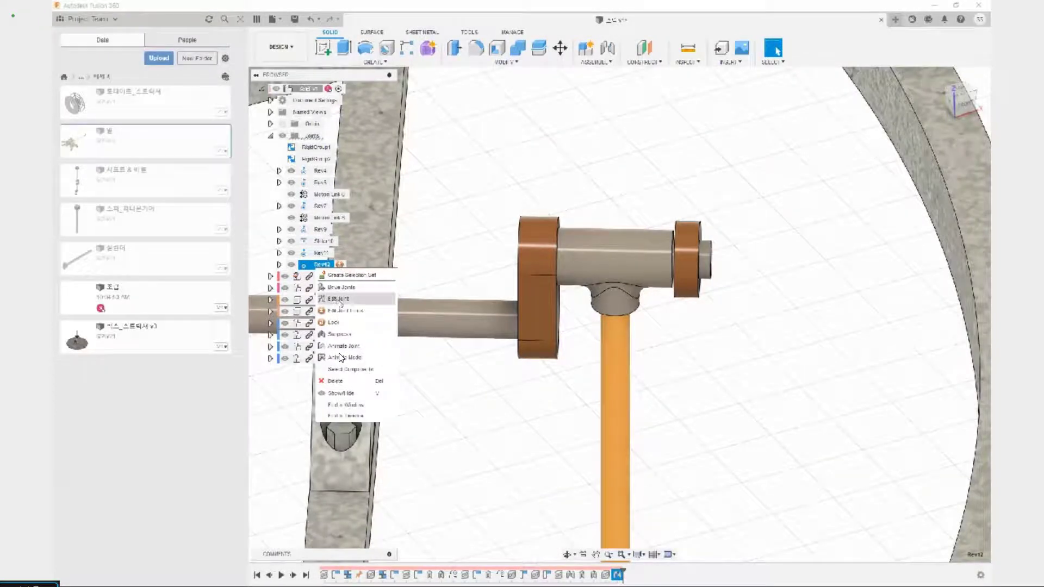
left_click(339, 299)
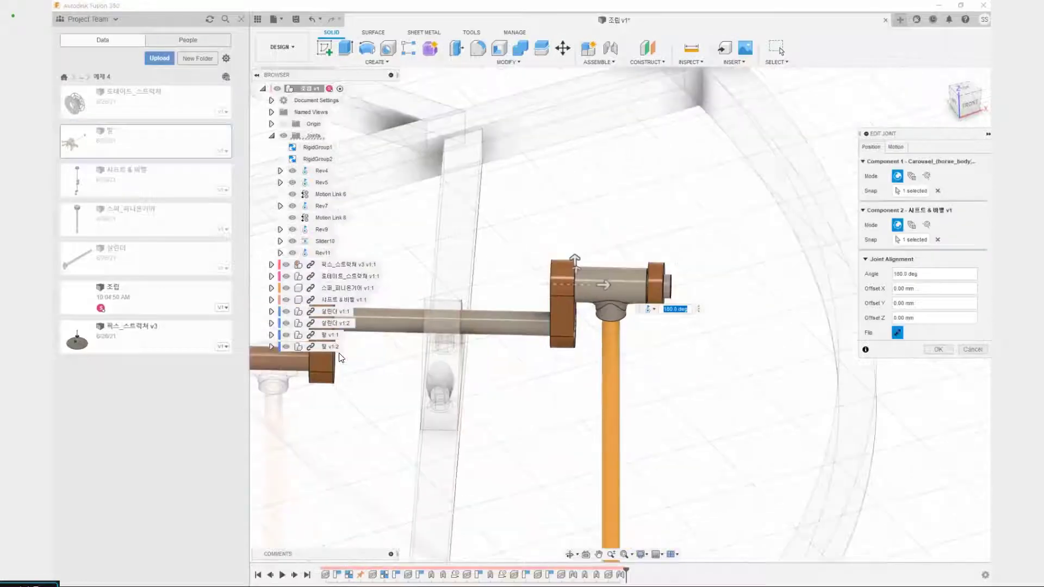
left_click(604, 285)
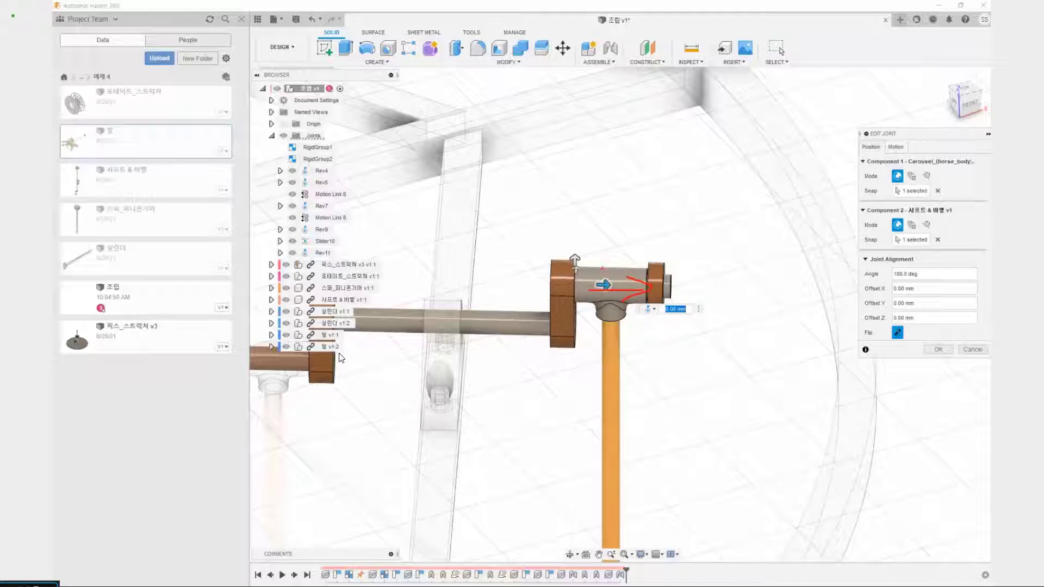
key("Escape")
left_click(678, 309)
key("Delete")
key("Delete")
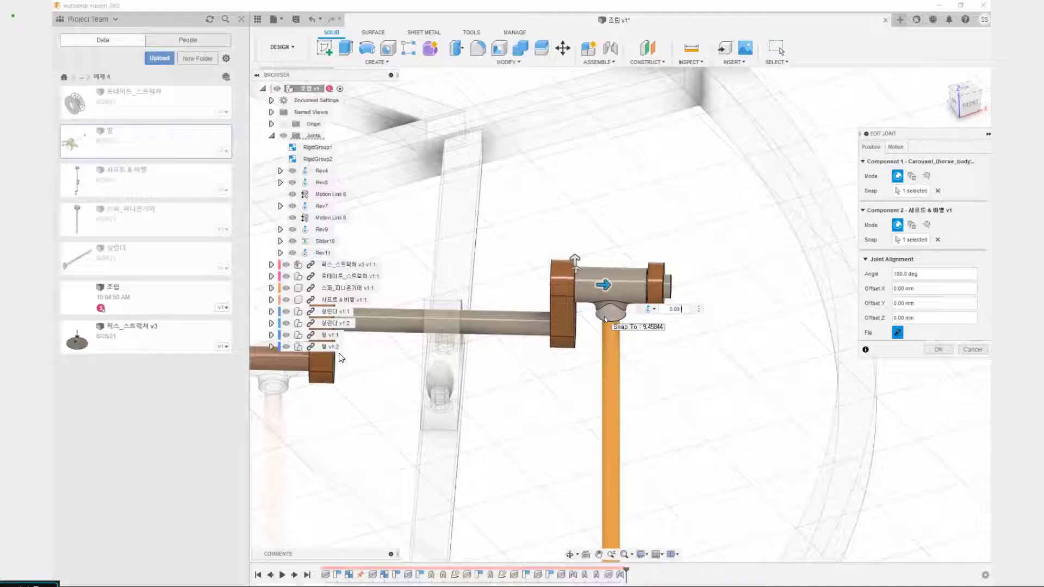
type("5/2")
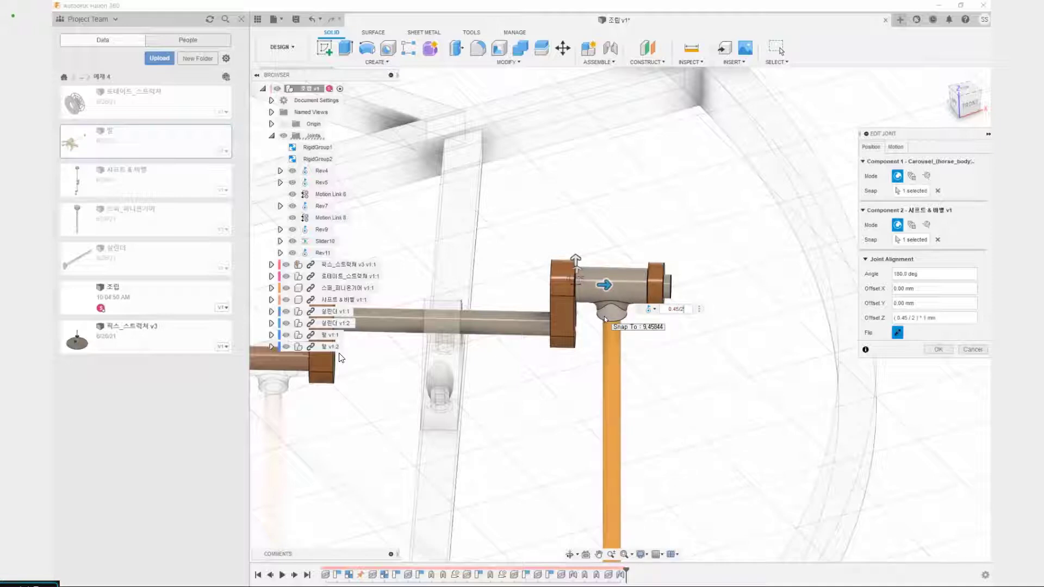
left_click(945, 352)
Start an as-built joint between the second horse's body and the cylinder rod beneath it.
middle_click_drag(687, 342, 692, 252)
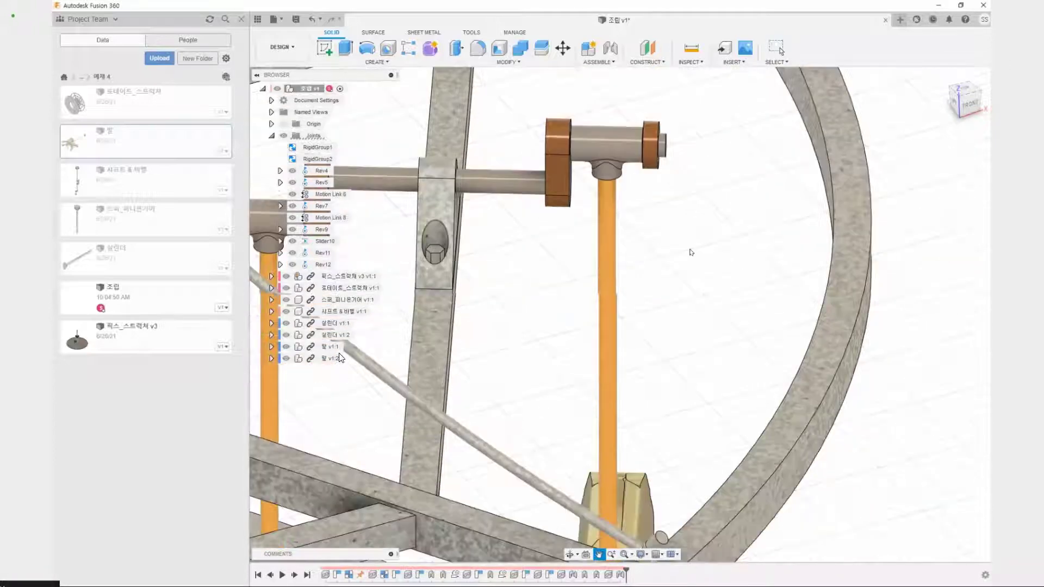
scroll(692, 258, "down", 4)
middle_click_drag(688, 206, 678, 129)
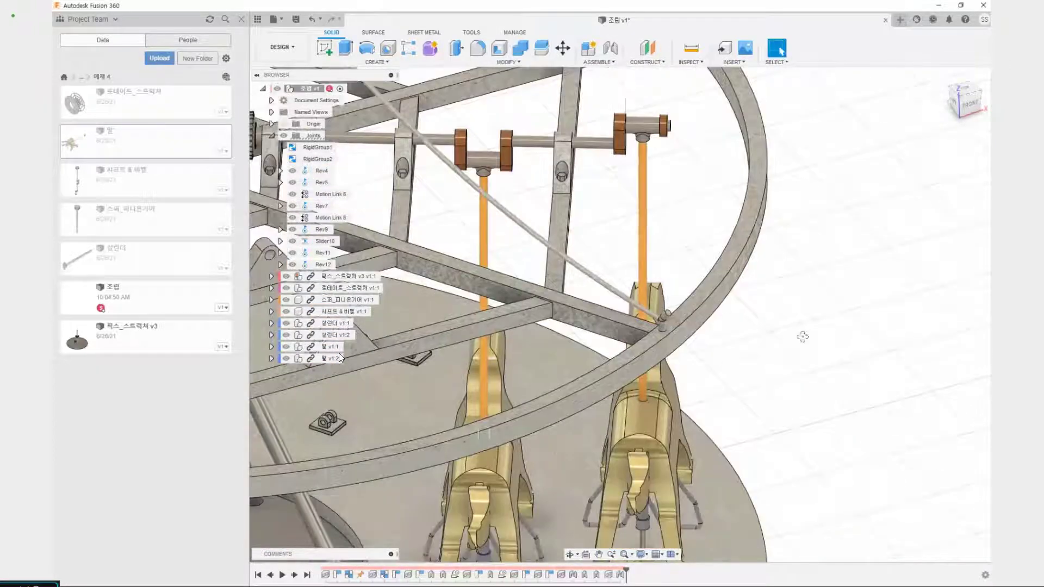
middle_click_drag(804, 336, 648, 406, "shift")
scroll(647, 406, "down", 4)
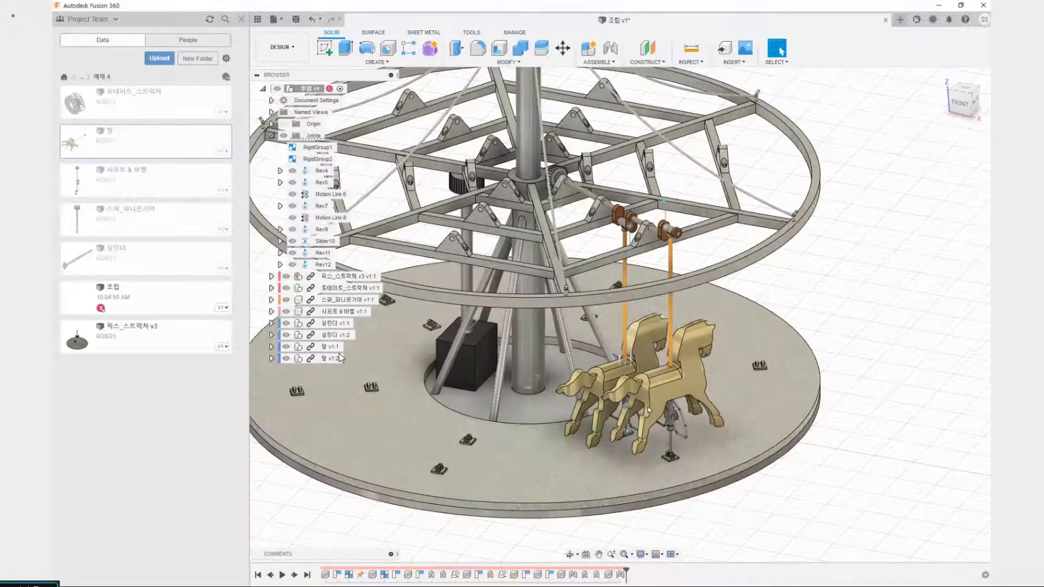
scroll(648, 406, "up", 3)
scroll(726, 388, "up", 3)
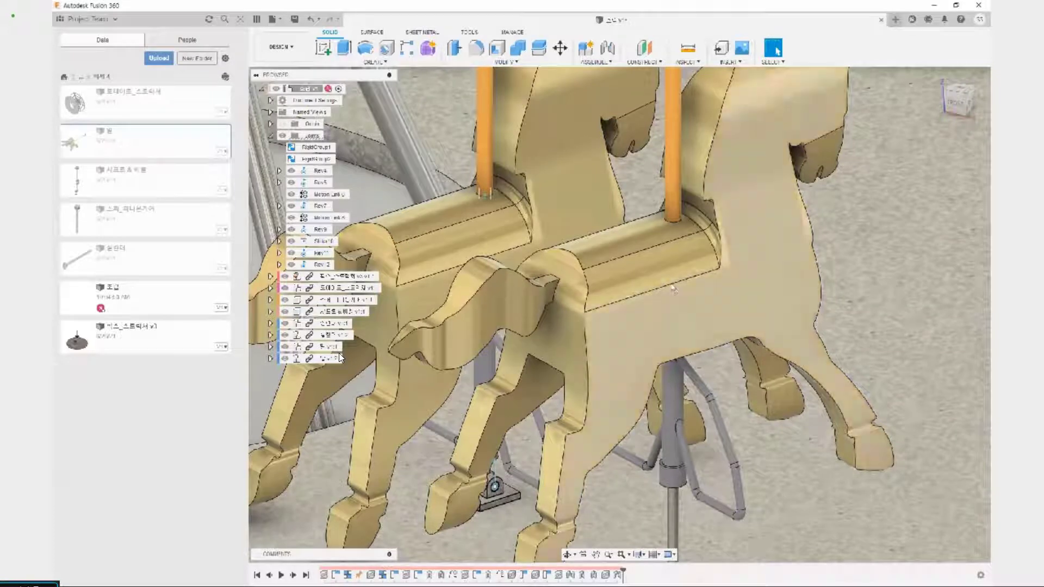
scroll(669, 273, "down", 4)
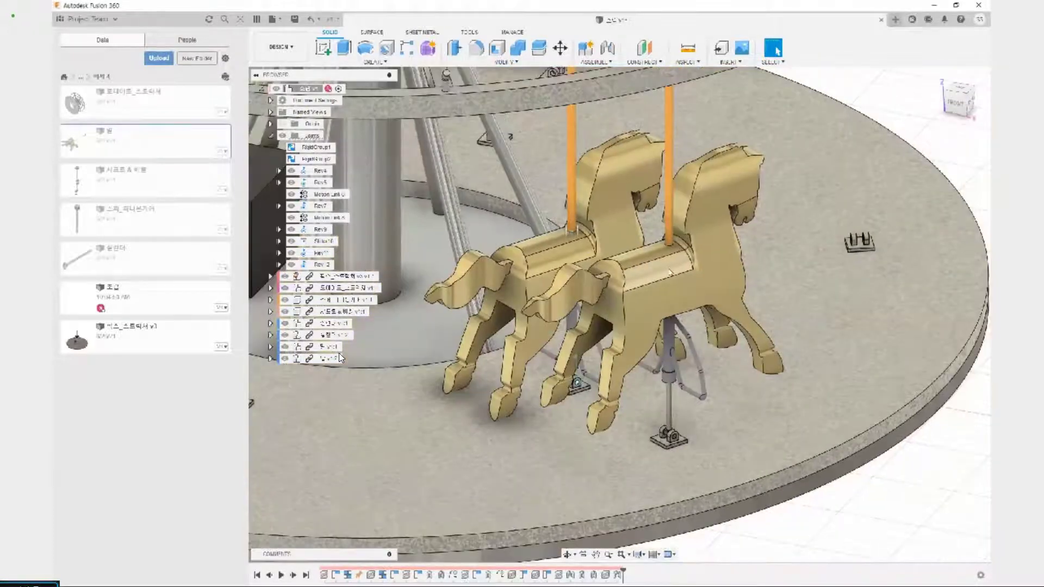
key("shift+j")
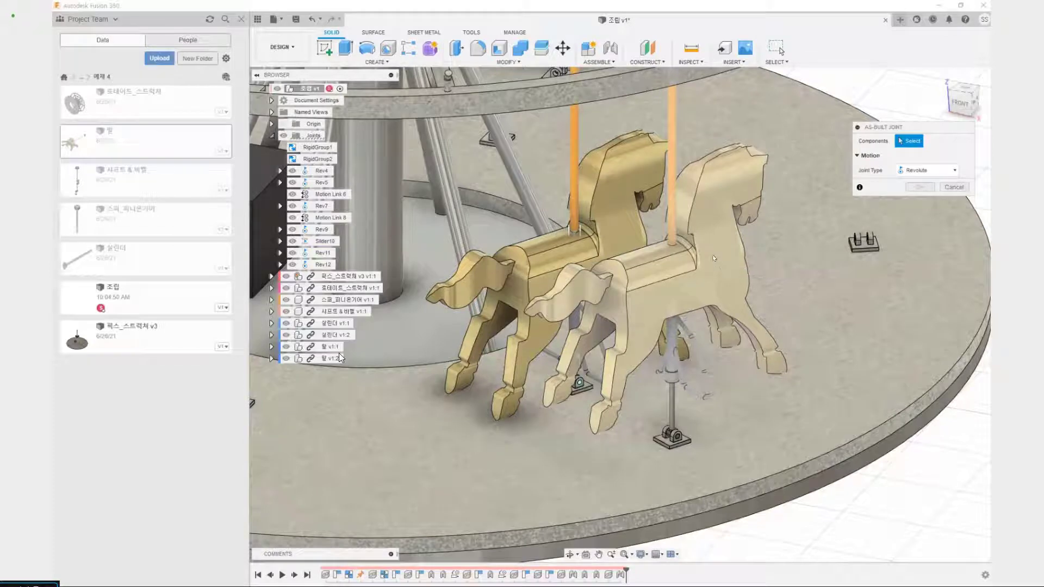
left_click(714, 258)
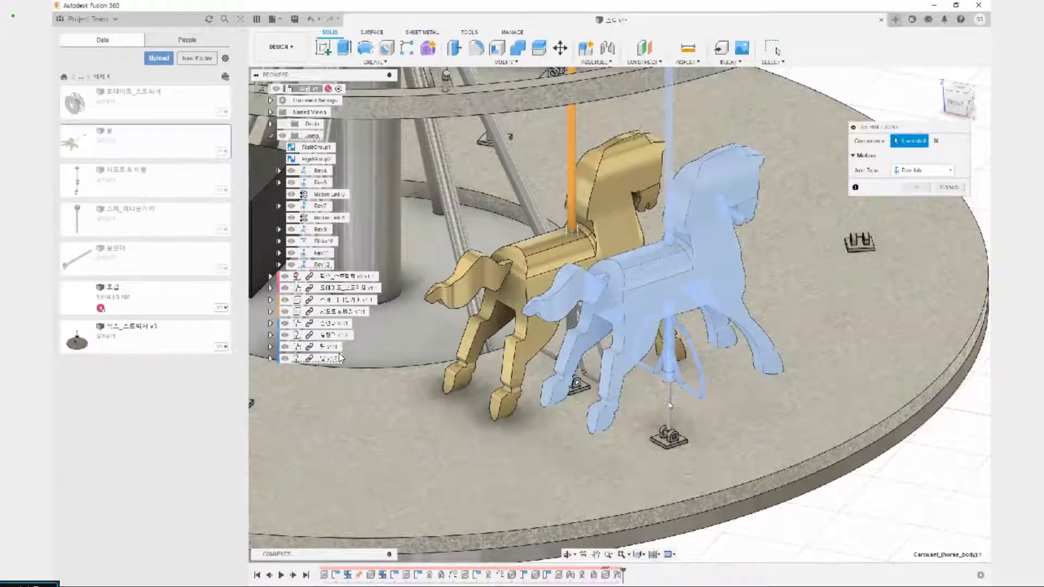
scroll(671, 402, "up", 3)
scroll(670, 398, "up", 2)
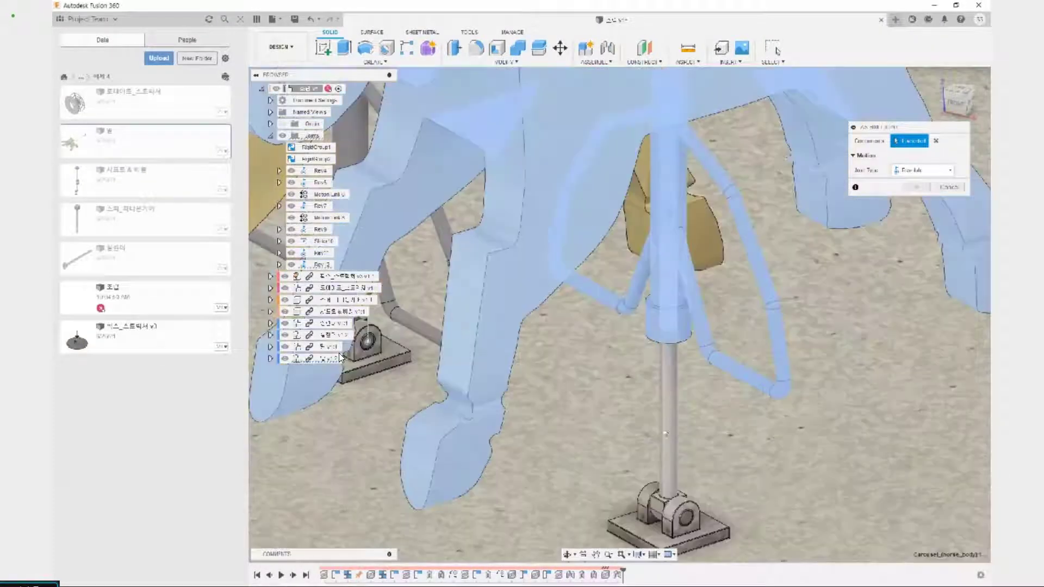
left_click(668, 424)
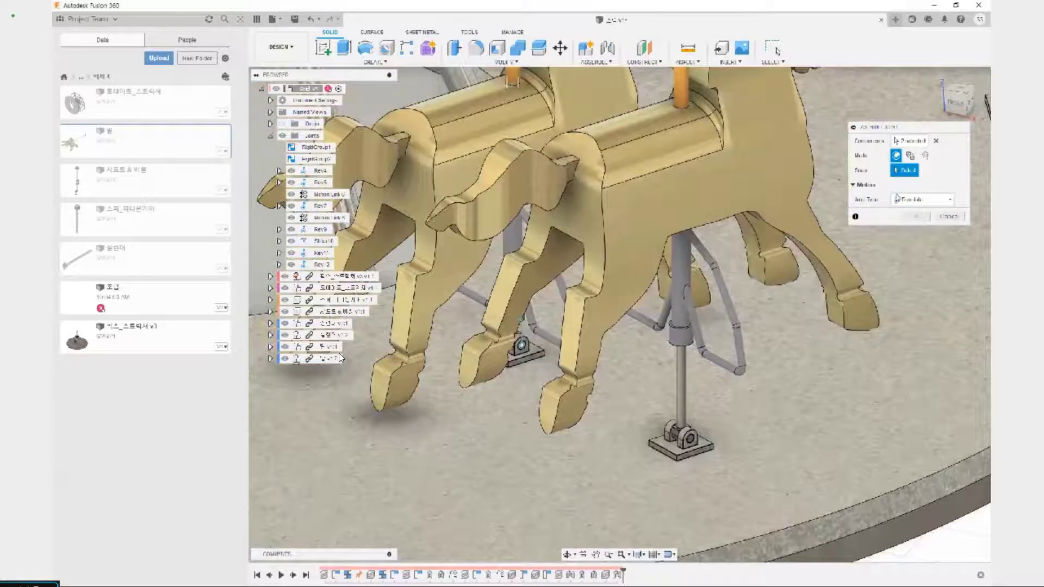
Make the as-built joint a Slider along the Z axis, snapped to the pole's centre at the second horse's saddle.
left_click(926, 200)
left_click(913, 235)
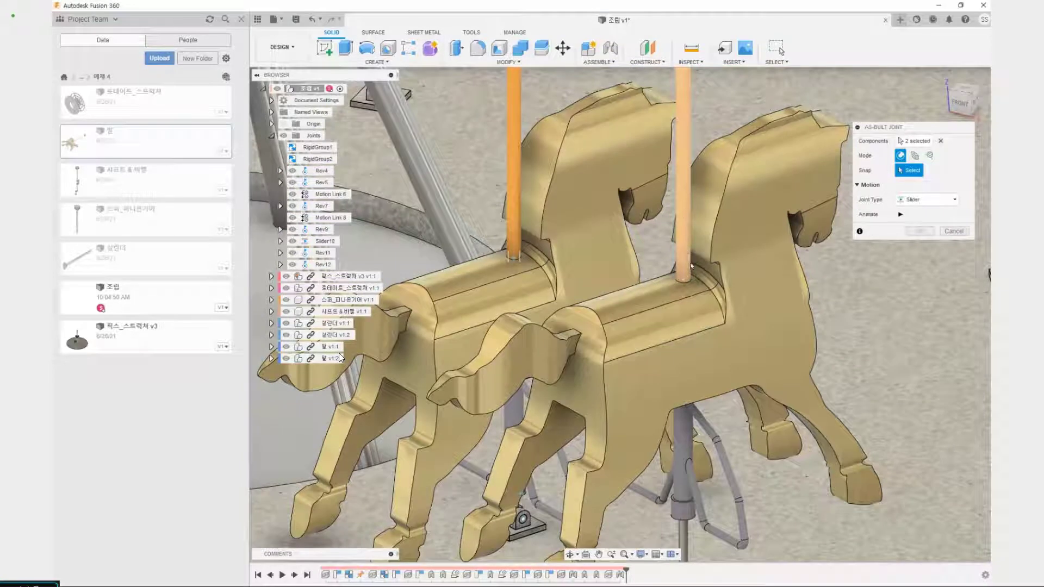
left_click(683, 280)
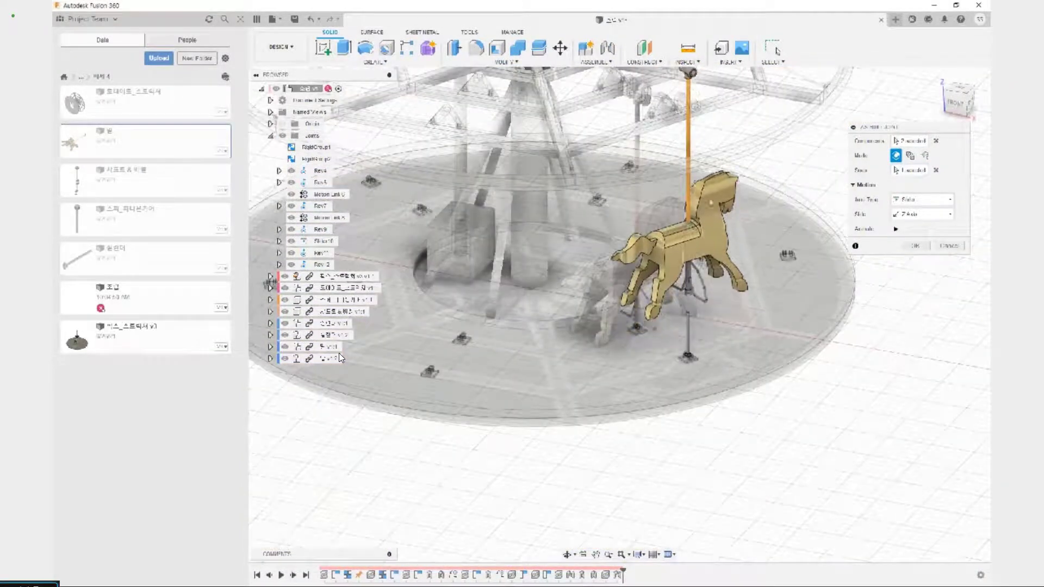
left_click(916, 246)
Create a revolute as-built joint between the second cylinder's hinge pin and its base bracket, snapped to the centre of the pin's end face.
scroll(651, 358, "up", 5)
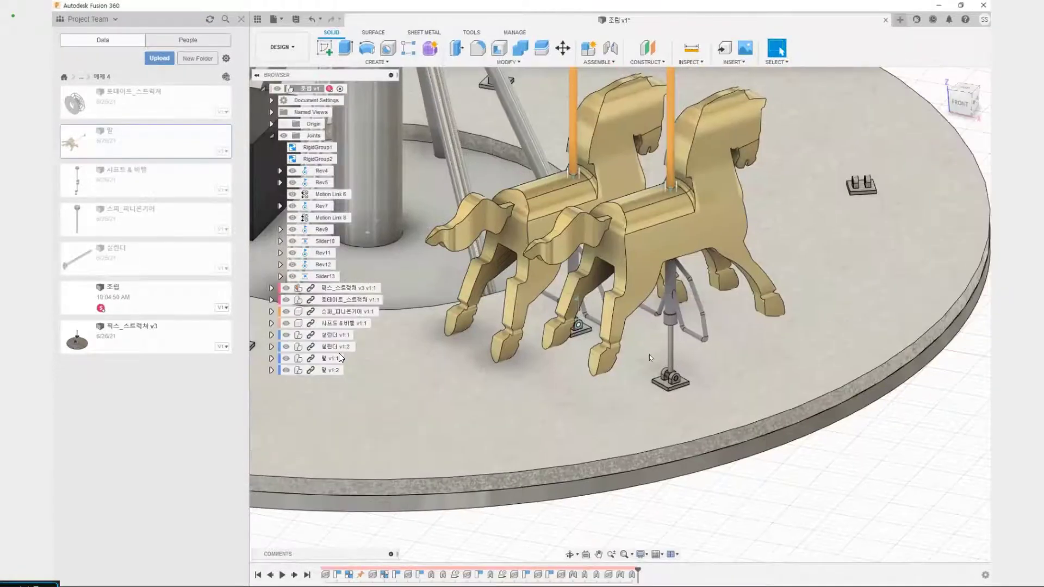
scroll(651, 358, "up", 3)
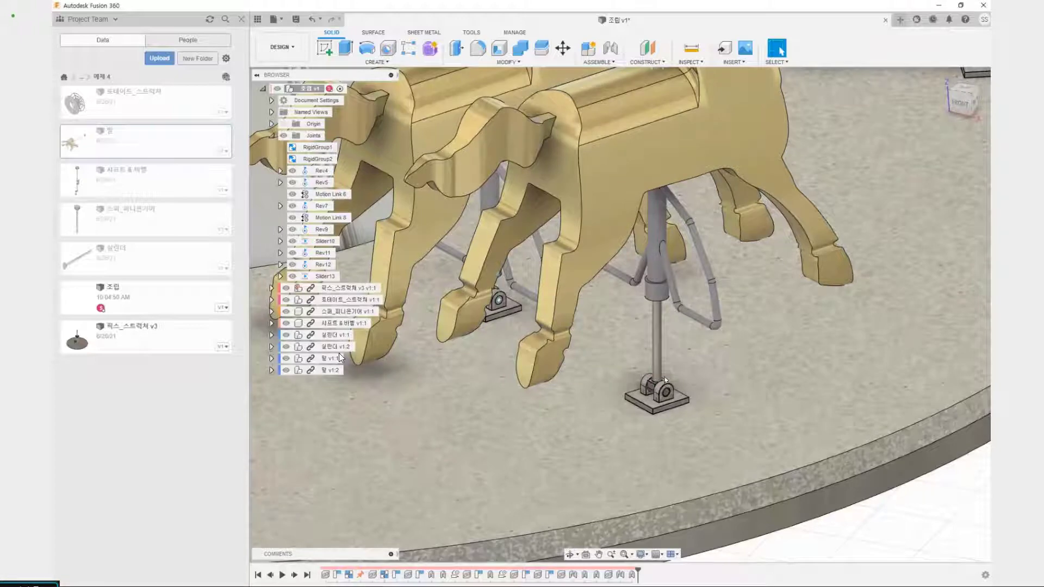
scroll(666, 379, "up", 6)
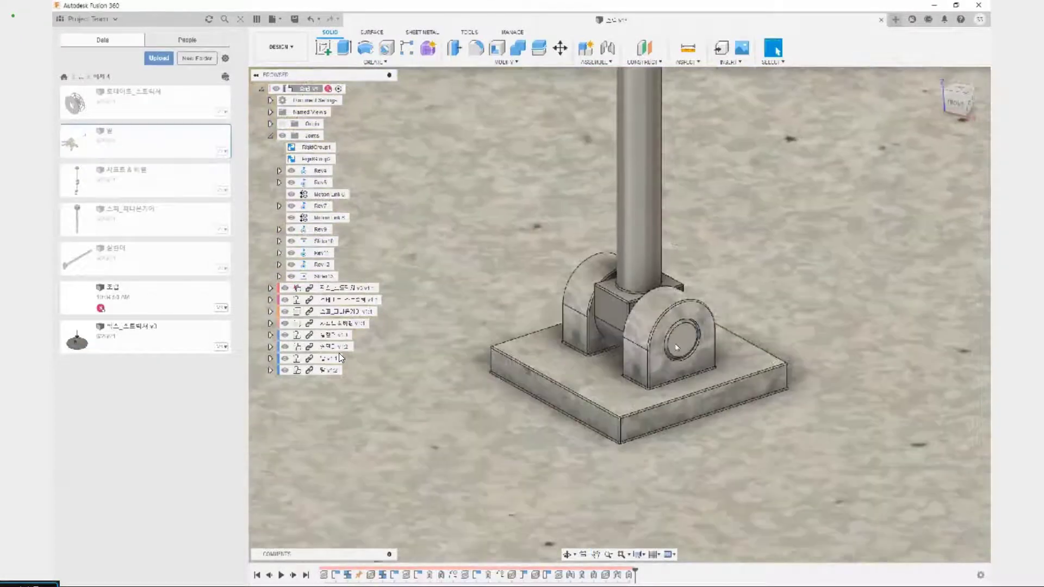
left_click(676, 347)
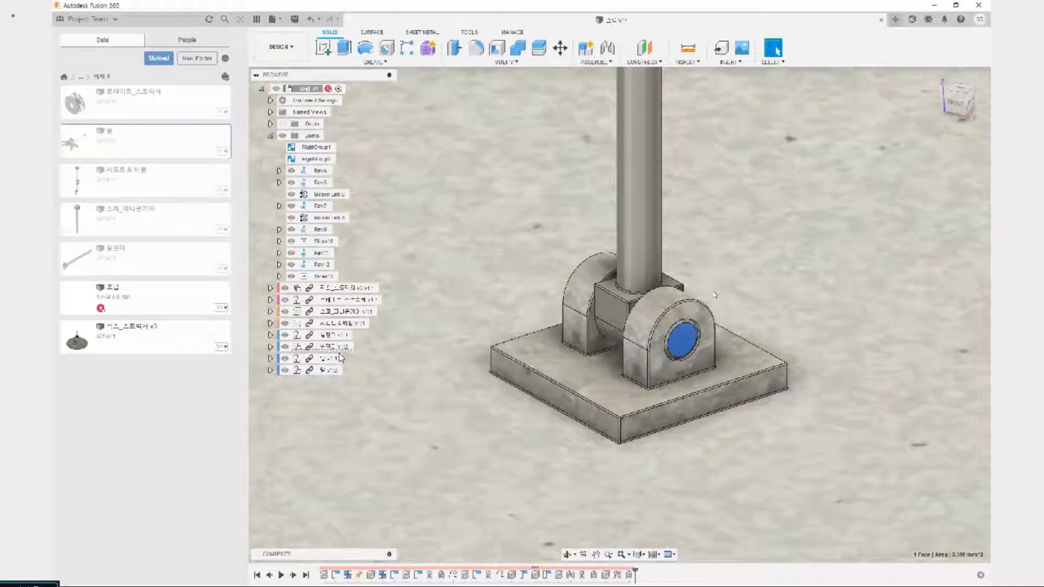
key("shift+j")
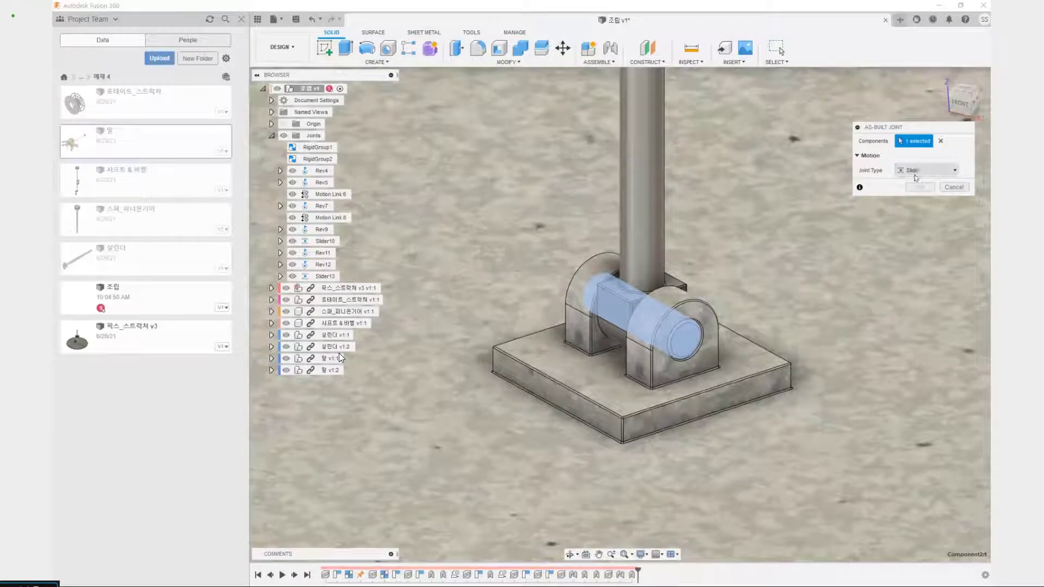
left_click(925, 170)
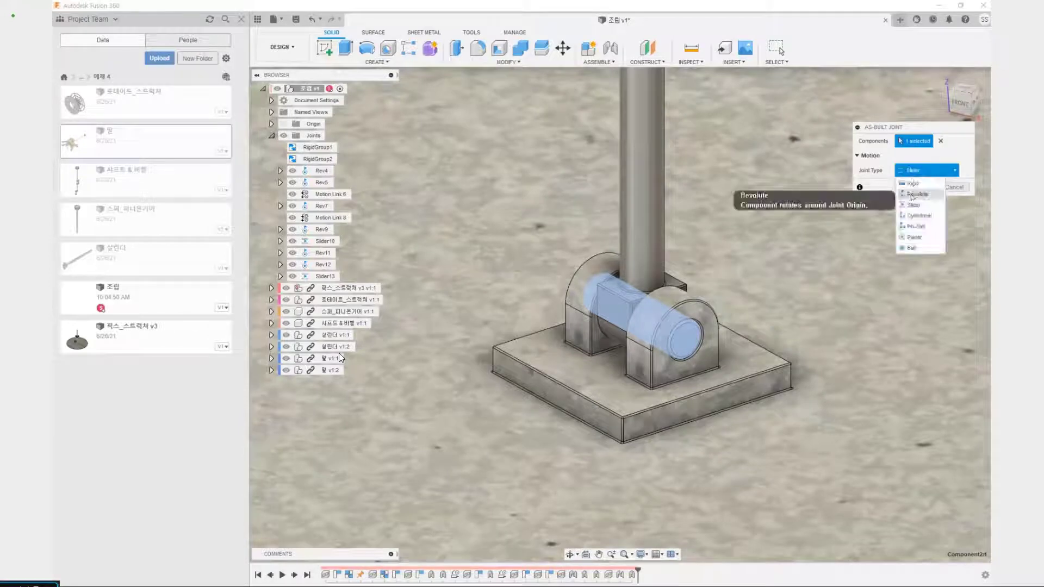
left_click(914, 194)
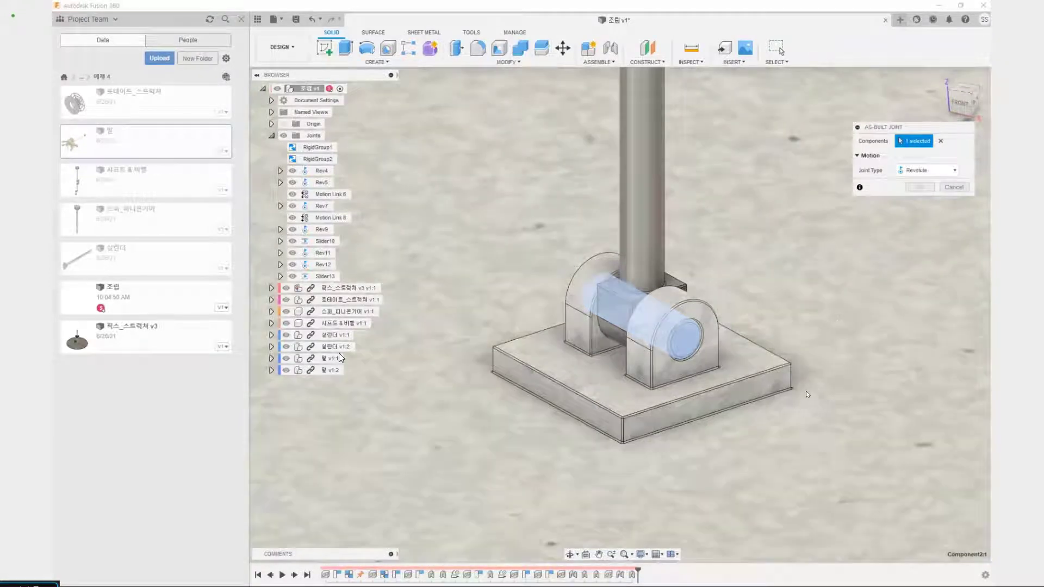
left_click(693, 379)
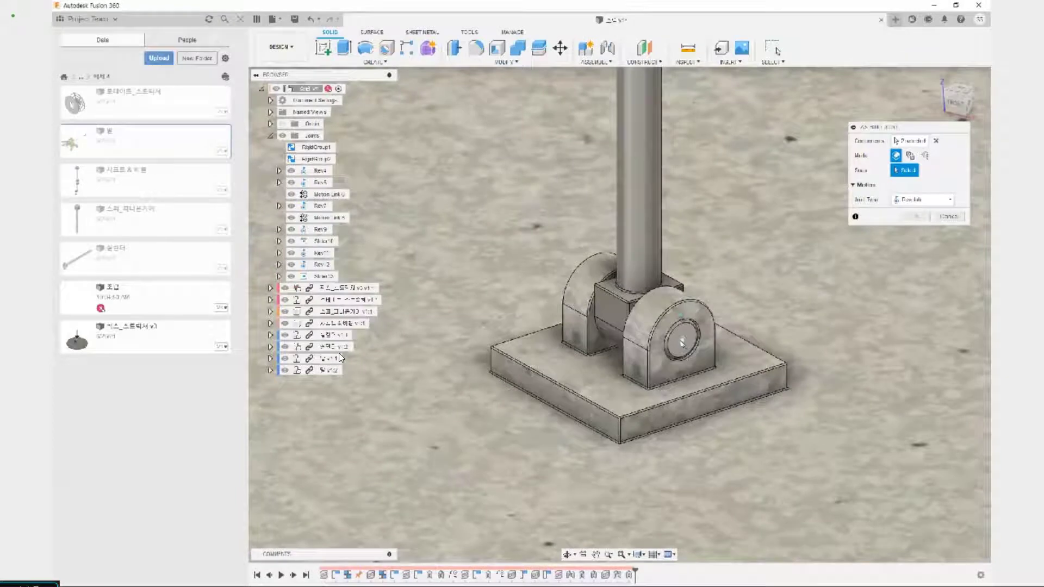
left_click(682, 342)
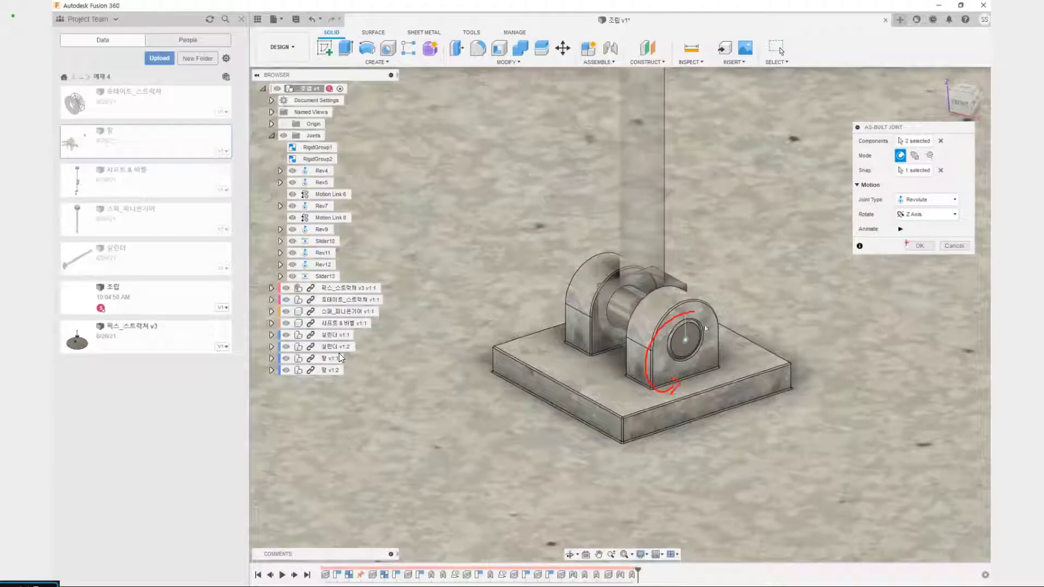
left_click(921, 247)
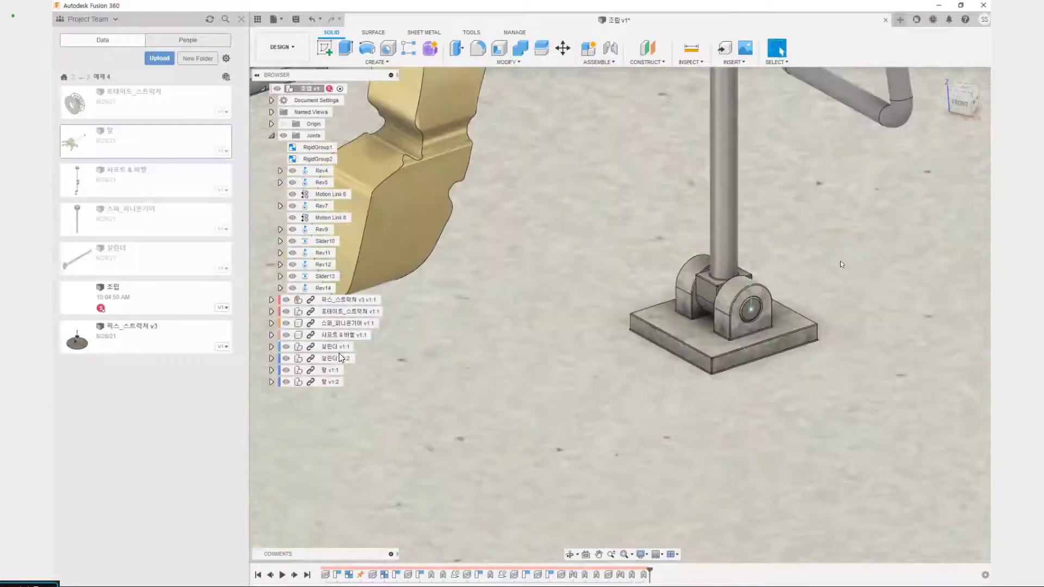
Rotate the carousel's upper structure to test the motion of the two horses.
scroll(831, 270, "down", 7)
middle_click_drag(947, 382, 743, 492)
scroll(767, 444, "down", 4)
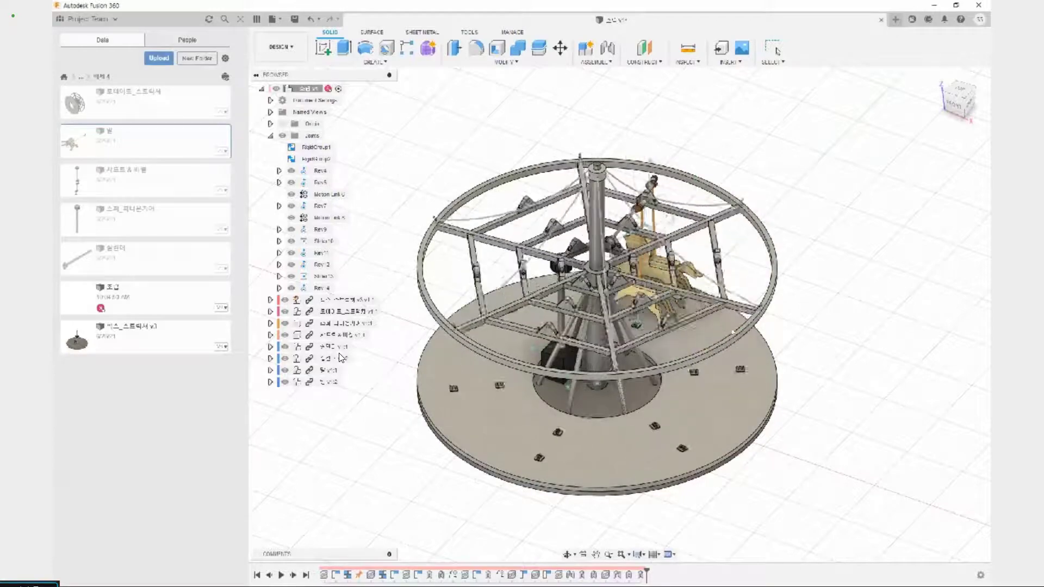
key("Escape")
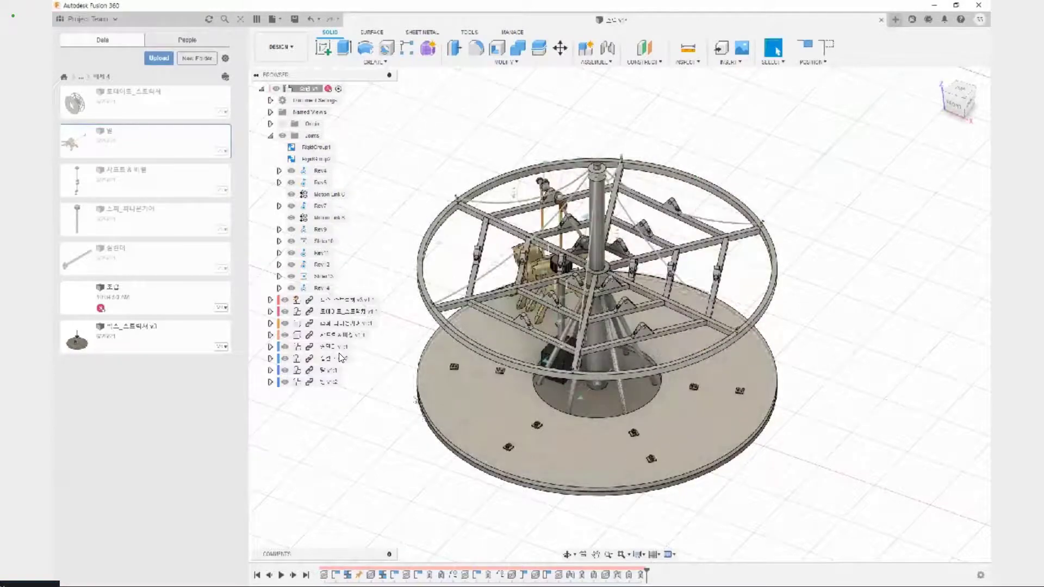
Revert the rotated carousel components to their last captured position.
scroll(443, 377, "up", 5)
middle_click_drag(443, 377, 466, 413)
middle_click_drag(466, 413, 647, 376, "shift")
middle_click_drag(531, 377, 585, 394, "shift")
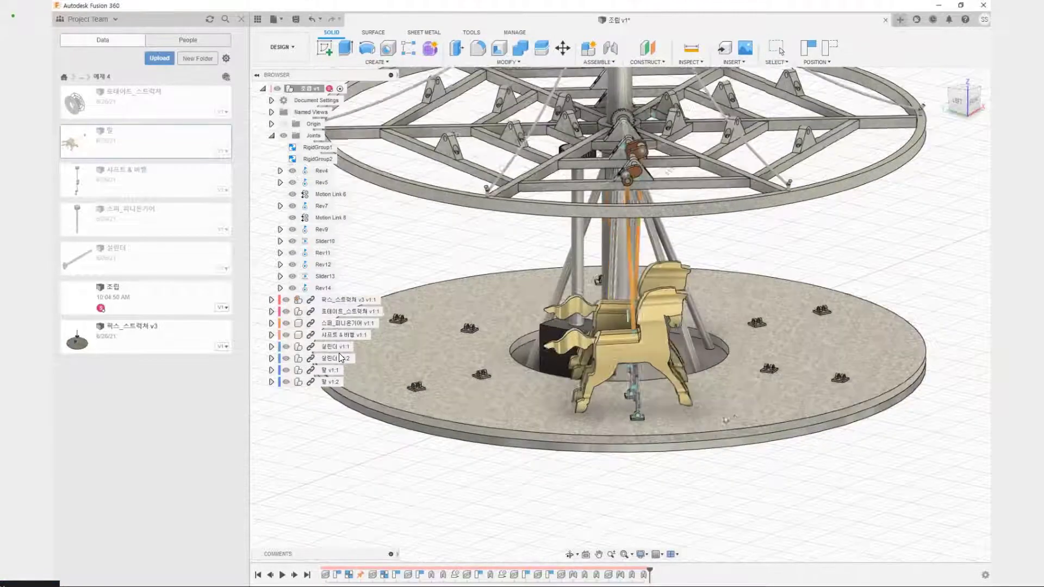
left_click_drag(726, 420, 765, 468)
middle_click_drag(765, 468, 537, 418, "shift")
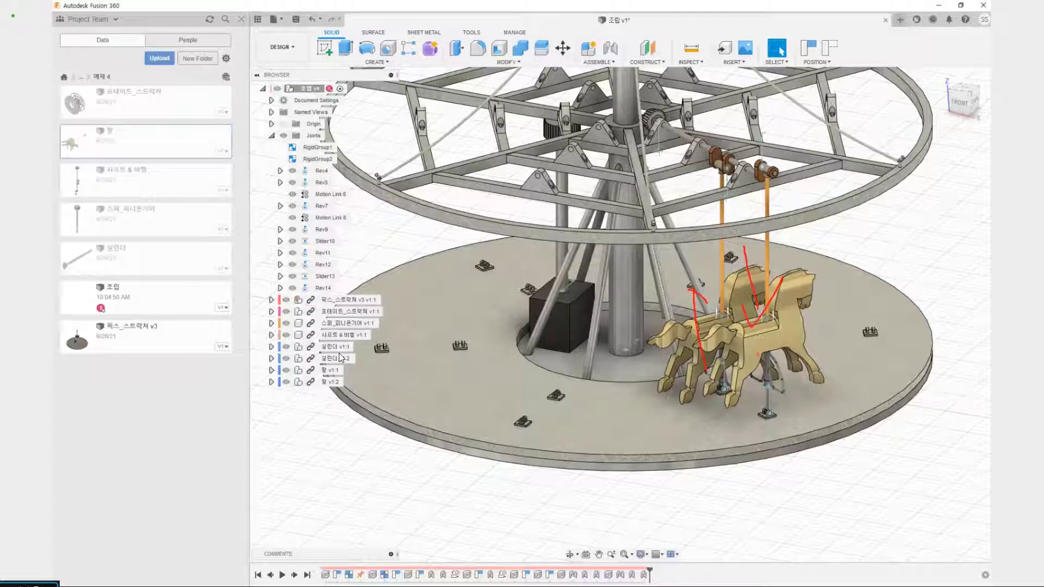
key("Escape")
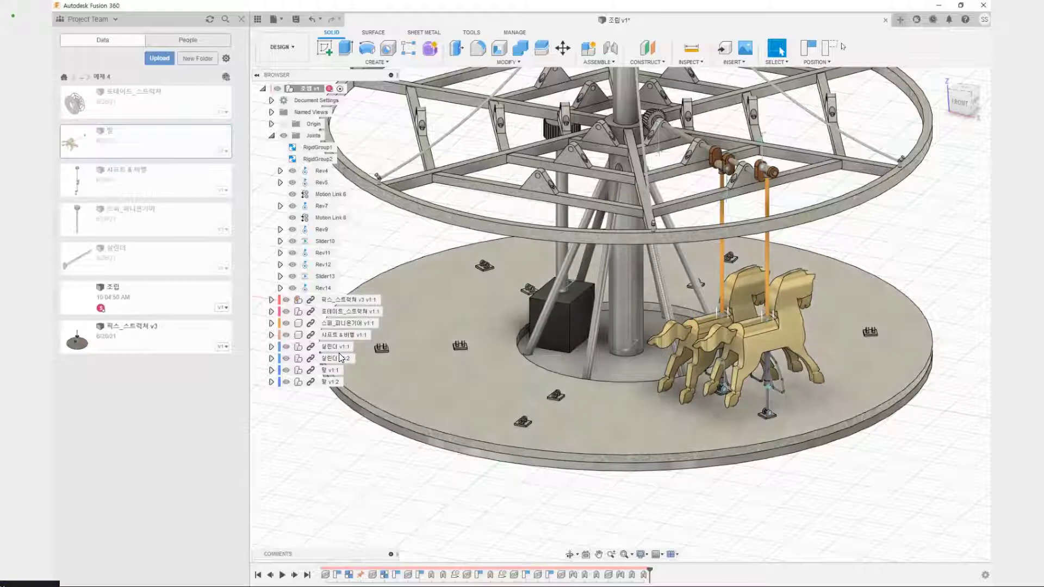
left_click(835, 46)
Examine the bevel-gear crankshaft, the two horse poles and the empty brackets on the carousel's upper frame.
middle_click_drag(833, 449, 742, 518)
key("ctrl+2")
left_click_drag(589, 180, 546, 346)
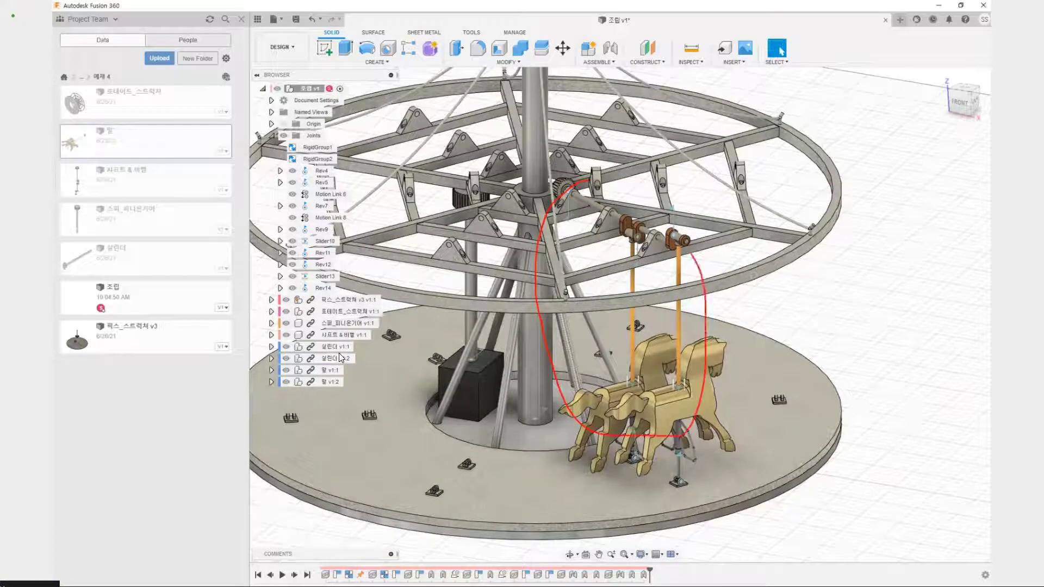
key("Escape")
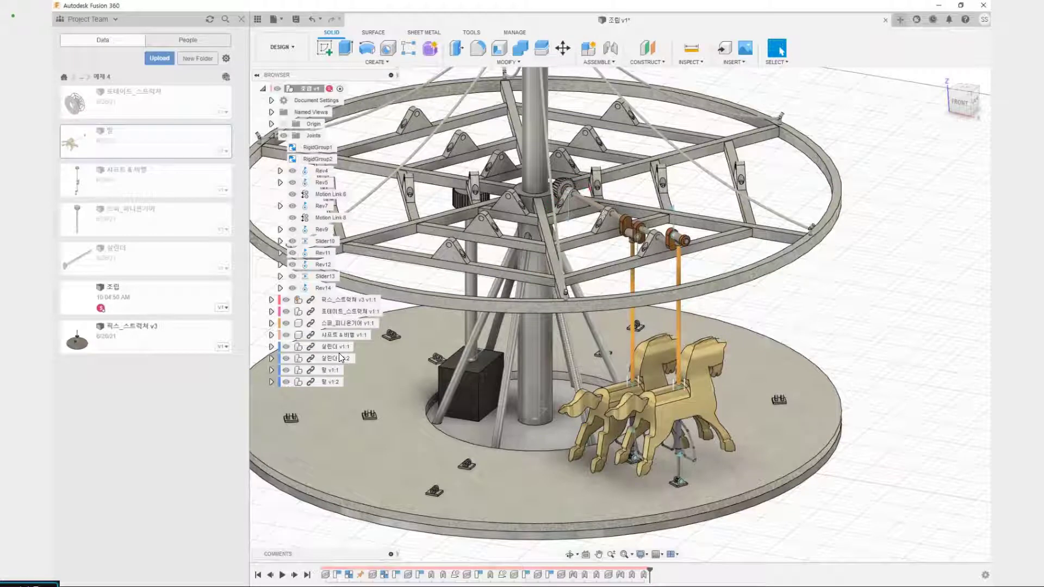
left_click_drag(592, 188, 783, 177)
left_click_drag(671, 174, 708, 169)
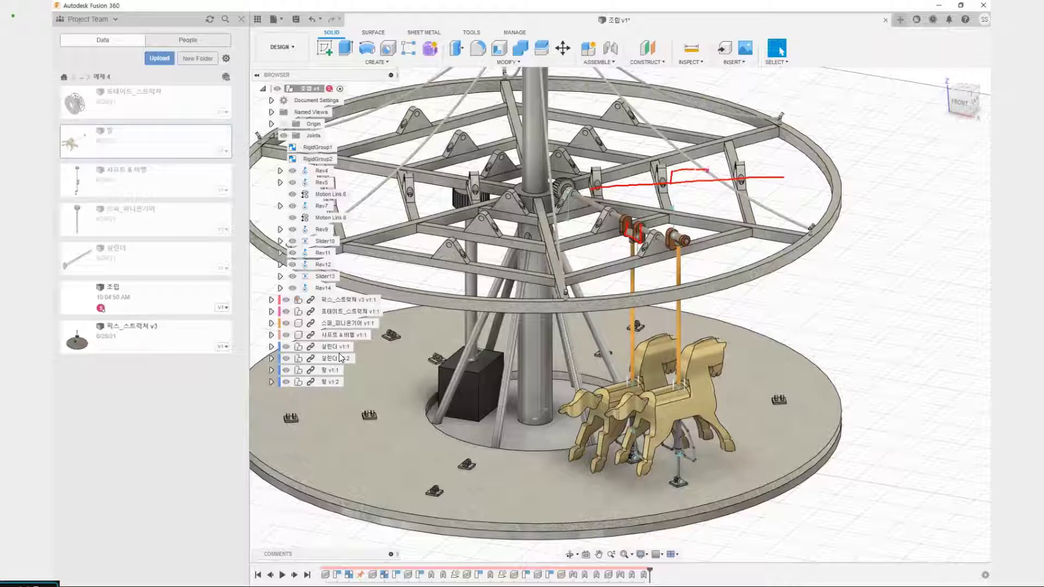
mouse_move(759, 194)
left_mouse_down()
mouse_move(790, 195)
mouse_move(787, 178)
left_mouse_up()
mouse_move(591, 186)
left_mouse_down()
mouse_move(657, 206)
mouse_move(780, 201)
mouse_move(625, 168)
left_mouse_up()
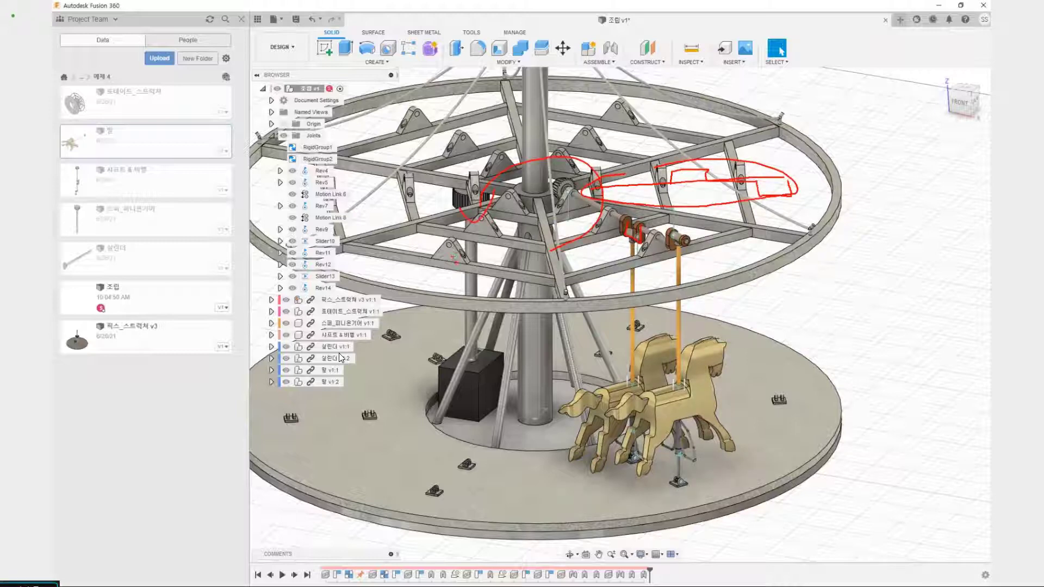
key("Escape")
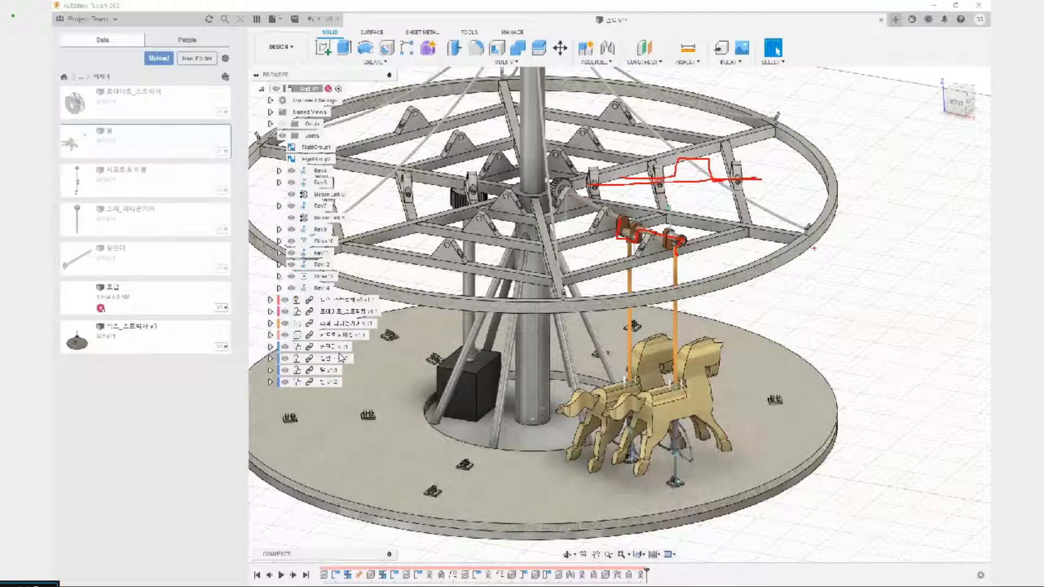
key("Escape")
scroll(612, 253, "down", 4)
middle_click_drag(612, 182, 602, 217, "shift")
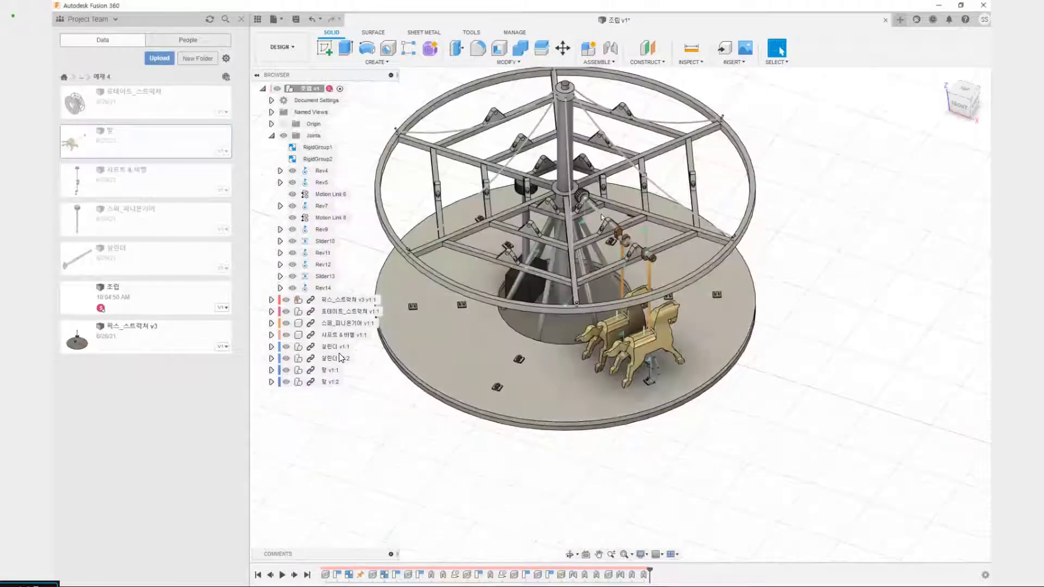
Duplicate the 샤프트 & 베벨 component and place the copy outside the carousel's upper ring.
left_click(334, 336)
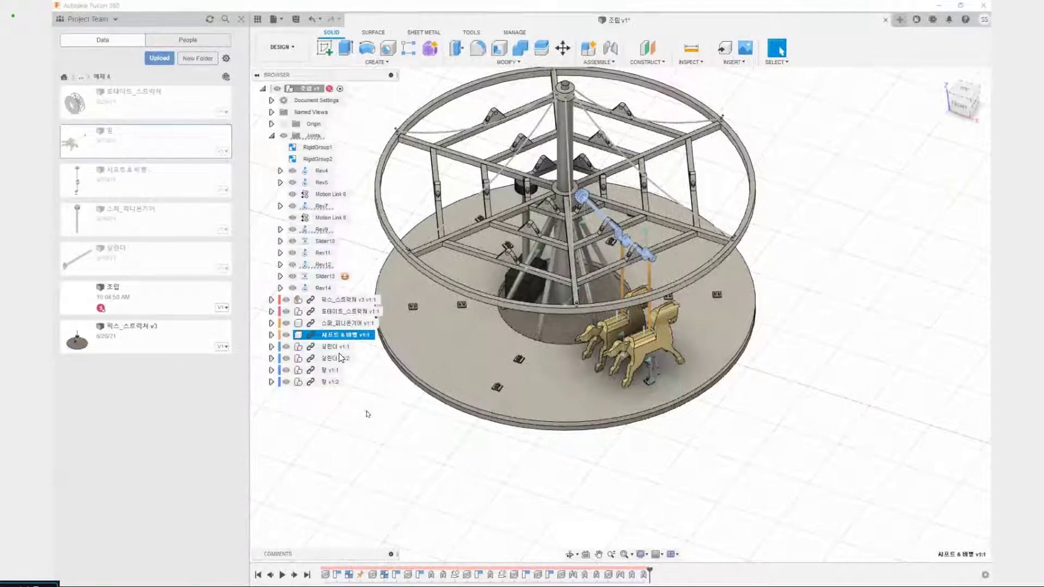
key("ctrl+c")
key("ctrl+v")
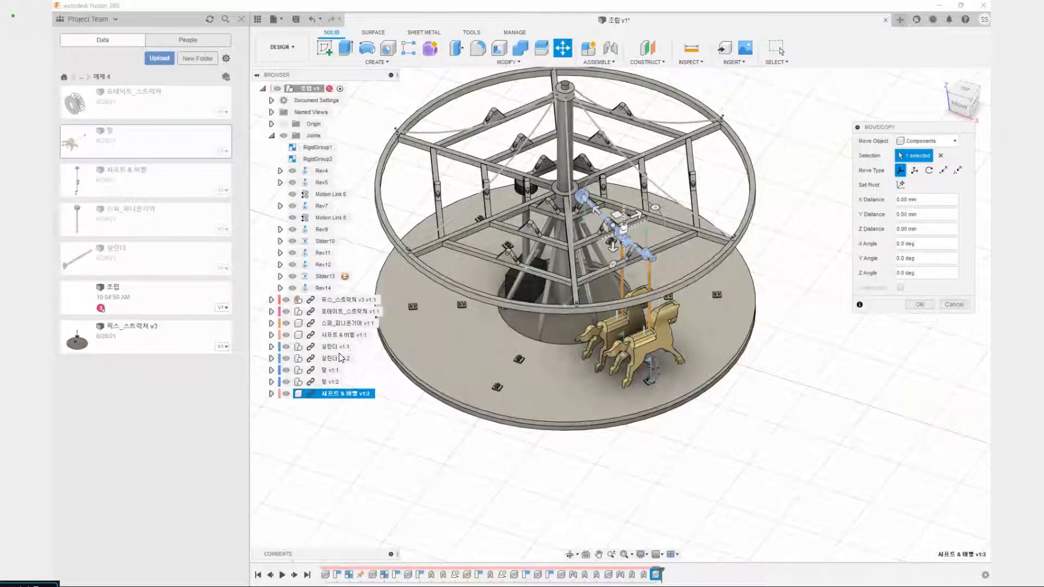
left_click_drag(623, 226, 806, 240)
left_click(930, 305)
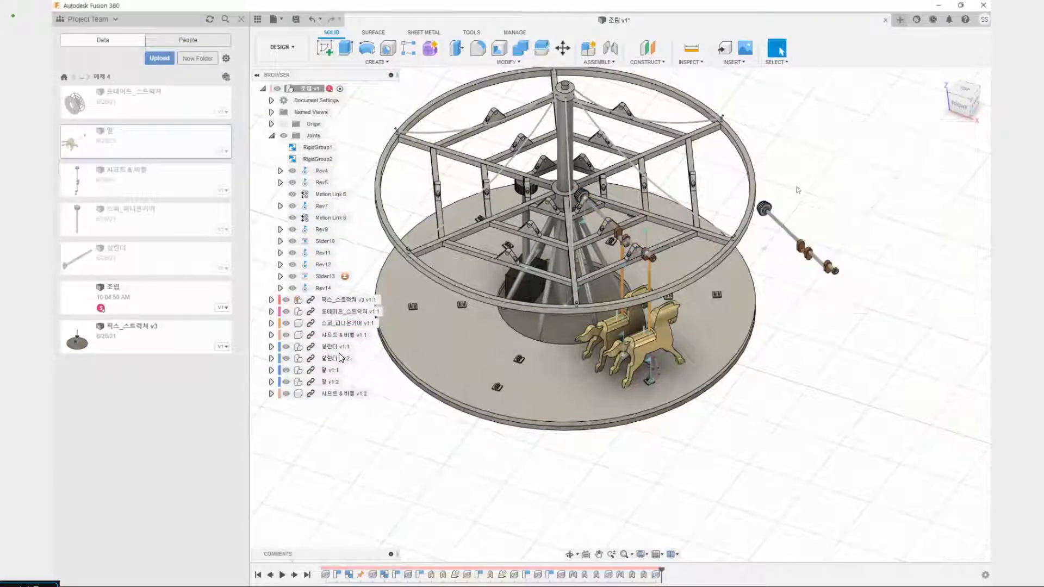
scroll(698, 291, "up", 10)
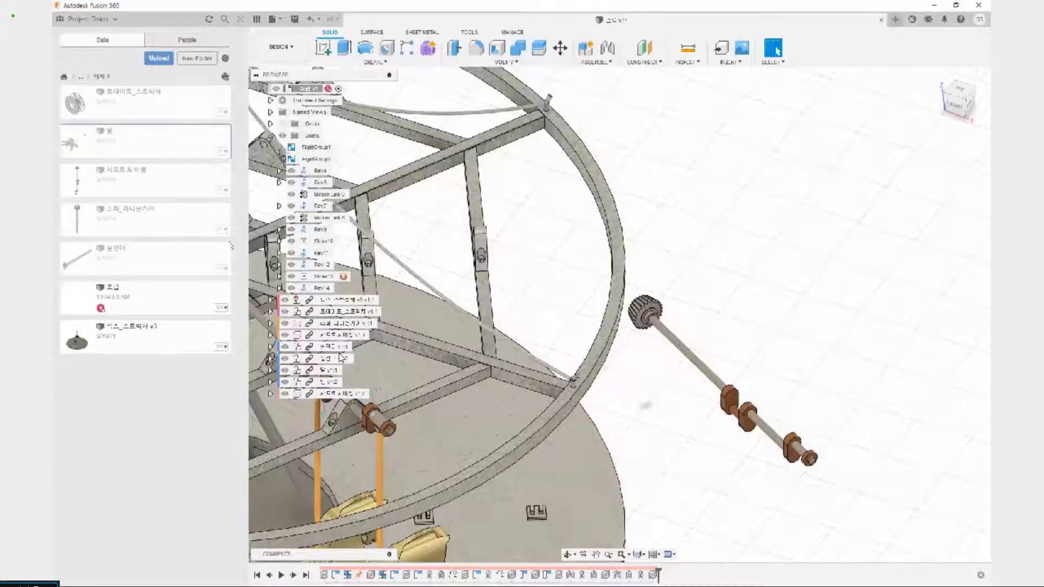
middle_click_drag(542, 240, 746, 243)
middle_click_drag(550, 380, 341, 358)
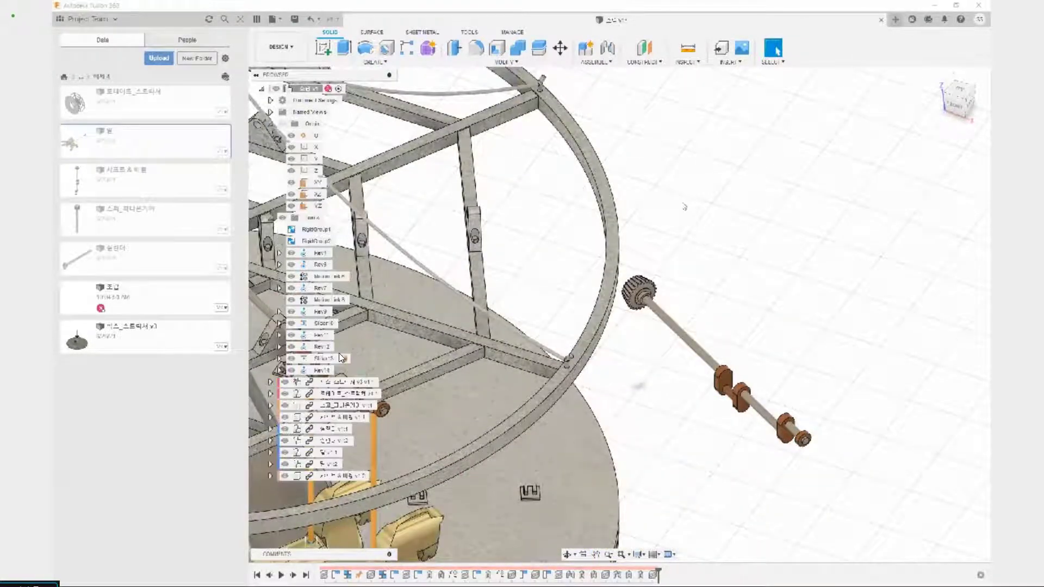
scroll(694, 214, "up", 3)
key("j")
scroll(681, 287, "up", 3)
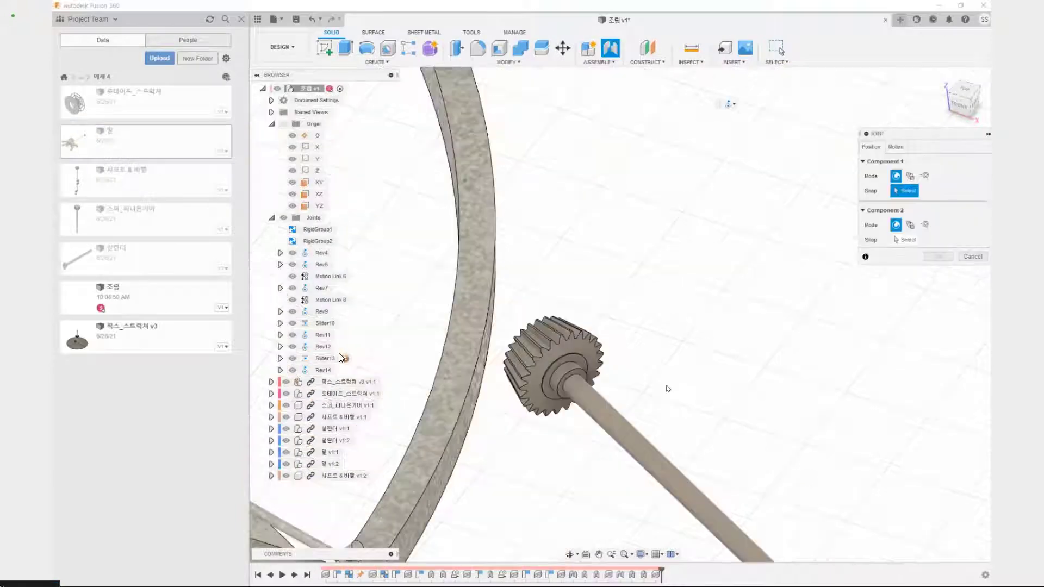
key("Escape")
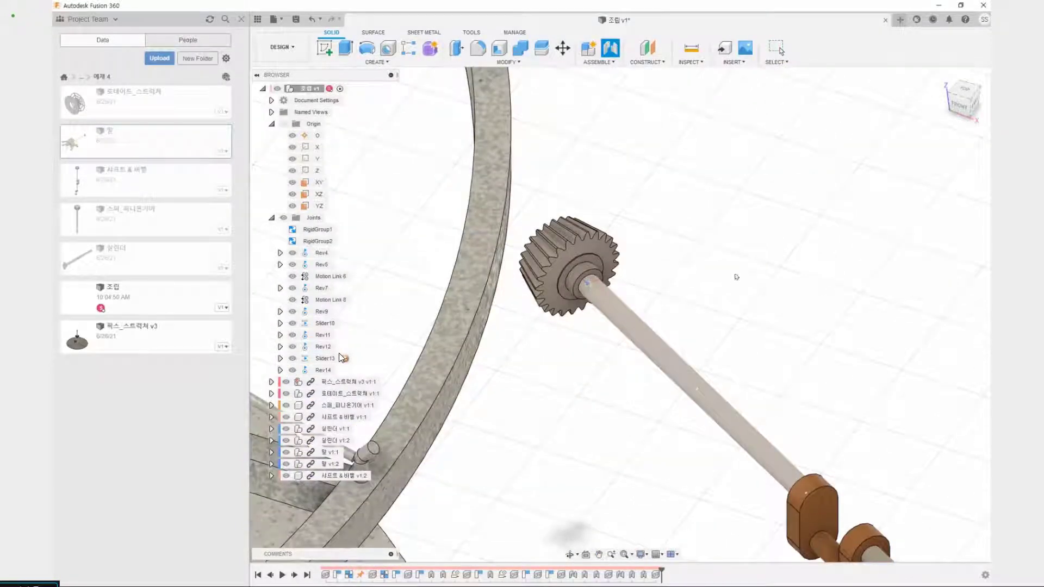
scroll(719, 285, "down", 2)
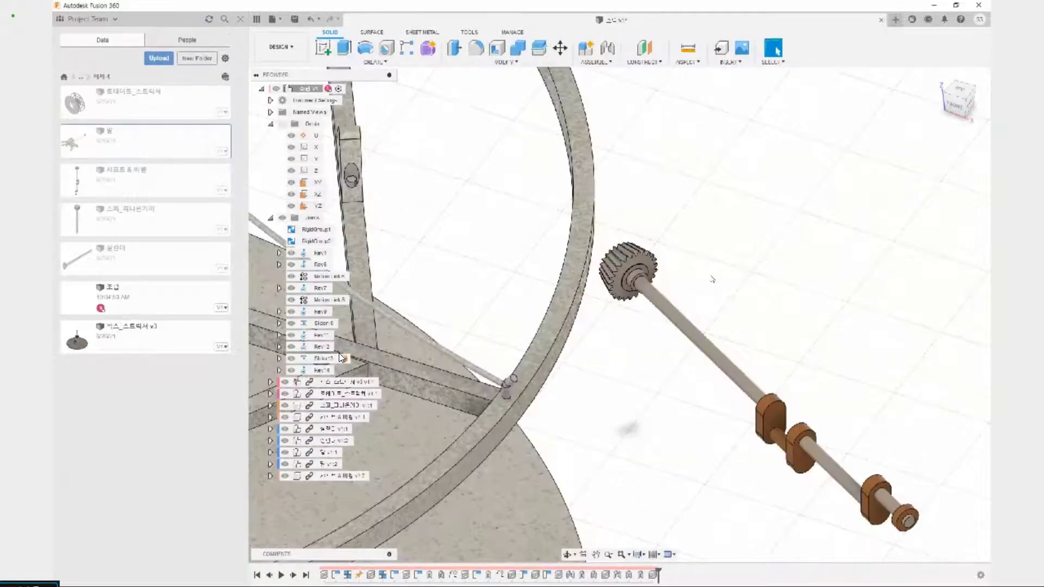
scroll(723, 241, "down", 5)
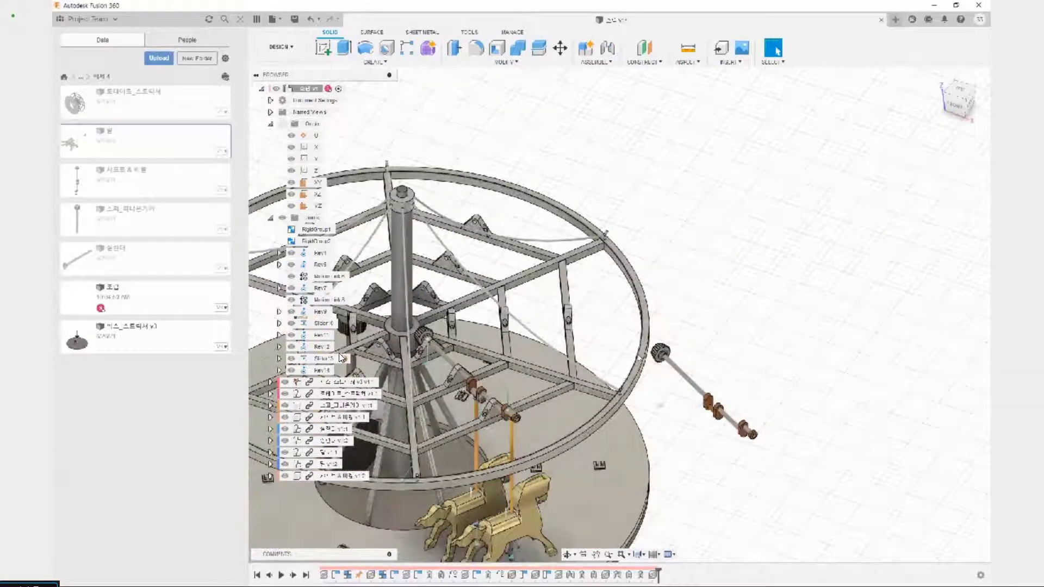
Try to align the copied shaft's gear collar face with the hole of the innermost empty bracket on the adjacent row.
scroll(684, 374, "up", 4)
left_click(507, 62)
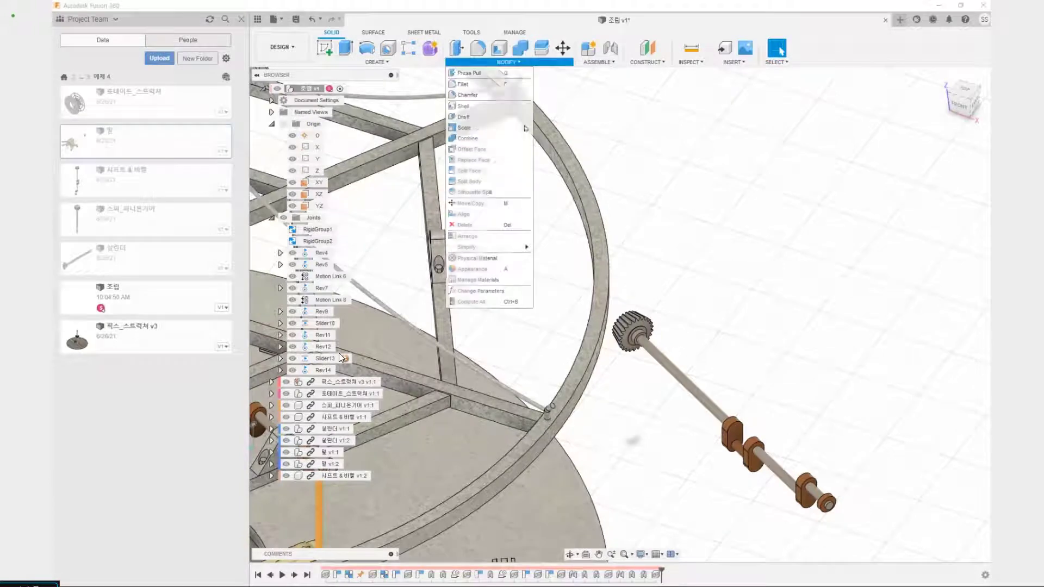
left_click(468, 171)
scroll(665, 329, "up", 5)
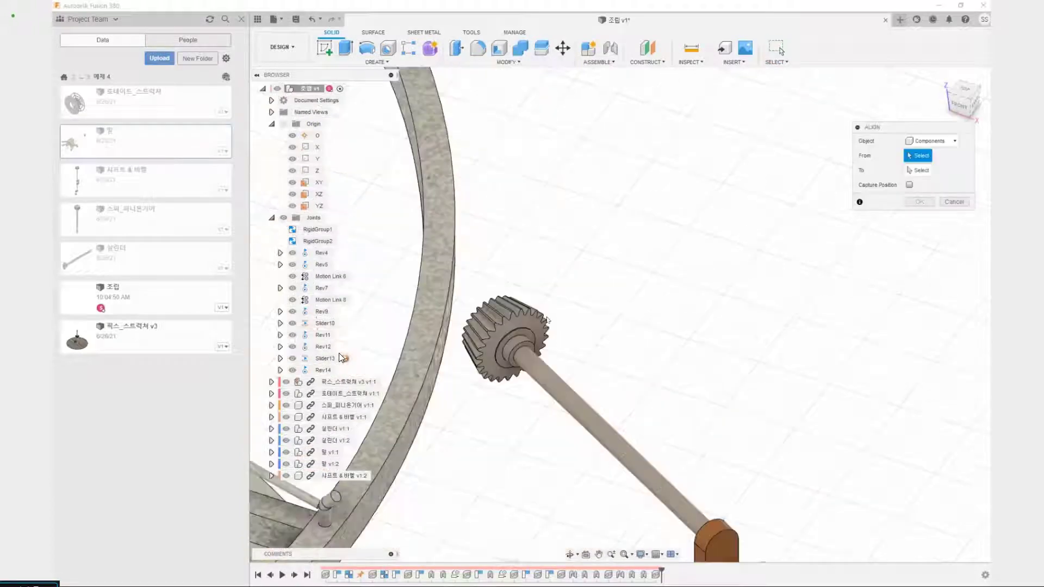
scroll(536, 306, "up", 4)
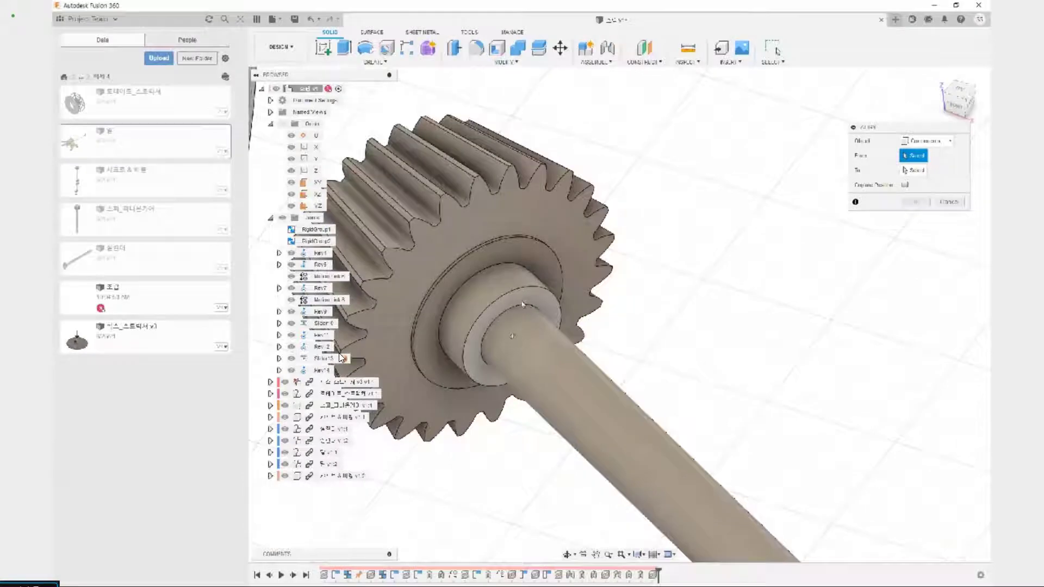
left_click(512, 337)
scroll(511, 337, "down", 8)
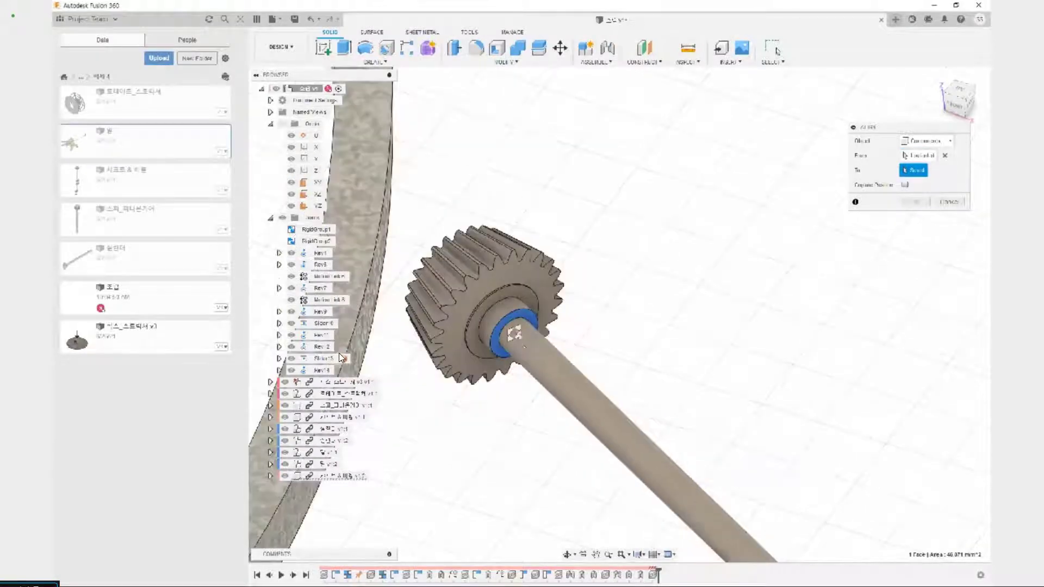
middle_click_drag(608, 423, 757, 446)
middle_click_drag(403, 357, 501, 352, "shift")
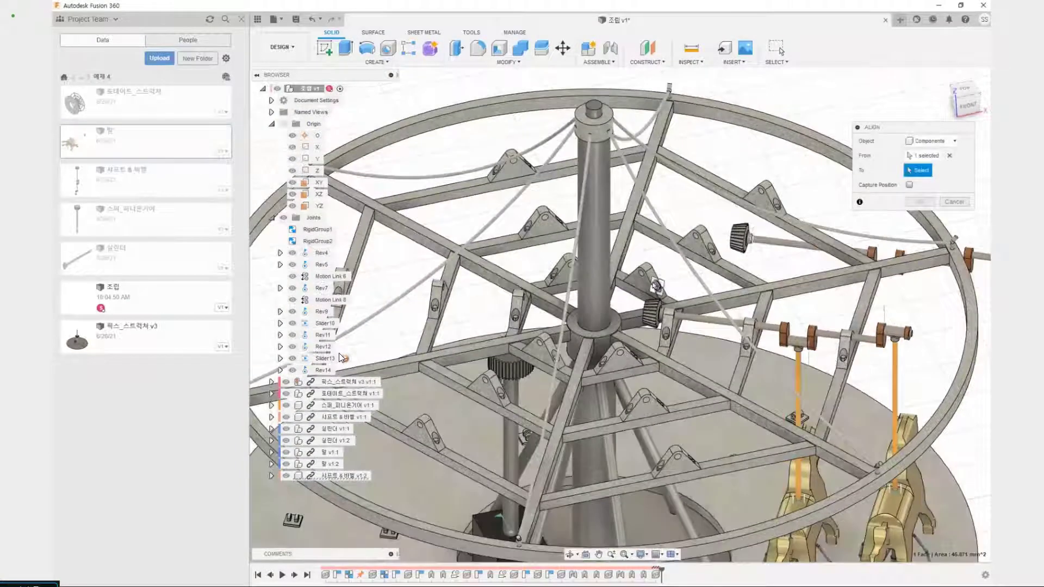
scroll(635, 284, "up", 5)
left_click(624, 257)
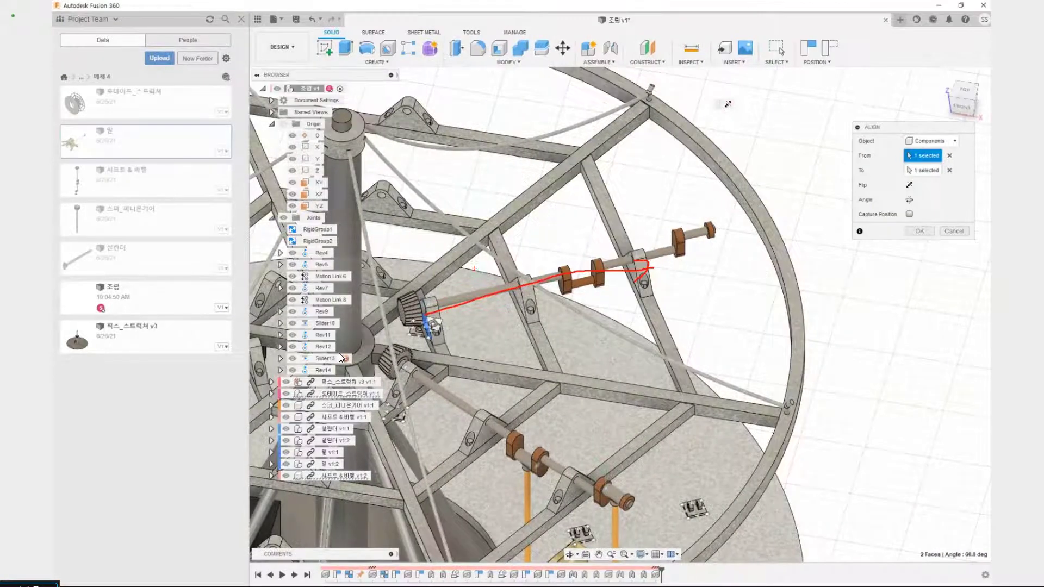
key("Escape")
left_click(956, 232)
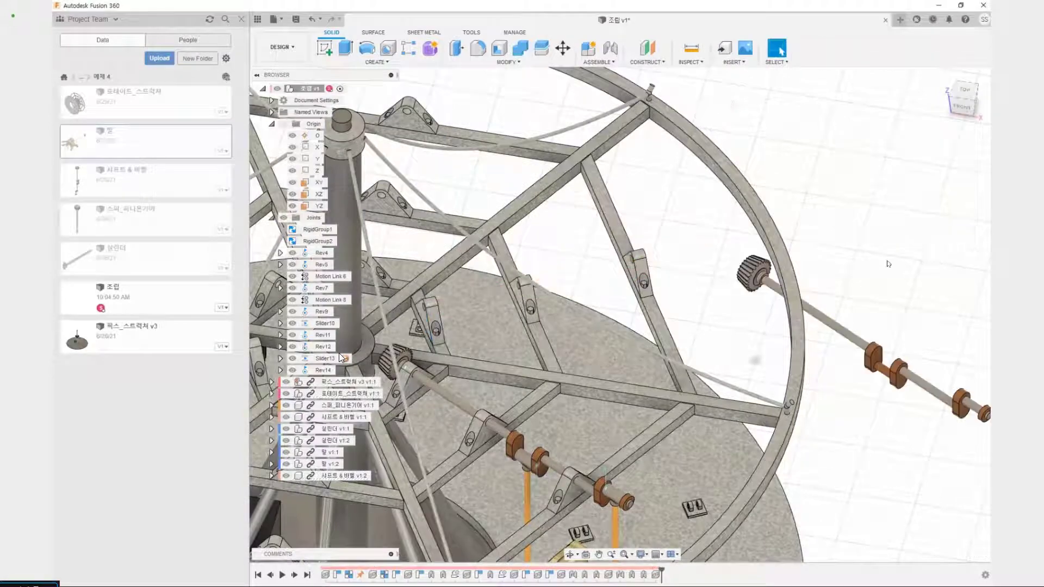
Set up a point-to-point move of the copied shaft, with the centre of its gear collar face as the origin point.
middle_click_drag(870, 255, 863, 260, "shift")
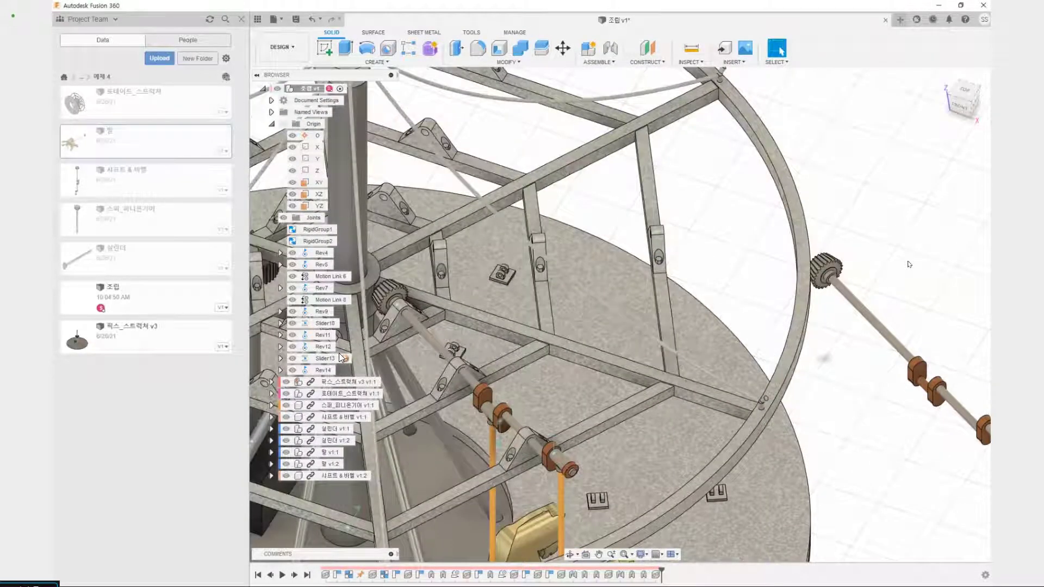
middle_click_drag(910, 264, 696, 237)
key("m")
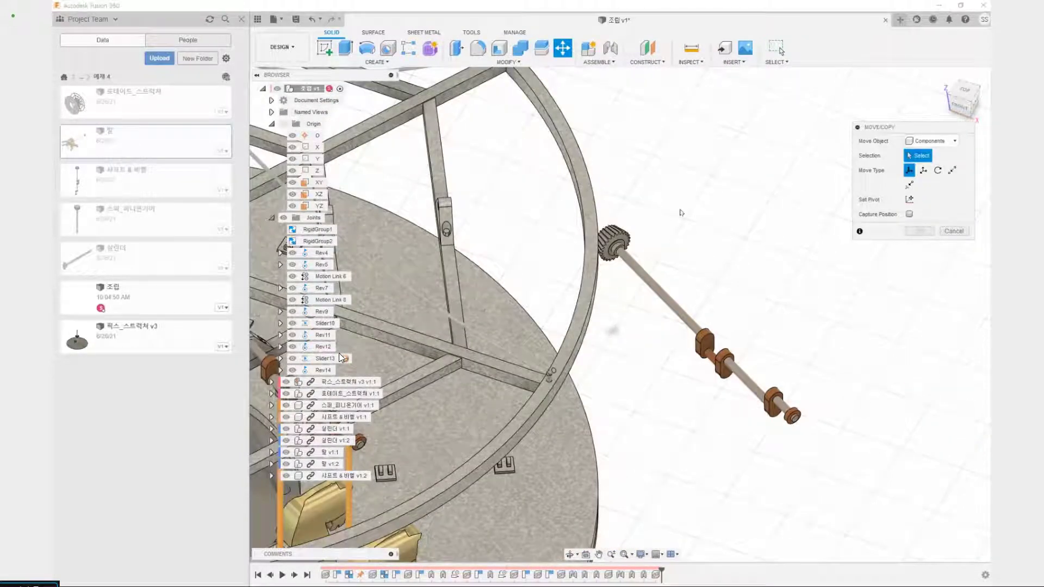
scroll(680, 215, "up", 3)
left_click(328, 476)
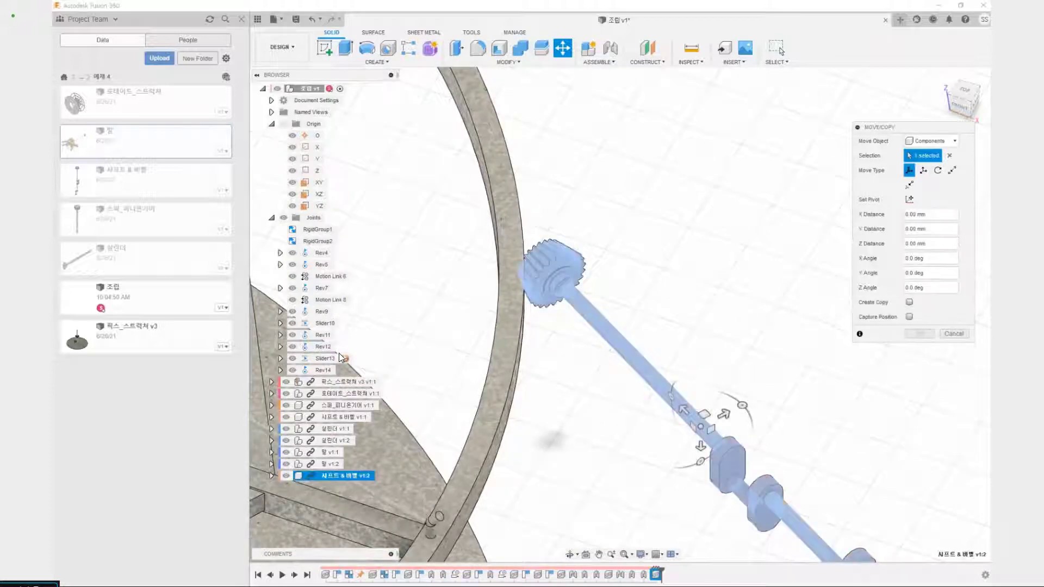
left_click(952, 170)
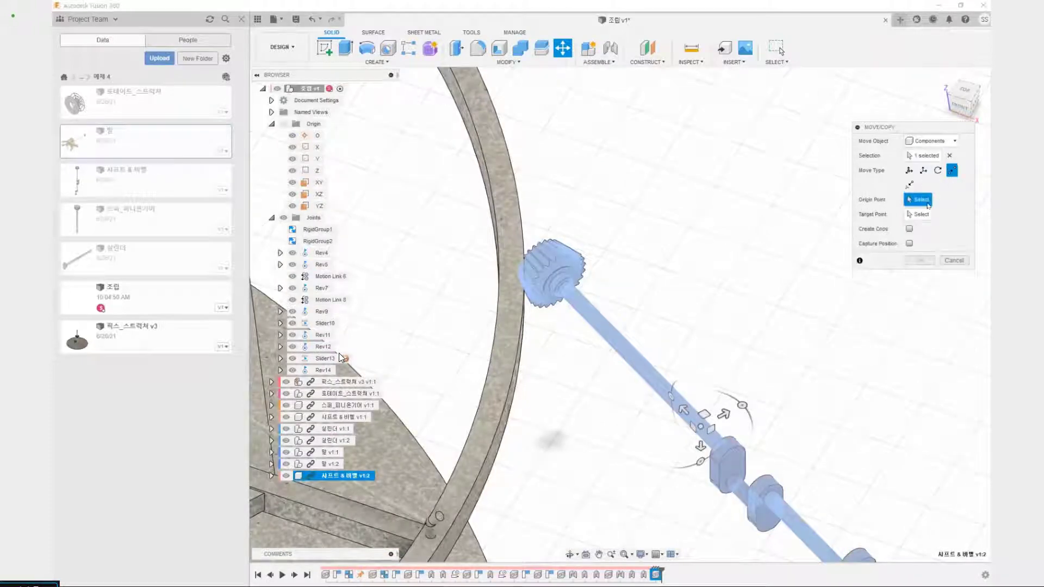
scroll(620, 282, "up", 3)
scroll(555, 264, "up", 5)
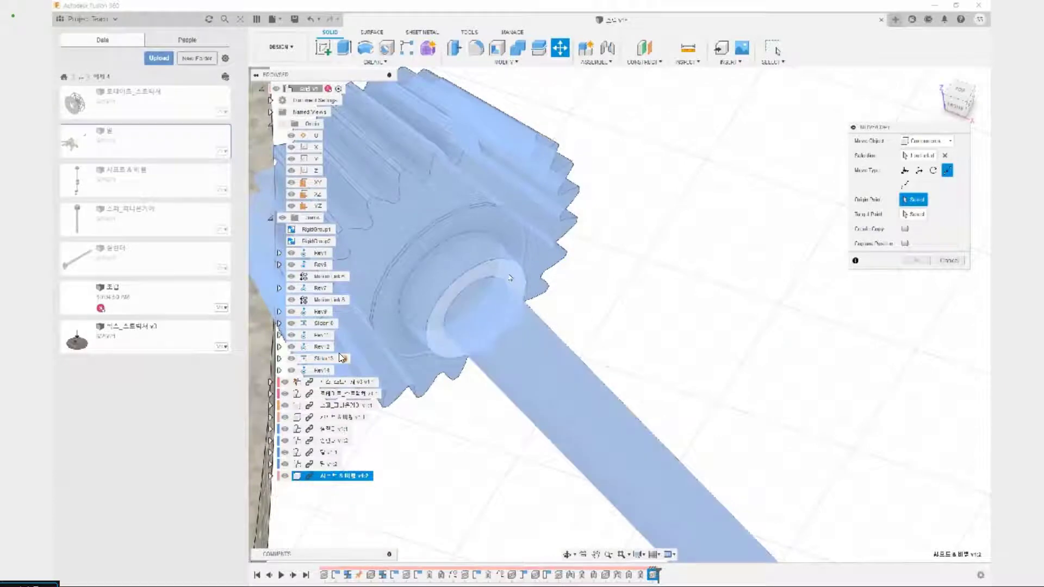
left_click(478, 313)
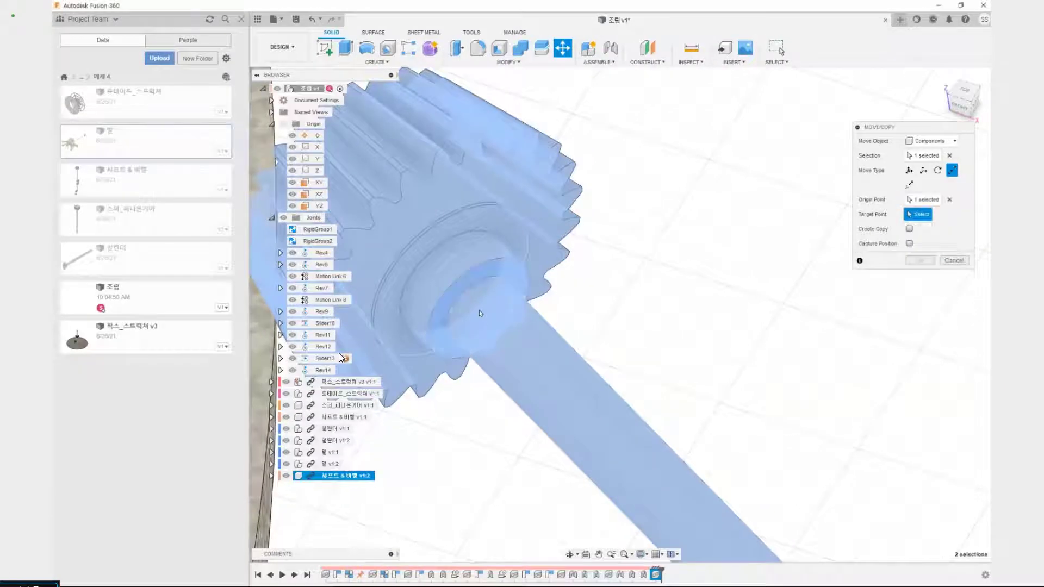
Set the hole centre of the innermost empty bracket on the adjacent row as the move's target point.
scroll(489, 304, "down", 5)
scroll(511, 297, "down", 10)
middle_click_drag(599, 380, 664, 391)
scroll(435, 325, "up", 10)
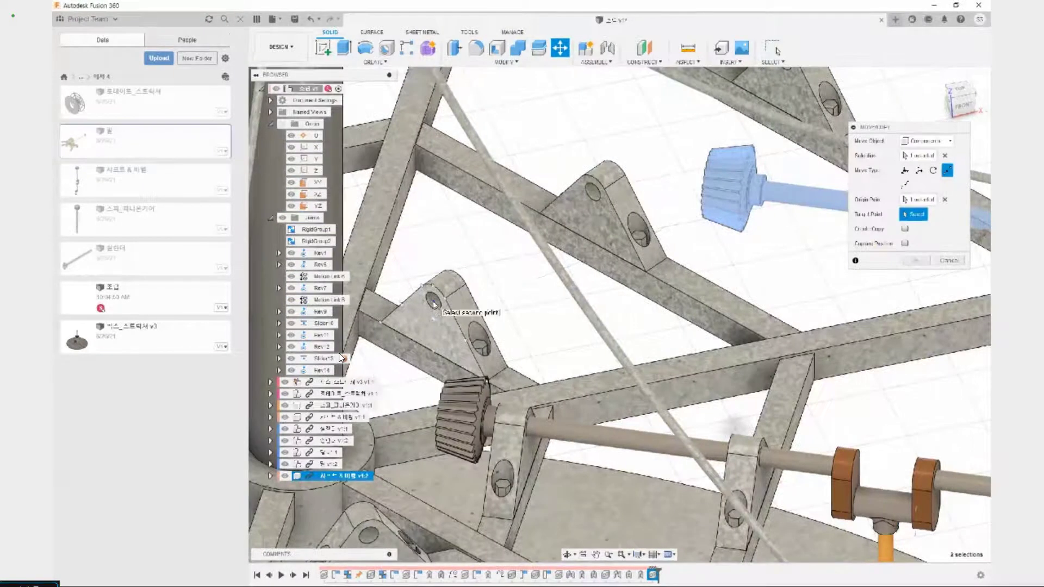
left_click(435, 301)
scroll(434, 304, "down", 8)
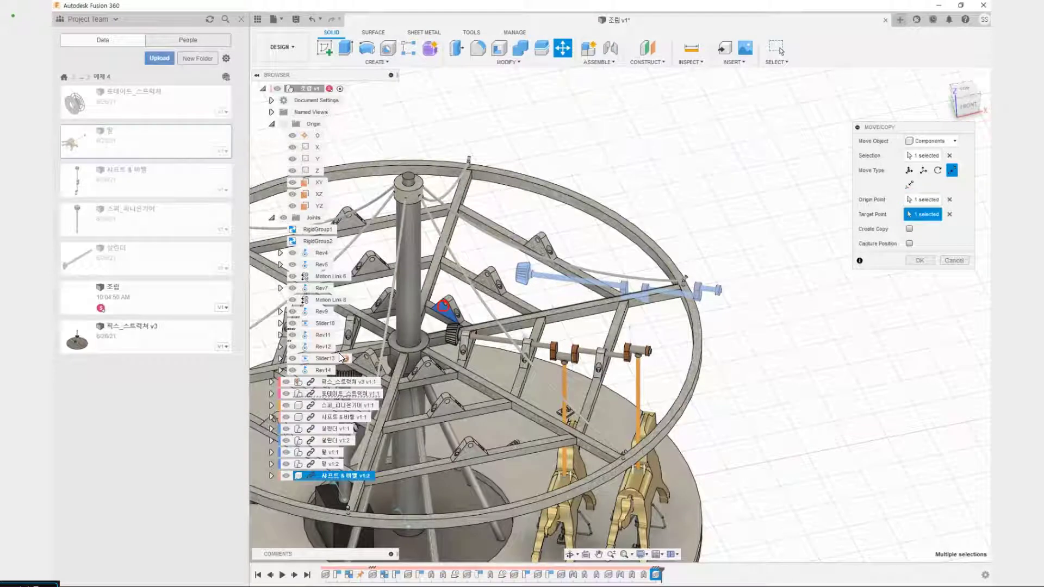
mouse_move(443, 305)
left_mouse_down()
mouse_move(563, 231)
mouse_move(566, 246)
left_mouse_up()
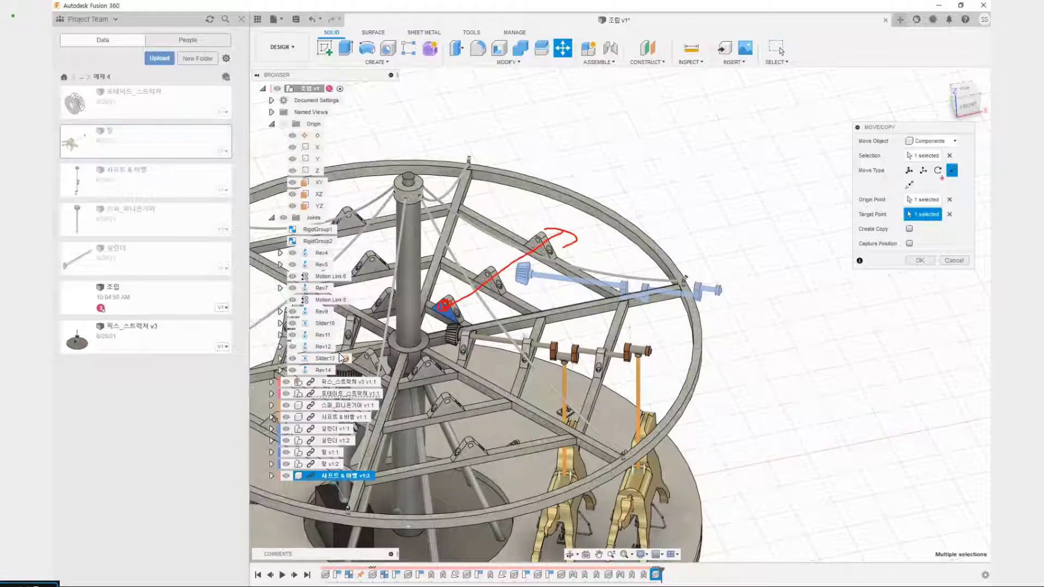
left_click_drag(899, 125, 916, 129)
mouse_move(956, 163)
left_mouse_down()
mouse_move(973, 167)
mouse_move(958, 179)
left_mouse_up()
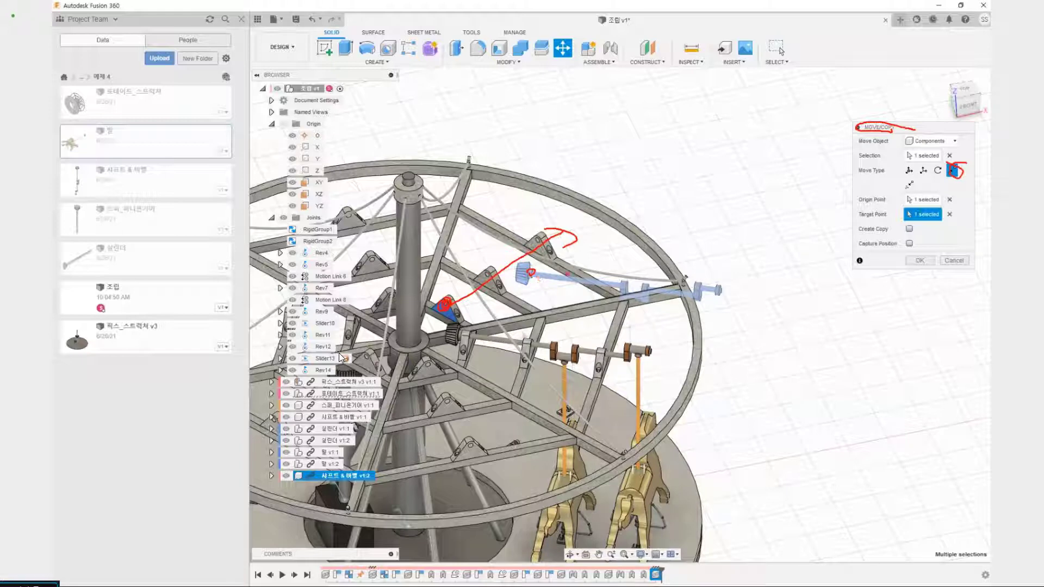
mouse_move(523, 262)
left_mouse_down()
mouse_move(597, 299)
mouse_move(737, 291)
mouse_move(527, 265)
left_mouse_up()
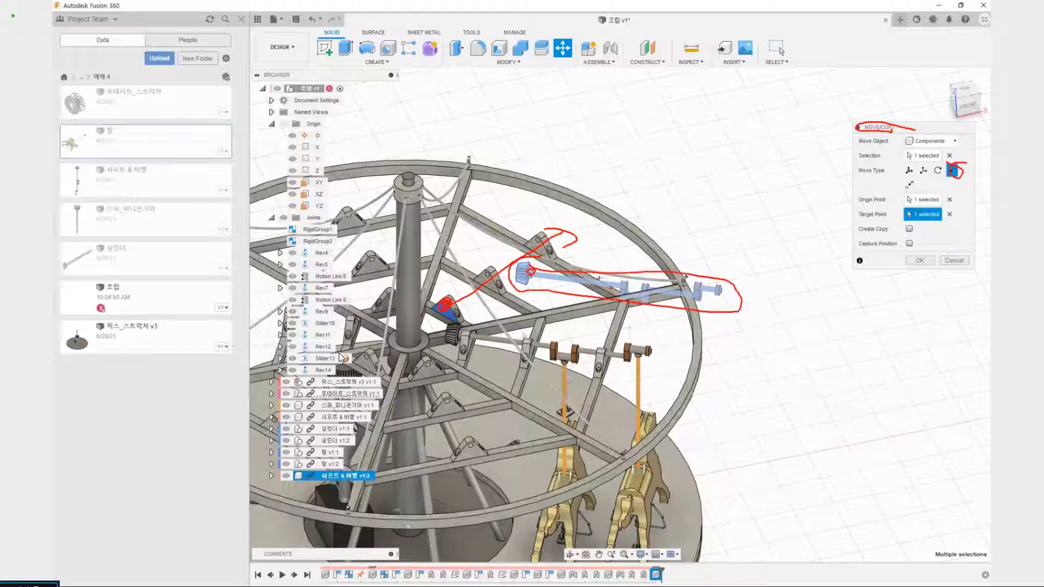
left_click_drag(634, 251, 591, 319)
left_click_drag(580, 249, 669, 343)
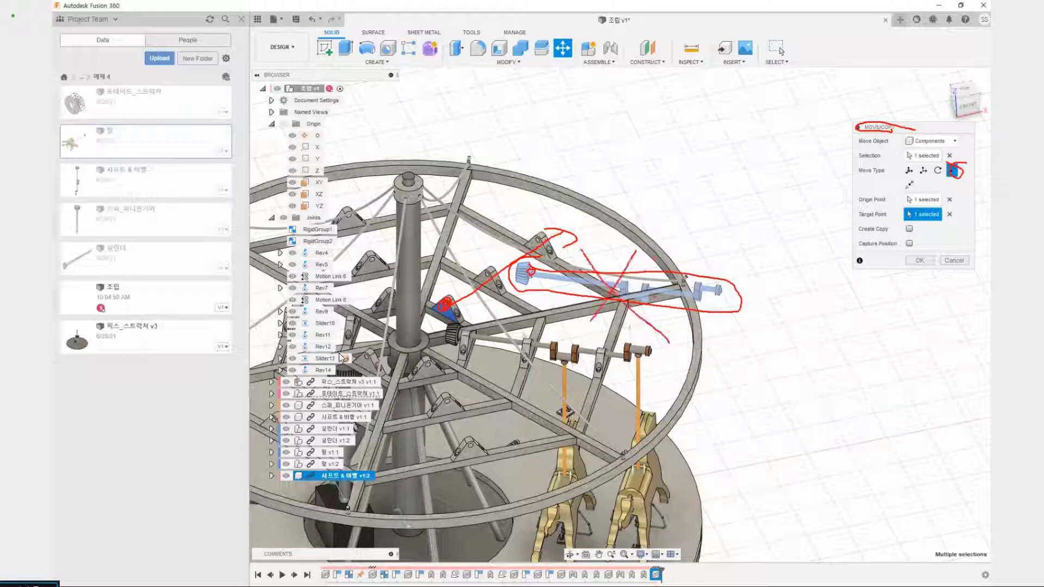
left_click_drag(685, 230, 458, 331)
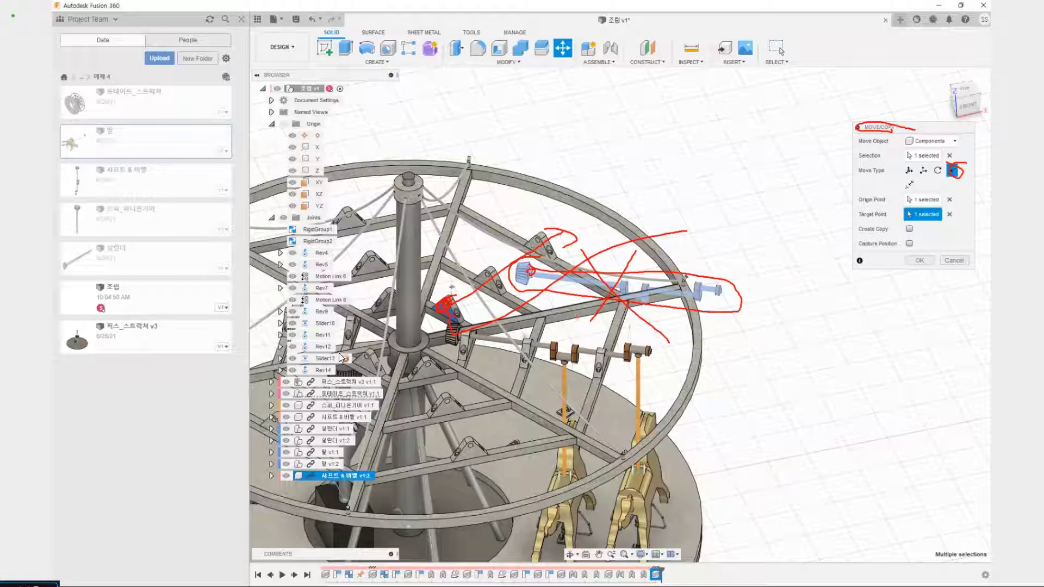
mouse_move(573, 161)
left_mouse_down()
mouse_move(607, 159)
mouse_move(581, 189)
left_mouse_up()
left_click_drag(600, 188, 670, 200)
left_click_drag(655, 189, 673, 187)
key("Escape")
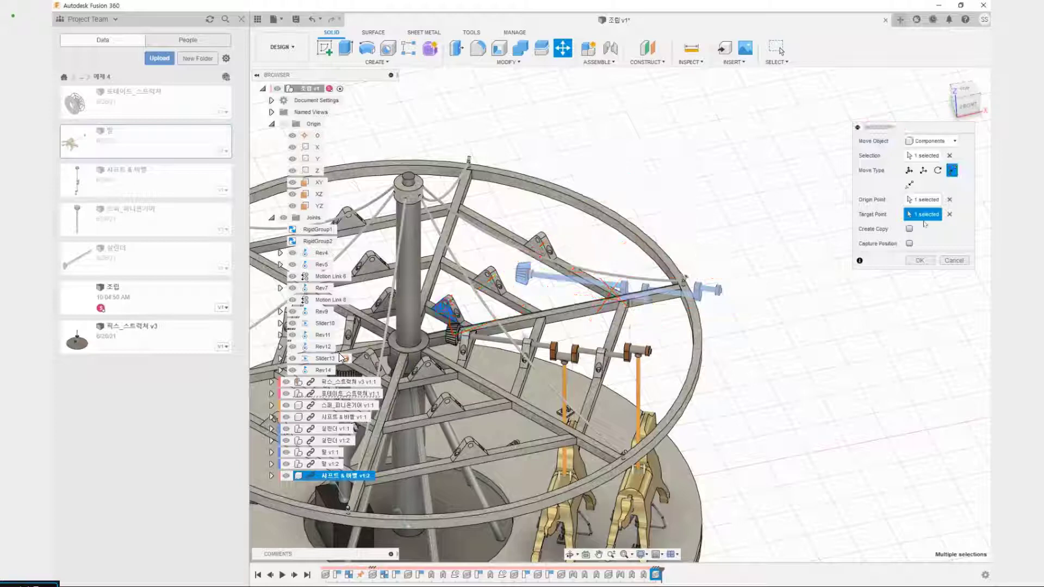
Cancel the point-to-point move and shift the copied shaft freely to a spot outside the carousel's upper ring.
left_click(955, 260)
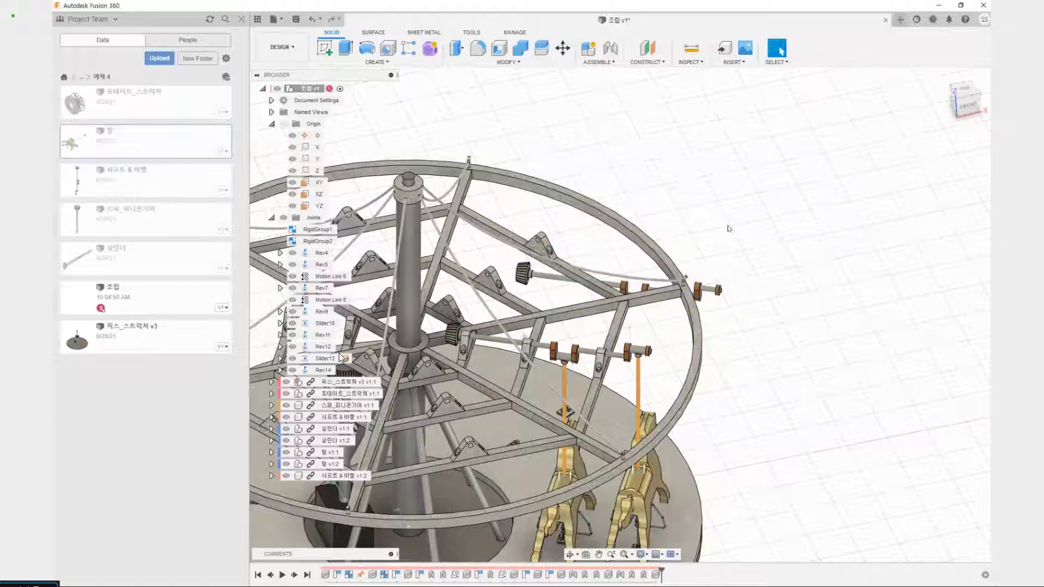
key("F6")
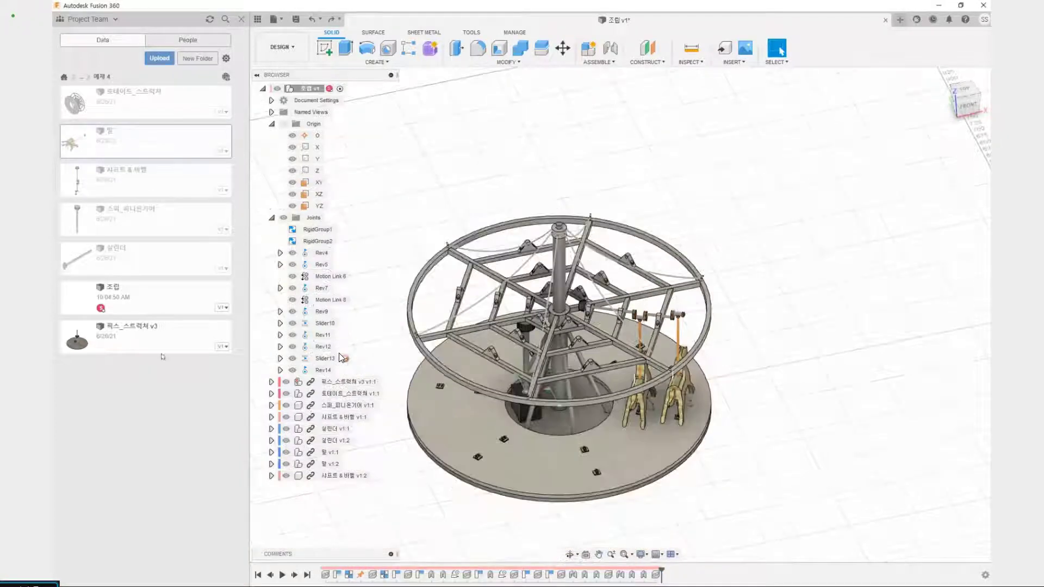
left_click(341, 476)
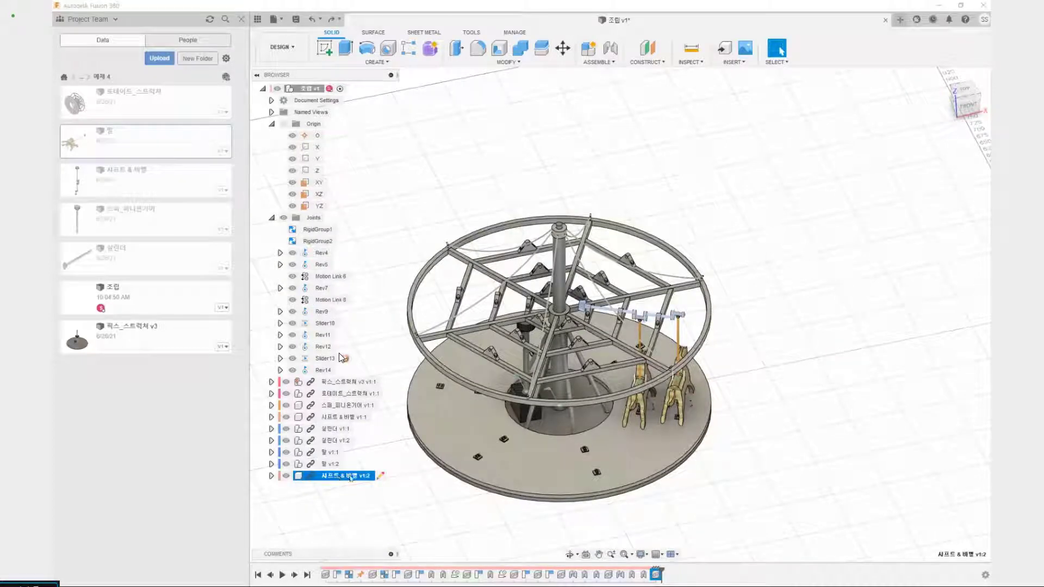
key("m")
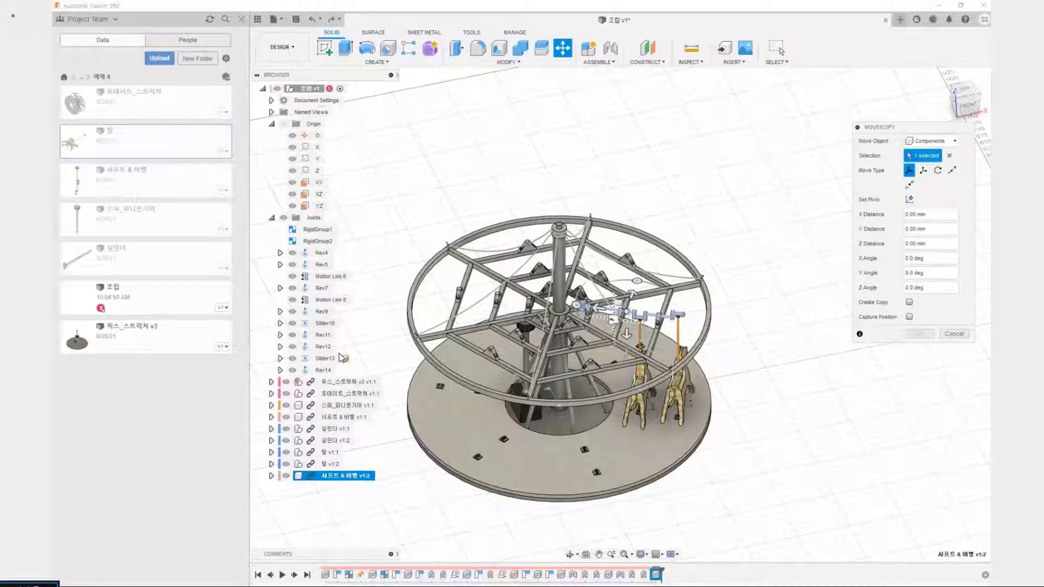
left_click_drag(612, 320, 752, 256)
key("Return")
Start a joint with the centre of the copied shaft's gear collar face as the first component's snap point.
middle_click_drag(754, 326, 717, 390)
scroll(688, 338, "up", 3)
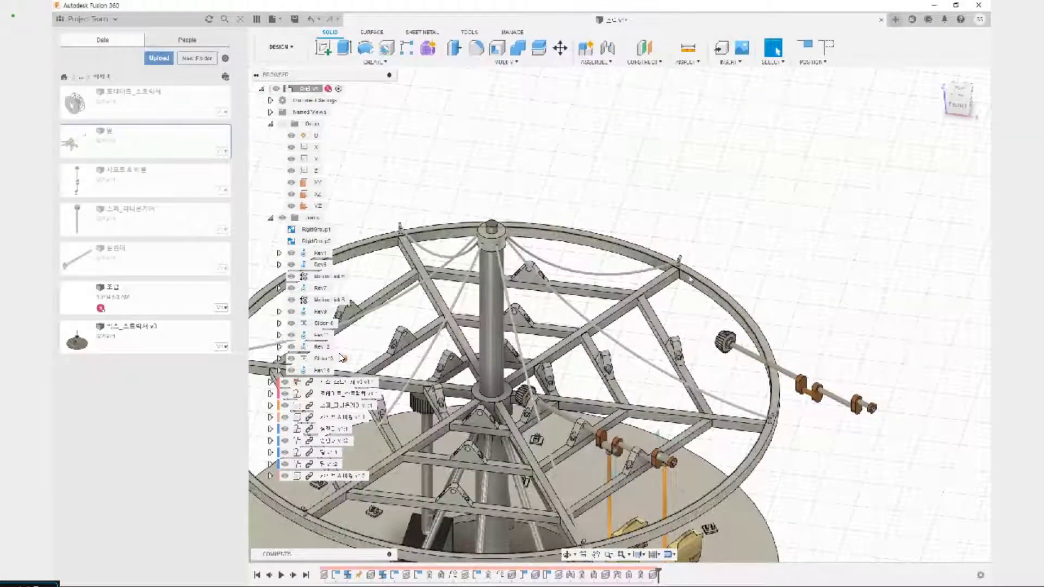
scroll(734, 345, "up", 6)
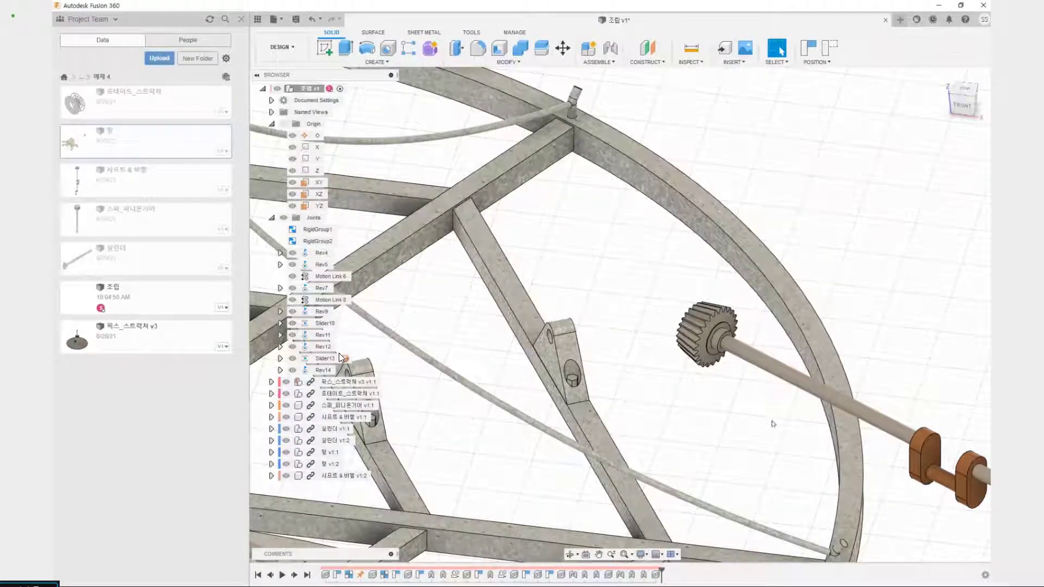
scroll(773, 424, "up", 4)
middle_click_drag(719, 414, 672, 478)
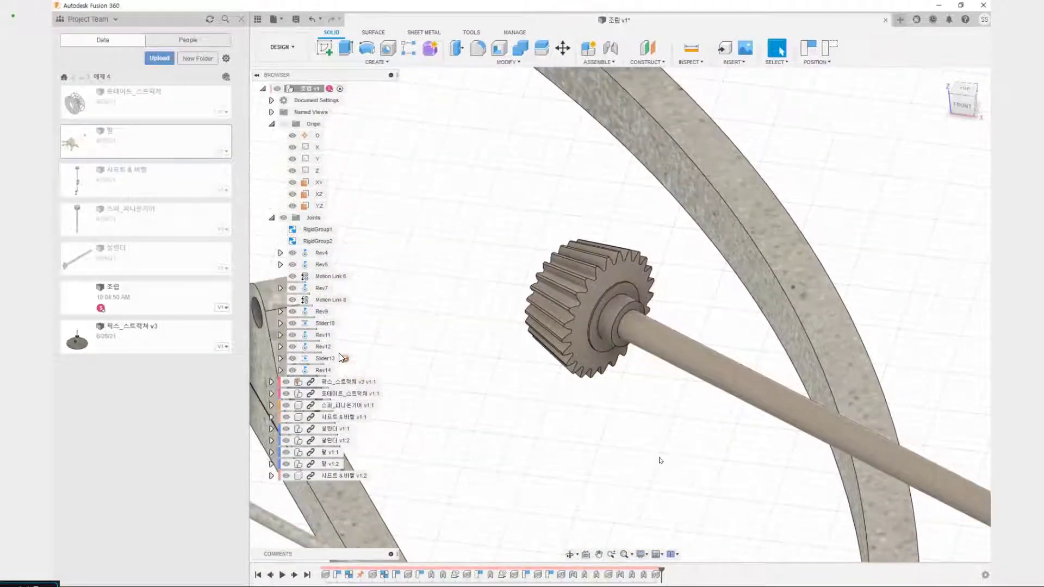
key("j")
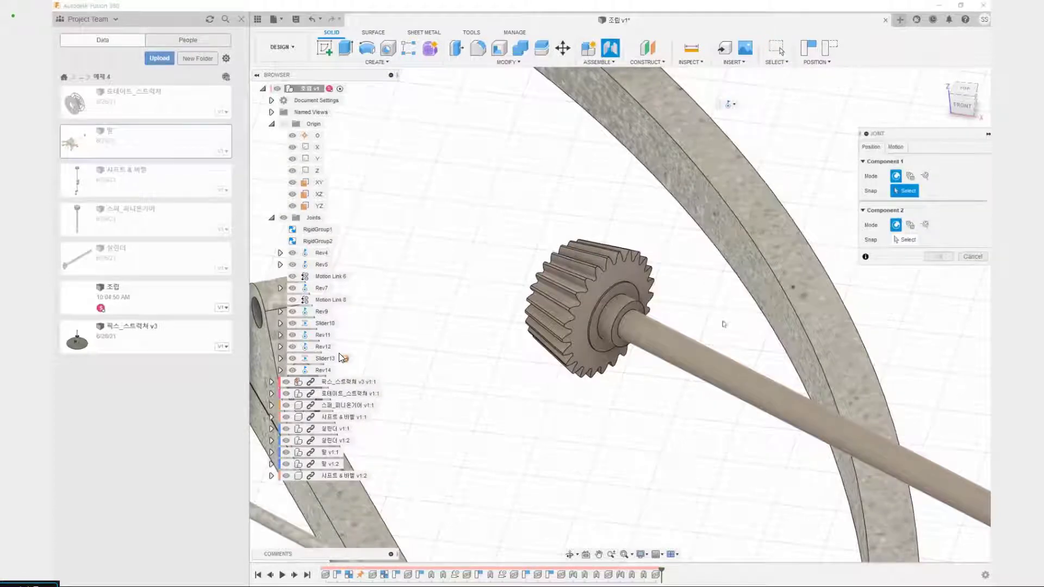
scroll(642, 322, "up", 5)
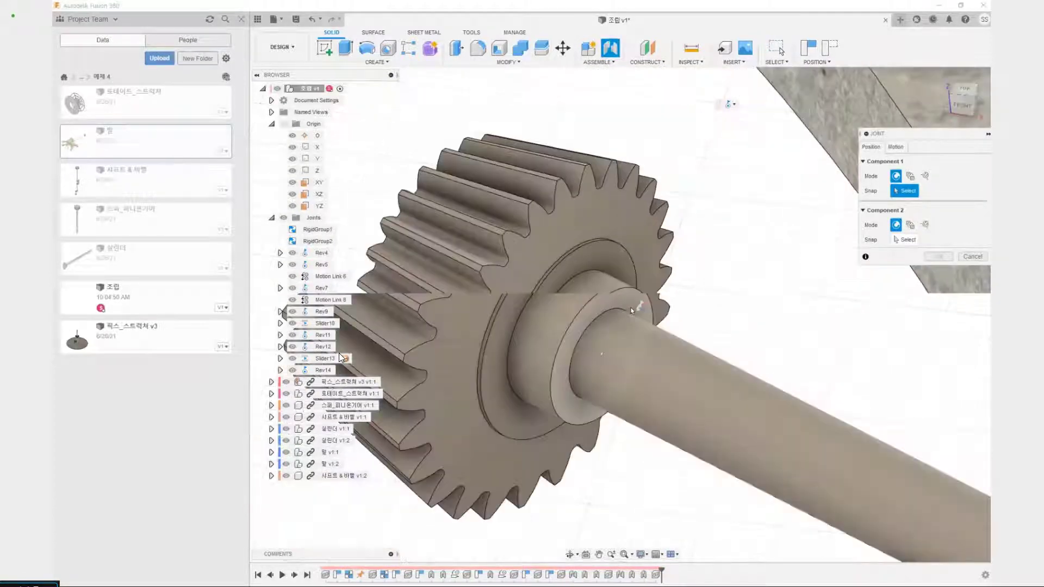
left_click(600, 355)
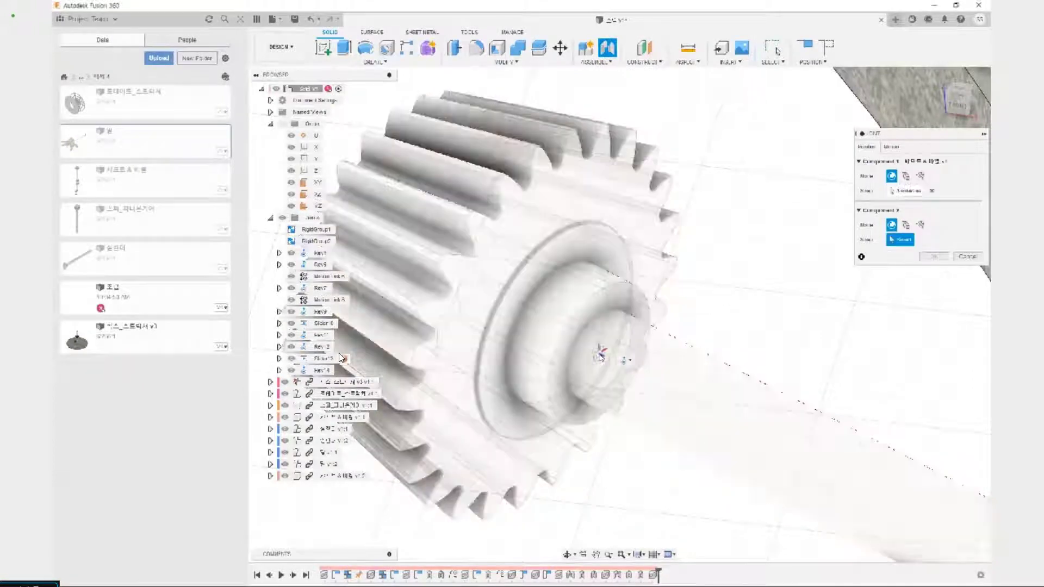
Set the hole centre of the innermost empty bracket on the adjacent row as the joint's second snap point.
scroll(604, 350, "down", 10)
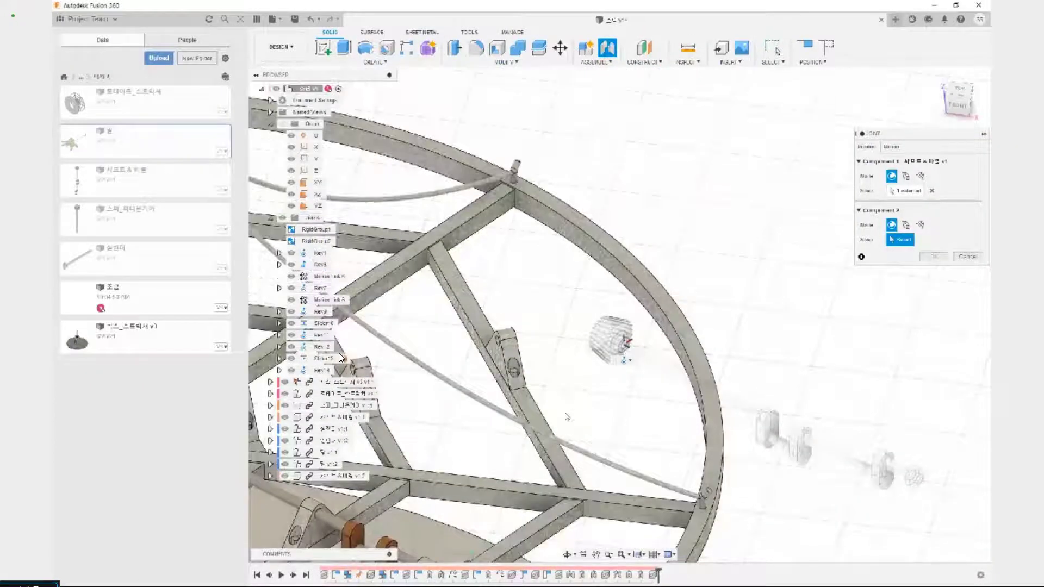
middle_click_drag(592, 427, 672, 414)
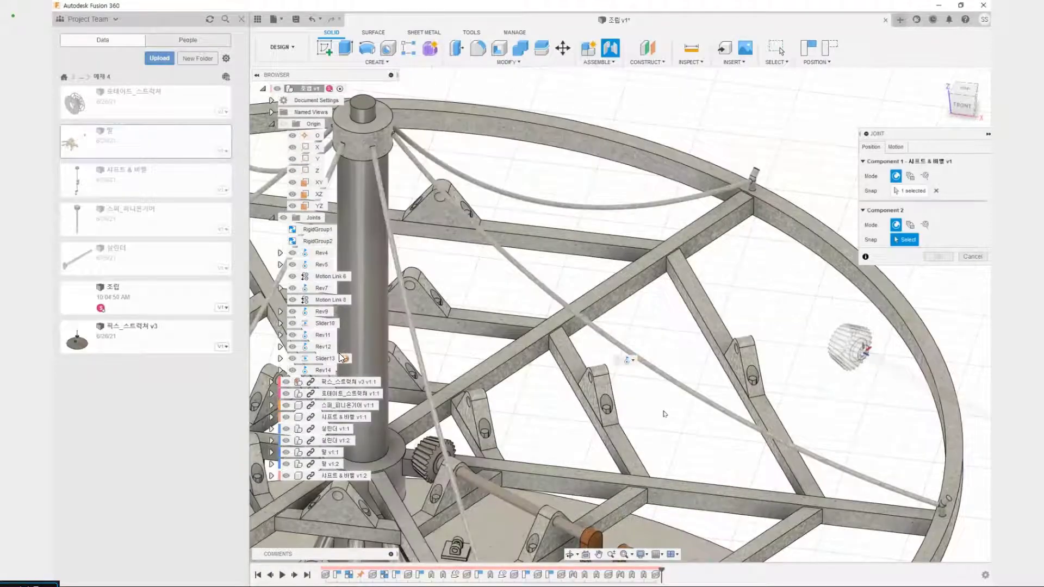
scroll(511, 400, "up", 5)
scroll(452, 450, "up", 3)
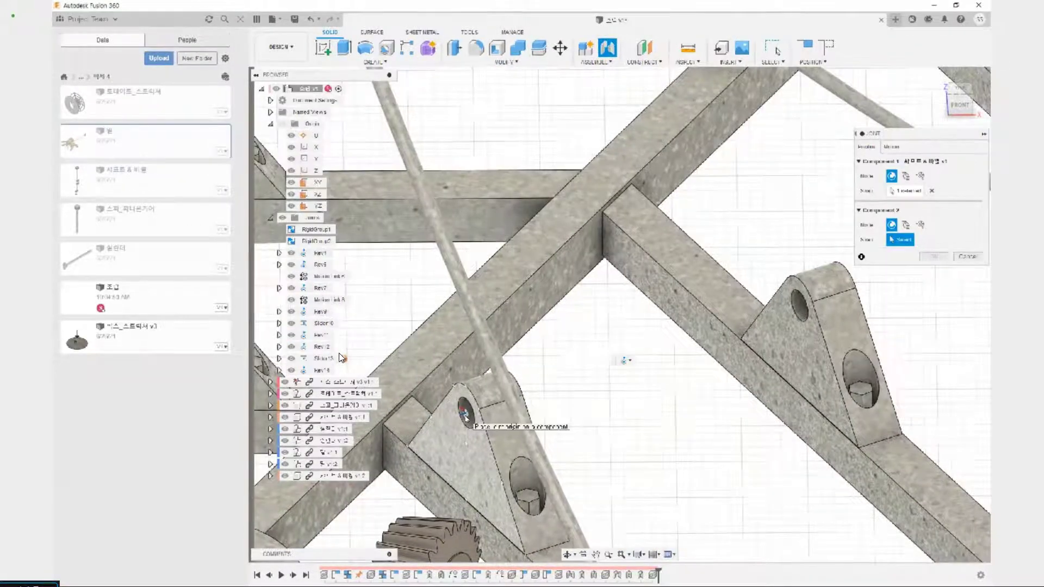
left_click(465, 415)
Set the joint alignment angle to 180 deg and create the revolute joint between the copied shaft and the bracket.
scroll(479, 424, "down", 5)
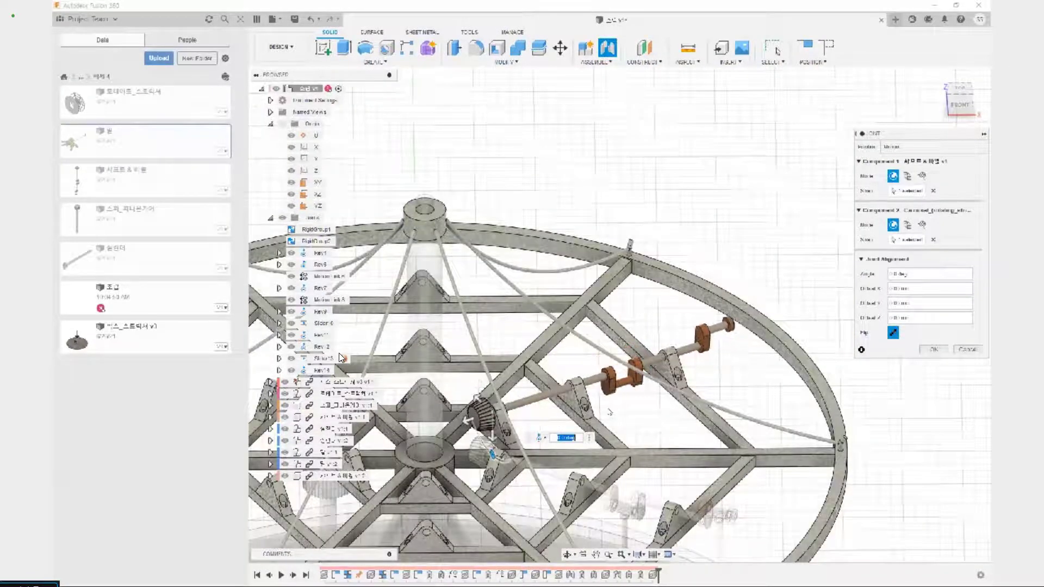
middle_click_drag(631, 416, 624, 359)
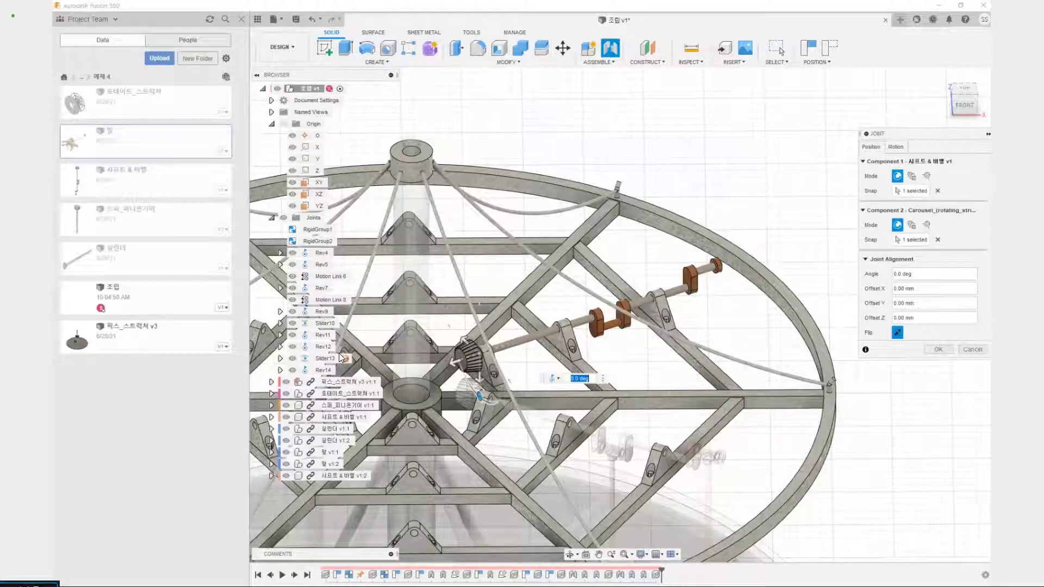
type("180")
key("Return")
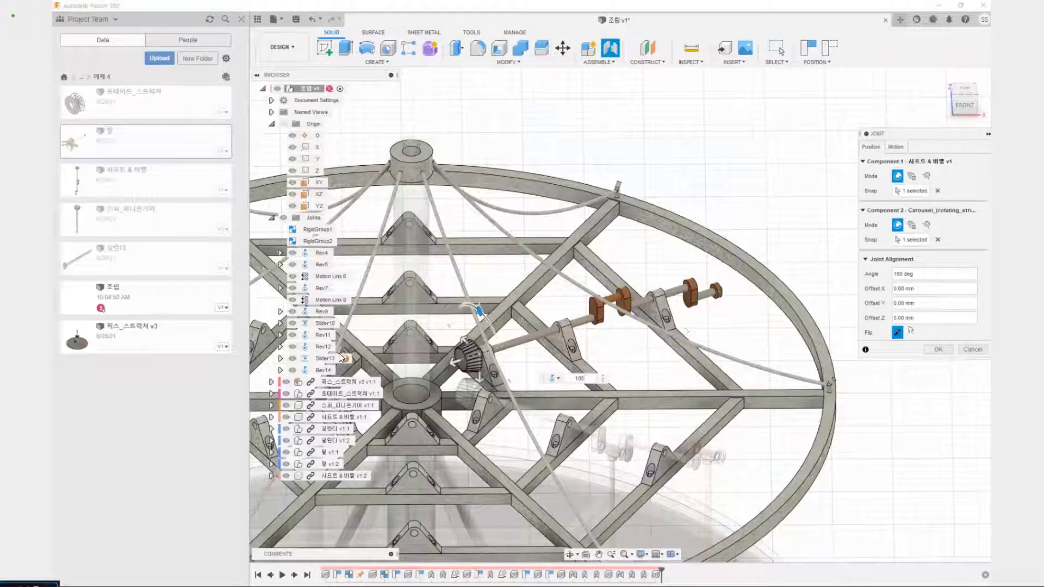
left_click(939, 349)
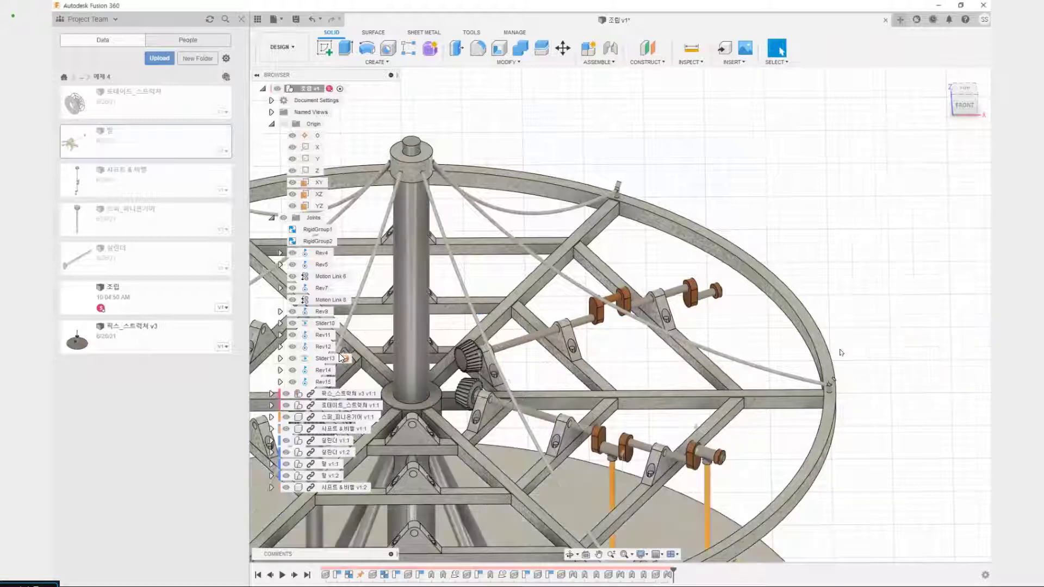
Duplicate the 실린더 v1:1 component and leave the copy outside the circular base at its pasted position.
middle_click_drag(654, 370, 626, 326)
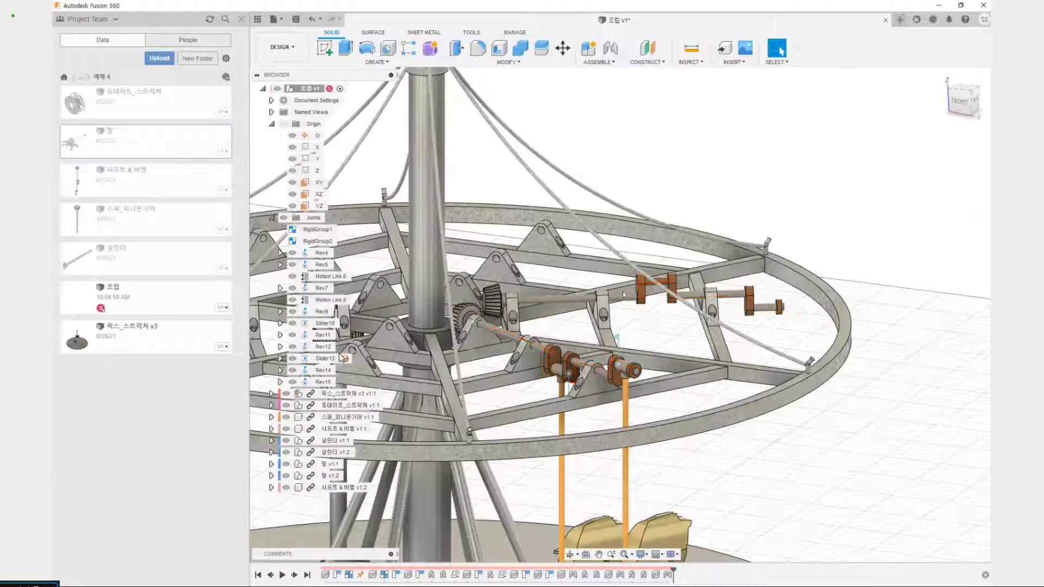
middle_click_drag(659, 349, 590, 235)
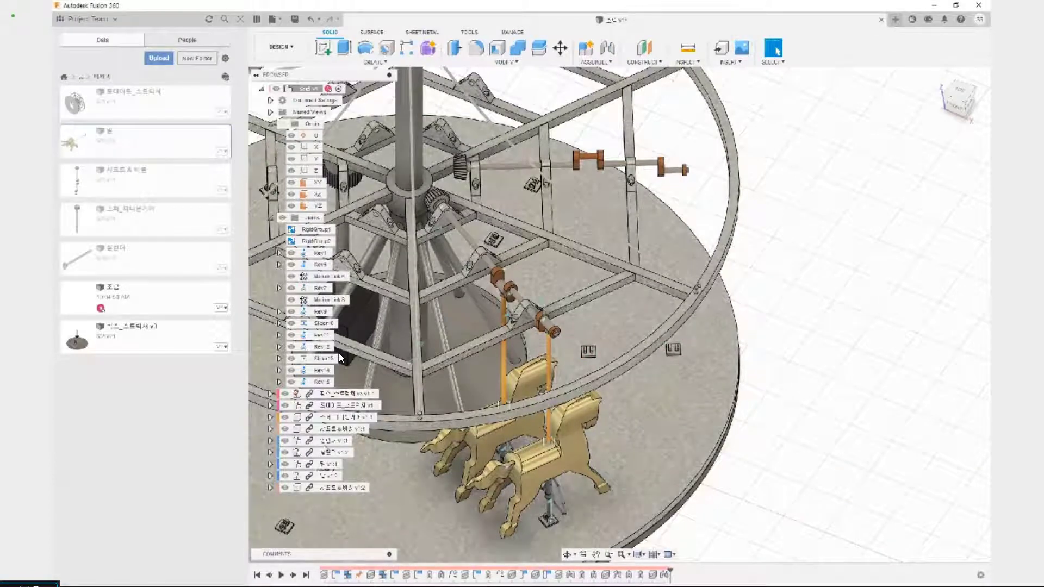
left_click(329, 442)
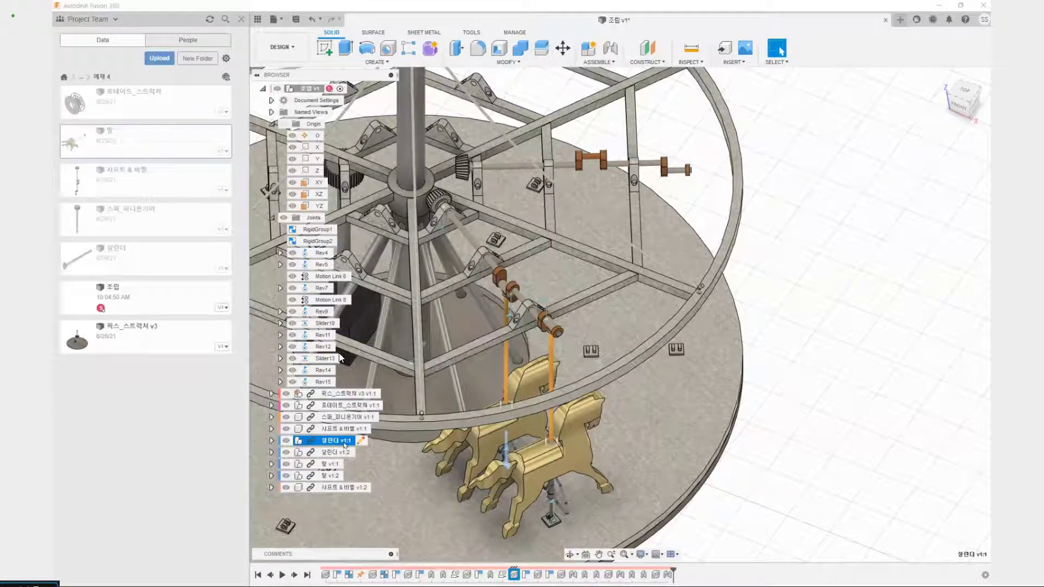
key("ctrl+c")
key("ctrl+v")
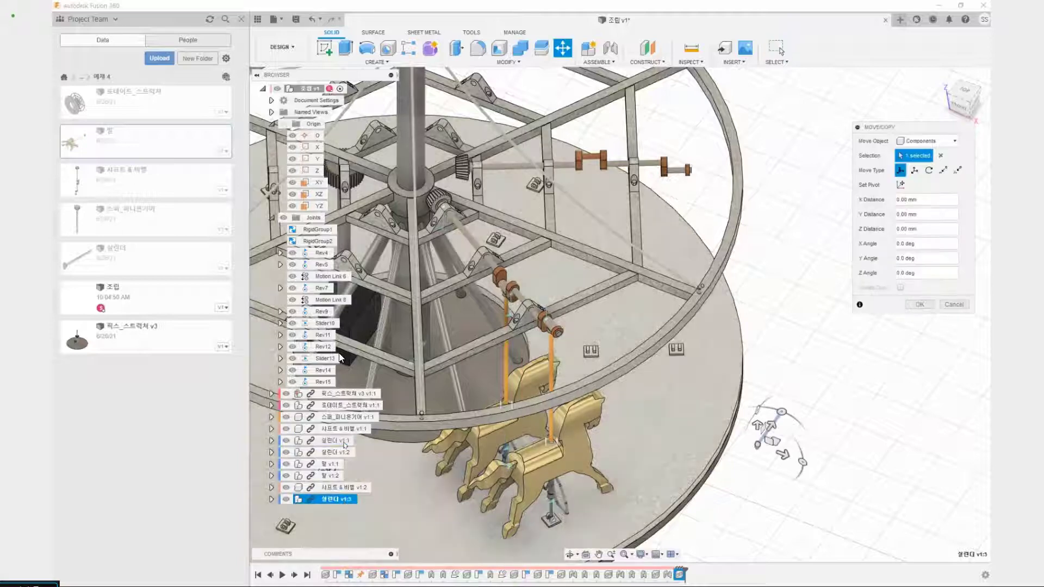
scroll(772, 435, "up", 5)
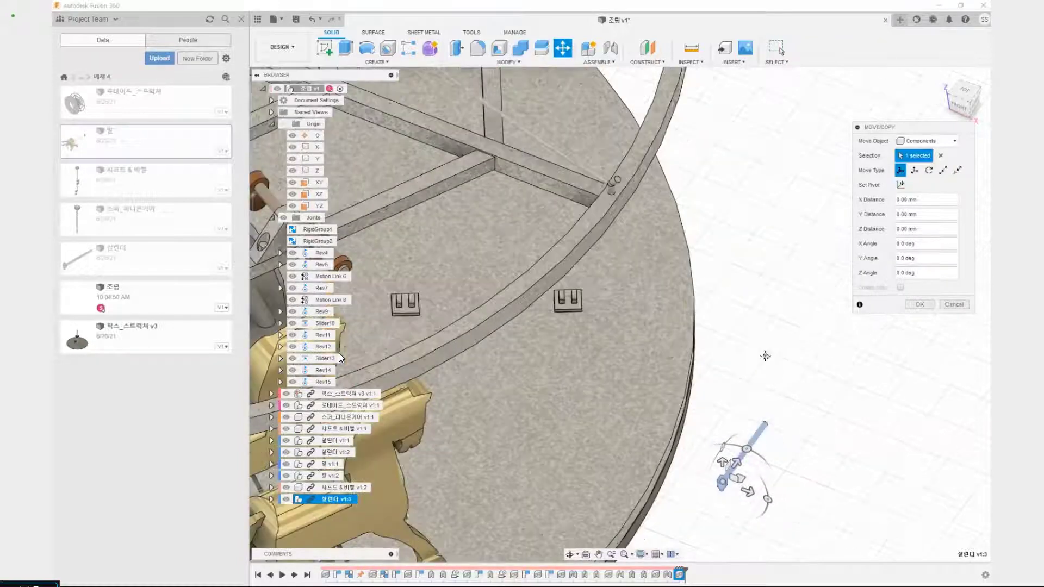
middle_click_drag(766, 356, 678, 245)
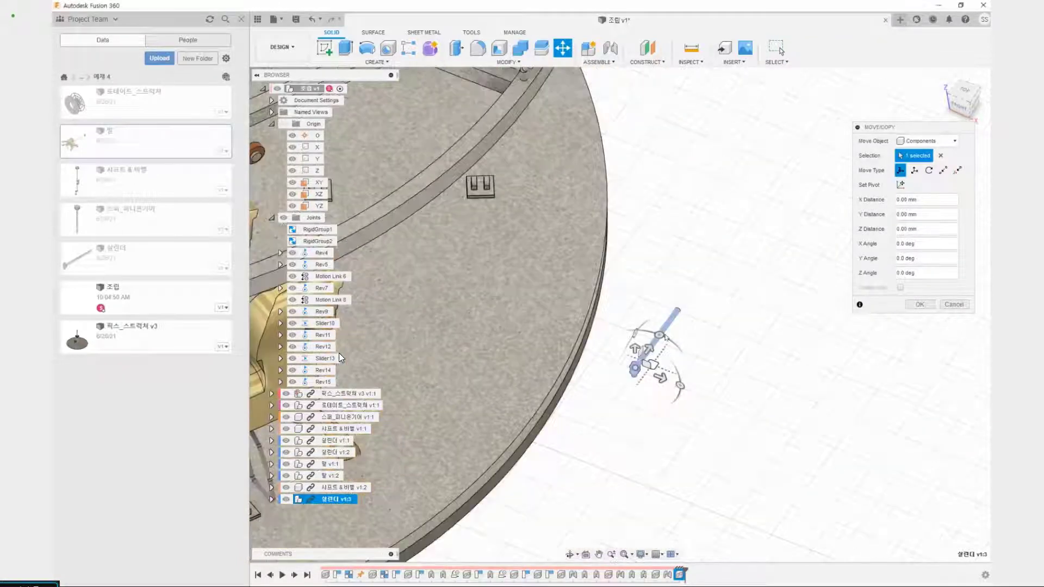
left_click(928, 307)
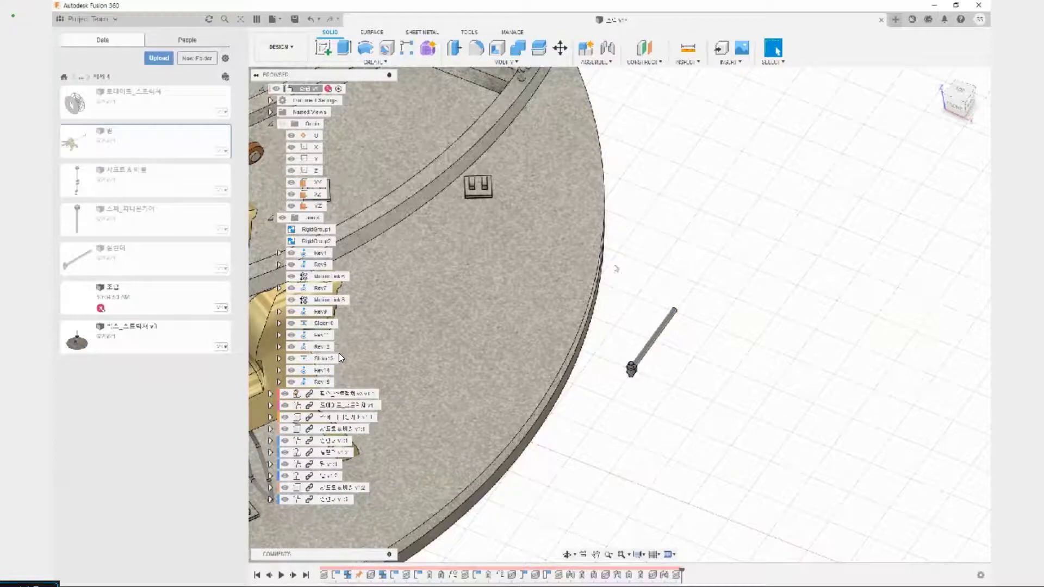
Start an Align of the copied cylinder, using the end face of its pivot pin as the origin geometry.
left_click(512, 62)
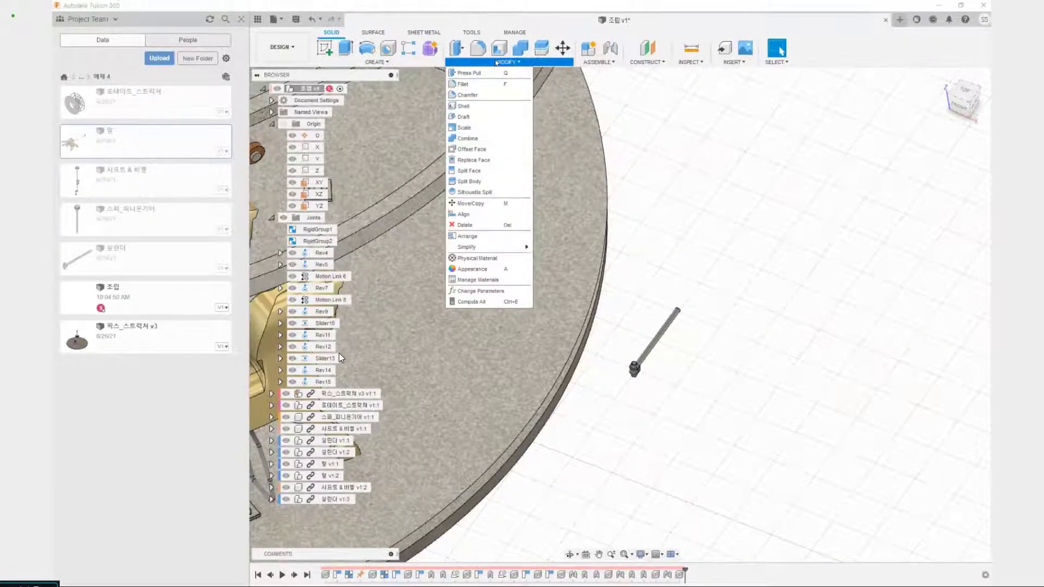
left_click(464, 214)
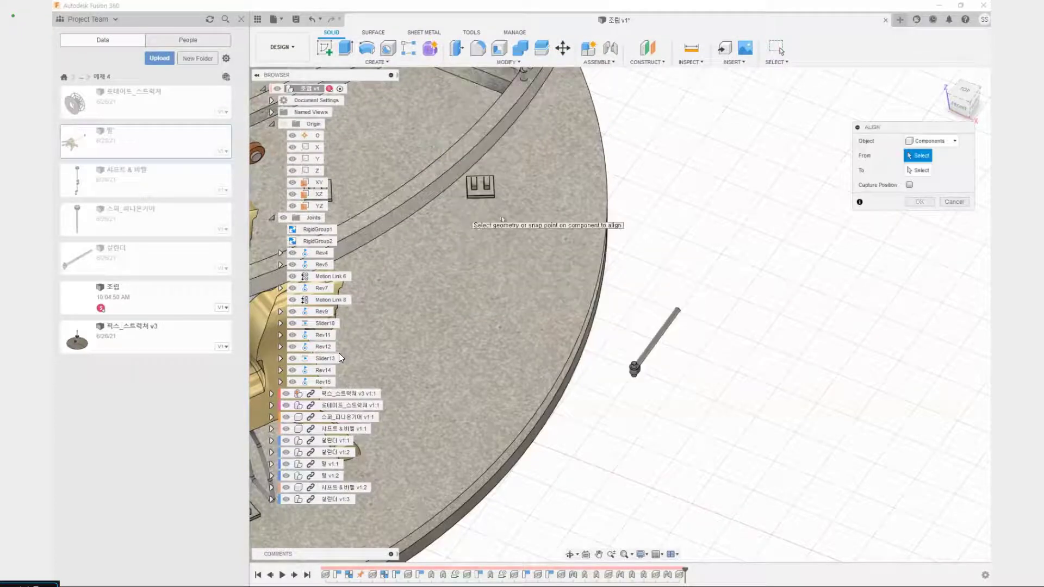
scroll(612, 408, "up", 5)
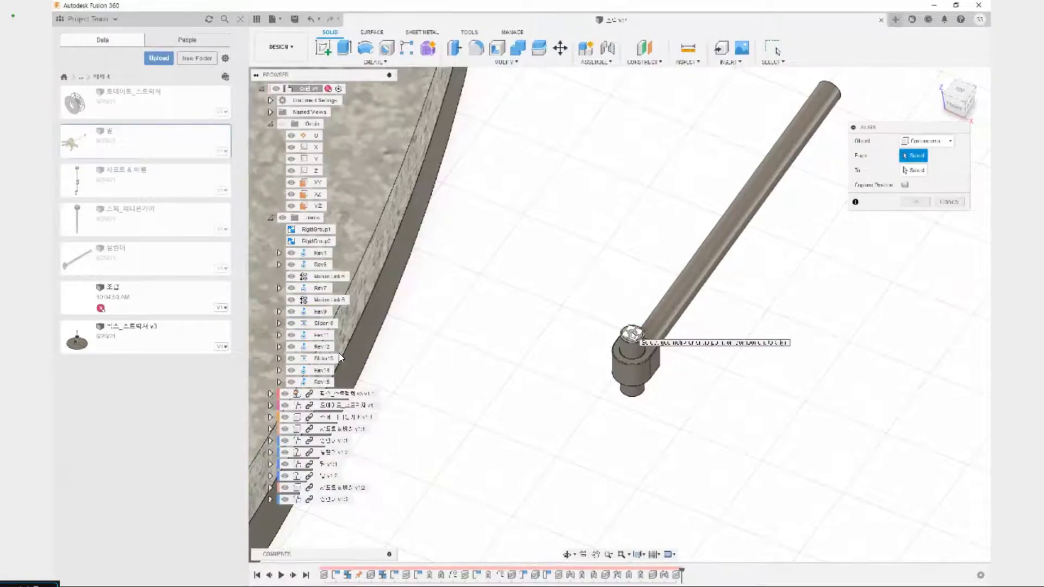
left_click(632, 334)
scroll(625, 343, "down", 5)
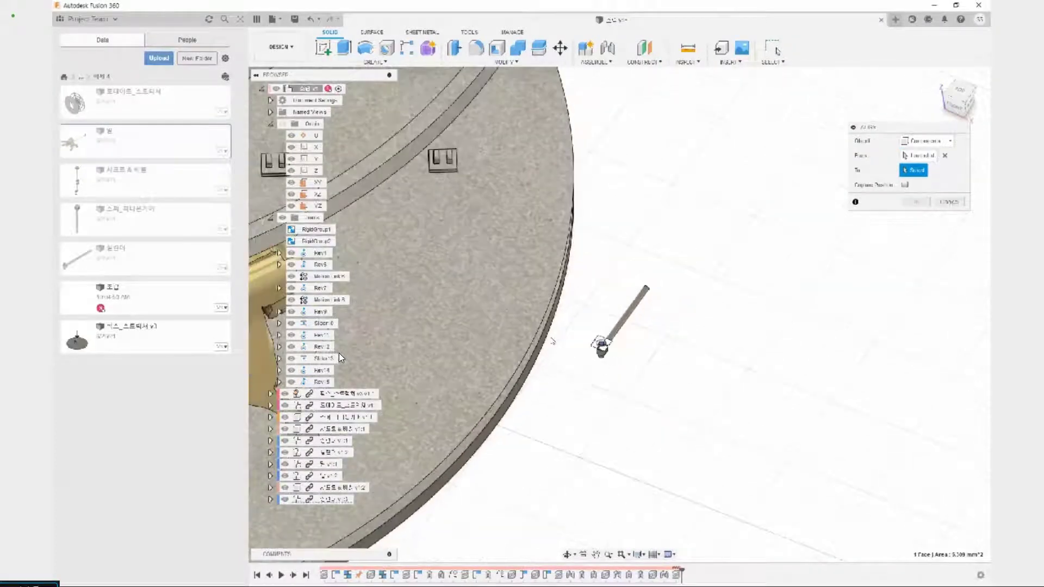
Set the hole centre of the inner floor bracket on the adjacent row as the Align target for the copied cylinder.
middle_click_drag(420, 306, 507, 364)
scroll(507, 363, "up", 3)
scroll(633, 383, "up", 3)
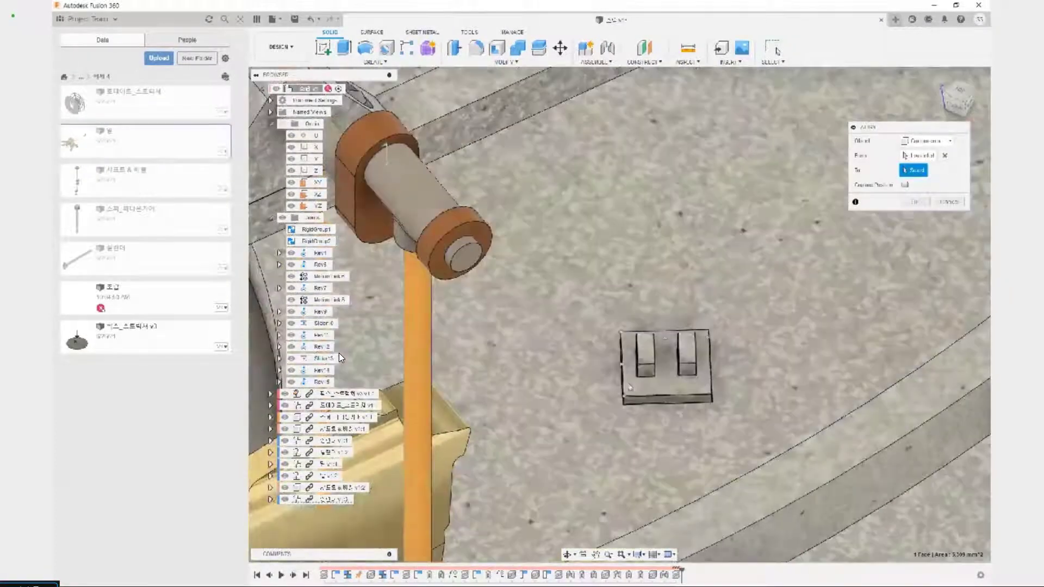
middle_click_drag(633, 382, 707, 357, "shift")
scroll(611, 368, "up", 3)
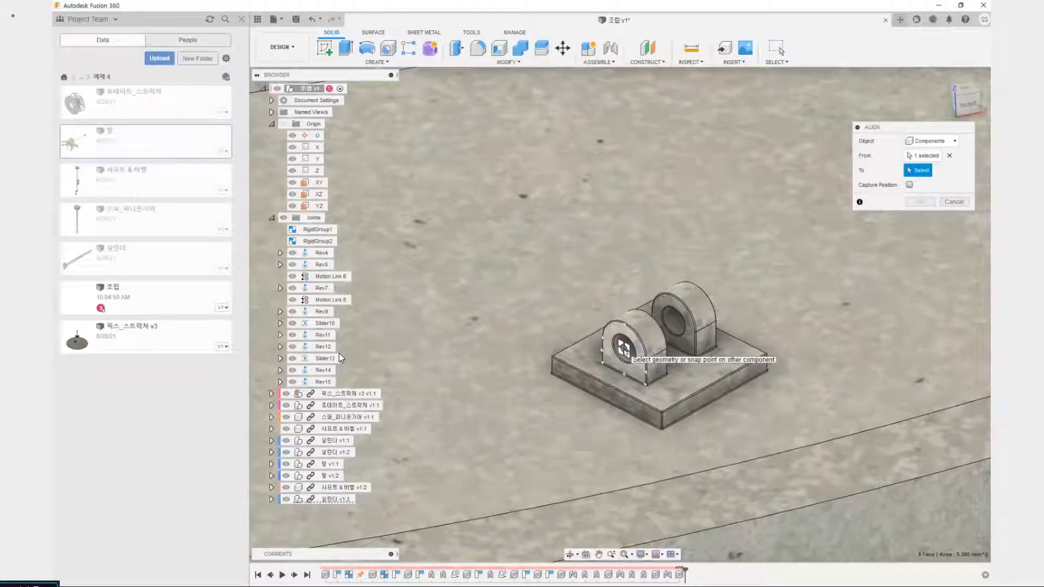
left_click(624, 348)
scroll(745, 361, "down", 5)
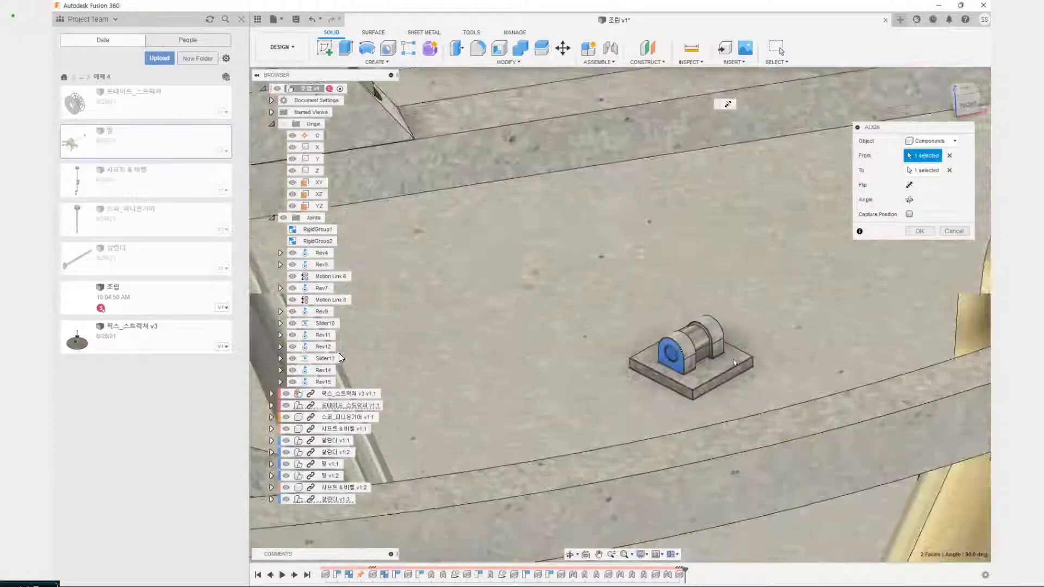
Adjust the flip and angle until the cylinder stands upright in the inner bracket, enable Capture Position and complete the Align.
left_click(910, 201)
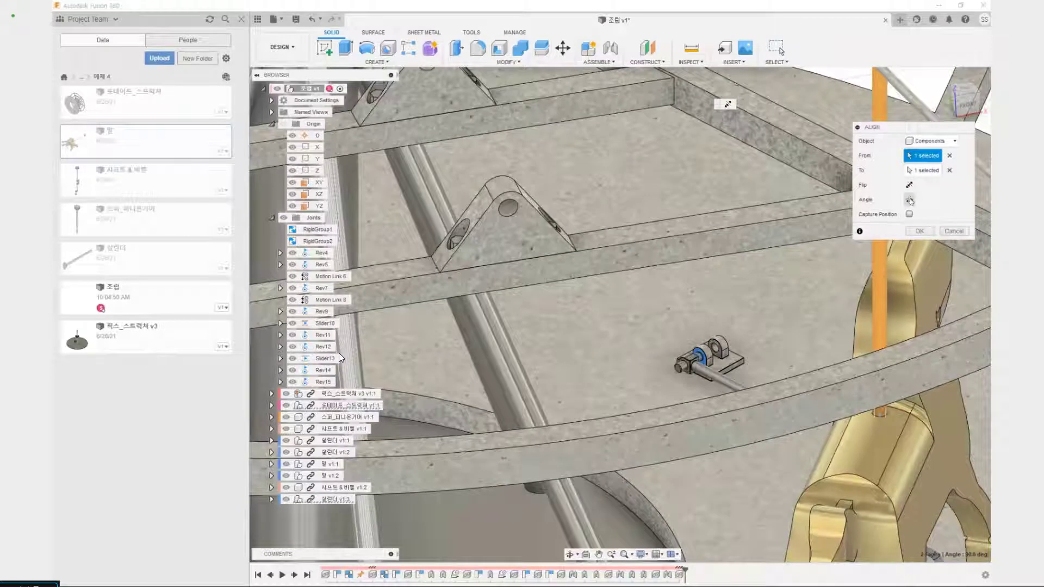
left_click(911, 200)
left_click(910, 201)
left_click(910, 200)
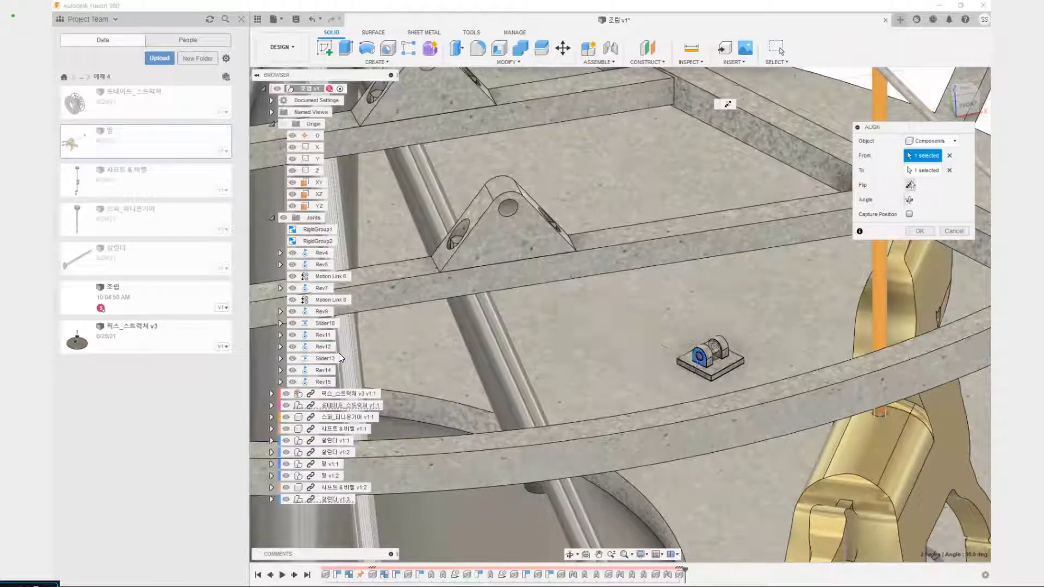
left_click(910, 199)
left_click(907, 185)
left_click(910, 199)
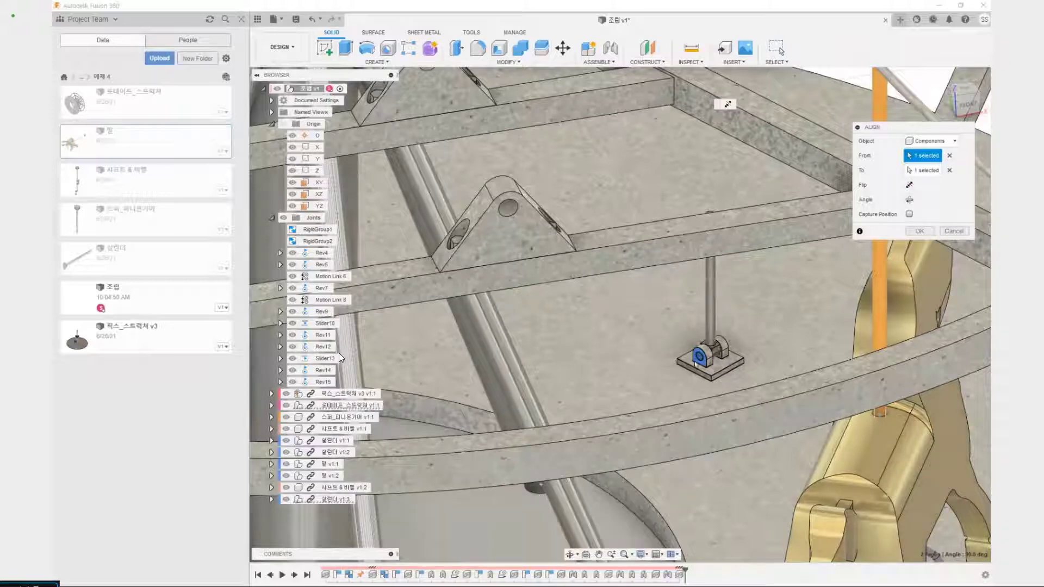
middle_click_drag(746, 328, 746, 329)
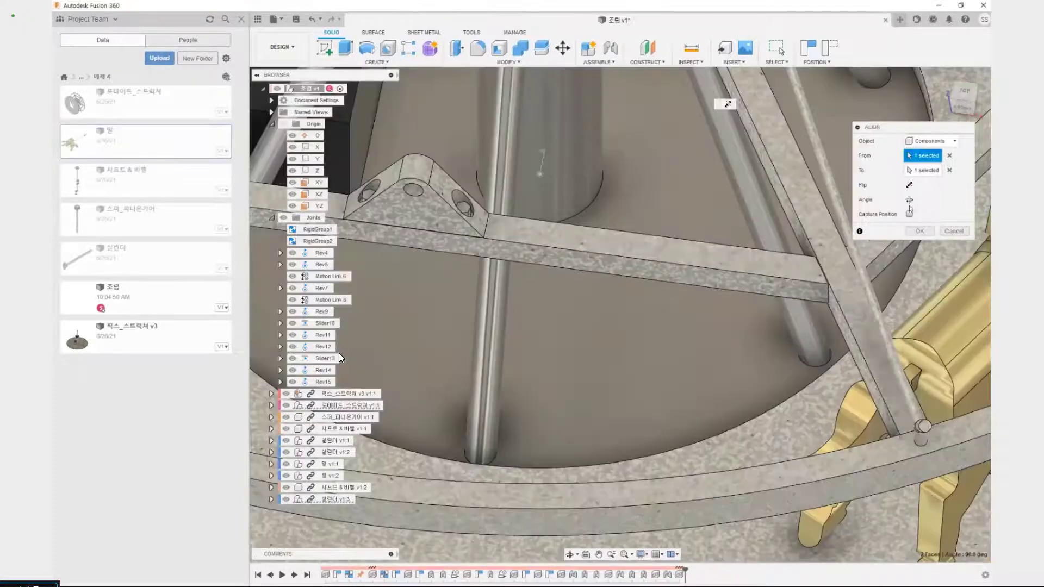
left_click(909, 215)
scroll(888, 250, "down", 5)
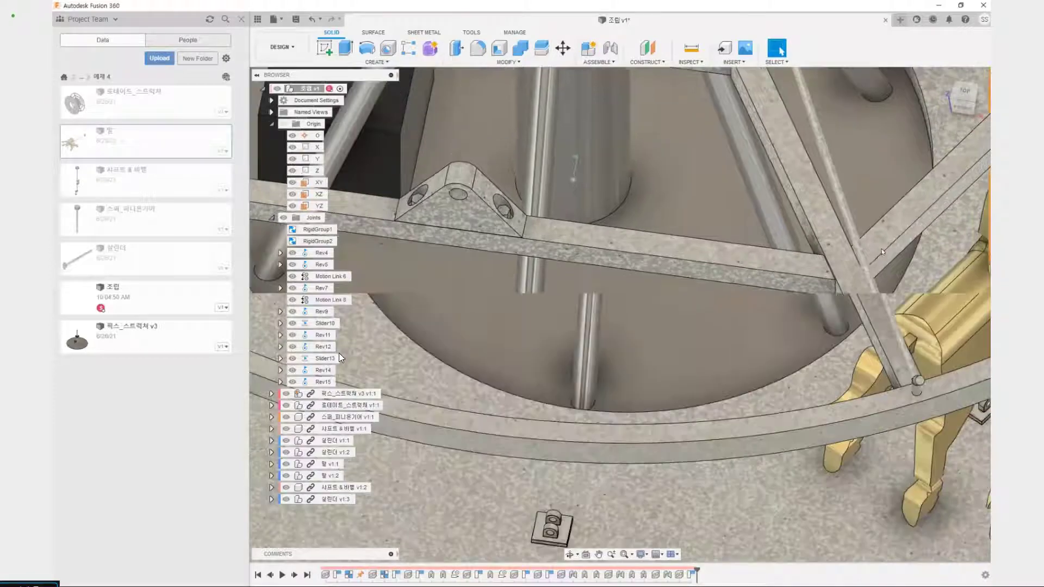
middle_click_drag(888, 256, 625, 477)
scroll(625, 477, "down", 1)
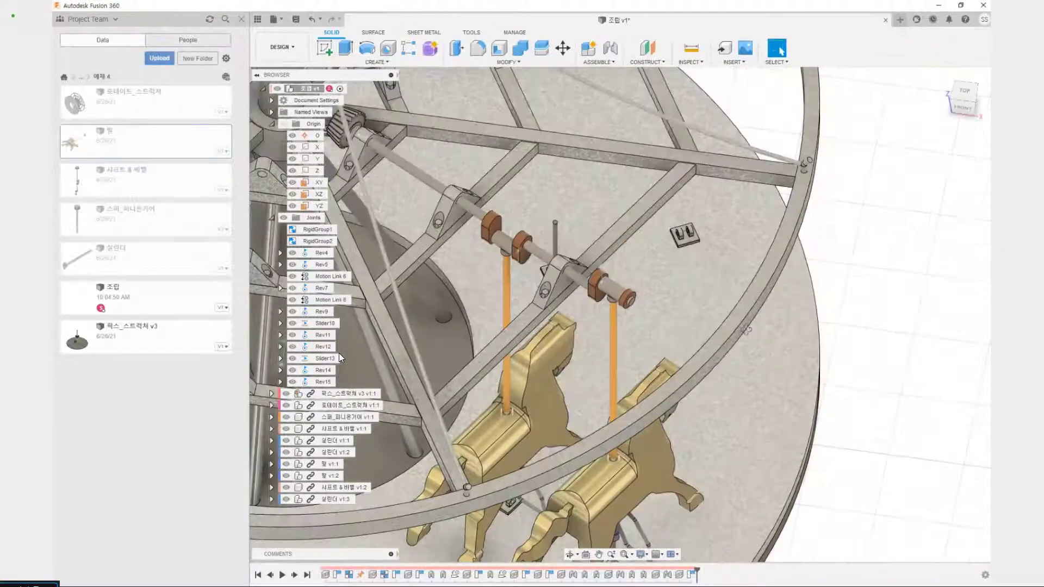
middle_click_drag(827, 414, 671, 410, "shift")
scroll(720, 312, "down", 5)
scroll(671, 410, "down", 1)
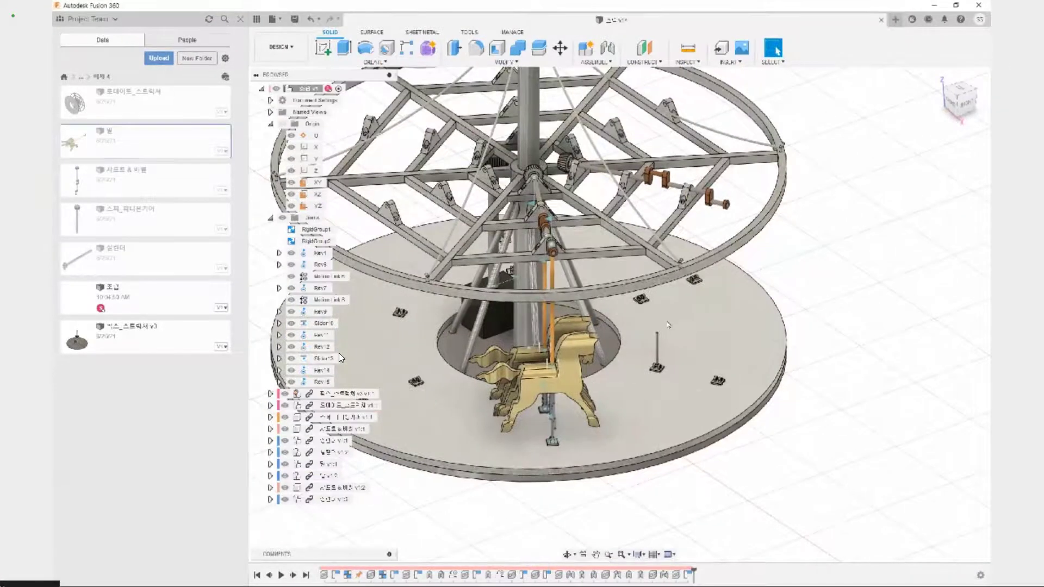
left_click_drag(643, 325, 676, 380, "ctrl")
left_click_drag(704, 320, 730, 391, "ctrl")
left_click_drag(753, 350, 726, 362, "ctrl+shift")
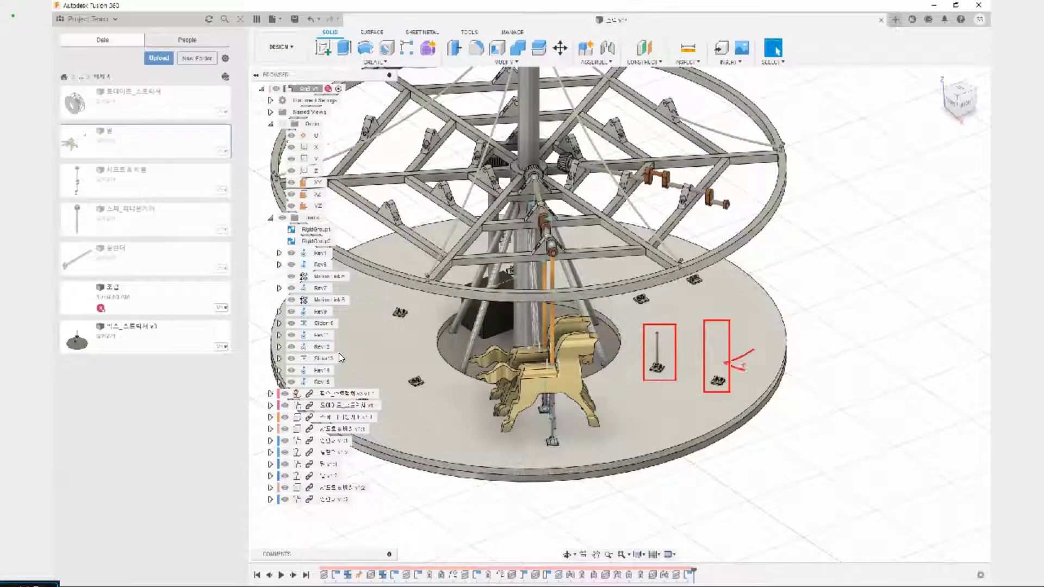
key("Escape")
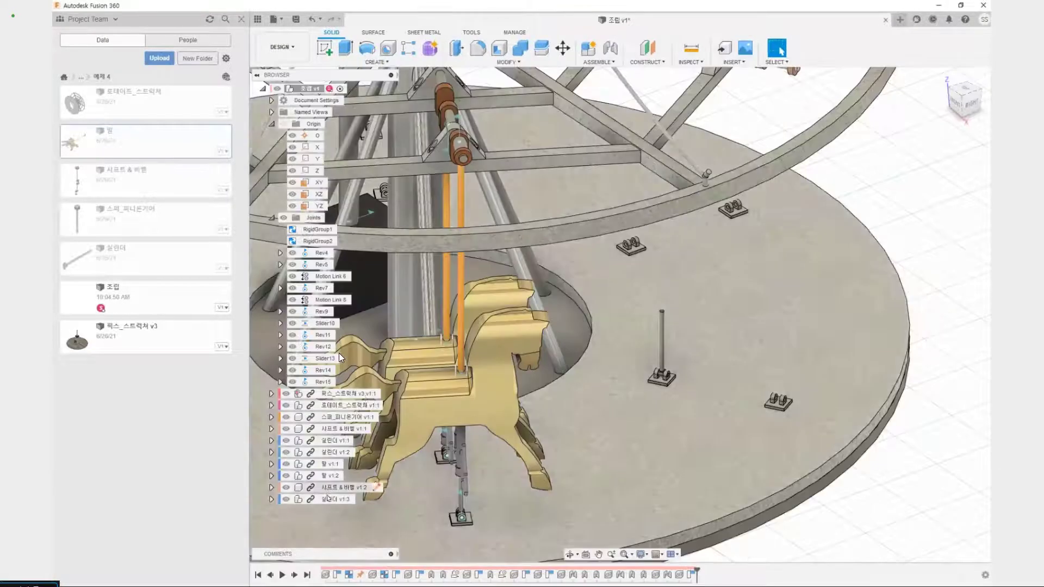
Duplicate the 실린더 v1:3 component and accept the copy at its pasted position outside the circular base.
left_click(328, 500)
scroll(656, 356, "up", 3)
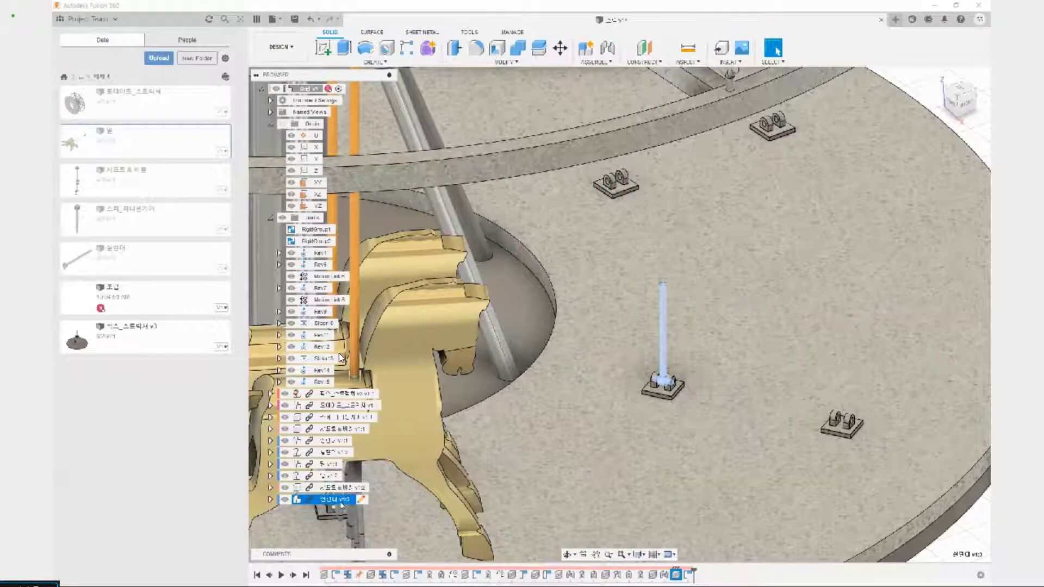
key("ctrl+c")
key("ctrl+v")
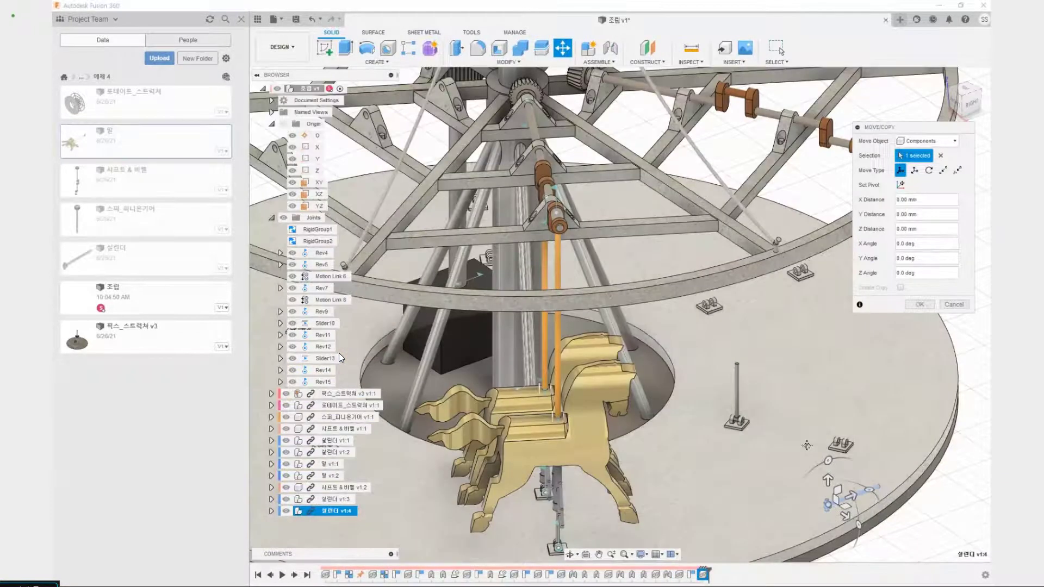
middle_click_drag(807, 446, 802, 467)
middle_click_drag(802, 466, 778, 376)
scroll(723, 337, "up", 4)
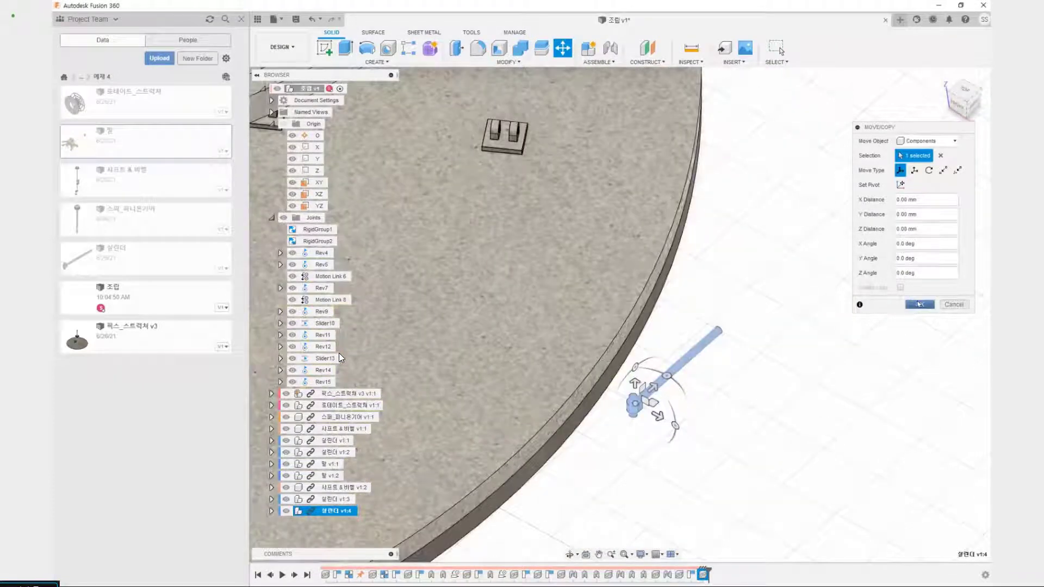
key("Return")
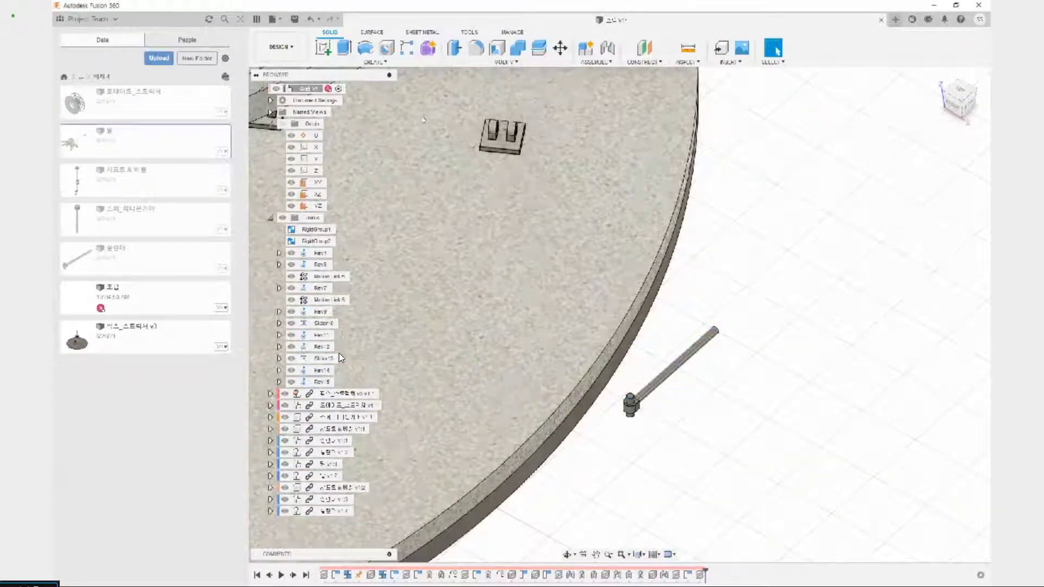
Start an Align of the new cylinder copy, using the end face of its pivot pin as the origin geometry.
left_click(511, 62)
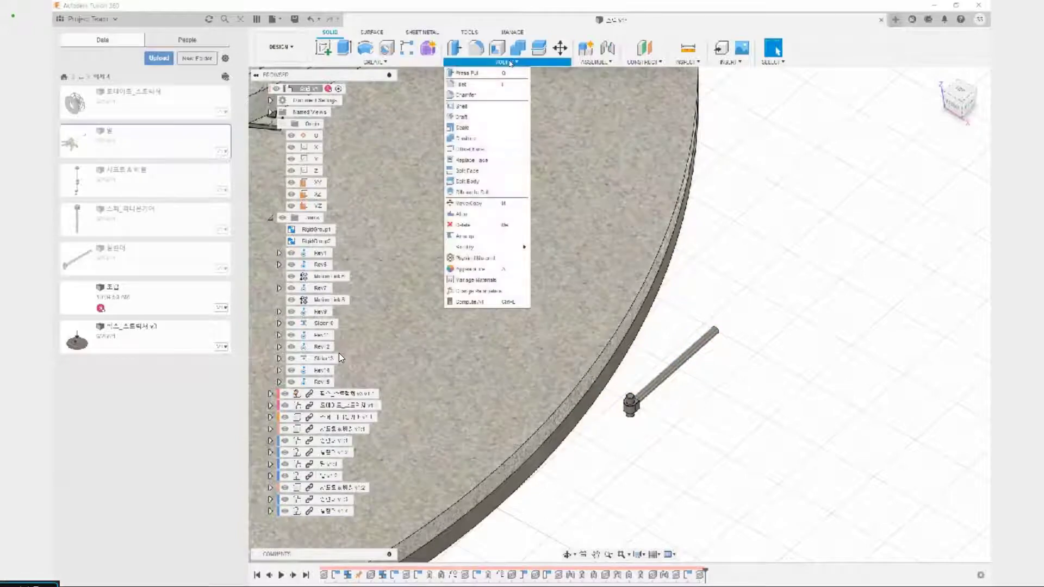
left_click(479, 218)
scroll(626, 380, "up", 5)
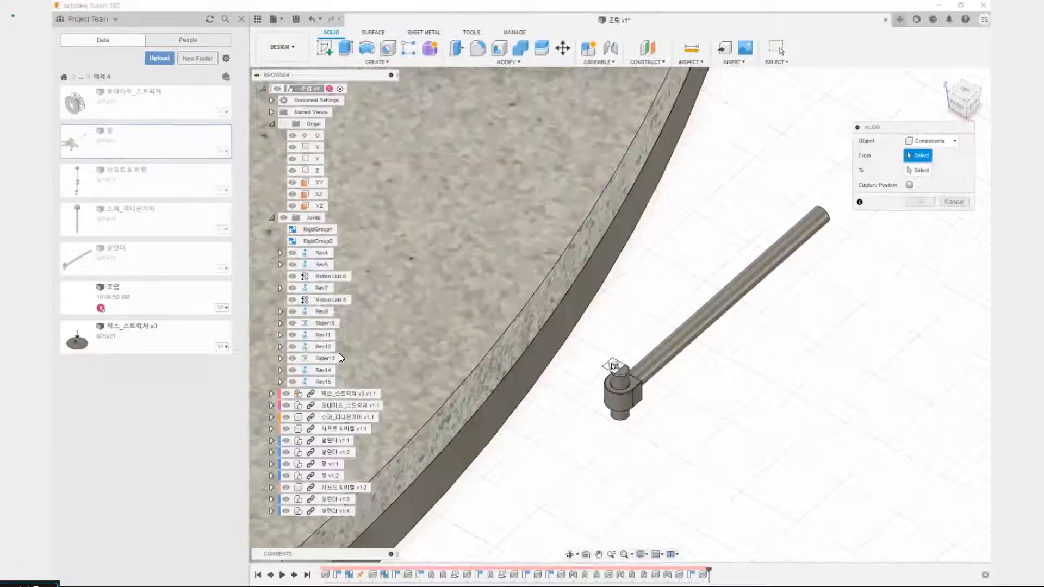
left_click(626, 374)
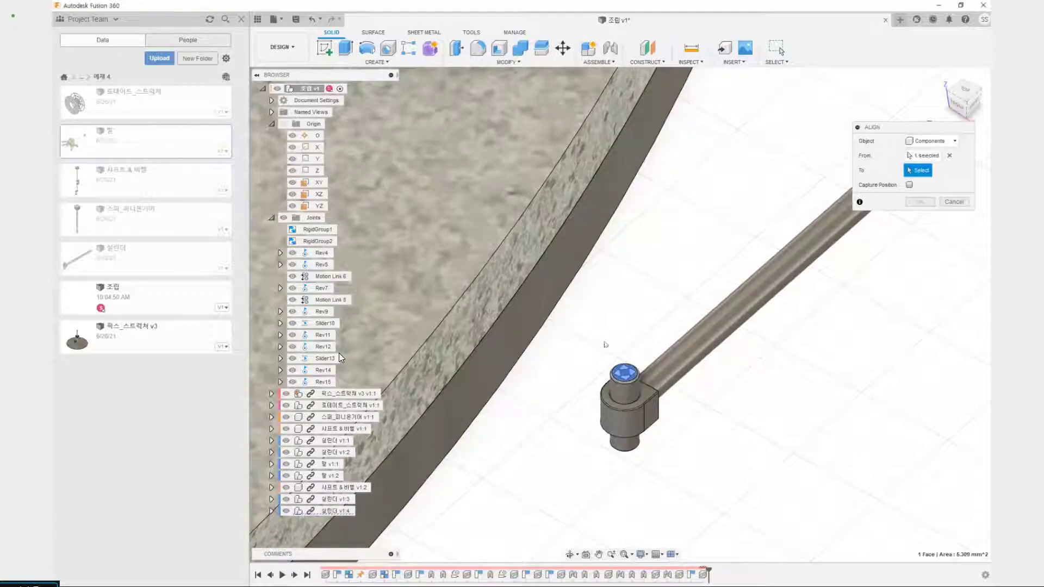
Set the hole centre of the outer floor bracket on the adjacent row as the Align target.
scroll(598, 326, "down", 5)
scroll(598, 327, "down", 4)
middle_click_drag(519, 229, 468, 417)
middle_click_drag(468, 461, 424, 443, "shift")
scroll(391, 443, "up", 10)
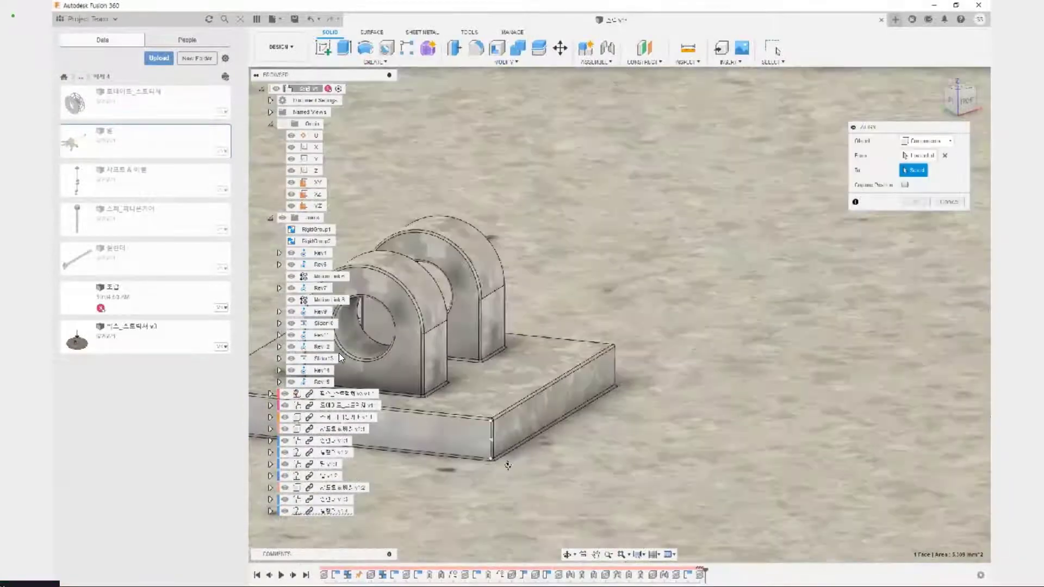
middle_click_drag(508, 462, 630, 508)
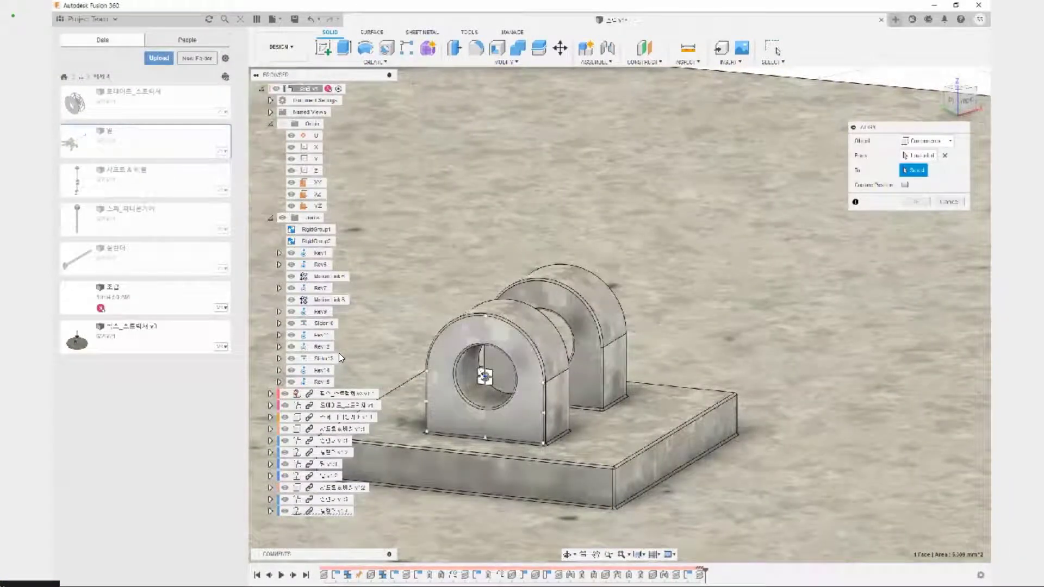
left_click(485, 376)
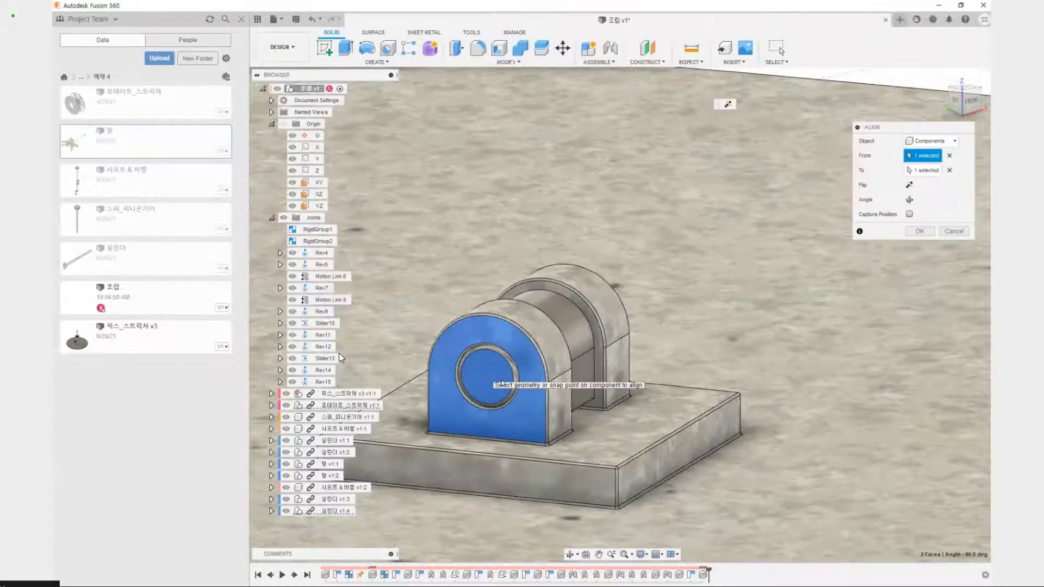
Rotate the aligned cylinder upright in the outer bracket, enable Capture Position and complete the Align.
scroll(655, 334, "down", 3)
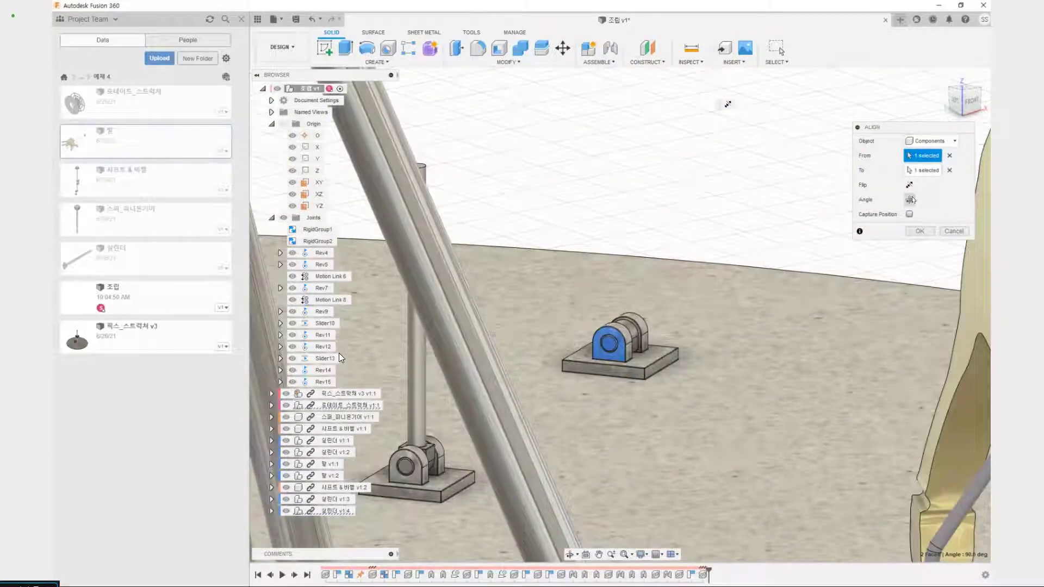
left_click(910, 186)
left_click(910, 186)
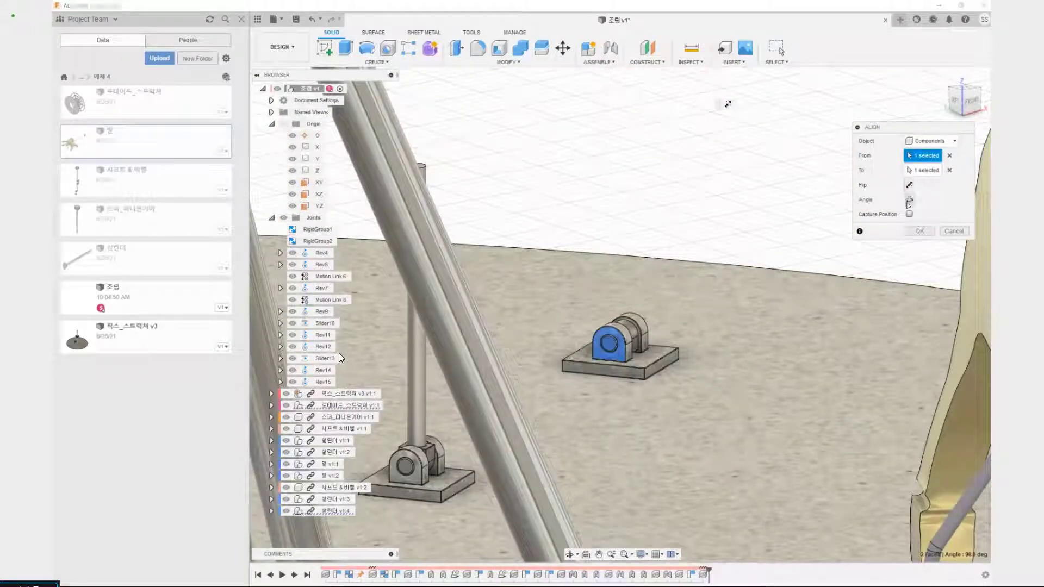
left_click(908, 201)
left_click(908, 202)
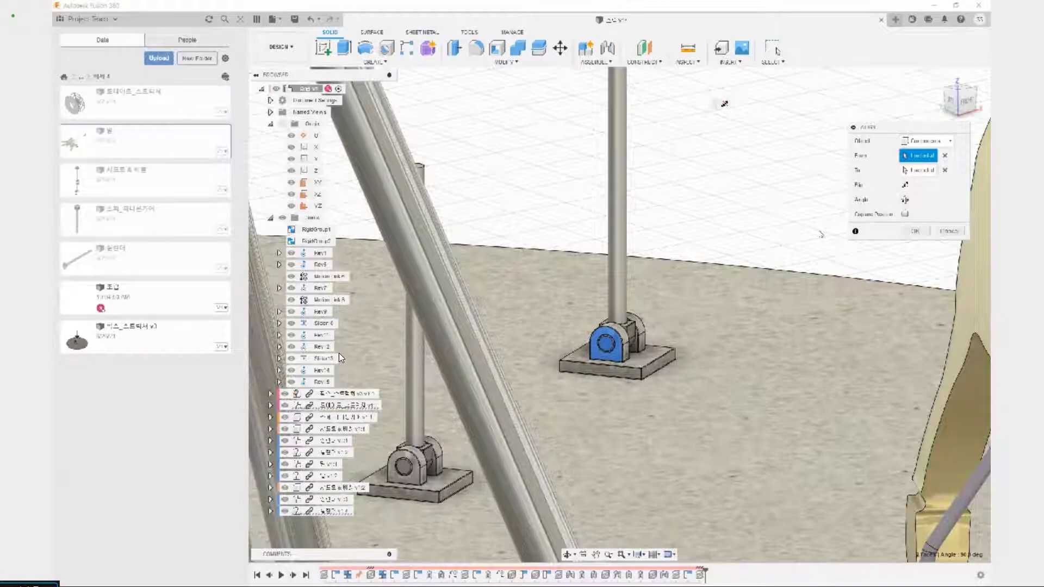
scroll(707, 248, "down", 3)
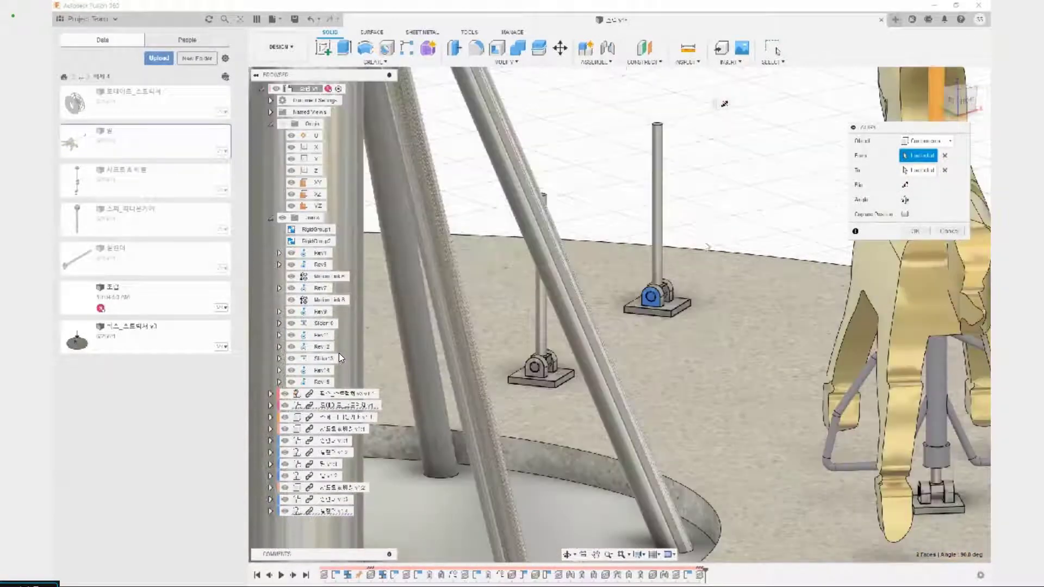
middle_click_drag(708, 247, 689, 347)
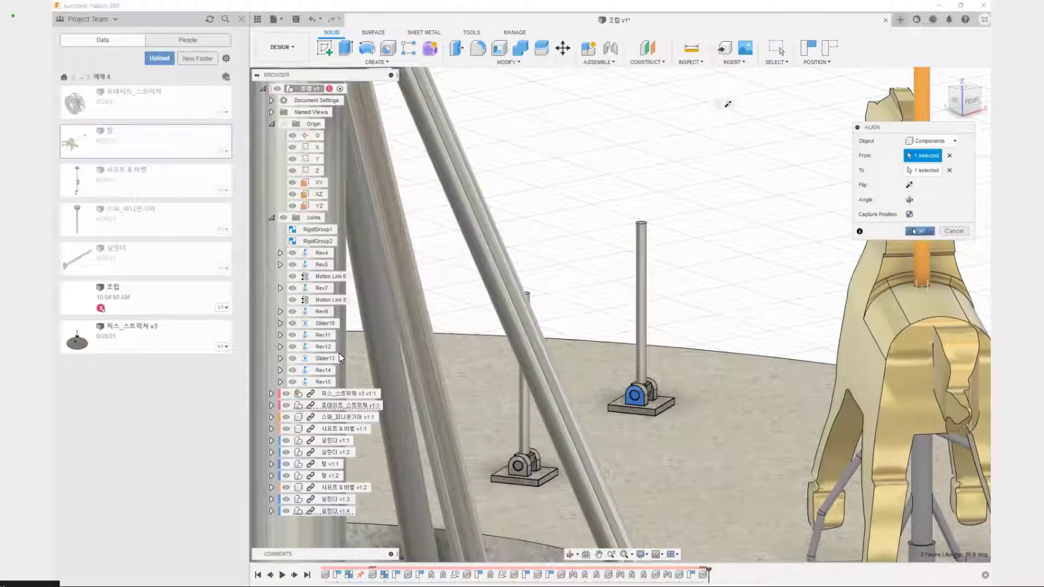
left_click(917, 231)
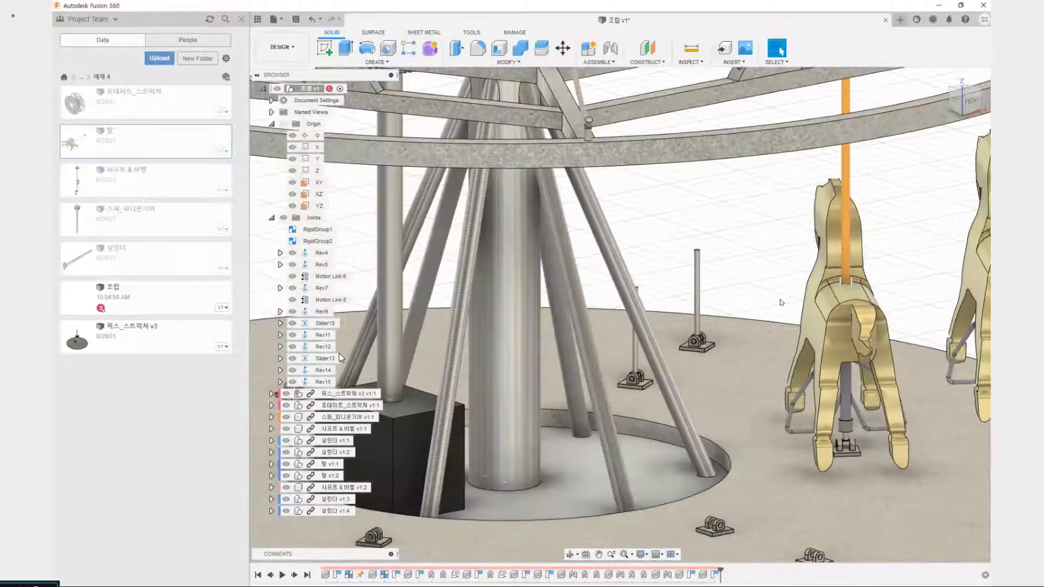
Duplicate the 말 v1:2 horse component and accept the copy at its pasted position near the base's edge.
mouse_move(770, 297)
middle_mouse_down("shift")
mouse_move(753, 303)
mouse_move(677, 400)
middle_mouse_up("shift")
scroll(713, 359, "down", 5)
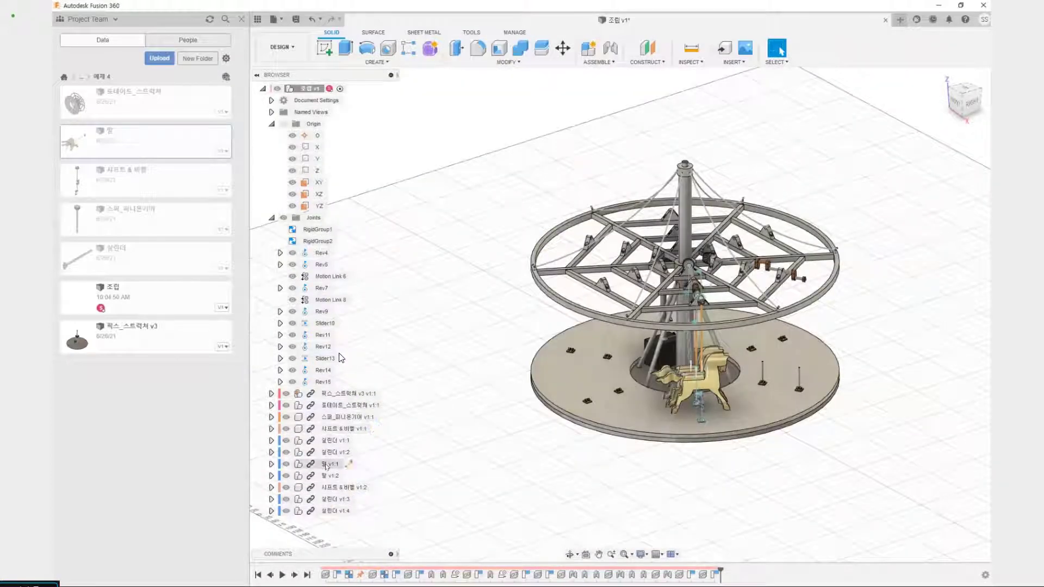
left_click(327, 463)
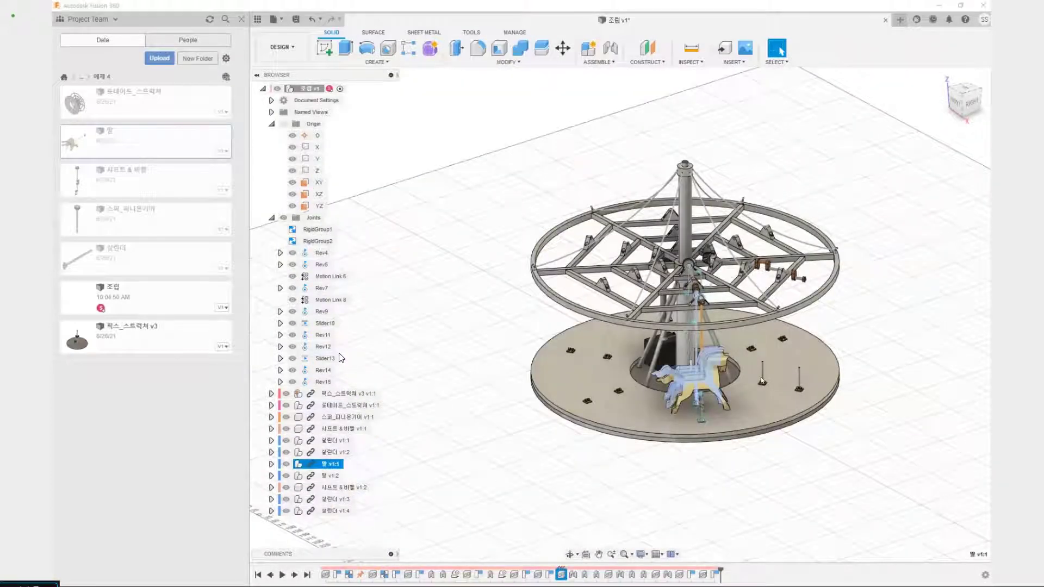
left_click(331, 476)
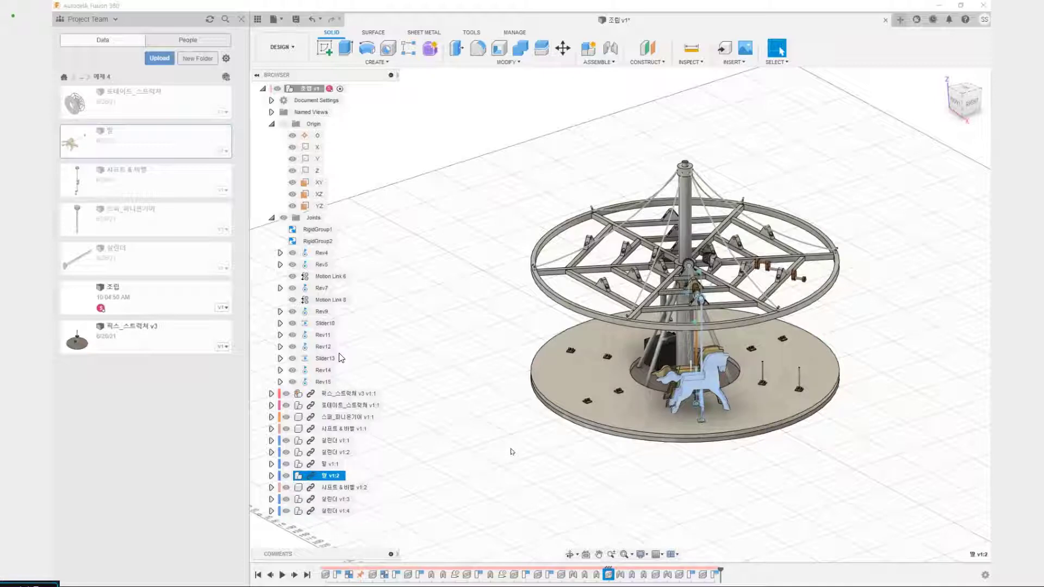
key("ctrl+v")
middle_click_drag(792, 431, 661, 479)
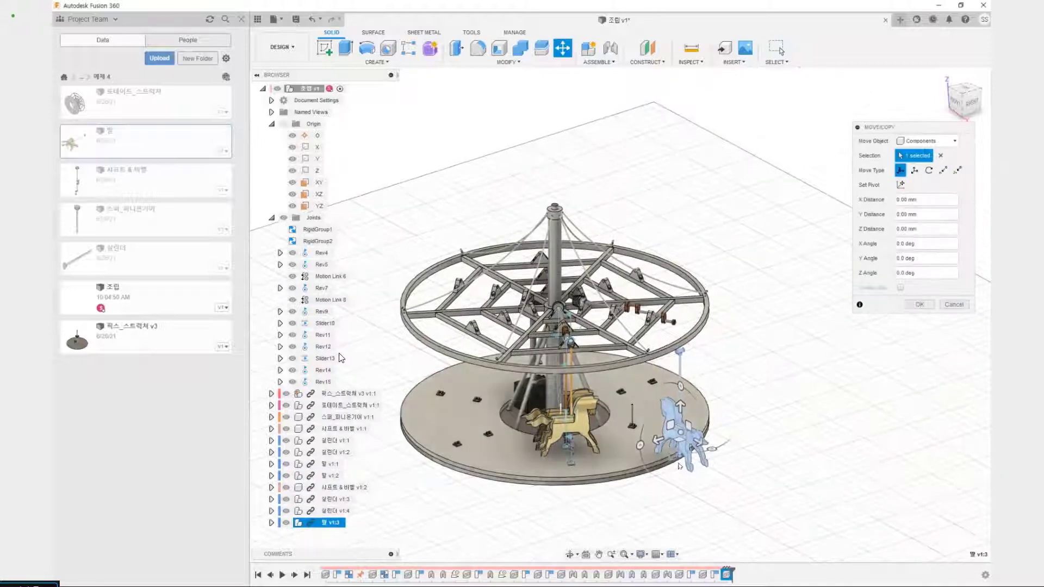
scroll(661, 479, "up", 4)
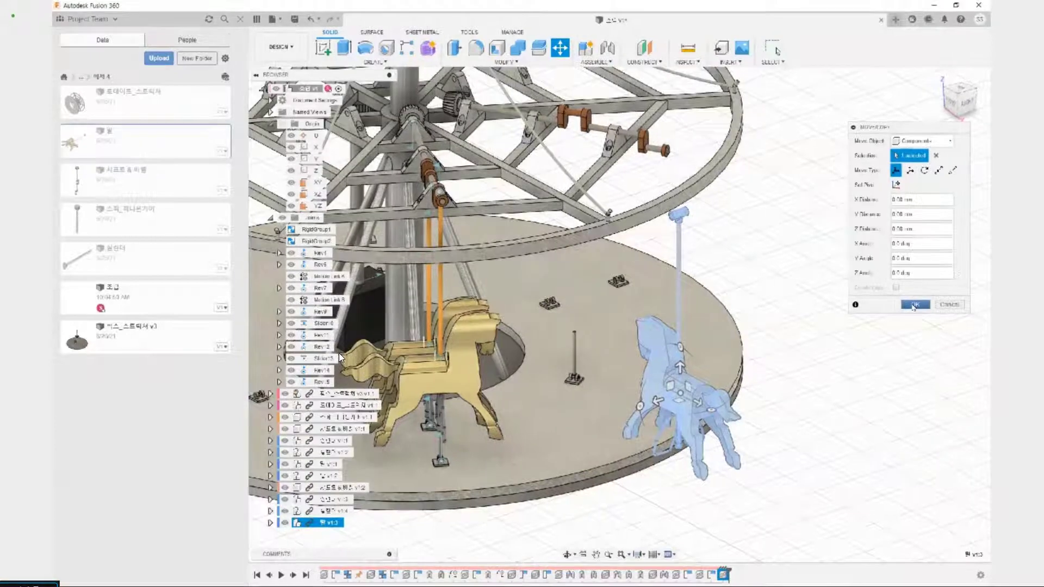
left_click(918, 305)
middle_click_drag(721, 267, 722, 352)
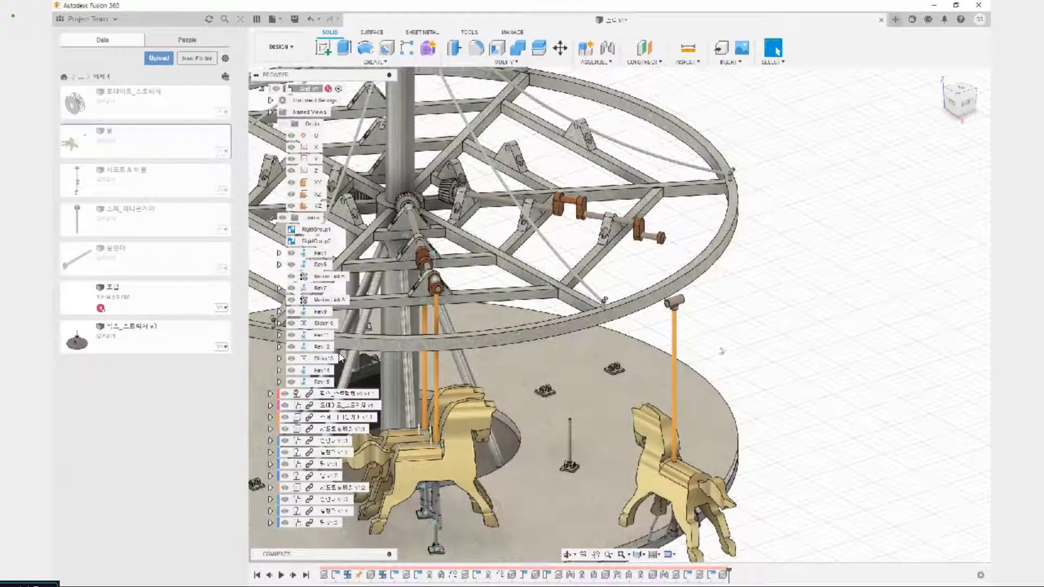
scroll(780, 316, "up", 3)
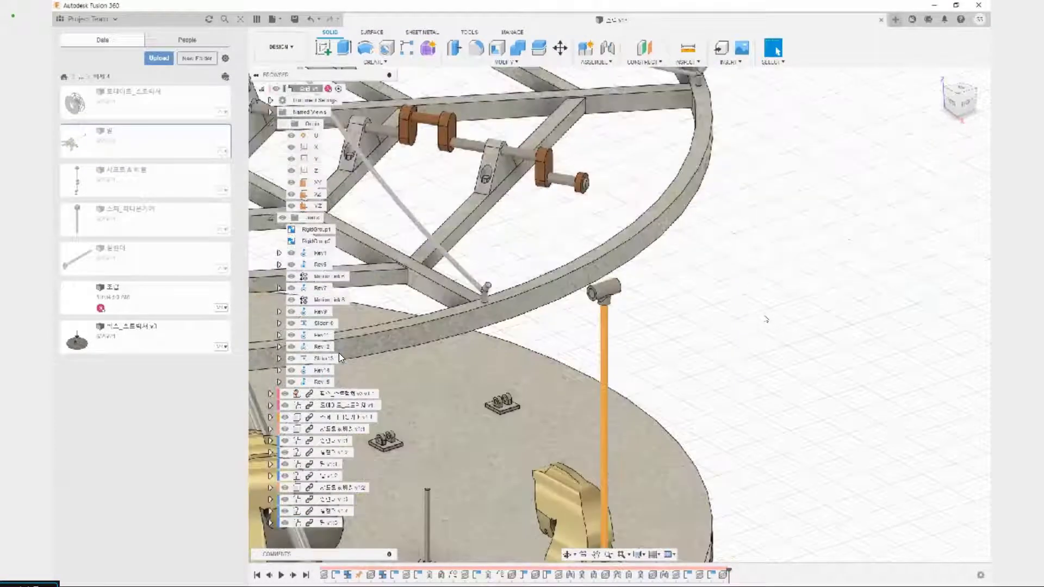
Create a joint between the sleeve atop the new horse copy's pole and the inner crank pin of the adjacent row's crankshaft.
key("j")
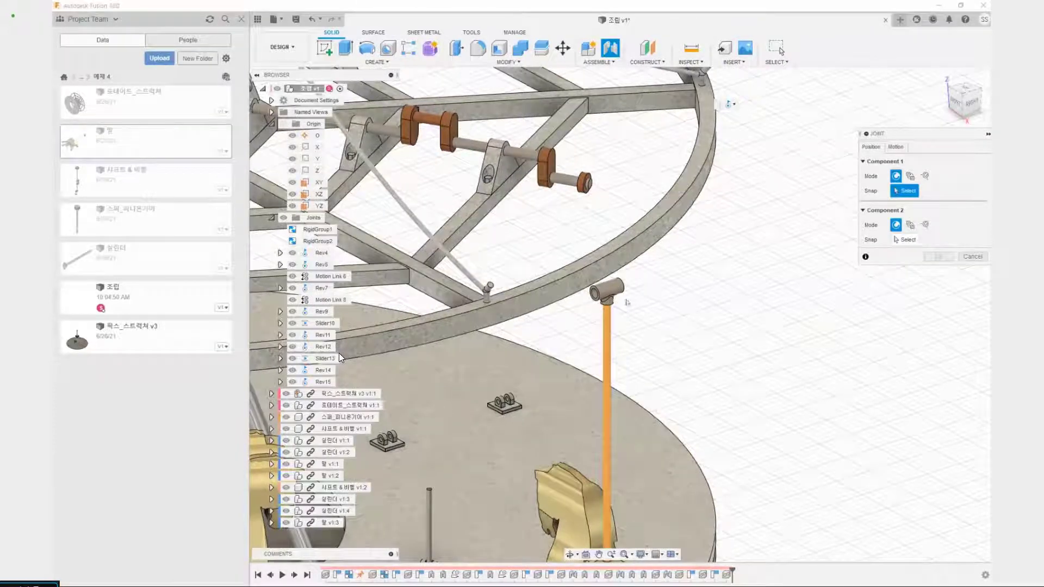
scroll(609, 292, "up", 3)
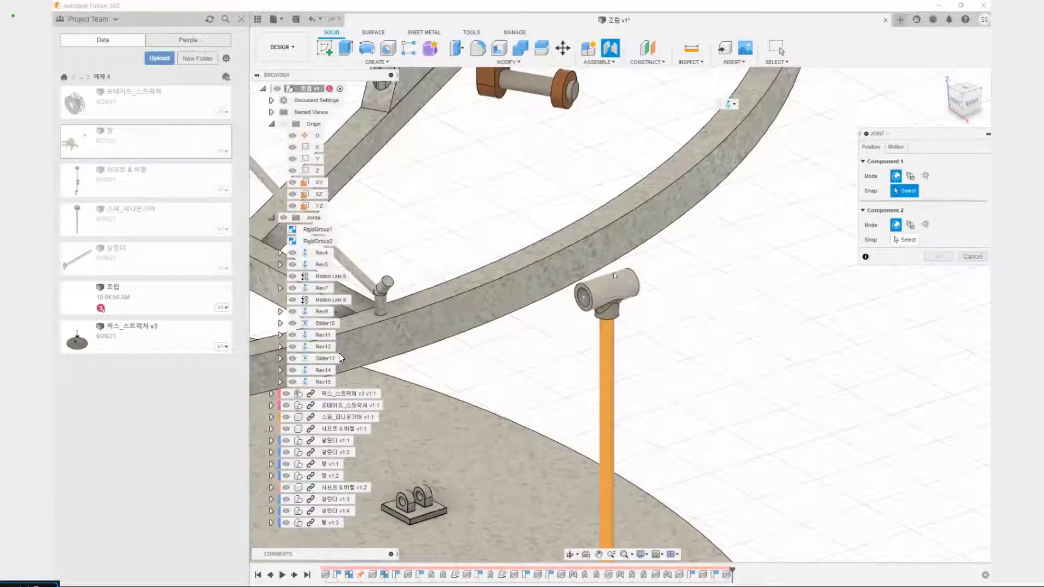
scroll(609, 288, "down", 3)
scroll(609, 288, "up", 3)
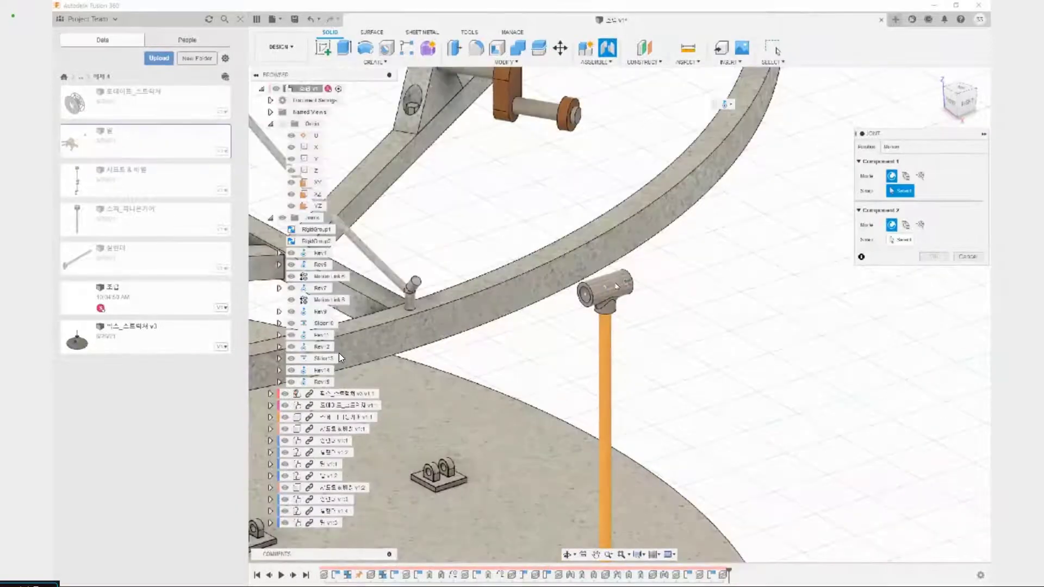
left_click(606, 288)
scroll(606, 288, "down", 5)
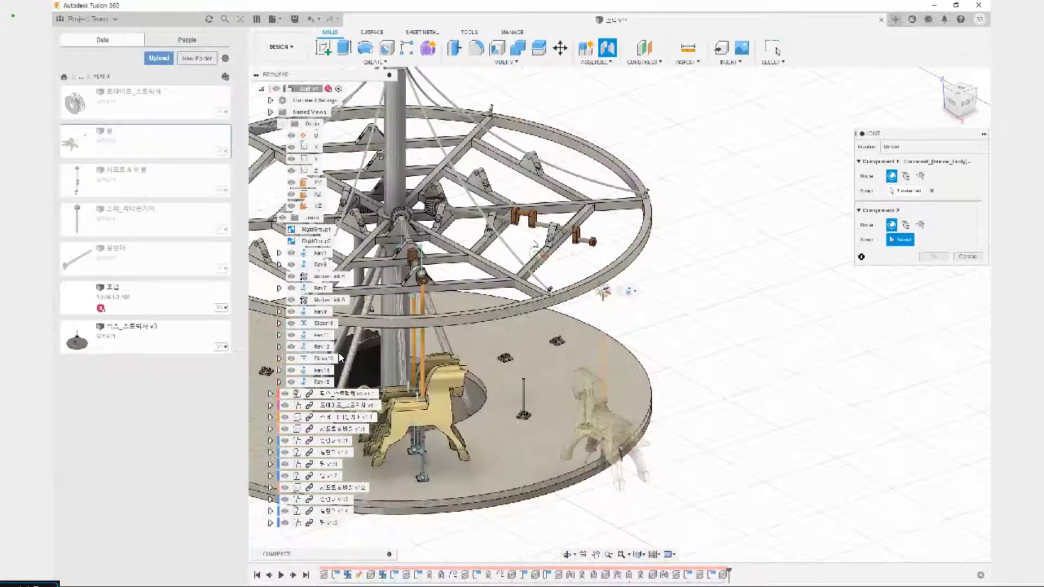
scroll(525, 216, "up", 5)
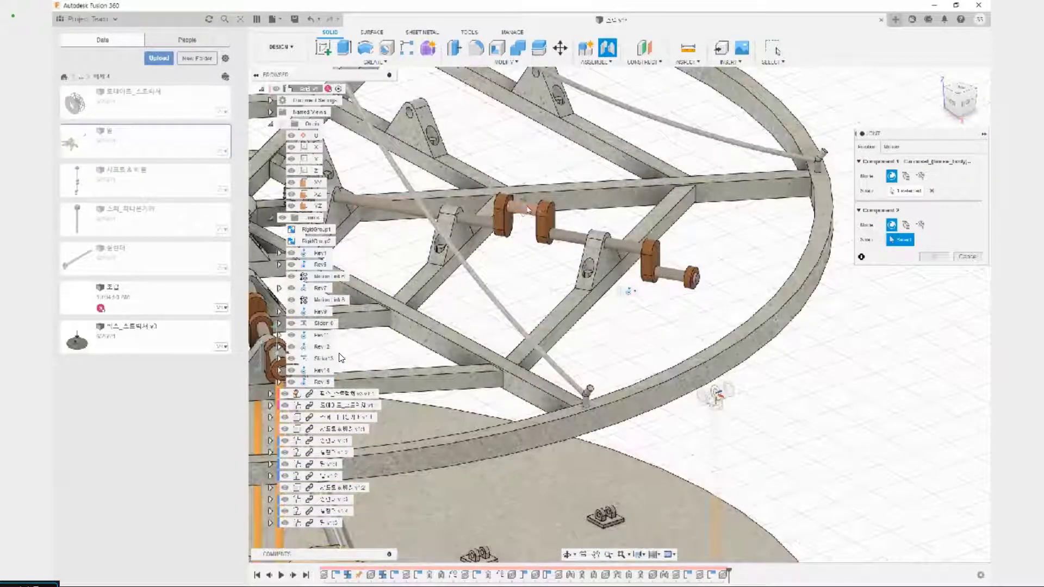
left_click(552, 225)
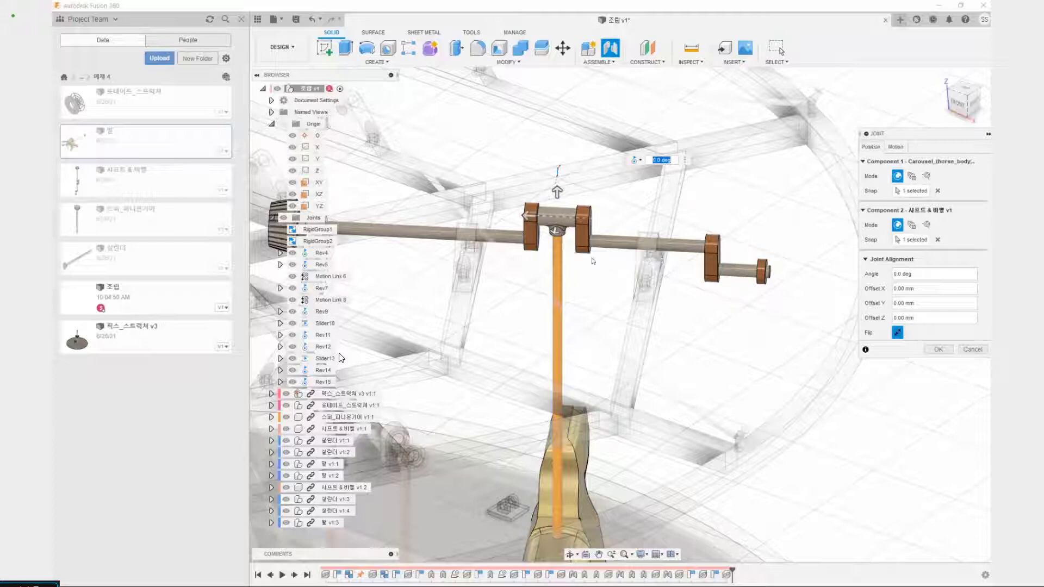
Check the flipped joint between the horse pole's sleeve and the inner crank pin of the shaft, and accept it with zero angle and offsets.
scroll(554, 241, "up", 5)
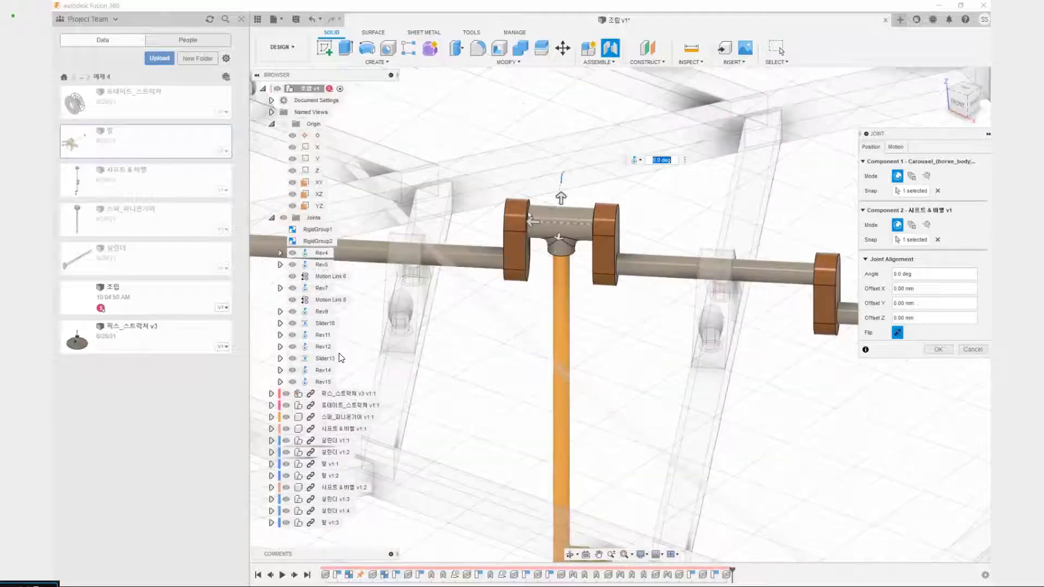
scroll(533, 201, "up", 5)
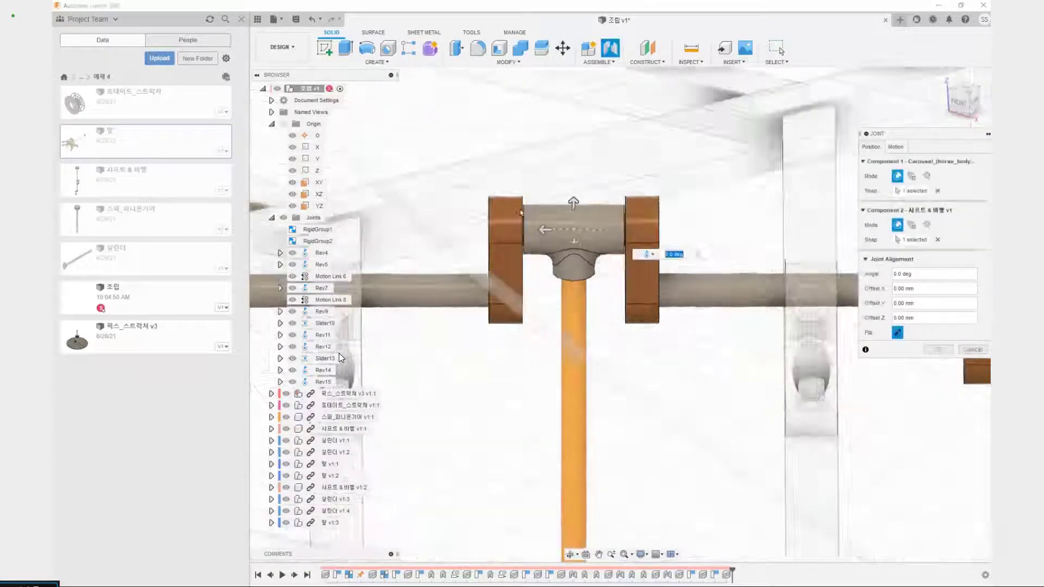
scroll(670, 223, "up", 5)
scroll(484, 233, "down", 5)
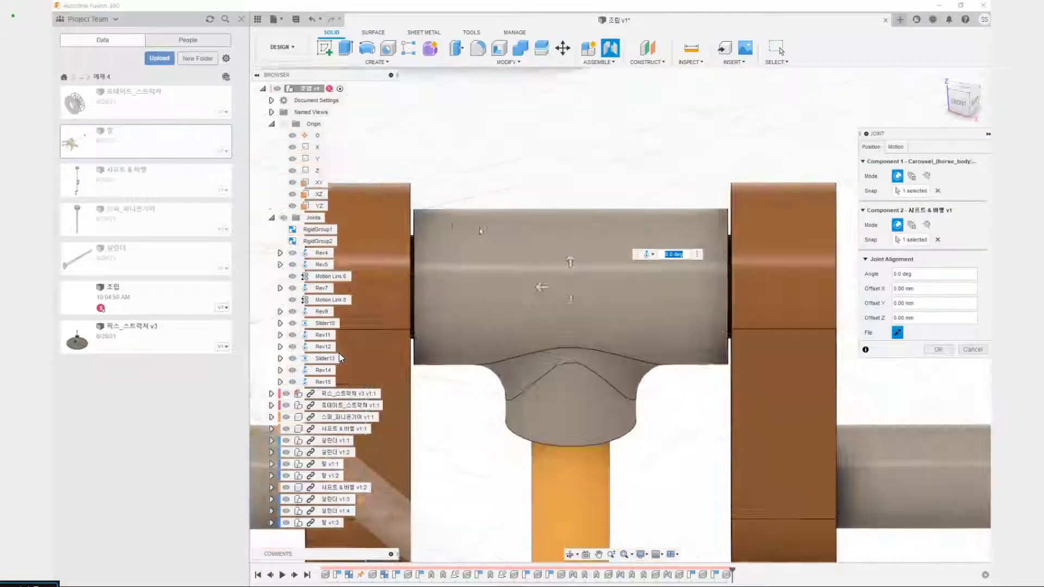
left_click_drag(414, 214, 414, 233)
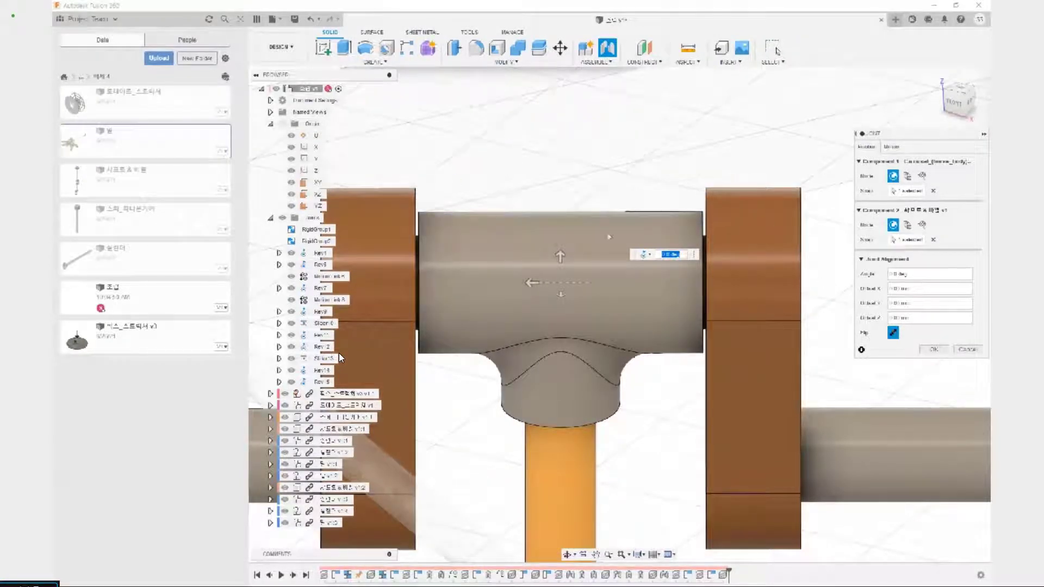
scroll(544, 227, "down", 6)
scroll(604, 291, "down", 4)
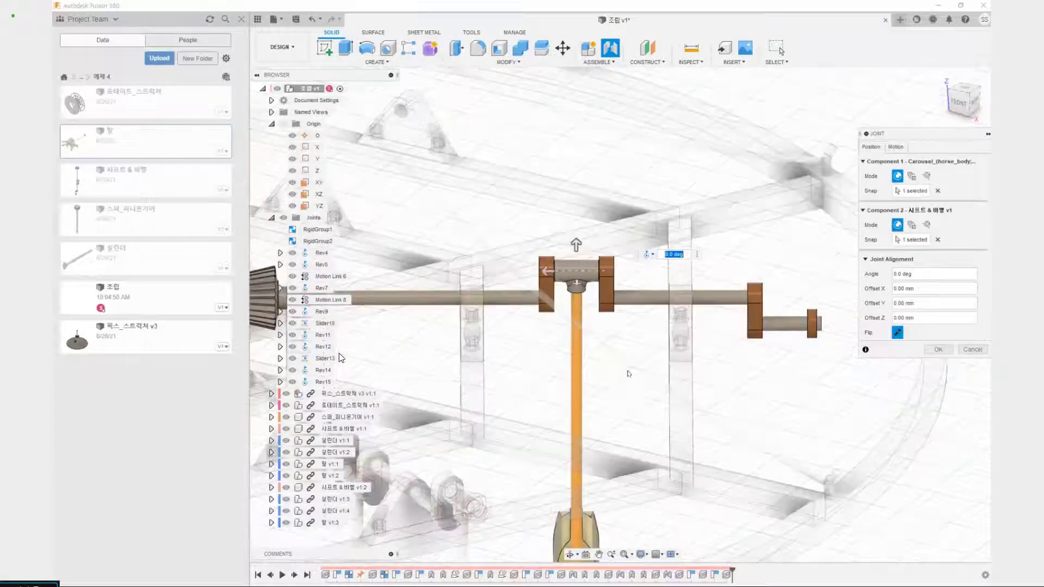
middle_click_drag(629, 374, 615, 270)
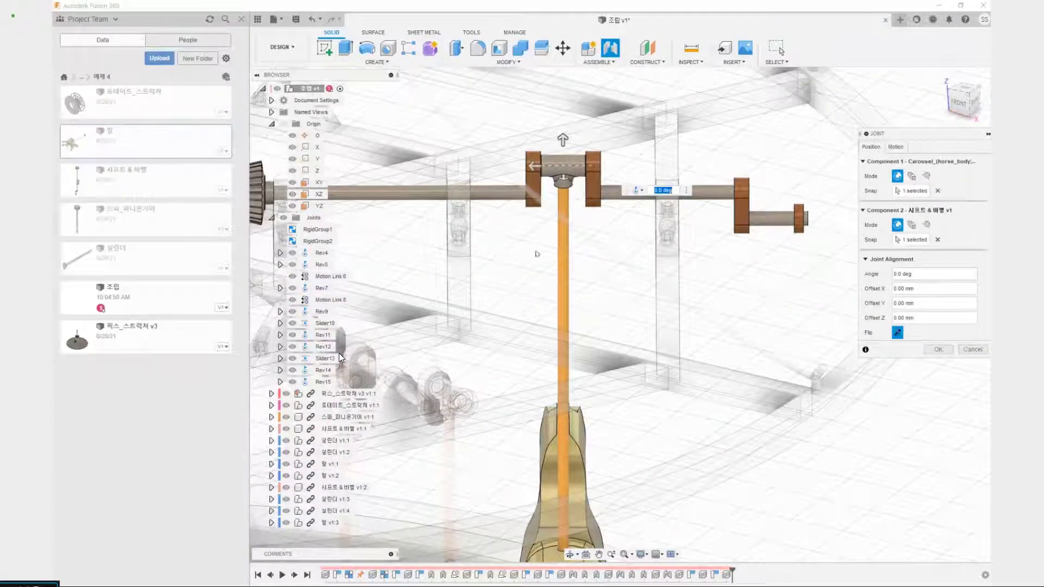
scroll(586, 323, "down", 3)
middle_click_drag(692, 422, 454, 159, "shift")
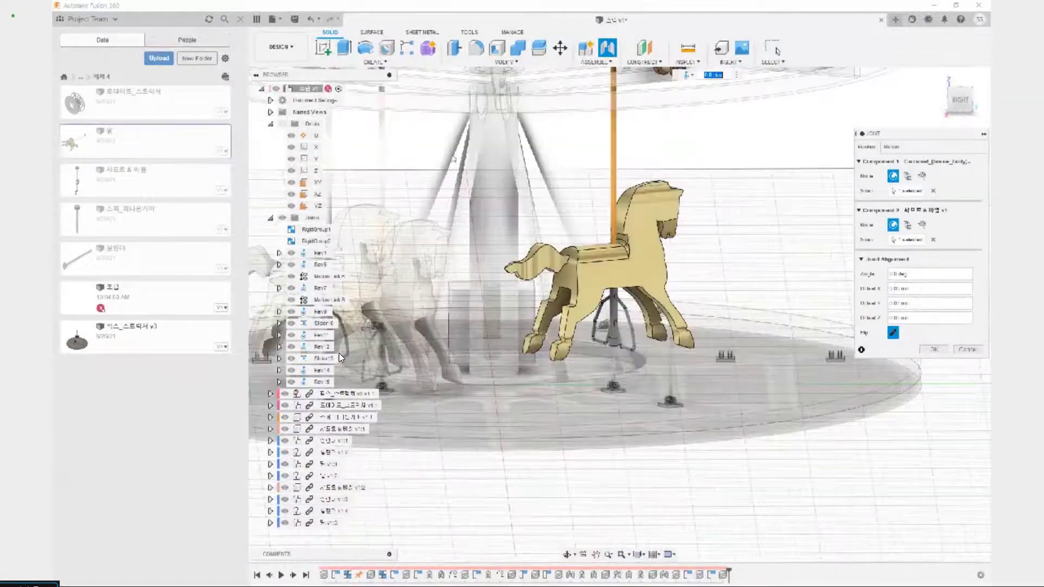
left_click(934, 349)
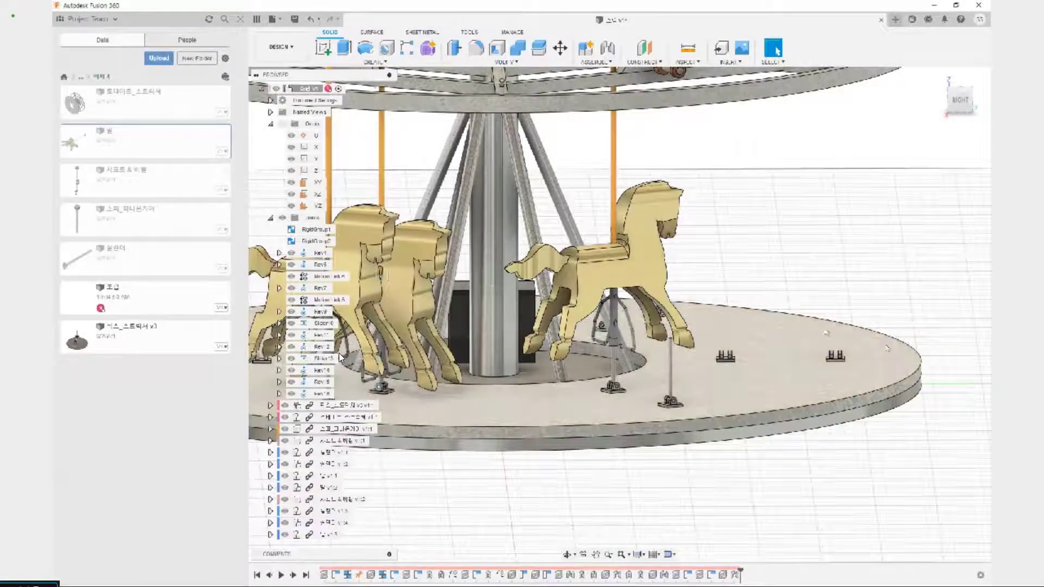
Duplicate the 말 v1:3 horse component and place the copy in the assembly with zero move distances and angles.
scroll(767, 370, "up", 3)
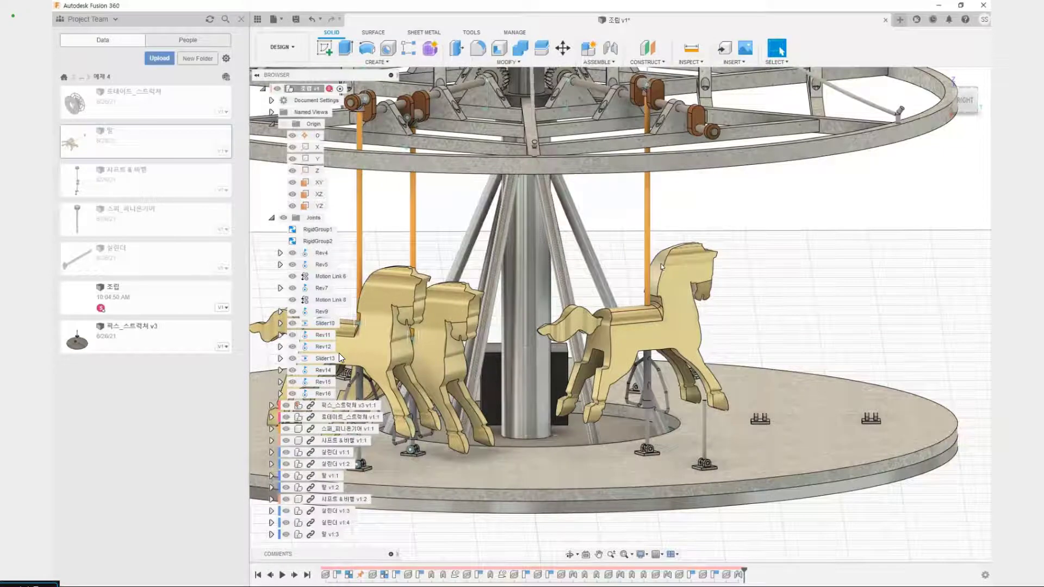
scroll(340, 357, "down", 3)
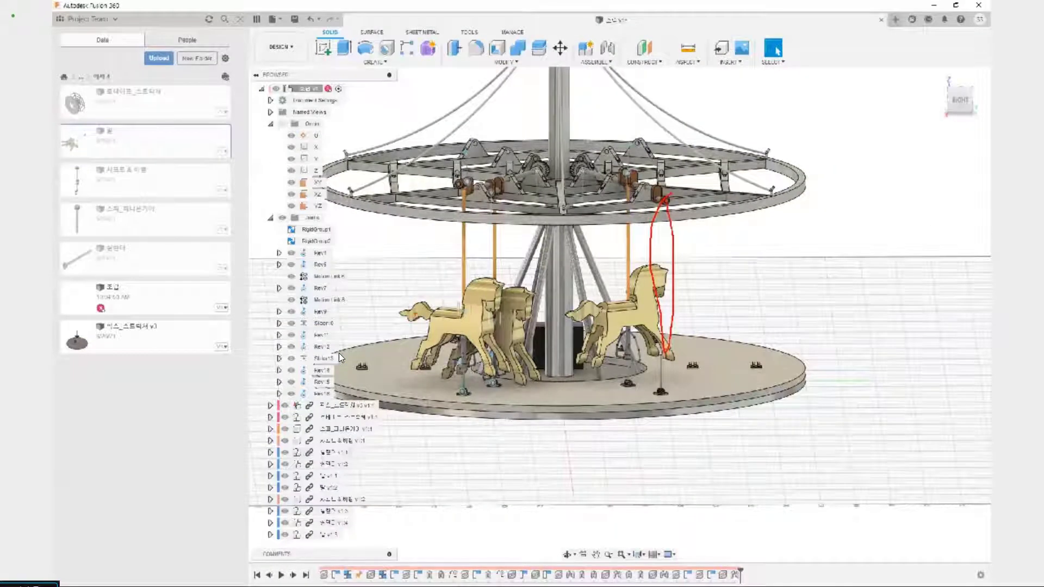
left_click(333, 535)
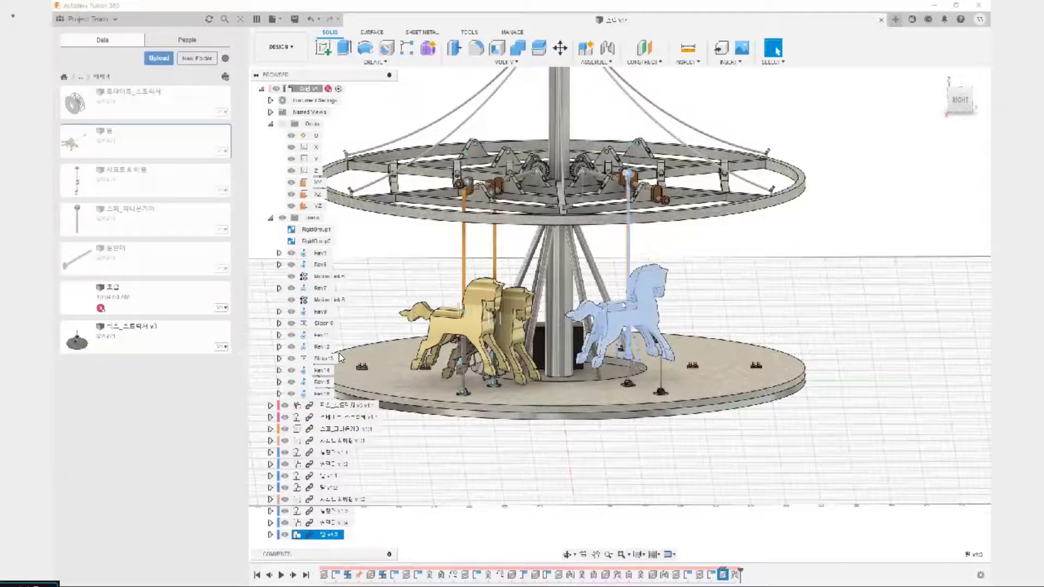
key("m")
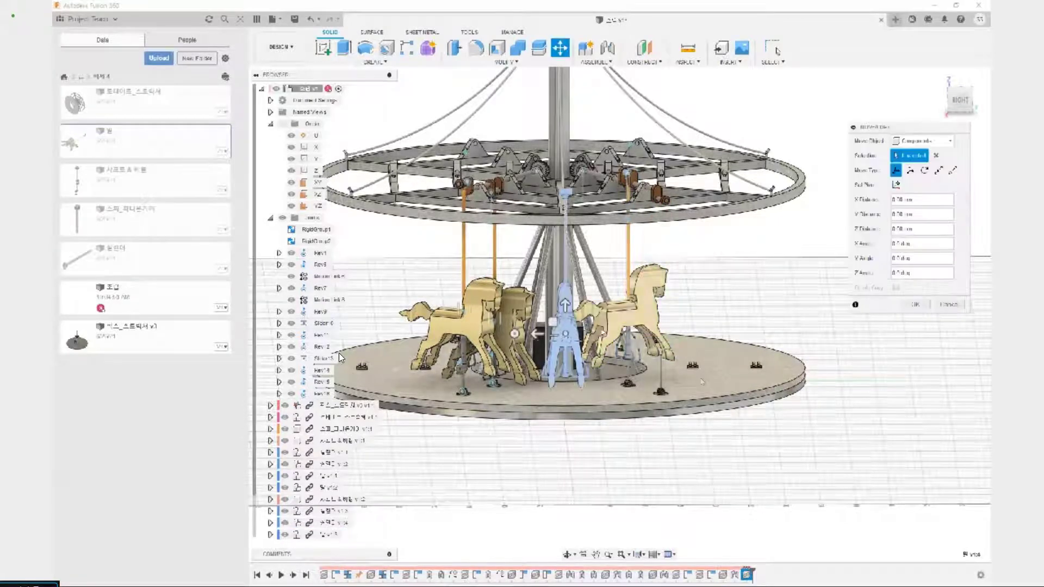
middle_click_drag(608, 391, 634, 416, "shift")
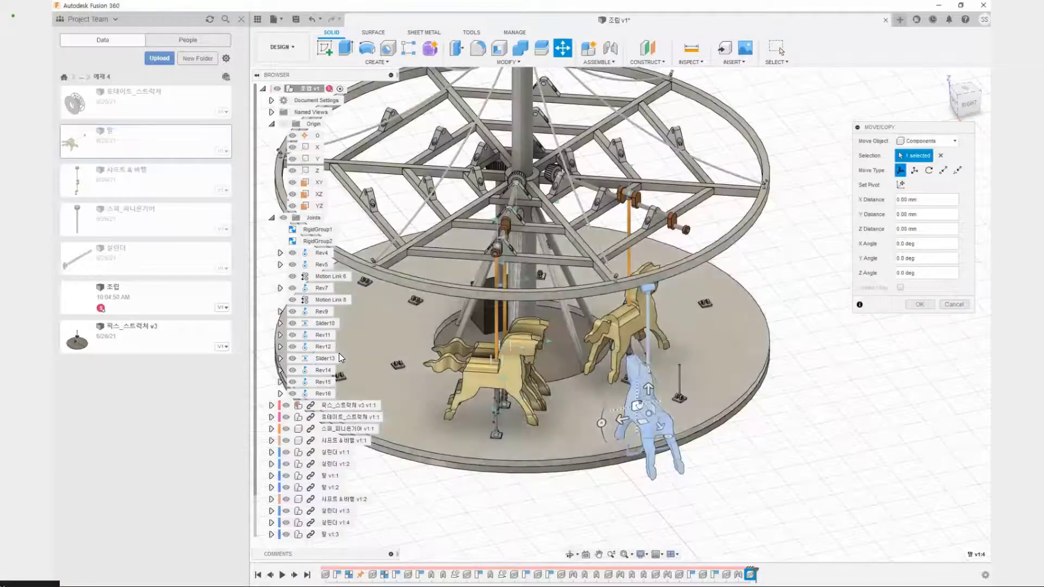
left_click(909, 308)
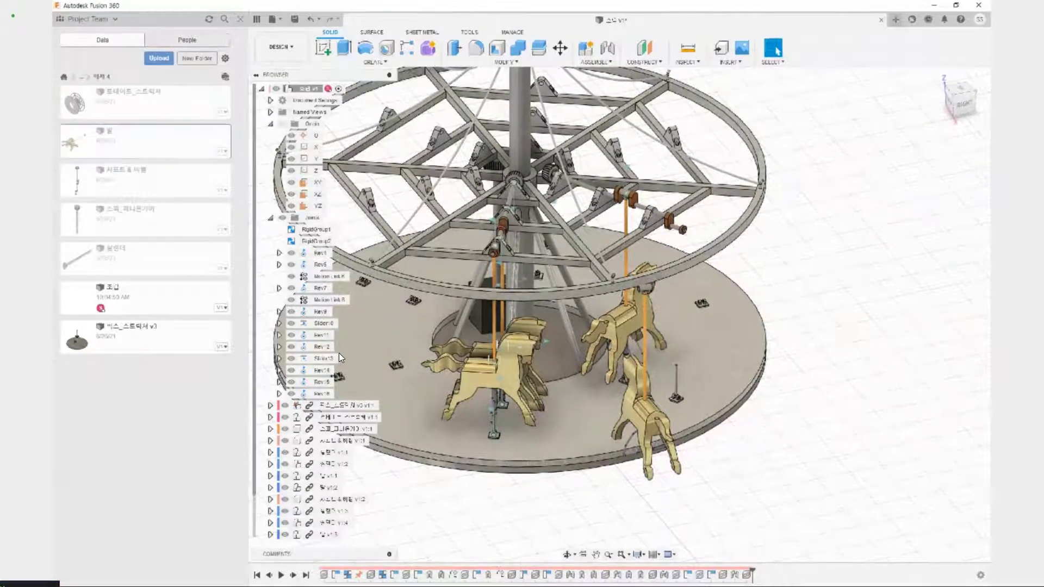
Joint the new horse pole's sleeve to the outer crank pin of the same shaft, with zero angle and offsets.
scroll(576, 379, "up", 3)
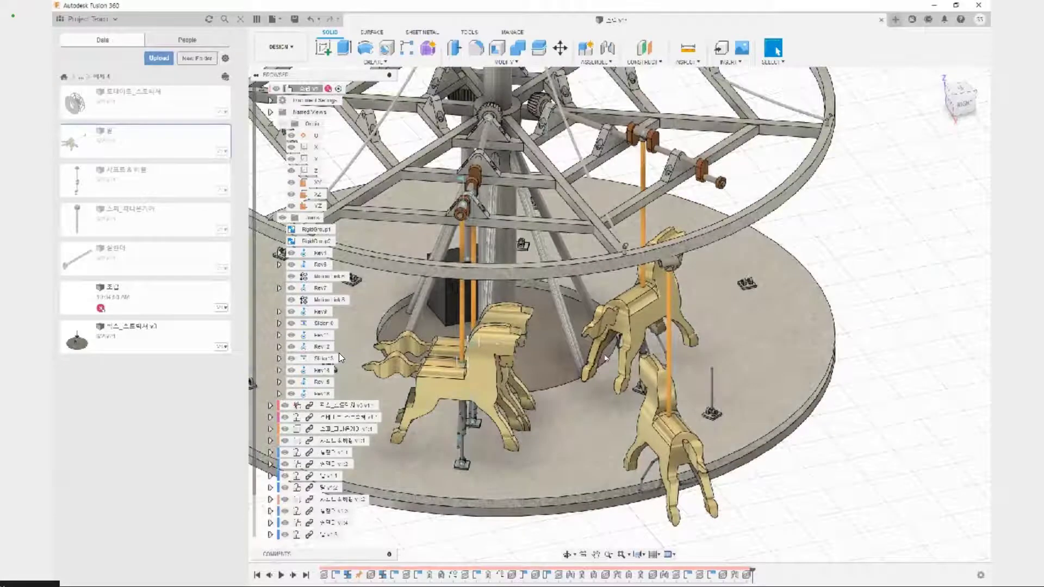
middle_click_drag(577, 416, 635, 406, "shift")
middle_click_drag(886, 284, 853, 333)
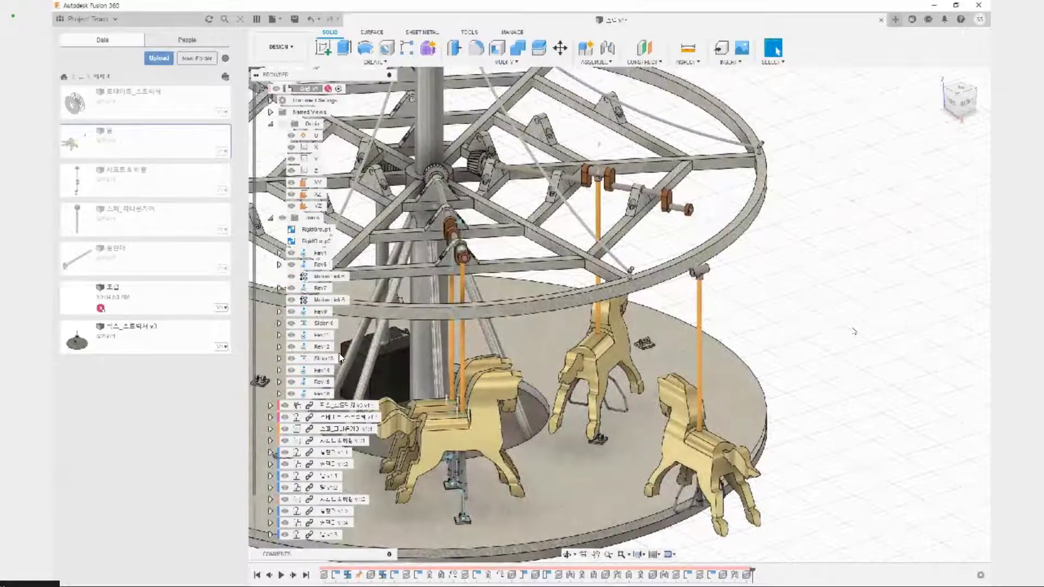
key("j")
scroll(749, 280, "up", 5)
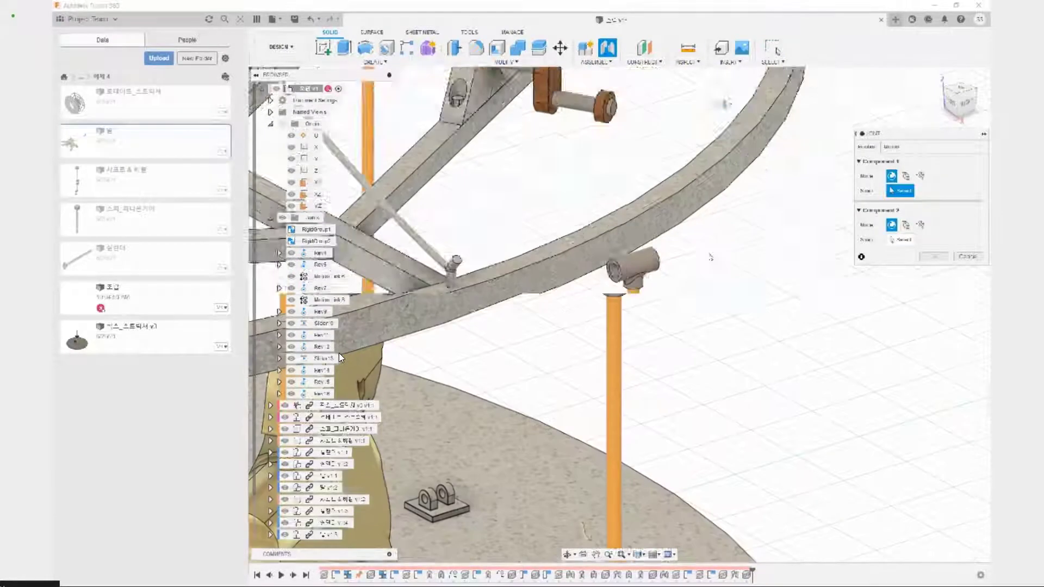
left_click(618, 267)
scroll(612, 228, "down", 5)
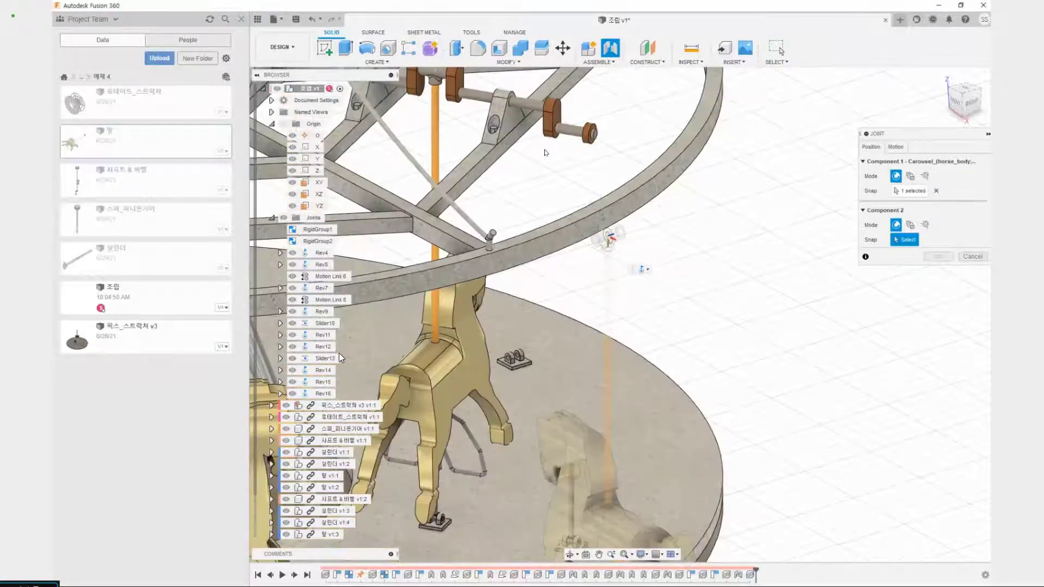
scroll(561, 302, "up", 8)
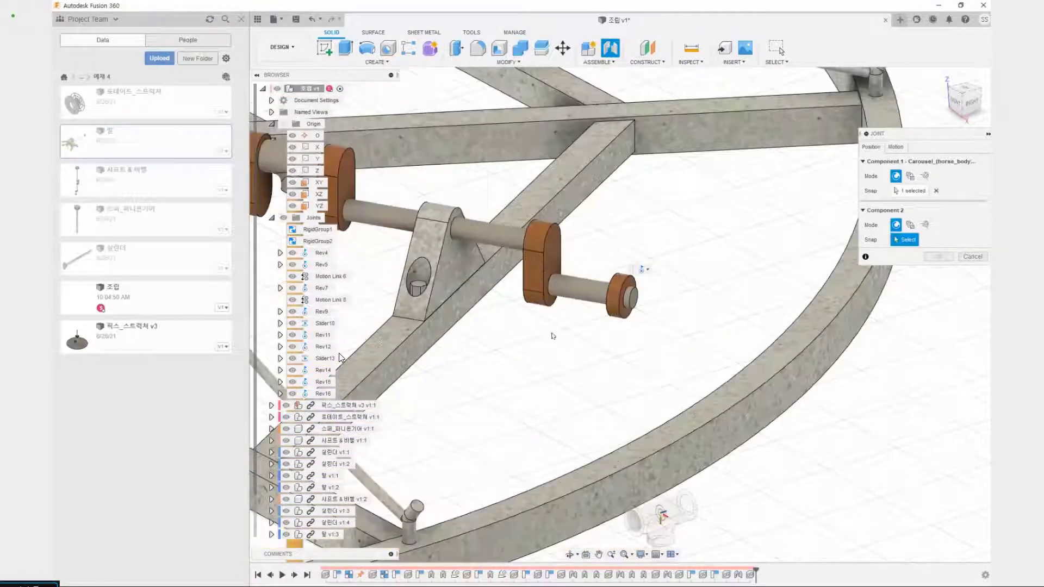
left_click(581, 291)
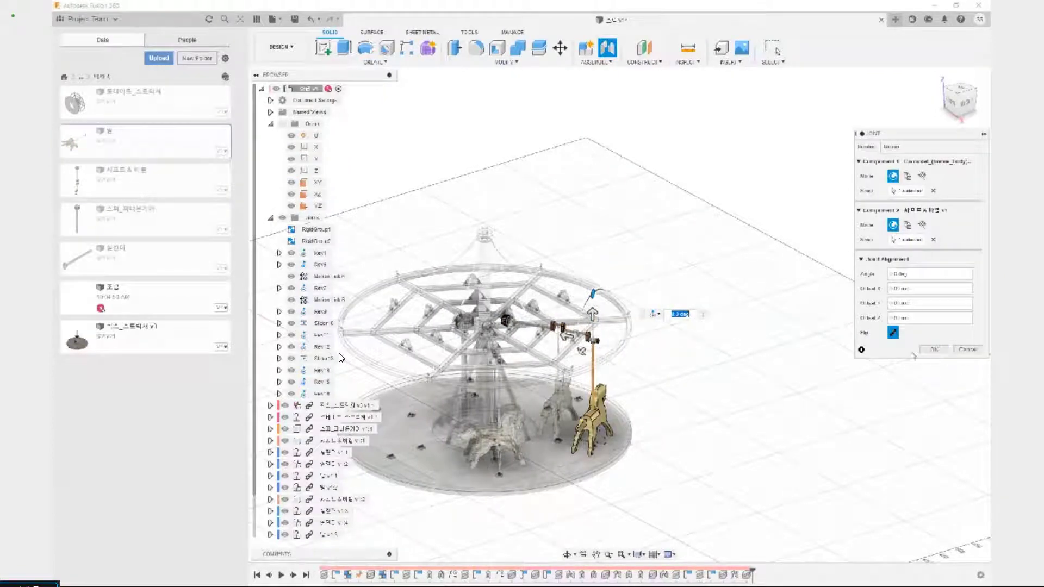
left_click(934, 349)
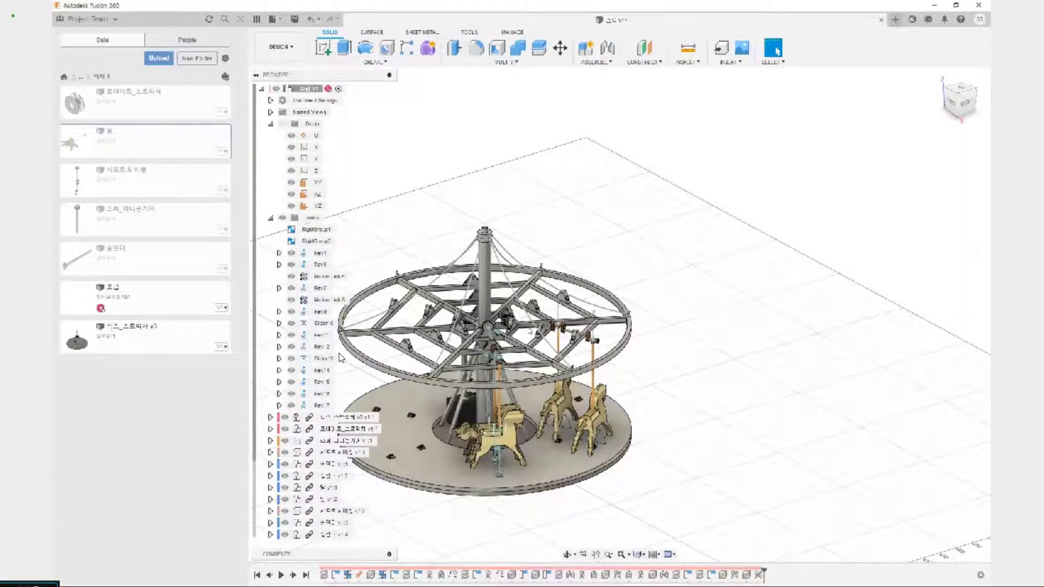
scroll(529, 330, "up", 5)
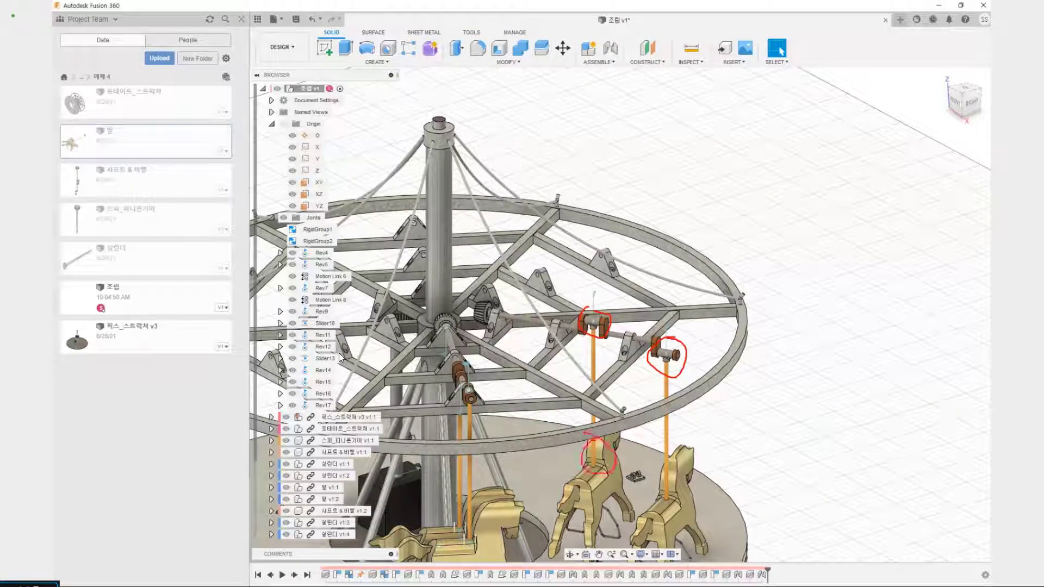
key("Escape")
middle_click_drag(659, 523, 604, 330)
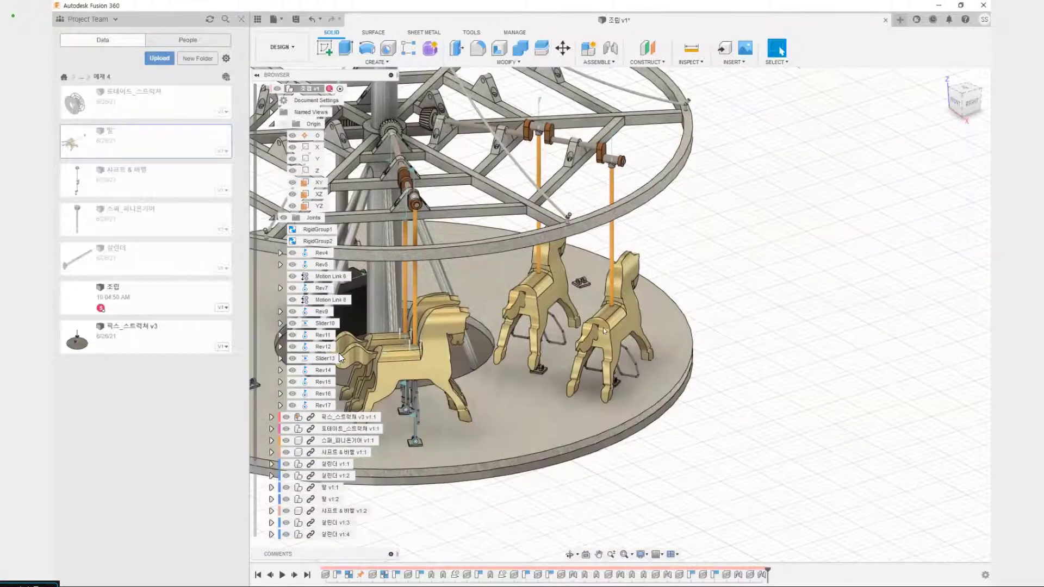
mouse_move(534, 357)
left_mouse_down()
mouse_move(552, 382)
mouse_move(535, 355)
left_mouse_up()
key("Escape")
middle_click_drag(566, 219, 608, 312)
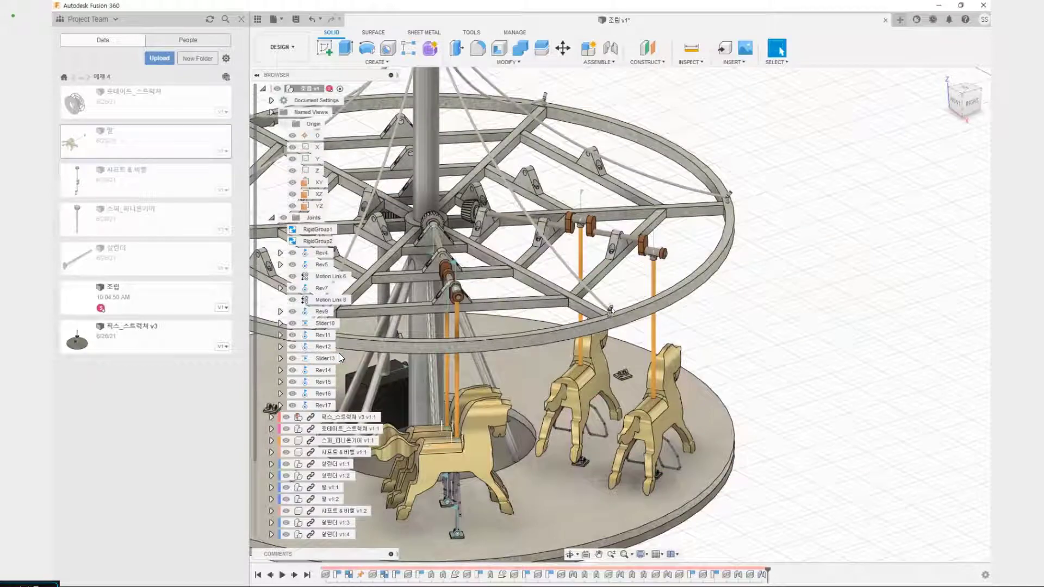
Add a Slider as-built joint along the Z axis between the inner horse and the cylinder rod beneath it, with its origin at the pole's base.
scroll(602, 356, "up", 3)
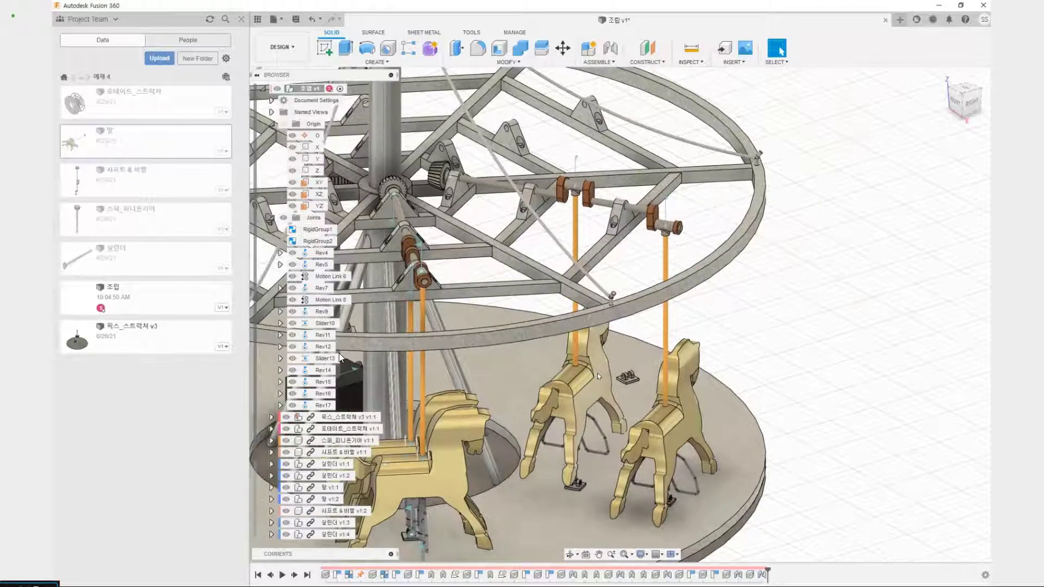
key("shift+j")
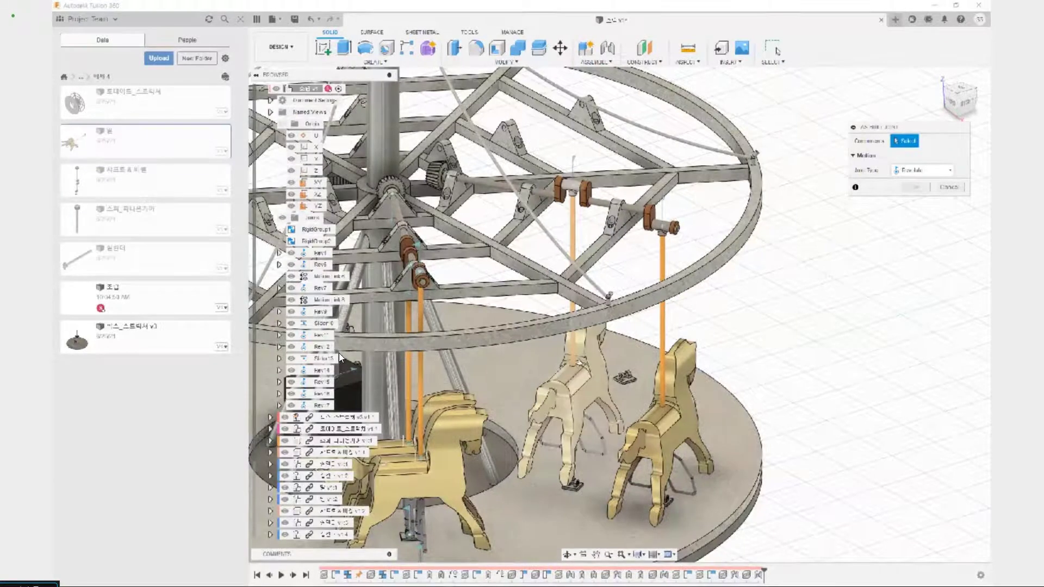
left_click(580, 368)
middle_click_drag(600, 483, 568, 458, "shift")
scroll(568, 458, "up", 5)
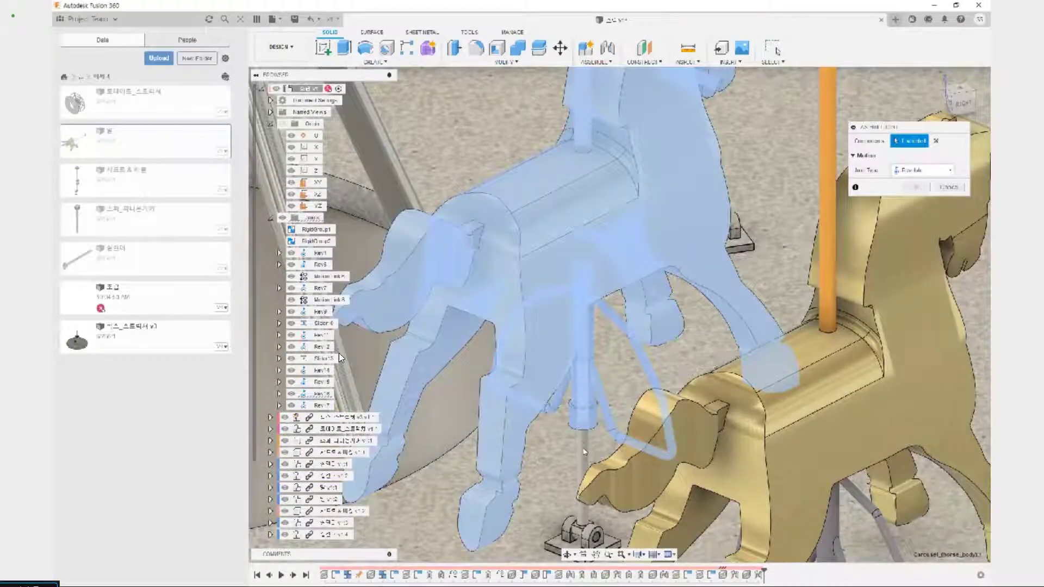
left_click(584, 450)
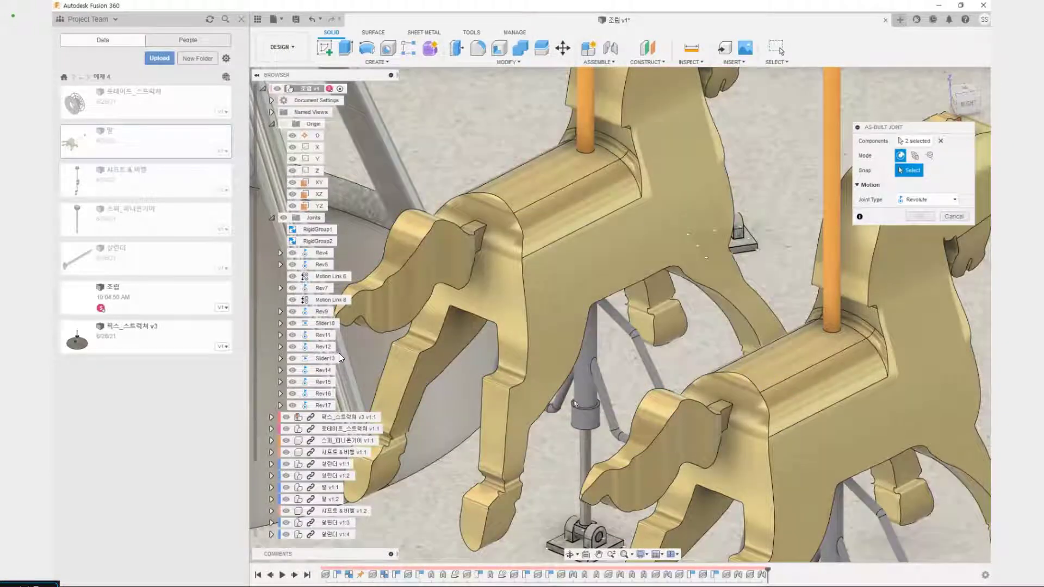
left_click(919, 200)
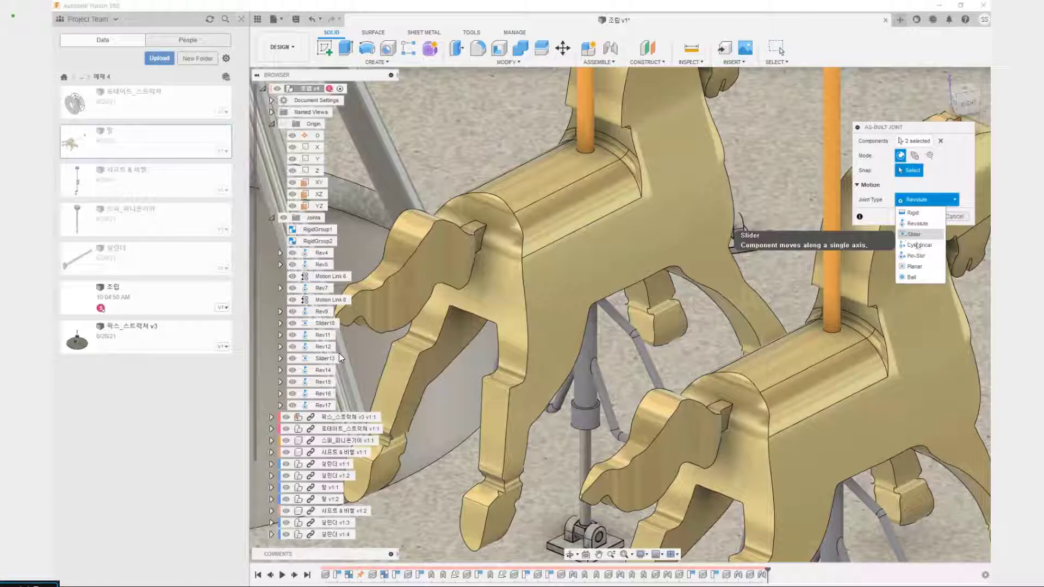
left_click(914, 234)
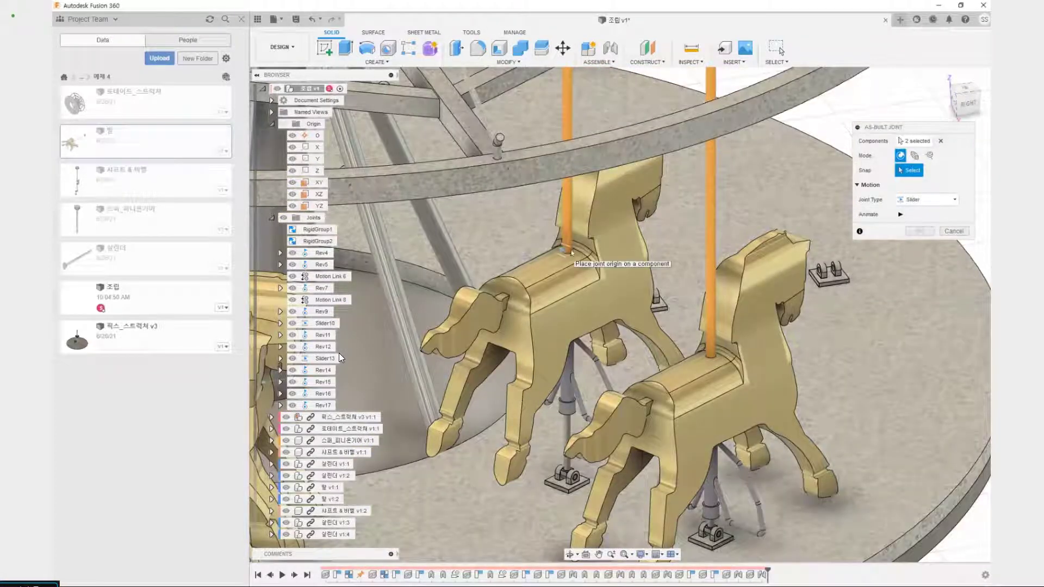
left_click(571, 249)
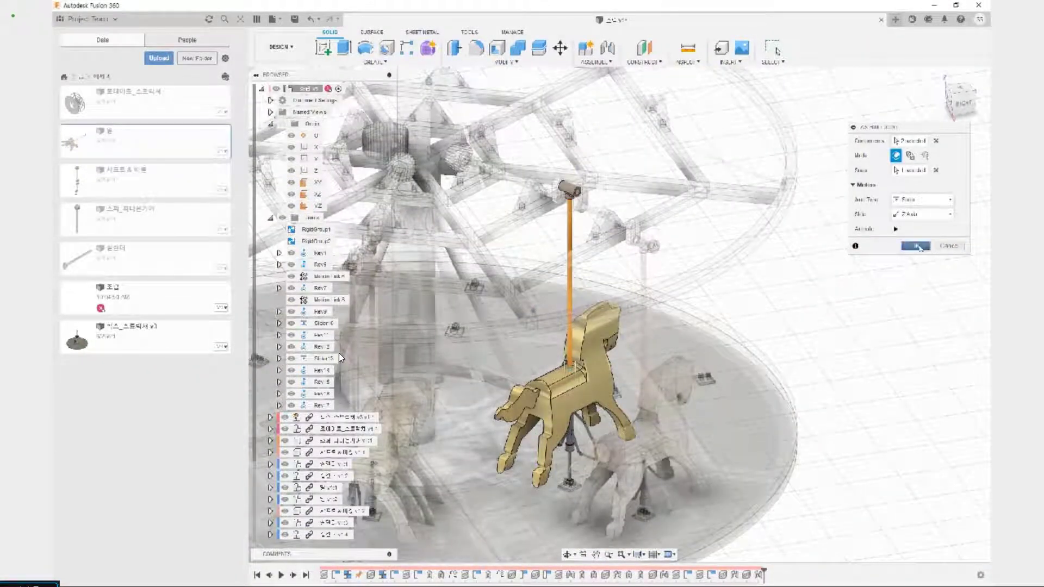
left_click(917, 246)
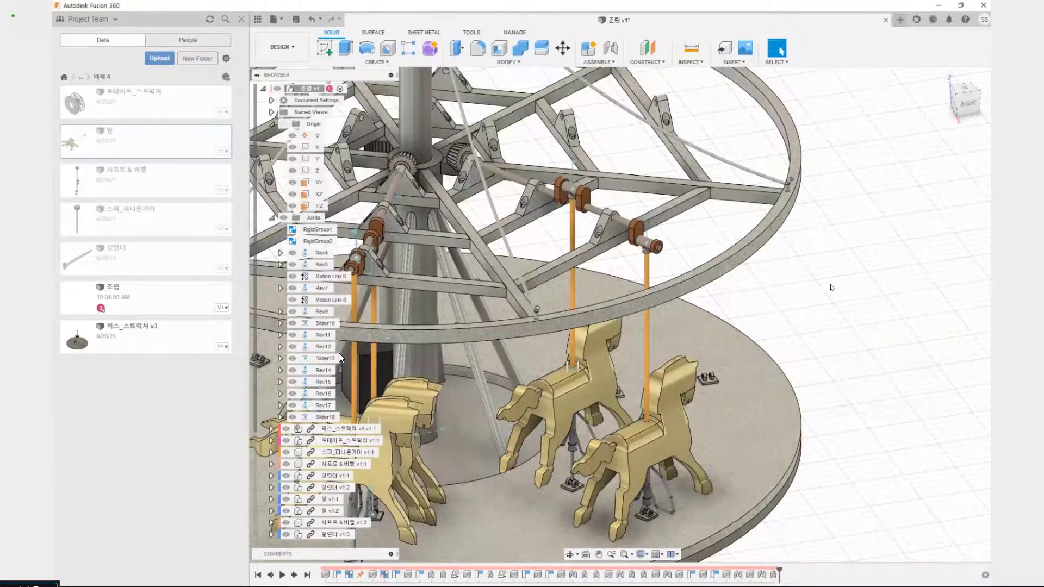
middle_click_drag(805, 279, 806, 242)
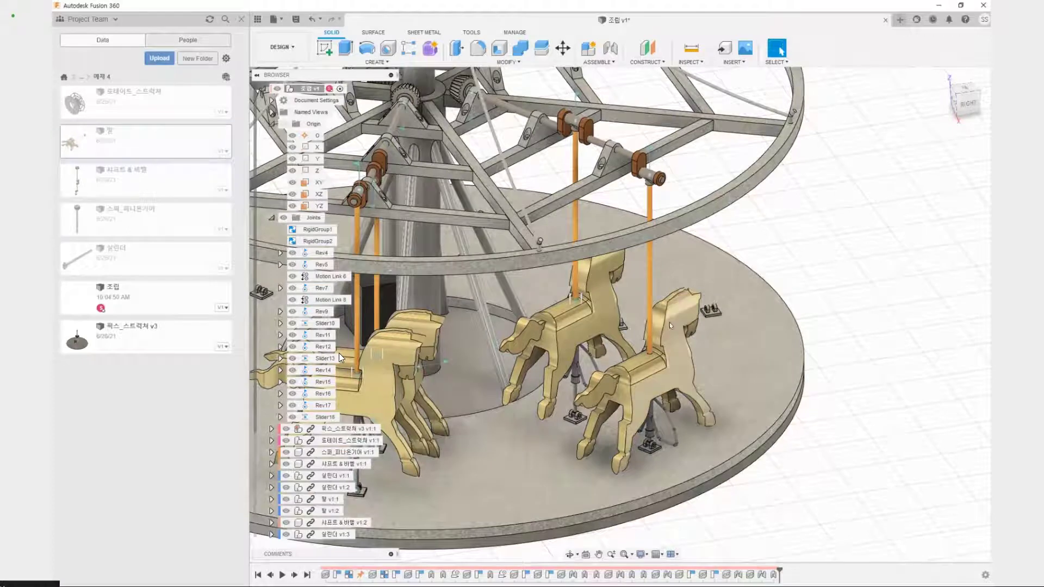
scroll(640, 334, "down", 4)
middle_click_drag(641, 334, 705, 321)
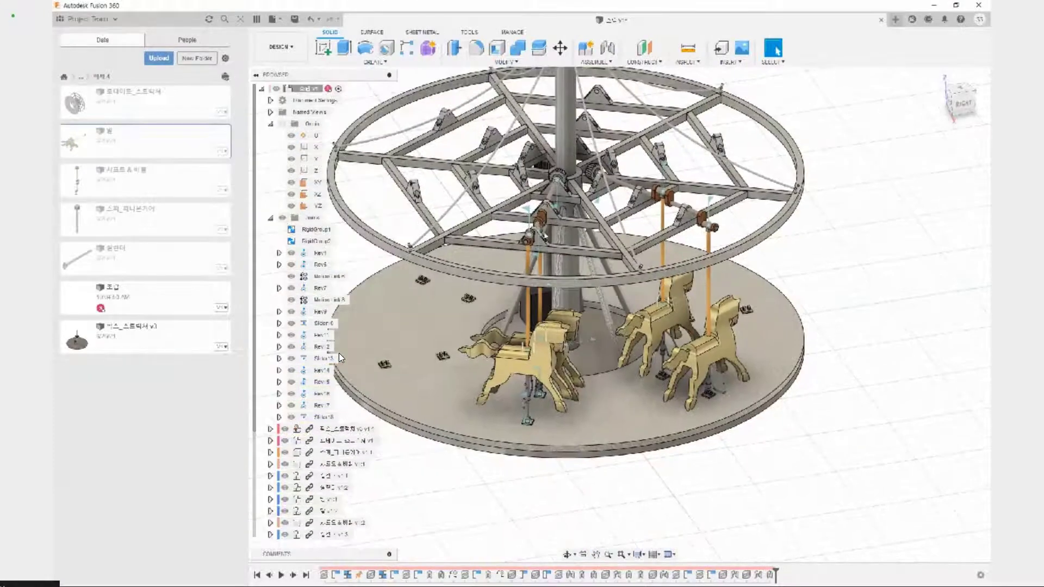
left_click_drag(539, 215, 544, 408)
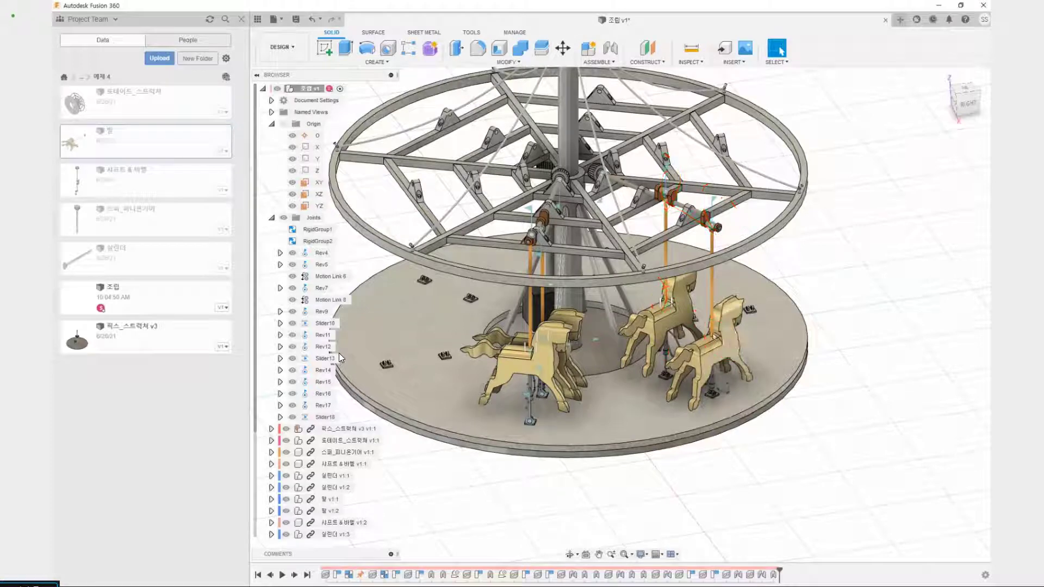
Add a Slider as-built joint along the Z axis between the outer horse and the cylinder rod beneath it, with its origin at the pole's base.
scroll(626, 286, "up", 10)
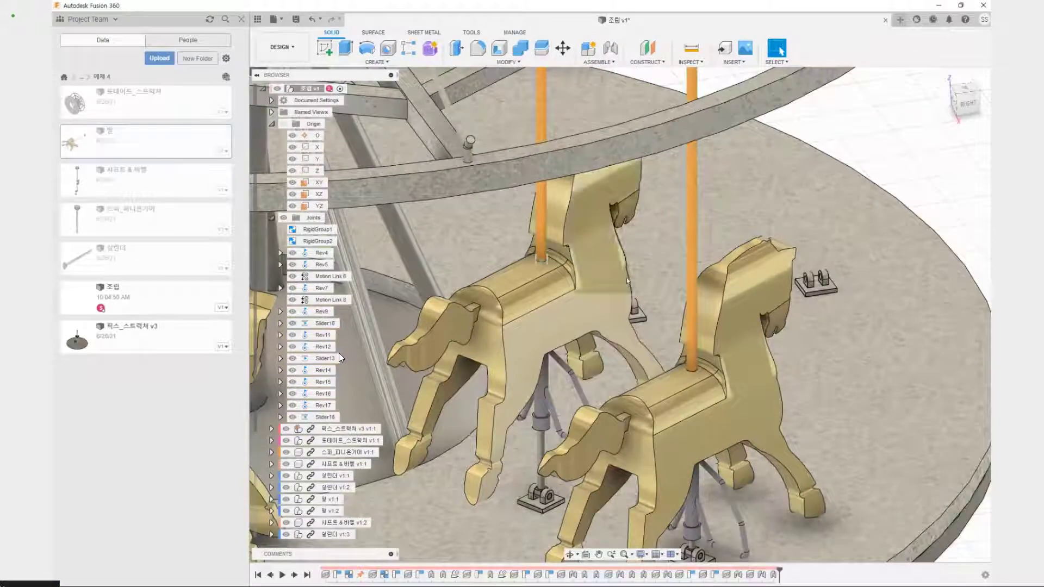
key("shift+j")
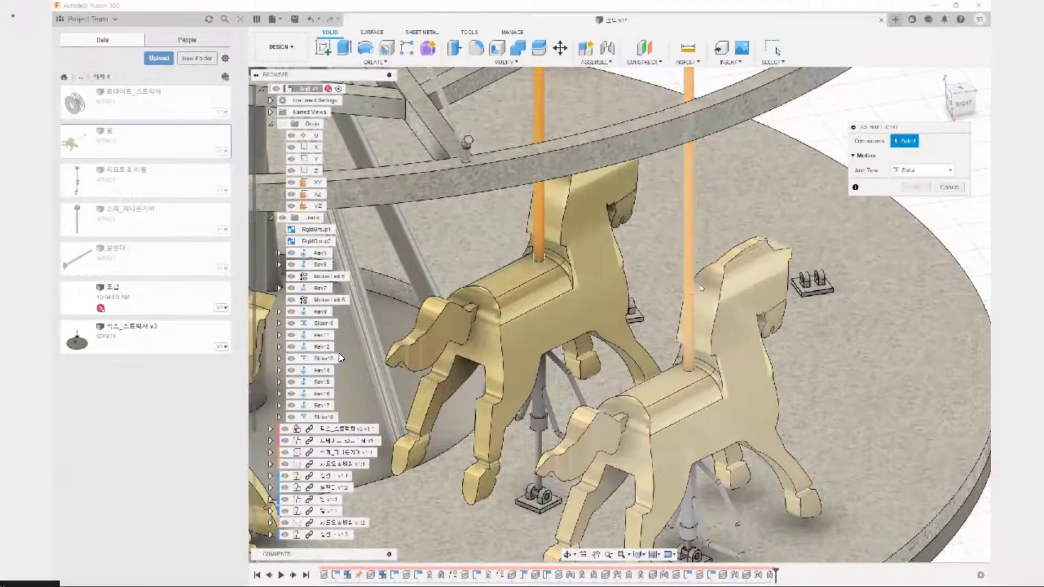
left_click(686, 403)
middle_click_drag(686, 403, 634, 224)
scroll(647, 371, "up", 4)
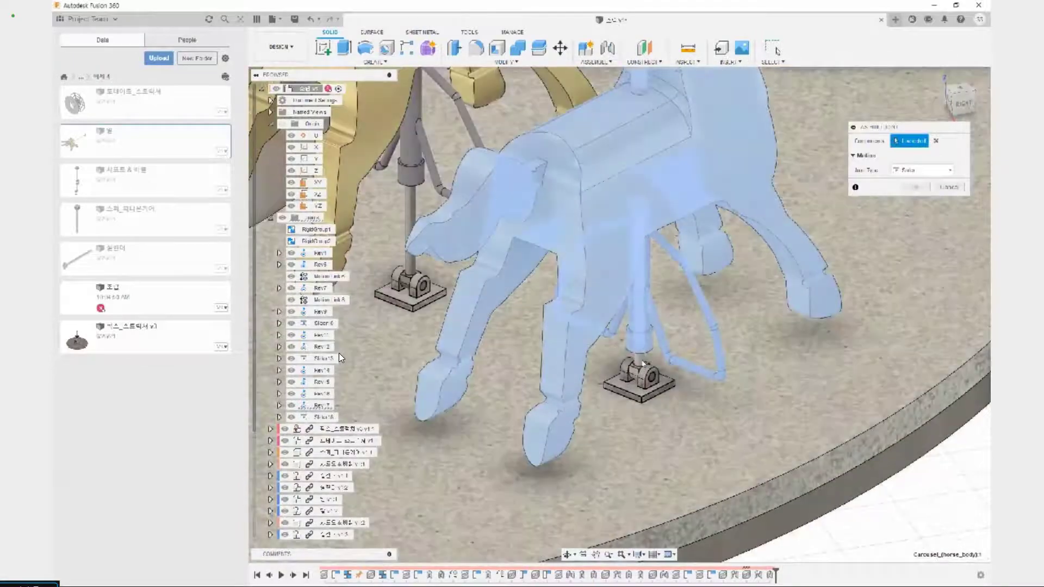
left_click(643, 364)
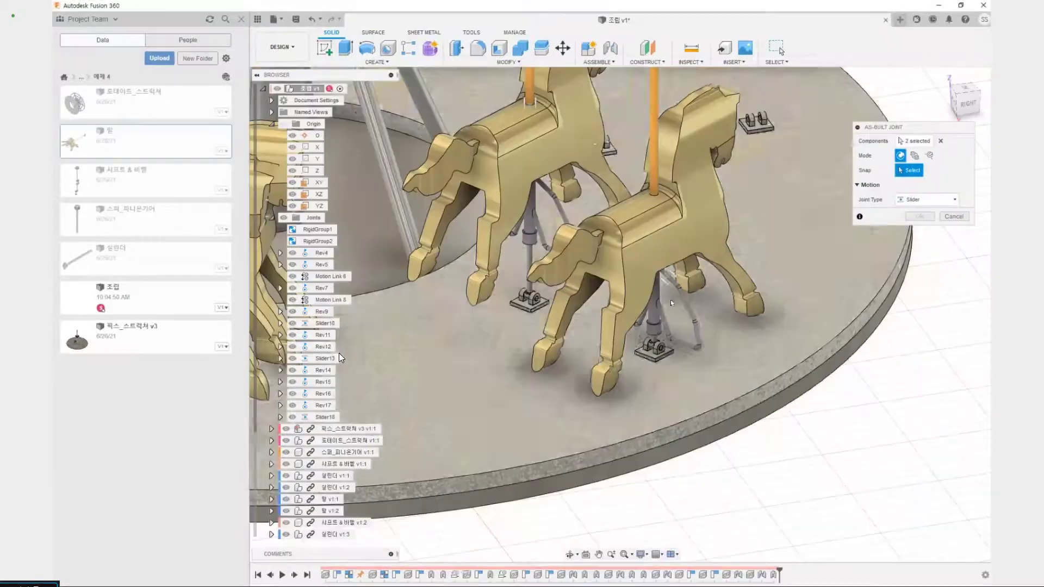
scroll(660, 333, "up", 5)
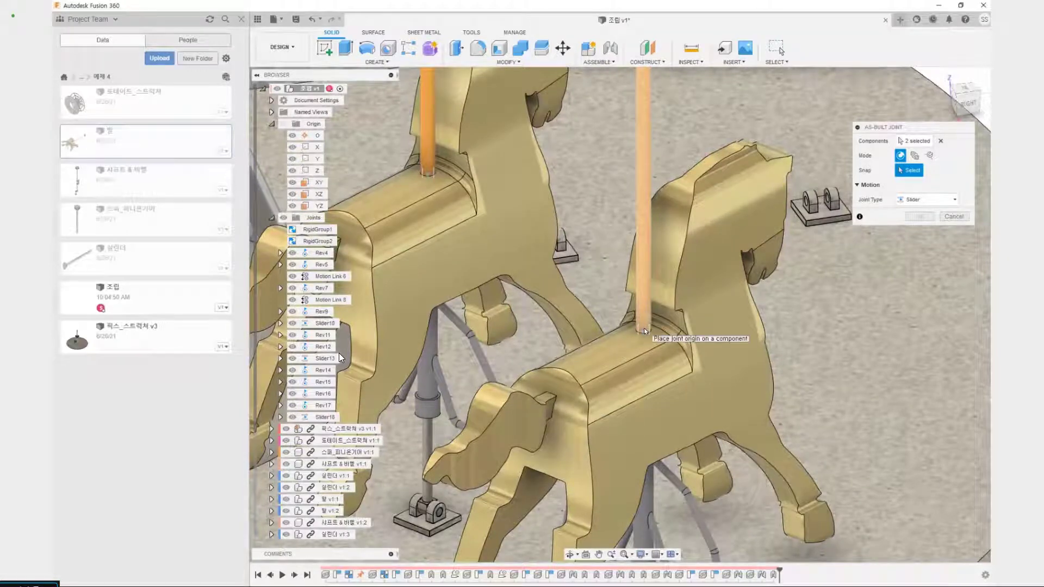
left_click(644, 328)
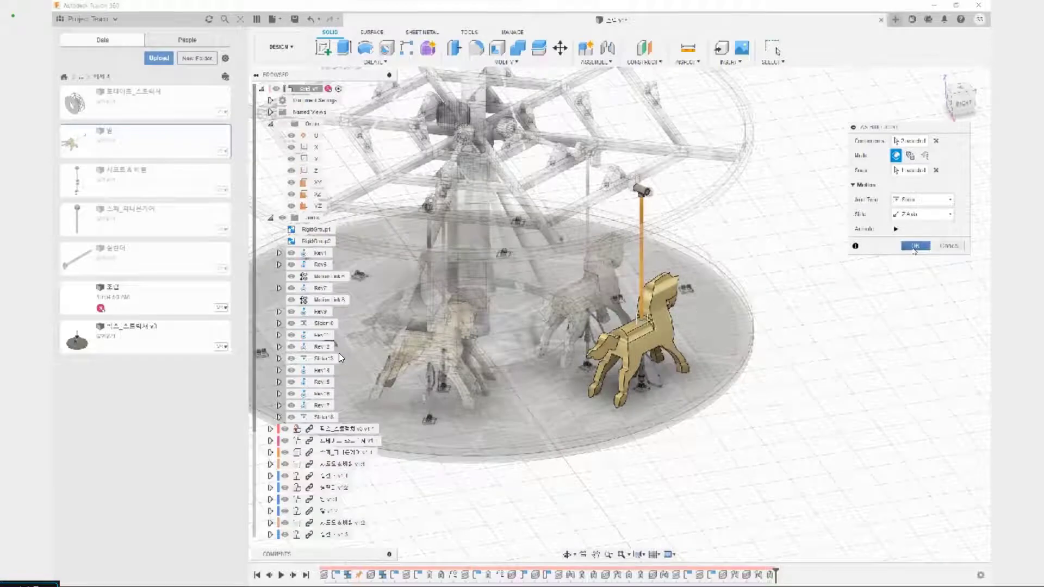
left_click(916, 245)
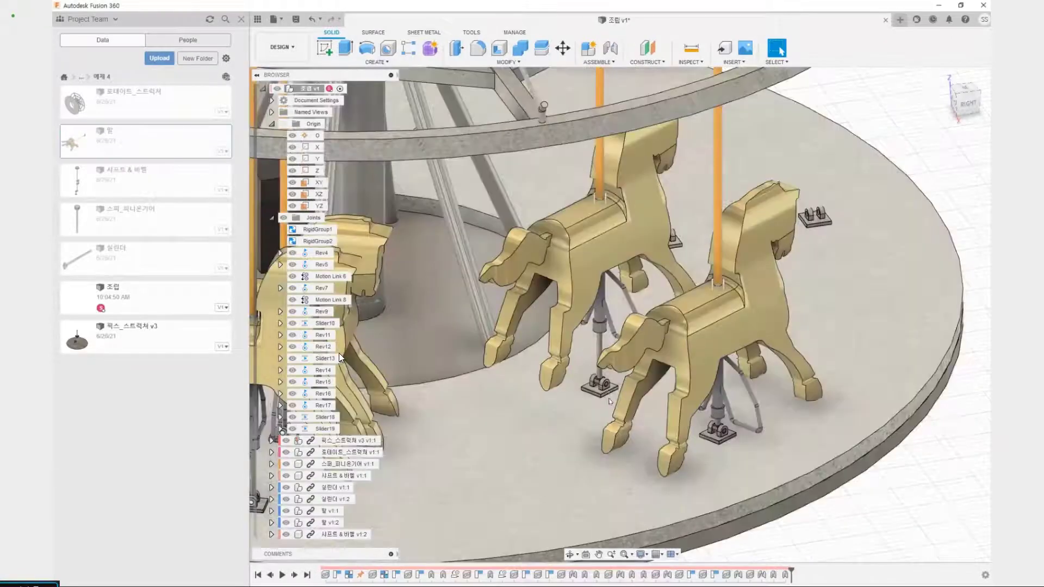
Add a Revolute as-built joint between the inner horse's cylinder and its floor bracket, with its origin at the centre of the hinge pin.
scroll(609, 401, "up", 5)
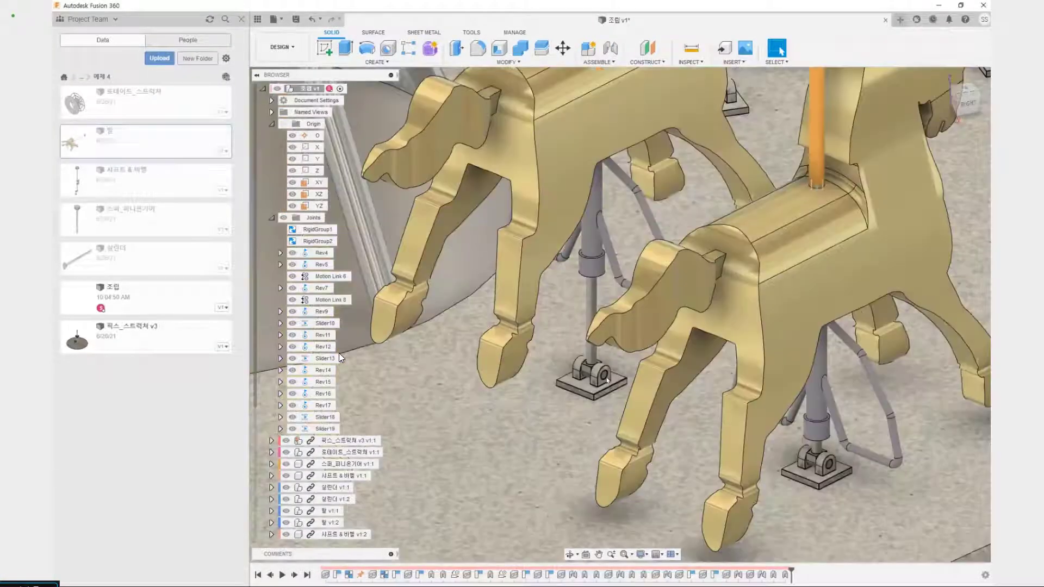
scroll(604, 377, "up", 5)
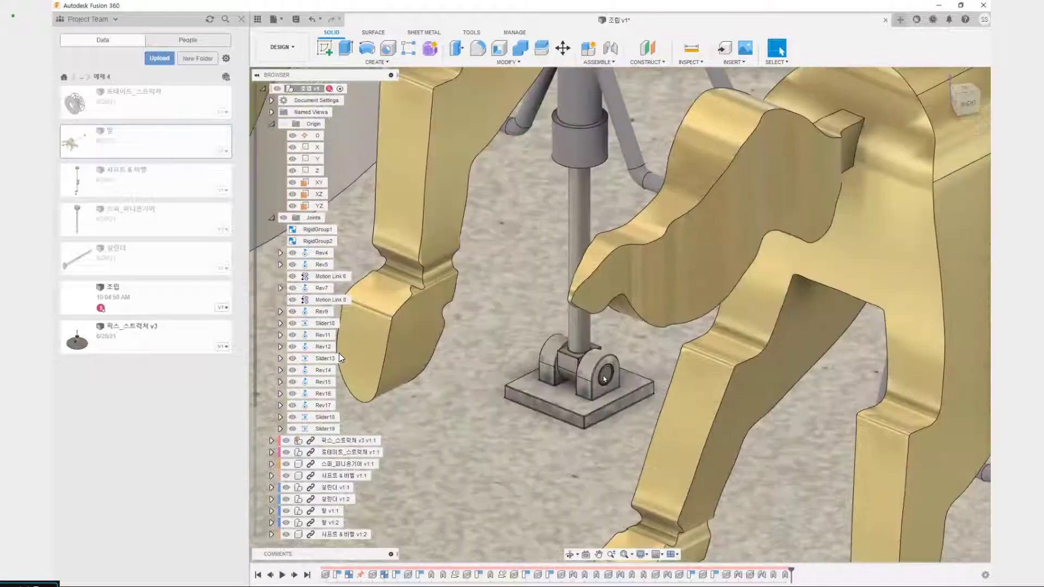
scroll(604, 377, "down", 5)
scroll(604, 377, "up", 5)
key("shift+j")
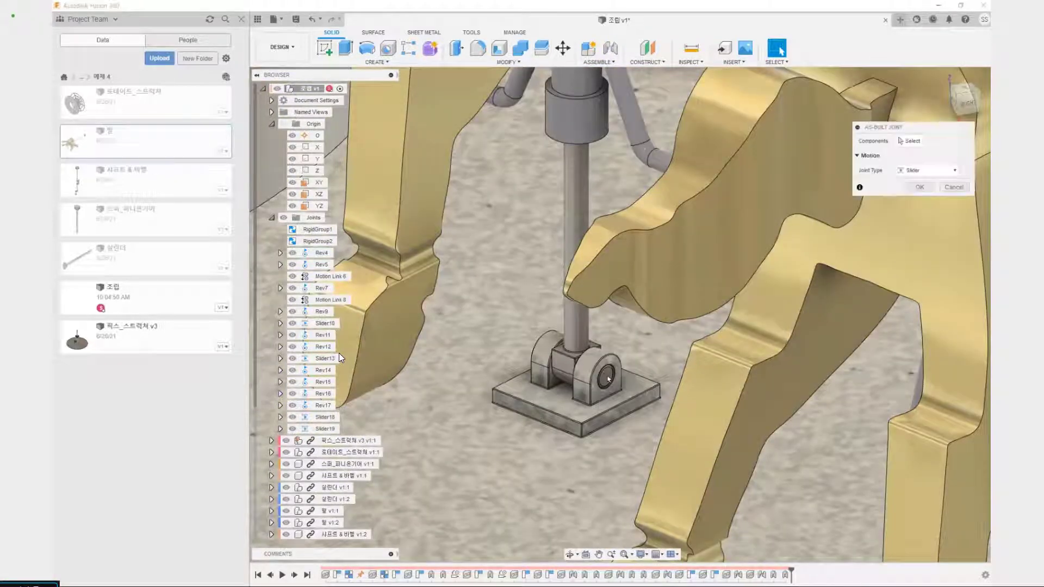
left_click(605, 377)
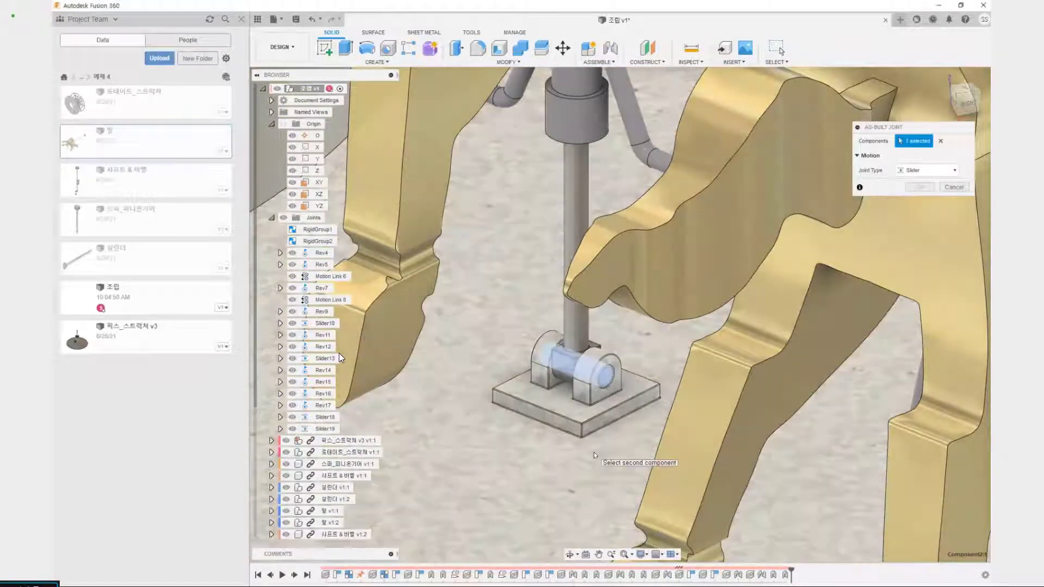
left_click(598, 408)
left_click(922, 199)
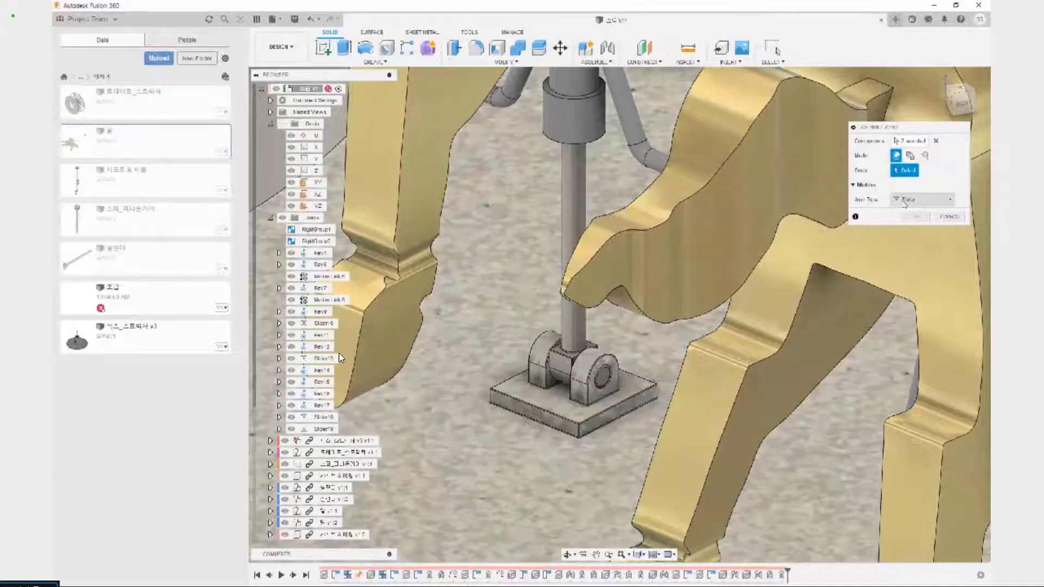
left_click(913, 224)
scroll(613, 374, "up", 3)
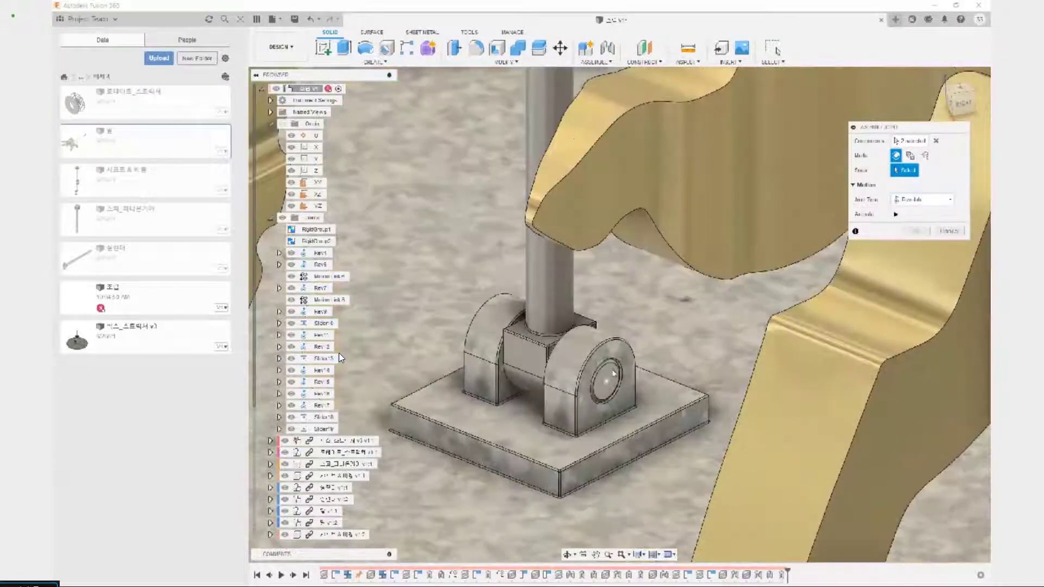
left_click(606, 385)
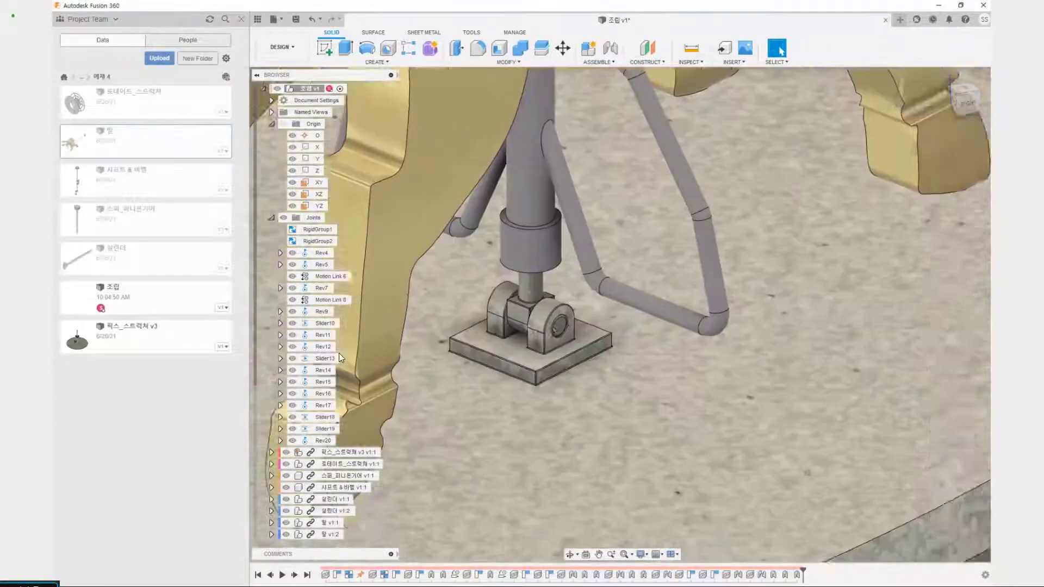
Add a Revolute as-built joint about the Z axis between the outer horse's cylinder and its floor bracket, with its origin at the pin's centre.
middle_click_drag(560, 325, 627, 328)
scroll(627, 328, "up", 2)
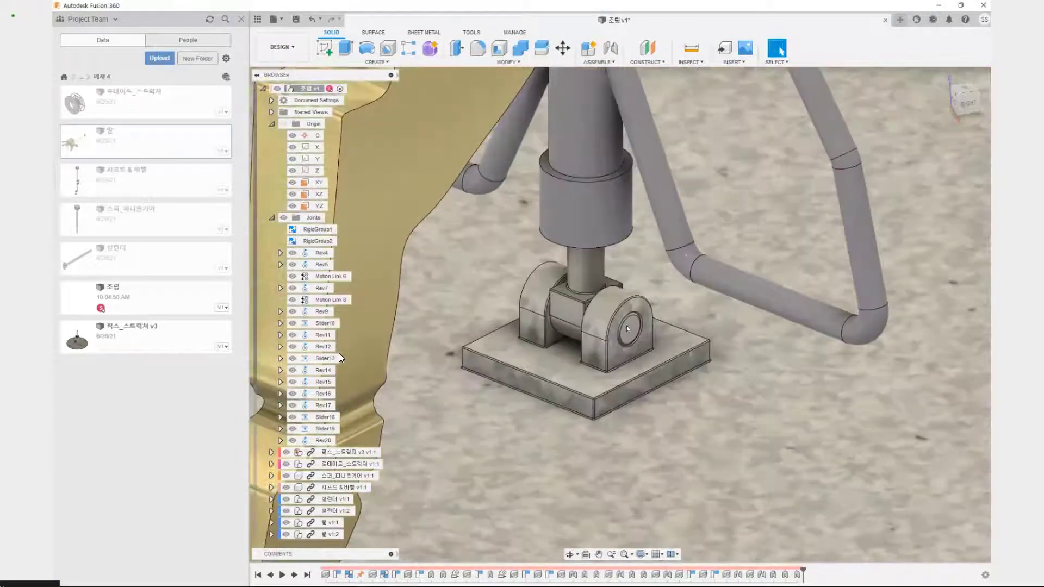
key("shift+j")
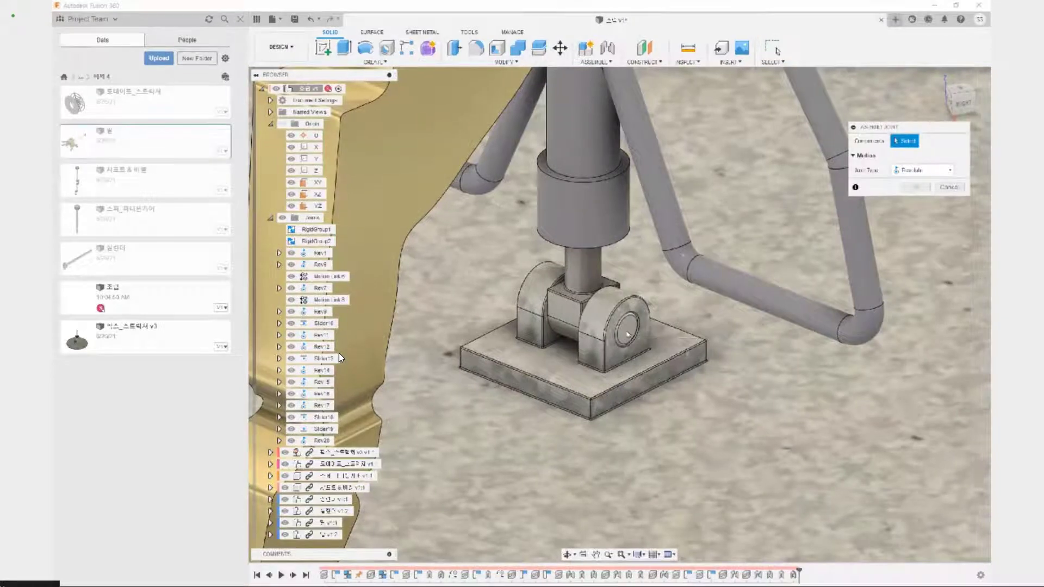
left_click(626, 332)
scroll(692, 341, "down", 3)
scroll(684, 381, "down", 5)
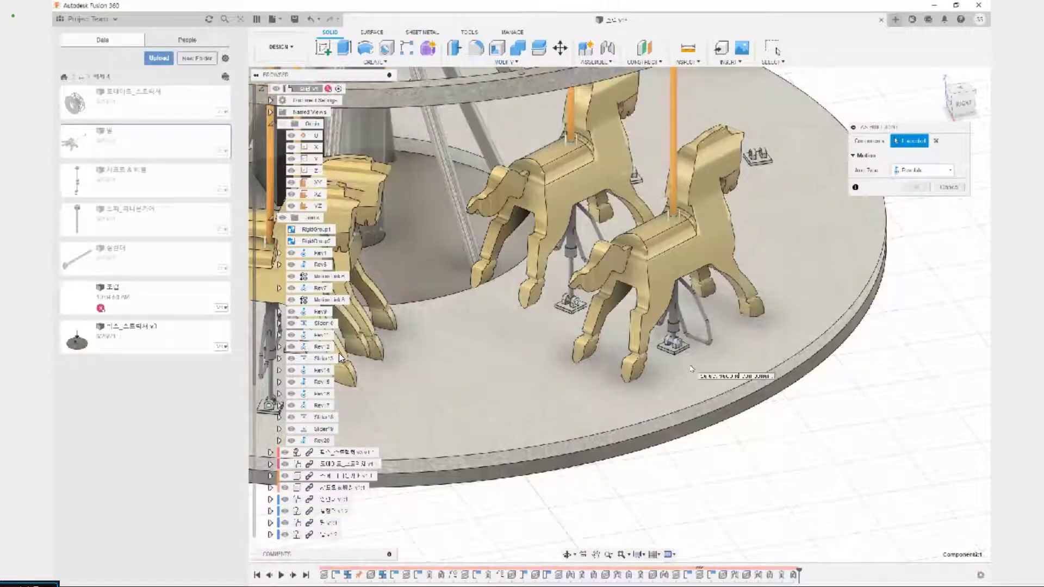
left_click(680, 350)
scroll(680, 354, "up", 5)
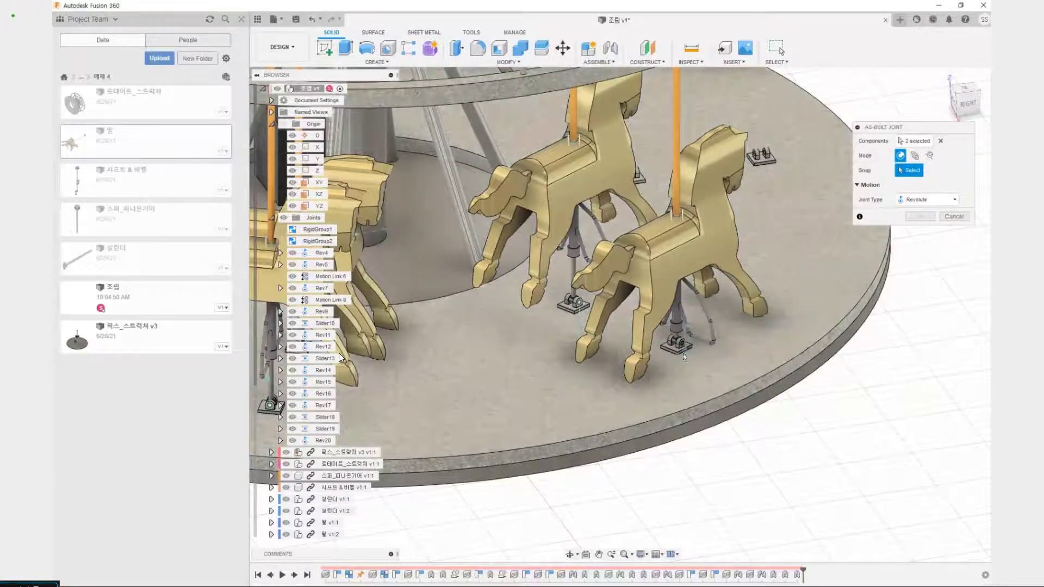
scroll(676, 359, "up", 5)
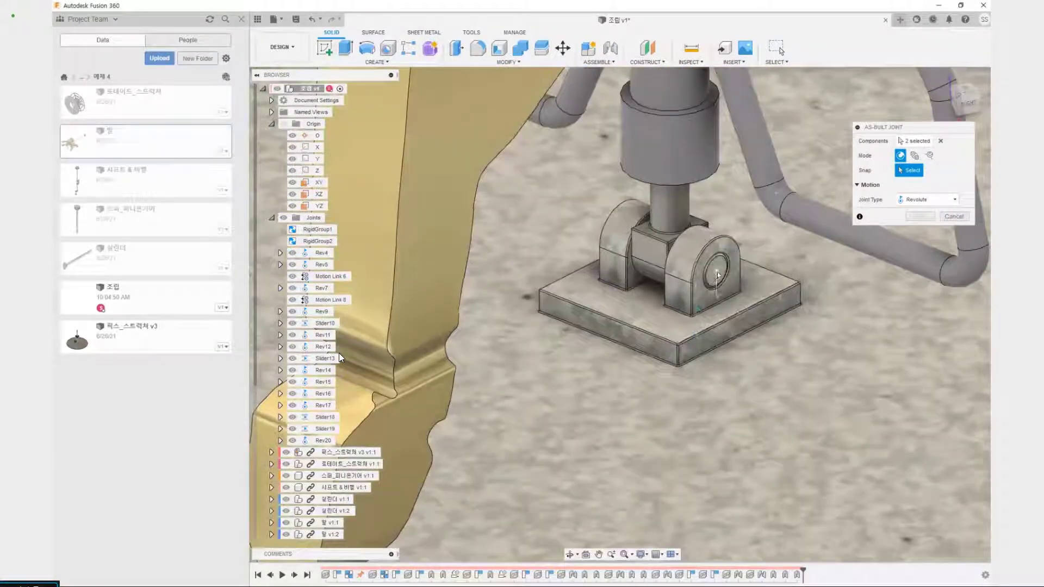
left_click(717, 275)
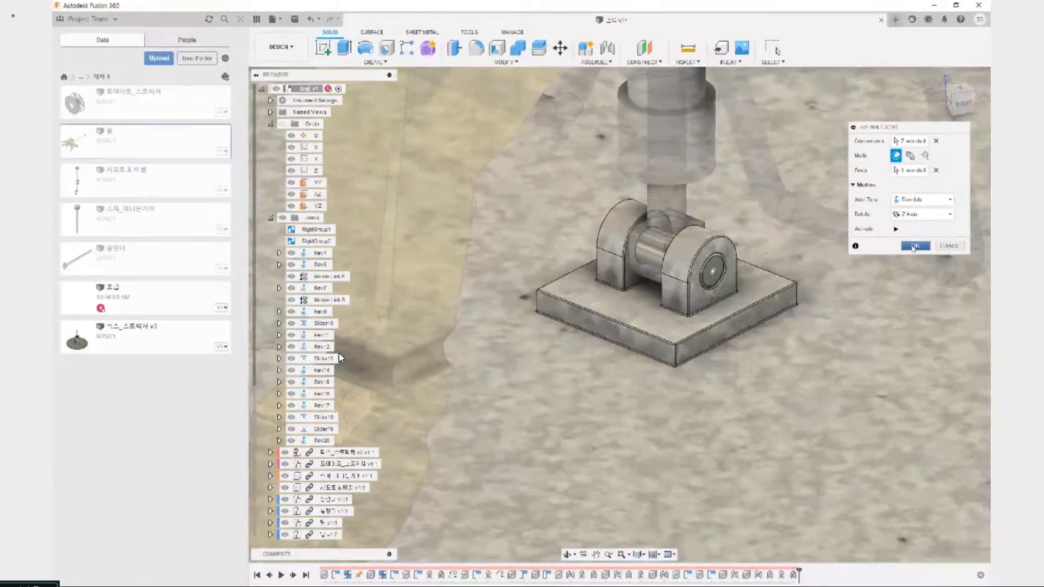
left_click(914, 248)
Create a motion link between the second crankshaft's joint Rev15 and the central column's joint Rev5, at 360 deg each without reversing.
scroll(832, 254, "down", 10)
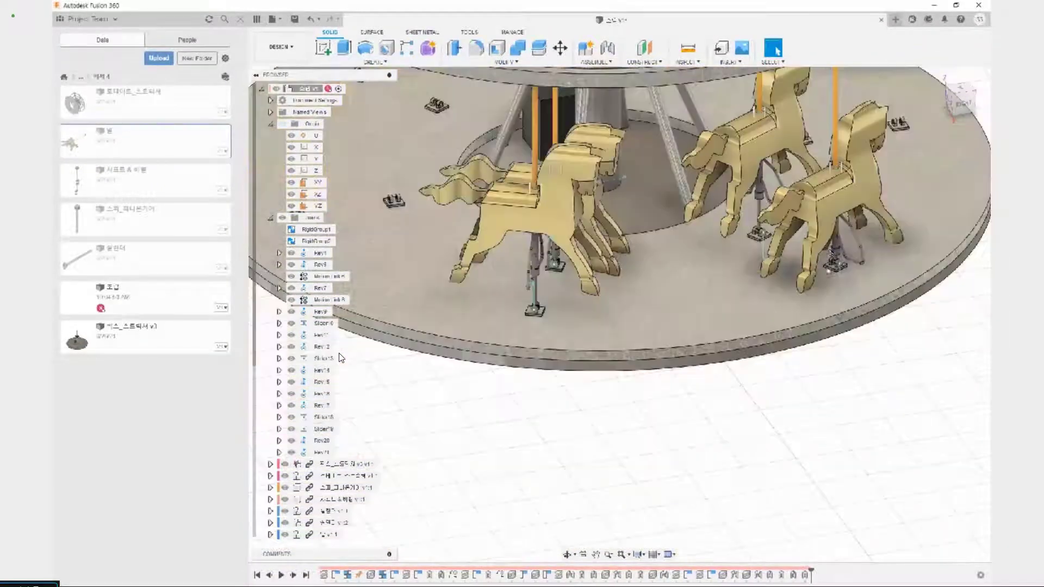
middle_click_drag(832, 254, 598, 326)
scroll(718, 360, "down", 5)
middle_click_drag(598, 375, 604, 403, "shift")
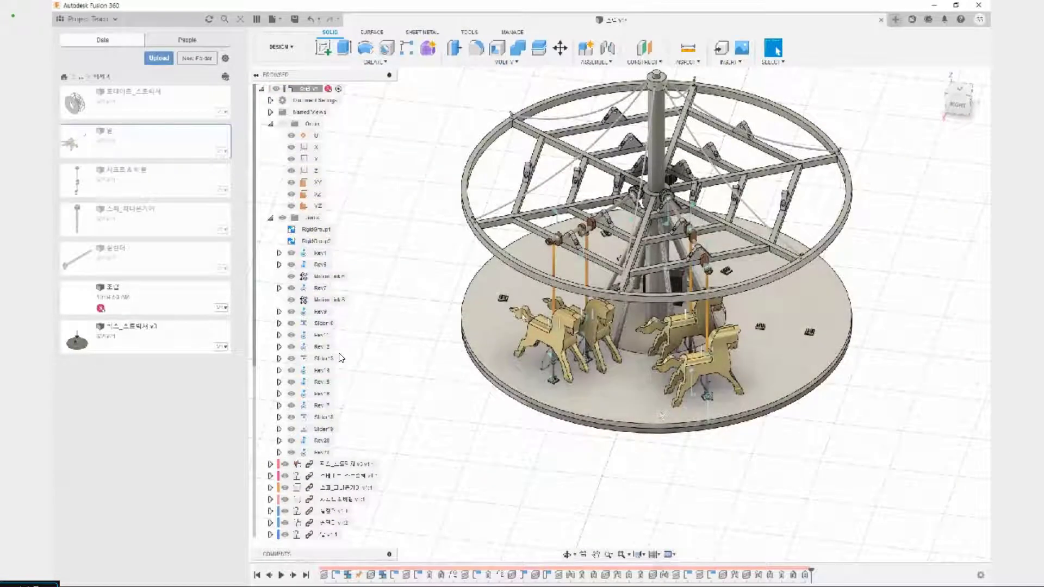
middle_click_drag(619, 397, 579, 407)
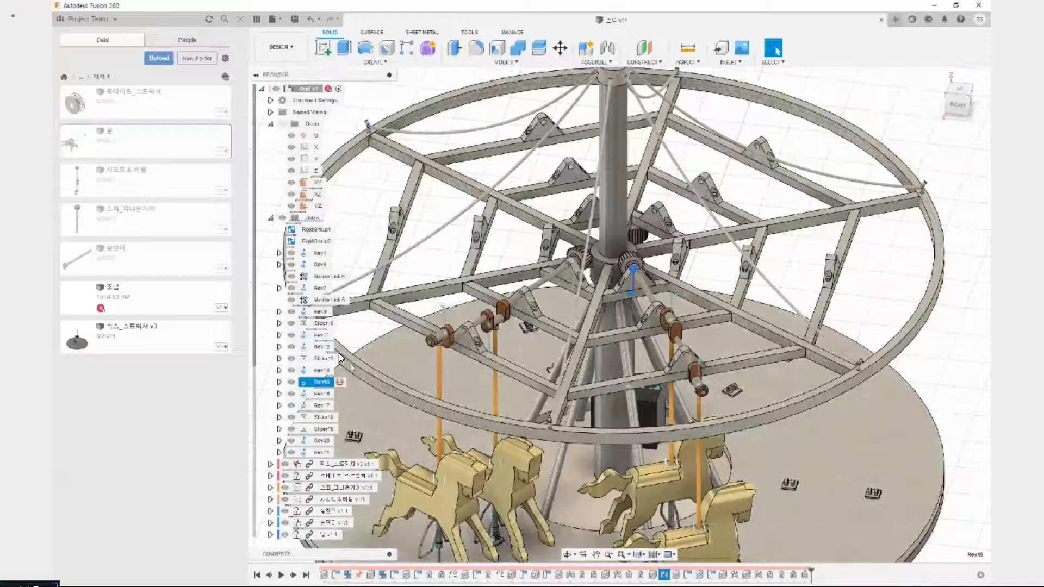
left_click(595, 62)
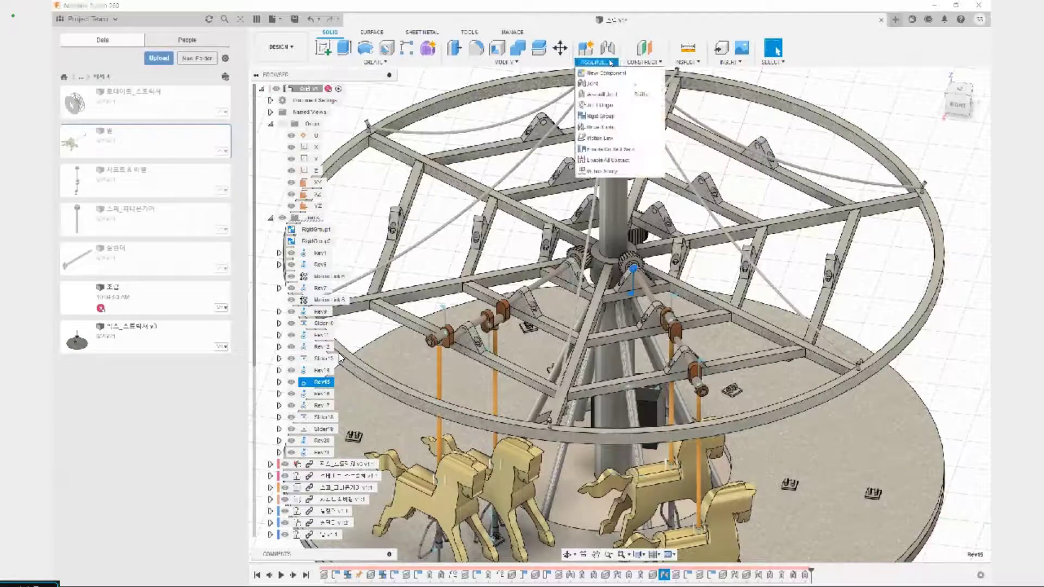
left_click(605, 140)
scroll(699, 248, "down", 4)
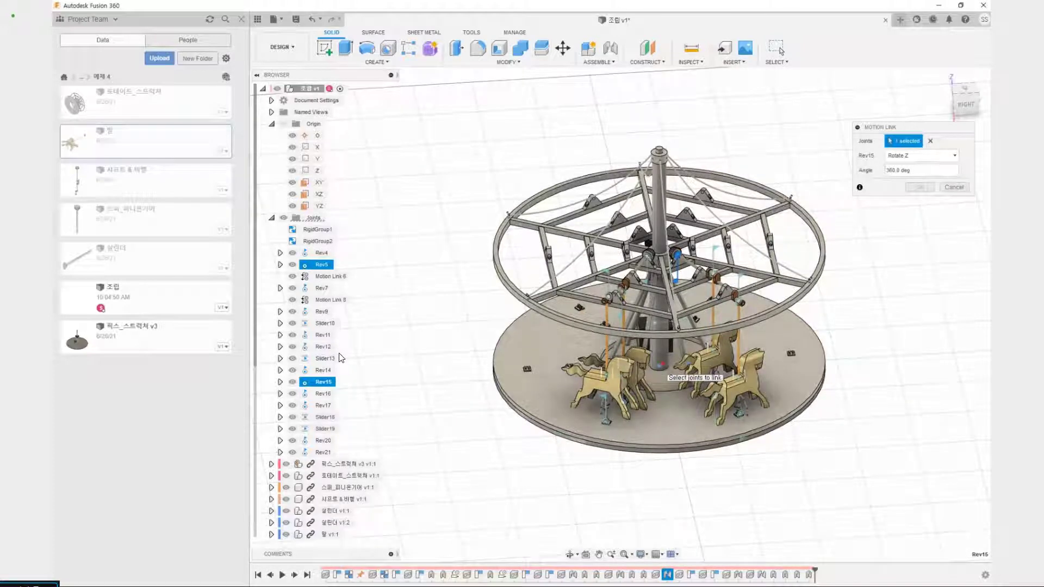
left_click(662, 368)
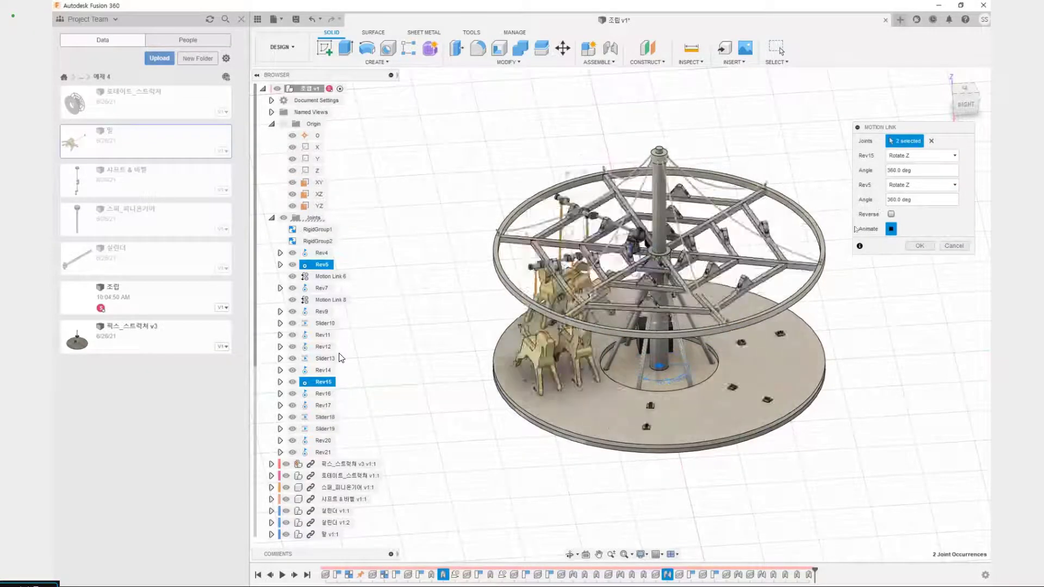
left_click(920, 245)
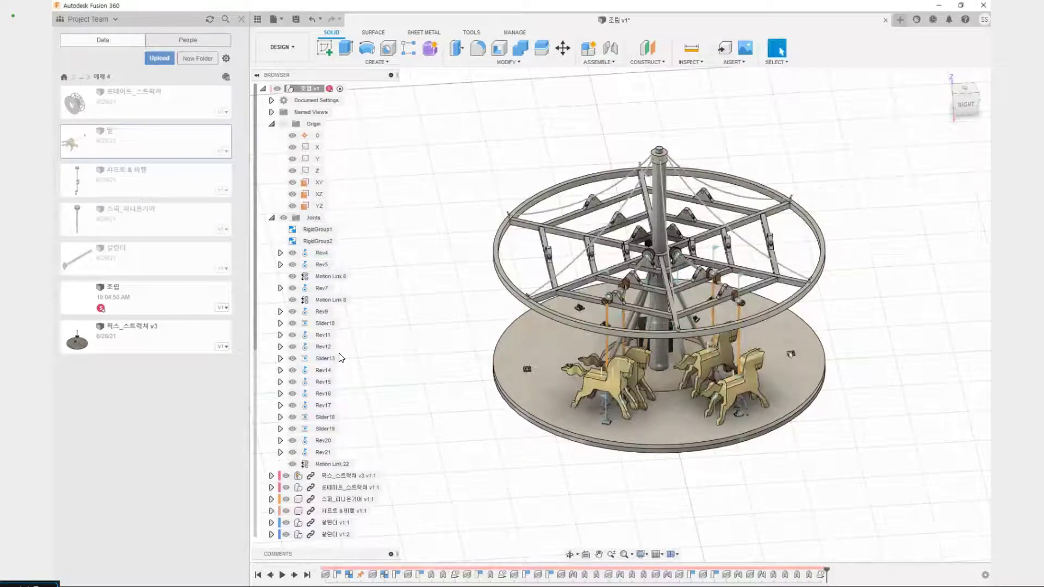
Rotate the carousel by hand and examine from the side how the four horses rise and fall.
scroll(791, 354, "up", 3)
middle_click_drag(835, 328, 780, 331)
left_click_drag(690, 375, 740, 368)
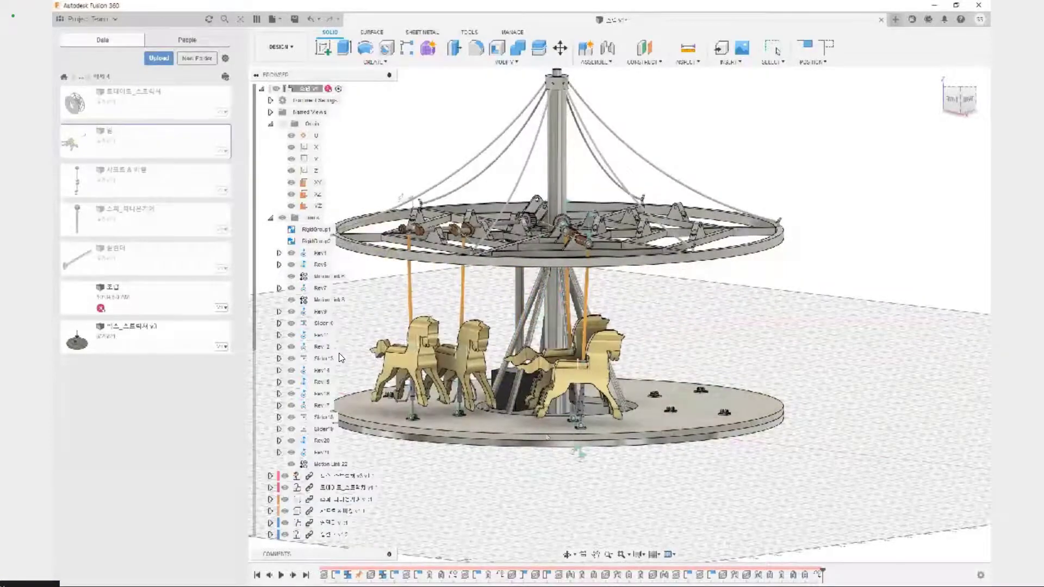
key("Escape")
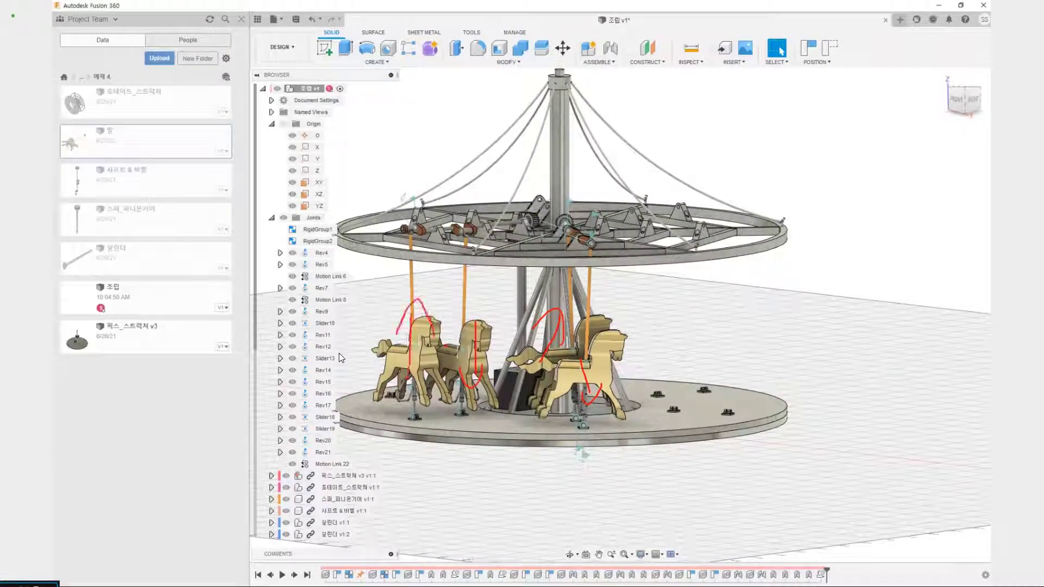
key("Escape")
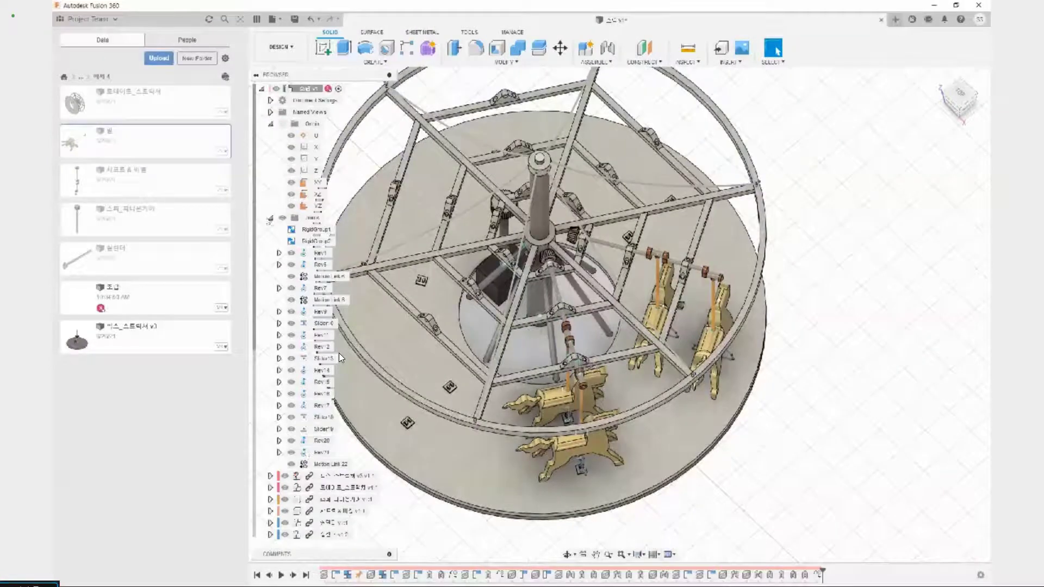
Start a circular pattern of components with the first crankshaft (샤프트 & 베벨 v1:1) as its object.
left_click(270, 218)
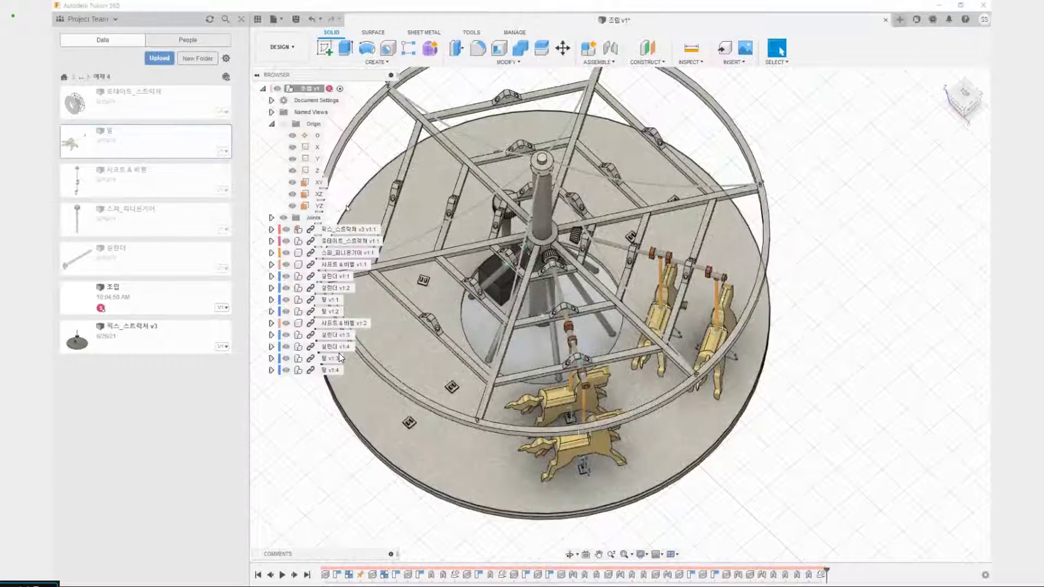
left_click(387, 62)
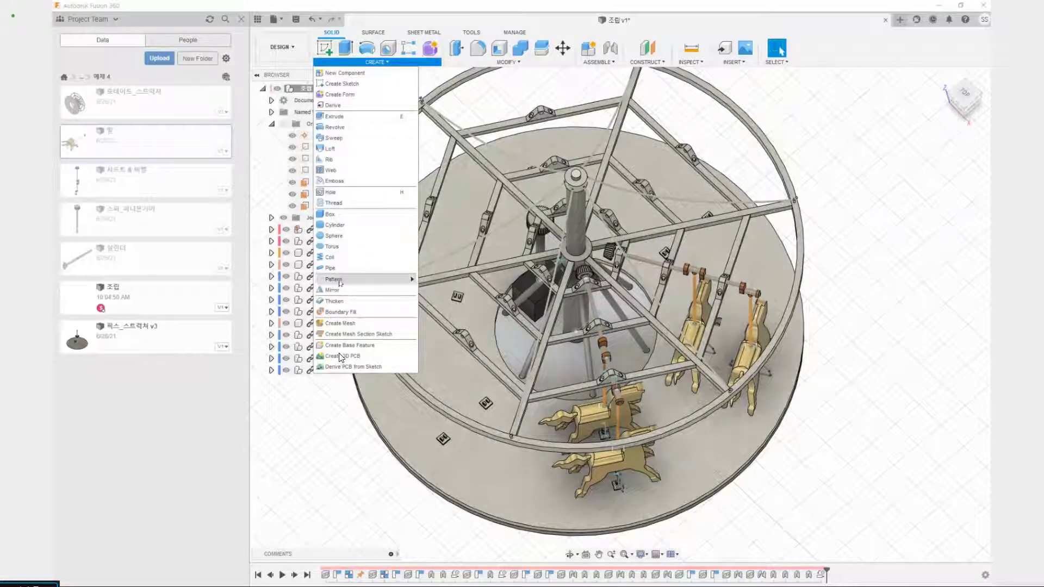
mouse_move(340, 282)
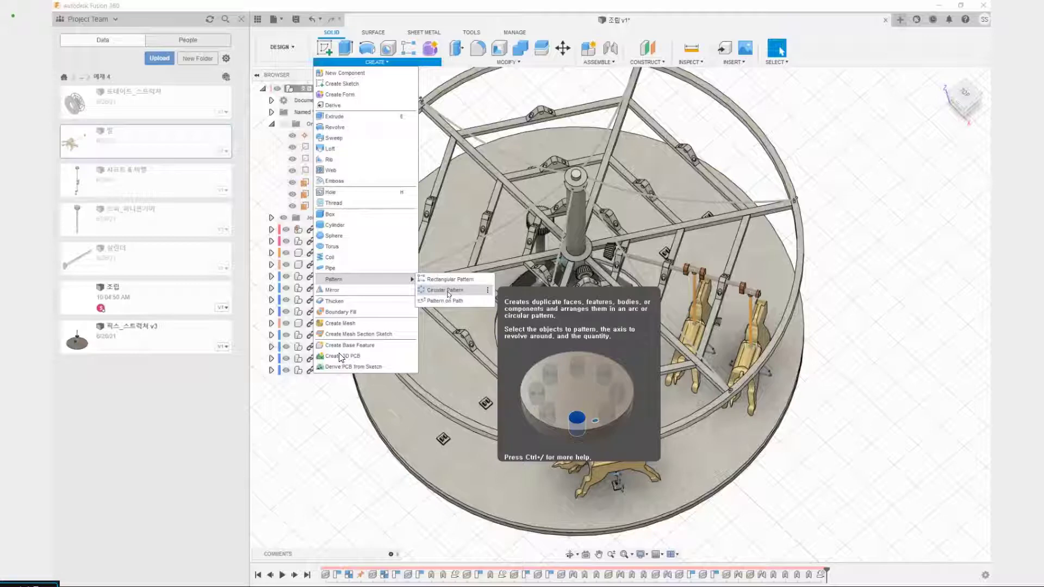
left_click(447, 291)
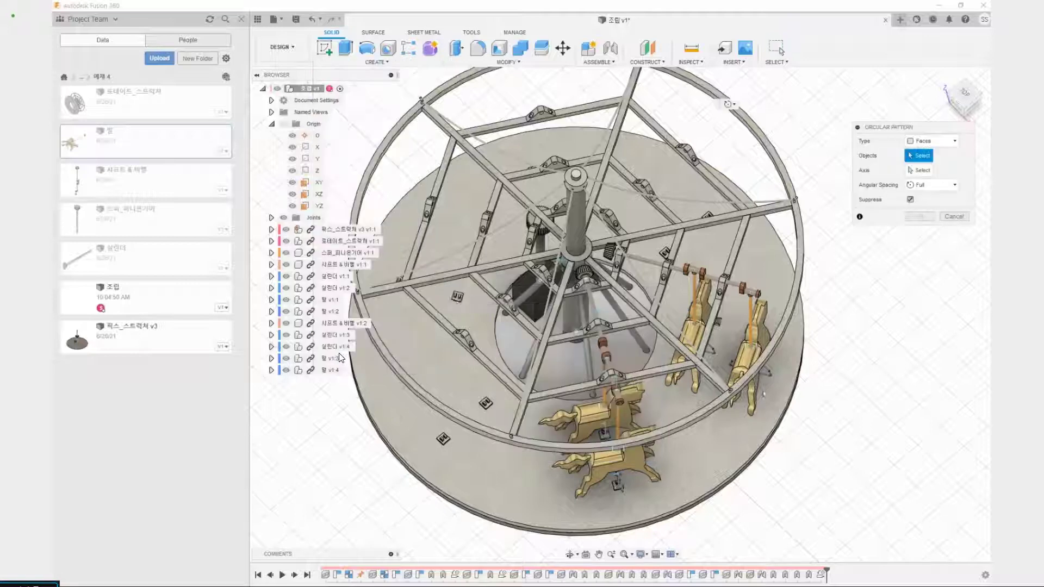
middle_click_drag(795, 435, 809, 397, "shift")
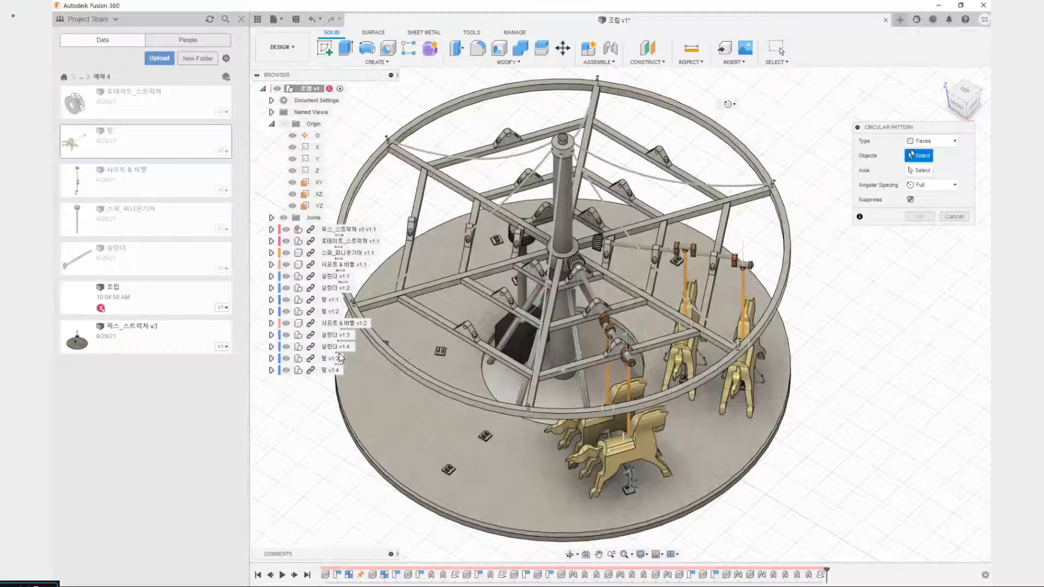
left_click_drag(855, 130, 960, 150, "ctrl")
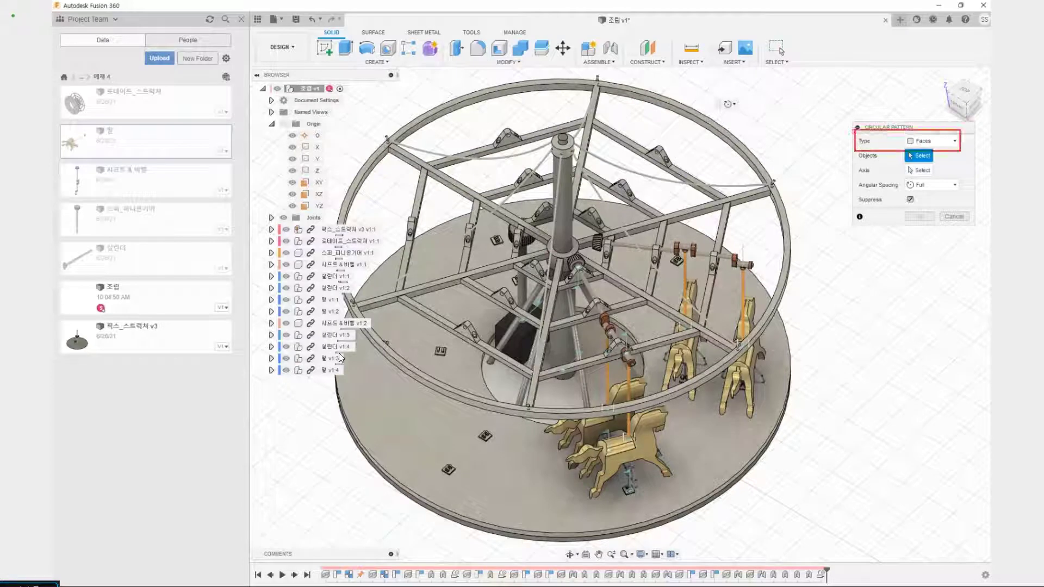
key("Escape")
left_click(934, 141)
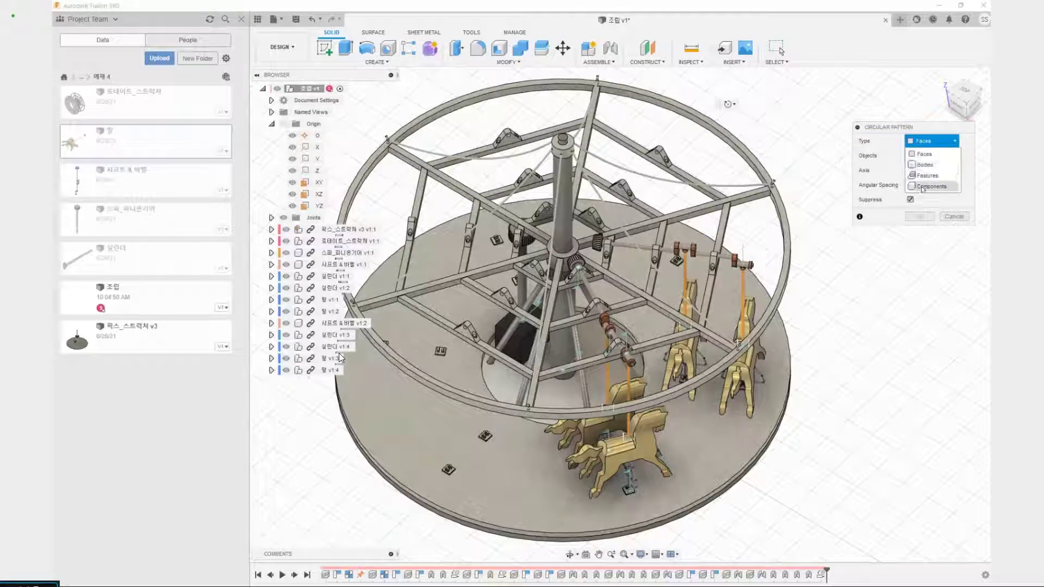
left_click(922, 186)
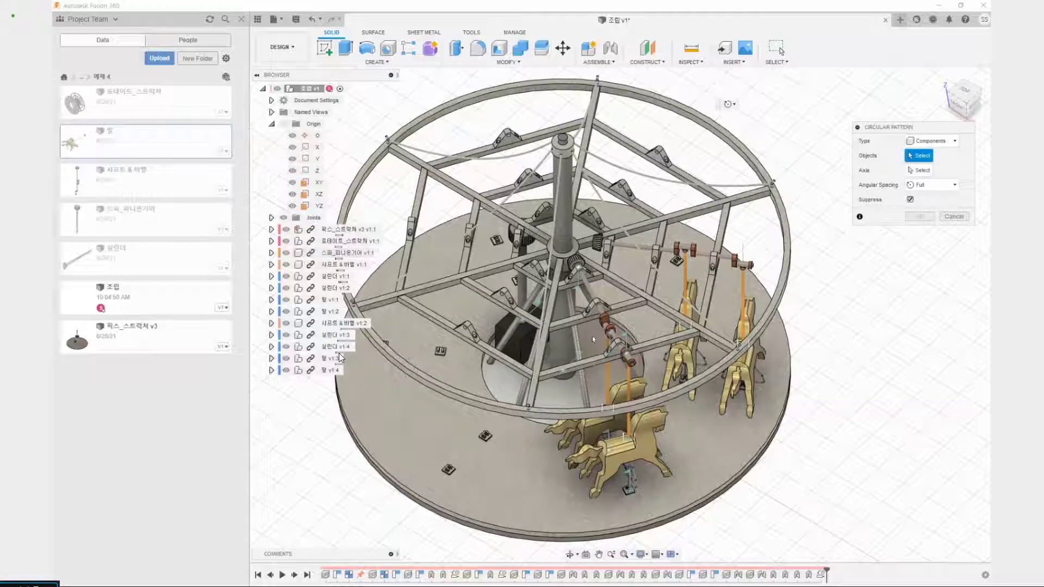
left_click(594, 298)
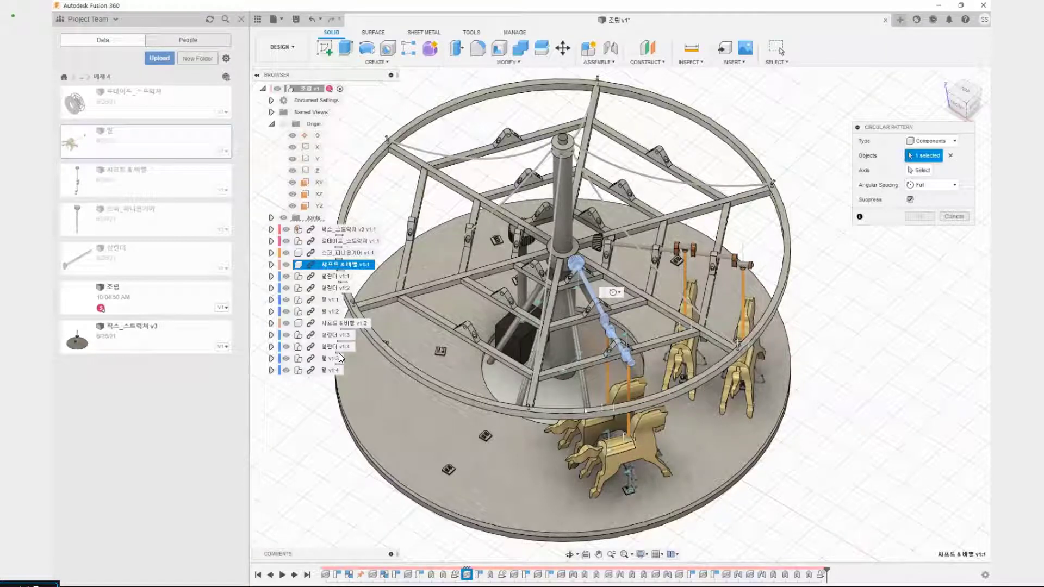
Pattern the crankshaft around the central Z axis with full angular spacing and a quantity of 3.
left_click(928, 171)
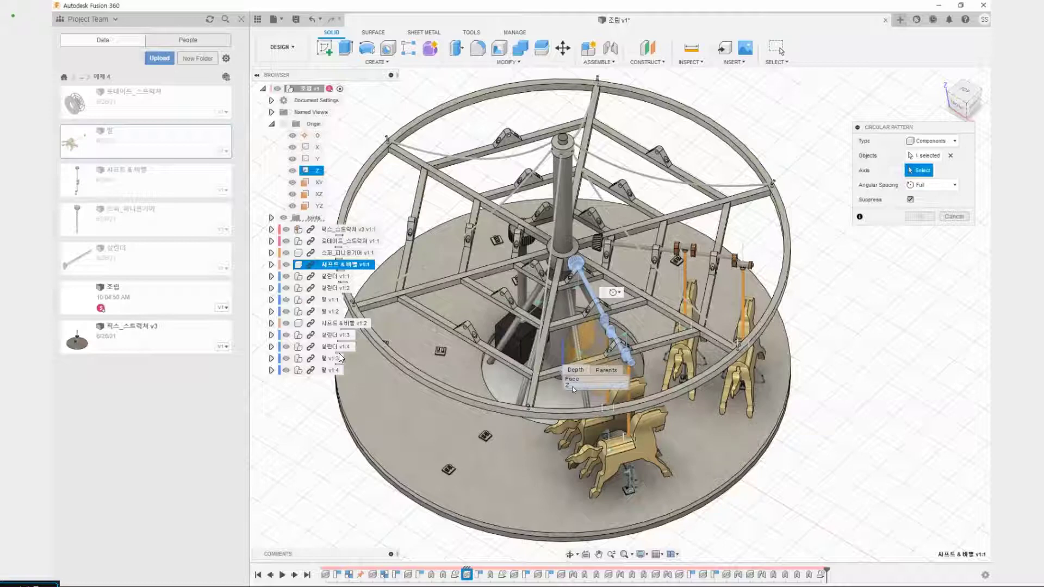
left_click(573, 388)
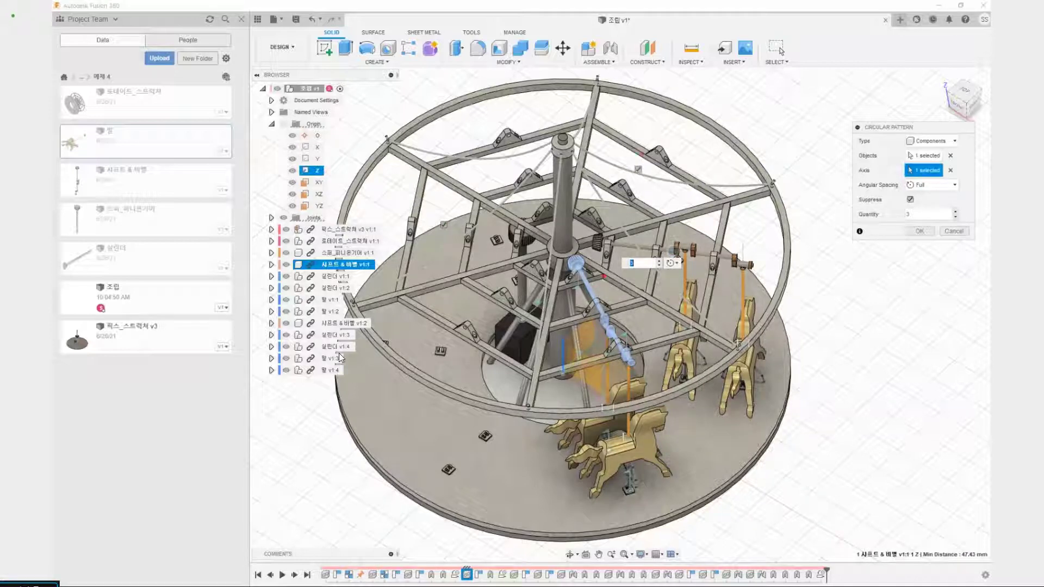
left_click_drag(680, 126, 610, 191)
left_click_drag(387, 222, 530, 246)
left_click(914, 231)
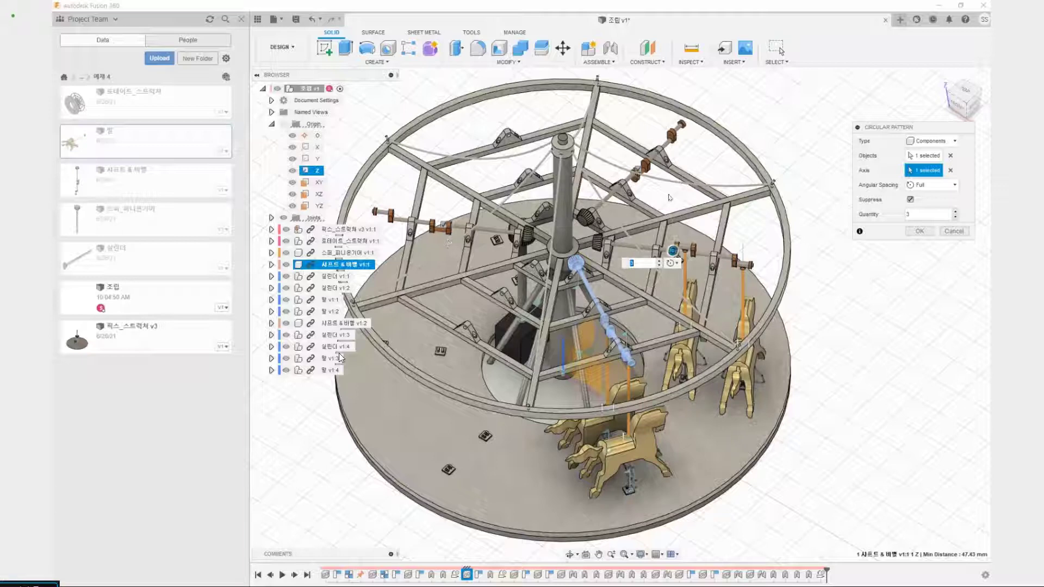
left_click(919, 231)
middle_click_drag(734, 245, 694, 227, "shift")
left_click_drag(381, 376, 377, 387)
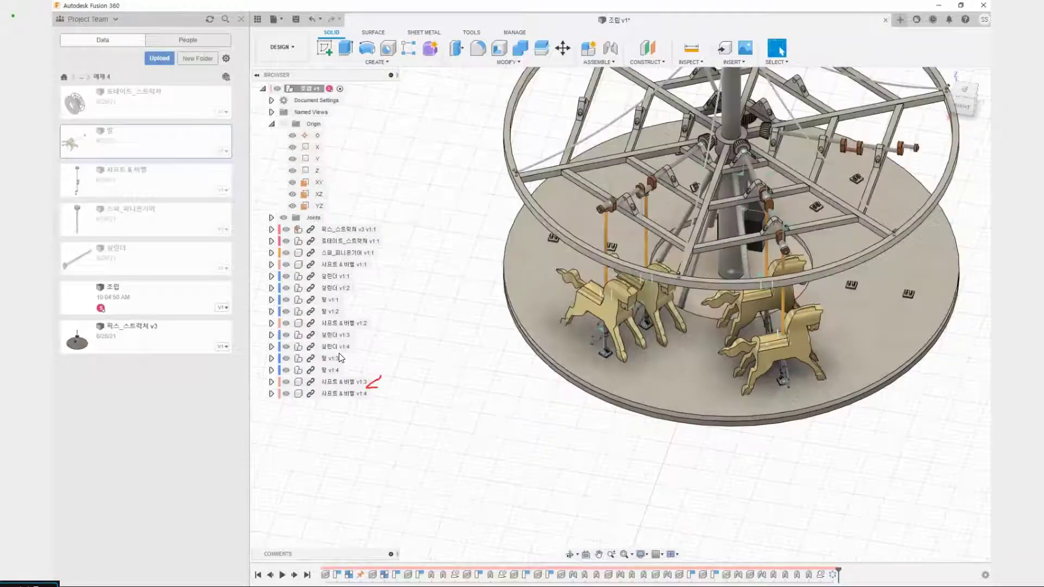
key("Escape")
middle_click_drag(714, 382, 583, 508)
mouse_move(846, 324)
middle_mouse_down("shift")
mouse_move(830, 309)
mouse_move(881, 305)
mouse_move(855, 321)
middle_mouse_up("shift")
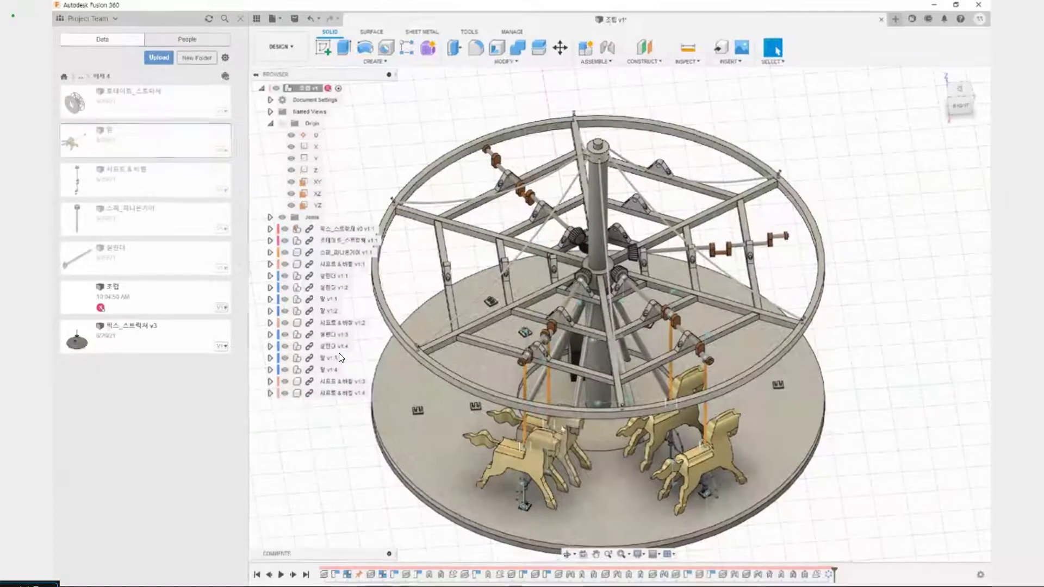
right_click(304, 422)
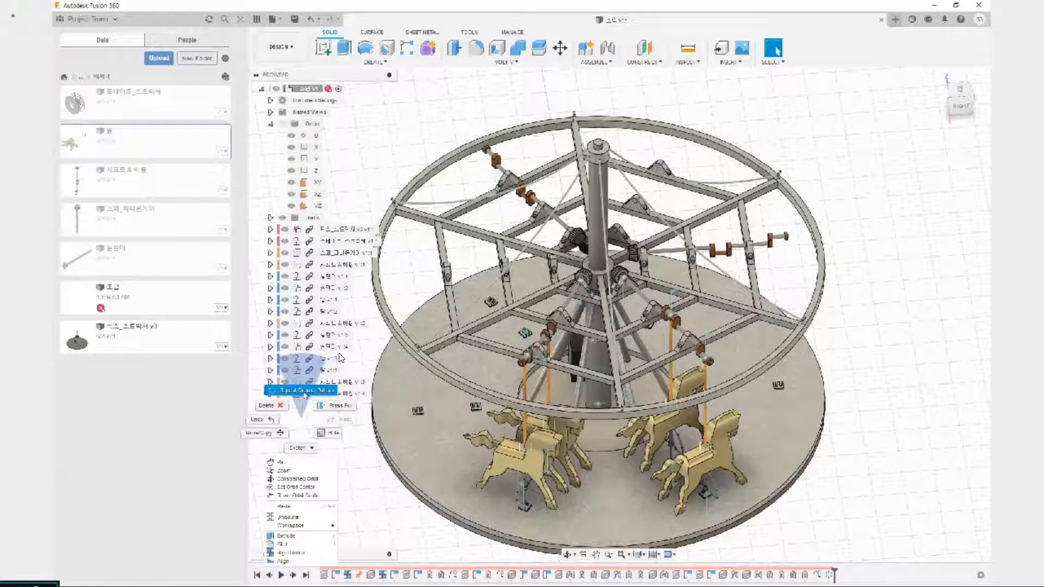
left_click(339, 357)
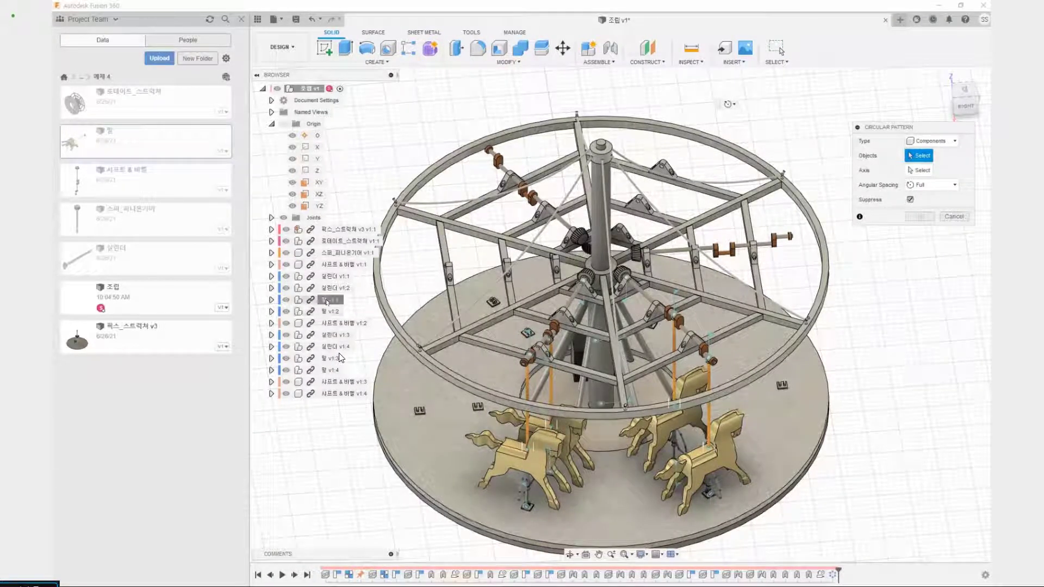
left_click(327, 301)
left_click(329, 312)
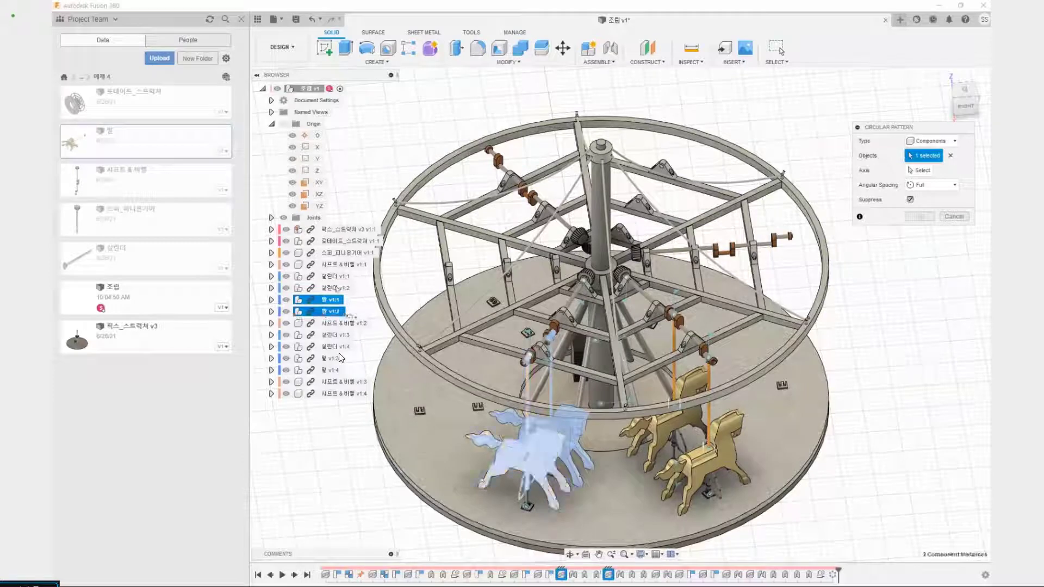
left_click(954, 217)
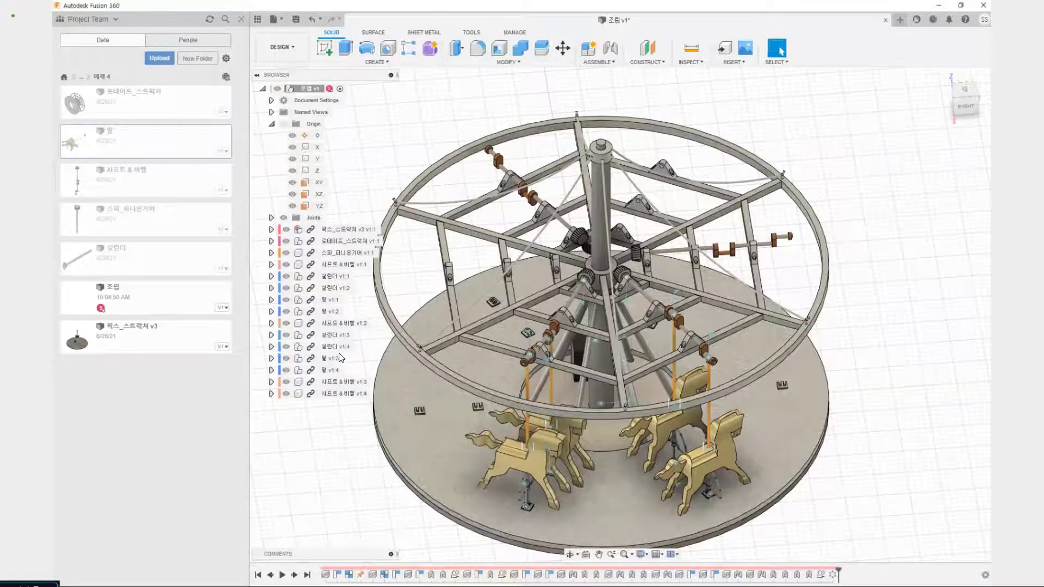
right_click(829, 575)
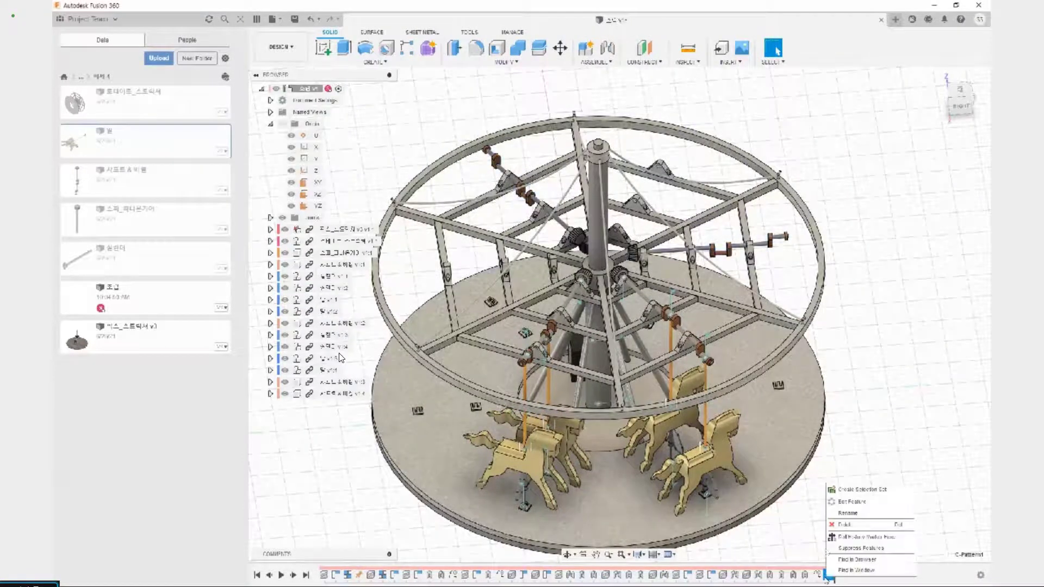
left_click(846, 501)
type("3")
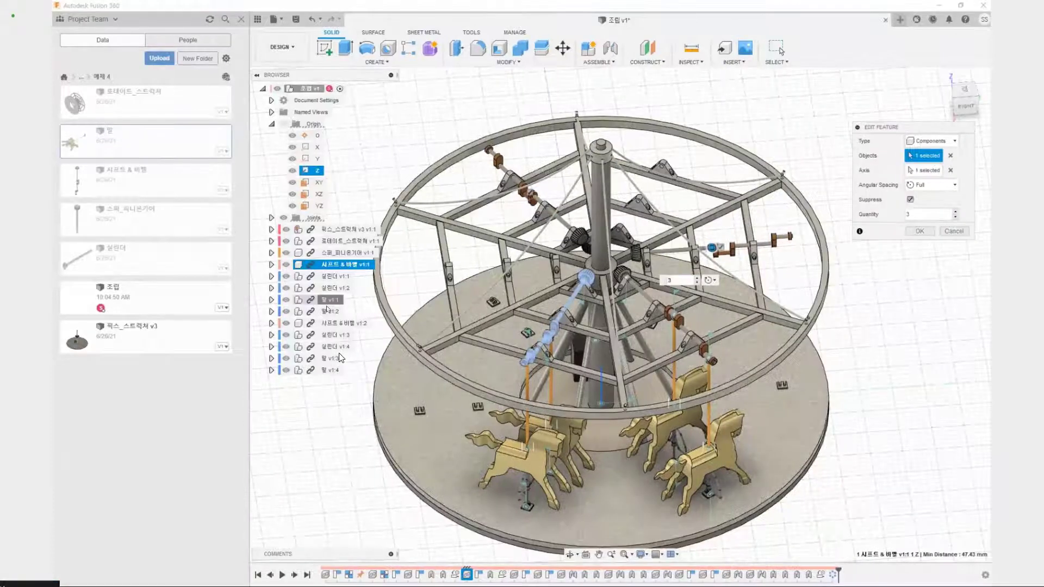
left_click(959, 231)
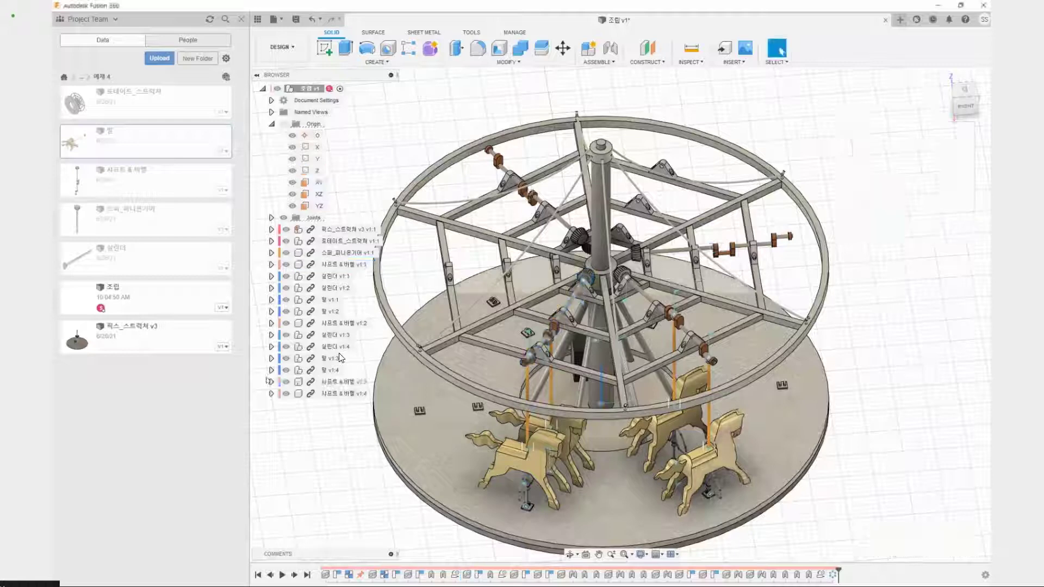
right_click(341, 464)
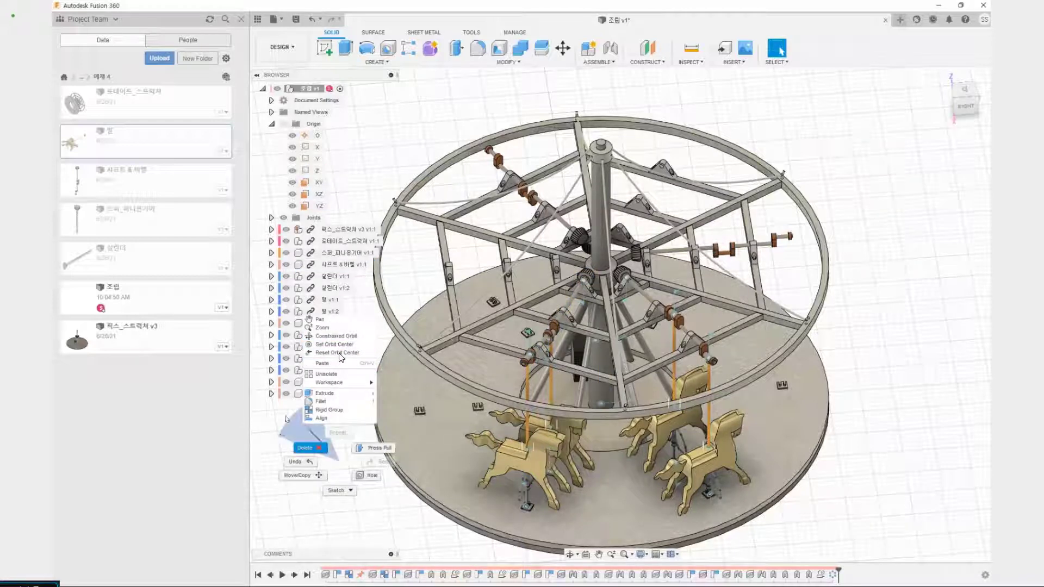
key("Escape")
Start another circular pattern of components with horses v1:1 and v1:2 and cylinders v1:1 and v1:2 as its objects.
left_click(376, 62)
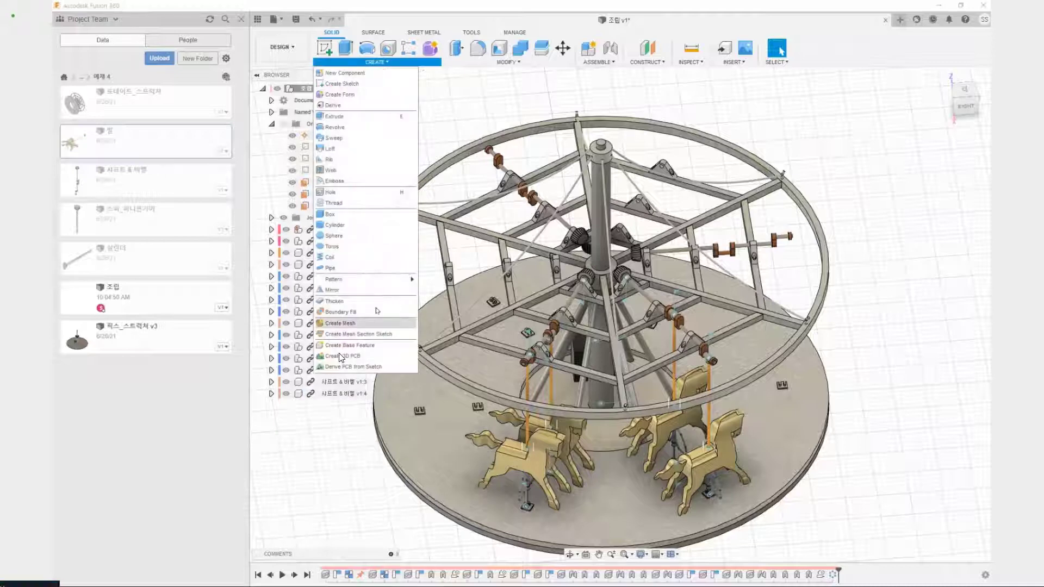
mouse_move(381, 279)
left_click(444, 291)
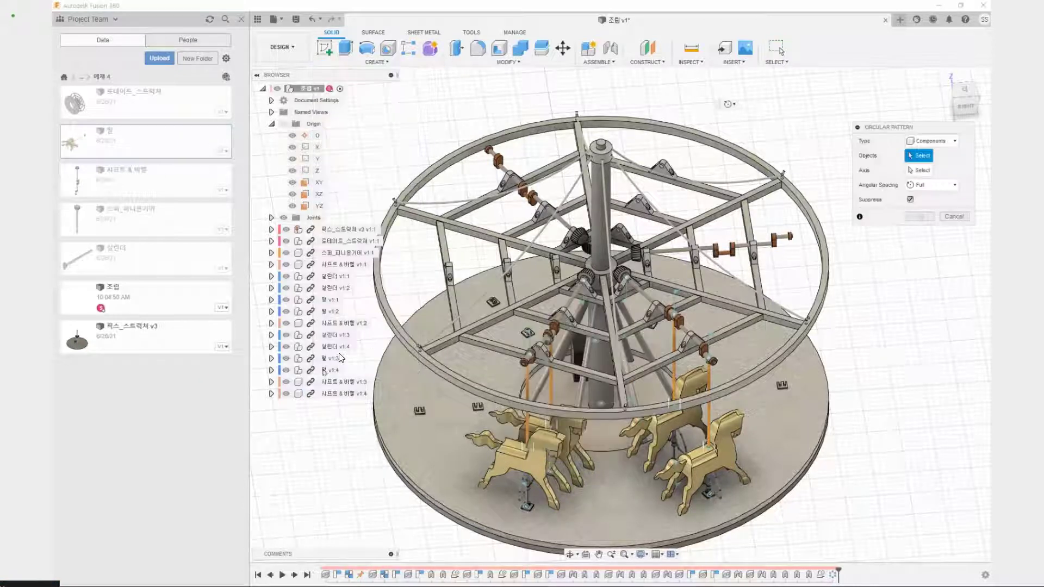
left_click(340, 358)
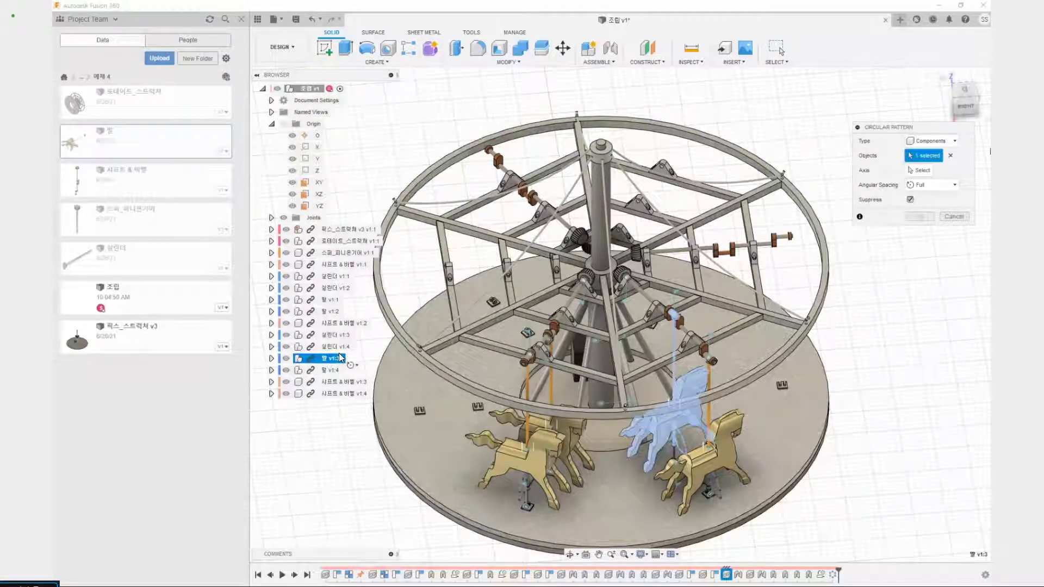
left_click(340, 358)
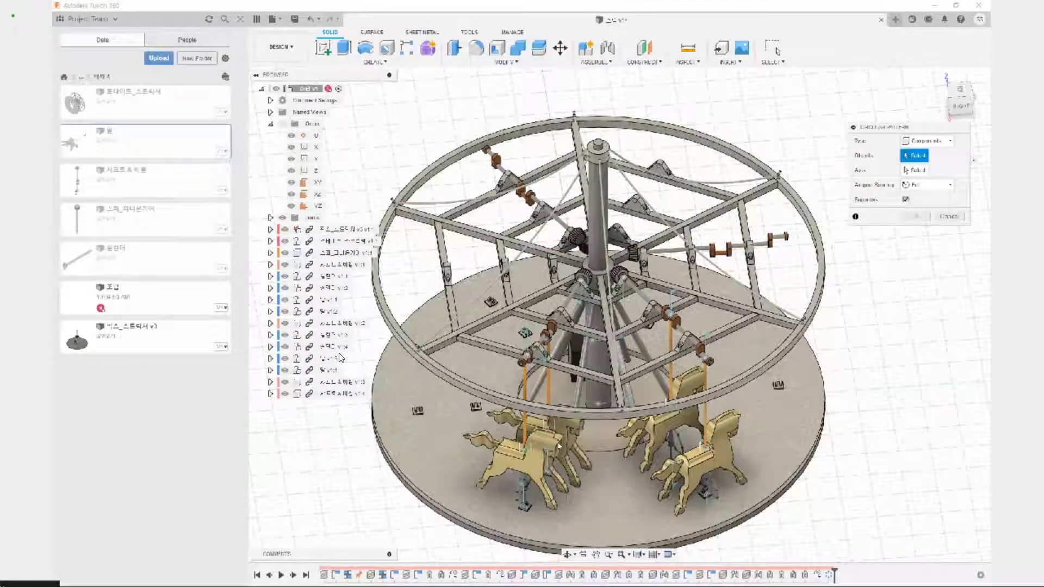
left_click(340, 358)
left_click(340, 359)
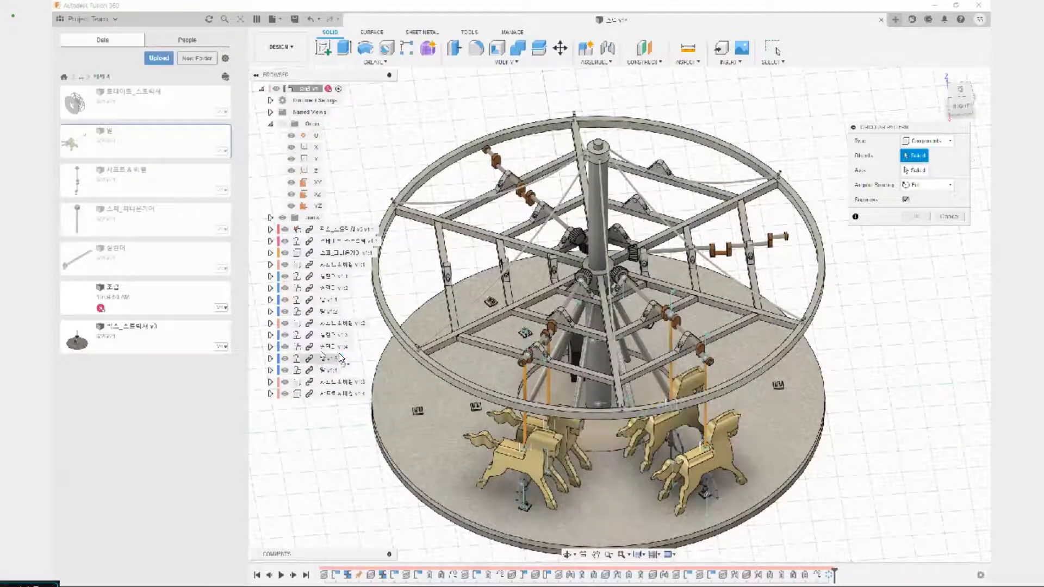
left_click(330, 299)
left_click(330, 311)
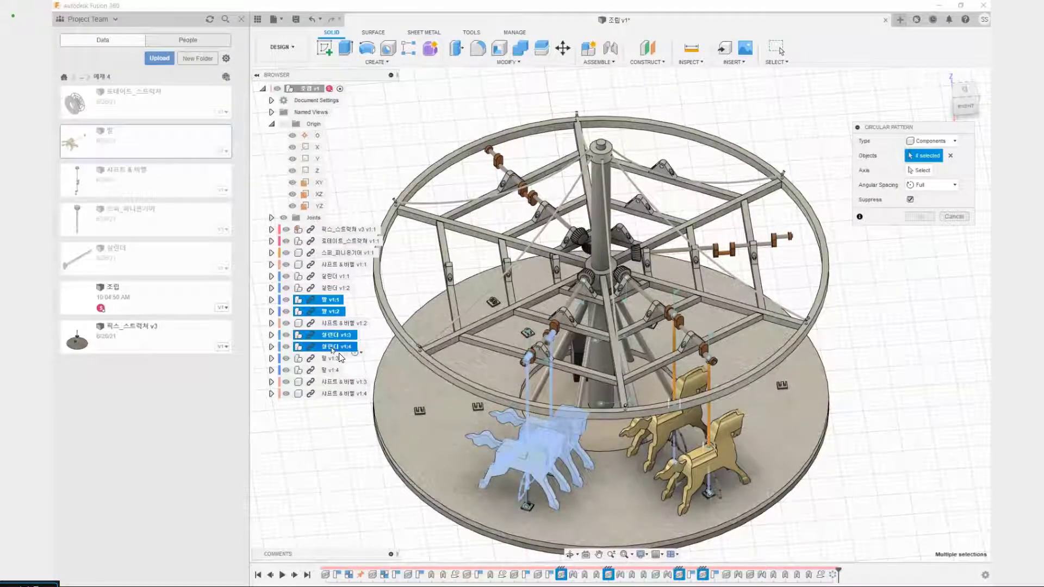
left_click(336, 277)
left_click(341, 288)
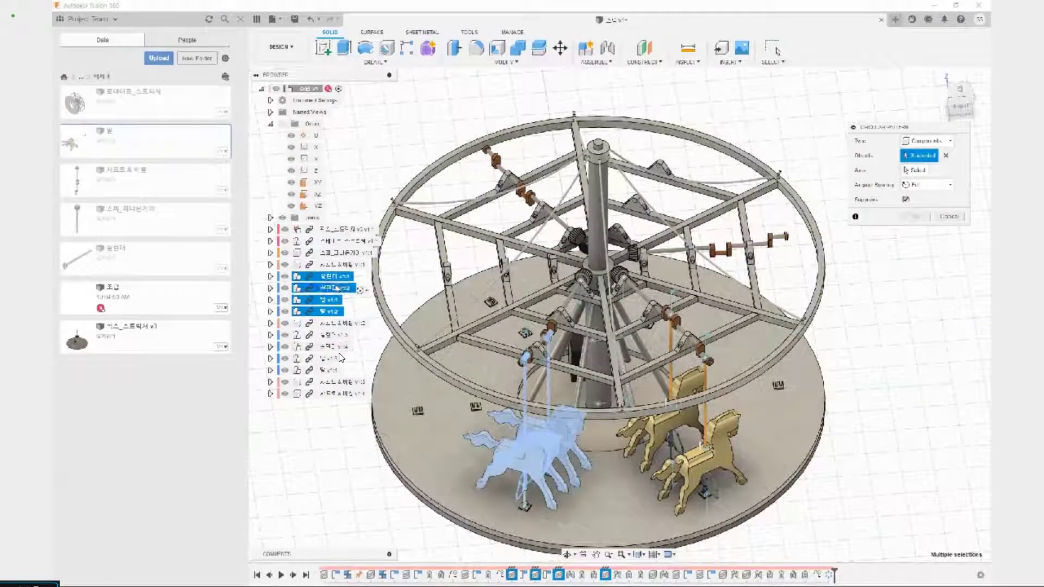
Pattern the selected horses and cylinders around the central Z axis with full angular spacing and a quantity of 3.
scroll(527, 483, "up", 3)
scroll(527, 482, "up", 1)
middle_click_drag(527, 482, 532, 380)
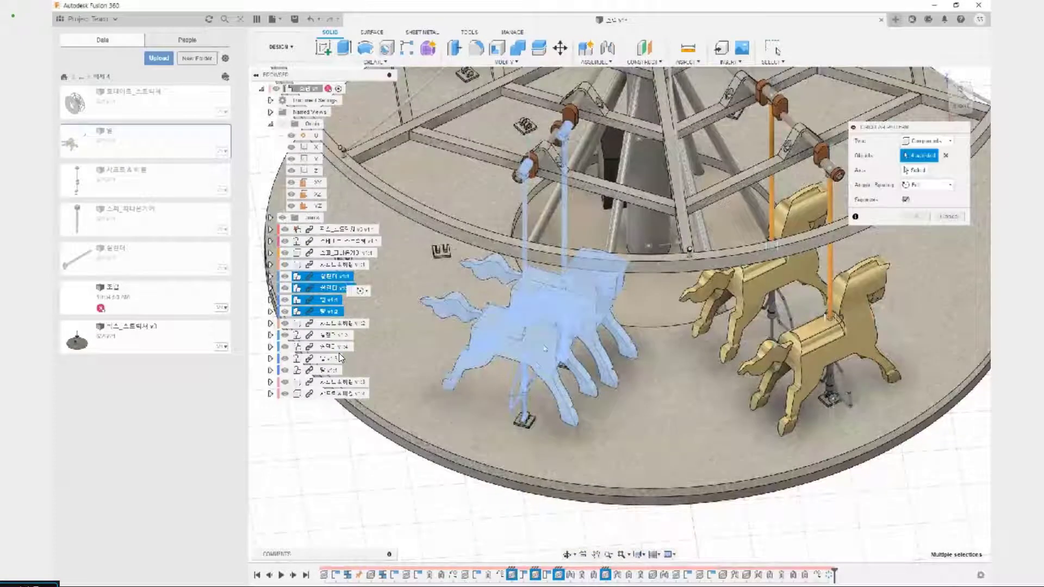
middle_click_drag(616, 312, 583, 427)
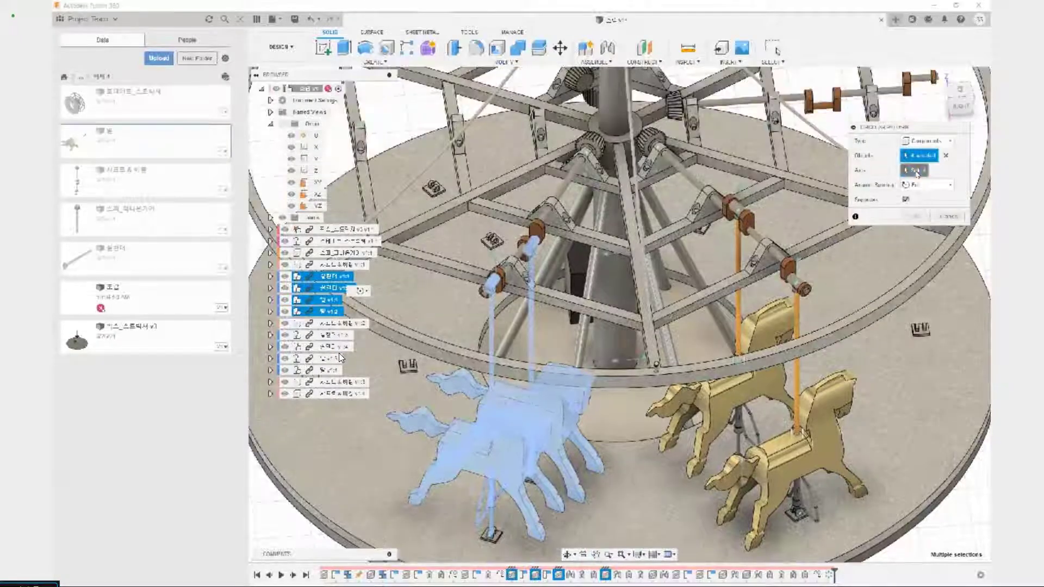
left_click(916, 171)
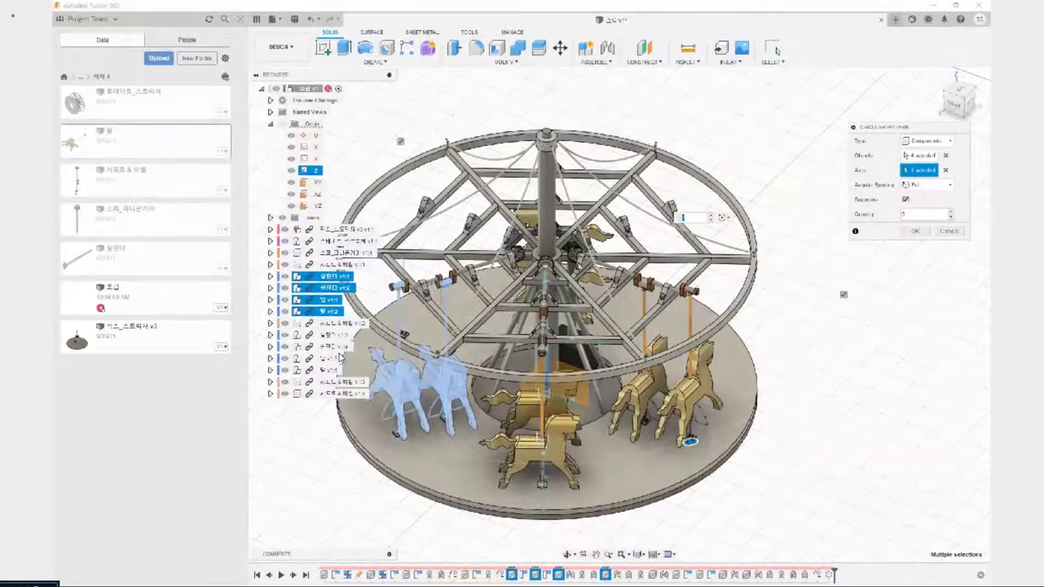
left_click(916, 232)
Examine how the patterned horses and cylinders sit on their floor brackets and under the crankshafts.
middle_click_drag(834, 396, 737, 379, "shift")
scroll(418, 437, "up", 2)
scroll(417, 433, "up", 8)
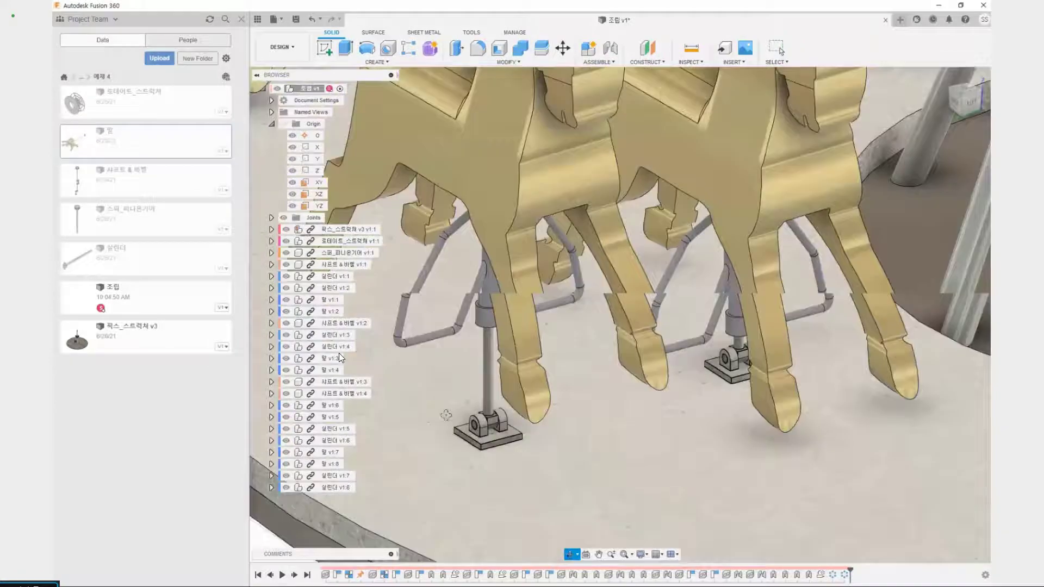
middle_click_drag(446, 416, 509, 395, "shift")
scroll(509, 394, "down", 10)
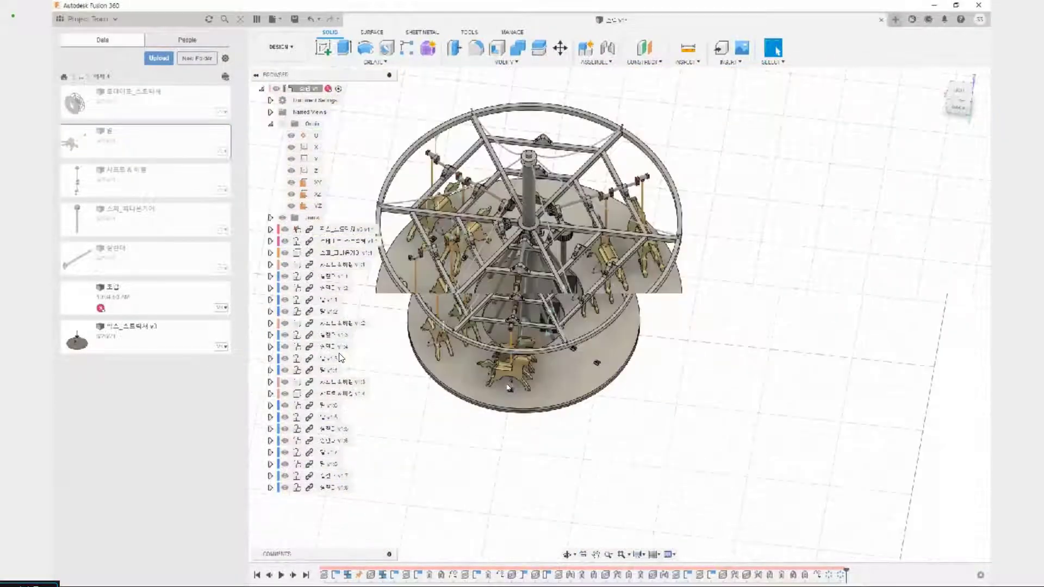
scroll(493, 441, "up", 3)
scroll(493, 441, "up", 3)
middle_click_drag(493, 442, 530, 435, "shift")
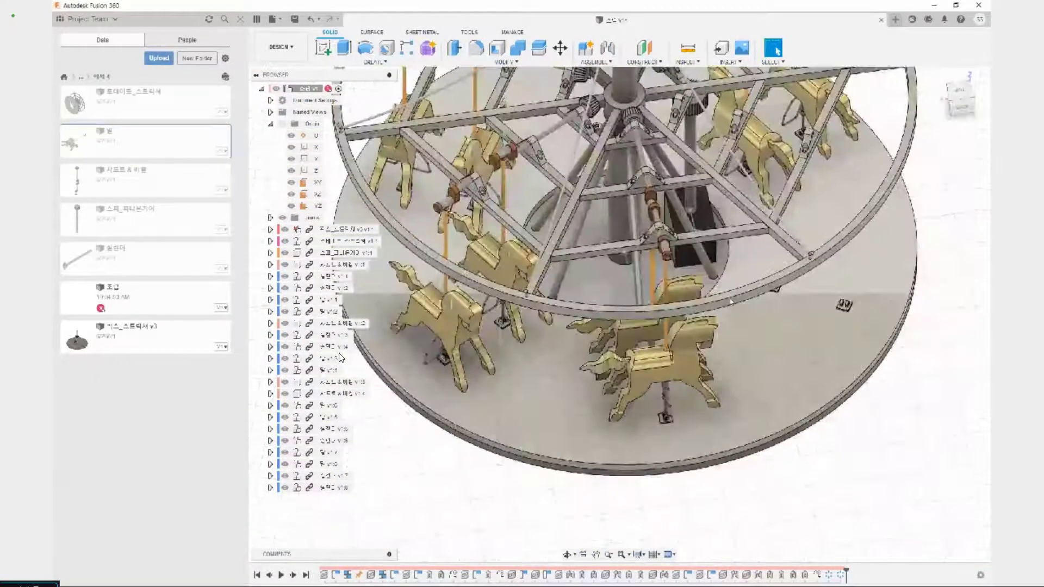
Pattern the crankshaft 샤프트 & 베벨 v1:2 around the central Z axis with full angular spacing and a quantity of 3.
left_click_drag(790, 253, 874, 314)
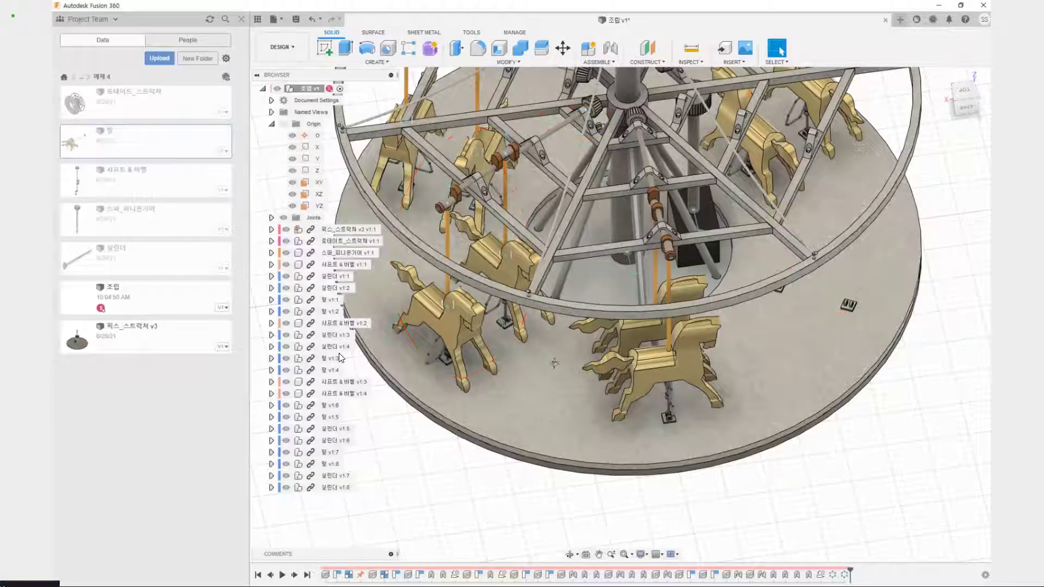
scroll(630, 272, "down", 2)
right_click(378, 160)
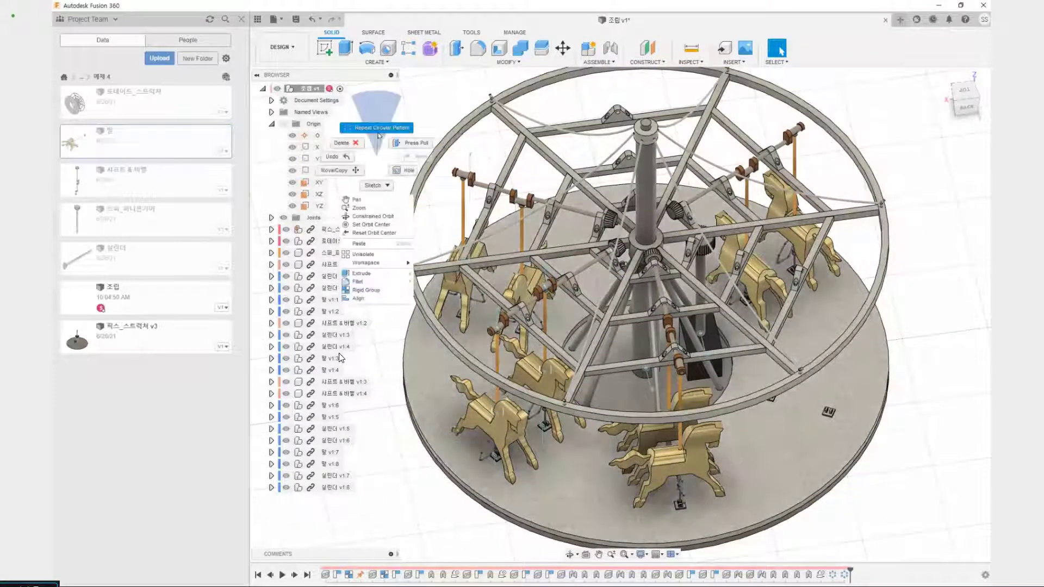
left_click(379, 128)
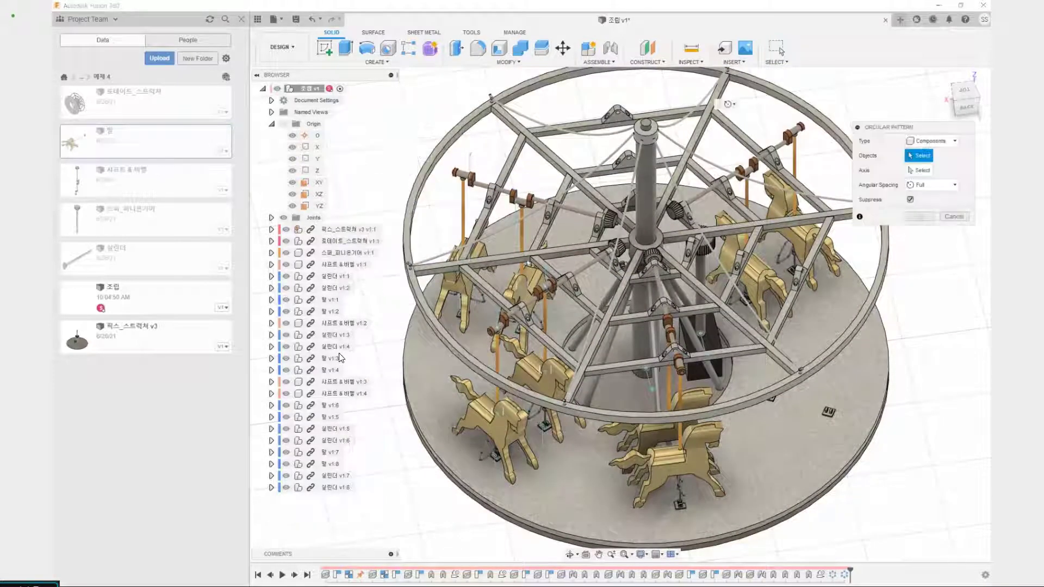
left_click(545, 295)
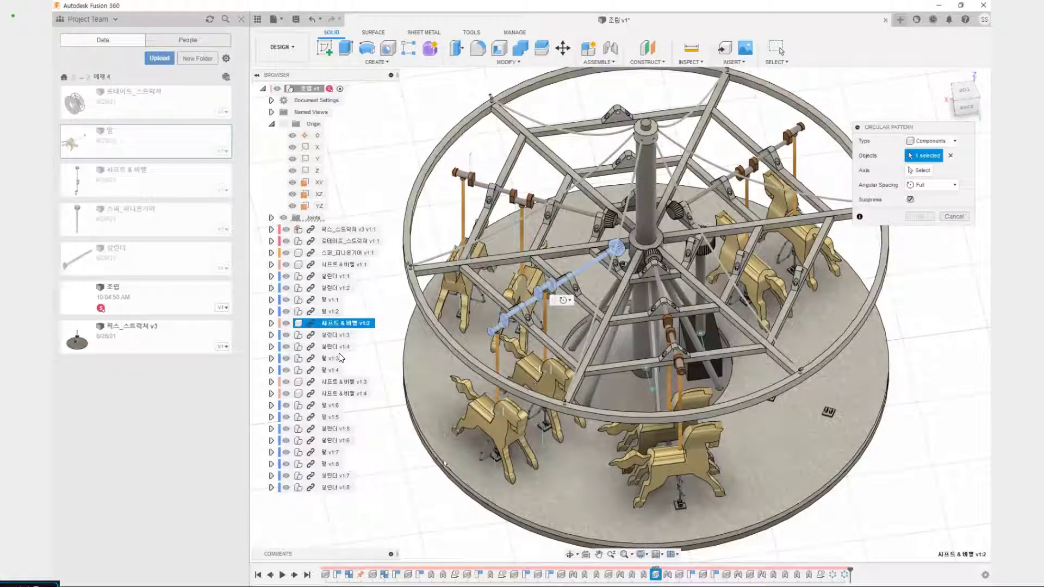
left_click(919, 171)
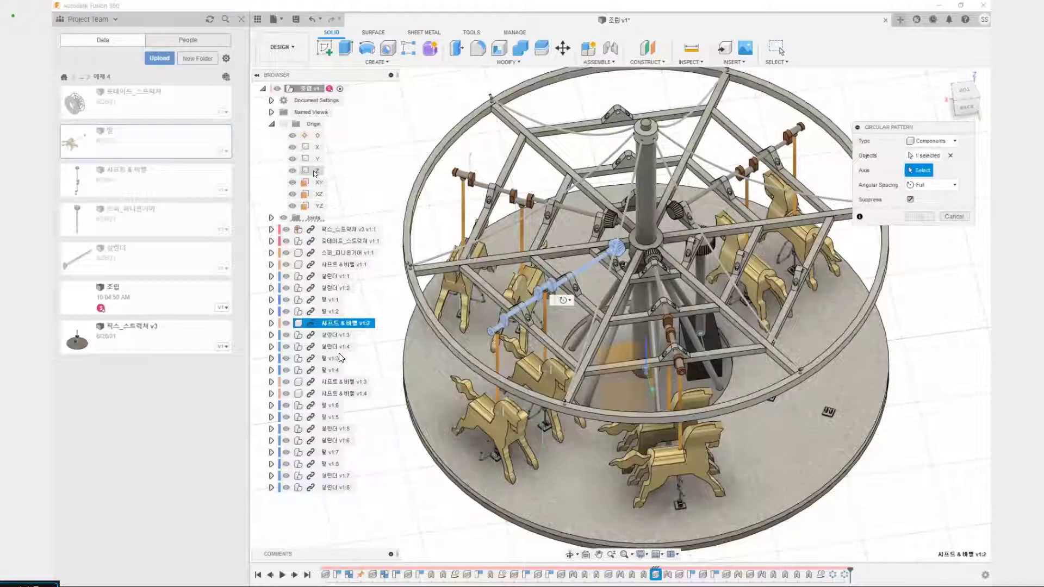
left_click(314, 172)
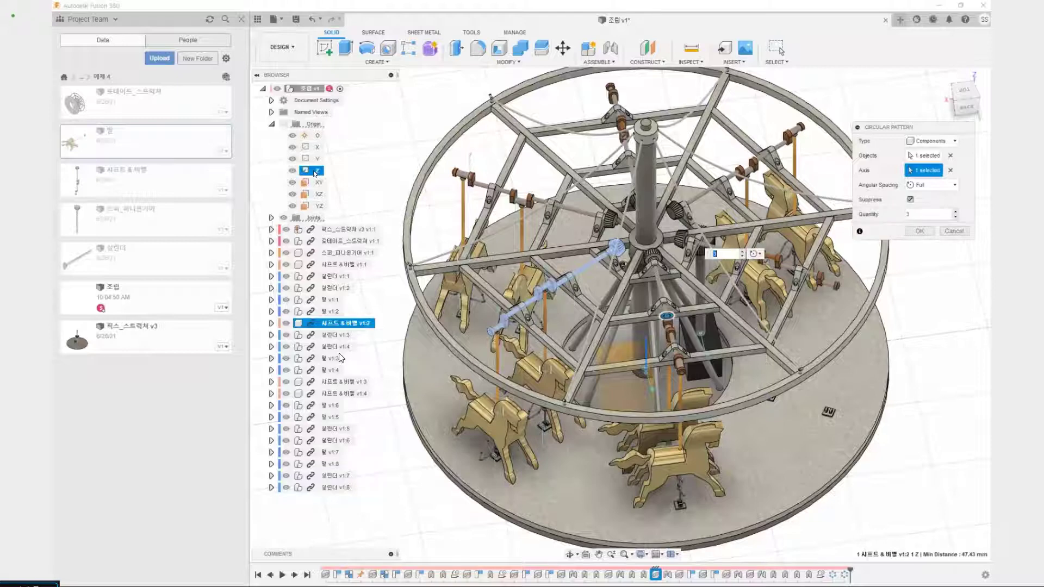
middle_click_drag(660, 193, 544, 255)
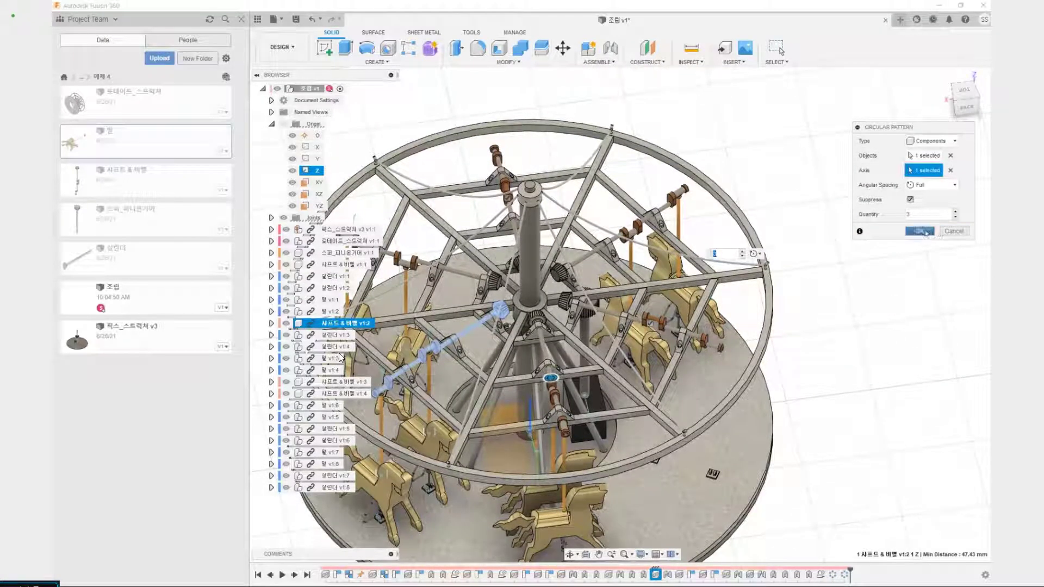
left_click(926, 232)
Start another circular pattern of components with horses v1:3 and v1:4 and cylinders v1:3 and v1:4 as its objects.
scroll(813, 264, "up", 3)
right_click(858, 249)
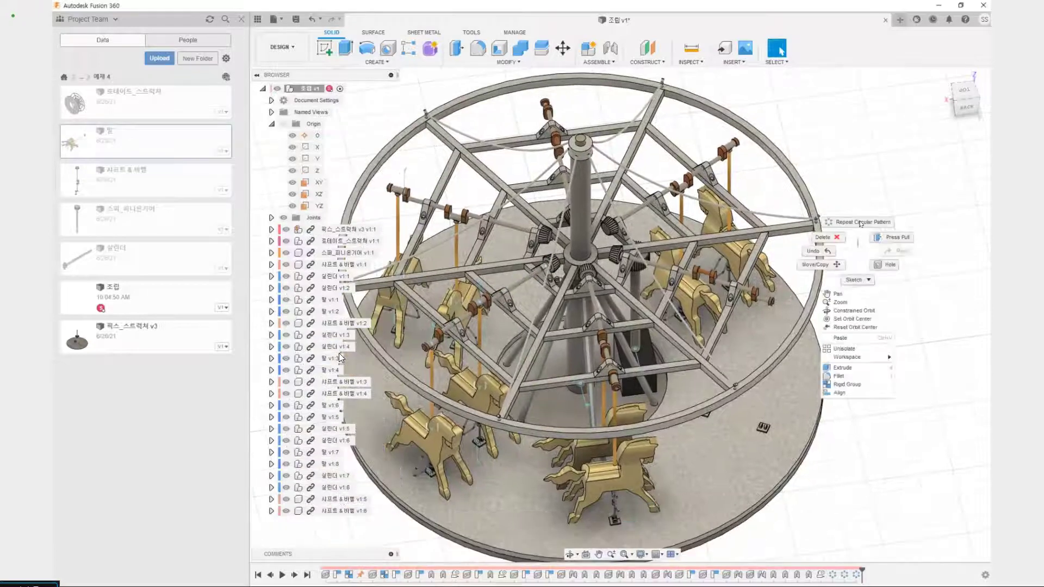
left_click(860, 223)
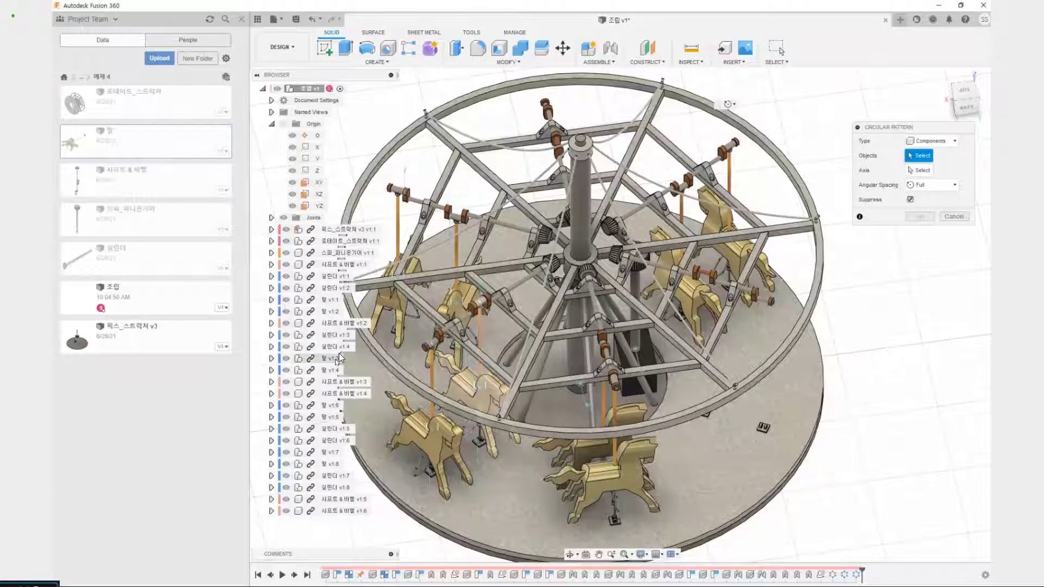
left_click(330, 358)
left_click(330, 369, "ctrl")
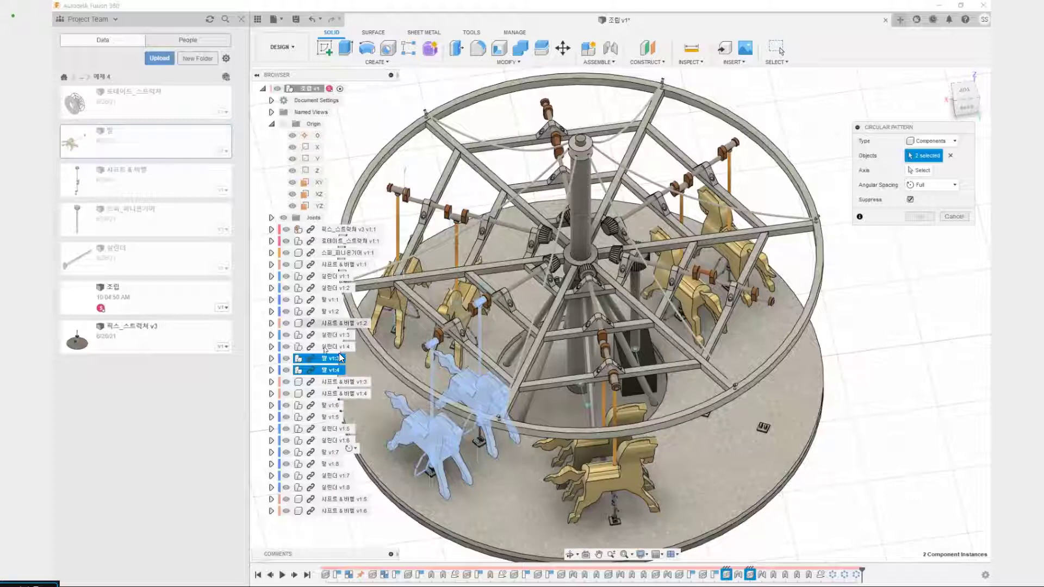
left_click(339, 351, "ctrl")
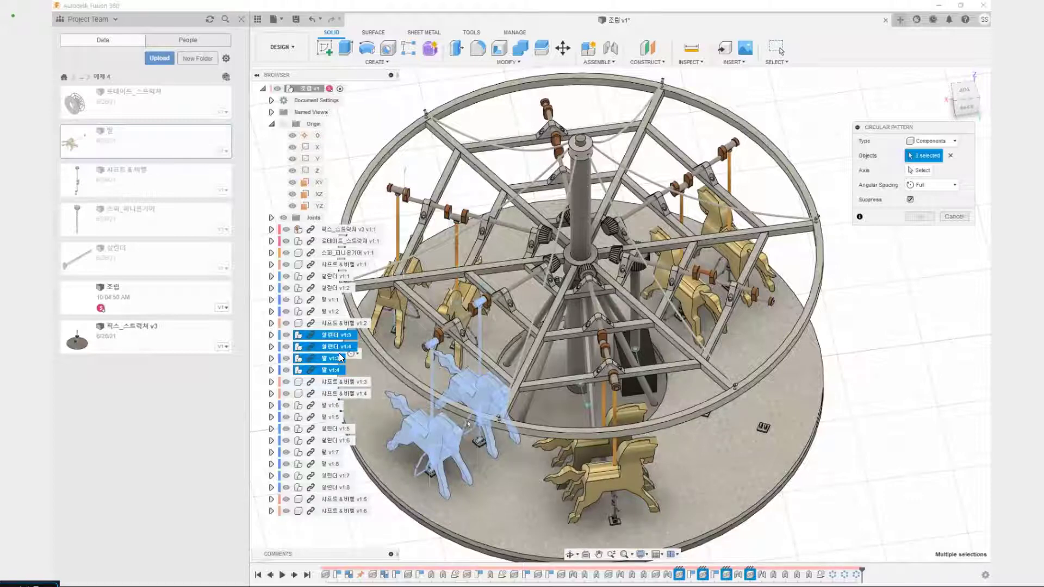
Pattern the four selected horses and cylinders around the central Z axis with full angular spacing and a quantity of 3.
scroll(553, 465, "up", 3)
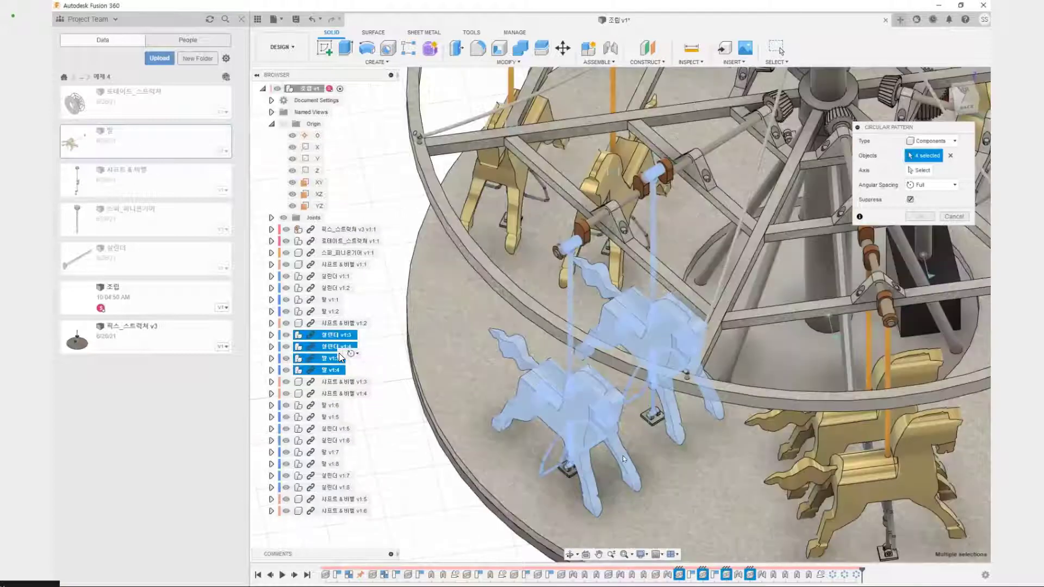
middle_click_drag(553, 465, 596, 343, "shift")
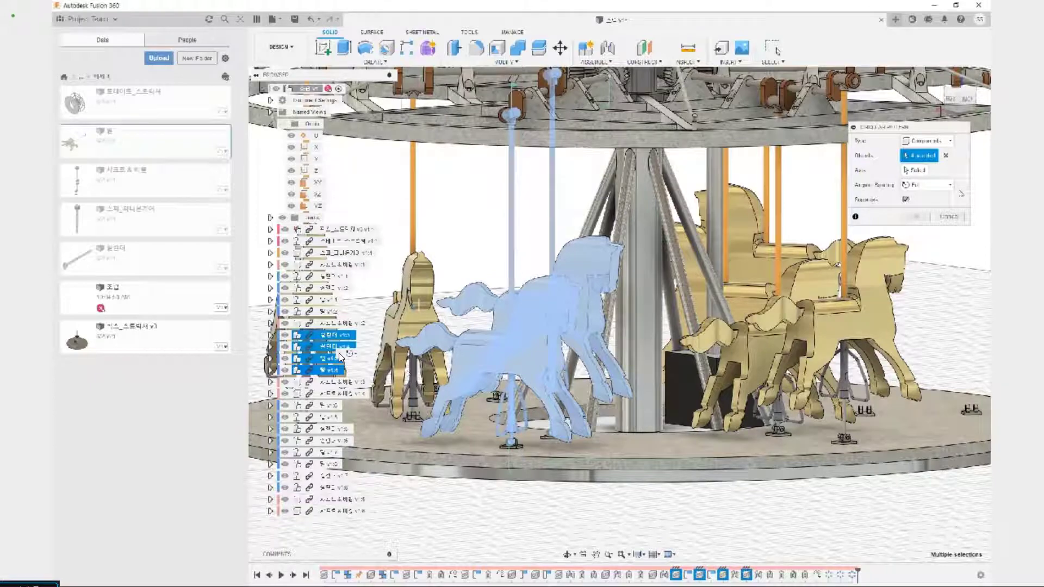
scroll(653, 256, "down", 4)
middle_click_drag(636, 239, 678, 252)
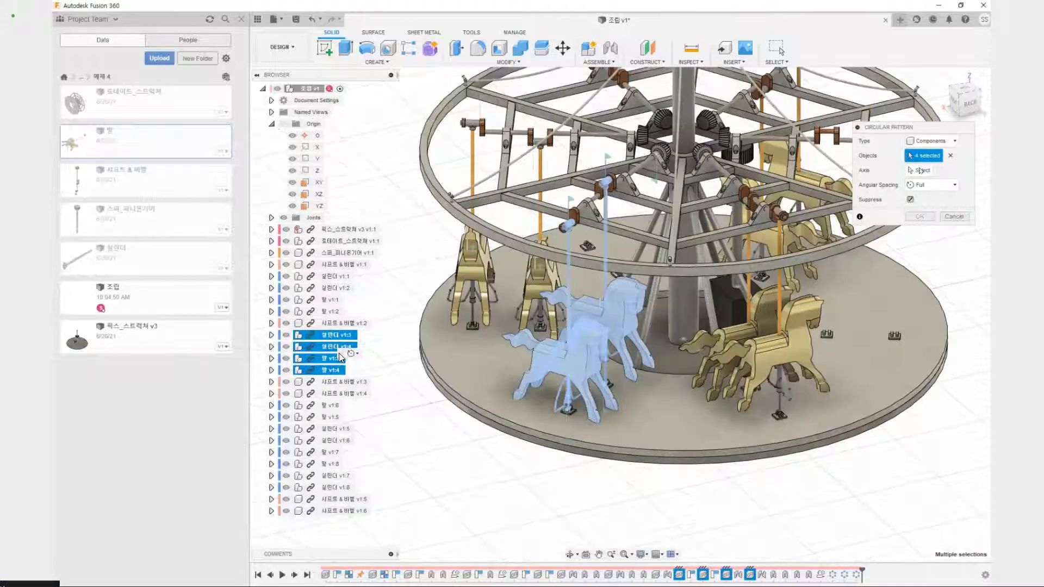
left_click(919, 172)
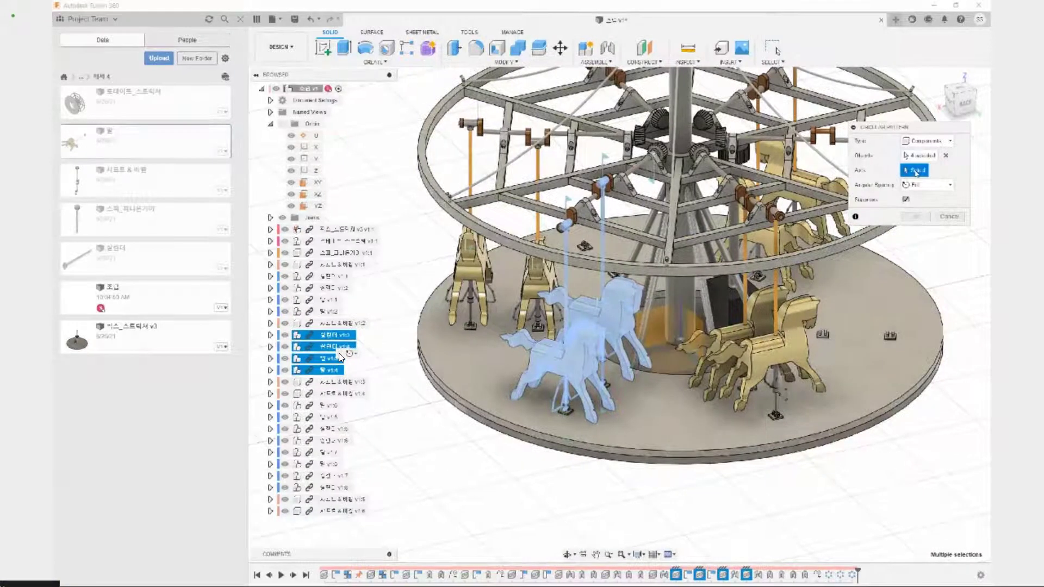
left_click(317, 170)
scroll(922, 275, "down", 2)
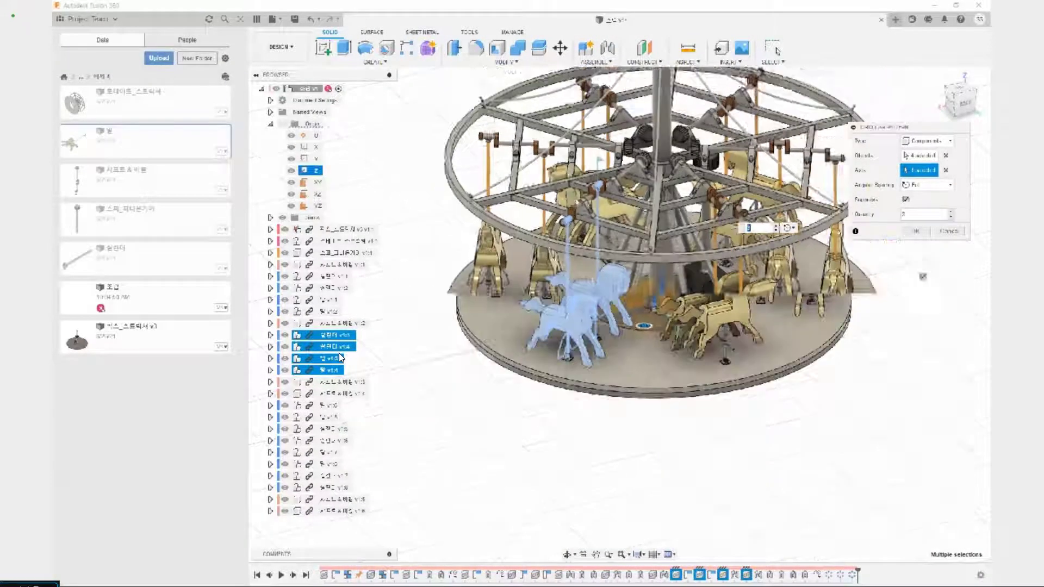
middle_click_drag(923, 276, 759, 402)
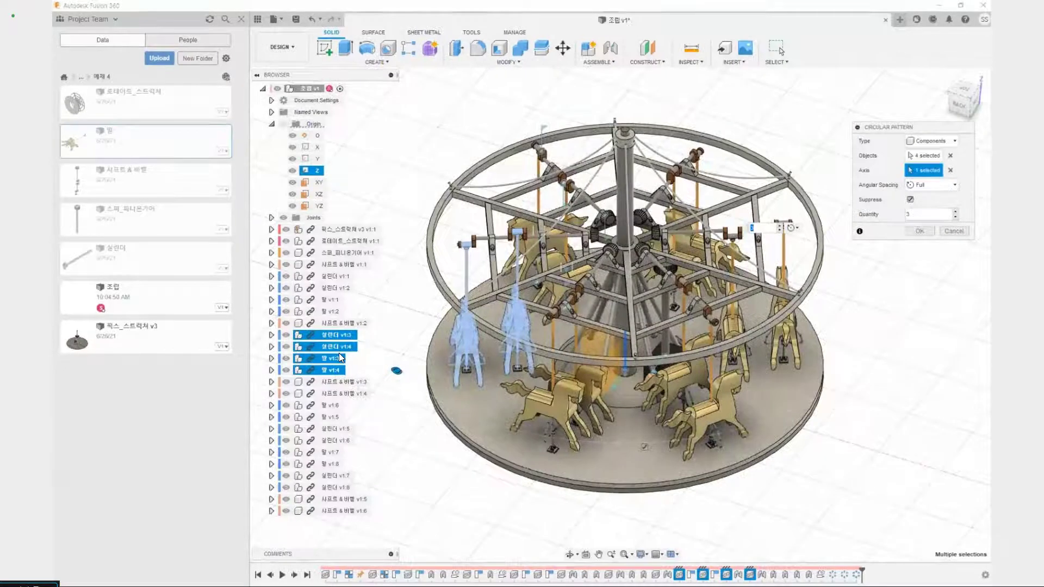
left_click(918, 231)
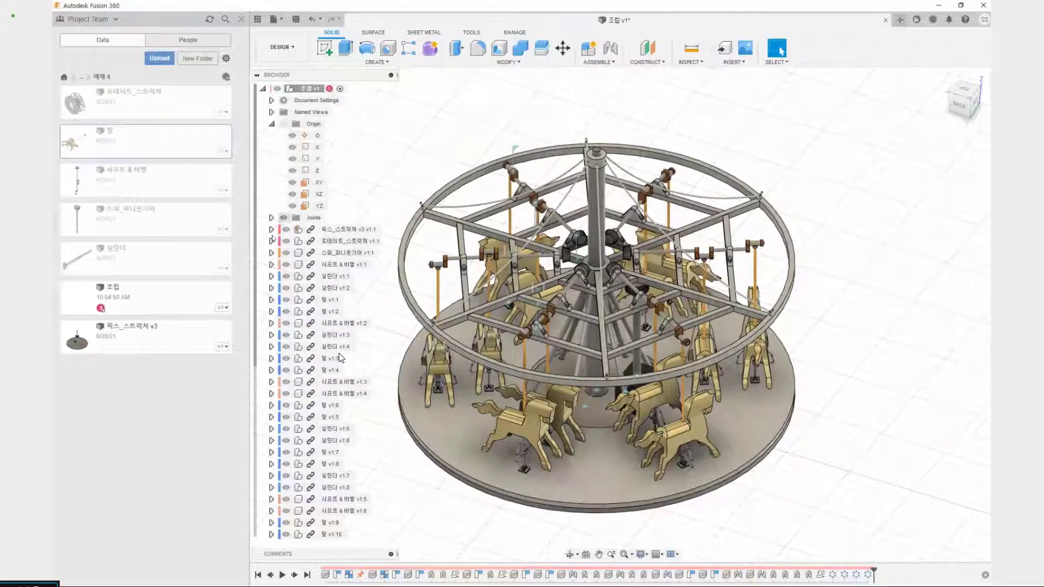
Examine the completed carousel from several sides, checking the patterned horses, cylinders and crankshafts around the centre.
scroll(341, 358, "down", 2)
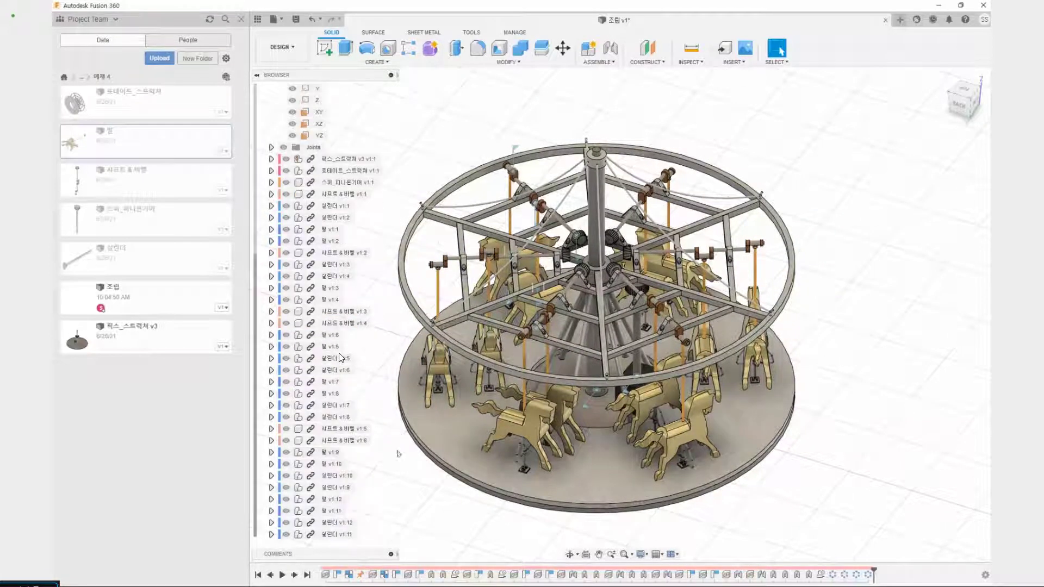
middle_click_drag(431, 485, 521, 507)
middle_click_drag(521, 507, 563, 529, "shift")
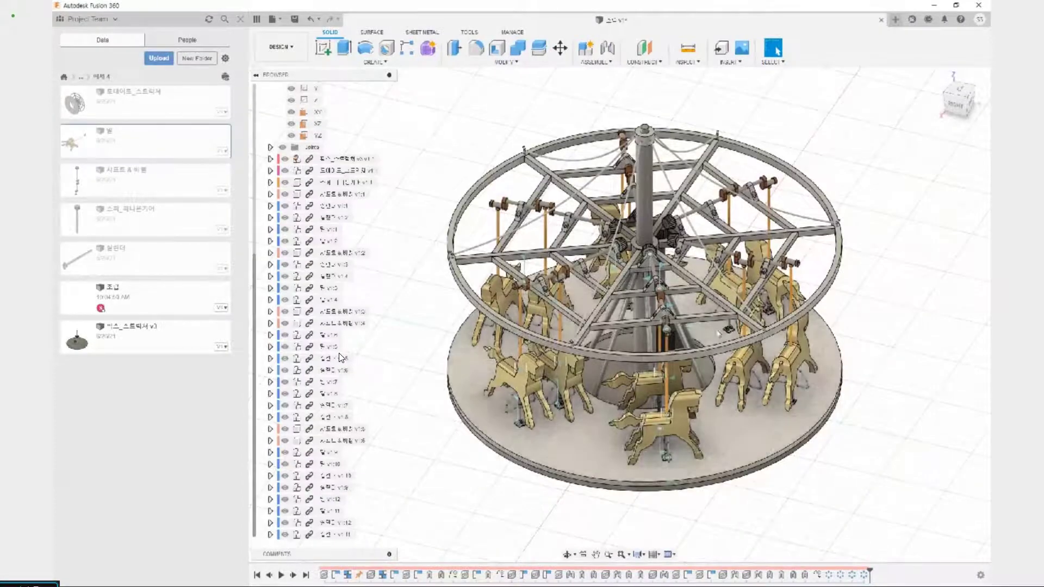
scroll(709, 380, "up", 3)
scroll(708, 380, "down", 5)
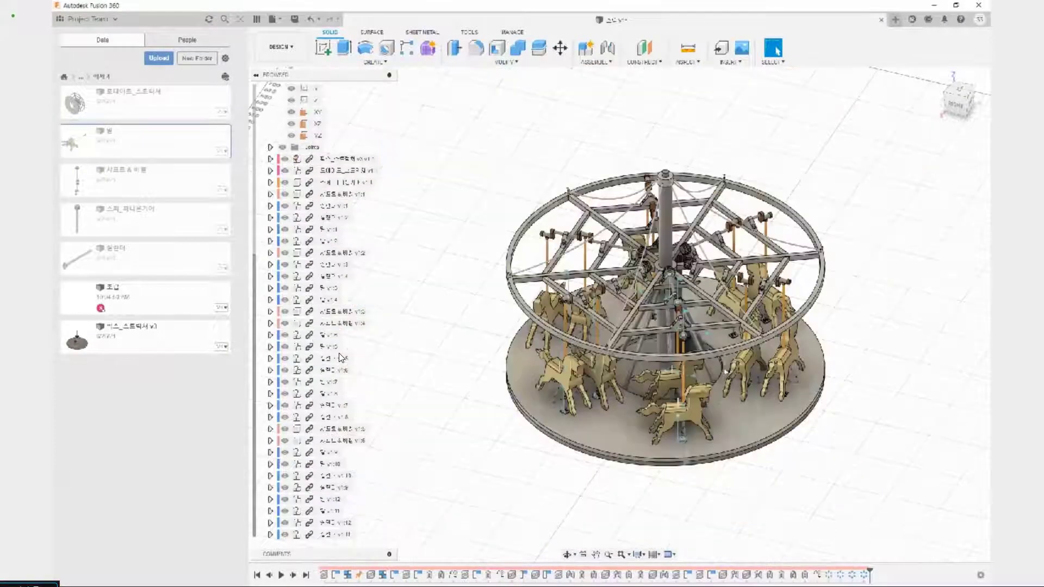
middle_click_drag(708, 380, 772, 389, "shift")
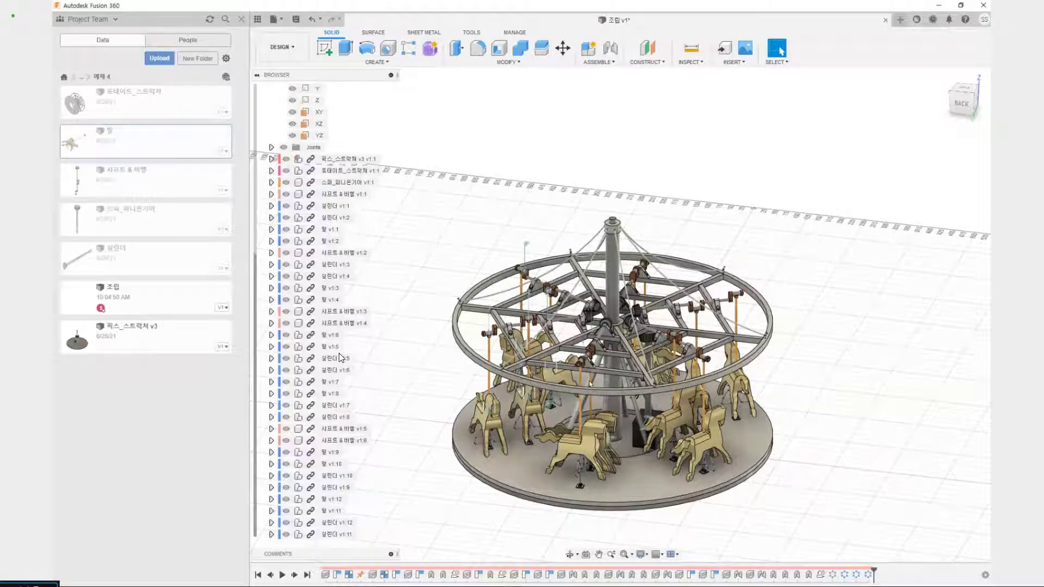
scroll(542, 481, "up", 4)
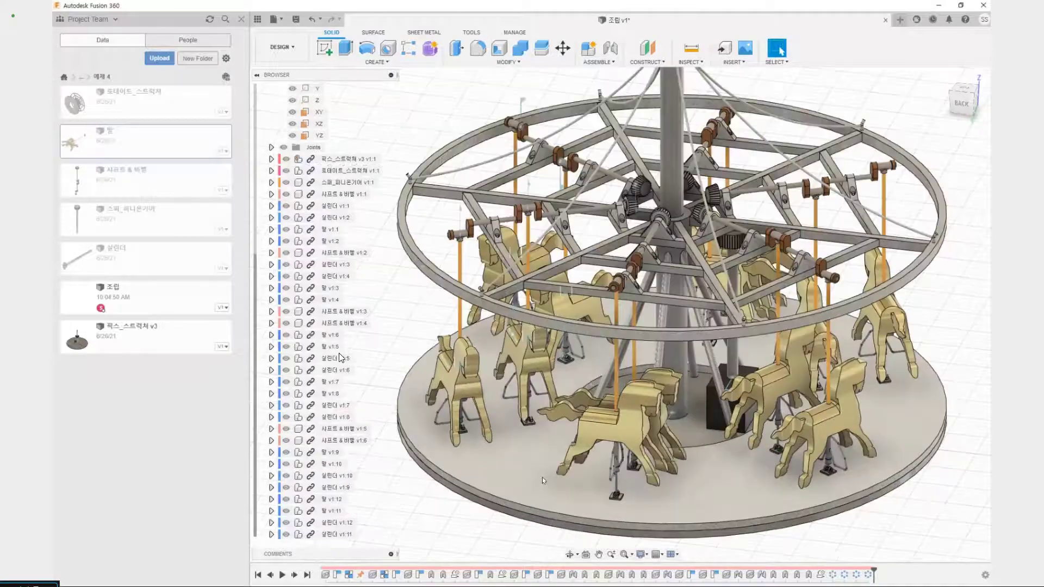
scroll(543, 481, "down", 5)
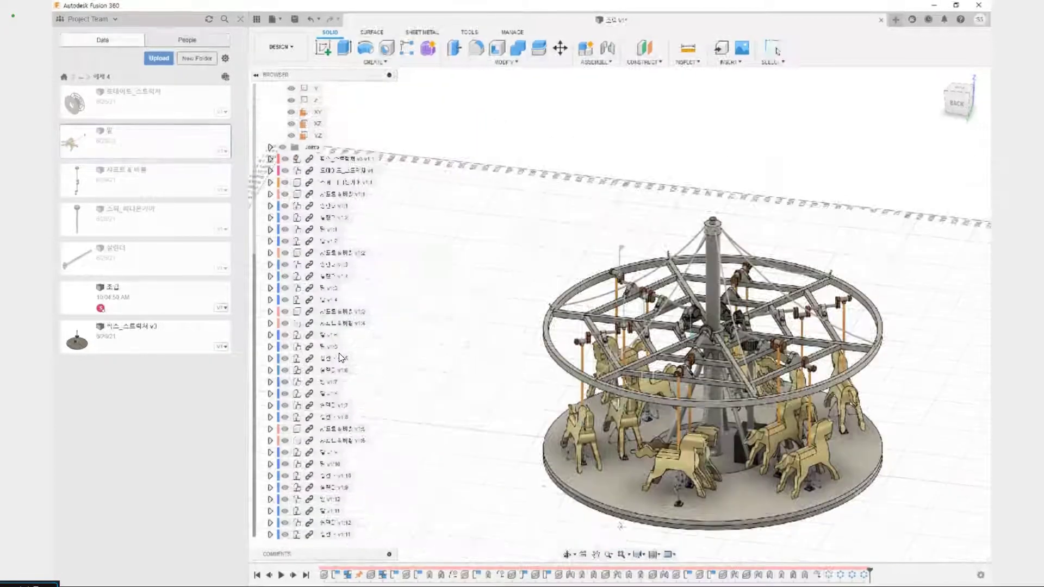
middle_click_drag(338, 357, 375, 286, "shift")
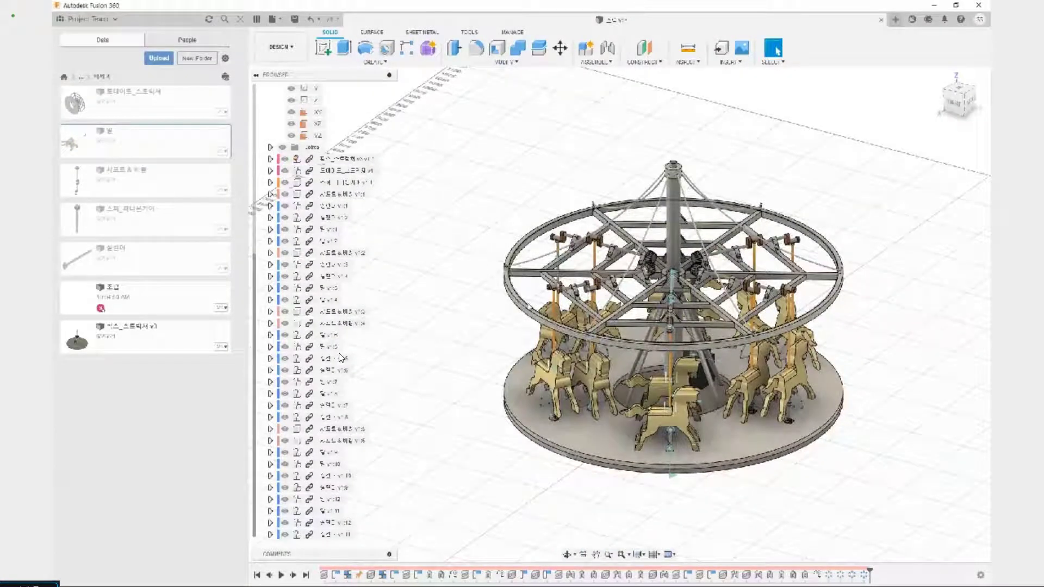
left_click_drag(519, 237, 696, 478)
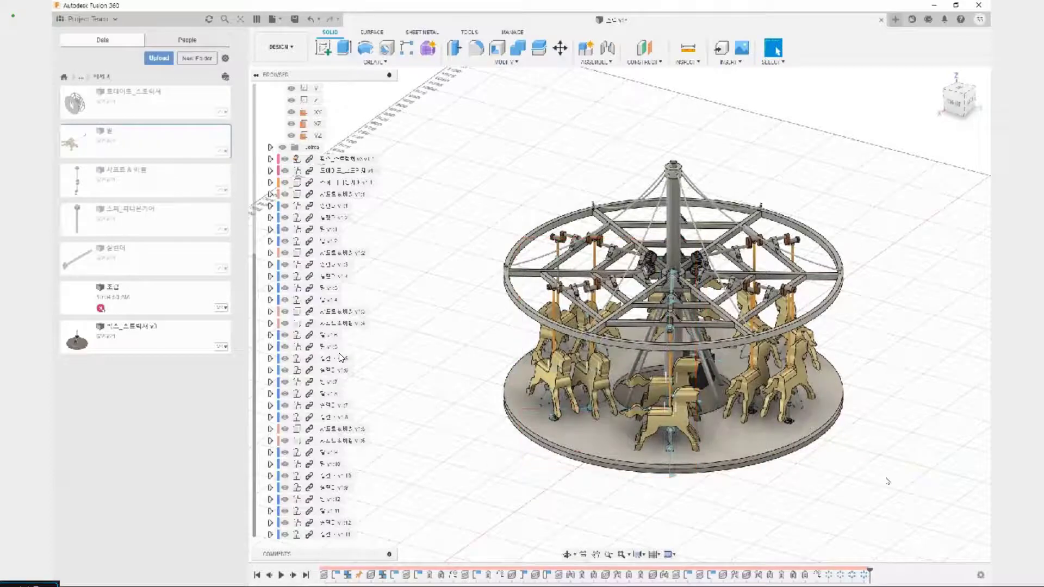
middle_click_drag(888, 483, 790, 514)
mouse_move(711, 491)
middle_mouse_down("shift")
mouse_move(653, 462)
mouse_move(720, 487)
middle_mouse_up("shift")
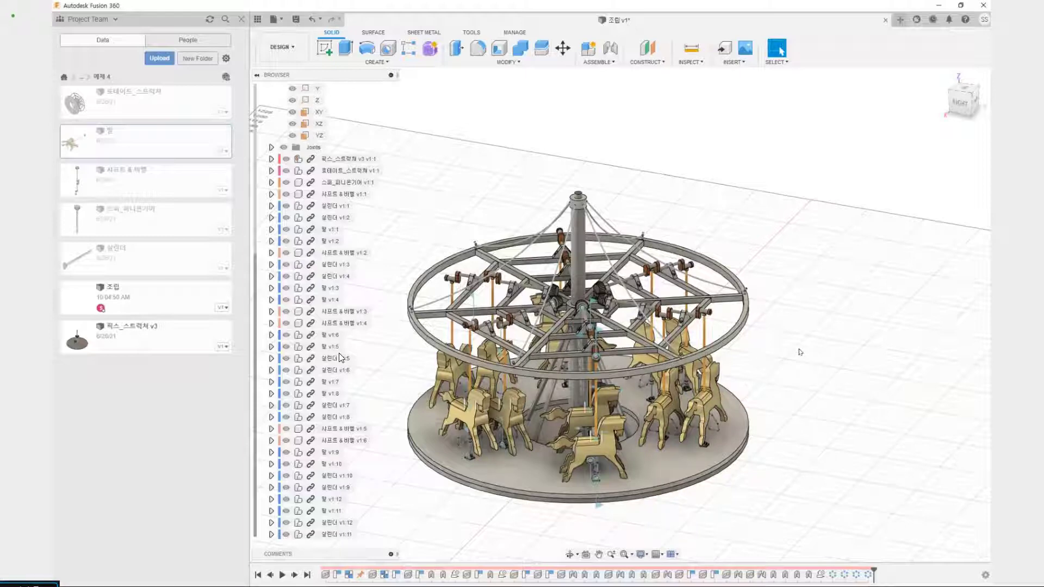
middle_click_drag(776, 348, 682, 404, "shift")
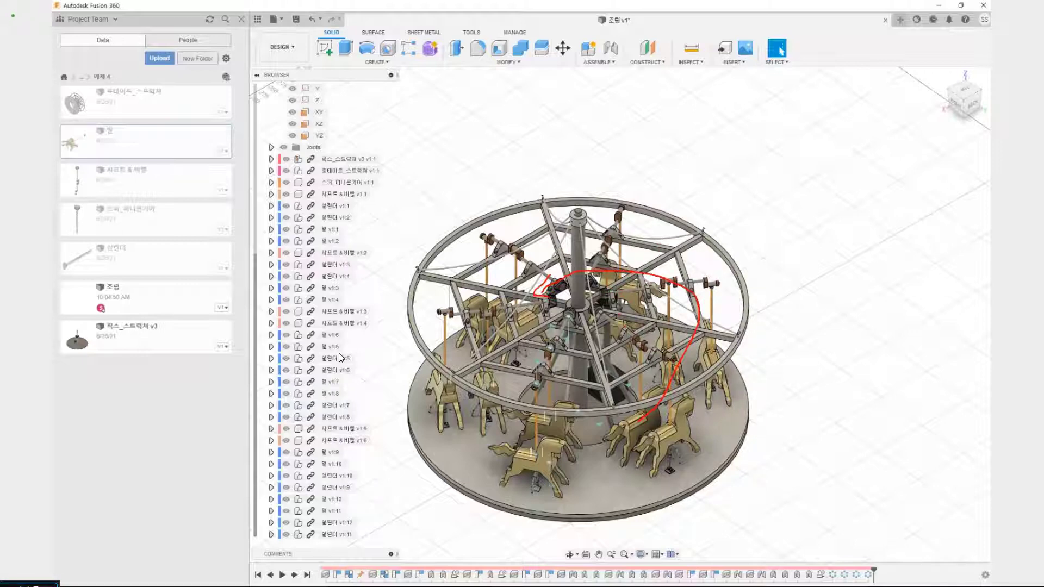
Save the carousel assembly 조립 as a new version.
key("Escape")
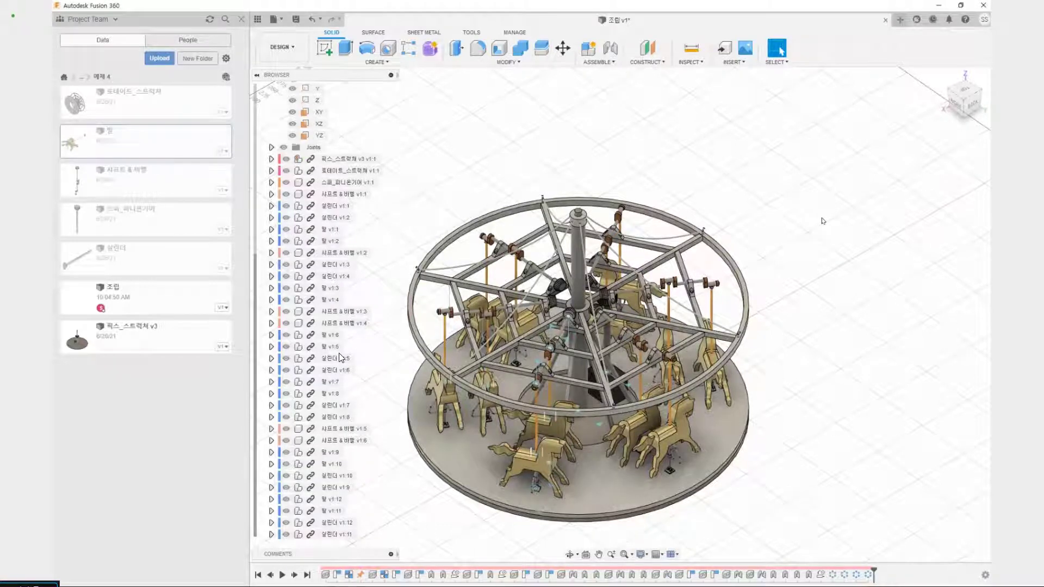
key("ctrl+s")
key("Return")
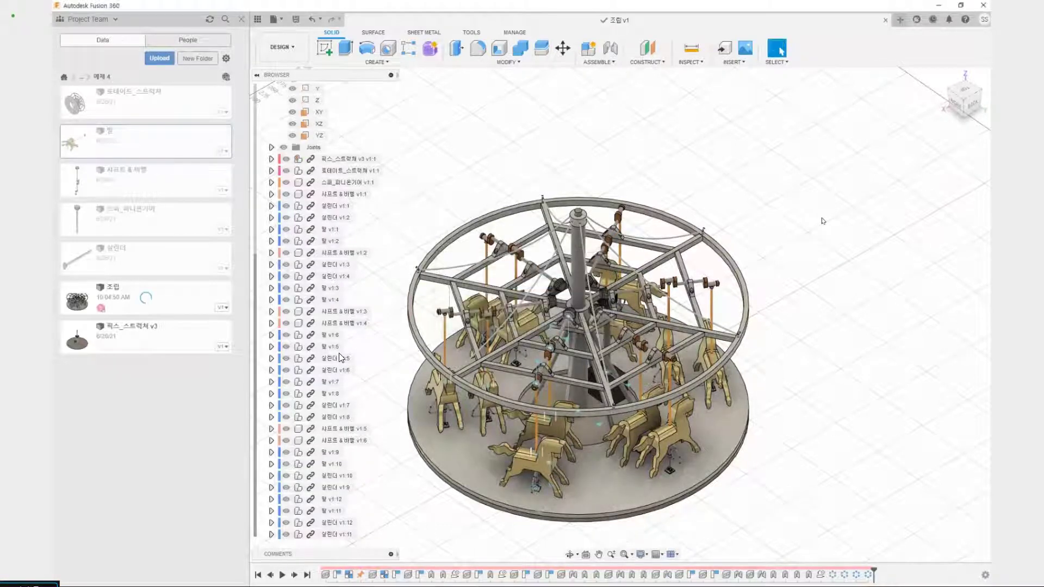
middle_click_drag(825, 419, 760, 340, "shift")
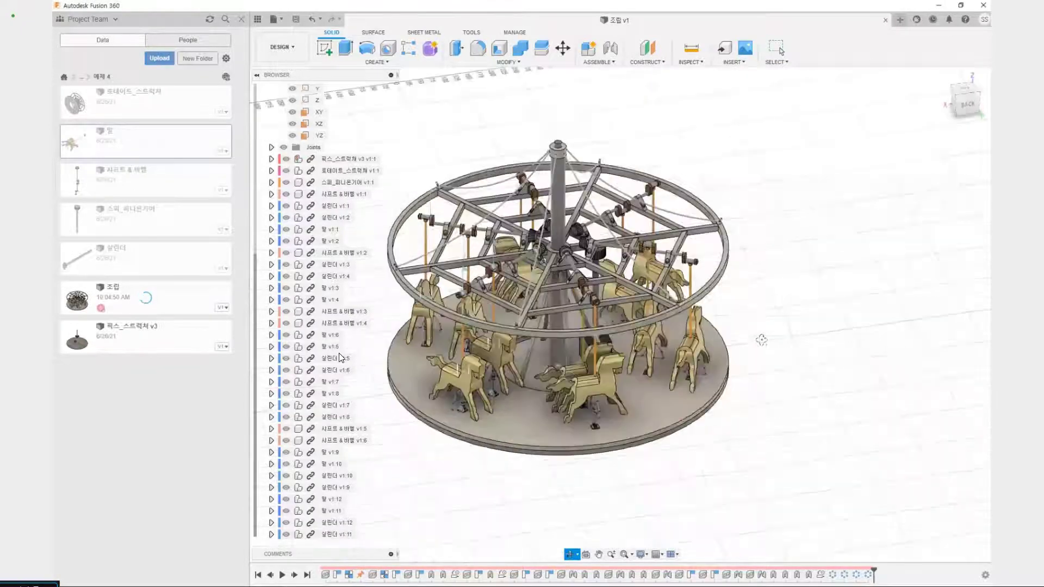
middle_click_drag(669, 118, 746, 137)
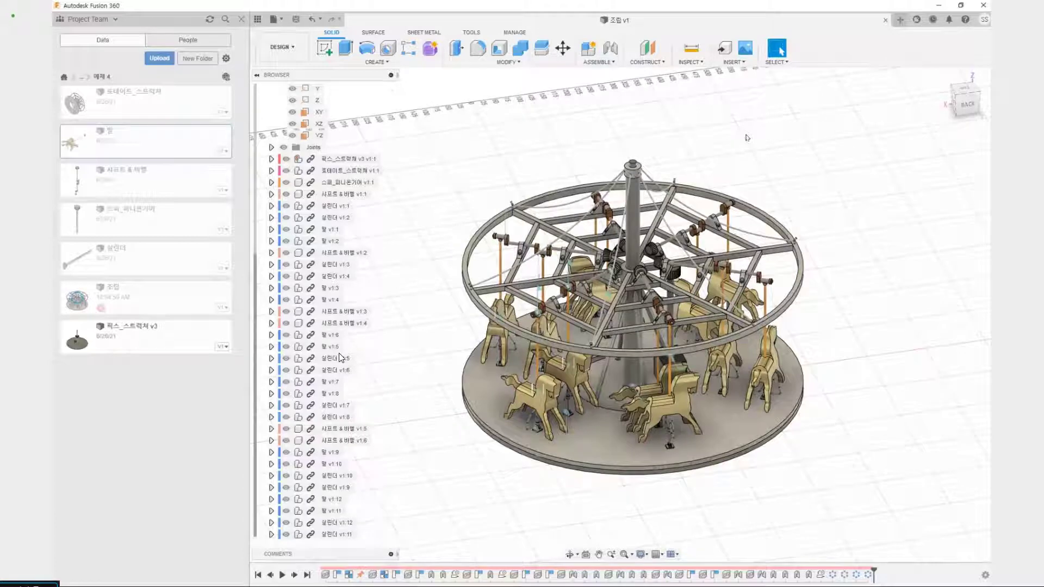
Close the carousel assembly document and go from the 예제 4 folder to a folder higher up in its path.
left_click(882, 20)
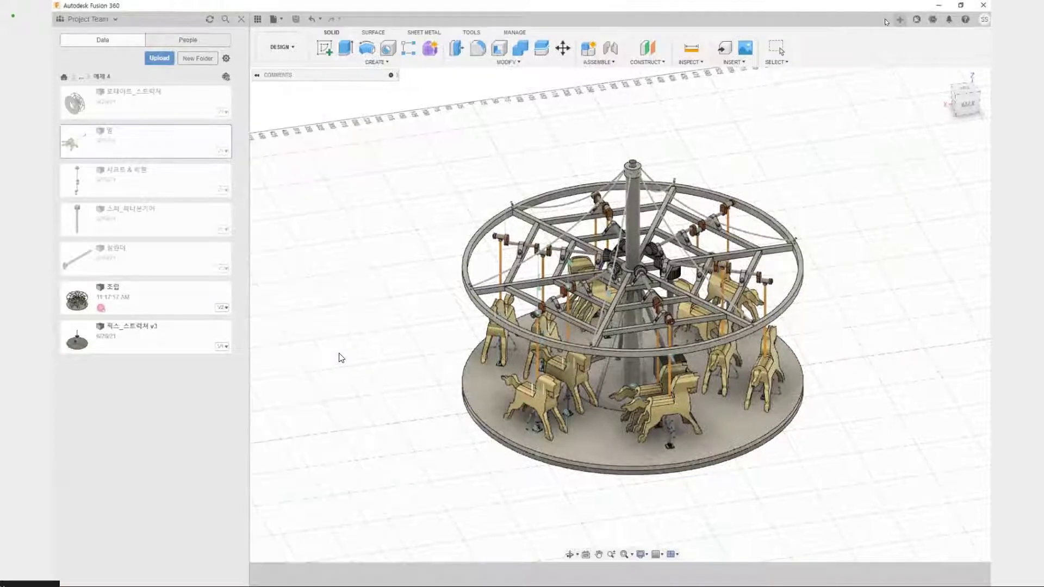
left_click(86, 78)
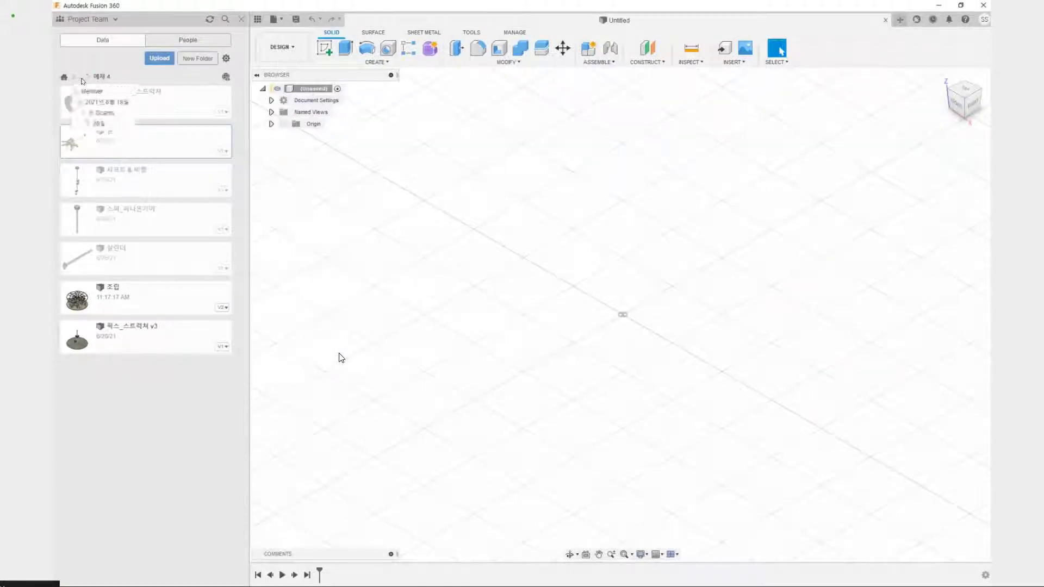
left_click(91, 124)
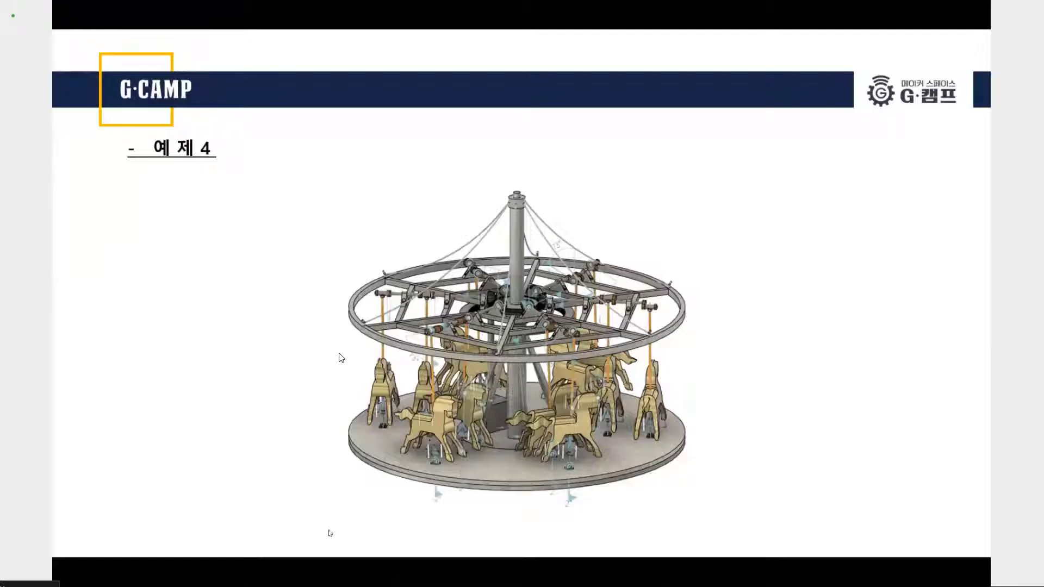
left_click(339, 354)
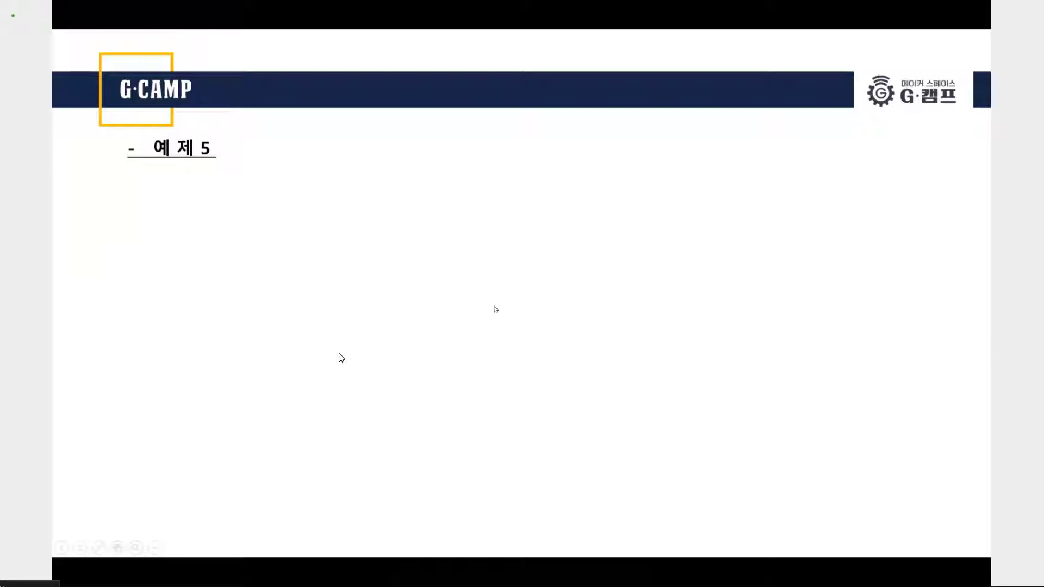
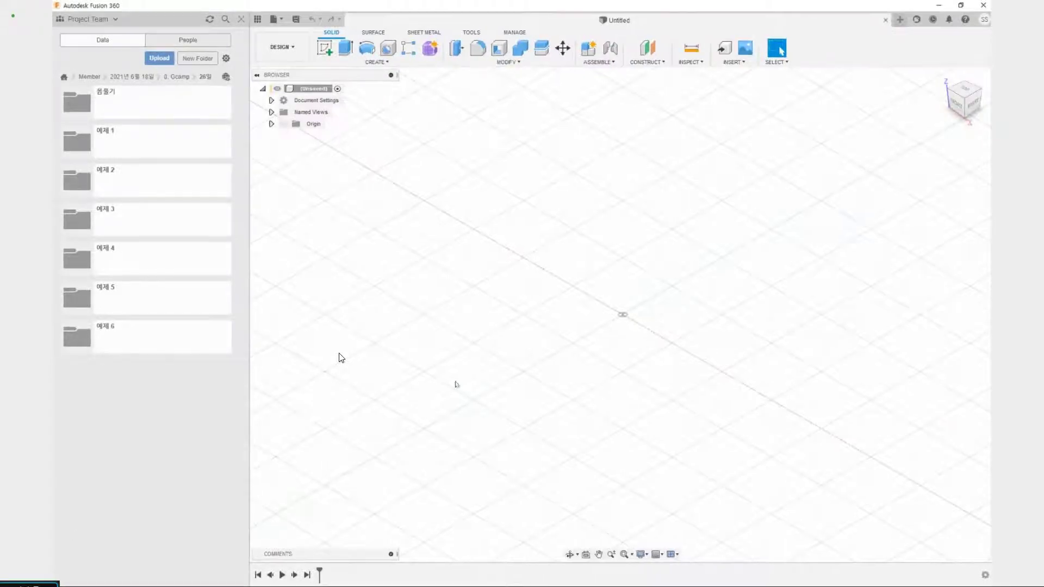
Open the 예제 5 folder and save the empty design there under the name 조립.
left_click(175, 305)
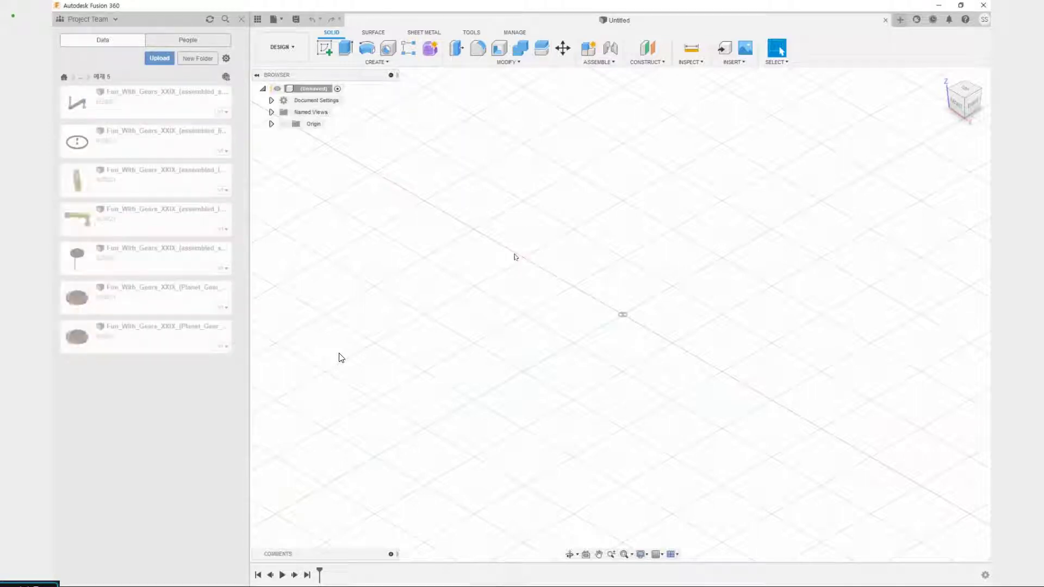
key("ctrl+s")
type("예")
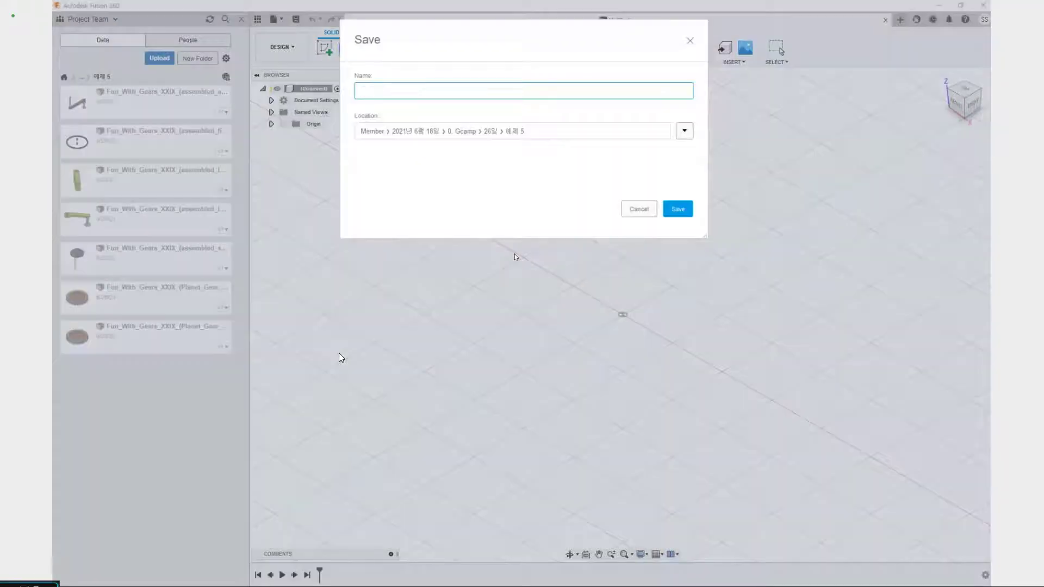
type("조립")
left_click(678, 209)
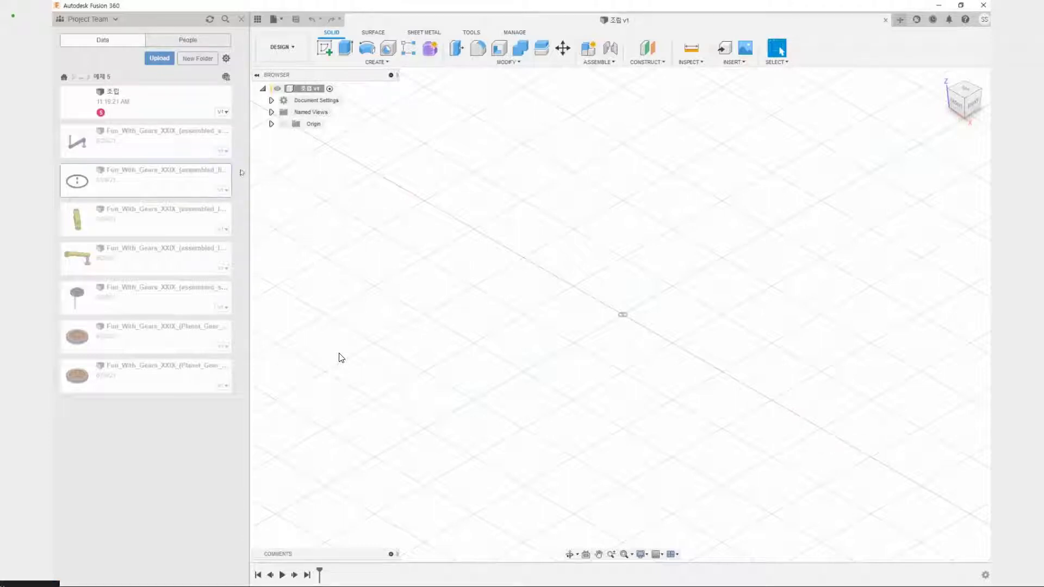
mouse_move(233, 175)
left_mouse_down()
mouse_move(249, 166)
mouse_move(402, 206)
left_mouse_up()
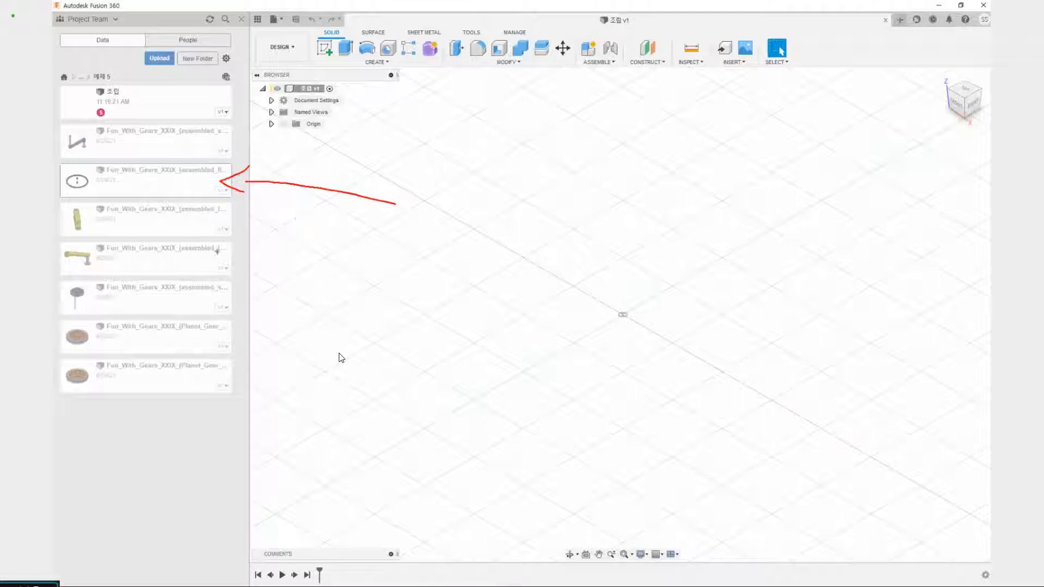
key("Escape")
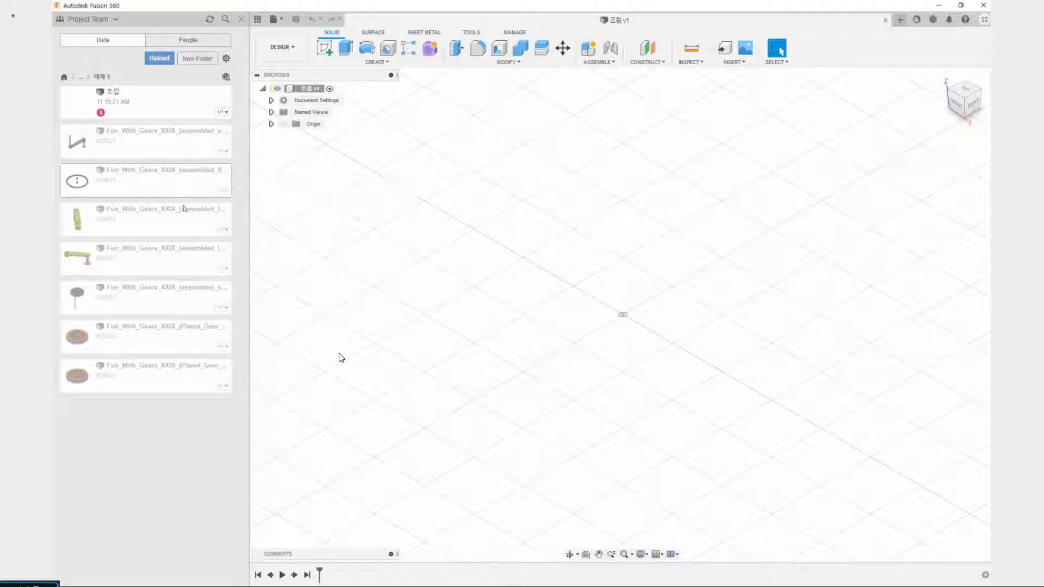
Insert Fun_With_Gears_XXIX_(assembled_fixed) into the current design and accept its default position.
right_click(152, 186)
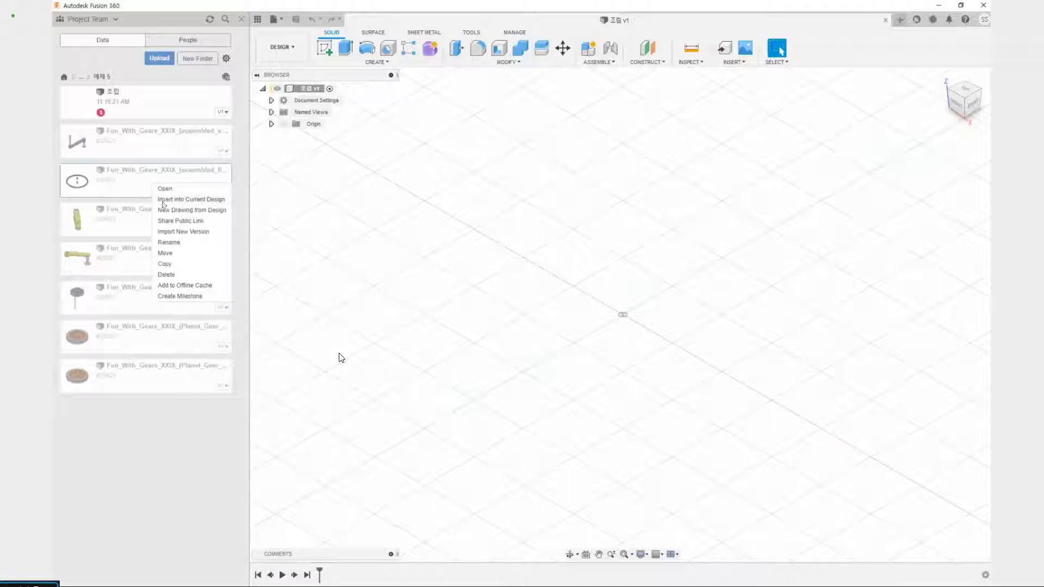
left_click(166, 201)
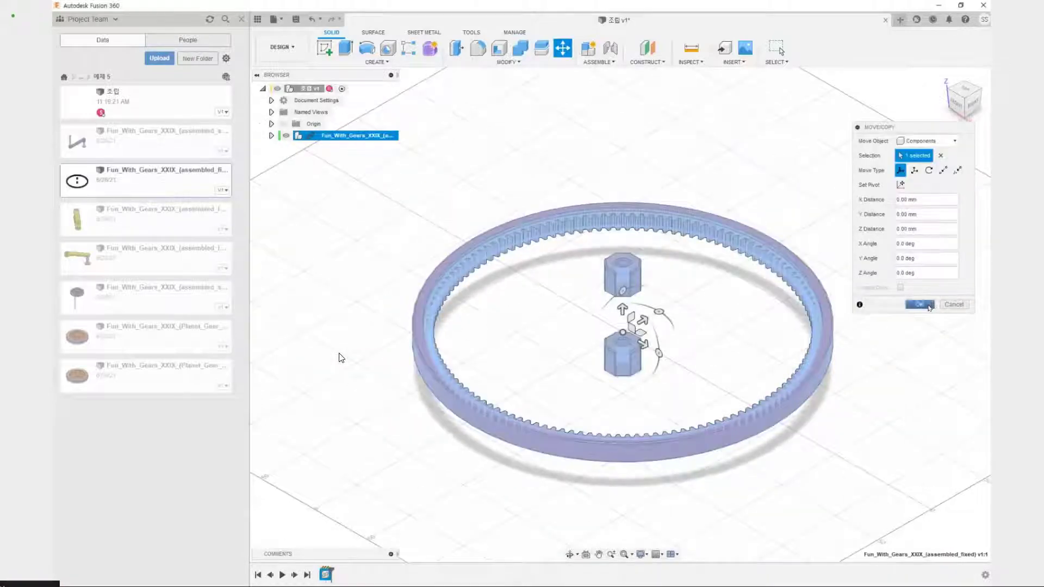
left_click(919, 305)
Move the two brown bearings and the red ring gear separately to test whether the inserted parts are free.
middle_click_drag(704, 341, 701, 300, "shift")
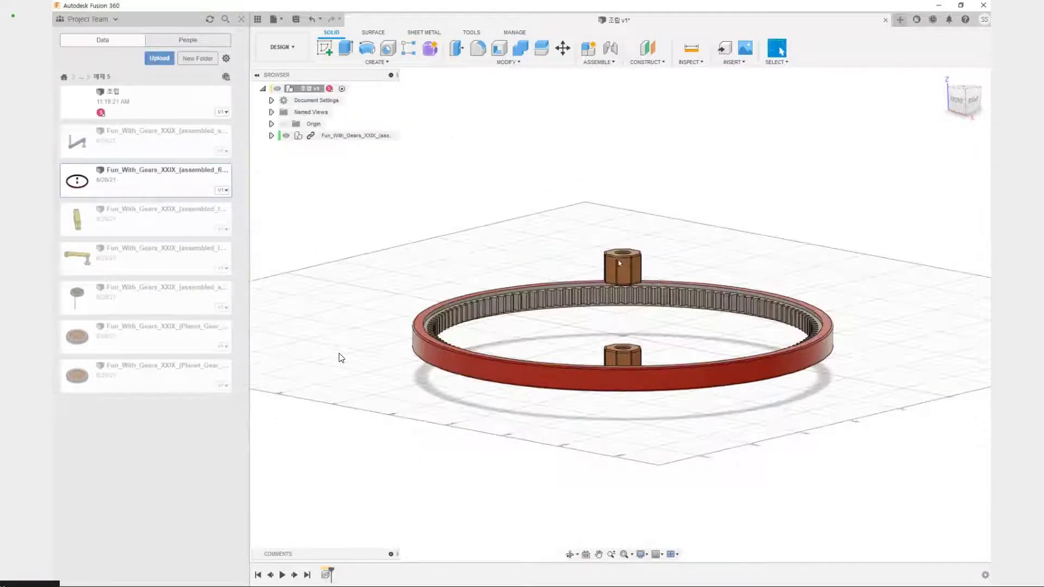
left_click_drag(618, 262, 696, 157)
left_click_drag(615, 347, 504, 135)
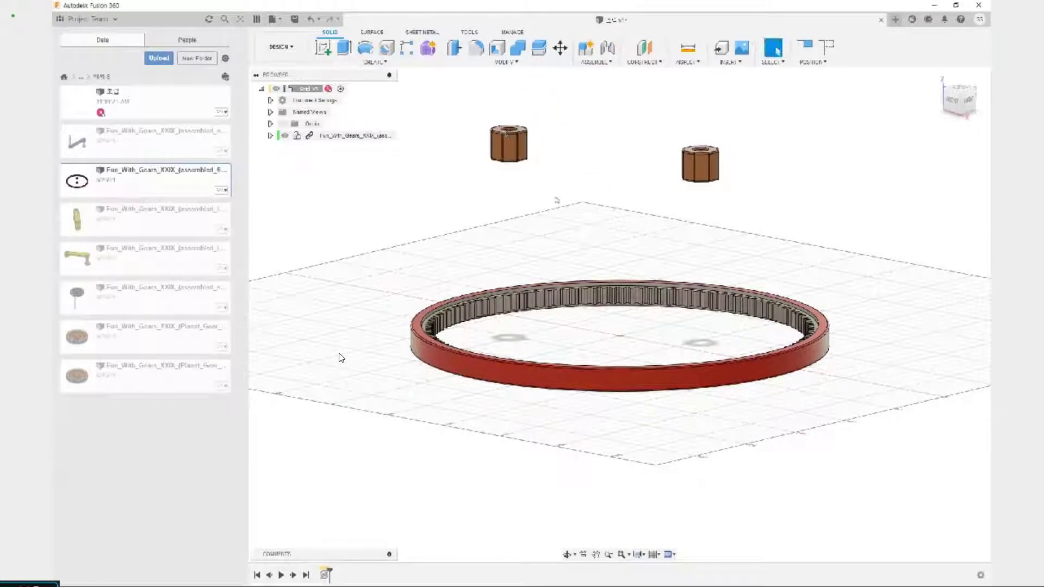
left_click_drag(696, 292, 717, 230)
key("Escape")
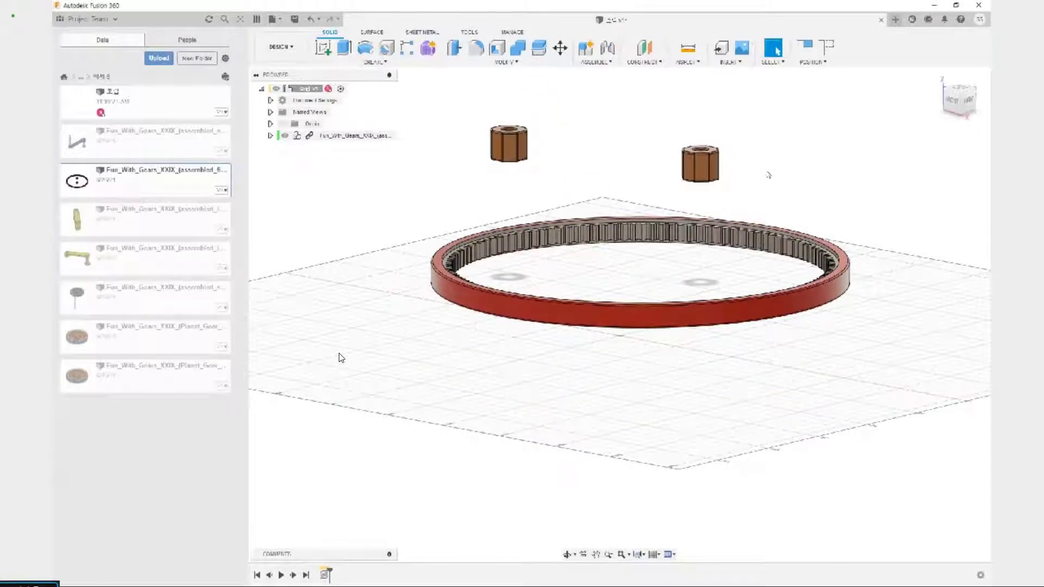
left_click(703, 166)
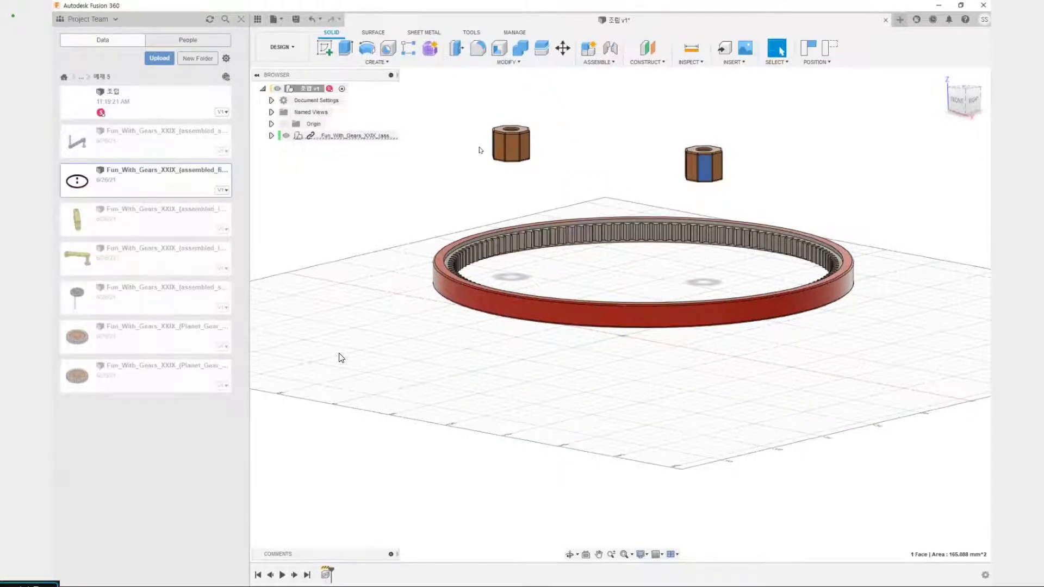
left_click(514, 147)
left_click(336, 179)
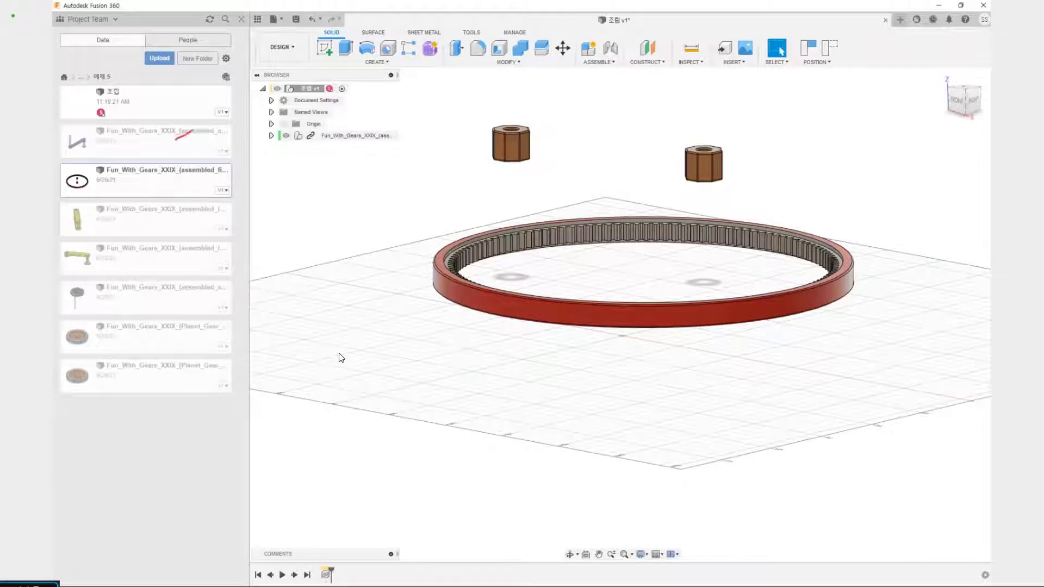
mouse_move(175, 140)
left_mouse_down()
mouse_move(200, 156)
mouse_move(257, 145)
left_mouse_up()
mouse_move(173, 309)
left_mouse_down()
mouse_move(212, 328)
mouse_move(287, 306)
left_mouse_up()
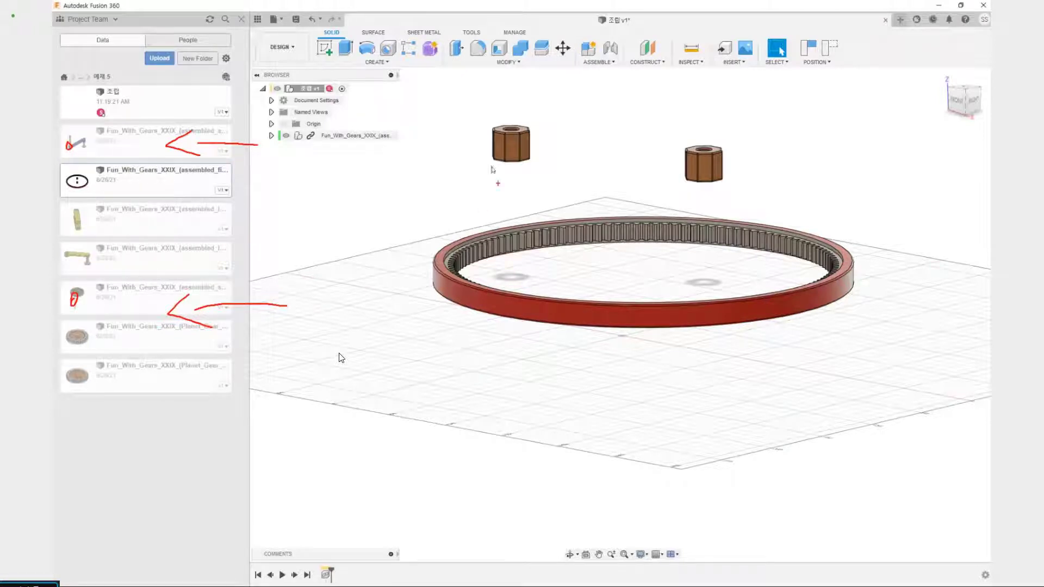
key("Escape")
Move the two bearings freely above the ring gear and revert all parts to their original positions.
middle_click_drag(457, 167, 437, 231)
left_click_drag(494, 216, 458, 191)
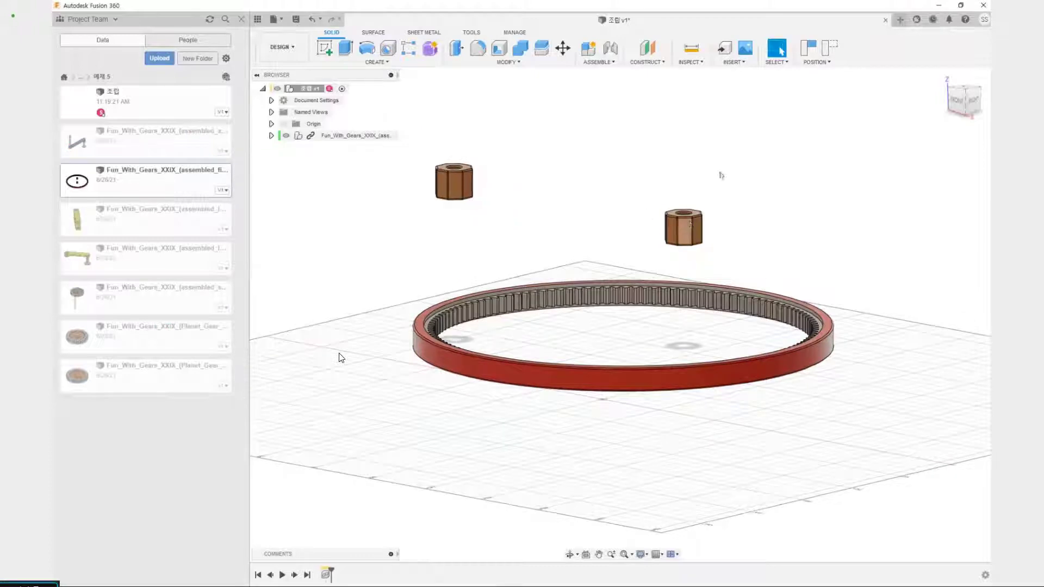
left_click_drag(722, 176, 717, 177)
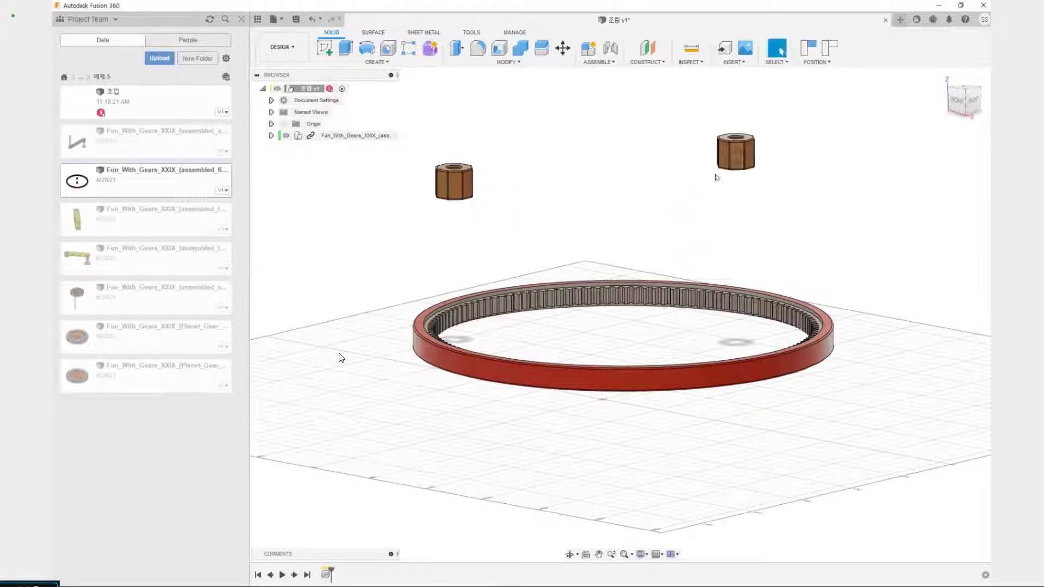
left_click(831, 48)
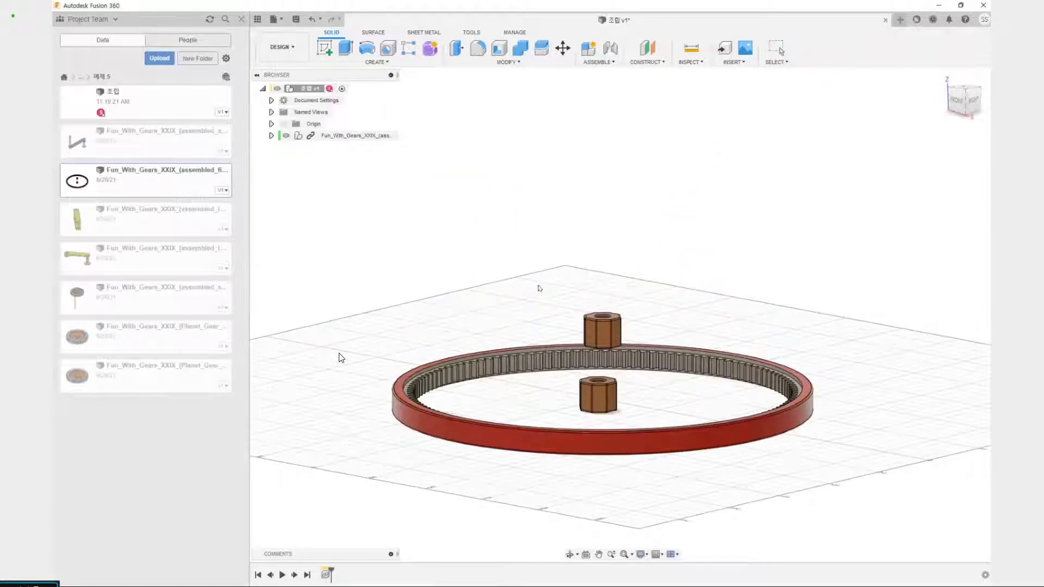
Move the two bearings apart from the centre axis and select the ring gear's outer and upper faces.
left_click_drag(610, 398, 539, 286)
left_click_drag(610, 330, 676, 257)
middle_click_drag(633, 332, 610, 380, "shift")
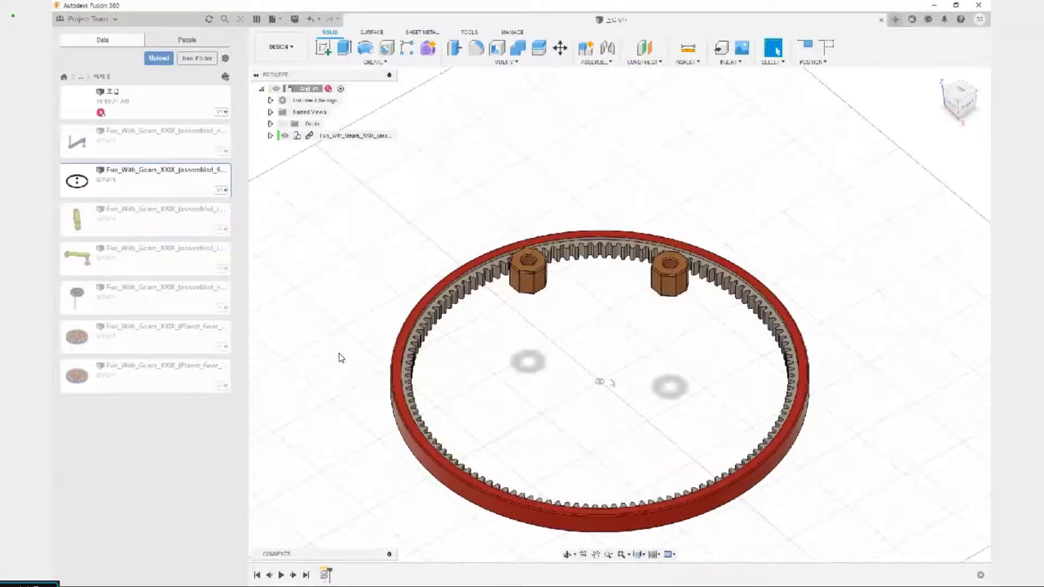
left_click(480, 499)
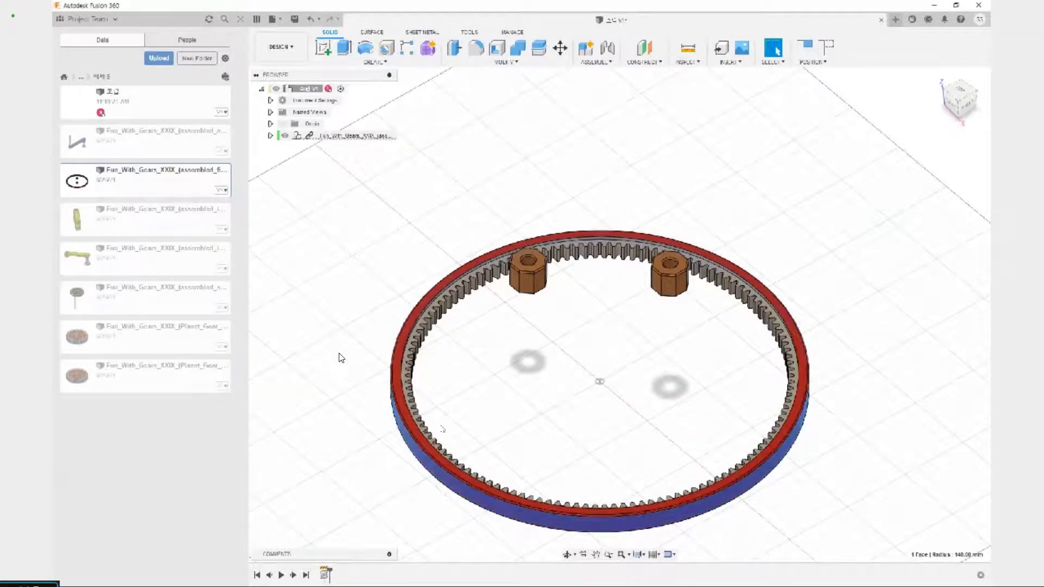
left_click(462, 363)
left_click(420, 311)
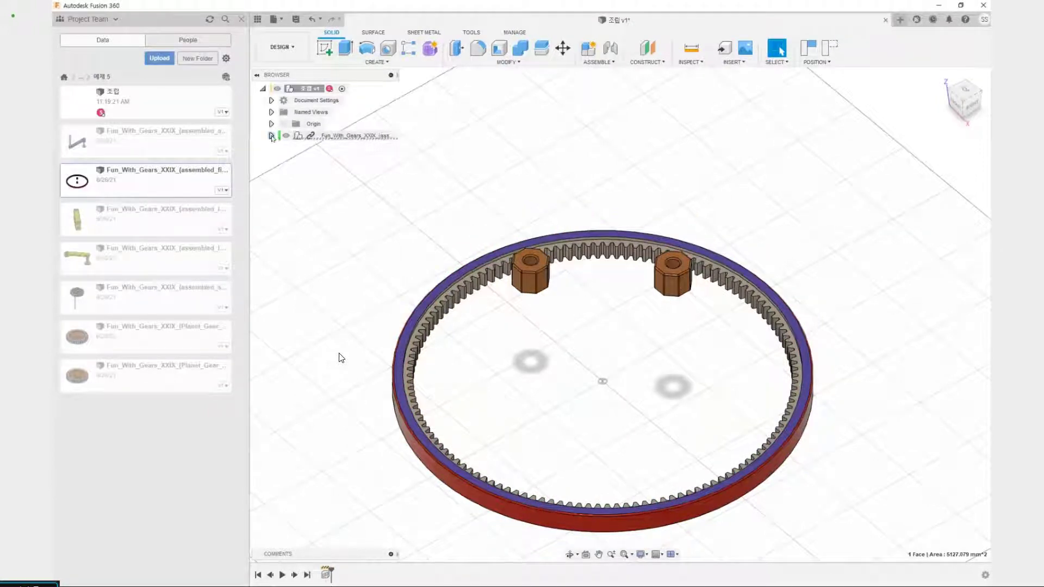
Ground the inserted Fun_With_Gears_XXIX_(assembled_fixed) component.
right_click(319, 136)
left_click(342, 157)
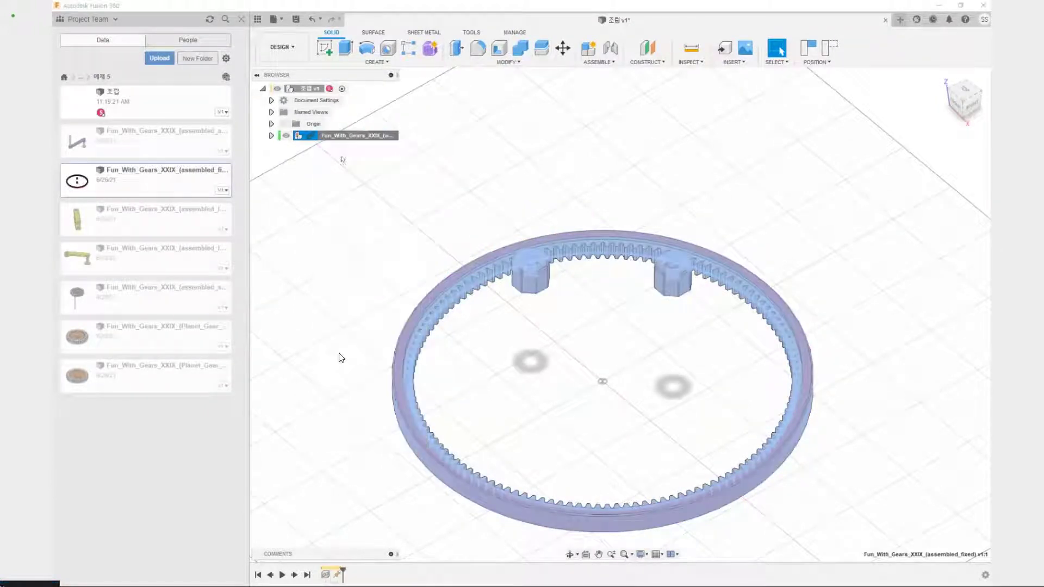
left_click(414, 229)
Move the ring gear and both bearings to test whether grounding the parent component fixes its parts.
left_click_drag(474, 274, 421, 212)
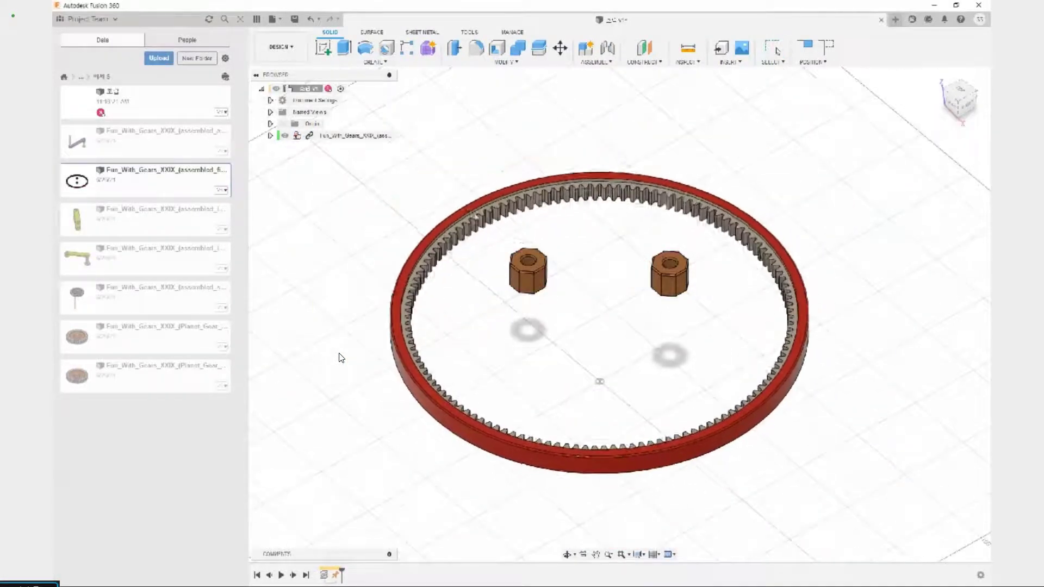
left_click_drag(525, 282, 425, 155)
left_click_drag(684, 294, 509, 146)
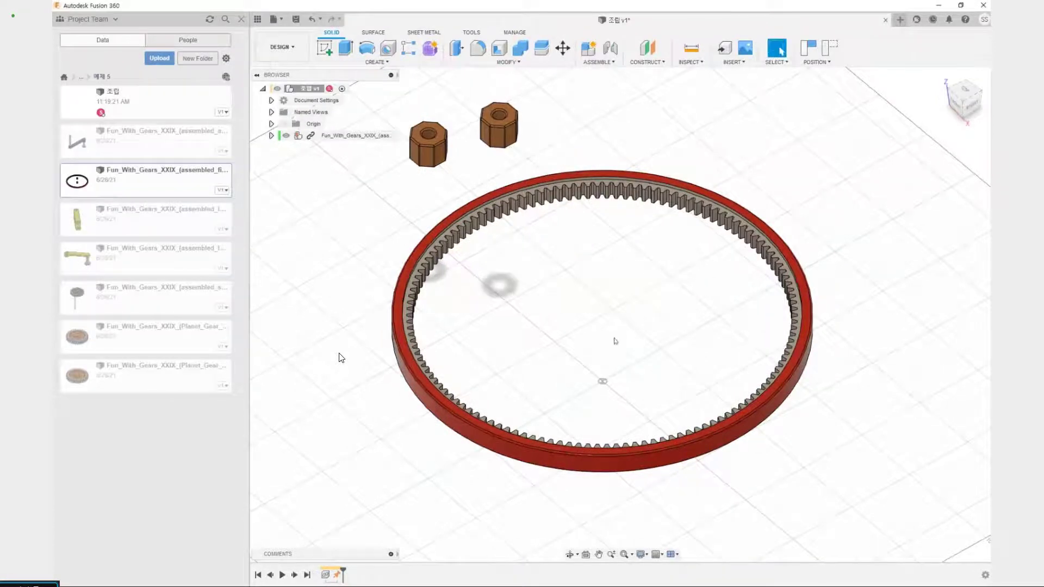
left_click(429, 148)
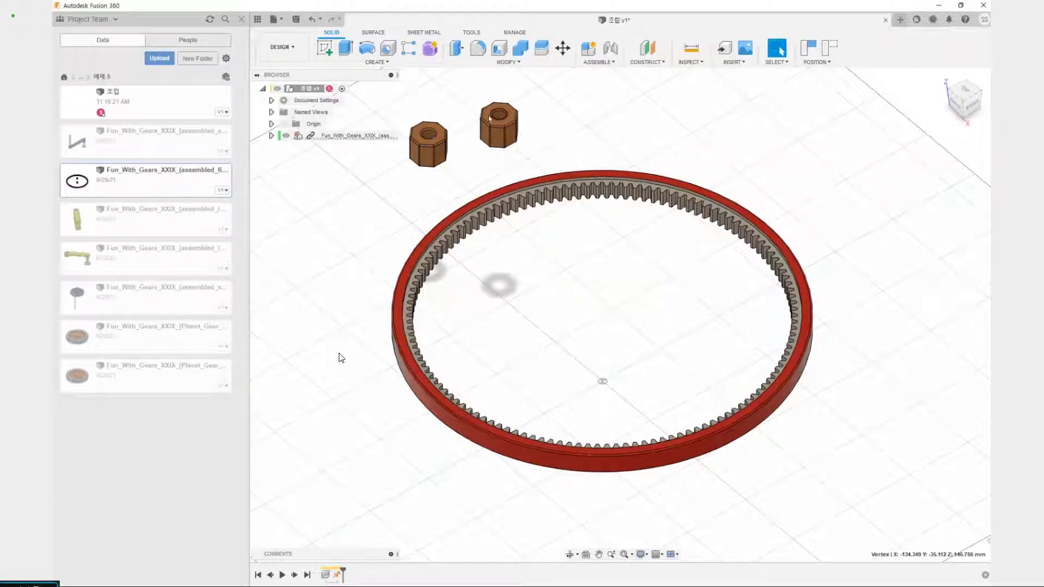
left_click_drag(560, 182, 536, 261)
left_click(313, 136)
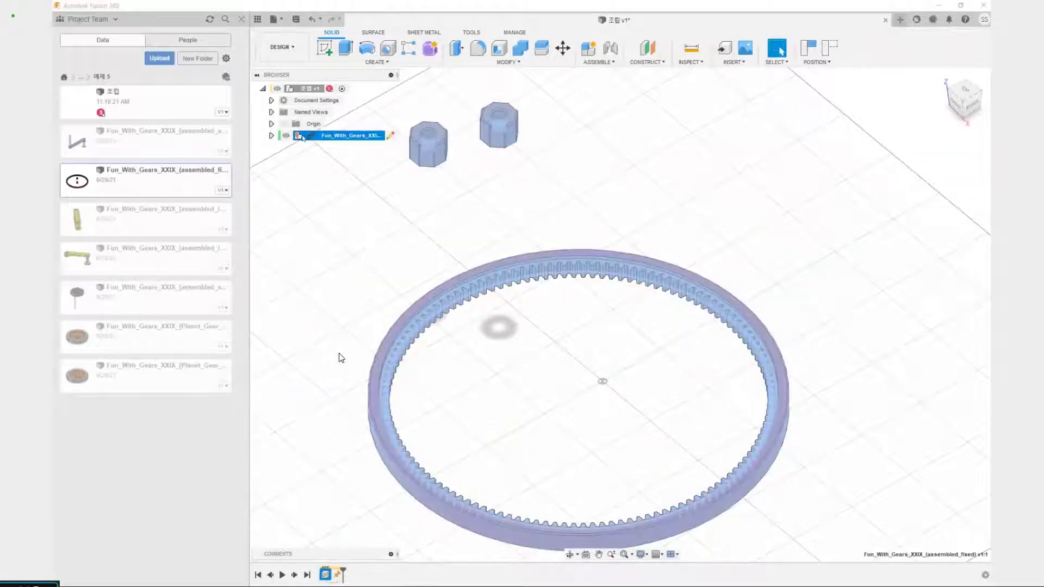
left_click(564, 311)
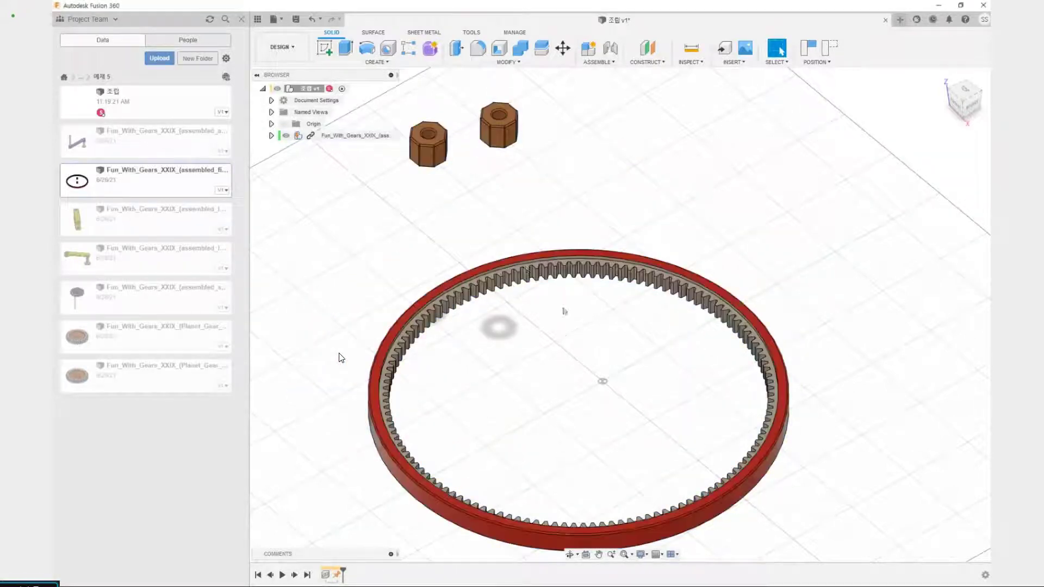
left_click_drag(522, 259, 532, 200)
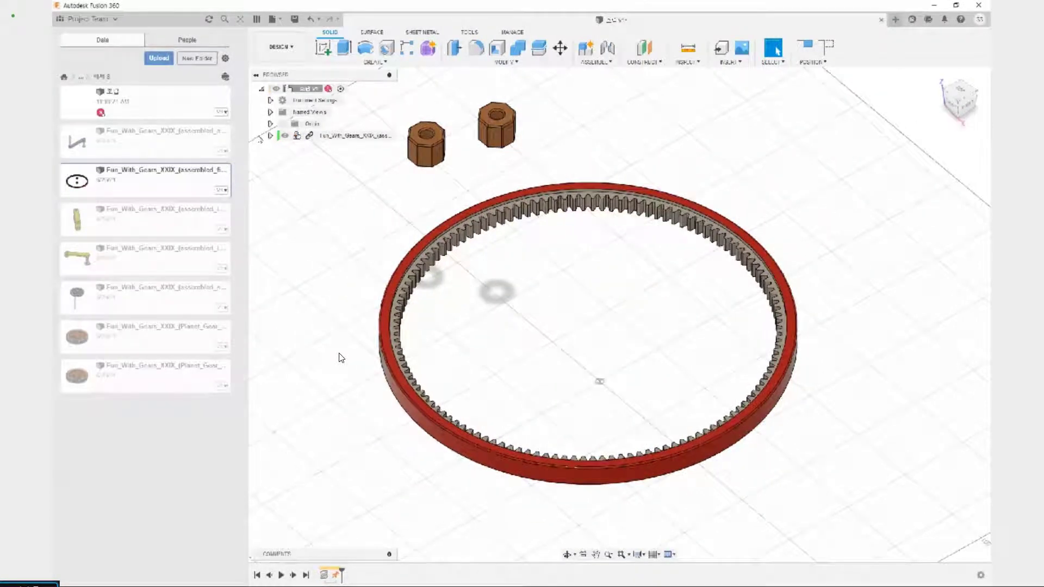
Expand the assembled_fixed component, revert the moved parts, and ground its ring gear subcomponent.
left_click(329, 135)
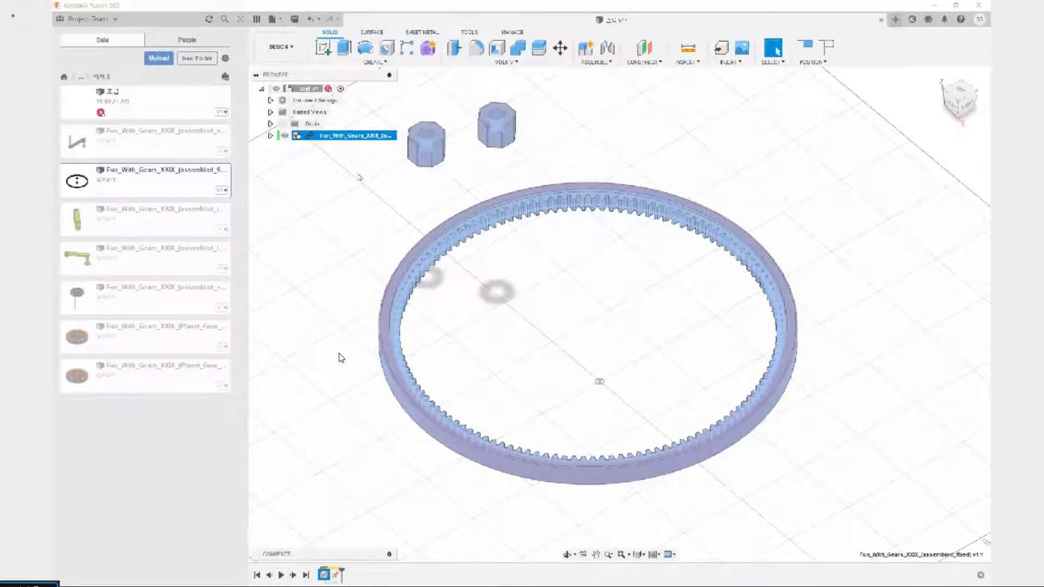
left_click(272, 136)
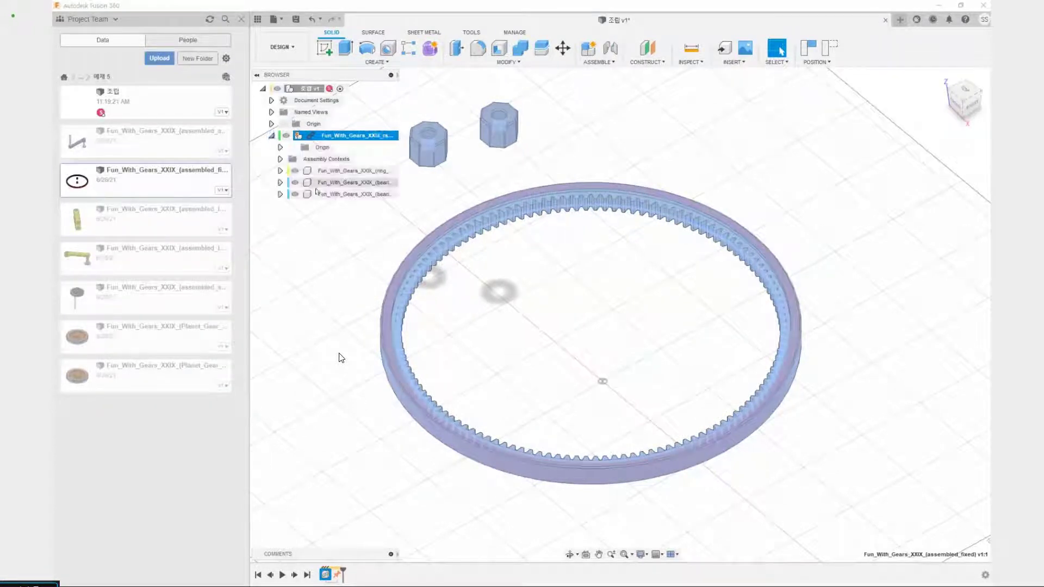
left_click(353, 171)
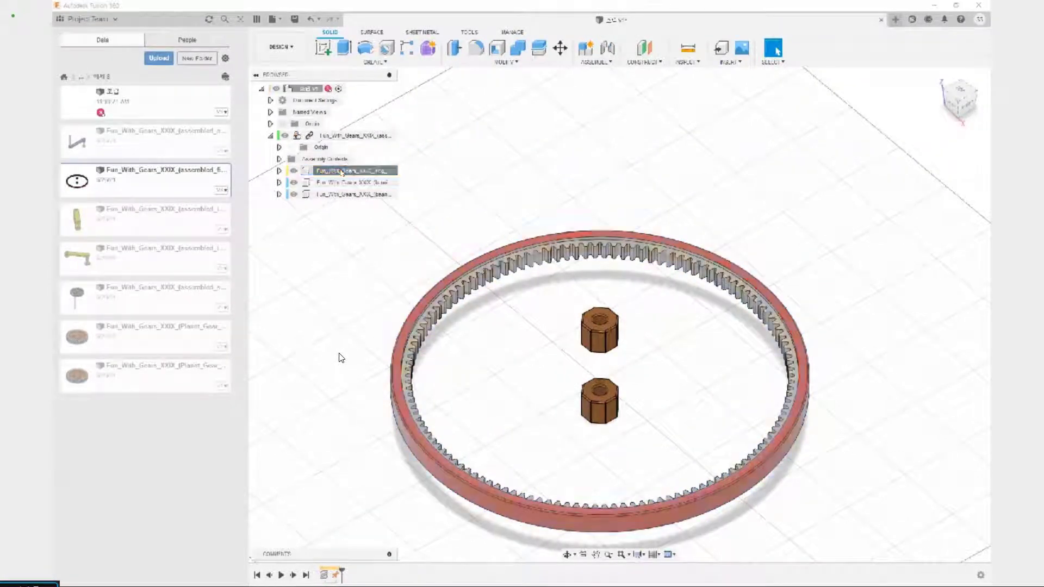
left_click(341, 171)
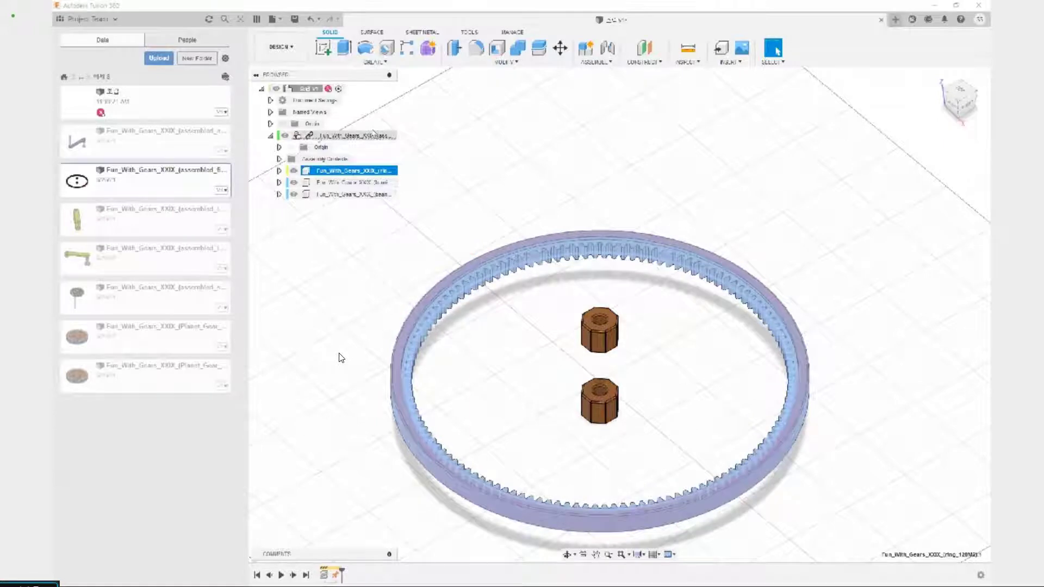
right_click(352, 173)
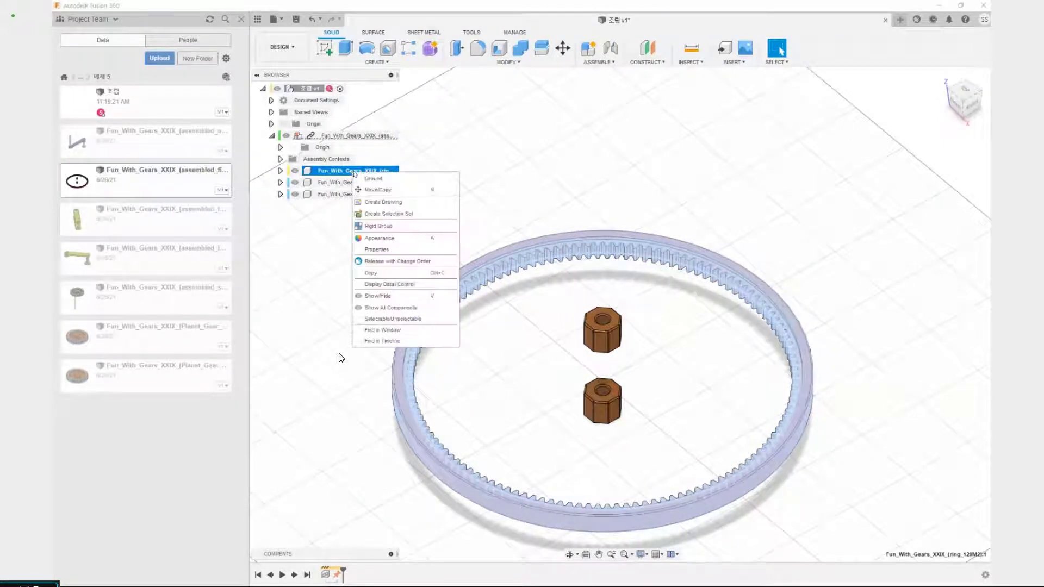
left_click(375, 177)
left_click(491, 171)
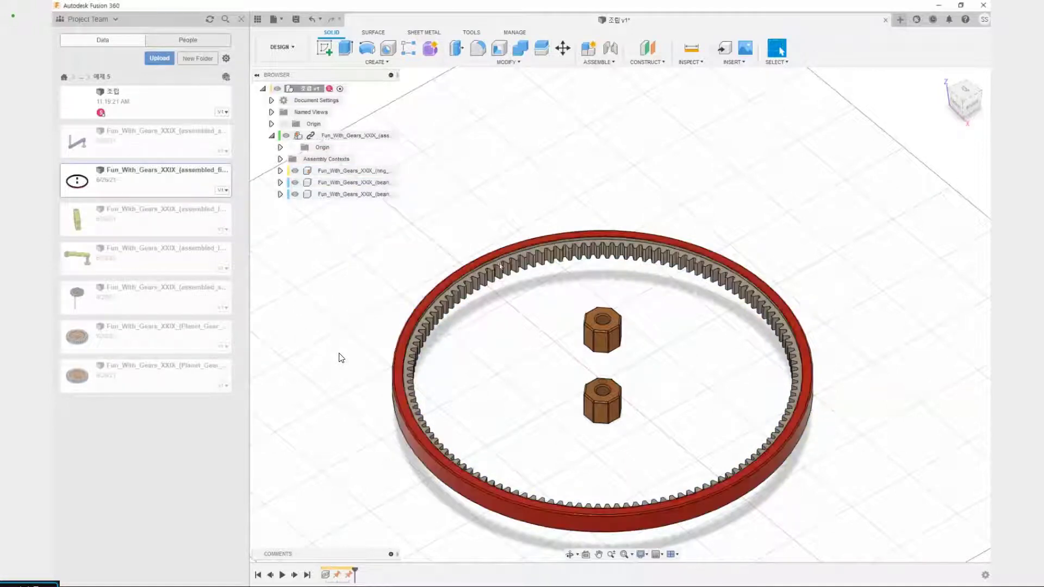
Move the two bearings up out of the ring gear and unground the Fun_With_Gears_XXIX_(assembled_fixed) parent component, checking its ring subcomponent.
left_click_drag(603, 331, 630, 161)
left_click_drag(599, 394, 490, 139)
right_click(343, 137)
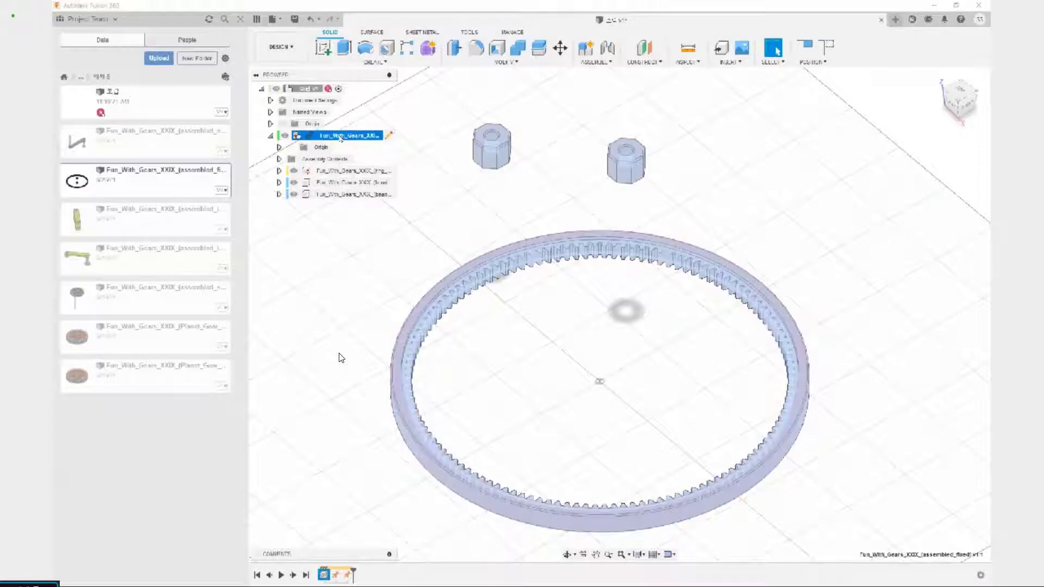
left_click(391, 155)
left_click(396, 207)
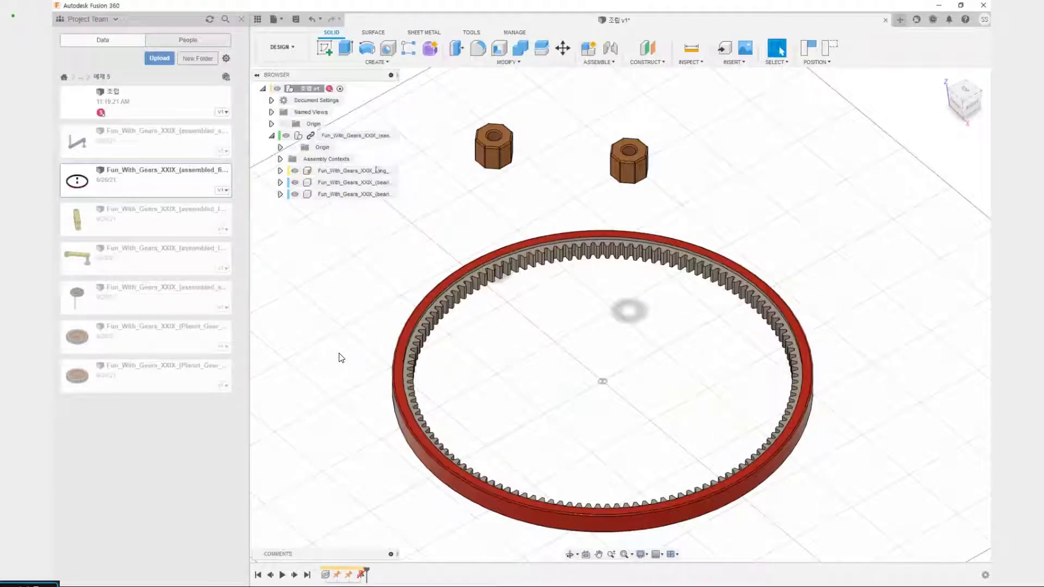
left_click(348, 171)
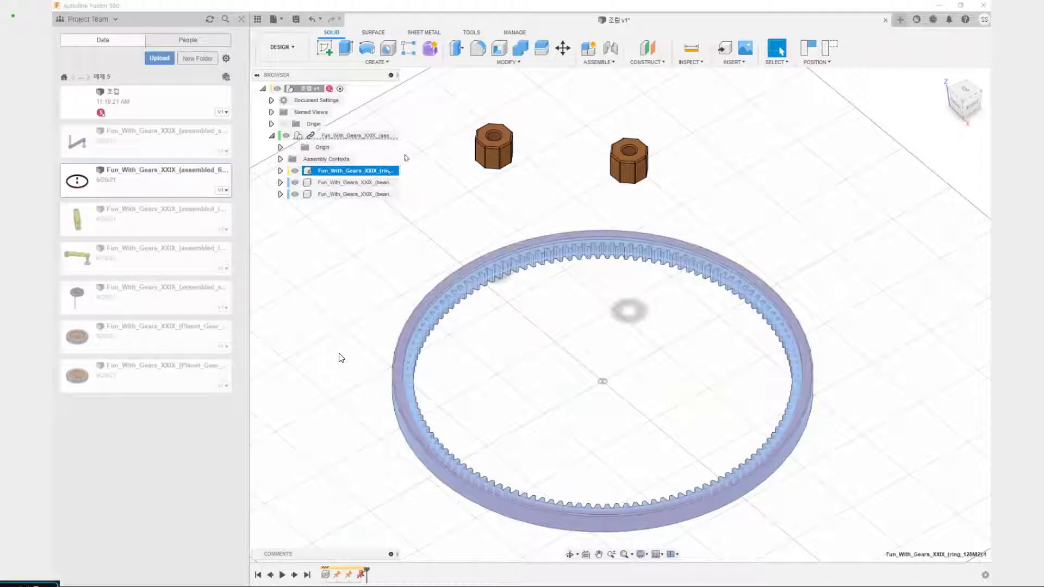
left_click_drag(398, 165, 405, 172)
key("Escape")
left_click(487, 226)
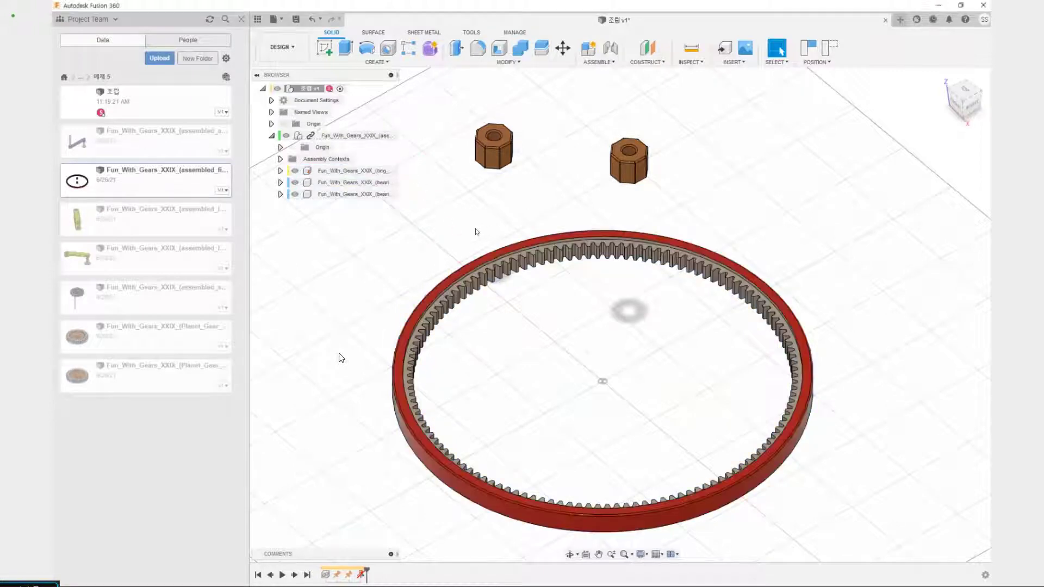
Insert the Fun_With_Gears_XXIX_(assembled_sun) design into the current design at its default position.
middle_click_drag(468, 347, 450, 374)
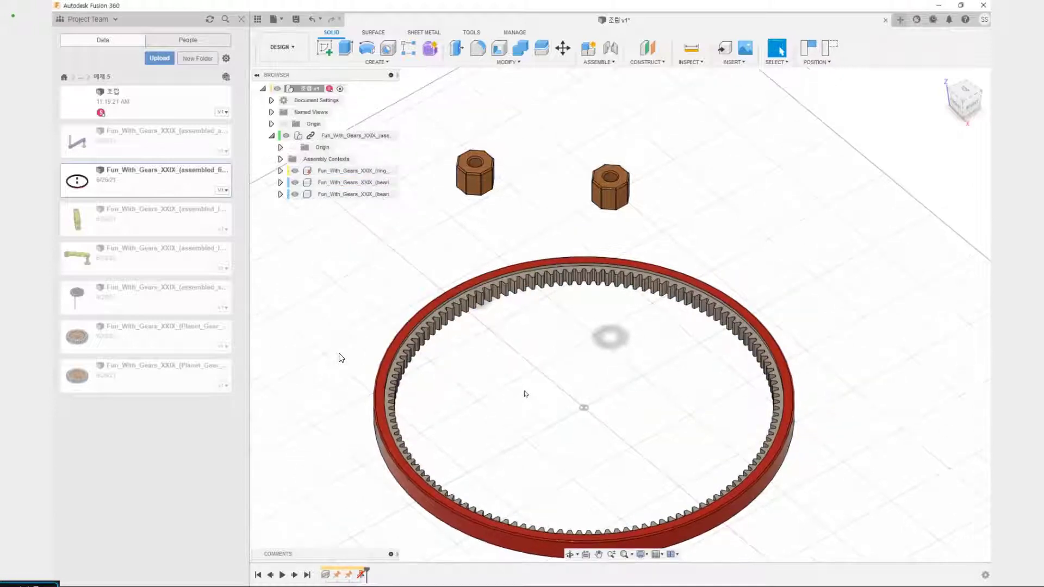
middle_click_drag(525, 394, 516, 280, "shift")
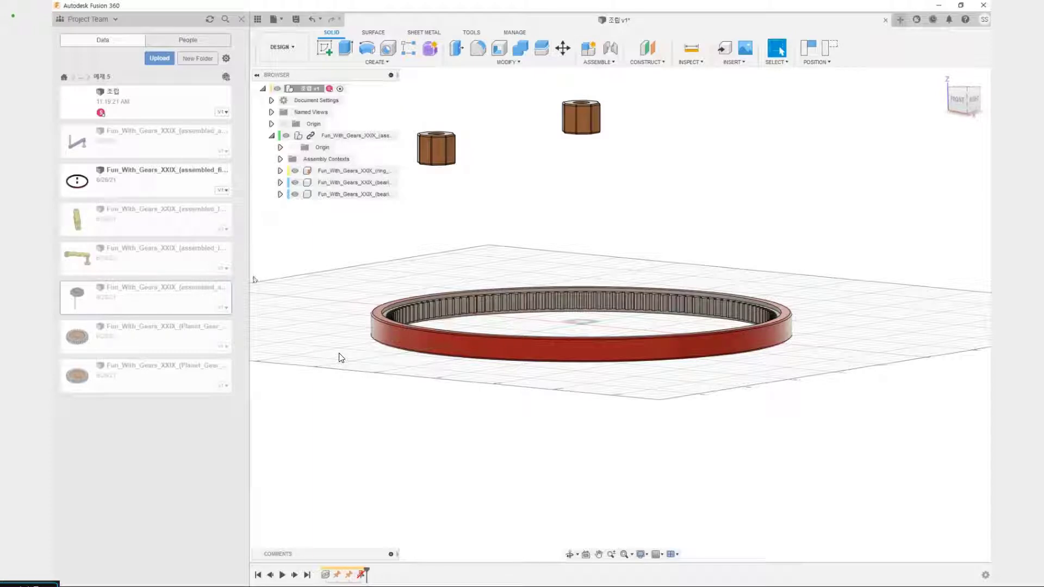
left_click_drag(223, 289, 243, 303)
left_click_drag(244, 296, 321, 296)
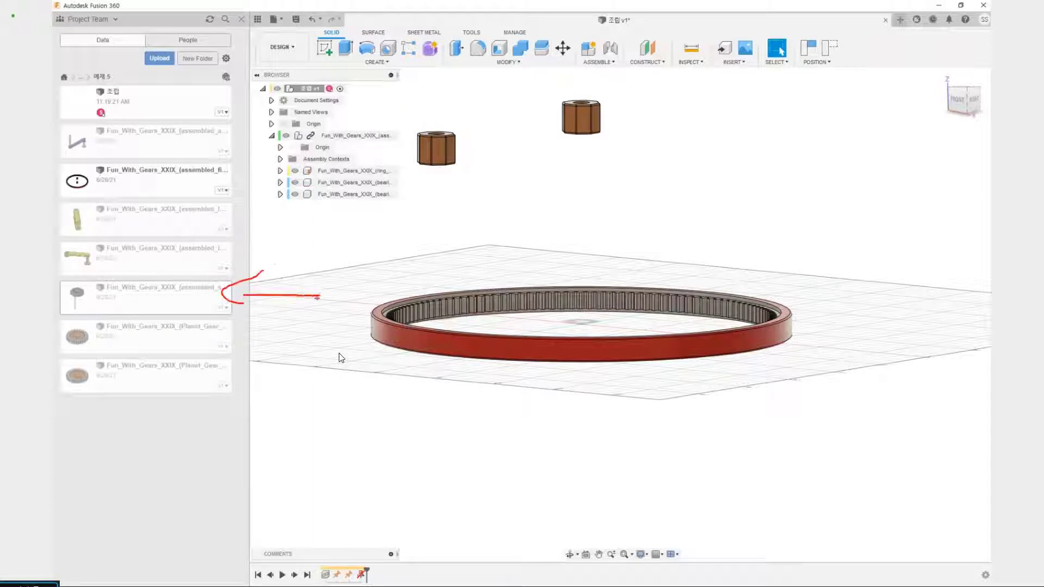
left_click_drag(96, 283, 62, 309)
right_click(175, 308)
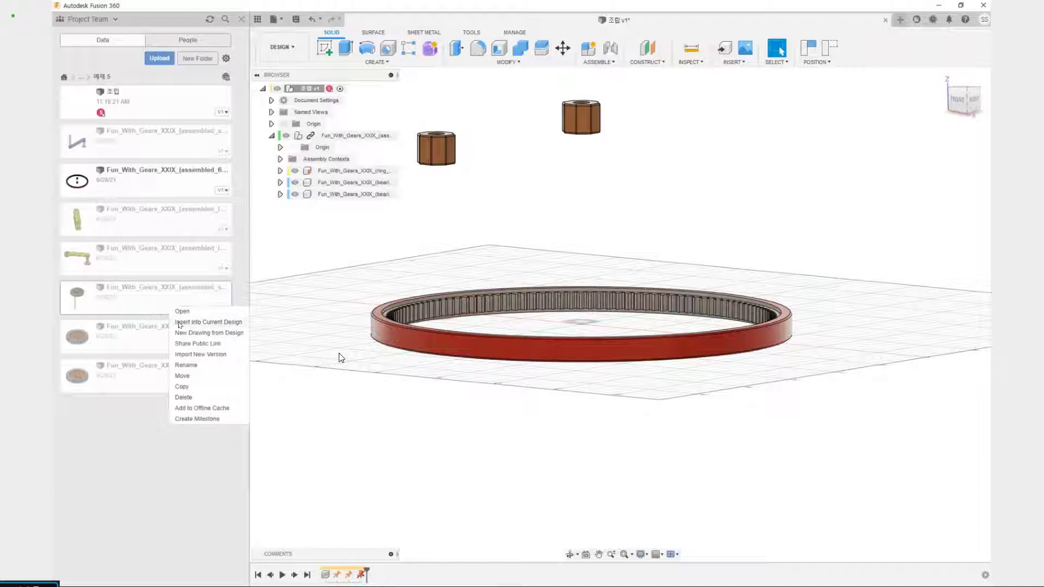
left_click(179, 323)
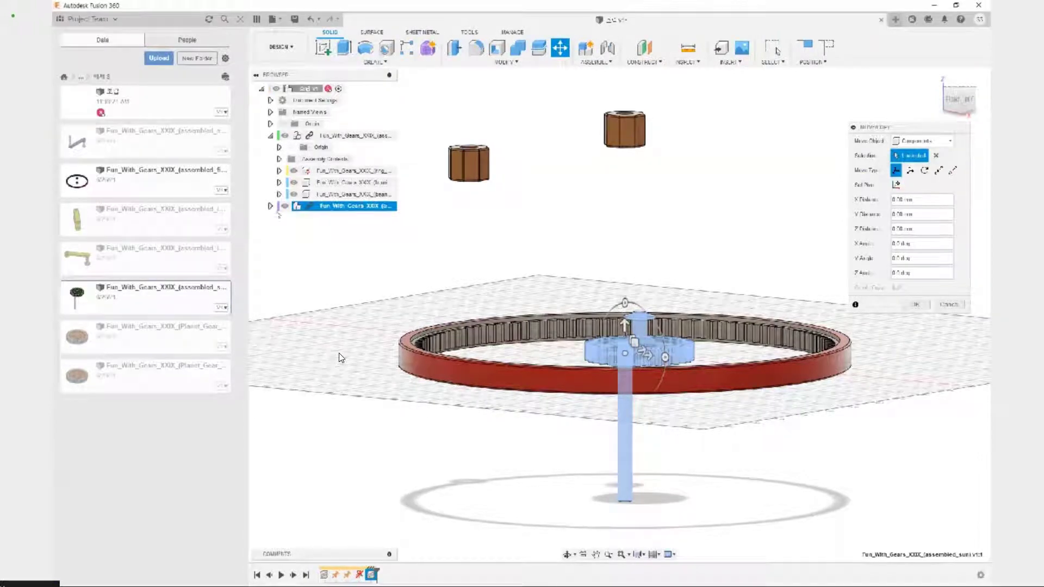
mouse_move(713, 308)
middle_mouse_down("shift")
mouse_move(693, 274)
mouse_move(686, 303)
mouse_move(713, 315)
middle_mouse_up("shift")
left_click(916, 304)
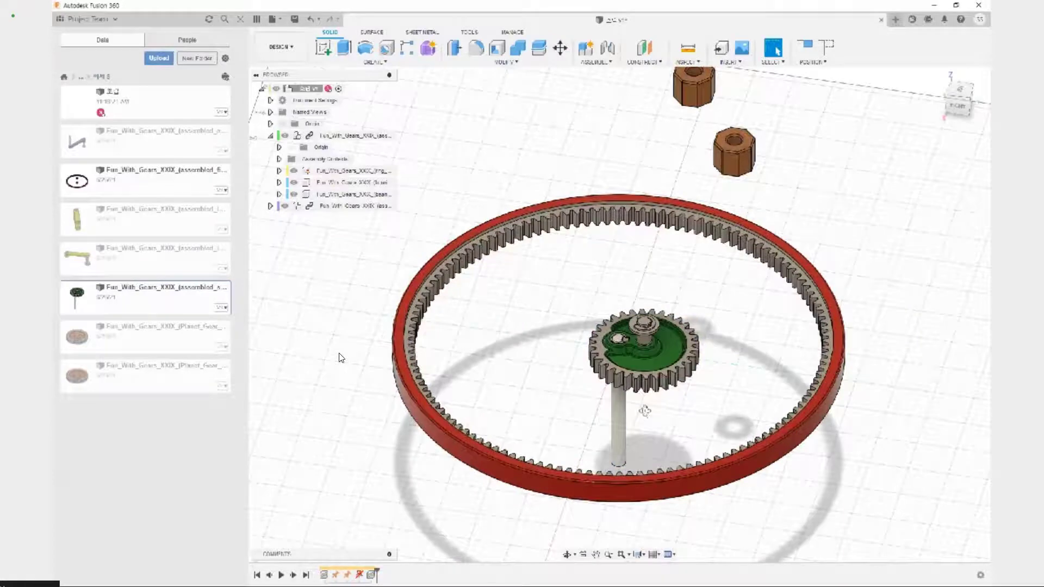
Move the assembled_sun component about 124 mm in Y and 168 mm in Z, away from the ring gear.
middle_click_drag(340, 358, 340, 357, "shift")
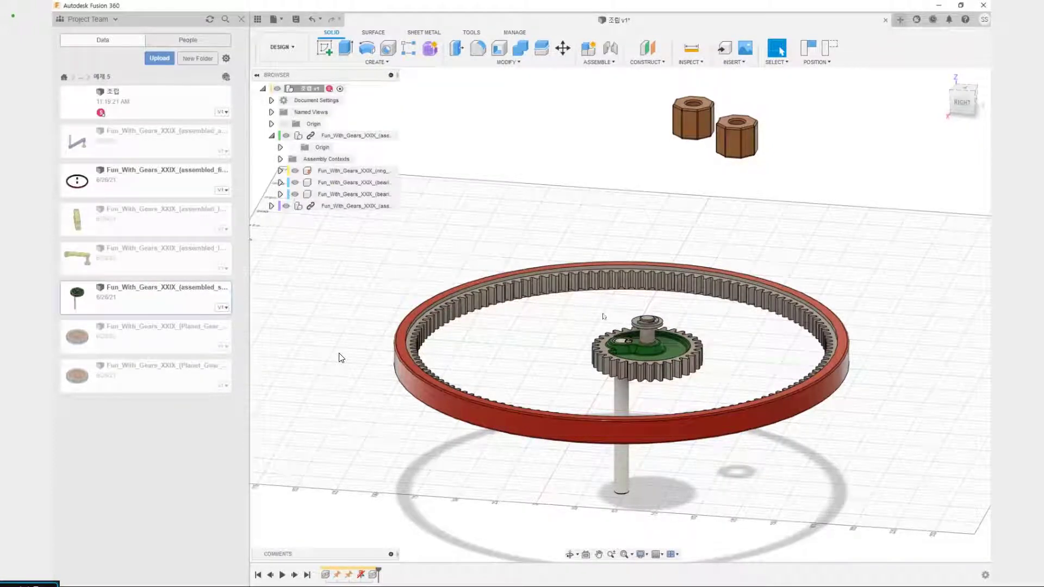
middle_click_drag(609, 328, 709, 354, "shift")
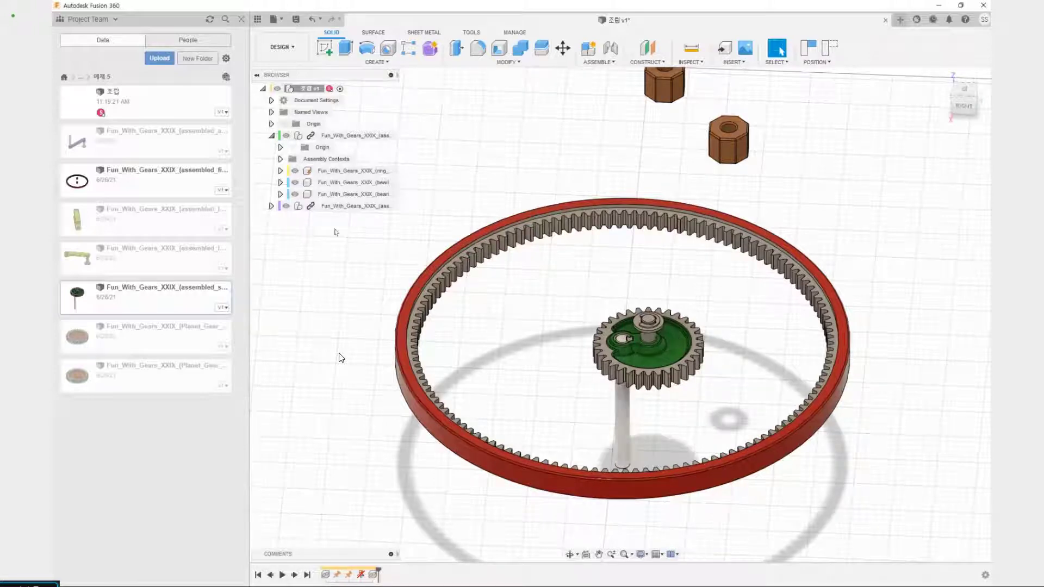
left_click(344, 206)
key("m")
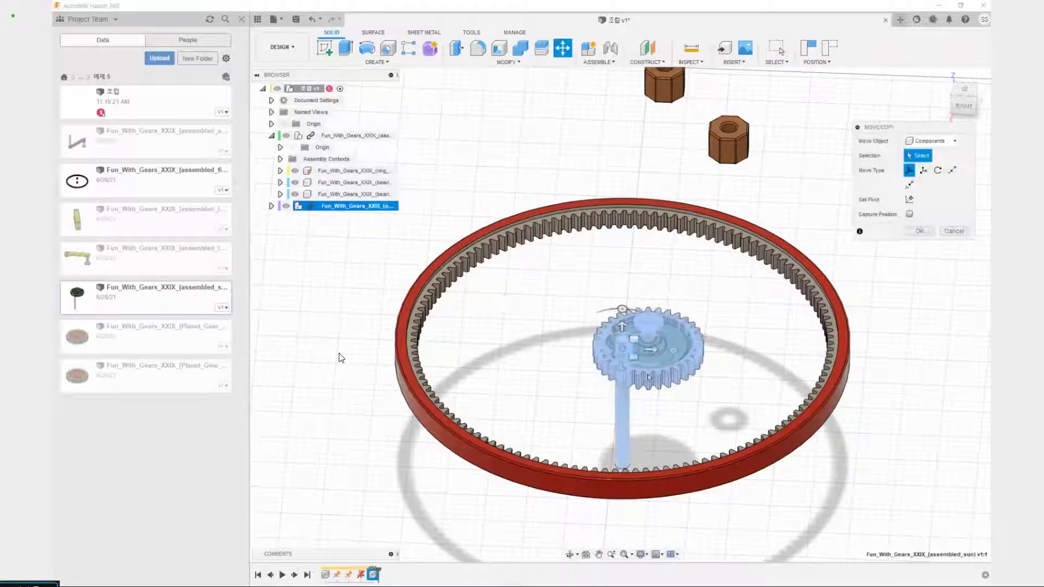
left_click_drag(634, 340, 836, 134)
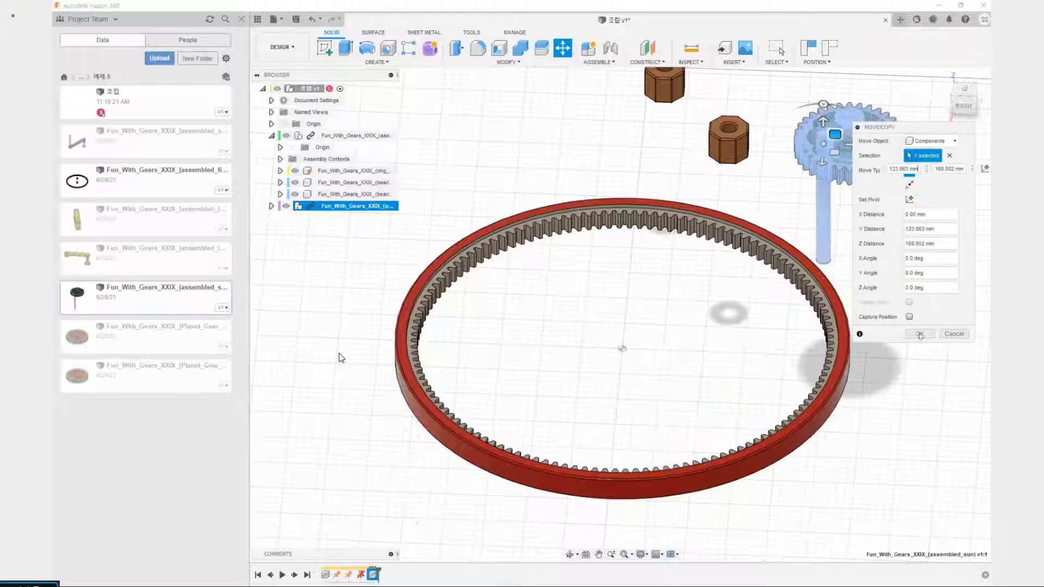
left_click(919, 334)
middle_click_drag(858, 192, 730, 342)
scroll(710, 267, "up", 3)
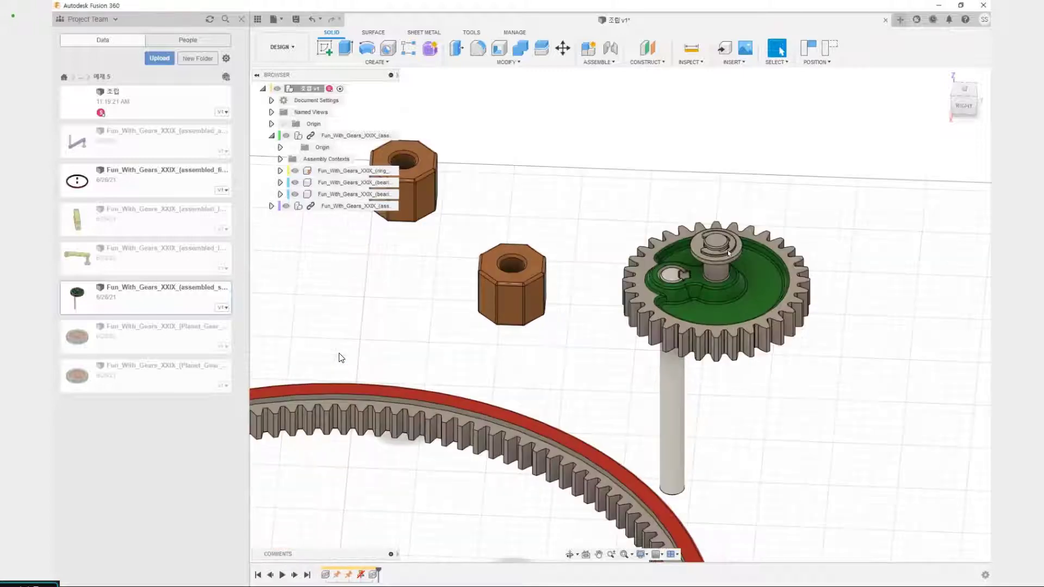
Pull the retaining clip, washer, gear and shaft key of the sun assembly apart, and revert the moved parts.
left_click_drag(729, 252, 804, 197)
left_click_drag(783, 288, 892, 288)
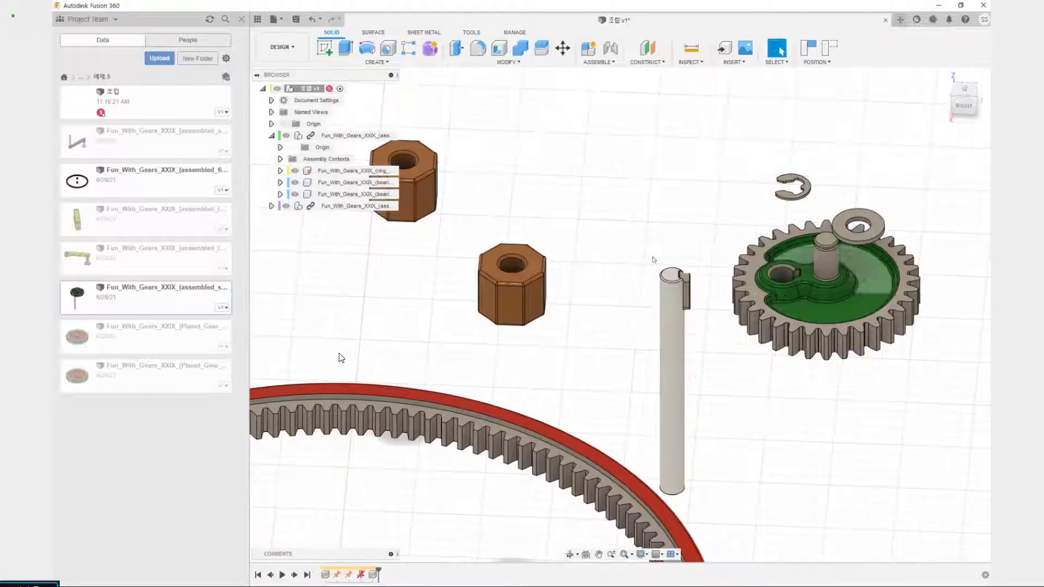
left_click_drag(680, 280, 684, 230)
key("ctrl+z")
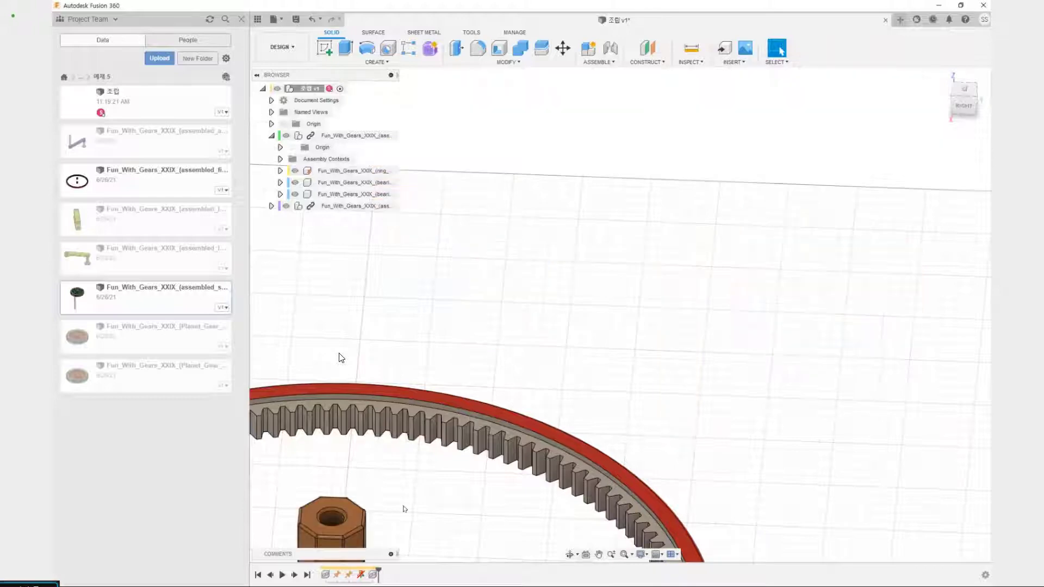
Move the upper bearing up and clear of the ring gear, leaving the lower bearing under the sun gear.
scroll(405, 509, "down", 4)
middle_click_drag(405, 509, 431, 415)
scroll(431, 420, "up", 3)
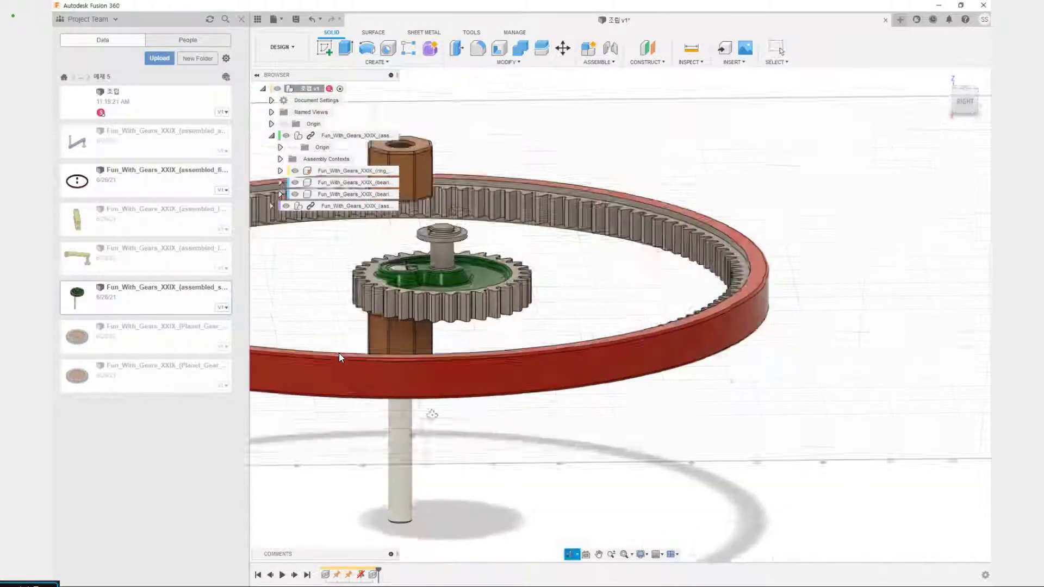
middle_click_drag(406, 210, 440, 345)
left_click_drag(446, 311, 384, 189)
scroll(548, 373, "down", 3)
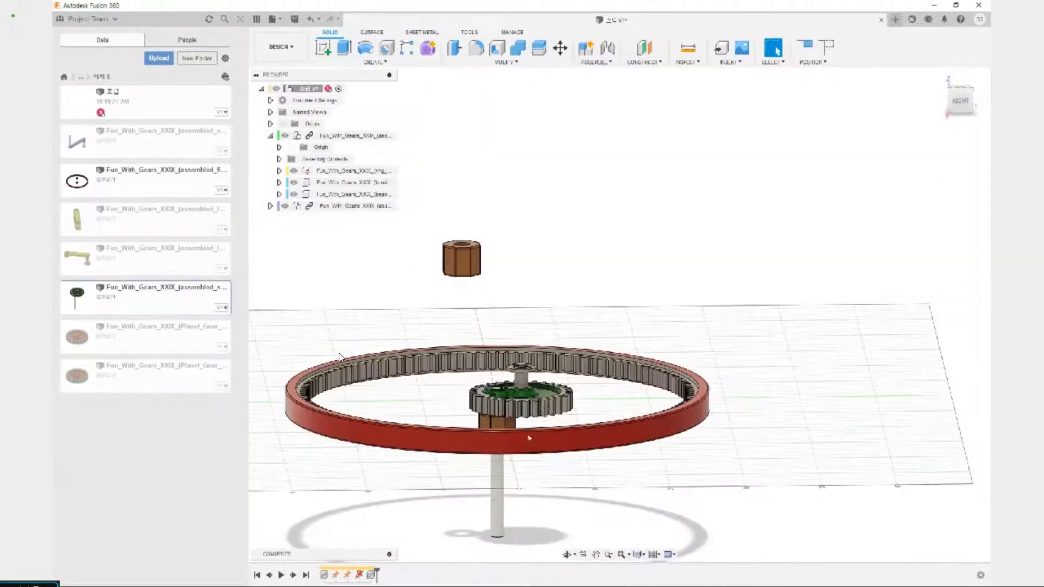
middle_click_drag(543, 472, 547, 412)
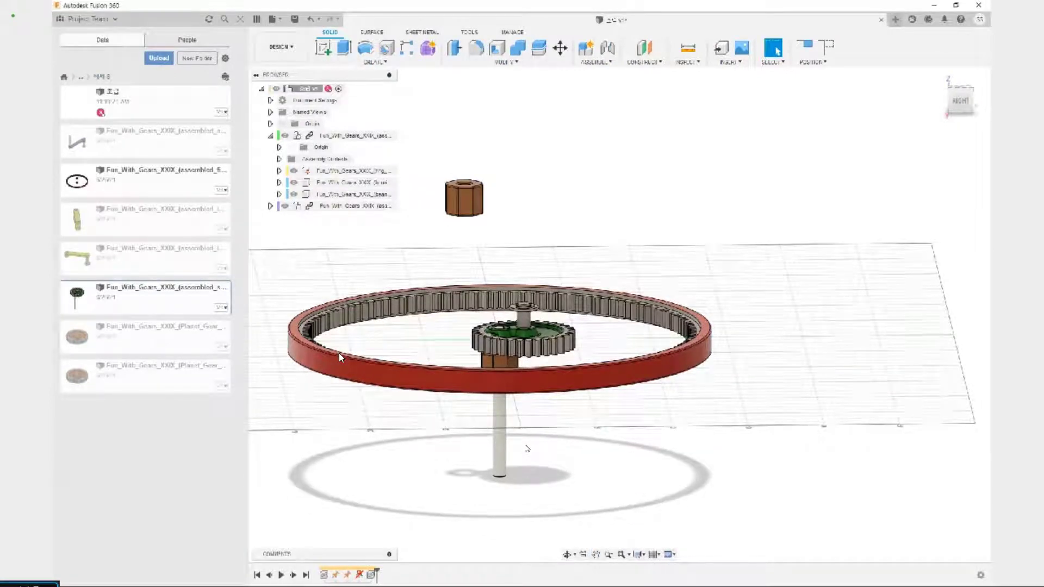
scroll(528, 435, "up", 2)
scroll(528, 435, "down", 4)
middle_click_drag(558, 427, 552, 451, "shift")
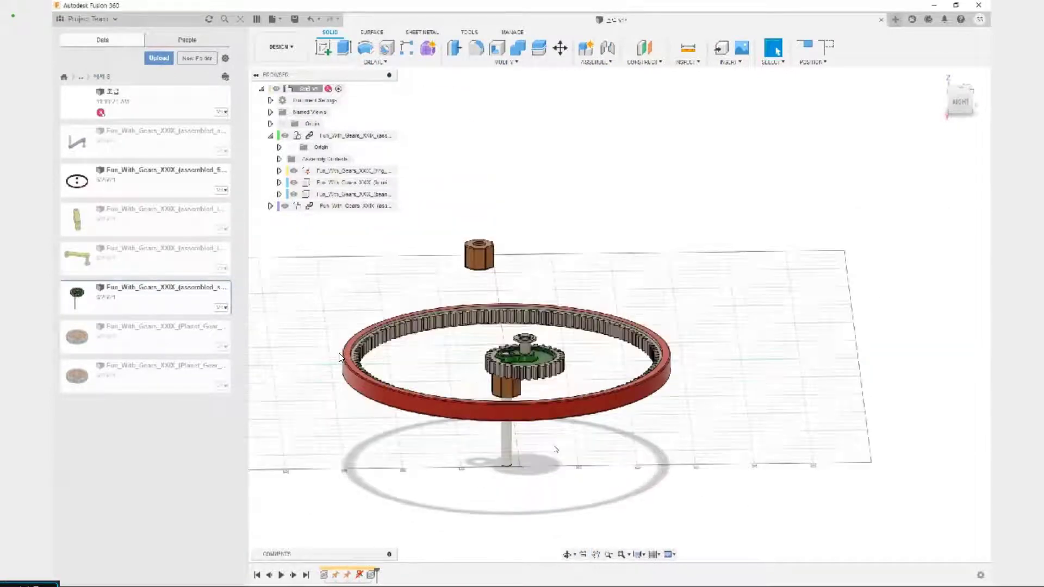
Move the assembled_sun component together with the lower bearing up and away from the ring gear.
key("m")
left_click(346, 205)
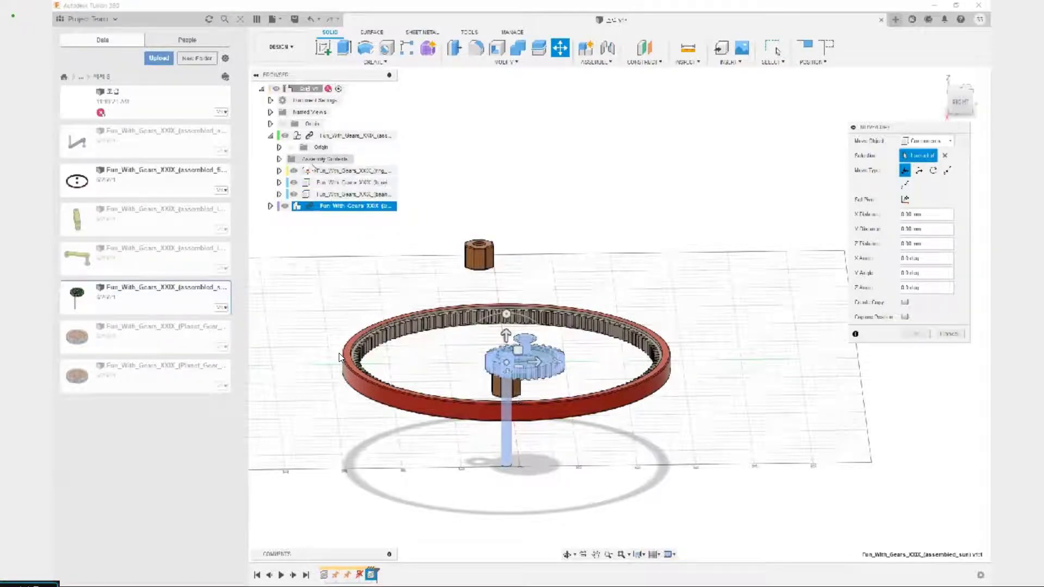
left_click(325, 182)
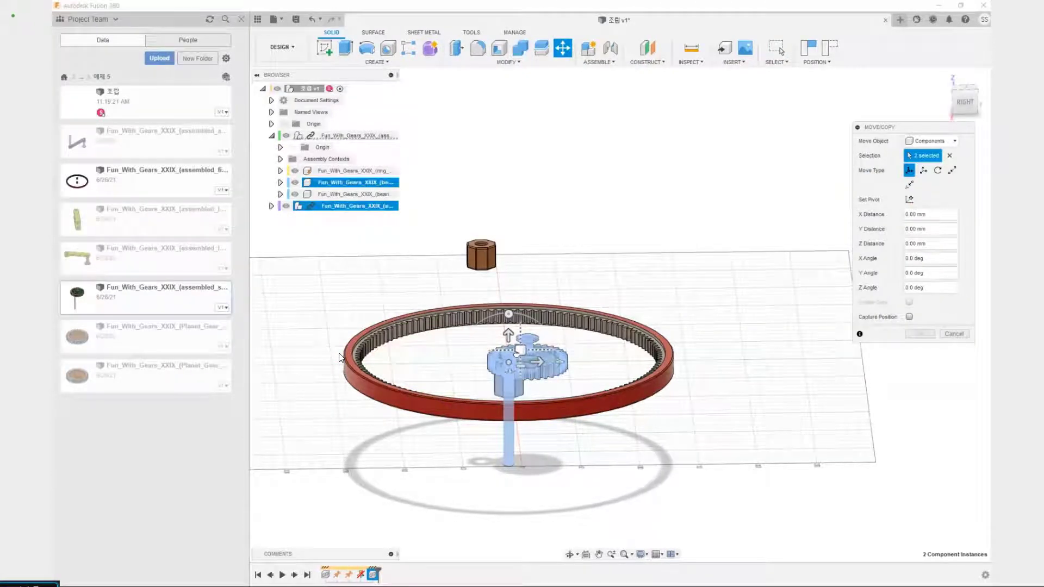
left_click_drag(516, 354, 720, 202)
left_click(920, 334)
scroll(727, 351, "down", 2)
middle_click_drag(727, 350, 638, 457)
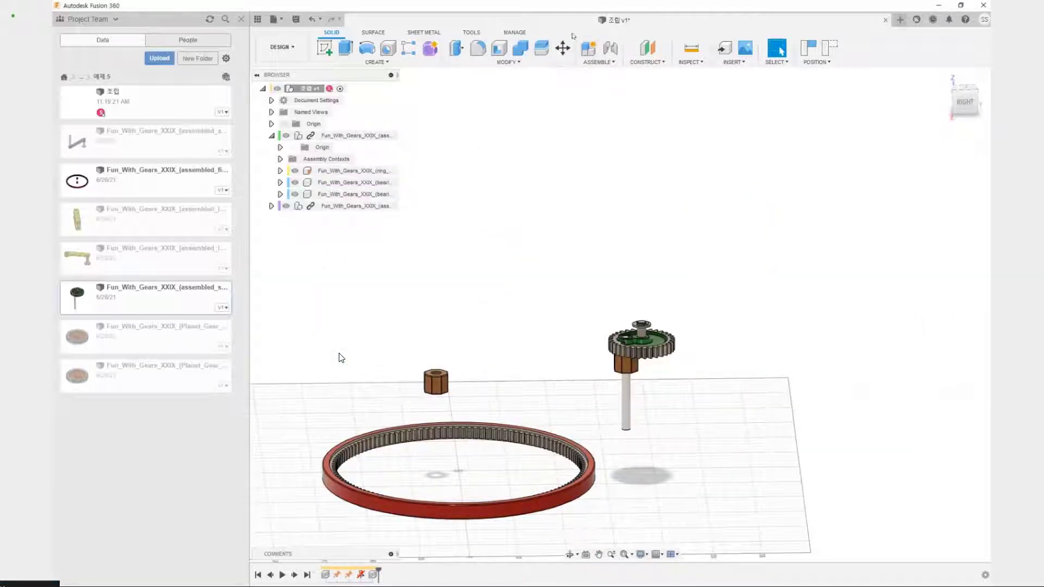
Capture the moved position and create a rigid group from the lower bearing and the assembled_sun component, including child components.
left_click(600, 63)
left_click(598, 115)
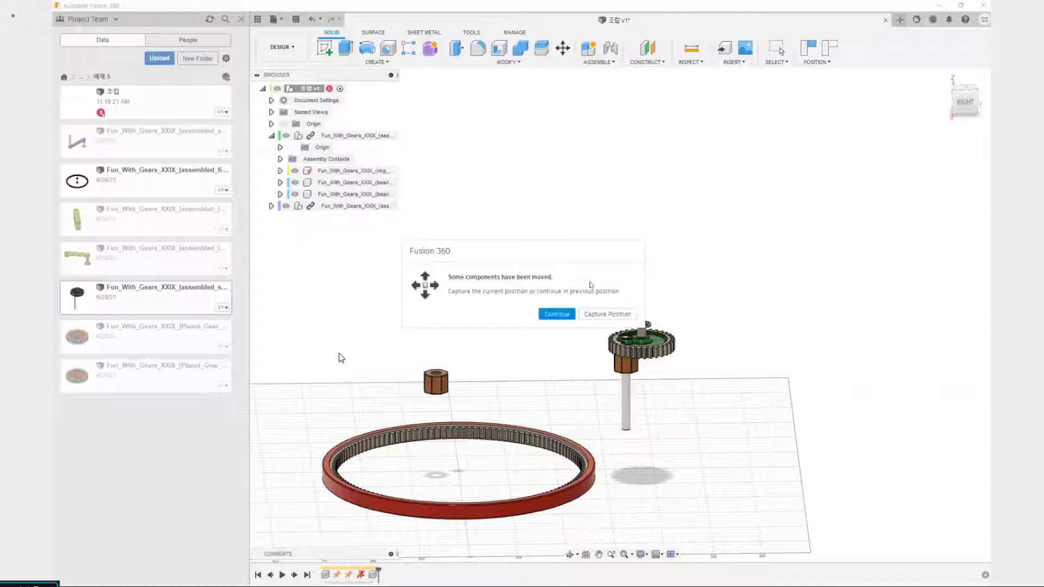
left_click(602, 315)
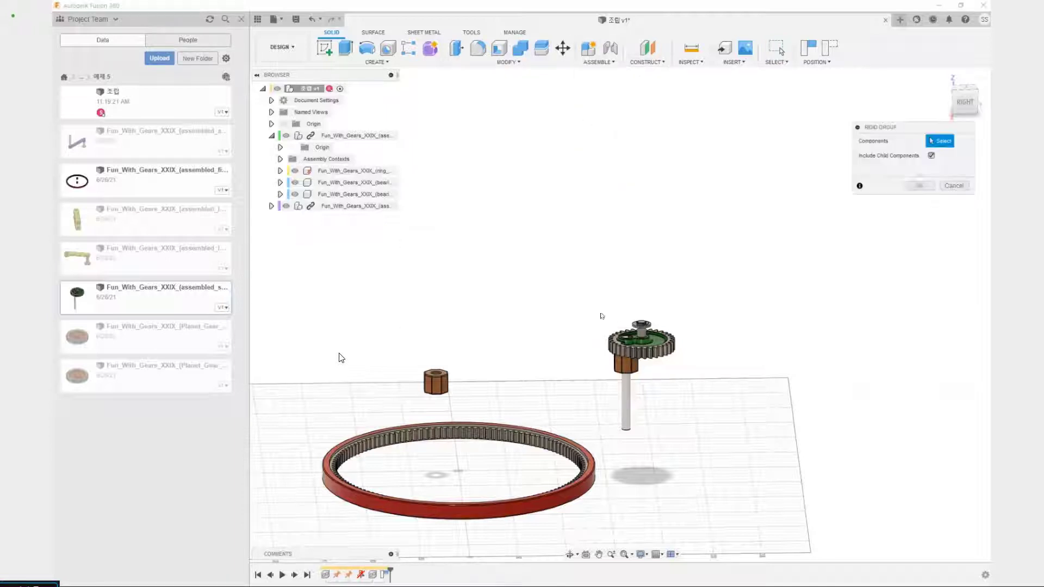
left_click(341, 184)
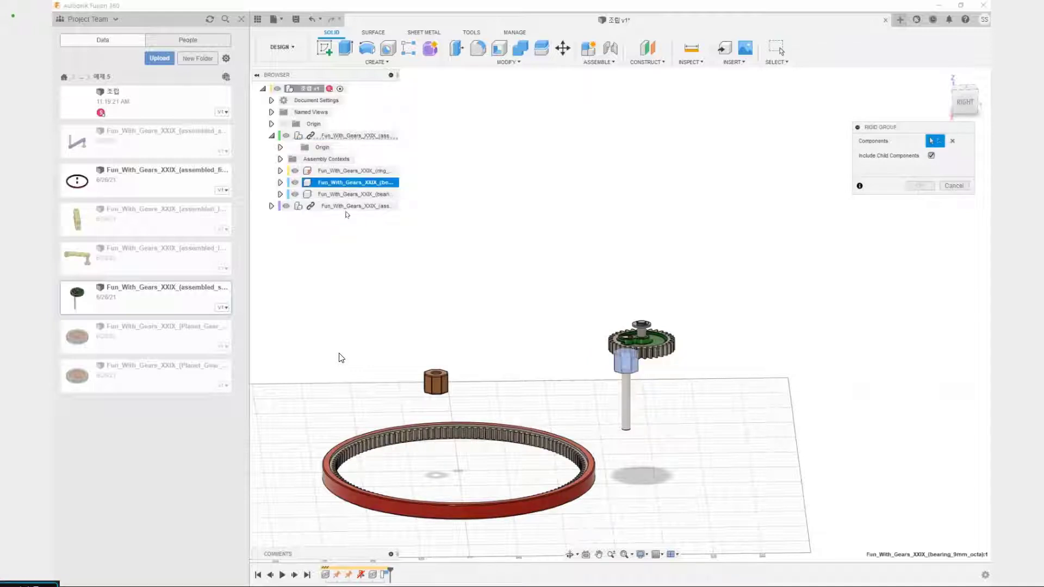
left_click(346, 207)
scroll(549, 334, "up", 5)
middle_click_drag(638, 348, 471, 221)
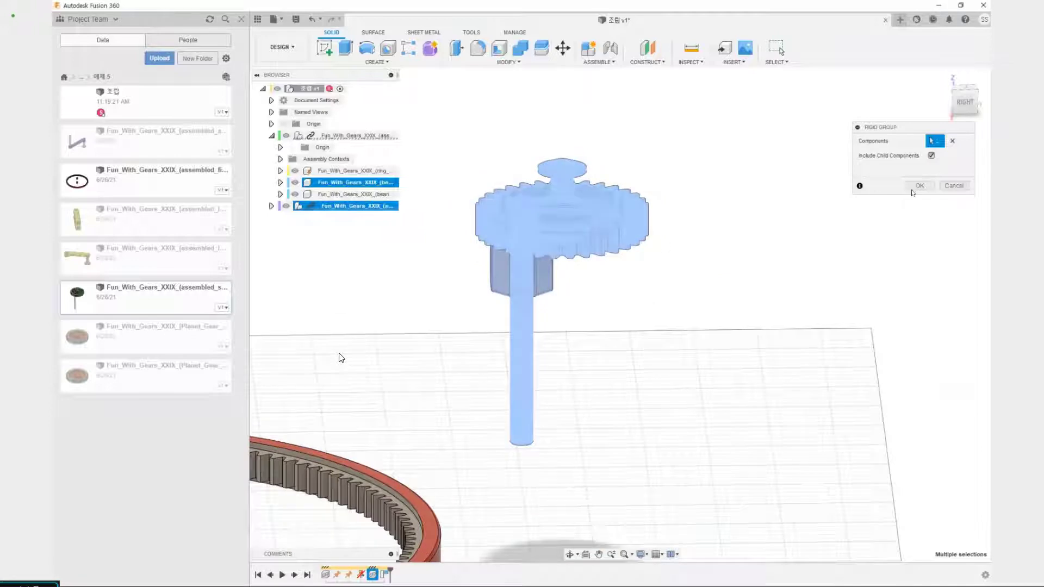
left_click(920, 186)
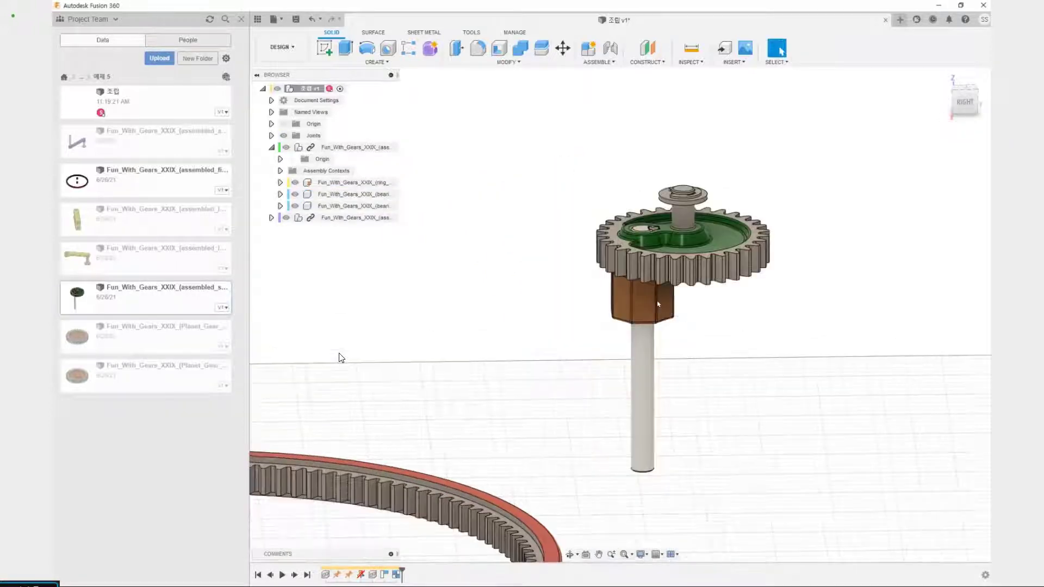
Examine the grouped bearing and sun gear up close and compare them with the 예제 5 mechanism animation in the presentation.
scroll(659, 304, "down", 5)
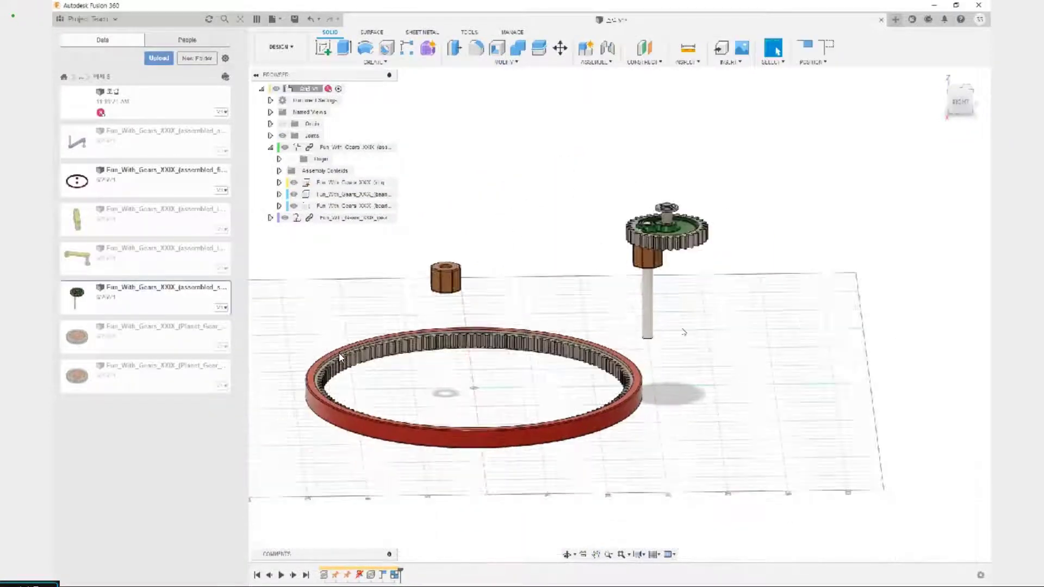
scroll(674, 269, "up", 5)
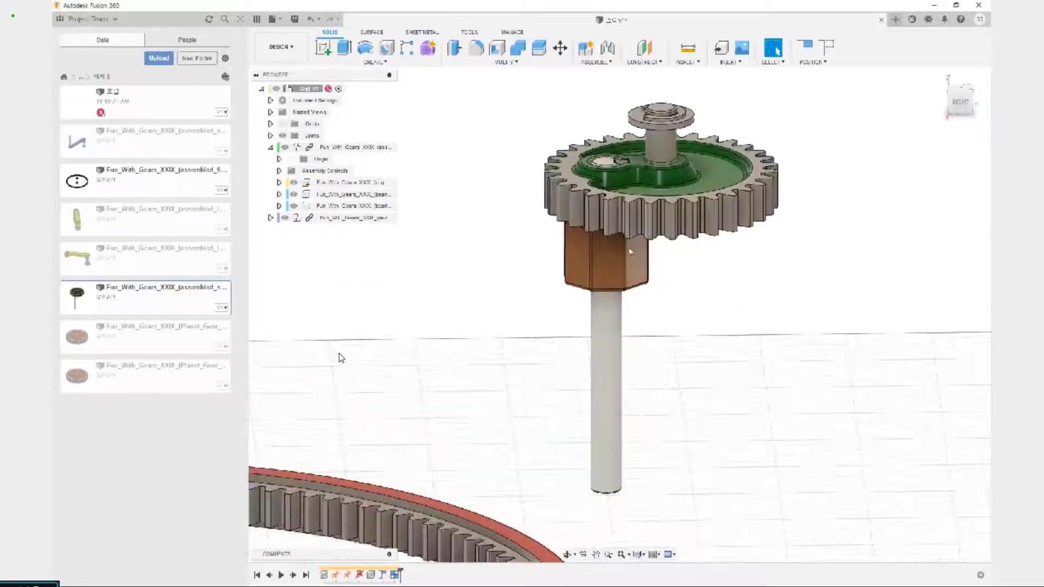
scroll(632, 248, "up", 2)
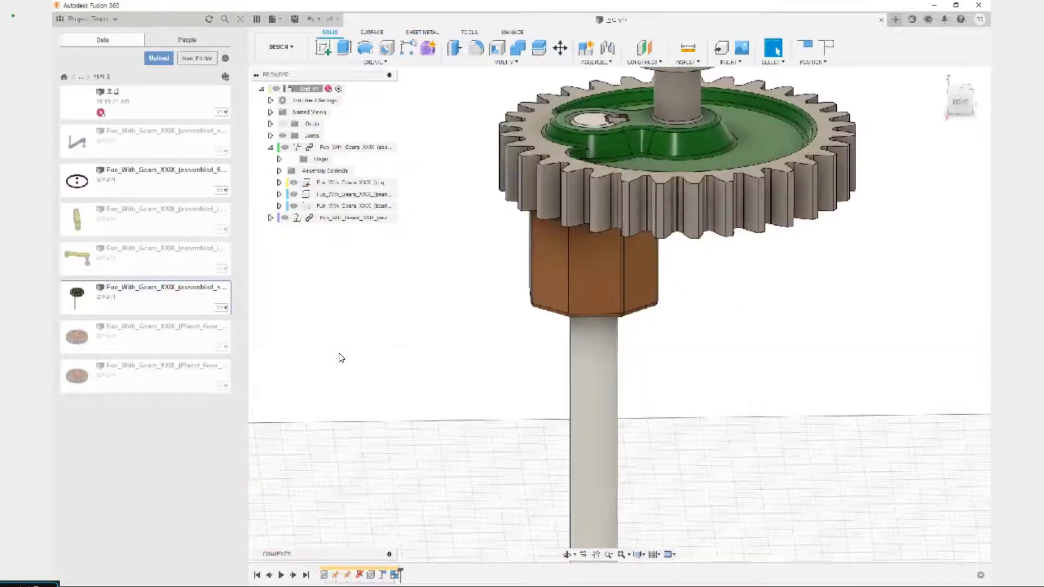
key("alt+Tab")
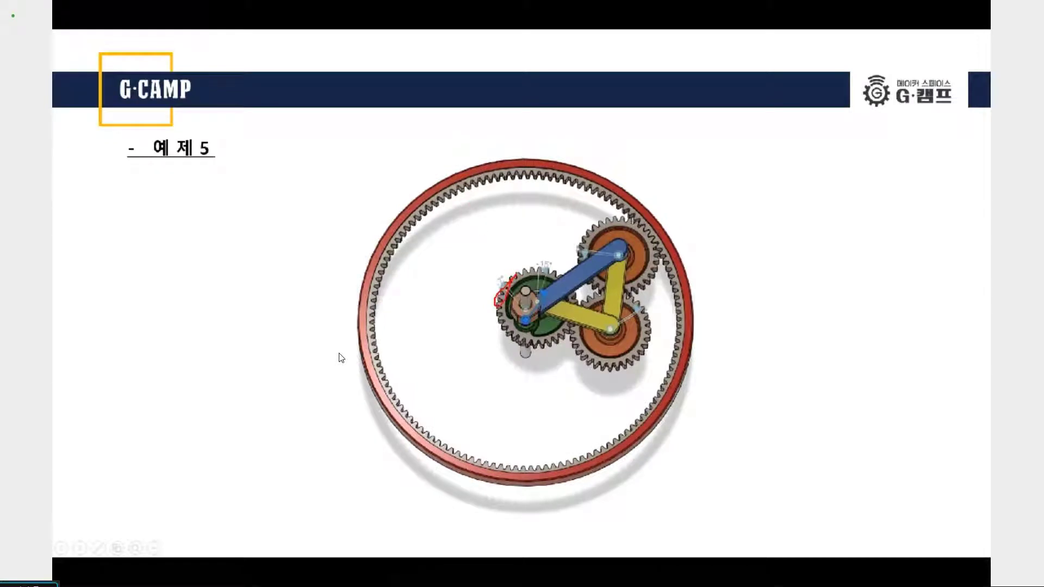
key("Escape")
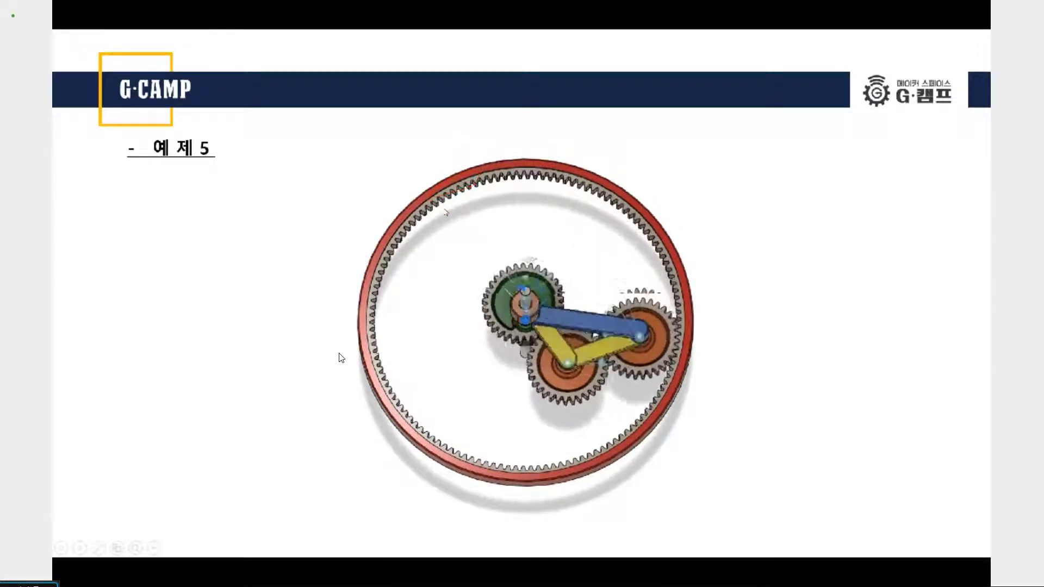
key("alt+Tab")
scroll(341, 357, "down", 5)
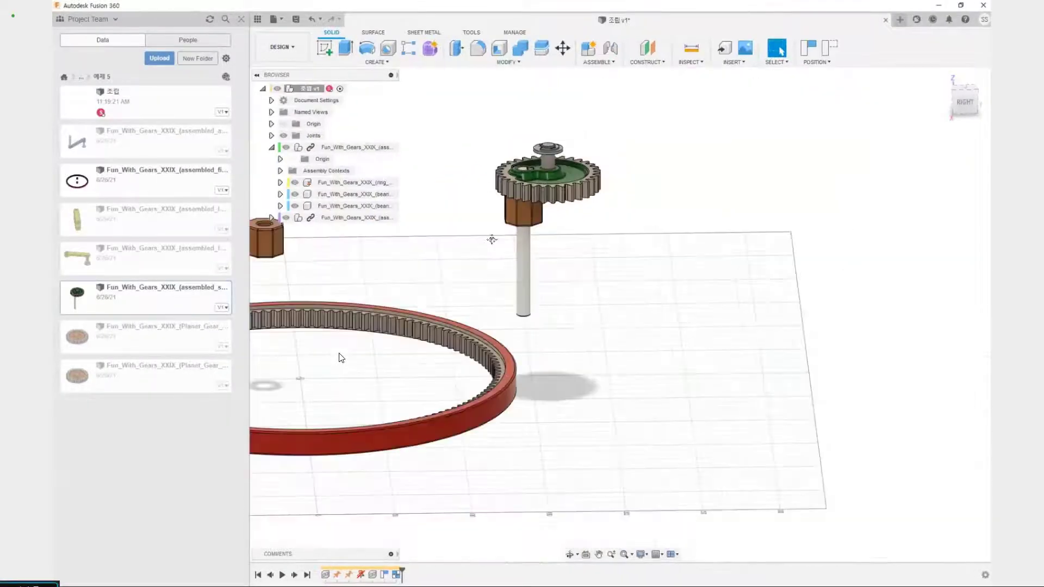
key("j")
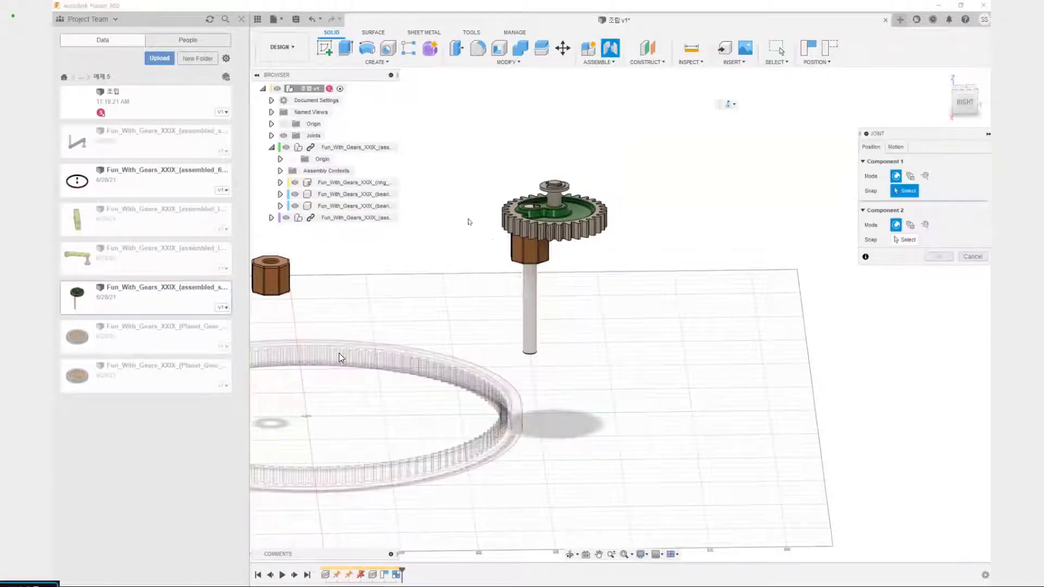
middle_click_drag(469, 222, 470, 178, "shift")
scroll(567, 258, "up", 5)
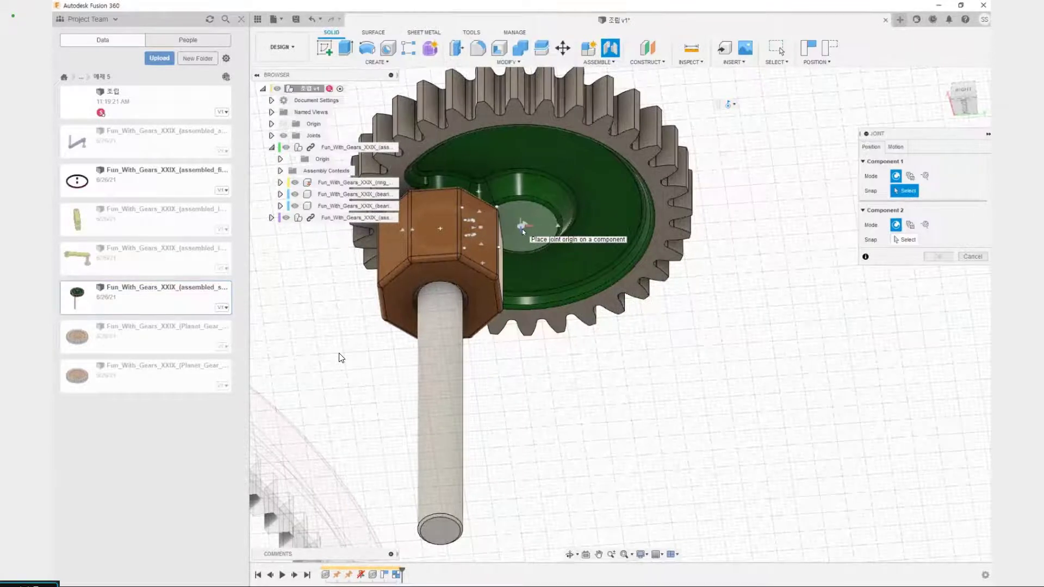
middle_click_drag(522, 229, 534, 256, "shift")
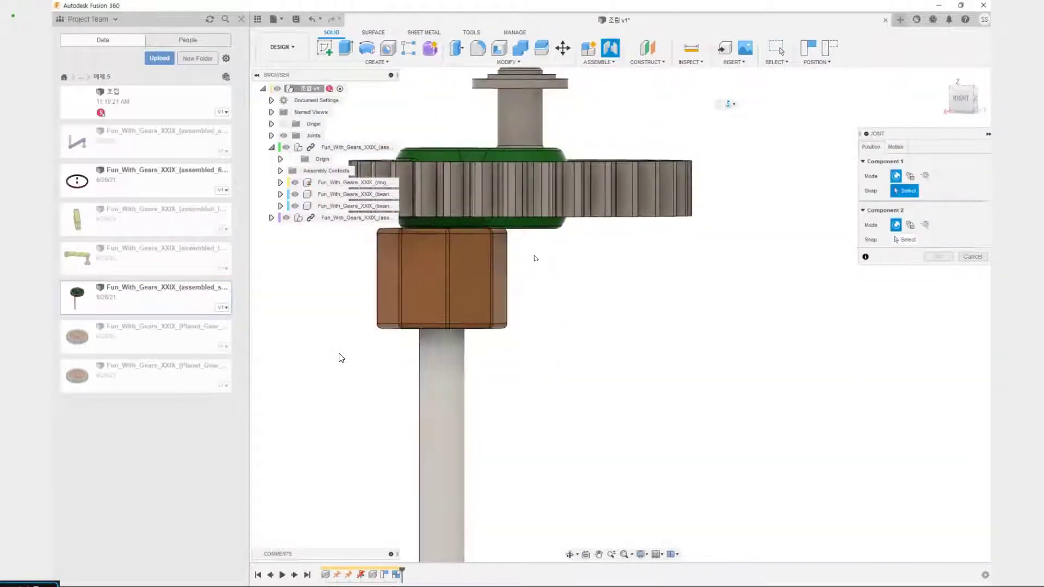
middle_click_drag(528, 369, 569, 345, "shift")
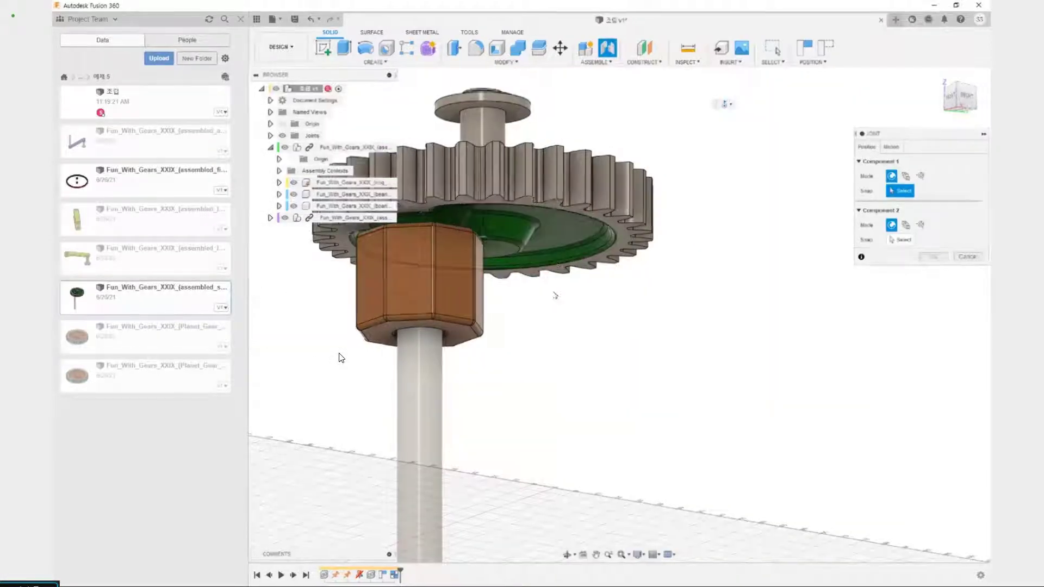
middle_click_drag(554, 293, 479, 304, "shift")
left_click(285, 217)
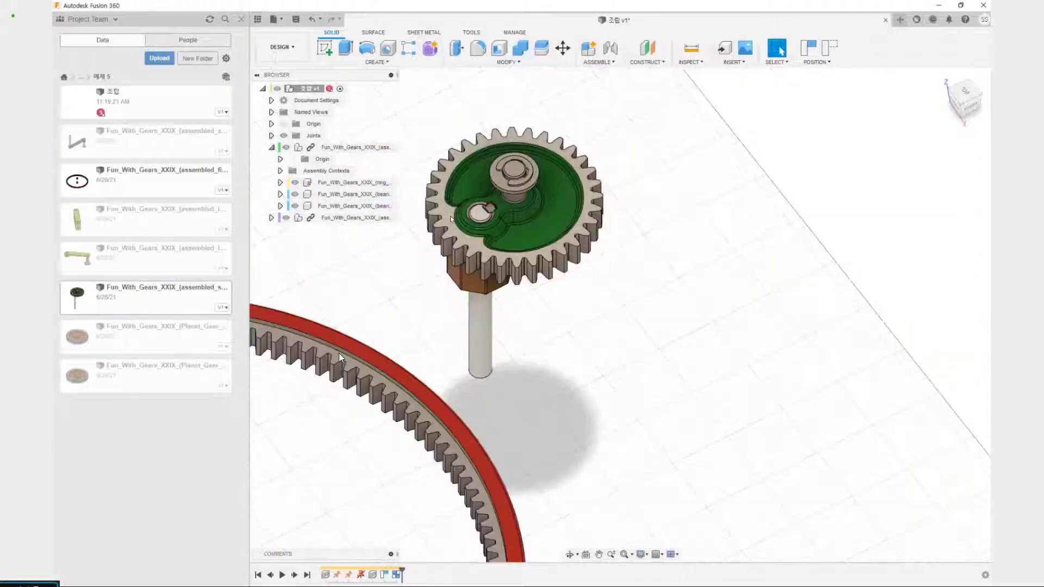
Start a joint and place its first snap on the shaft axis at the underside of the sun gear assembly.
scroll(341, 357, "down", 4)
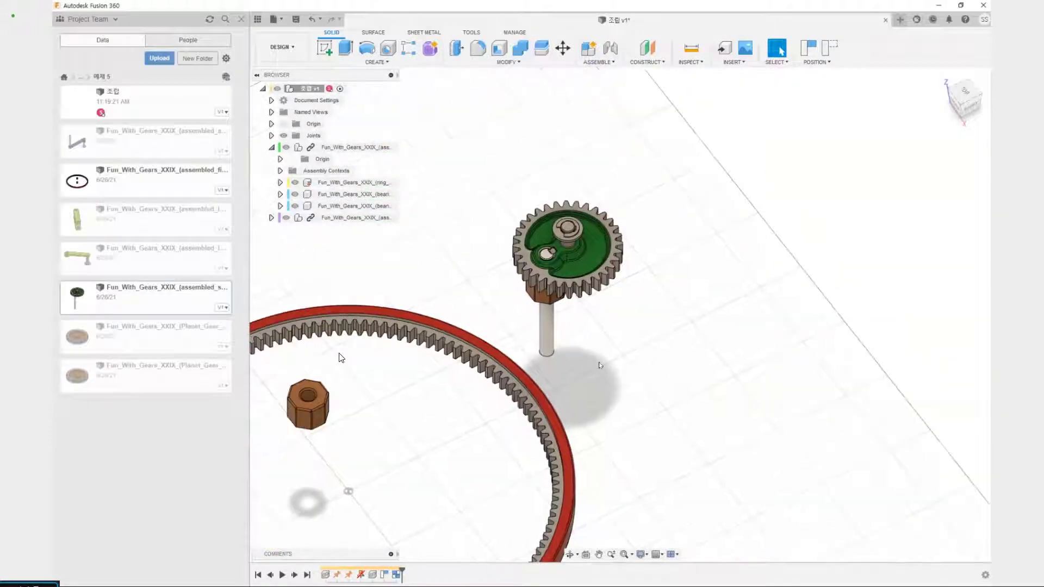
middle_click_drag(592, 369, 707, 317, "shift")
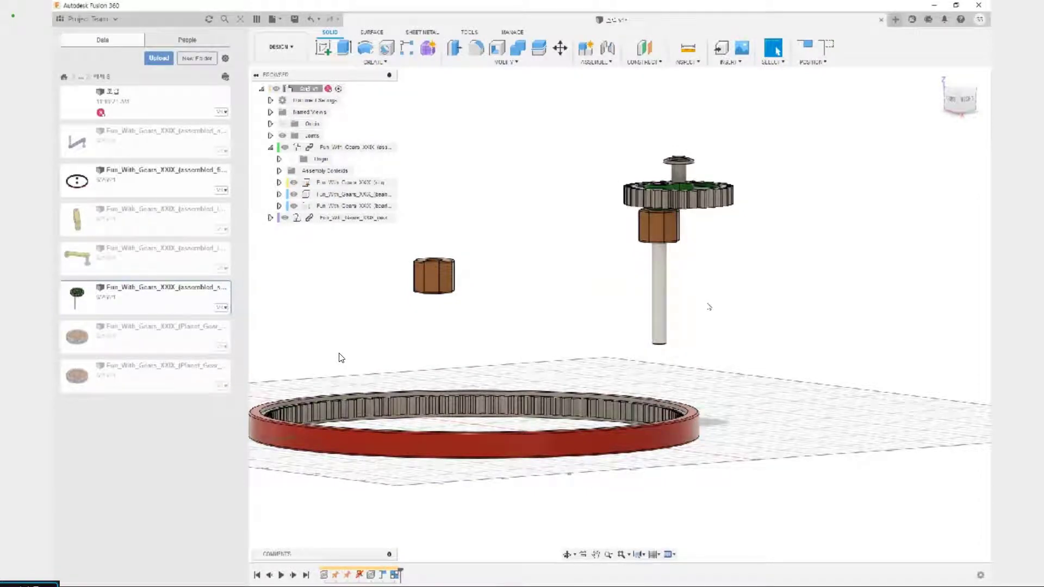
scroll(709, 307, "up", 2)
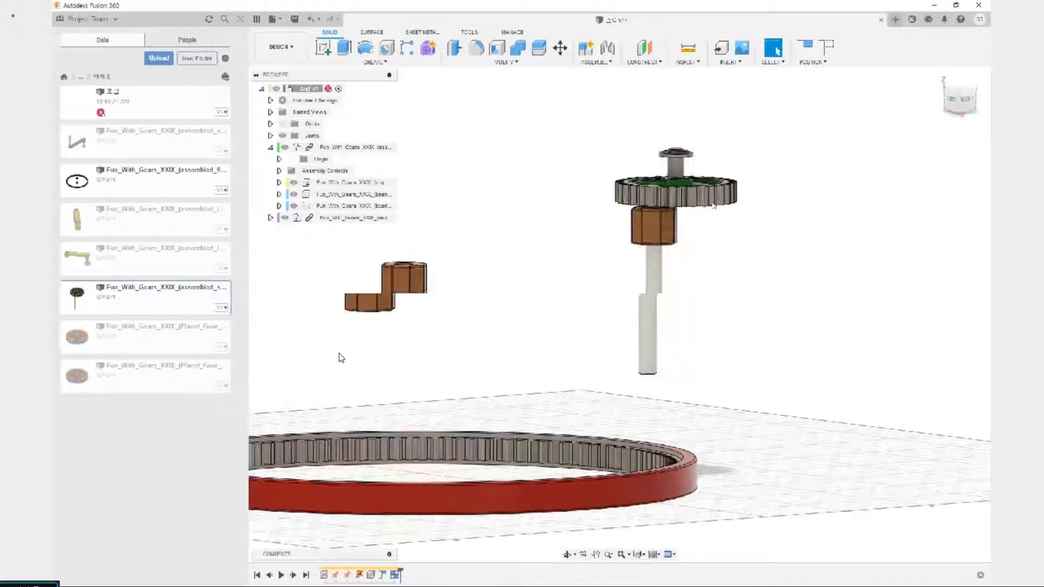
middle_click_drag(691, 326, 632, 309, "shift")
scroll(660, 283, "up", 3)
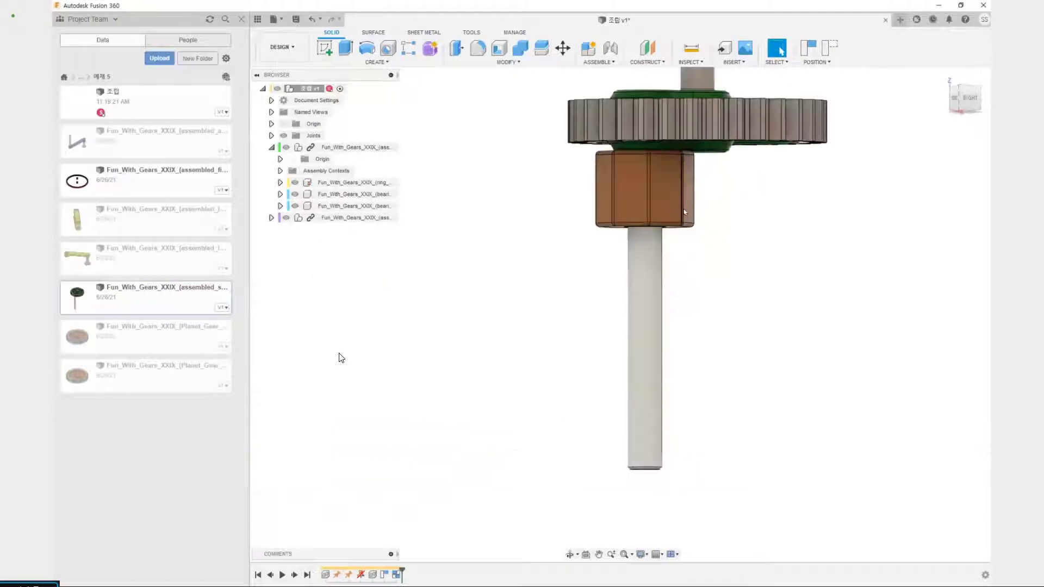
middle_click_drag(679, 272, 638, 404)
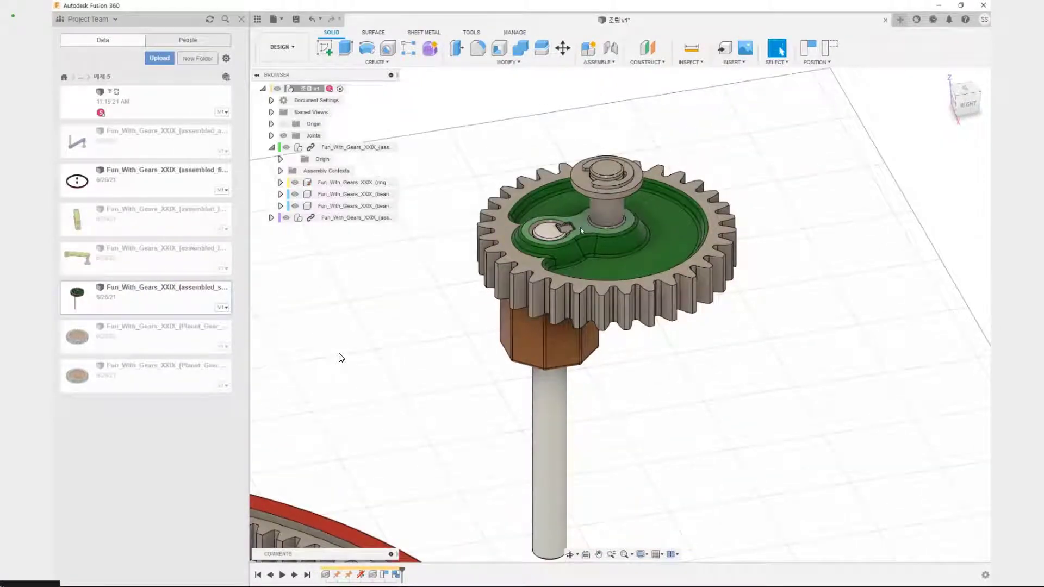
scroll(580, 228, "up", 4)
middle_click_drag(658, 391, 627, 304, "shift")
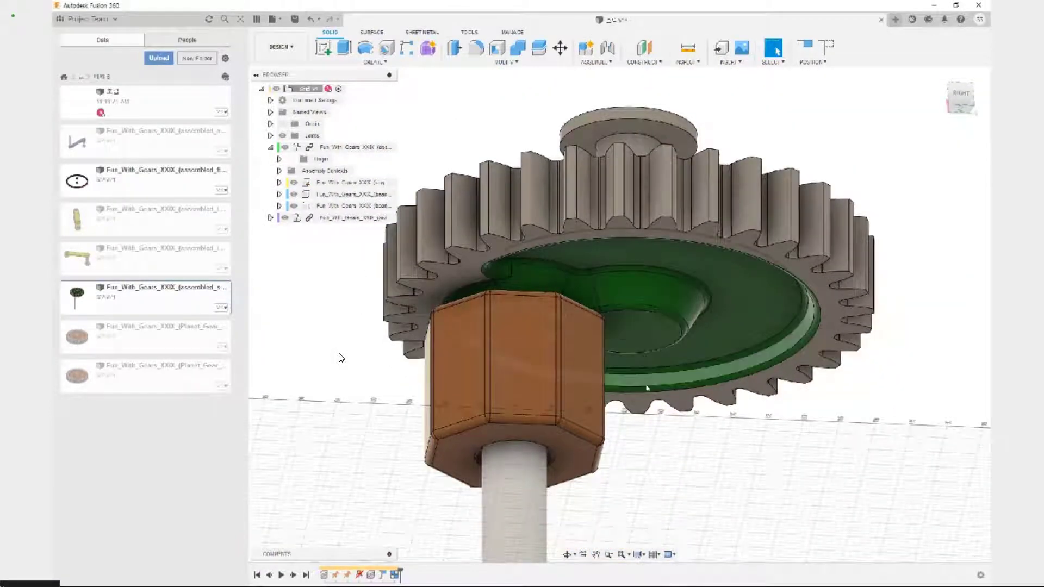
key("j")
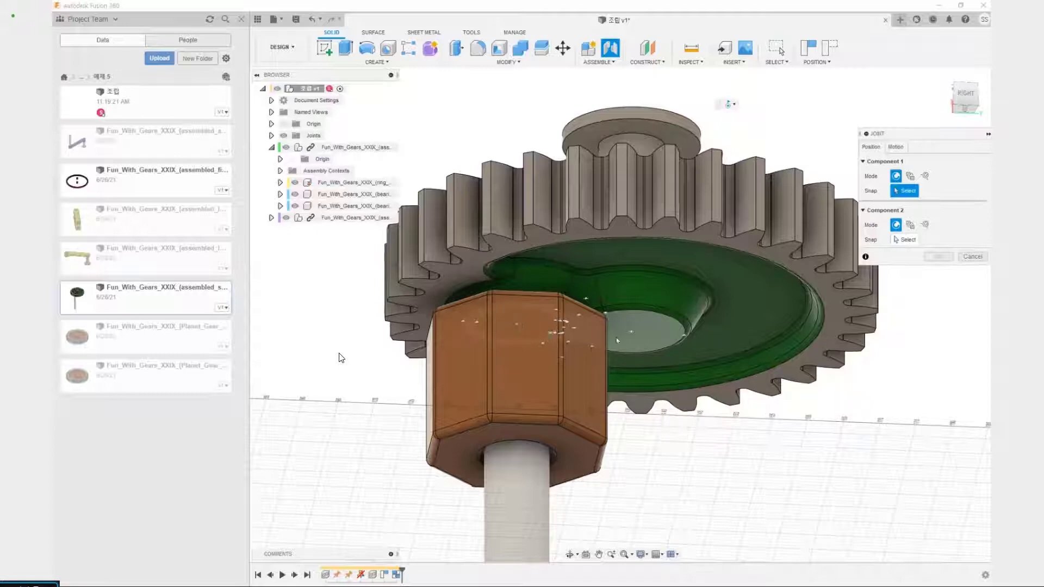
left_click(657, 328)
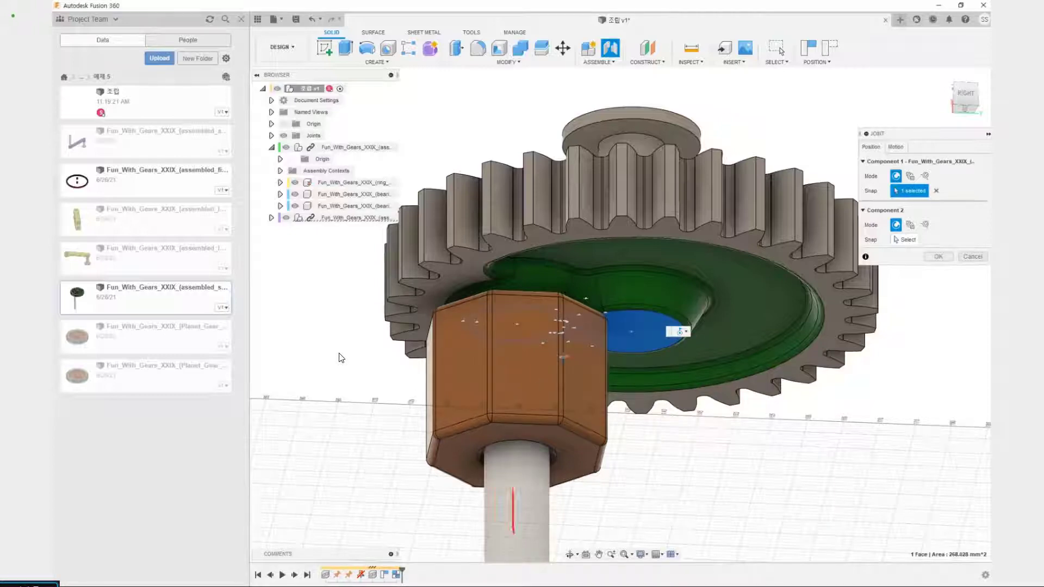
left_click(518, 328)
Try to place the joint's second snap on the ring gear's bottom face, and clear that selection.
scroll(509, 393, "down", 5)
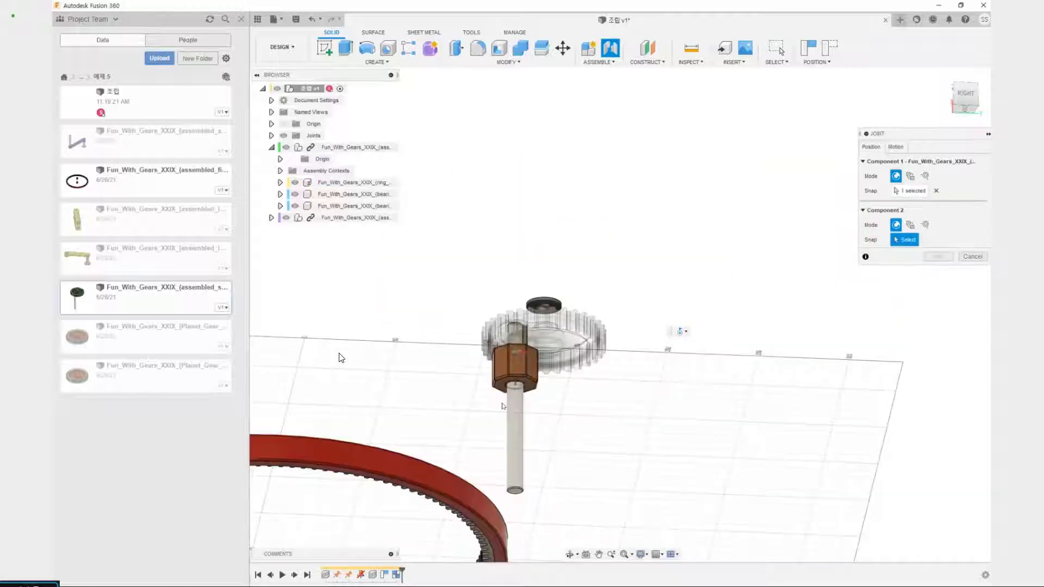
middle_click_drag(502, 427, 517, 497)
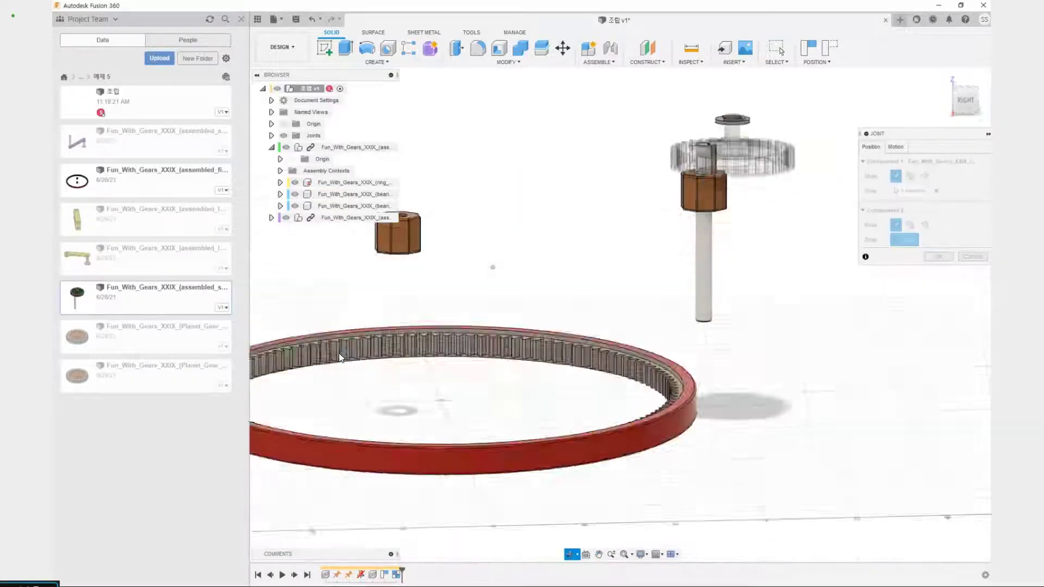
middle_click_drag(341, 358, 625, 410, "shift")
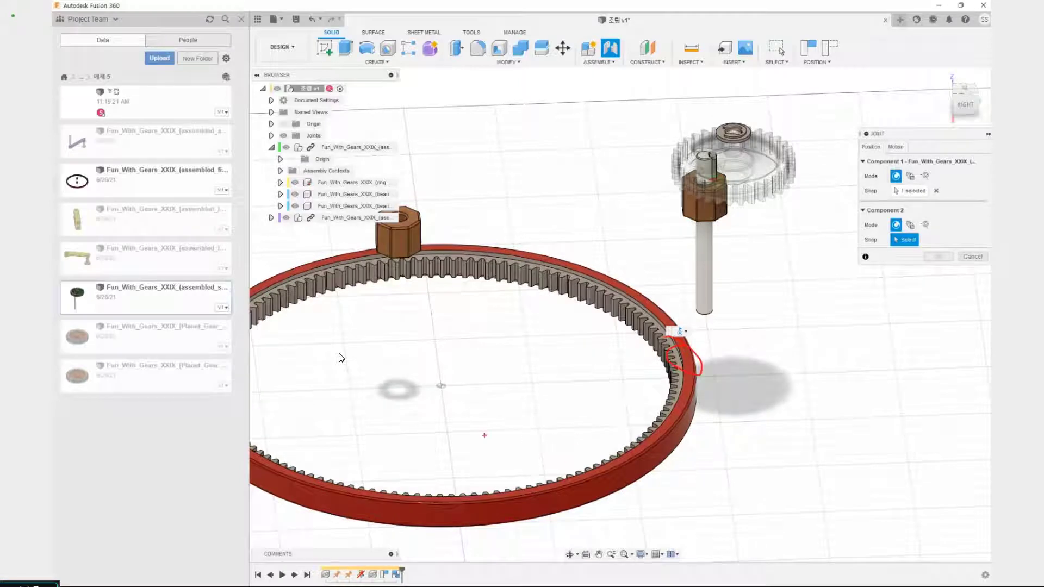
middle_click_drag(658, 496, 672, 379, "shift")
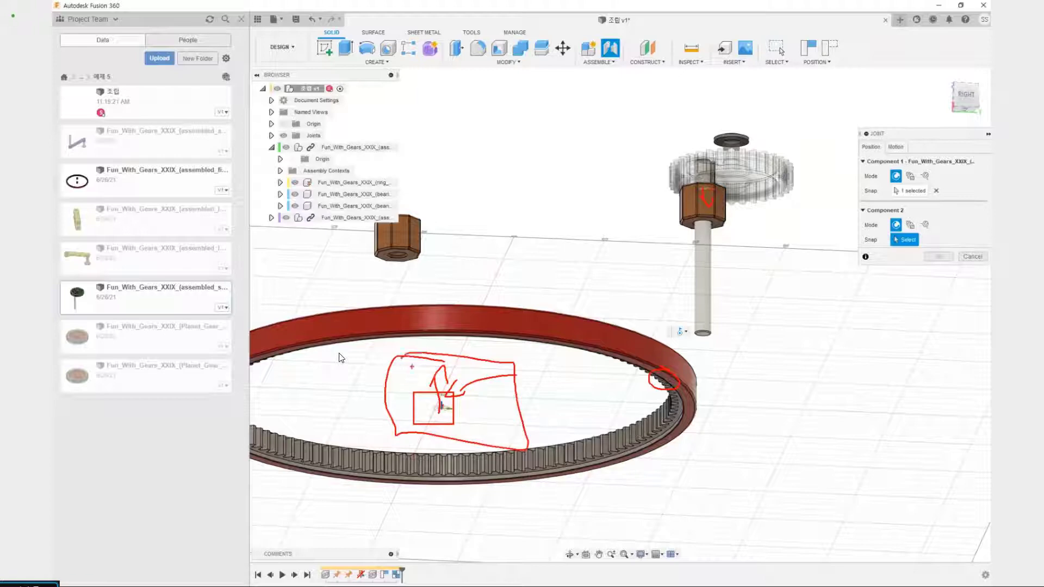
left_click(687, 401)
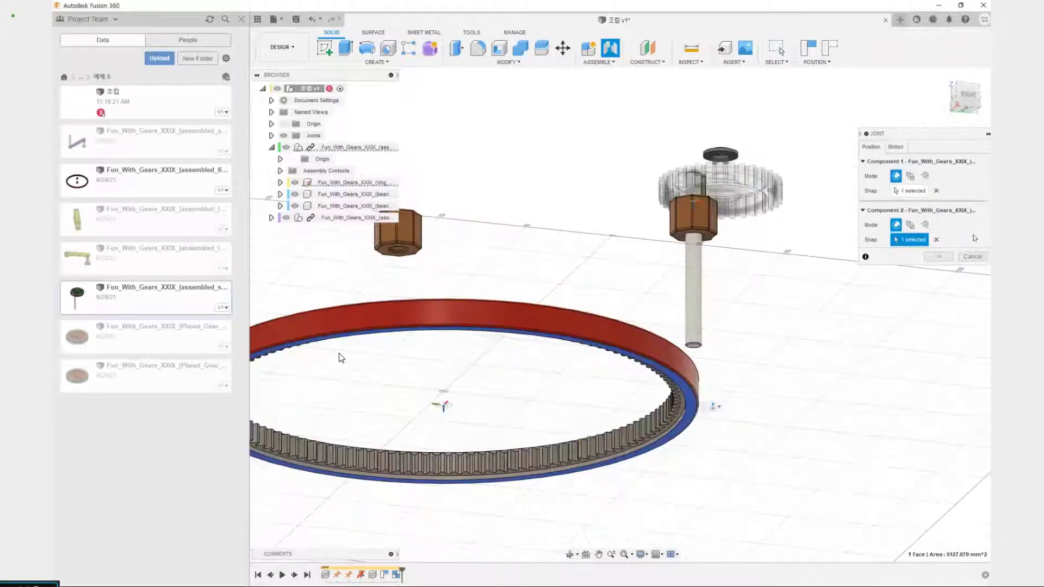
left_click(936, 239)
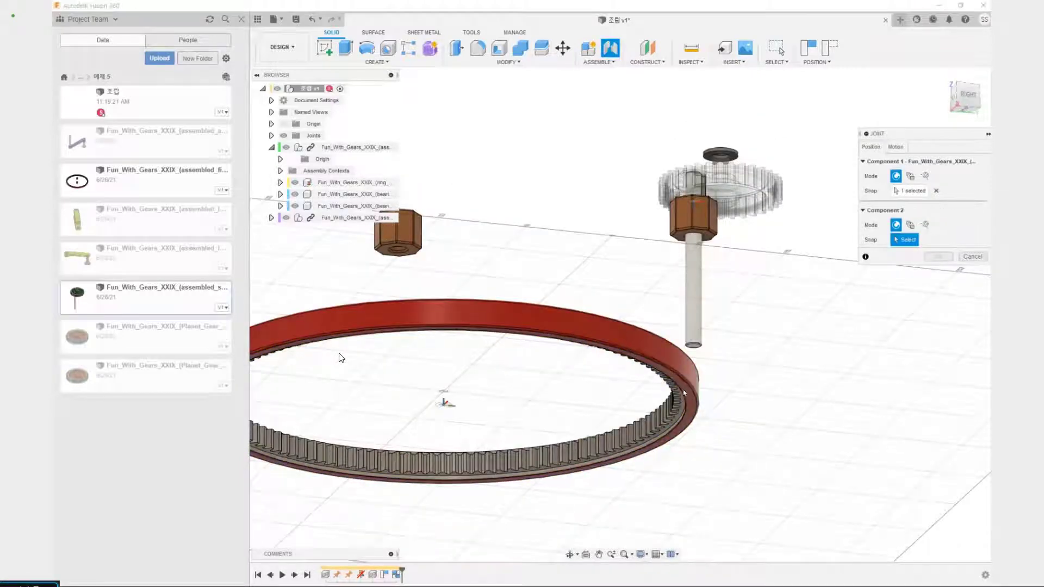
Place the joint's second snap at the ring gear's centre and complete the joint that seats the sun gear assembly inside the ring.
scroll(682, 391, "up", 4)
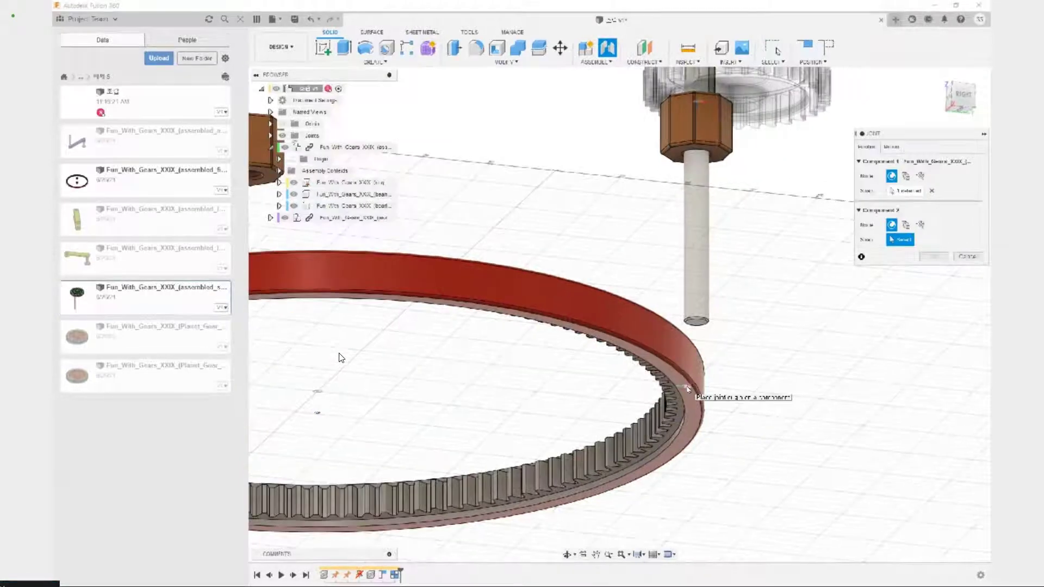
scroll(687, 388, "up", 2)
scroll(683, 389, "down", 4)
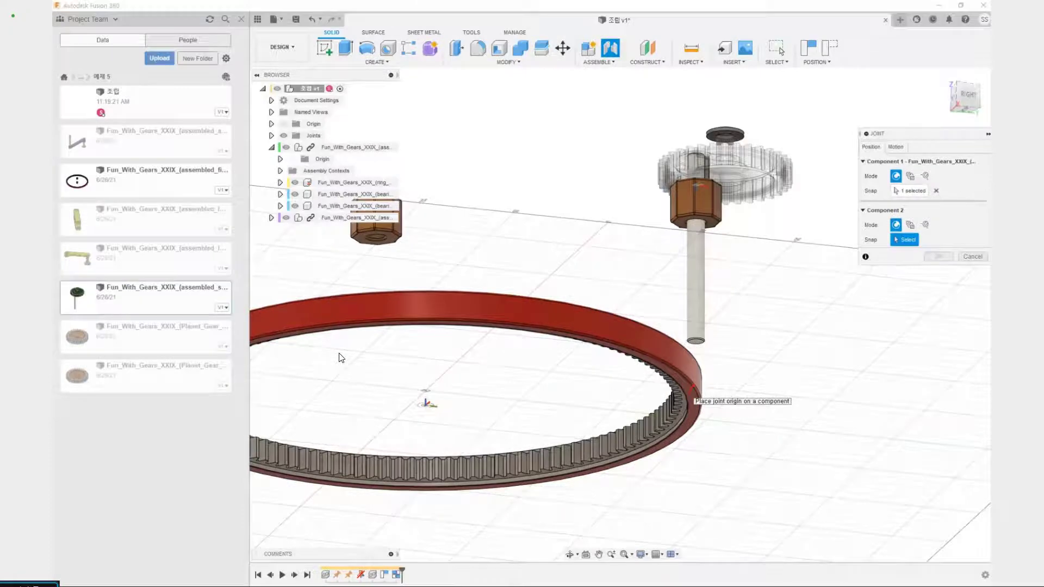
left_click_drag(699, 389, 769, 380)
left_click_drag(424, 408, 424, 371)
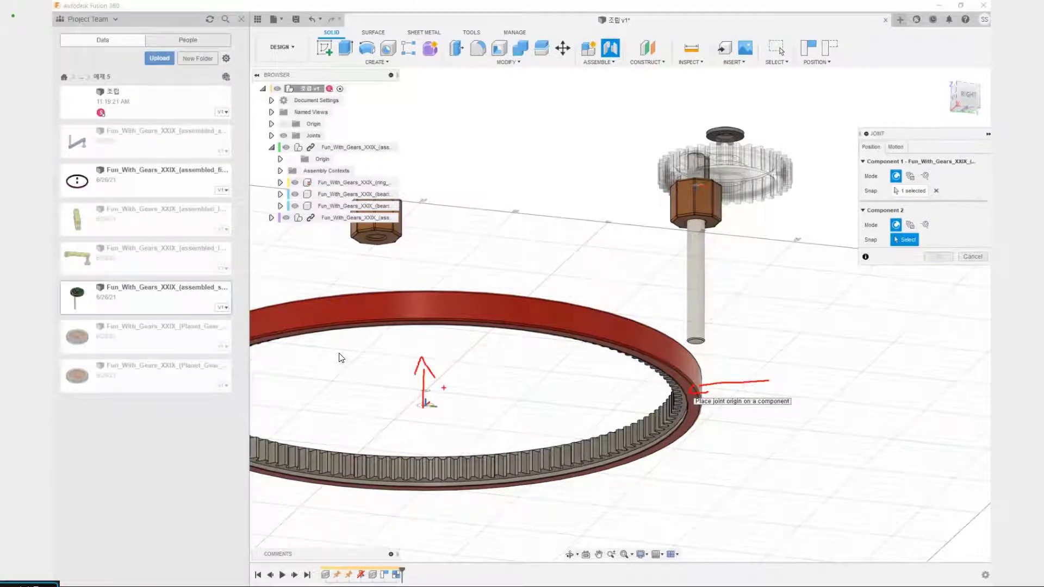
key("Escape")
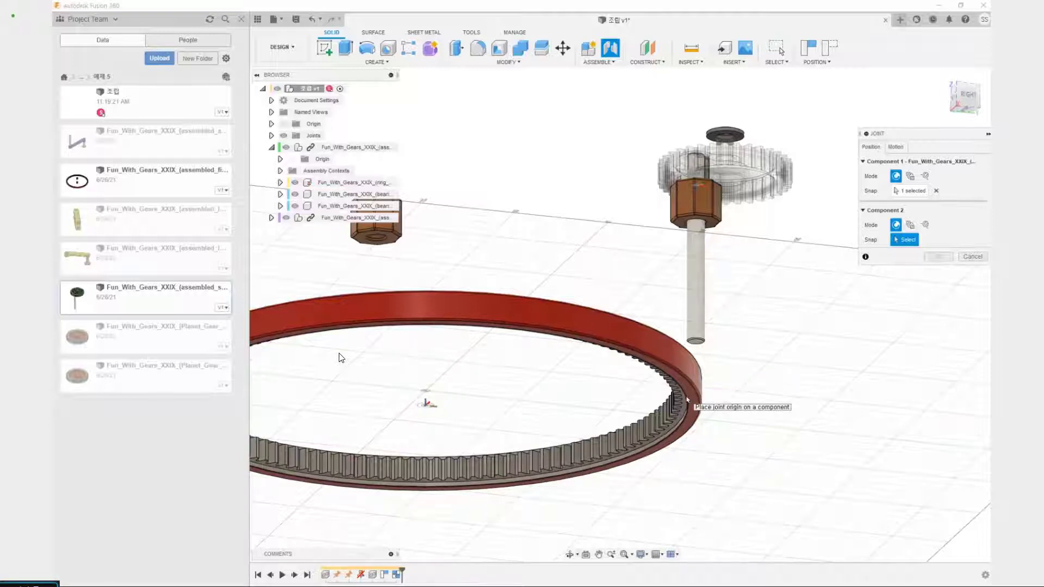
left_click(426, 404)
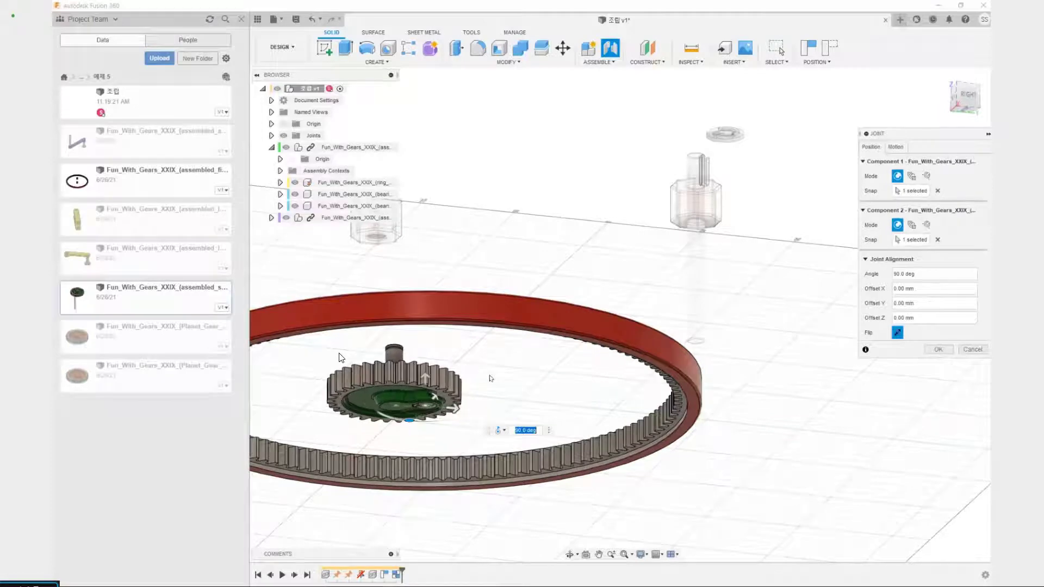
middle_click_drag(490, 375, 484, 400, "shift")
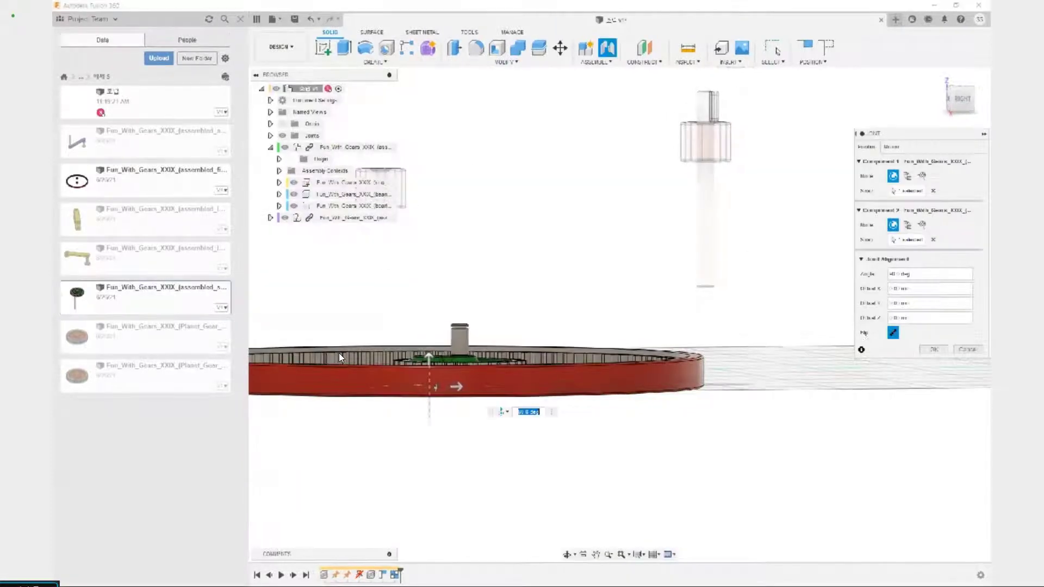
left_click(960, 99)
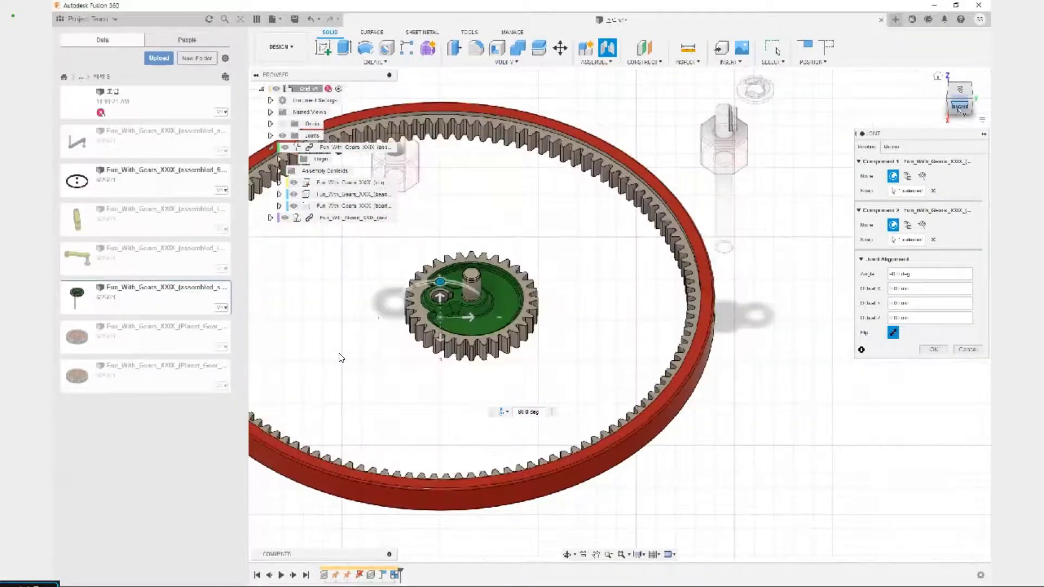
left_click(961, 108)
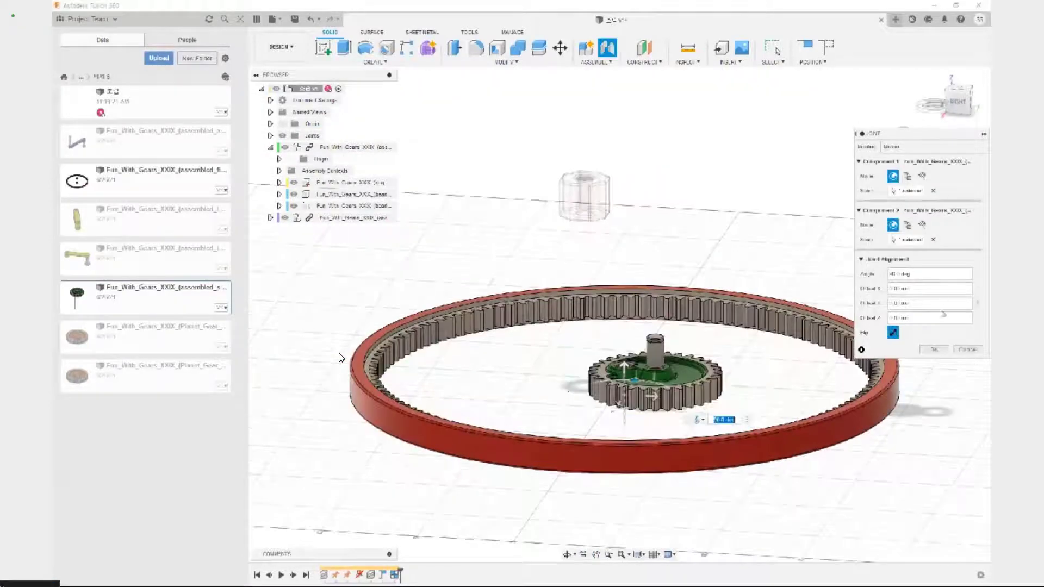
left_click(934, 350)
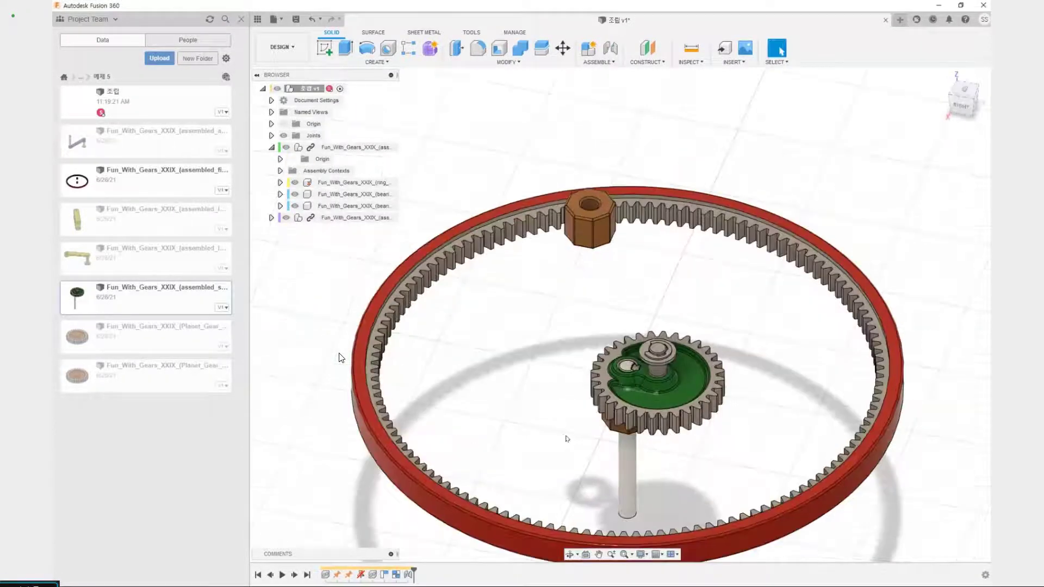
Turn the sun gear assembly about its shaft to test the joint, and revert the components to their previous position.
middle_click_drag(565, 438, 628, 419, "shift")
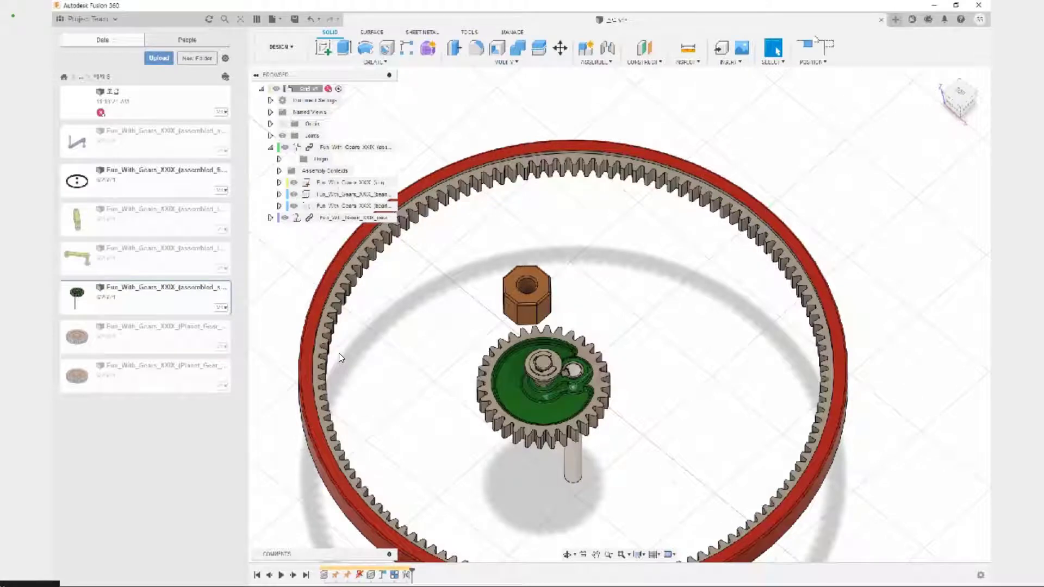
left_click(828, 46)
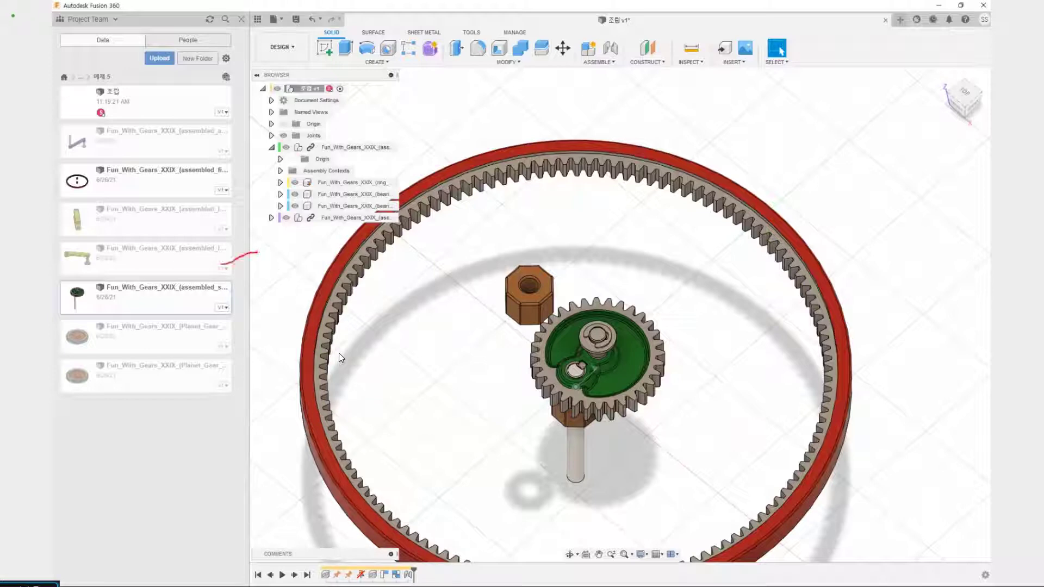
left_click_drag(221, 265, 241, 271)
left_click_drag(243, 266, 297, 273)
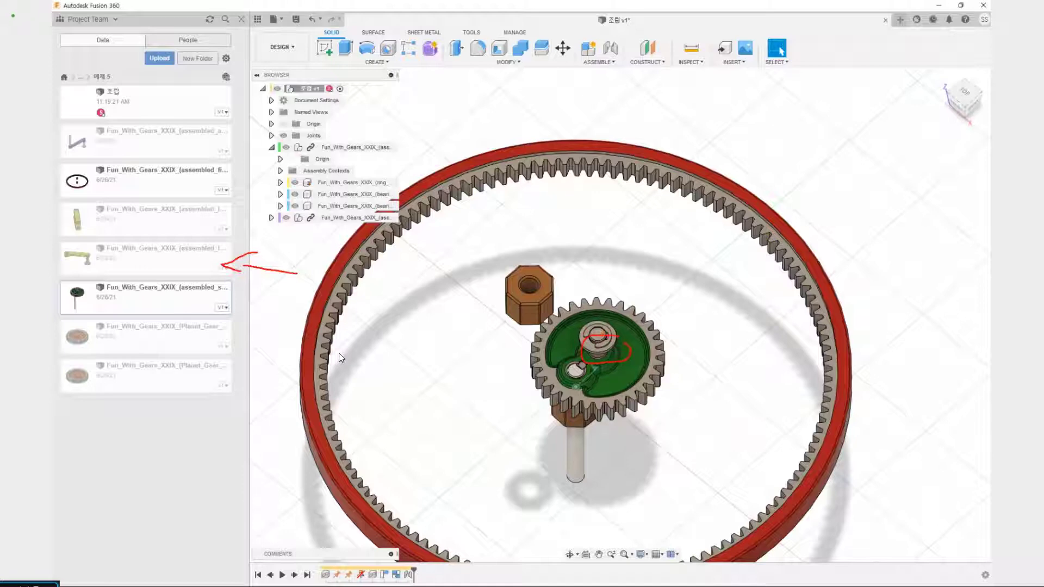
mouse_move(619, 336)
left_mouse_down()
mouse_move(747, 356)
mouse_move(594, 356)
left_mouse_up()
mouse_move(737, 356)
left_mouse_down()
mouse_move(742, 409)
mouse_move(725, 401)
left_mouse_up()
mouse_move(736, 356)
left_mouse_down()
mouse_move(578, 255)
mouse_move(584, 241)
left_mouse_up()
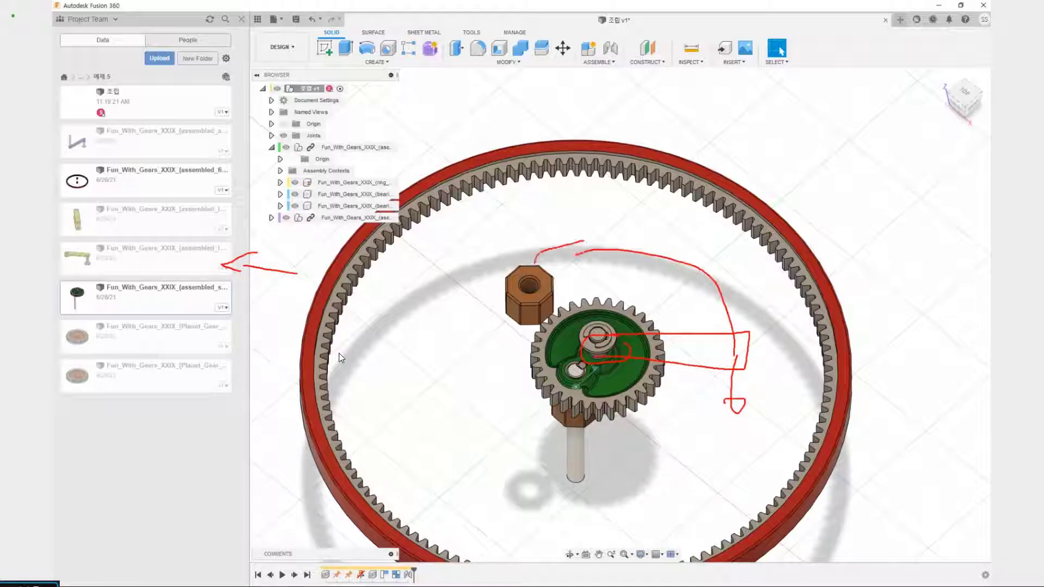
left_click_drag(553, 292, 597, 293)
key("Escape")
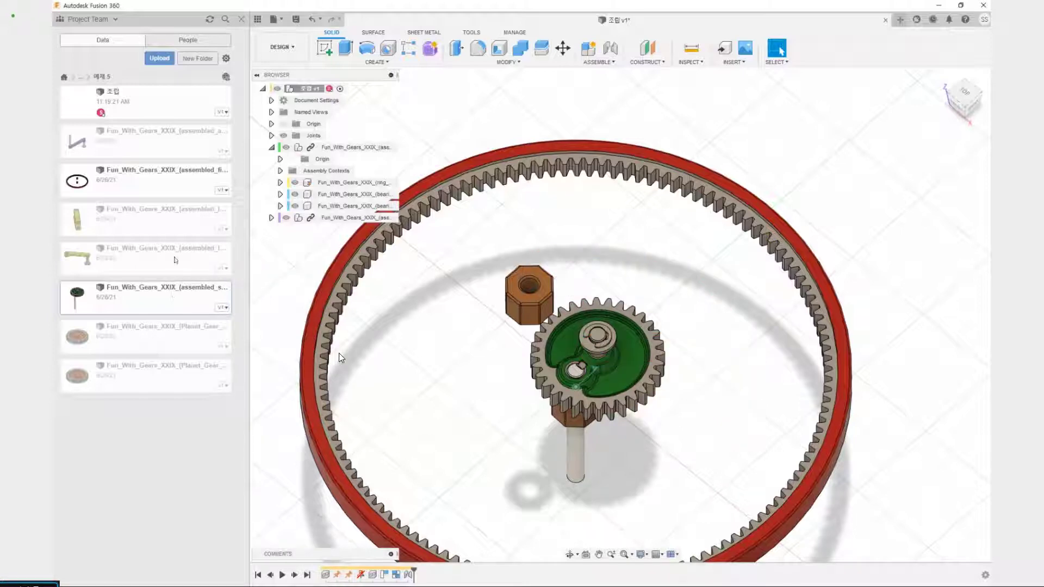
Insert the assembled_lever2 component from the project into the current design and place it clear above the ring gear.
right_click(172, 259)
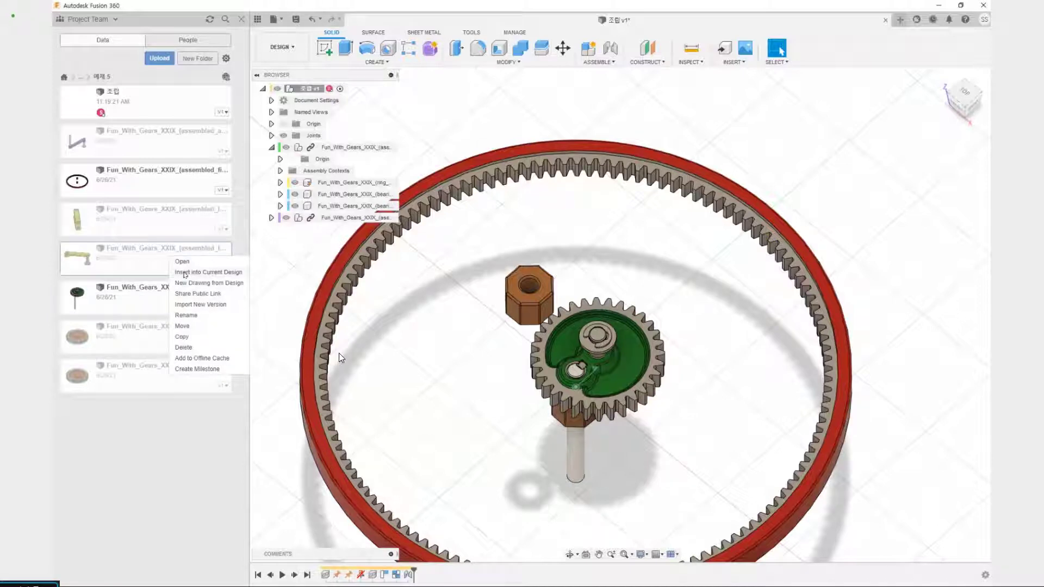
left_click(185, 273)
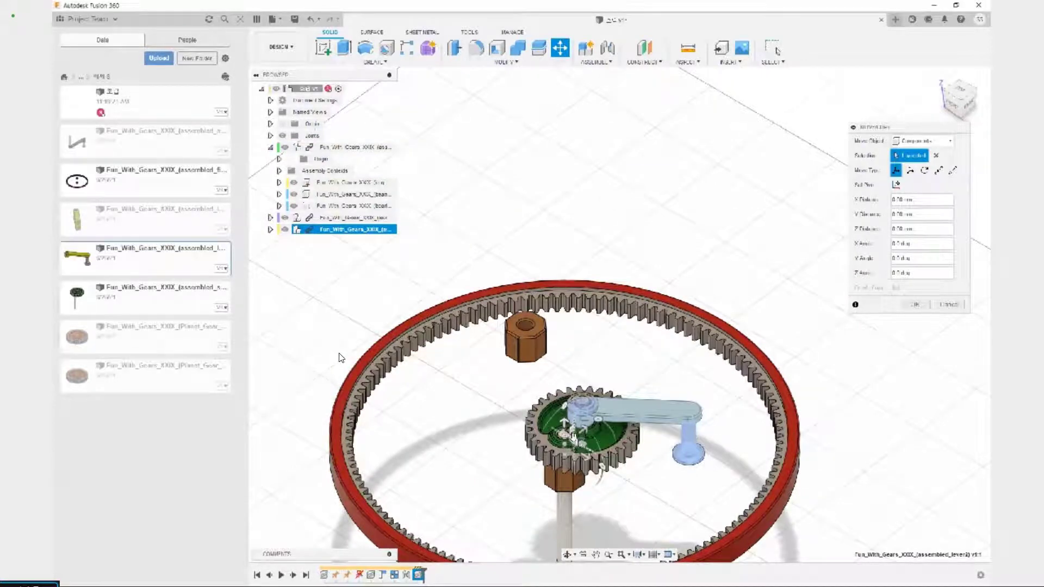
left_click(920, 306)
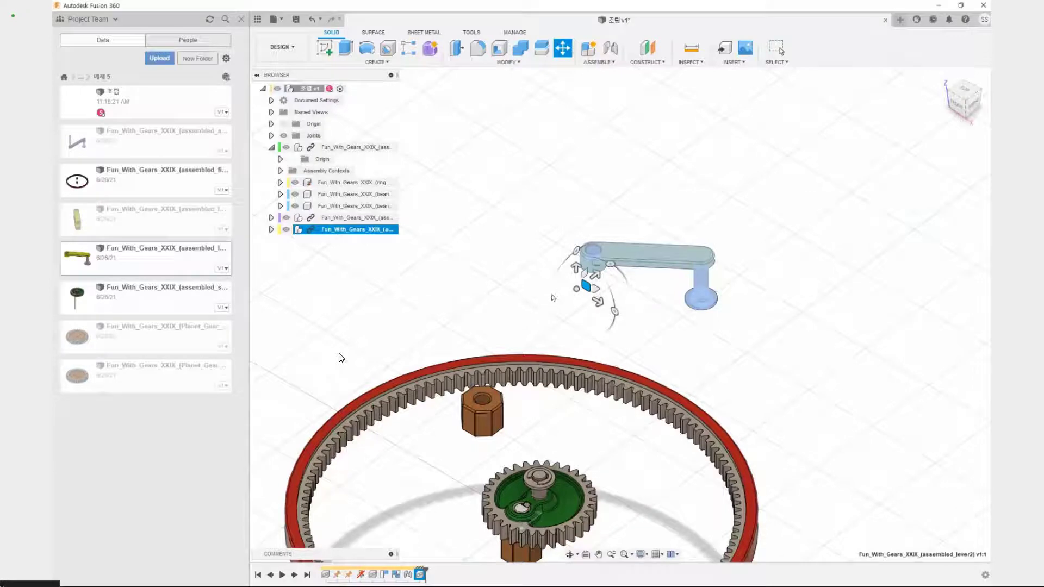
key("Escape")
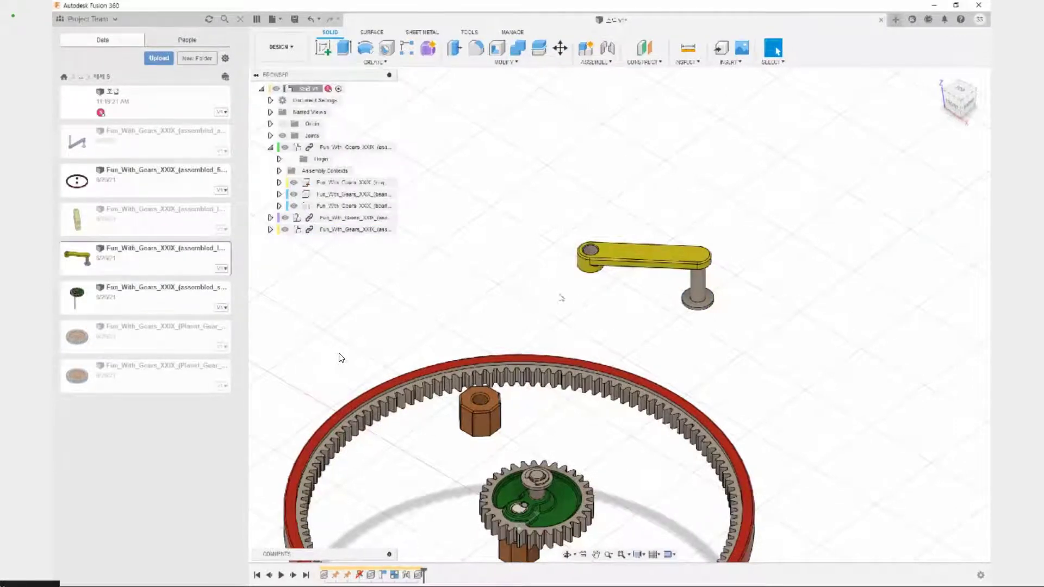
Pull the washer off the lever assembly's pin to check for loose parts, and revert the components to their previous position.
middle_click_drag(611, 350, 607, 354)
left_click_drag(696, 308, 736, 311)
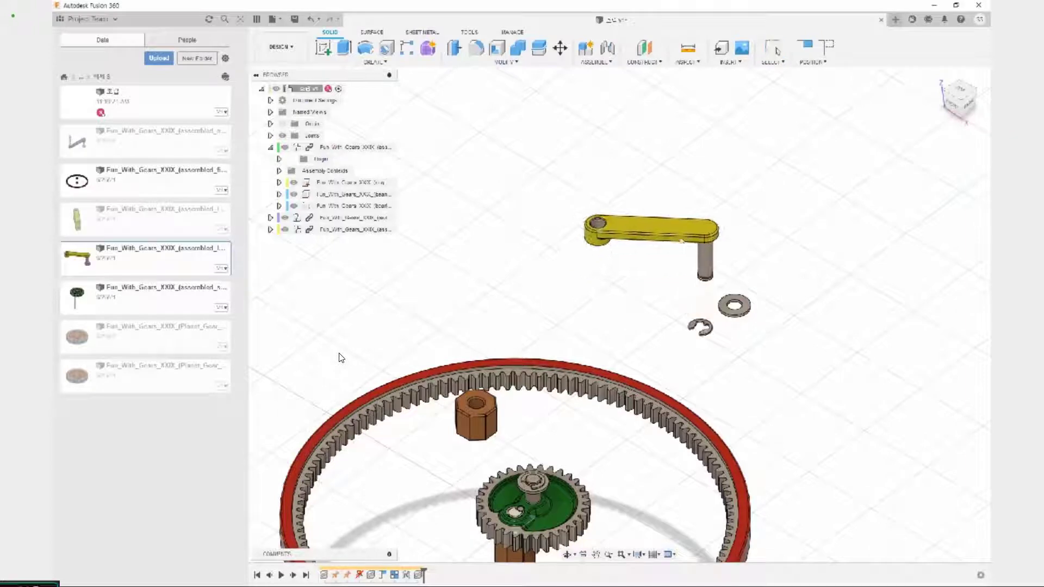
left_click(830, 55)
Create a rigid group from the inserted lever assembly, including its child components.
left_click(597, 62)
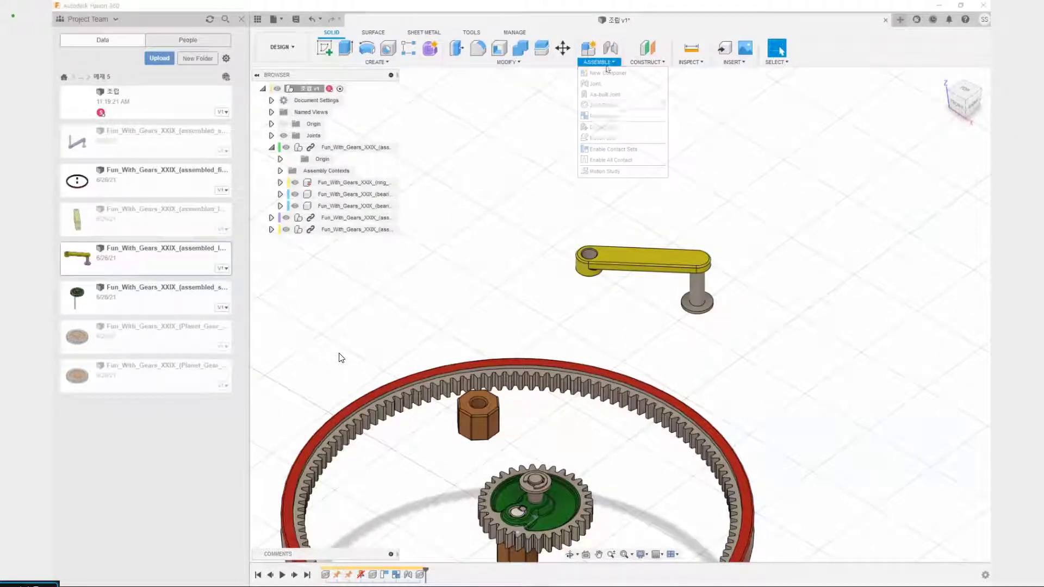
left_click(611, 118)
left_click(351, 229)
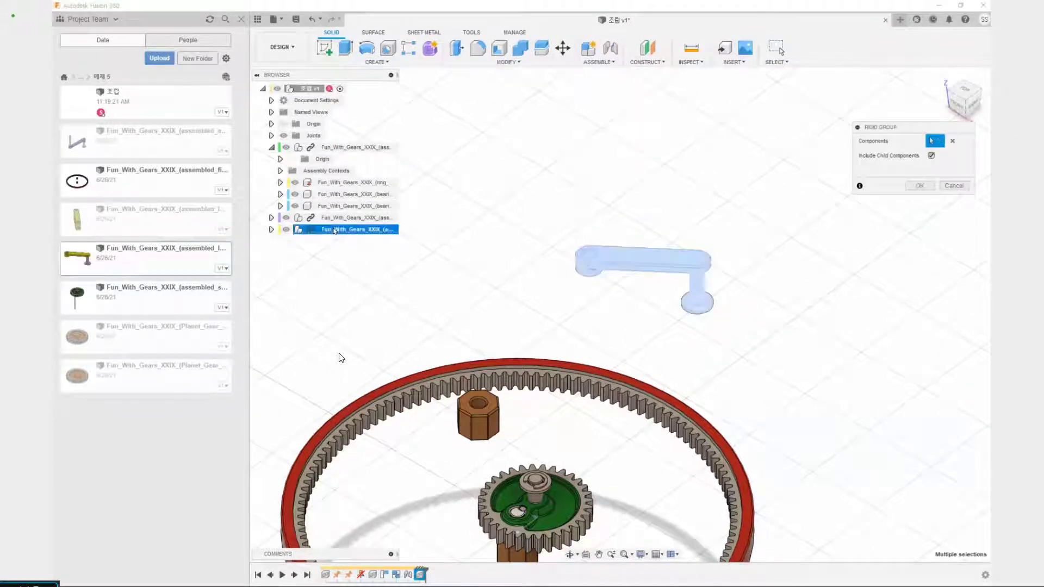
left_click(925, 187)
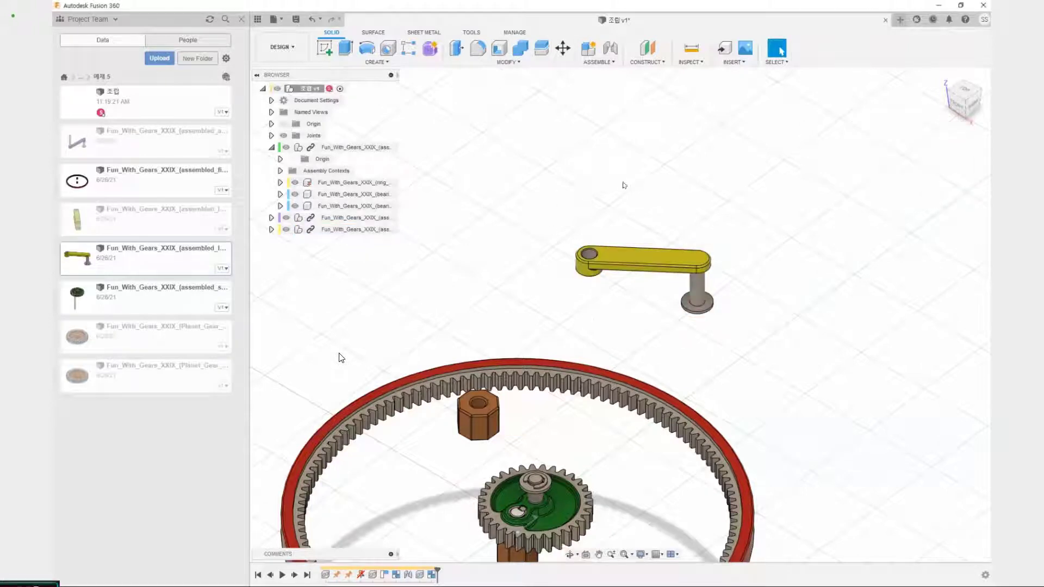
scroll(565, 211, "up", 4)
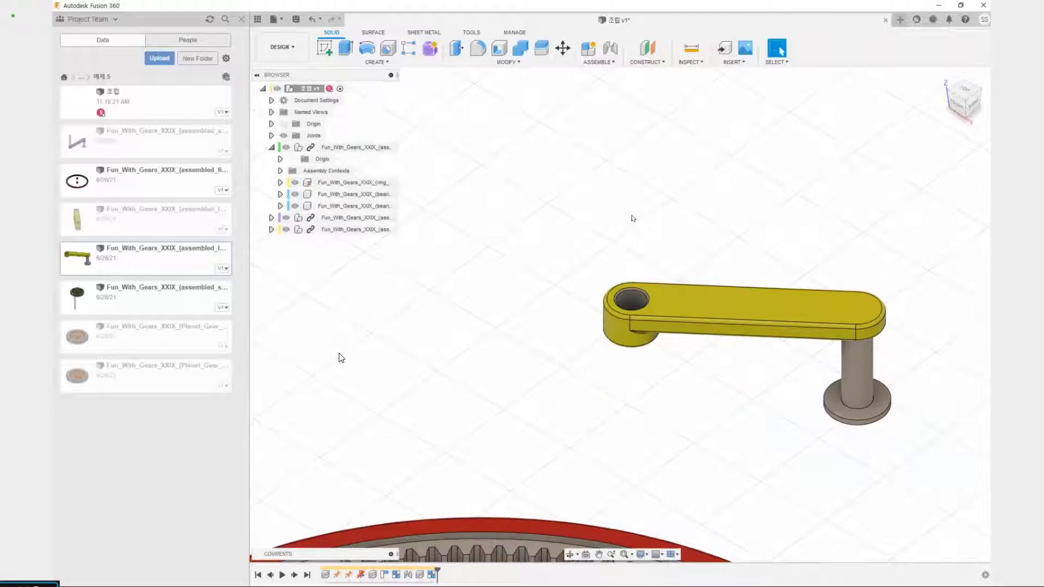
scroll(575, 350, "down", 5)
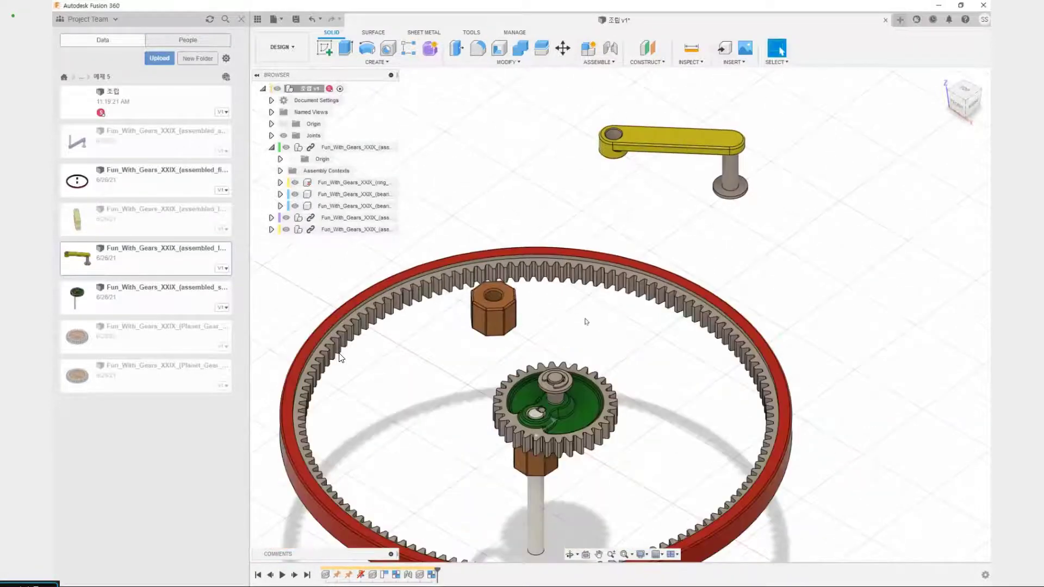
scroll(340, 358, "up", 3)
scroll(341, 357, "down", 4)
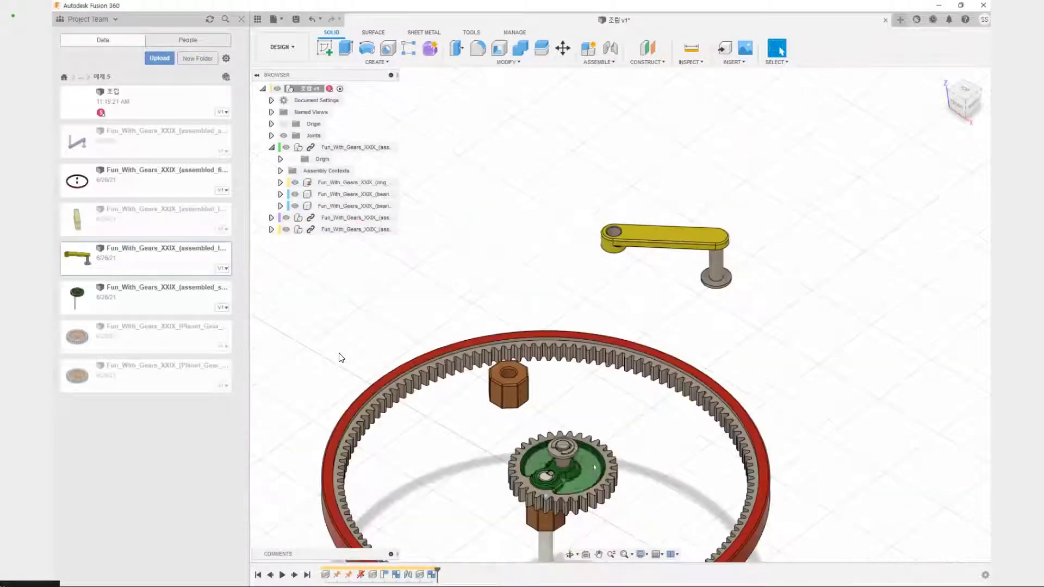
middle_click_drag(589, 519, 600, 343)
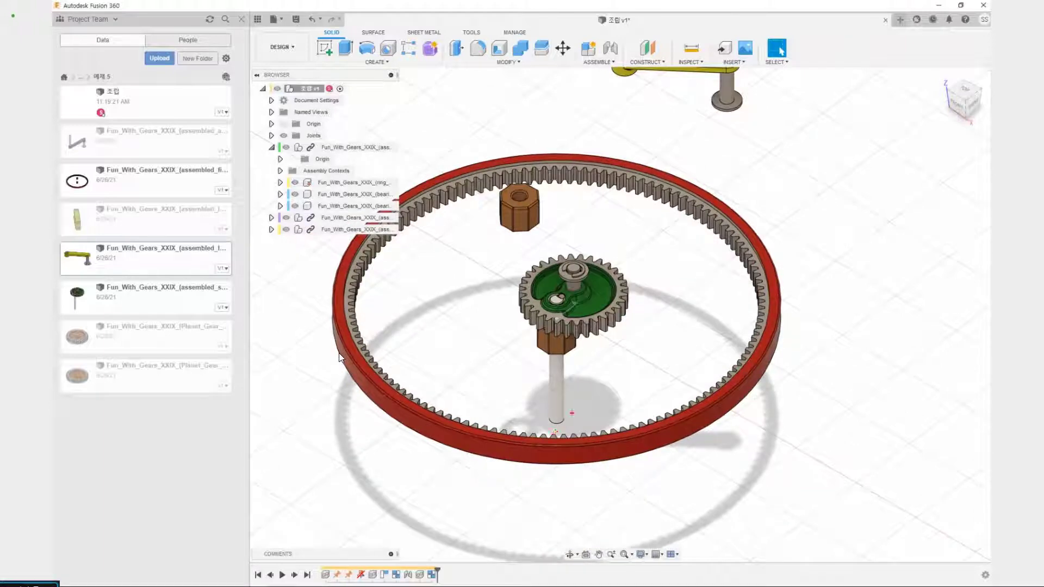
mouse_move(563, 430)
left_mouse_down()
mouse_move(604, 305)
mouse_move(726, 314)
mouse_move(734, 249)
mouse_move(560, 230)
mouse_move(549, 183)
left_mouse_up()
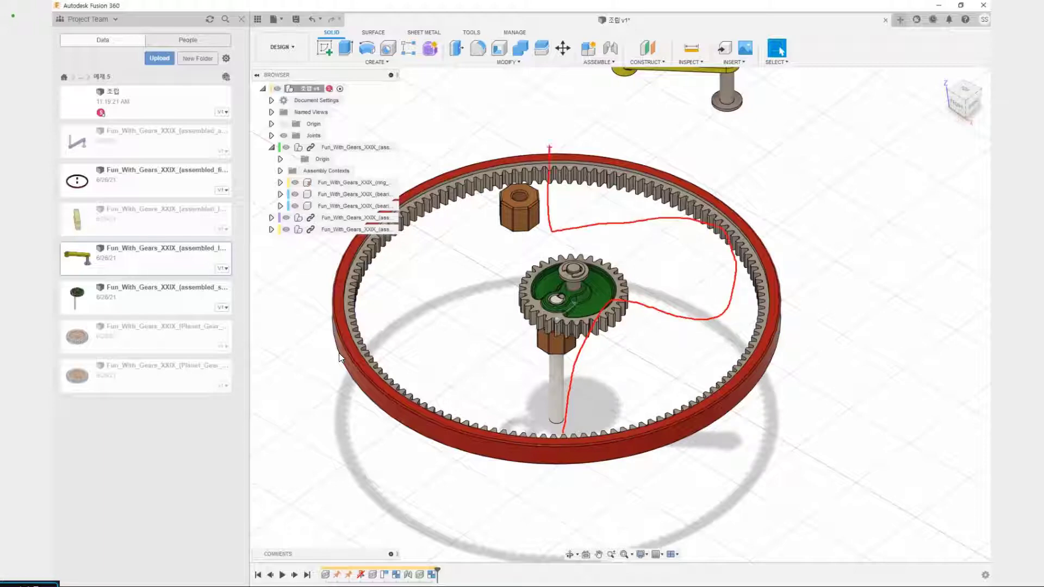
left_click_drag(549, 147, 552, 136)
left_click_drag(560, 355, 553, 402)
mouse_move(589, 282)
left_mouse_down()
mouse_move(653, 273)
mouse_move(656, 284)
left_mouse_up()
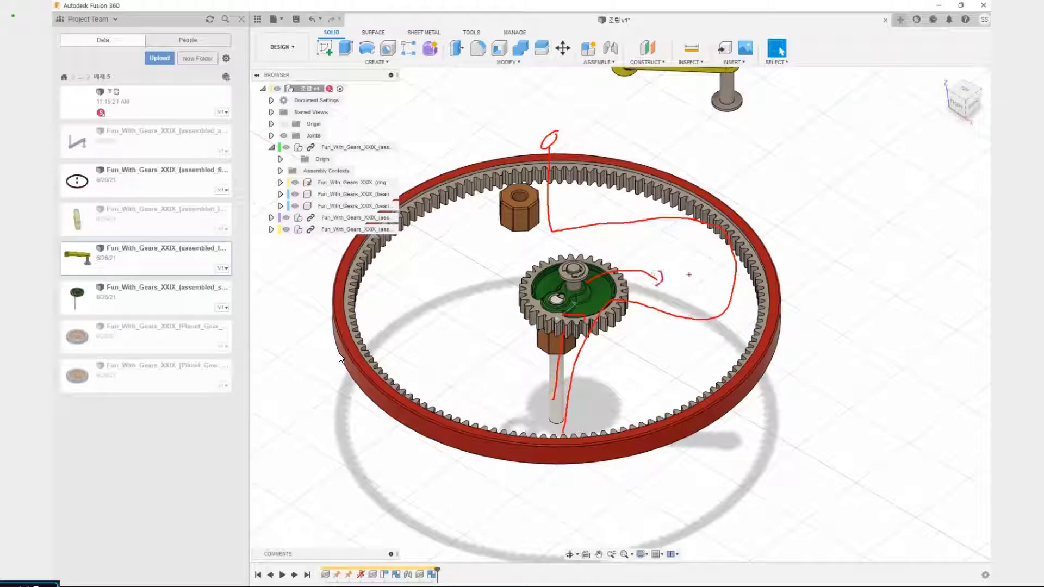
left_click_drag(708, 245, 703, 293)
left_click_drag(694, 233, 689, 243)
left_click_drag(579, 234, 556, 236)
key("Escape")
Move the lever assembly slightly, start a joint, and place its first snap on the underside of the washer atop the sun gear.
middle_click_drag(576, 248, 535, 339)
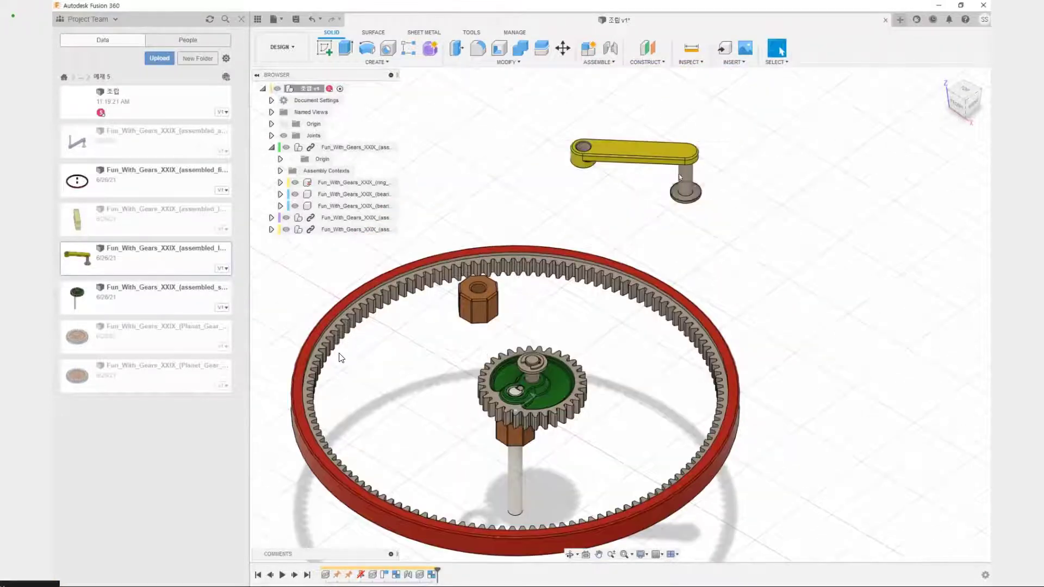
mouse_move(647, 172)
left_mouse_down()
mouse_move(652, 185)
mouse_move(645, 169)
left_mouse_up()
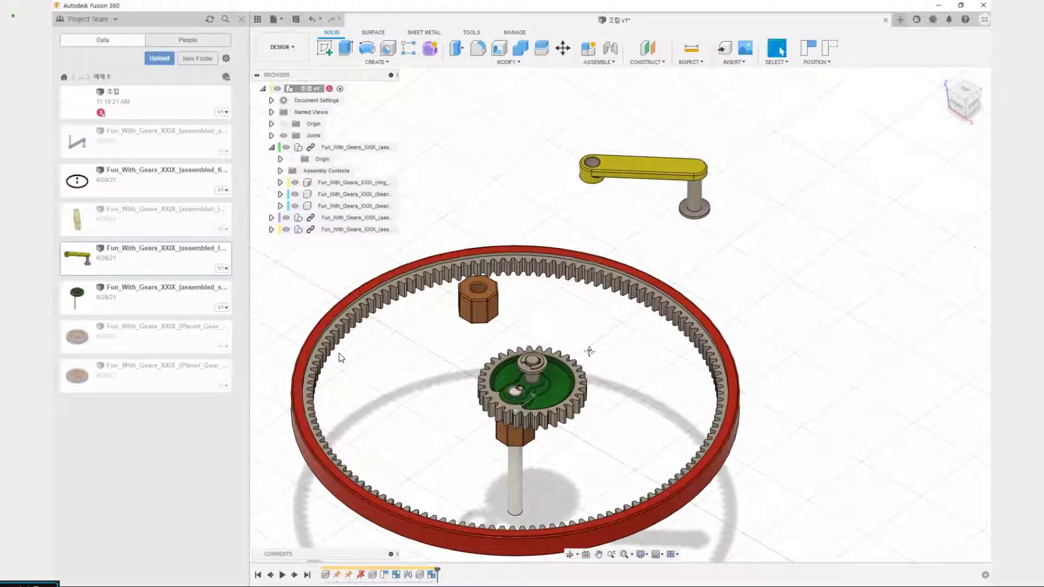
middle_click_drag(587, 352, 633, 397)
scroll(632, 388, "up", 4)
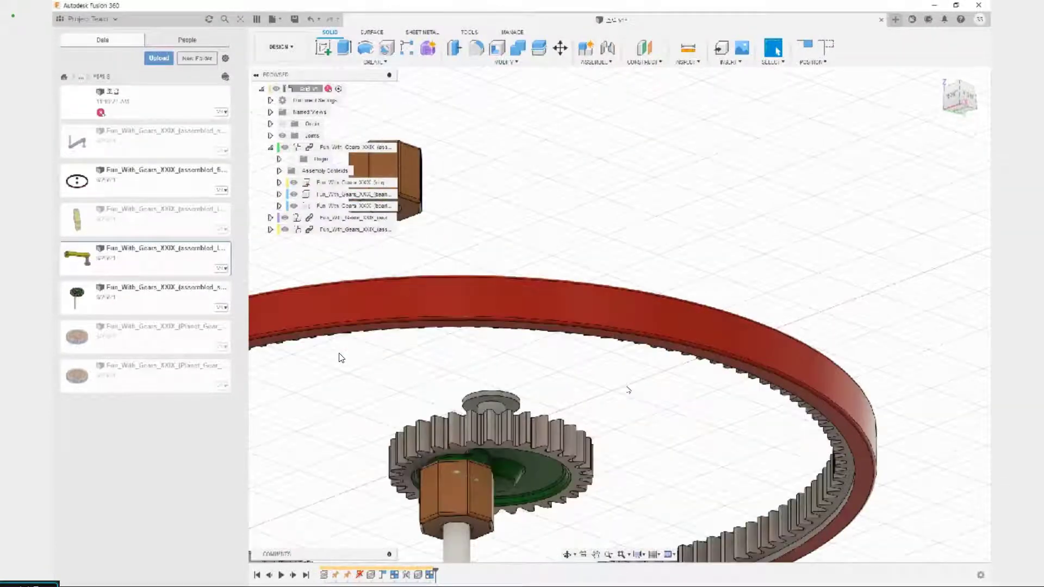
key("j")
scroll(628, 390, "up", 5)
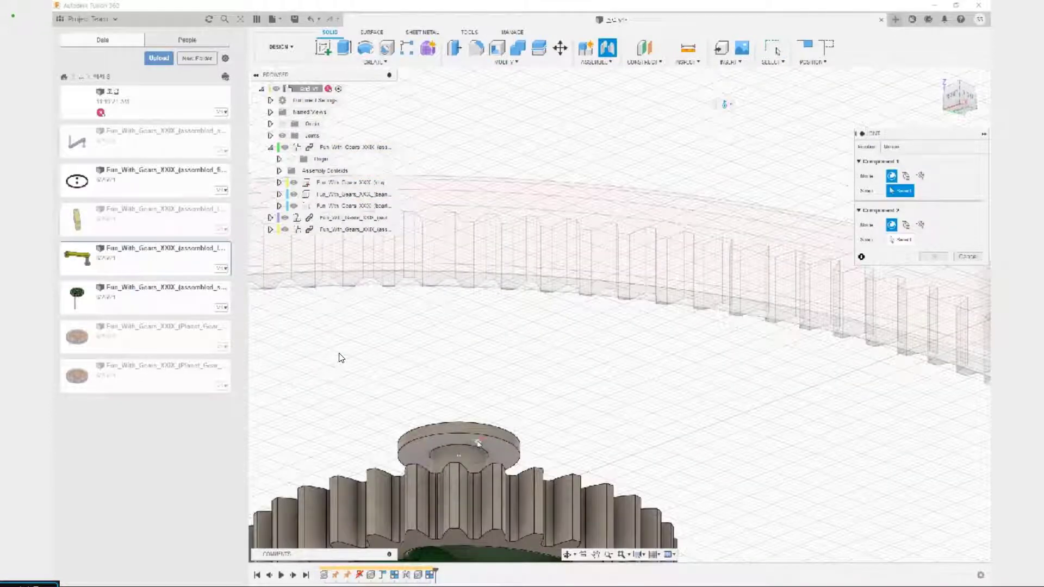
scroll(477, 443, "up", 3)
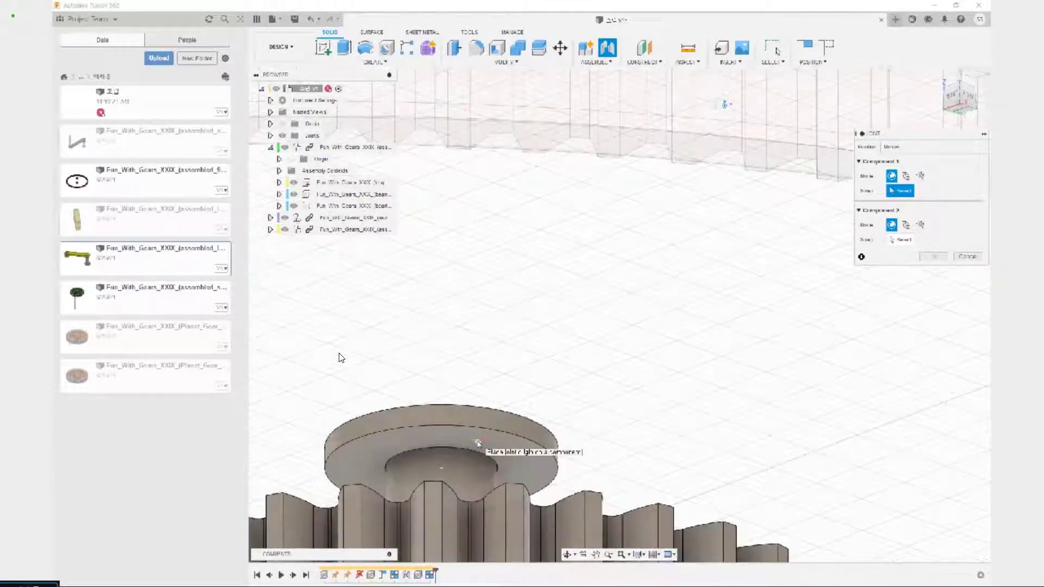
left_click(456, 471)
Place the joint's second snap at the lever's open bore and complete the joint that mounts the lever on the sun gear assembly.
scroll(701, 308, "down", 3)
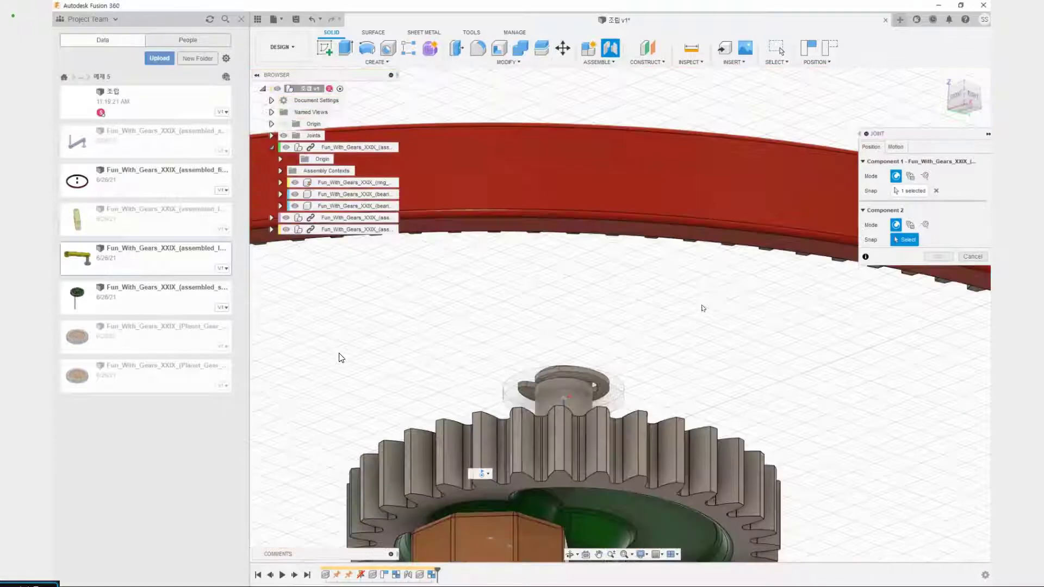
scroll(704, 308, "down", 5)
middle_click_drag(744, 89, 573, 432)
scroll(582, 250, "up", 3)
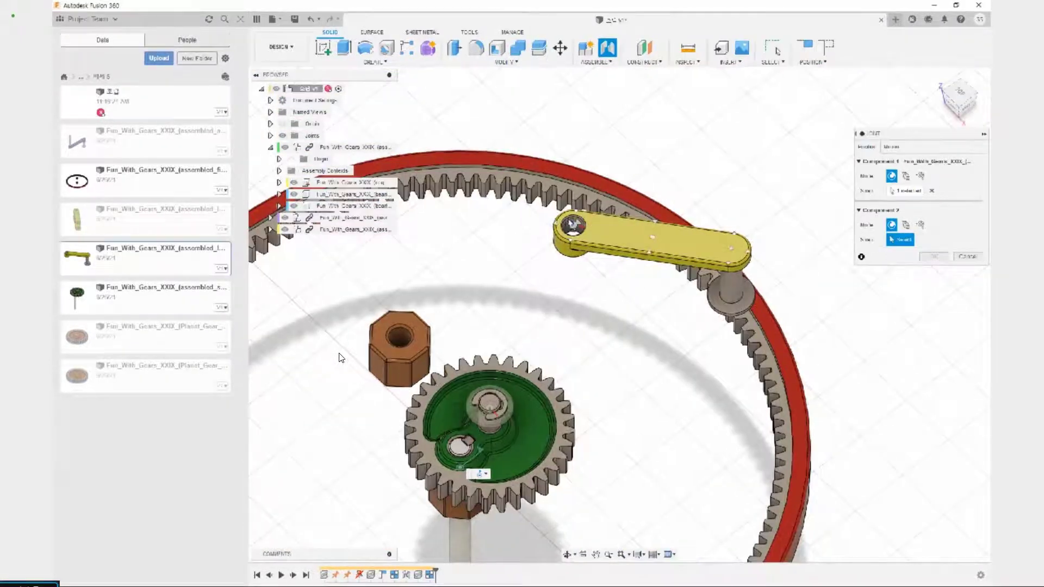
left_click(575, 226)
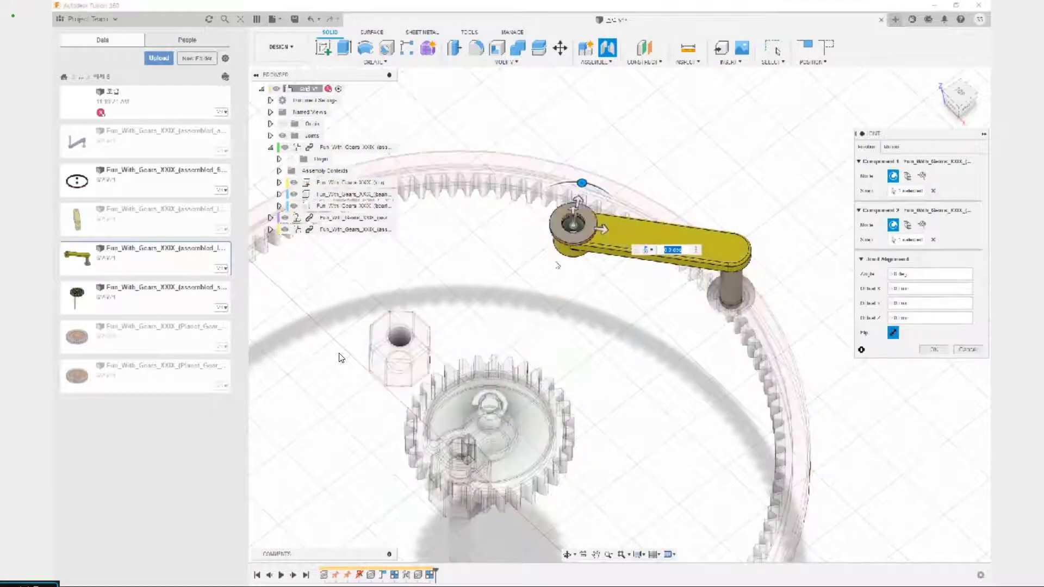
left_click(942, 351)
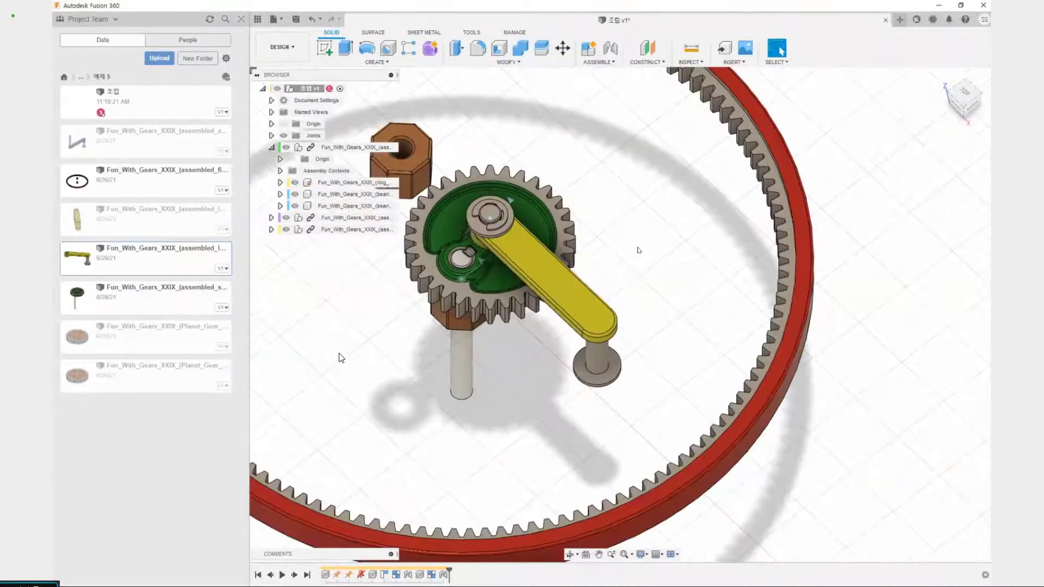
Swing the lever around the sun gear assembly to test the joint's motion.
left_click_drag(520, 379, 612, 302)
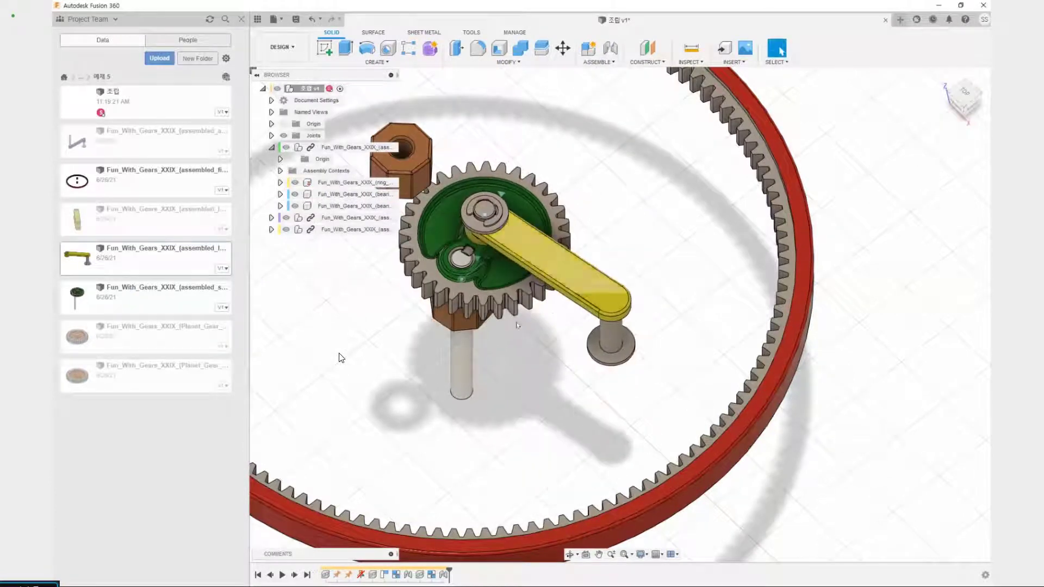
middle_click_drag(528, 352, 544, 428)
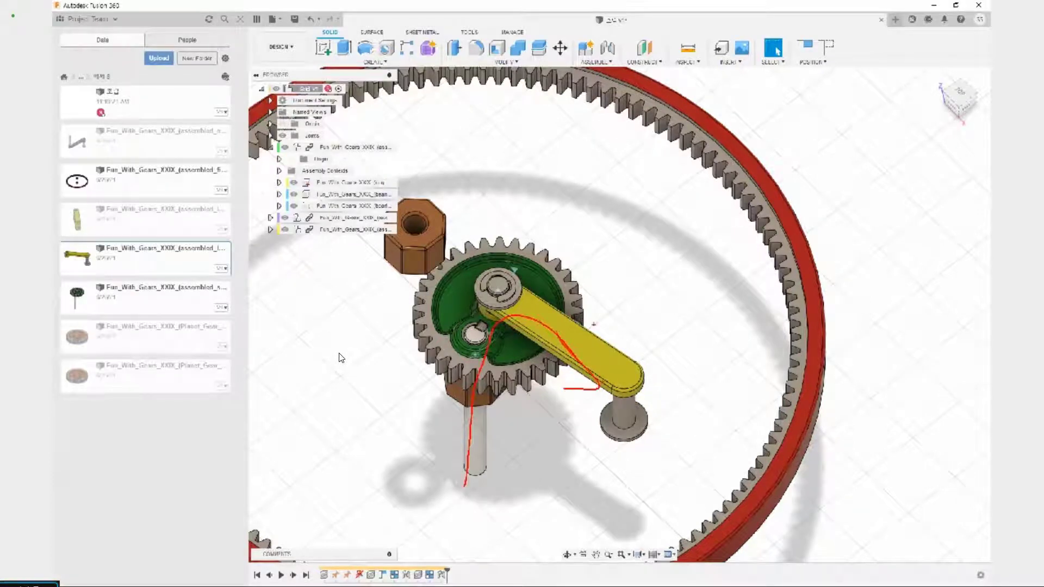
key("Escape")
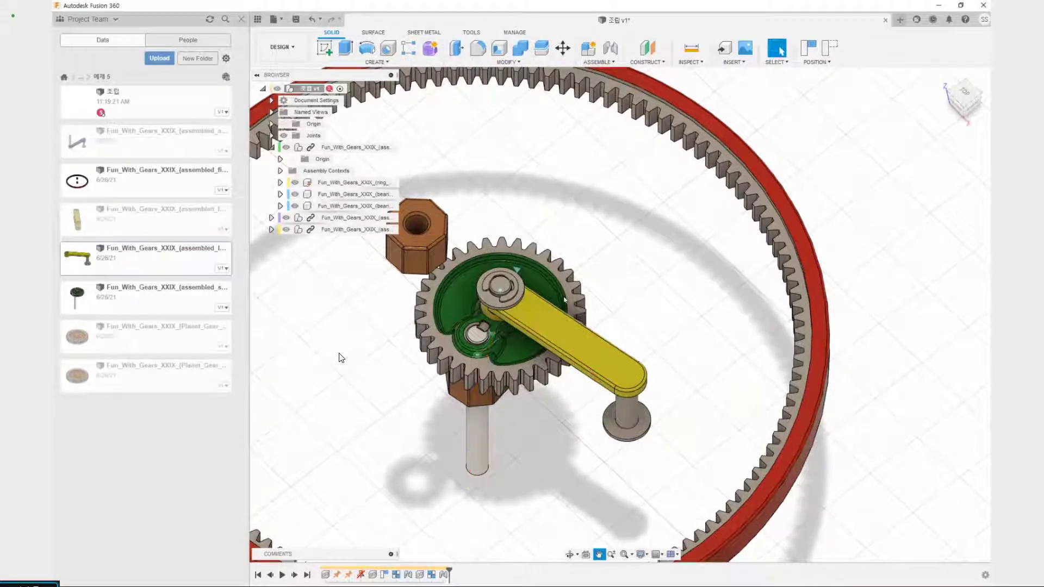
middle_click_drag(596, 226, 567, 287)
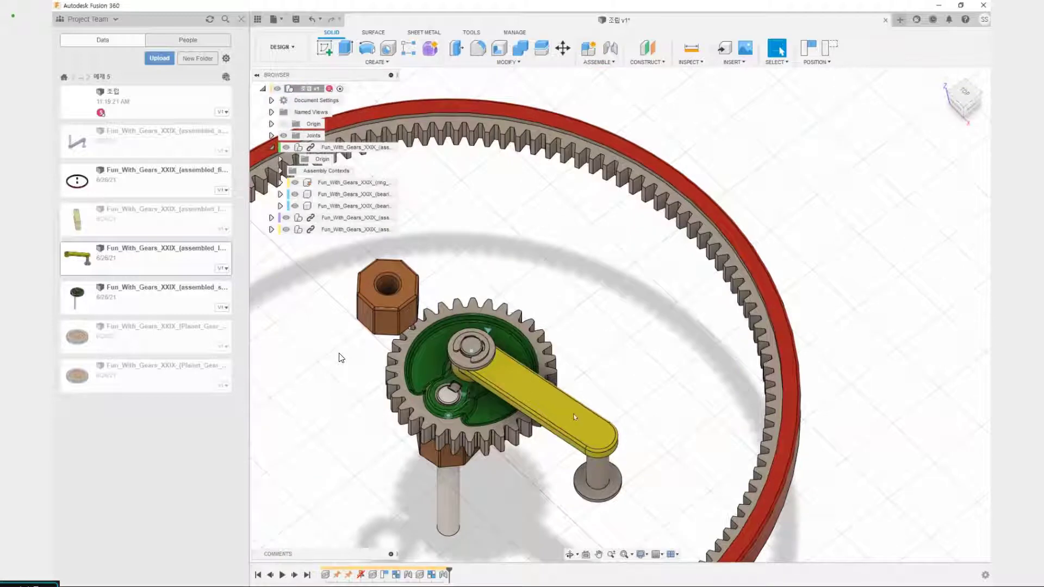
left_click_drag(575, 417, 534, 377)
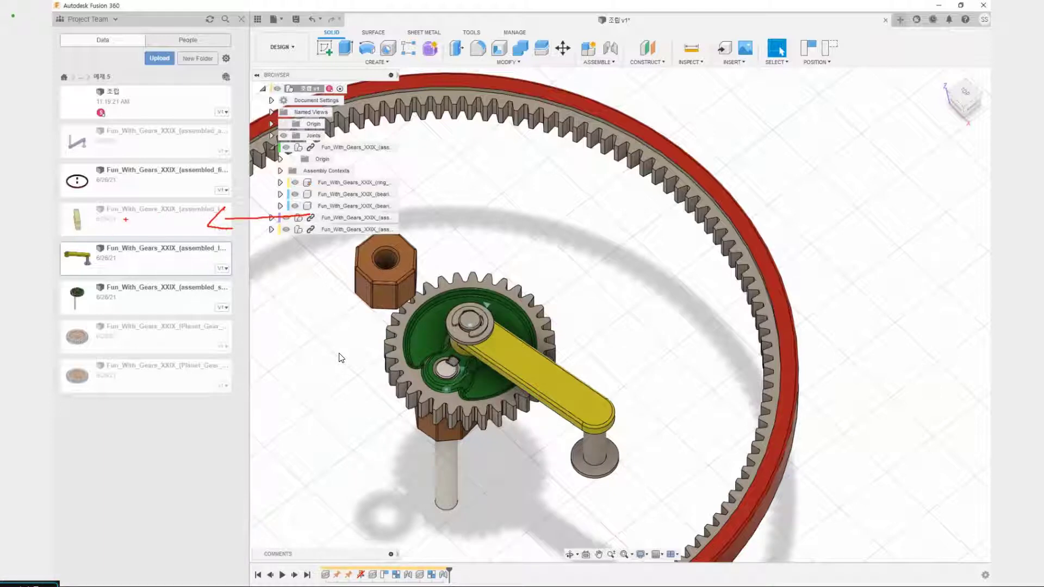
Insert the assembled_lever1 component, place it clear above the ring gear, and pull its two yellow lever arms apart.
right_click(147, 226)
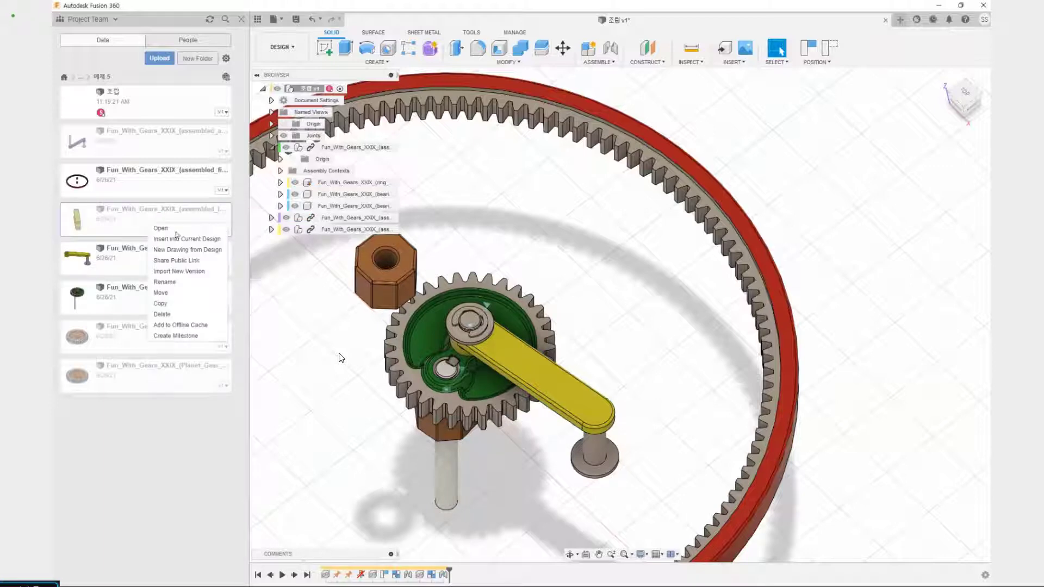
left_click(211, 239)
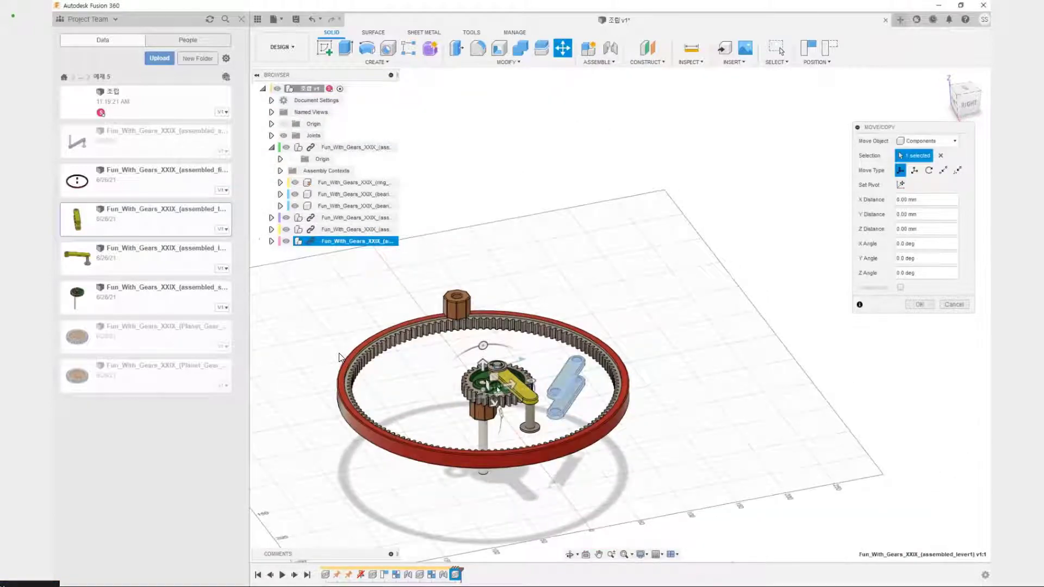
left_click(486, 387)
left_click_drag(485, 384, 565, 265)
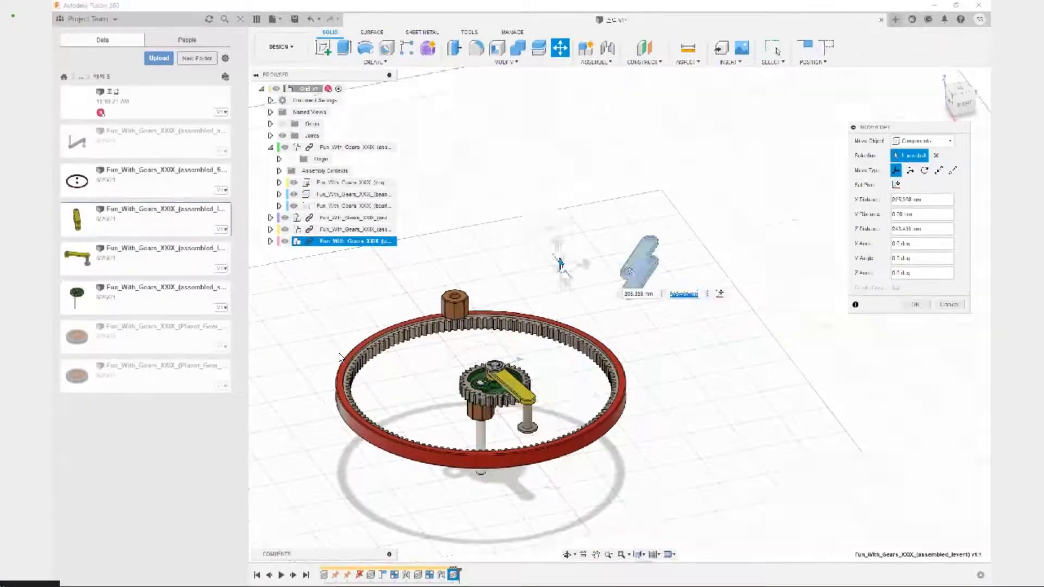
left_click(915, 305)
middle_click_drag(647, 321, 664, 361, "shift")
left_click_drag(602, 312, 706, 346)
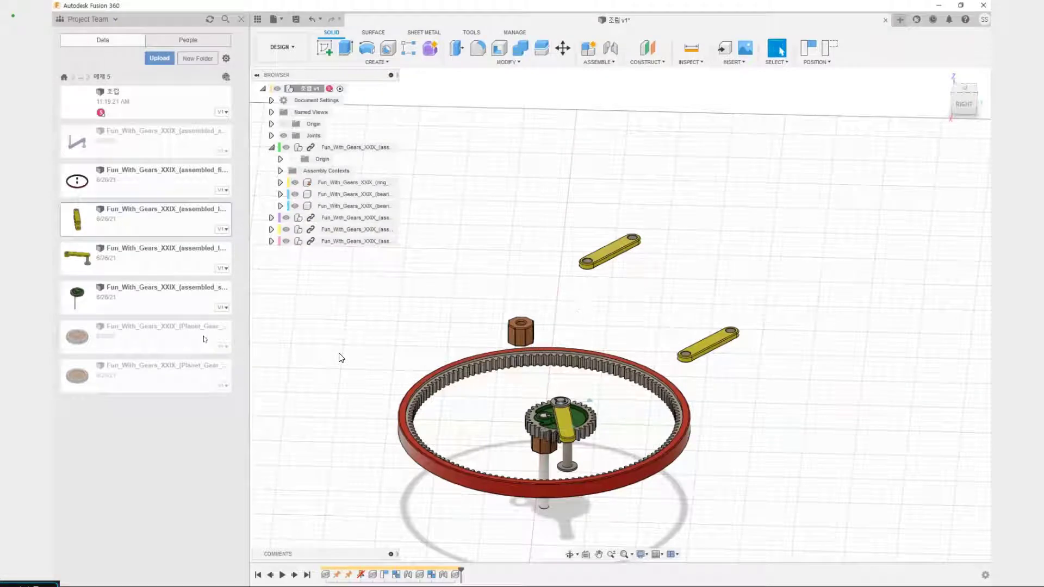
mouse_move(164, 336)
left_mouse_down()
mouse_move(167, 351)
mouse_move(321, 340)
left_mouse_up()
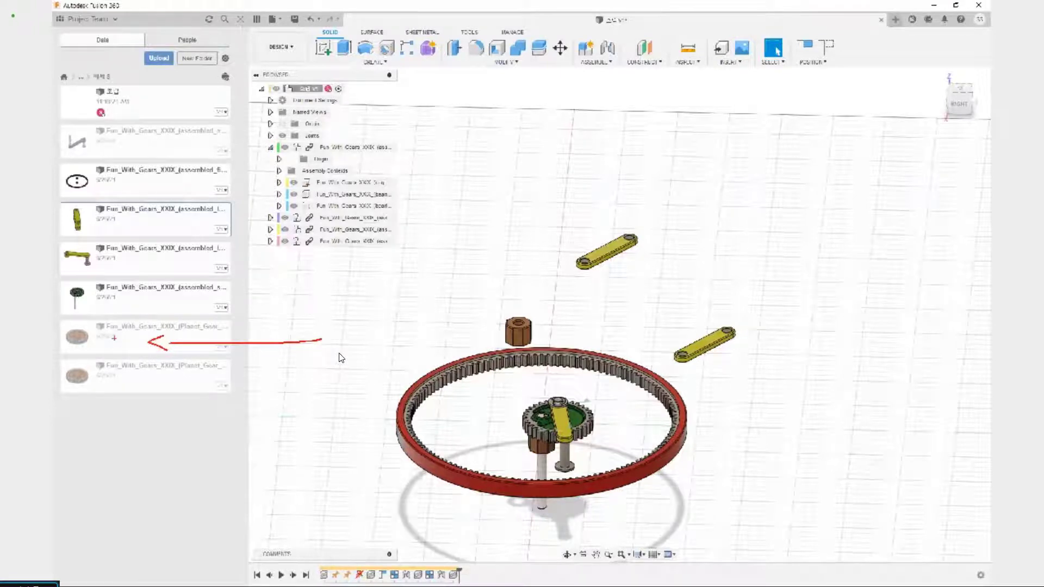
mouse_move(593, 267)
left_mouse_down()
mouse_move(591, 282)
mouse_move(590, 219)
mouse_move(571, 223)
left_mouse_up()
left_click_drag(614, 288, 595, 384)
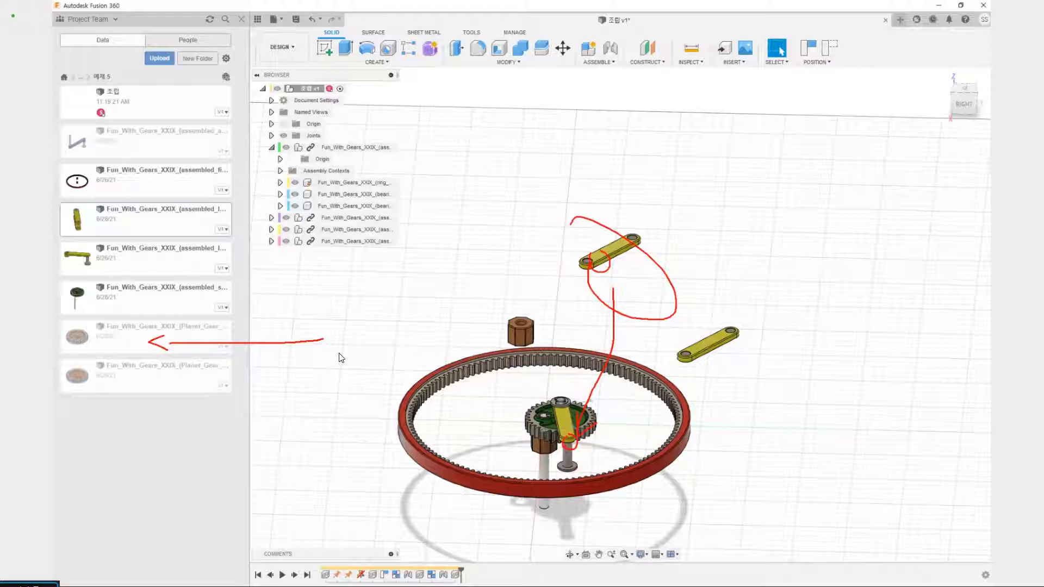
mouse_move(588, 474)
left_mouse_down()
mouse_move(597, 433)
mouse_move(612, 479)
left_mouse_up()
mouse_move(166, 328)
left_mouse_down()
mouse_move(543, 439)
mouse_move(566, 467)
left_mouse_up()
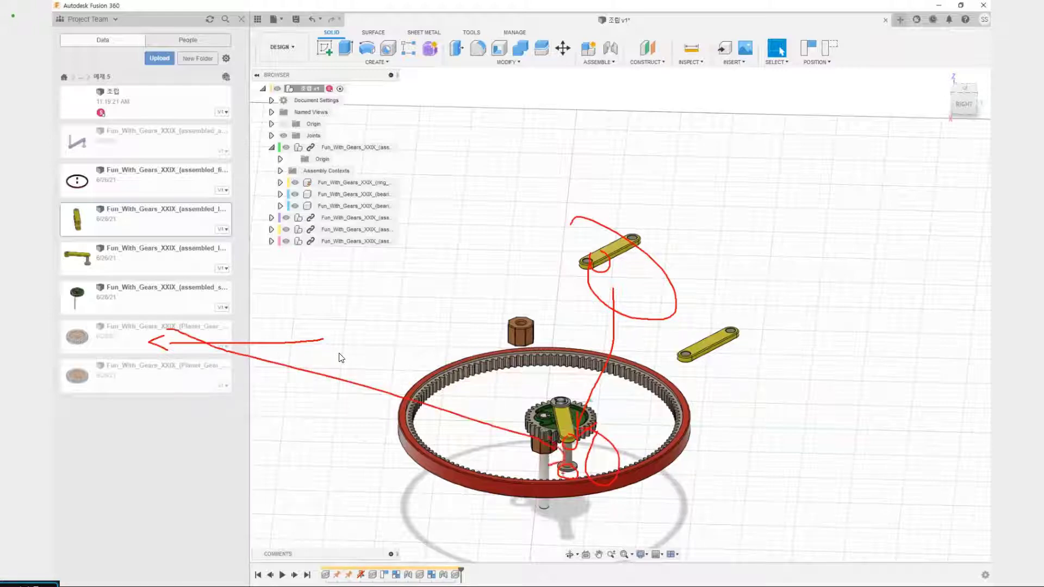
Revert the separated lever arms to their last captured position.
key("Escape")
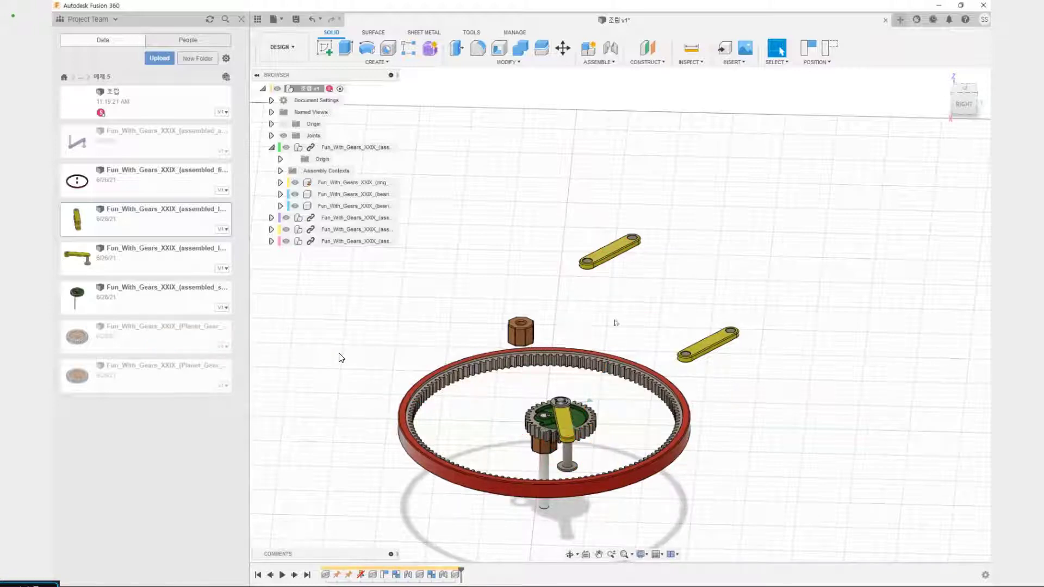
left_click(831, 49)
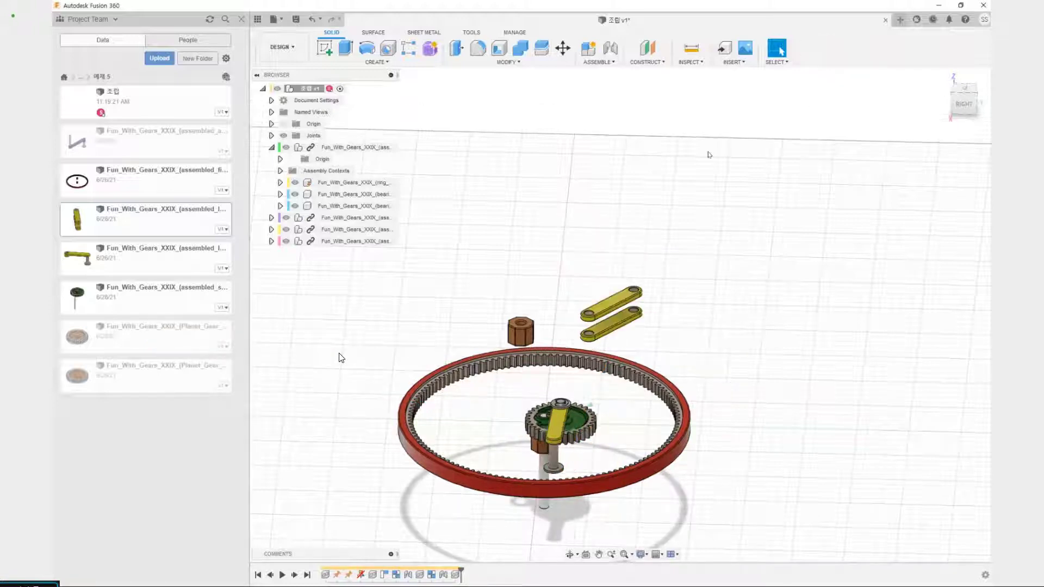
scroll(613, 324, "up", 10)
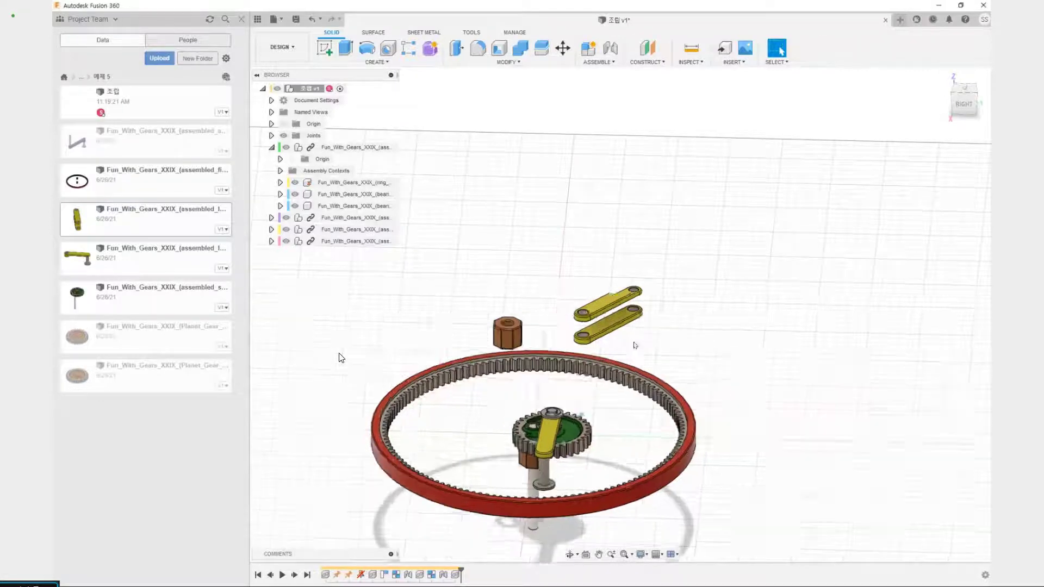
scroll(553, 349, "down", 10)
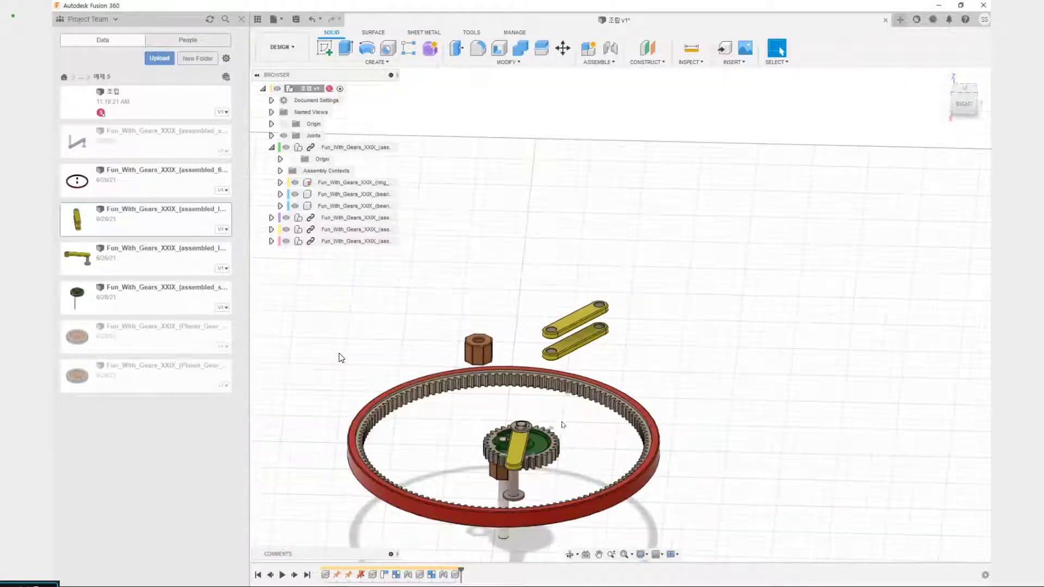
middle_click_drag(553, 348, 598, 355, "shift")
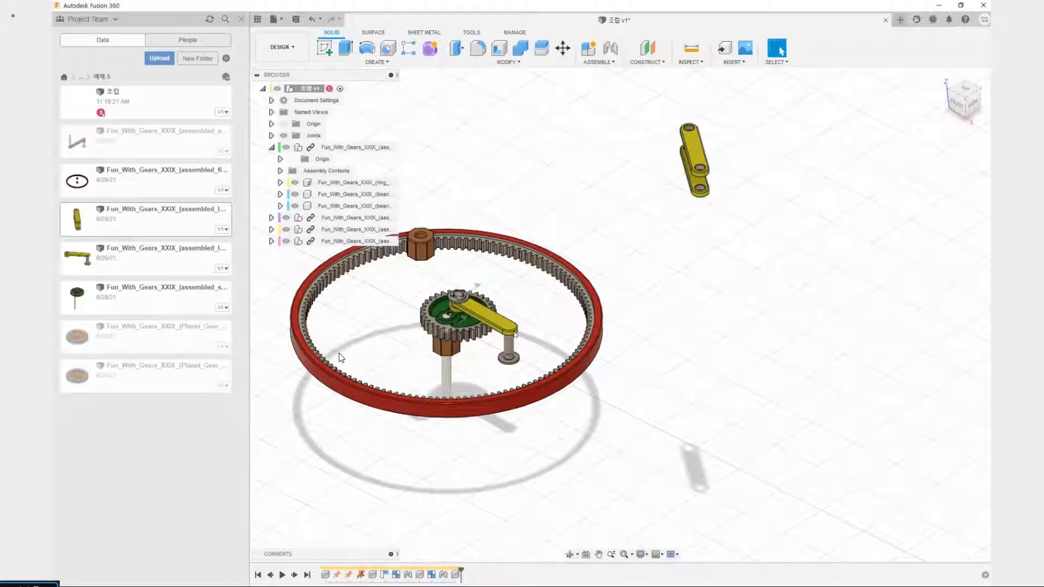
Insert the Planet_Gear_32M2 component into the design and place it clear of the ring gear, about -127 mm in Y and 100 mm in Z.
left_click_drag(667, 184, 501, 347)
middle_click_drag(652, 184, 483, 341)
left_click(162, 349)
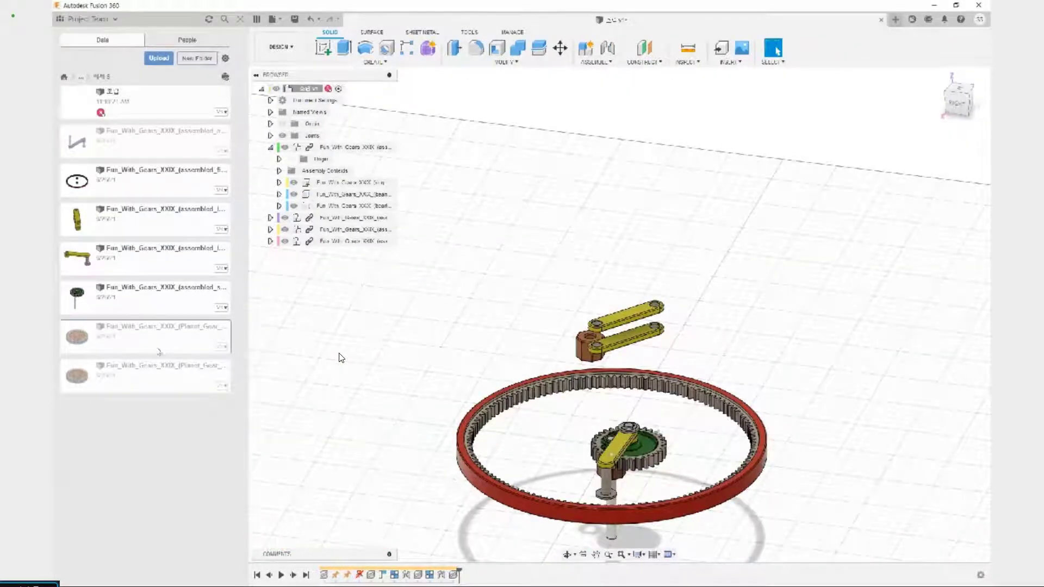
right_click(130, 344)
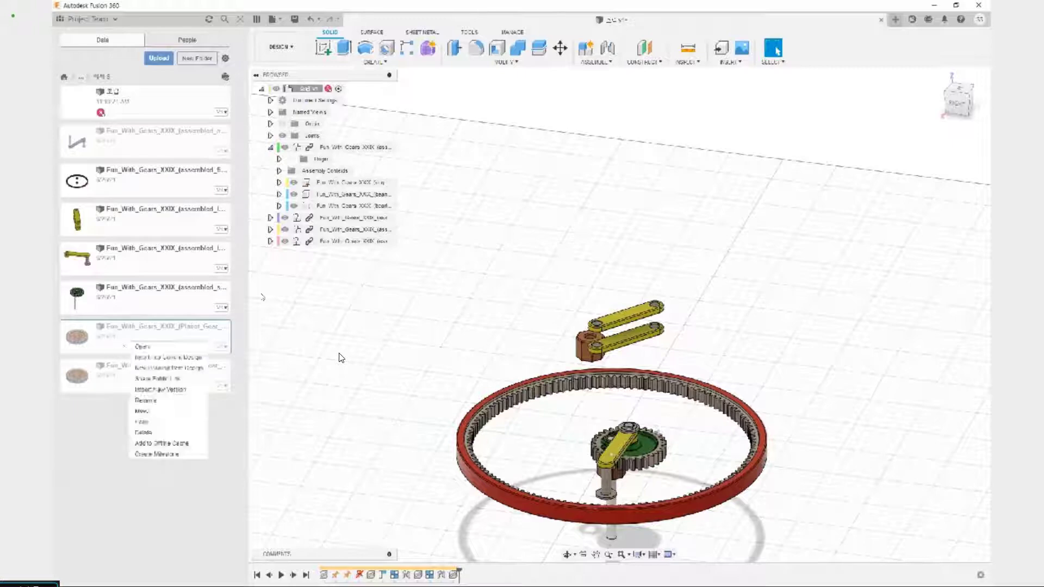
left_click(193, 359)
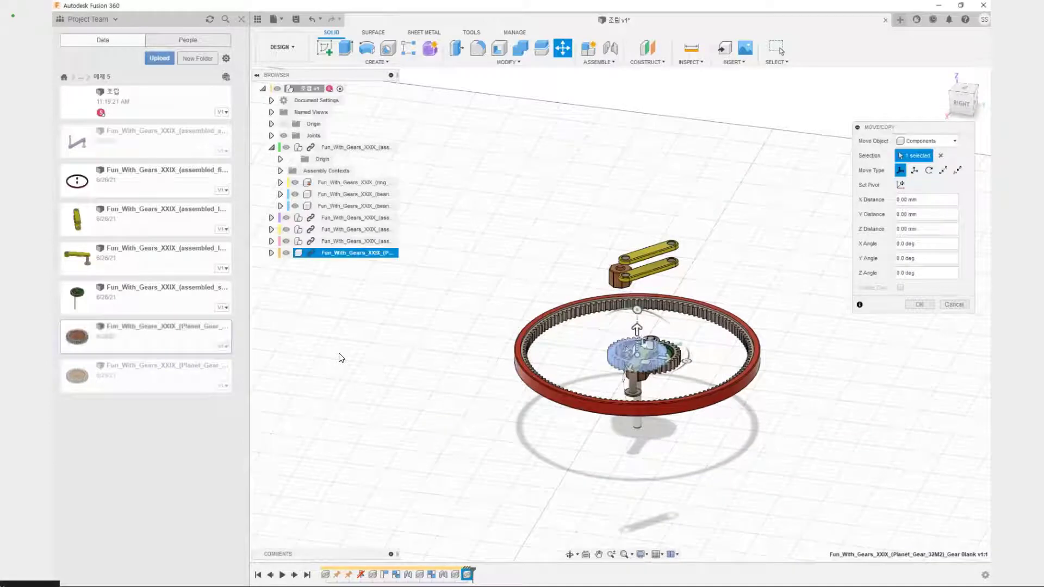
left_click_drag(647, 344, 539, 252)
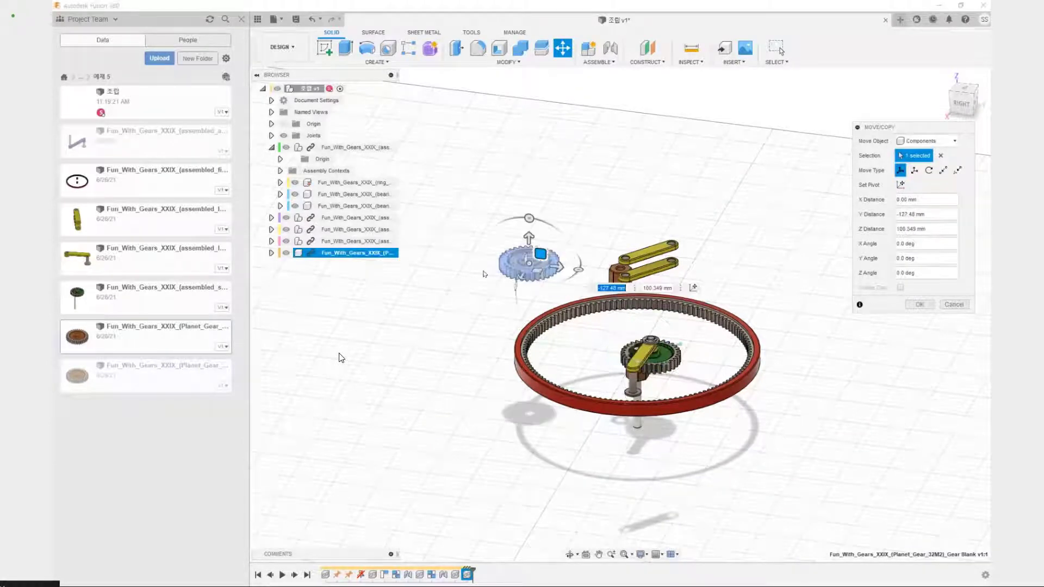
scroll(484, 270, "up", 3)
middle_click_drag(484, 271, 587, 362)
middle_click_drag(587, 362, 485, 407)
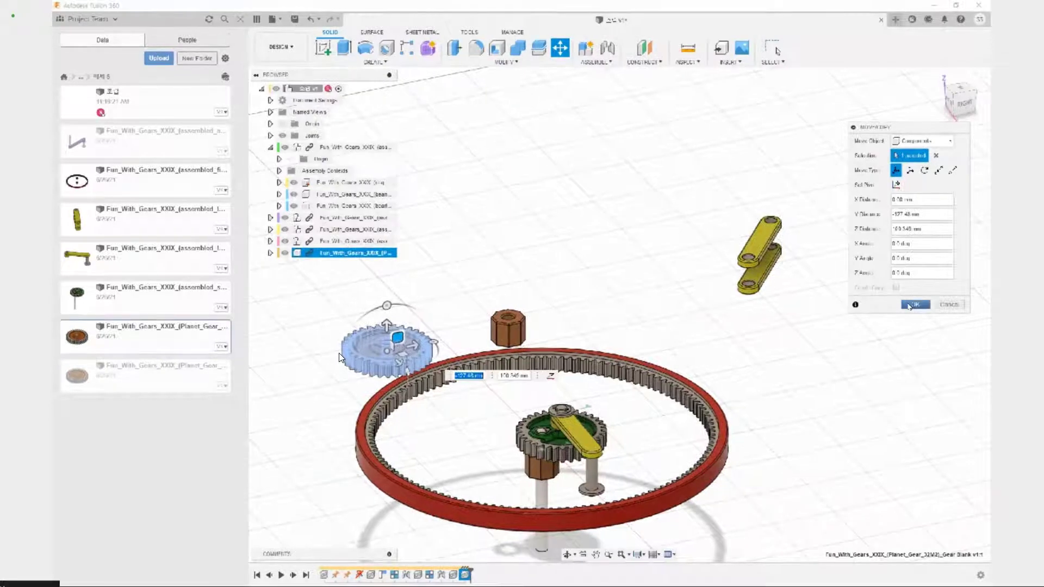
key("Return")
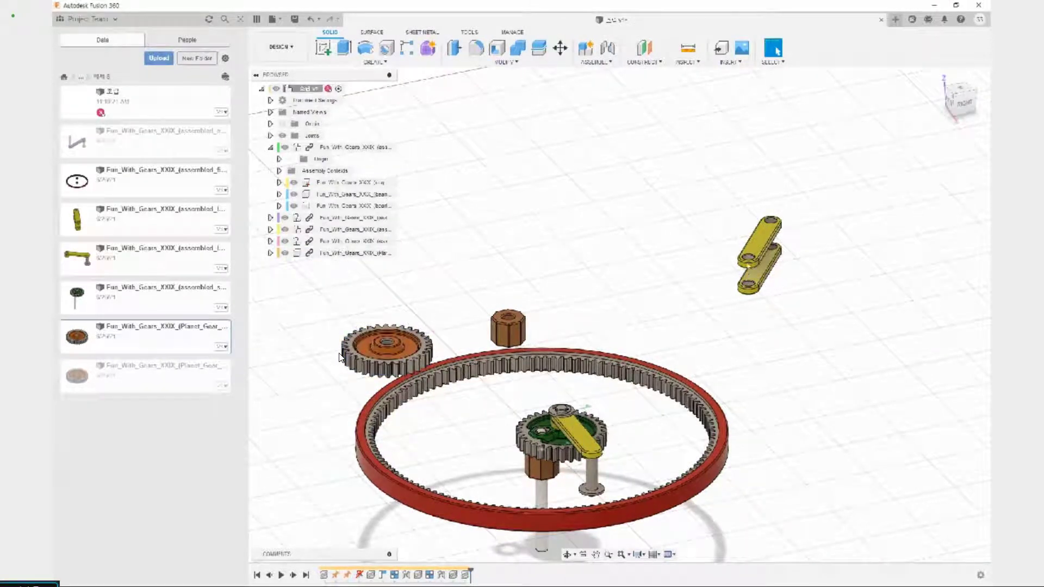
scroll(341, 358, "up", 5)
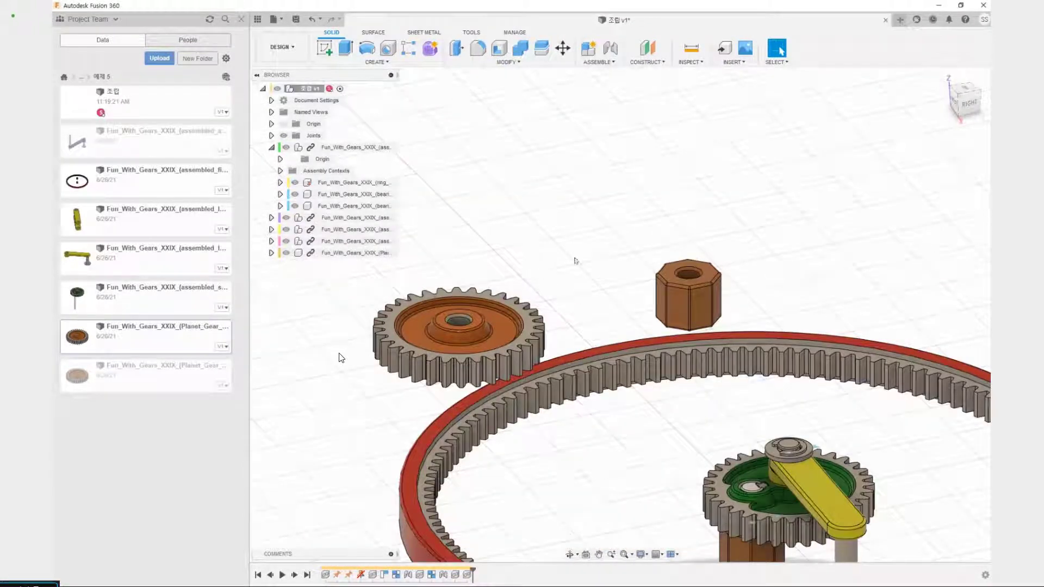
key("j")
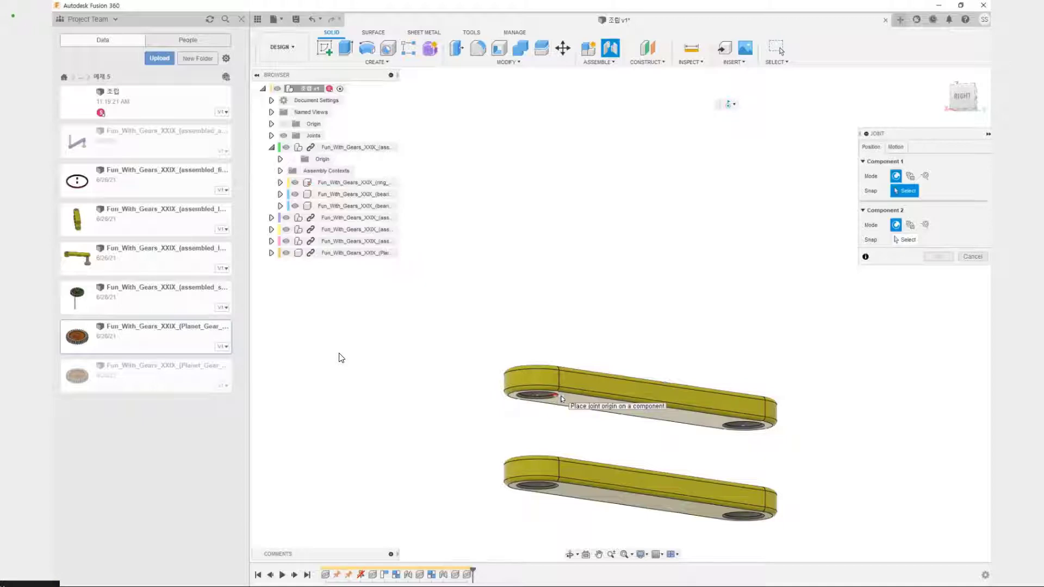
left_click(896, 147)
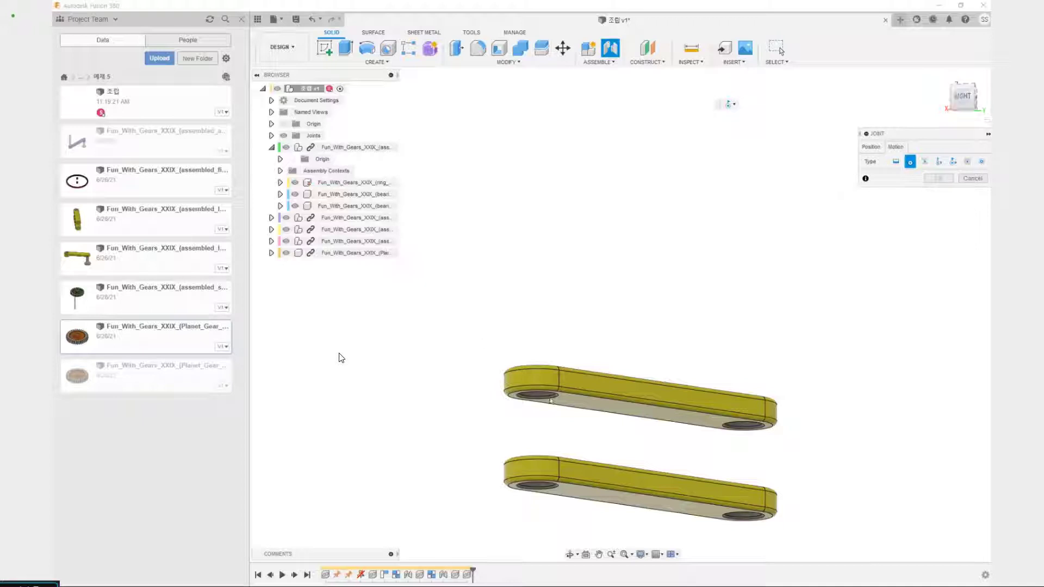
key("Escape")
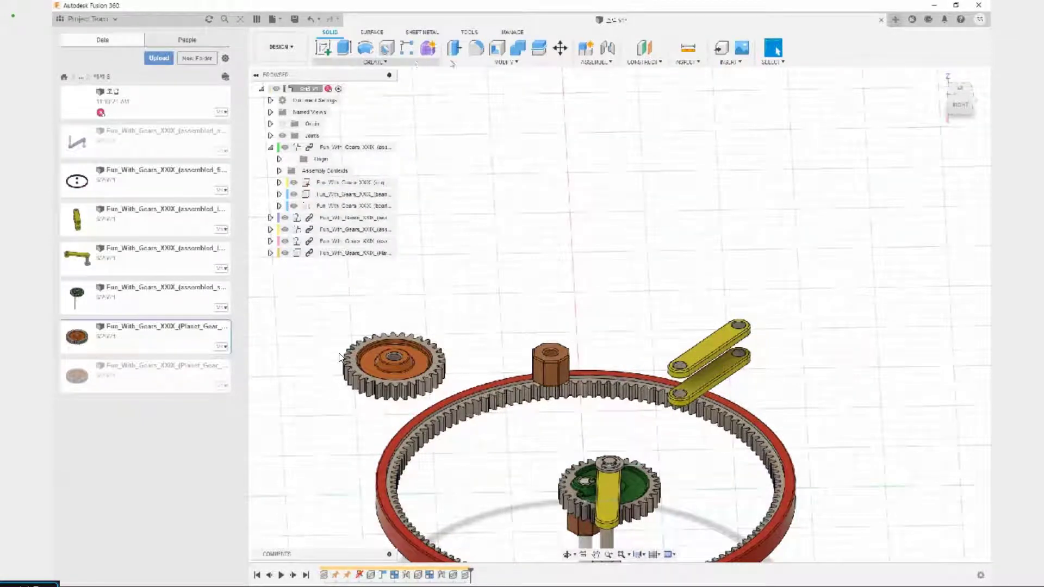
left_click(499, 62)
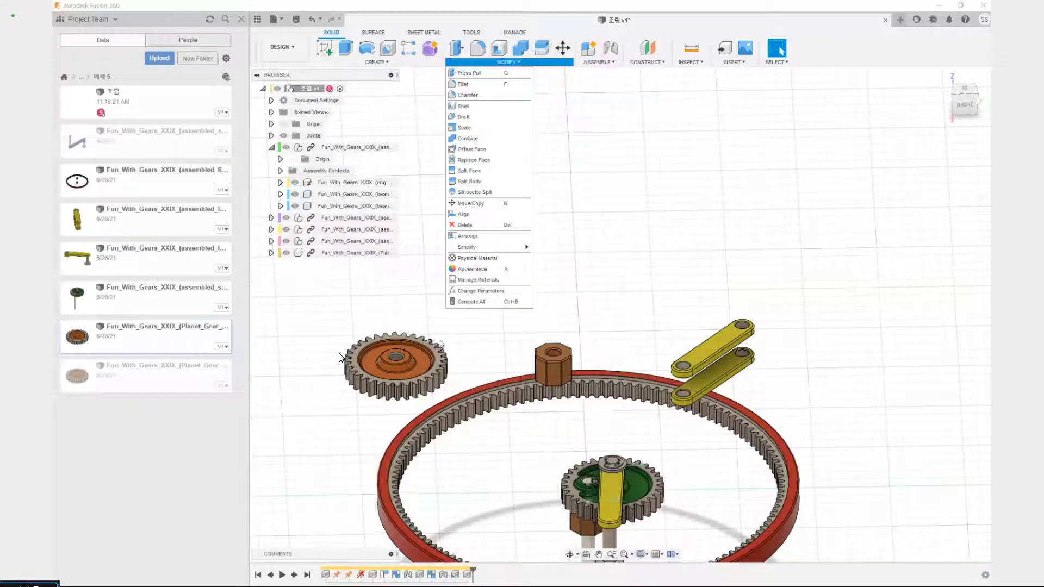
left_click(491, 349)
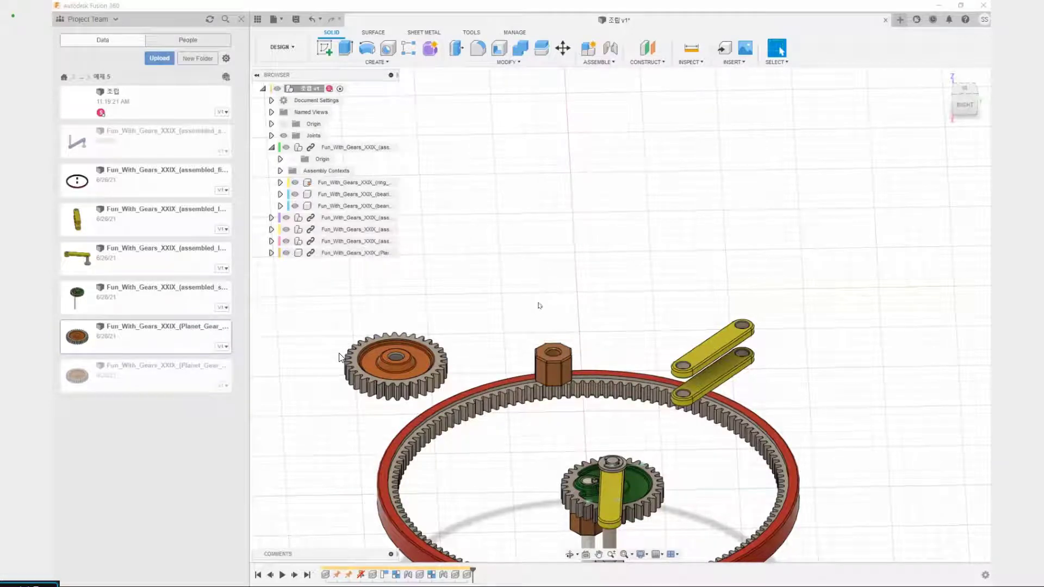
middle_click_drag(505, 335, 603, 241)
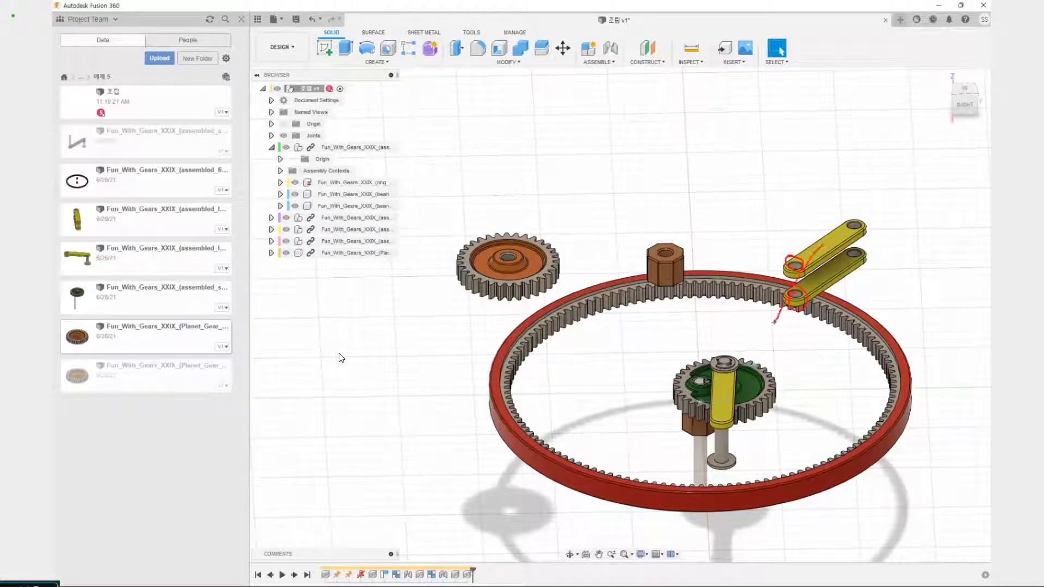
left_click_drag(794, 240, 794, 327)
left_click_drag(544, 227, 529, 223)
mouse_move(783, 267)
left_mouse_down()
mouse_move(505, 262)
mouse_move(571, 274)
left_mouse_up()
left_click_drag(718, 298, 547, 301)
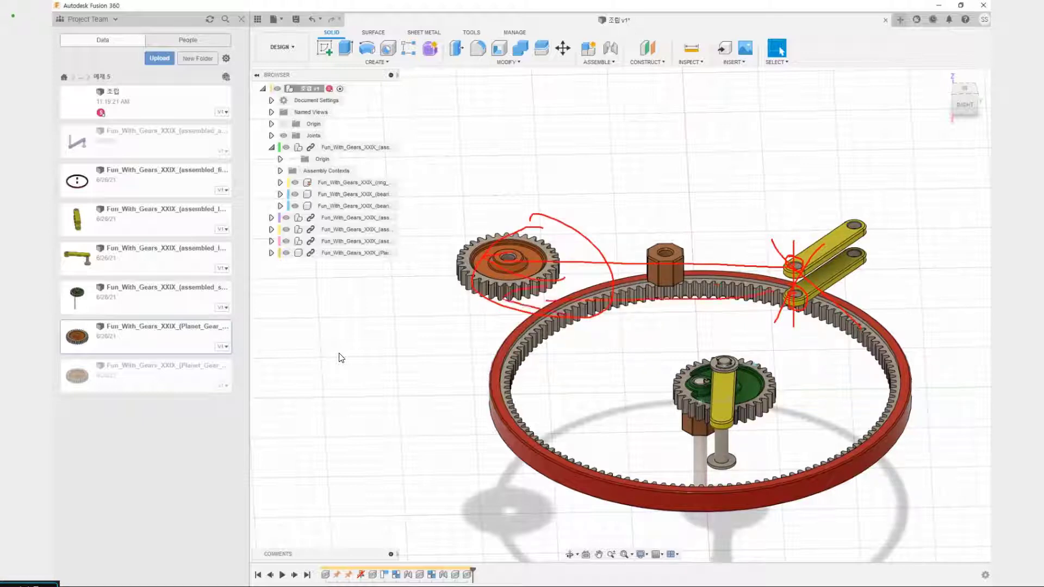
left_click_drag(537, 167, 505, 209)
left_click_drag(593, 157, 500, 219)
left_click_drag(516, 160, 600, 221)
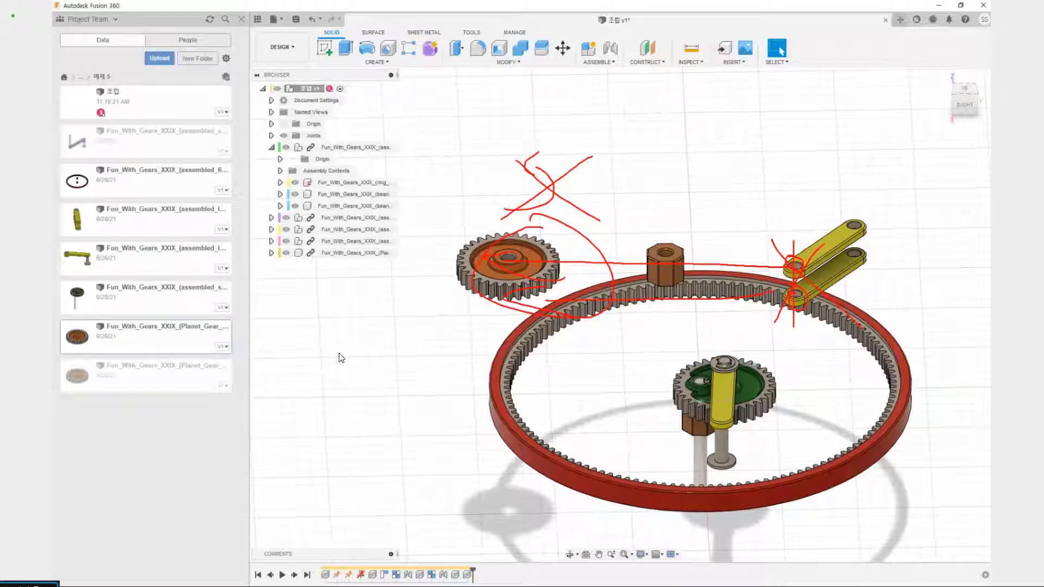
left_click_drag(697, 132, 701, 155)
left_click_drag(498, 253, 499, 260)
left_click_drag(555, 210, 484, 288)
left_click_drag(479, 205, 586, 320)
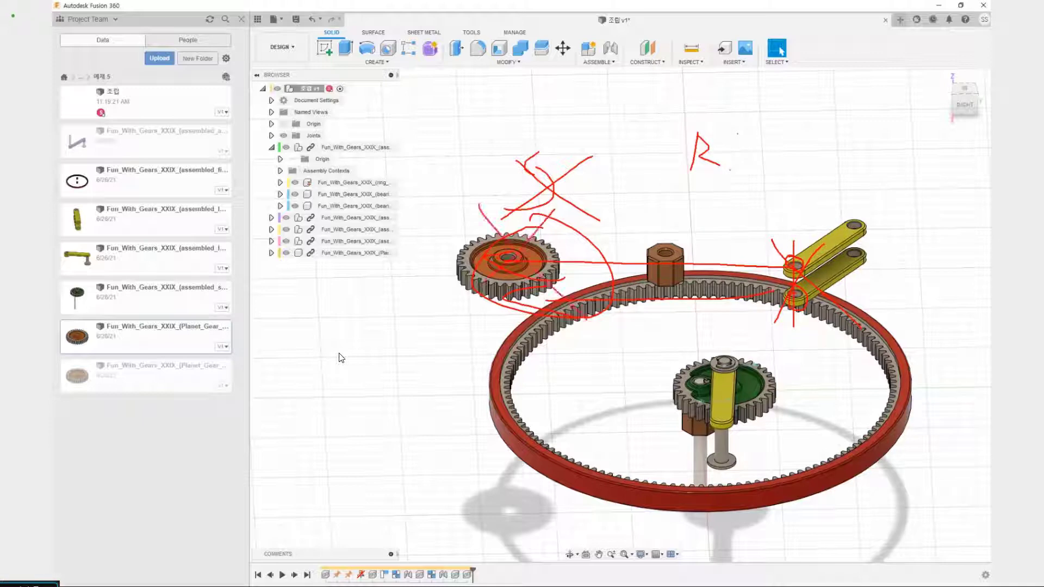
key("Escape")
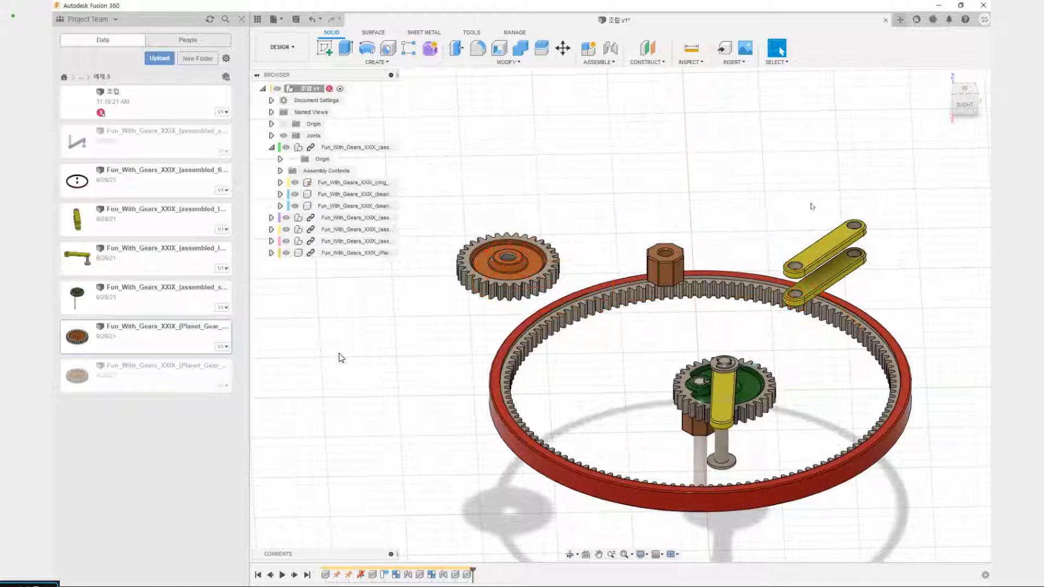
Start aligning components, taking the hole center on the underside of the upper yellow lever arm as the point to move from.
left_click(509, 62)
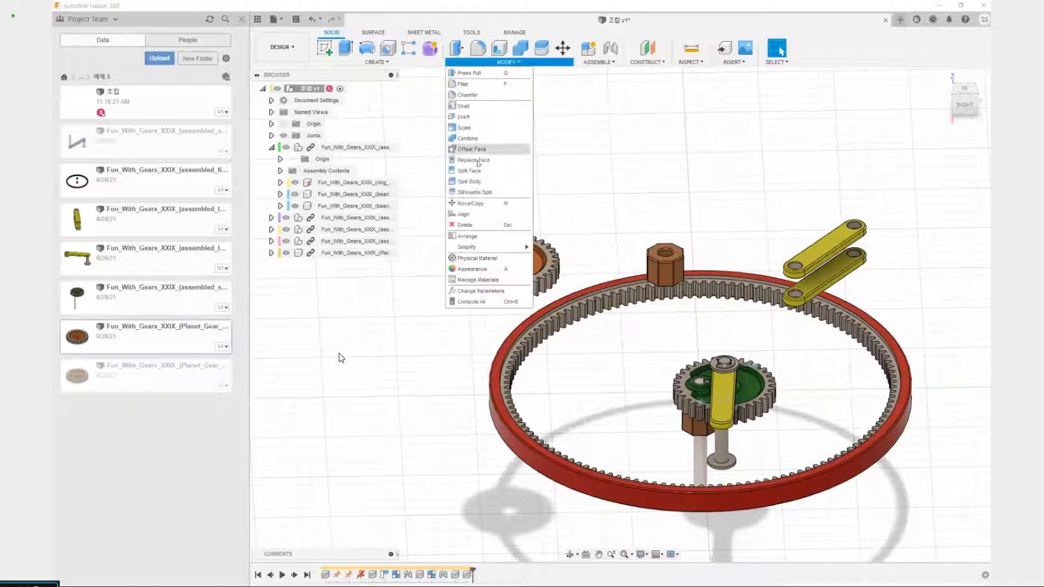
left_click(468, 214)
middle_click_drag(678, 312, 620, 349)
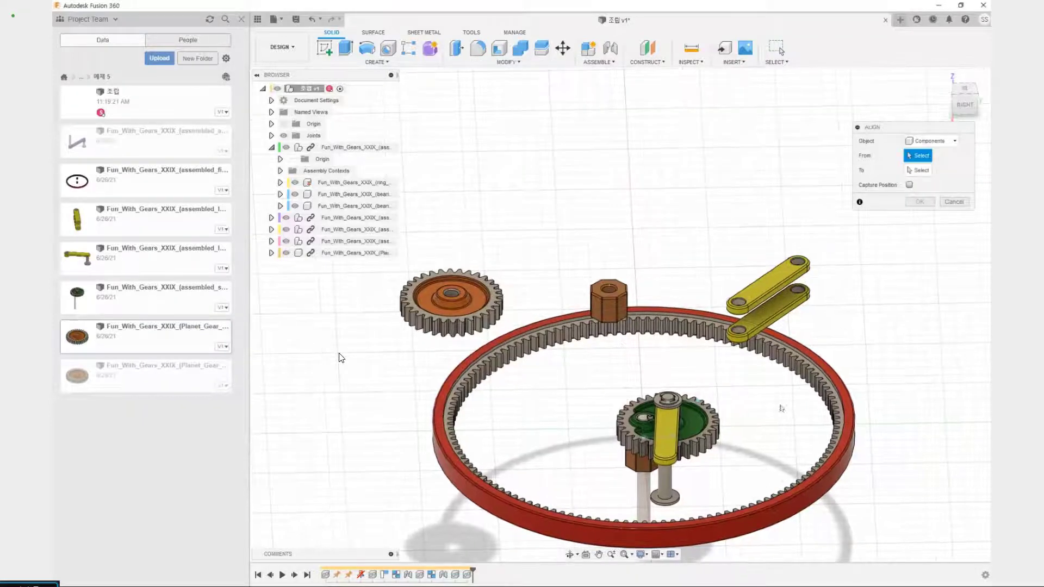
middle_click_drag(781, 406, 775, 370, "shift")
scroll(660, 206, "up", 3)
middle_click_drag(702, 232, 673, 271)
scroll(660, 206, "up", 3)
scroll(687, 340, "up", 3)
scroll(595, 279, "down", 3)
middle_click_drag(595, 278, 623, 320)
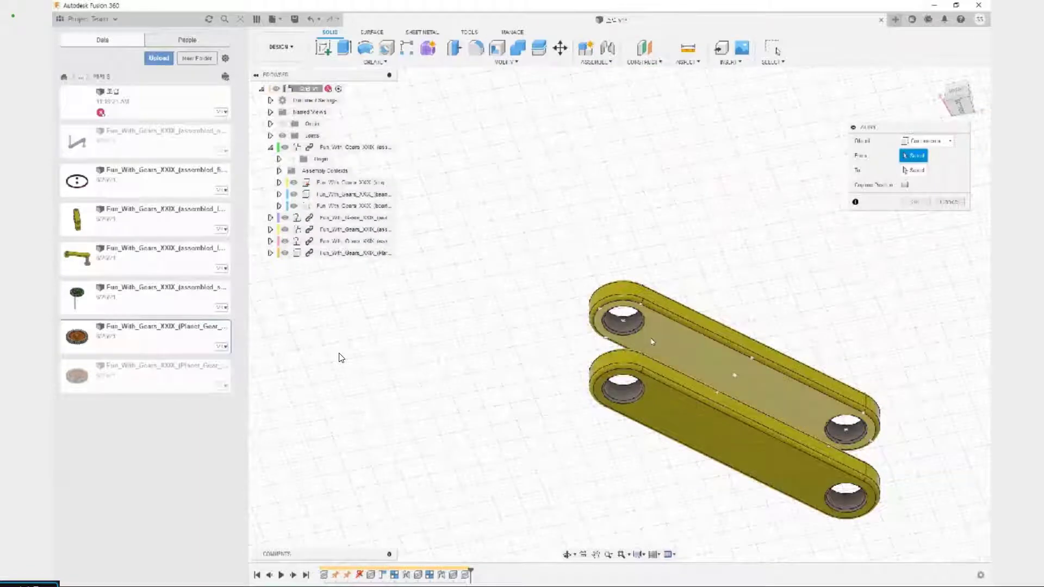
left_click(623, 321)
Align the upper lever arm to the bore center on the top of the planet gear's hub and complete the alignment.
middle_click_drag(483, 387, 652, 261)
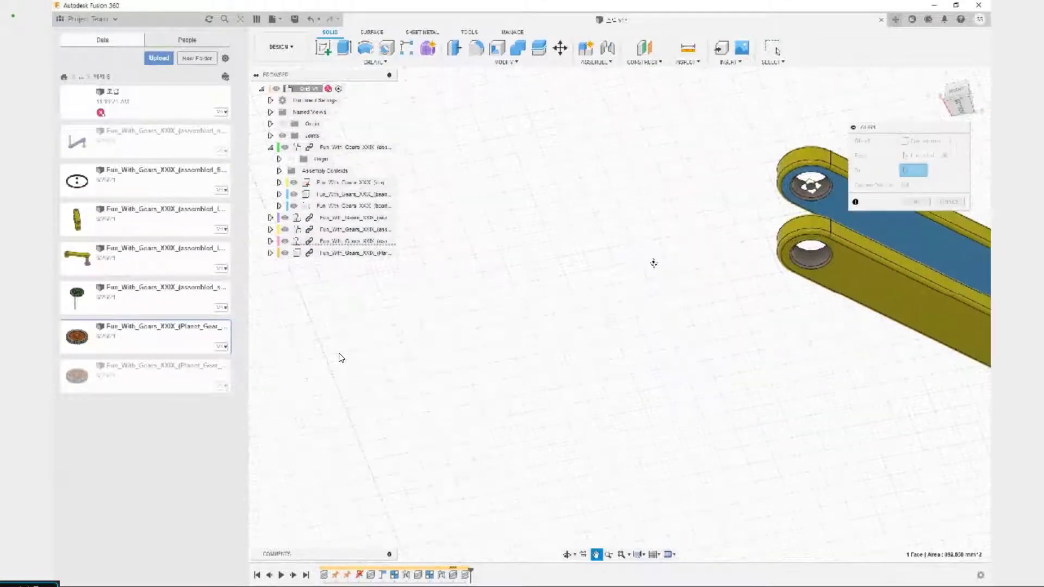
scroll(655, 259, "down", 3)
scroll(482, 315, "down", 2)
scroll(341, 358, "up", 8)
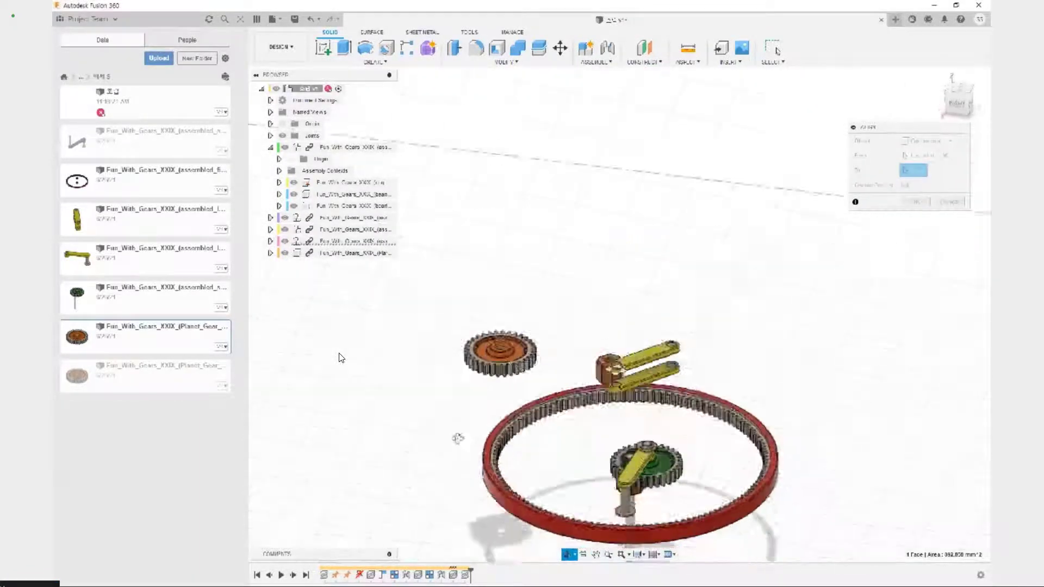
scroll(511, 320, "up", 3)
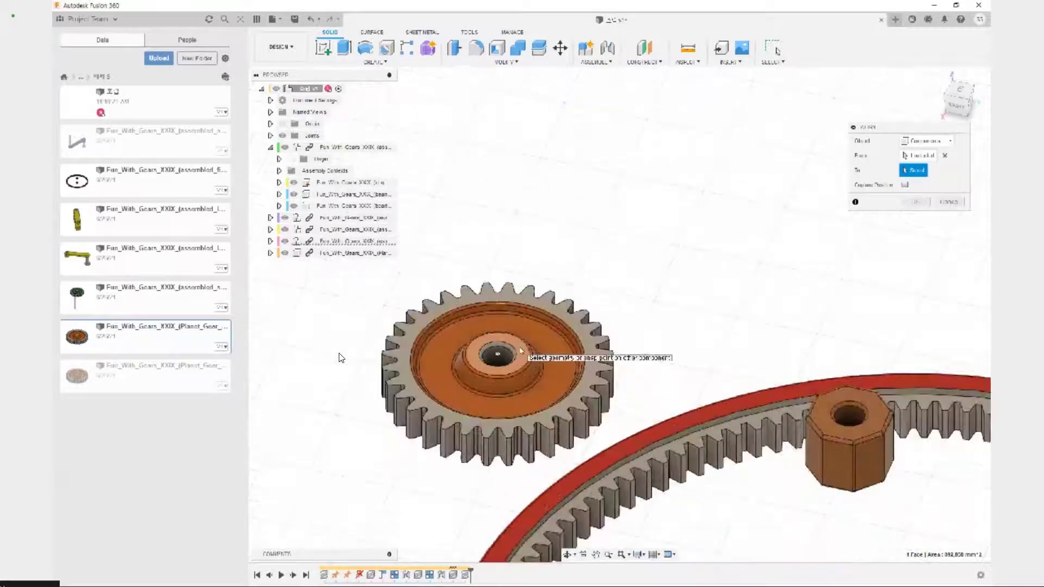
left_click(497, 355)
scroll(682, 330, "down", 4)
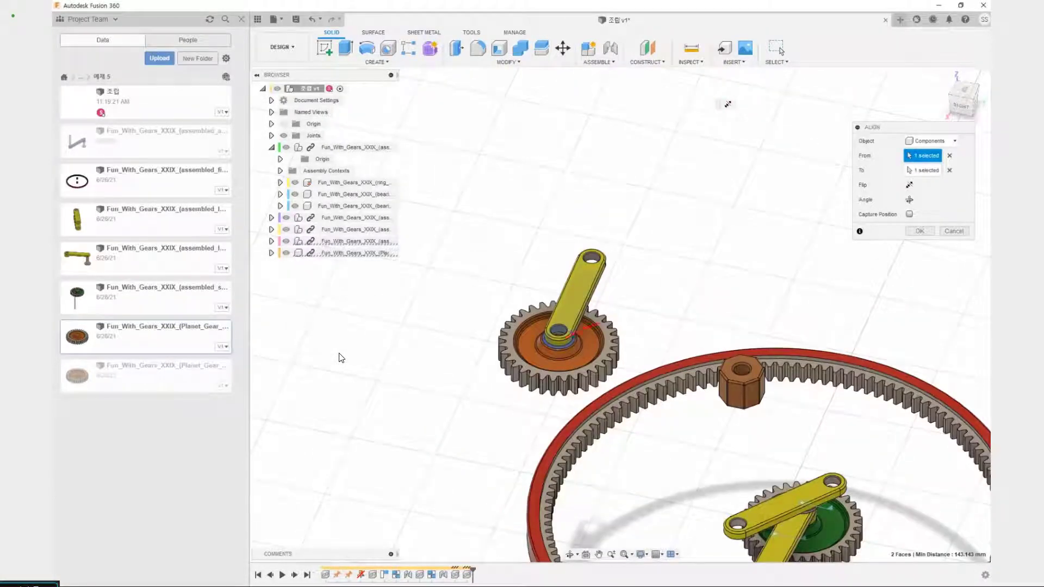
left_click(923, 232)
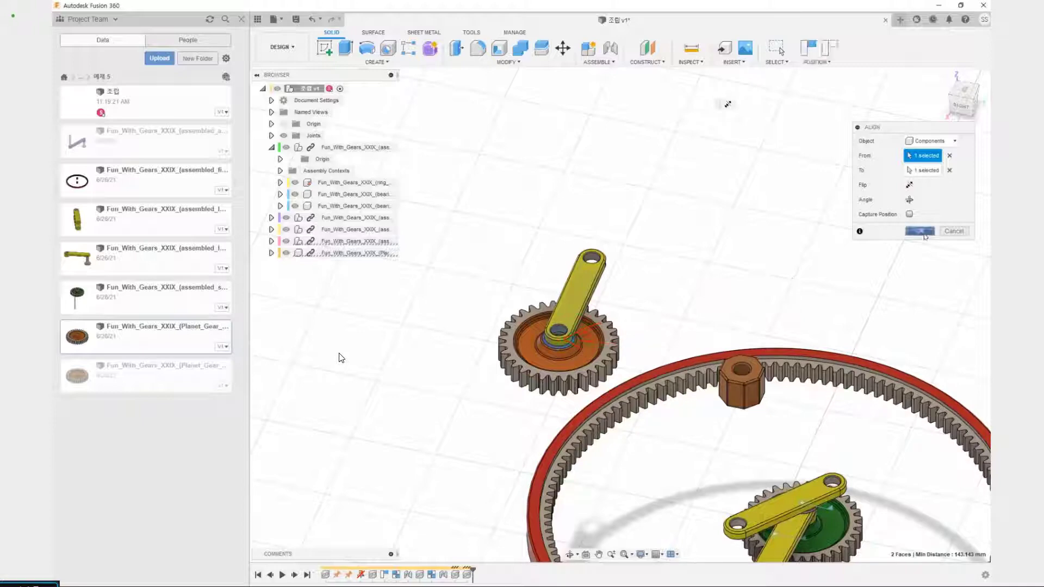
Start another component alignment, taking the hole center on the top of the loose lower lever arm as the point to move from.
middle_click_drag(909, 259, 808, 117)
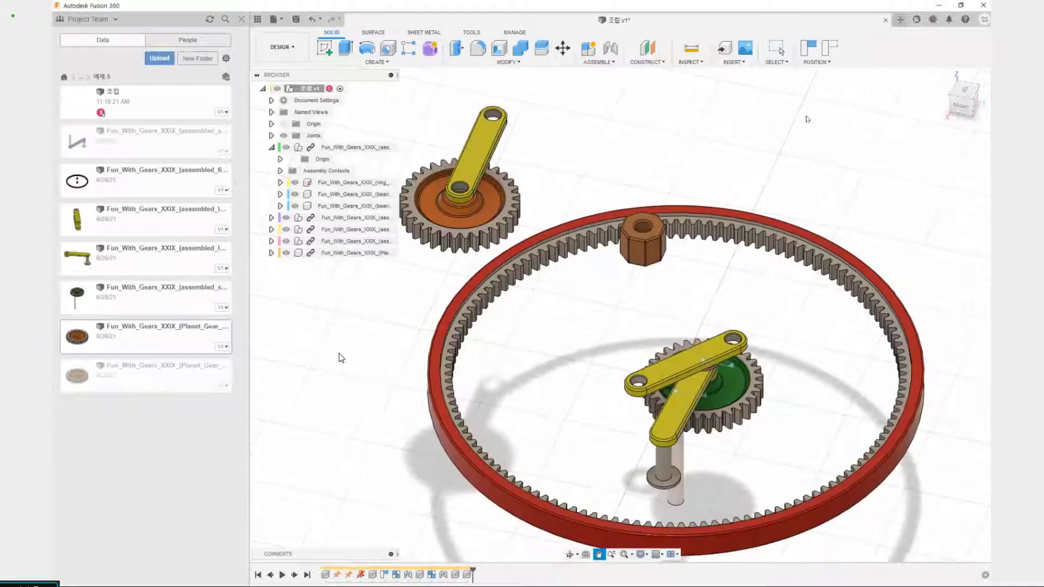
middle_click_drag(586, 348, 580, 291, "shift")
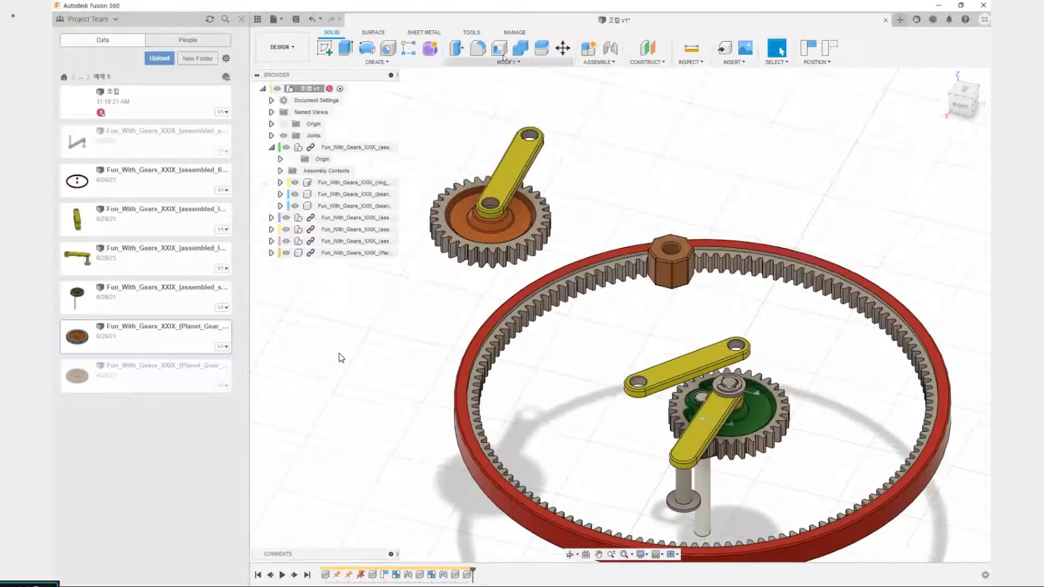
left_click(509, 62)
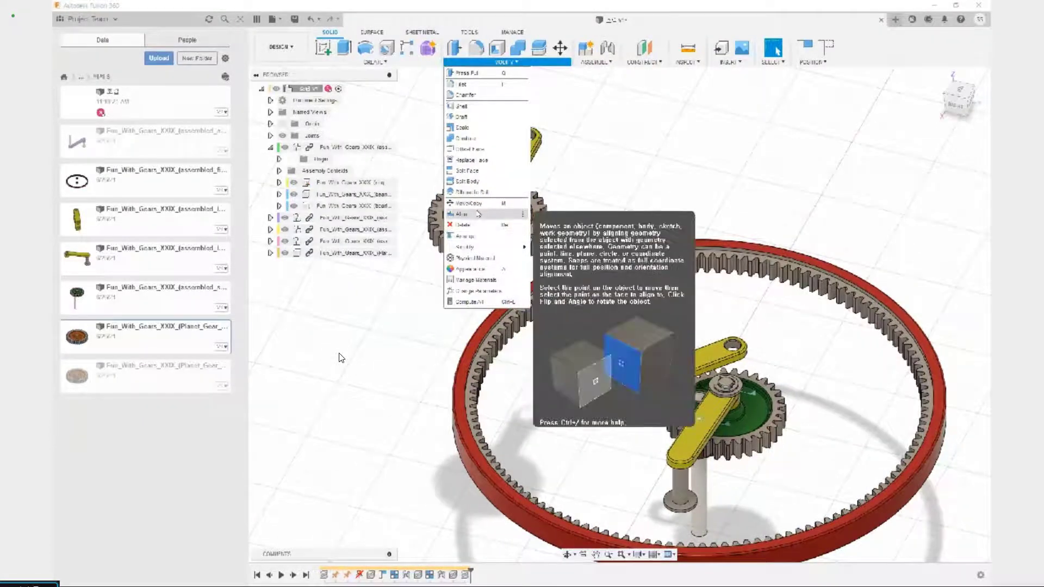
left_click(464, 214)
scroll(642, 337, "up", 5)
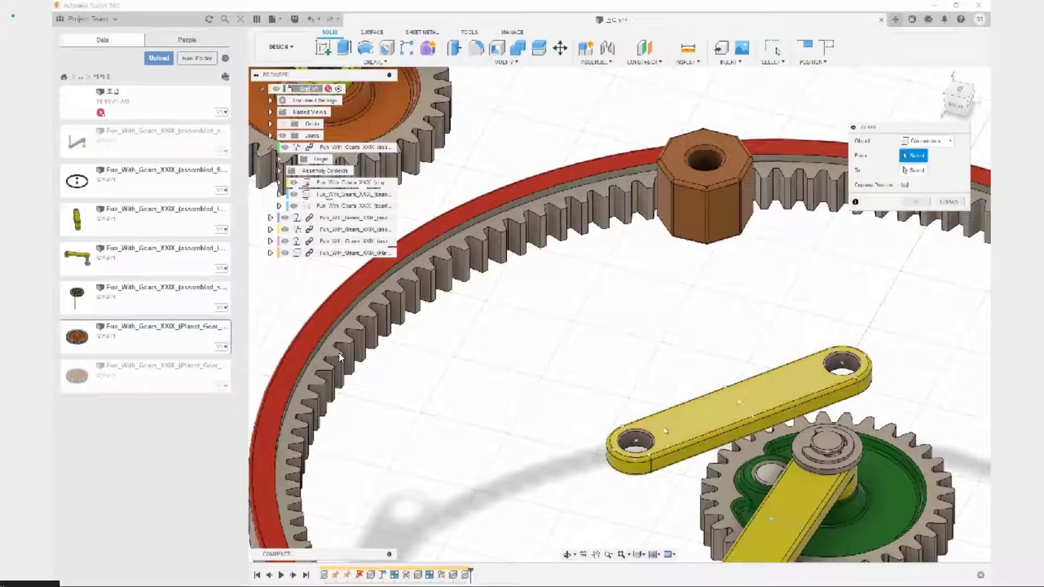
left_click(635, 441)
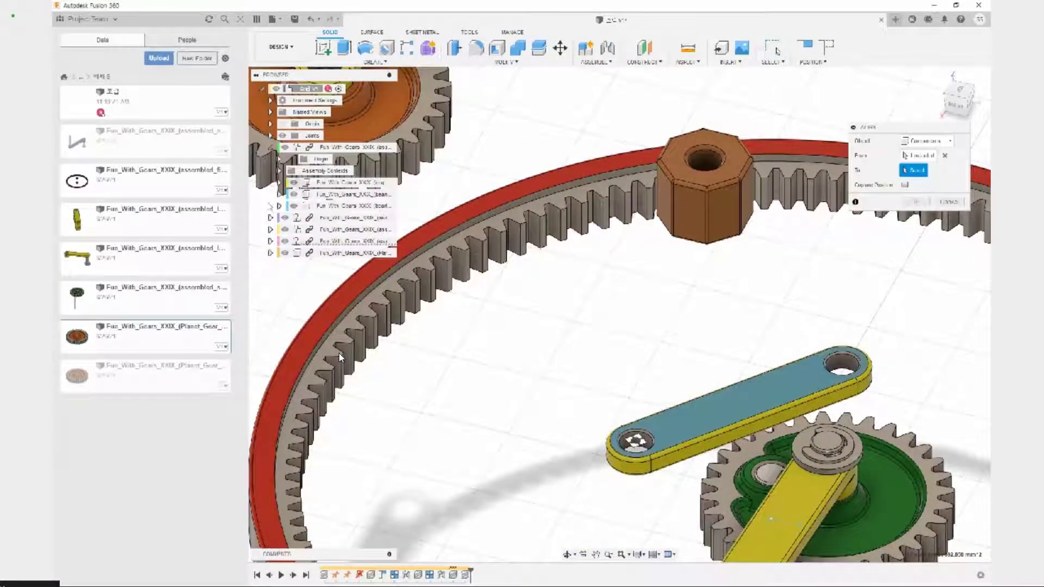
Align the lower lever arm to the bore center on the underside of the orange planet gear and complete the alignment.
scroll(561, 283, "down", 4)
middle_click_drag(561, 282, 843, 351)
middle_click_drag(495, 326, 533, 222, "shift")
scroll(541, 314, "up", 4)
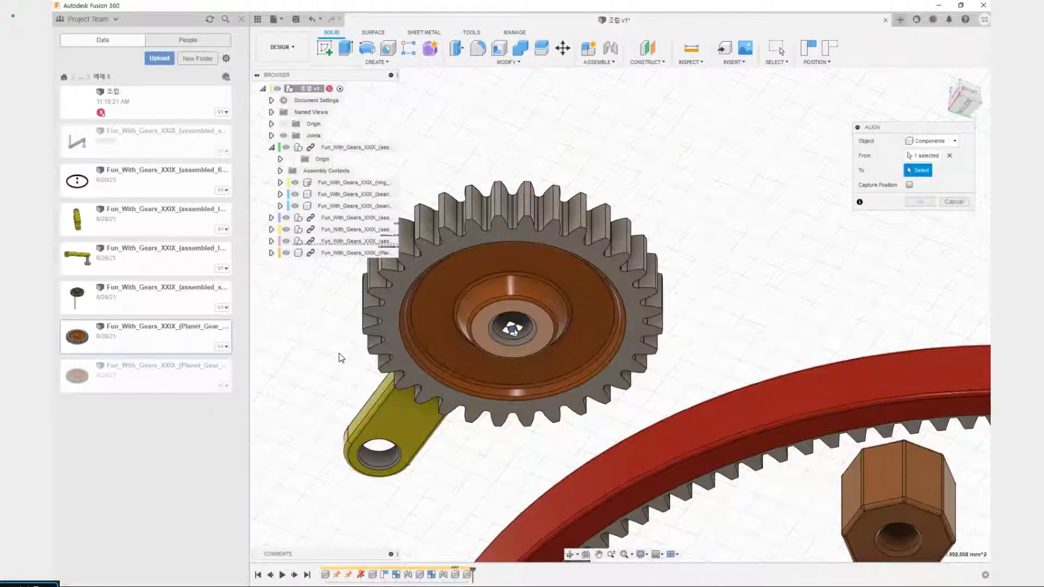
left_click(542, 313)
mouse_move(607, 265)
middle_mouse_down("shift")
mouse_move(612, 239)
mouse_move(626, 263)
middle_mouse_up("shift")
scroll(627, 263, "down", 3)
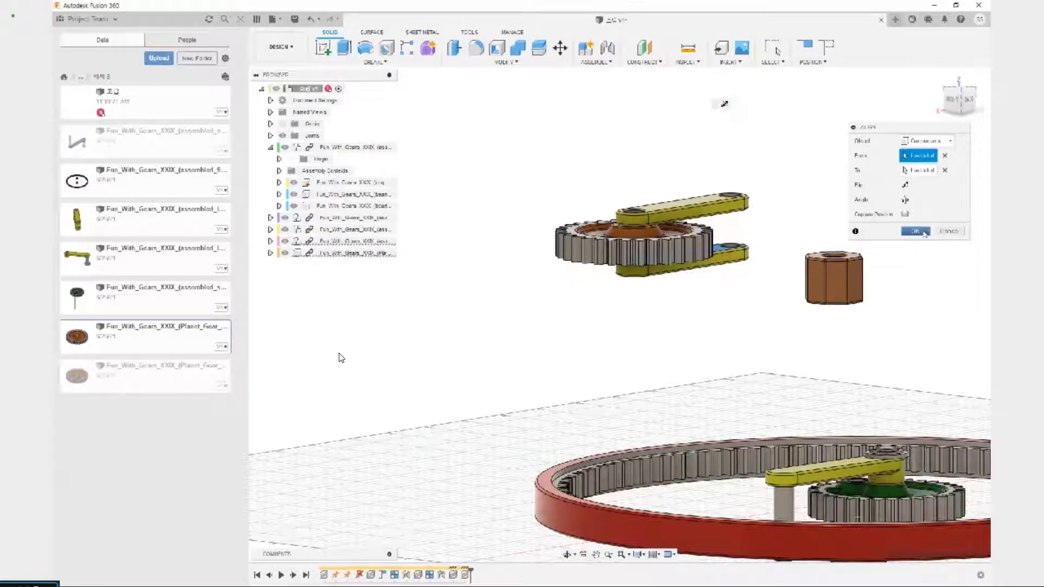
left_click(923, 232)
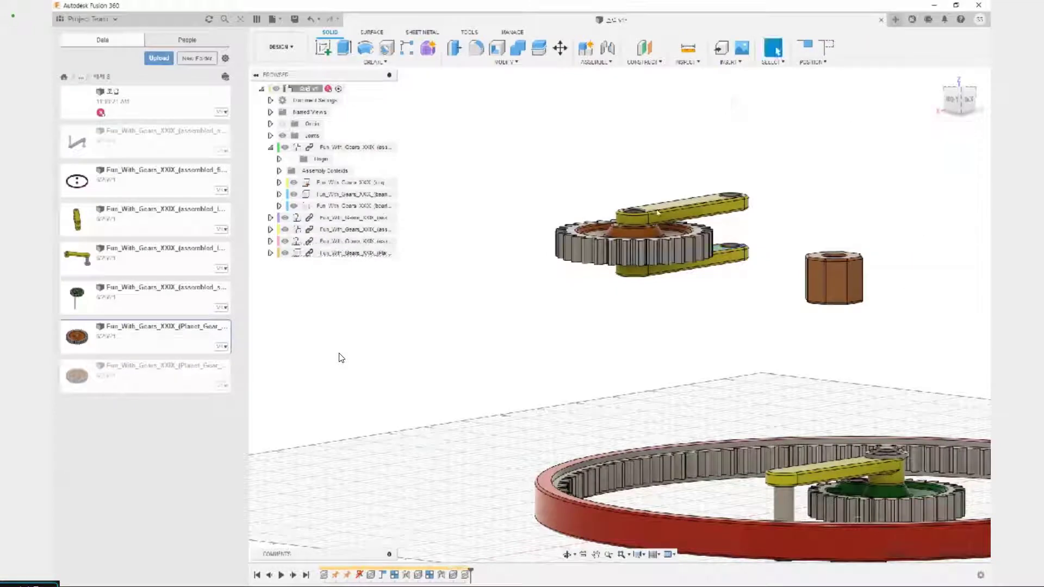
Create a revolute as-built joint between the orange planet gear and the upper lever arm, located at the arm's hole center over the hub.
scroll(631, 203, "up", 4)
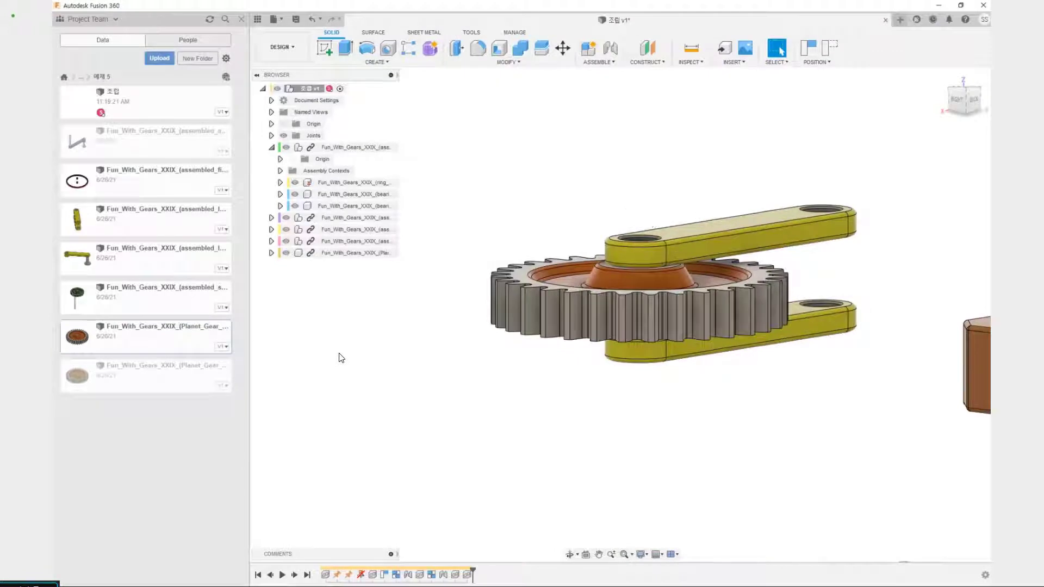
middle_click_drag(635, 254, 650, 318, "shift")
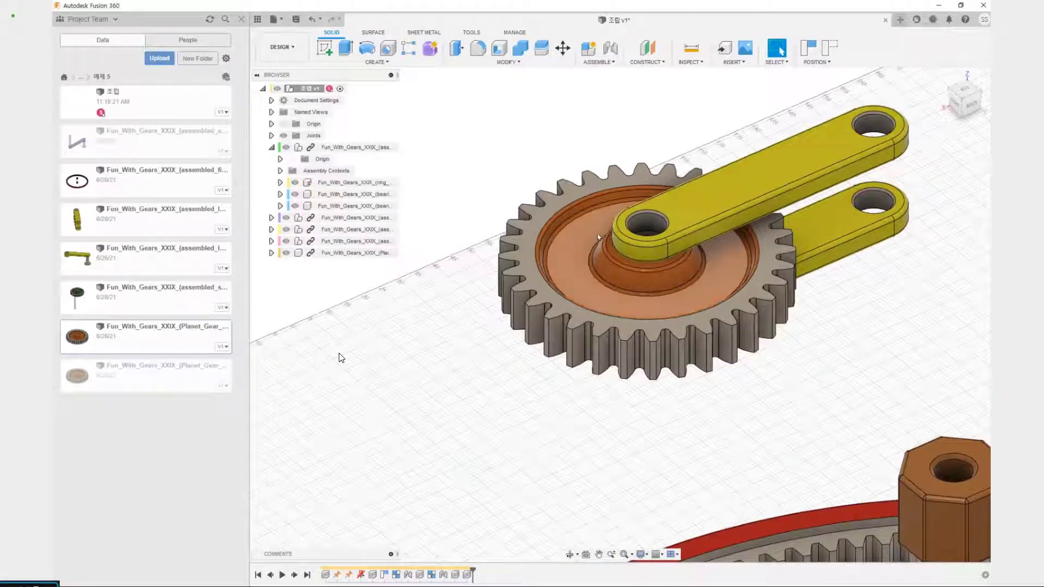
key("shift+j")
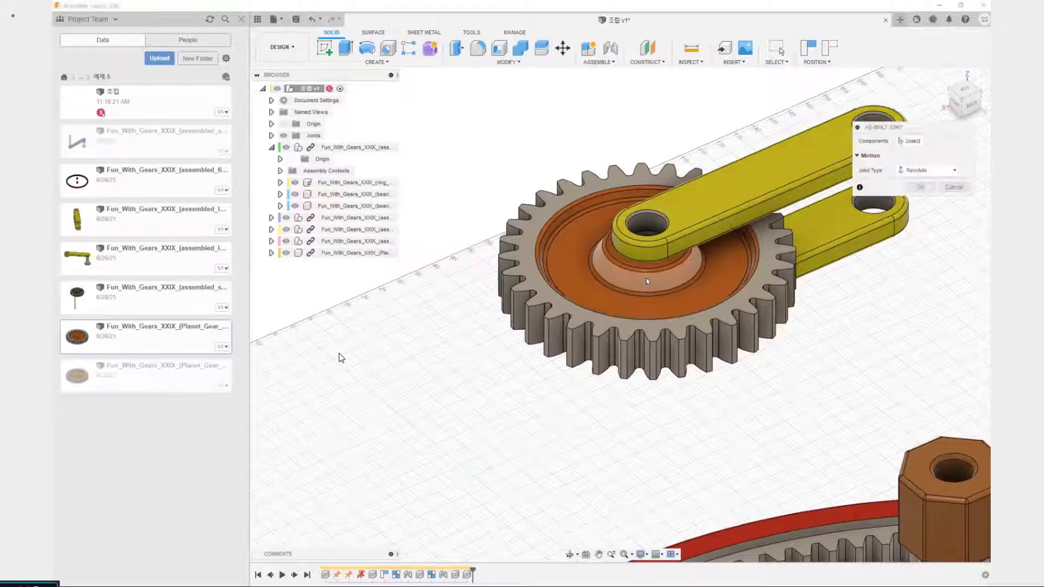
left_click(646, 278)
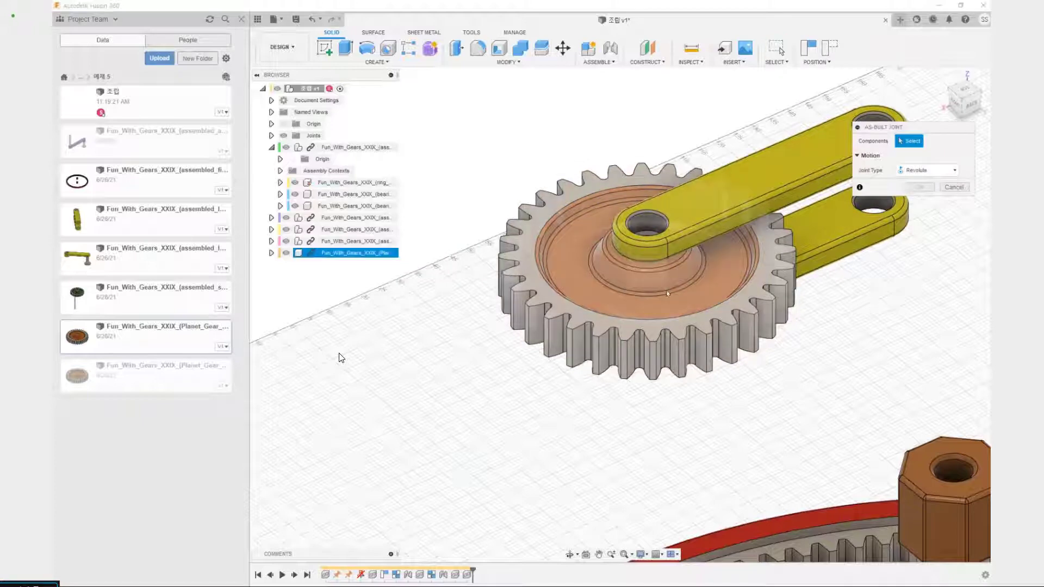
left_click(573, 280)
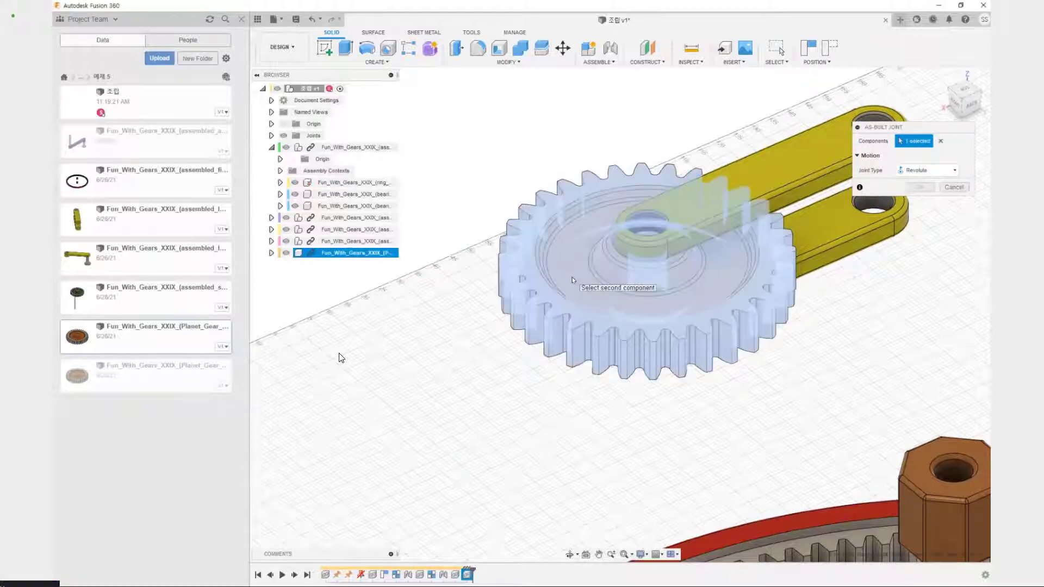
left_click(750, 177)
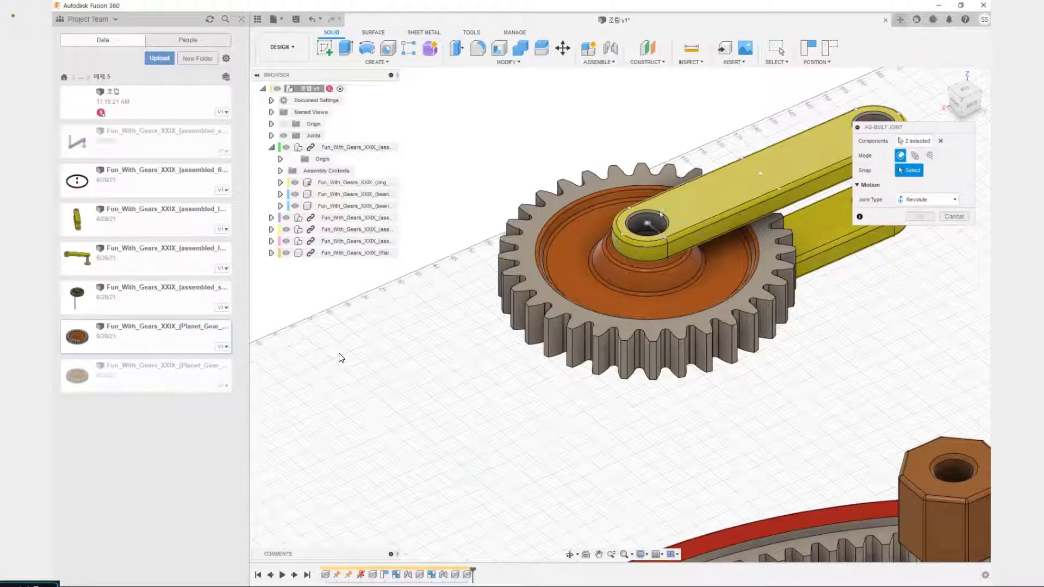
left_click(647, 224)
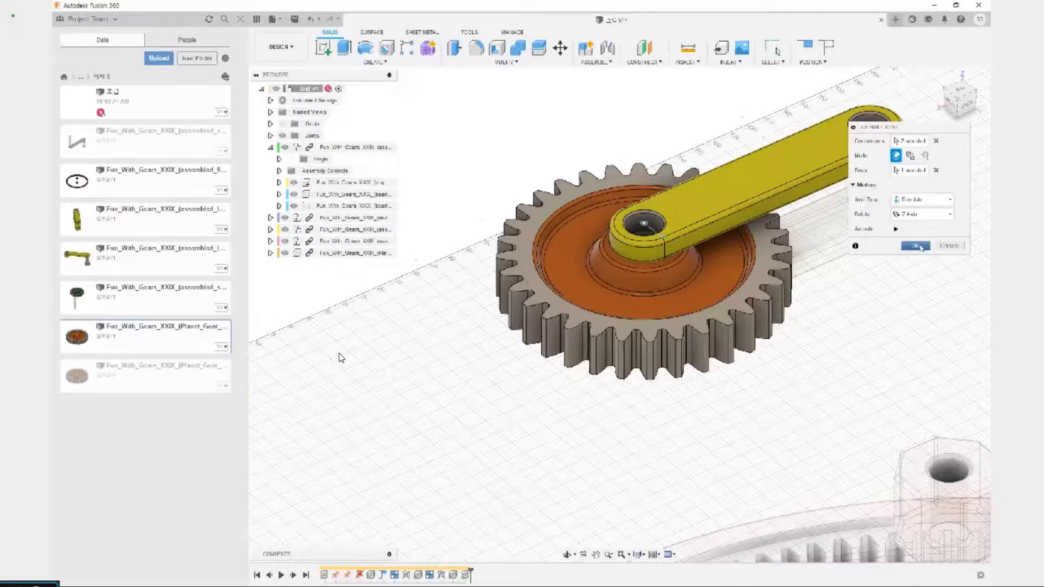
left_click(916, 247)
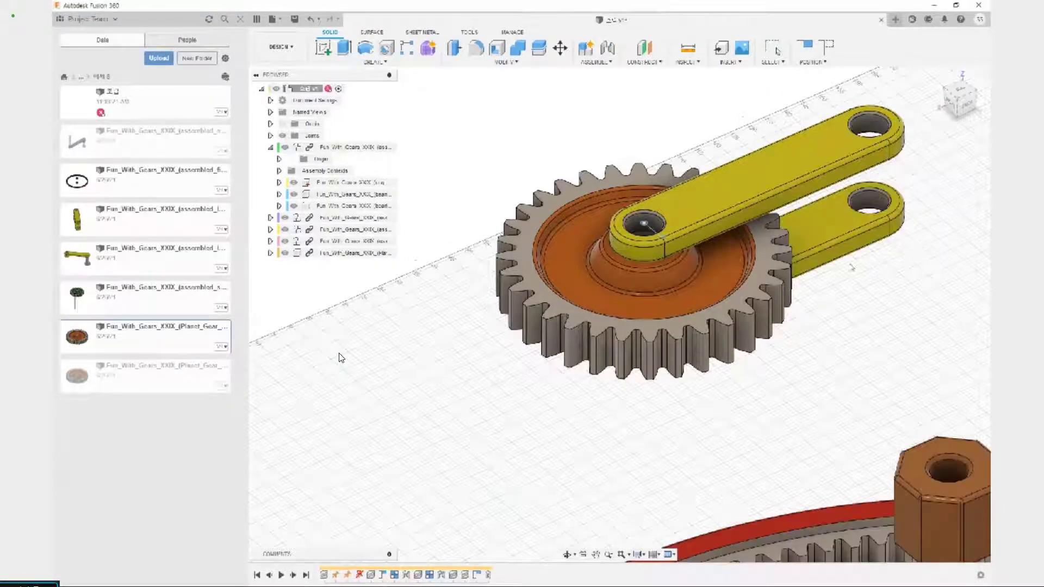
Try moving the upper lever arm with the planet gear away from the lower arm, and revert the components' position.
middle_click_drag(797, 332, 802, 273)
left_click(763, 310)
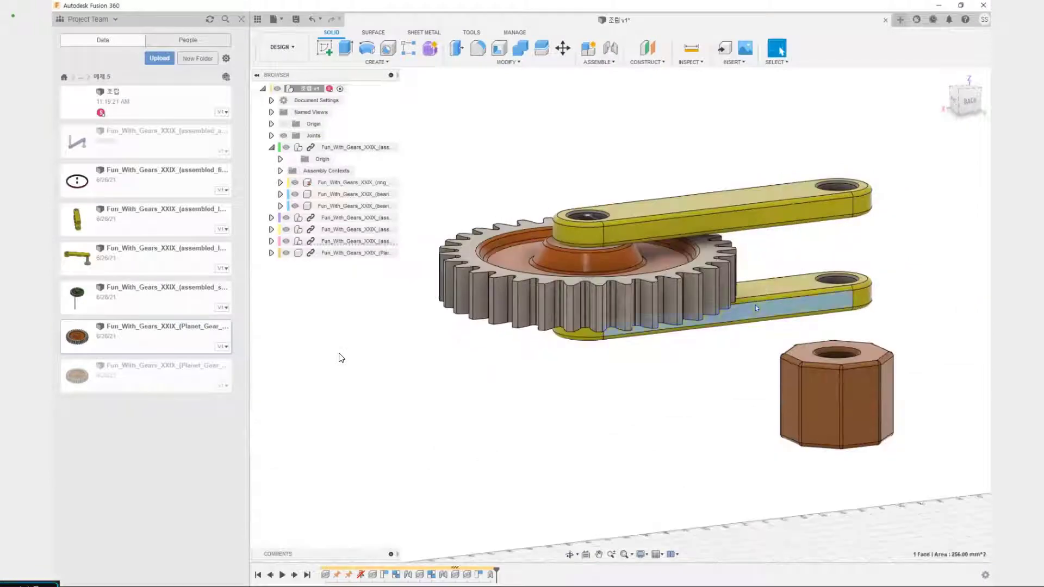
left_click(763, 218)
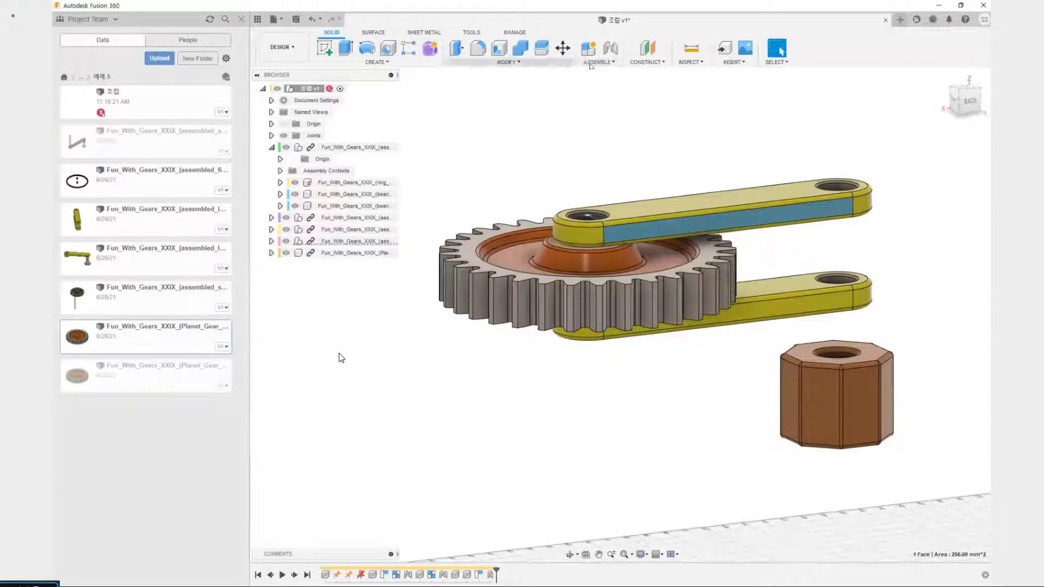
left_click(785, 169)
left_click(773, 210)
left_click(925, 245)
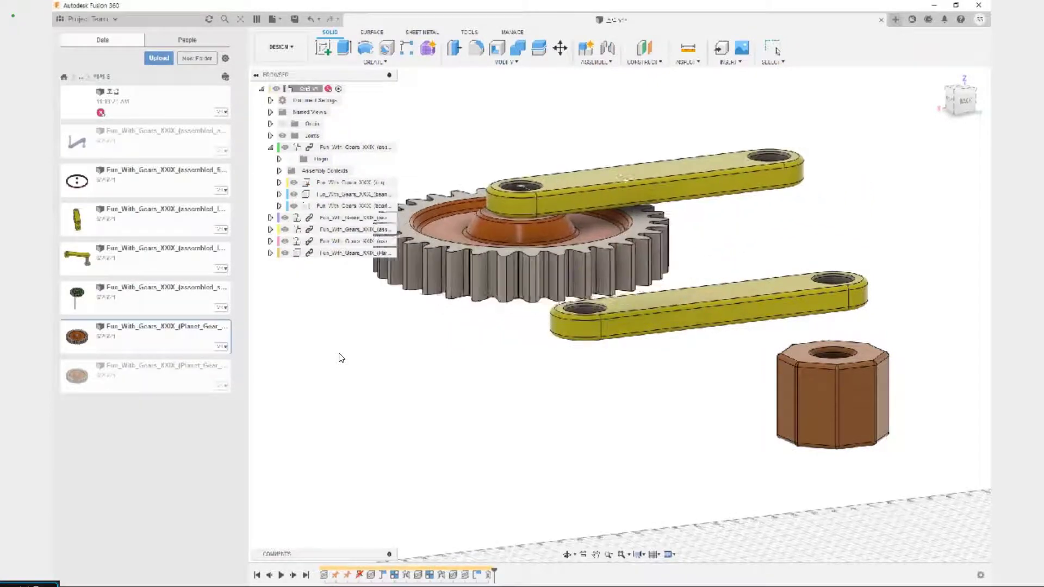
left_click(826, 50)
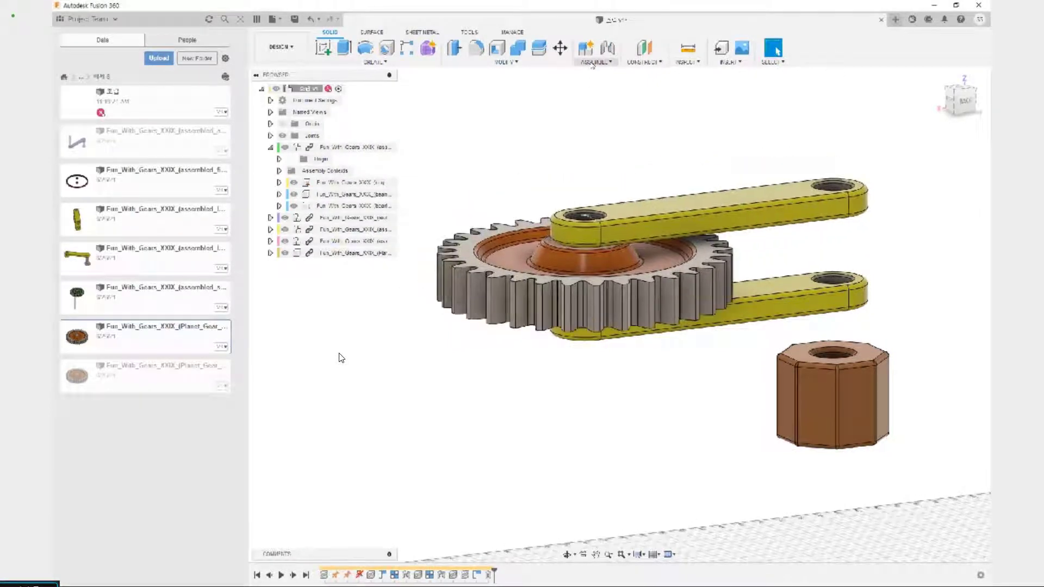
Rigidly group the upper and lower lever arms, including child components, and test moving them together with the planet gear.
left_click(596, 62)
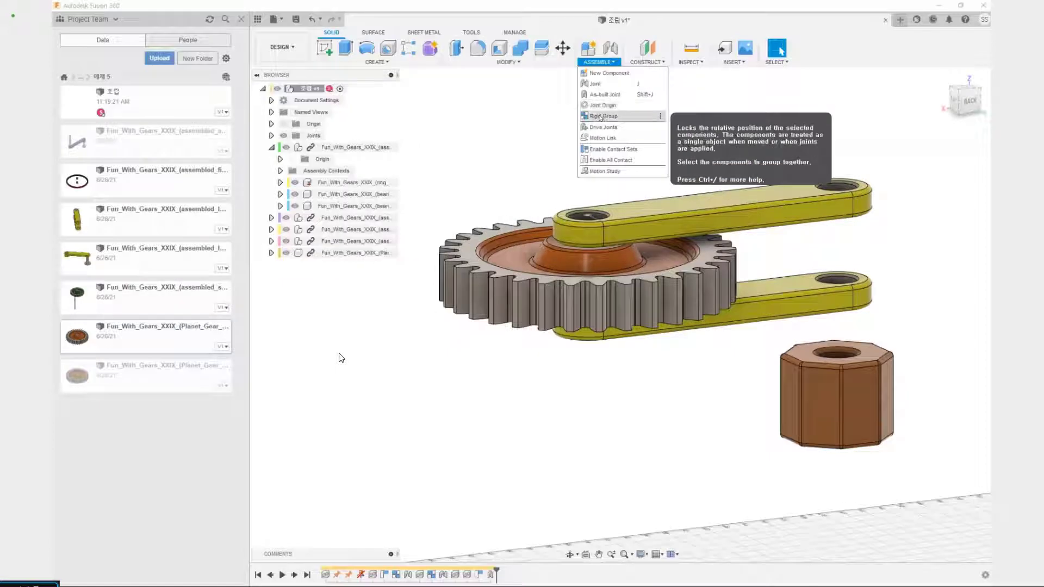
left_click(600, 116)
left_click(853, 199)
left_click(854, 291)
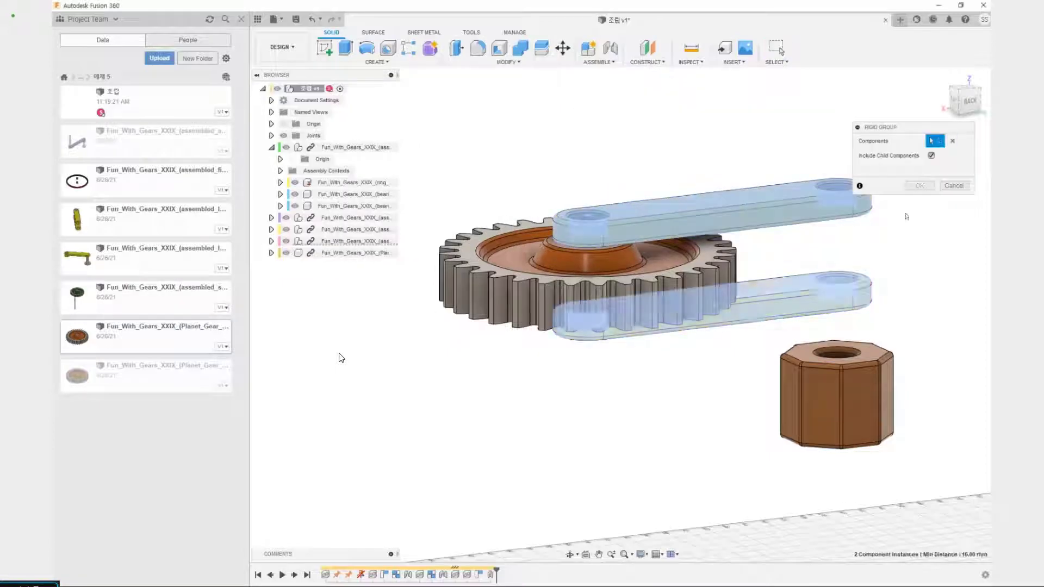
left_click(919, 189)
mouse_move(822, 197)
left_mouse_down()
mouse_move(804, 161)
mouse_move(753, 165)
mouse_move(820, 216)
left_mouse_up()
key("ctrl+2")
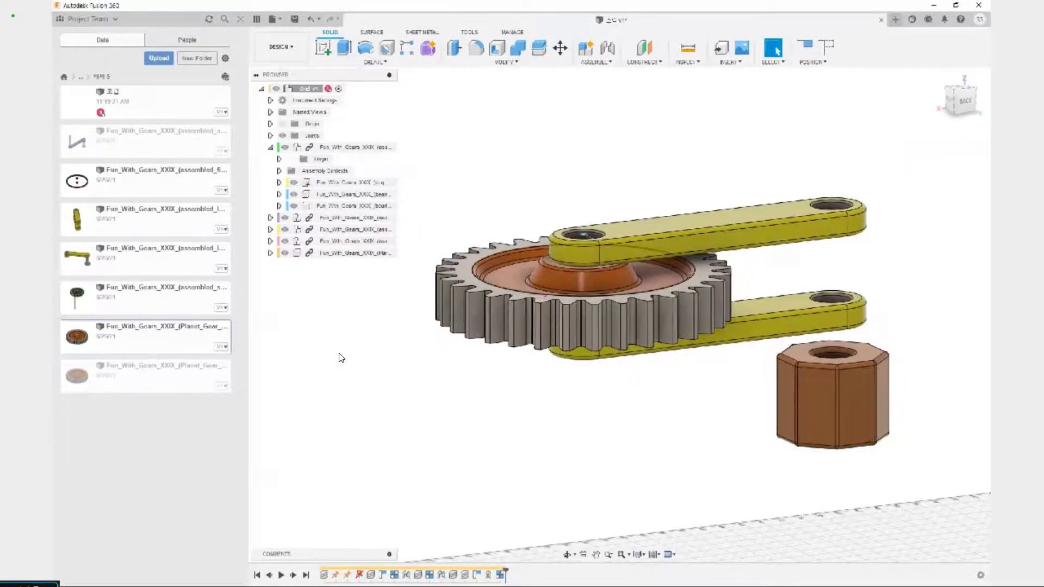
left_click_drag(607, 237, 545, 297)
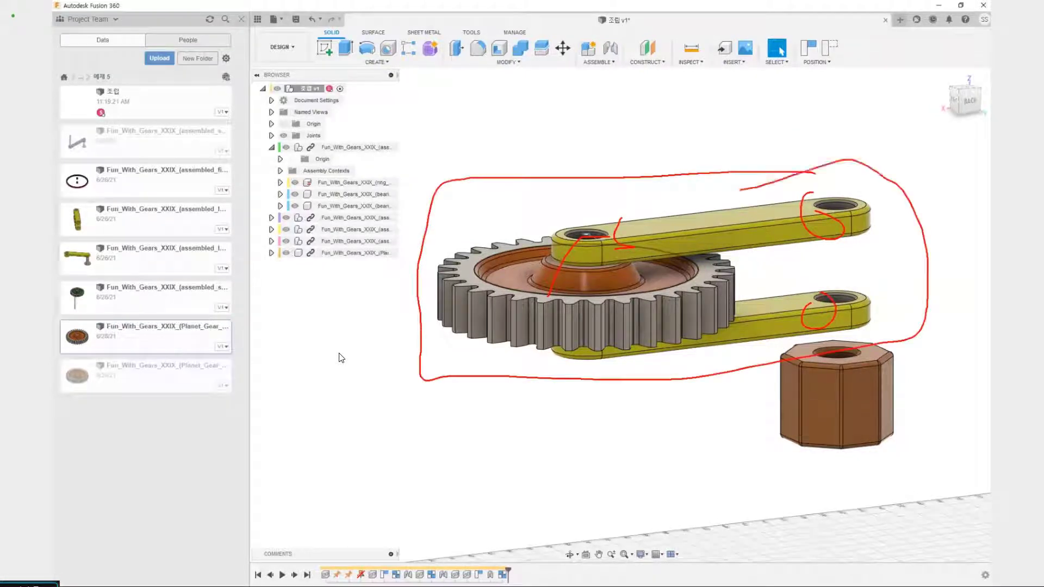
key("Escape")
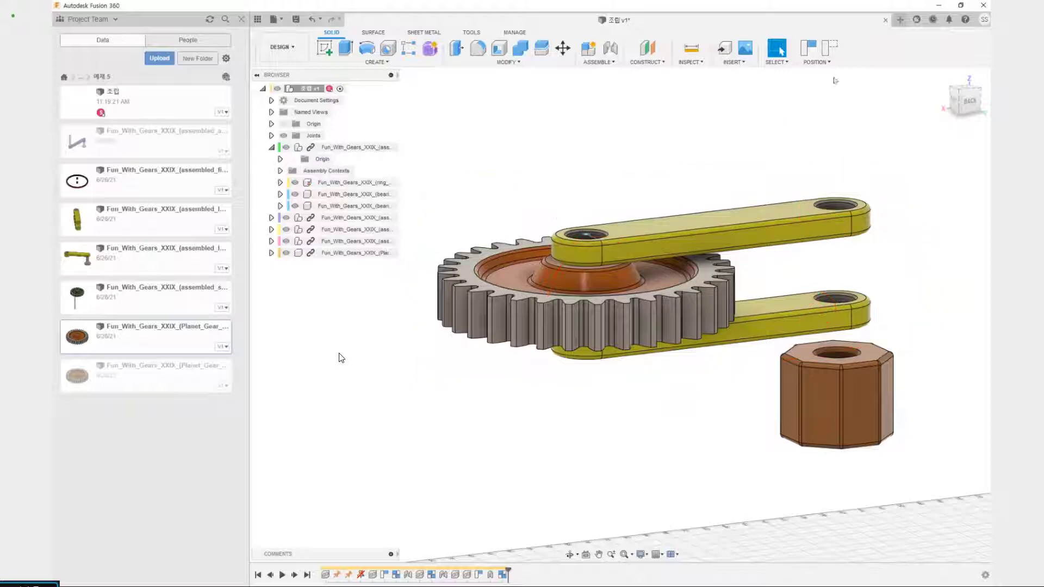
scroll(548, 192, "down", 5)
middle_click_drag(548, 194, 629, 301, "shift")
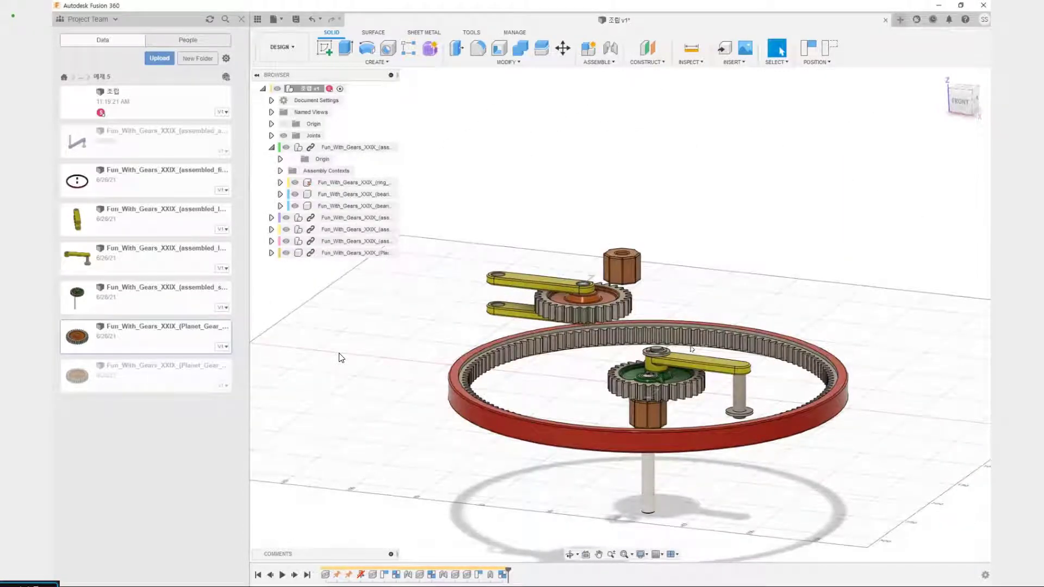
middle_click_drag(691, 350, 684, 376, "shift")
left_click_drag(560, 324, 696, 392)
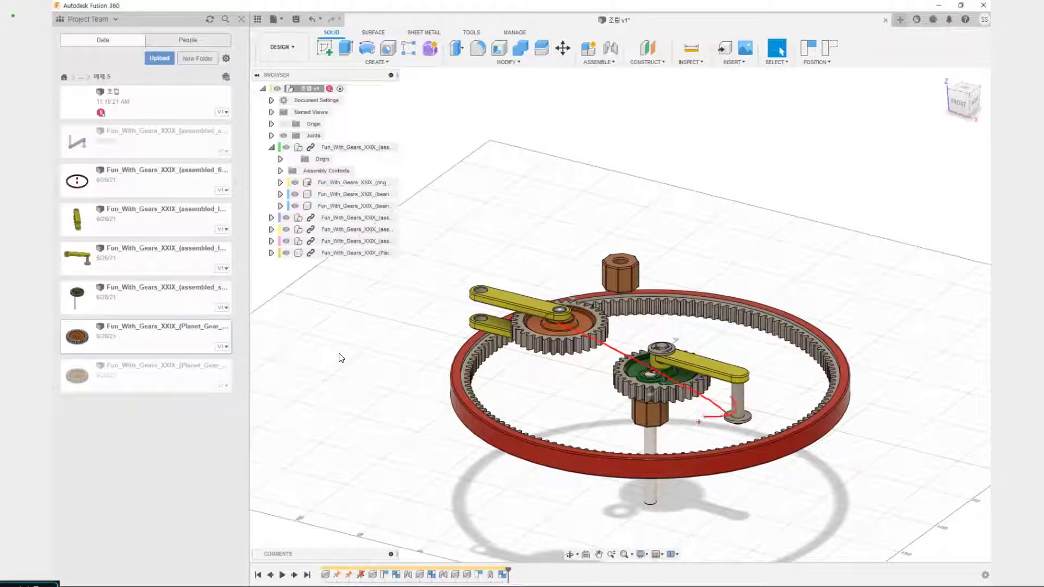
key("Escape")
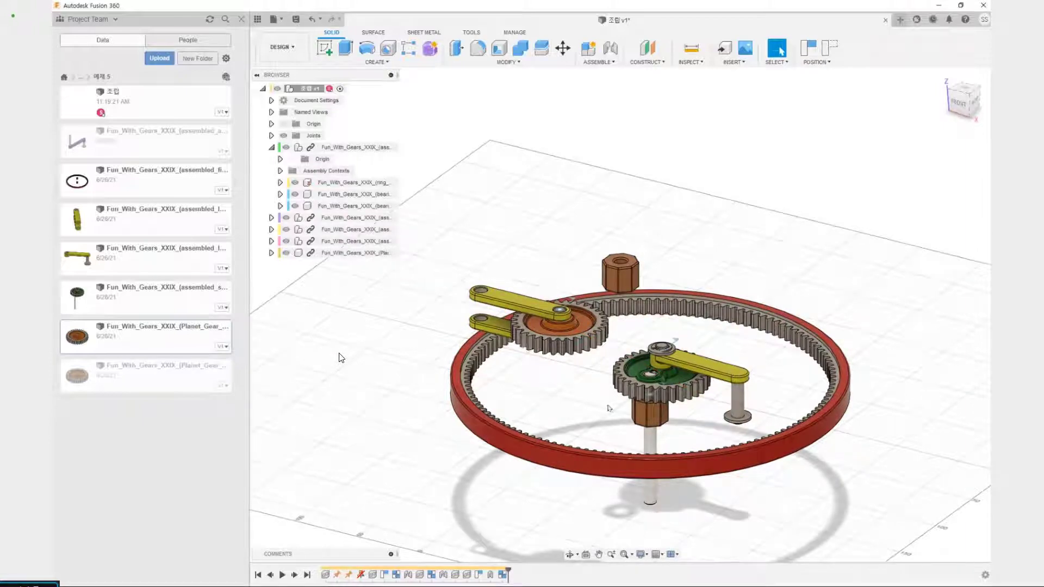
mouse_move(609, 409)
middle_mouse_down("shift")
mouse_move(610, 374)
mouse_move(548, 422)
mouse_move(520, 428)
middle_mouse_up("shift")
middle_click_drag(520, 427, 547, 476)
middle_click_drag(596, 380, 612, 325)
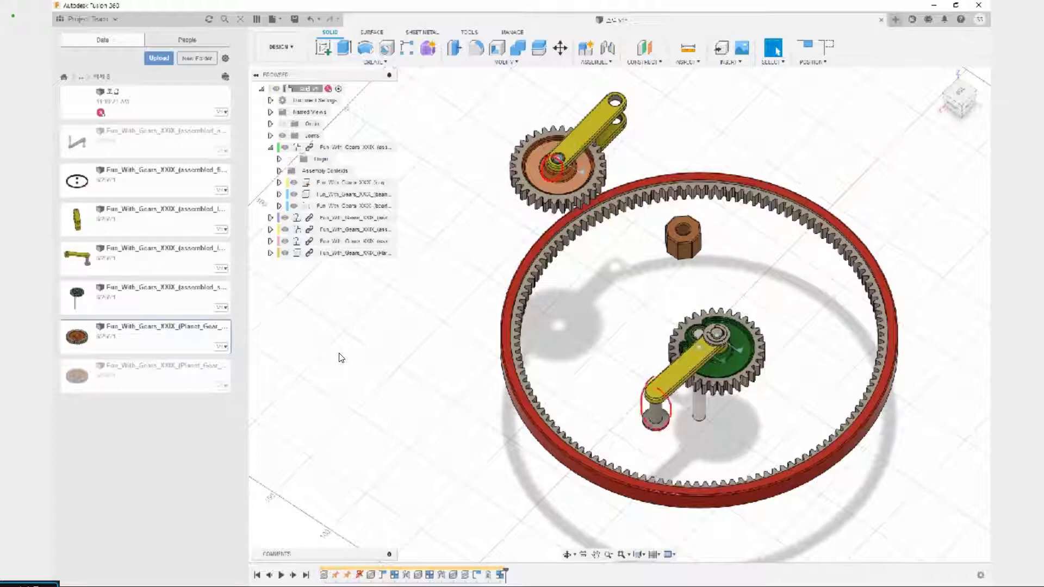
left_click_drag(573, 199, 647, 383)
left_click_drag(630, 387, 648, 396)
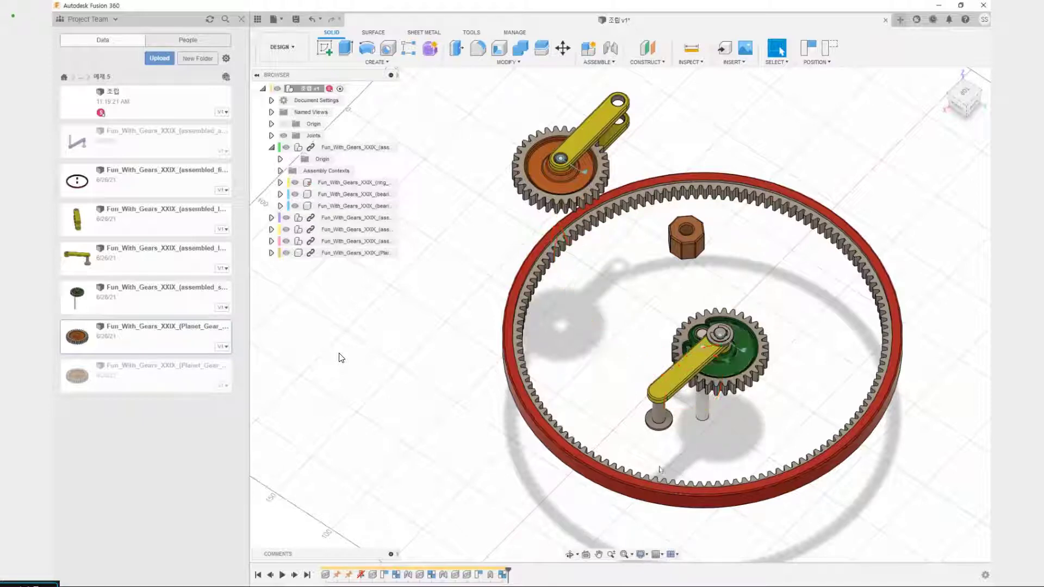
Start a joint, taking the center of the pin where it meets the underside of the crank's yellow lever as the first snap.
scroll(674, 443, "up", 3)
middle_click_drag(674, 444, 680, 366, "shift")
key("j")
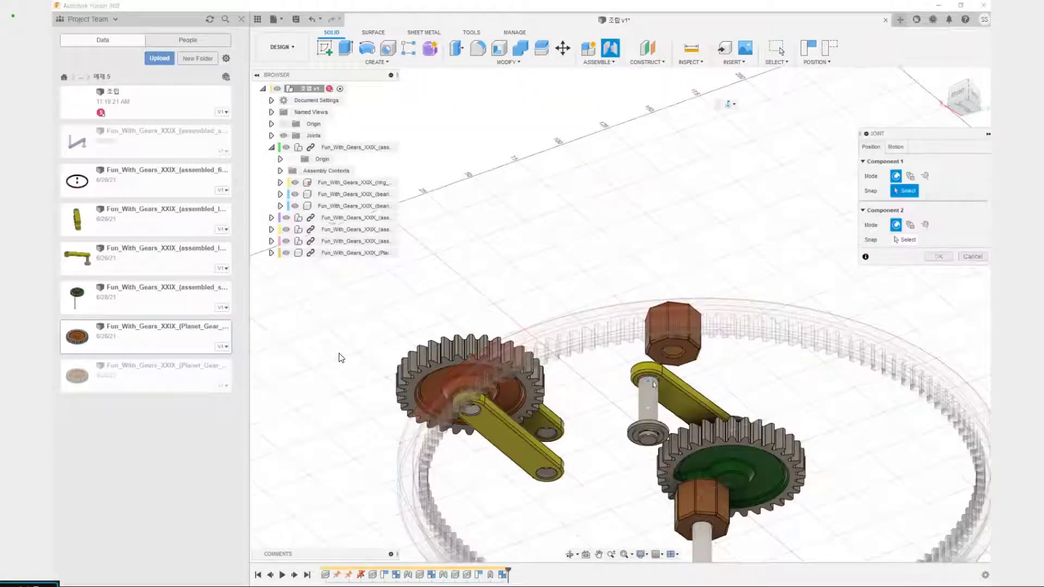
scroll(675, 375, "up", 5)
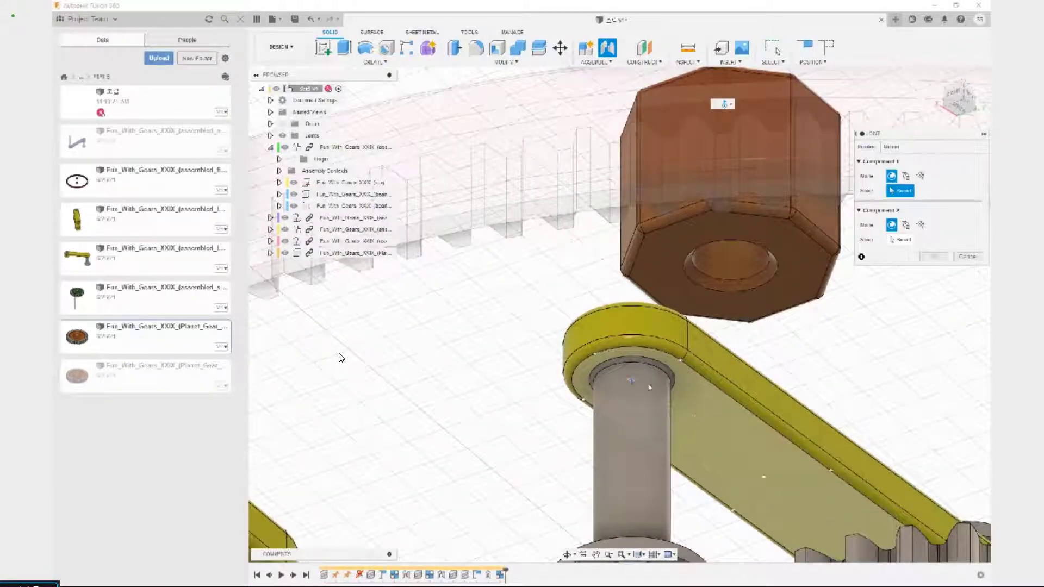
left_click(631, 382)
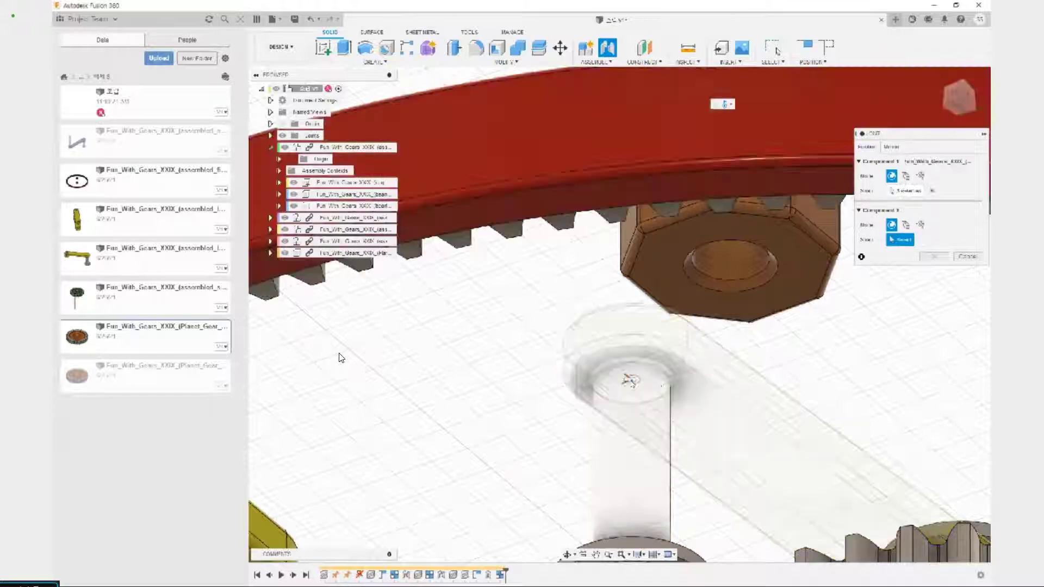
Complete the revolute joint by snapping the crank lever's pin to the lever arm's hole center over the orange planet gear, and test its motion.
scroll(544, 425, "down", 5)
middle_click_drag(544, 424, 558, 490, "shift")
middle_click_drag(558, 489, 700, 294)
middle_click_drag(714, 349, 716, 341)
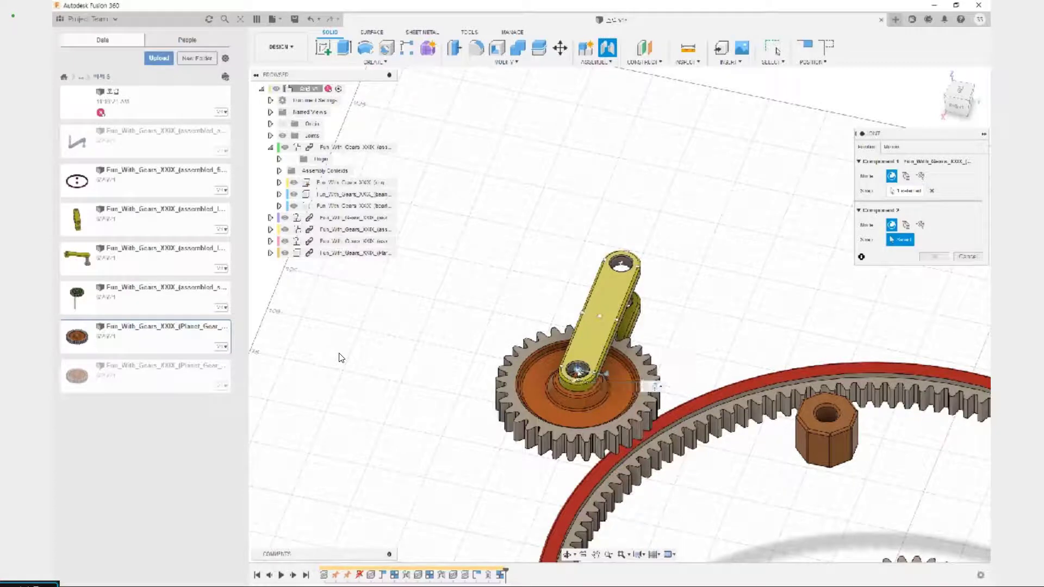
left_click(578, 370)
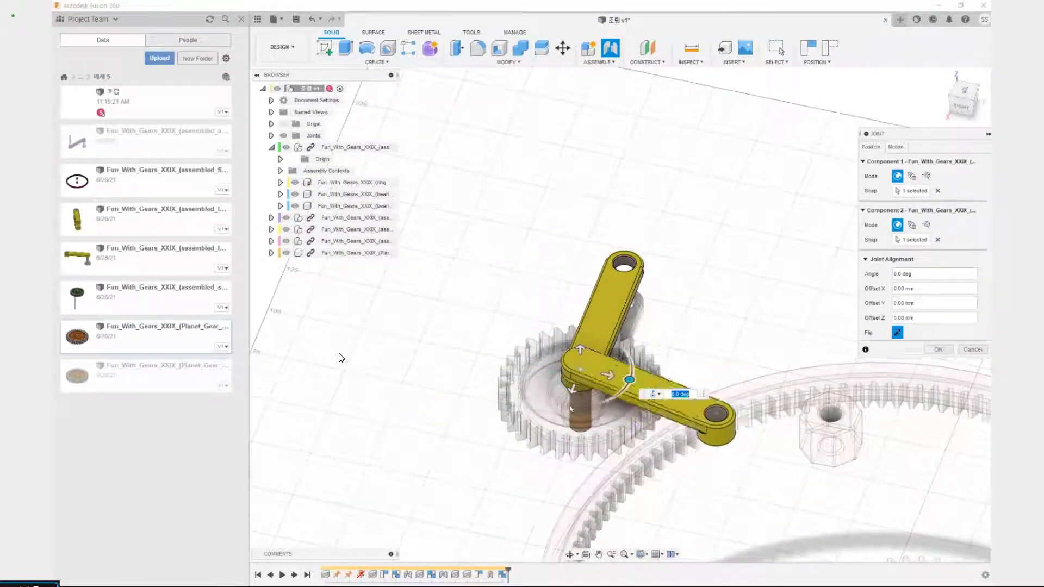
scroll(462, 341, "down", 3)
middle_click_drag(462, 340, 536, 290)
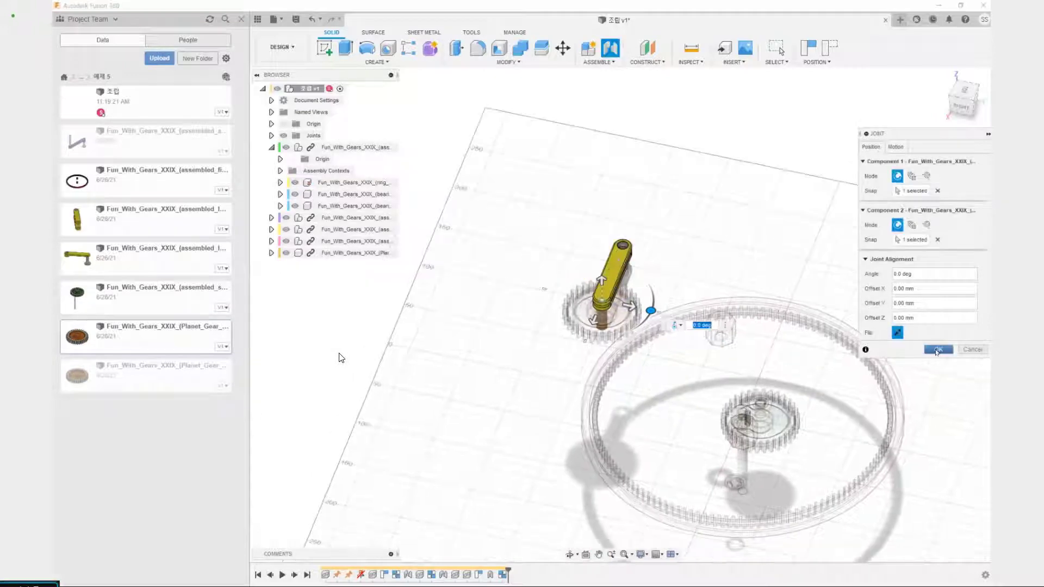
left_click(938, 350)
scroll(619, 423, "up", 5)
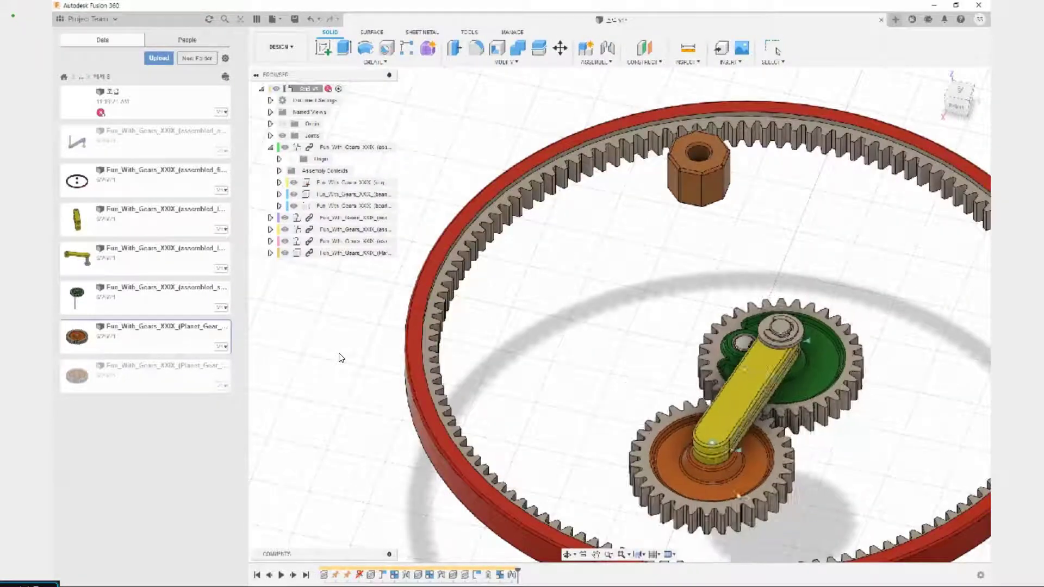
left_click_drag(619, 423, 762, 460)
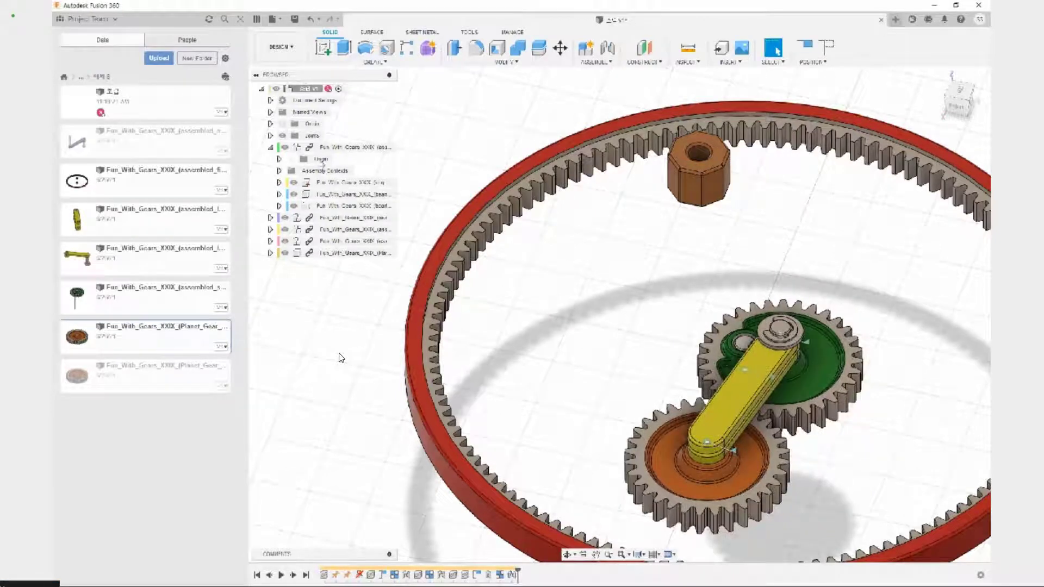
Edit the revolute joint between the crank lever and the planet gear's lever arm, setting its alignment angle to -65 degrees.
left_click(271, 146)
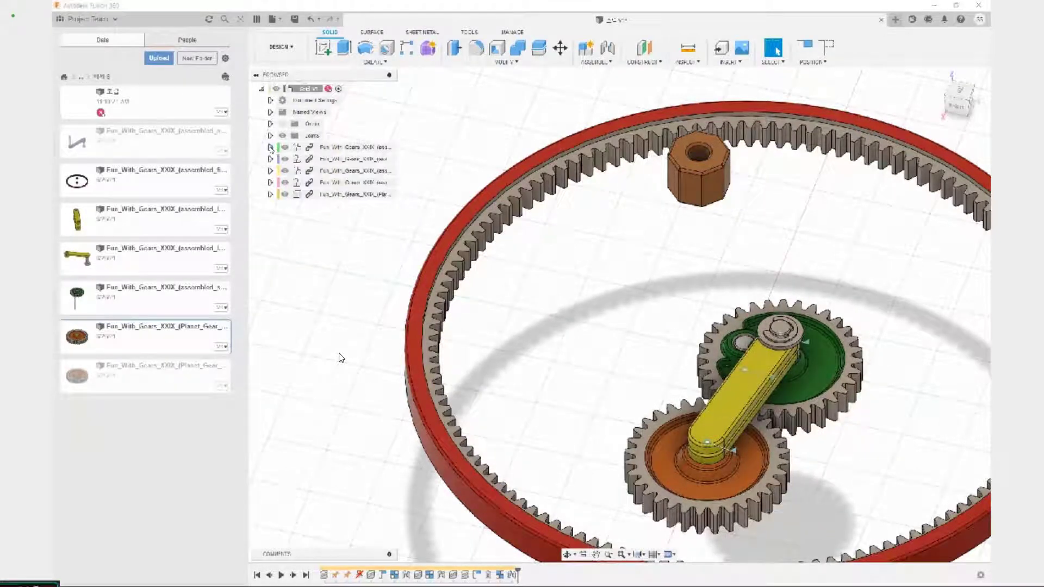
left_click(271, 146)
left_click(271, 136)
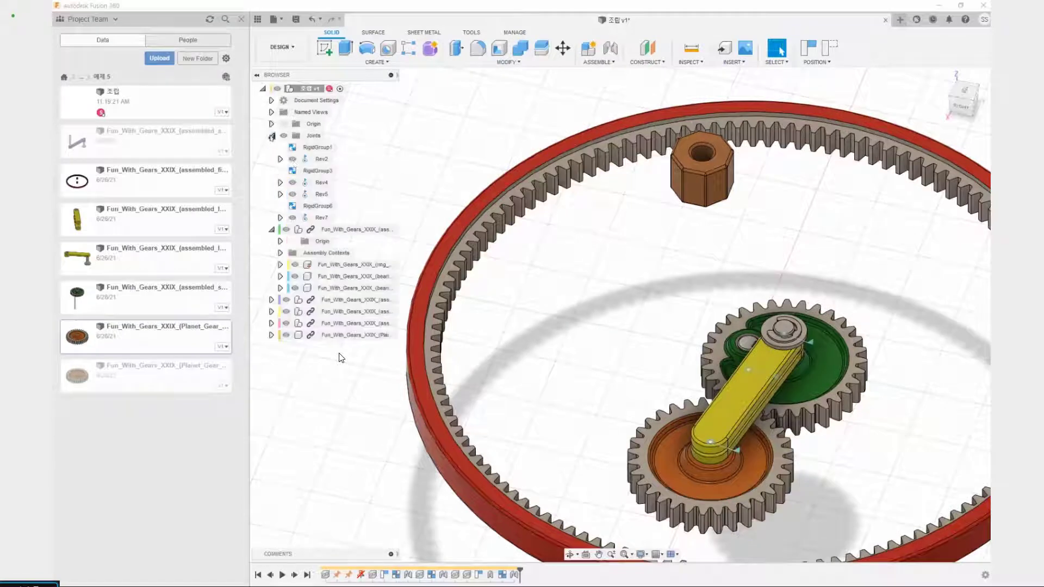
left_click(321, 218)
right_click(323, 218)
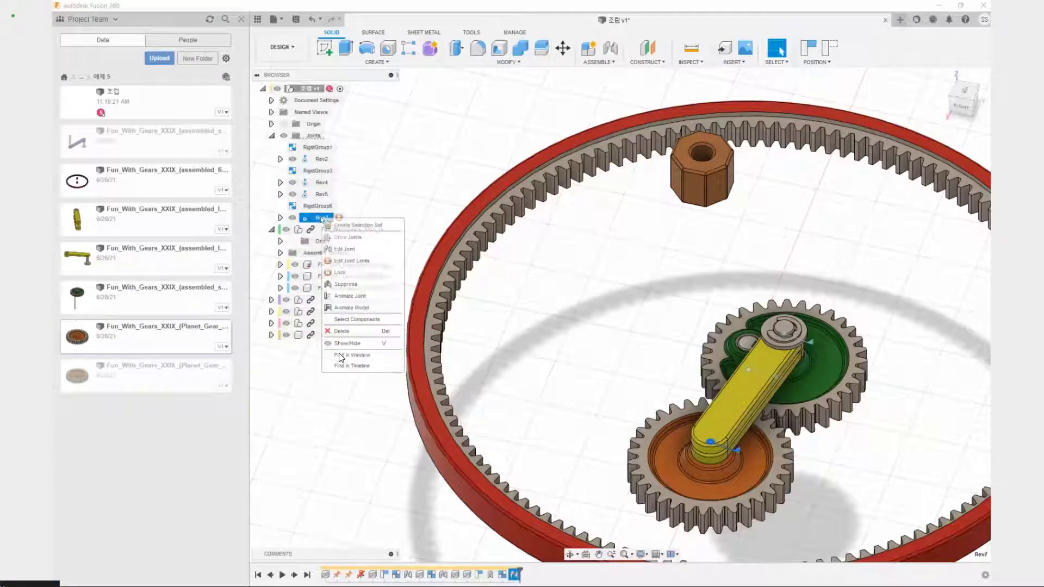
left_click(357, 250)
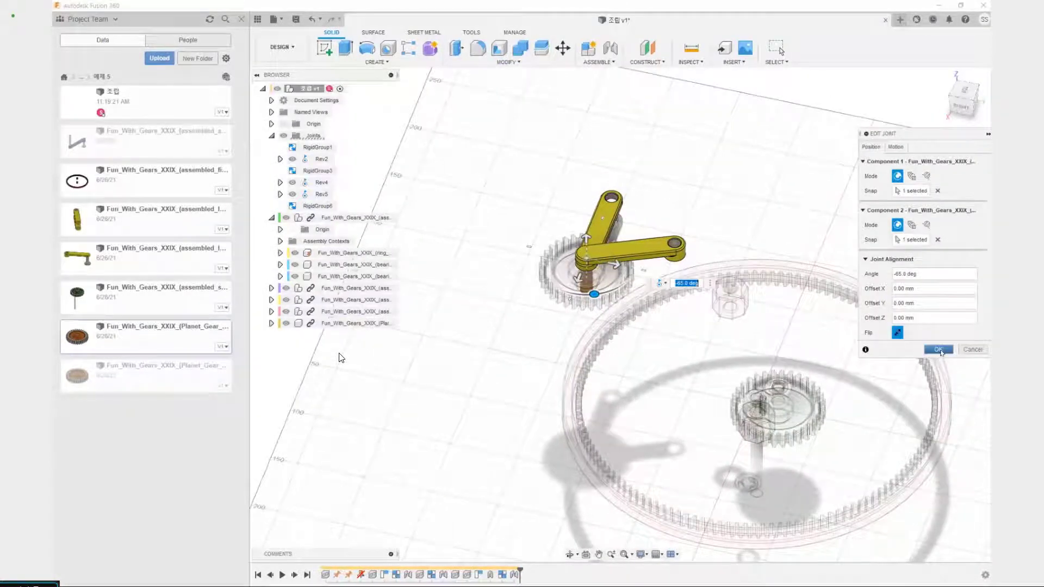
left_click(939, 350)
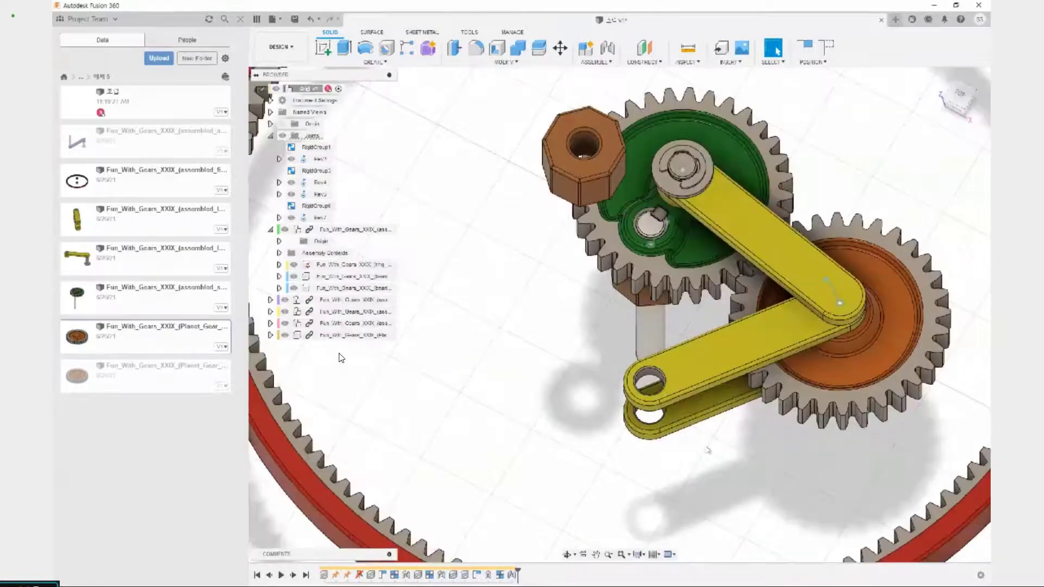
left_click(829, 285)
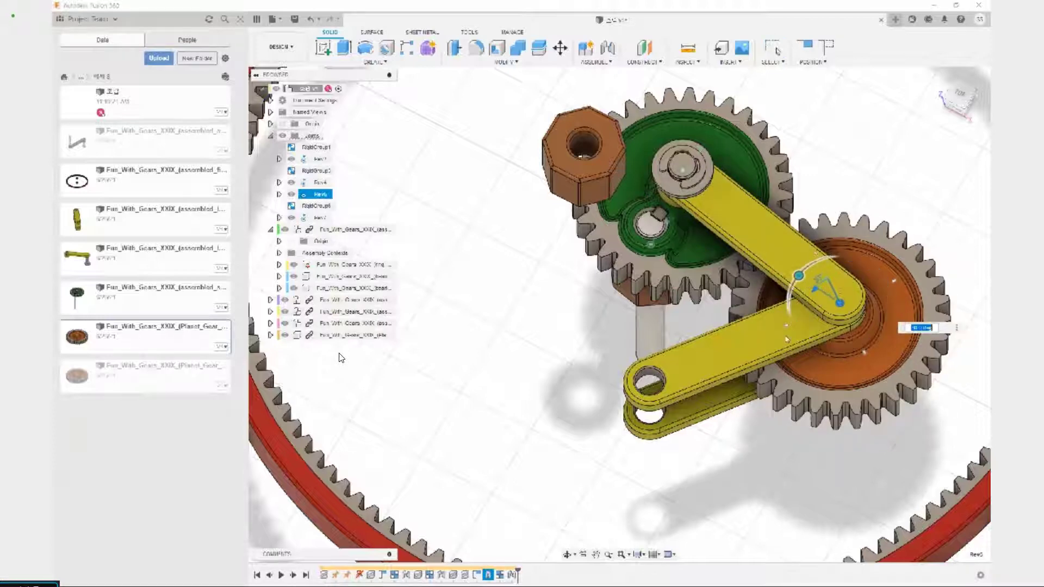
key("Escape")
scroll(742, 373, "down", 4)
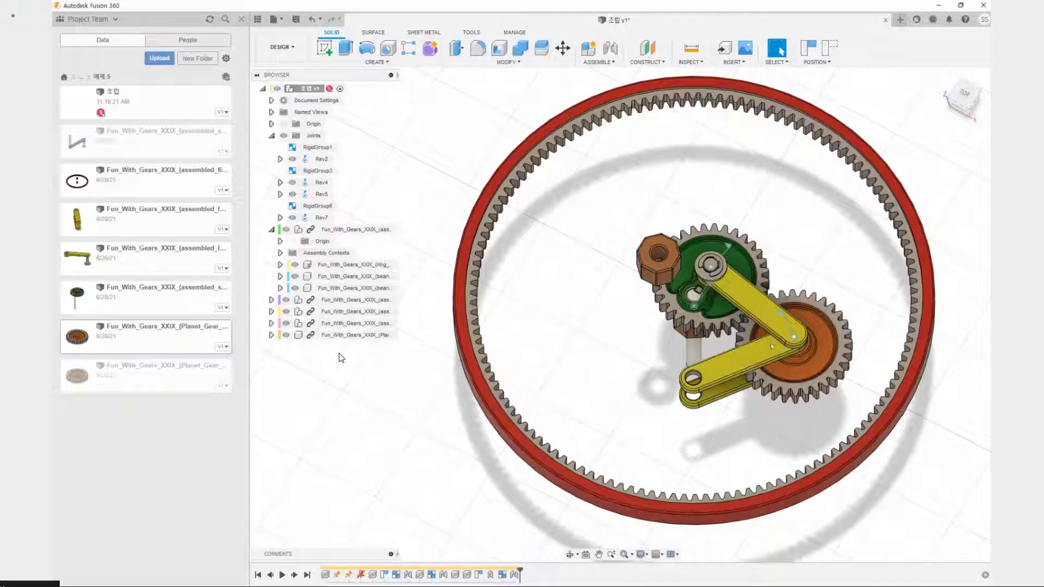
middle_click_drag(772, 346, 796, 453, "shift")
left_click_drag(865, 420, 867, 397)
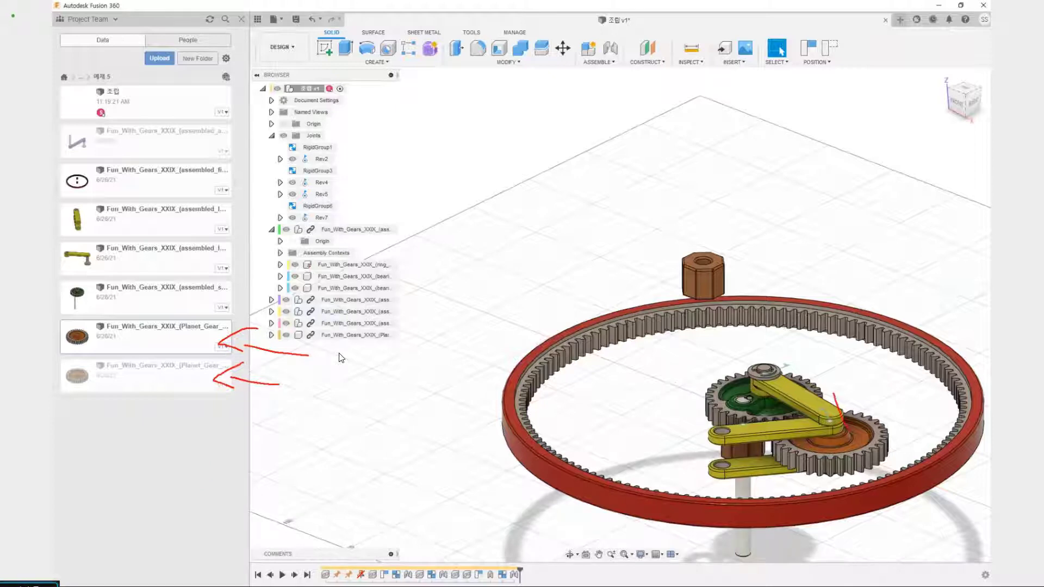
left_click_drag(846, 410, 919, 367)
key("Escape")
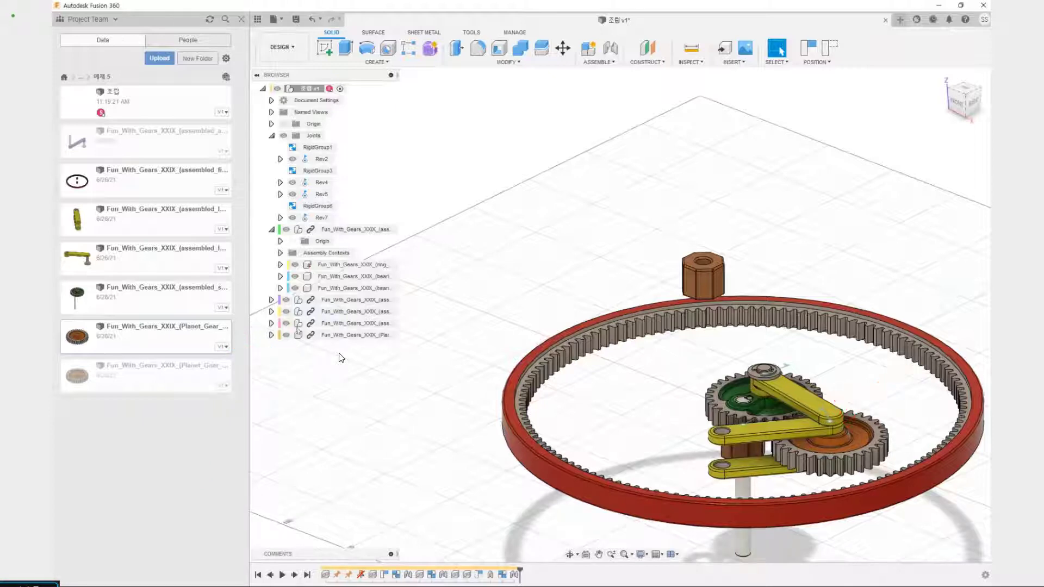
Duplicate the orange planet gear, capturing the current positions, and move the copy about -111 mm in X and 50 mm in Z.
left_click(326, 335)
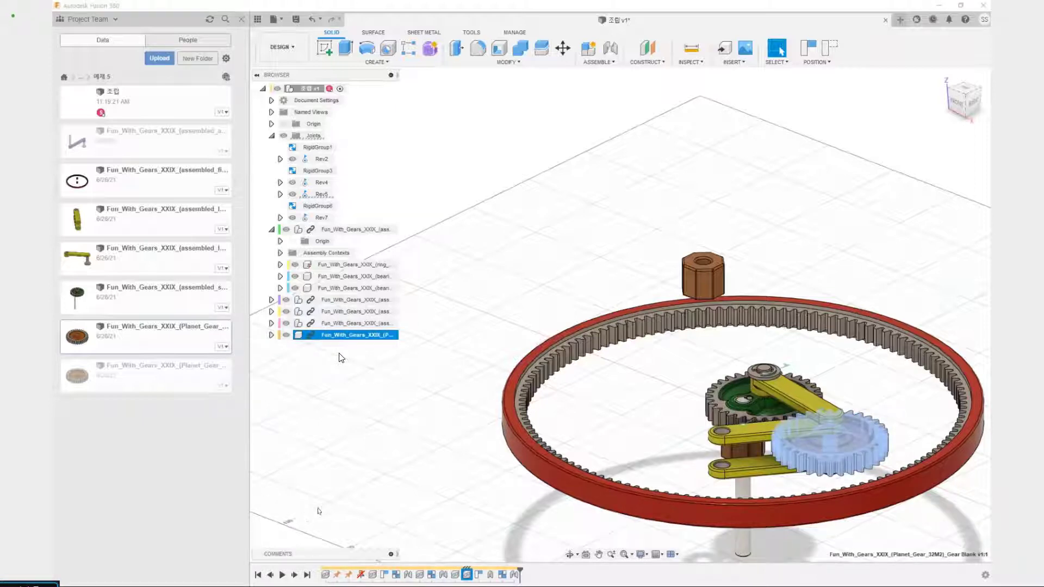
key("ctrl+v")
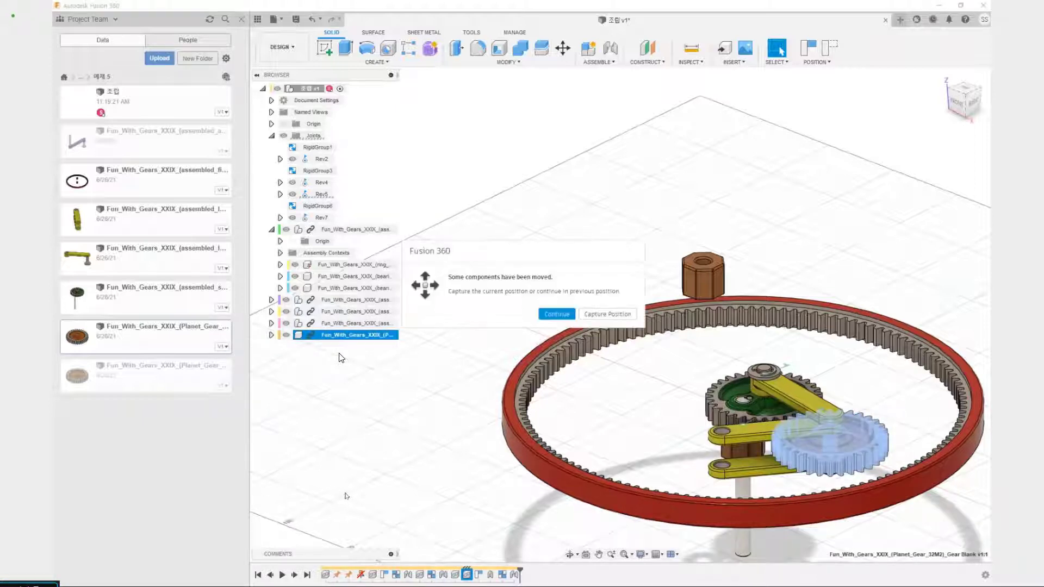
left_click(608, 314)
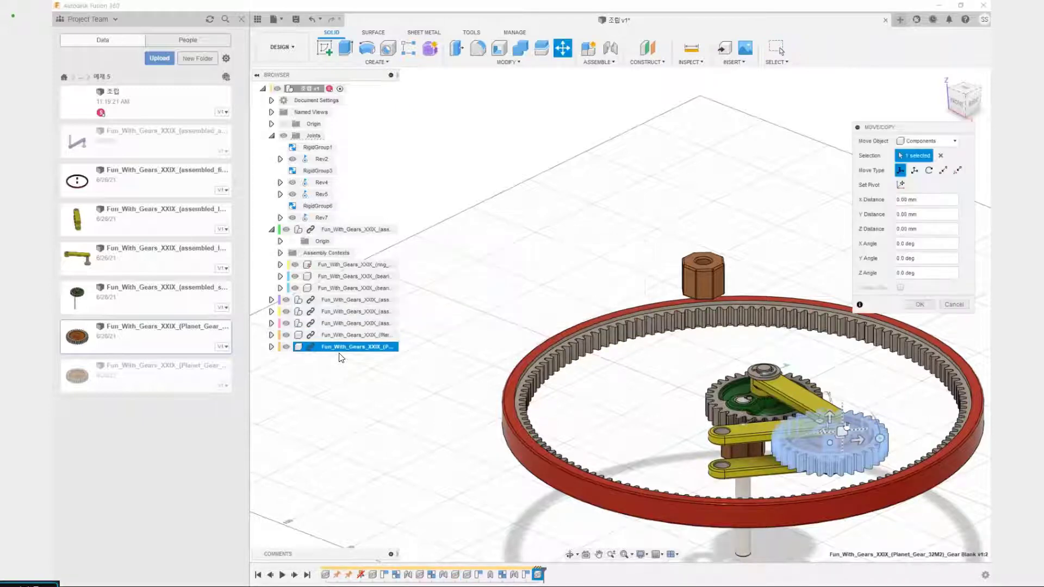
left_click_drag(841, 431, 655, 371)
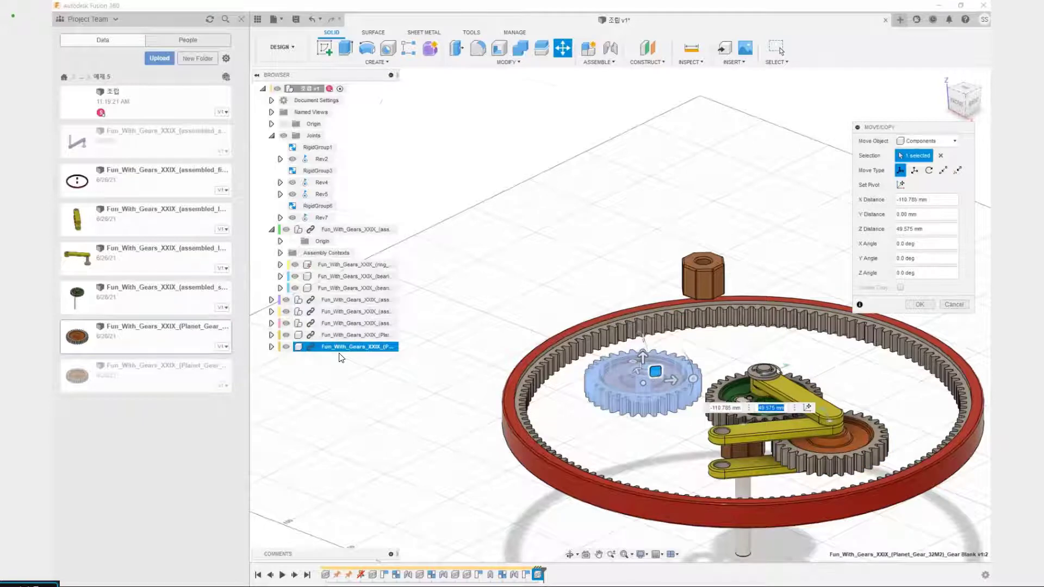
Complete the move of the newly inserted planet gear inside the ring gear, with a Z distance of 49.575 mm.
middle_click_drag(776, 368, 760, 294, "shift")
left_click(920, 305)
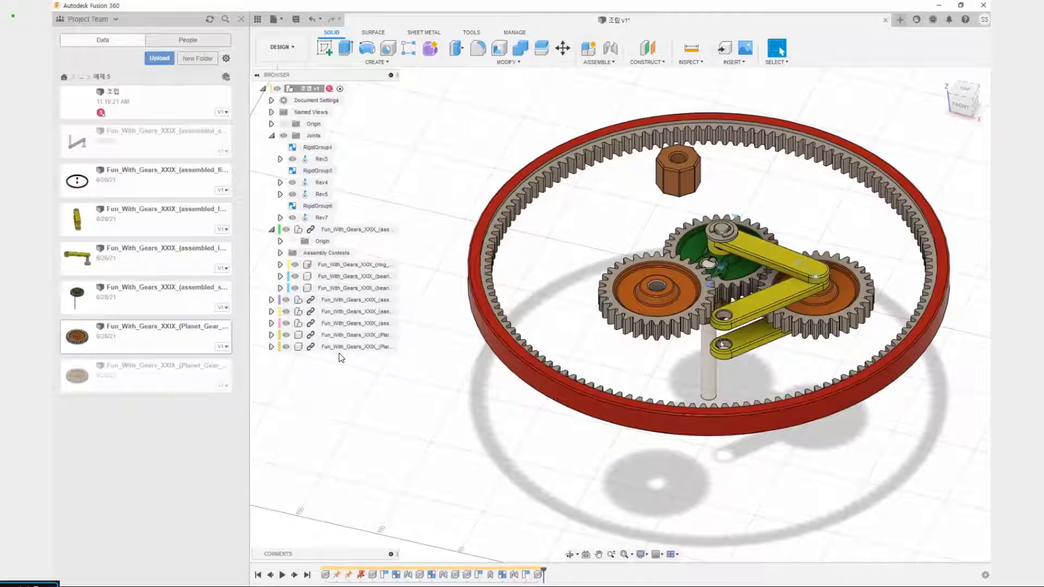
Join the loose planet gear's hub bore to the underside hole of the yellow lever's upper arm with a revolute joint.
scroll(650, 296, "up", 5)
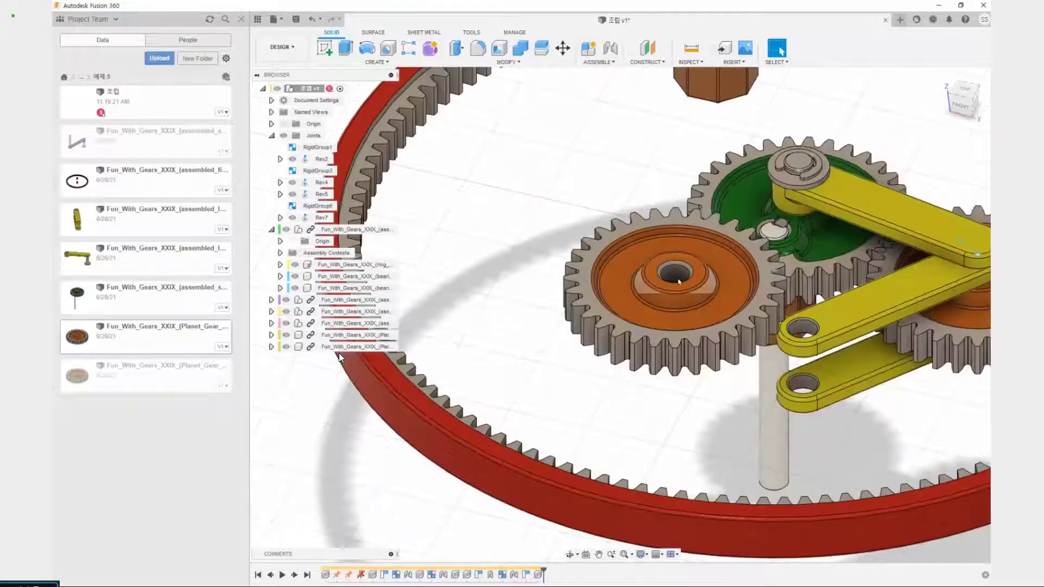
key("j")
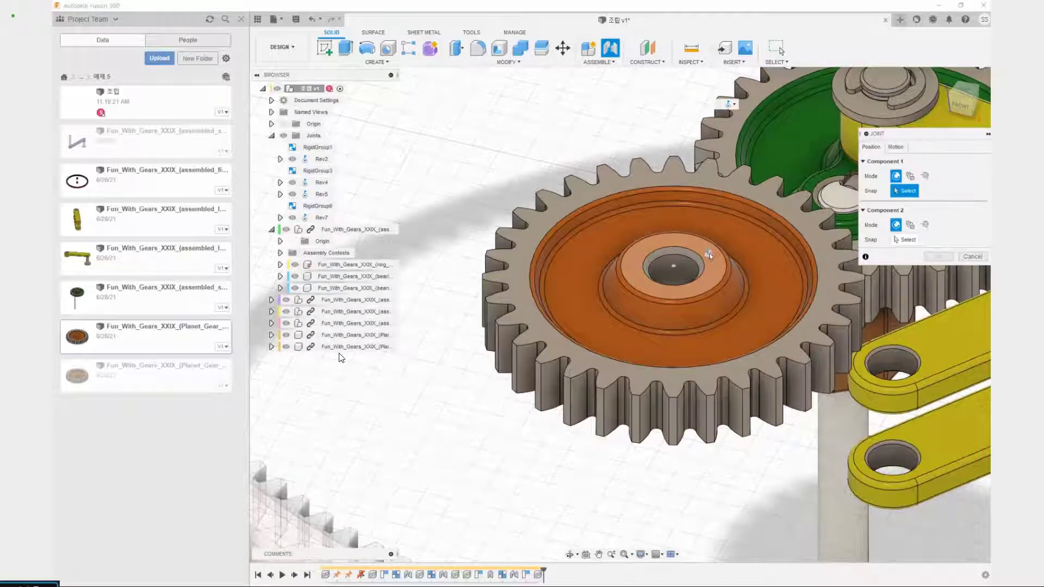
left_click(678, 267)
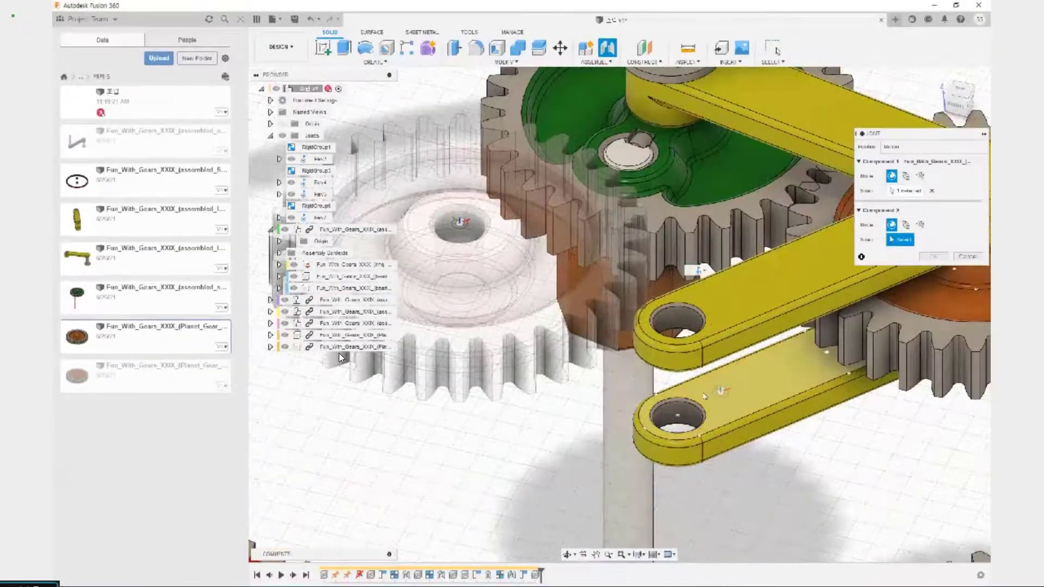
middle_click_drag(666, 389, 671, 307, "shift")
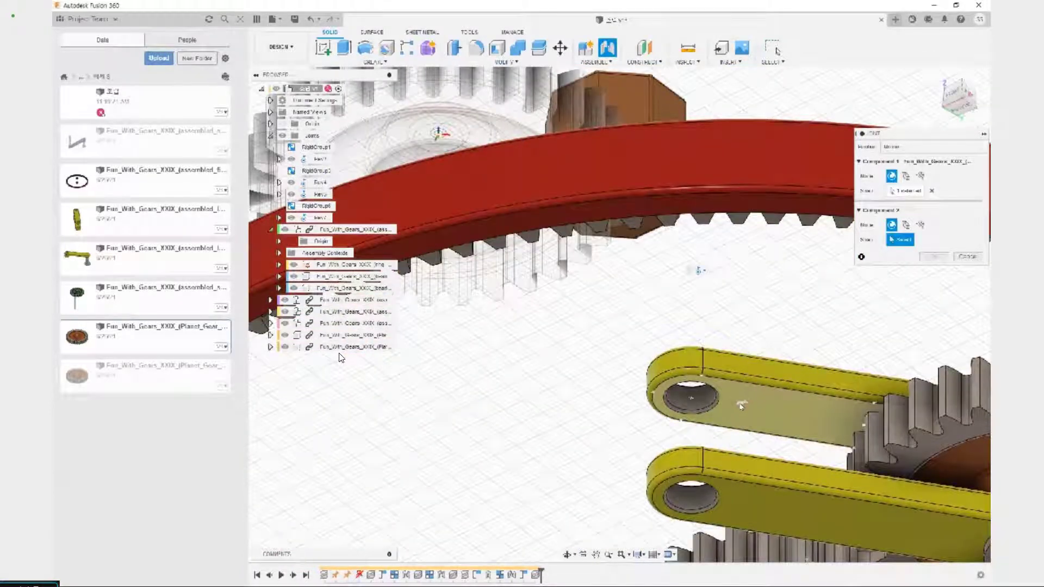
left_click(694, 398)
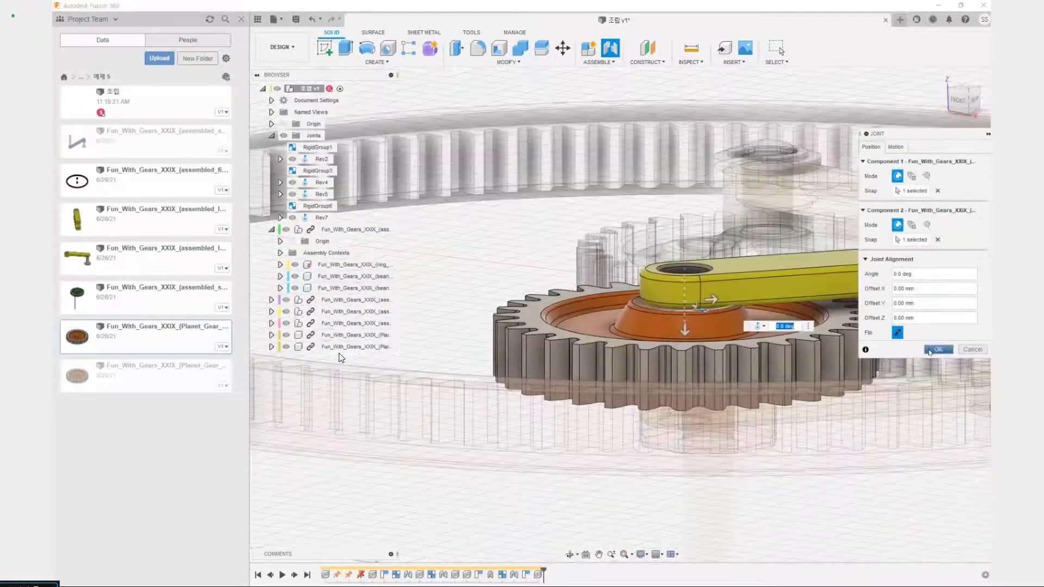
left_click(939, 350)
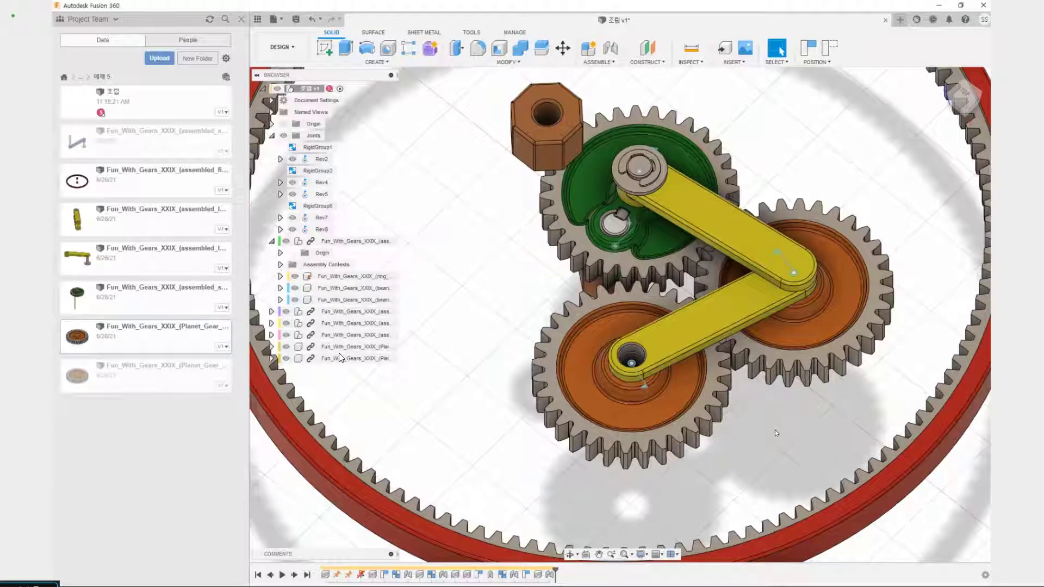
Create an as-built revolute joint between the two yellow levers at their shared pivot, continuing despite the existing joint between them.
key("shift+j")
middle_click_drag(774, 429, 681, 465)
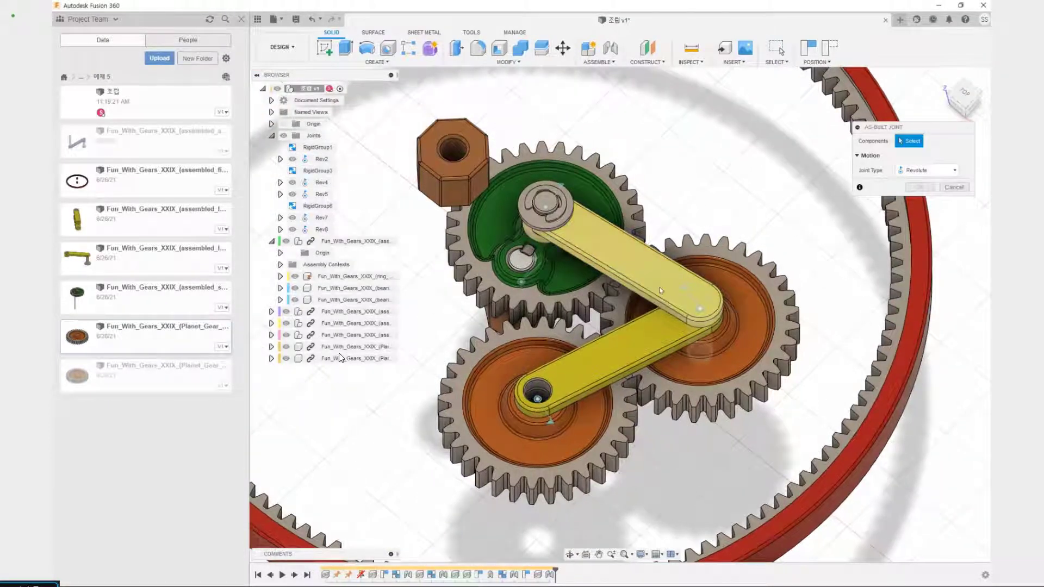
left_click(660, 291)
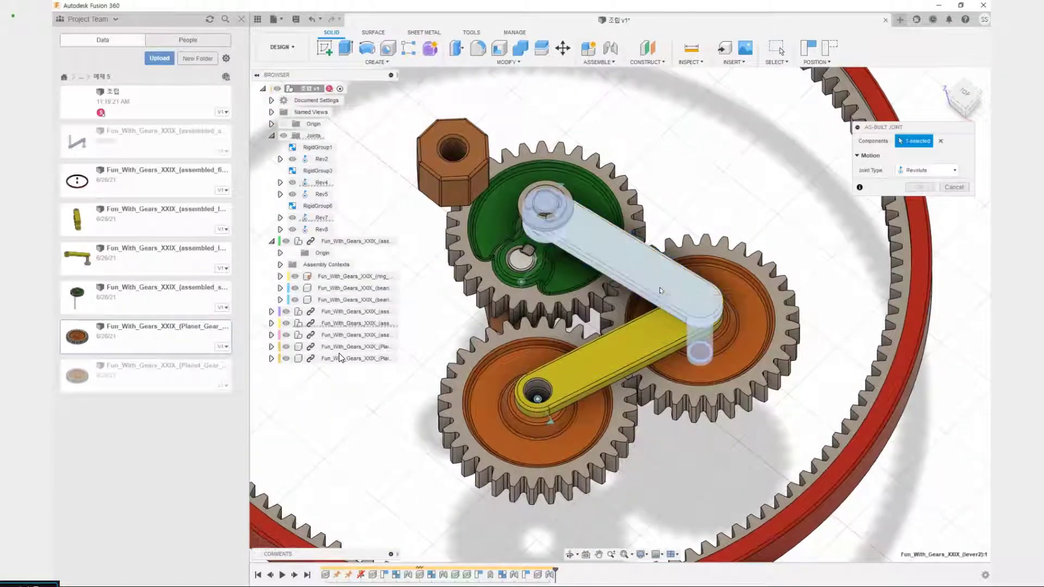
left_click(643, 338)
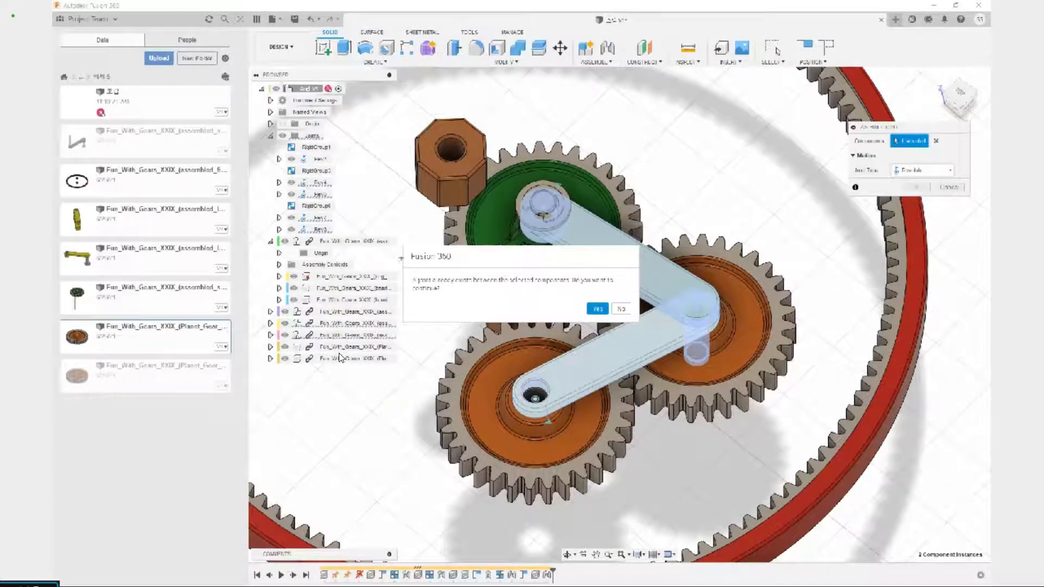
mouse_move(401, 258)
left_mouse_down()
mouse_move(604, 310)
mouse_move(422, 272)
left_mouse_up()
left_click(598, 309)
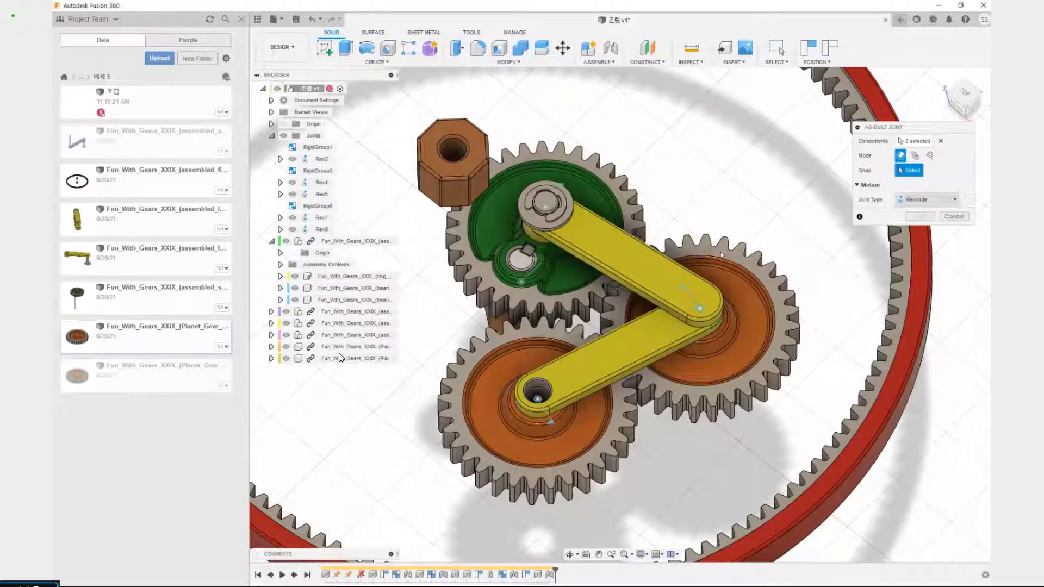
left_click(701, 310)
left_click(926, 247)
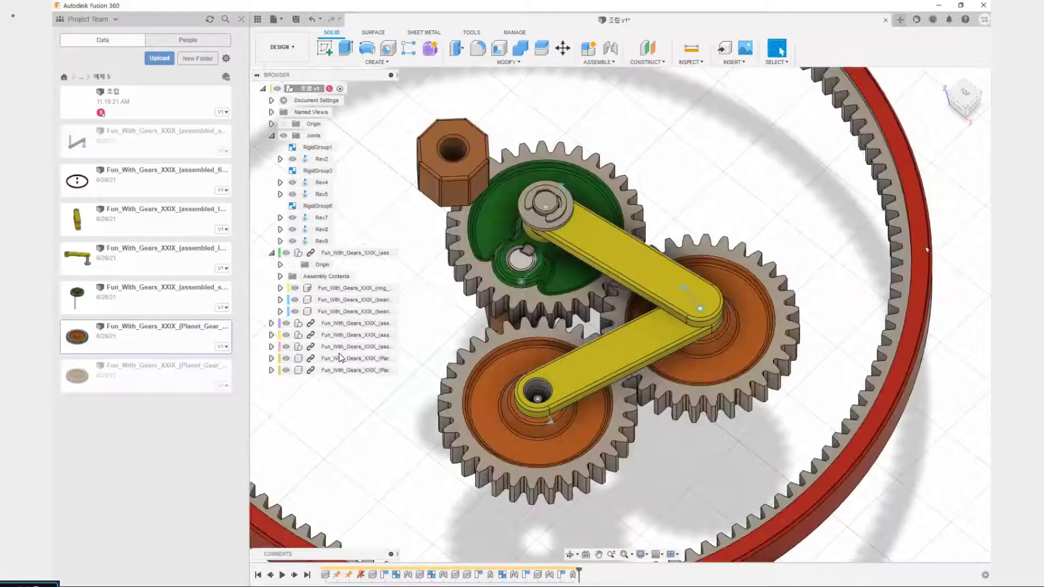
Swing the lower yellow lever with its planet gear towards the ring gear to check how the linkage moves.
left_click_drag(573, 381, 748, 464)
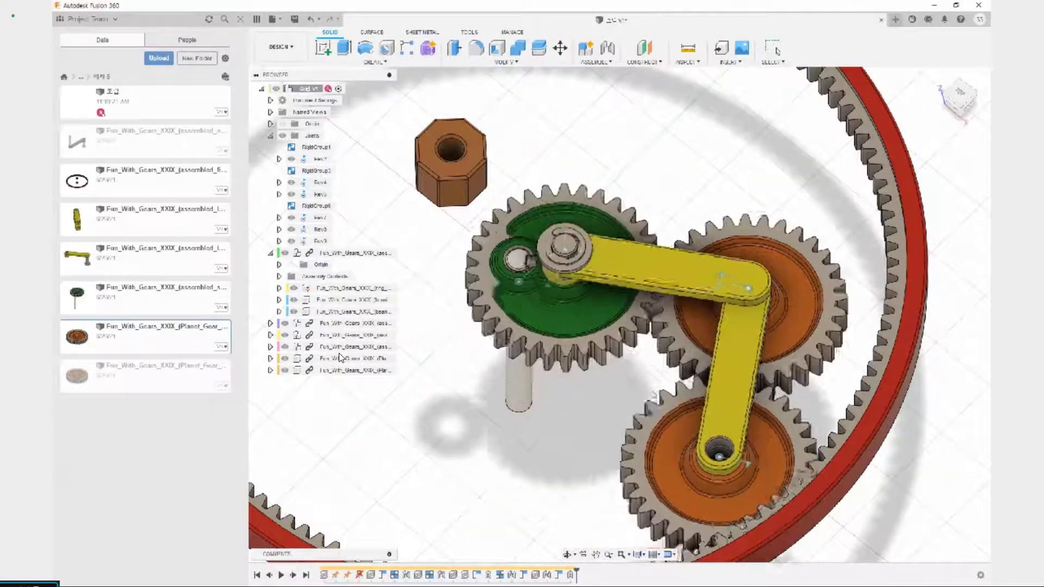
key("Escape")
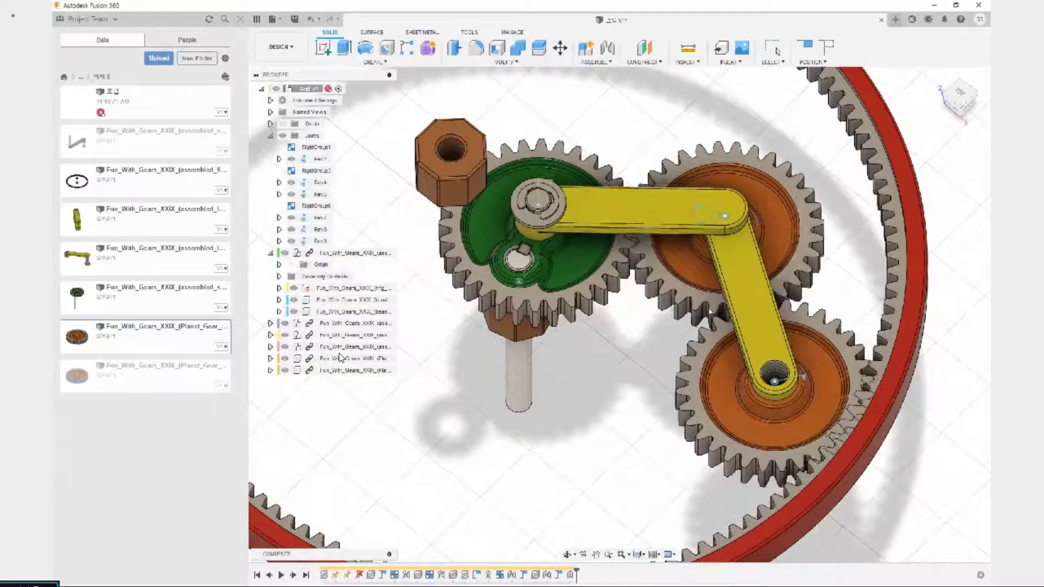
scroll(623, 368, "down", 3)
middle_click_drag(623, 368, 666, 382)
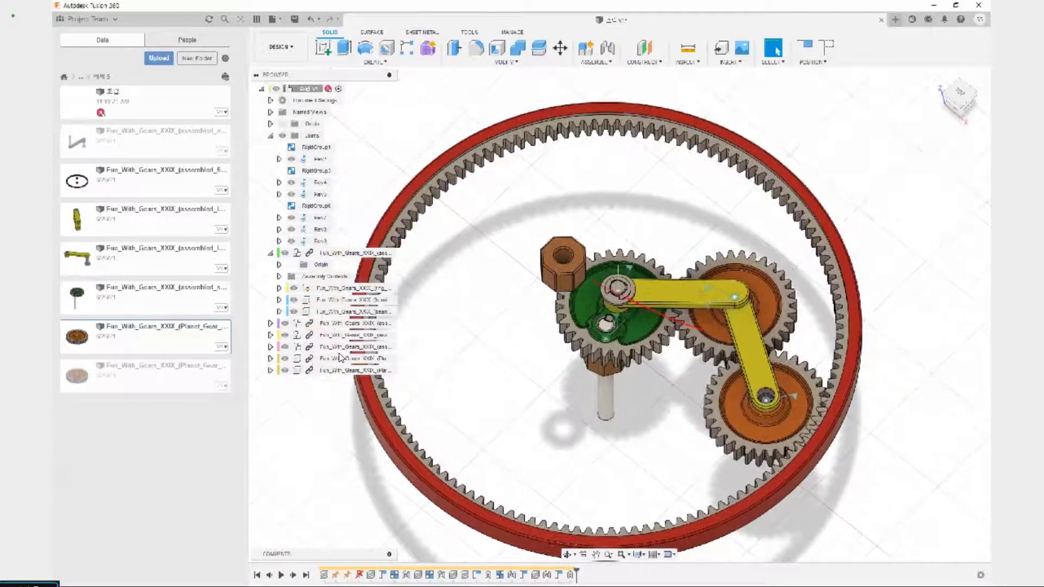
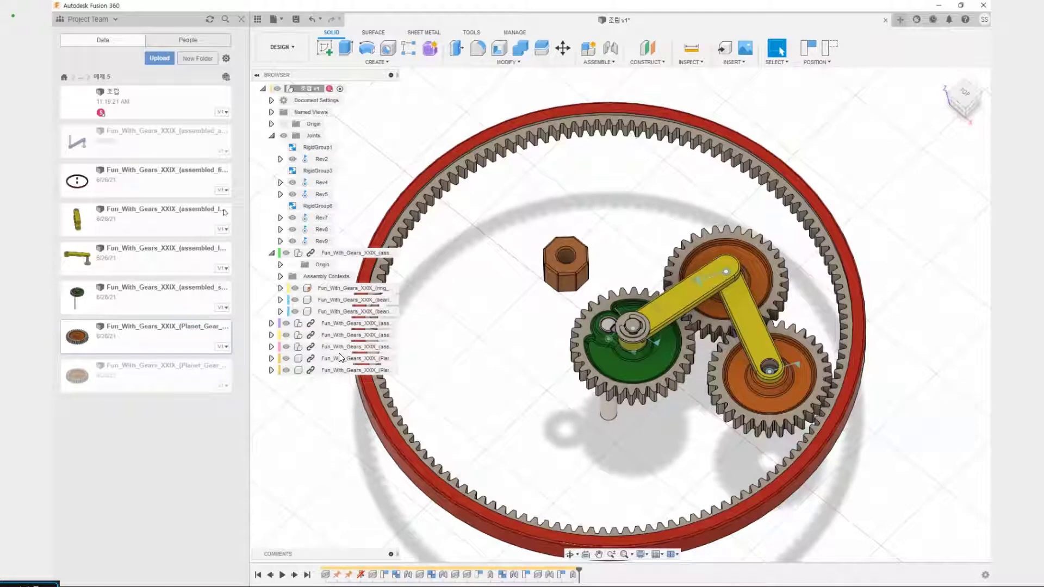
Insert the assembled arm into the current design and move it -17.948 mm in Y and 37.355 mm in Z.
mouse_move(193, 144)
left_mouse_down()
mouse_move(246, 132)
mouse_move(402, 166)
left_mouse_up()
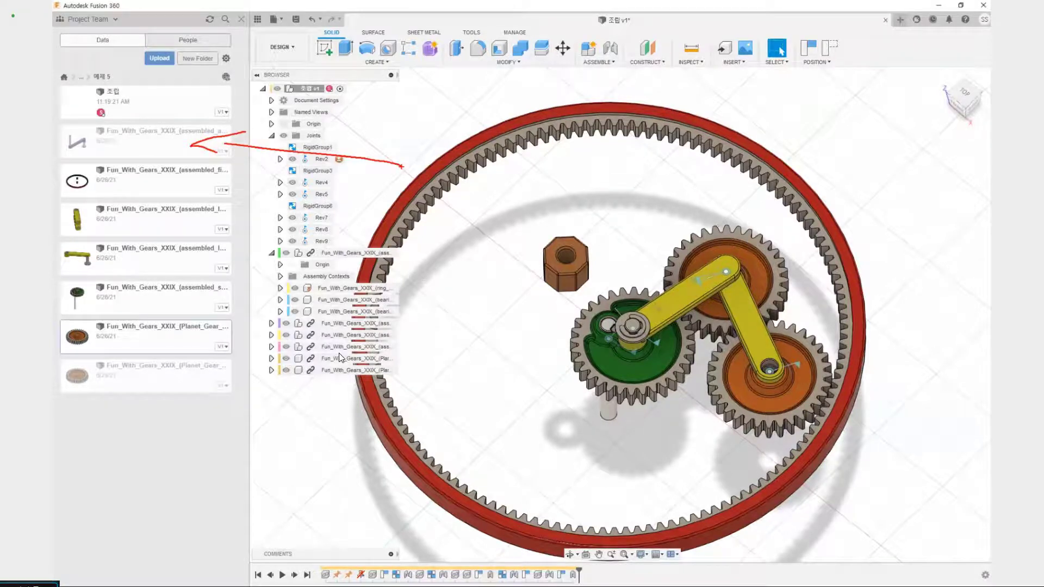
right_click(171, 147)
left_click(217, 163)
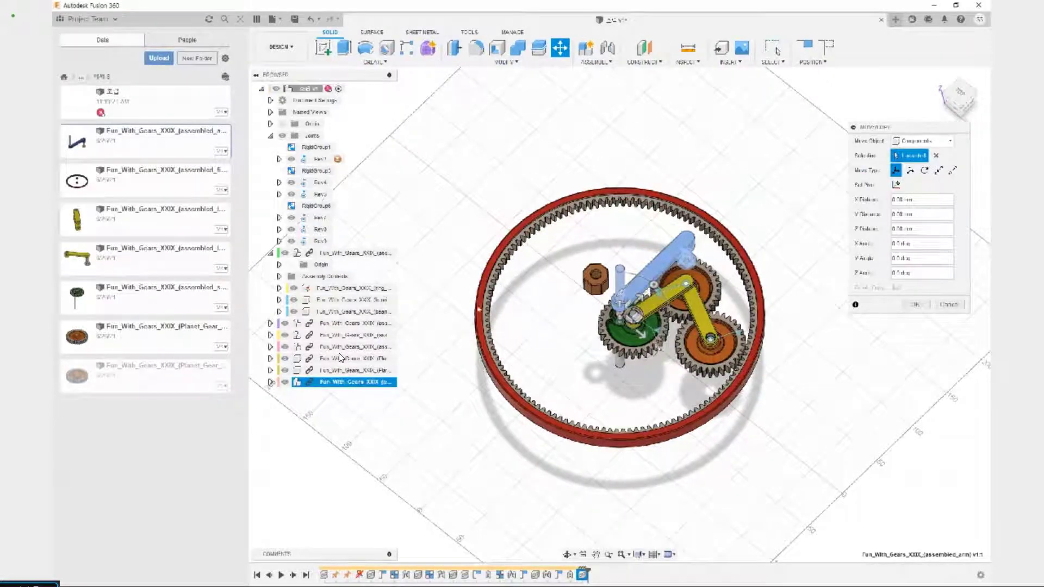
middle_click_drag(633, 254, 571, 201, "shift")
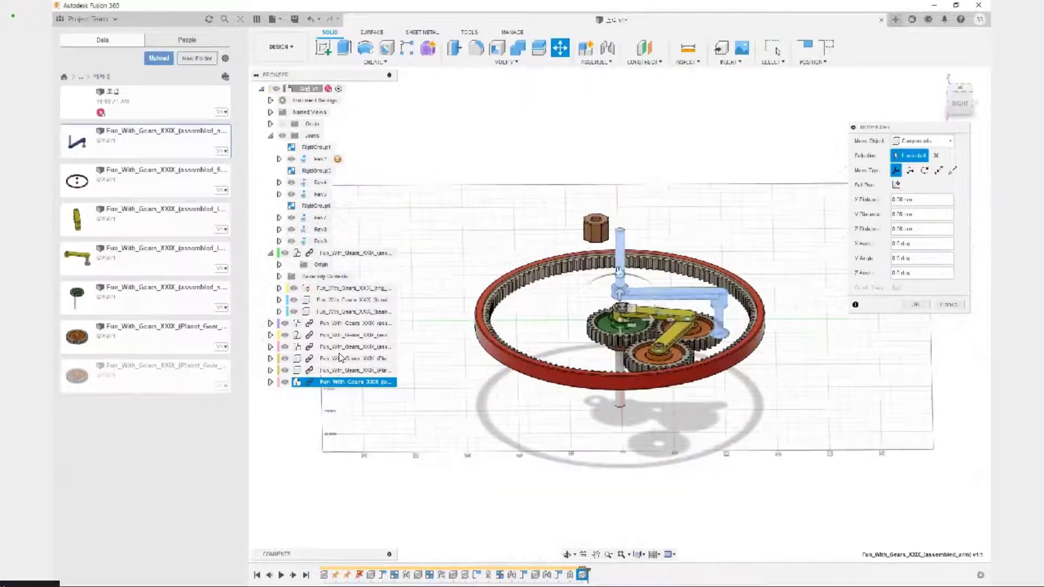
left_click_drag(632, 308, 614, 274)
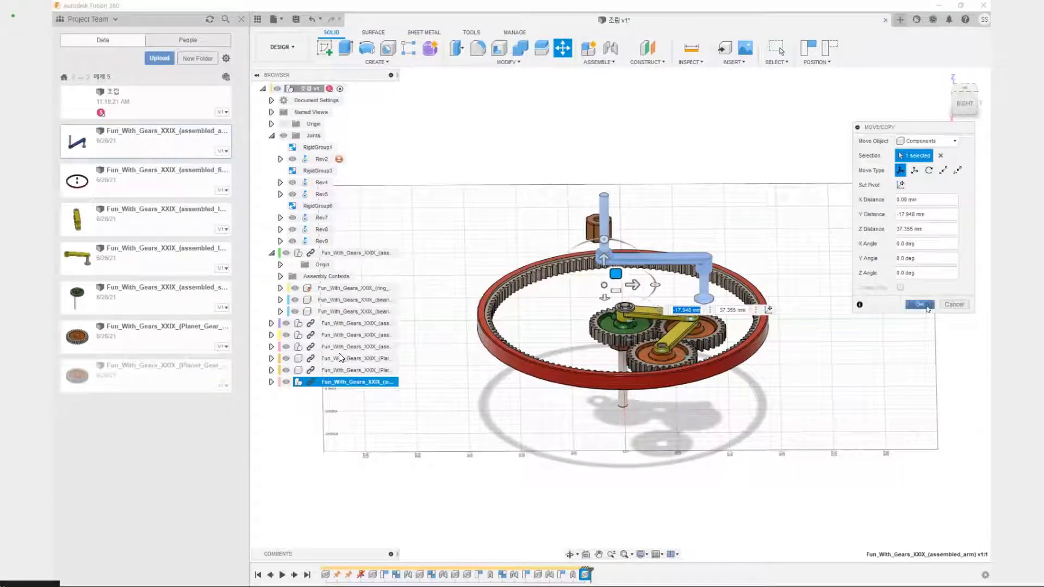
left_click(927, 308)
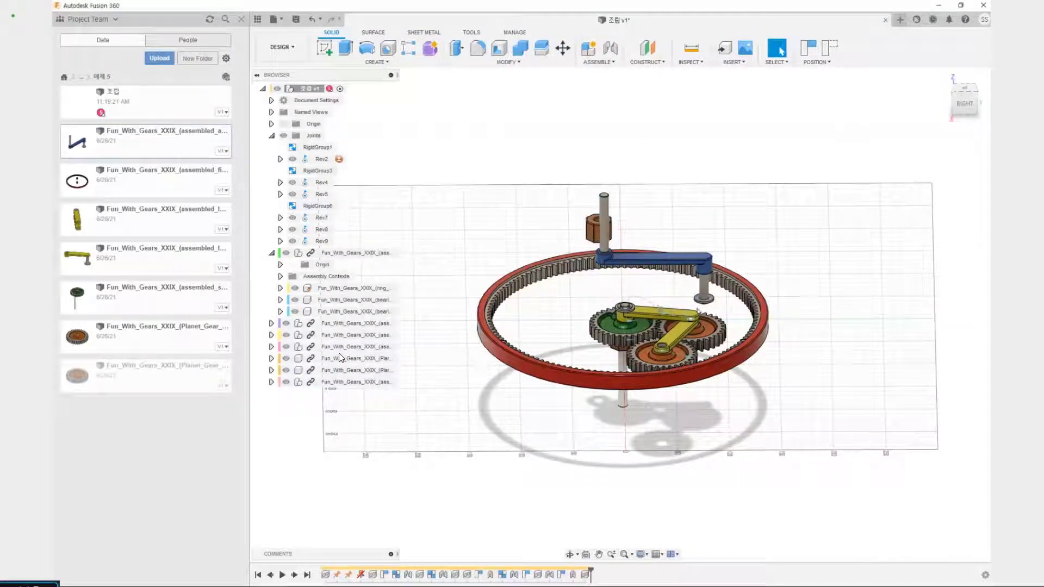
Try to join the free end hole of the lower yellow lever to the underside of the blue arm's outer boss.
scroll(702, 294, "up", 2)
scroll(702, 294, "up", 3)
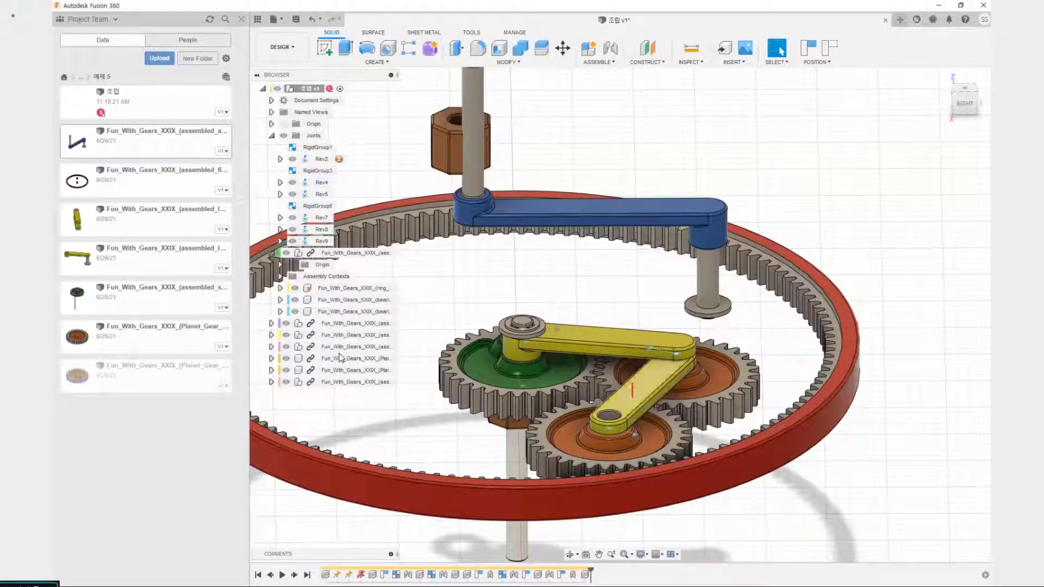
left_click_drag(625, 406, 632, 386)
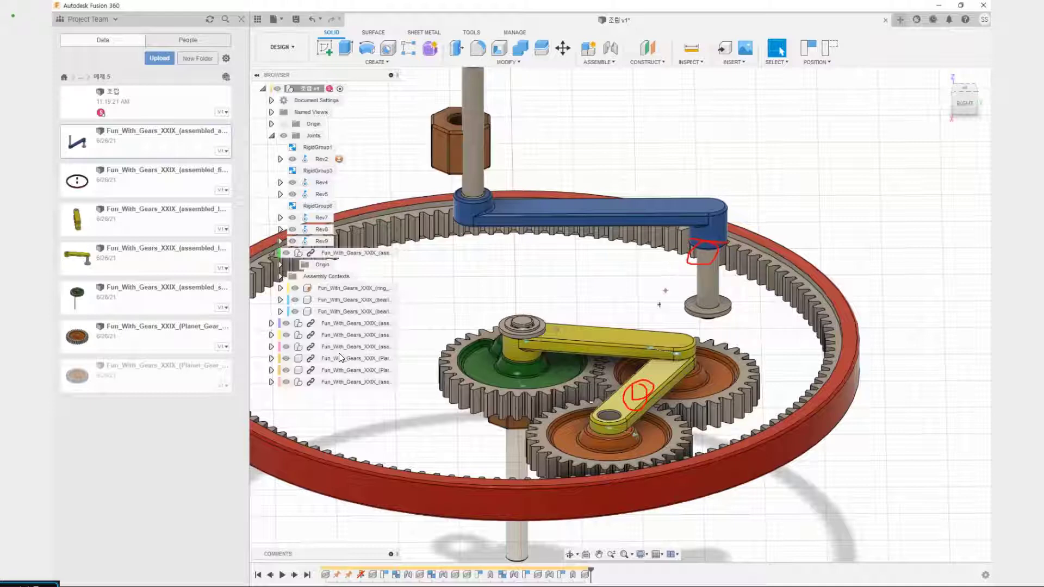
key("Escape")
key("j")
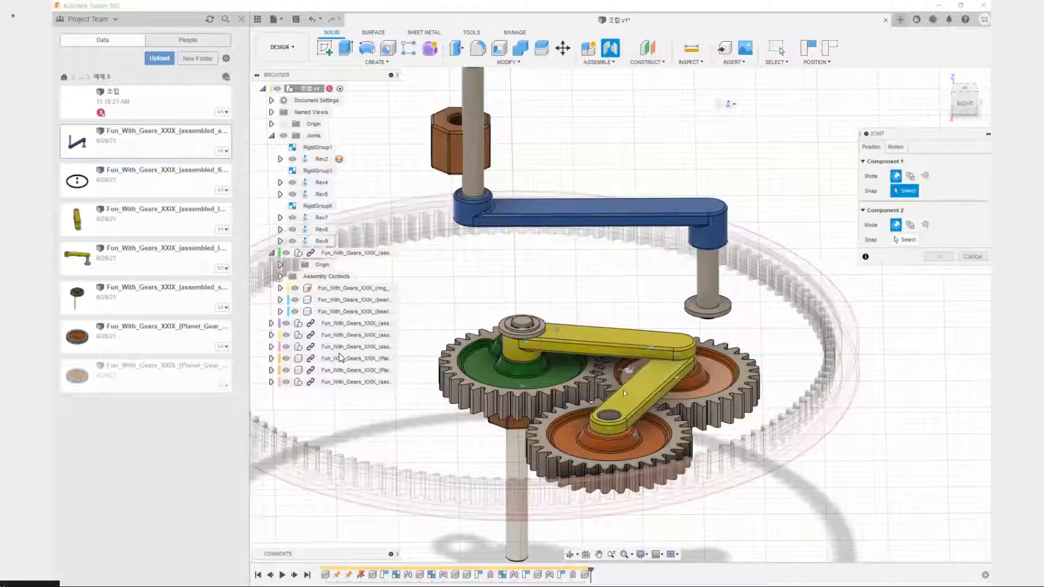
left_click(609, 415)
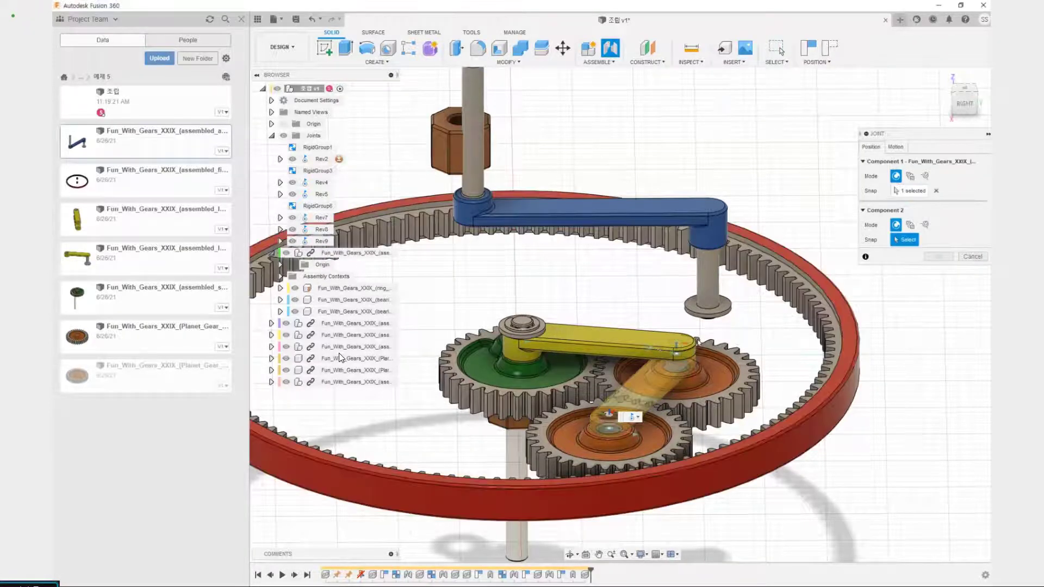
middle_click_drag(721, 326, 612, 382)
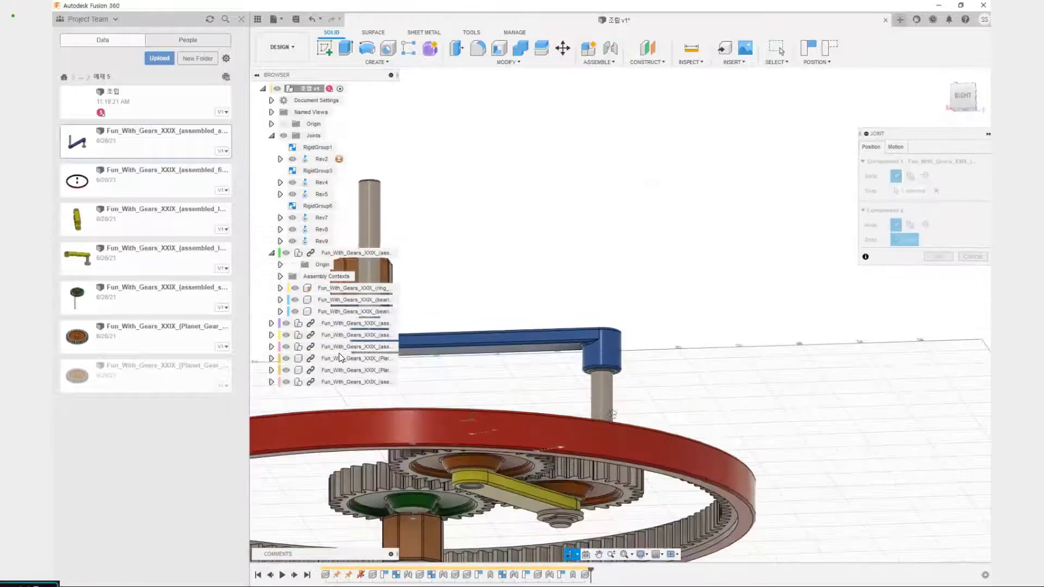
scroll(612, 382, "up", 5)
scroll(609, 329, "up", 3)
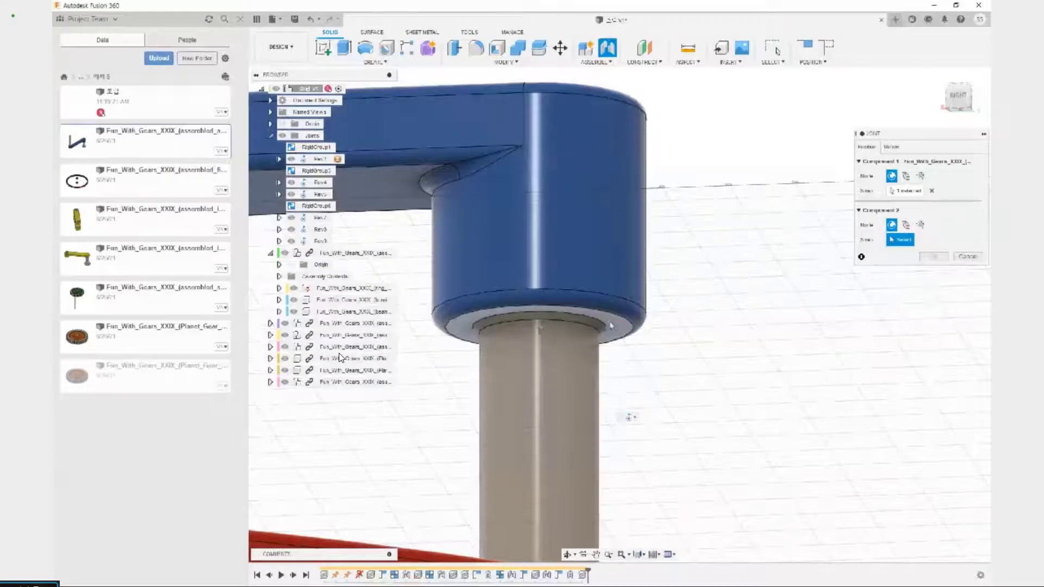
left_click(540, 331)
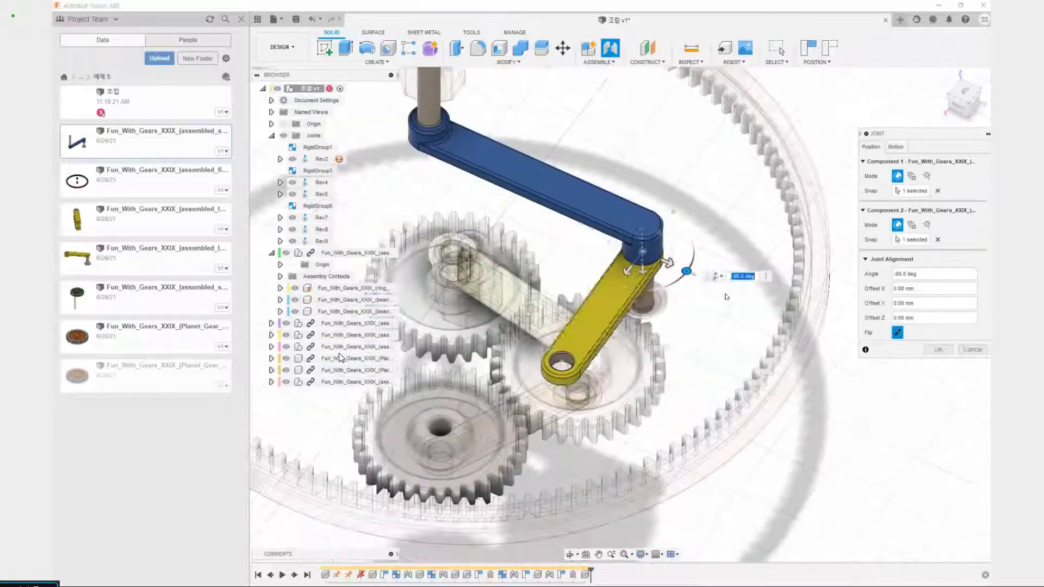
left_click(940, 350)
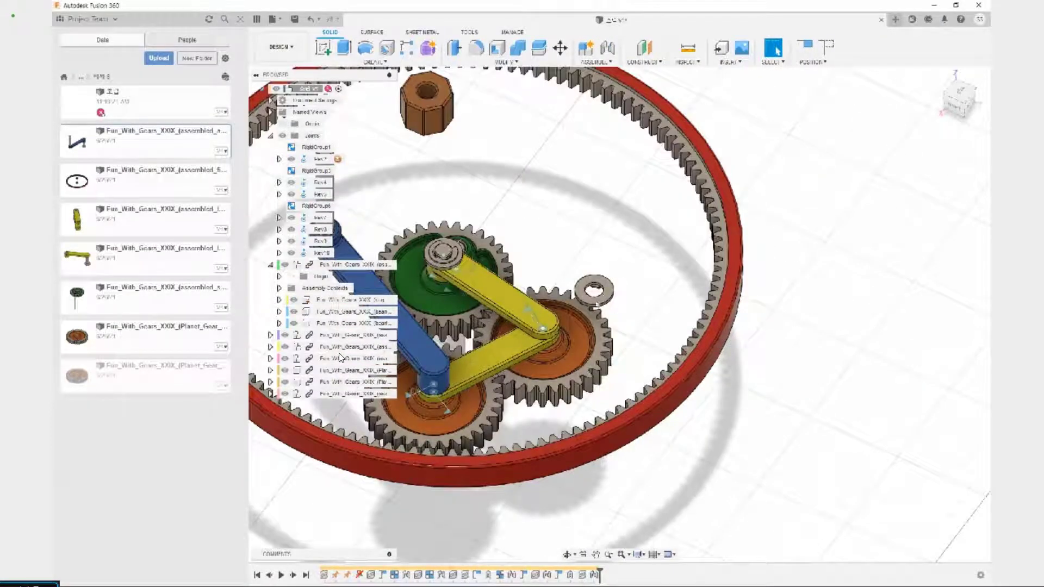
Undo the joint between the yellow lever and the blue arm.
middle_click_drag(599, 287, 626, 258, "shift")
key("Escape")
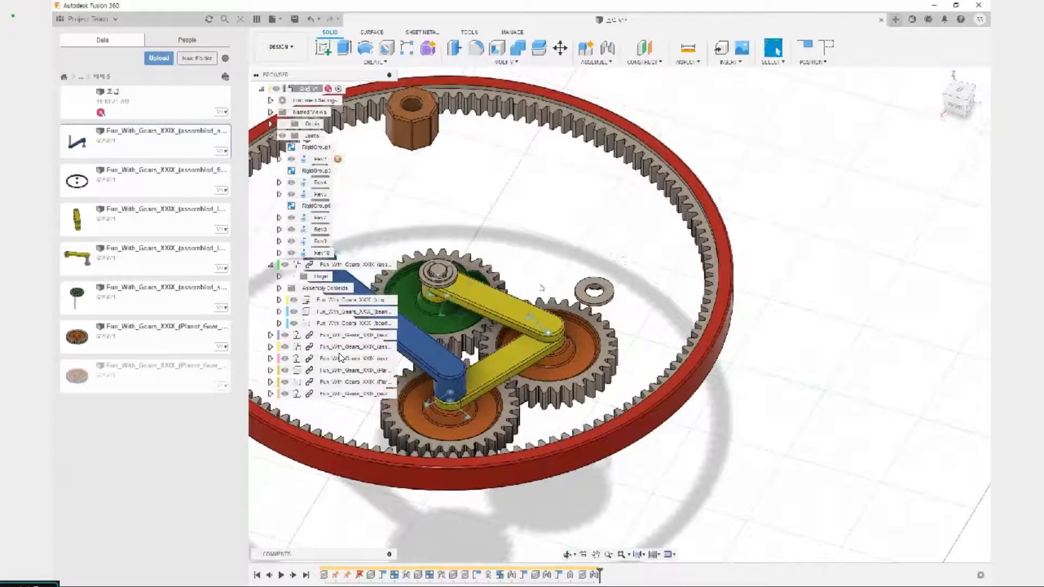
key("ctrl+z")
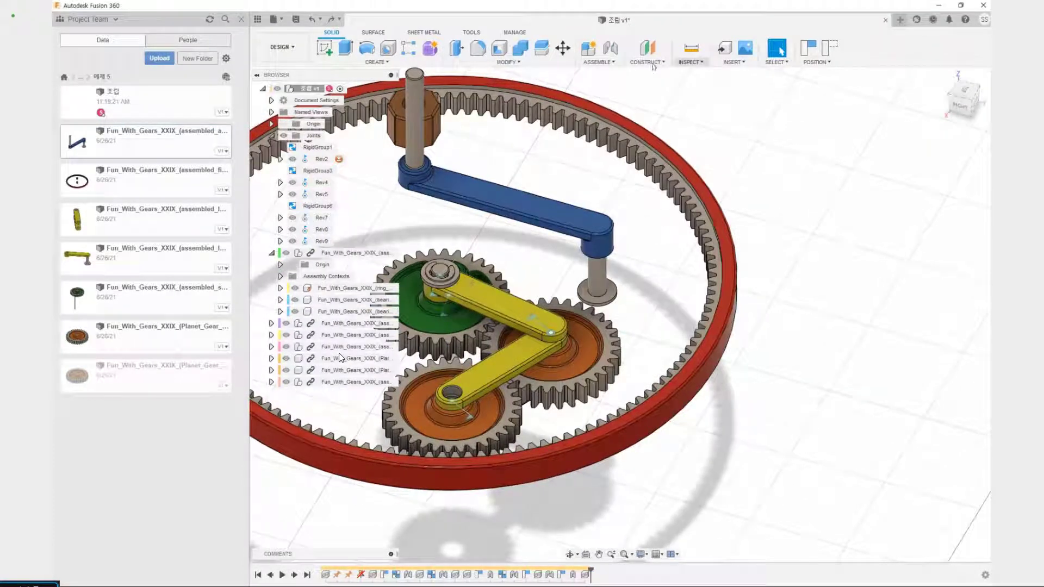
Create a rigid group from the blue assembled arm with its child components included, capturing the current component positions.
left_click(653, 65)
left_click(596, 62)
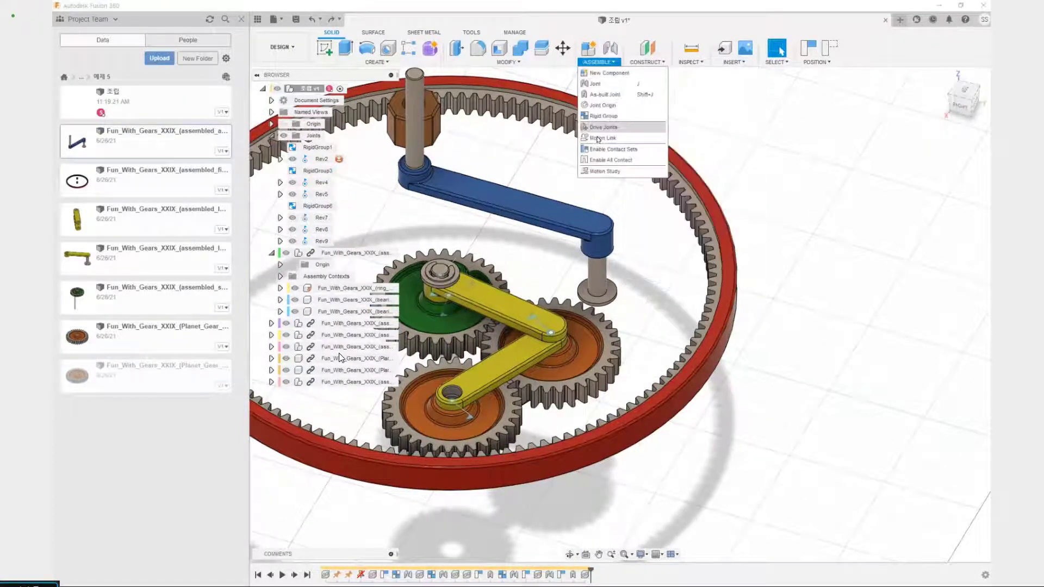
left_click(604, 116)
left_click(604, 314)
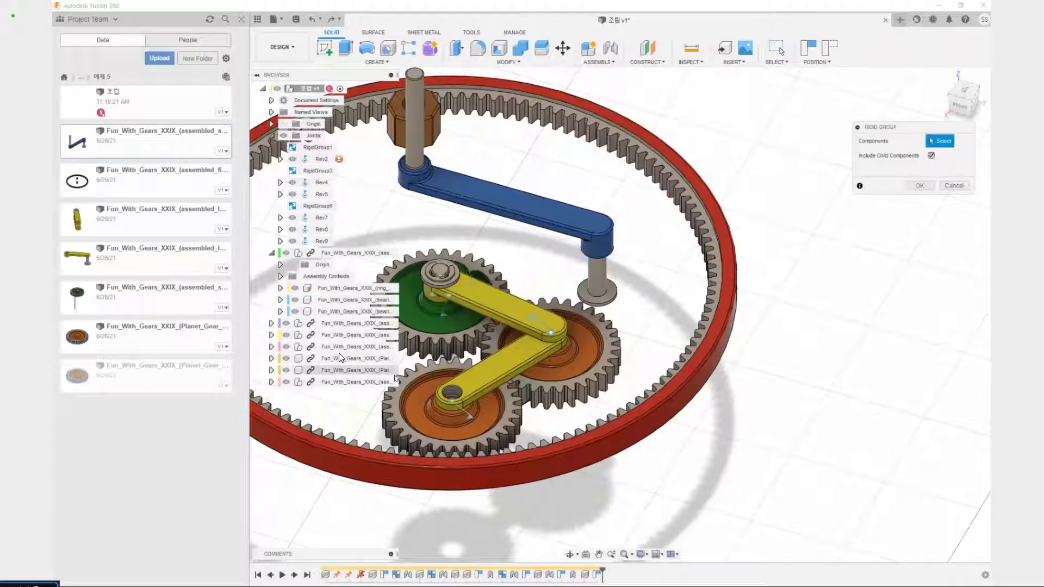
left_click(394, 381)
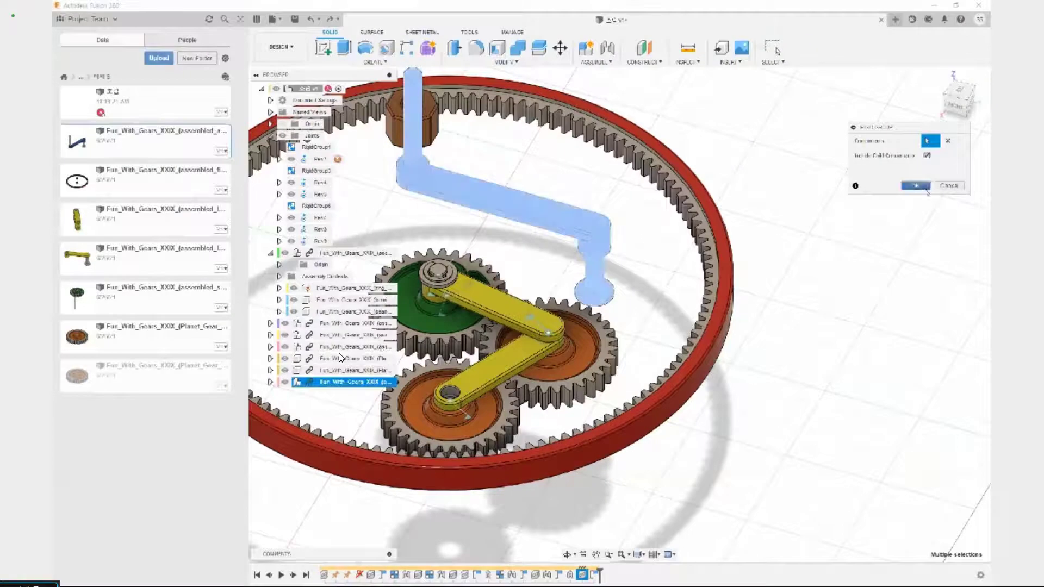
left_click(917, 186)
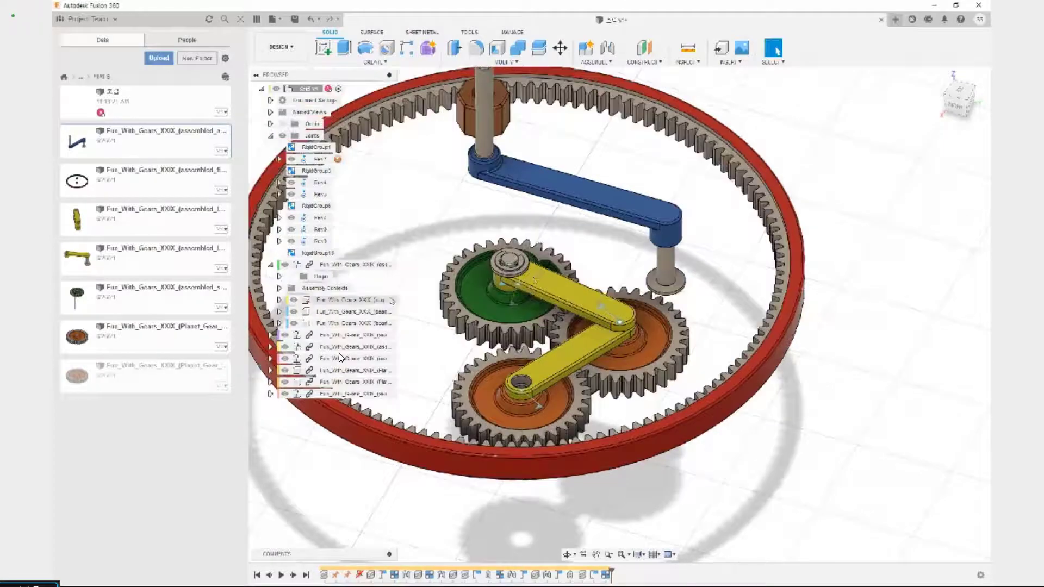
Create a revolute joint between the free end hole of the yellow lever and the underside of the blue arm's outer boss.
key("j")
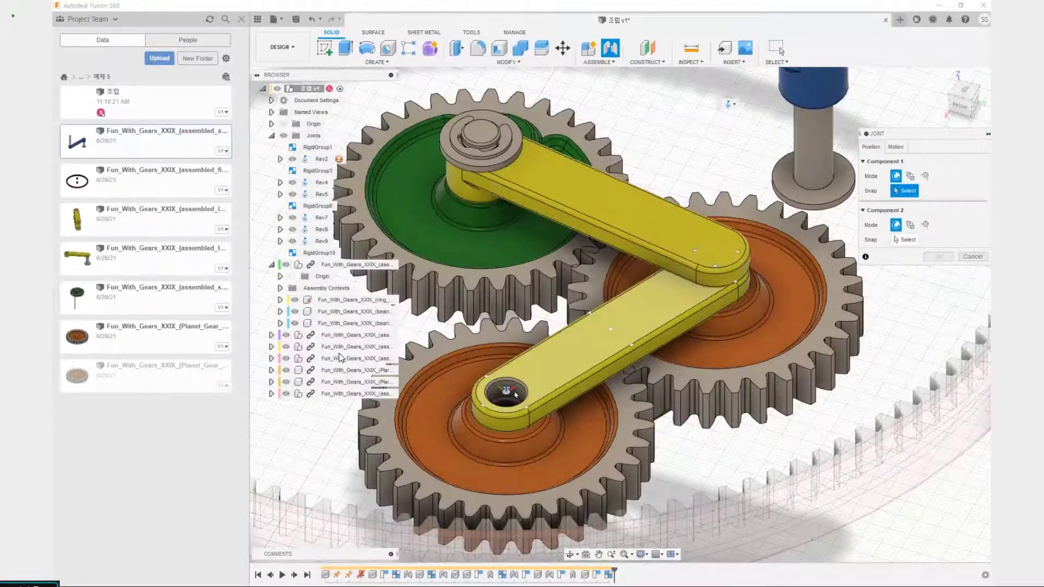
left_click(514, 393)
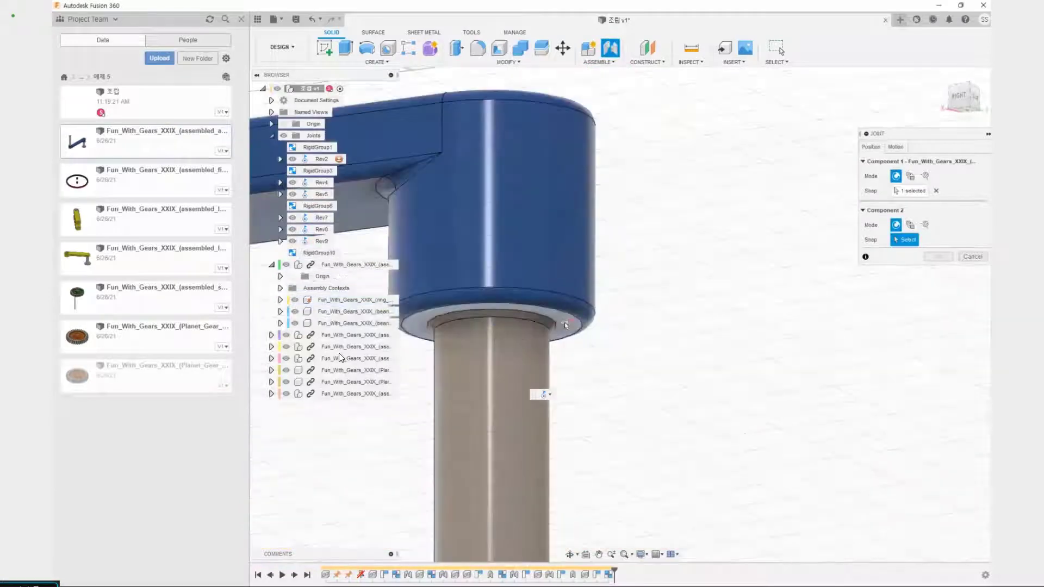
left_click(500, 345)
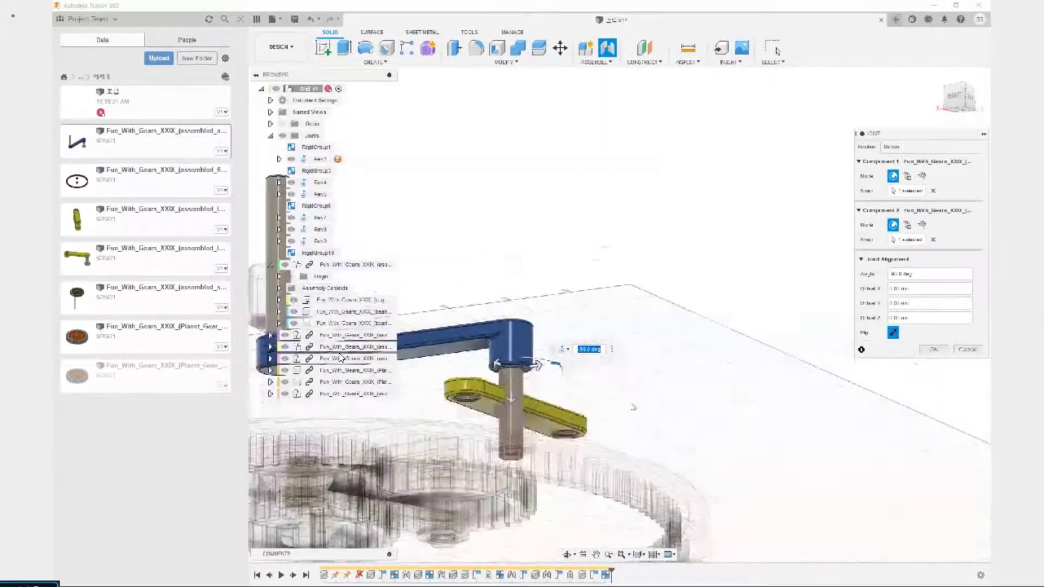
left_click(934, 349)
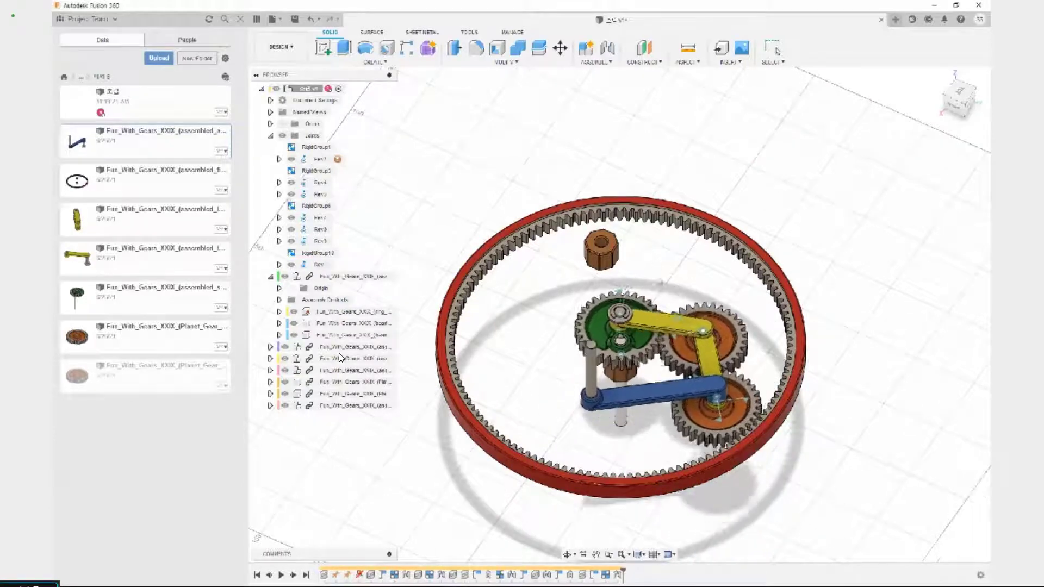
Move the connected linkage by hand and examine how the blue arm, yellow levers and gears follow.
left_click_drag(626, 296, 631, 325)
scroll(553, 355, "up", 3)
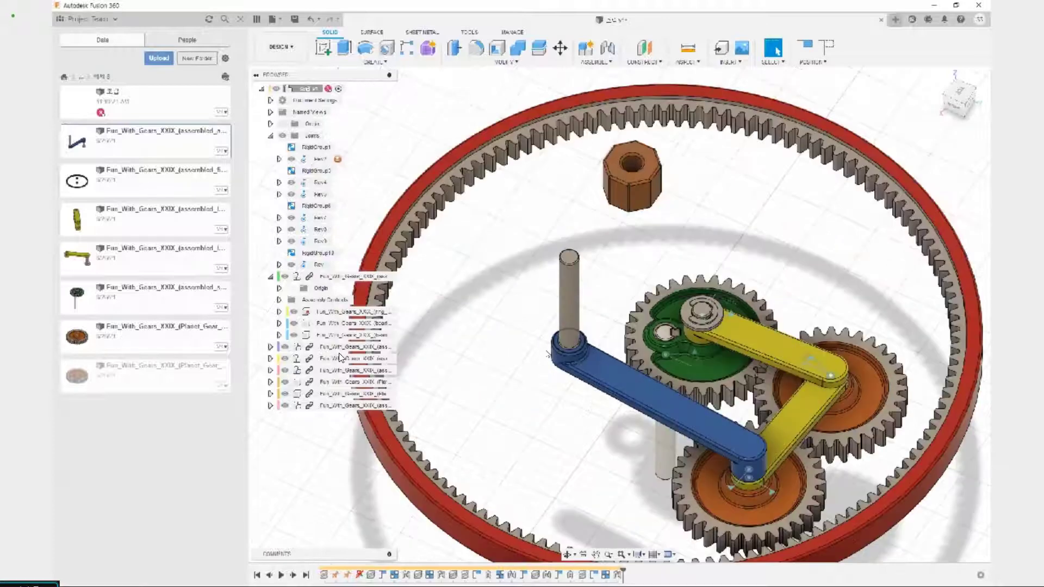
middle_click_drag(548, 354, 562, 408, "shift")
middle_click_drag(434, 343, 498, 361)
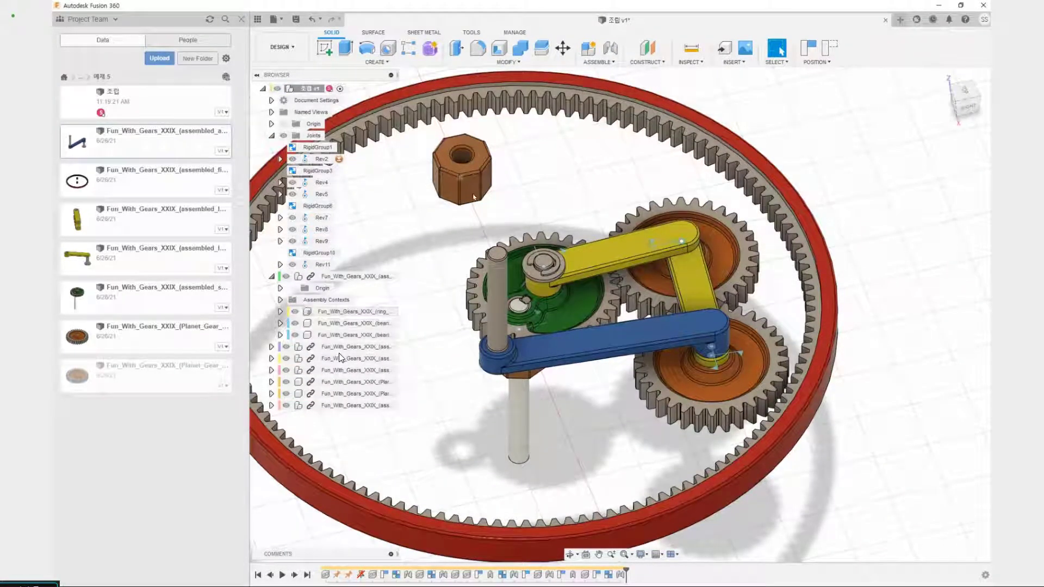
Move the loose brown octagonal bearing out of the ring gear into free space.
left_click_drag(474, 197, 762, 151)
scroll(898, 235, "down", 5)
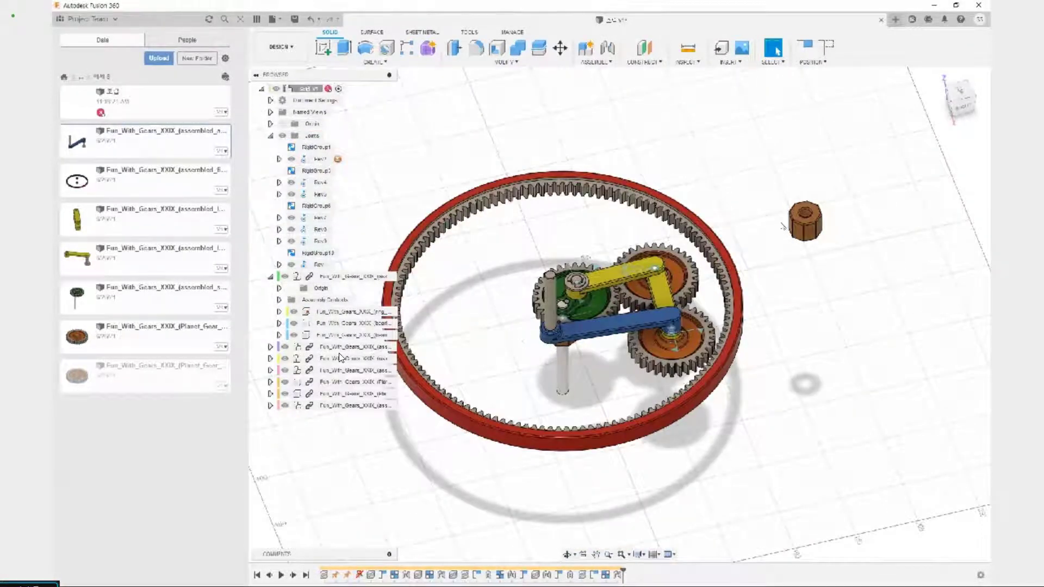
scroll(784, 225, "up", 3)
Join the bottom hole centre of the brown octagonal bearing rigidly to the blue arm's boss at the base of the upright shaft.
key("j")
scroll(829, 174, "up", 3)
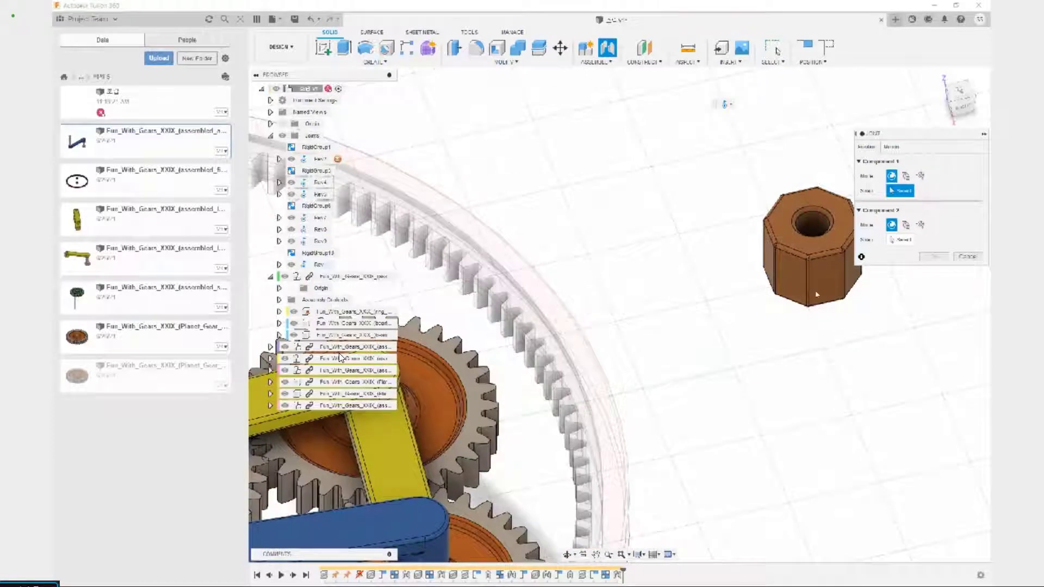
middle_click_drag(816, 294, 807, 299, "shift")
scroll(807, 318, "up", 3)
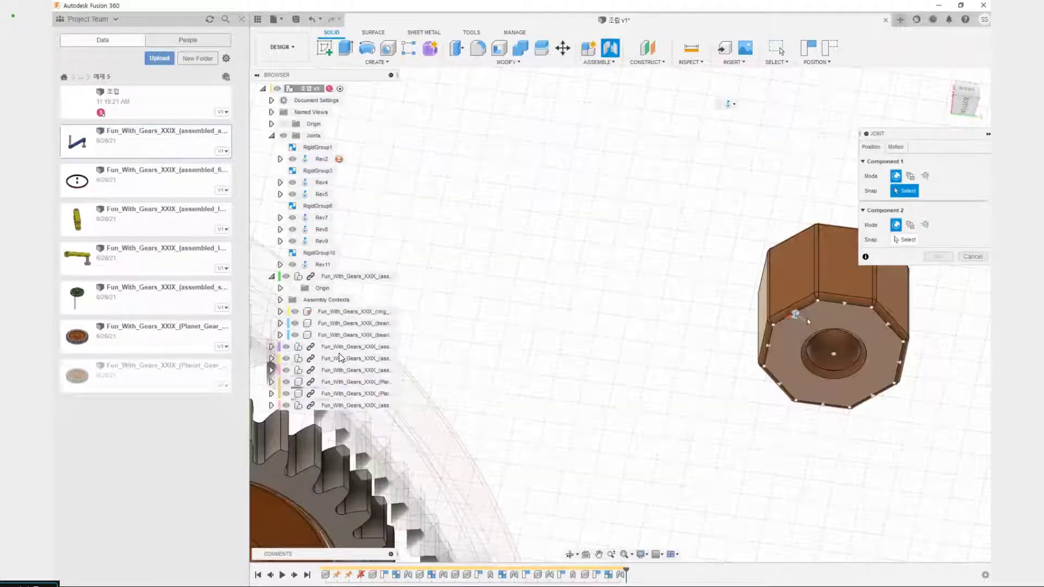
left_click(832, 353)
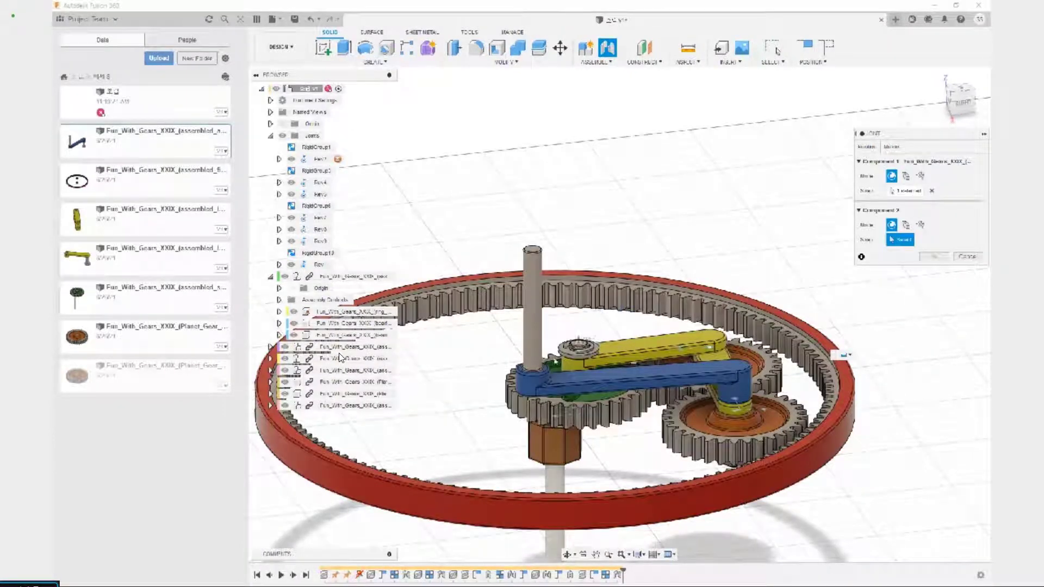
scroll(533, 365, "up", 5)
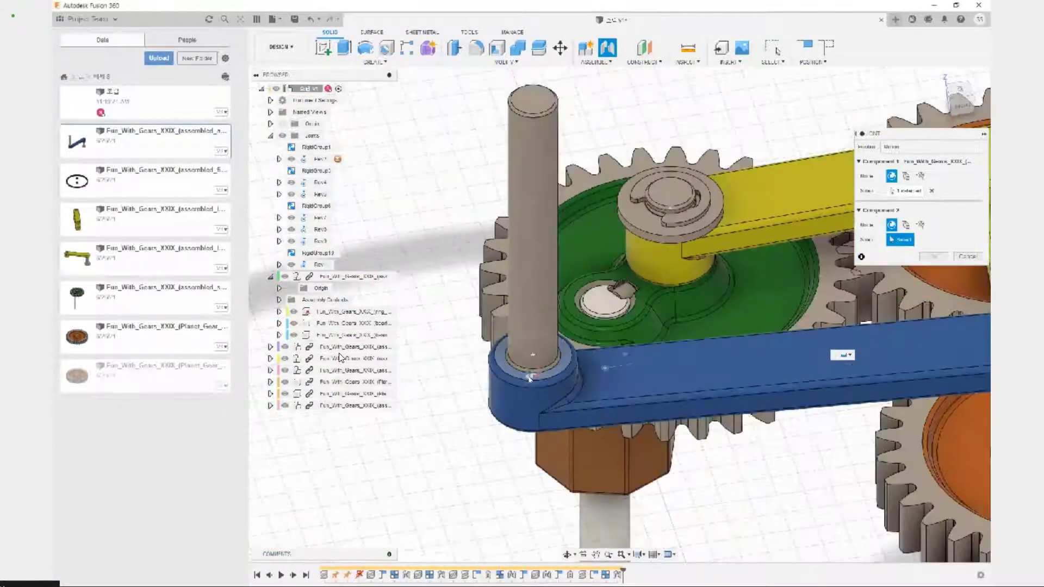
left_click(534, 352)
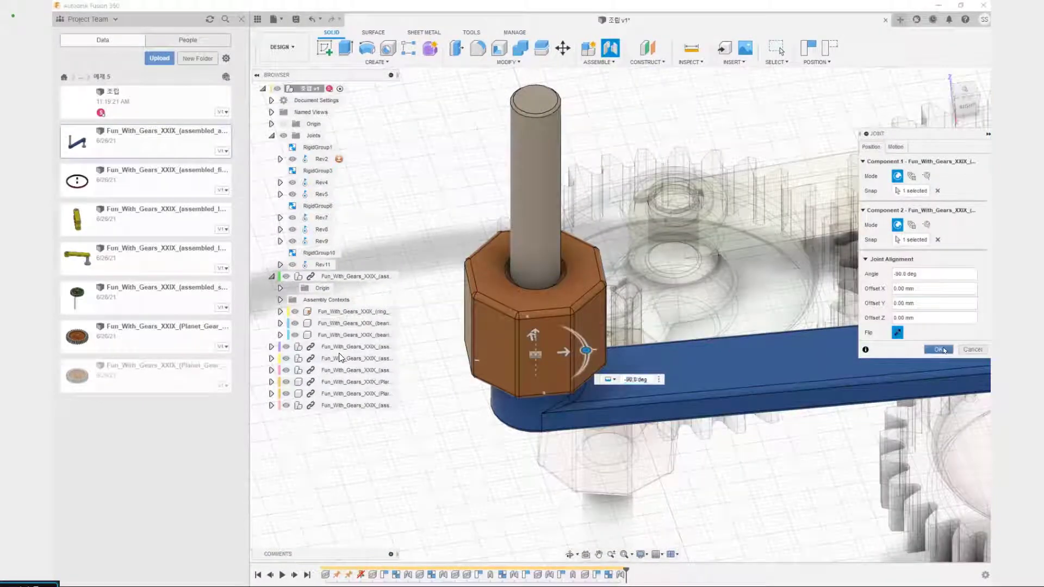
left_click(938, 349)
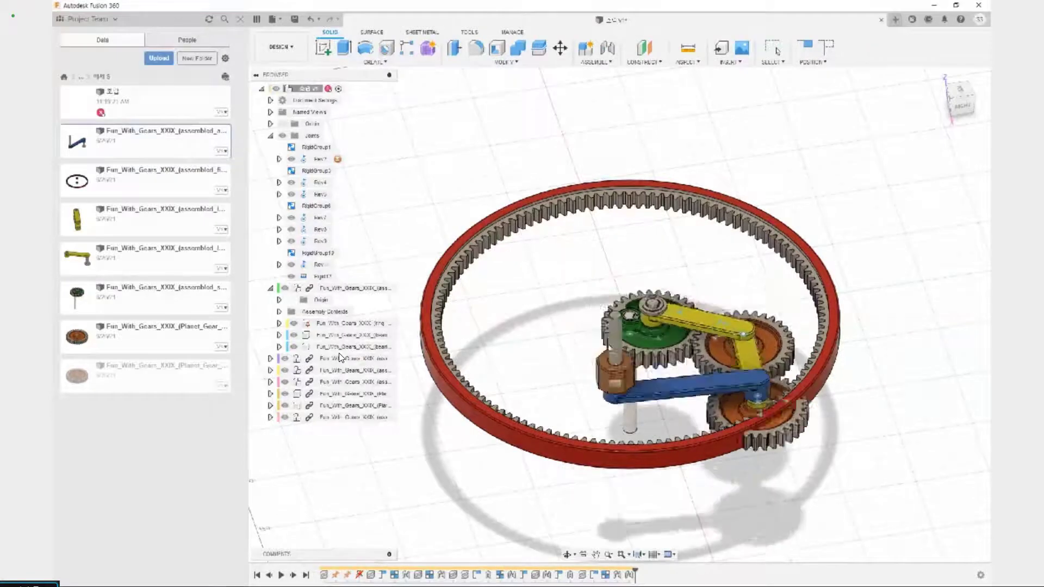
key("Escape")
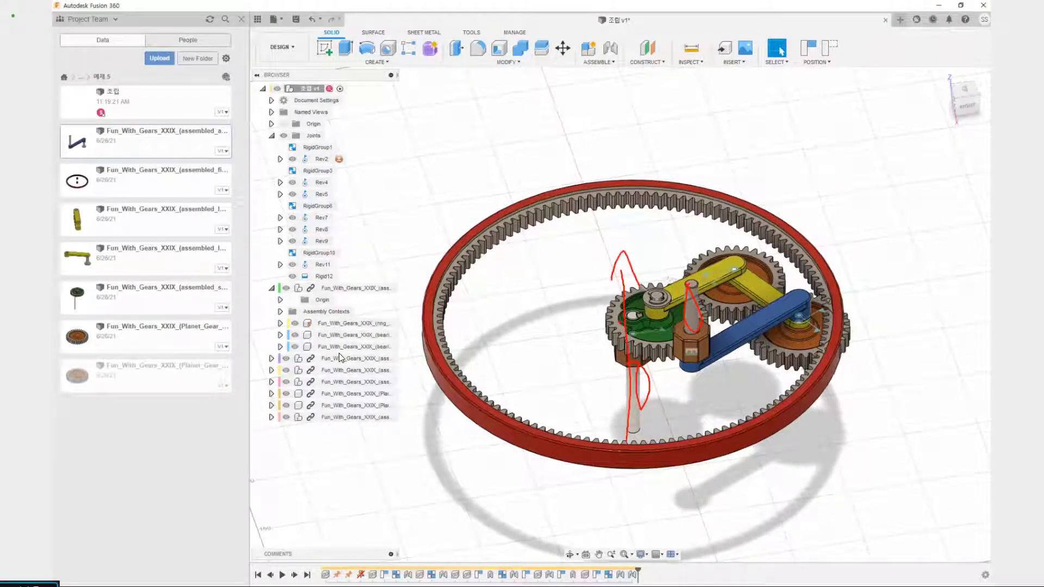
key("Escape")
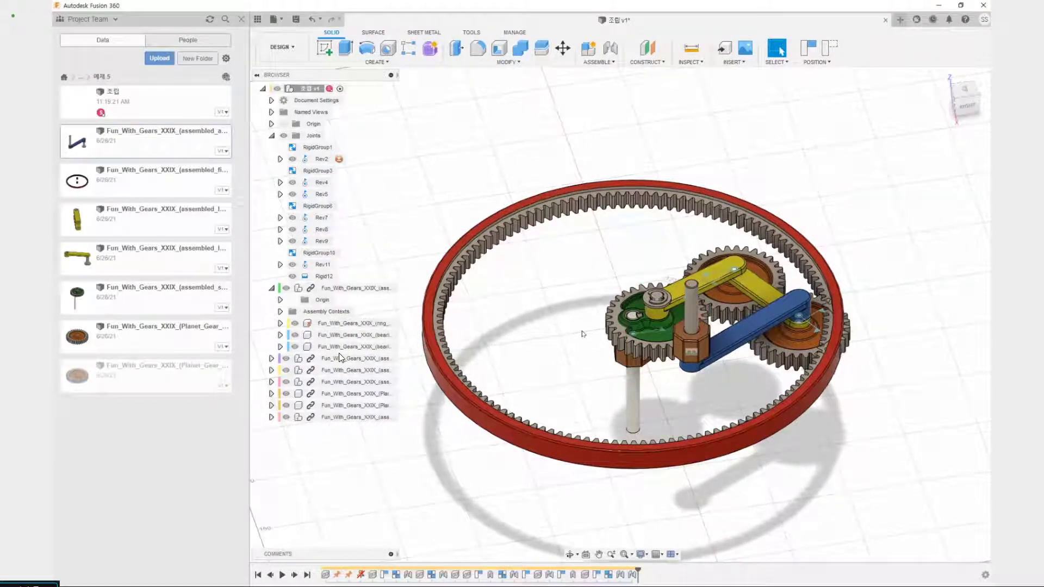
Align the blue arm's upright shaft with the lower shaft under the green gear, with Capture Position enabled.
left_click(502, 65)
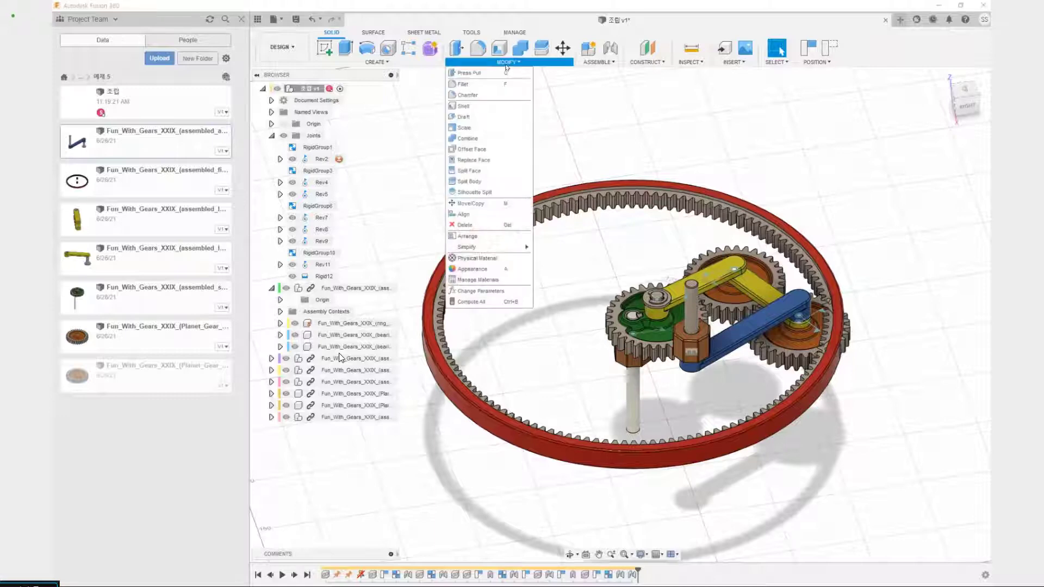
left_click(462, 214)
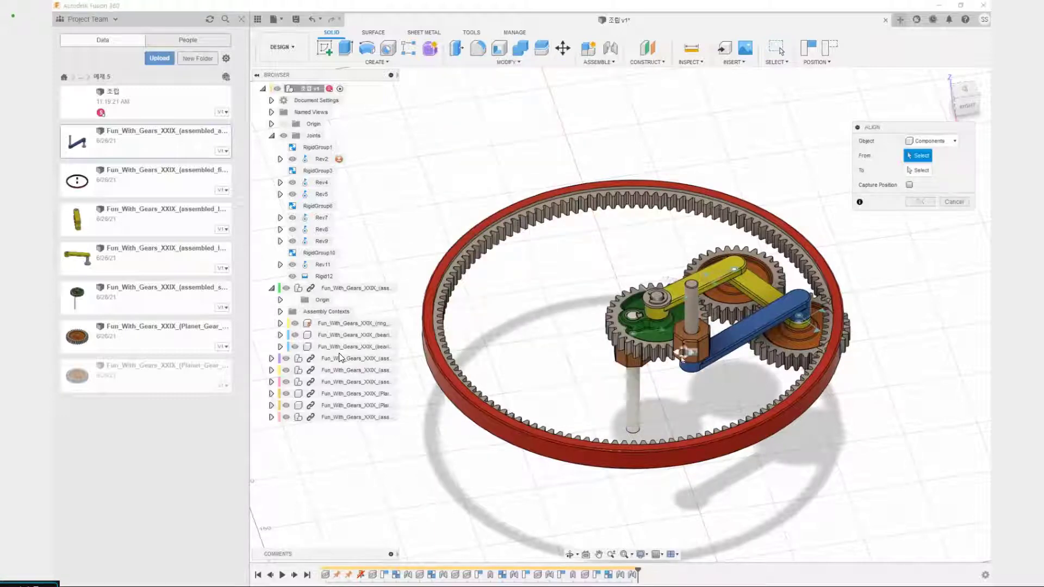
scroll(706, 382, "up", 3)
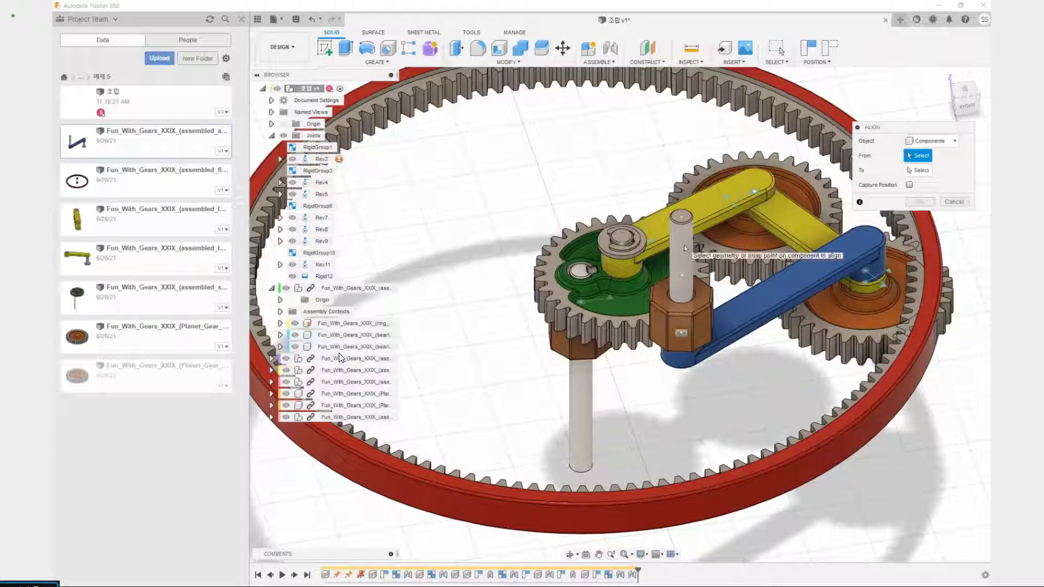
left_click(685, 248)
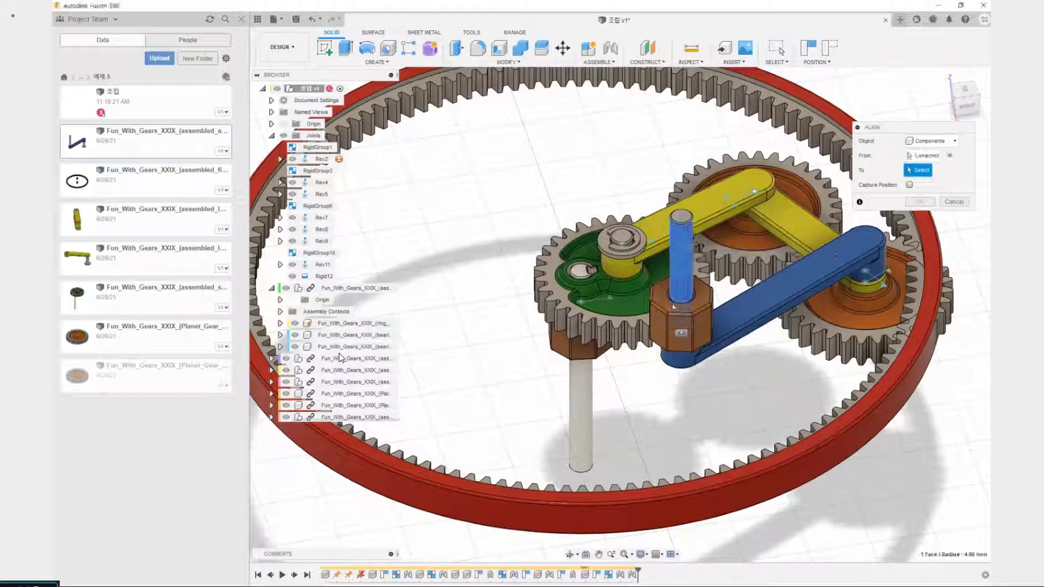
left_click(588, 436)
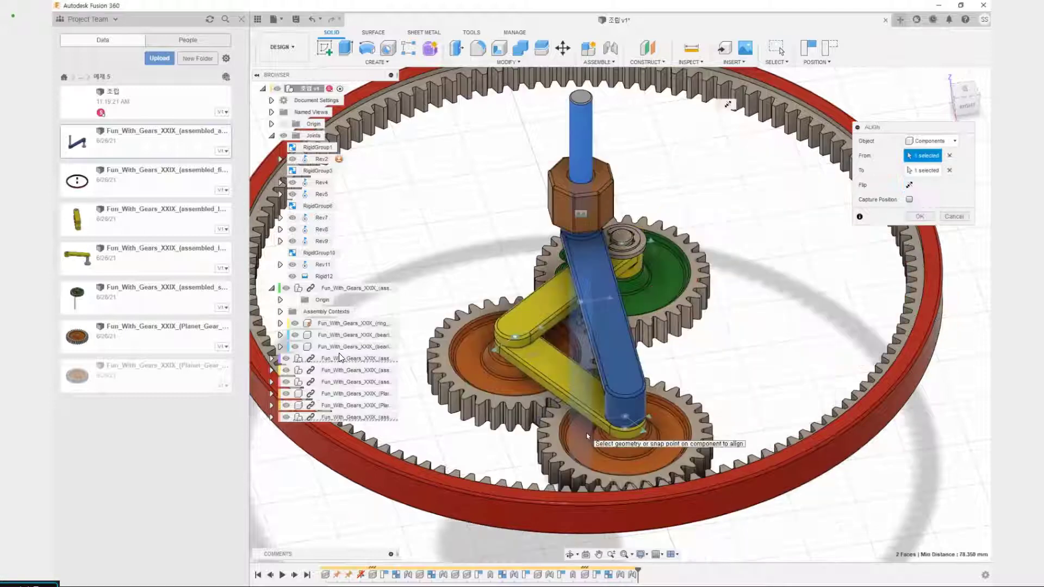
middle_click_drag(588, 436, 715, 296, "shift")
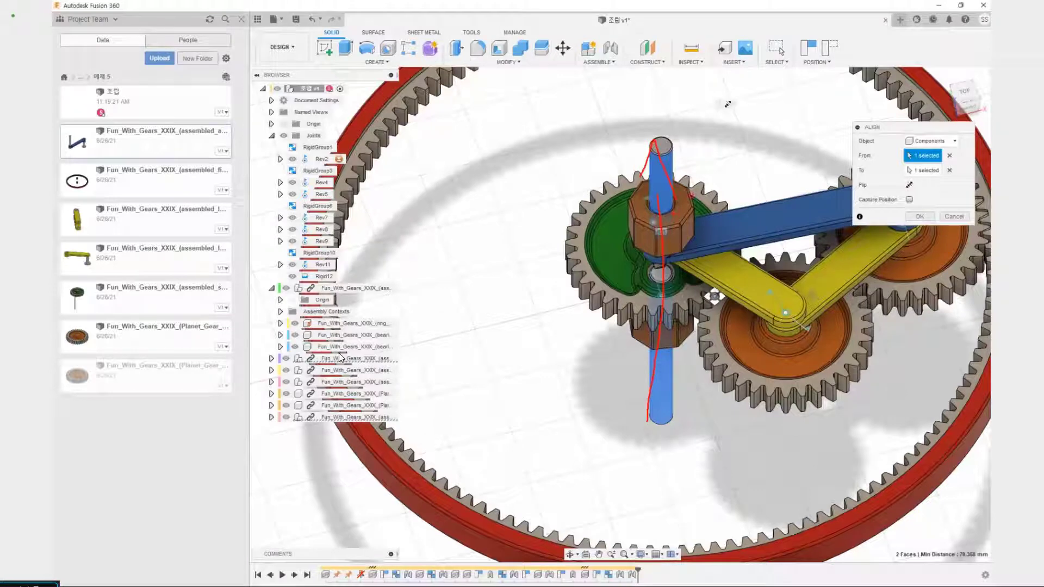
key("Escape")
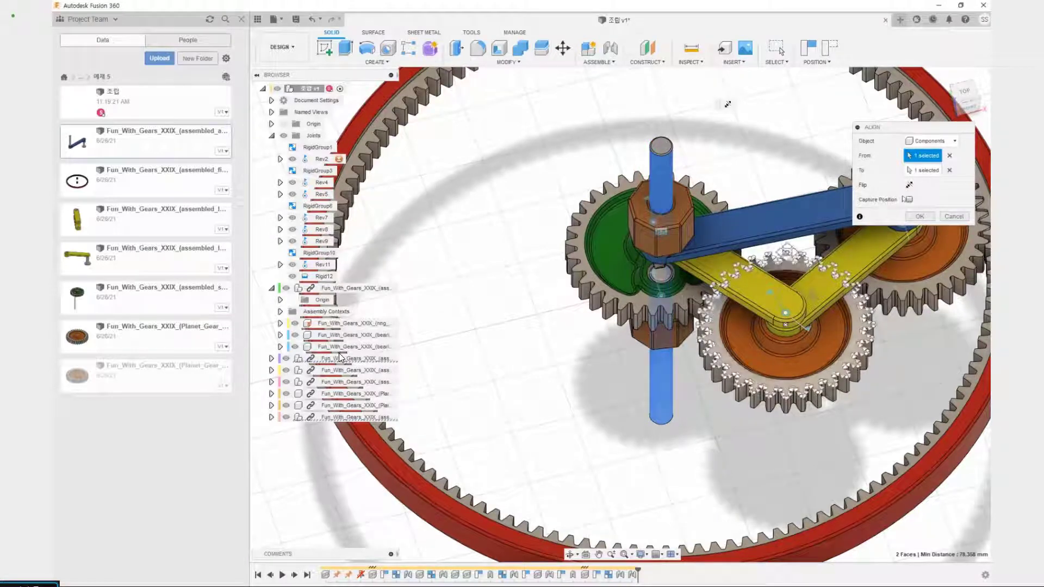
left_click(909, 200)
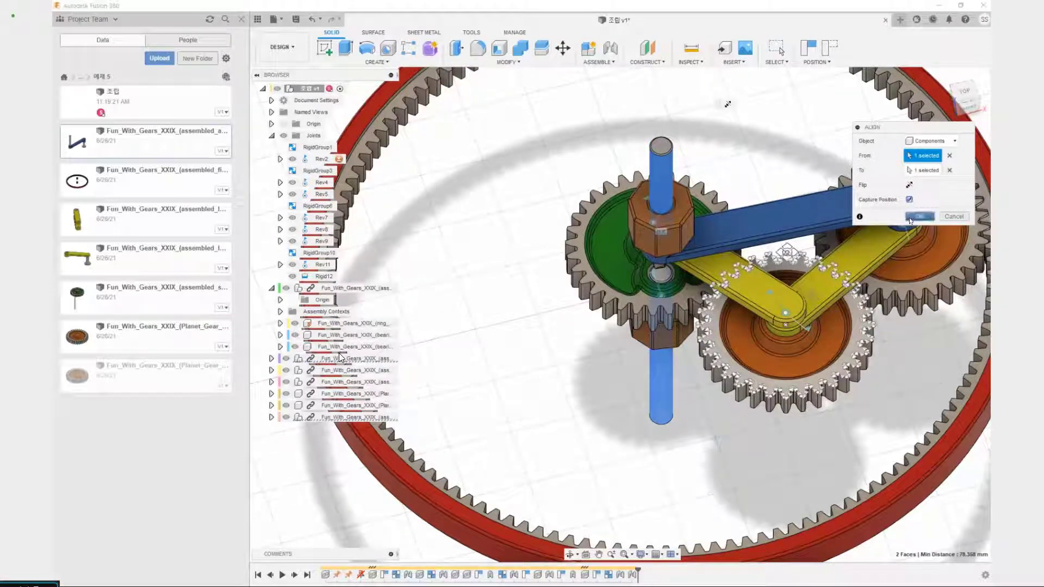
left_click(910, 220)
middle_click_drag(886, 353, 756, 433)
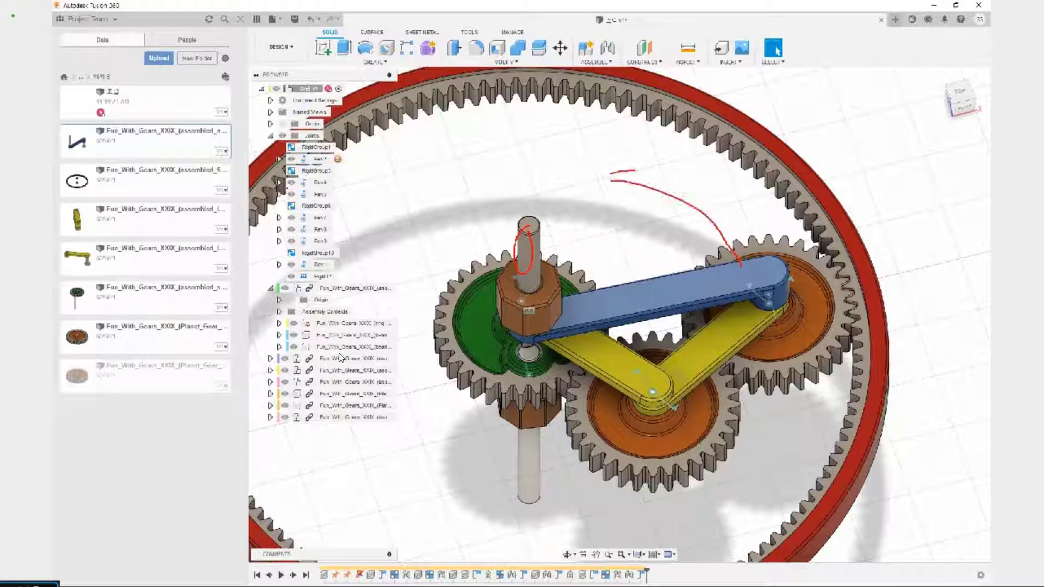
key("Escape")
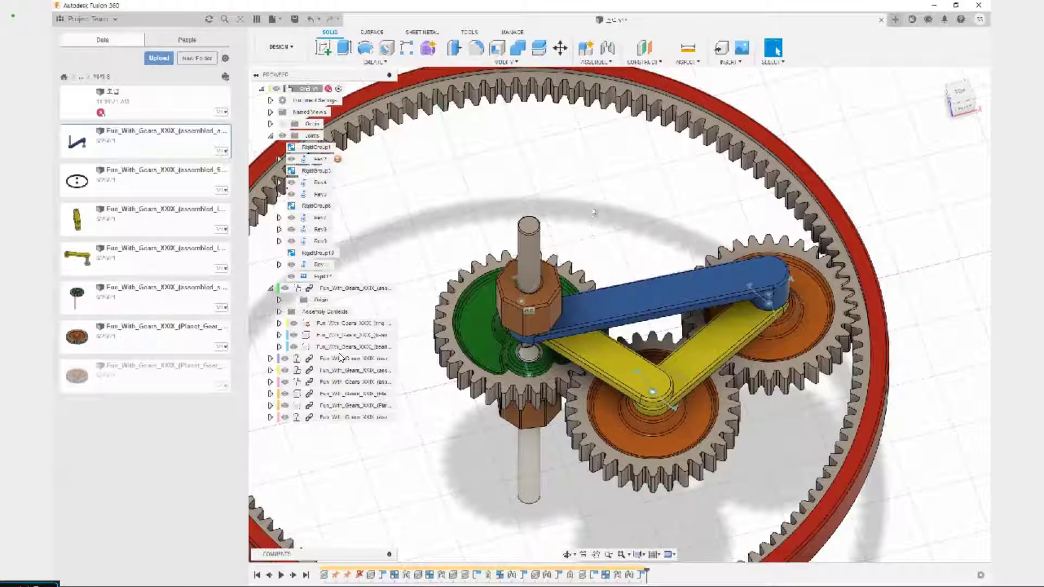
Create a revolute as-built joint between the blue arm and the red ring, centred on the upper end of the arm's shaft.
key("shift+j")
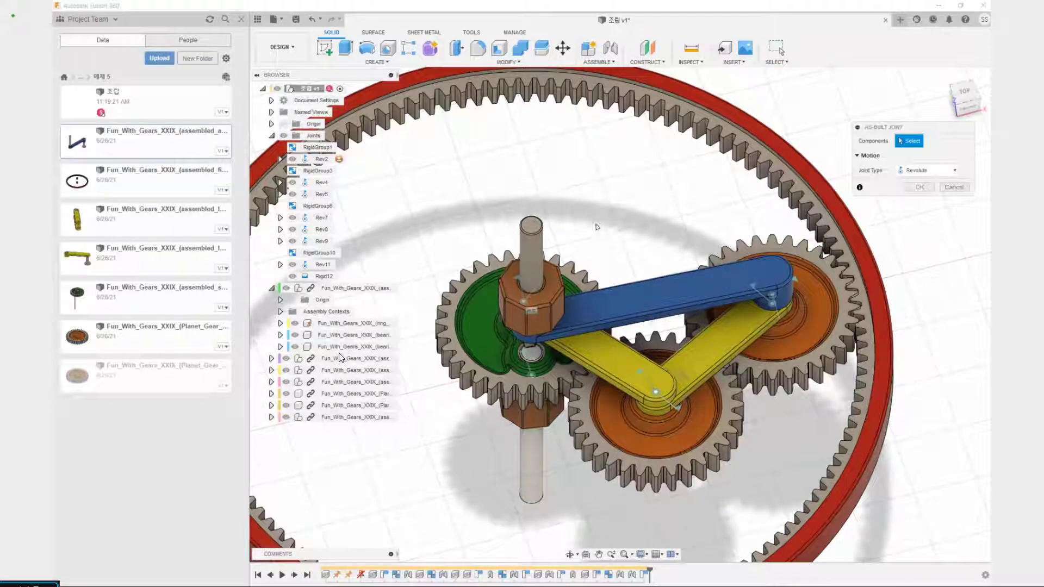
left_click(537, 256)
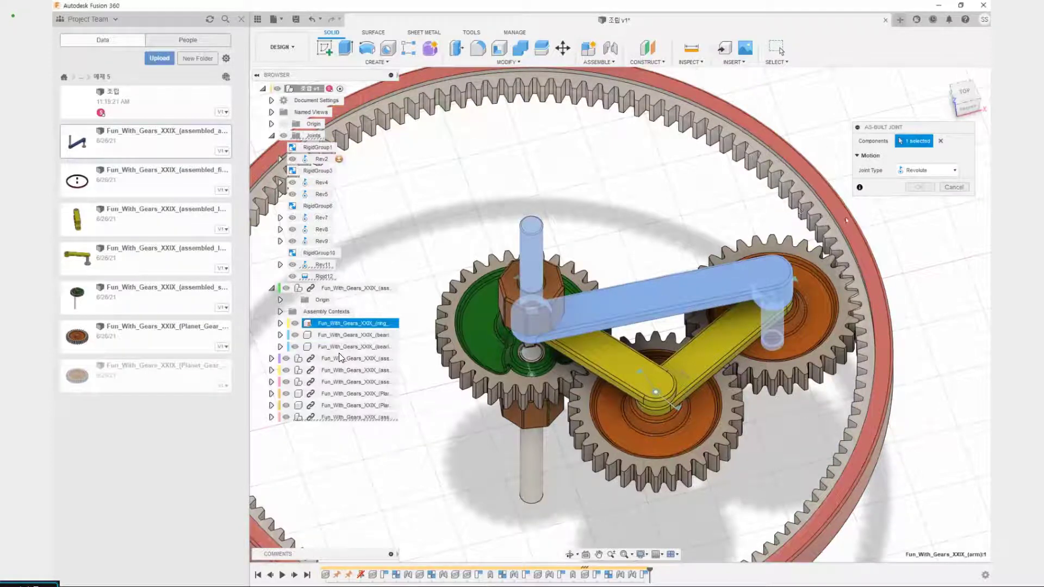
left_click(866, 252)
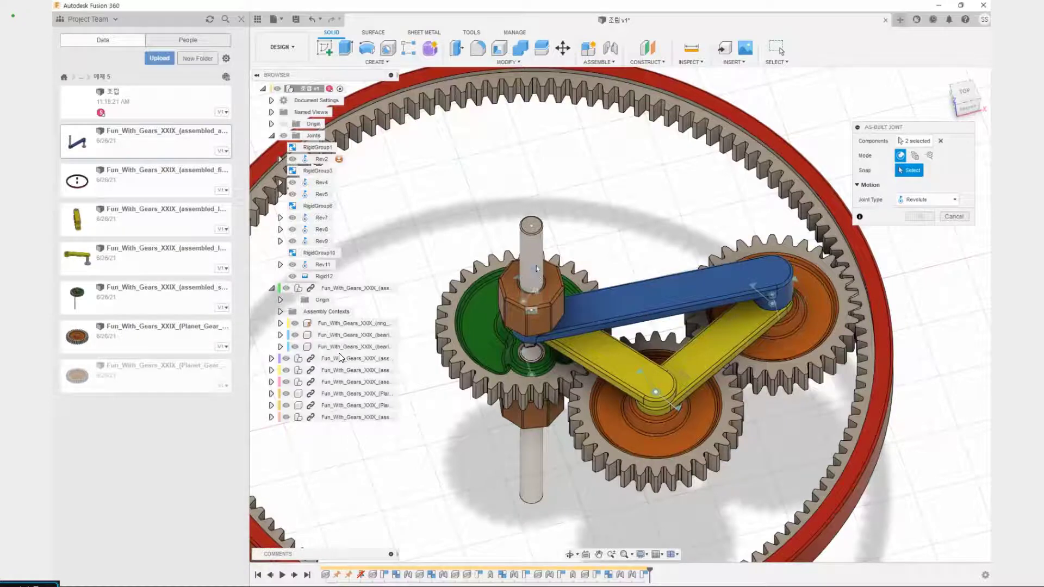
left_click(531, 226)
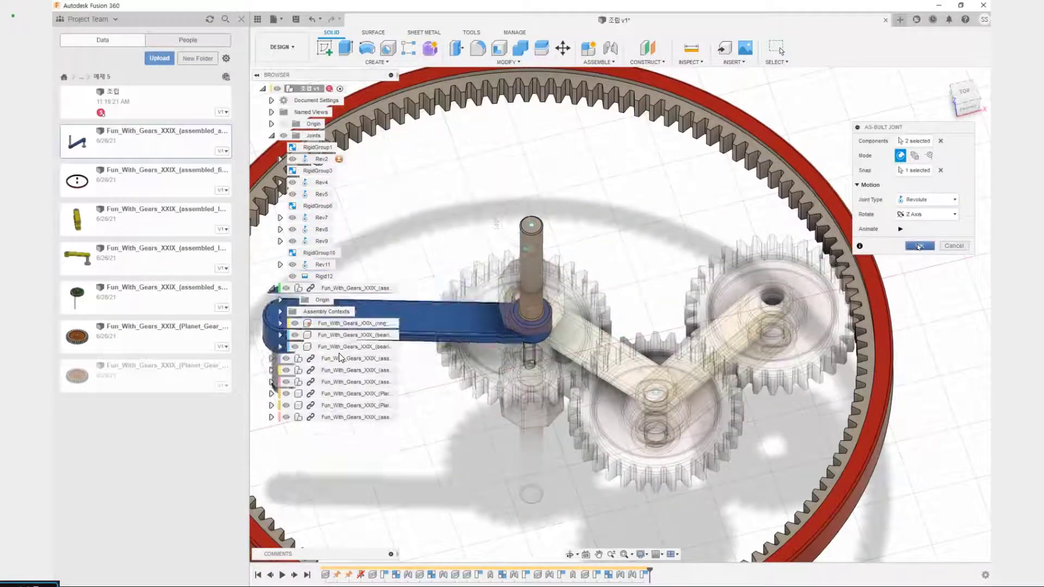
left_click(917, 246)
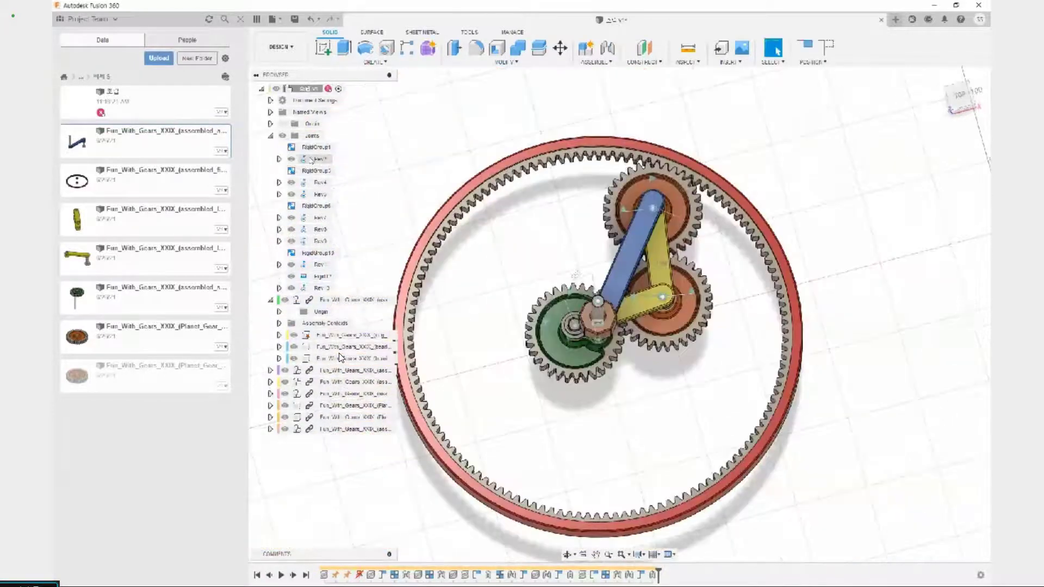
Rename the revolute joints Rev2 and Rev13 as 실행.
mouse_move(615, 468)
middle_mouse_down("shift")
mouse_move(624, 364)
mouse_move(623, 381)
middle_mouse_up("shift")
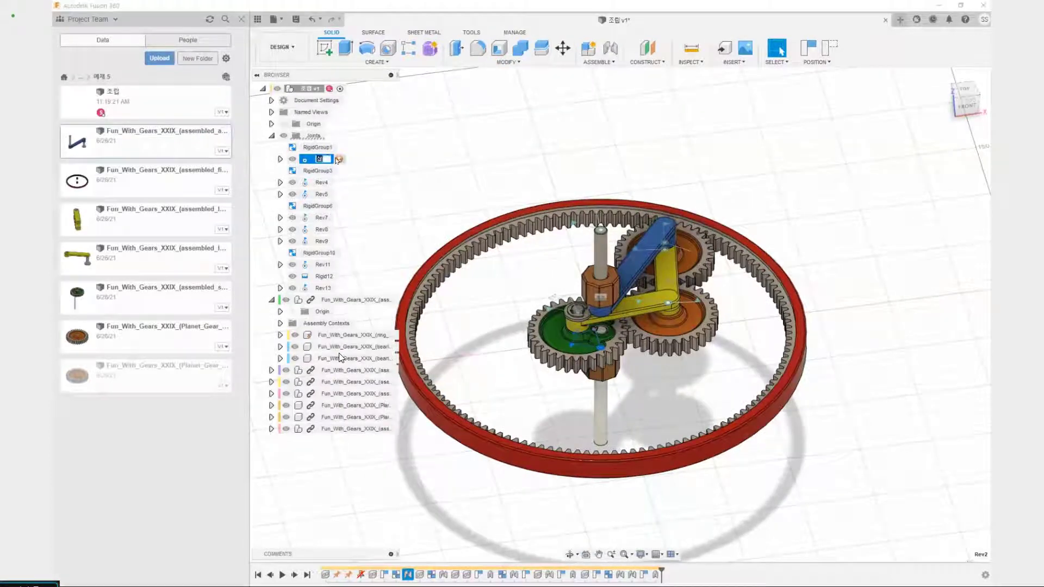
left_click(323, 289)
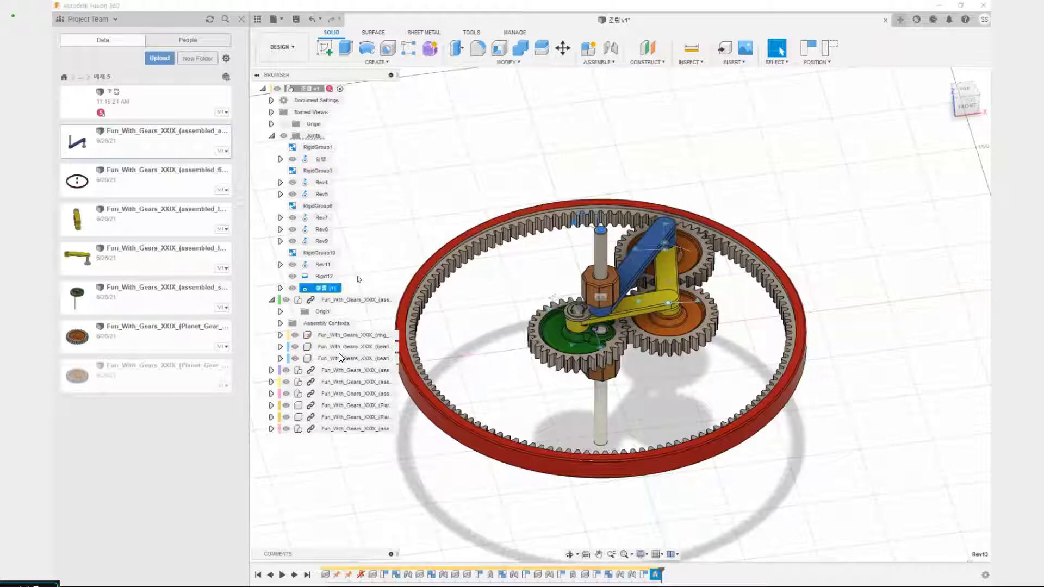
left_click(322, 160)
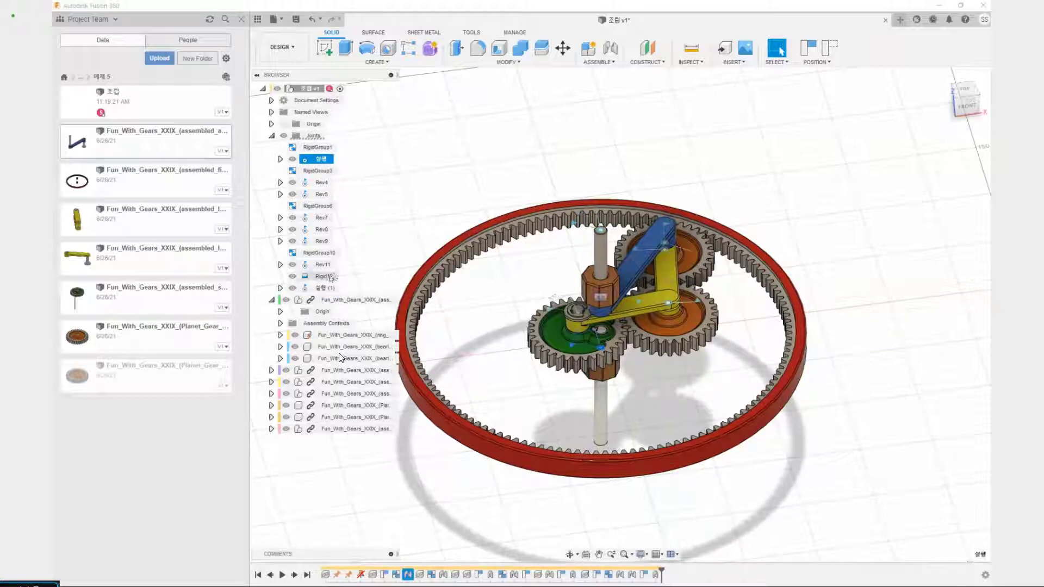
left_click(326, 288)
Animate the model from the first renamed revolute joint and examine the motion of the linkage.
left_click(322, 159)
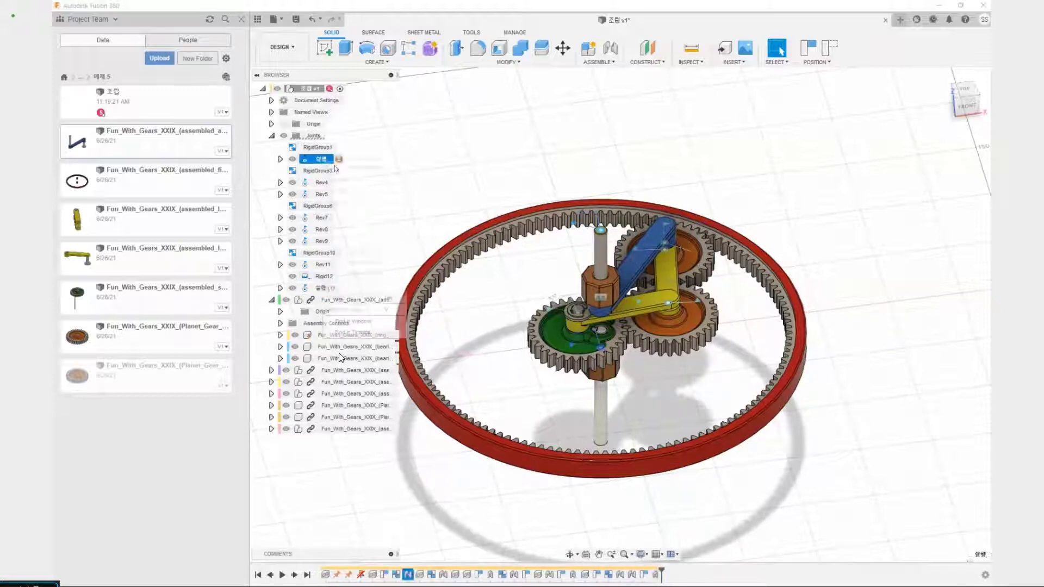
right_click(321, 159)
left_click(371, 260)
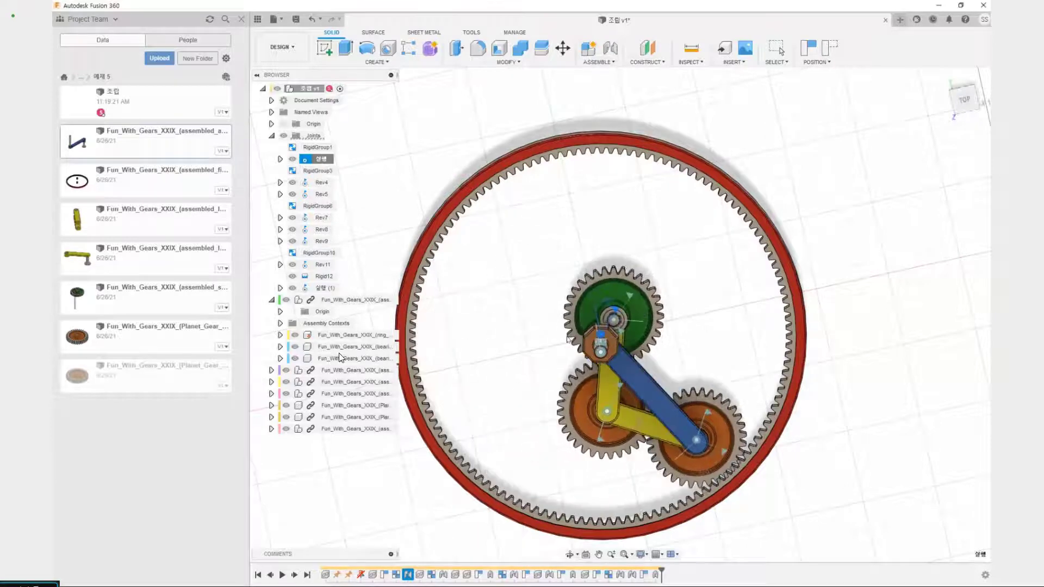
Animate the model from the second renamed revolute joint, 실행 (1), and examine the linkage motion.
right_click(325, 287)
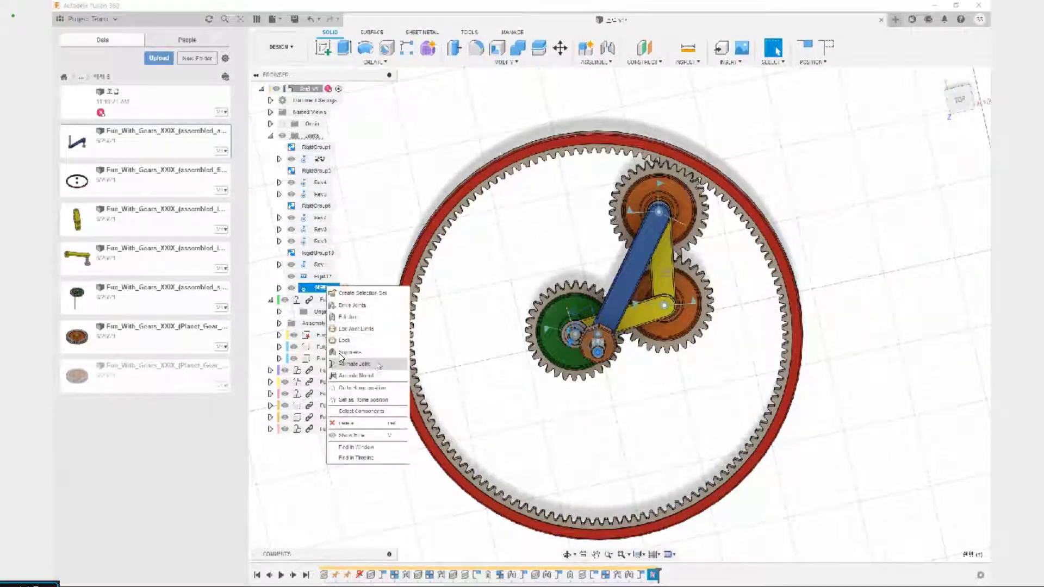
left_click(350, 376)
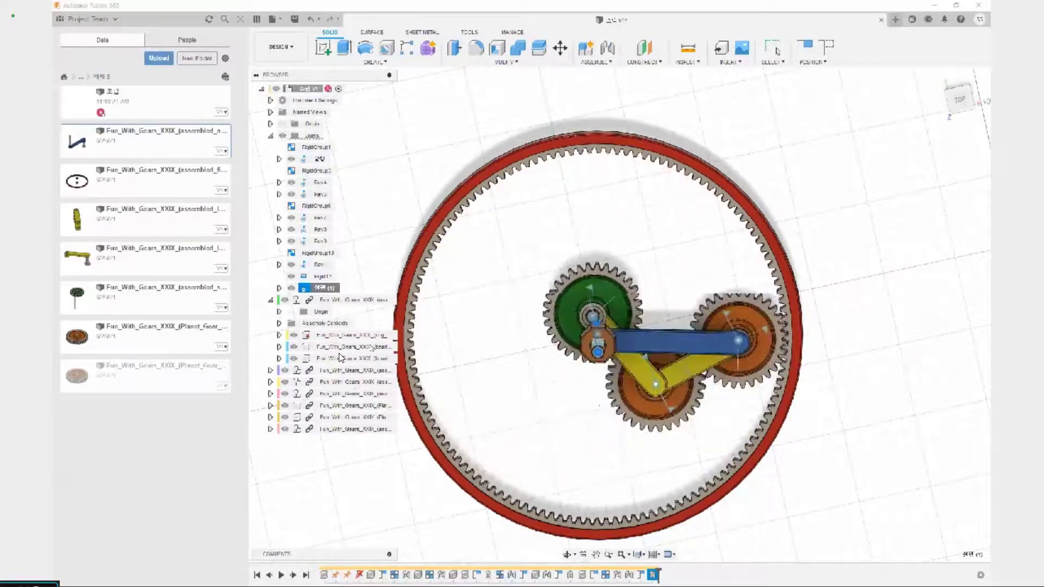
key("Escape")
Try to animate the model from the 실행 joint with the revolute joint Rev8 deleted, and undo that deletion.
left_click(313, 230)
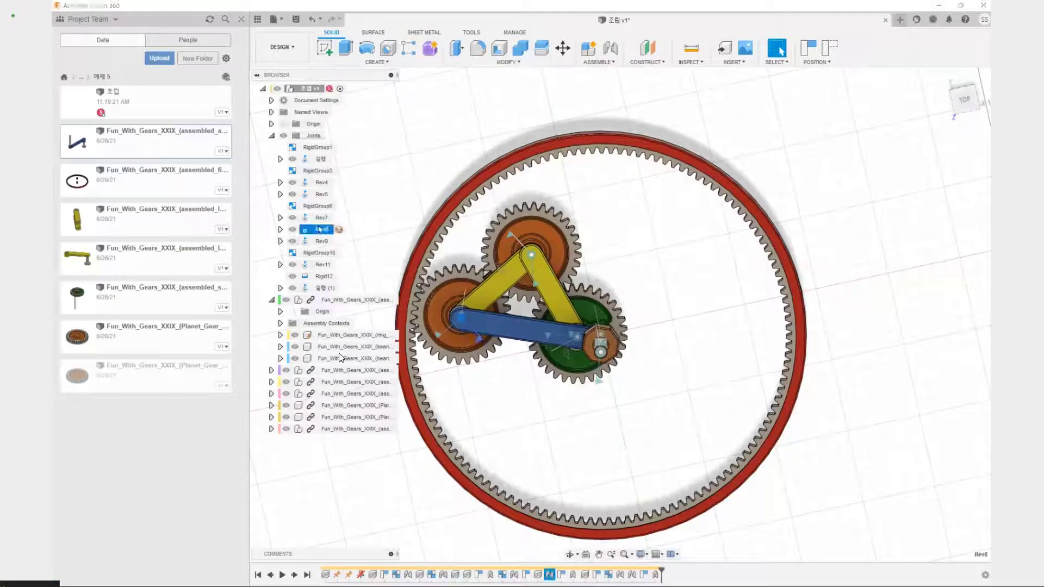
key("Delete")
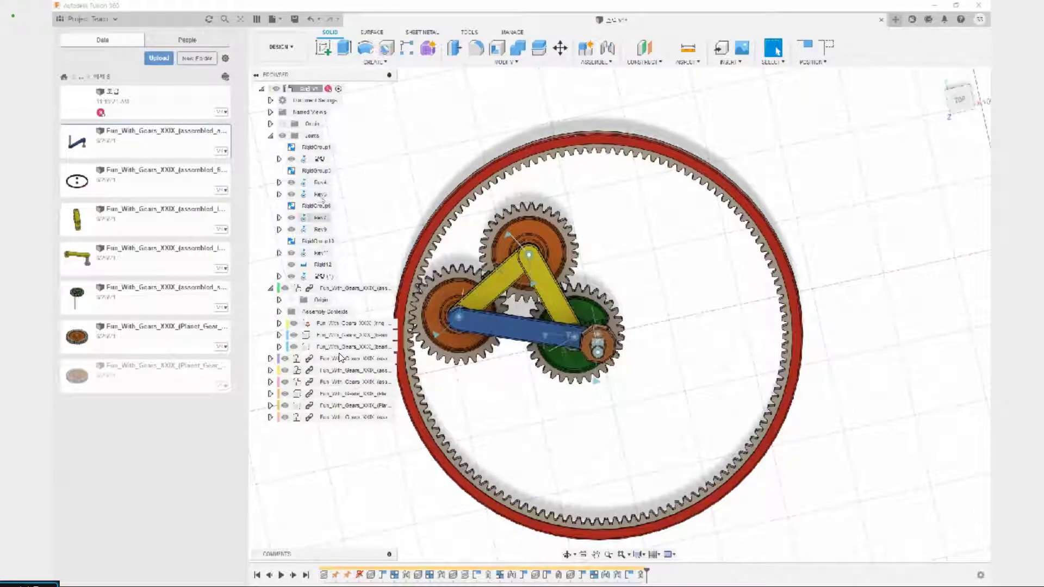
right_click(320, 160)
left_click(354, 251)
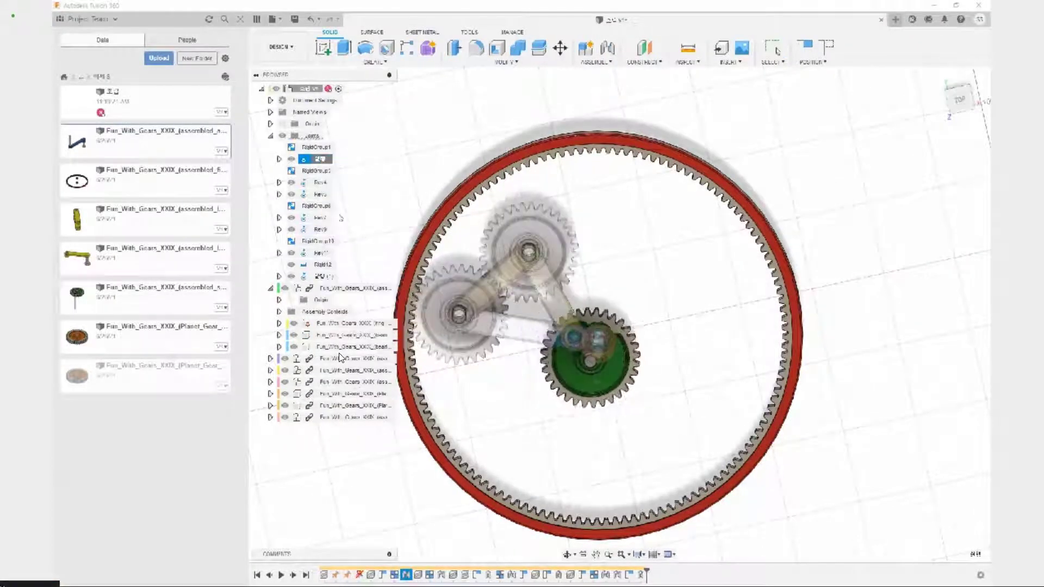
key("Escape")
right_click(320, 159)
left_click(354, 251)
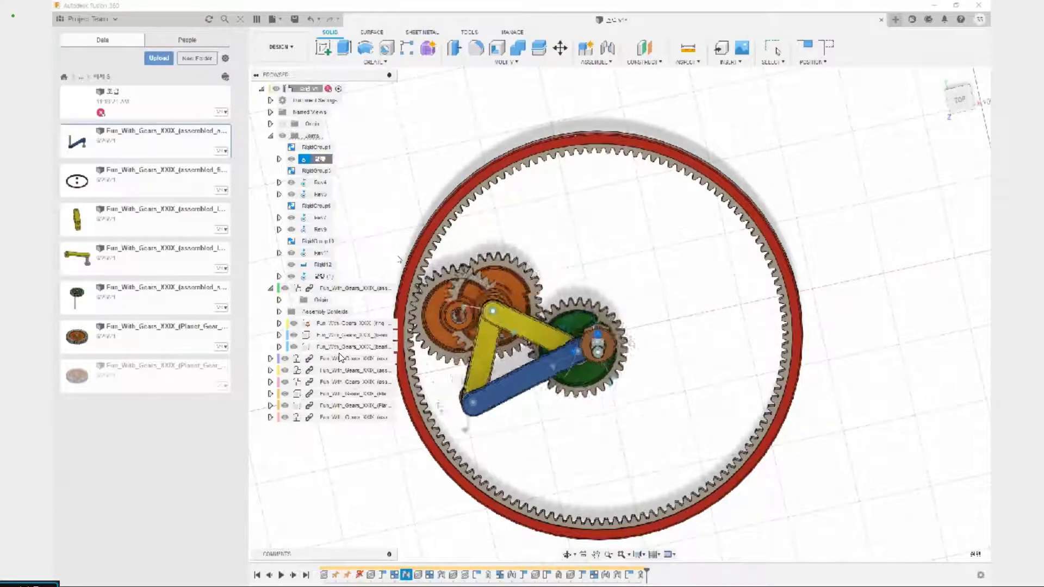
key("ctrl+z")
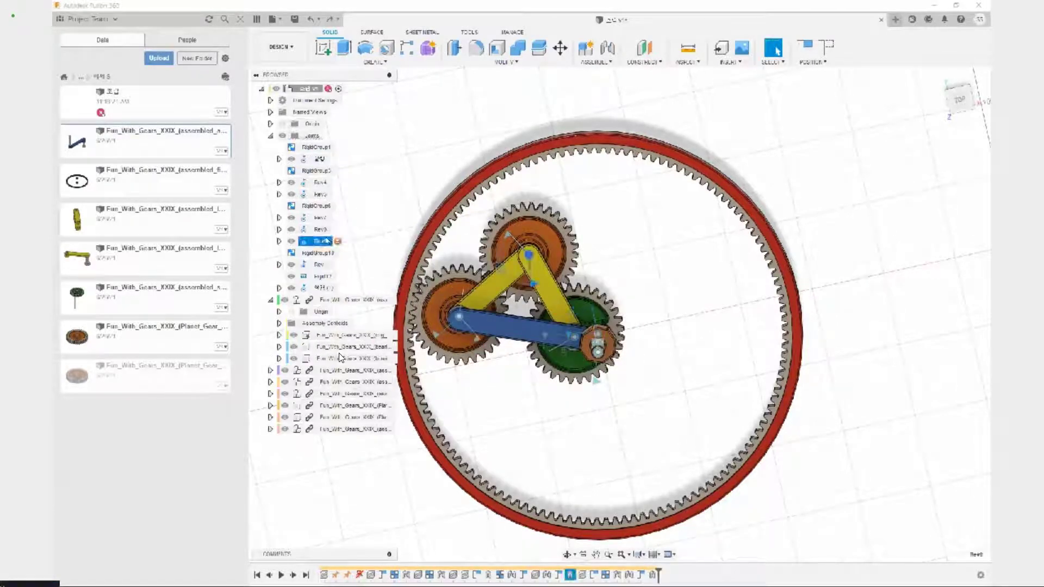
Delete the revolute joint Rev9 despite its timeline references and animate the model from the first 실행 joint.
key("Delete")
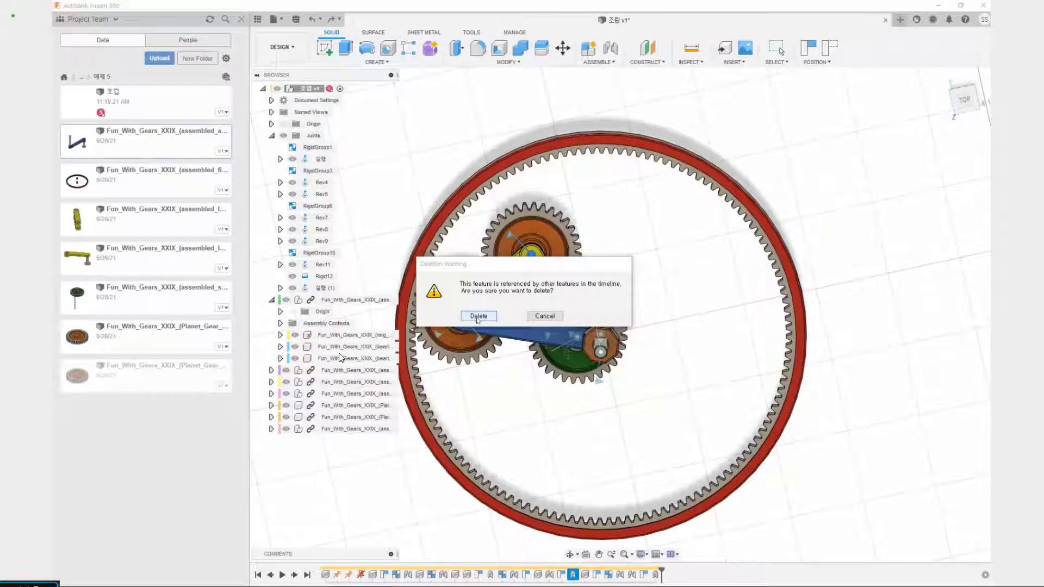
left_click(478, 316)
right_click(316, 163)
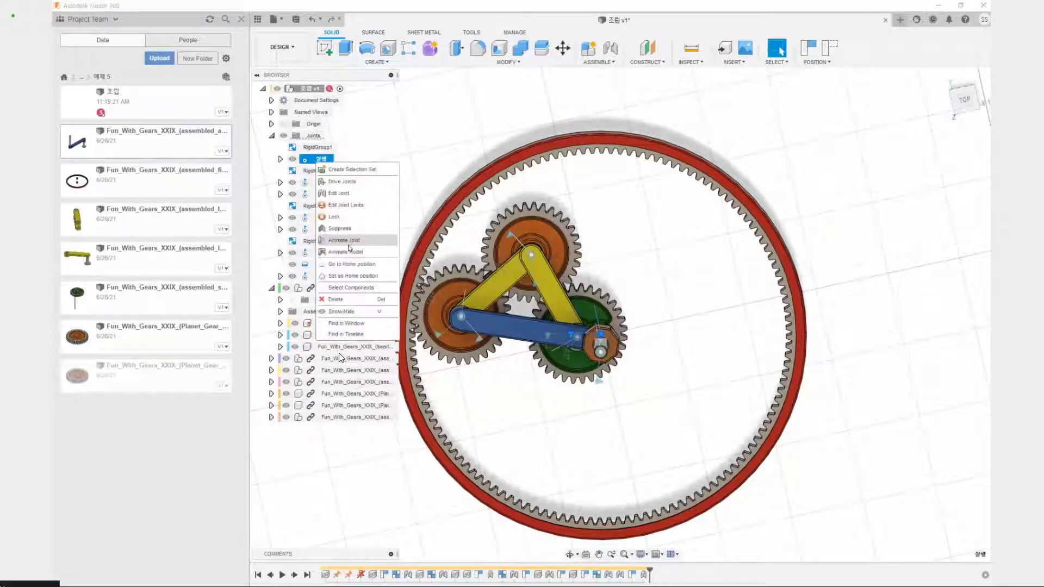
left_click(369, 248)
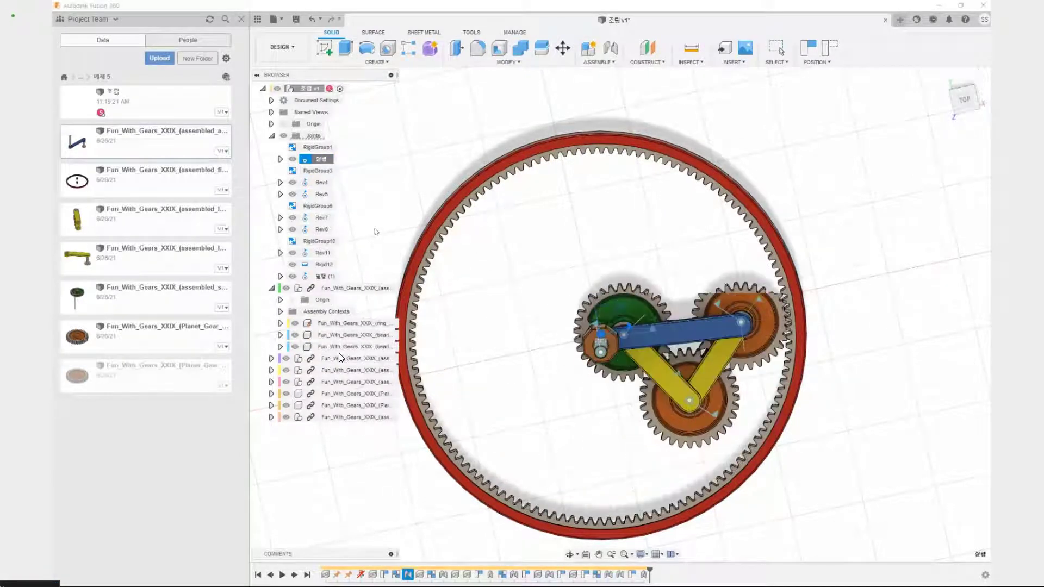
Animate the model from the joints 실행 (1) and Rev4 to compare how the arms and gears move.
right_click(321, 276)
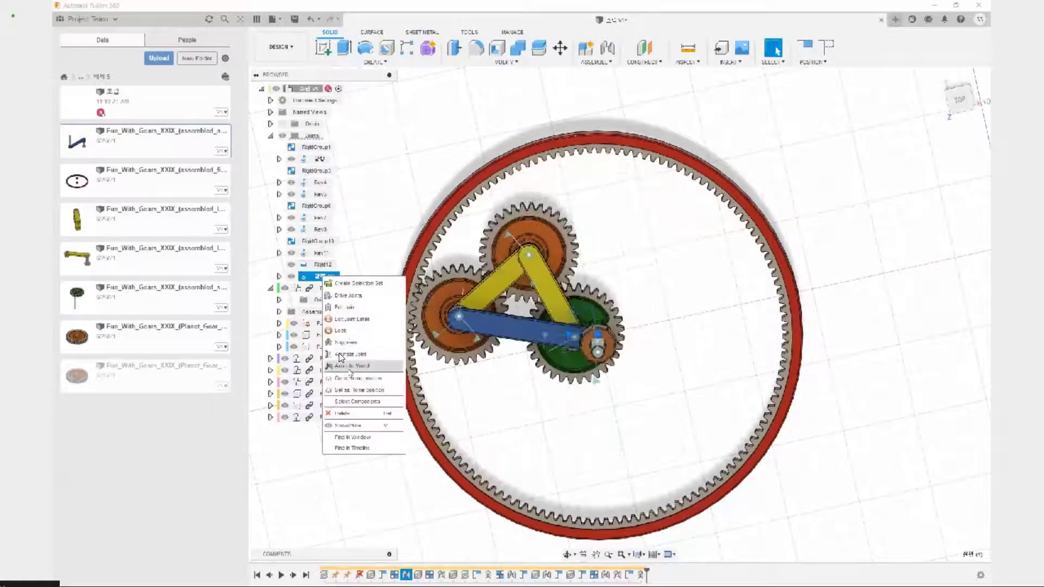
left_click(340, 355)
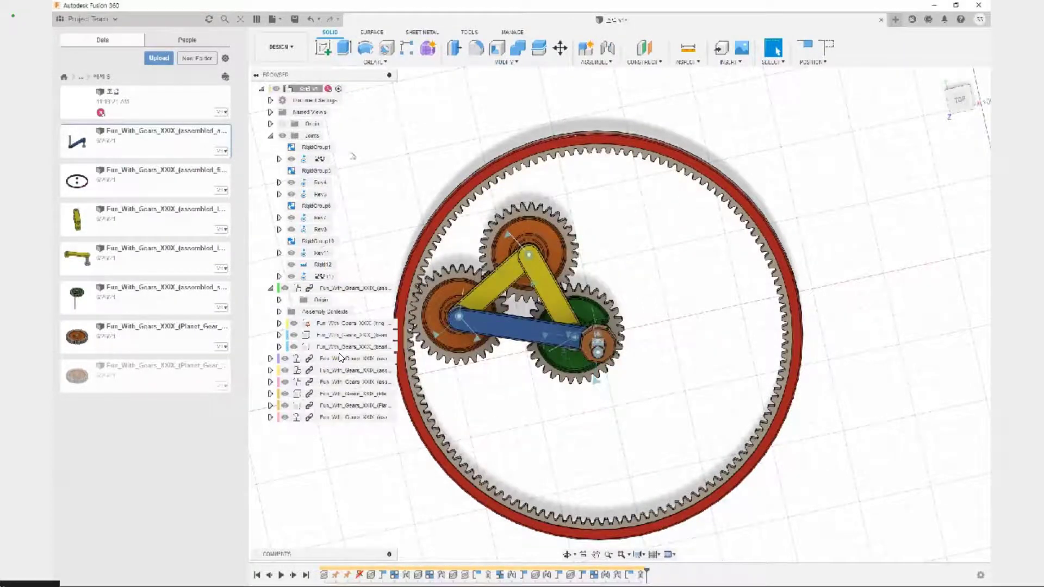
right_click(321, 183)
left_click(343, 269)
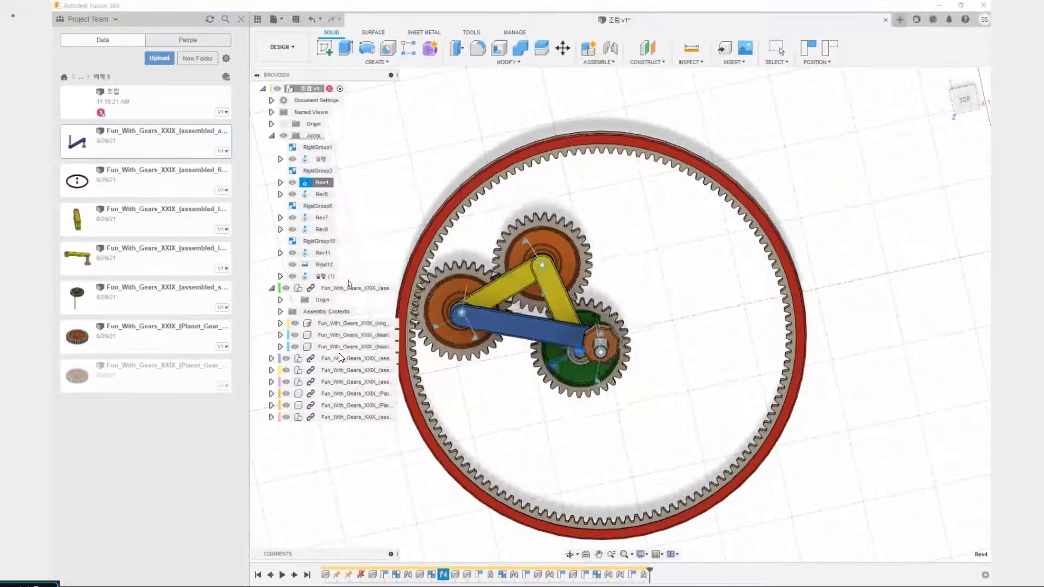
right_click(321, 159)
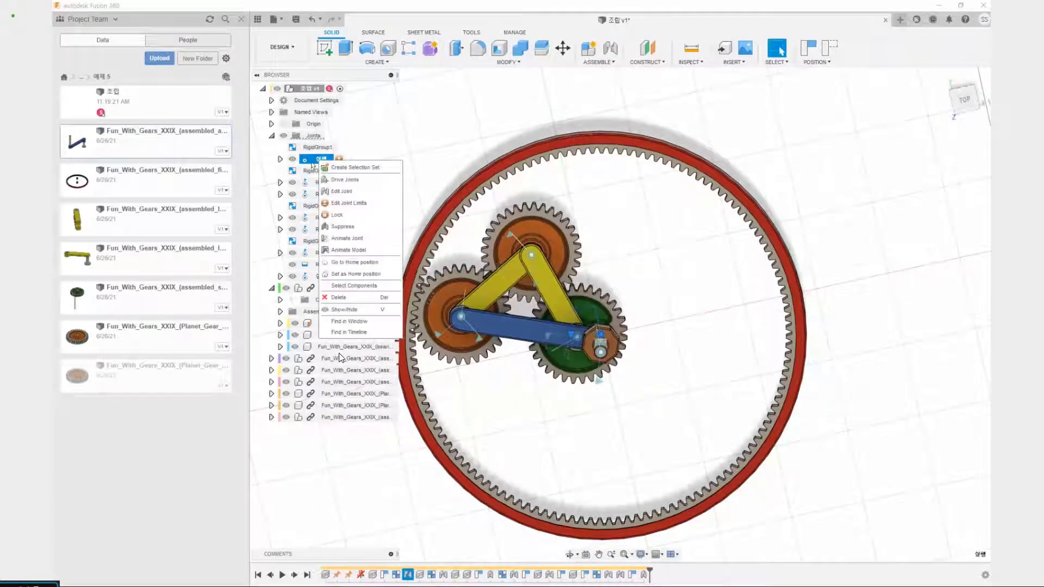
left_click(339, 355)
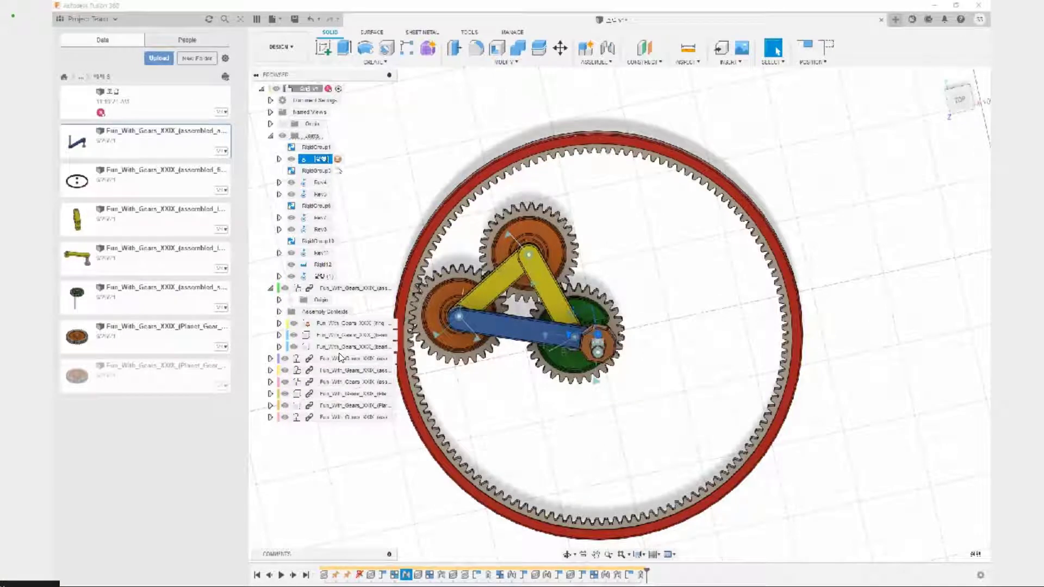
right_click(321, 183)
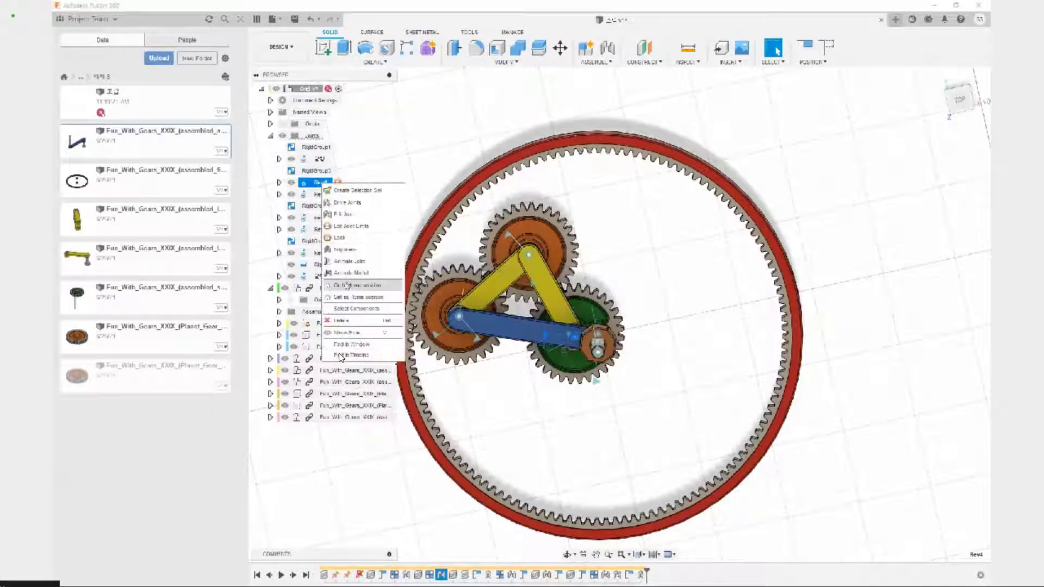
left_click(350, 310)
middle_click_drag(705, 416, 571, 405, "shift")
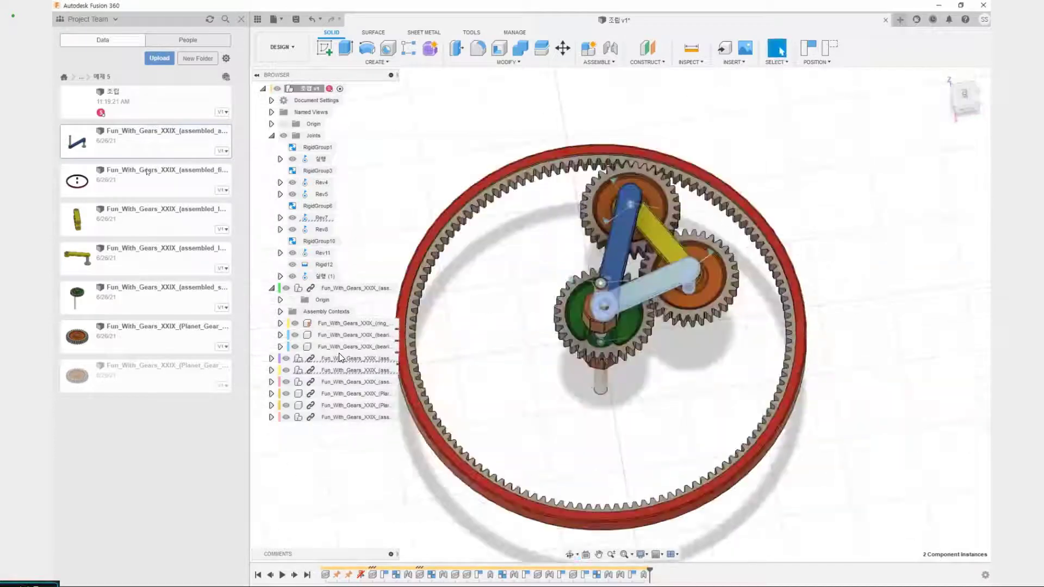
right_click(318, 186)
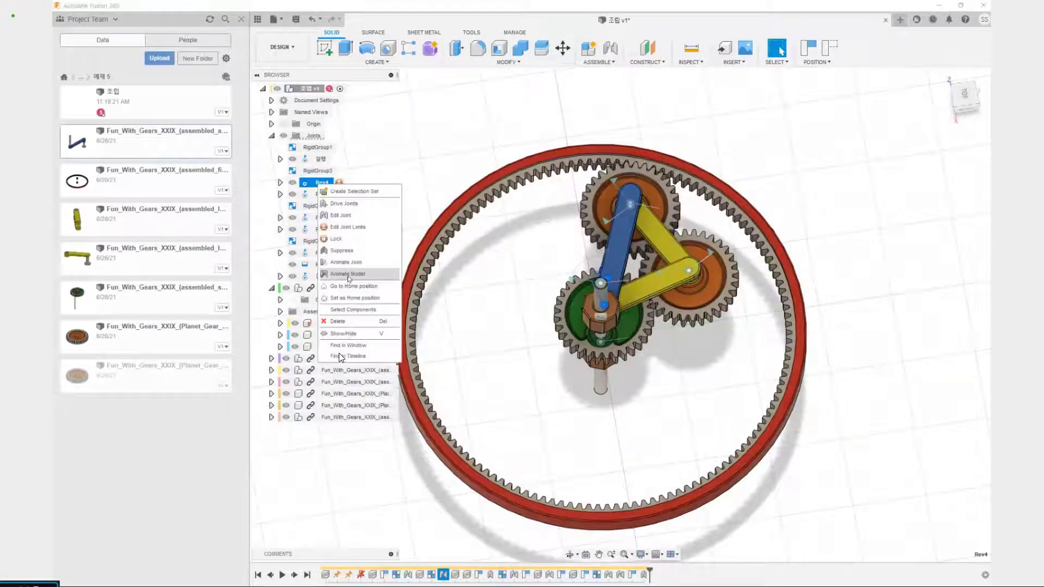
left_click(349, 277)
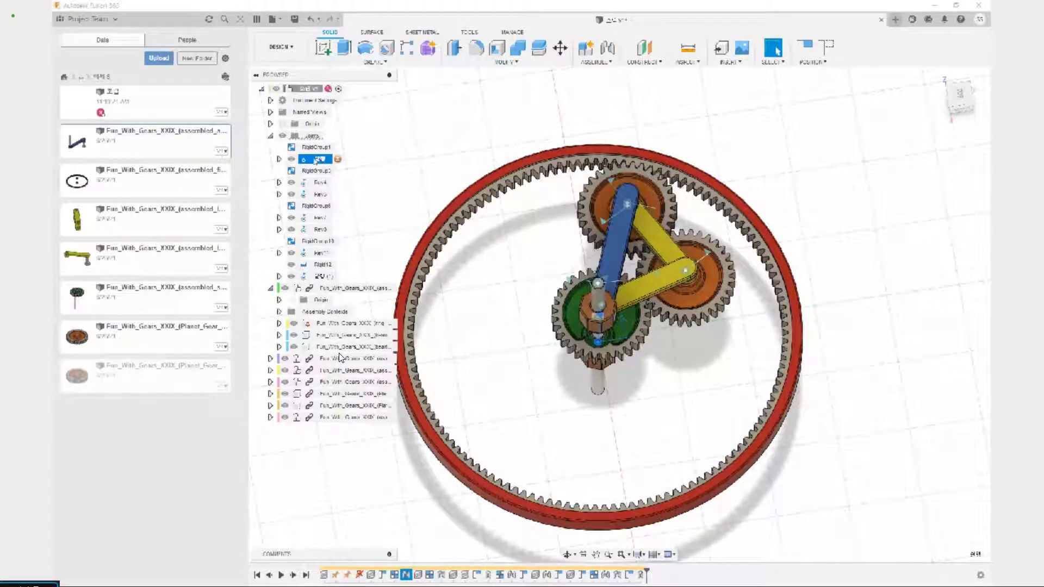
Create a reversed motion link between the joints 실행 and 실행 (1), capturing the current position and using Rotate Z at 360 deg for both.
left_click(324, 276, "ctrl")
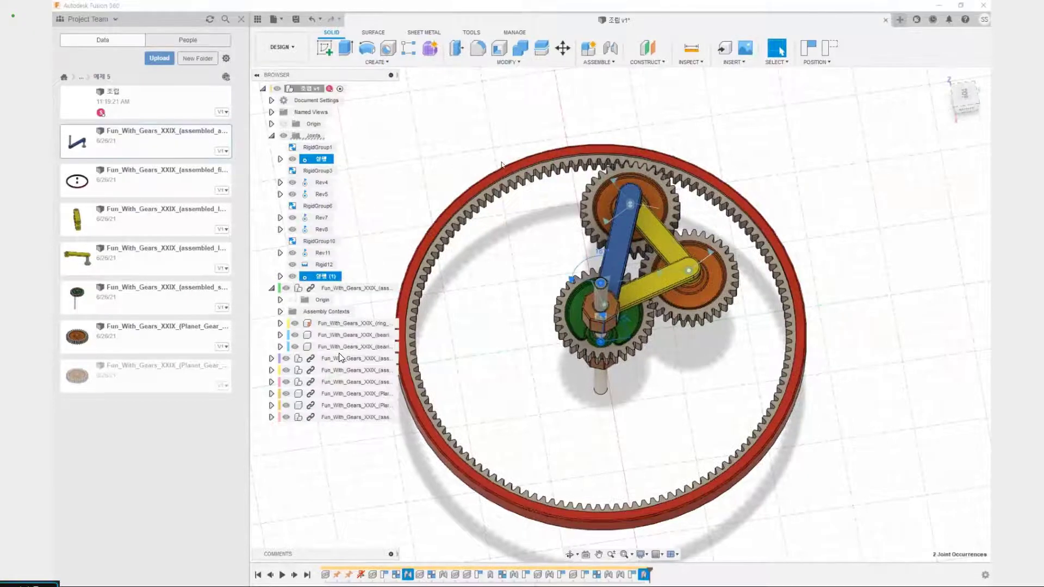
left_click(601, 62)
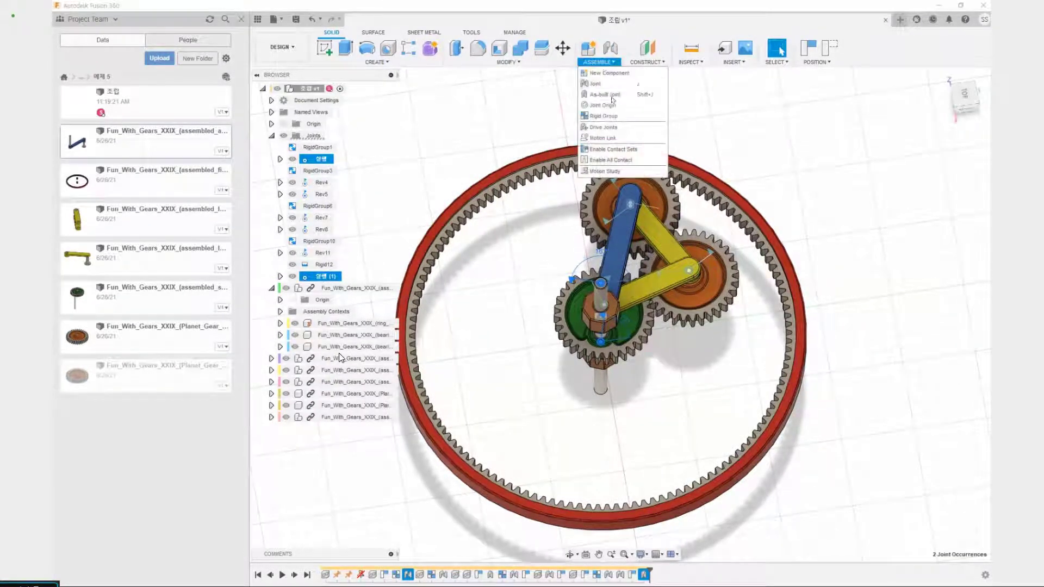
left_click(609, 139)
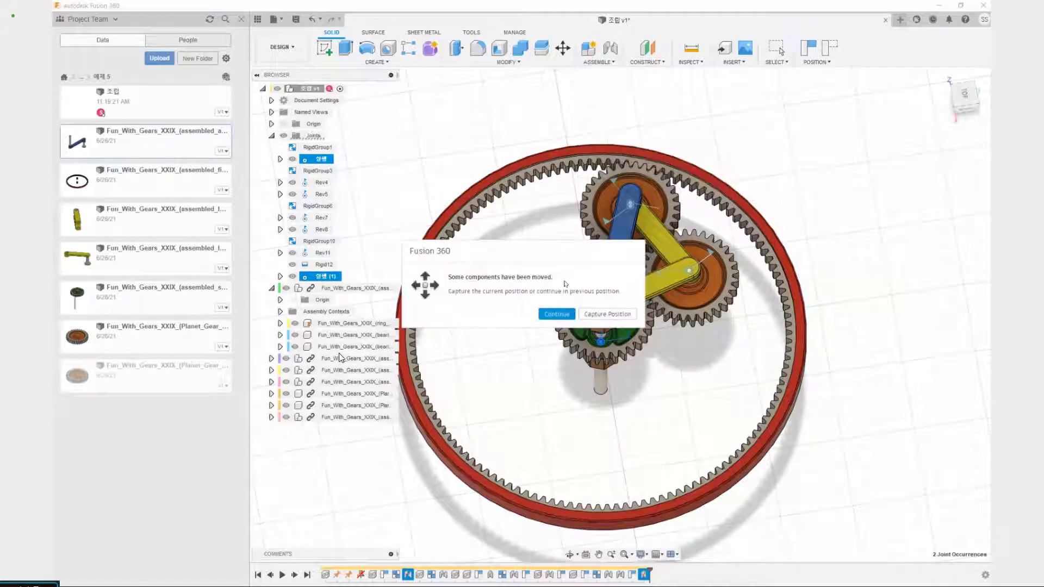
left_click(608, 314)
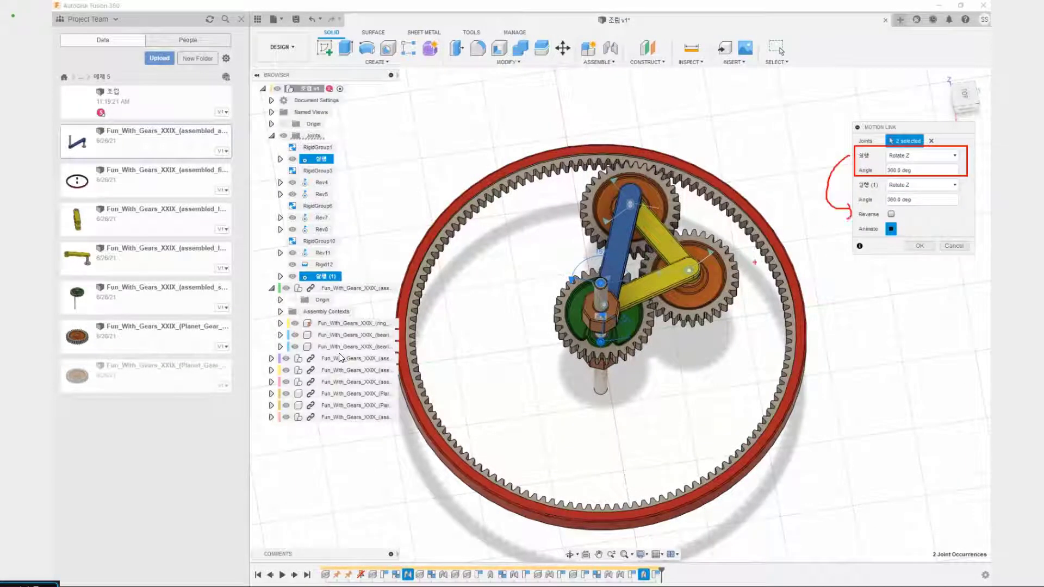
key("Escape")
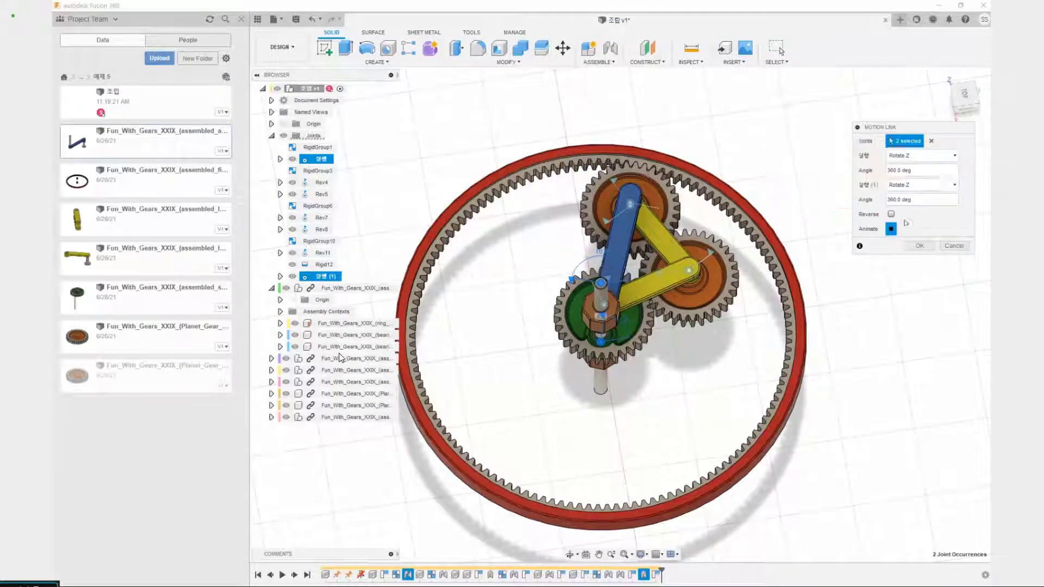
left_click(891, 215)
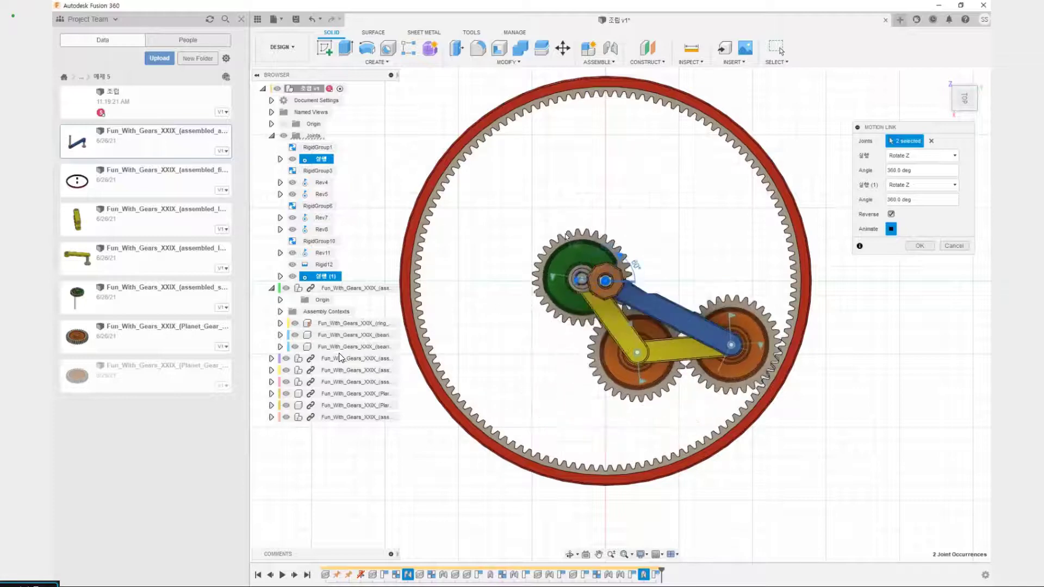
left_click(919, 246)
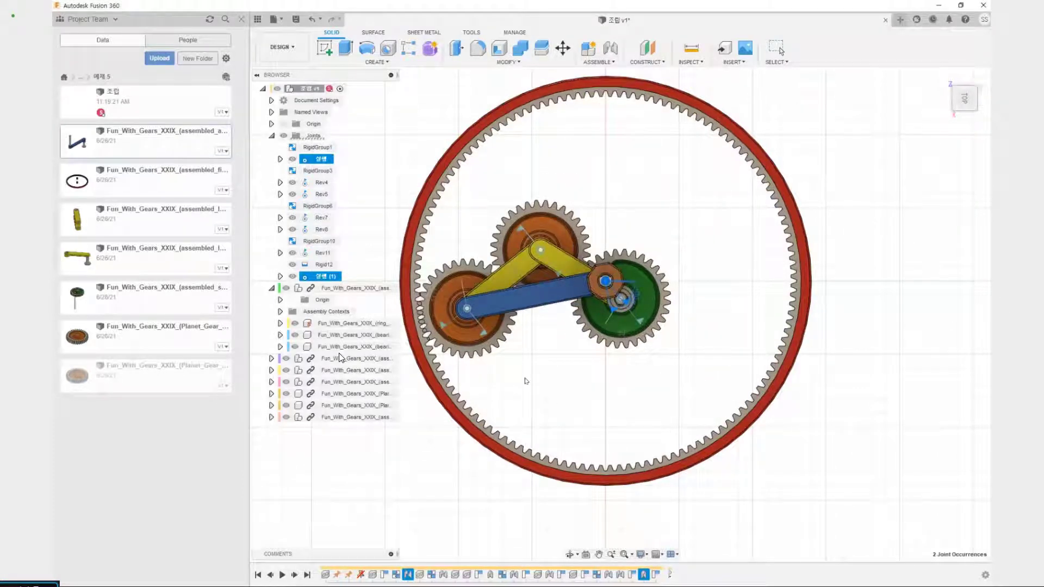
Animate the model from the first 실행 joint and examine the linked motion from an oblique side view.
middle_click_drag(561, 375, 576, 337, "shift")
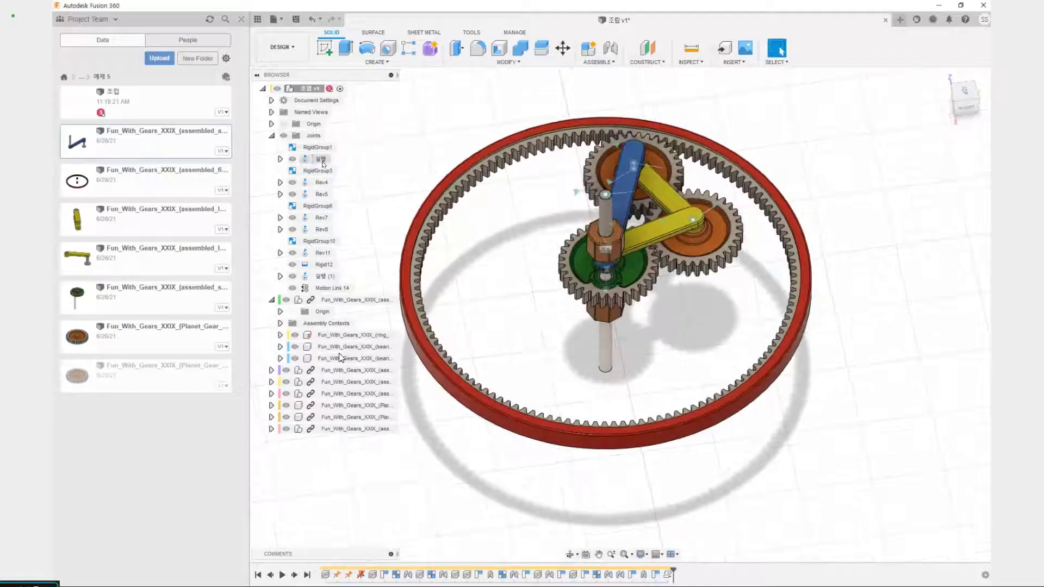
right_click(320, 159)
left_click(371, 251)
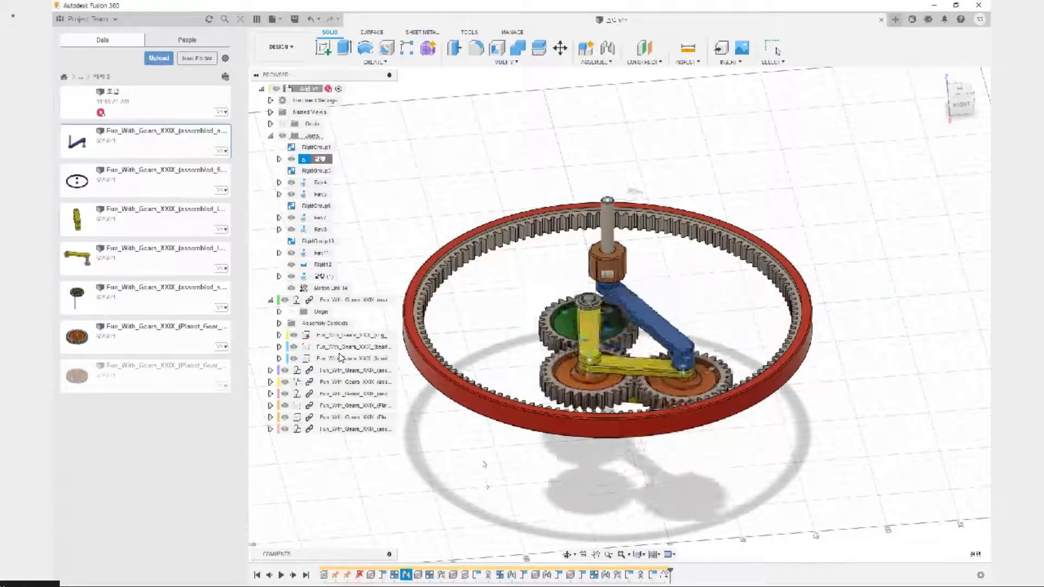
middle_click_drag(519, 493, 582, 516)
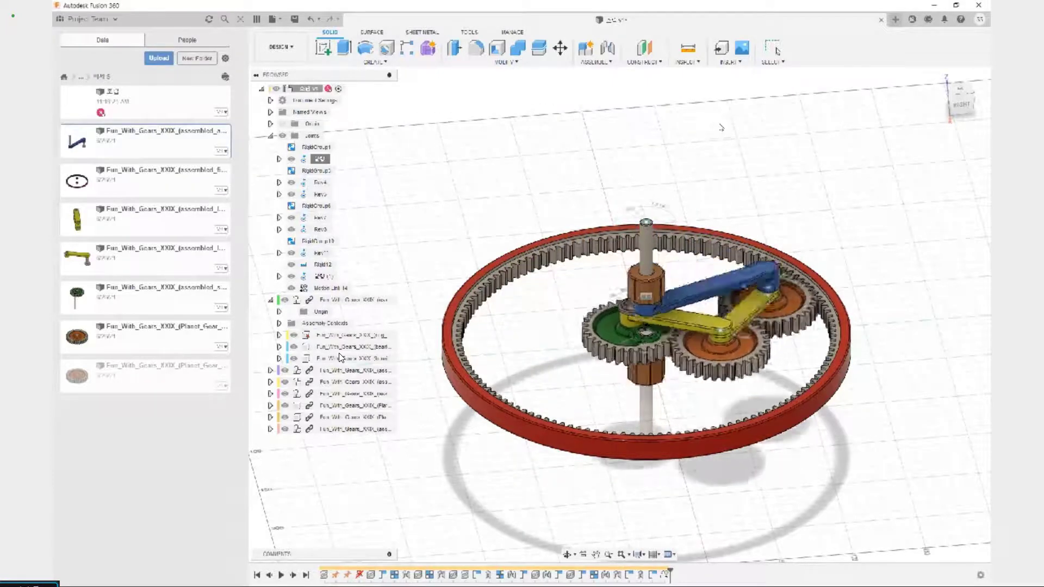
Save the 조립 assembly and close it, going up to the 26일 project folder.
key("ctrl+s")
key("Return")
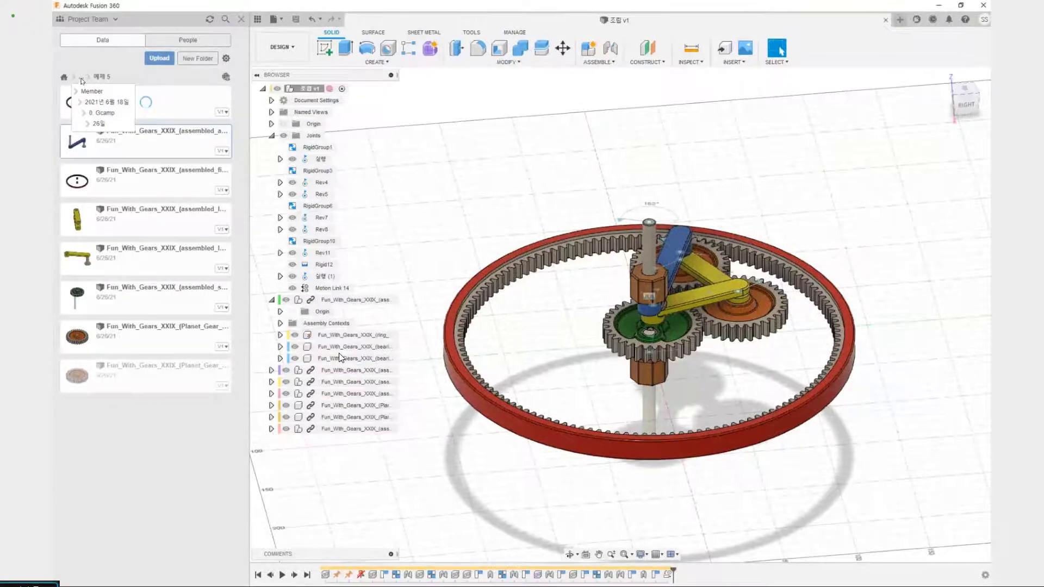
left_click(104, 123)
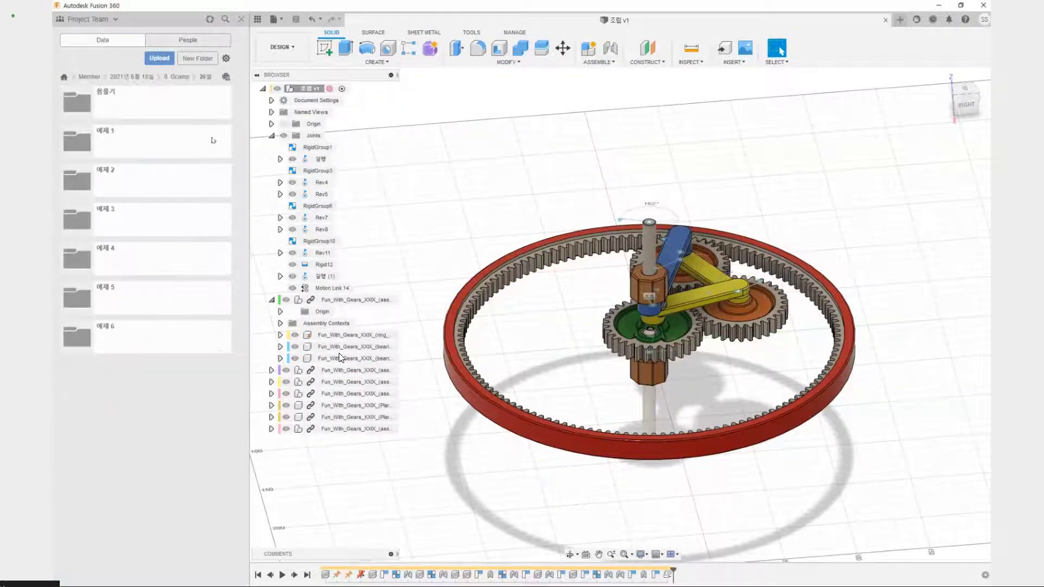
left_click(885, 20)
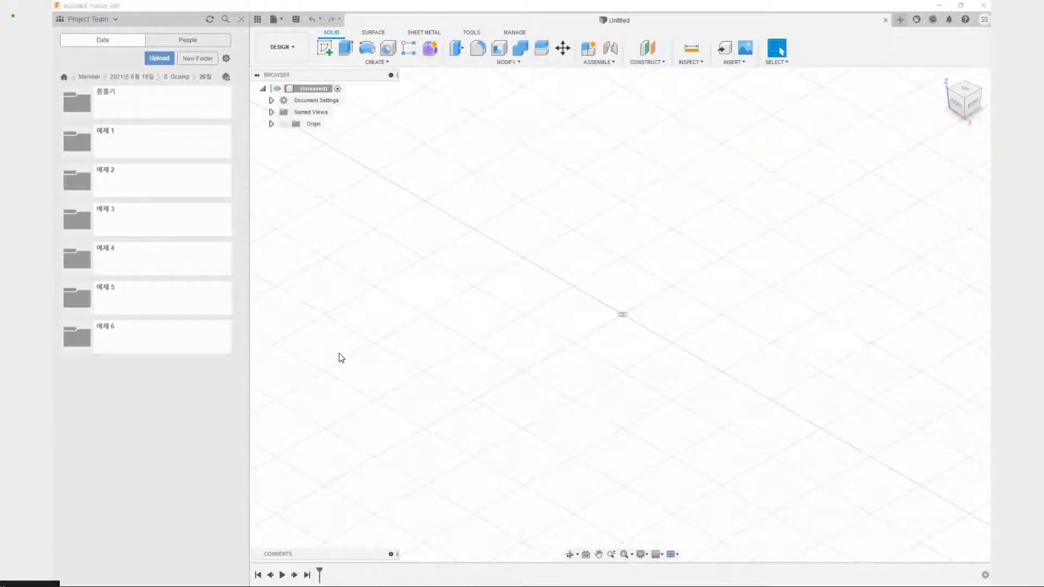
key("alt+Tab")
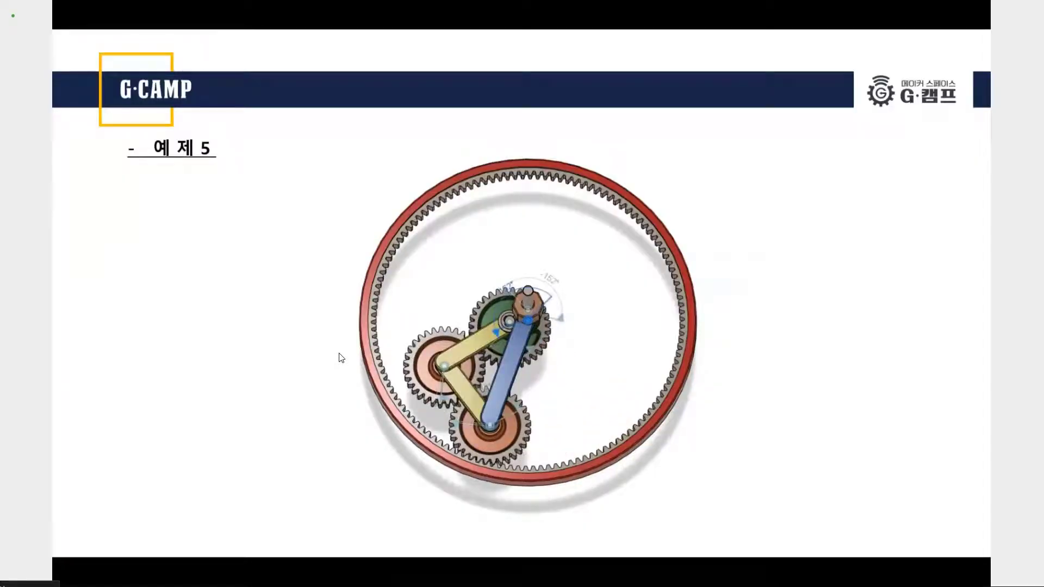
key("Right")
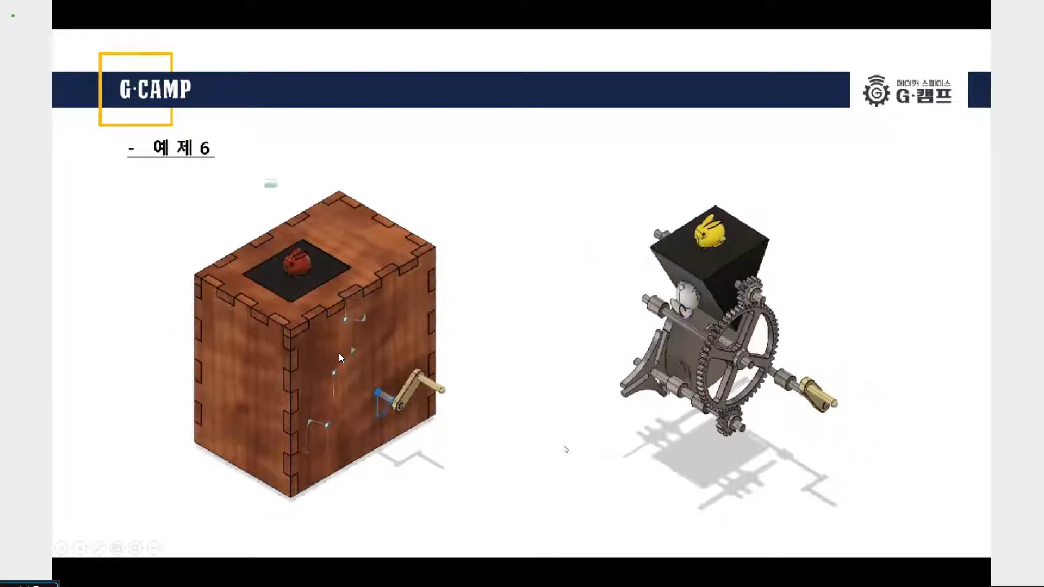
key("alt+Tab")
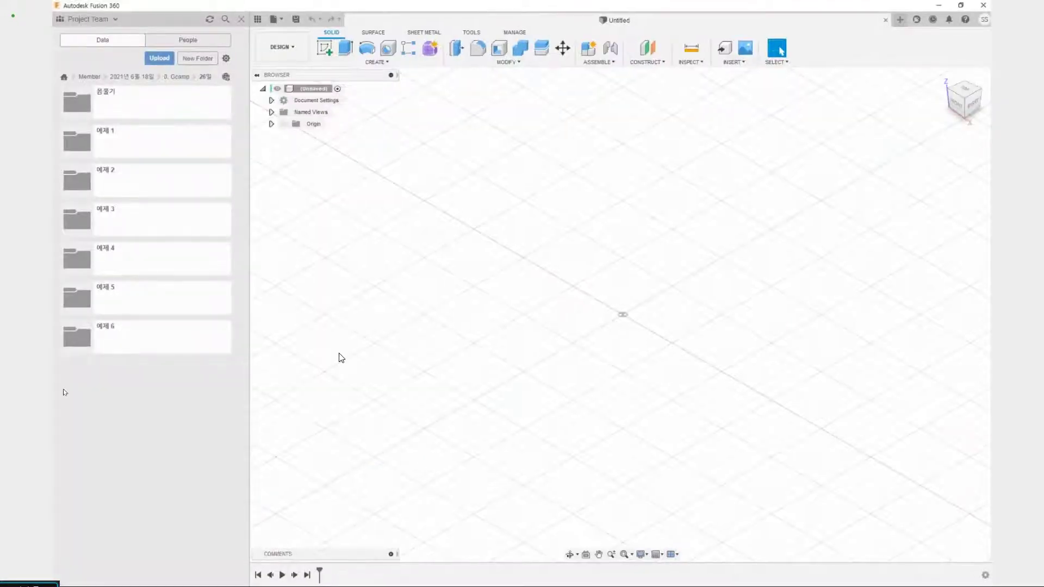
Go into the 예제 6 folder and save the empty design there as 조립.
double_click(188, 348)
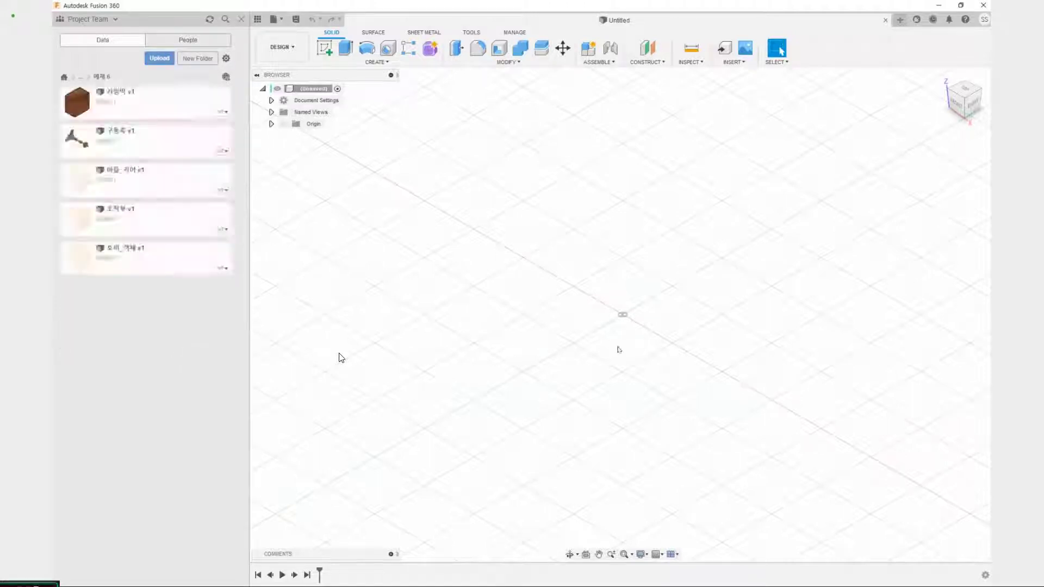
key("ctrl+s")
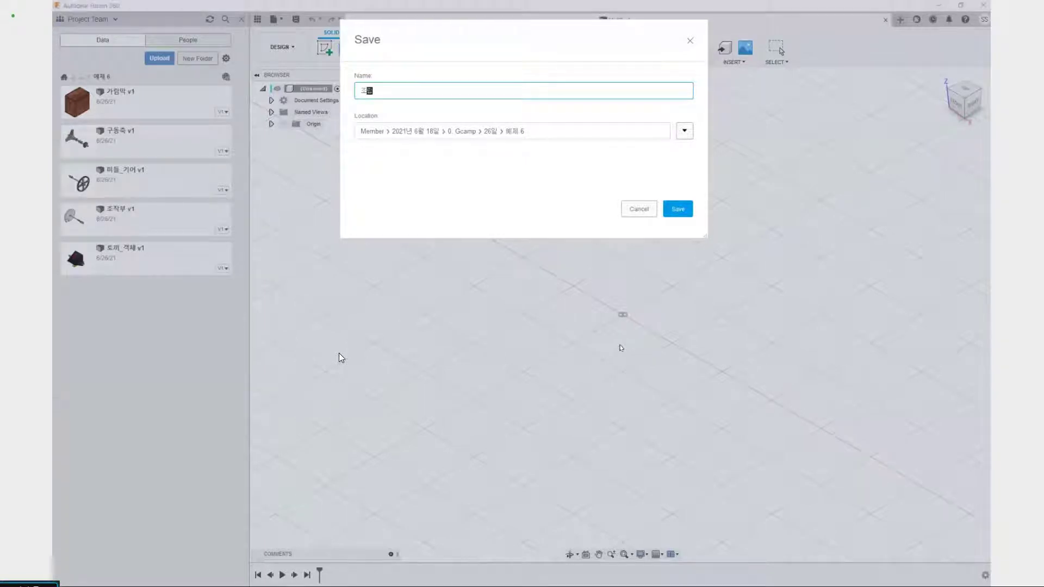
key("Return")
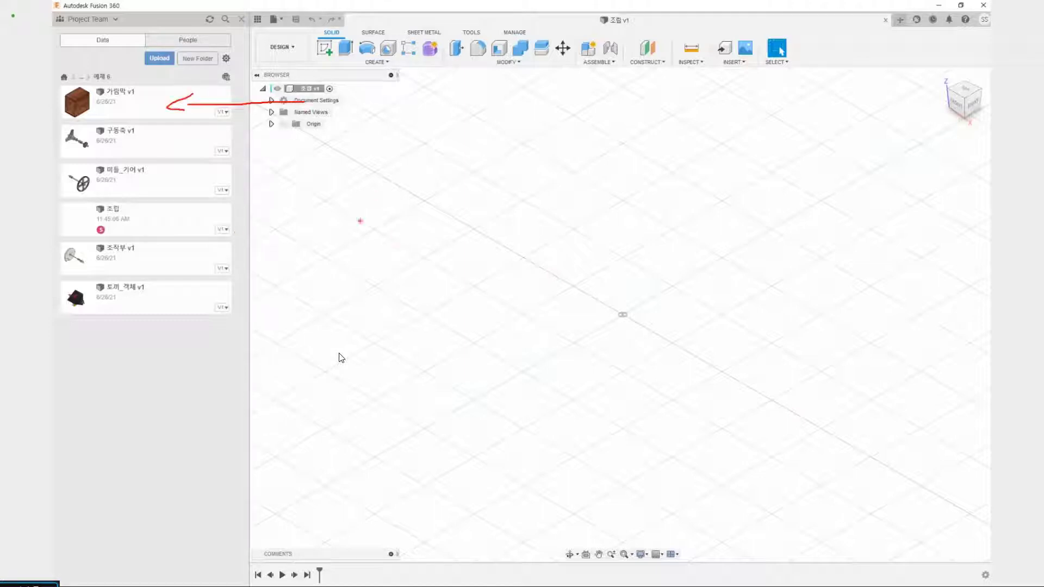
Insert the 가림막 box into the current design and rotate it 90 deg about X so it stands with its window opening facing up.
right_click(142, 112)
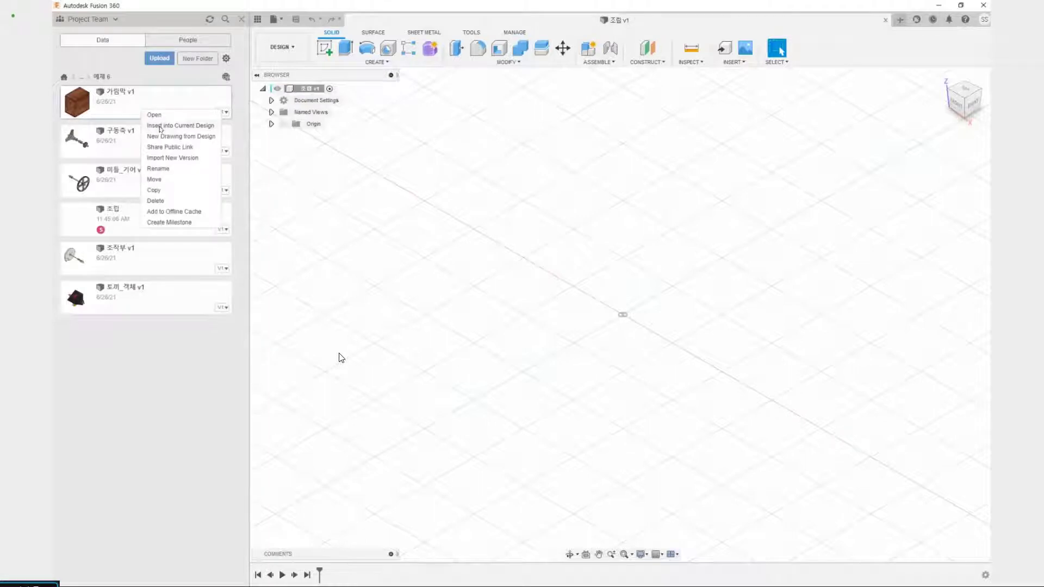
left_click(160, 126)
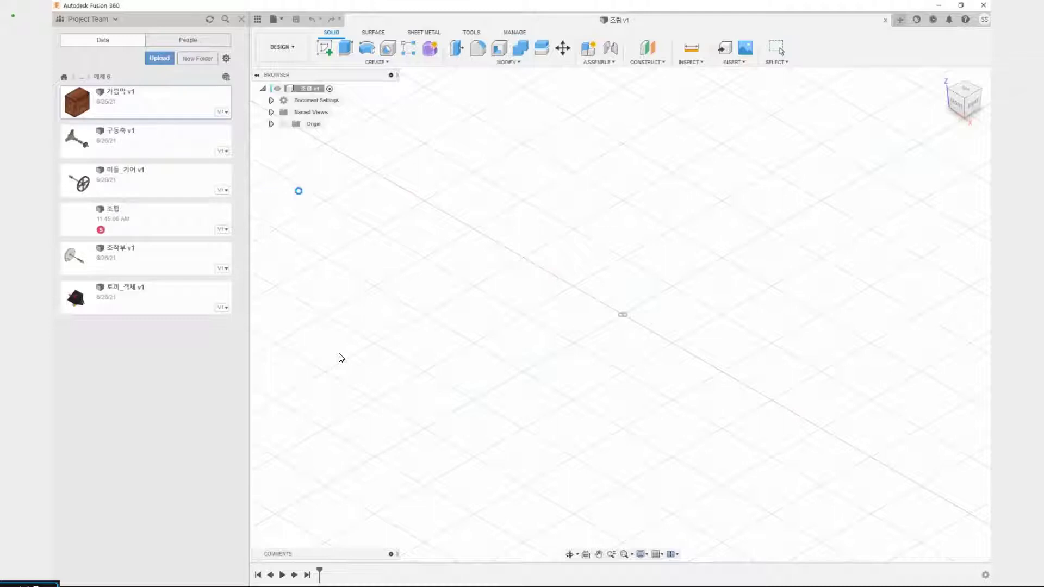
scroll(320, 175, "down", 3)
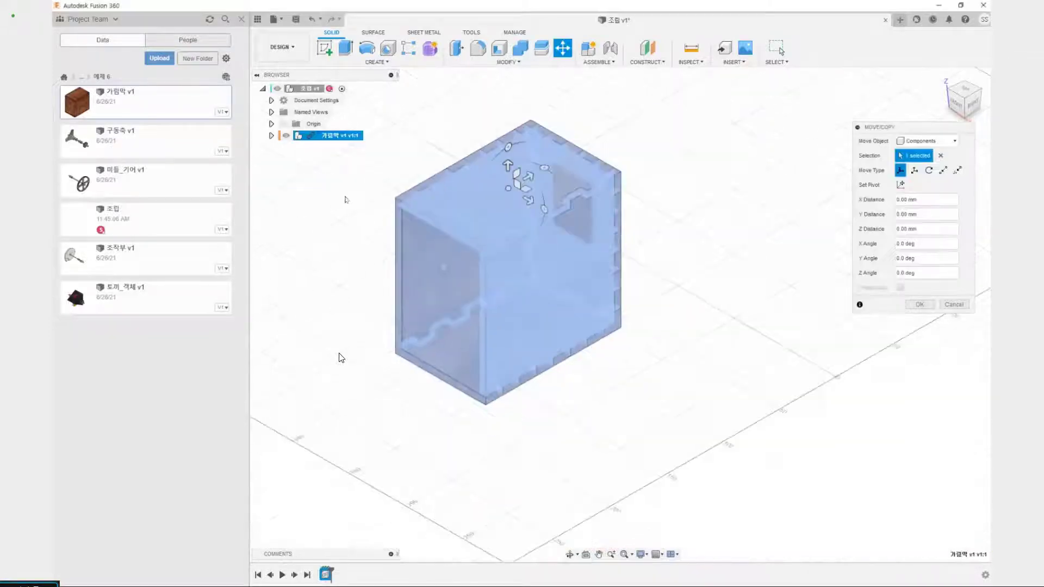
middle_click_drag(377, 261, 441, 288)
key("ctrl+2")
key("t")
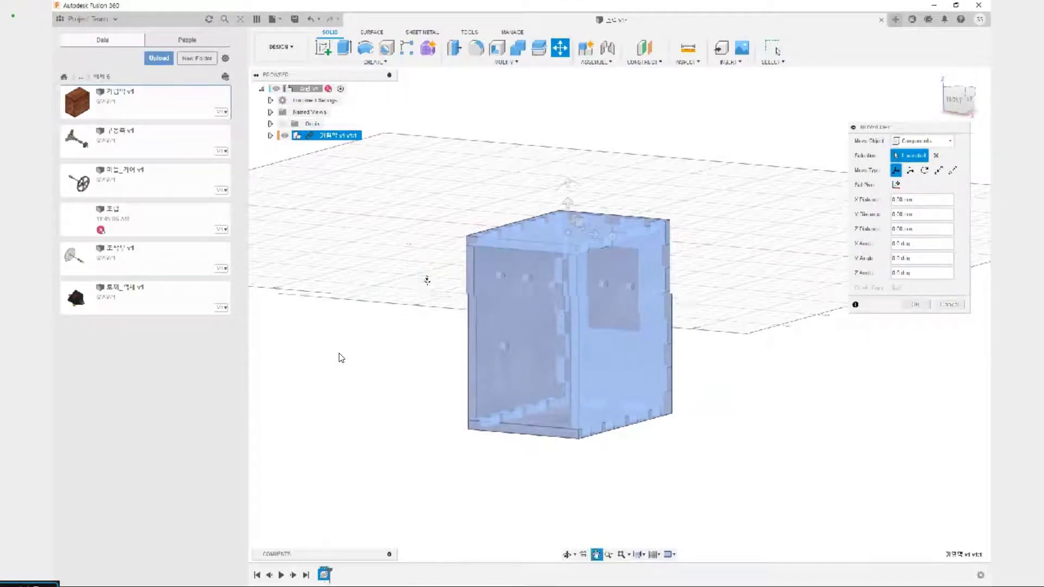
middle_click_drag(426, 279, 438, 296, "shift")
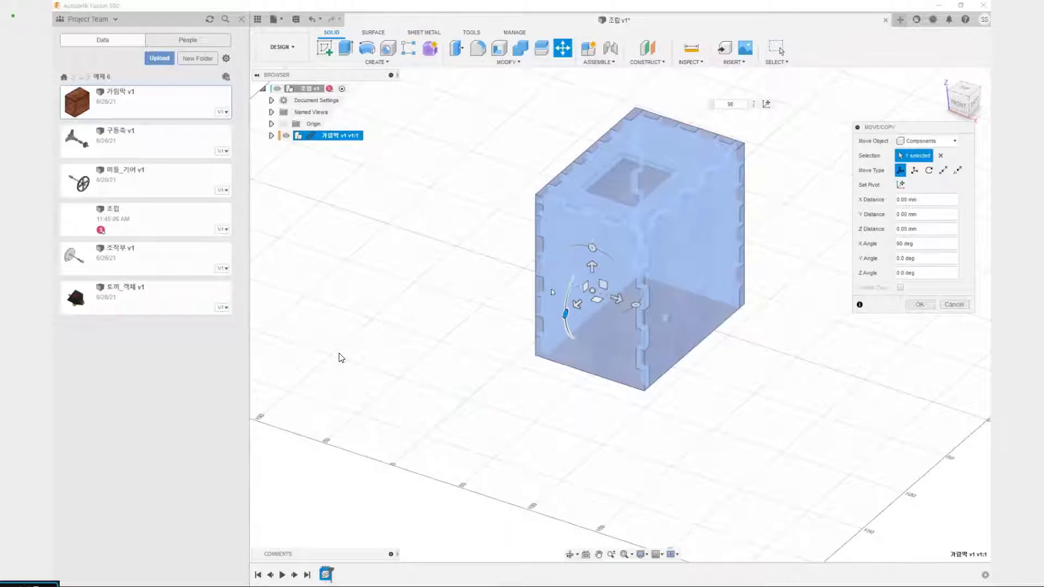
middle_click_drag(551, 292, 486, 341, "shift")
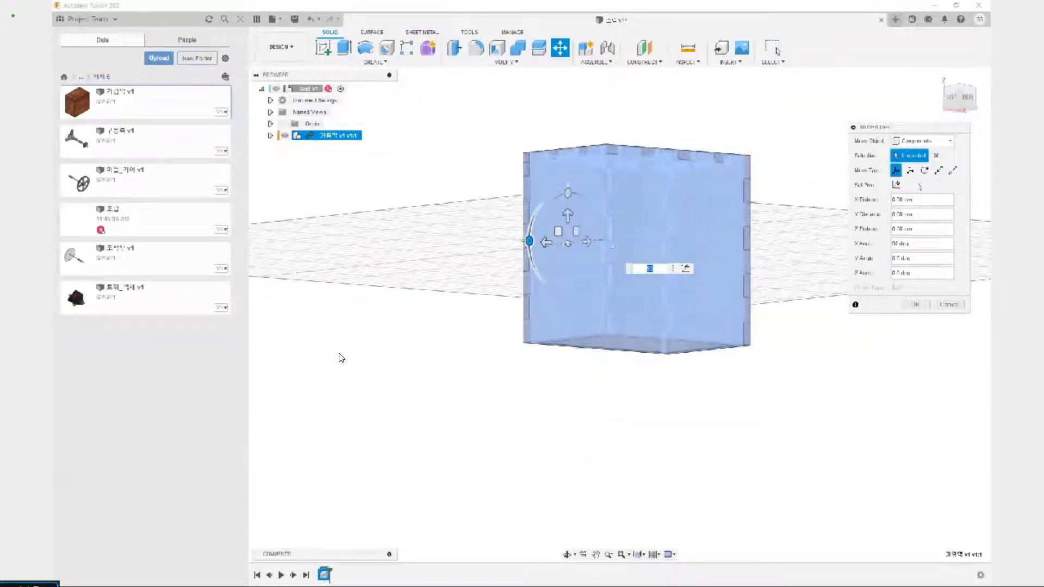
Move the 가림막 box point to point, from the lower outer corner of its front panel to the design's origin point.
left_click(938, 171)
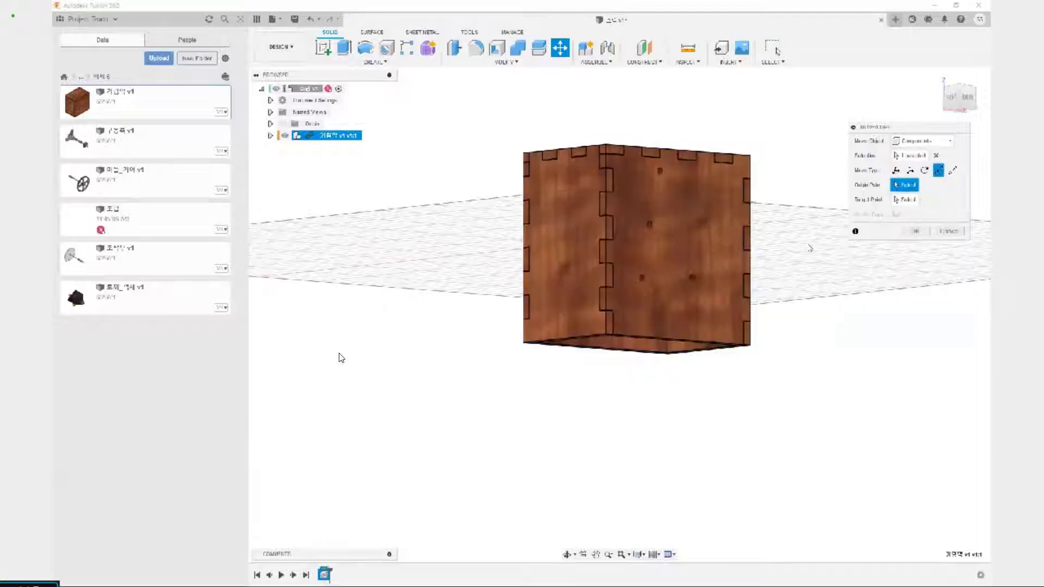
scroll(533, 338, "up", 3)
middle_click_drag(539, 422, 551, 357, "shift")
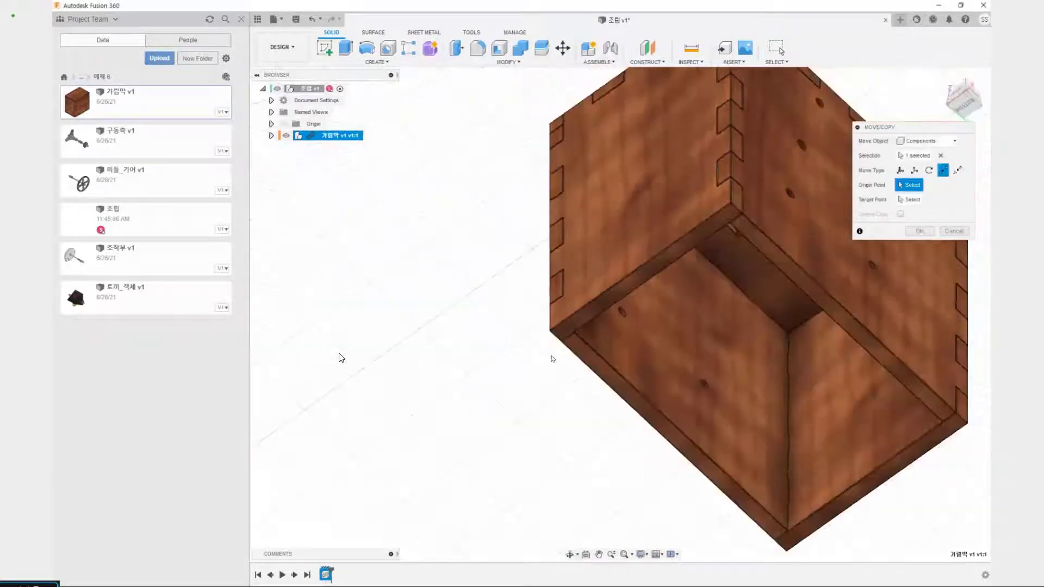
scroll(548, 320, "up", 3)
scroll(548, 319, "up", 2)
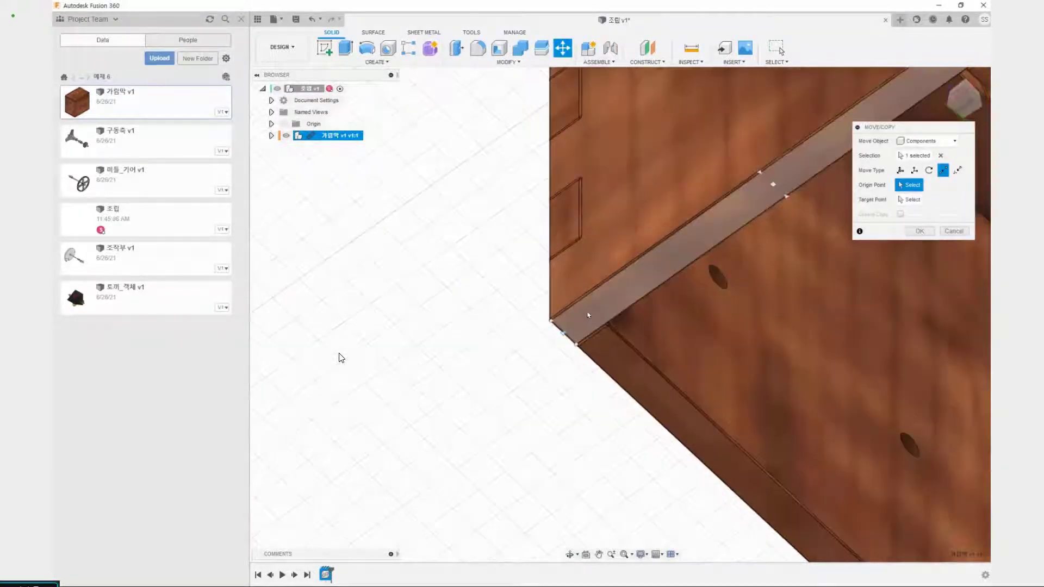
left_click(551, 322)
scroll(528, 322, "down", 6)
middle_click_drag(504, 327, 483, 435, "shift")
left_click(284, 125)
middle_click_drag(440, 239, 451, 283, "shift")
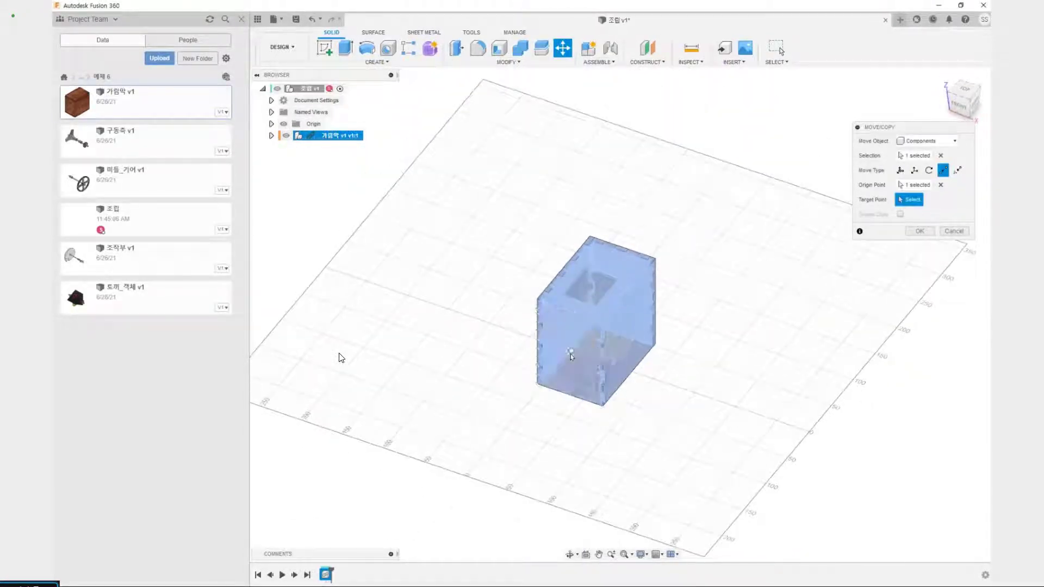
left_click(270, 123)
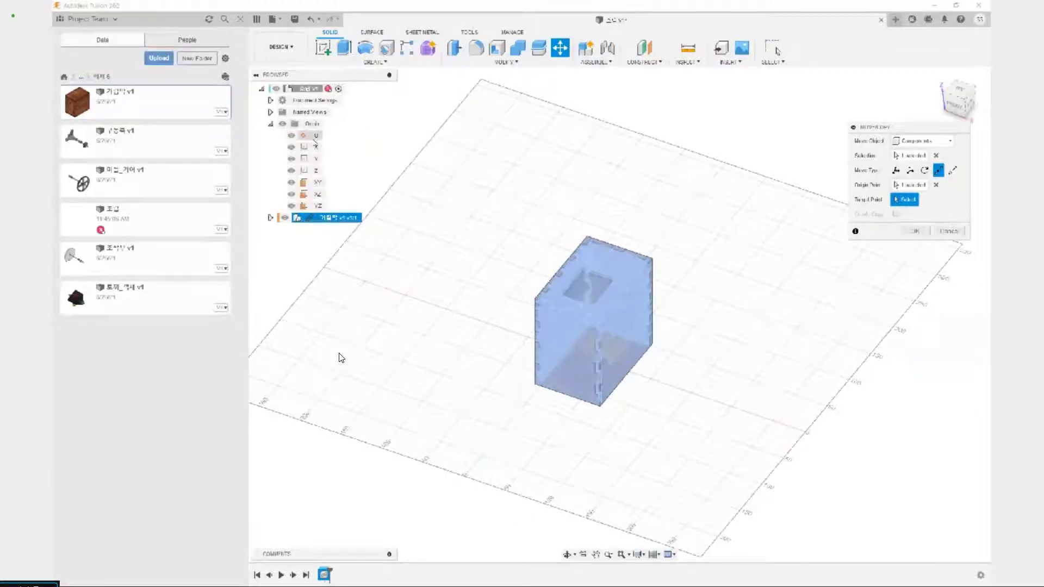
left_click(316, 135)
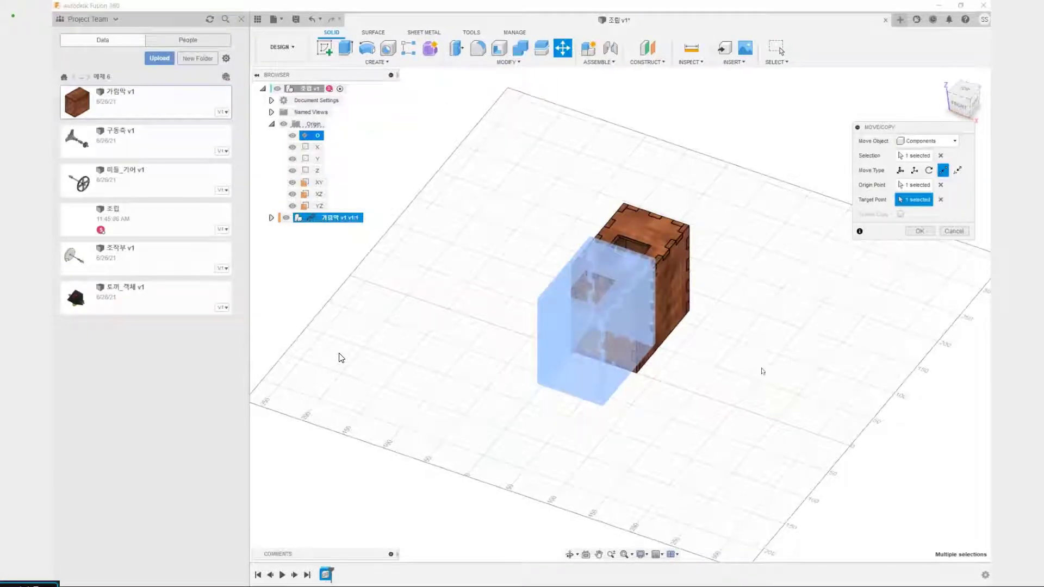
middle_click_drag(763, 371, 717, 361, "shift")
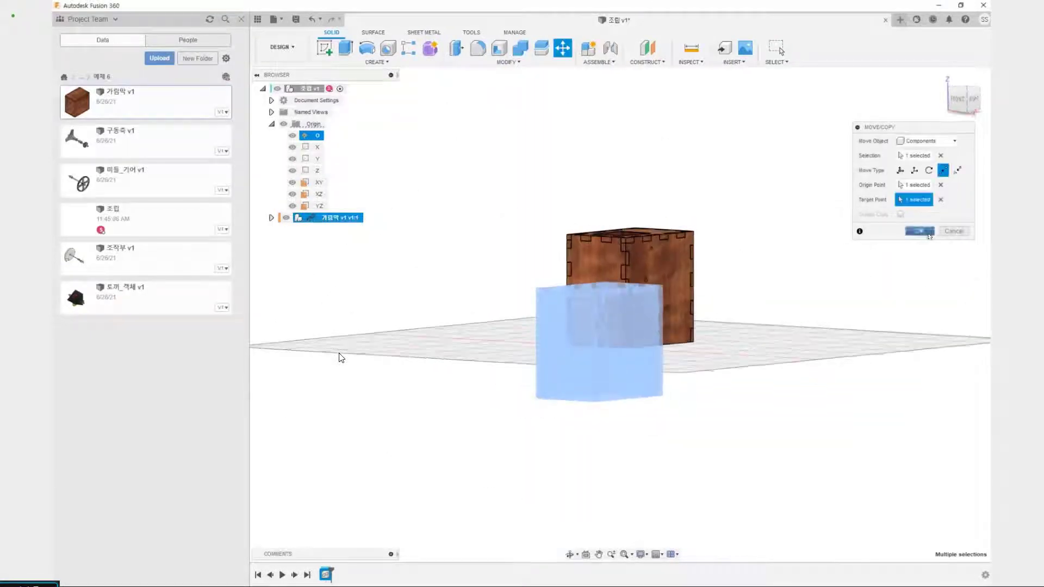
left_click(920, 232)
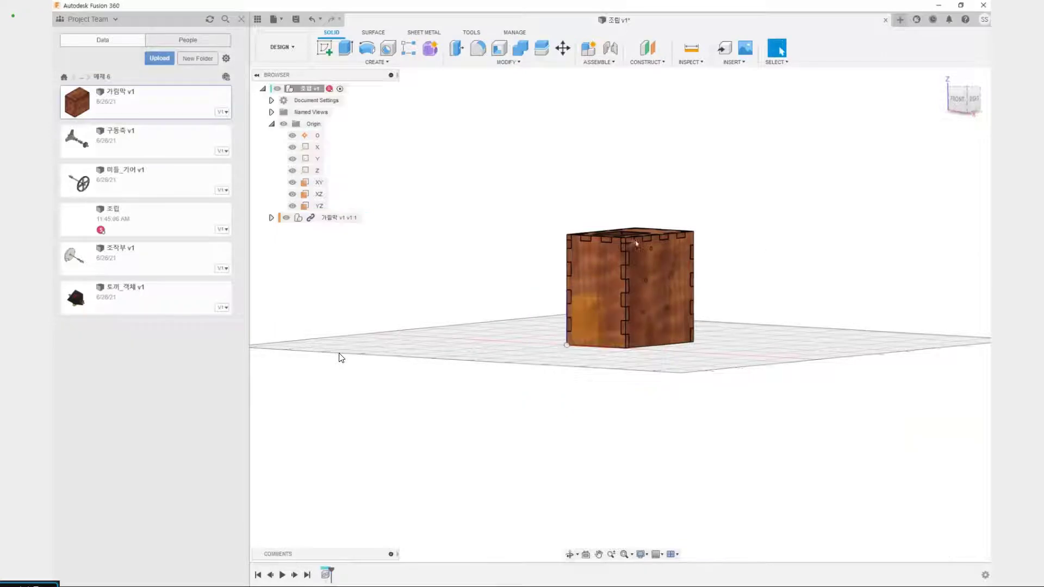
Hide the design's origin geometry and collapse the Origin folder.
left_click(284, 124)
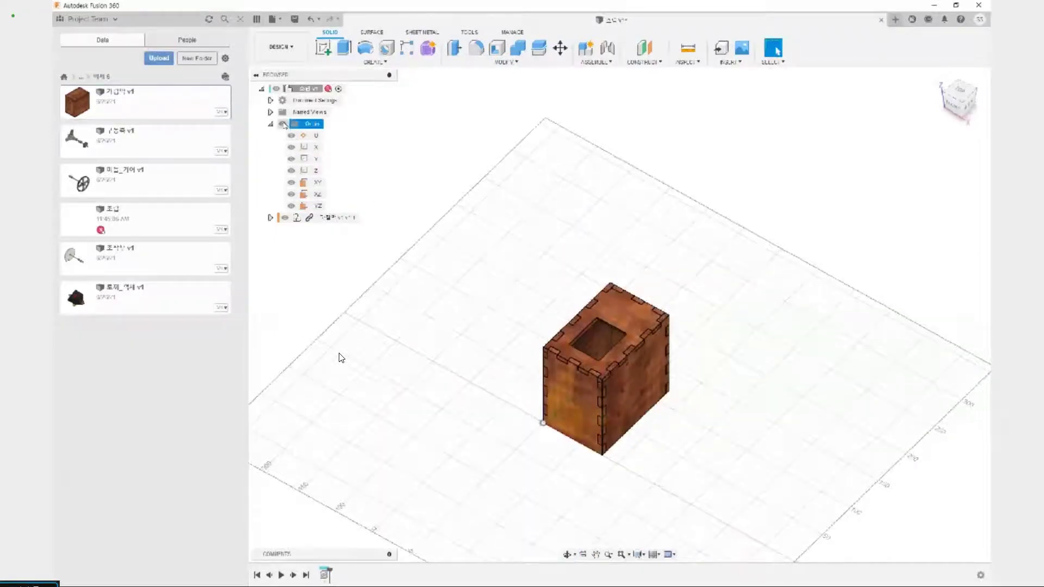
left_click(340, 358)
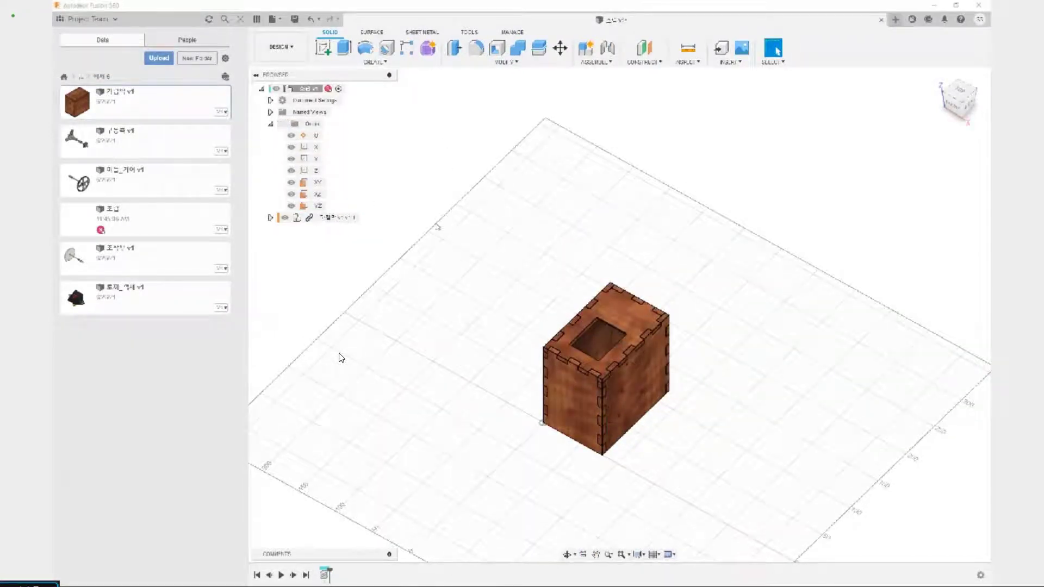
middle_click_drag(488, 308, 440, 254)
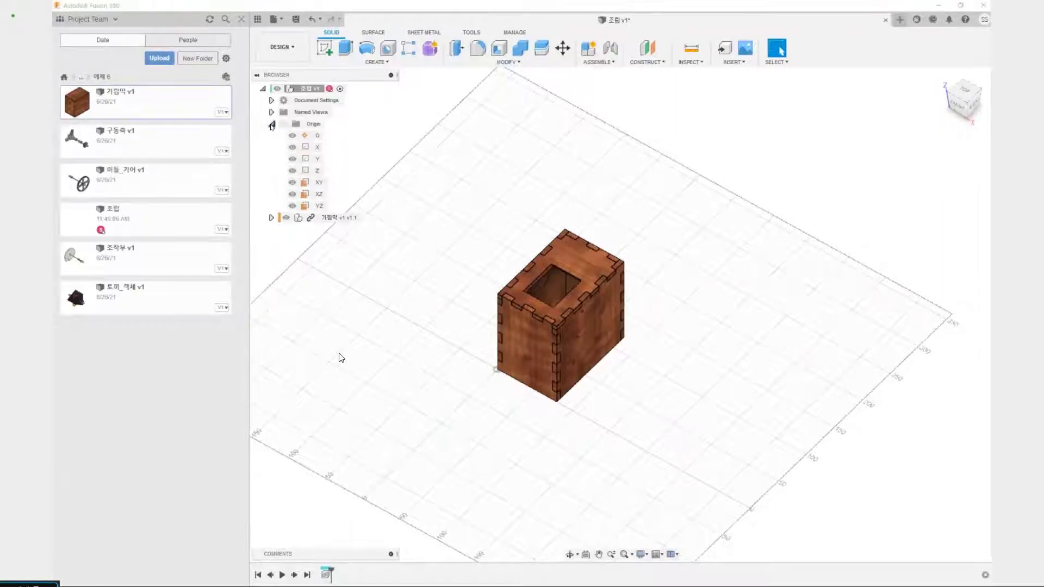
left_click(270, 125)
left_click(349, 139)
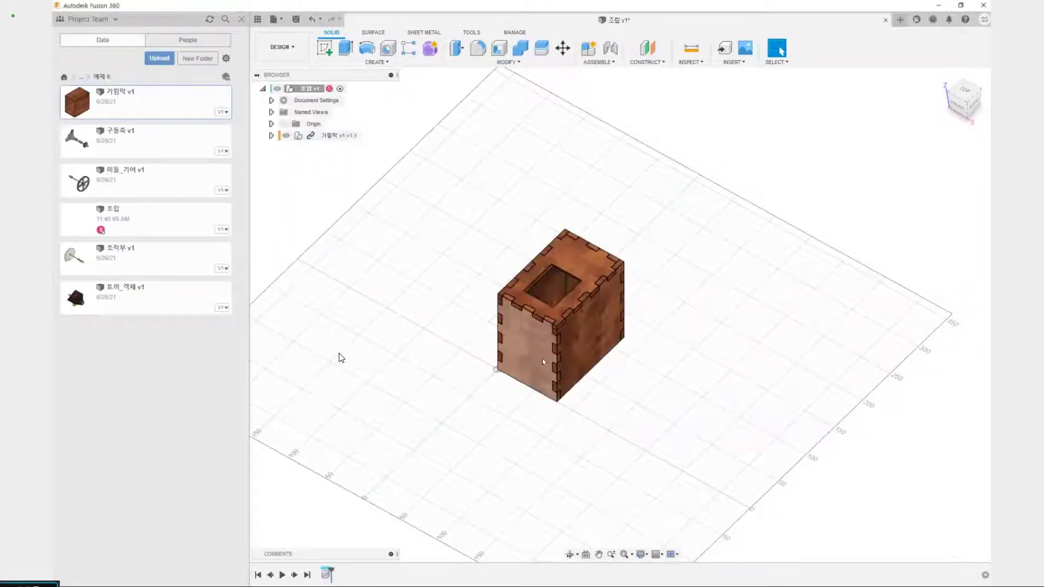
Pull the front, top, side and back panels of the box apart to test their freedom, and revert their positions.
left_click_drag(543, 355, 394, 349)
left_click_drag(591, 255, 597, 209)
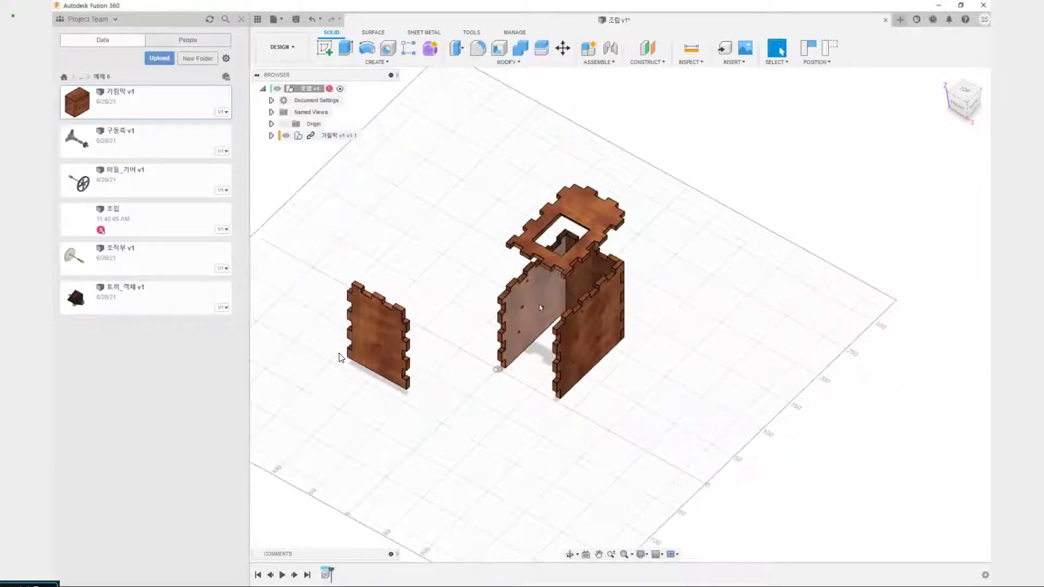
left_click_drag(530, 309, 478, 297)
left_click_drag(574, 254, 640, 202)
left_click_drag(568, 330, 657, 361)
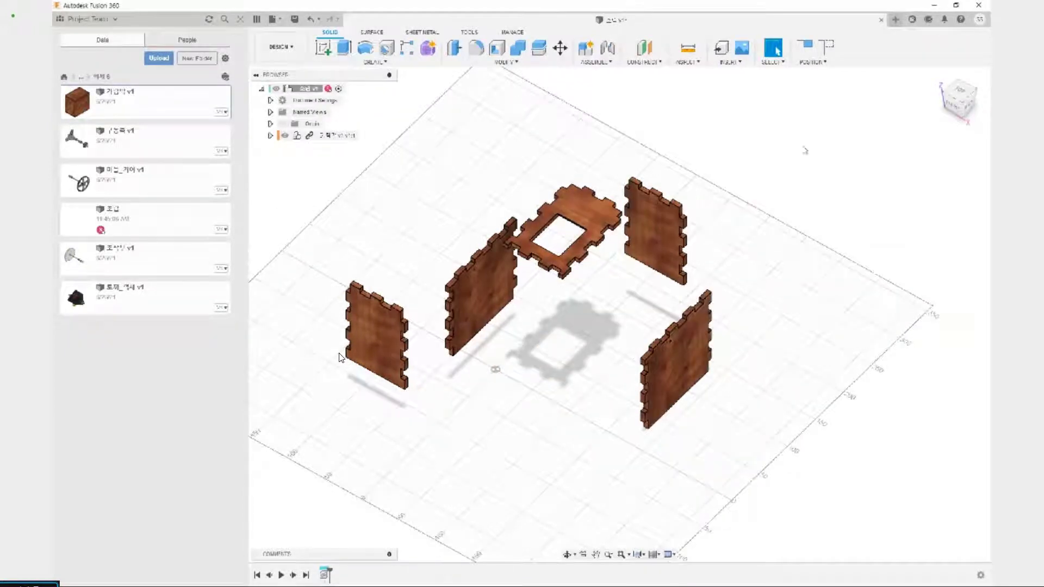
left_click(824, 48)
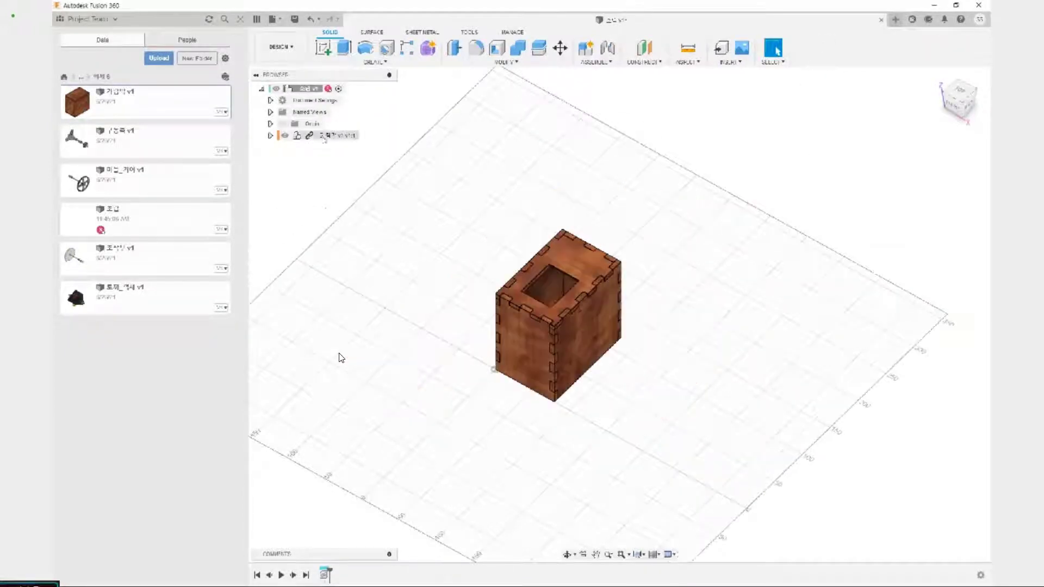
Create a rigid group from the 가림막 including its child components, and test it by moving the box and reverting its position.
left_click(322, 134)
left_click(612, 62)
left_click(607, 120)
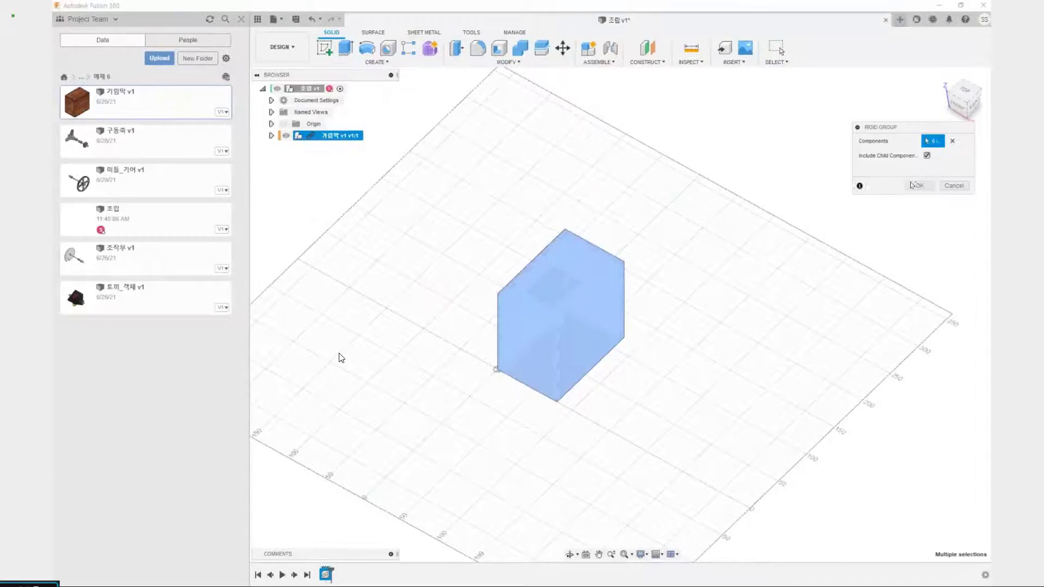
left_click(918, 185)
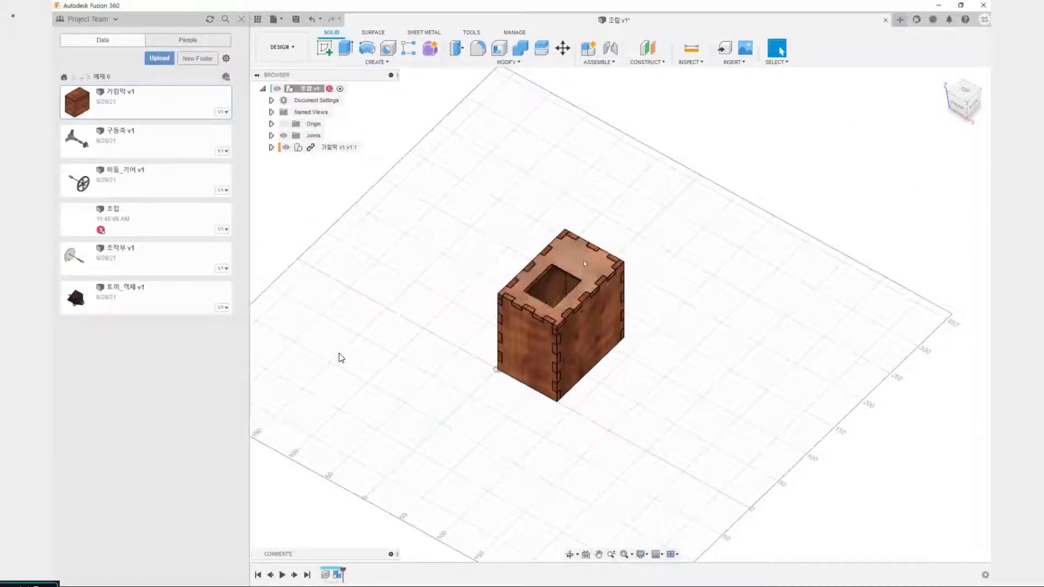
left_click_drag(569, 253, 594, 217)
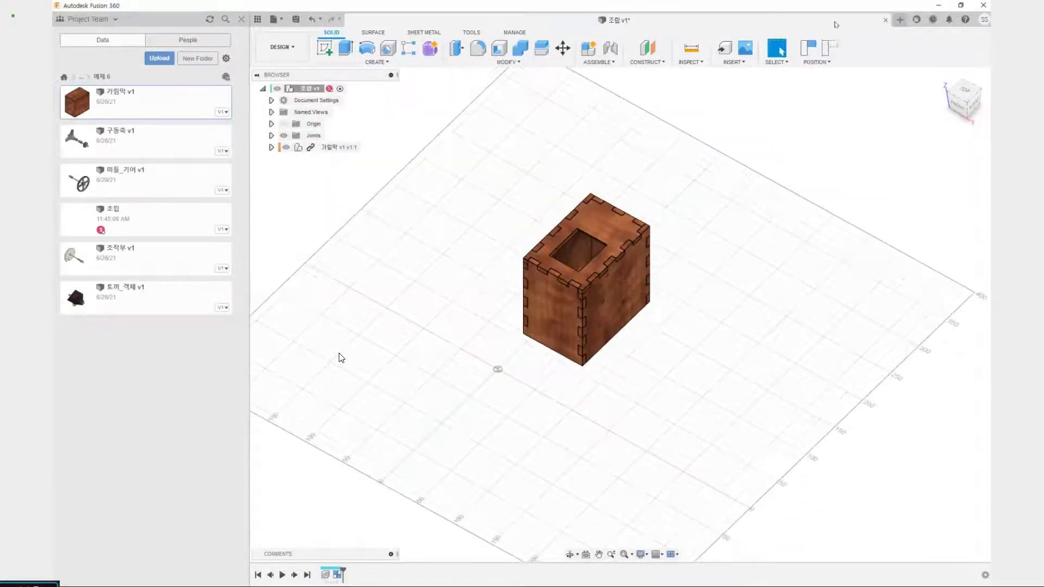
left_click(828, 48)
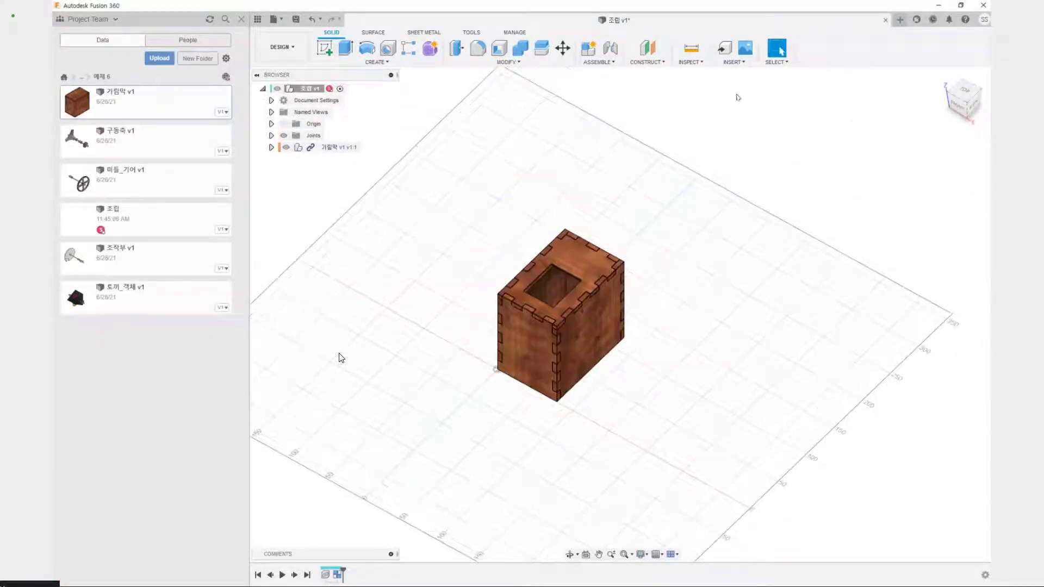
Ground the 가림막 component so the box is fixed in place.
right_click(327, 147)
left_click(384, 165)
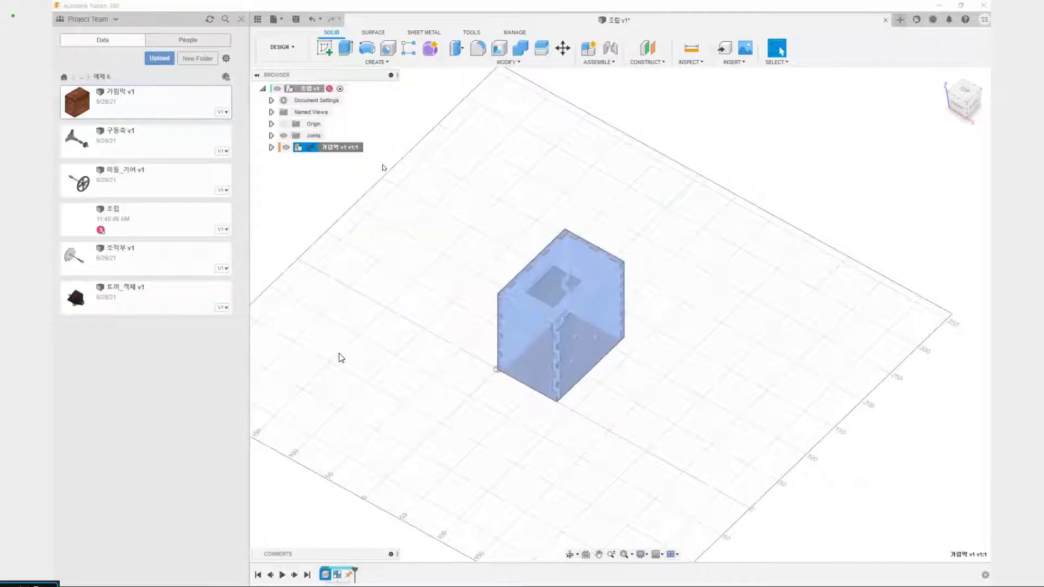
left_click(342, 357)
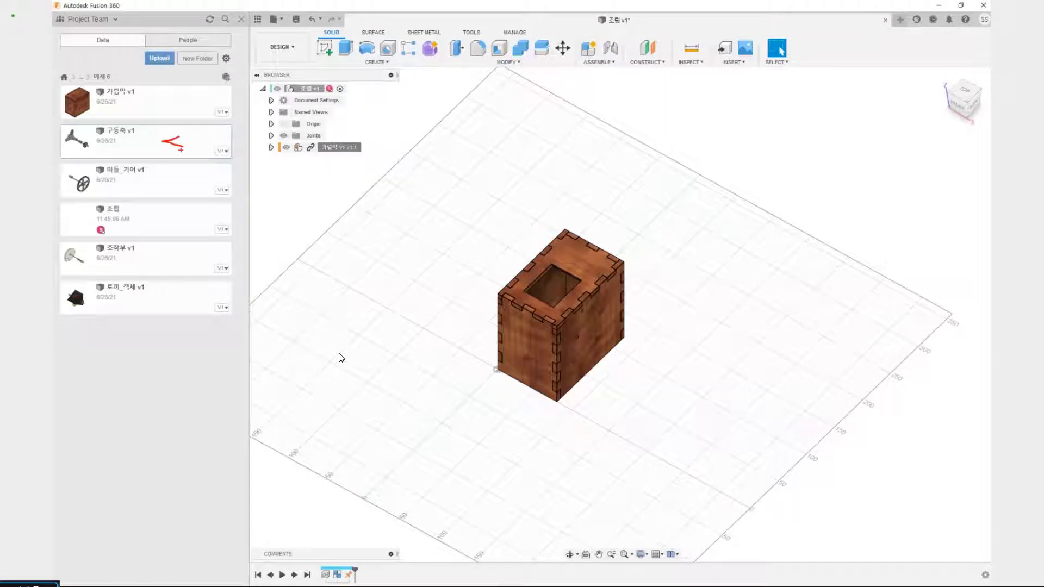
left_click_drag(176, 170, 163, 179)
mouse_move(183, 251)
left_mouse_down()
mouse_move(161, 264)
mouse_move(212, 325)
left_mouse_up()
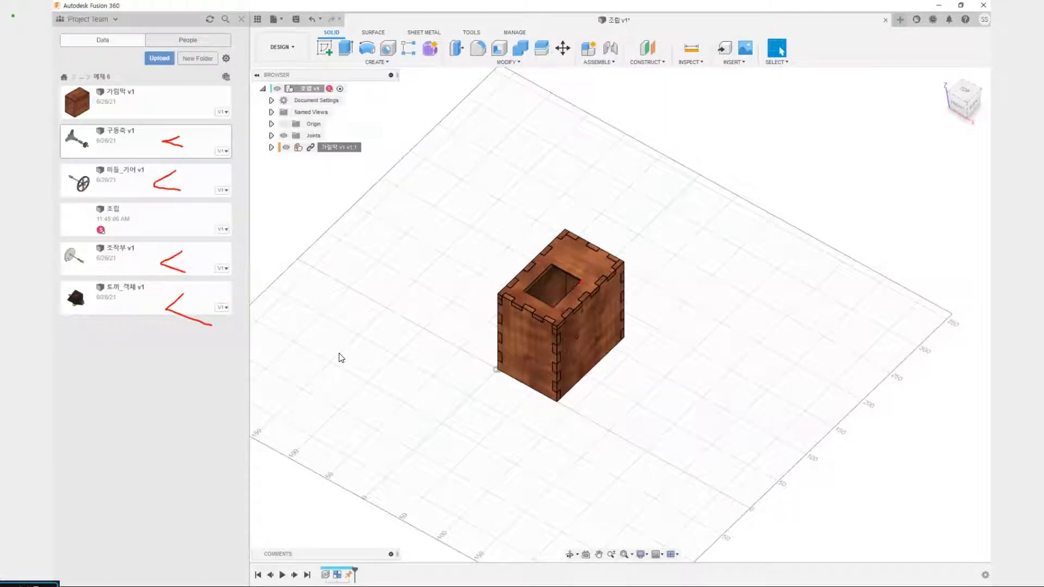
key("Escape")
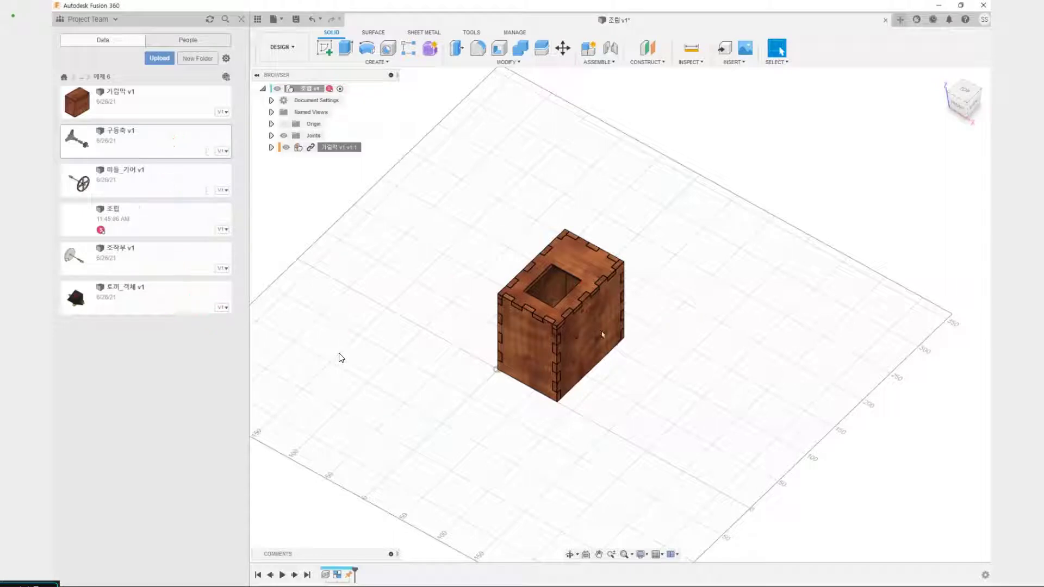
scroll(602, 330, "up", 5)
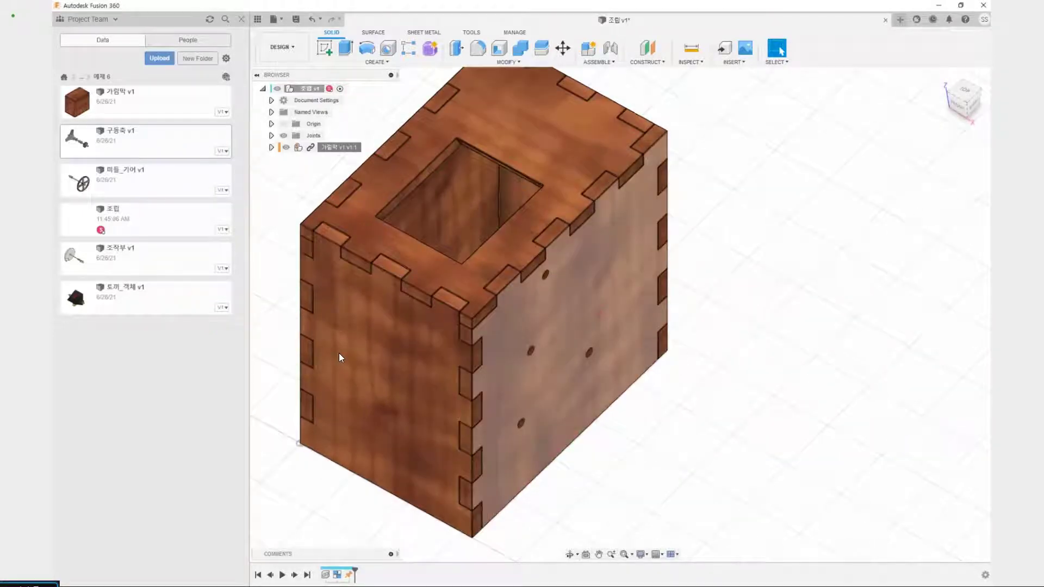
left_click_drag(523, 346, 537, 336)
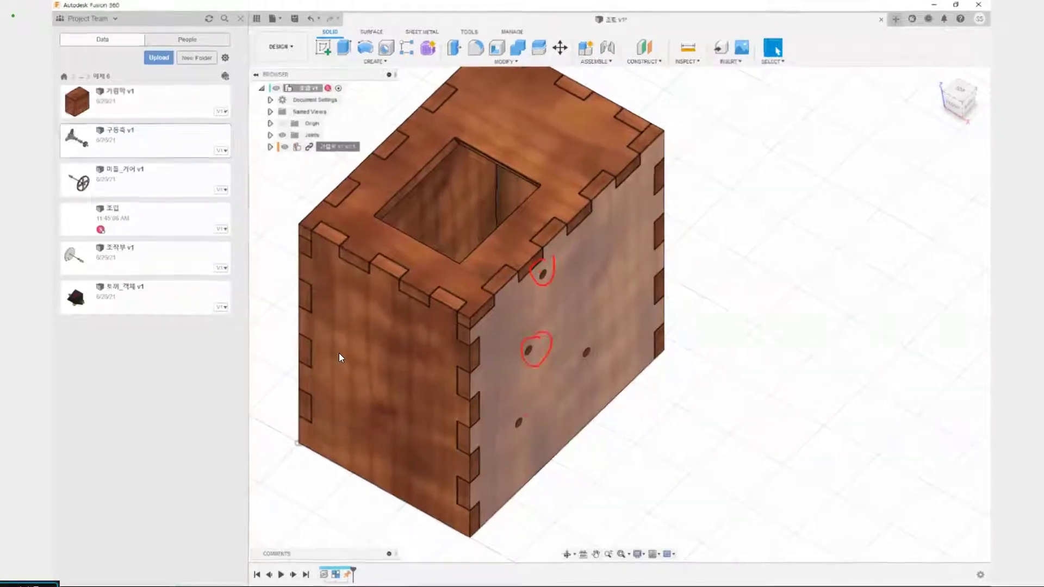
left_click_drag(529, 403, 502, 418)
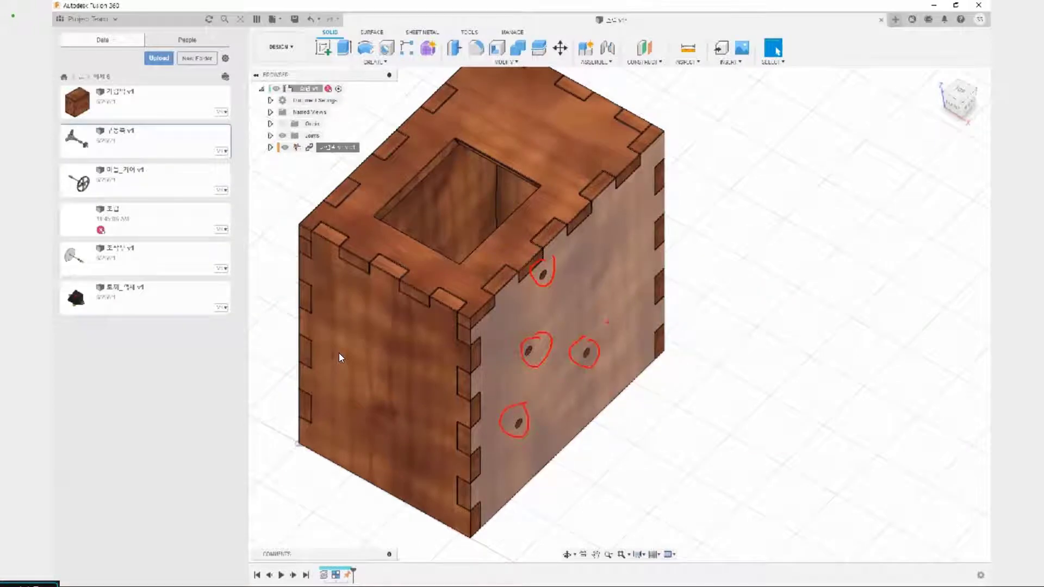
Insert the 토끼_객체 rabbit part into the assembly and place it beside the box at X 39.39 mm, Y 195.839 mm.
key("Escape")
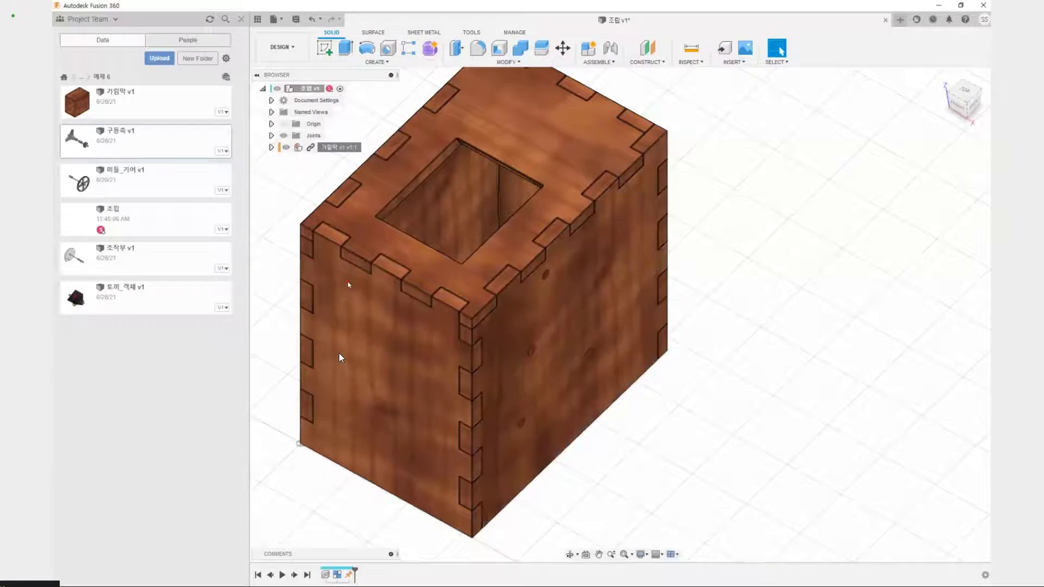
scroll(341, 280, "down", 4)
middle_click_drag(311, 304, 428, 362)
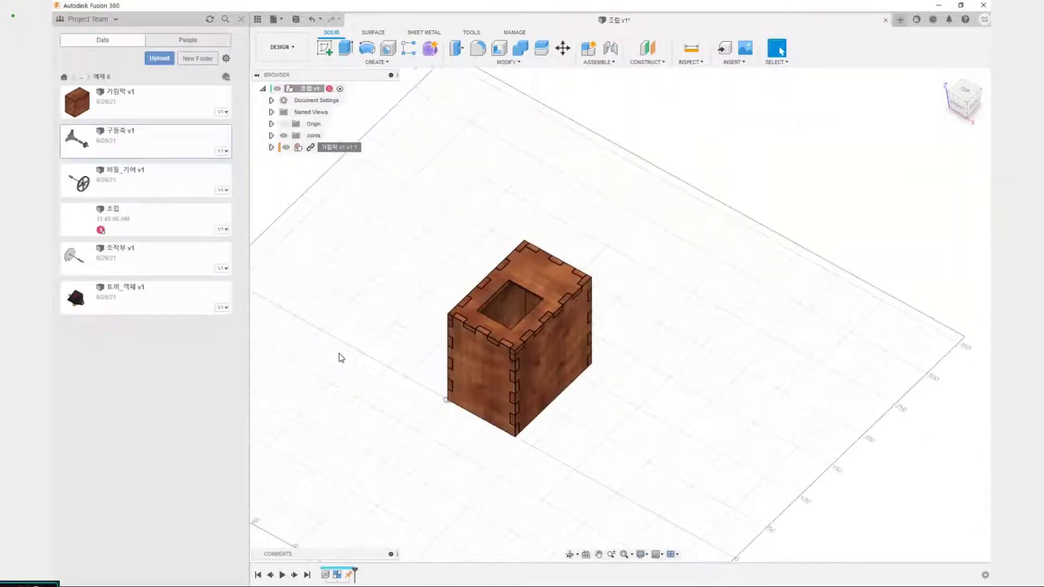
key("alt+Tab")
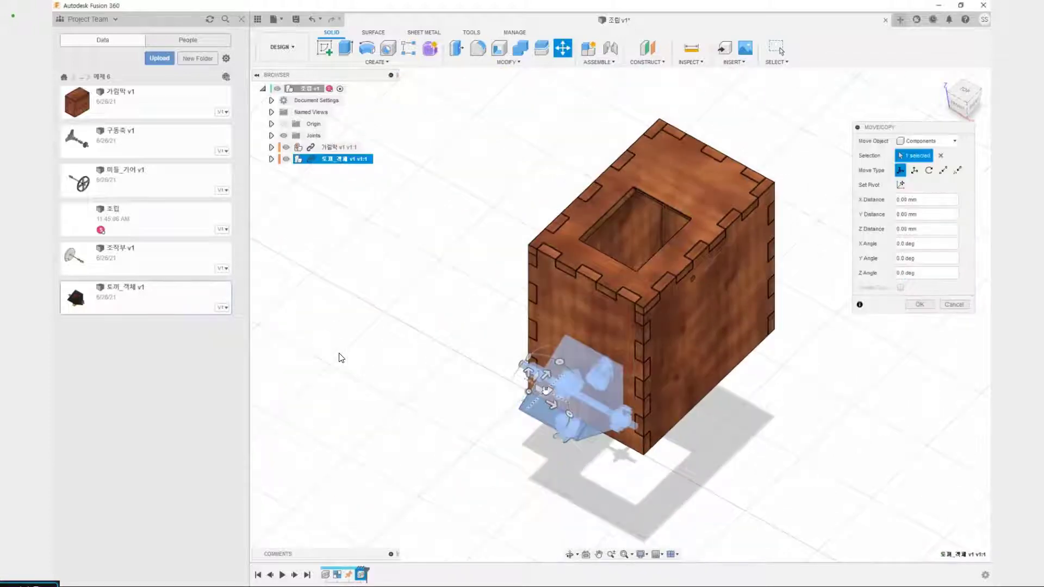
left_click_drag(545, 390, 818, 215)
middle_click_drag(817, 215, 632, 392)
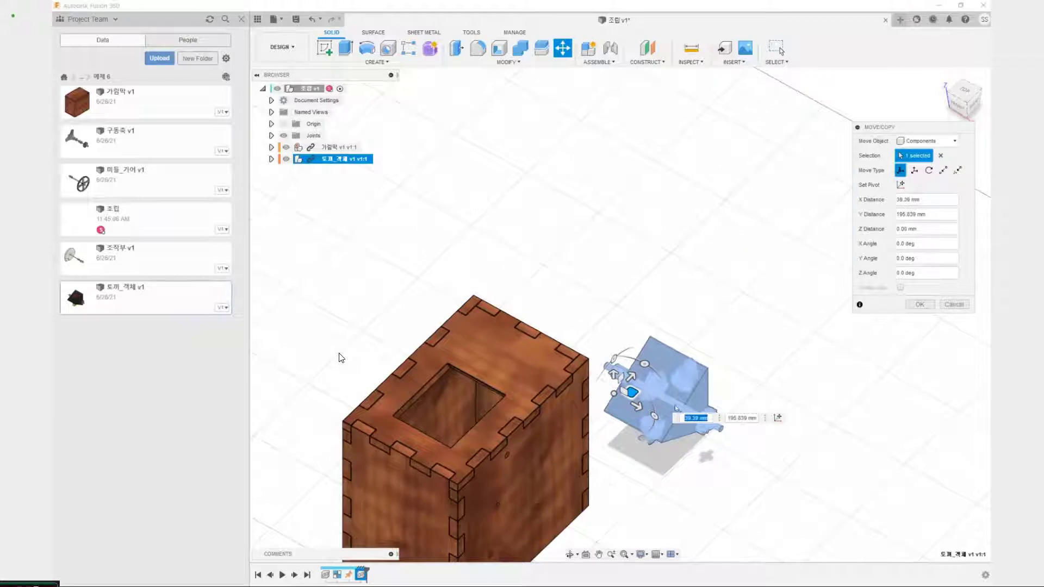
left_click(920, 304)
Test the black prism's freedom by pulling it away, revert its position, and create a rigid group from the 토끼_객체 component.
left_click_drag(682, 409, 824, 357)
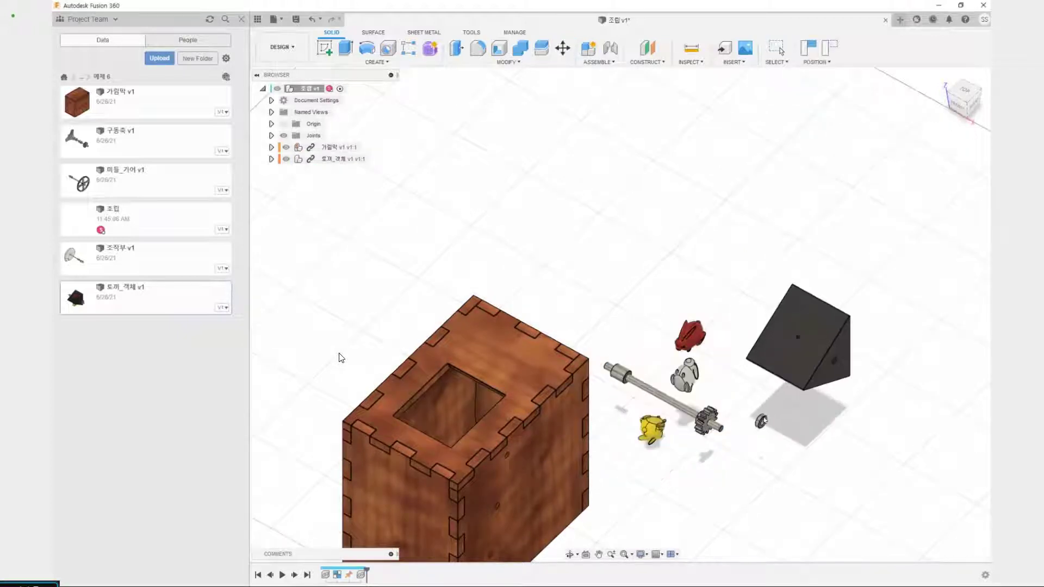
left_click(830, 49)
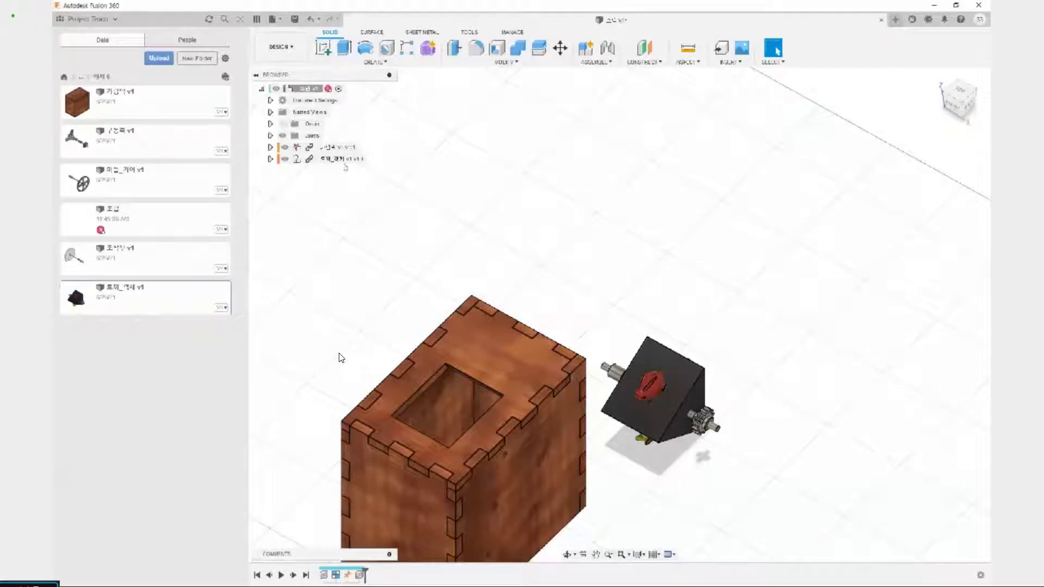
left_click(596, 62)
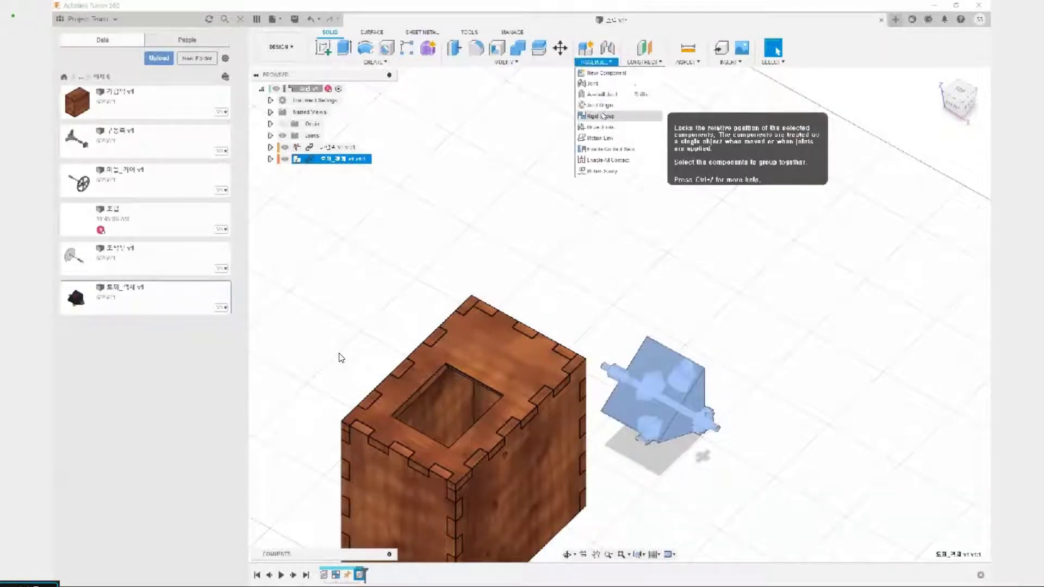
left_click(605, 116)
left_click(917, 186)
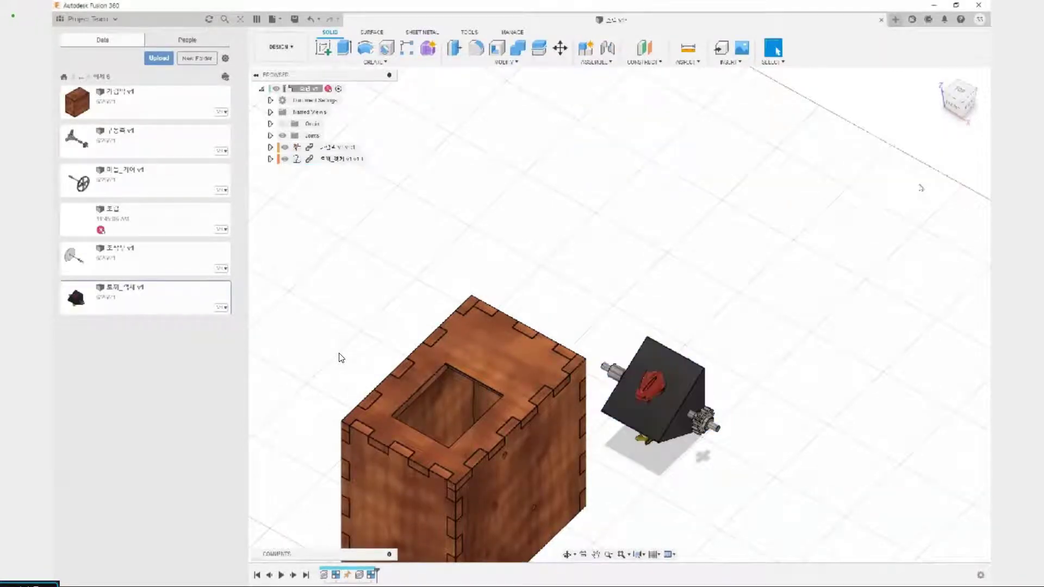
Start a joint and snap its first origin to the outer end face of the spacer beside the rabbit shaft's gear.
middle_click_drag(739, 303, 690, 233)
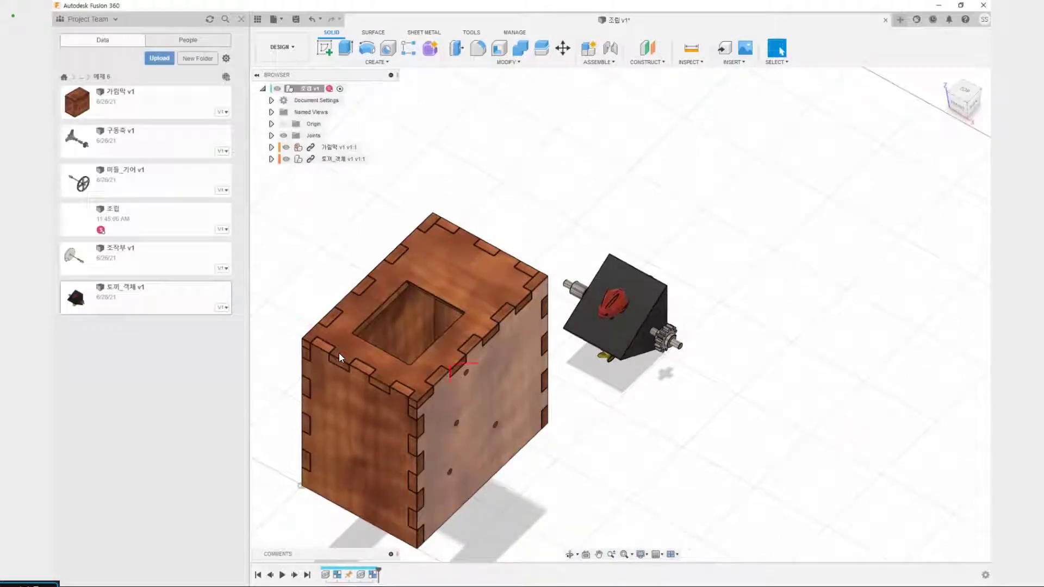
scroll(683, 335, "up", 5)
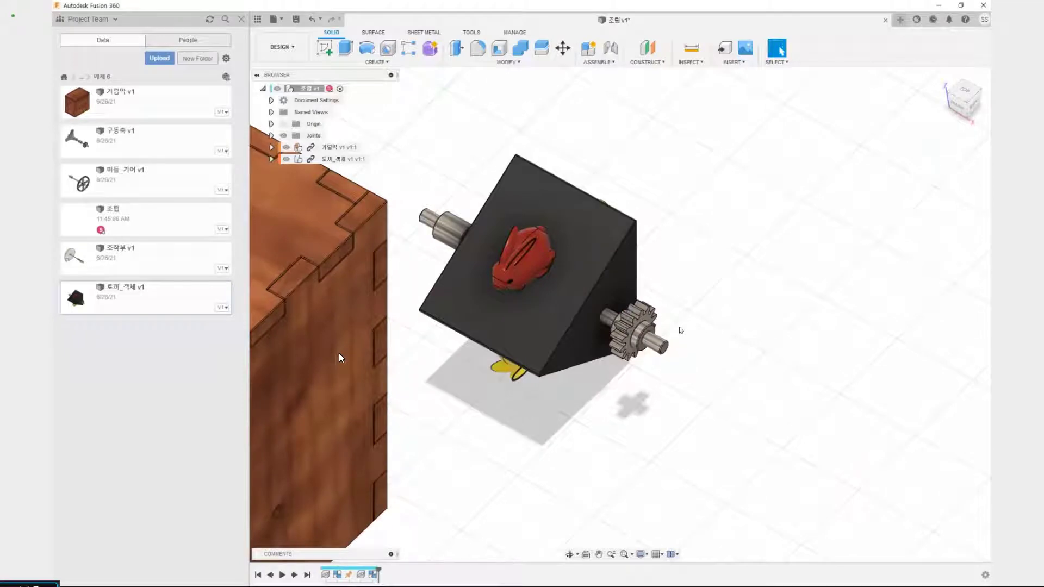
key("j")
scroll(681, 330, "up", 5)
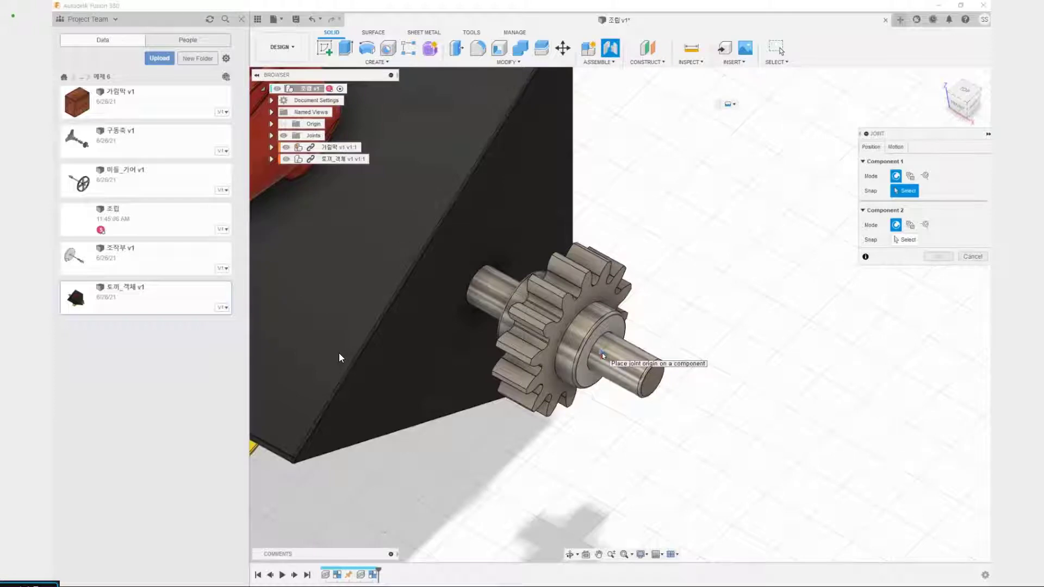
left_click(602, 354)
Hide all panels of the 가림막 box except the 박스_사이드:1 side panel.
scroll(602, 354, "down", 8)
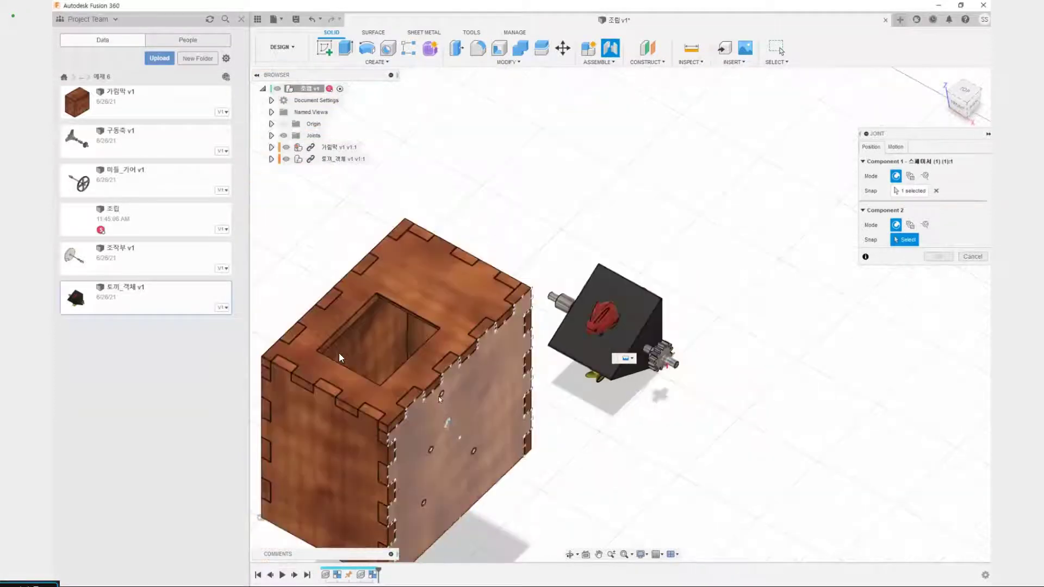
scroll(339, 357, "up", 3)
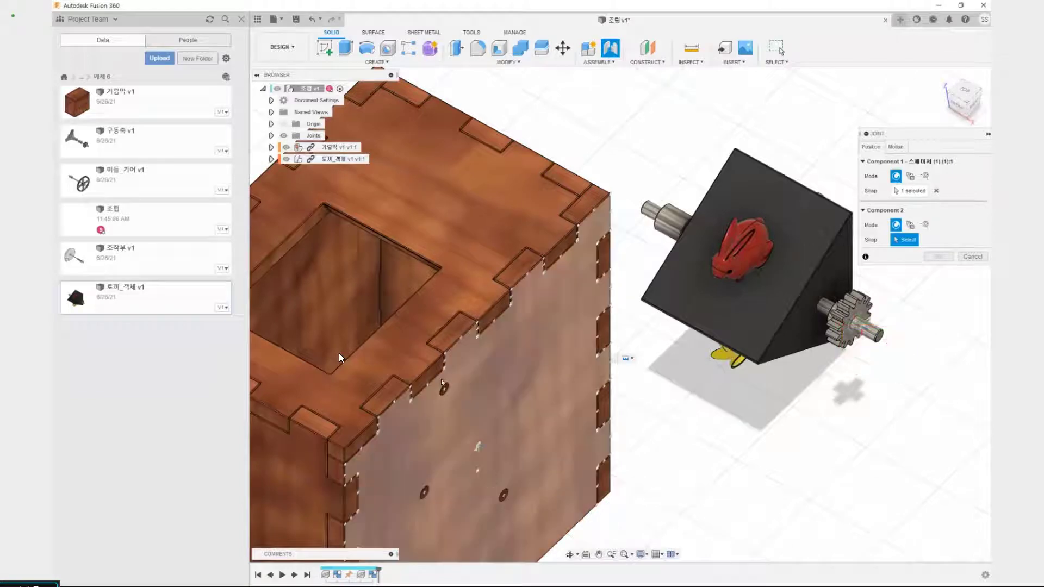
scroll(340, 357, "down", 4)
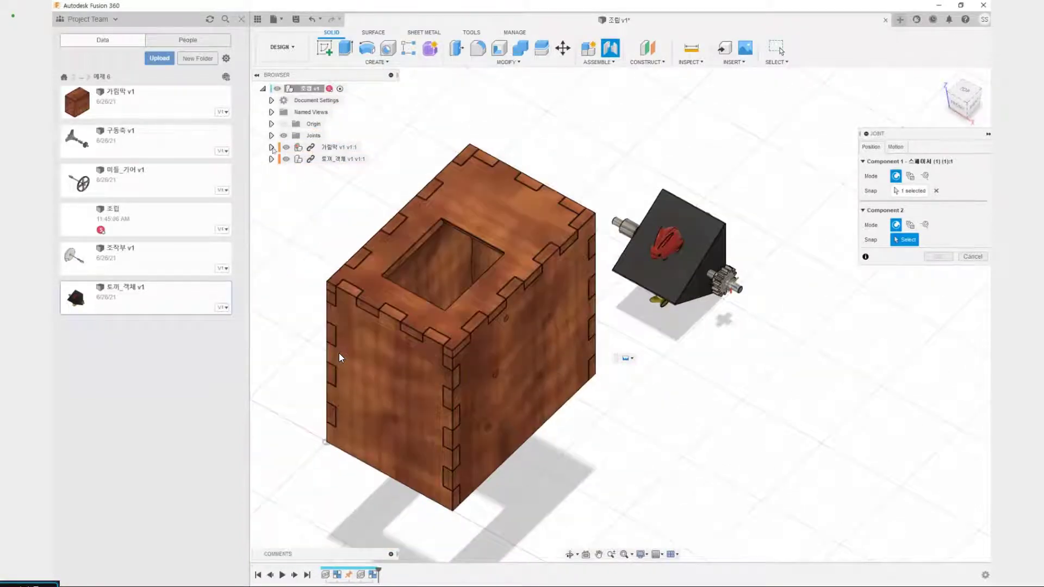
left_click(271, 147)
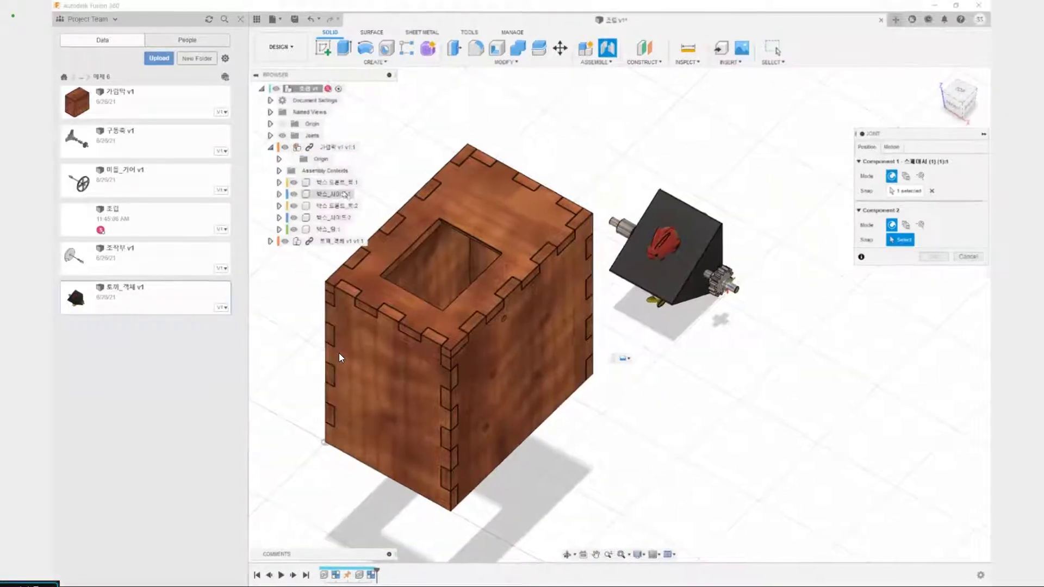
left_click(293, 182)
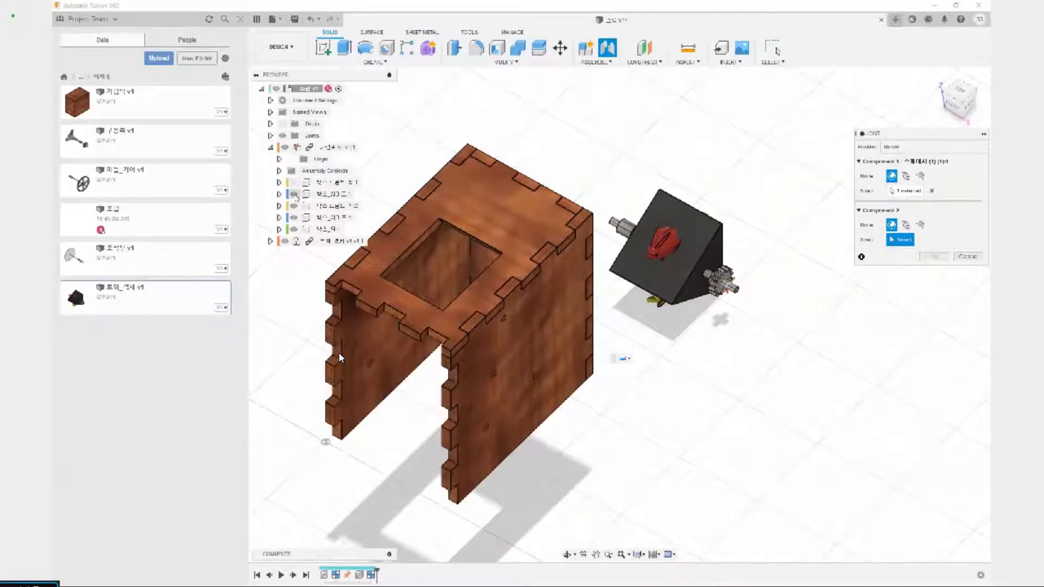
left_click(293, 194)
left_click(294, 195)
left_click(294, 205)
left_click(293, 217)
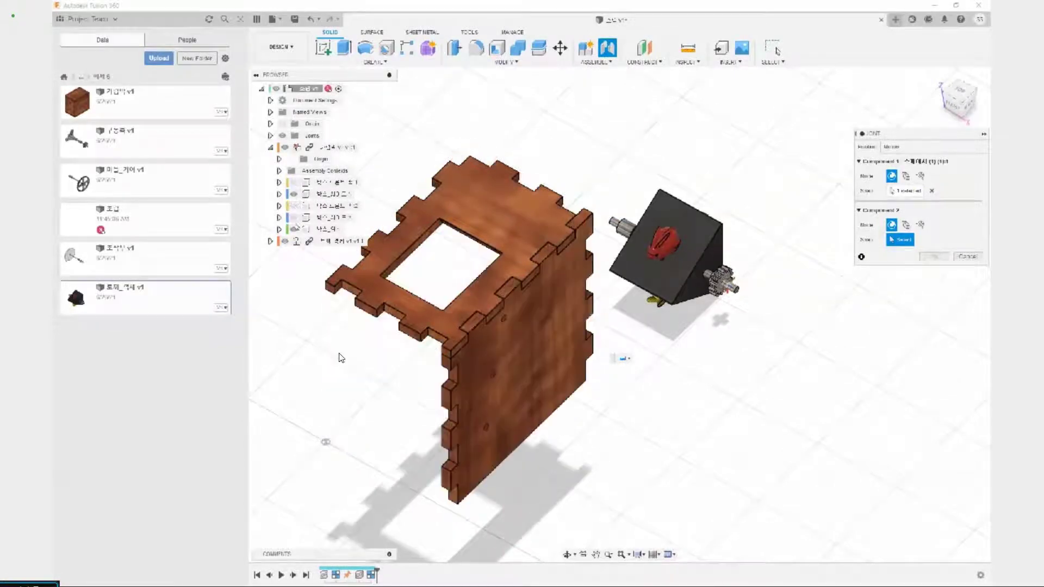
left_click(294, 229)
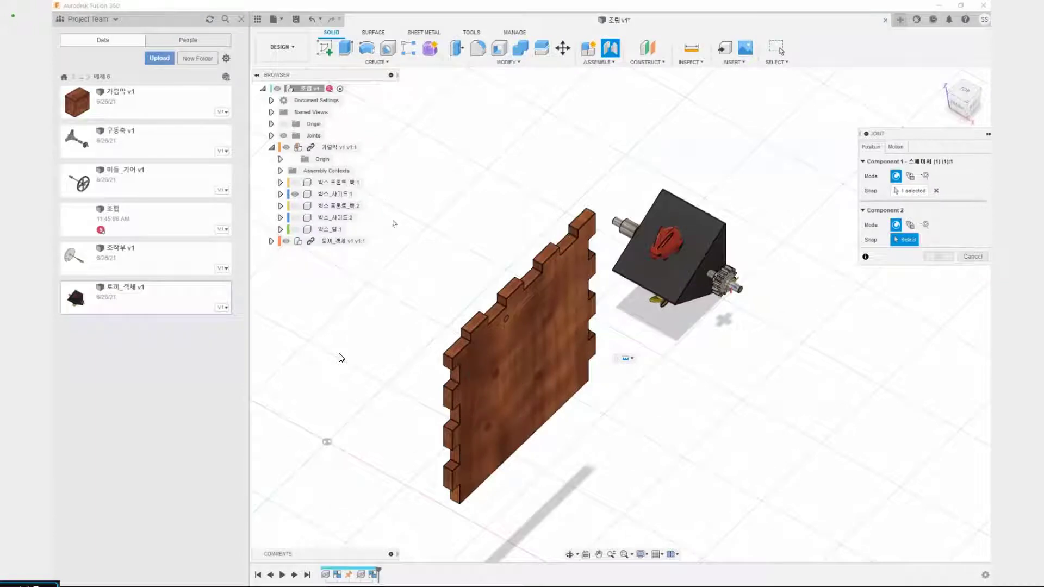
Snap the joint's second origin to the uppermost hole on the inner face of 박스_사이드:1 and make it revolute about the Z axis.
middle_click_drag(436, 245, 515, 277)
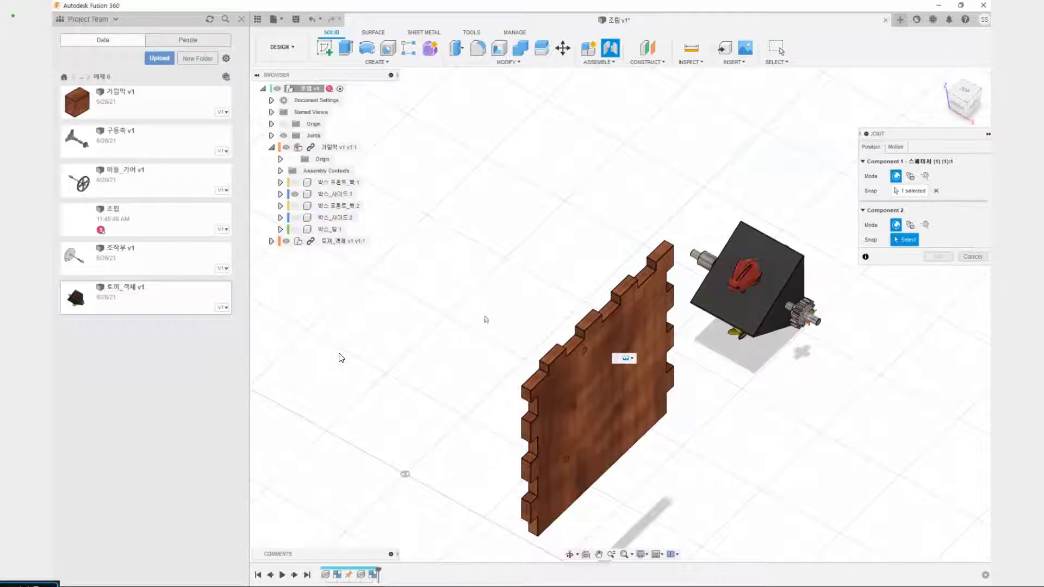
middle_click_drag(481, 300, 519, 300, "shift")
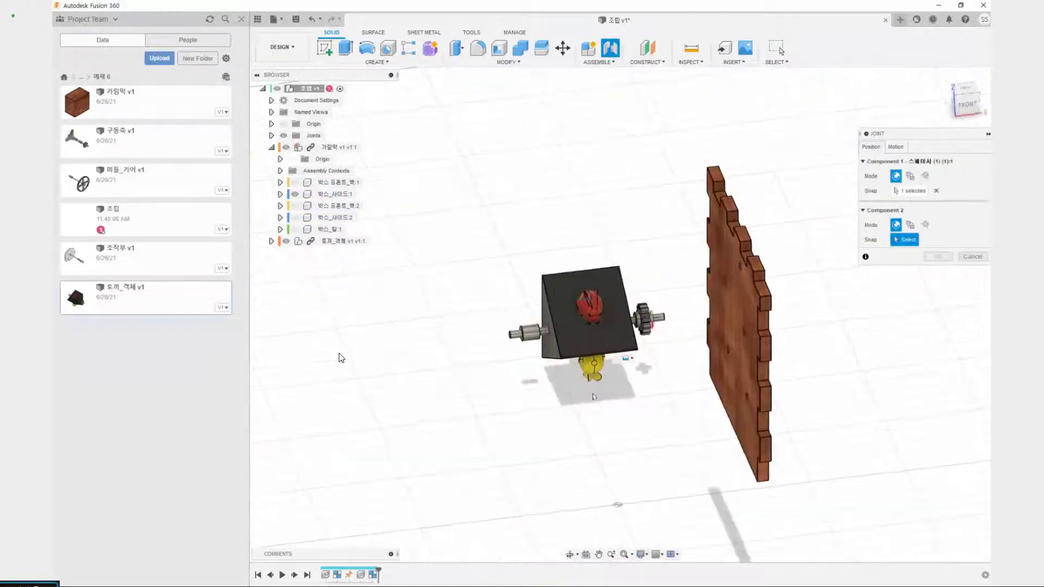
middle_click_drag(595, 396, 679, 368, "shift")
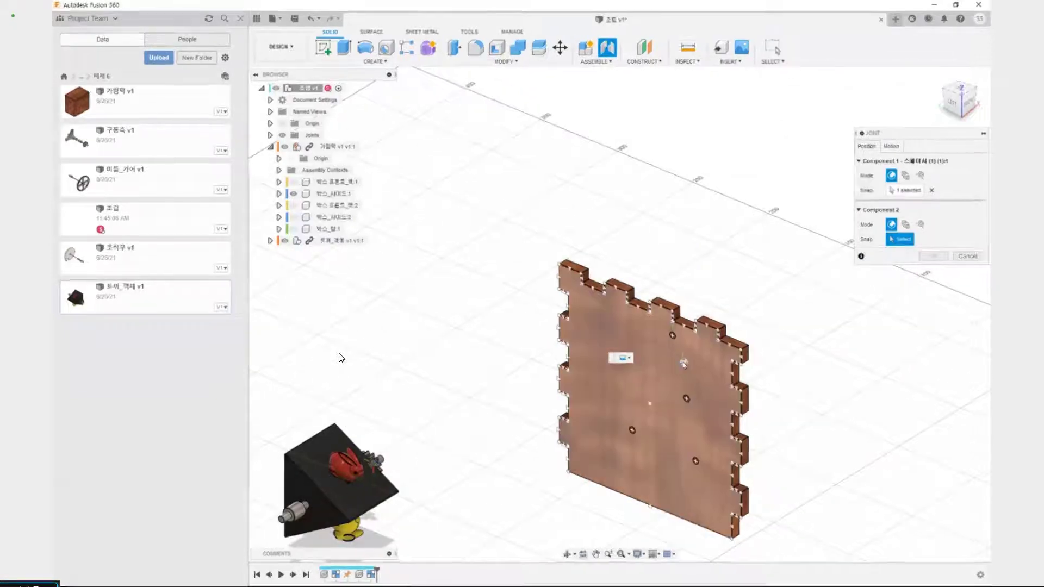
left_click(674, 337)
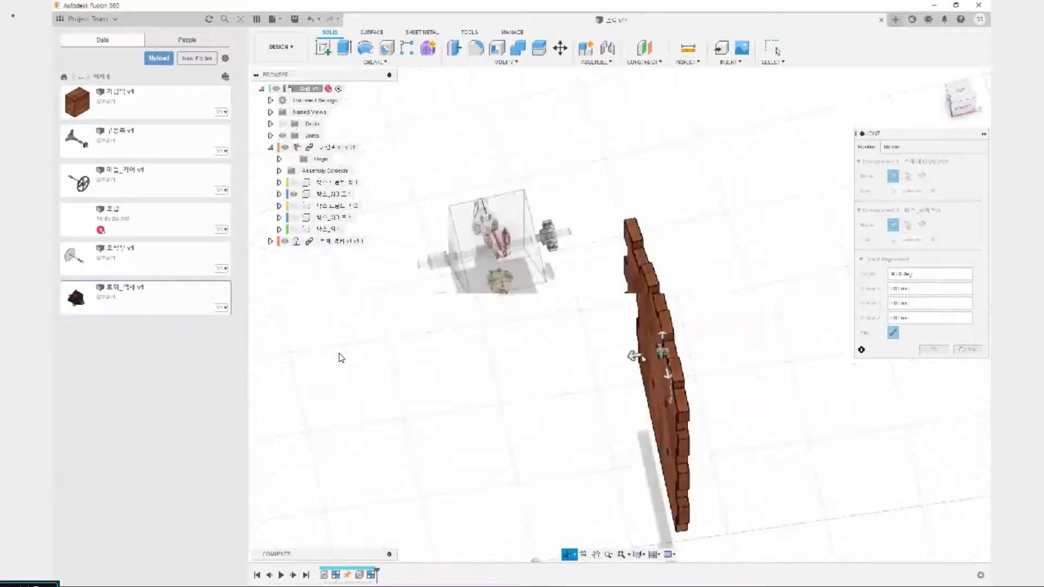
left_click(891, 146)
left_click(911, 162)
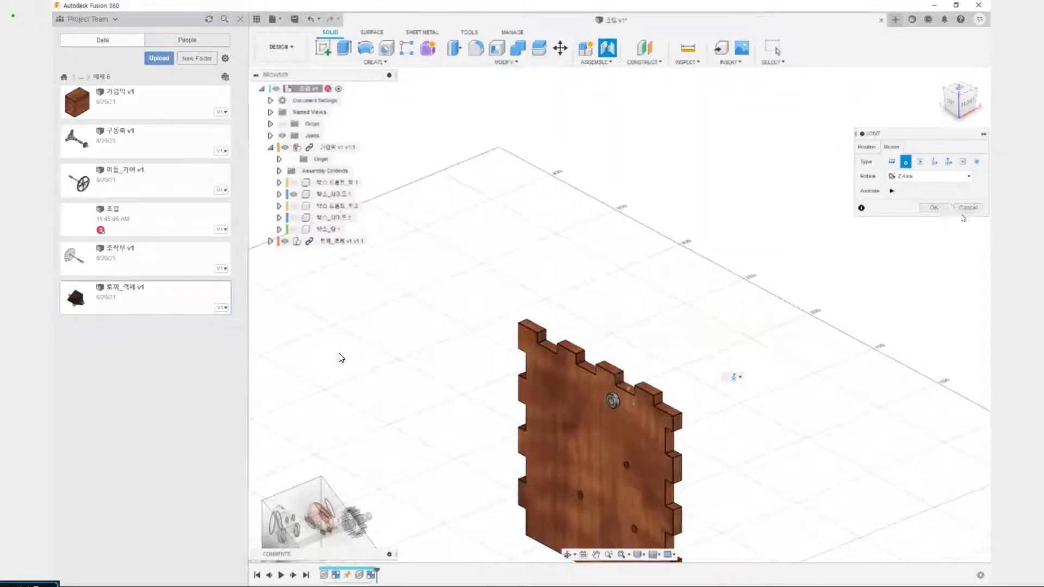
left_click(940, 210)
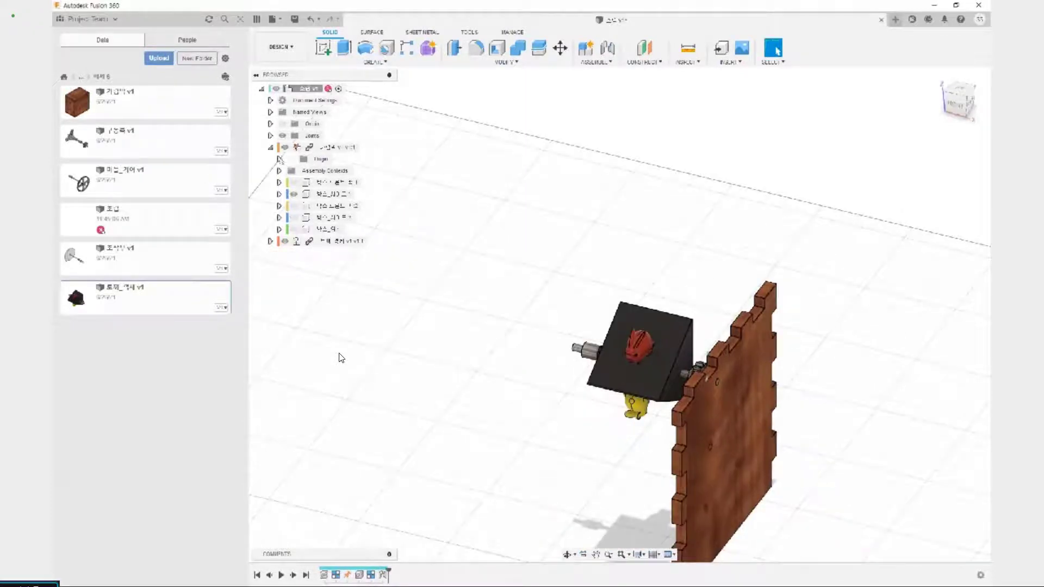
Rotate the rabbit part about its new joint and show the box's top panel.
middle_click_drag(587, 282, 507, 287, "shift")
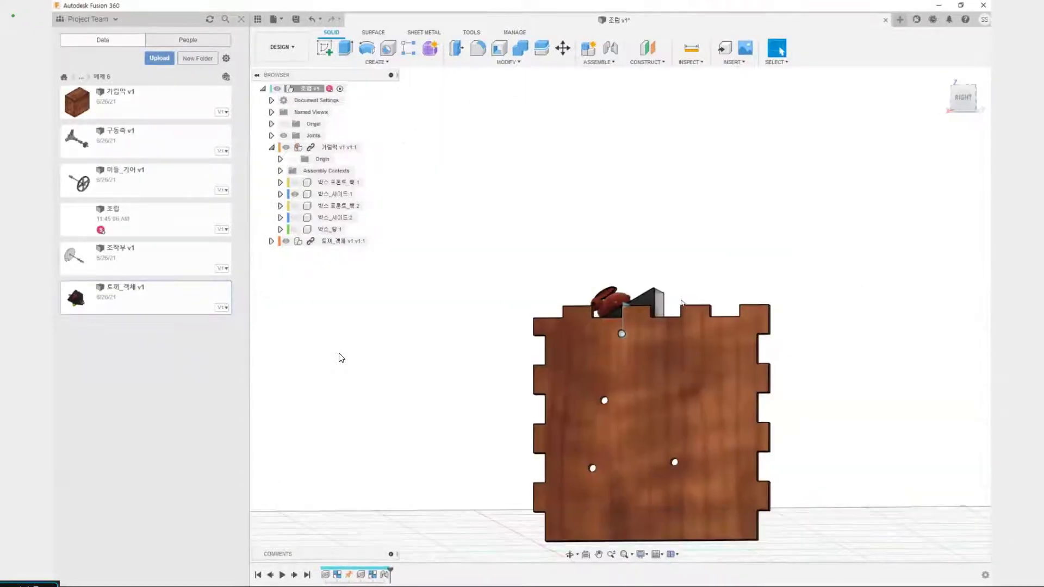
left_click_drag(660, 272, 575, 318)
middle_click_drag(516, 234, 559, 162, "shift")
left_click(295, 230)
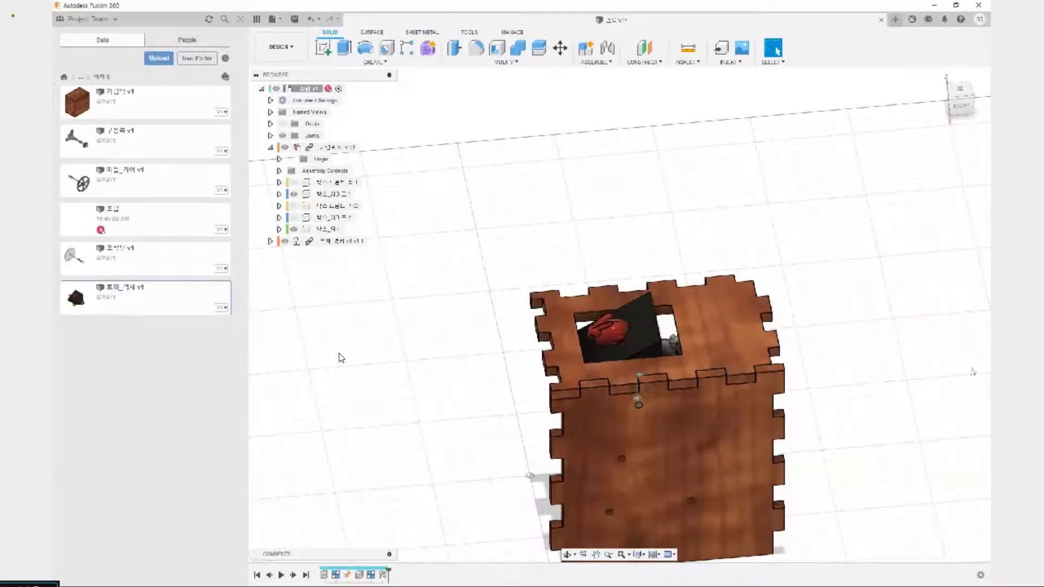
Align the prism face carrying the red rabbit with the top panel's upper face, with Capture Position enabled.
left_click(510, 64)
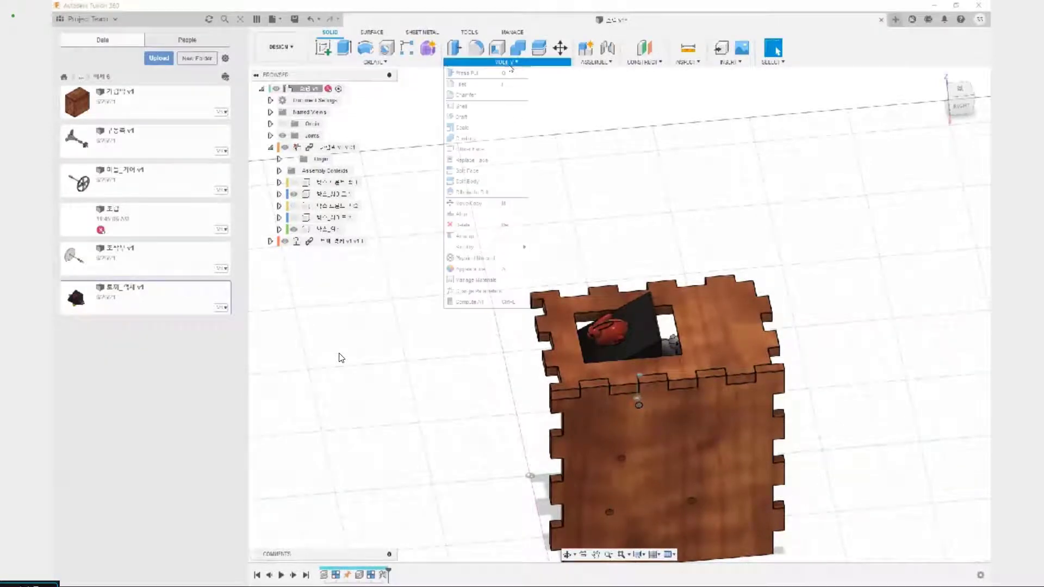
left_click(476, 216)
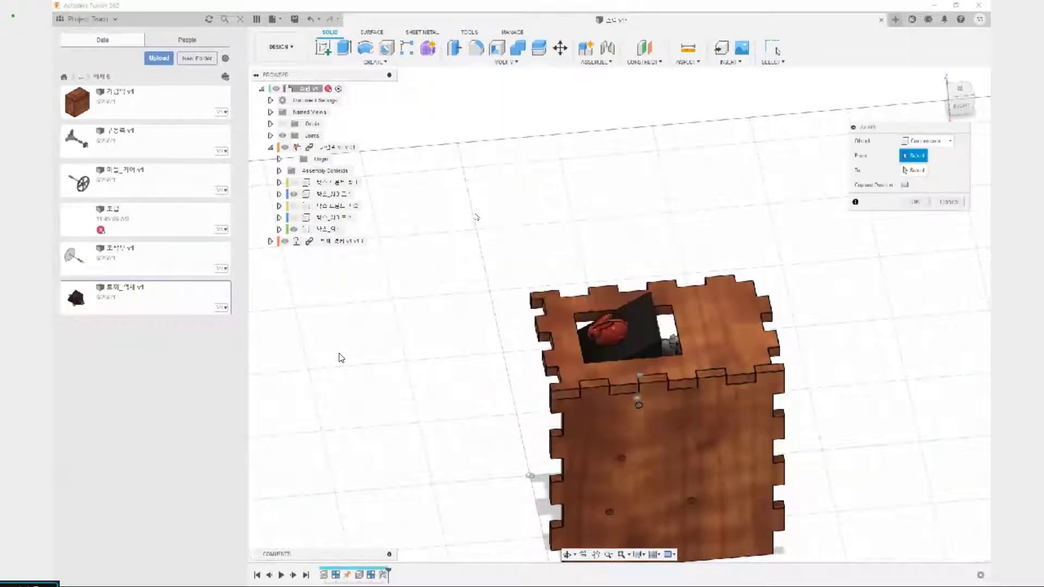
scroll(686, 238, "up", 3)
middle_click_drag(635, 254, 659, 271, "shift")
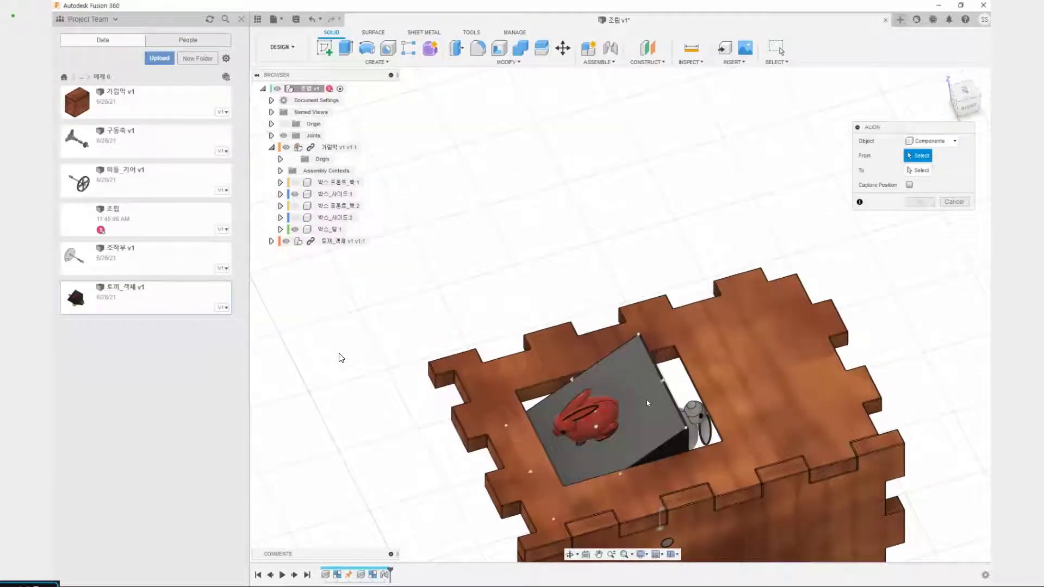
left_click(647, 402)
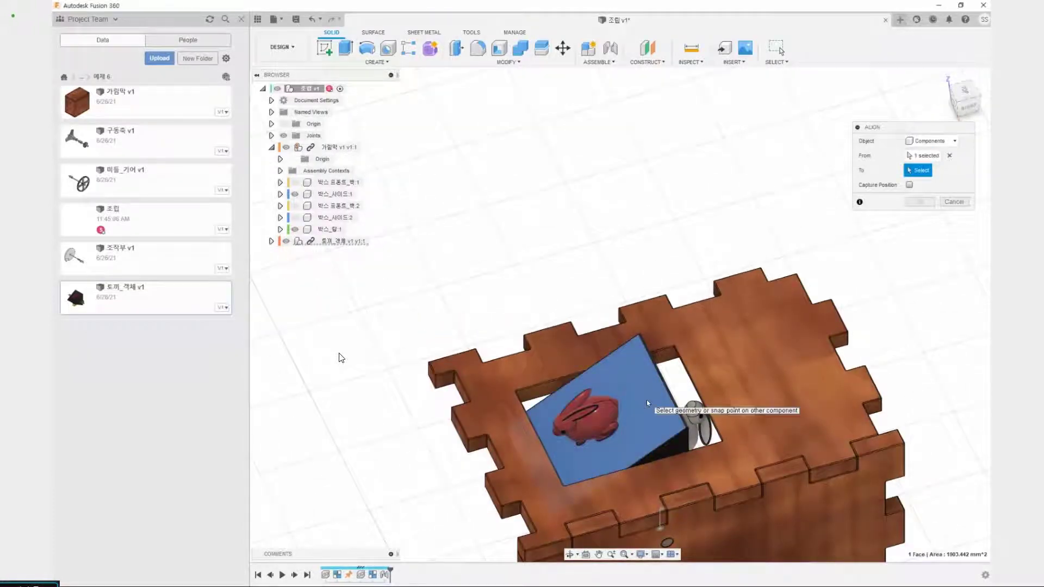
left_click(767, 372)
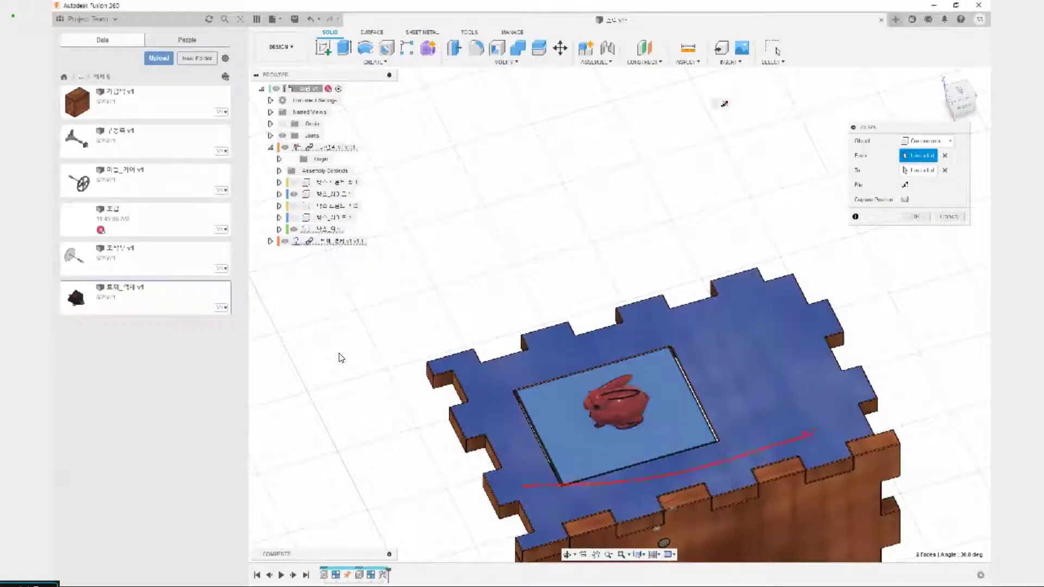
left_click(906, 201)
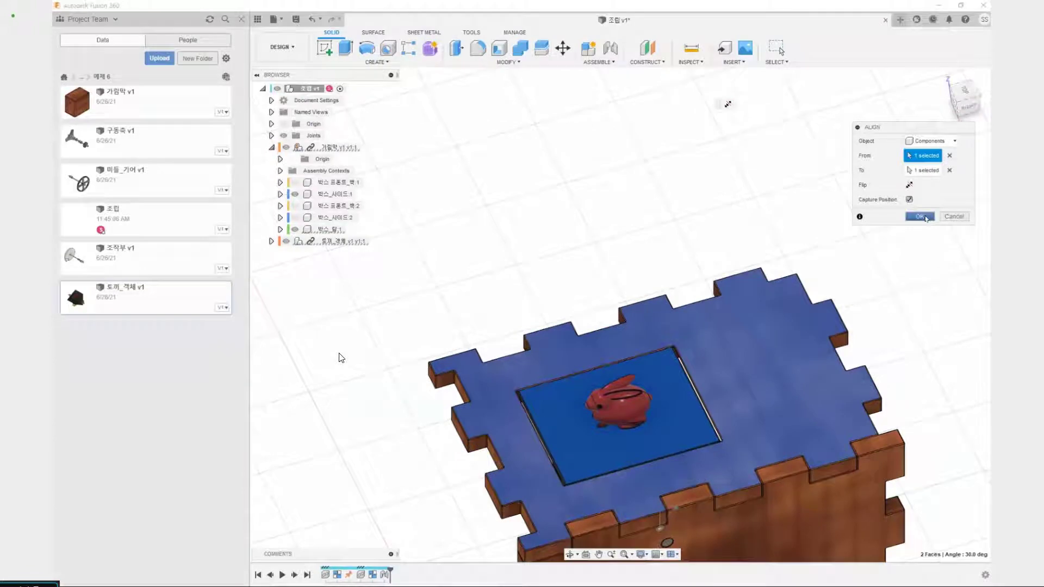
left_click(925, 219)
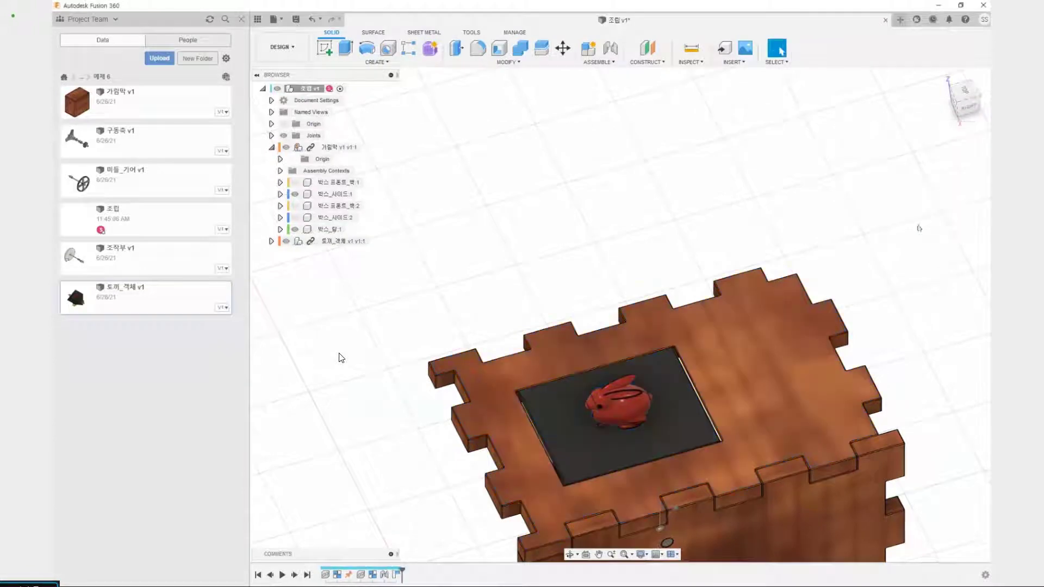
middle_click_drag(911, 320, 906, 190)
scroll(919, 217, "down", 3)
middle_click_drag(963, 321, 951, 272, "shift")
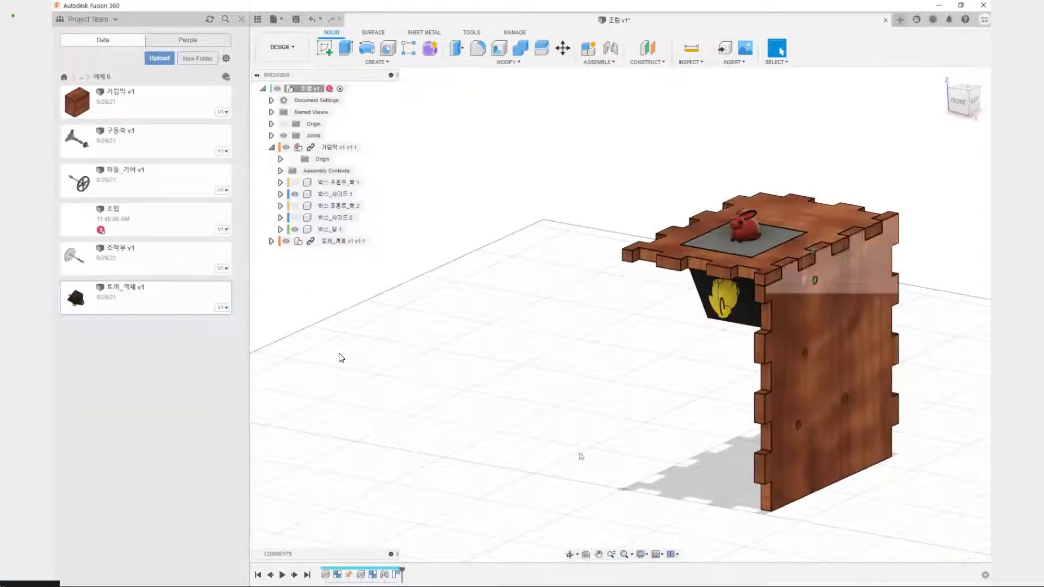
middle_click_drag(614, 414, 631, 465)
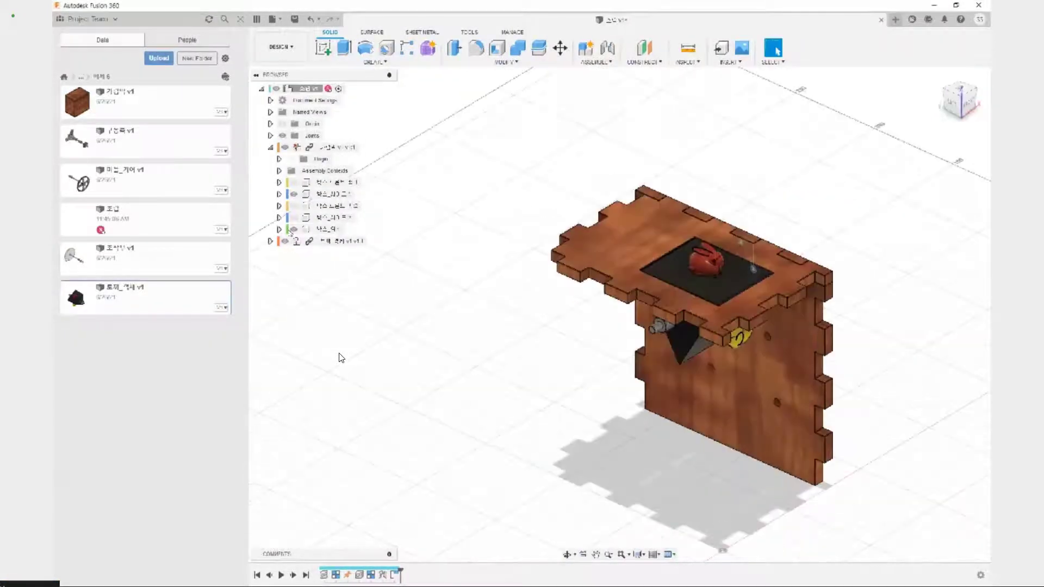
Toggle the rabbit component off and on, and hide the 가림막 box's top panel.
left_click(284, 241)
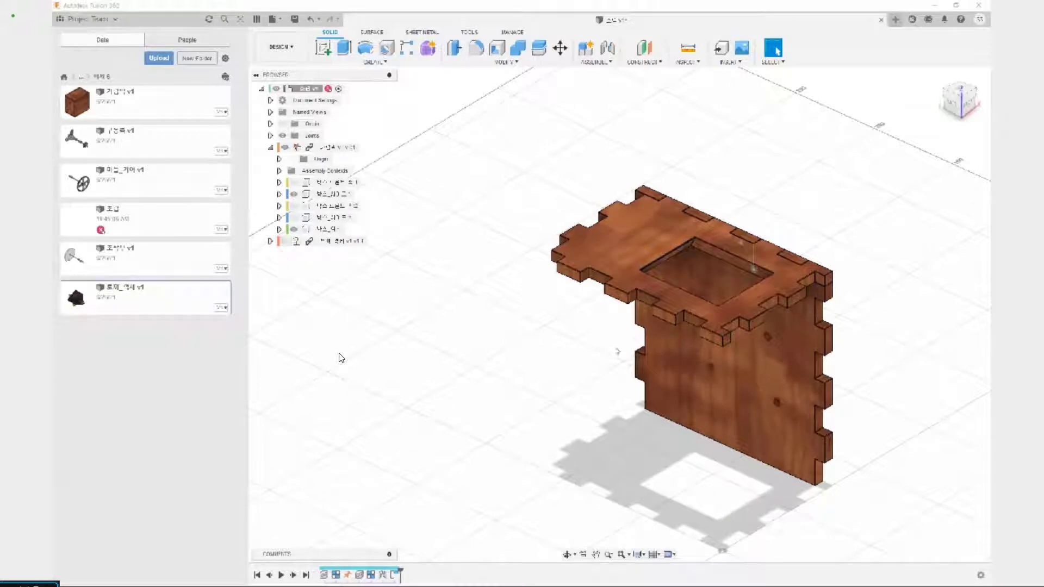
left_click(284, 241)
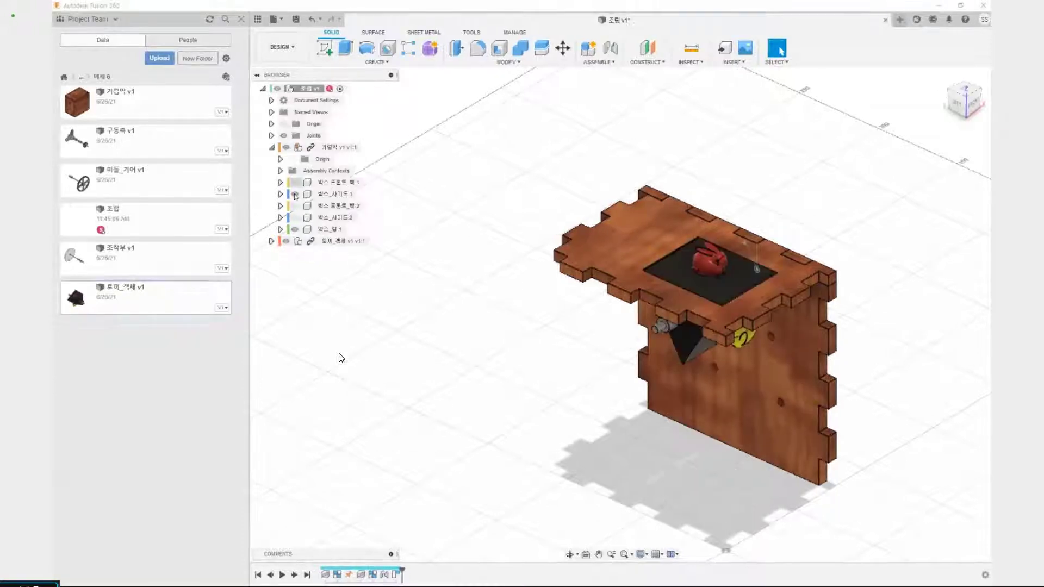
left_click(295, 229)
middle_click_drag(595, 425, 521, 418, "shift")
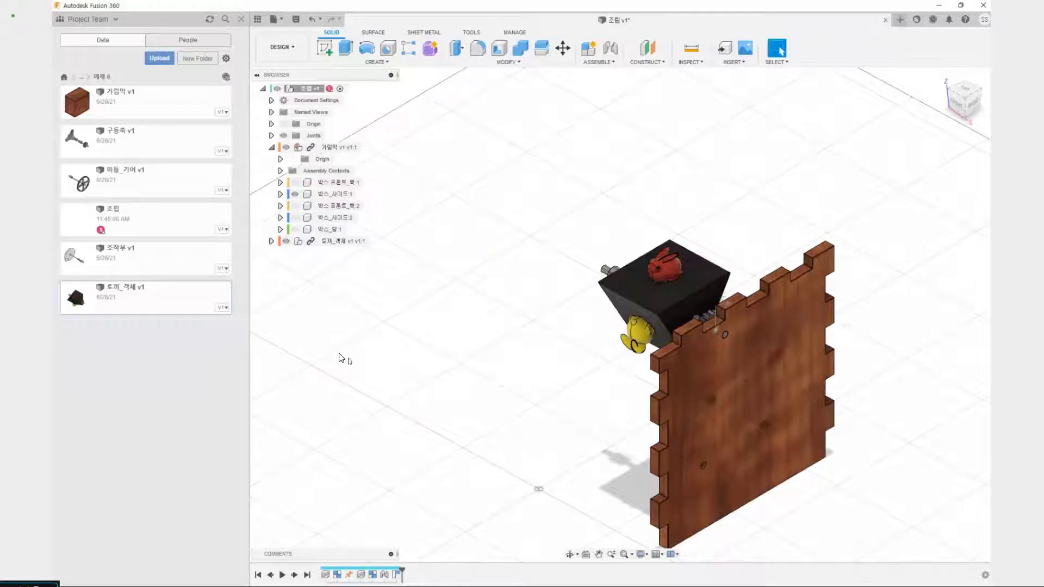
Insert 미들_기어 into the design, moved about -25.32 mm in X and 49.518 mm in Z.
right_click(144, 183)
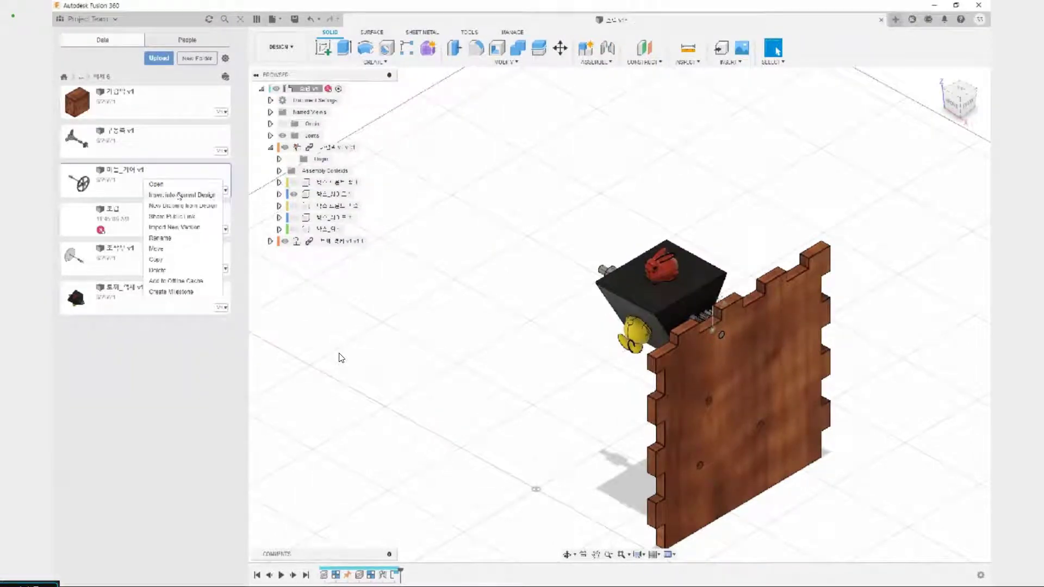
left_click(179, 195)
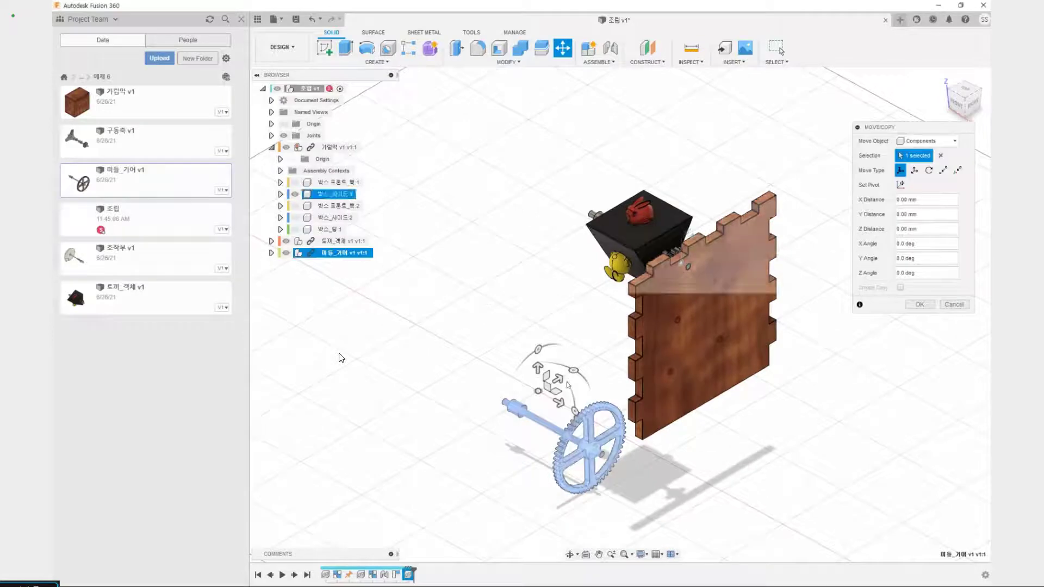
left_click_drag(548, 391, 517, 305)
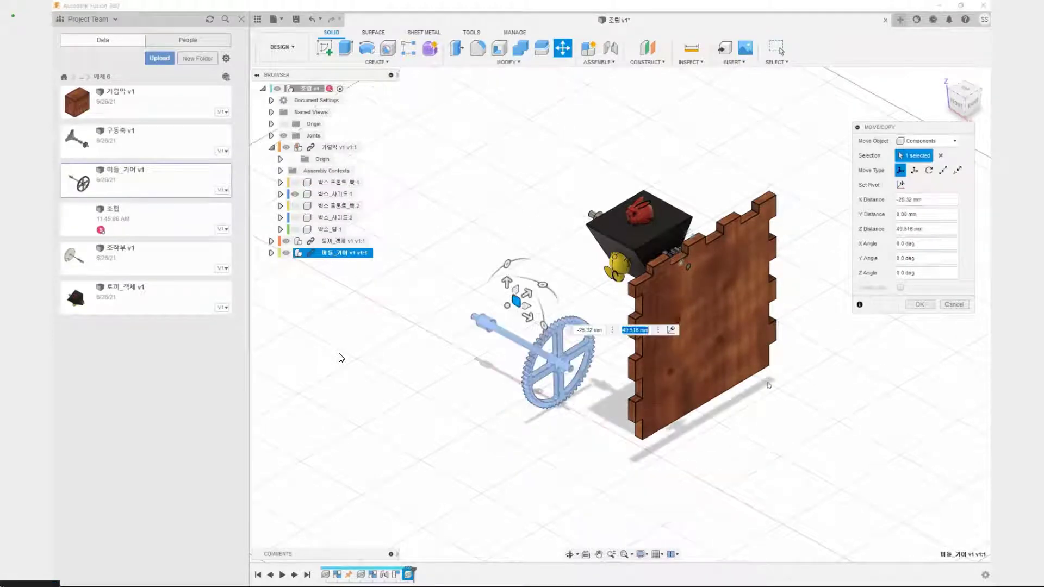
left_click(919, 304)
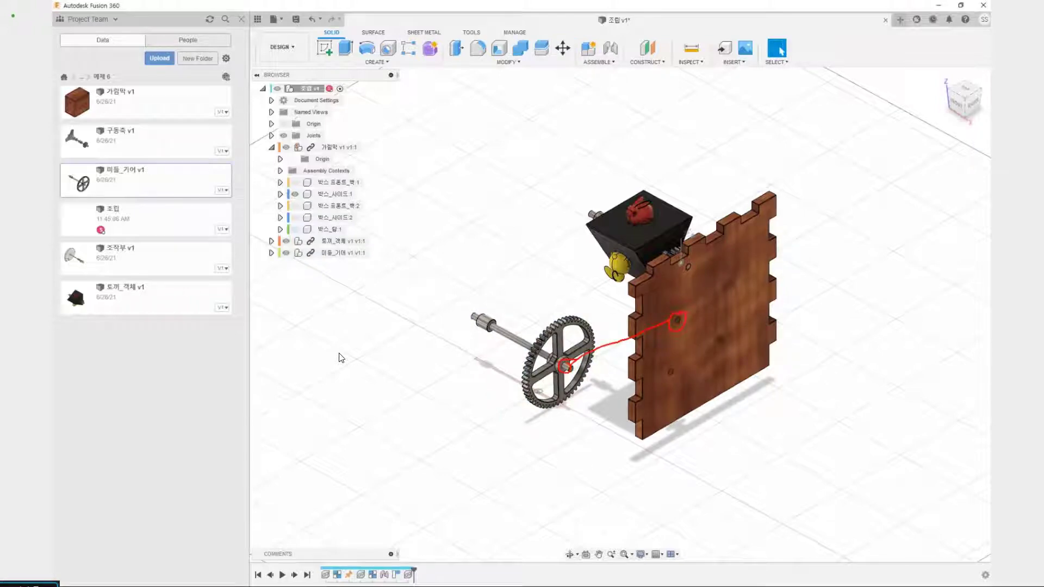
Try to join the gear hub's outer face to the highest free hole on 박스_사이드:1's inner face, and undo the joint.
scroll(565, 363, "up", 6)
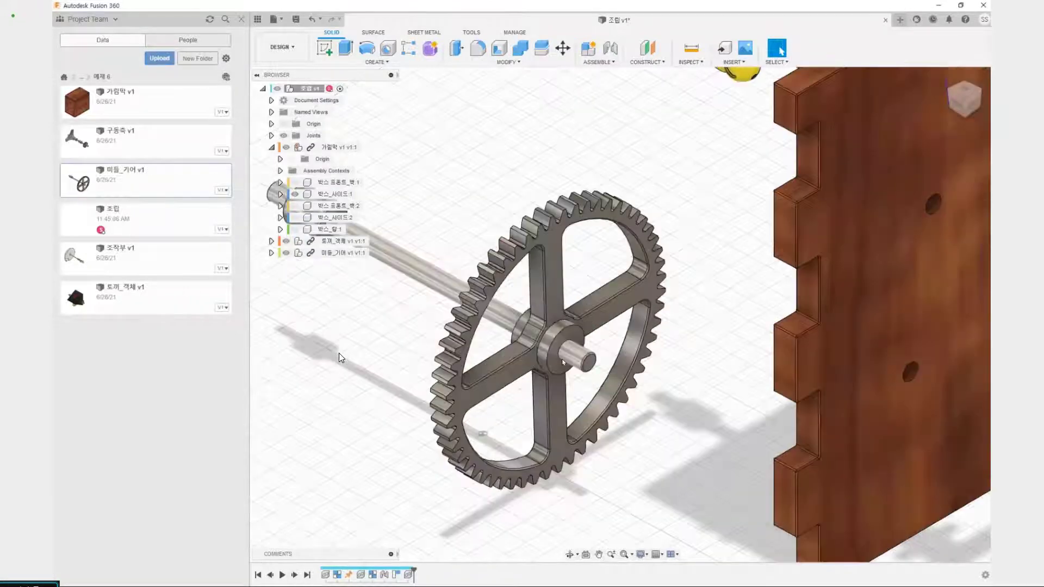
key("j")
scroll(566, 357, "up", 5)
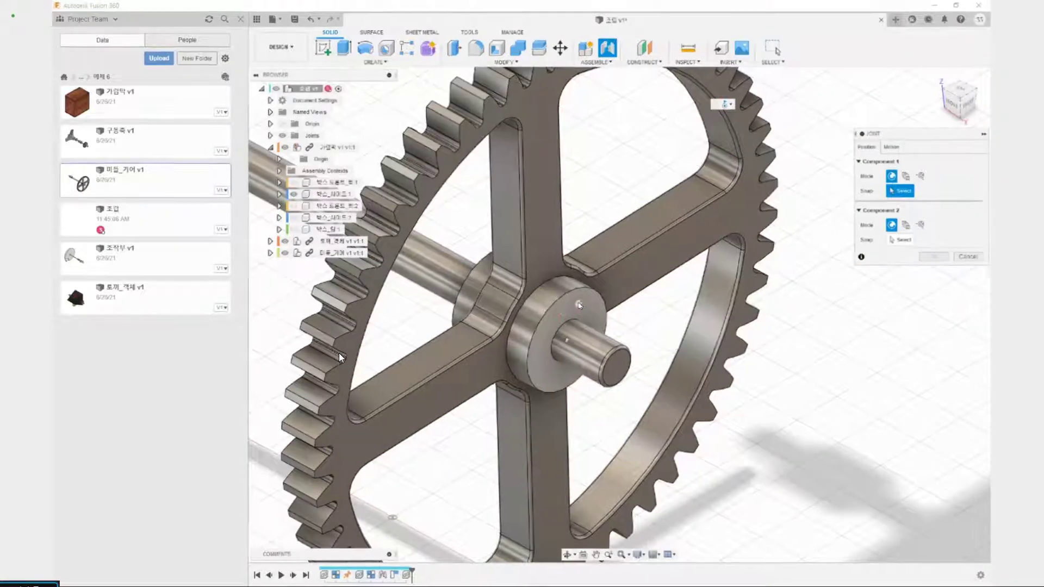
left_click(571, 347)
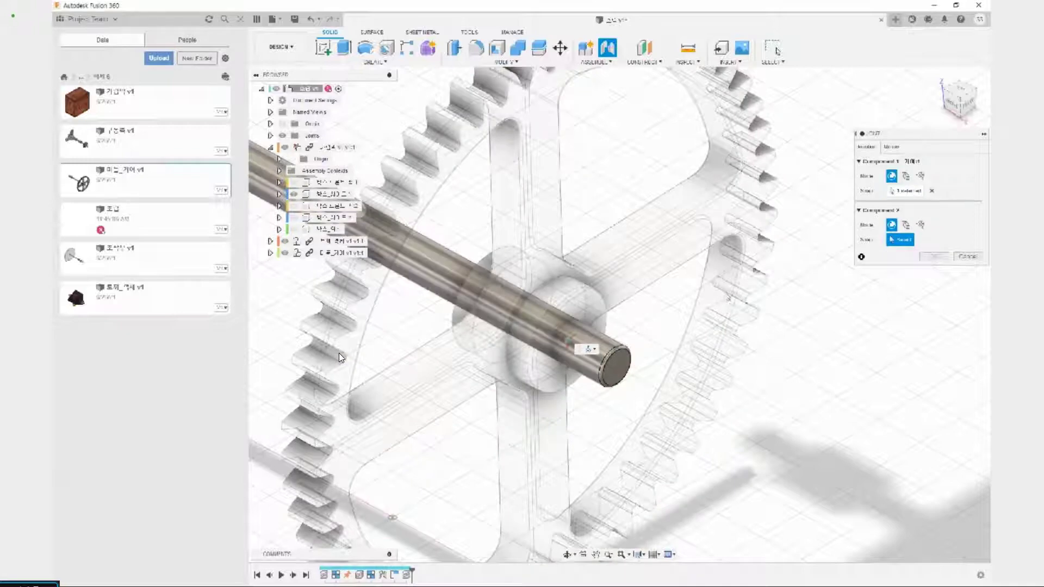
scroll(729, 298, "down", 4)
middle_click_drag(778, 256, 584, 380)
mouse_move(585, 381)
middle_mouse_down("shift")
mouse_move(594, 369)
mouse_move(670, 357)
mouse_move(626, 331)
mouse_move(587, 401)
middle_mouse_up("shift")
scroll(626, 331, "down", 4)
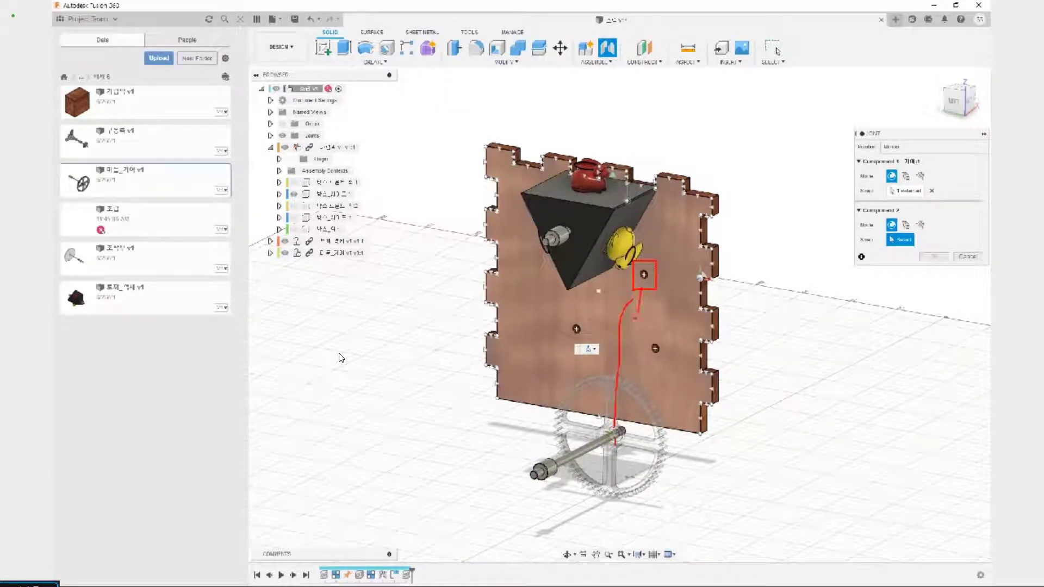
scroll(650, 285, "up", 3)
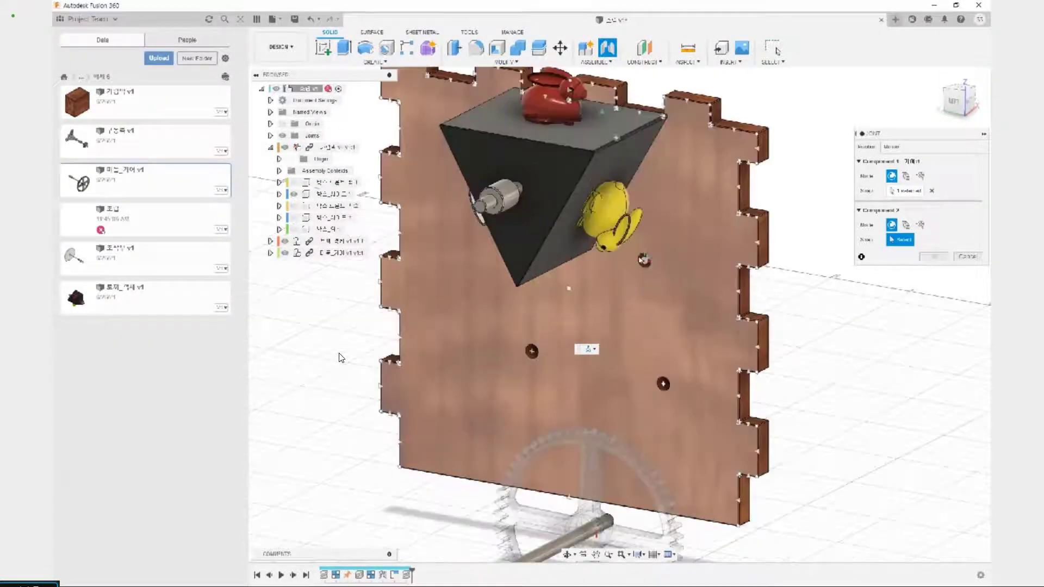
left_click(645, 262)
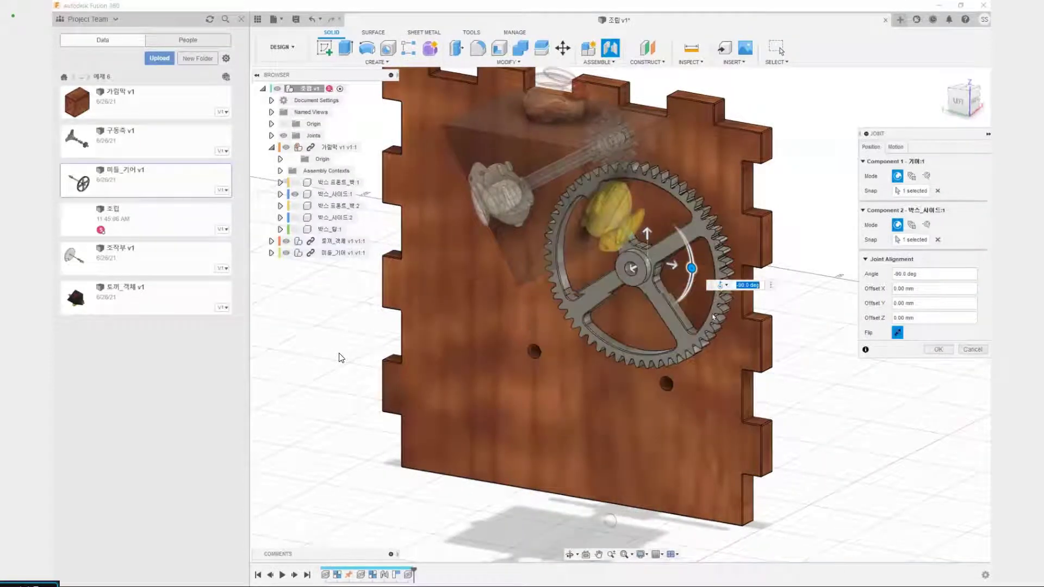
key("Return")
scroll(840, 365, "down", 5)
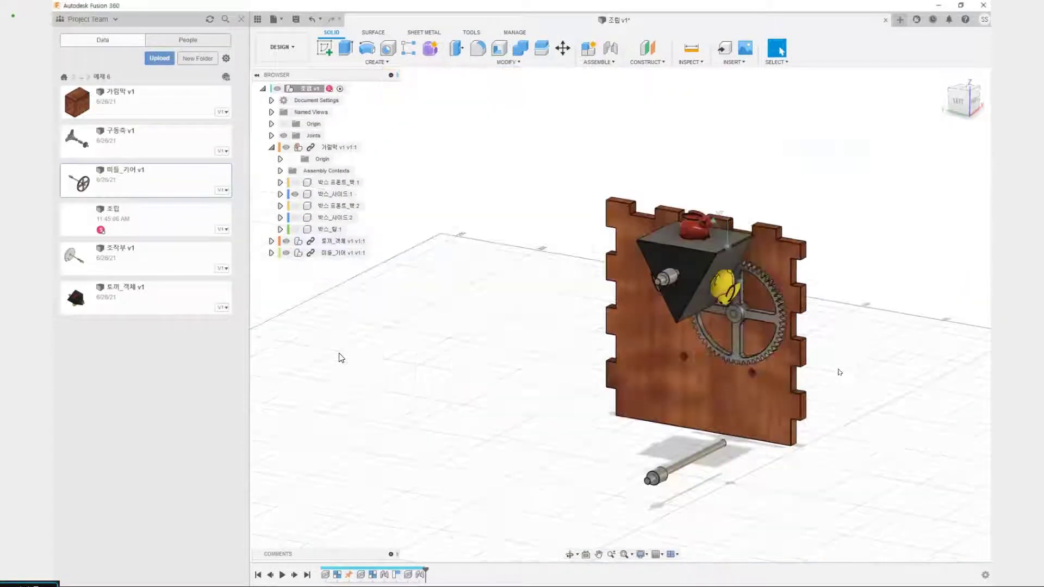
key("ctrl+z")
Make 미들_기어 a rigid group with its child components included.
middle_click_drag(840, 373, 536, 427, "shift")
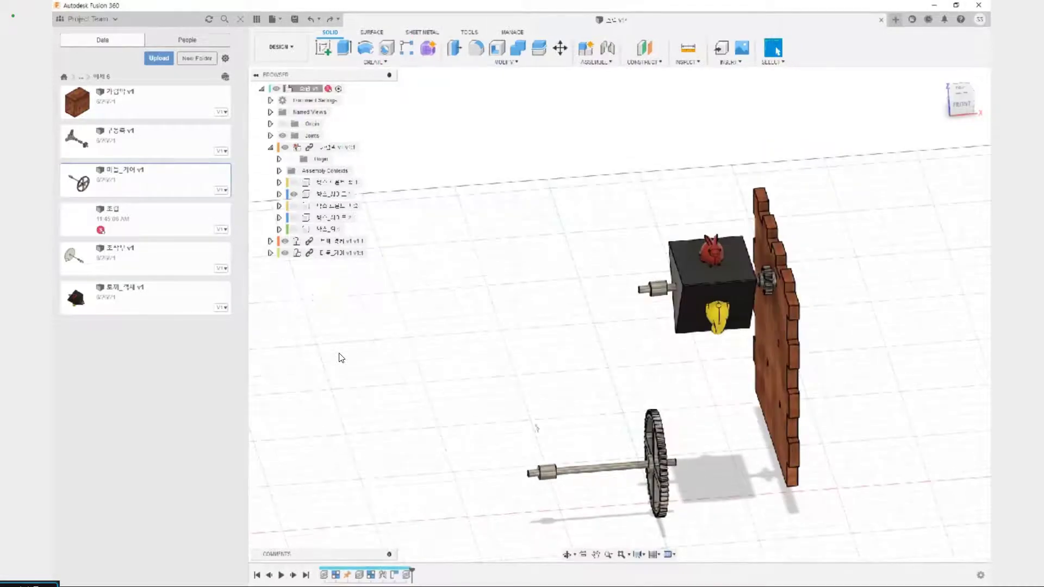
left_click(603, 65)
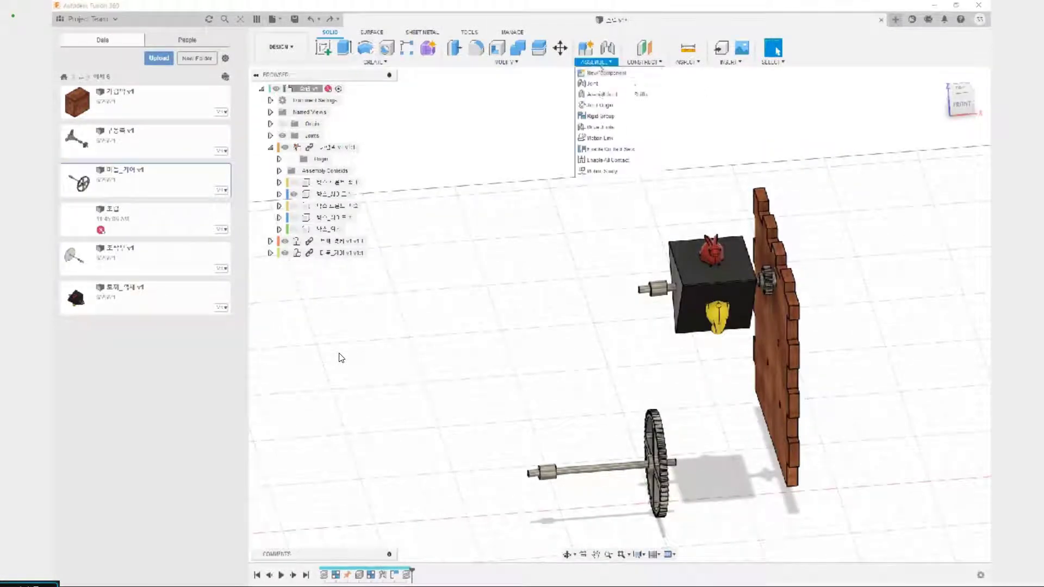
left_click(604, 113)
left_click(334, 252)
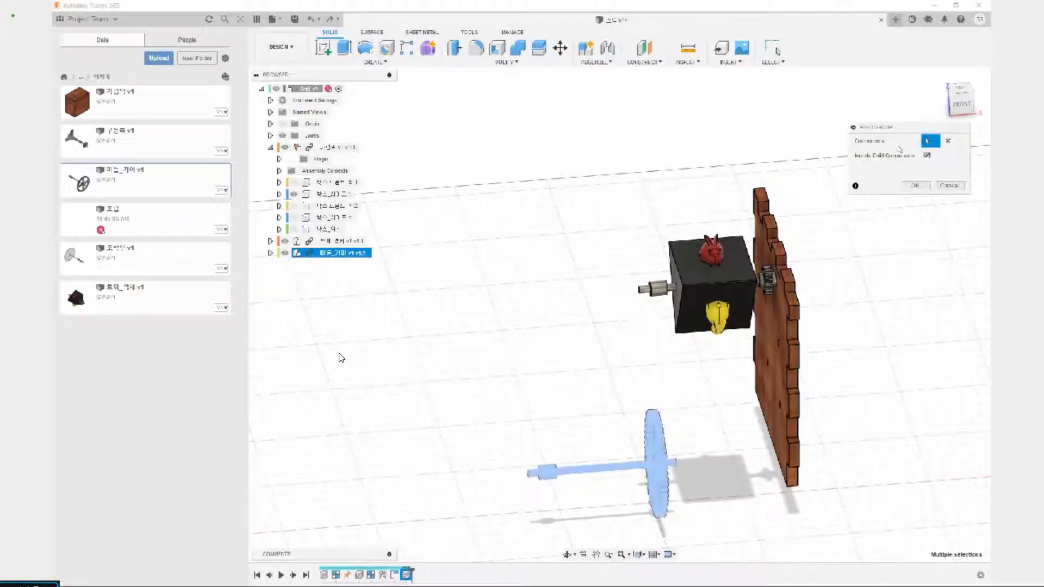
left_click(916, 185)
Start a joint with its first origin at the centre of the gear hub's outer face around the shaft.
middle_click_drag(626, 364, 611, 477, "shift")
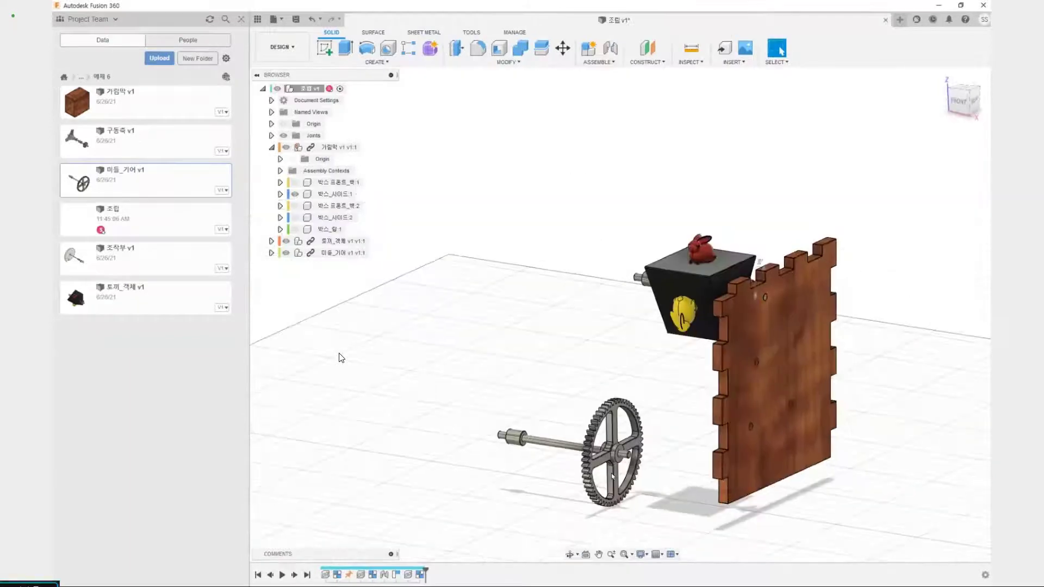
scroll(612, 477, "up", 5)
key("j")
scroll(609, 463, "up", 5)
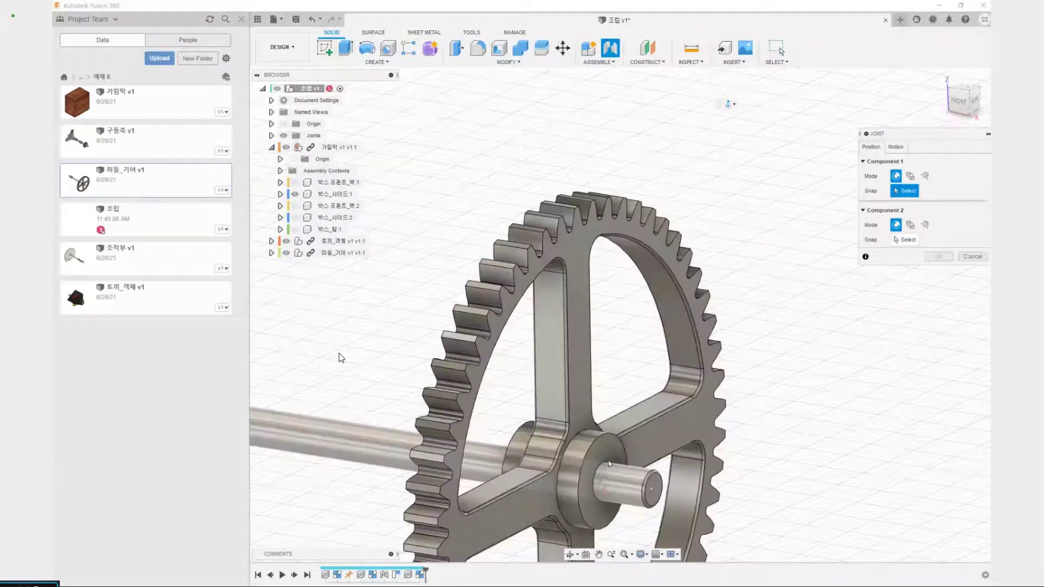
scroll(609, 463, "up", 2)
left_click(603, 494)
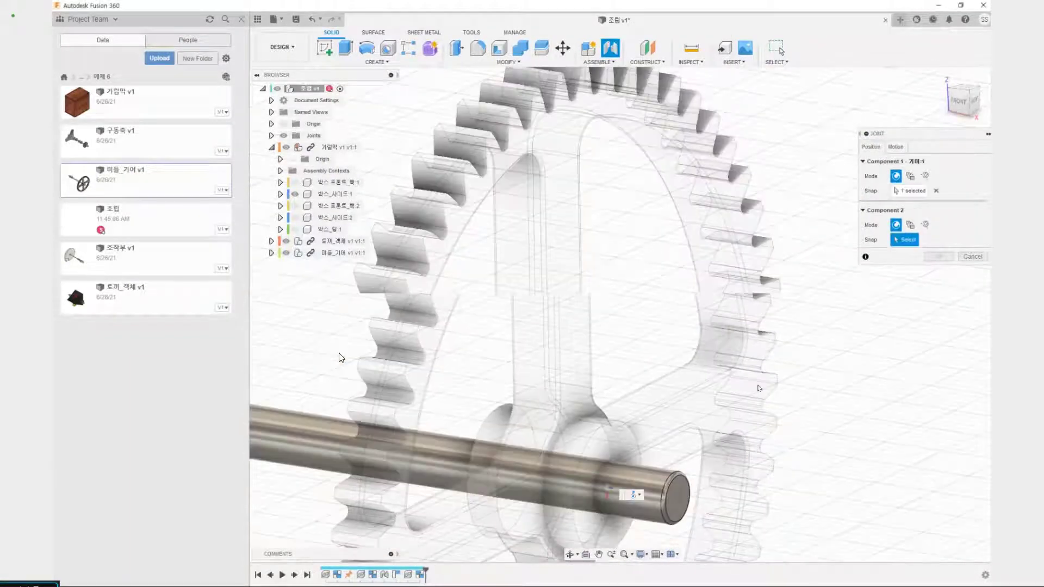
Snap the joint's second origin to the highest free hole on 박스_사이드:1's inner face and complete the joint.
scroll(759, 389, "down", 5)
middle_click_drag(647, 405, 692, 472, "shift")
middle_click_drag(707, 129, 689, 279)
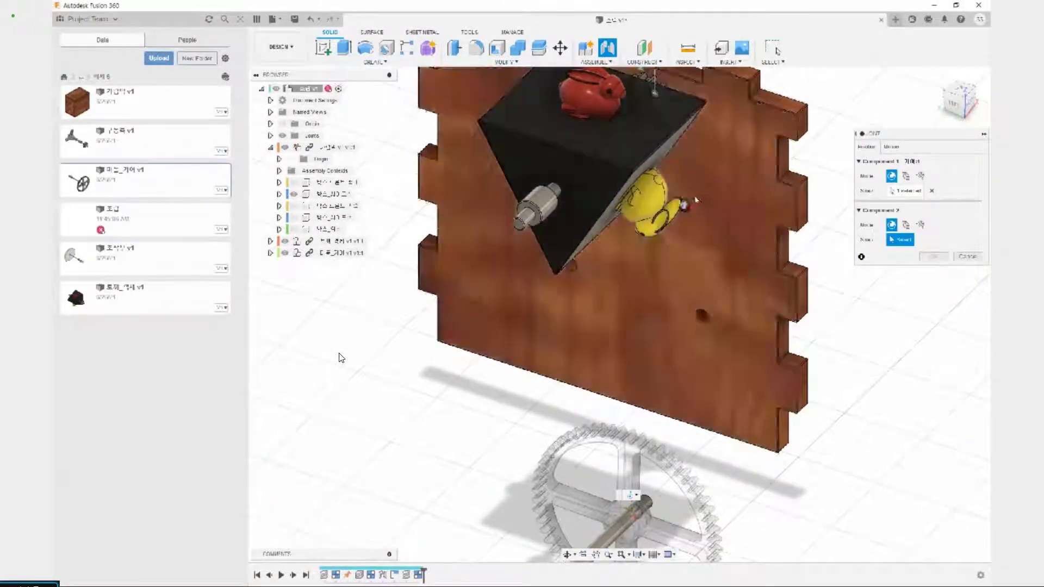
left_click(684, 207)
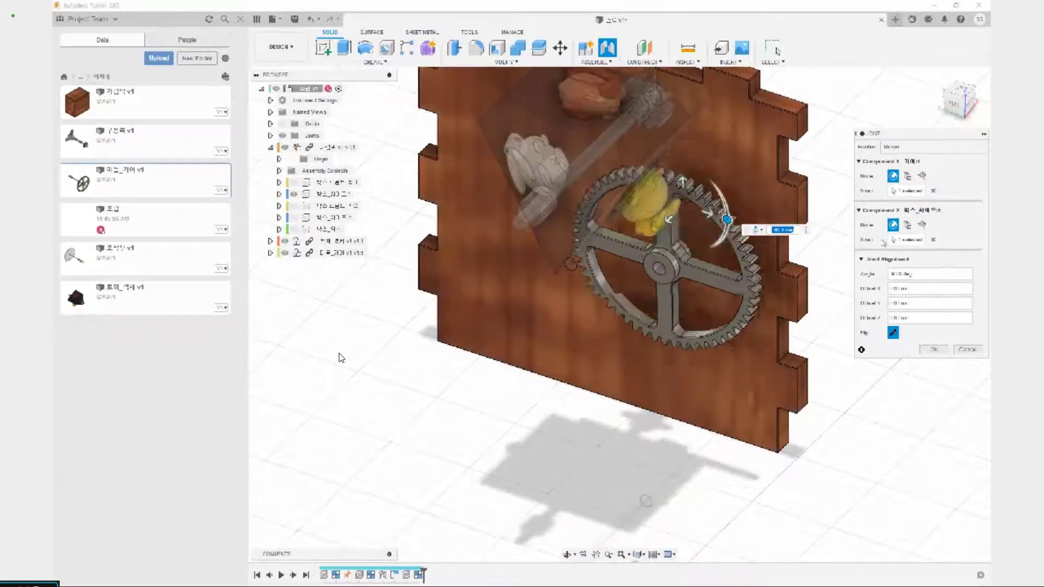
left_click(943, 350)
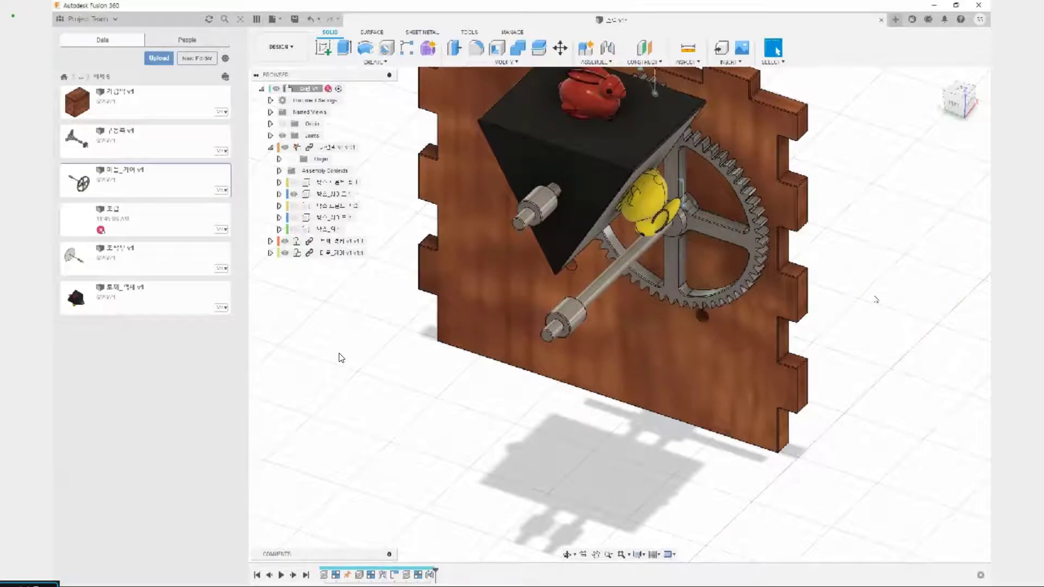
Insert 조작부 into the design and move it up beside the box's side panel.
middle_click_drag(876, 300, 840, 286, "shift")
middle_click_drag(839, 322, 740, 348, "shift")
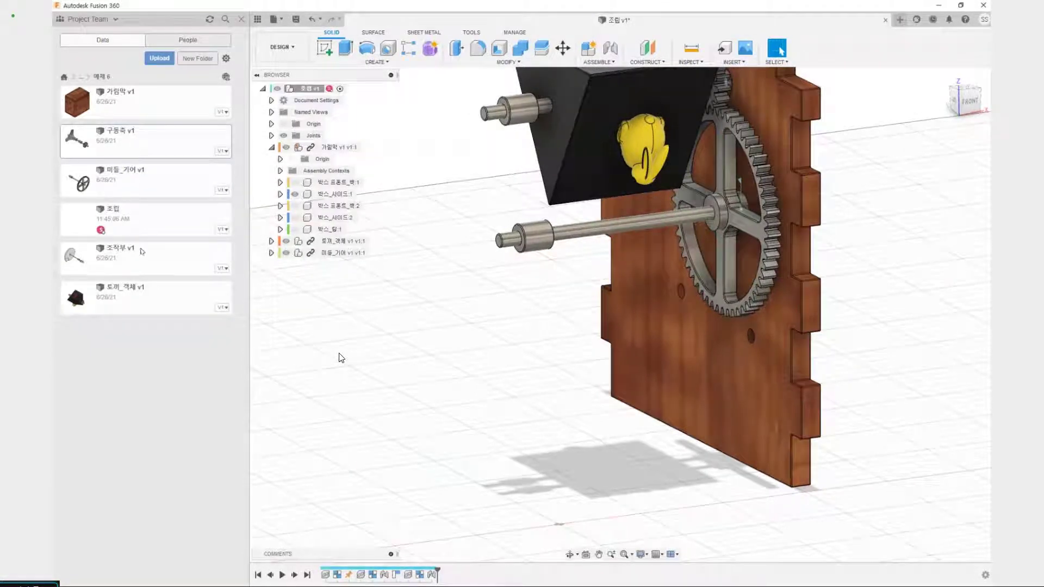
right_click(177, 266)
left_click(221, 286)
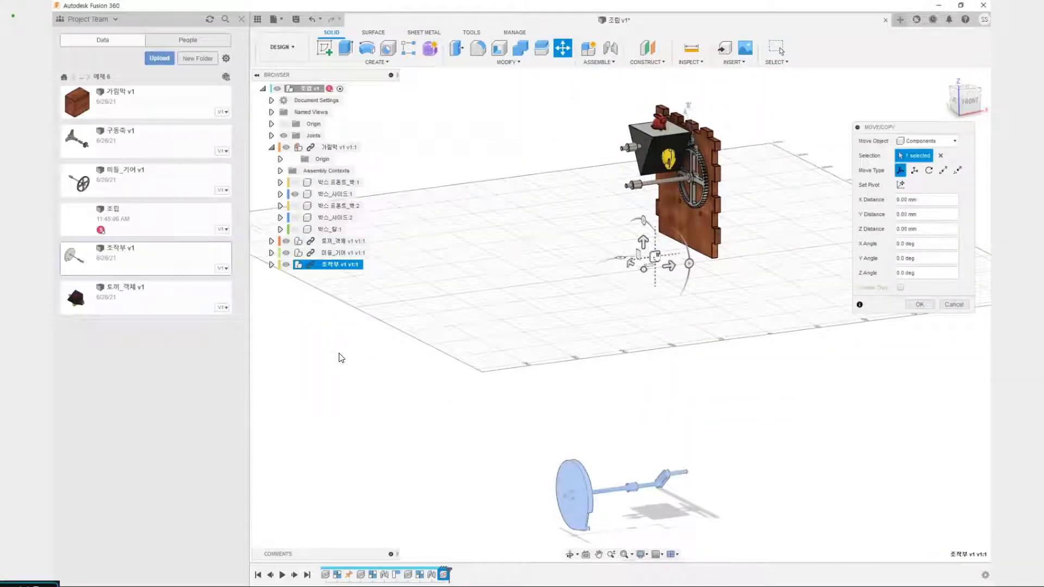
left_click_drag(657, 255, 617, 65)
middle_click_drag(543, 218, 544, 326)
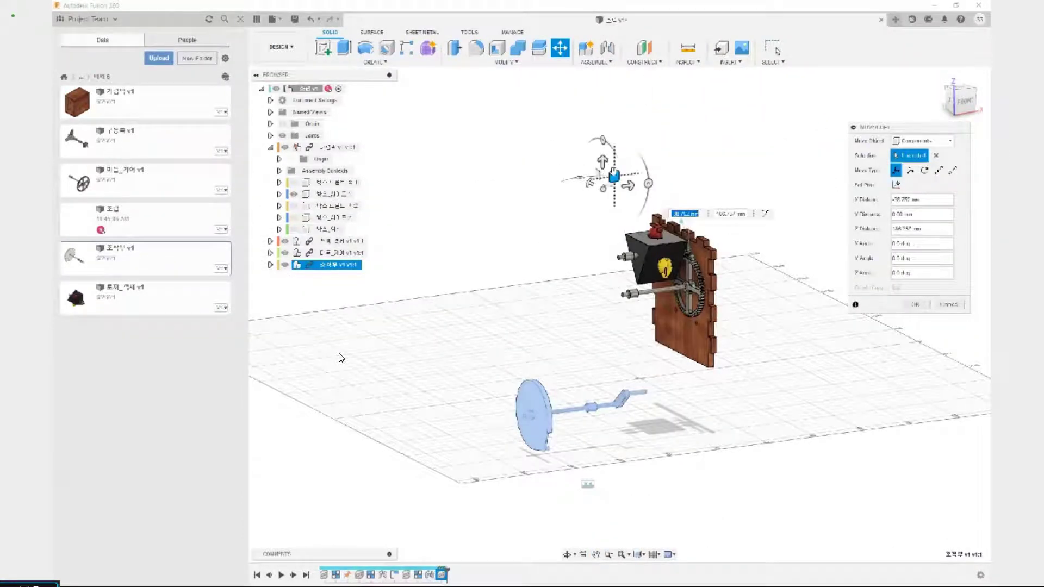
key("Return")
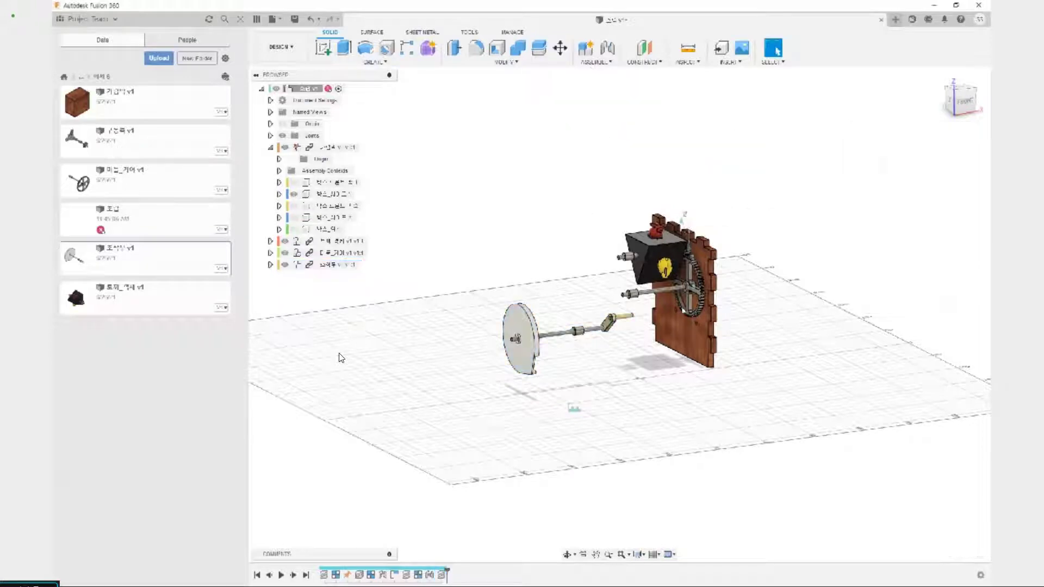
Try to make the whole 조작부 component a rigid group.
scroll(574, 340, "up", 5)
left_click(547, 325)
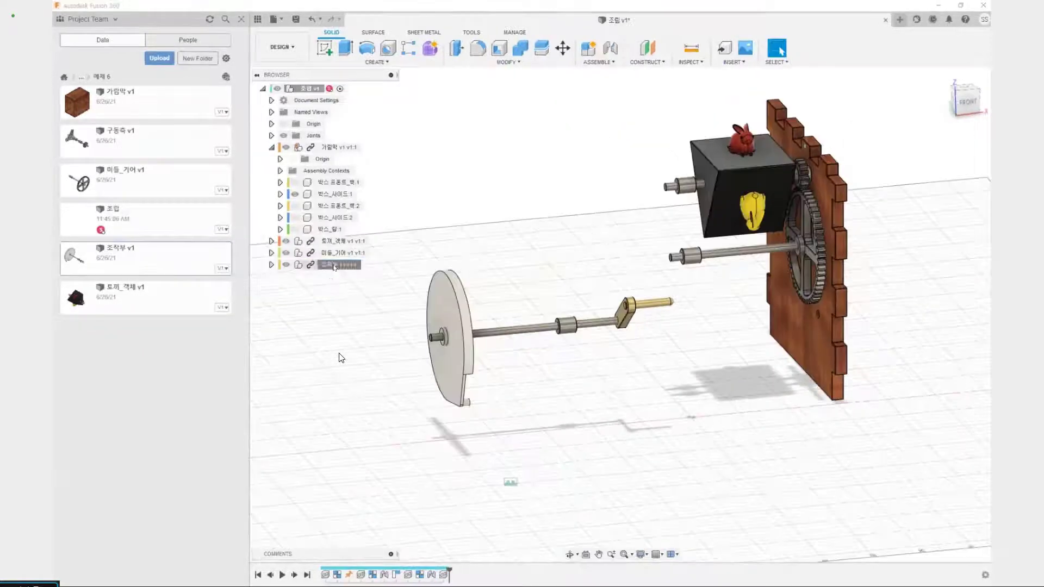
left_click(598, 62)
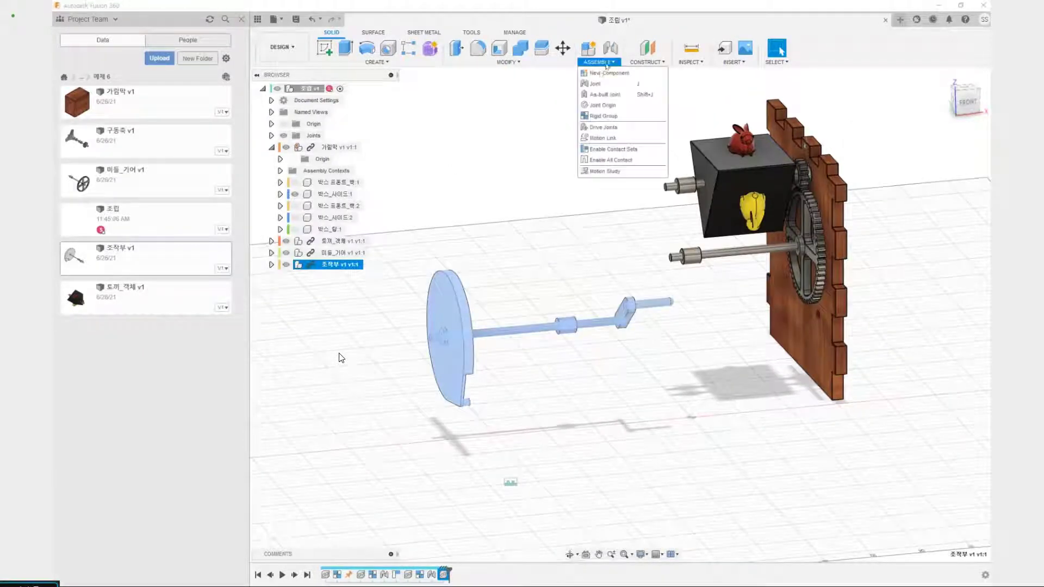
left_click(593, 117)
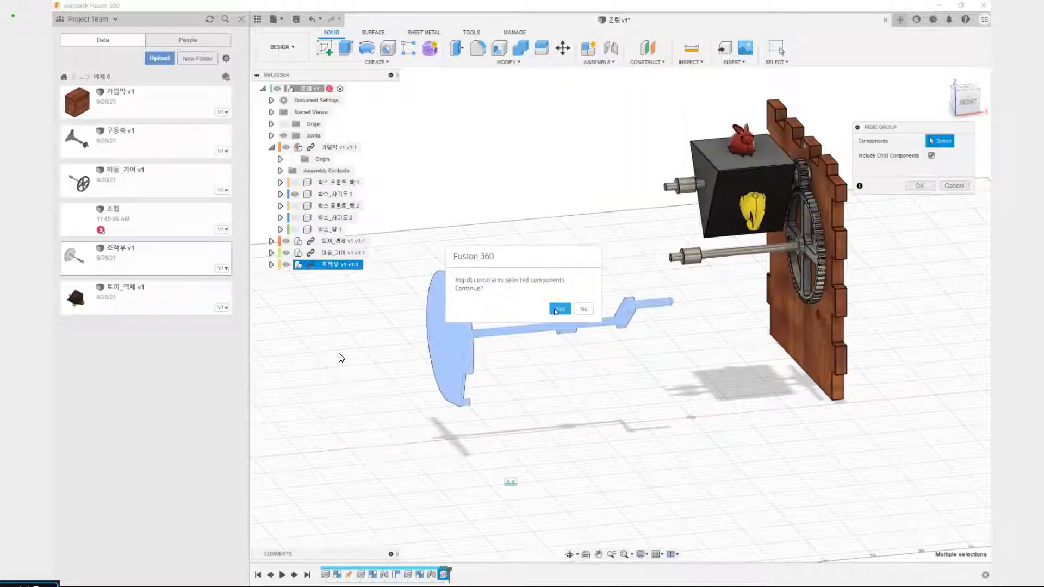
left_click(565, 308)
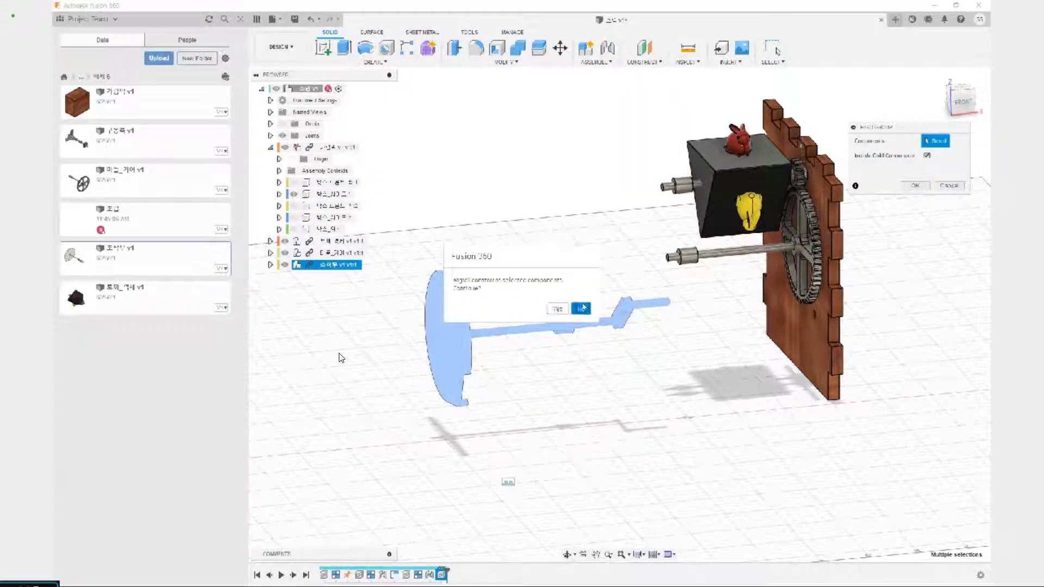
Try to rigidly group only 제네바_핀:1 inside 조작부, decline the constraint, and expand that component's contents.
left_click(271, 265)
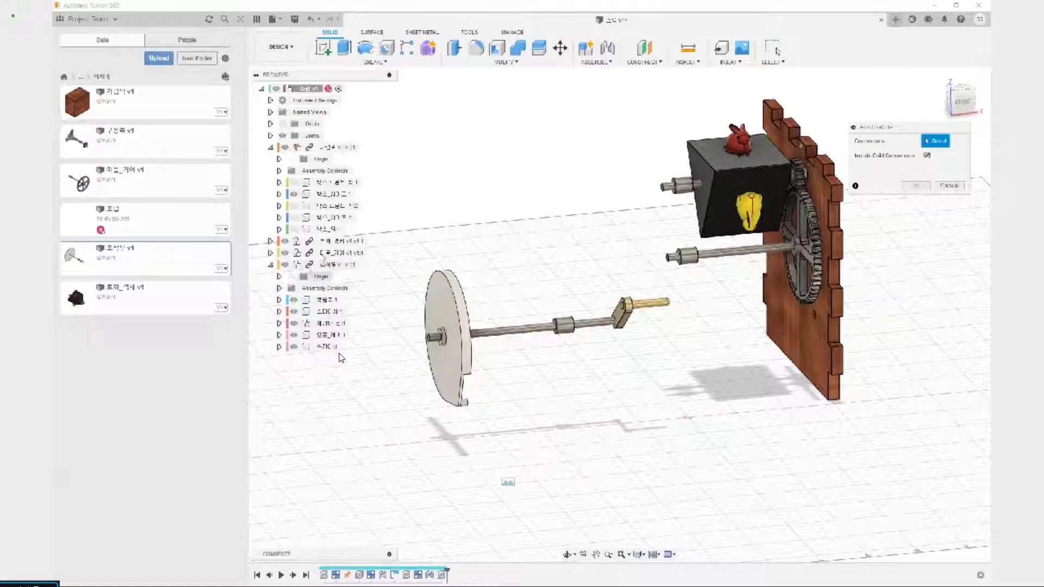
left_click(330, 324)
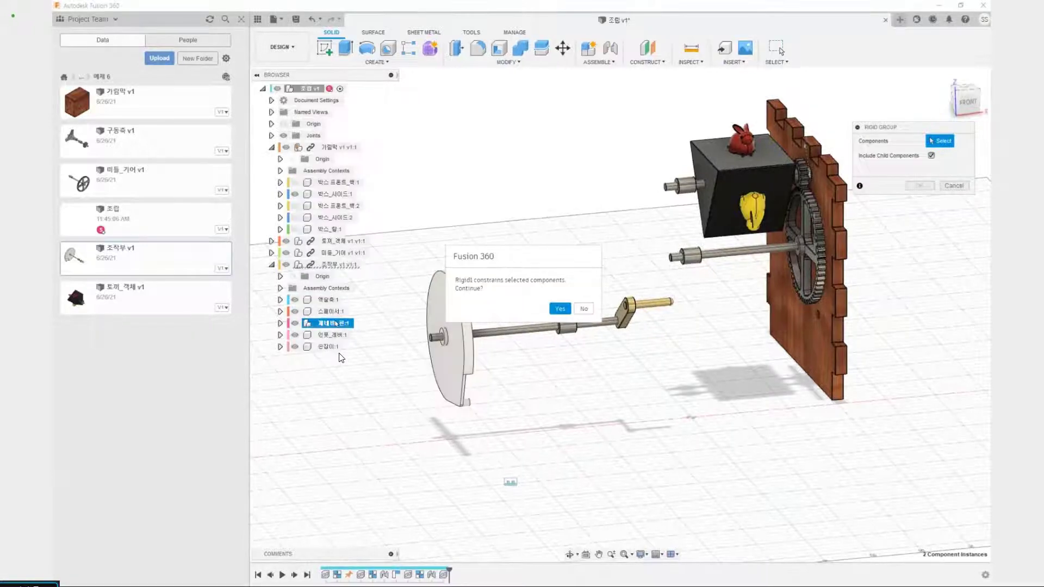
left_click(584, 309)
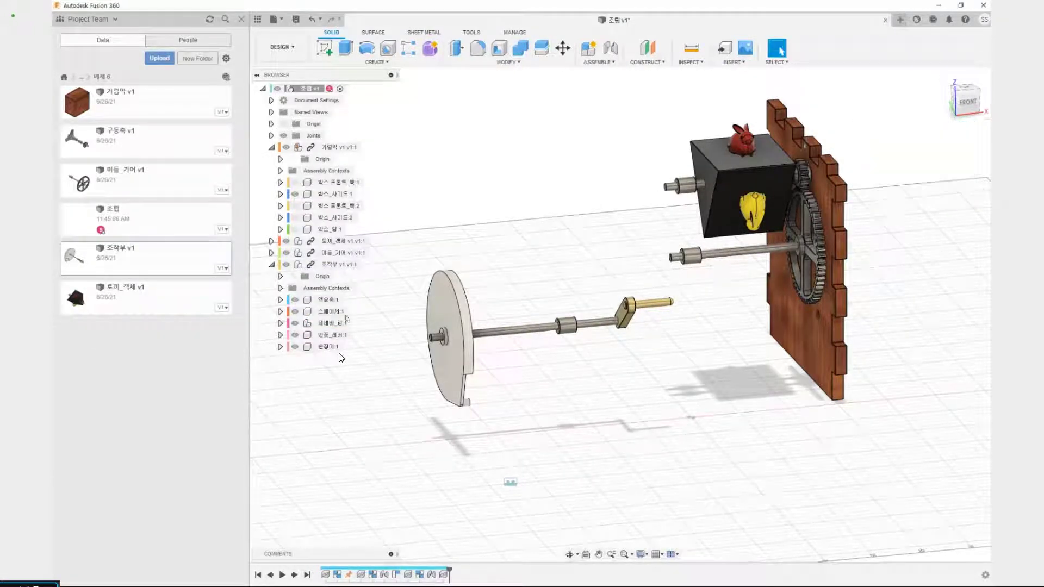
left_click(280, 323)
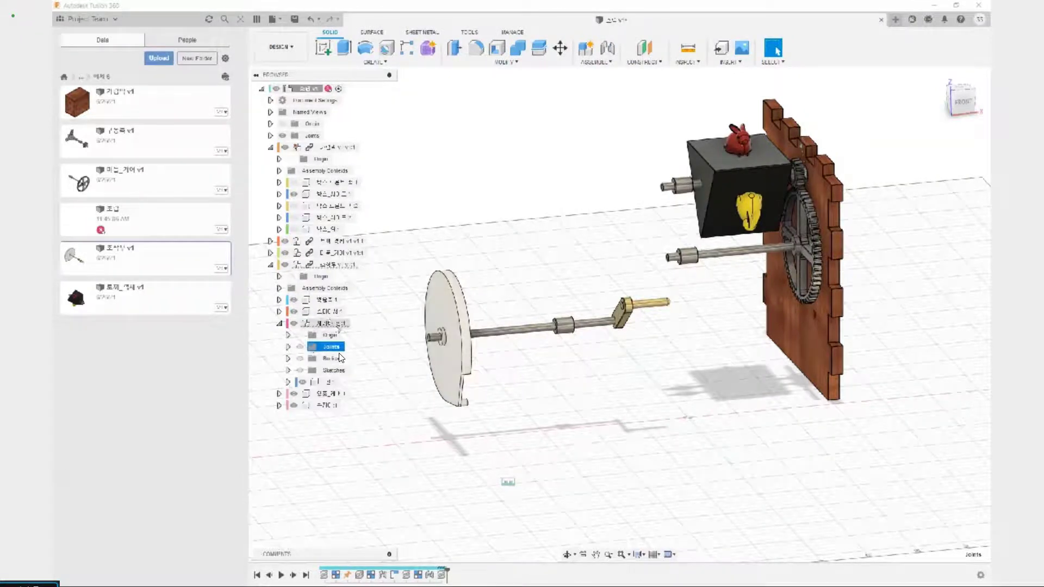
Inspect the Rigid1 joint inside 제네바_핀:1 and collapse the 조작부 component.
left_click(288, 347)
left_click(338, 359)
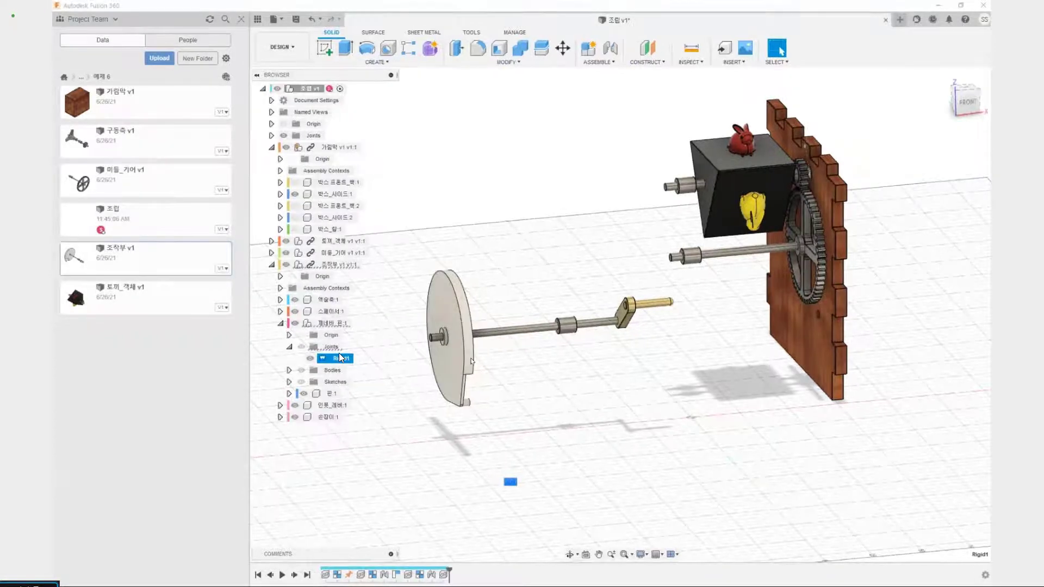
left_click_drag(457, 363, 422, 354)
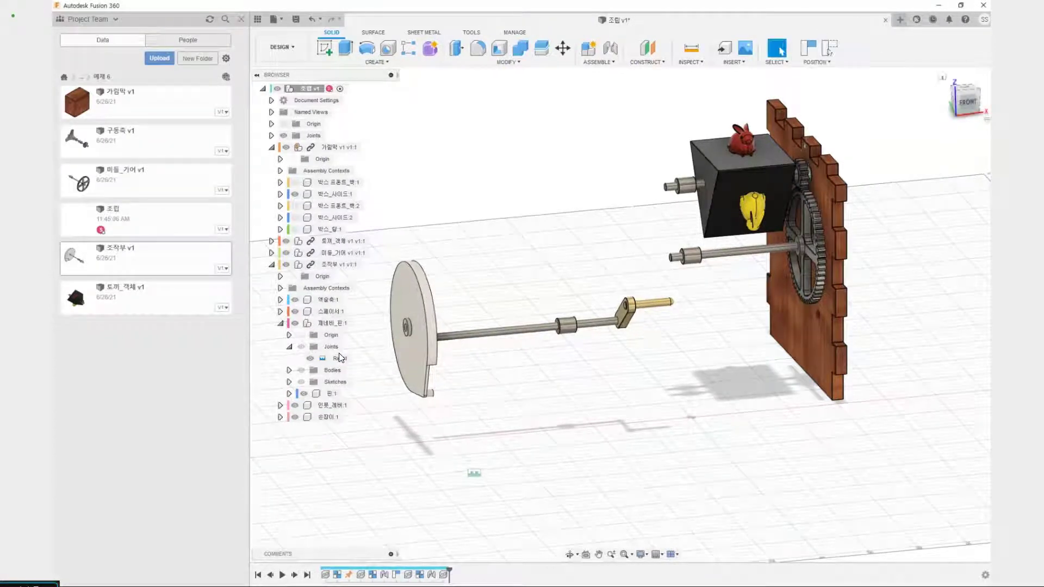
left_click(271, 264)
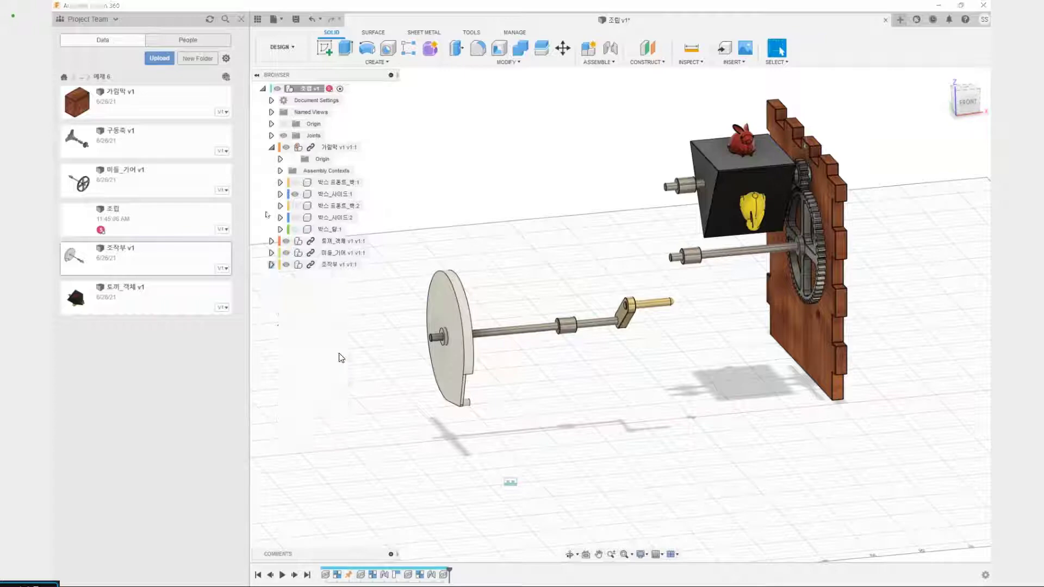
Make 조작부 a rigid group including its child components, accepting the Rigid1 constraint prompt.
left_click(598, 62)
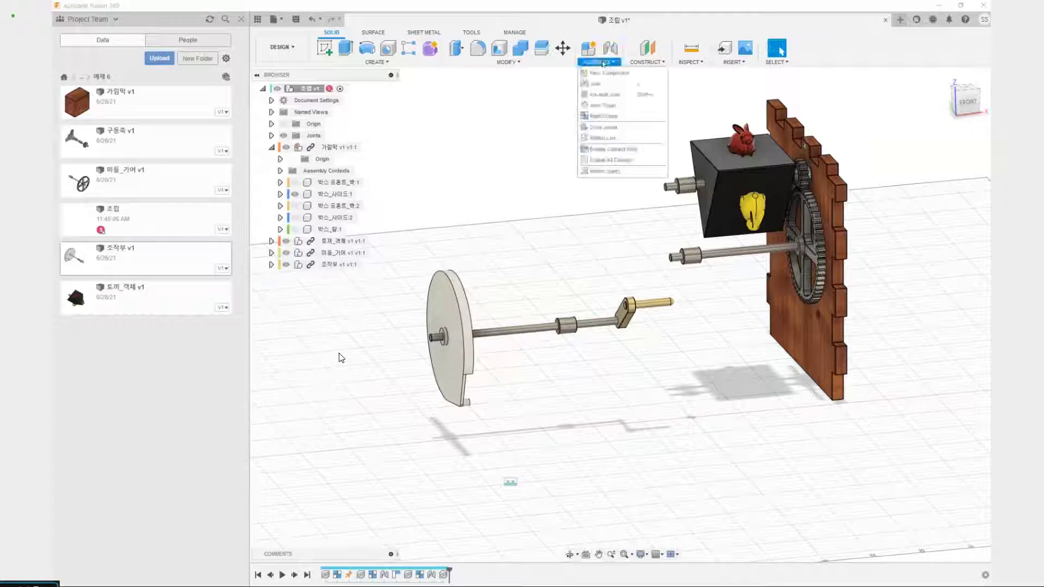
left_click(599, 116)
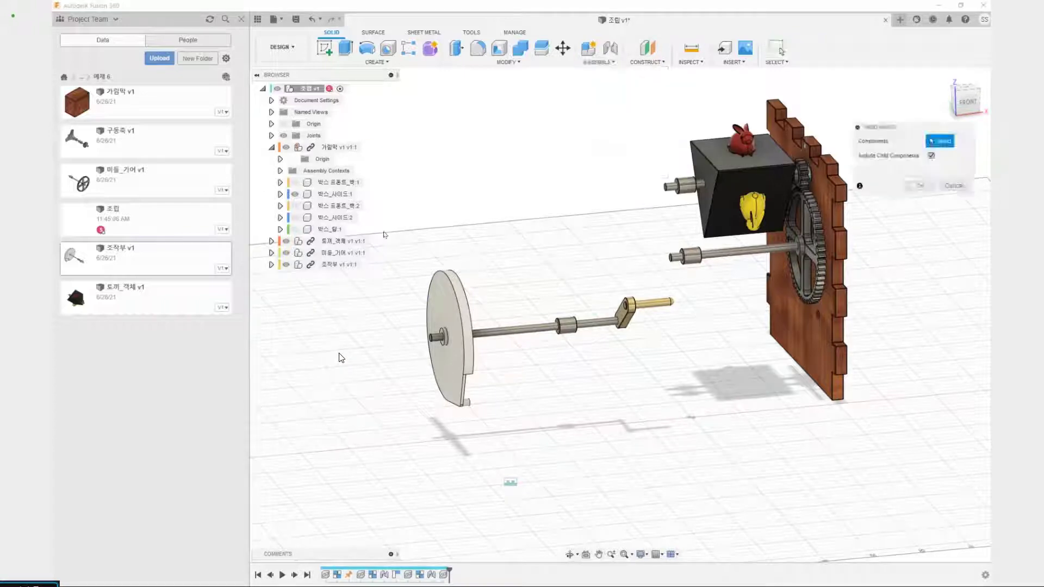
left_click(341, 265)
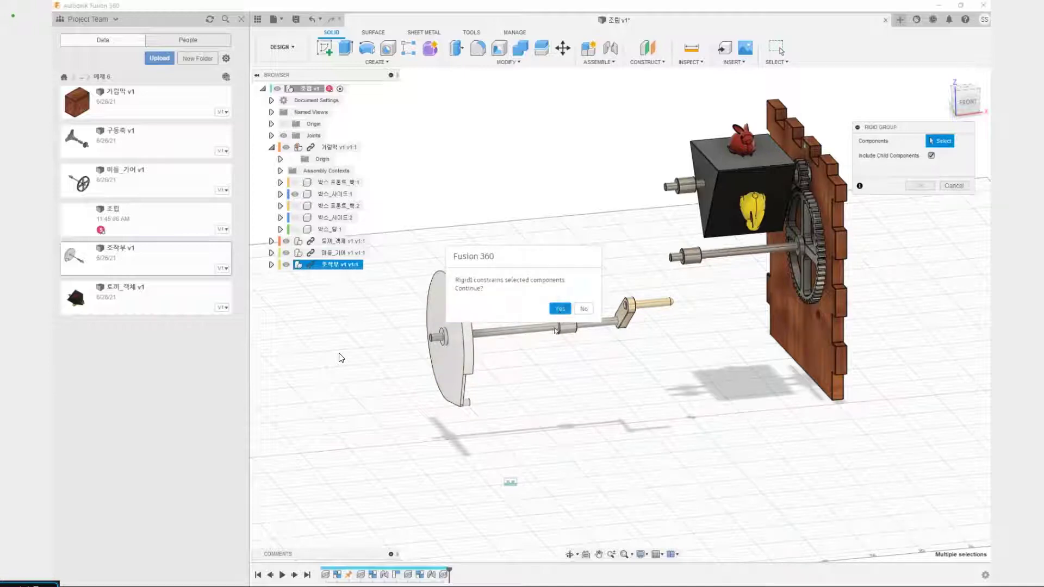
left_click(562, 313)
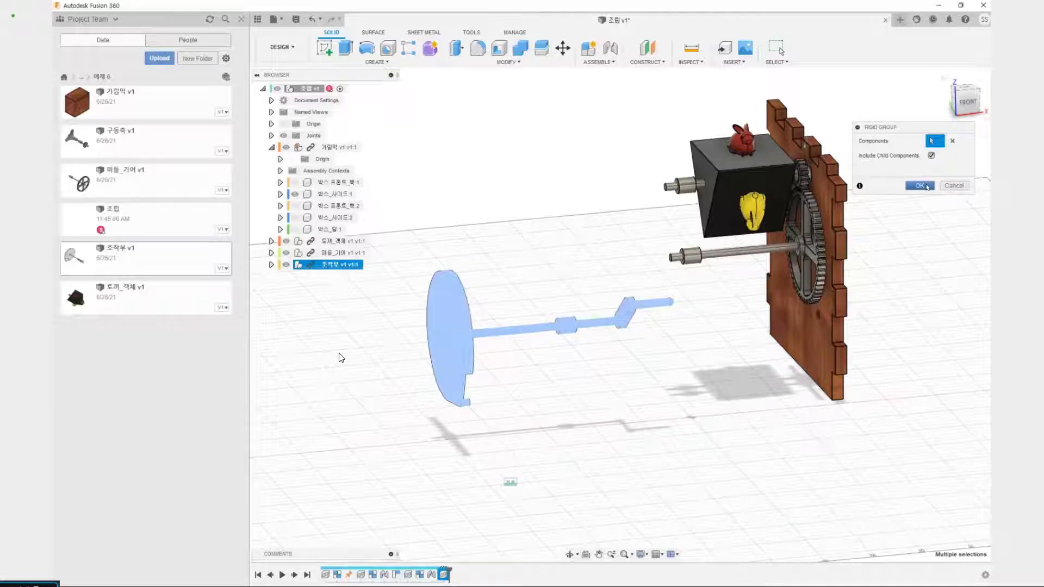
left_click(928, 187)
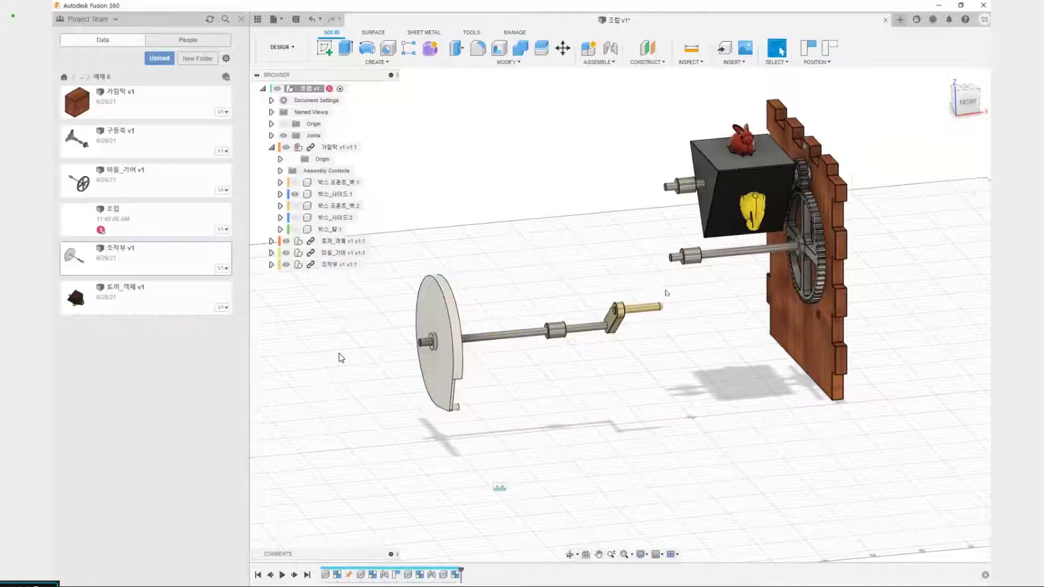
Start a joint with its first origin at the centre of 스페이서:1's end face toward the crank handle in 조작부.
middle_click_drag(664, 290, 728, 307, "shift")
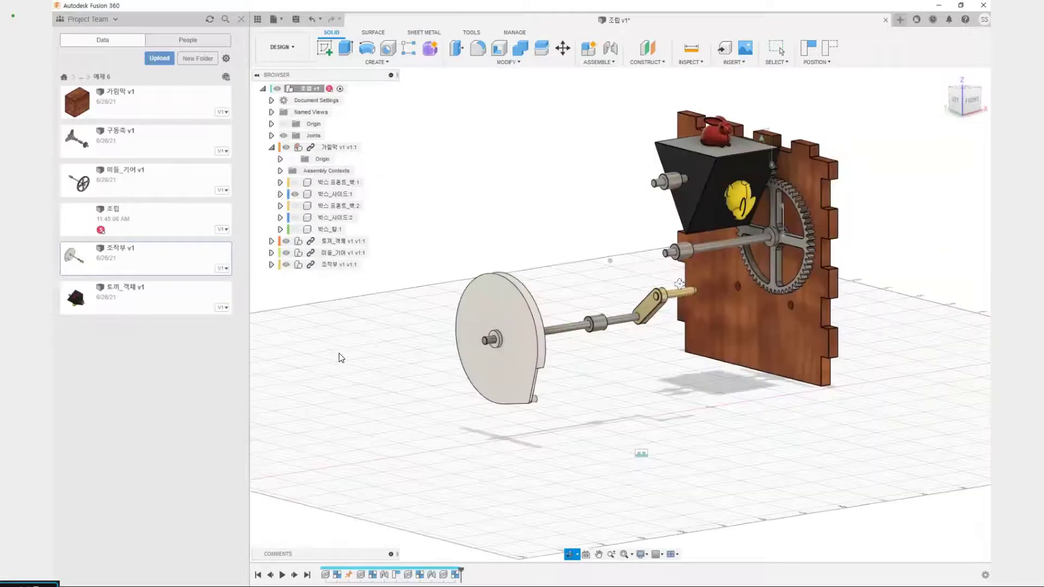
scroll(599, 301, "up", 5)
middle_click_drag(865, 284, 788, 259)
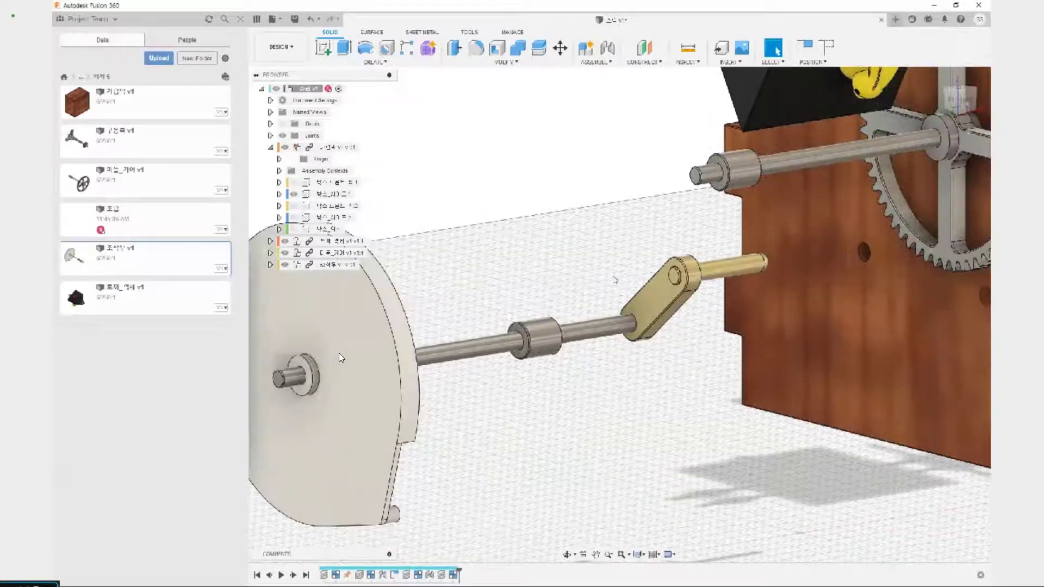
middle_click_drag(549, 291, 490, 274, "shift")
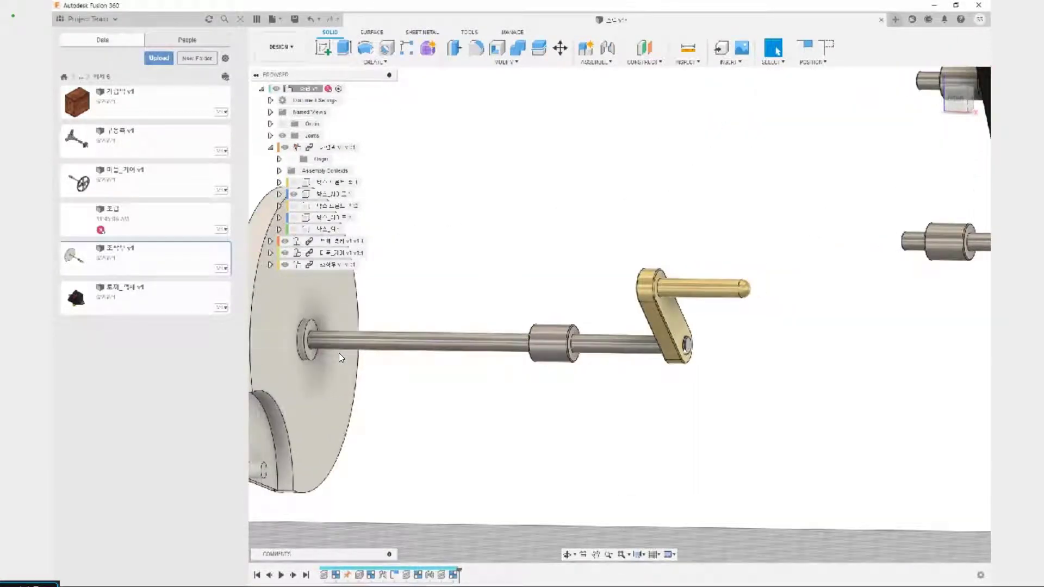
scroll(520, 347, "up", 4)
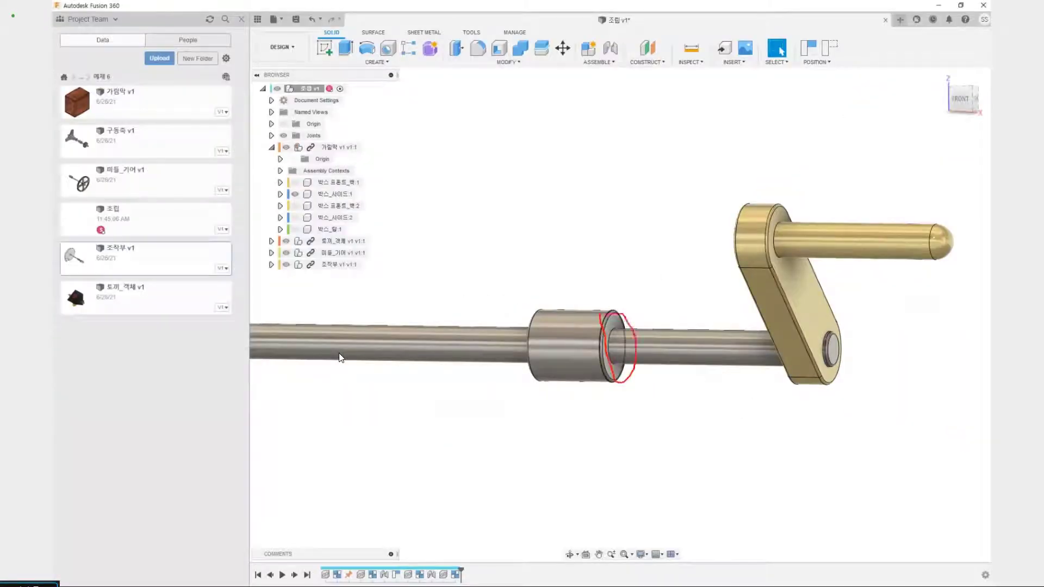
key("Escape")
left_click(617, 322)
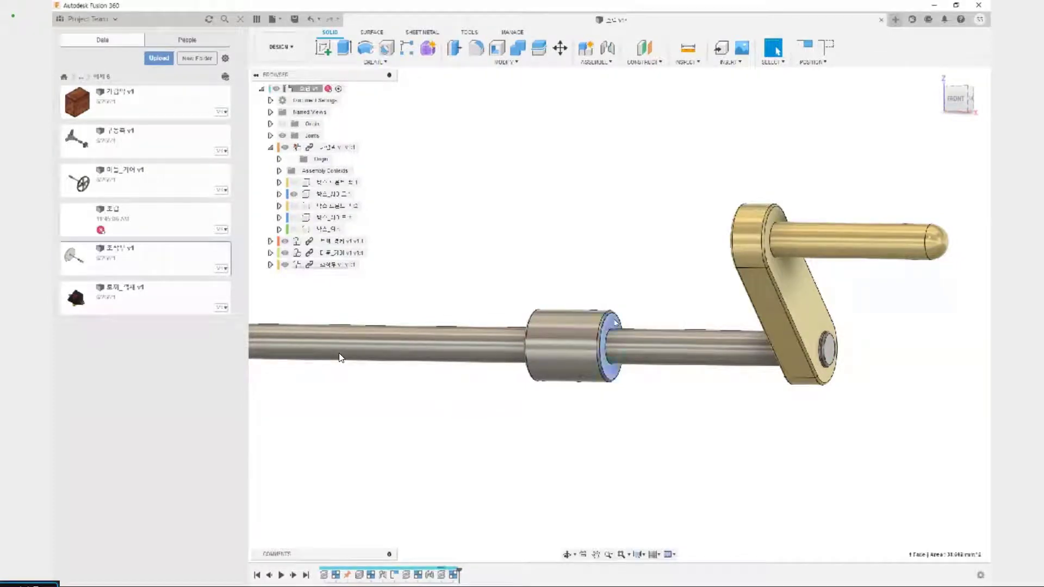
key("j")
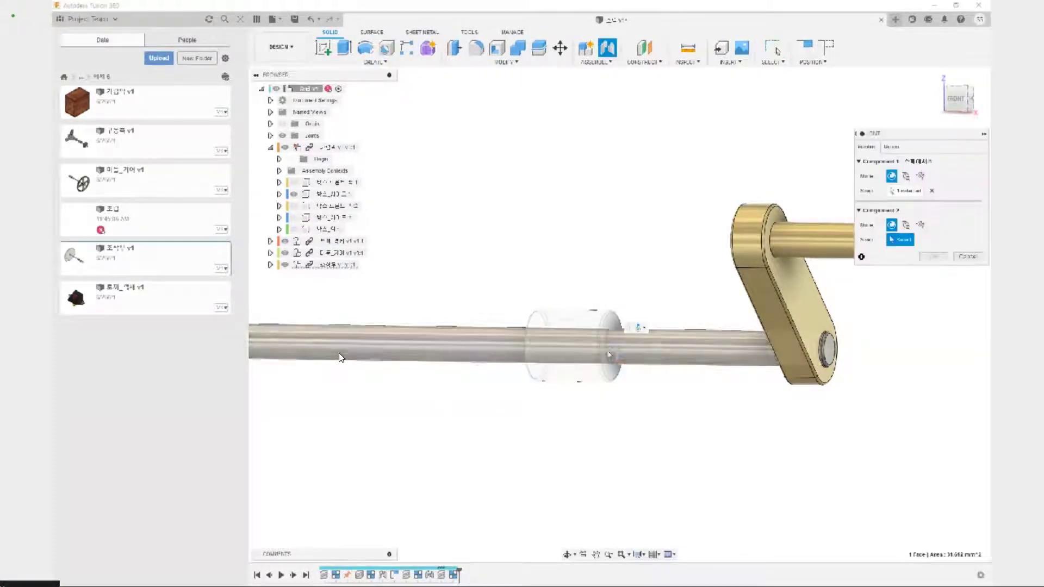
left_click(932, 191)
scroll(686, 311, "up", 4)
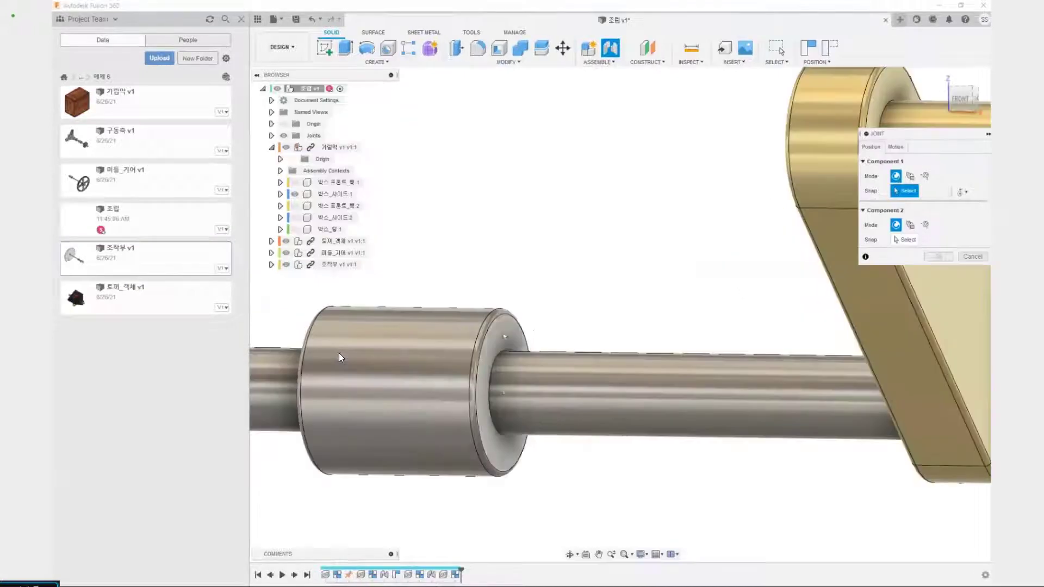
left_click(505, 397)
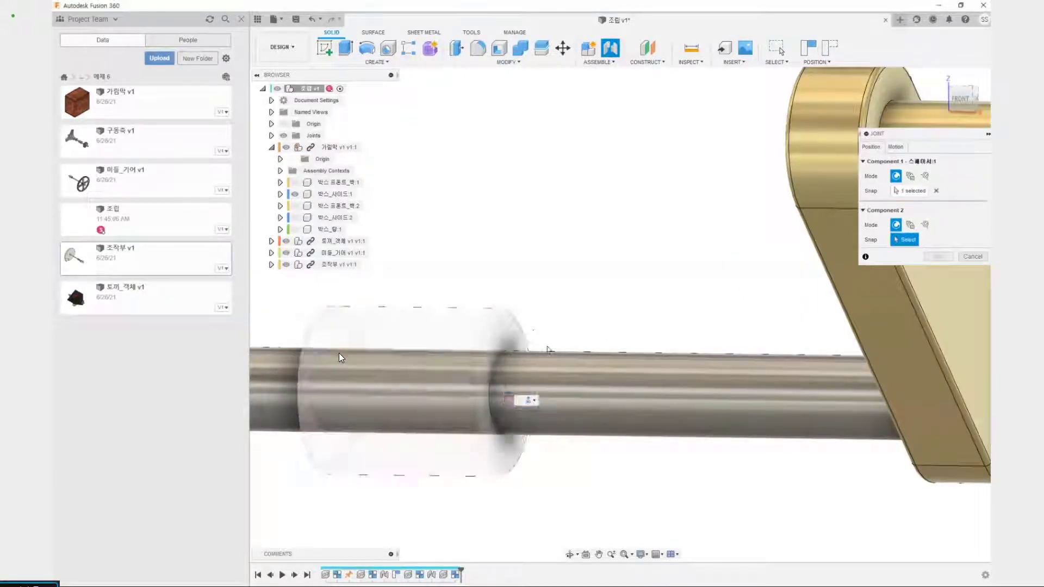
Snap the second joint origin to the free hole farther from the large gear on 박스_사이드:1's inner face, complete the joint and turn the crank.
scroll(601, 261, "down", 5)
scroll(341, 357, "down", 5)
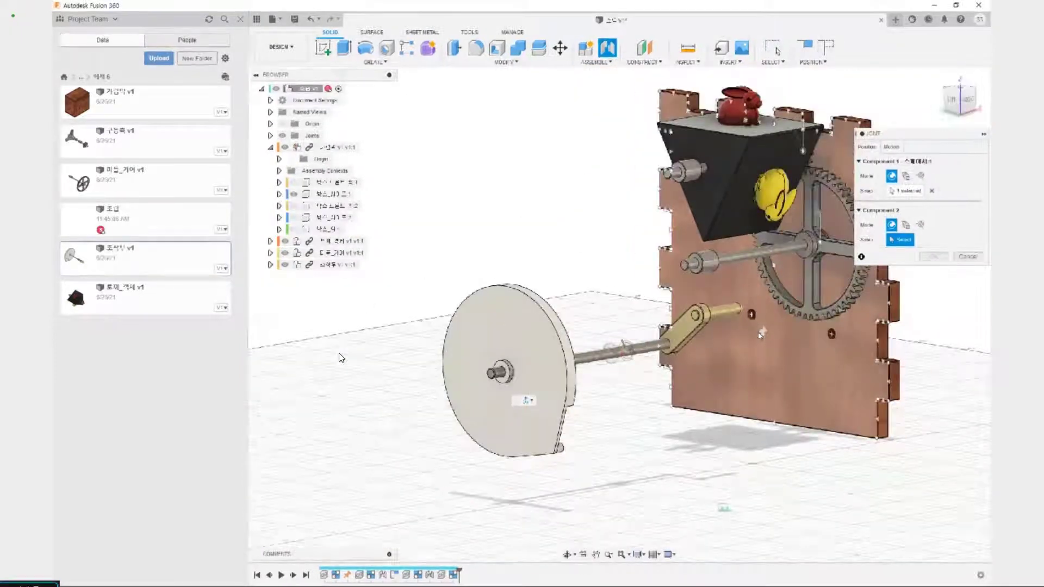
middle_click_drag(714, 346, 650, 368)
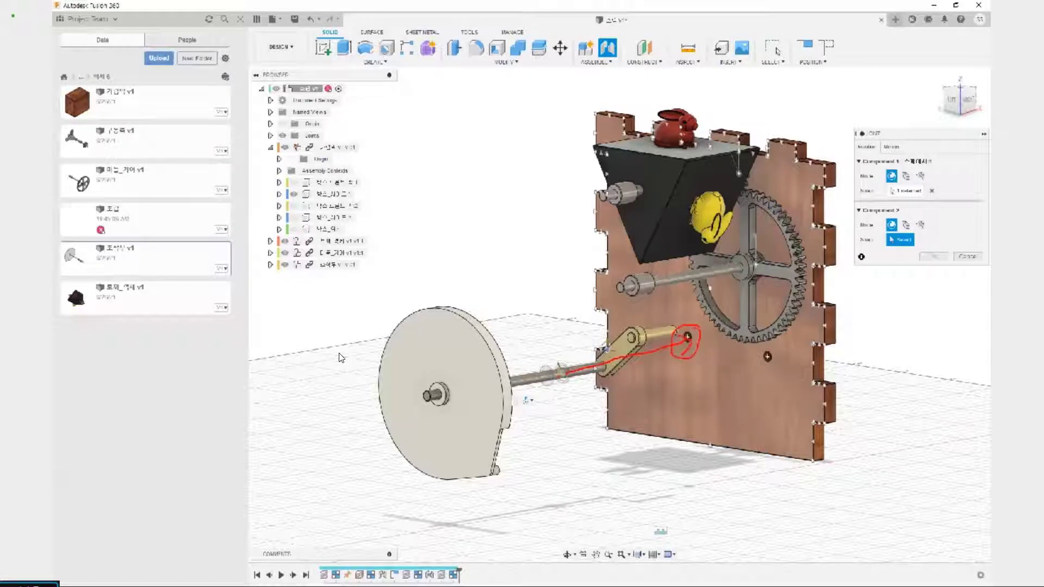
key("Escape")
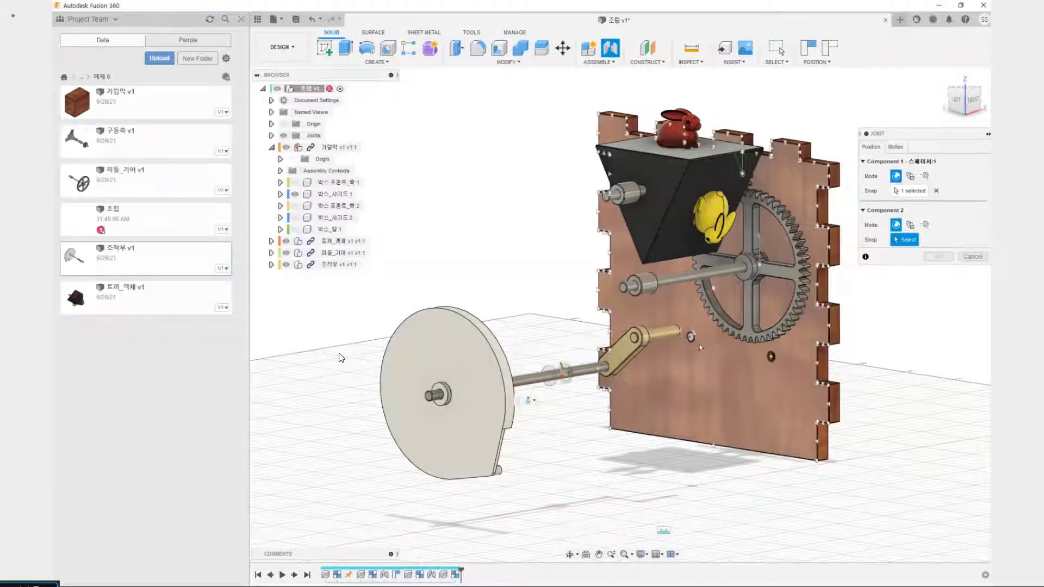
scroll(698, 346, "up", 5)
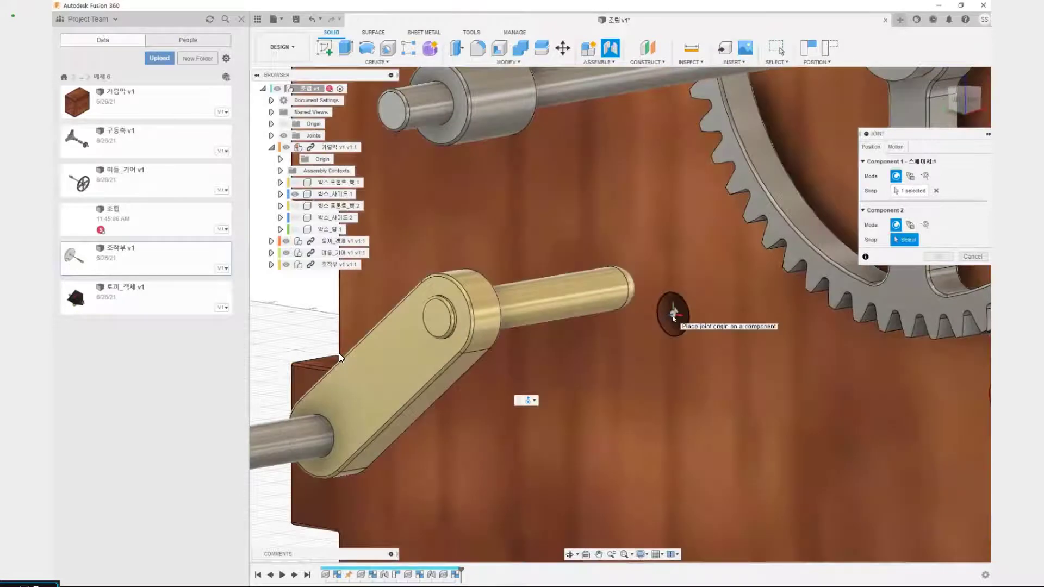
left_click(673, 315)
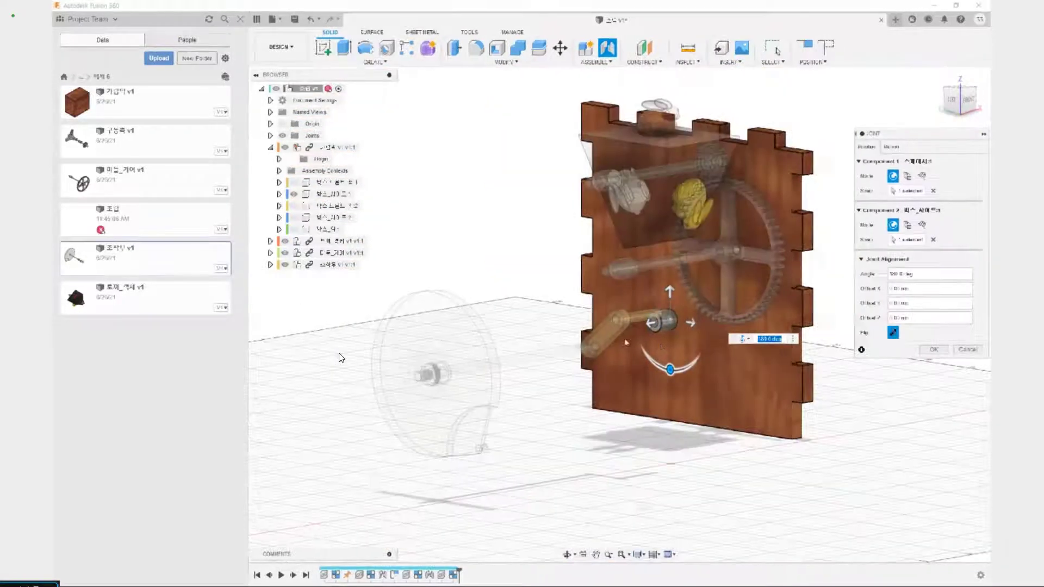
left_click(934, 349)
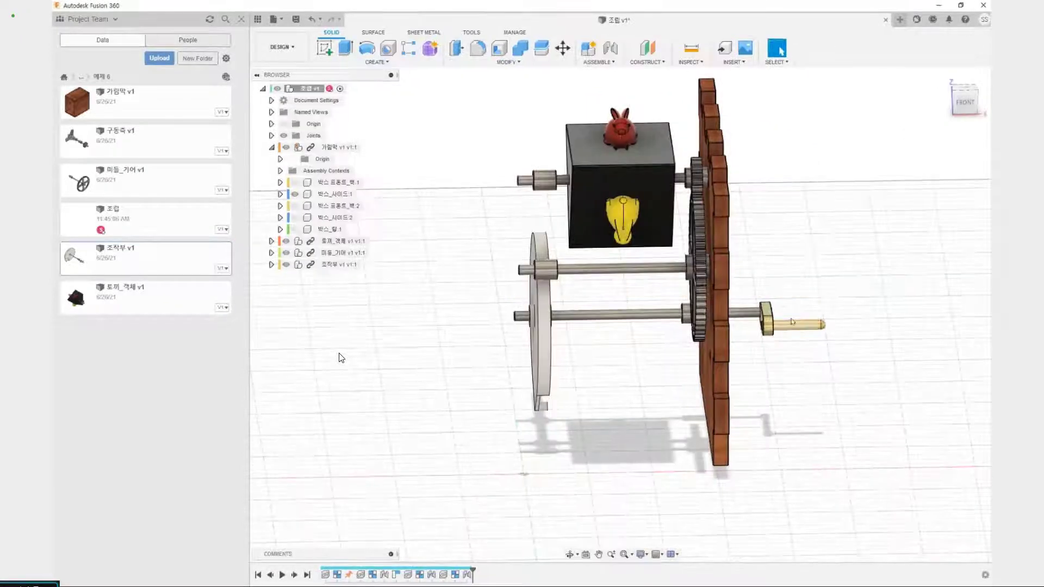
left_click_drag(789, 326, 781, 284)
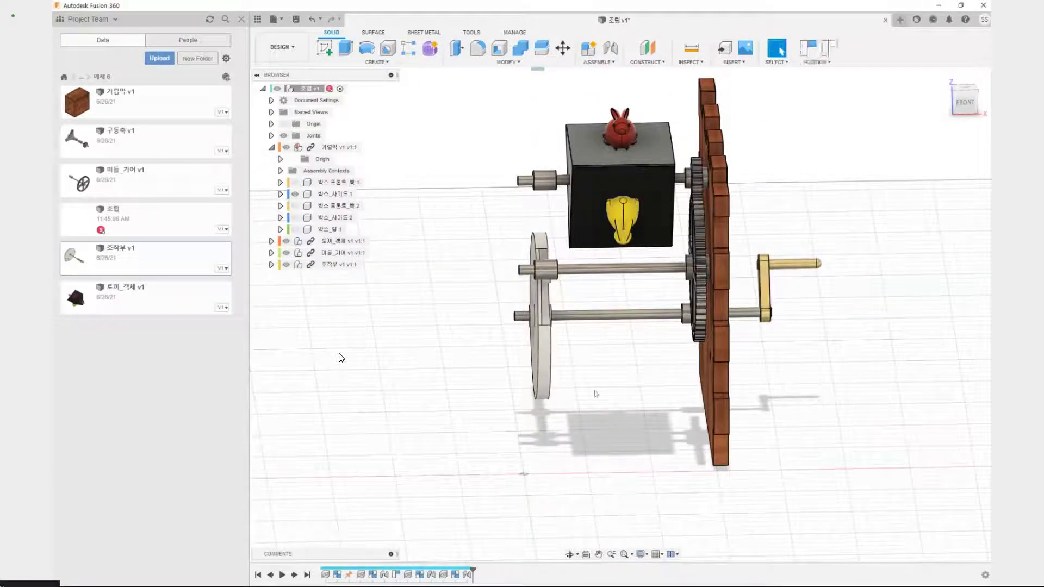
middle_click_drag(596, 394, 620, 386, "shift")
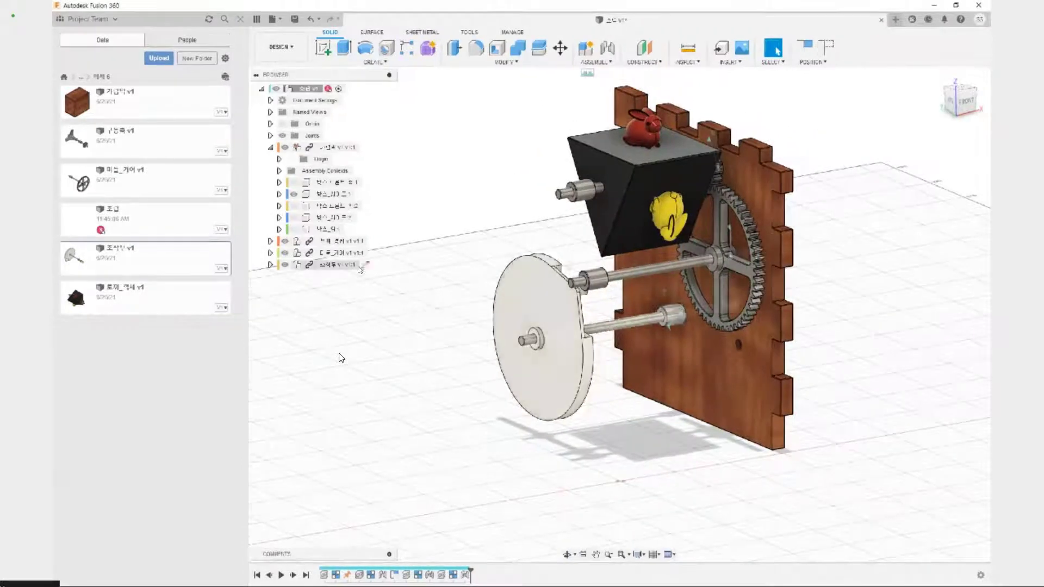
Insert 구동축 into the current design and move it up beside the outer side of the box's side panel.
left_click(151, 134)
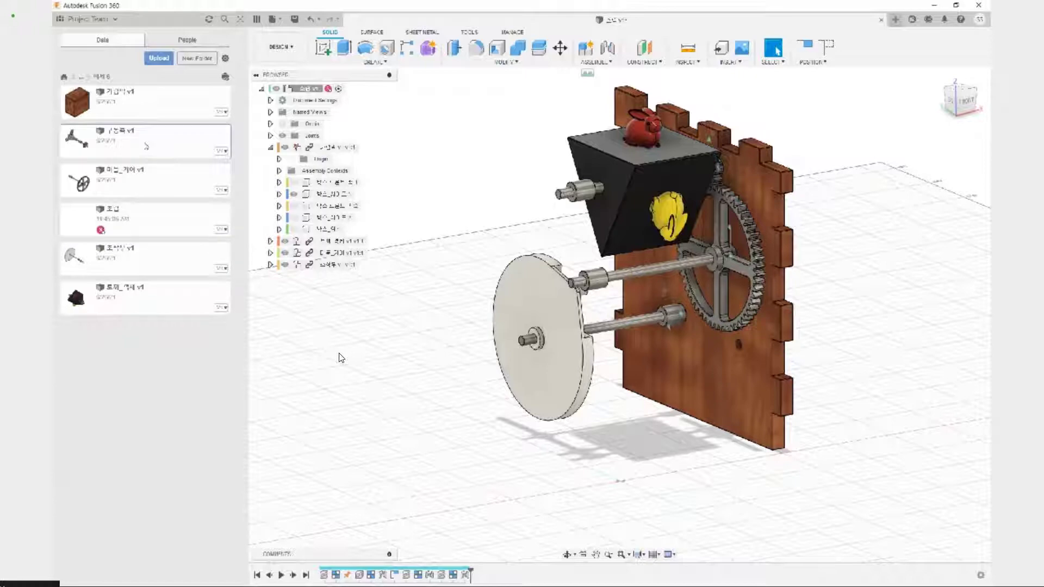
right_click(146, 146)
left_click(172, 161)
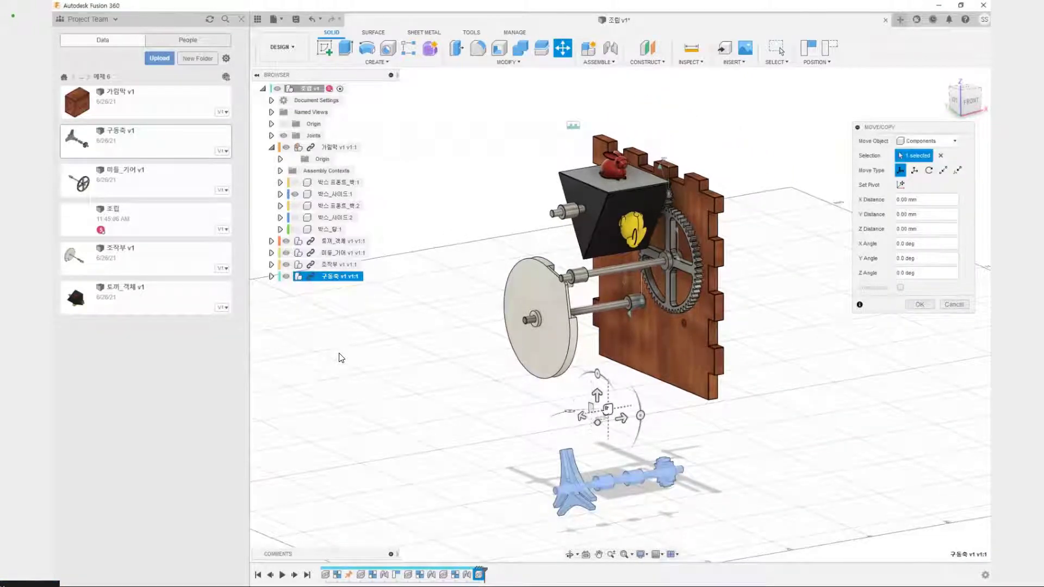
left_click_drag(607, 409, 799, 262)
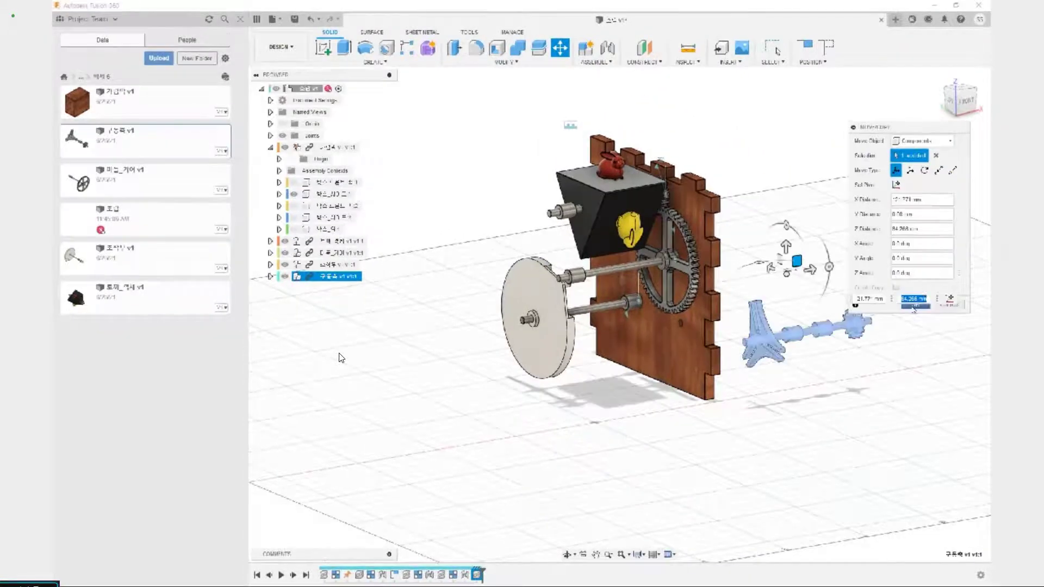
left_click(916, 305)
Revert the moved components' positions and make 구동축 a rigid group including its child components.
scroll(915, 306, "up", 2)
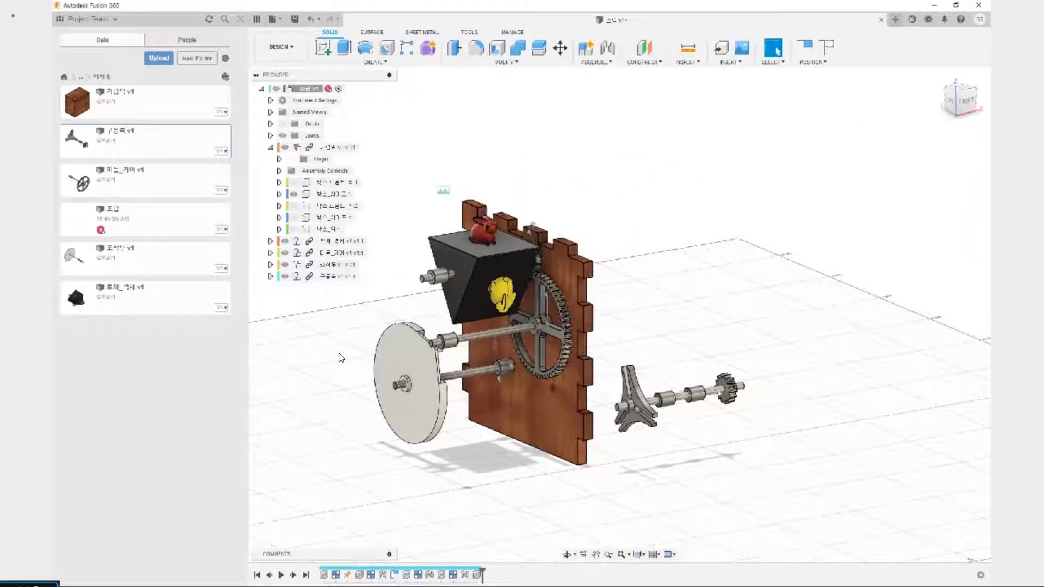
left_click_drag(744, 353, 767, 327)
left_click(827, 48)
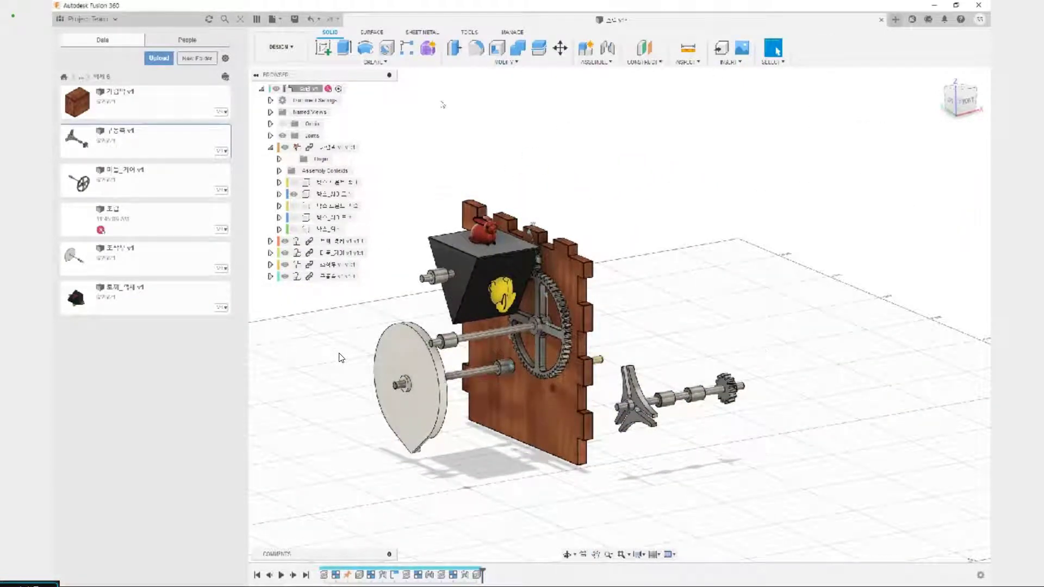
left_click(608, 61)
left_click(608, 117)
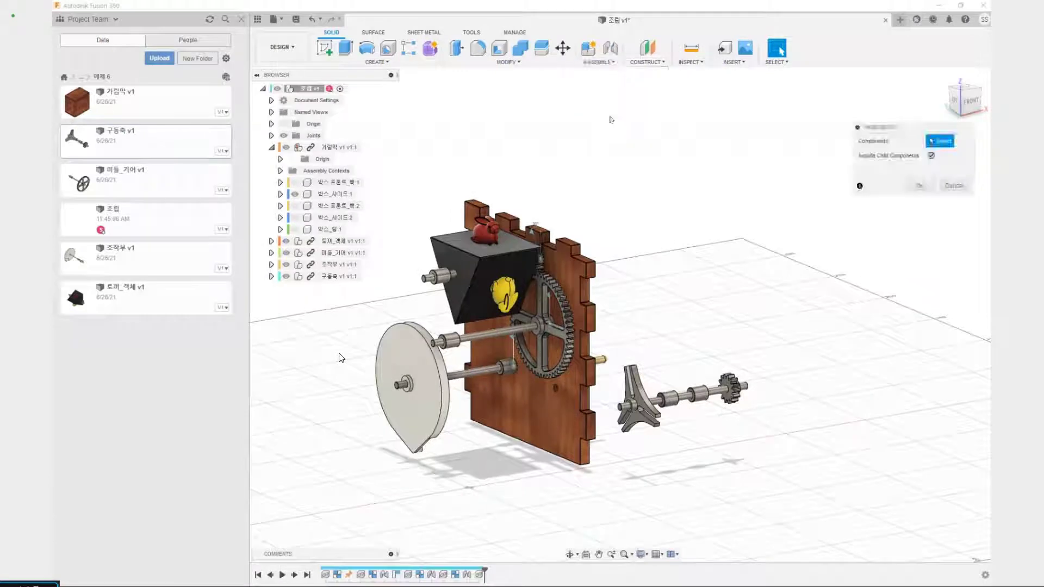
left_click(335, 276)
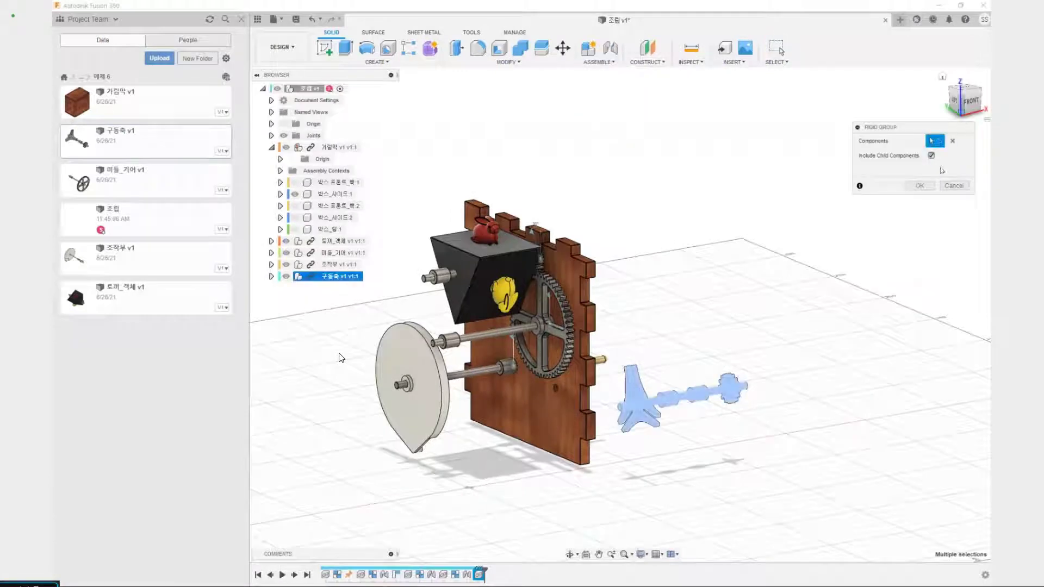
left_click(918, 186)
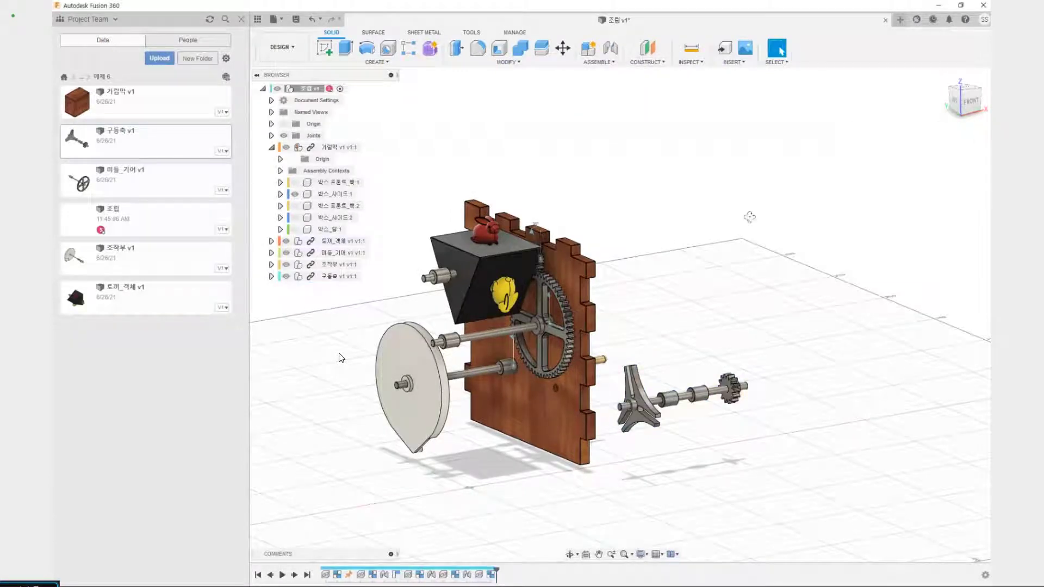
Examine the remaining free hole beneath the large gear and the orientation of 구동축 from both sides of 박스_사이드:1.
middle_click_drag(750, 217, 738, 311, "shift")
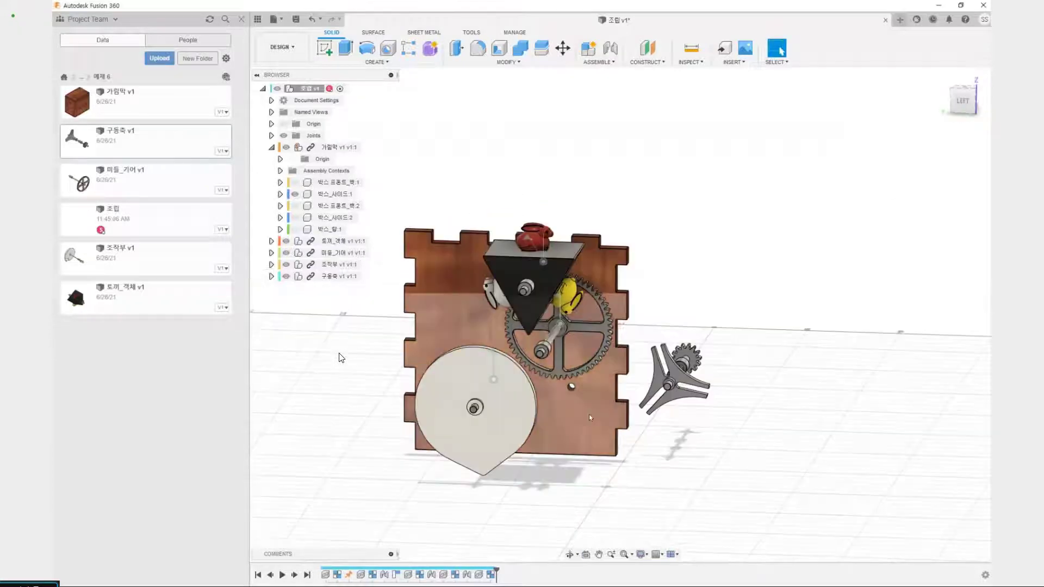
key("ctrl+2")
left_click_drag(577, 379, 556, 385)
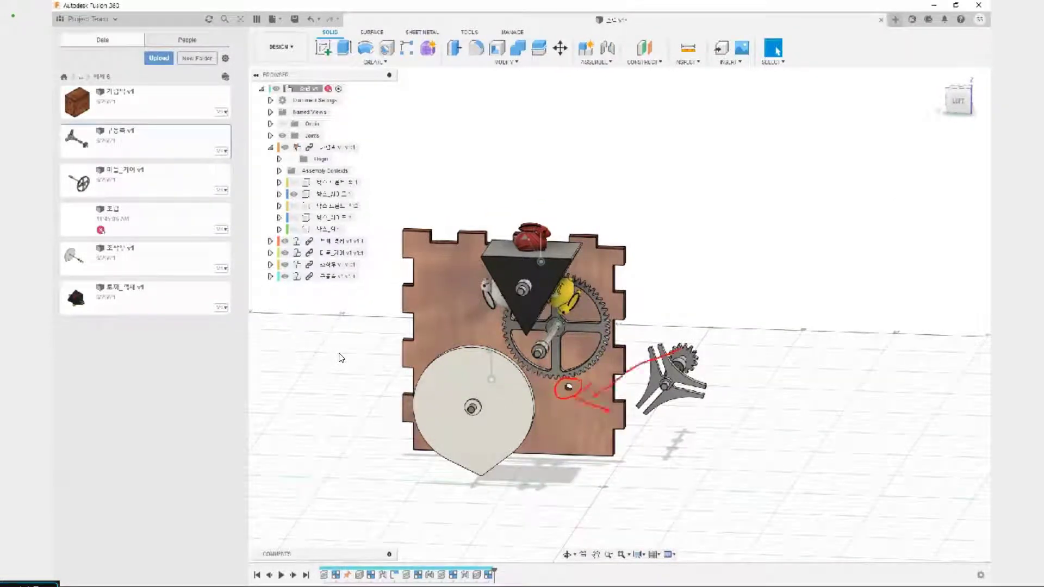
key("Escape")
mouse_move(736, 332)
middle_mouse_down("shift")
mouse_move(606, 333)
mouse_move(576, 320)
middle_mouse_up("shift")
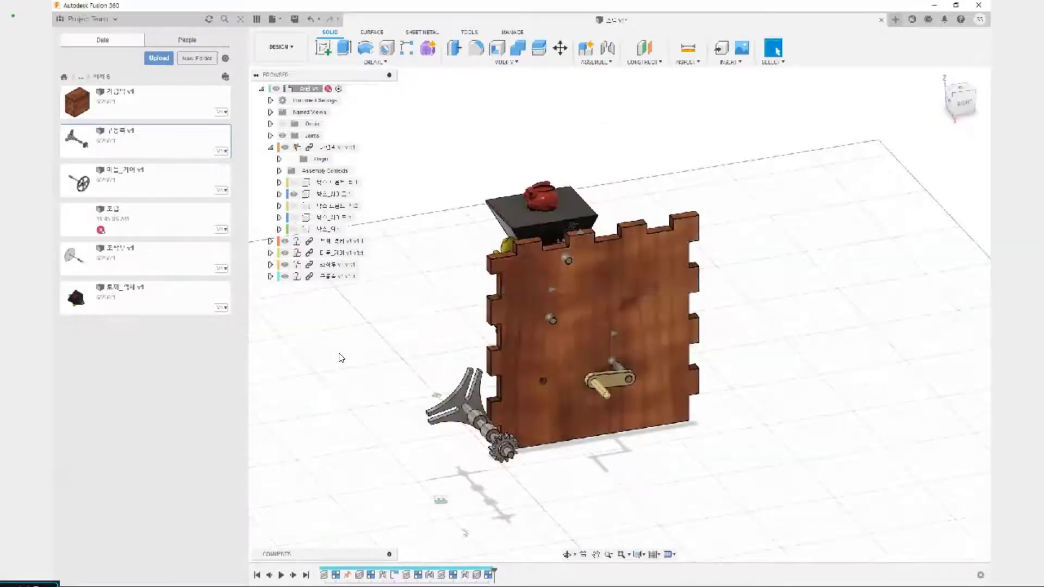
Joint the gear end of 구동축 to the free hole beneath the large gear on 박스_사이드:1's inner face.
scroll(478, 495, "up", 3)
key("j")
scroll(519, 461, "up", 5)
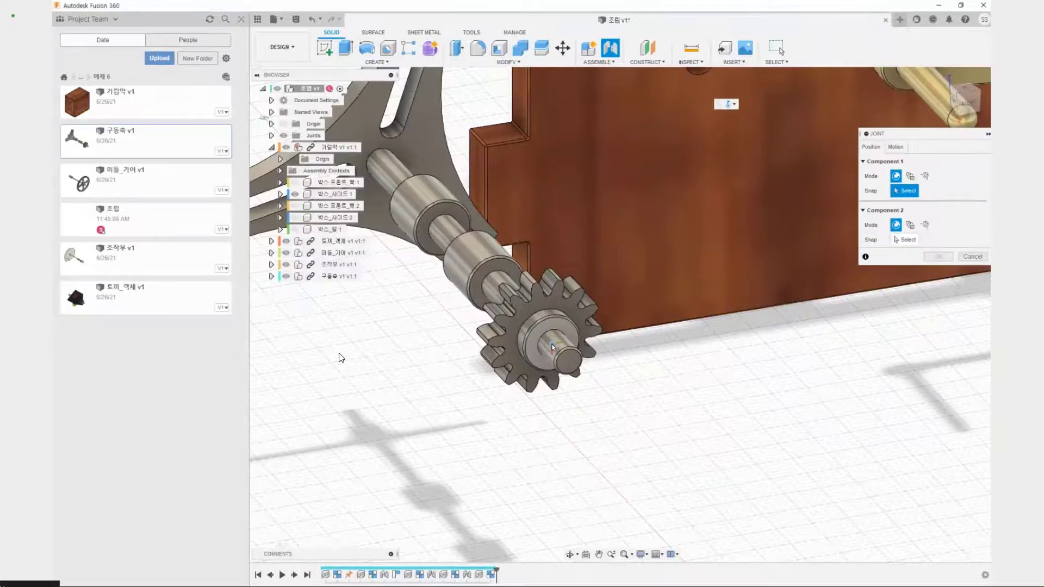
left_click(550, 337)
scroll(546, 353, "down", 4)
middle_click_drag(478, 356, 609, 391, "shift")
scroll(631, 399, "down", 4)
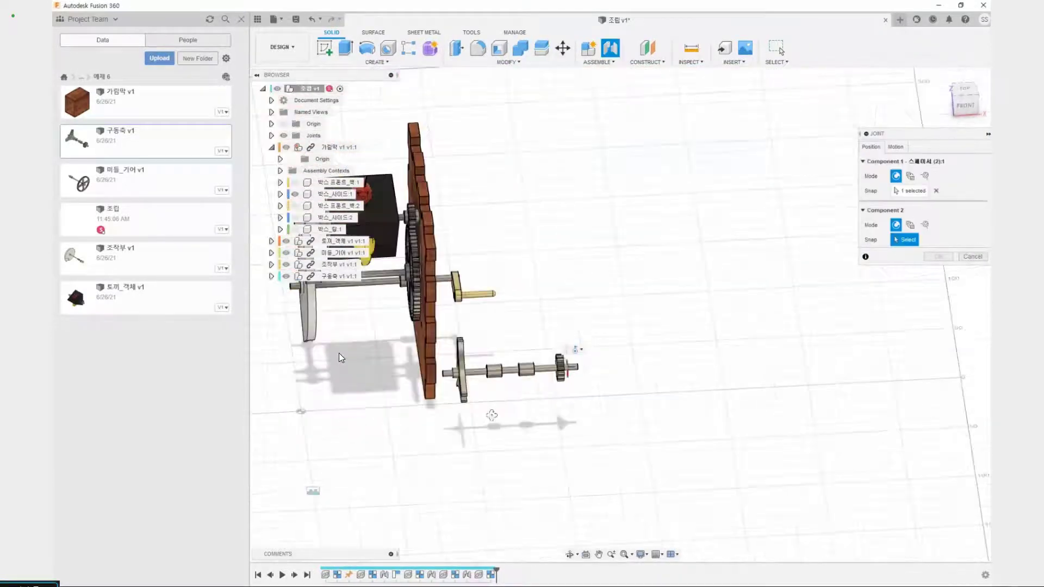
middle_click_drag(495, 415, 568, 365, "shift")
middle_click_drag(511, 390, 481, 405, "shift")
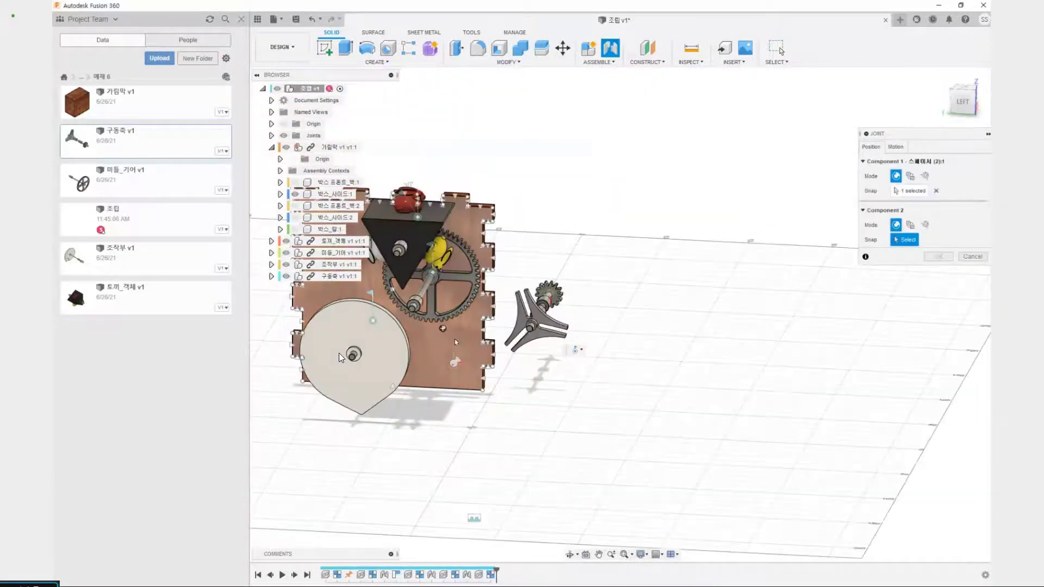
scroll(455, 339, "up", 5)
left_click(414, 296)
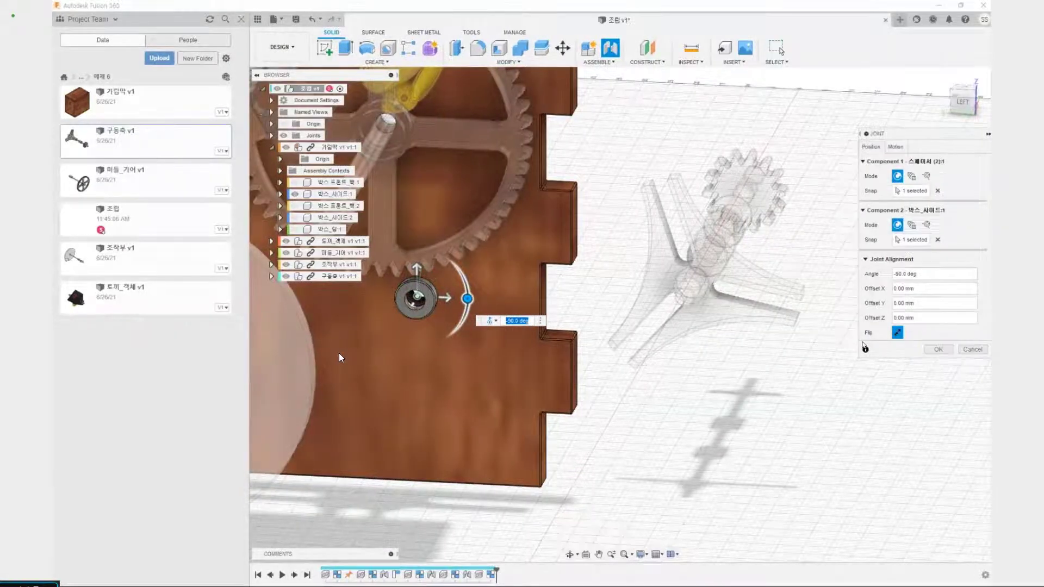
left_click(933, 349)
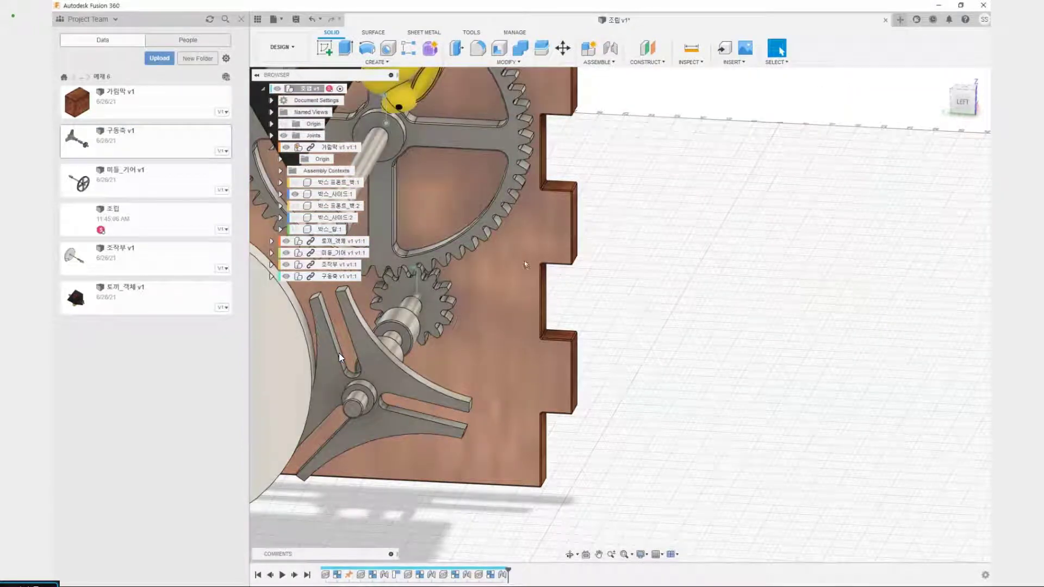
Hide the side panel 박스_사이드:1 so that only the gears, shafts and rabbit parts are shown.
scroll(602, 256, "down", 4)
middle_click_drag(613, 248, 456, 217, "shift")
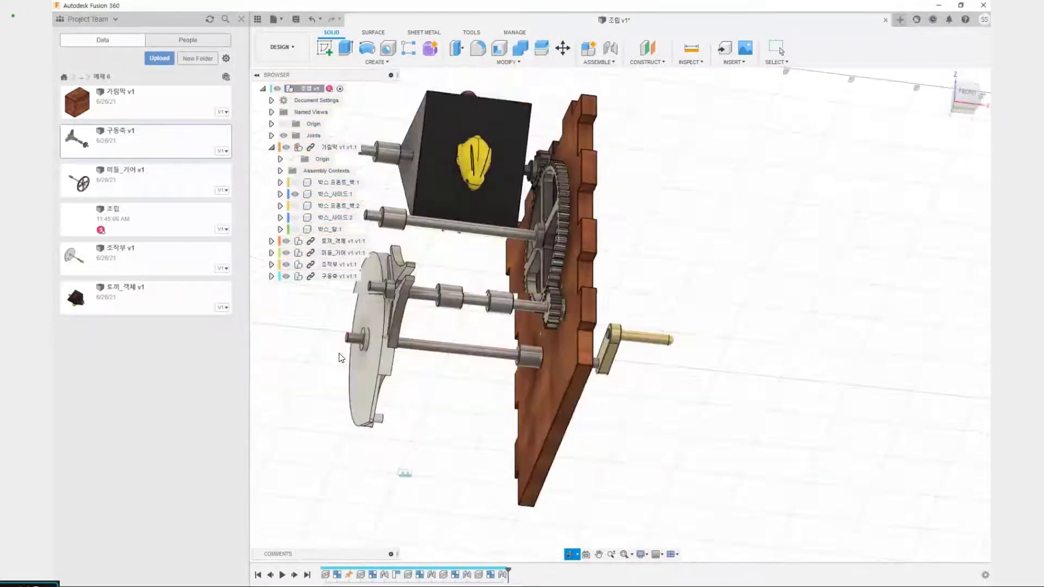
middle_click_drag(571, 218, 543, 330, "shift")
scroll(381, 275, "up", 3)
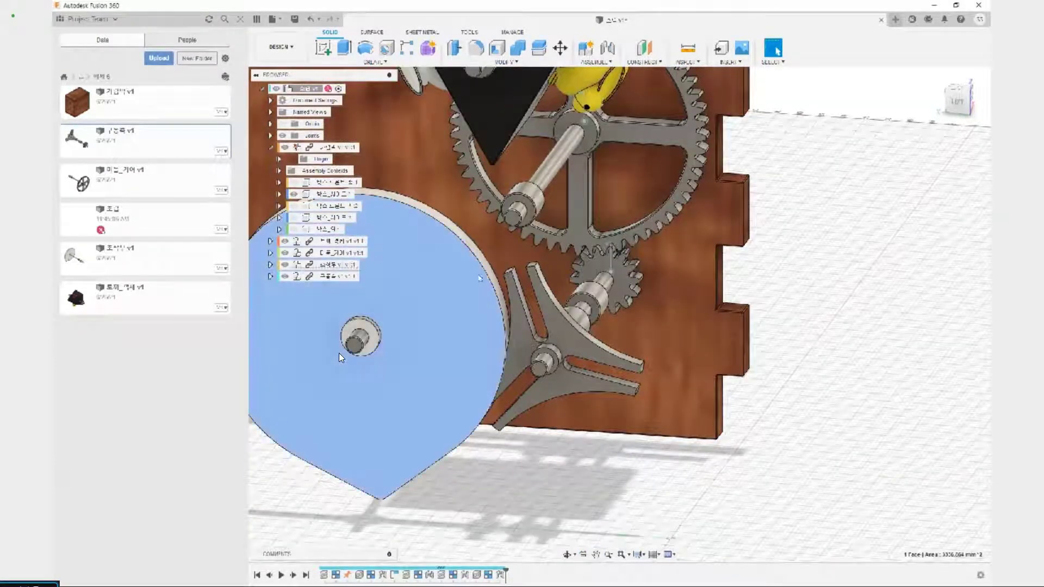
middle_click_drag(596, 476, 147, 231, "shift")
left_click(294, 196)
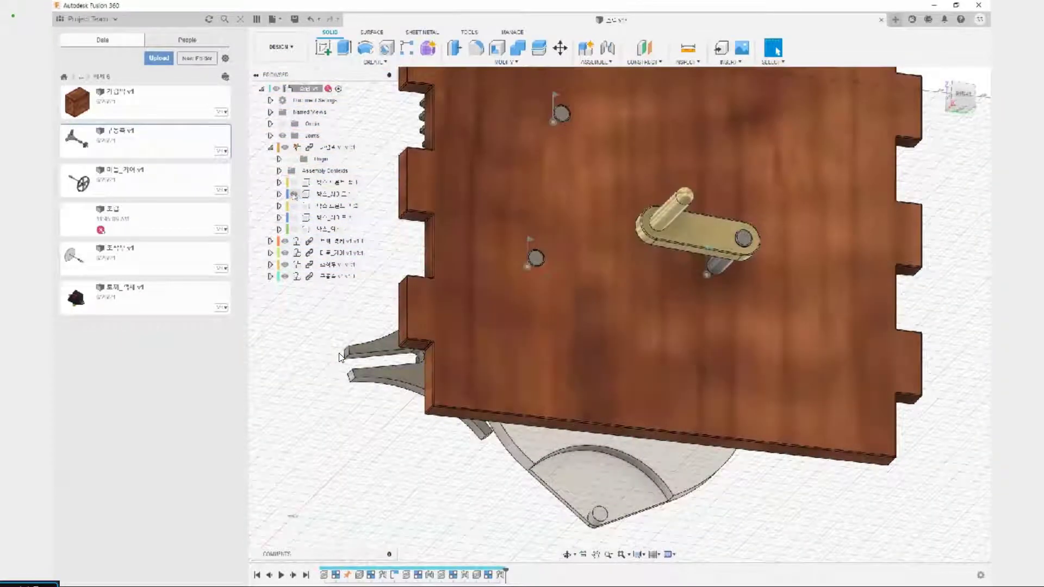
left_click(294, 196)
left_click(293, 196)
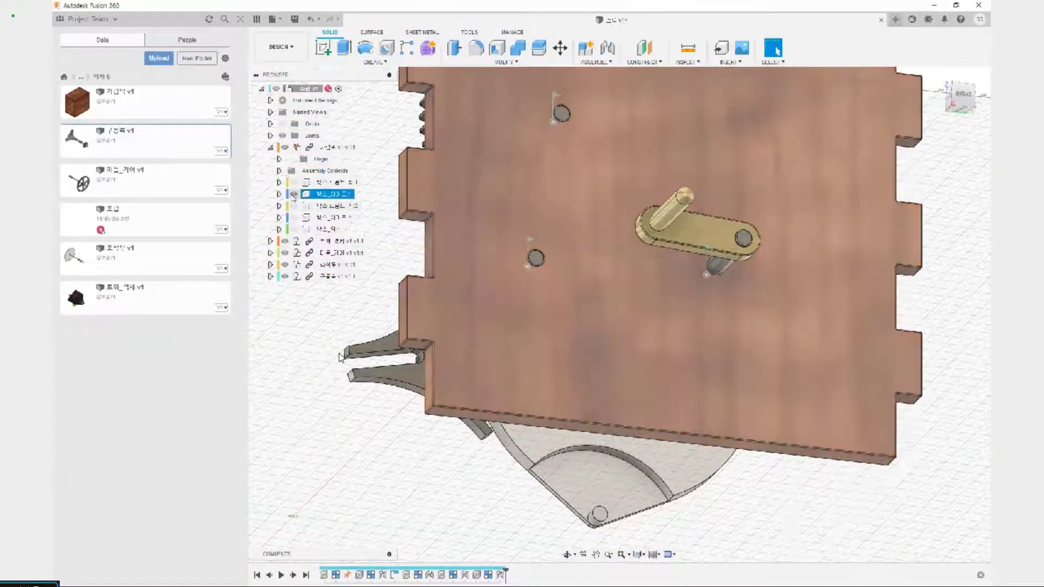
left_click(339, 357)
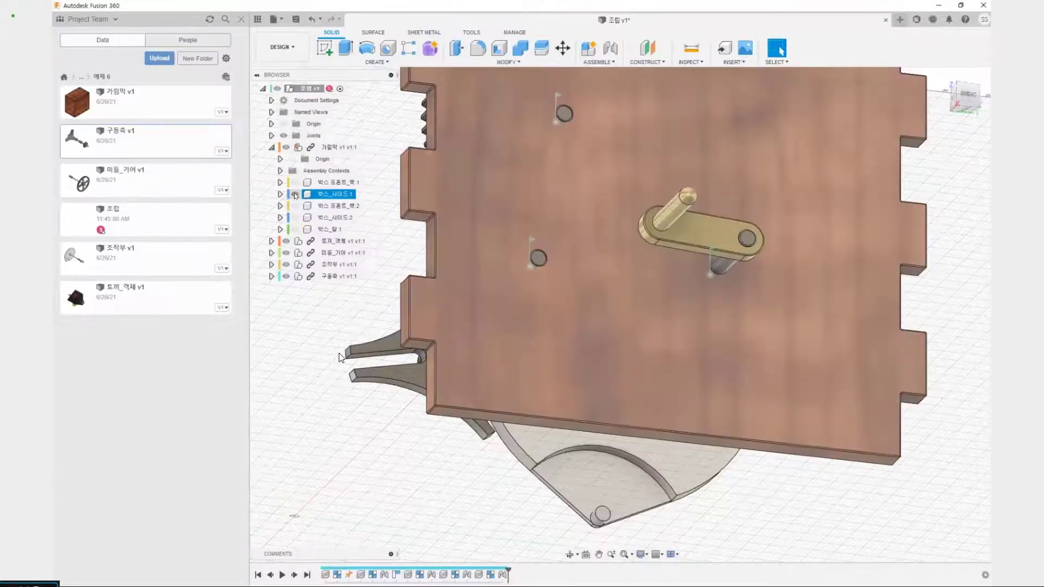
left_click(294, 195)
scroll(402, 426, "down", 5)
middle_click_drag(402, 427, 526, 482, "shift")
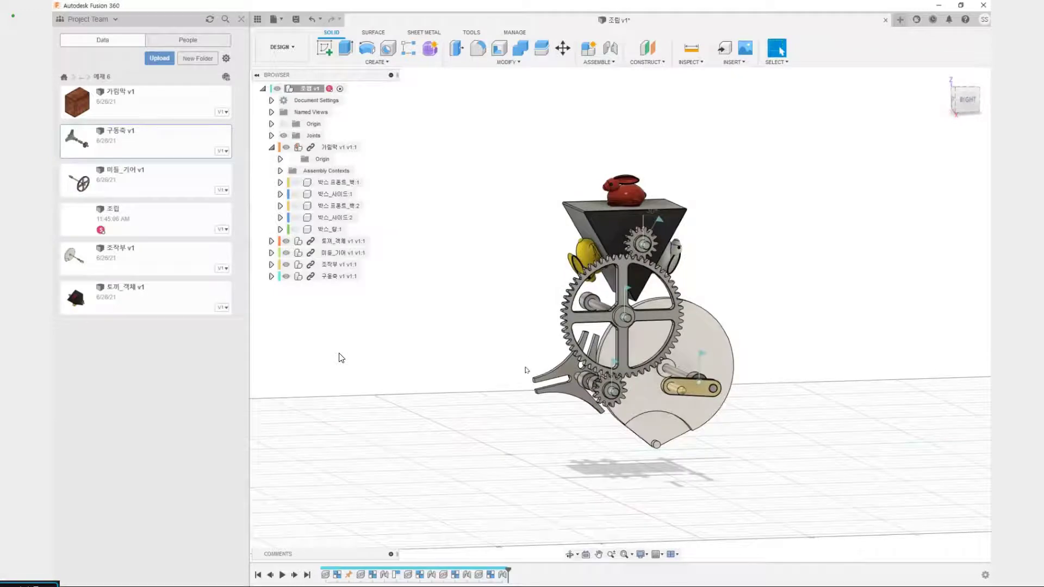
Examine where the slotted three-arm wheel of 구동축 meets the rim of 조작부's large disc.
scroll(527, 371, "up", 4)
middle_click_drag(511, 333, 434, 228)
middle_click_drag(475, 354, 430, 326, "shift")
scroll(606, 395, "up", 3)
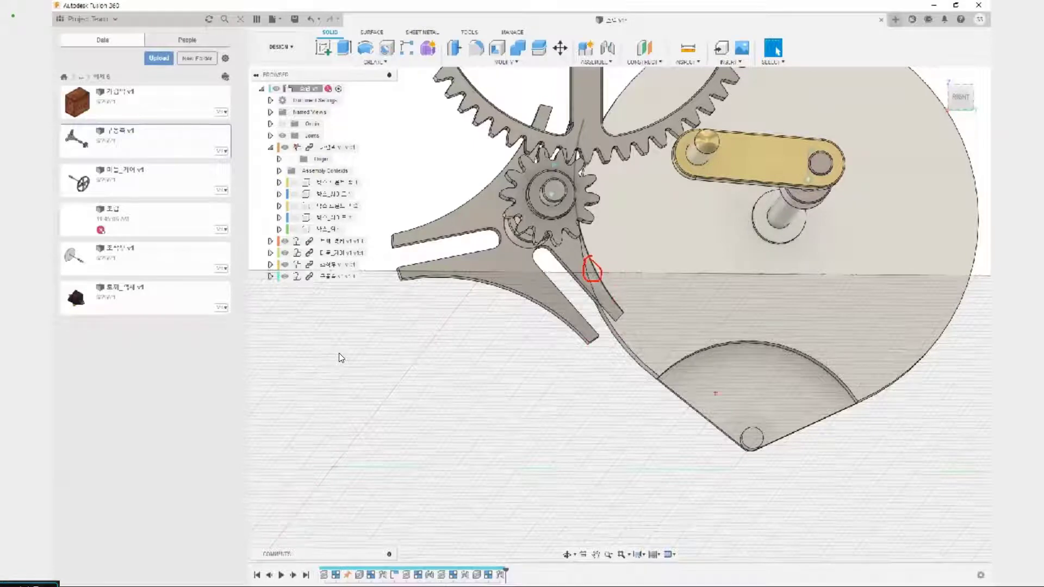
key("Escape")
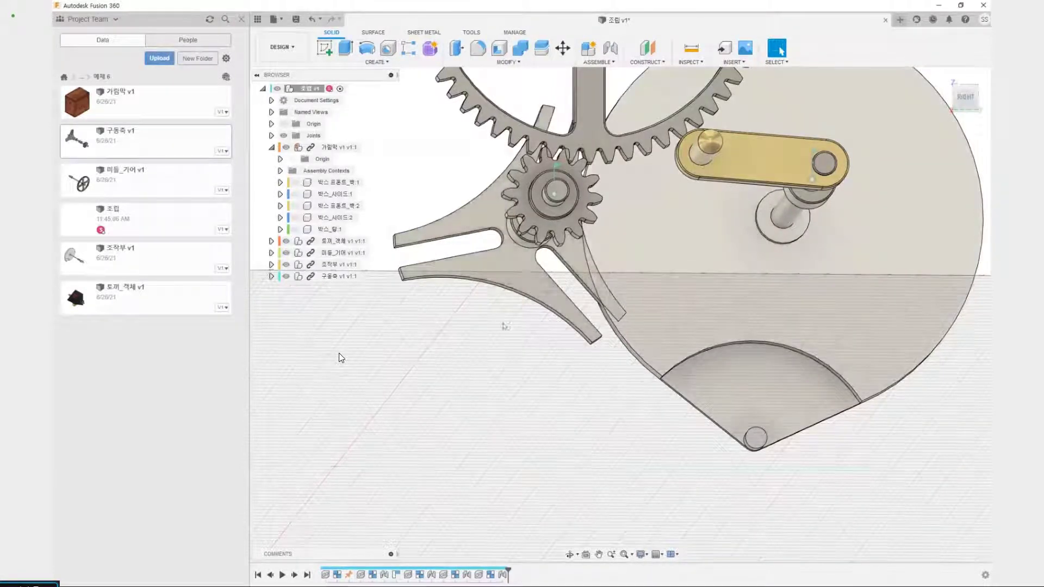
scroll(644, 424, "down", 5)
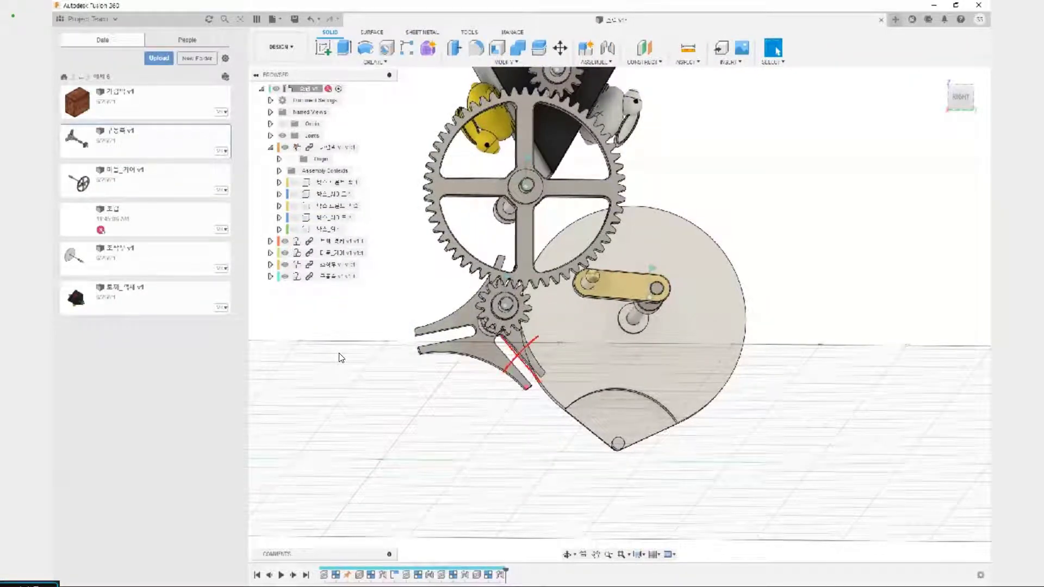
scroll(482, 369, "up", 4)
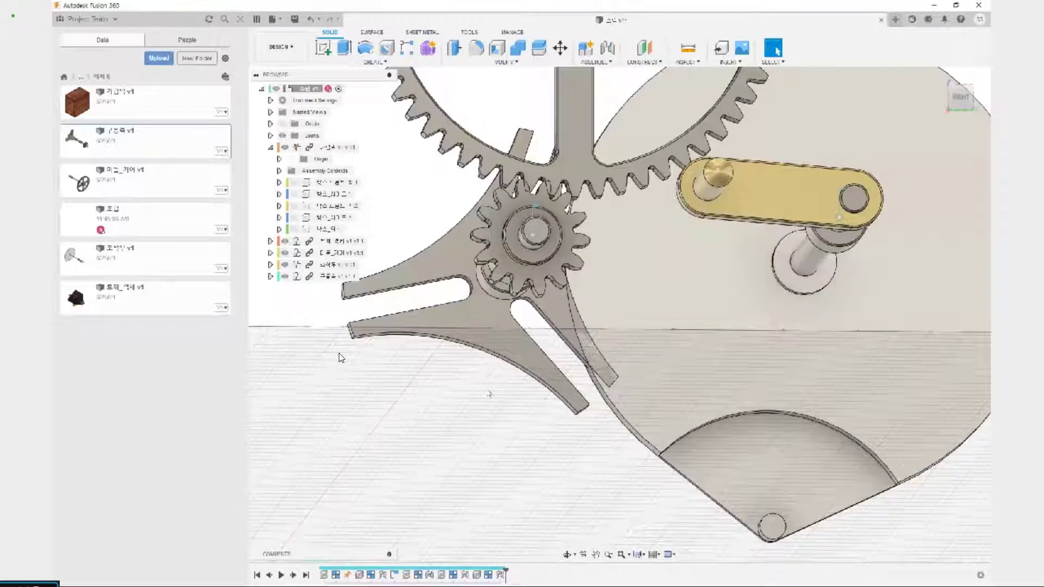
middle_click_drag(490, 394, 657, 406, "shift")
Rotate 조작부's disc so its crescent-recess side swings up beside the gears, and nudge 구동축's three-arm wheel.
scroll(538, 381, "down", 4)
left_click_drag(408, 428, 509, 353)
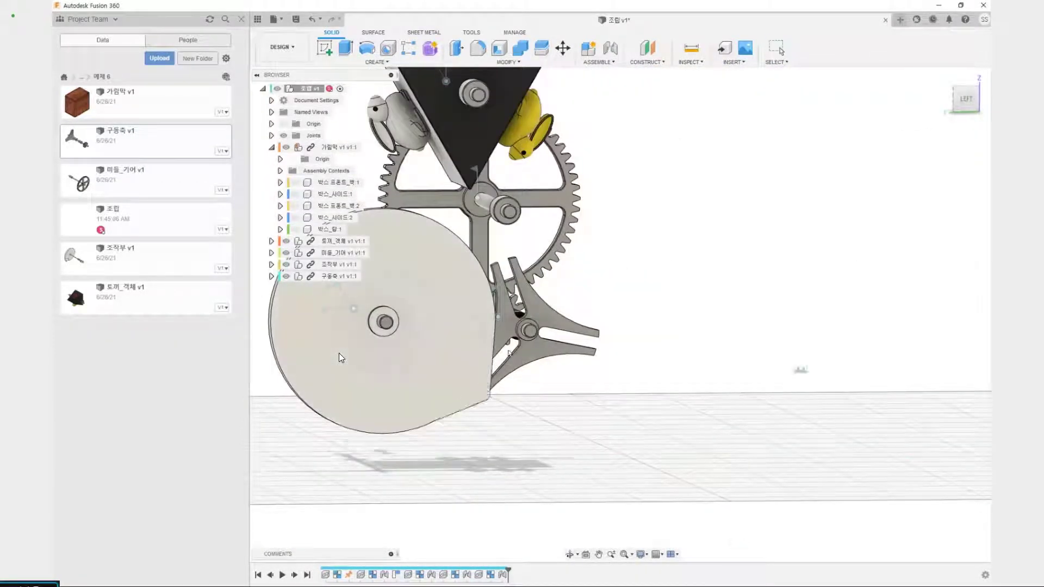
middle_click_drag(508, 352, 409, 382, "shift")
mouse_move(535, 361)
left_mouse_down()
mouse_move(517, 357)
mouse_move(530, 361)
left_mouse_up()
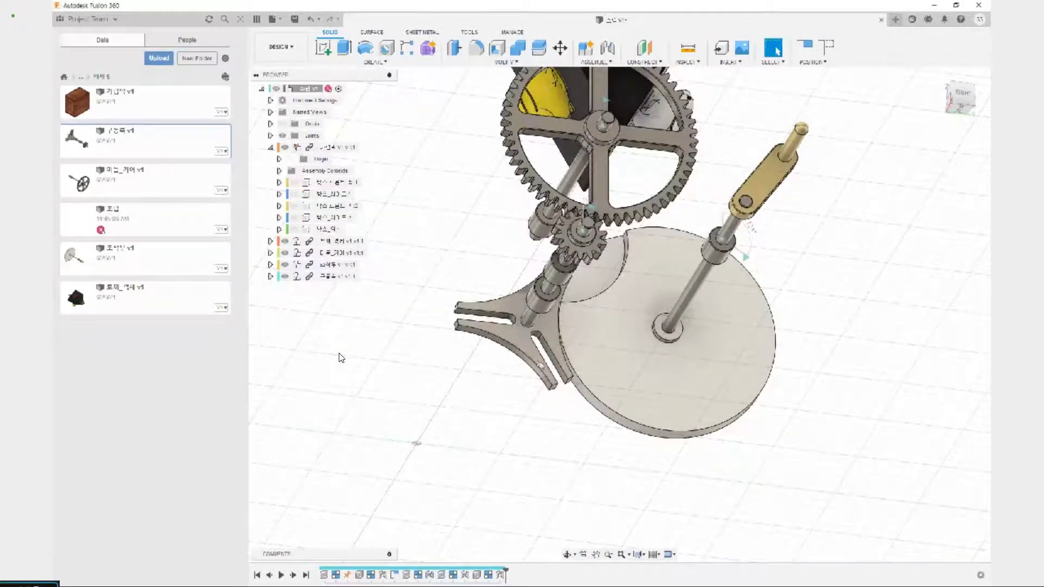
Align the concave arm face of 구동축's three-arm wheel with the outer rim face of 조작부's disc.
scroll(341, 357, "up", 3)
middle_click_drag(547, 407, 498, 420, "shift")
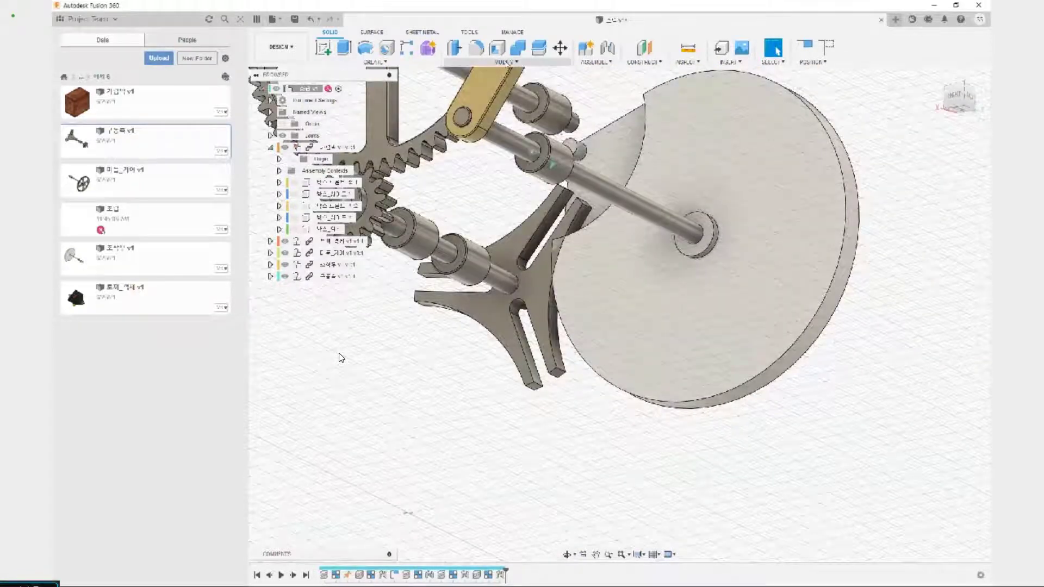
left_click(508, 63)
left_click(505, 214)
scroll(564, 385, "up", 4)
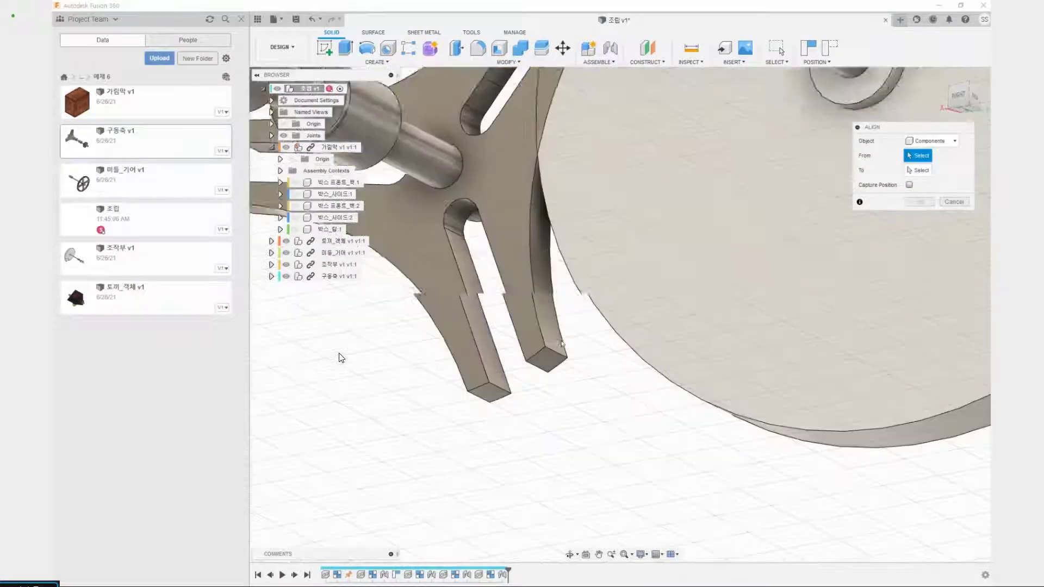
left_click(558, 342)
middle_click_drag(622, 427, 602, 370, "shift")
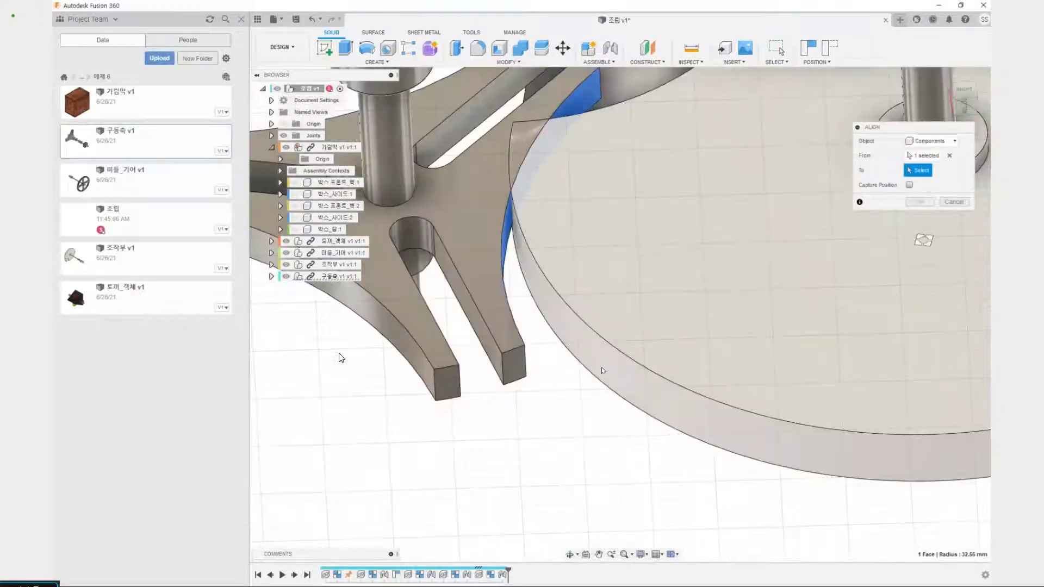
left_click(568, 393)
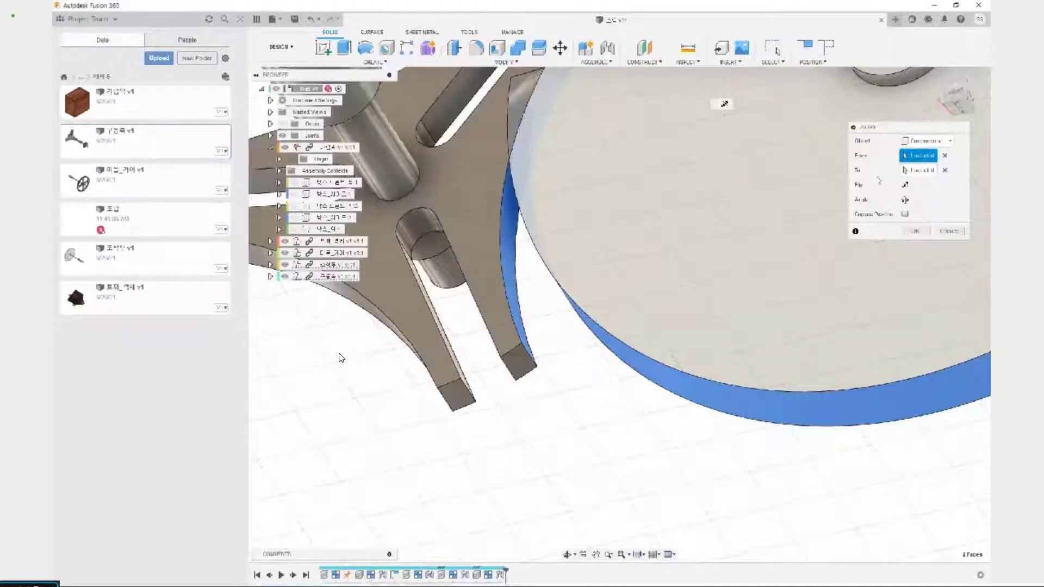
key("Return")
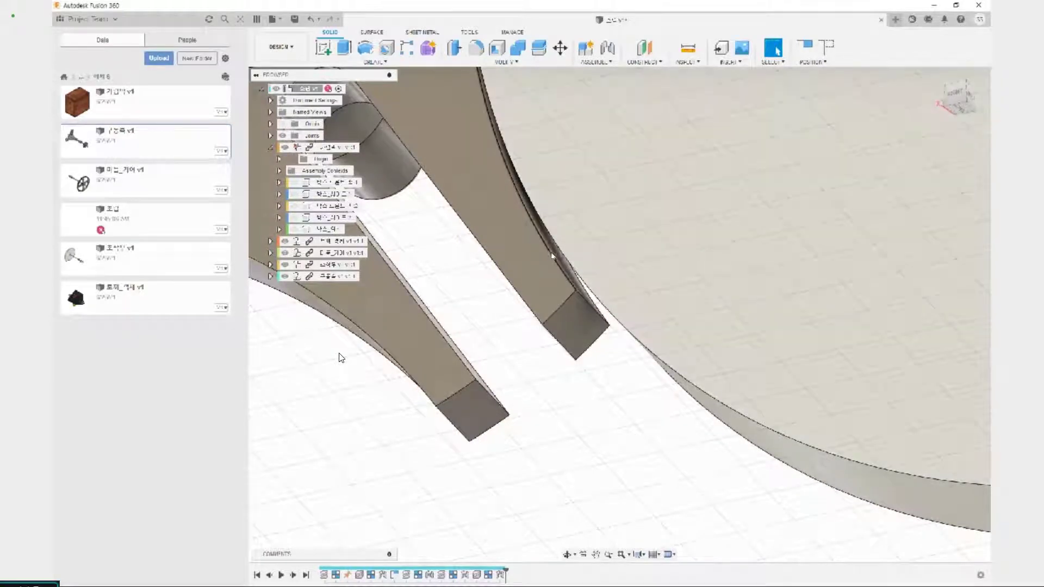
left_click(499, 63)
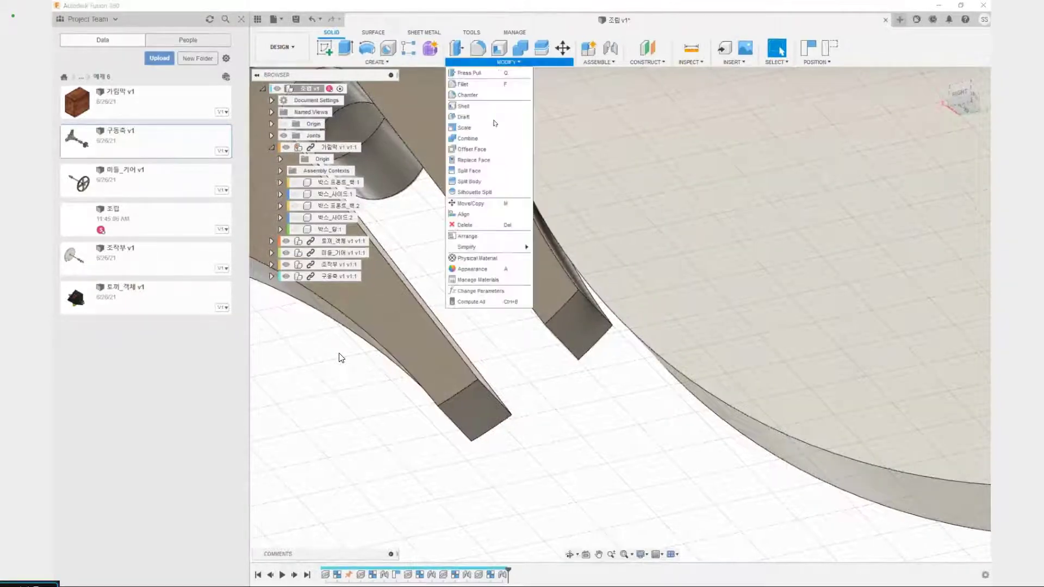
left_click(479, 206)
scroll(587, 290, "up", 5)
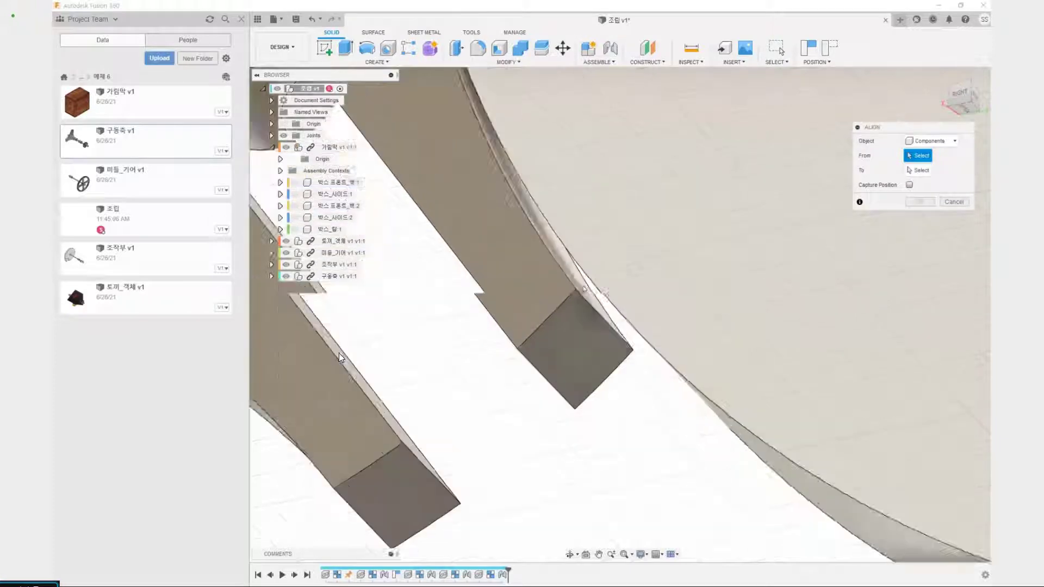
left_click(581, 290)
middle_click_drag(659, 427, 616, 383, "shift")
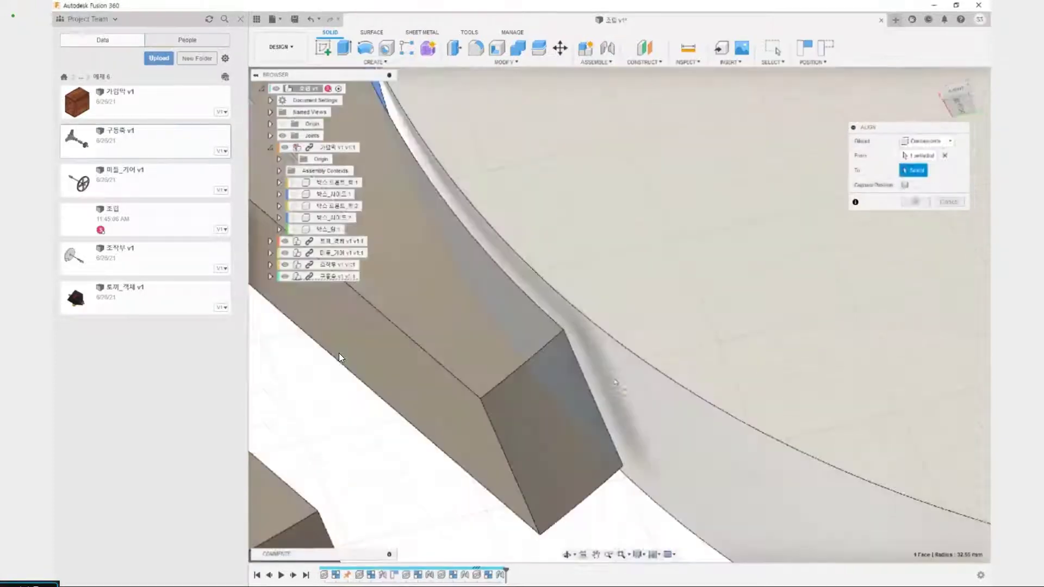
left_click(609, 381)
scroll(600, 374, "down", 3)
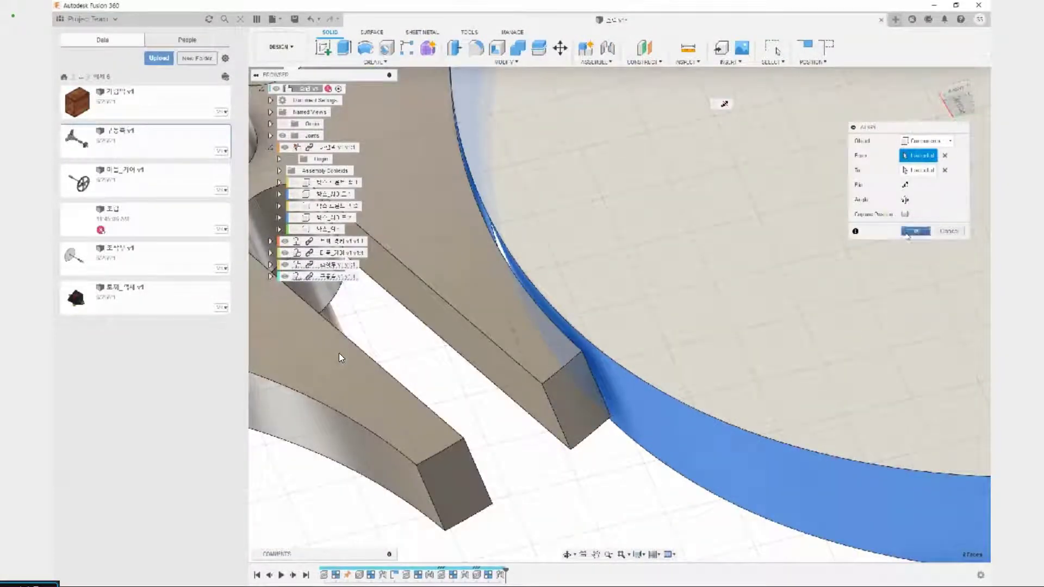
left_click(946, 170)
left_click(945, 156)
key("Escape")
Nudge the parts and set up a component Align from the wheel's concave arm face to the disc's rim face.
left_click_drag(511, 322, 515, 317)
middle_click_drag(479, 298, 440, 294, "shift")
key("Escape")
left_click(506, 62)
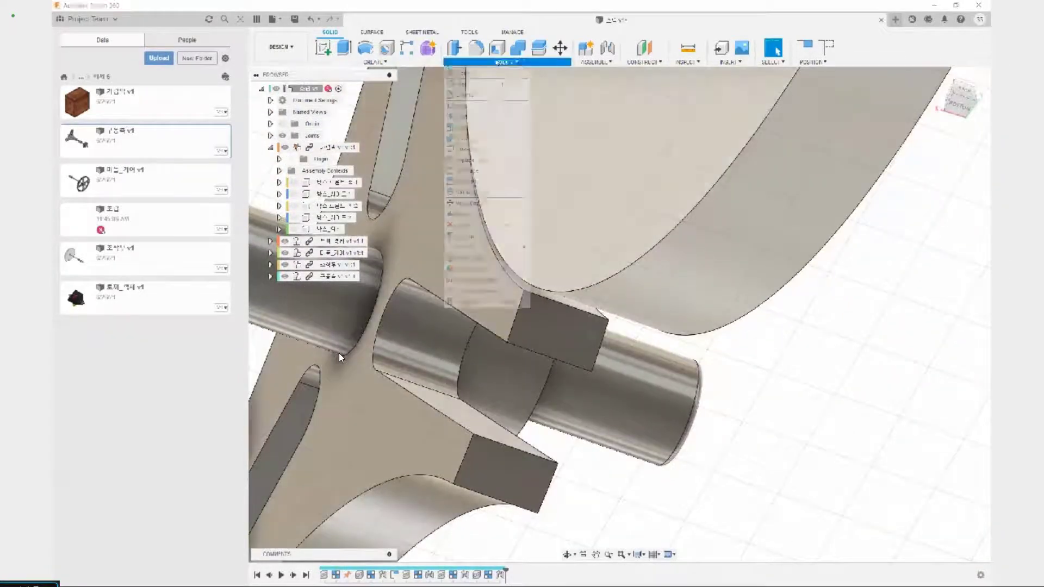
left_click(481, 214)
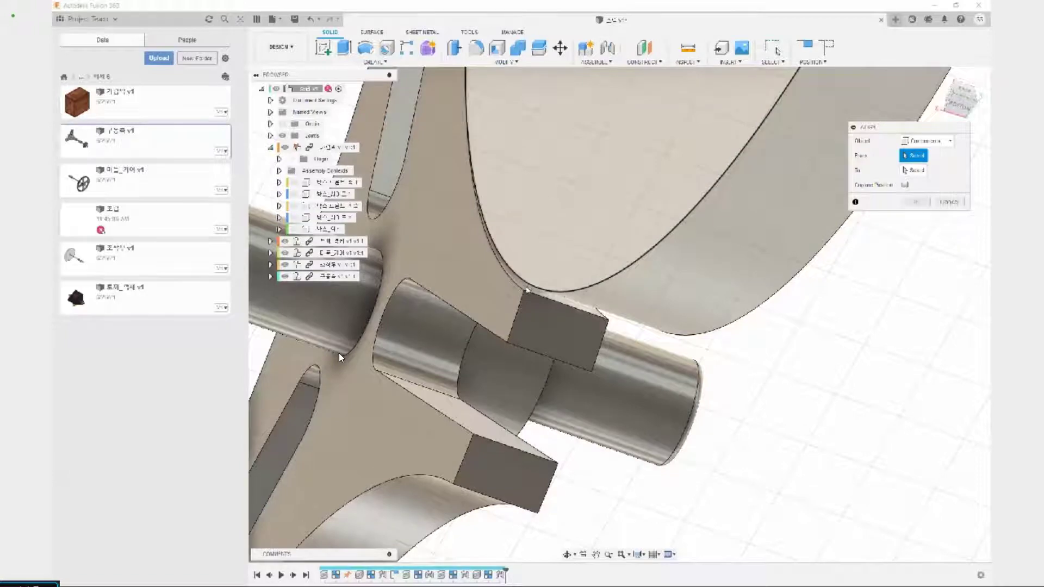
left_click(527, 291)
scroll(530, 286, "up", 5)
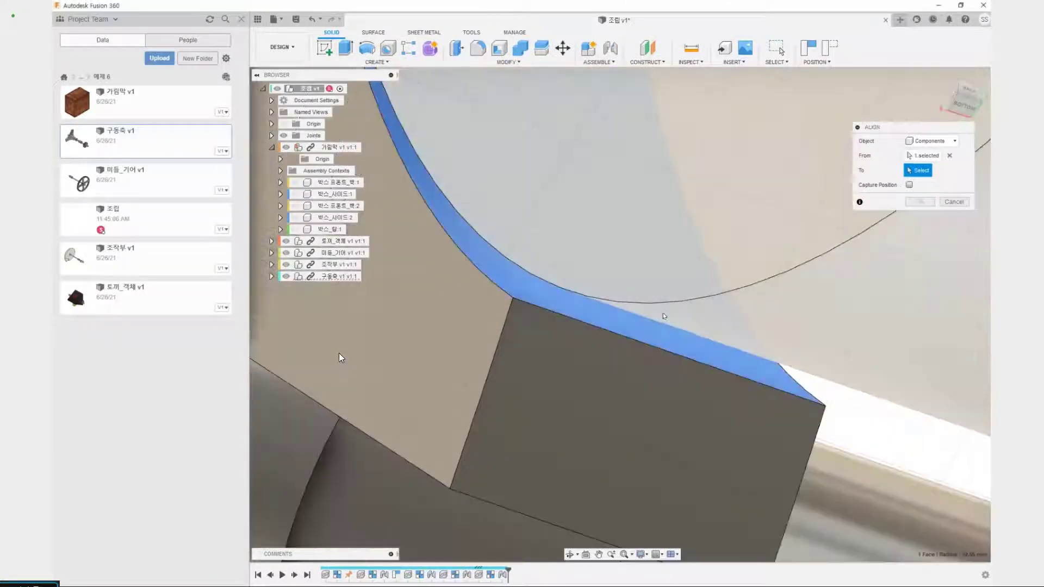
left_click(663, 314)
scroll(587, 346, "down", 6)
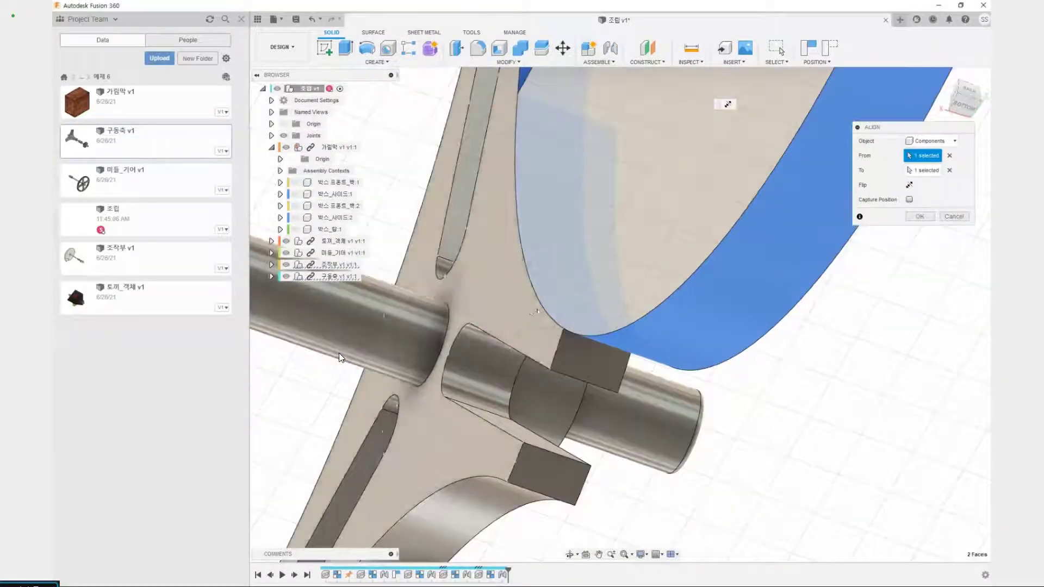
Check the wheel's contact with the disc, enable Capture Position and apply the alignment.
middle_click_drag(536, 312, 599, 265, "shift")
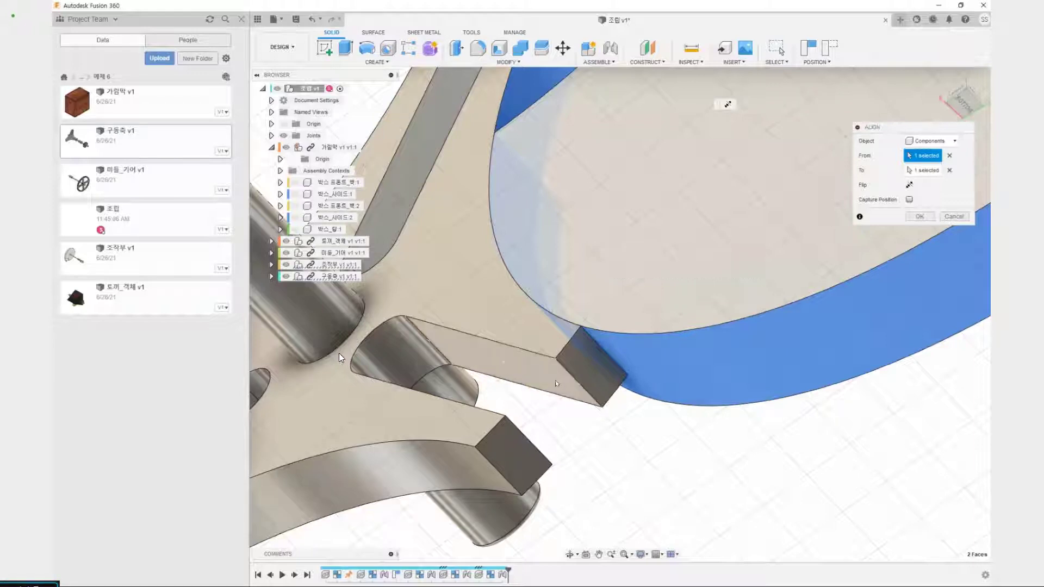
scroll(556, 380, "down", 3)
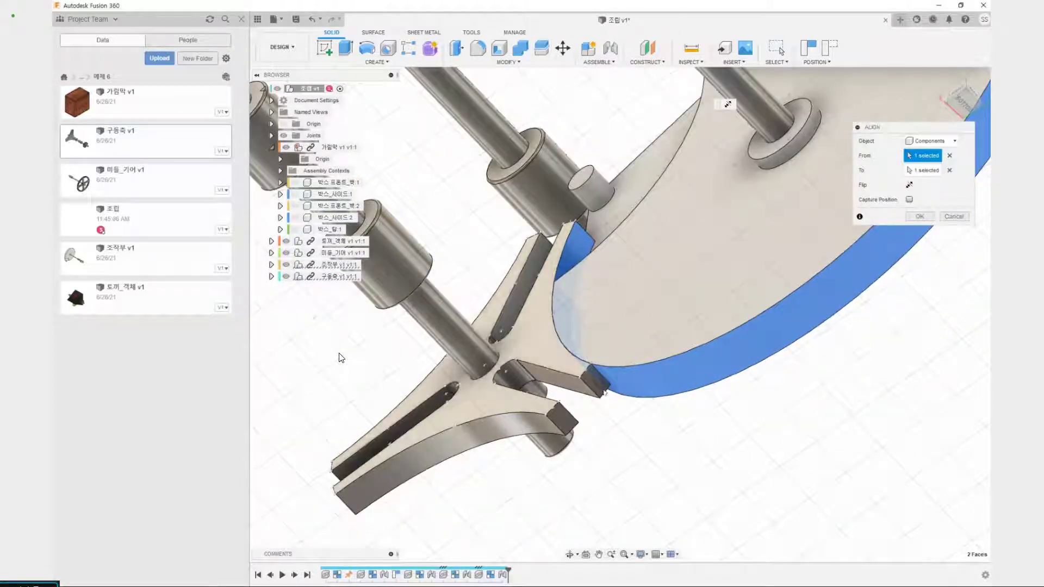
scroll(613, 453, "up", 4)
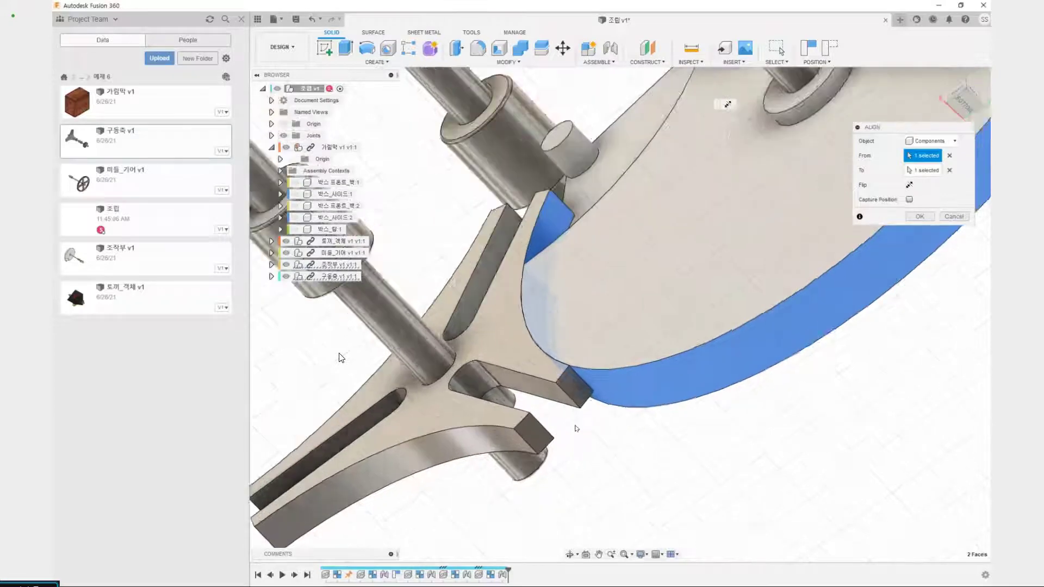
scroll(662, 408, "down", 2)
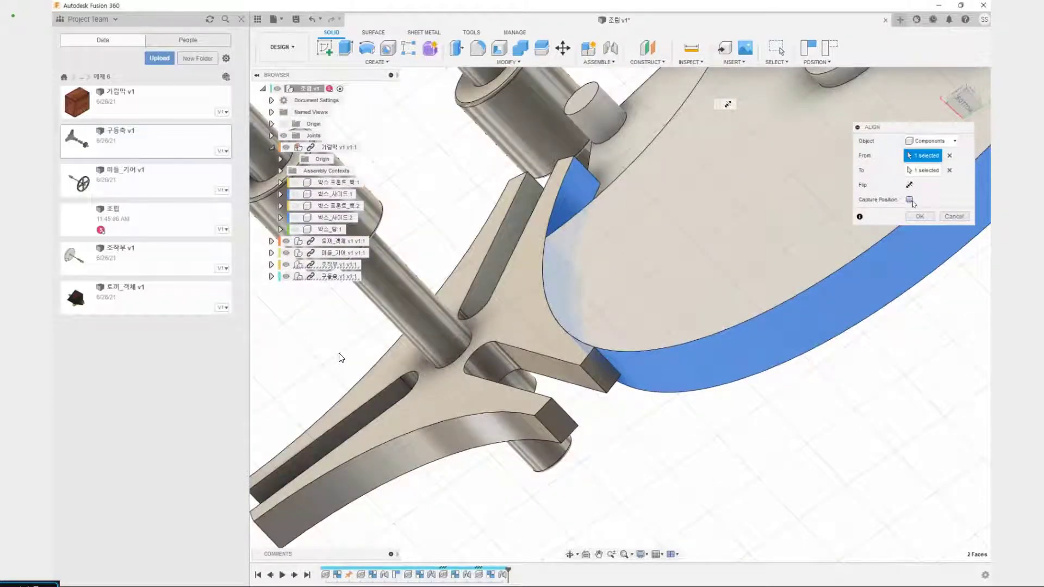
left_click(910, 200)
left_click(917, 217)
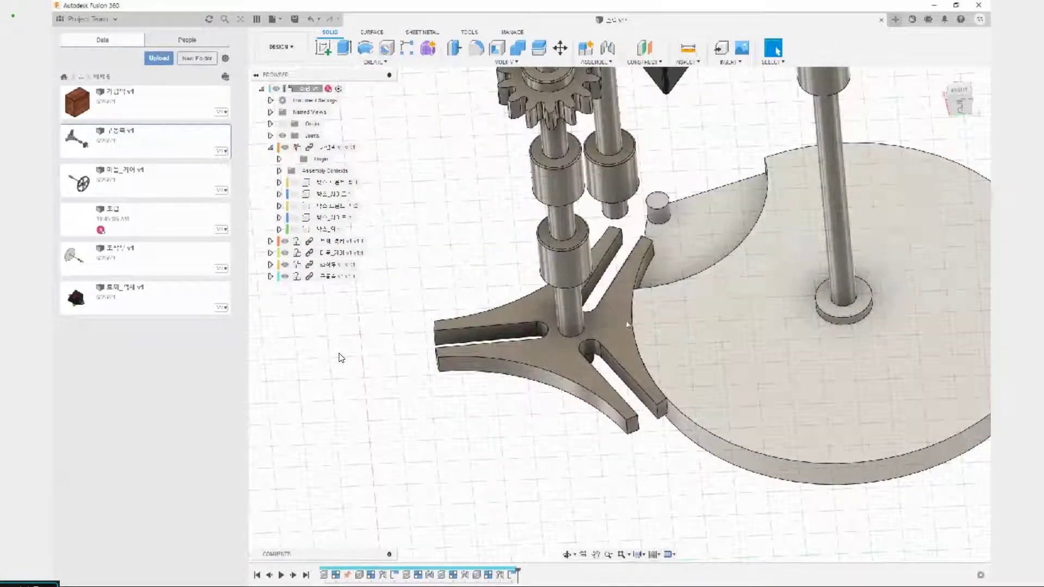
Check interference between 구동축's three-arm wheel and 조작부's disc.
left_click(688, 62)
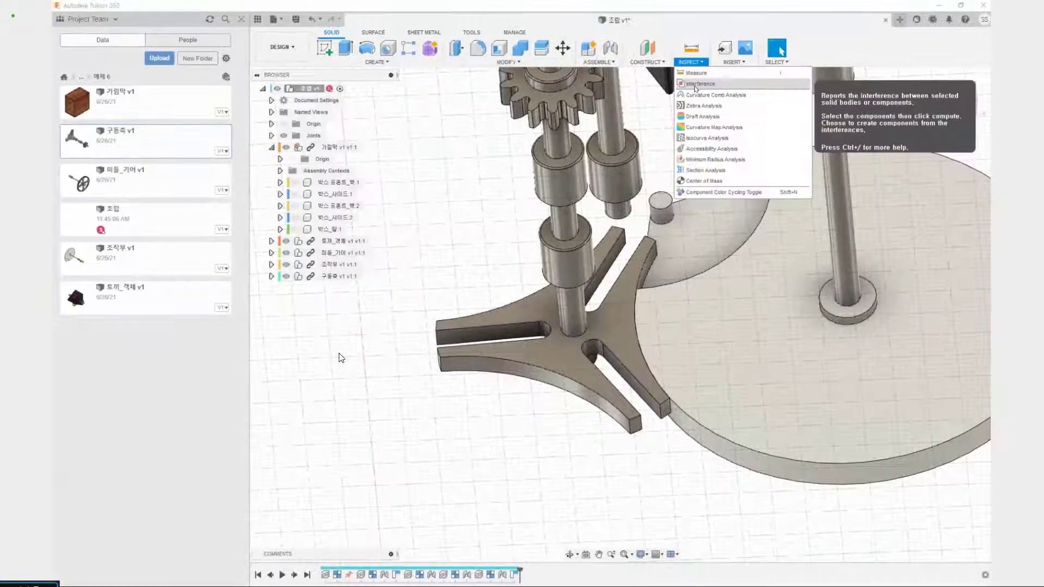
left_click(696, 84)
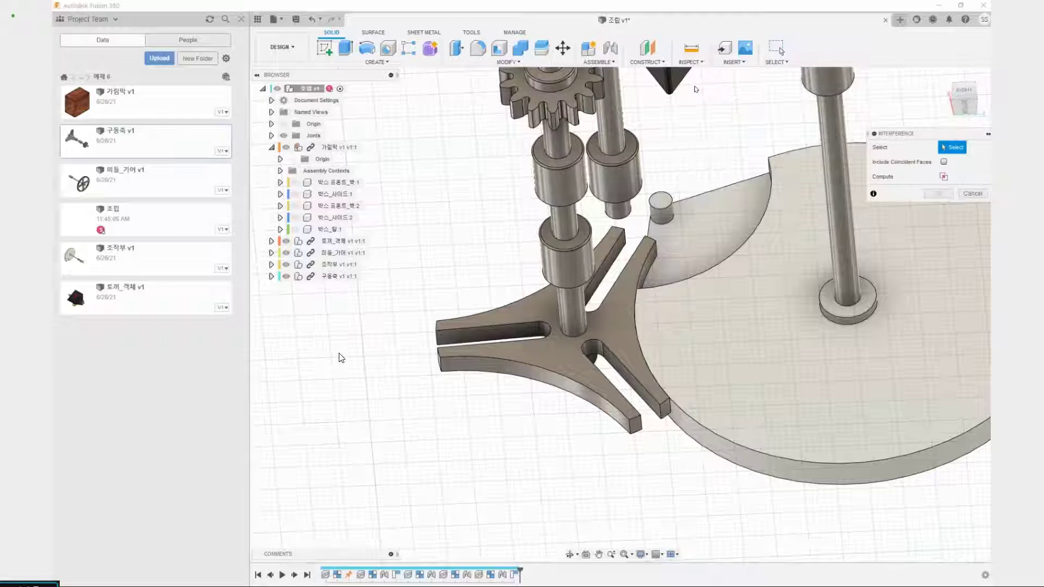
left_click(621, 338)
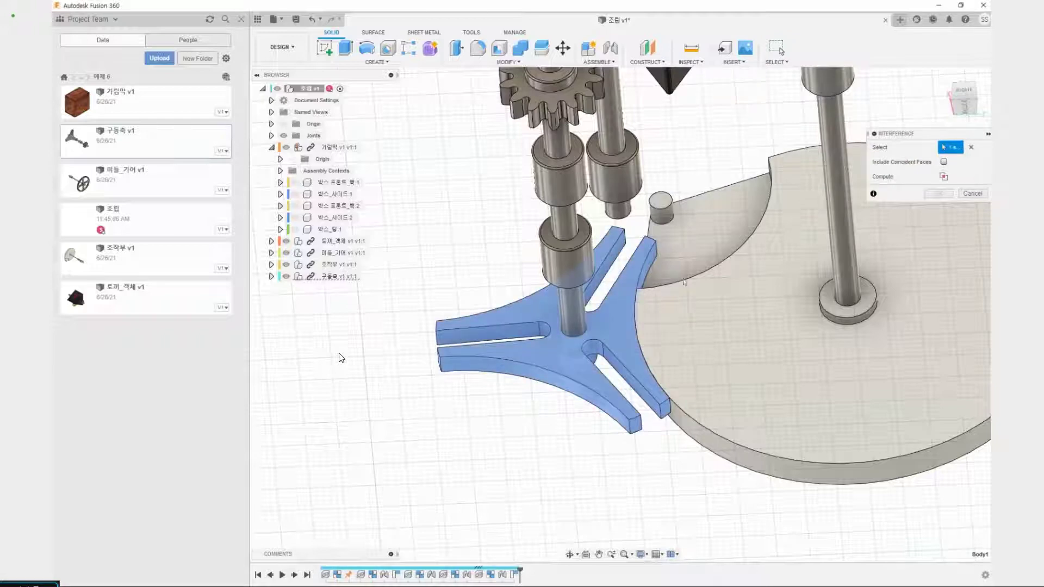
left_click(681, 328)
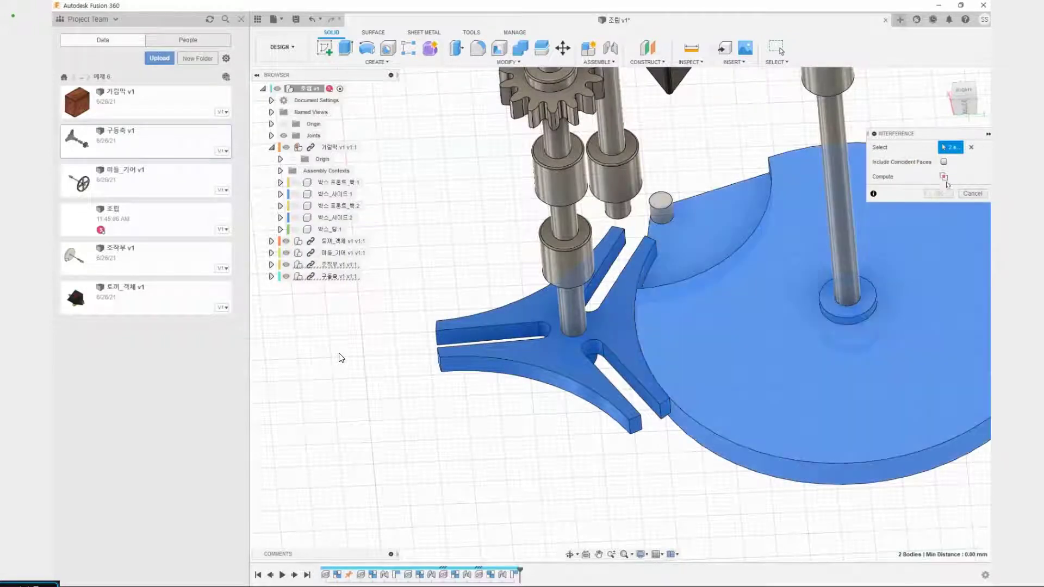
left_click(944, 177)
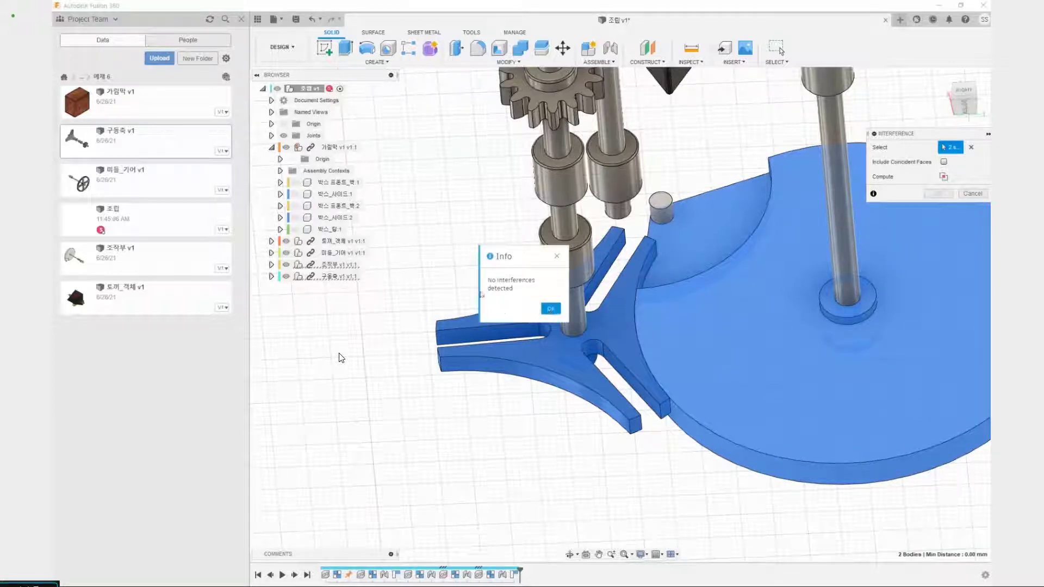
left_click(550, 309)
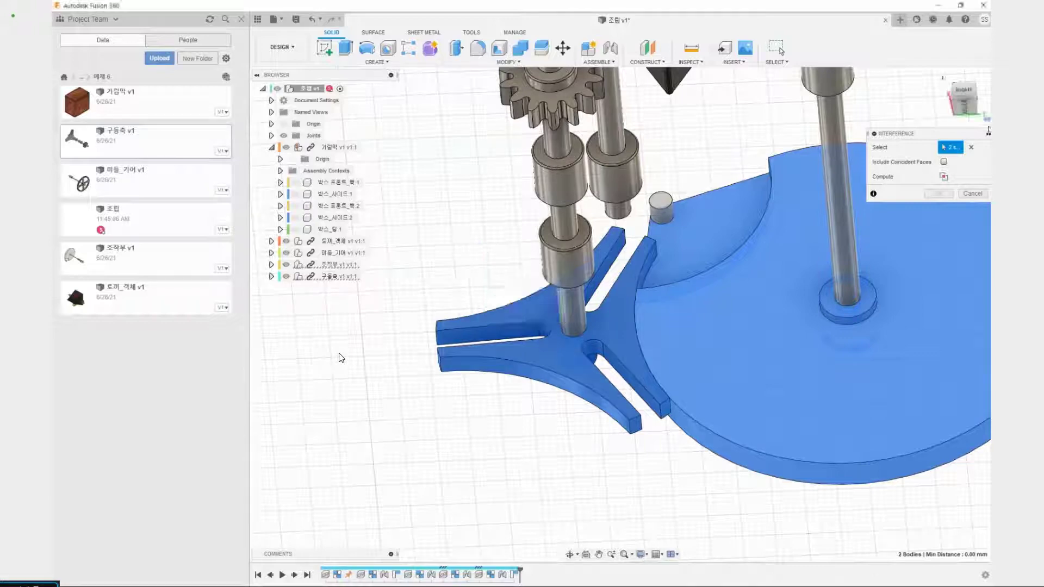
left_click(972, 193)
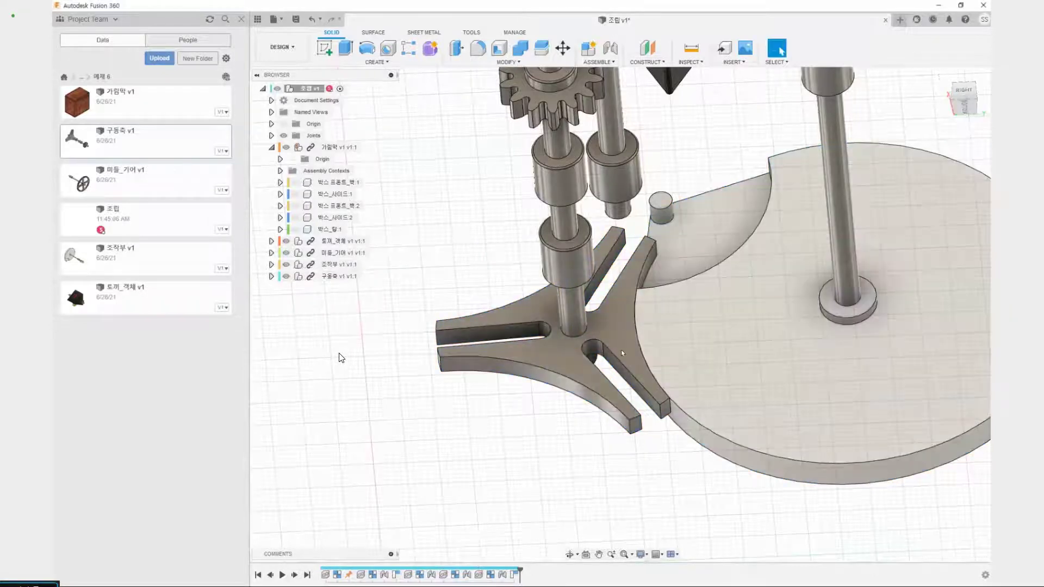
Examine the whole assembly from several angles and turn the rabbit box's small gear to test the gear train's motion.
scroll(631, 353, "down", 3)
scroll(699, 211, "down", 4)
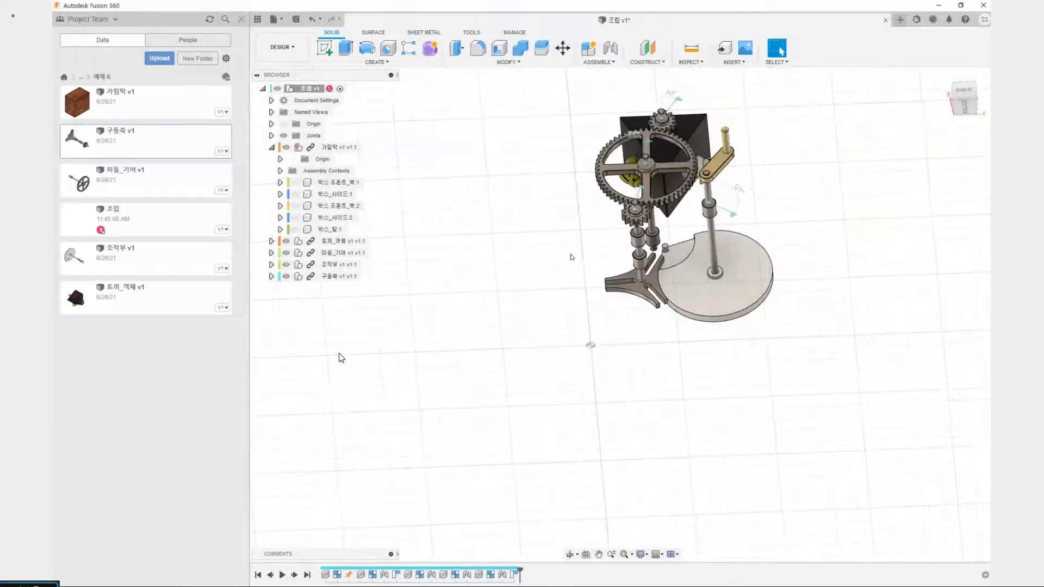
middle_click_drag(571, 257, 670, 293, "shift")
scroll(341, 358, "up", 4)
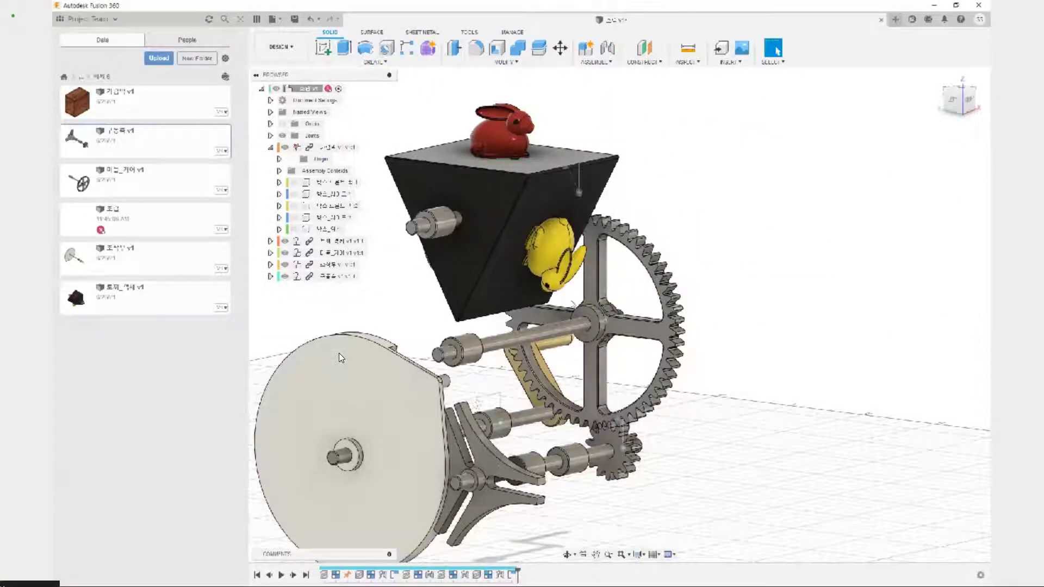
scroll(679, 254, "down", 3)
middle_click_drag(693, 218, 342, 322, "shift")
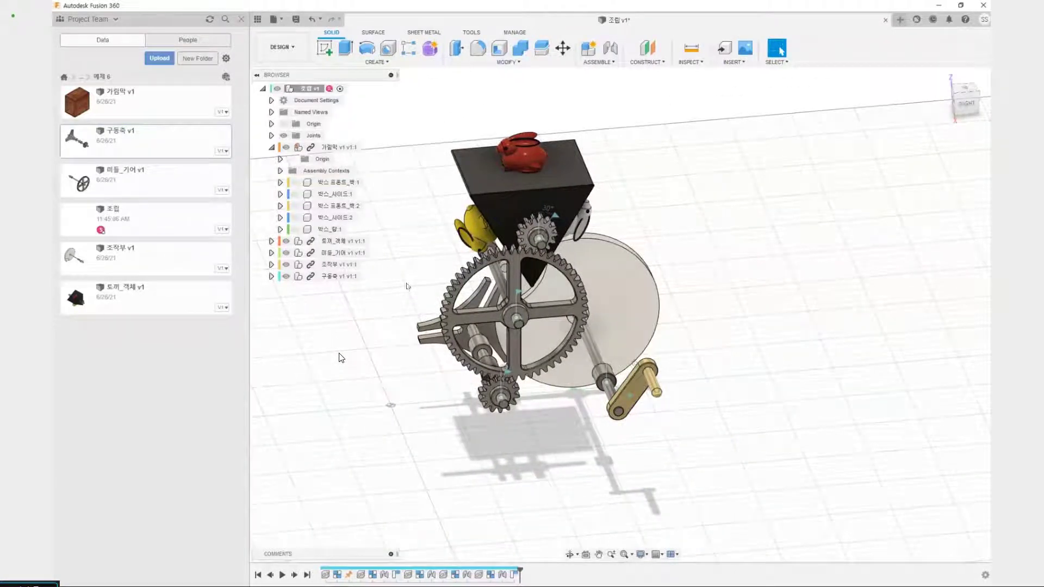
middle_click_drag(402, 274, 433, 275)
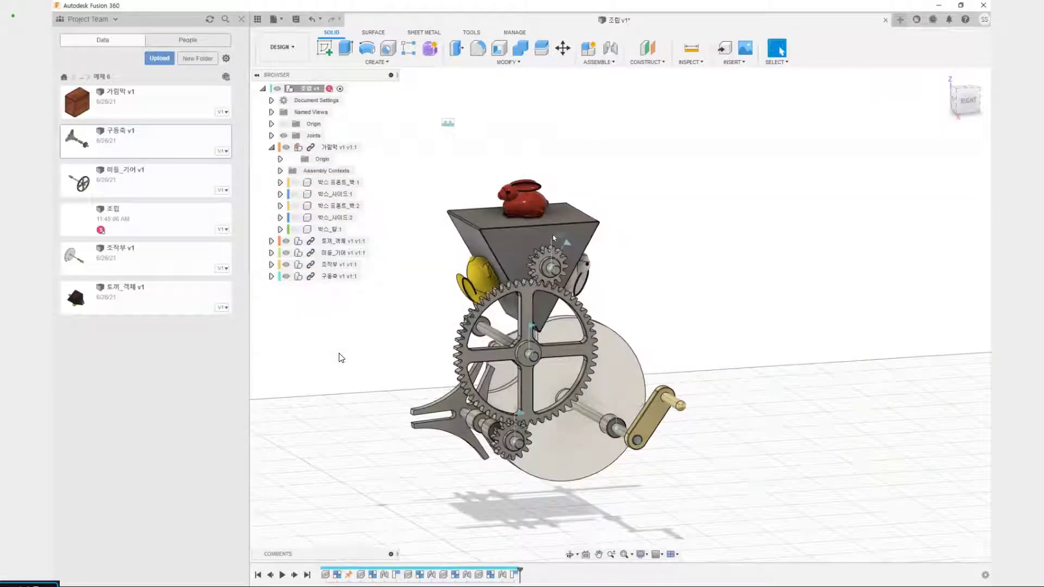
left_click_drag(553, 235, 581, 254)
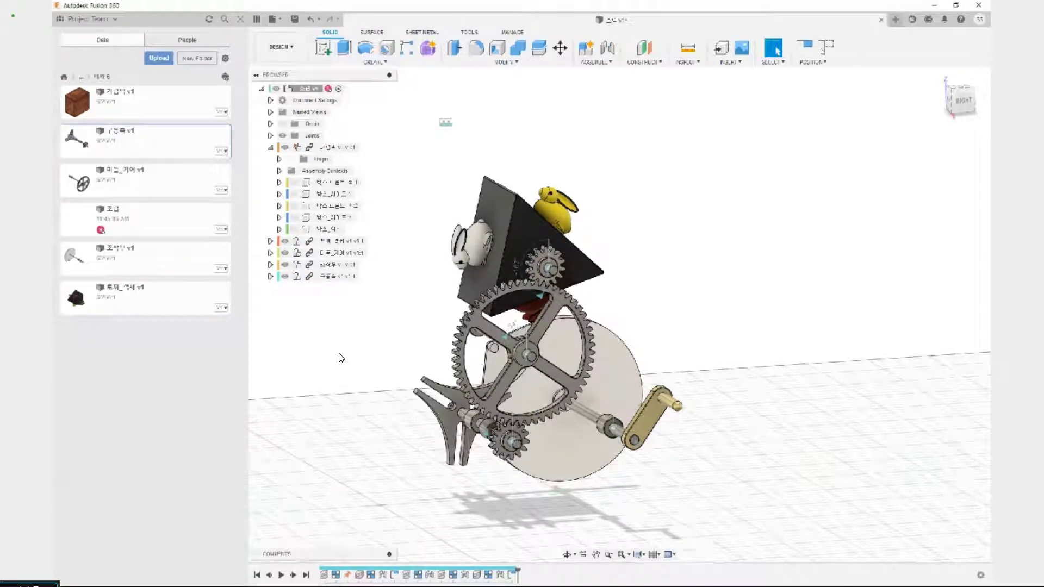
left_click(593, 62)
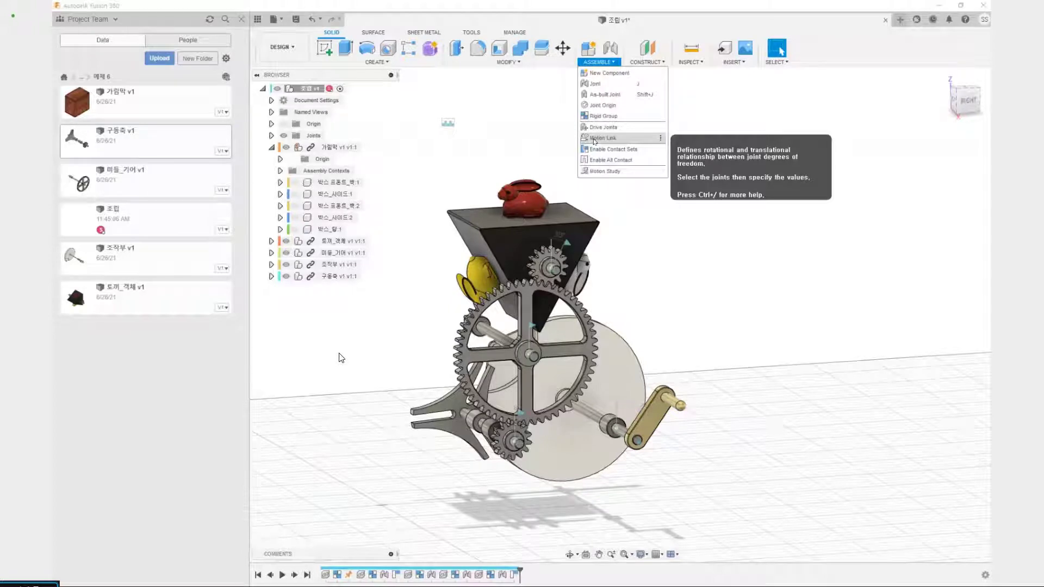
left_click(594, 140)
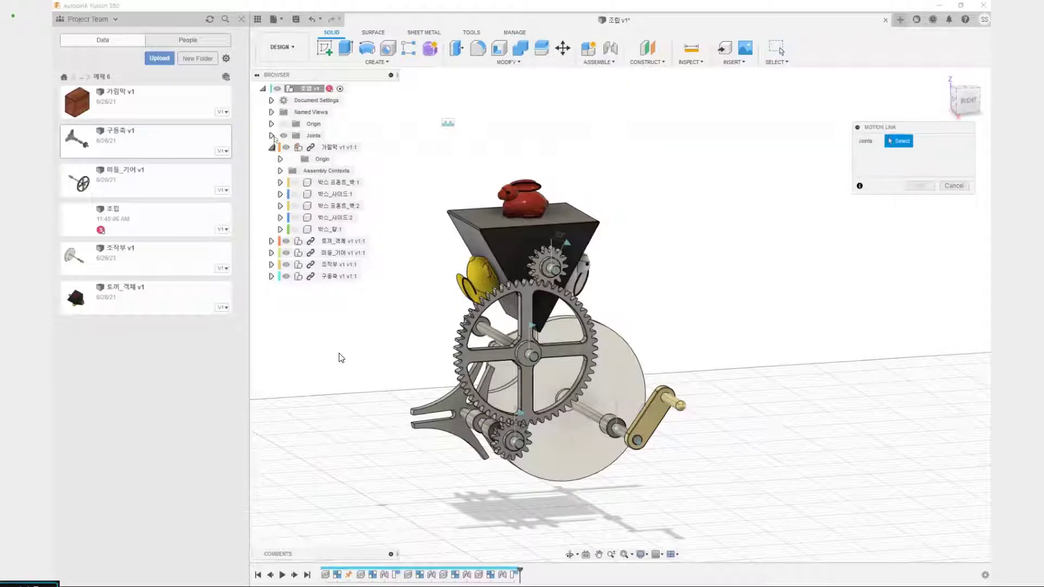
left_click(567, 246)
left_click(566, 246)
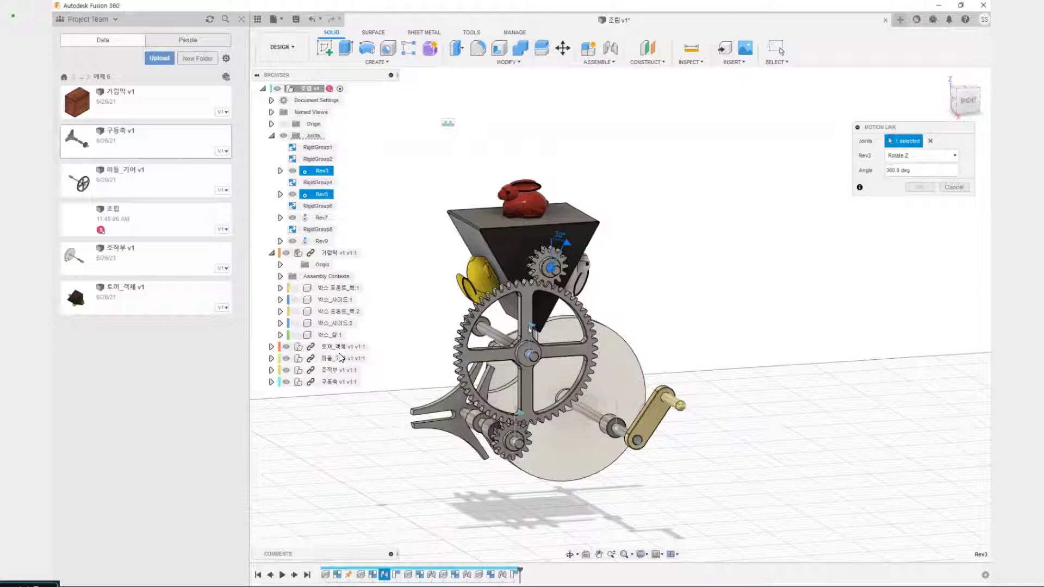
left_click(531, 329)
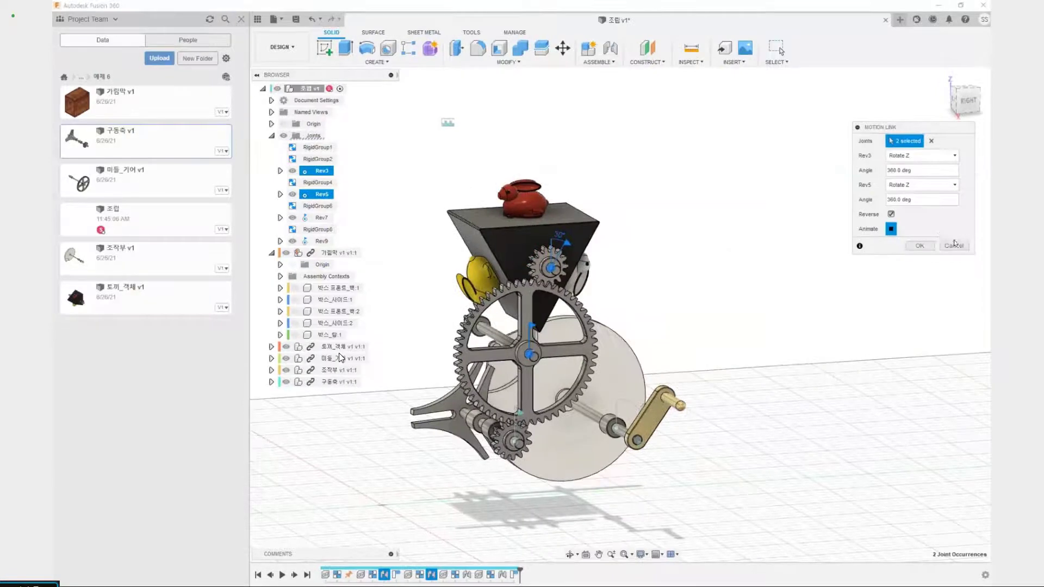
left_click(931, 141)
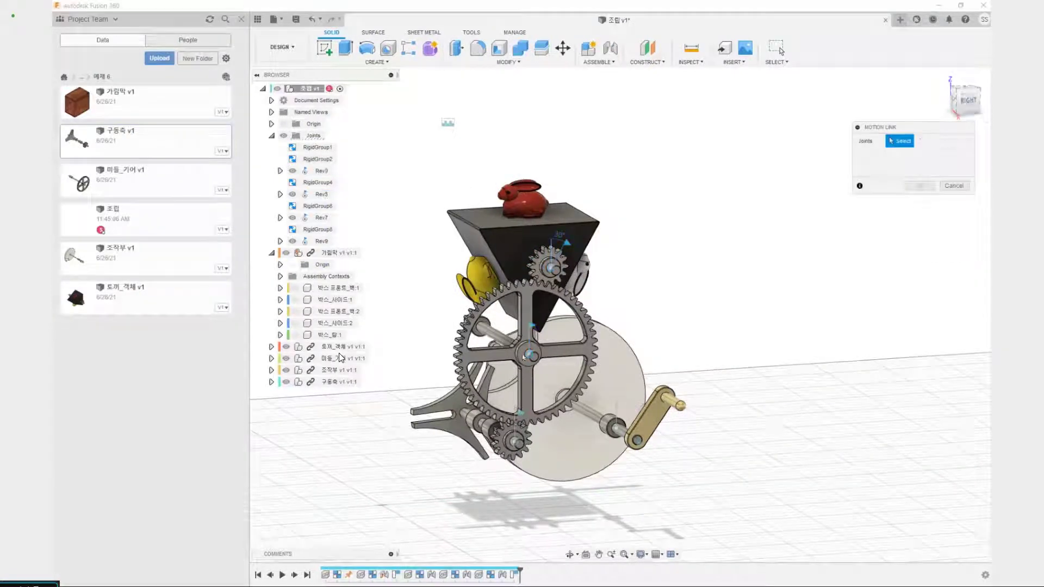
left_click(531, 328)
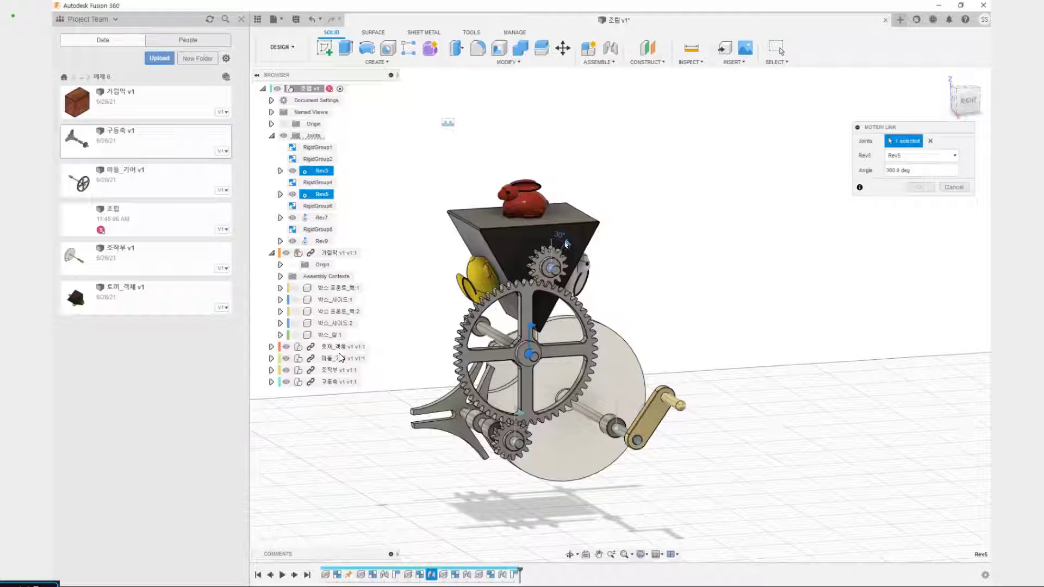
left_click(565, 244)
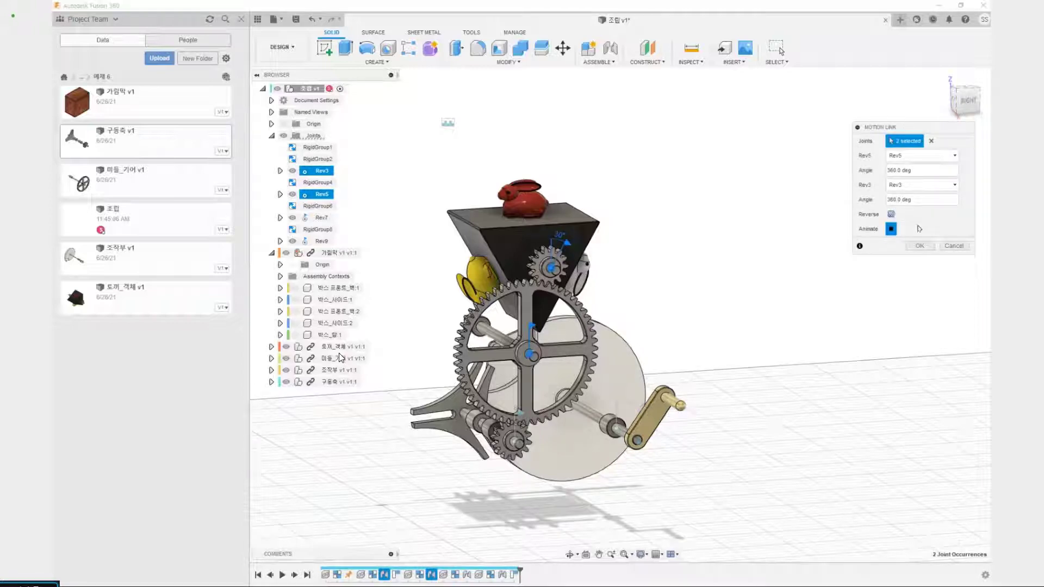
left_click(958, 245)
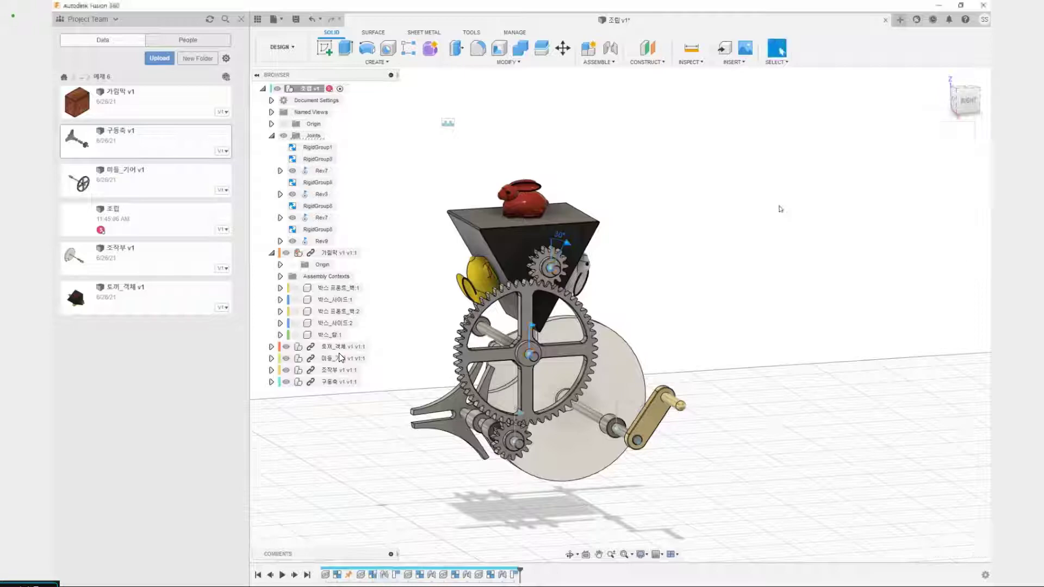
Create a motion link from the large middle gear's joint Rev5 to the rabbit box's joint Rev3, 360 deg each, with Reverse enabled.
right_click(654, 140)
left_click(657, 88)
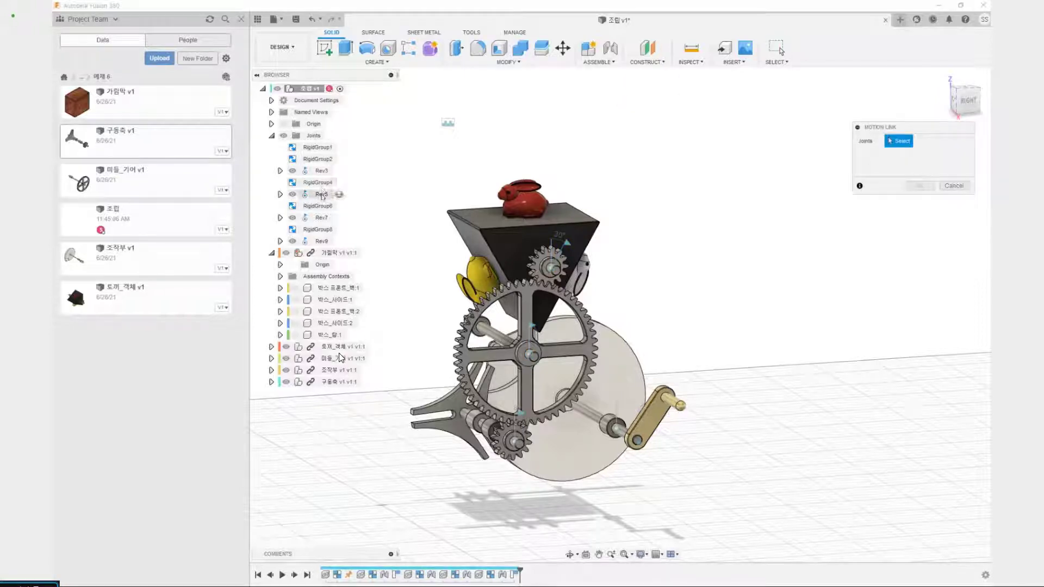
left_click(533, 326)
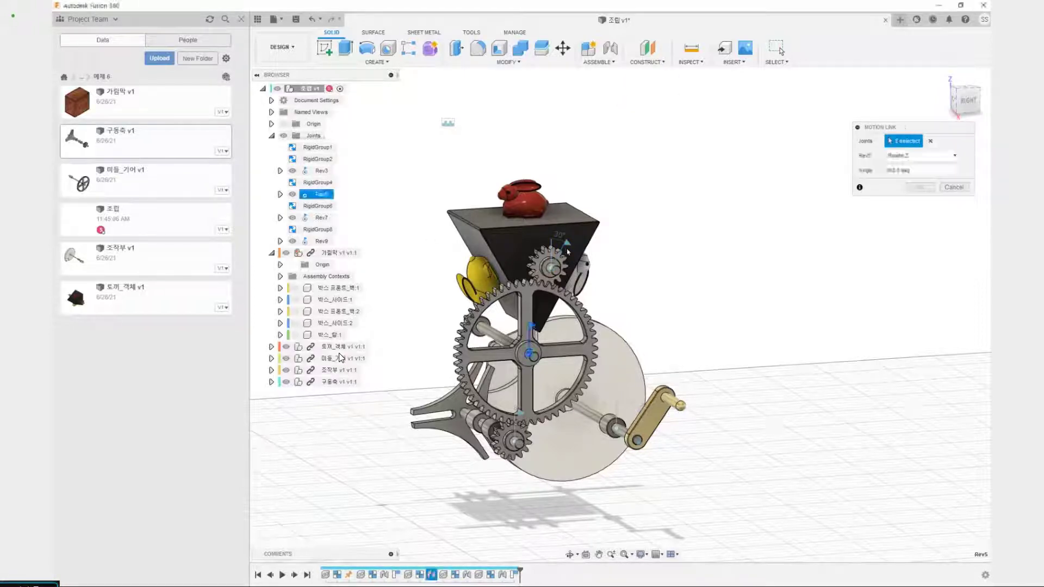
left_click(565, 245)
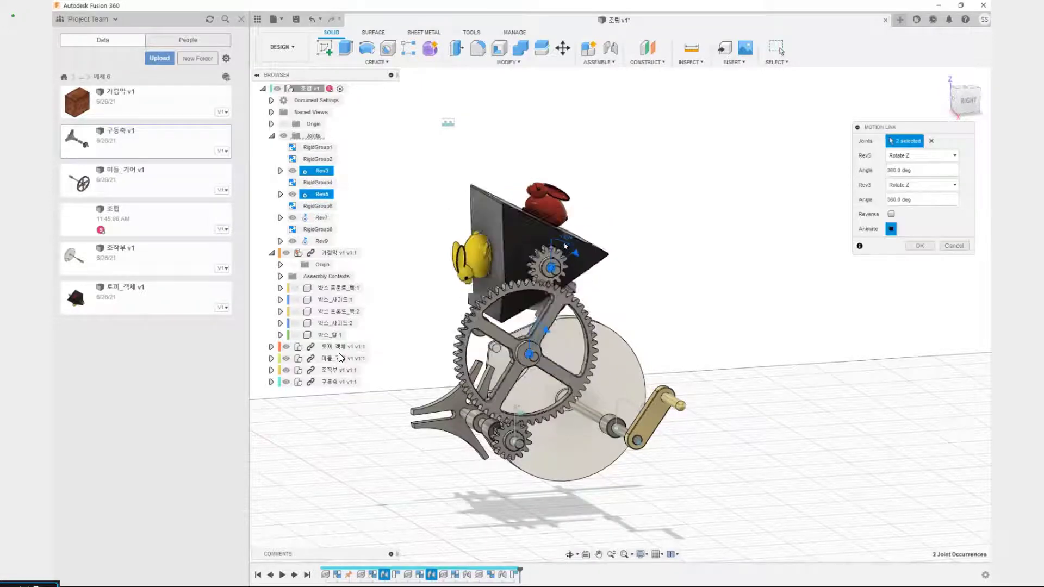
left_click(891, 214)
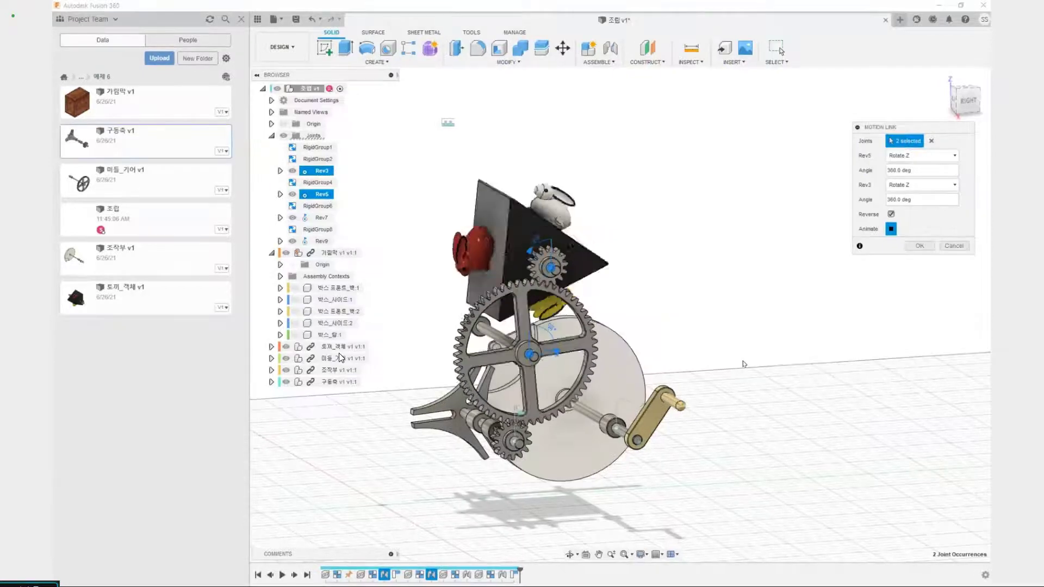
left_click(919, 246)
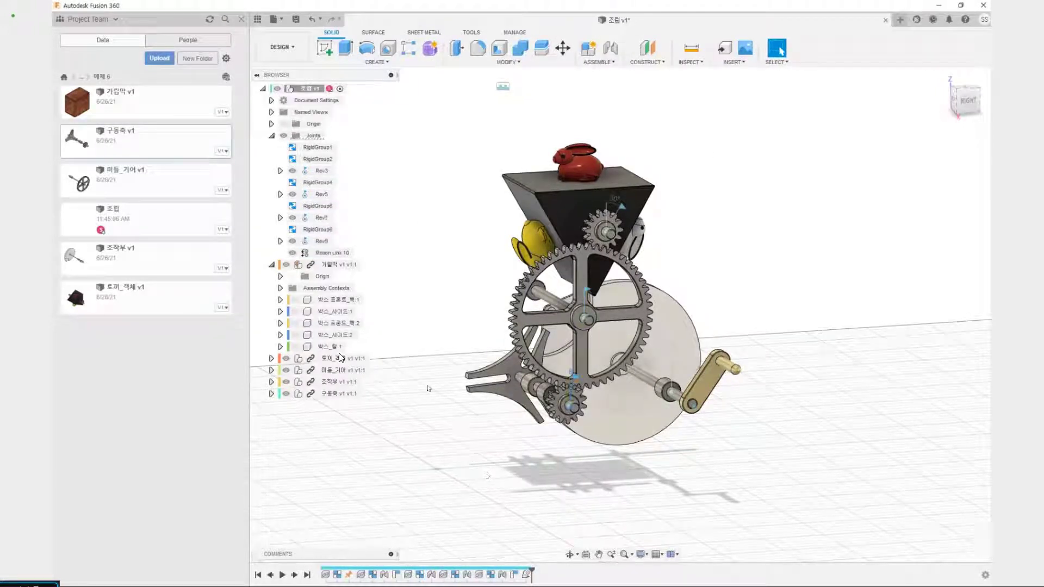
Create a motion link from 구동축's joint Rev9 to the large middle gear's joint Rev5, 360 deg each, with Reverse enabled.
left_click(599, 62)
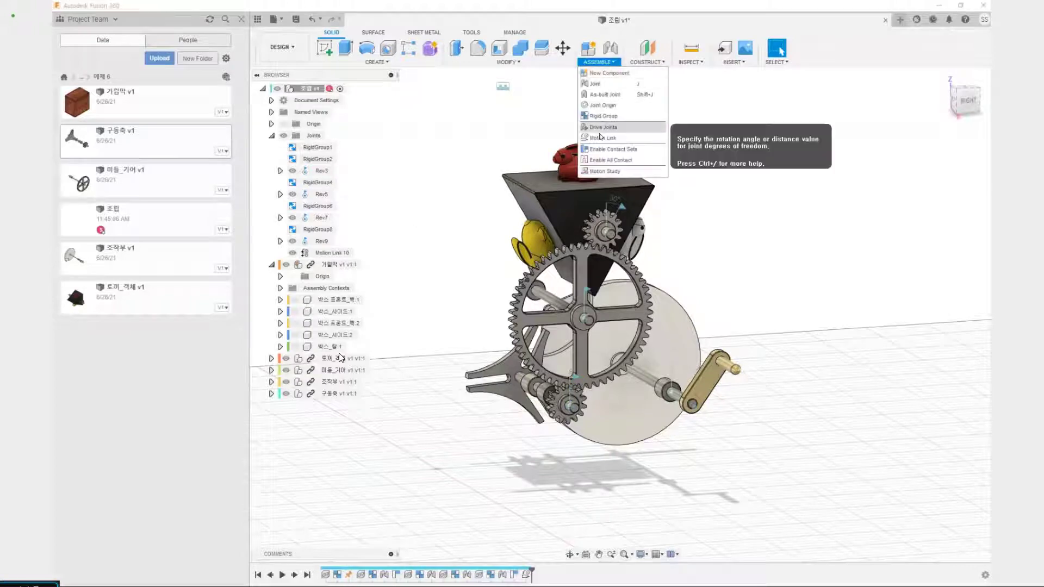
left_click(601, 139)
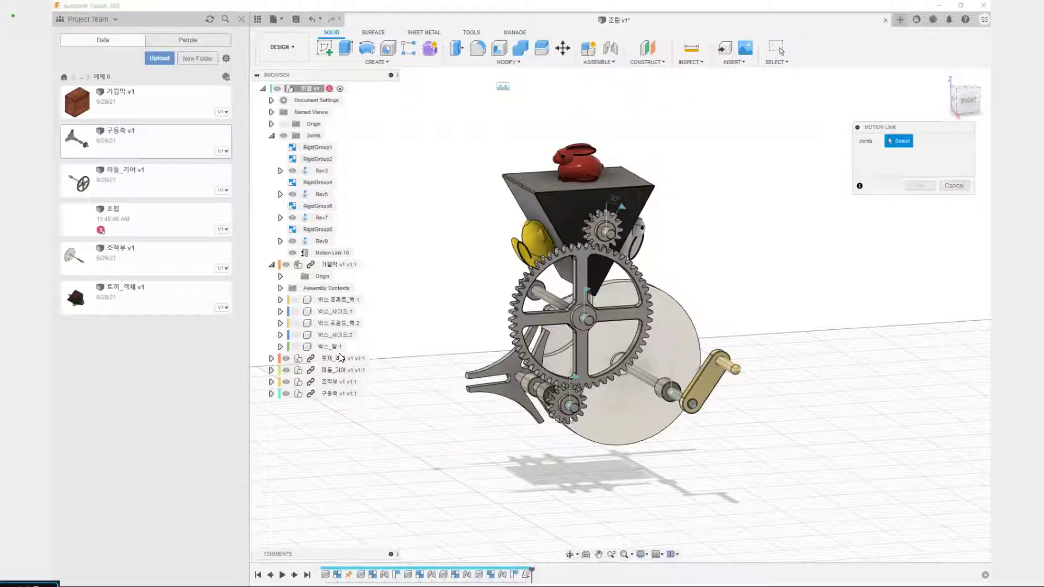
left_click(570, 404)
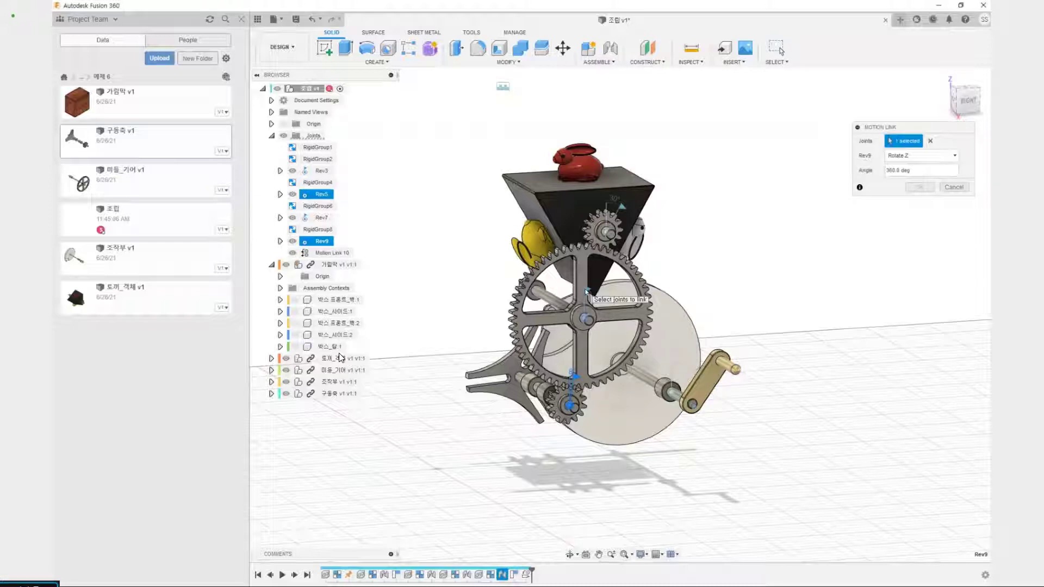
left_click(586, 294)
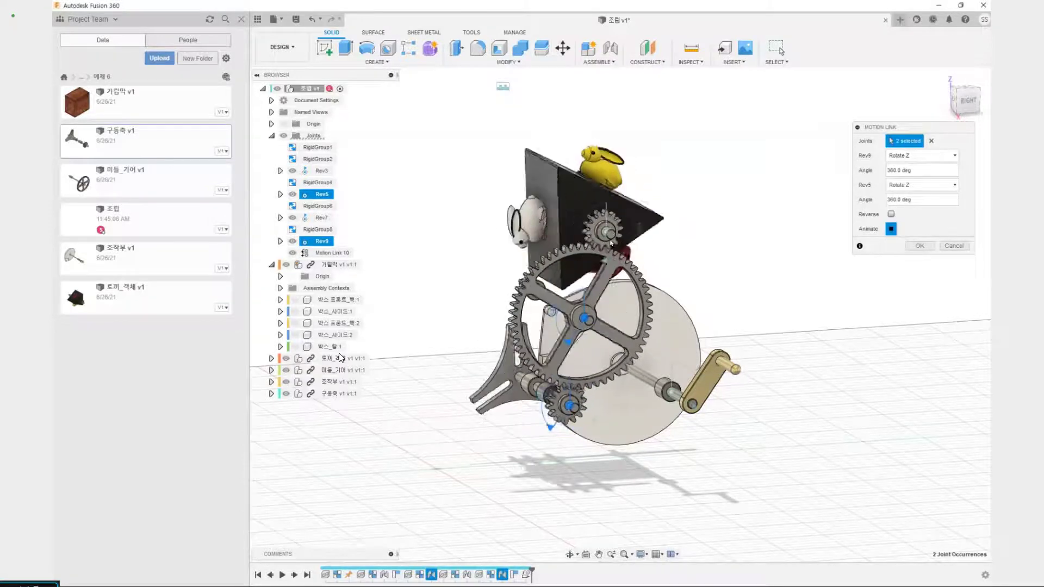
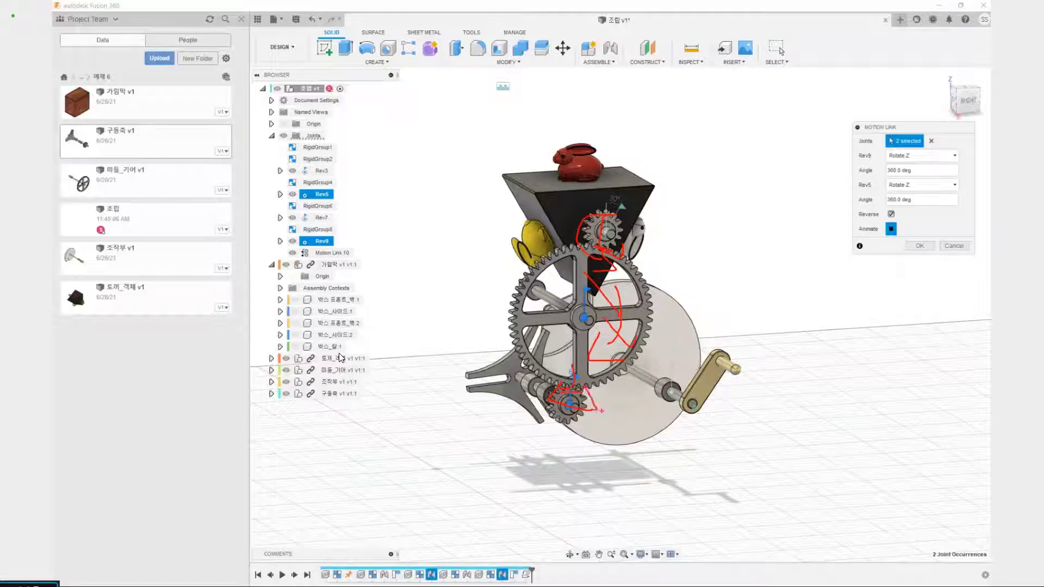
key("Escape")
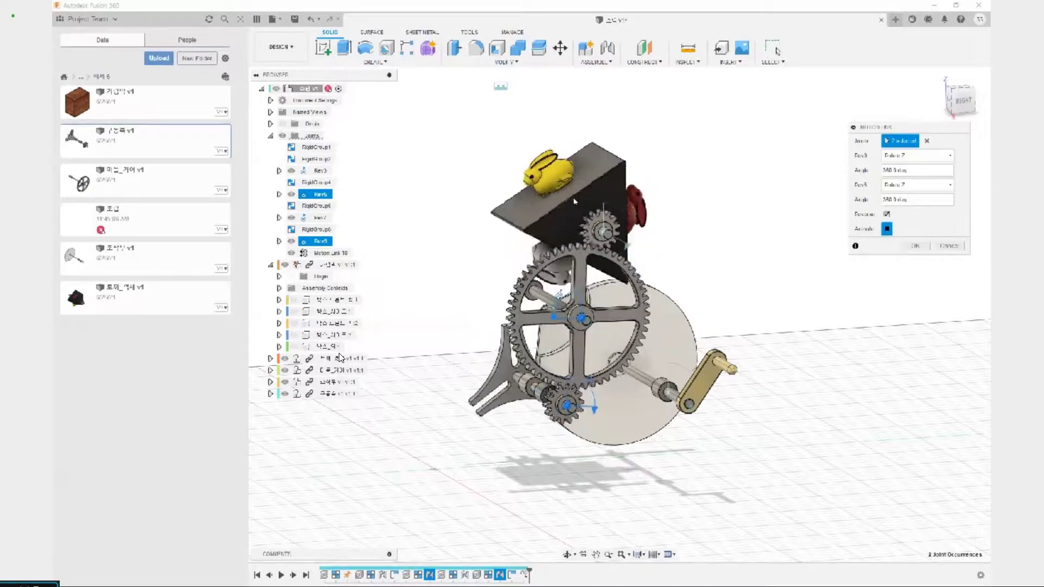
left_click(915, 246)
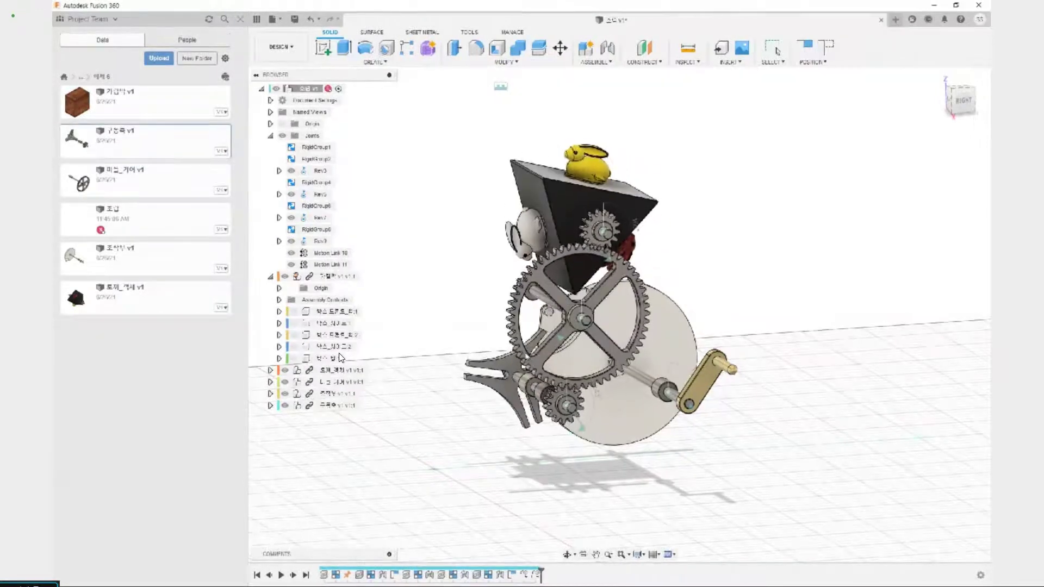
Revert the moved gears and rabbit box to their captured positions.
key("Escape")
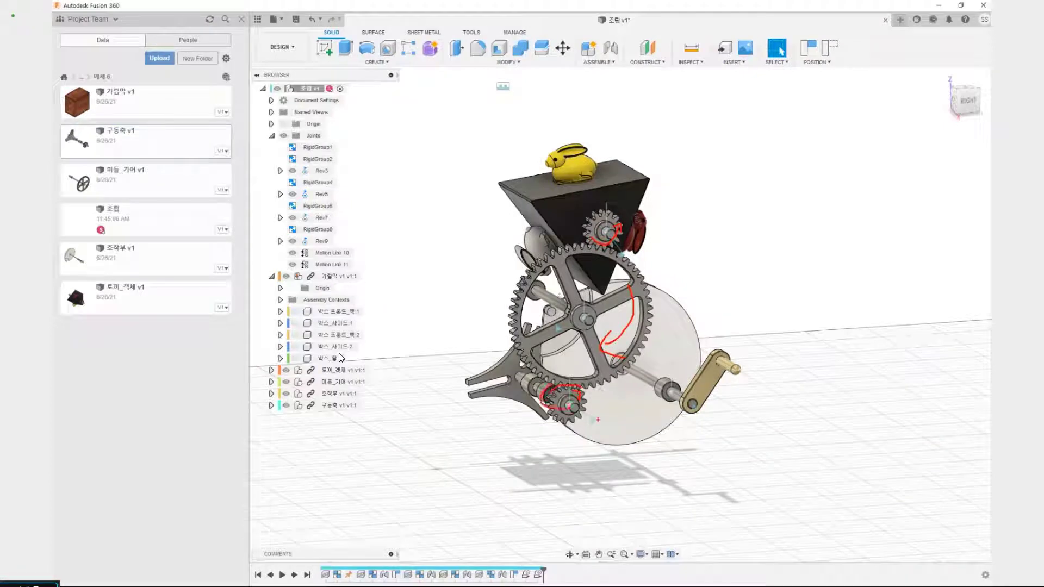
key("Escape")
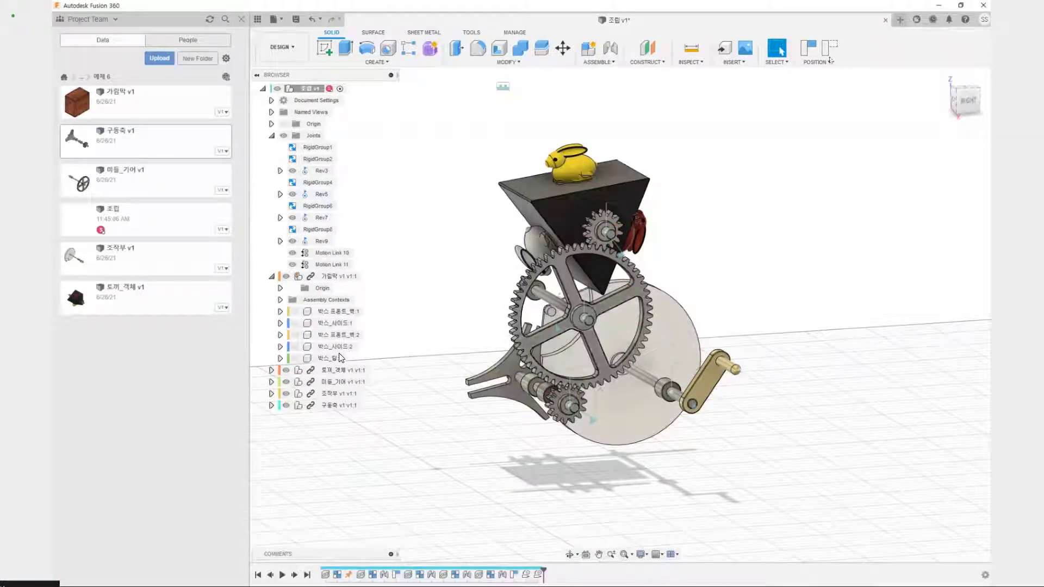
left_click(830, 51)
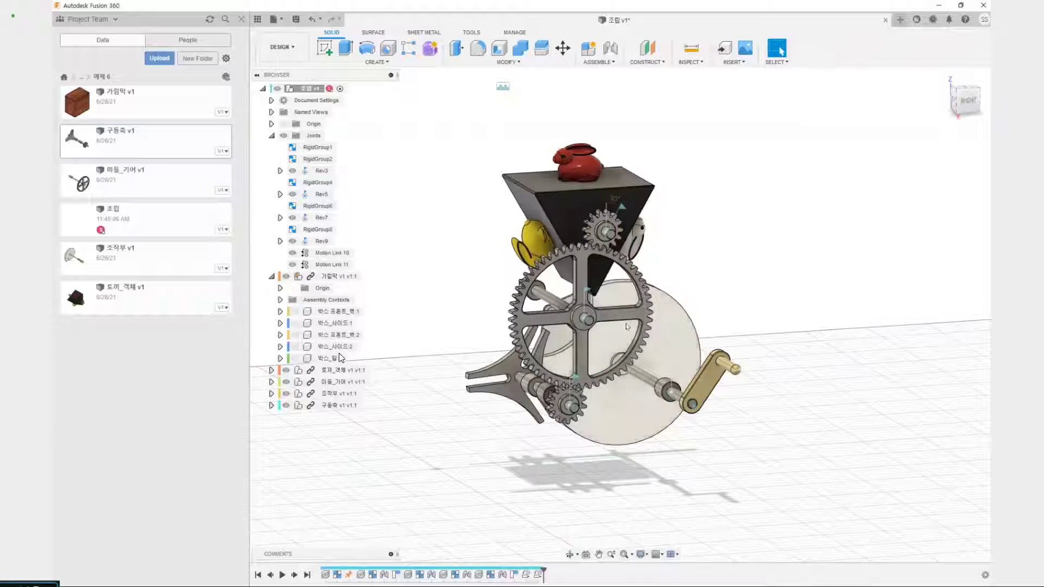
Enable contact sets for the assembly.
middle_click_drag(479, 420, 472, 349, "shift")
scroll(477, 371, "up", 3)
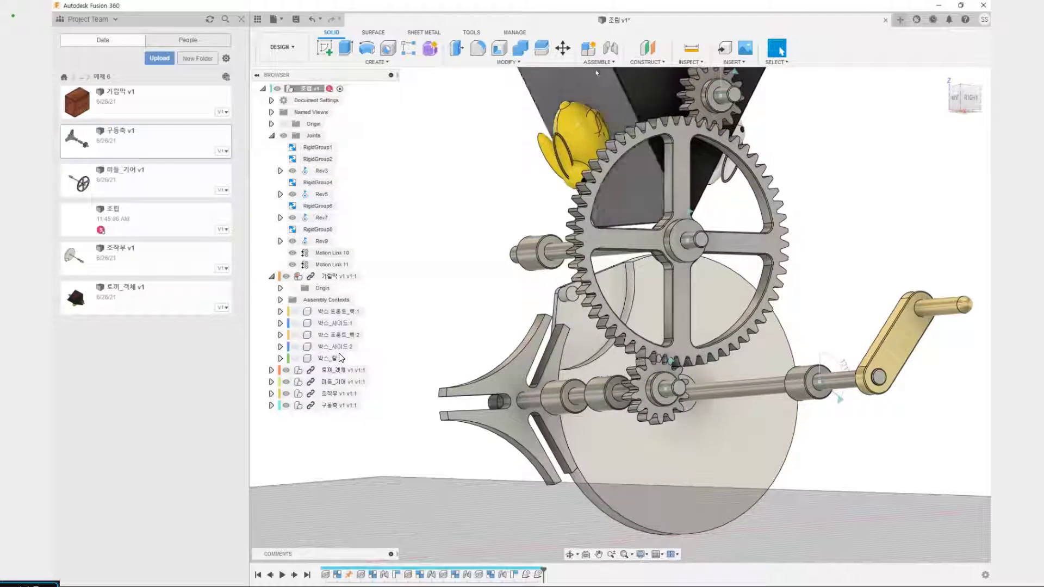
left_click(597, 63)
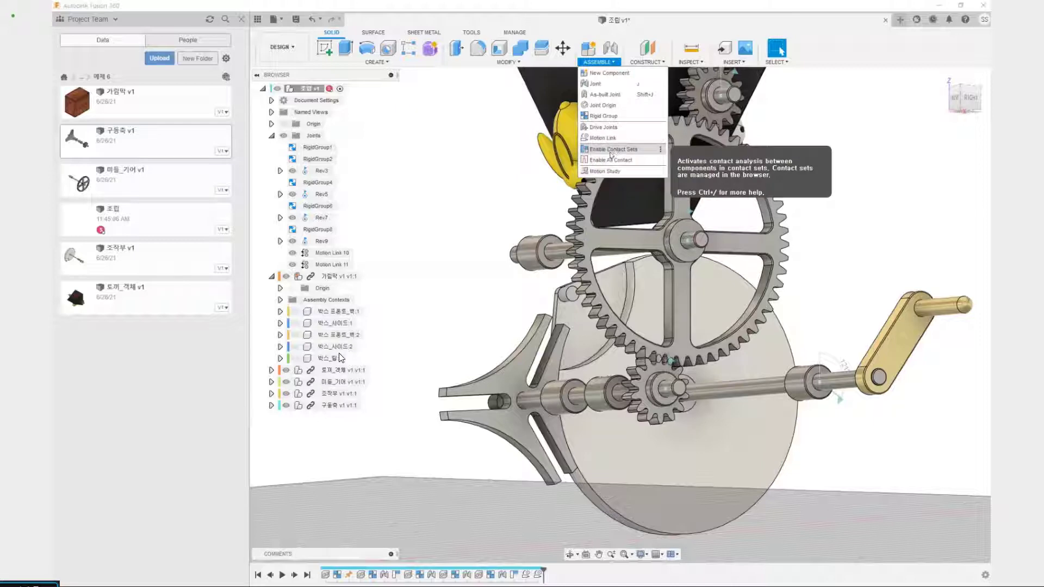
left_click(612, 150)
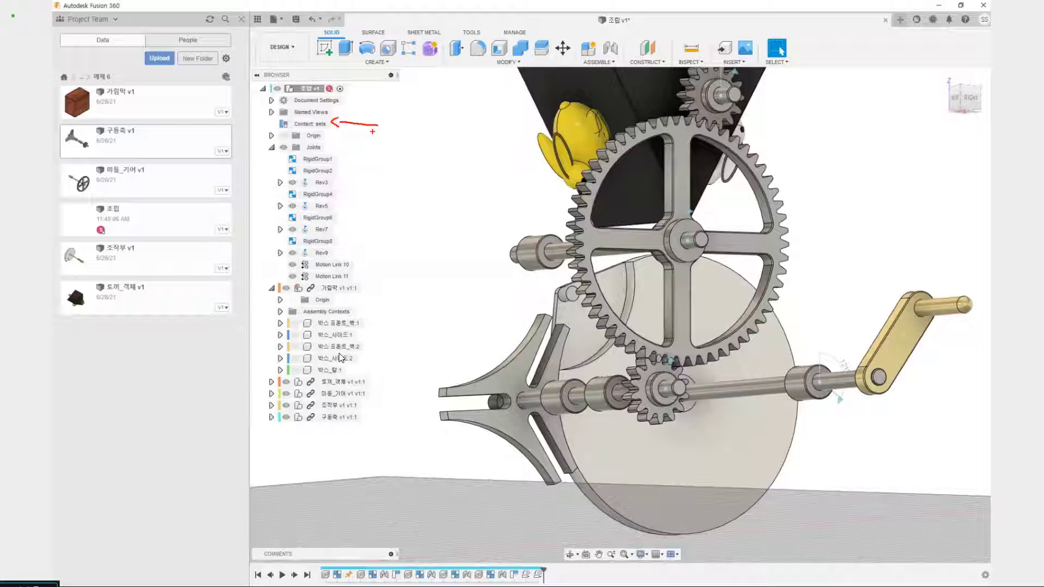
Create a new contact set between the pin body of 조작부's disc and the slotted three-arm body of 구동축.
right_click(311, 124)
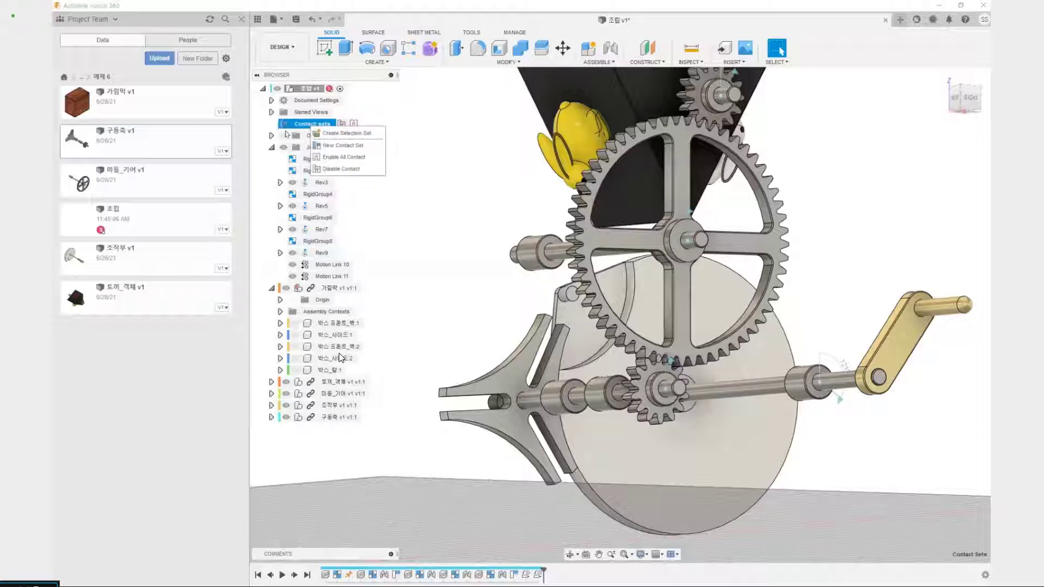
left_click(351, 146)
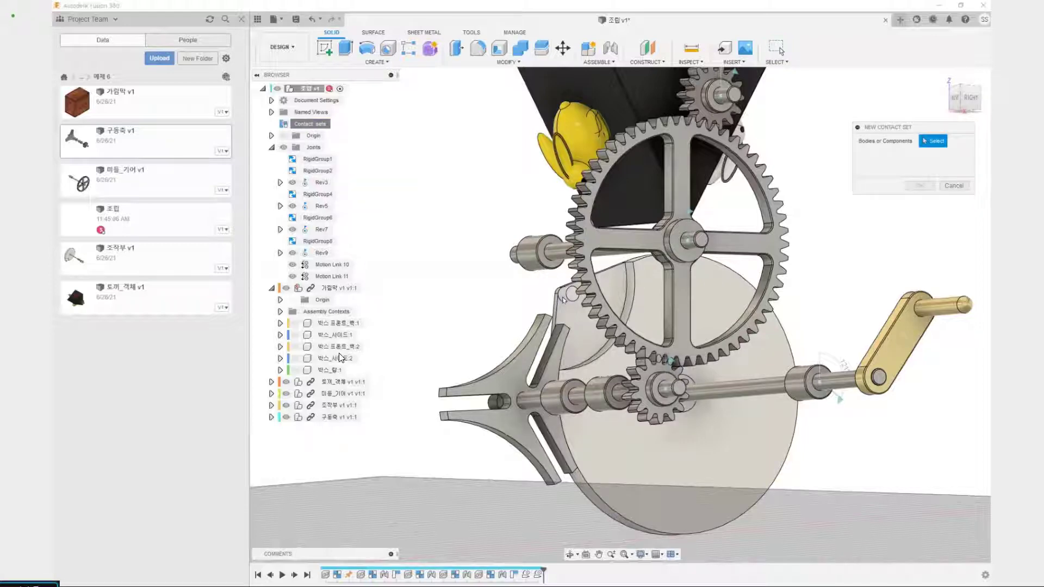
left_click(564, 298)
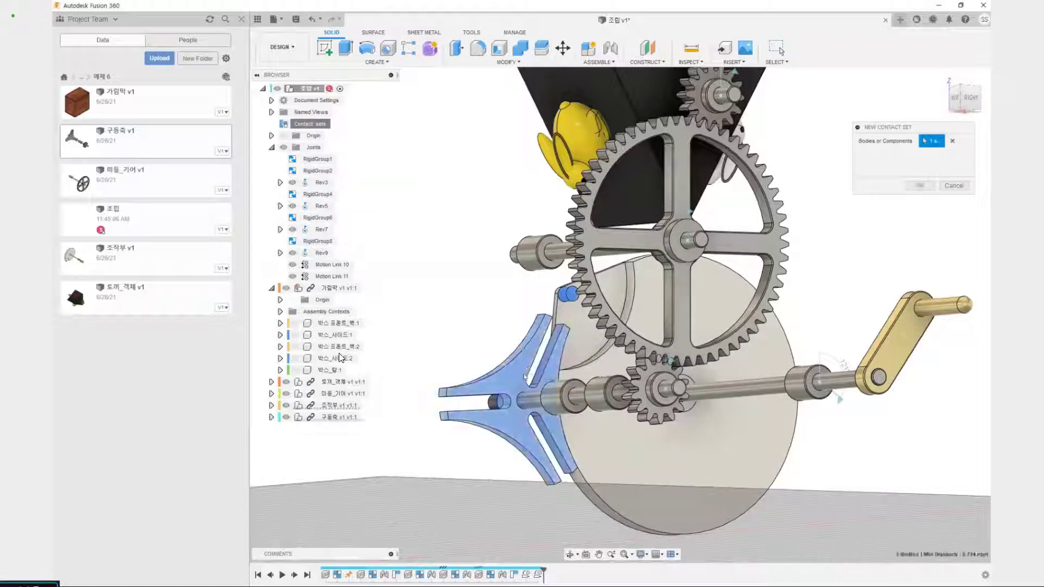
left_click(526, 374)
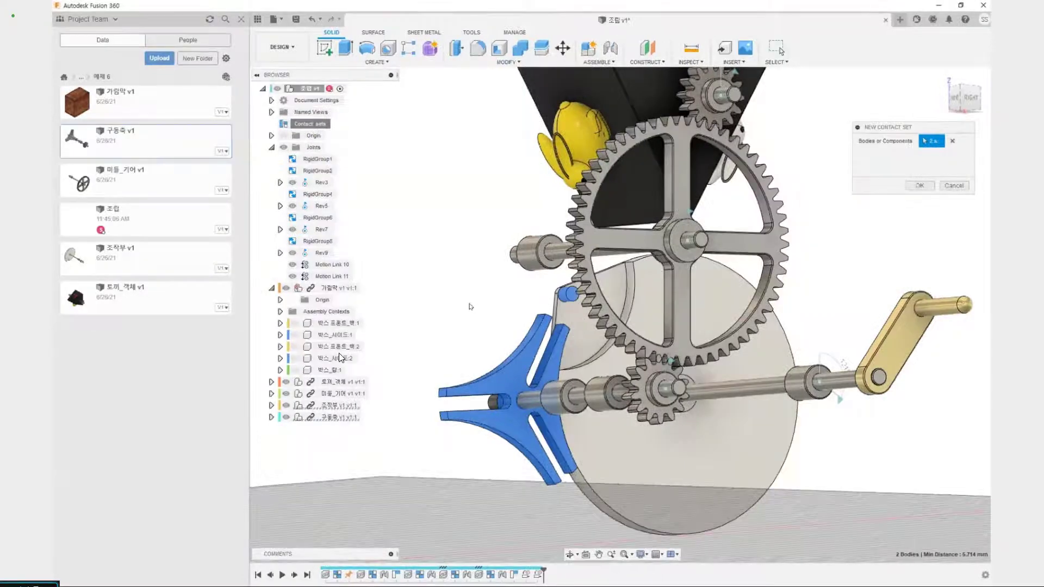
left_click(918, 186)
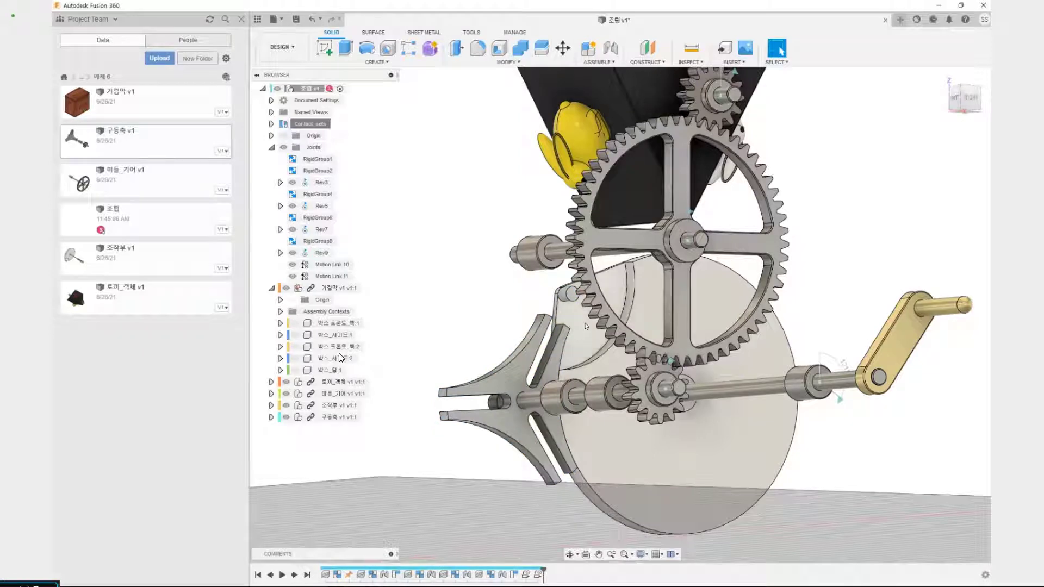
Turn the crank disc to test how its pin drives the slotted three-arm part and the gear train.
left_click_drag(583, 323, 701, 412)
left_click_drag(701, 412, 687, 344)
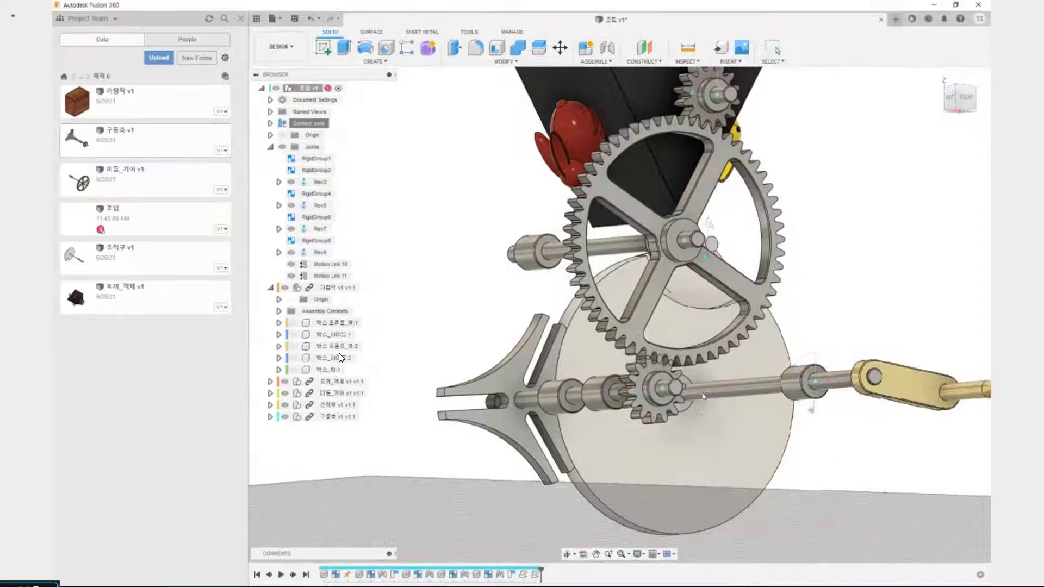
scroll(686, 340, "down", 4)
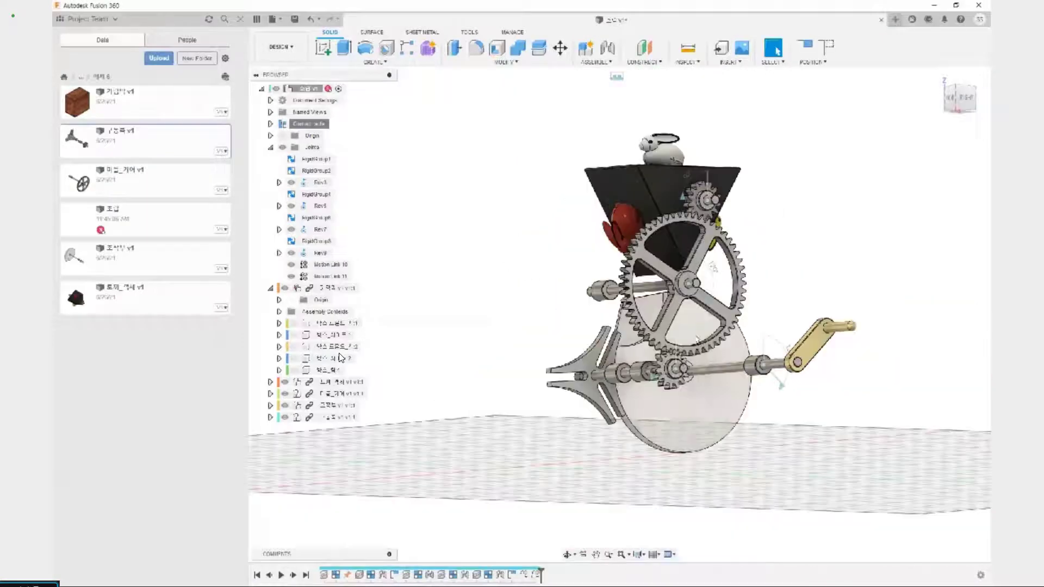
left_click_drag(662, 411, 668, 420)
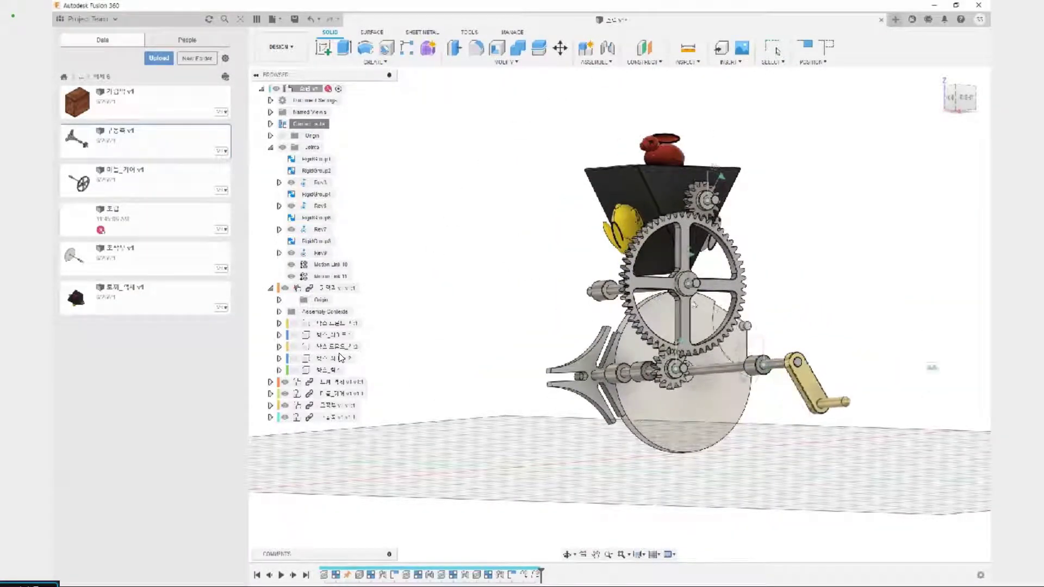
key("Escape")
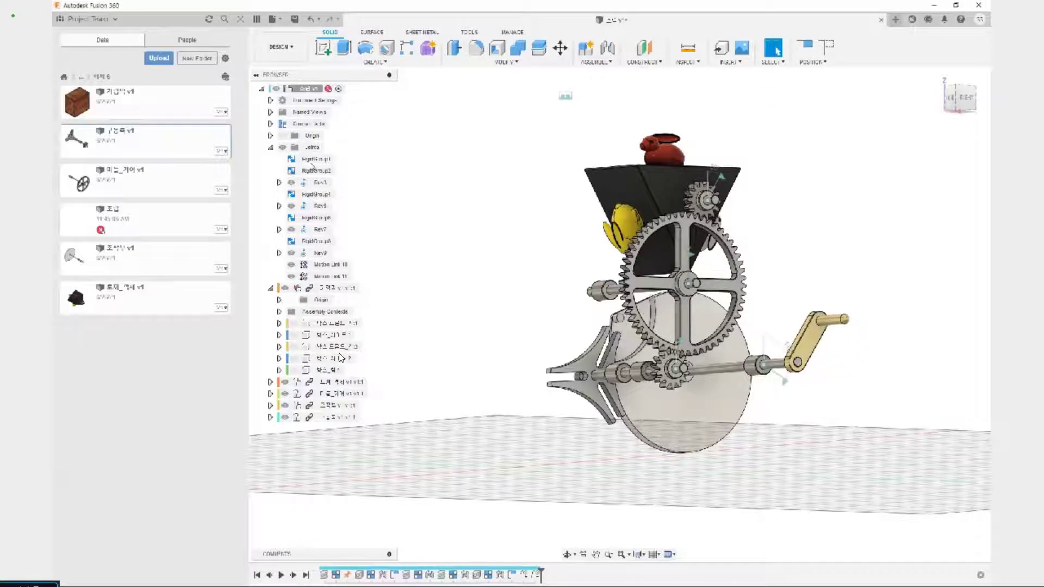
Rename the crank shaft's joint Rev7 to 실행 and animate the model from it.
right_click(316, 194)
right_click(320, 183)
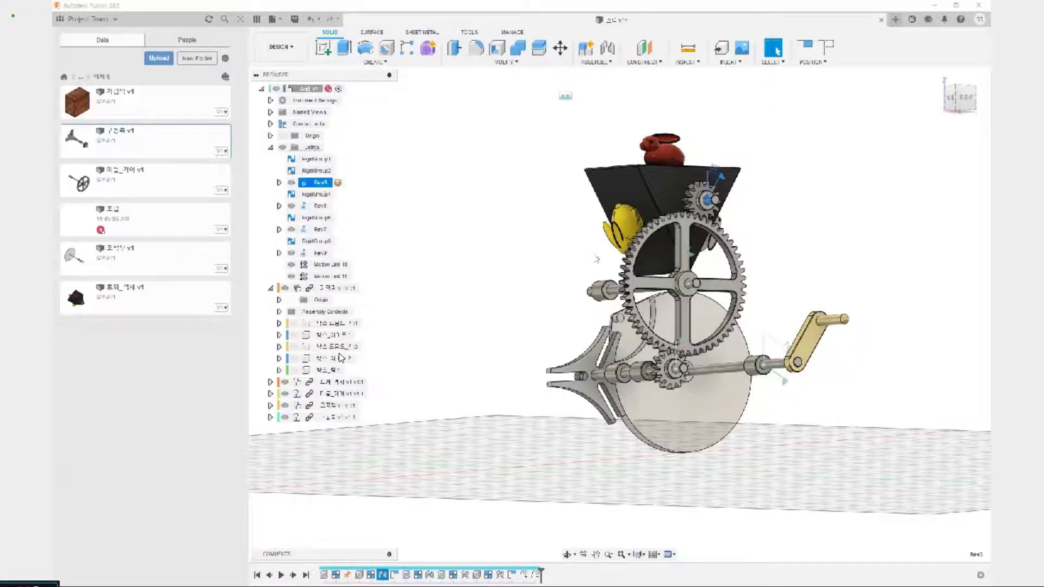
left_click(767, 367)
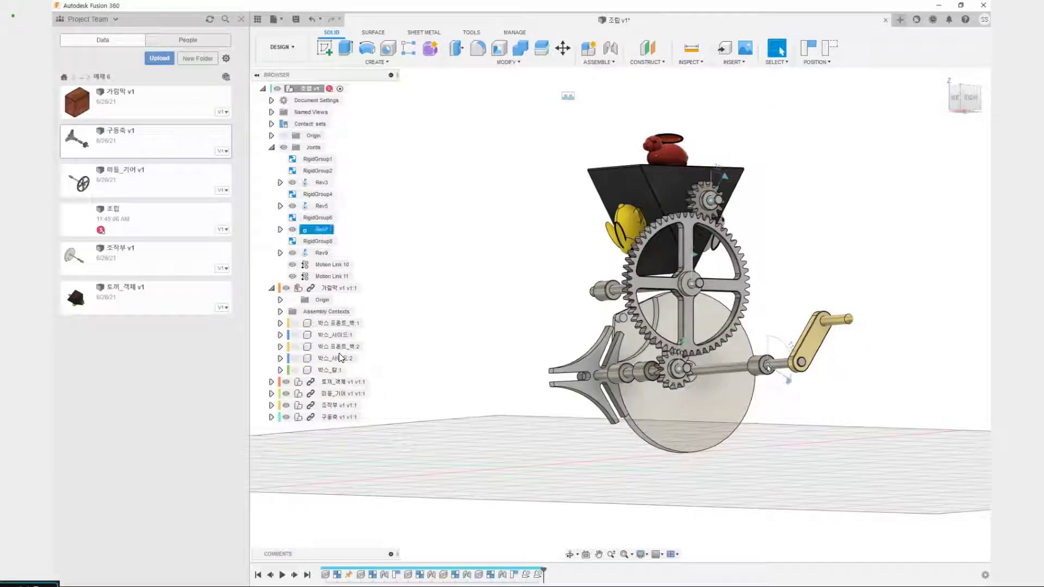
middle_click_drag(769, 375, 774, 398, "shift")
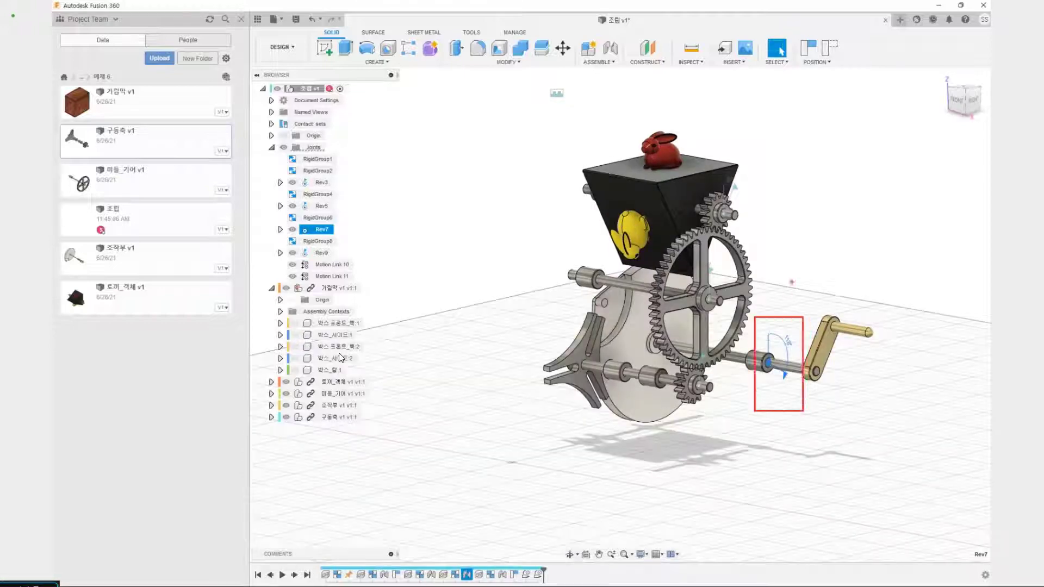
double_click(321, 230)
type("시작")
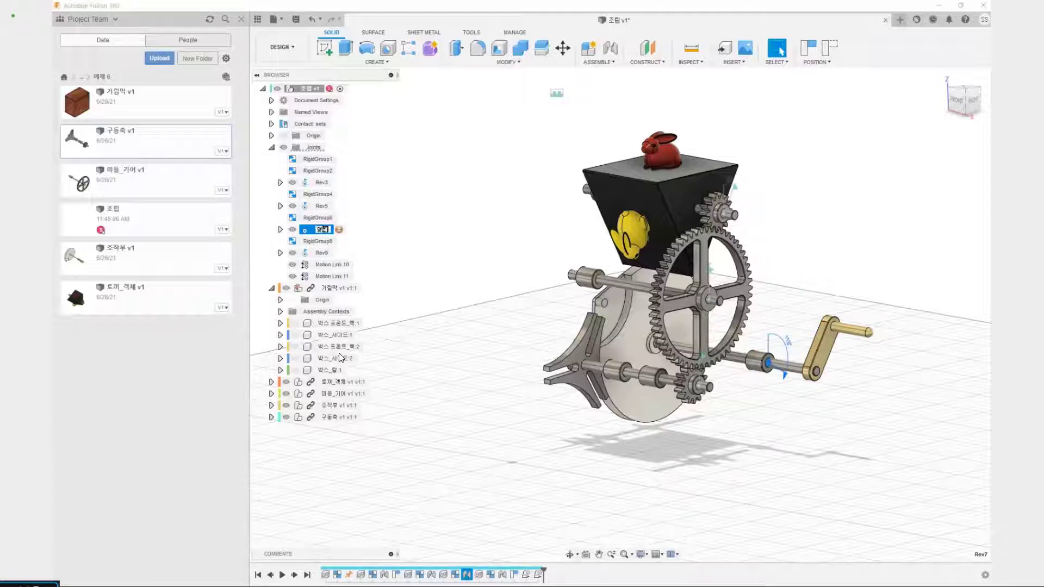
key("Return")
right_click(322, 231)
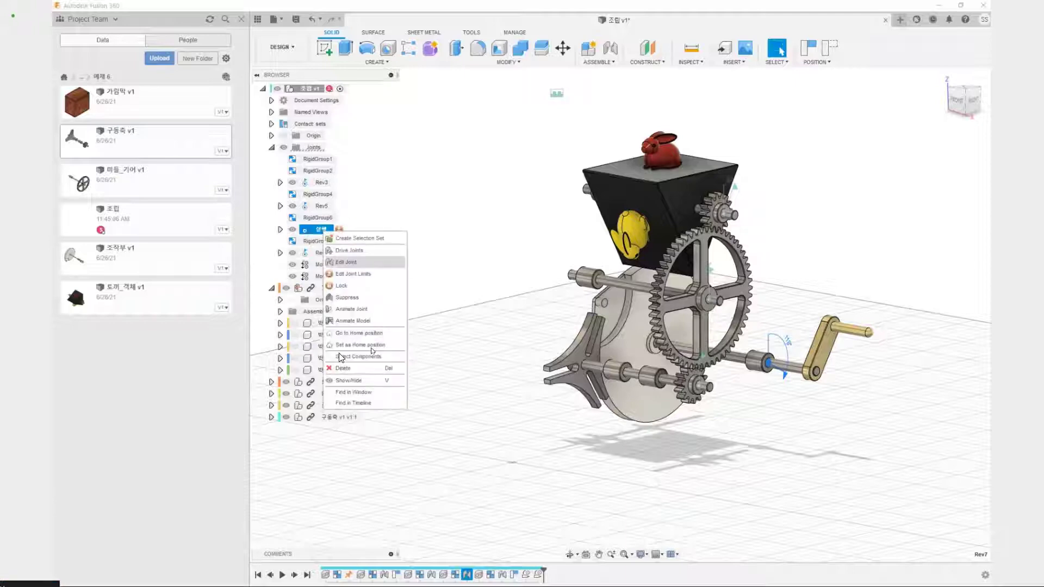
left_click(381, 322)
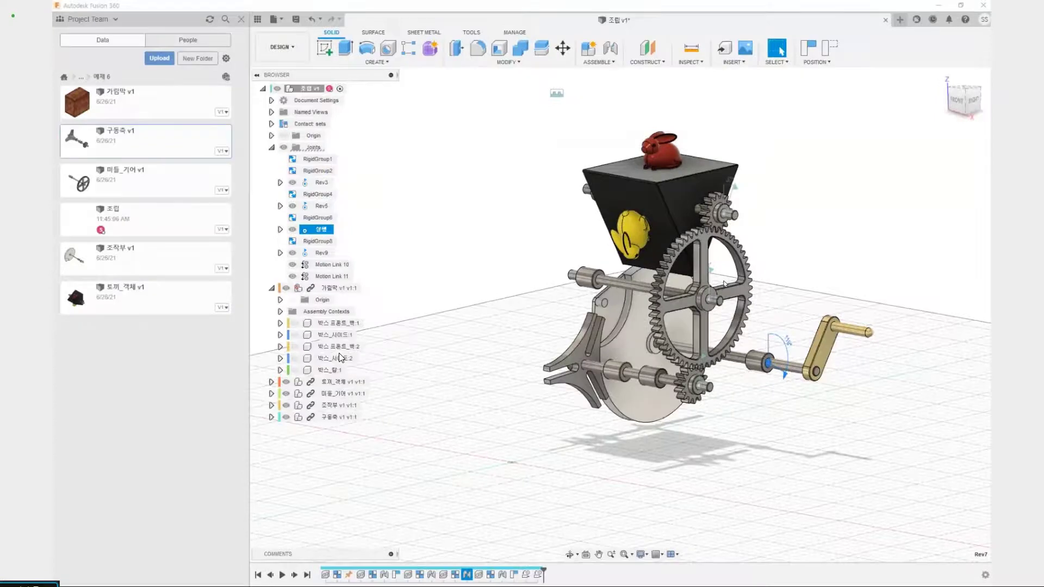
Edit joint 실행 so it rotates about a Custom axis picked on the crank spacer's inner hole.
right_click(337, 230)
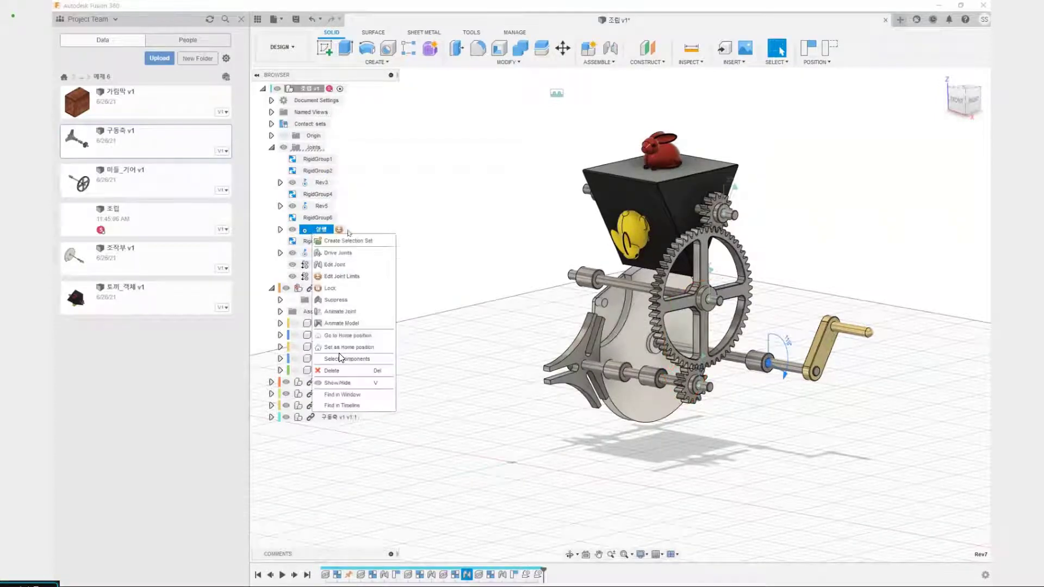
left_click(342, 266)
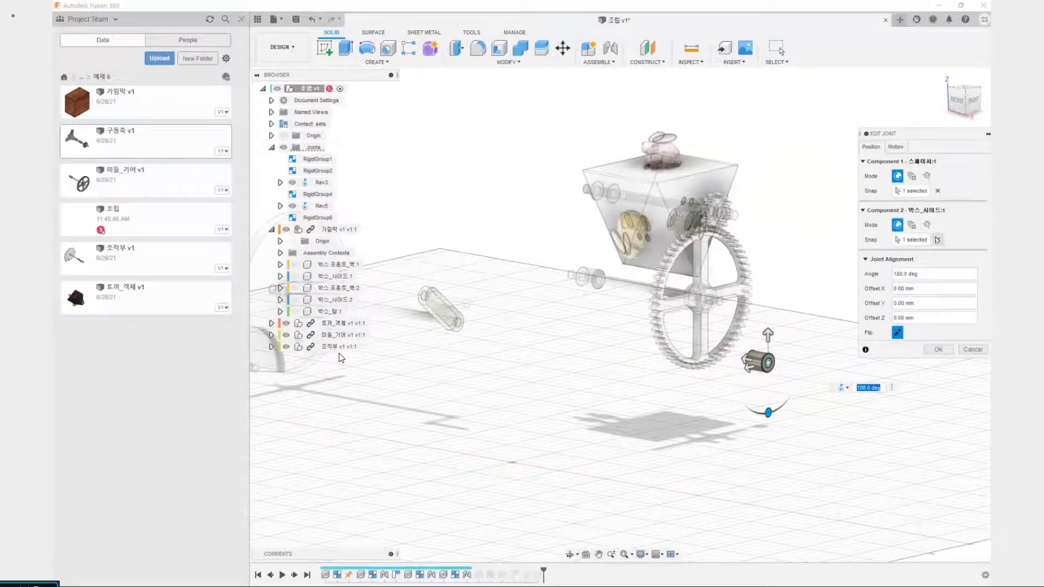
middle_click_drag(838, 286, 916, 167, "shift")
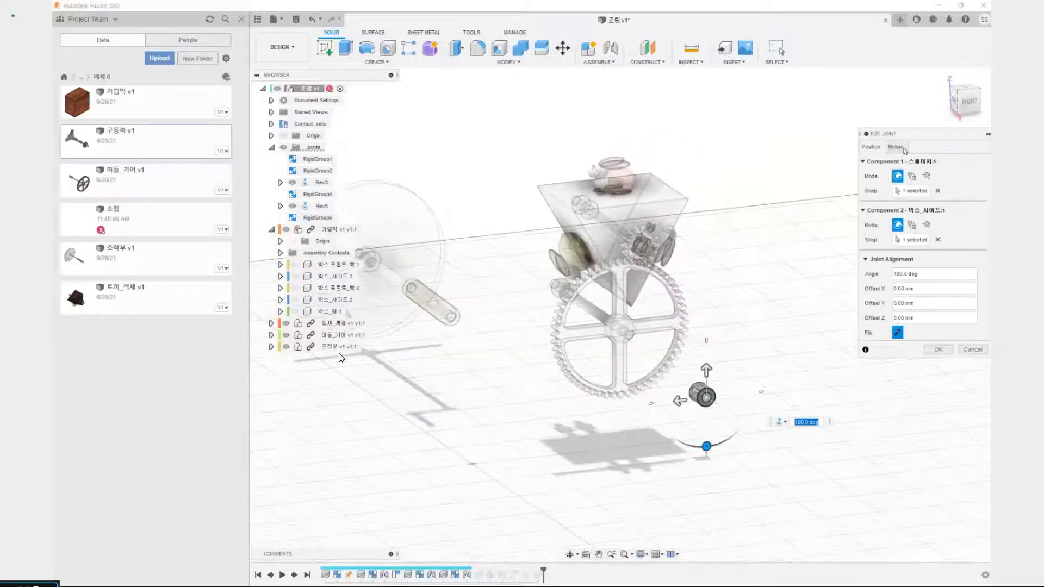
left_click(895, 147)
left_click(925, 176)
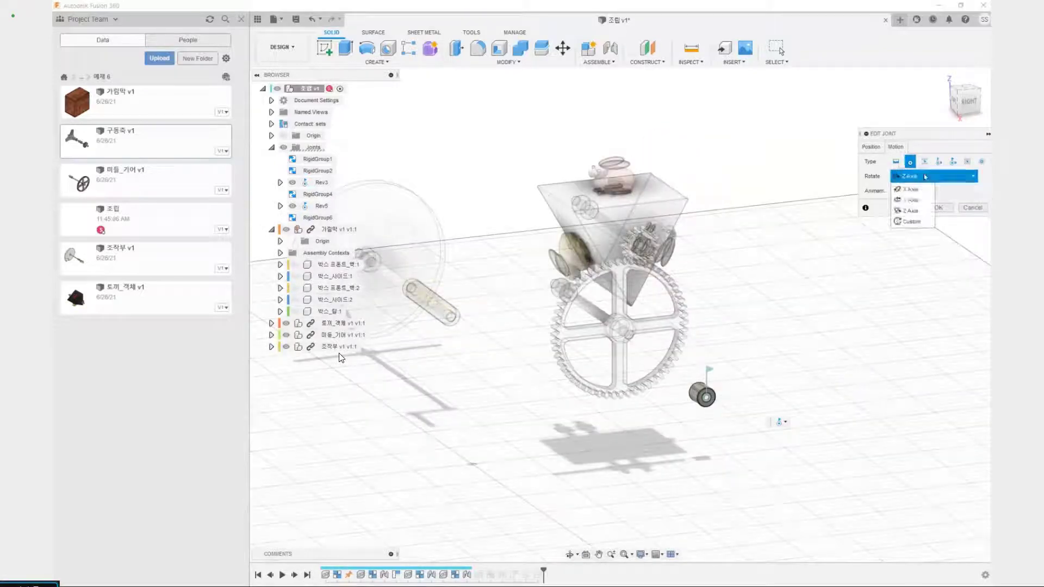
left_click(909, 222)
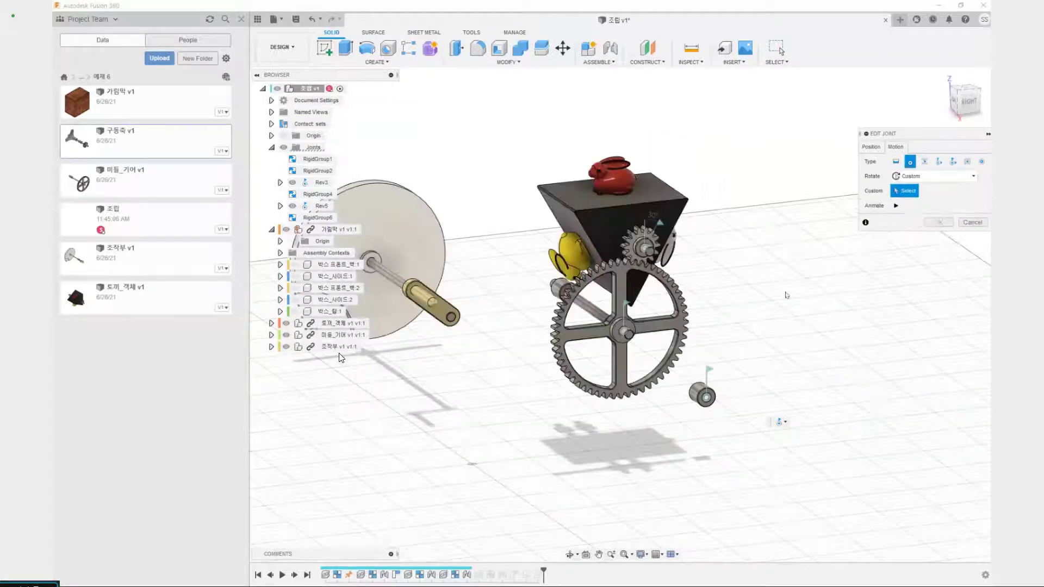
scroll(734, 376, "up", 6)
scroll(655, 475, "up", 3)
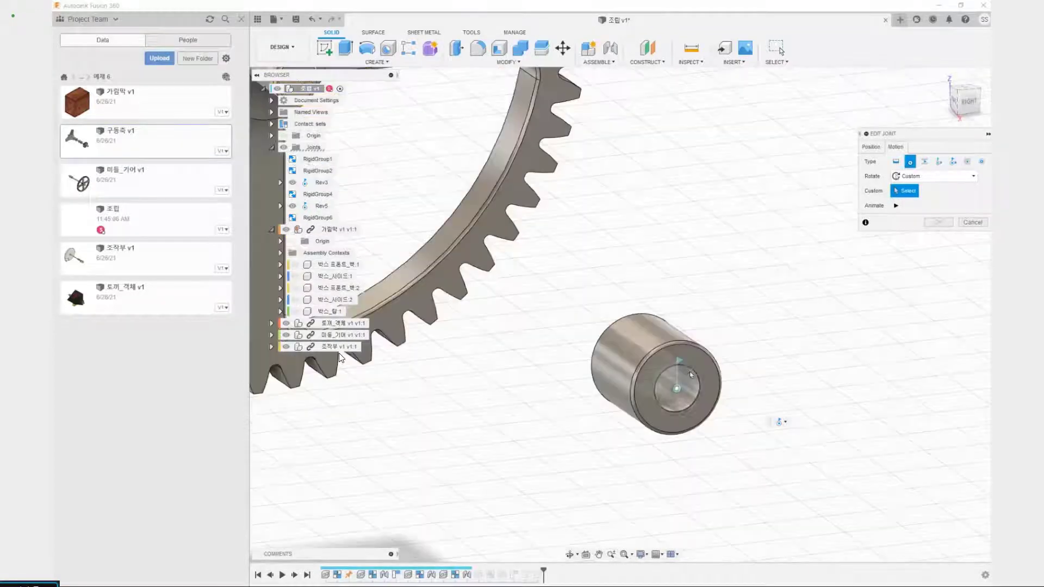
left_click(687, 410)
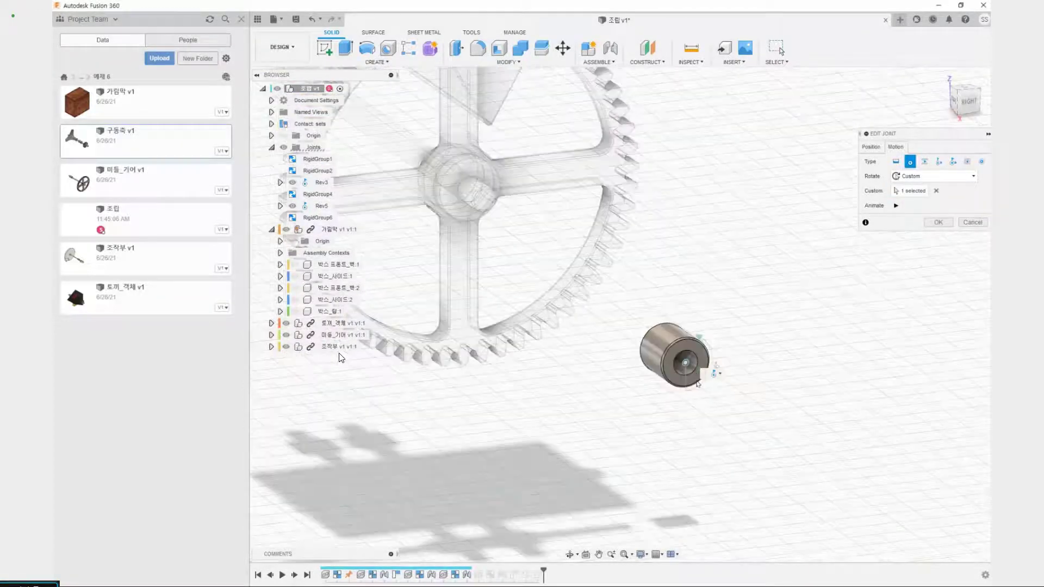
left_click(935, 191)
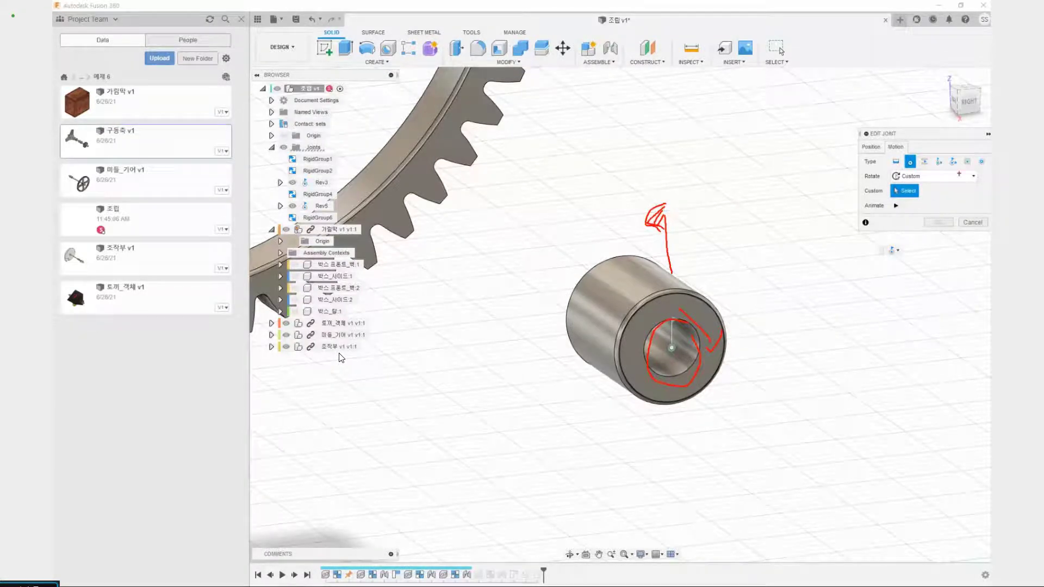
left_click(683, 323)
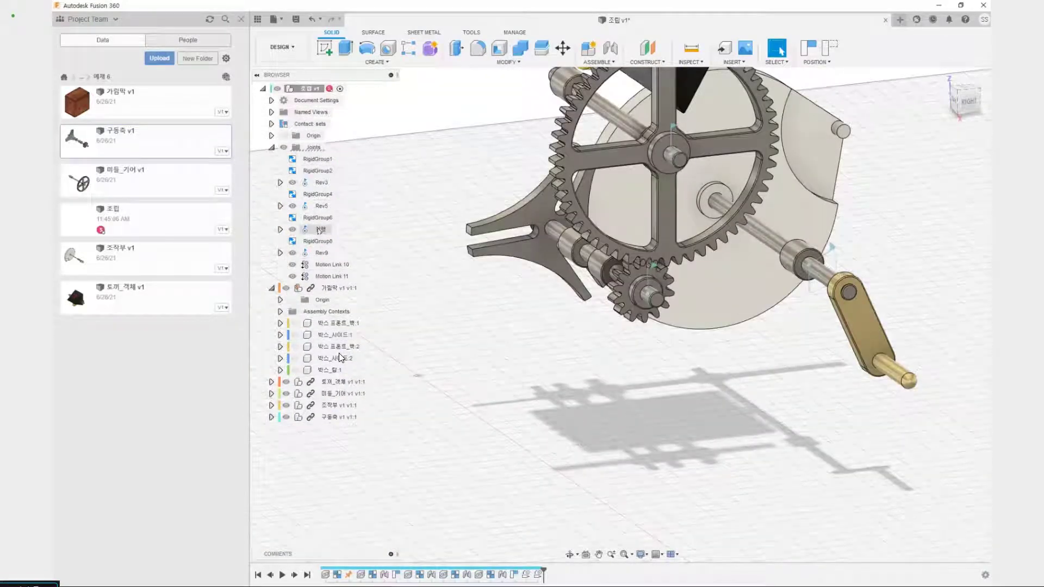
Animate the model from joint 실행 to check the crank's new rotation direction.
right_click(321, 230)
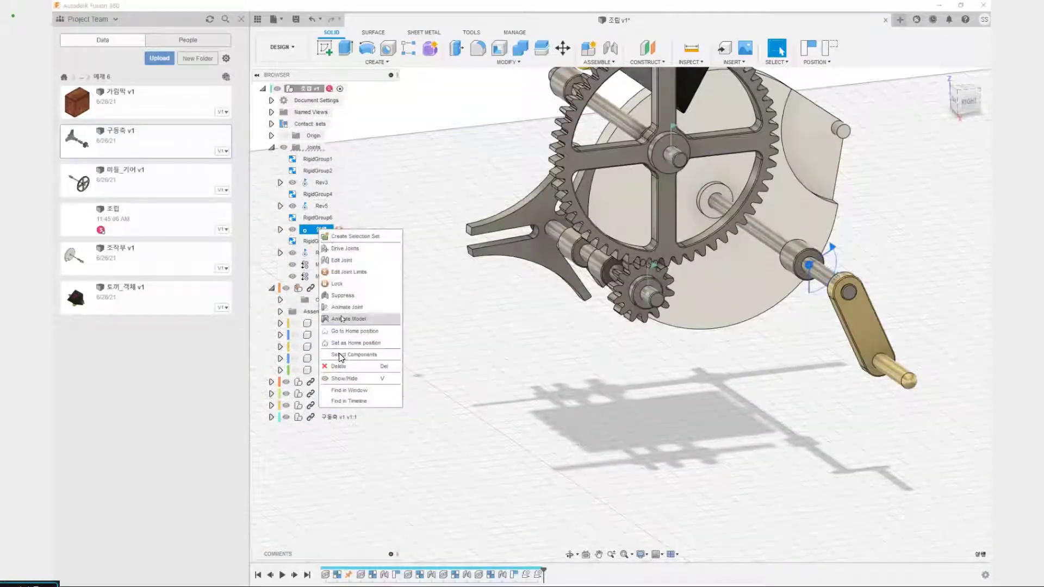
left_click(341, 319)
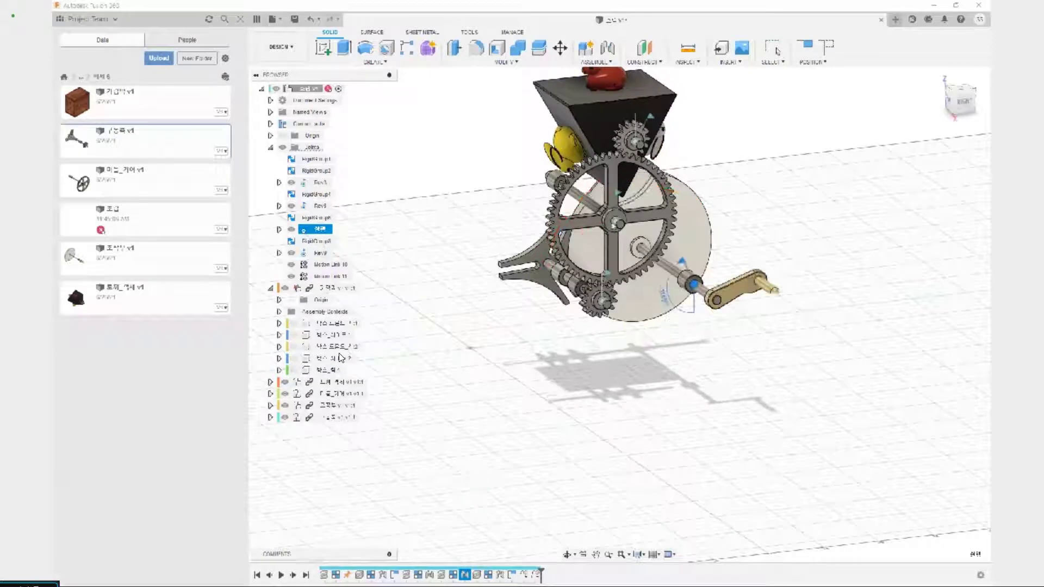
scroll(575, 330, "down", 4)
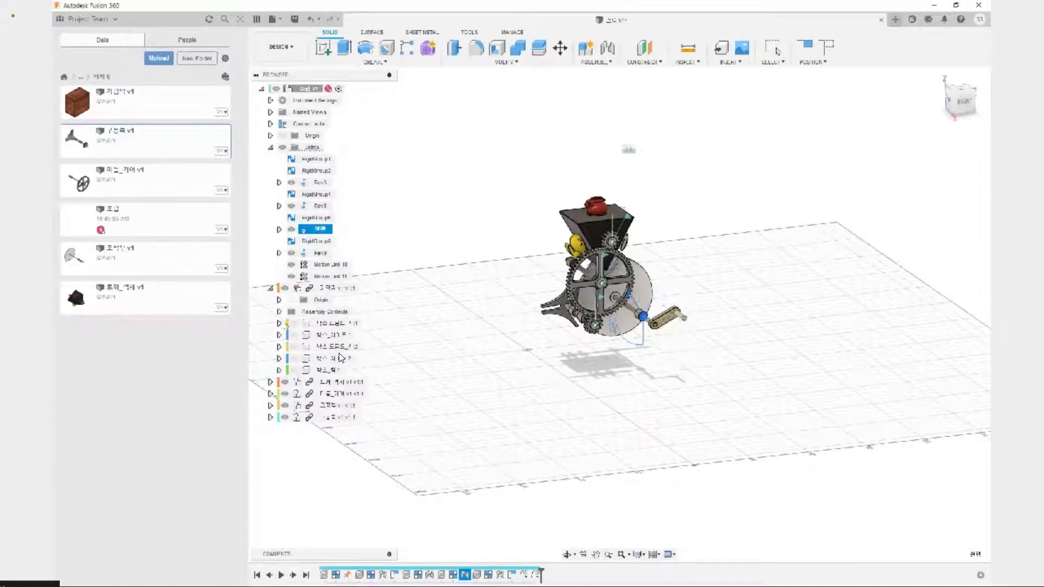
Show the four wall panels and the top of 가림막, and view the running mechanism inside the box from below.
left_click(293, 324)
left_click(294, 335)
left_click(294, 347)
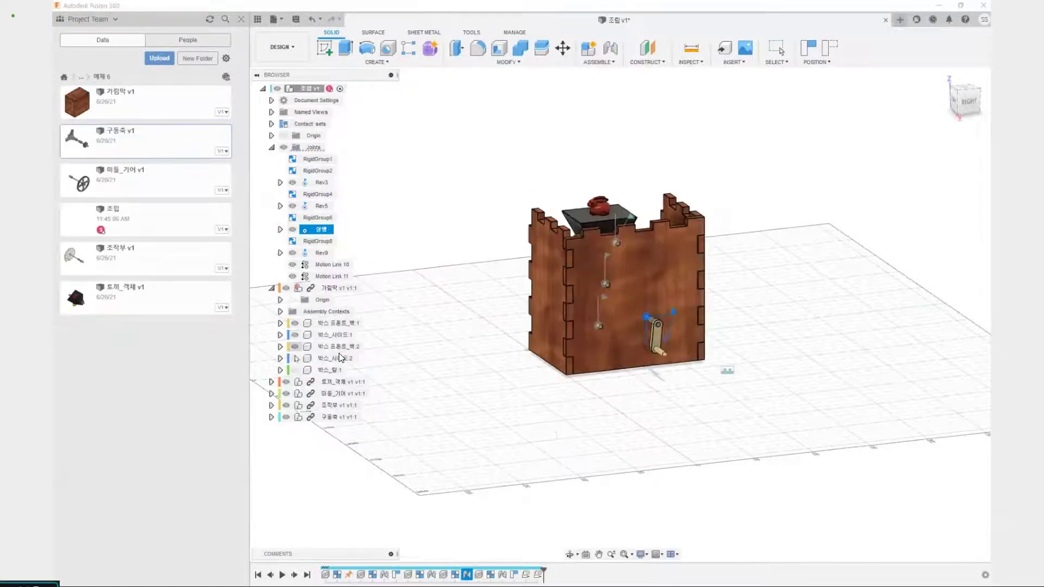
left_click(294, 358)
left_click(295, 371)
middle_click_drag(454, 359, 482, 333)
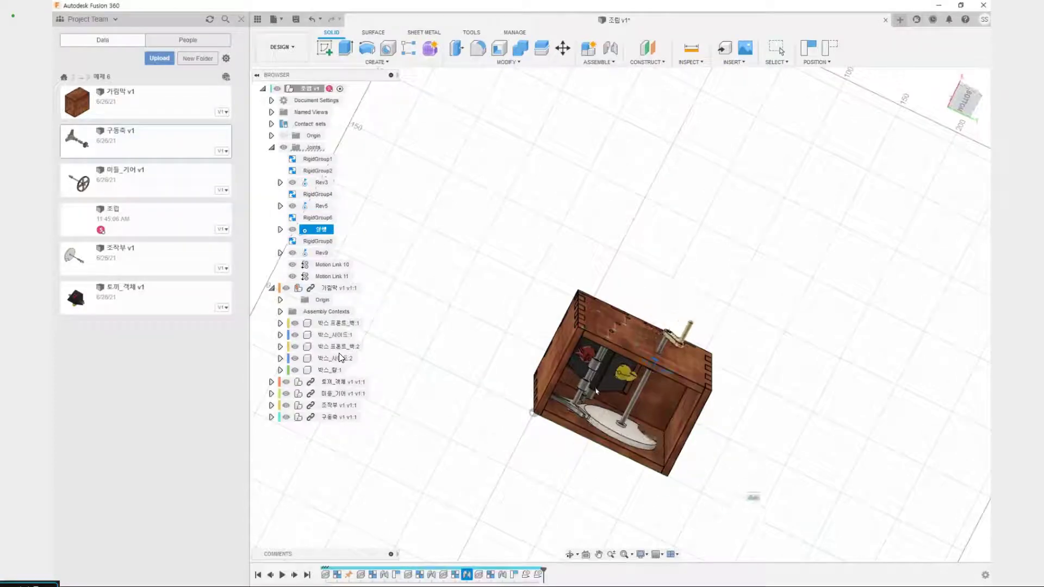
middle_click_drag(466, 320, 486, 357, "shift")
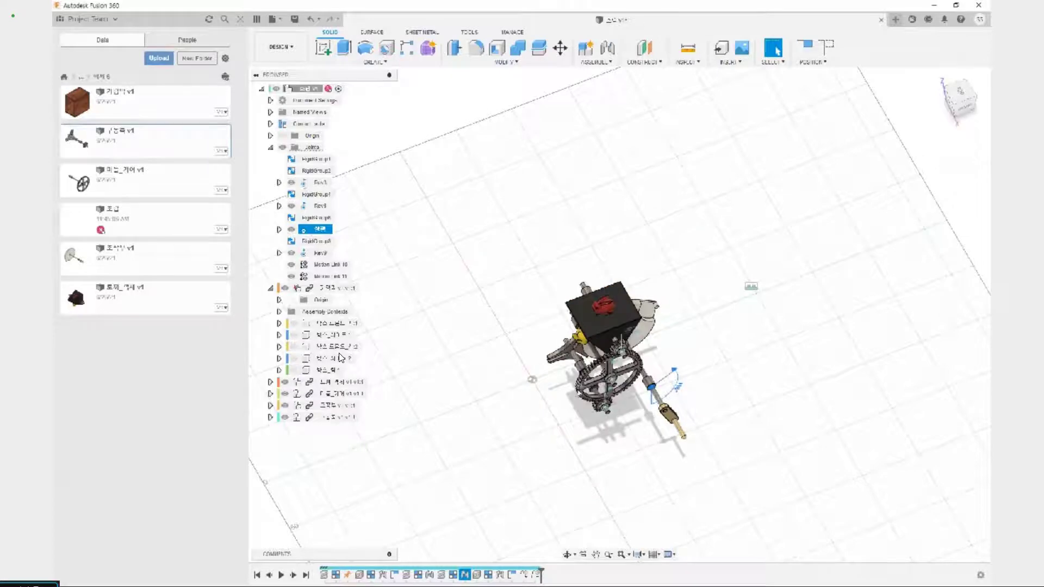
middle_click_drag(569, 396, 598, 307, "shift")
scroll(593, 410, "up", 5)
left_click_drag(611, 327, 558, 354)
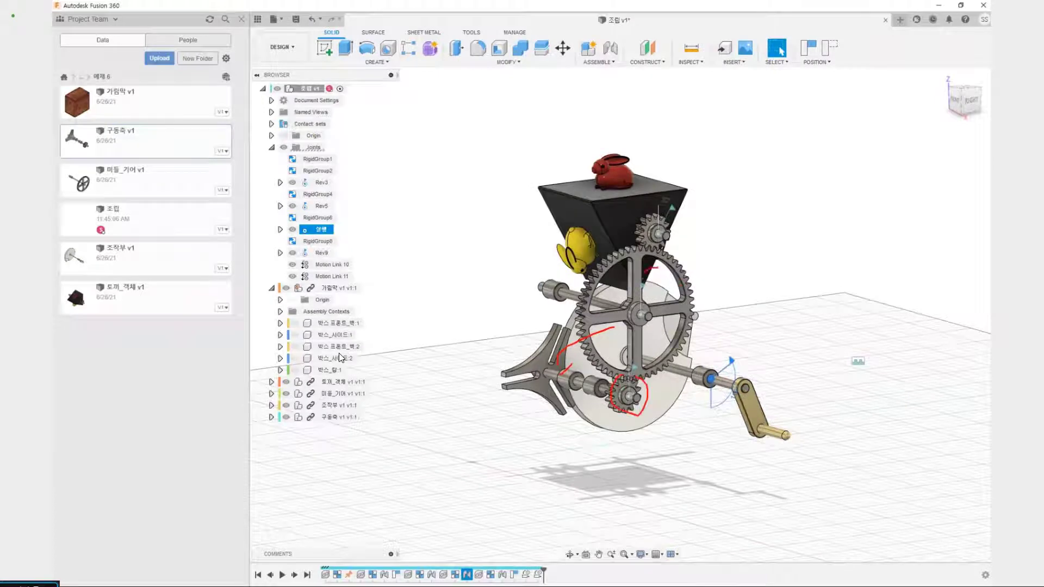
mouse_move(644, 271)
left_mouse_down()
mouse_move(670, 368)
mouse_move(644, 274)
left_mouse_up()
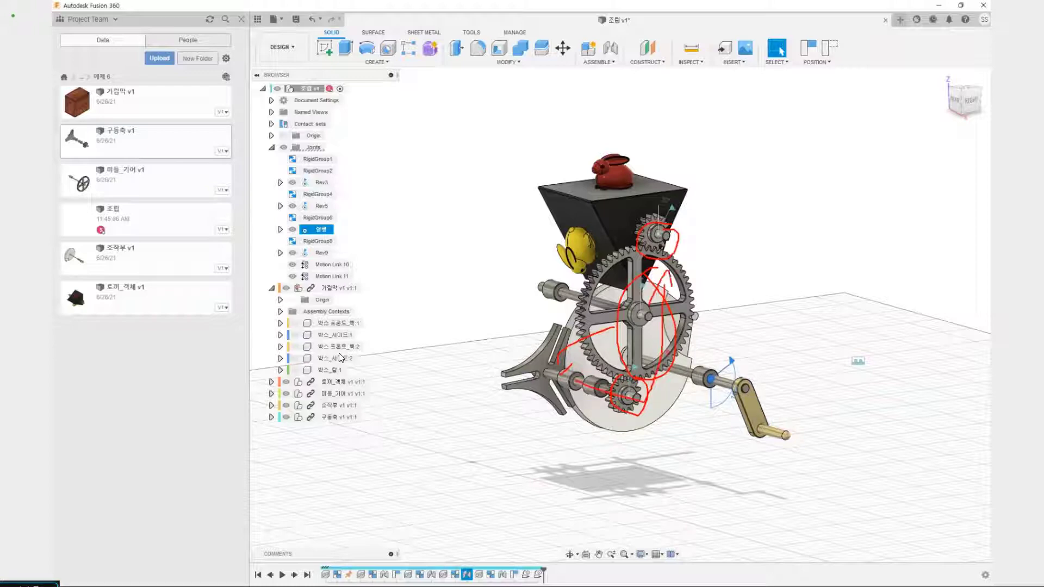
key("Escape")
left_click(390, 262)
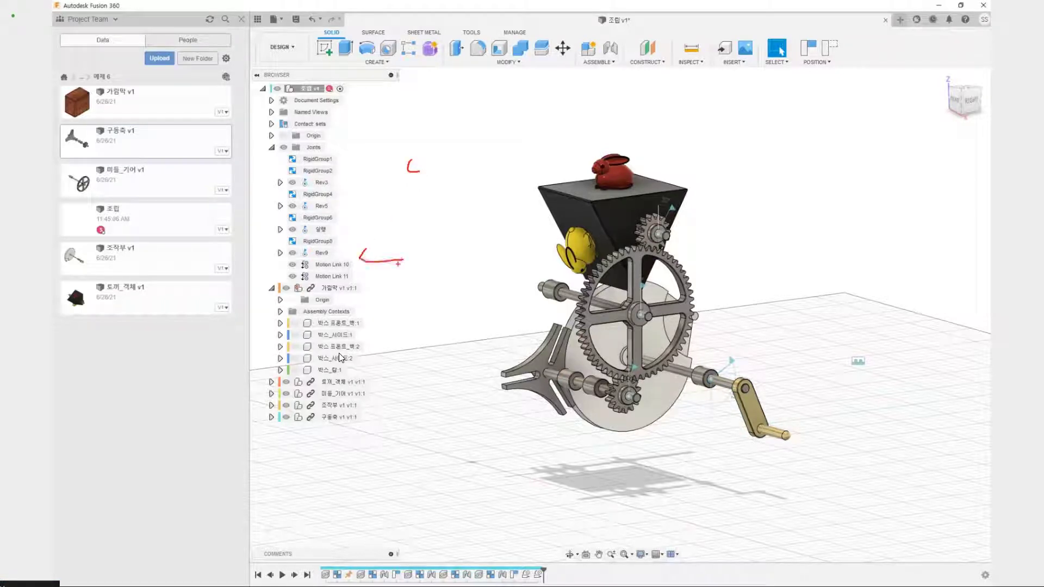
left_click_drag(392, 257, 418, 237)
key("Escape")
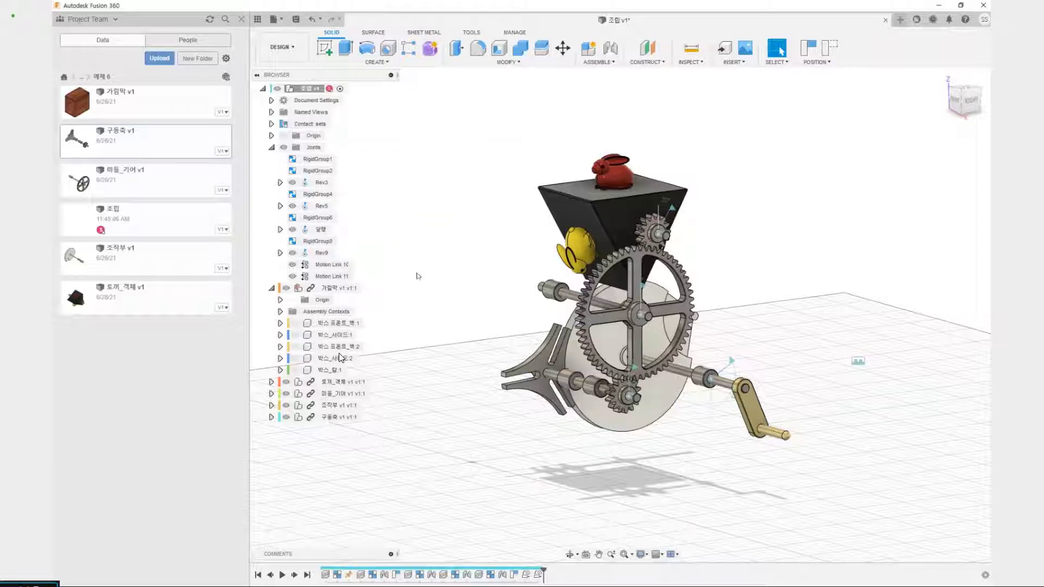